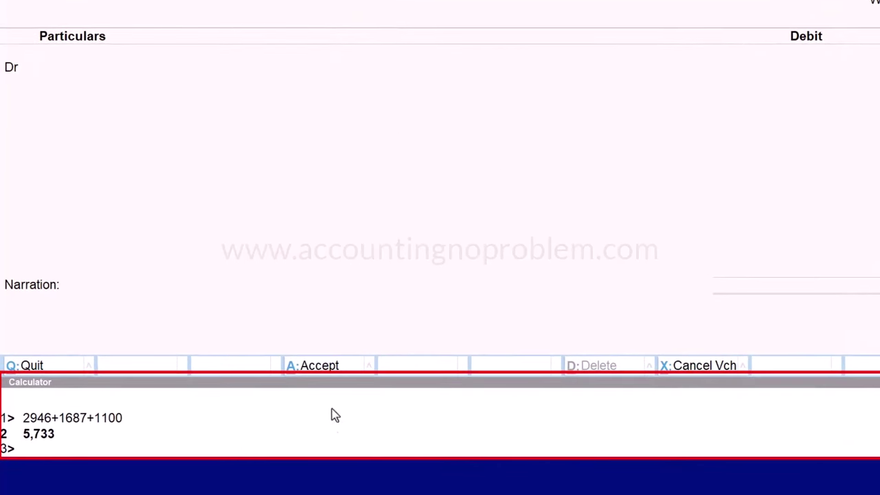
click(324, 448)
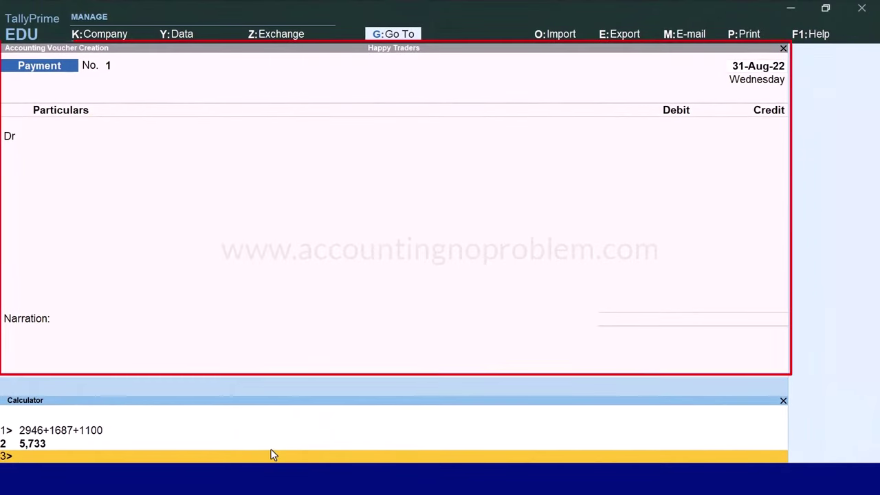
click(268, 93)
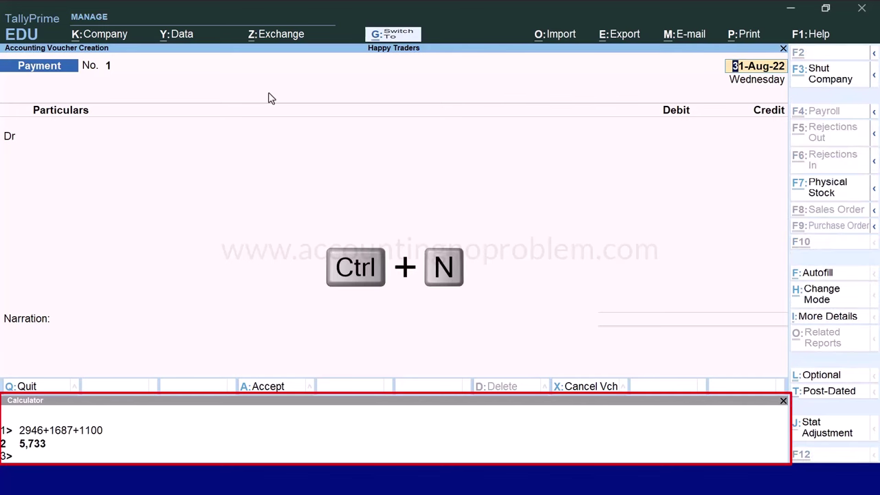
In the calculator, recall the 5,733 result and add 11 to get 5,744
key(ctrl+n)
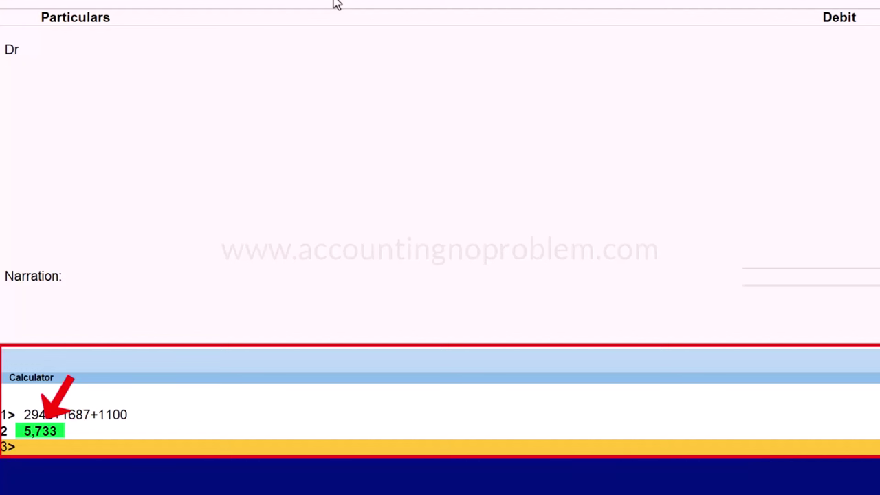
key(BackSpace)
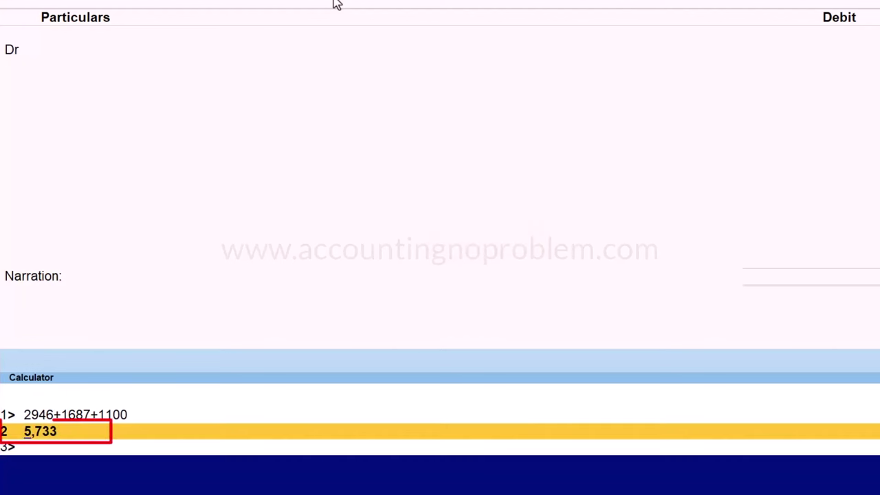
key(End)
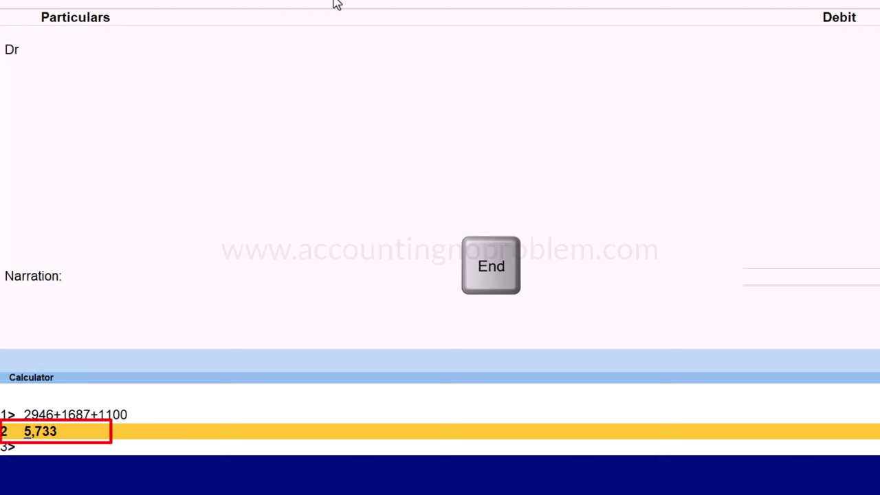
text(+)
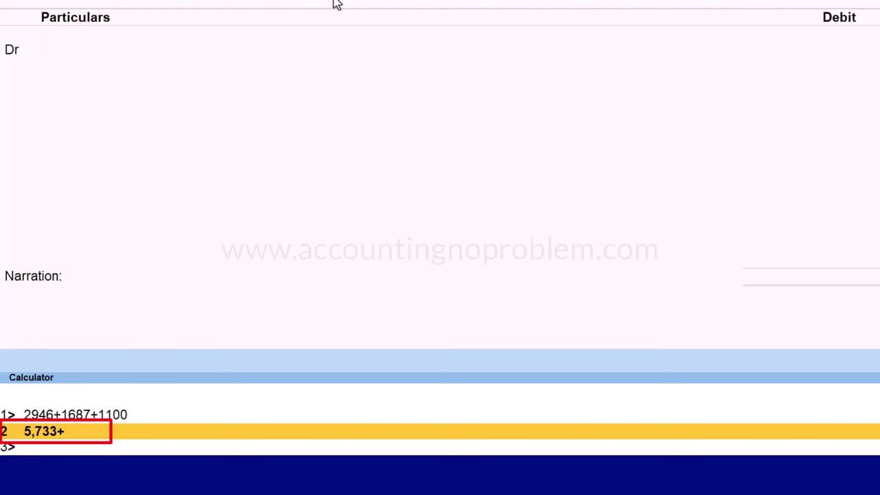
text(11)
key(Return)
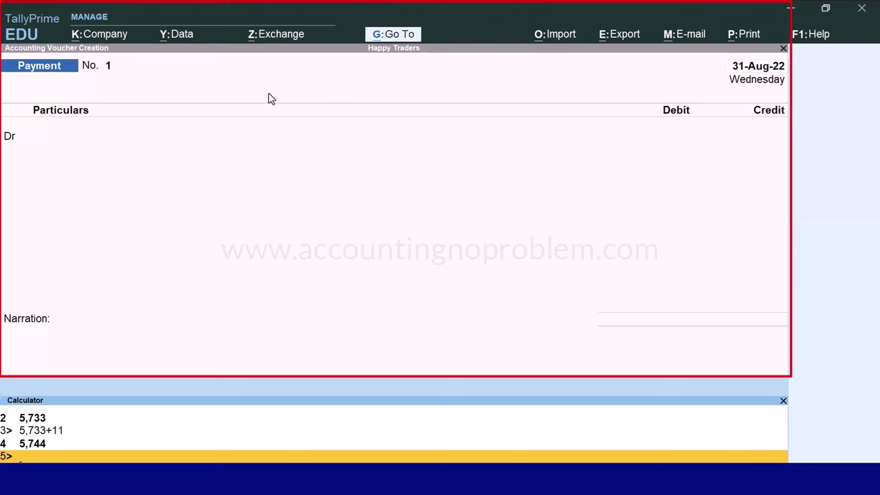
Back in the voucher, debit Electricity Exp. with 5,733
key(Escape)
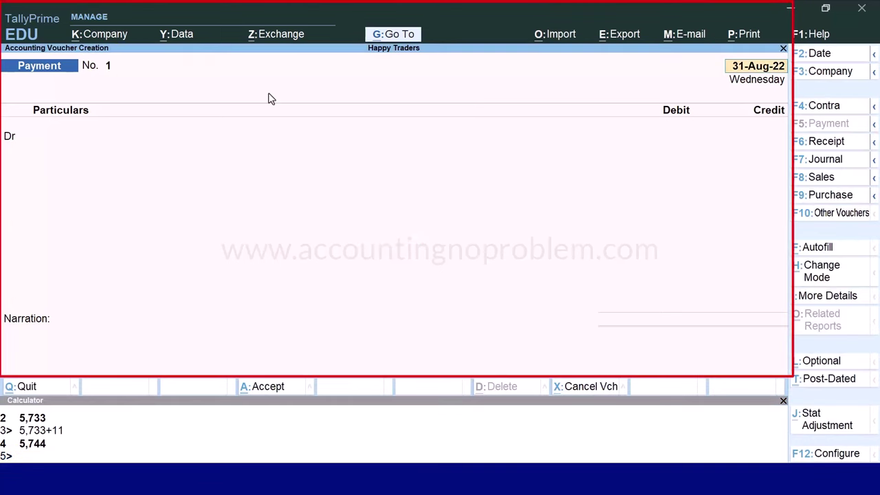
key(Return)
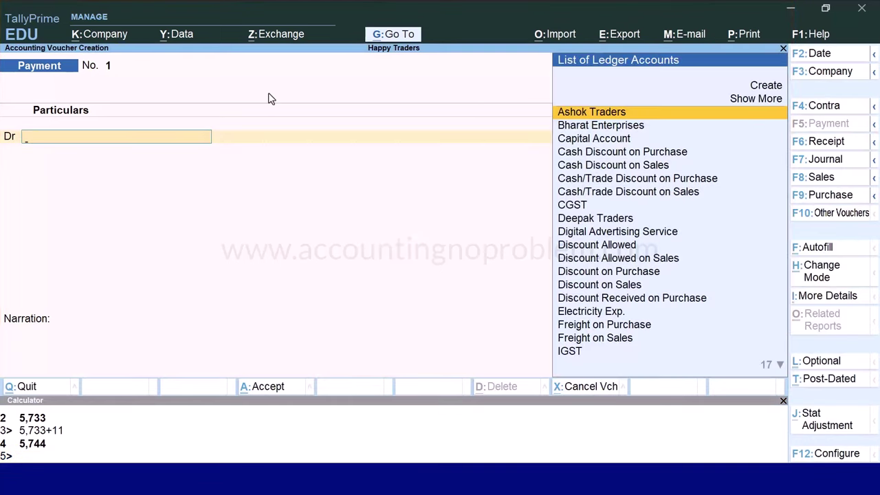
text(E)
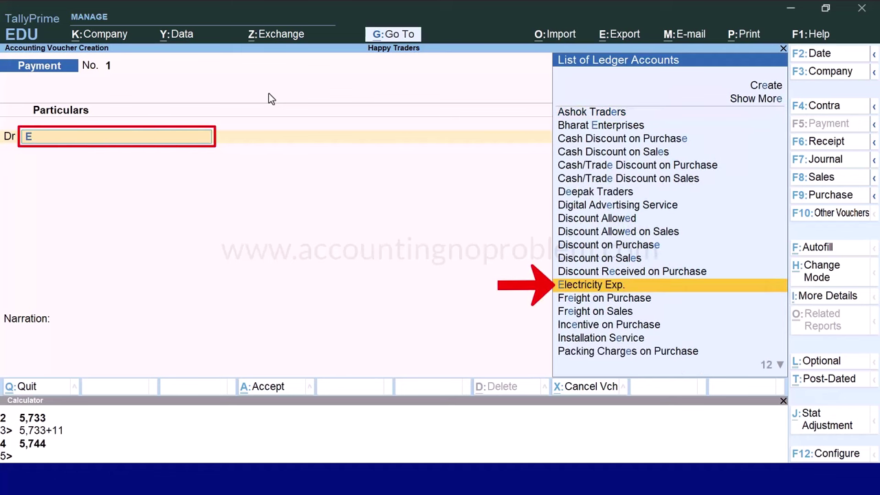
key(Return)
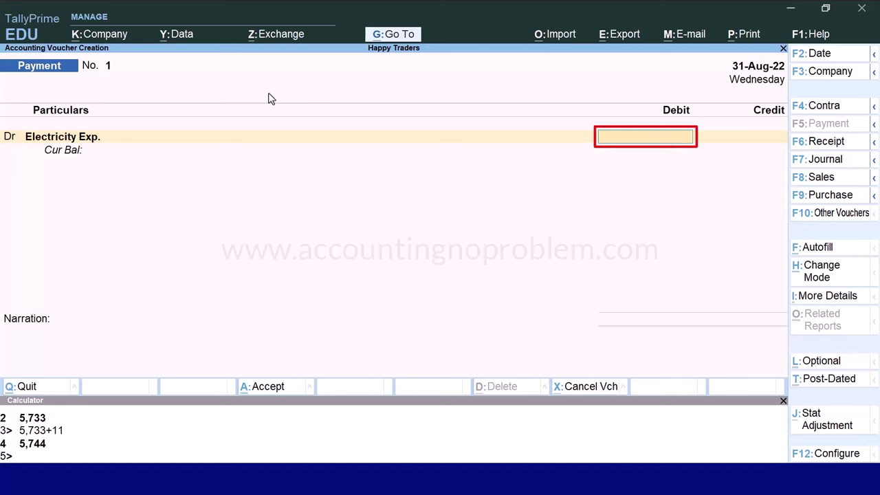
text(5733)
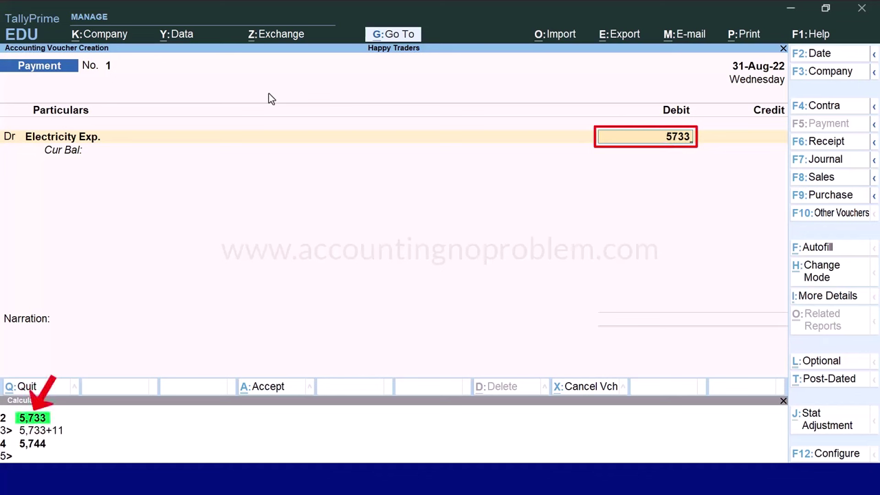
key(Return)
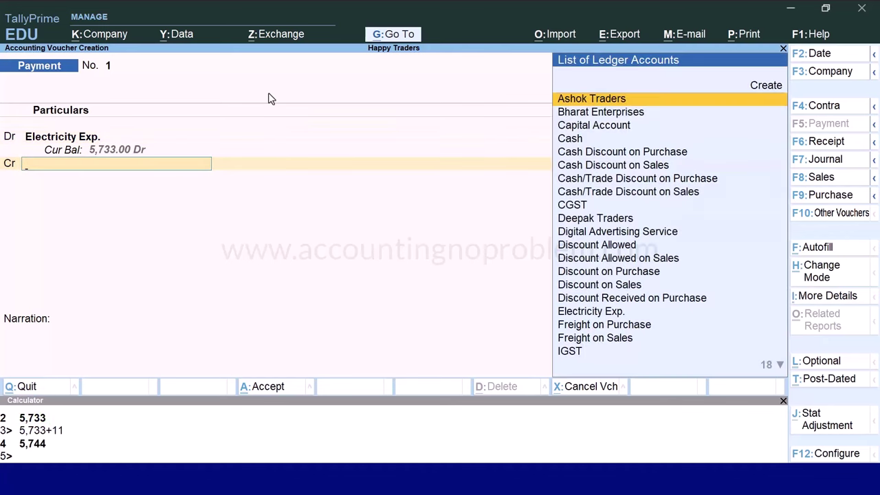
Credit Cash and add narration 'Being electricity expenses paid by cash (2946+1687+1100=5733).'
text(Cas)
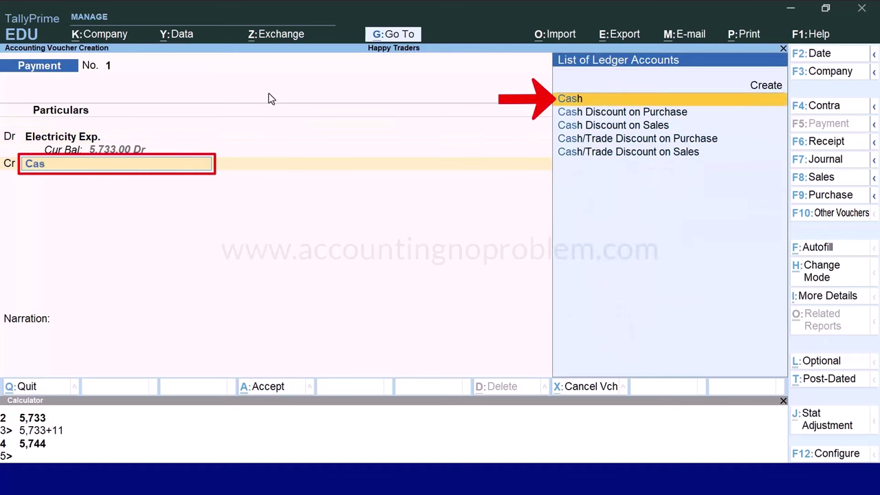
key(Return)
key(Return)
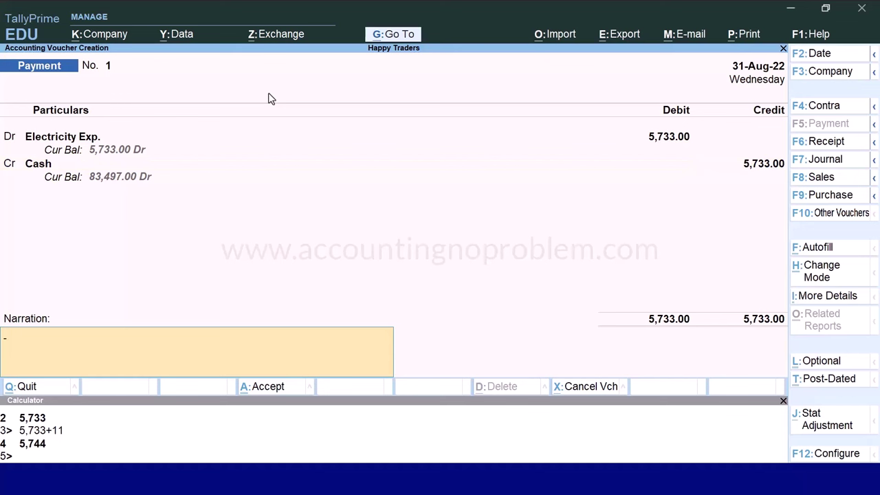
text(Being electricity expenses paid by cash (2946+1687+1100=5733).)
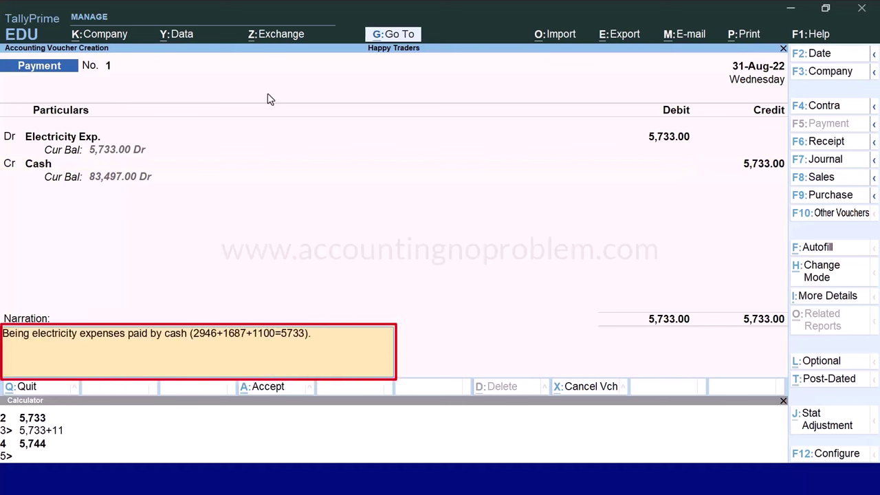
key(Return)
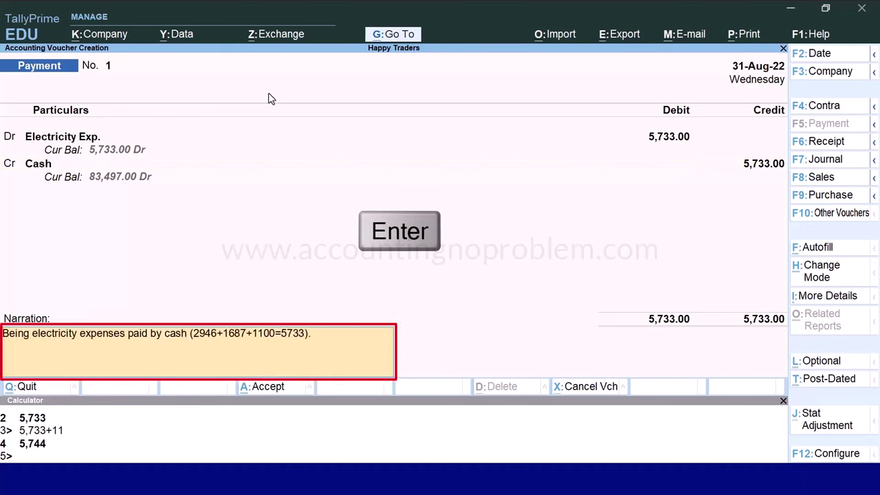
Save the electricity voucher, close the calculator pane, and reach voucher No. 2's debit line
key(Return)
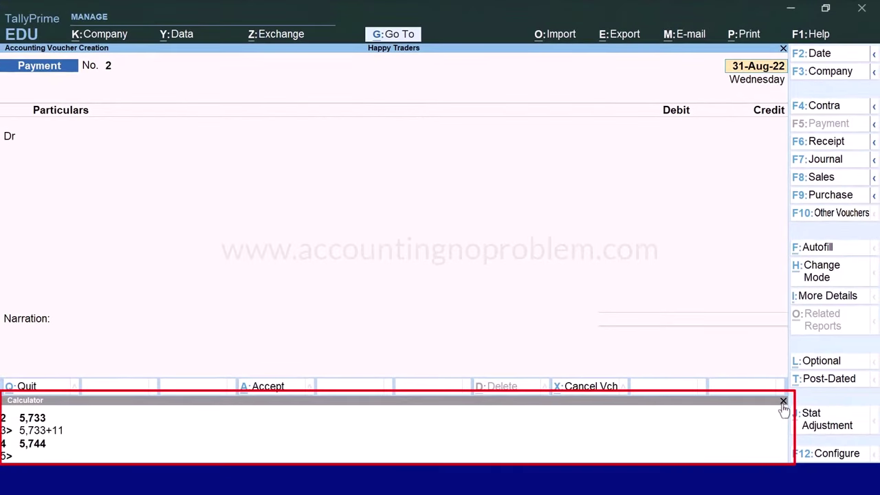
key(ctrl+n)
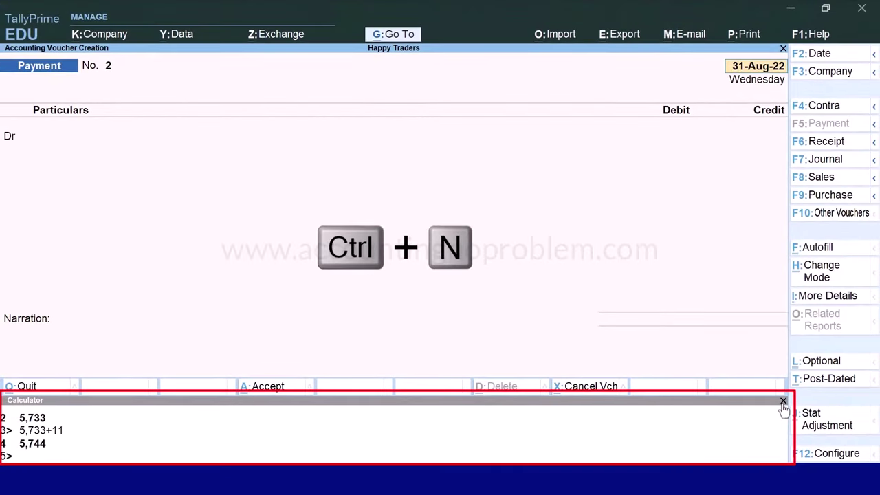
key(ctrl+n)
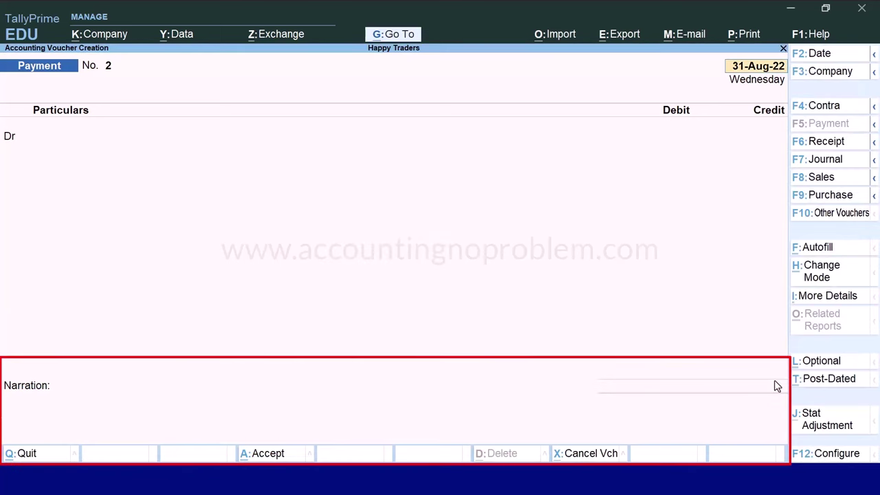
key(Return)
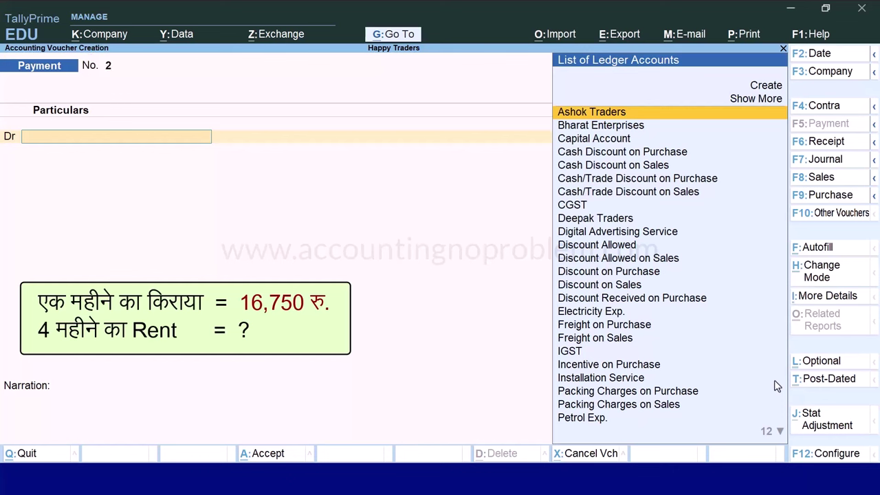
Debit Rent Paid with 67,000.00, calculated as 16750*4 in the calculator
text(R)
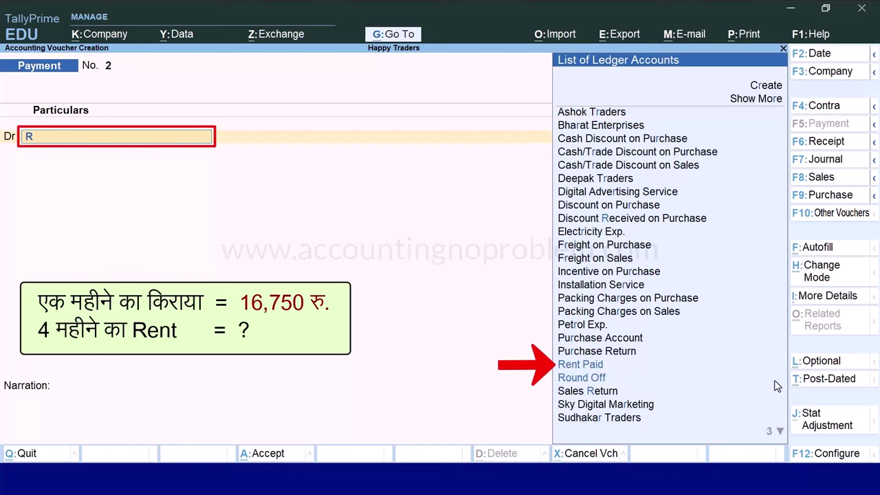
key(Return)
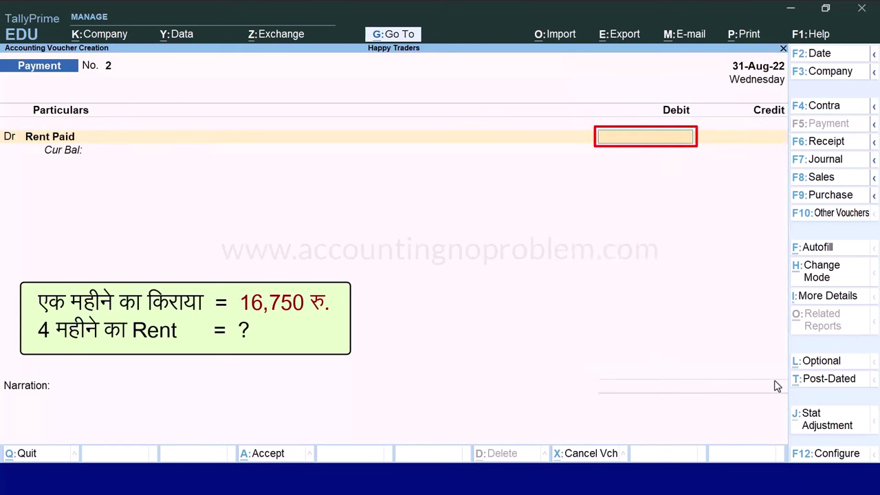
key(alt+c)
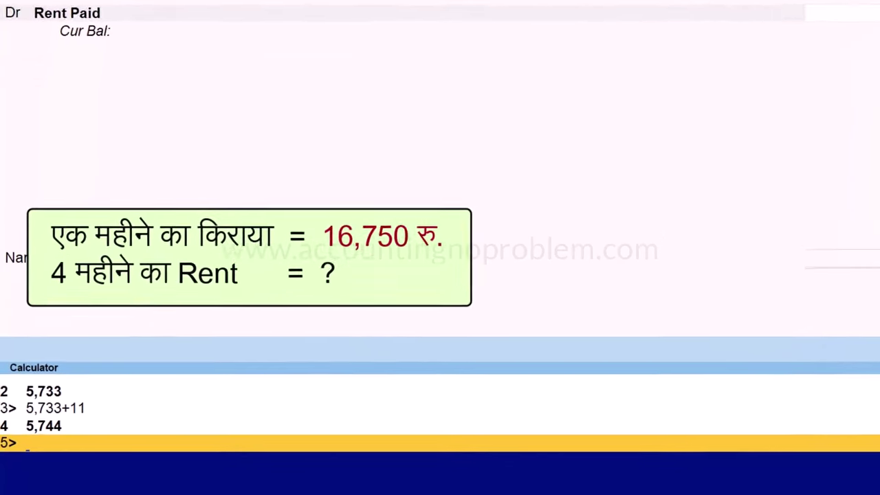
text(16750)
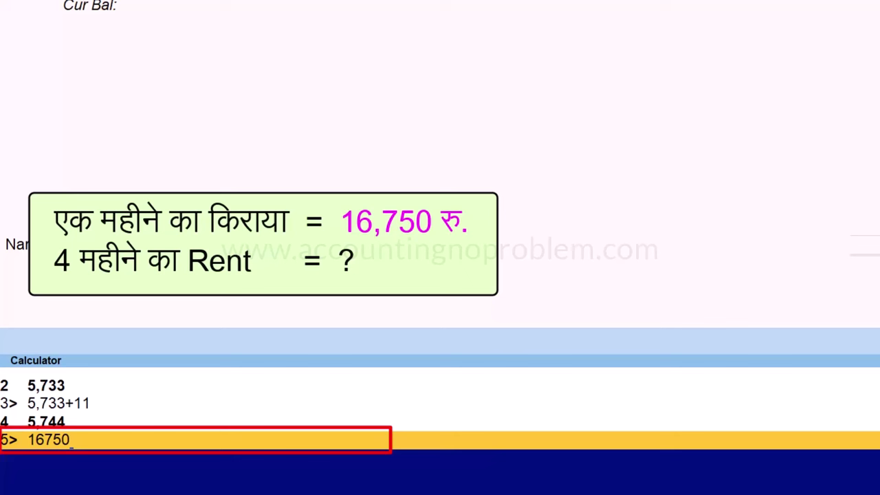
text(*4)
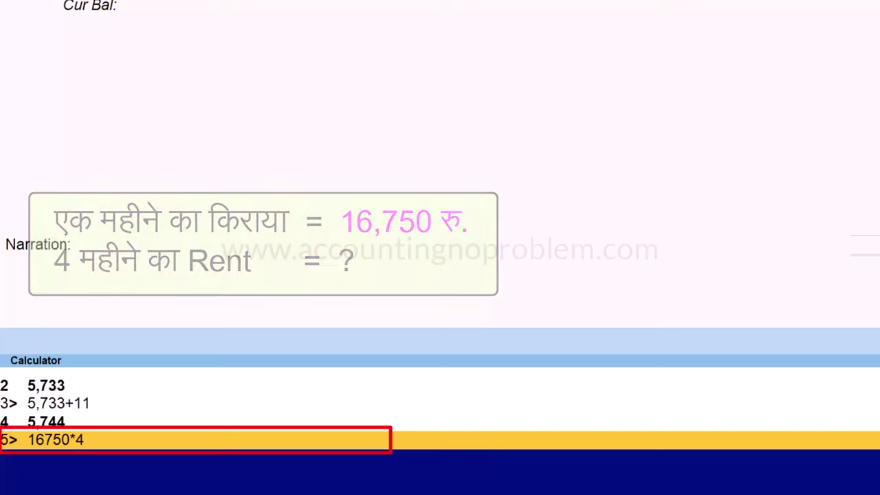
key(Return)
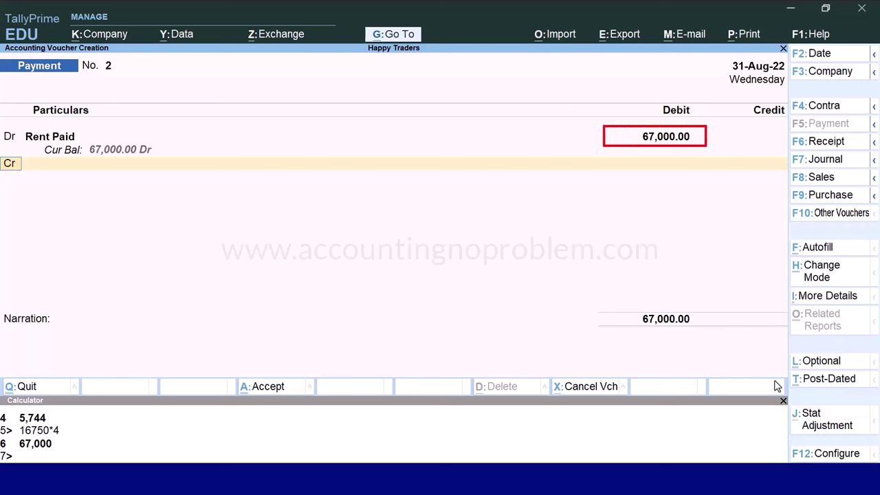
key(alt+c)
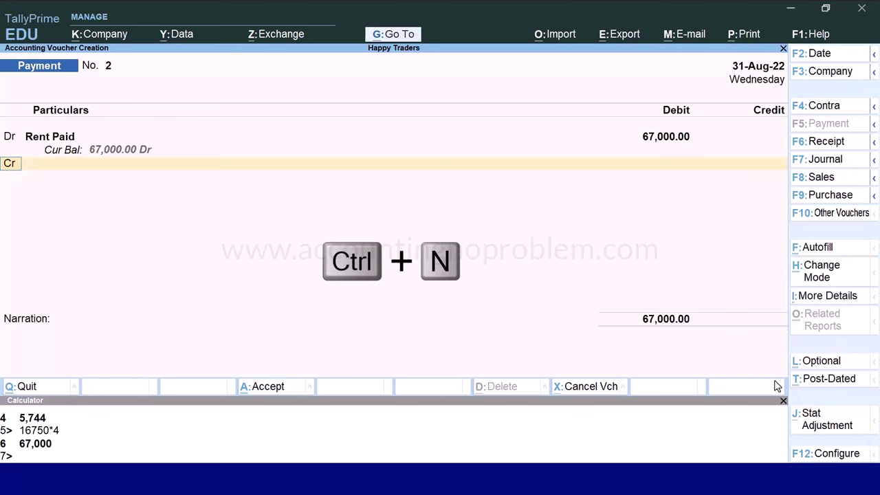
Query closing balances of Cash, Ashok Traders and State Bank of India in the calculator
key(ctrl+n)
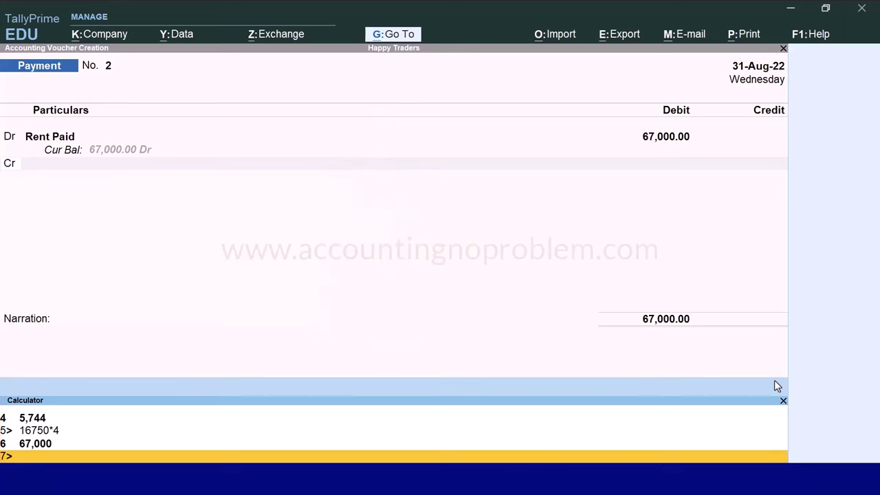
text(c)
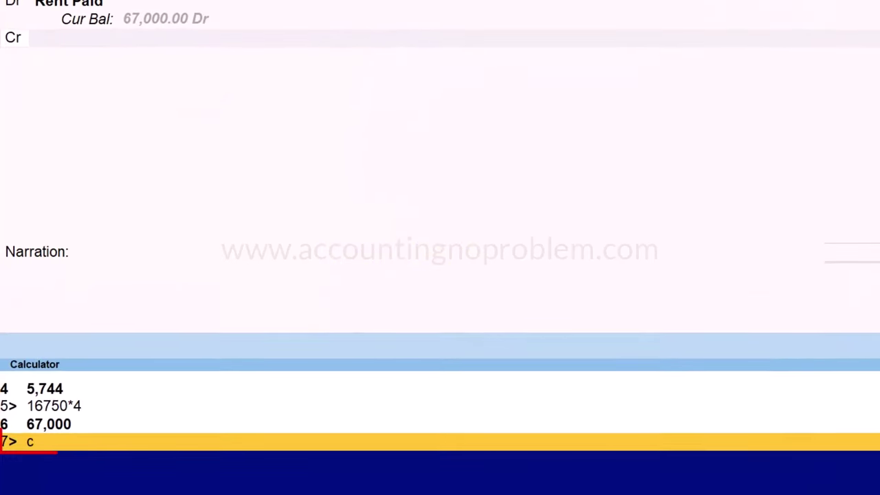
text(ash)
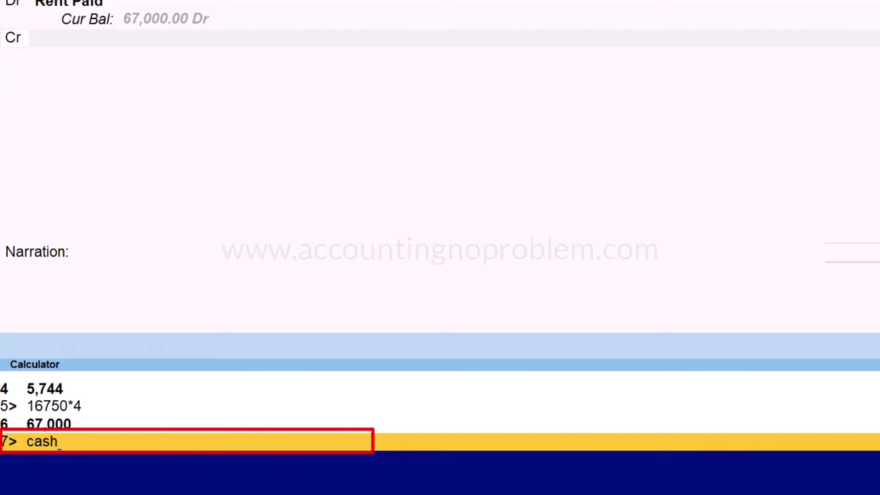
key(Return)
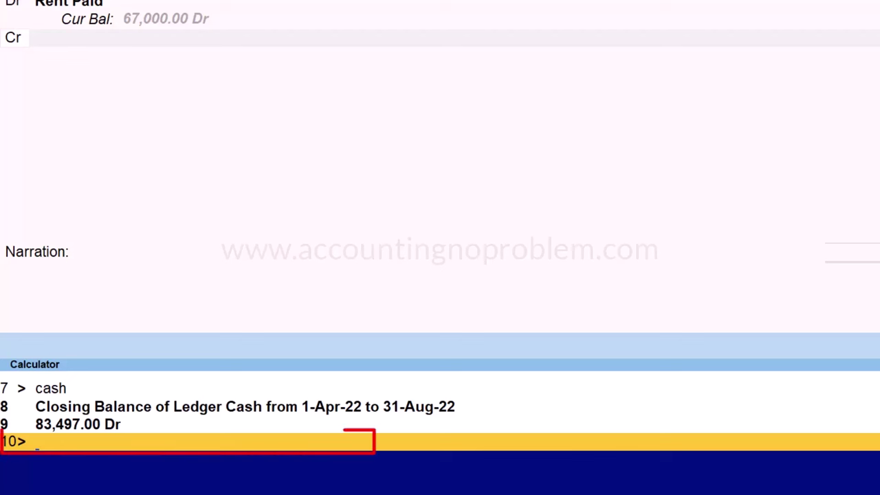
text(ashok traders)
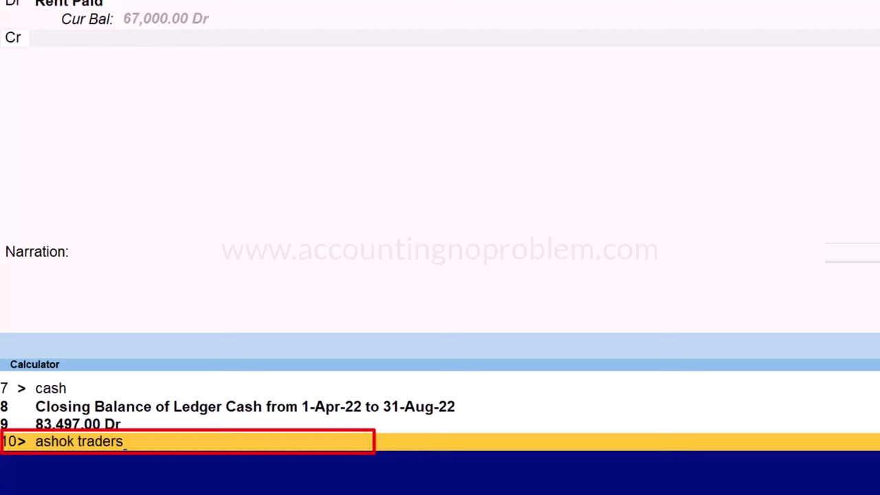
key(Return)
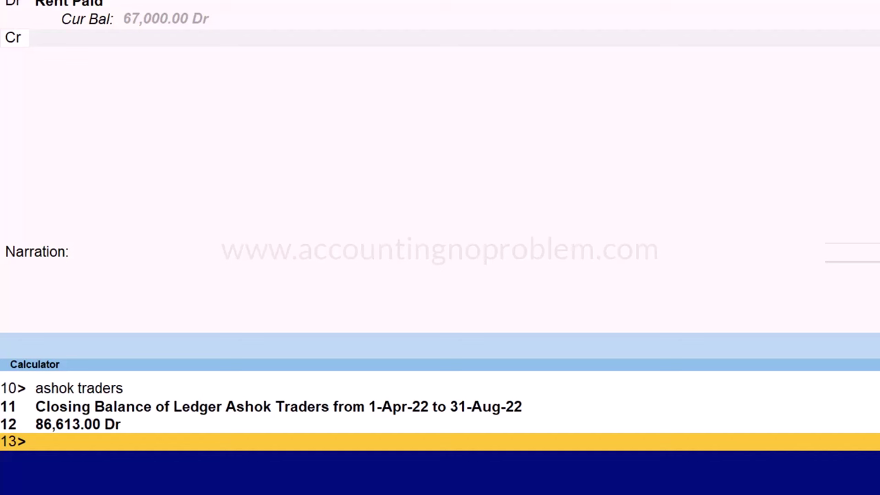
text(state)
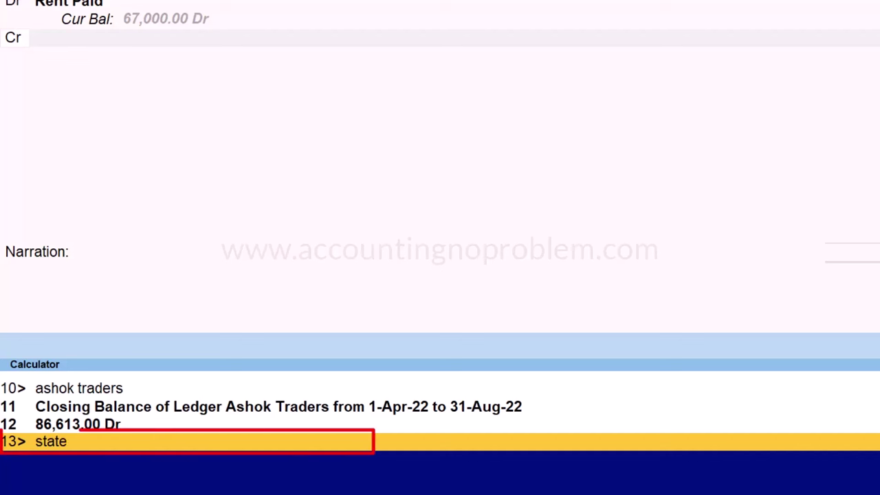
text( bank of india)
key(Return)
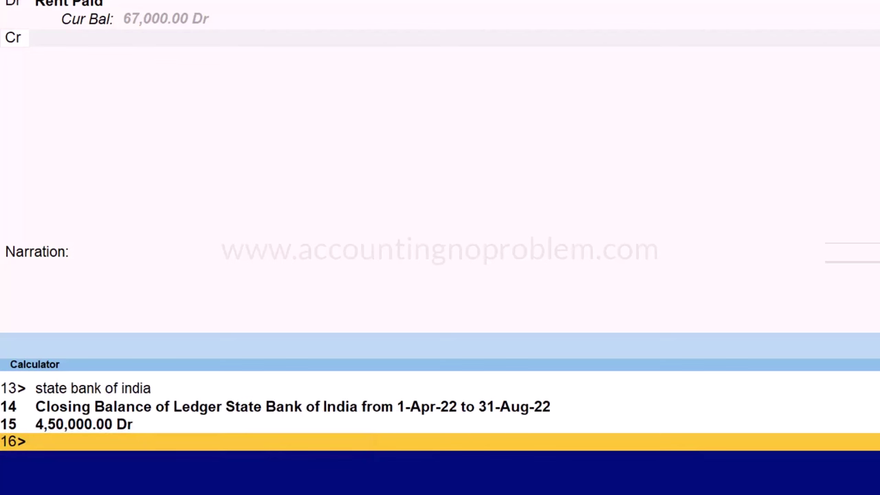
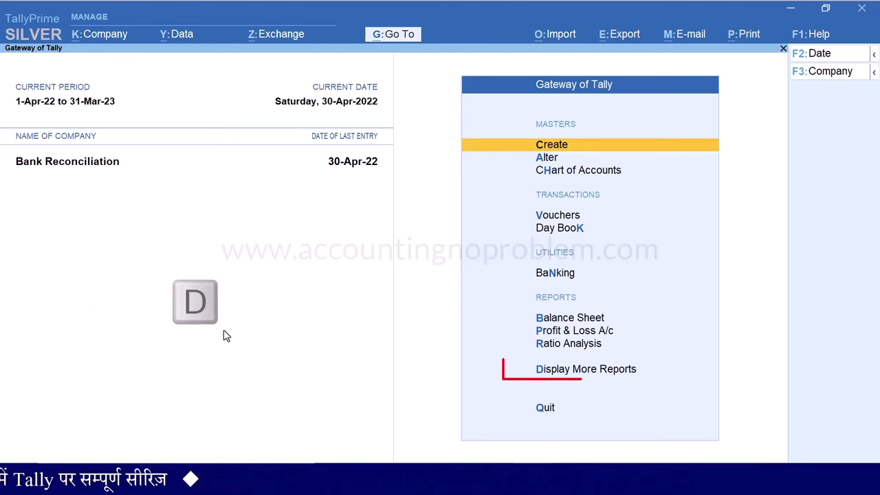
Open the State Bank of India ledger vouchers for April 2022 via Account Books > Ledger
key(d)
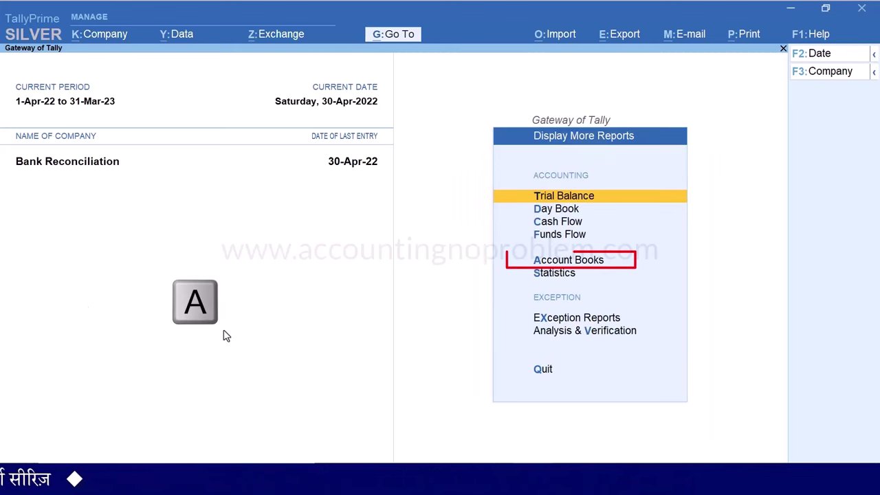
key(a)
text(l)
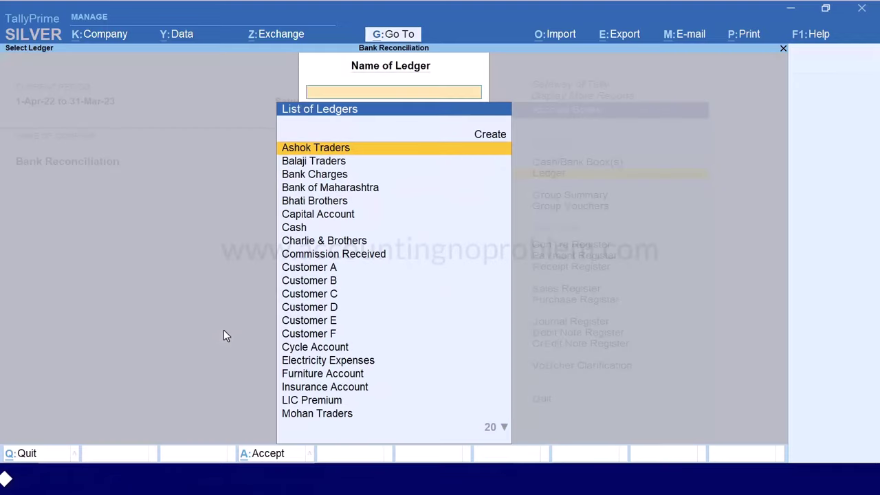
text(State)
key(Return)
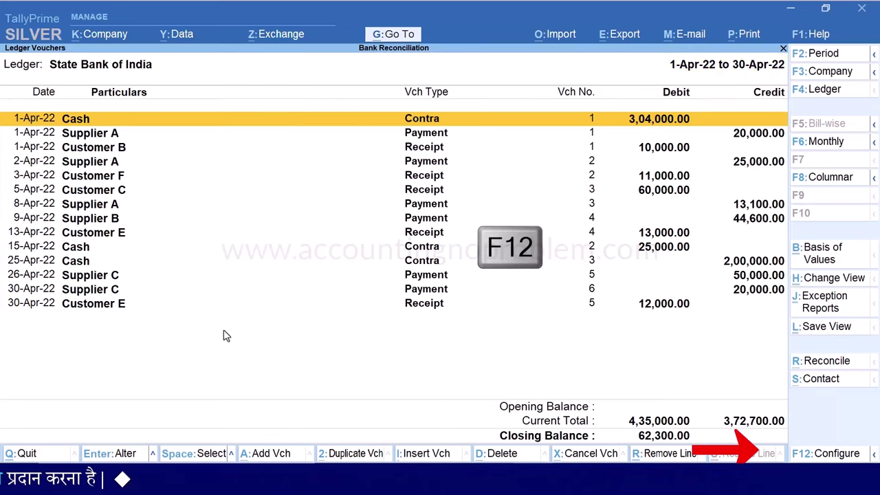
Set Show Running Balance to Yes in the ledger report configuration
key(F12)
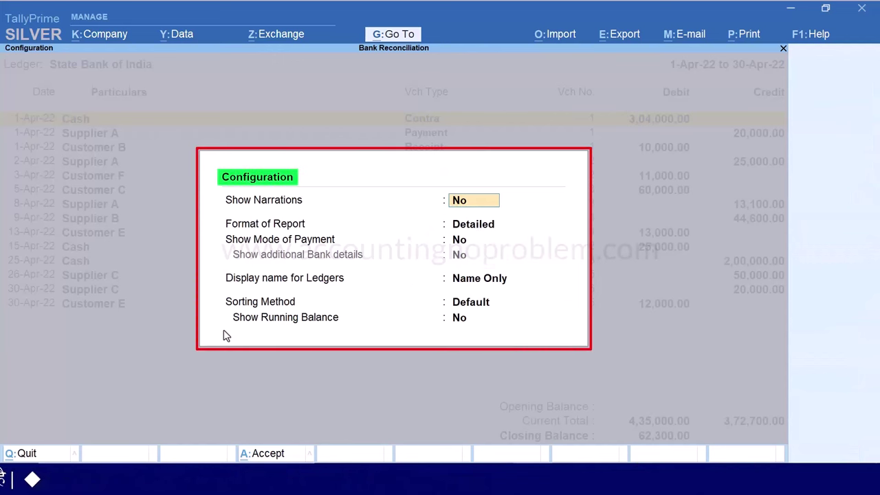
key(Return)
key(Return)
key(Return)
key(Return)
key(Return)
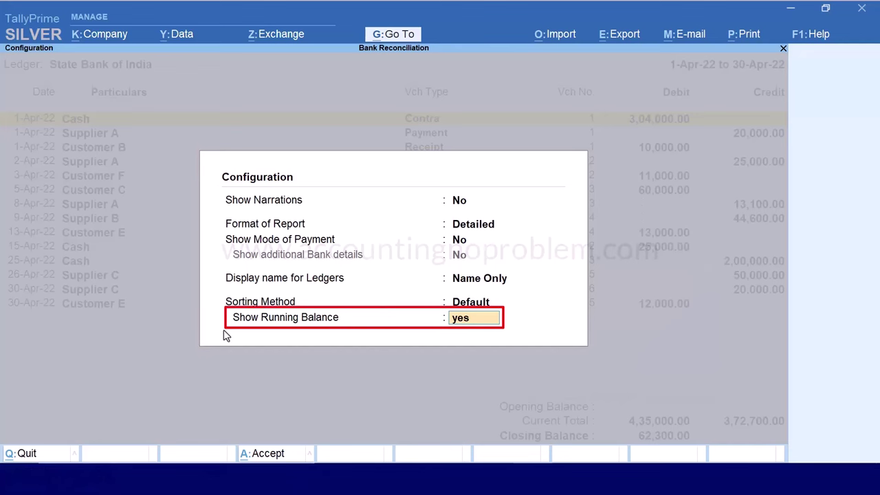
text(yes)
key(Return)
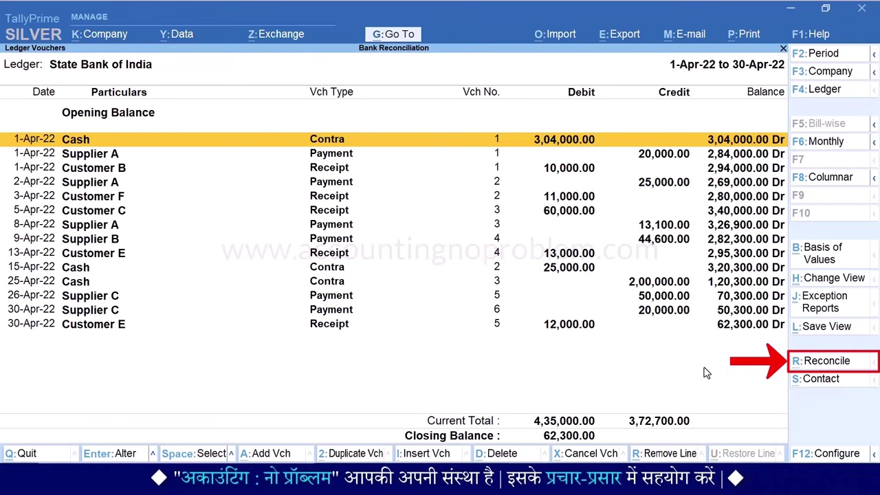
Try the Reconcile shortcut on the ledger, then return to the vouchers list
key(alt+r)
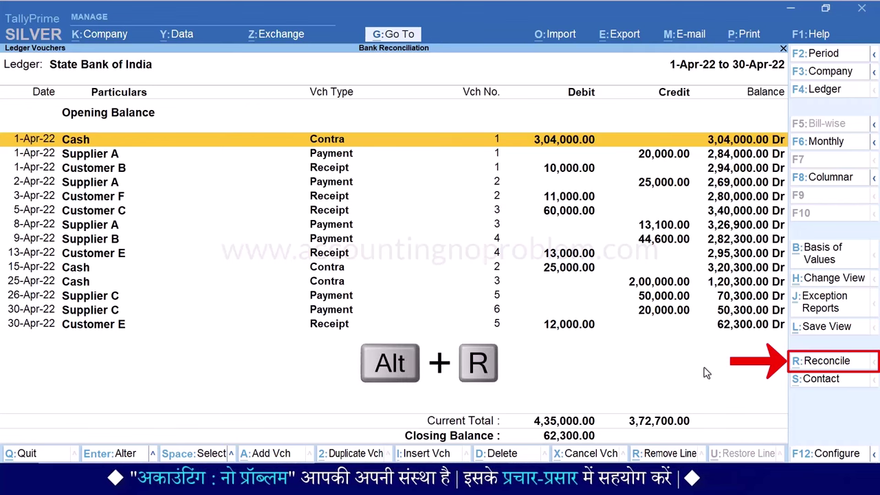
key(alt+r)
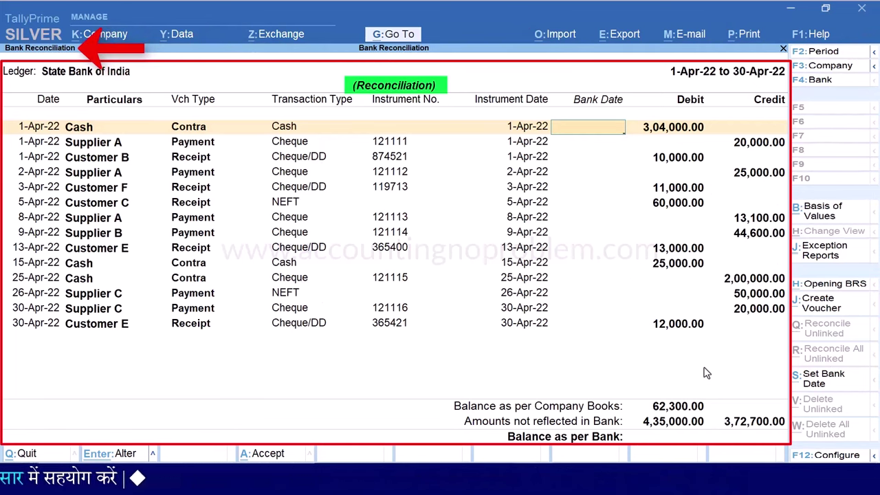
key(Escape)
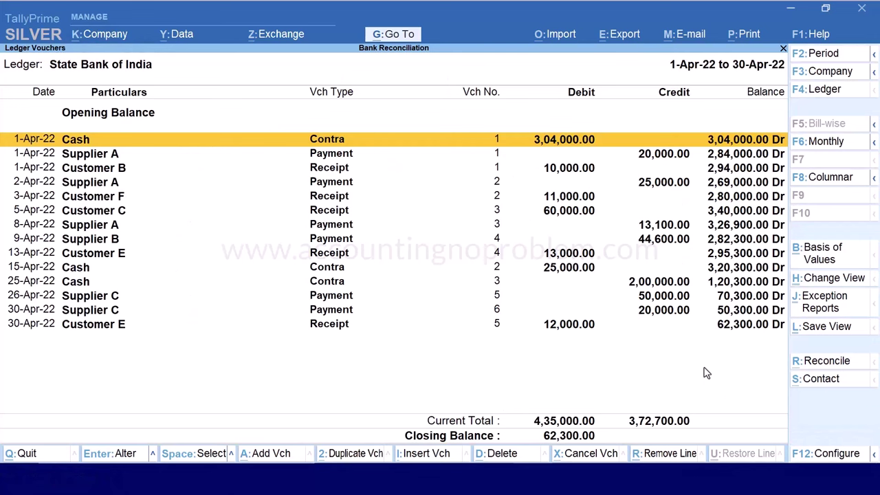
Open Bank Reconciliation through Go To and choose State Bank of India
key(alt+g)
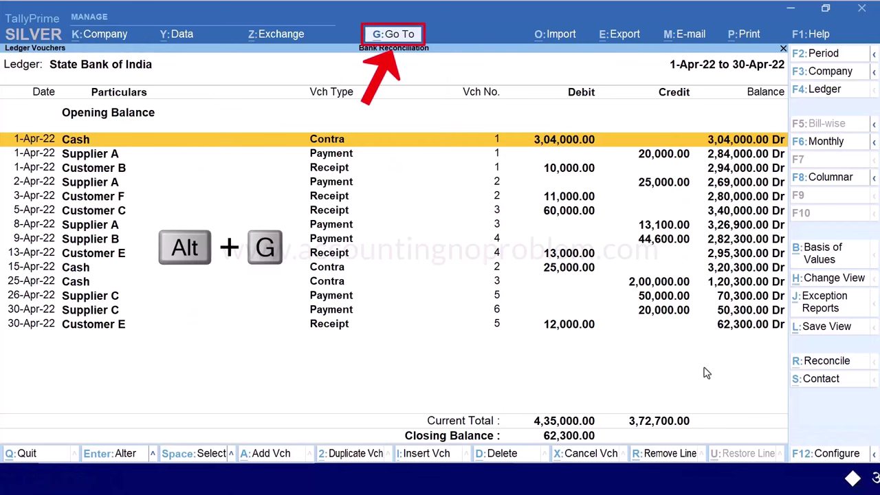
key(alt+g)
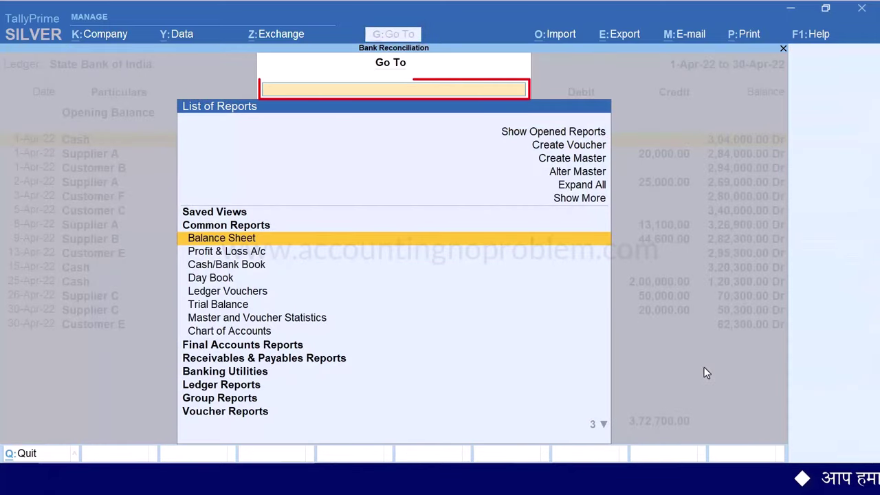
text(Bank Reconciliation)
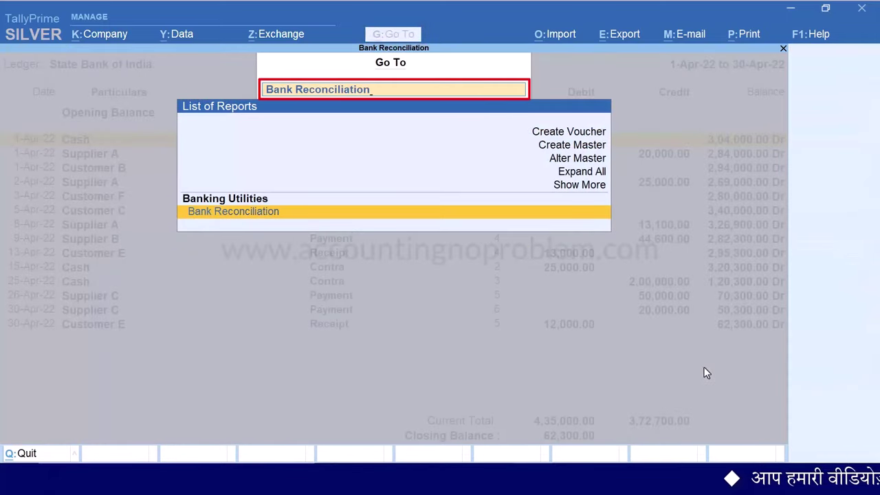
key(Return)
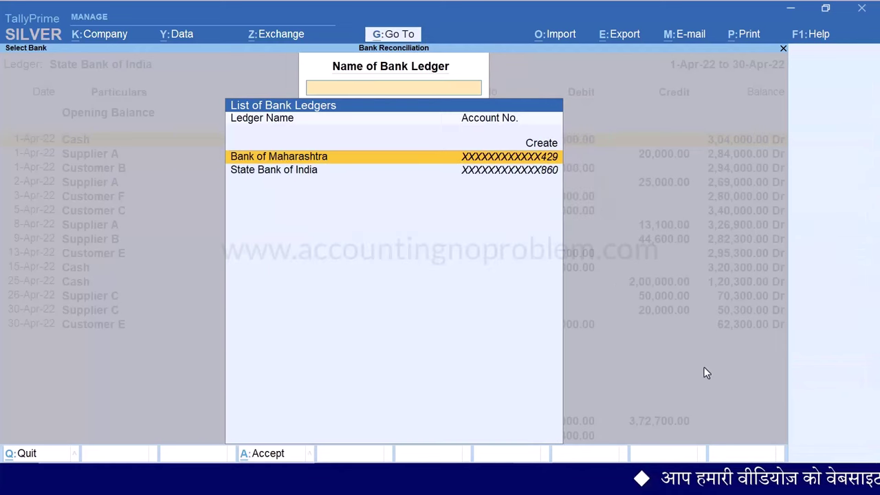
key(Down)
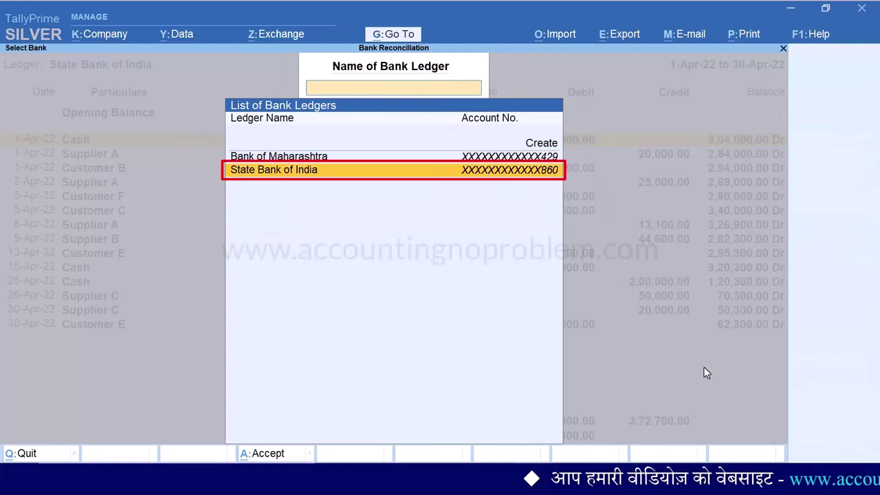
key(Return)
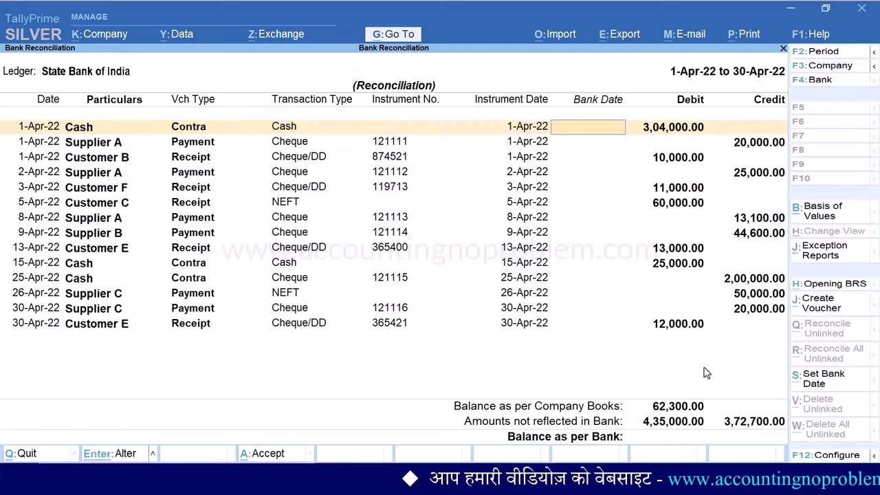
Reopen Bank Reconciliation from Gateway of Tally > Banking for State Bank of India
key(Escape)
key(Escape)
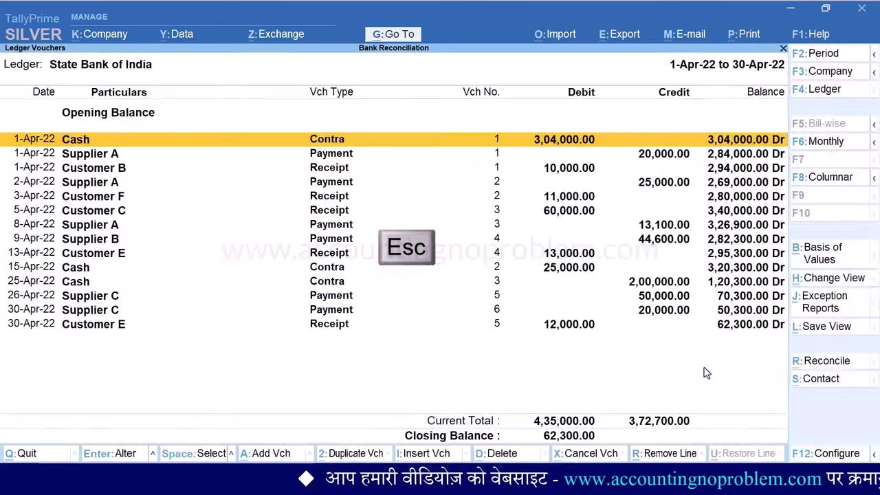
key(Escape)
key(Escape)
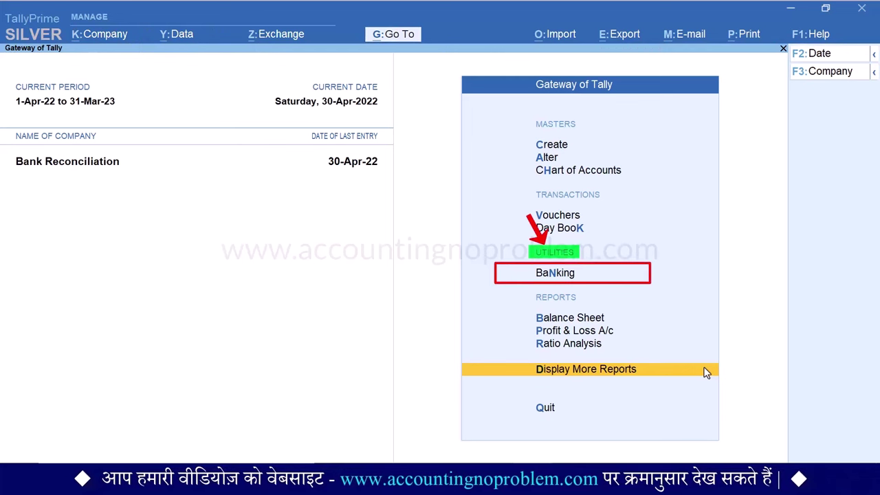
key(n)
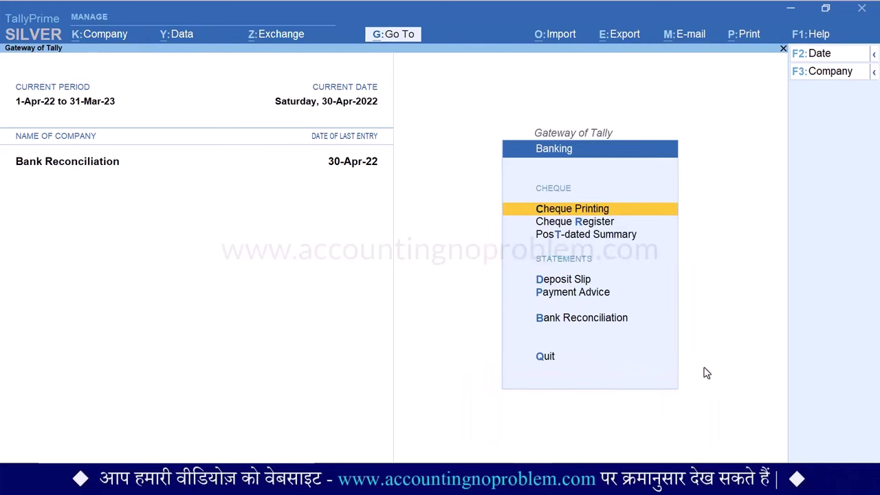
key(b)
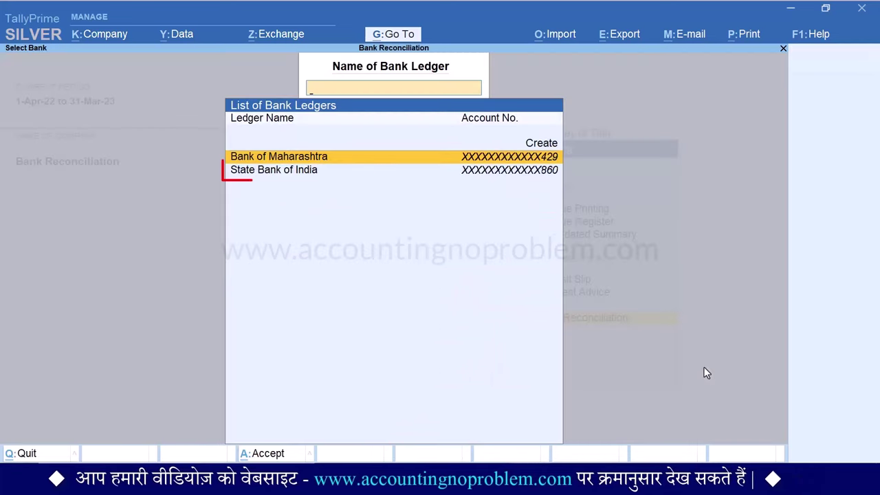
key(Return)
key(Down)
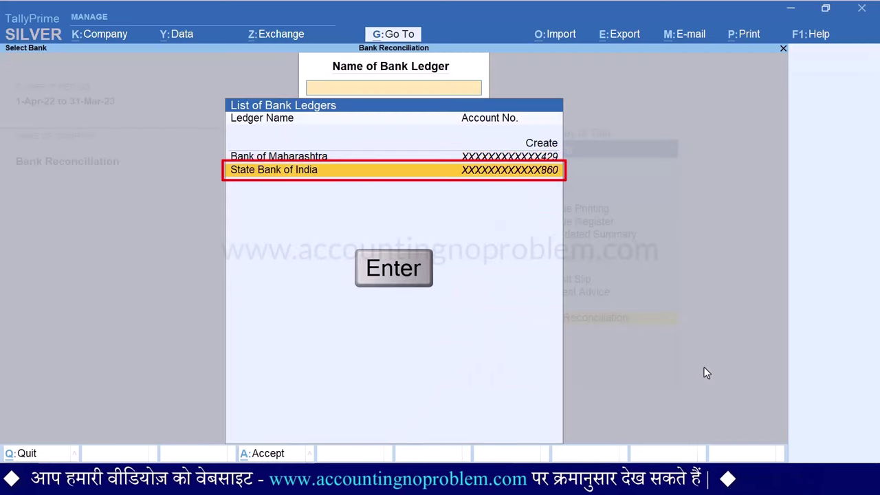
key(Return)
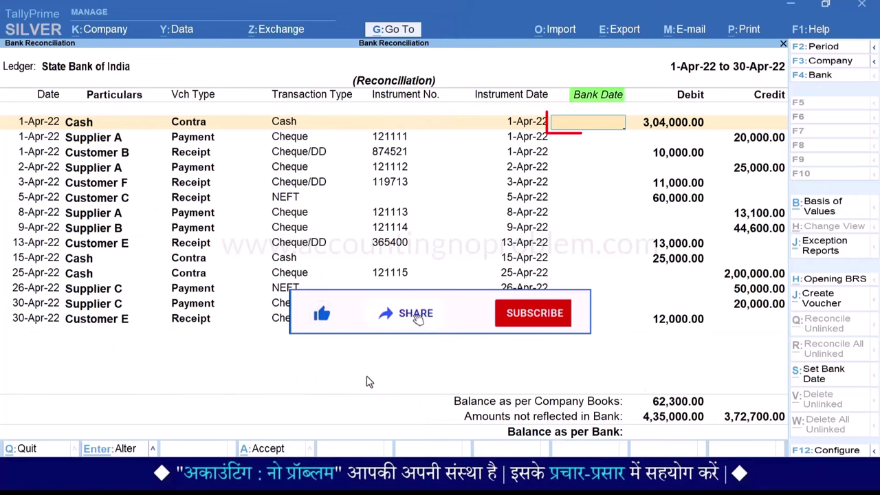
Enter bank dates 1-Apr-22 for the Cash contra and 3-Apr-22 for Supplier A's cheque
text(1.4)
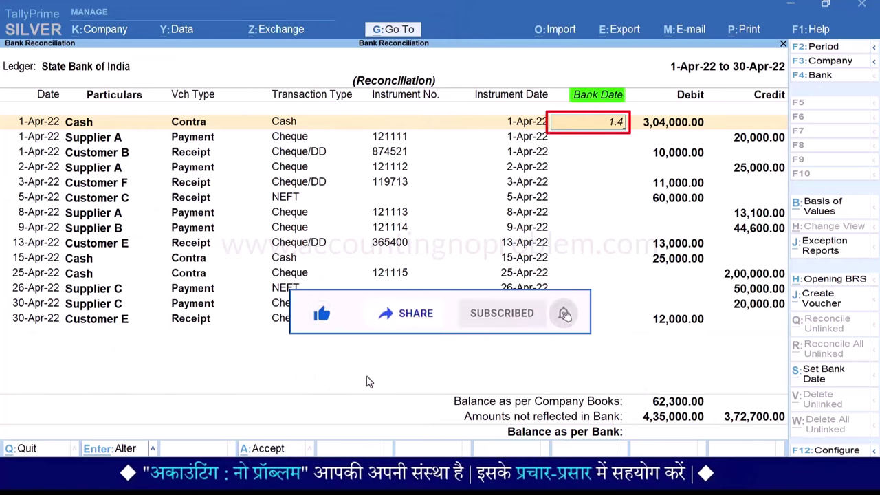
key(Return)
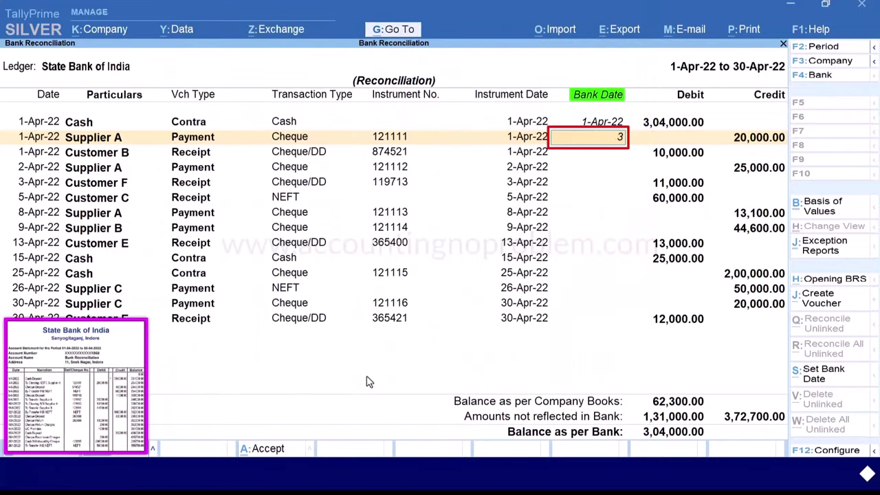
key(Return)
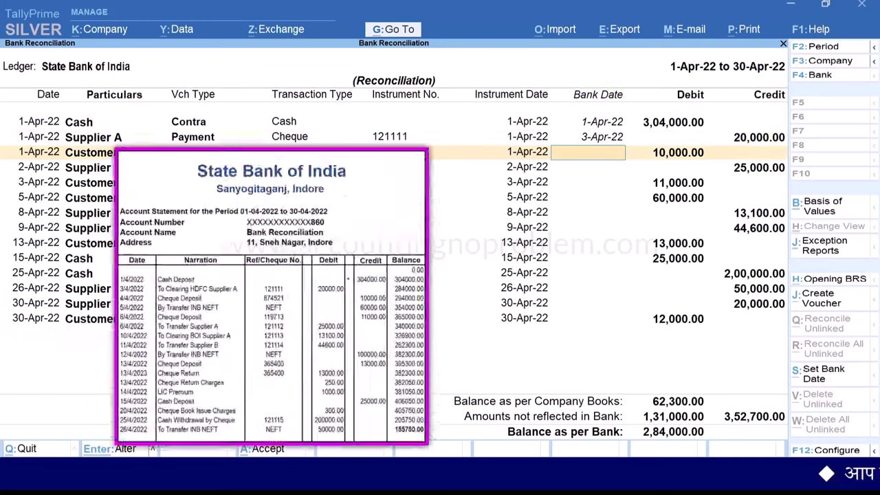
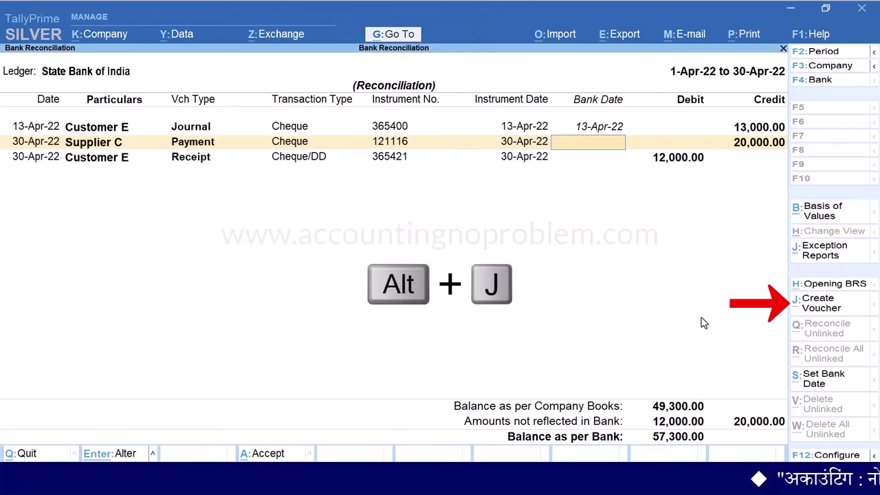
Start a new Journal voucher, No. 2, from the reconciliation, keeping the reconciliation changes
key(alt+j)
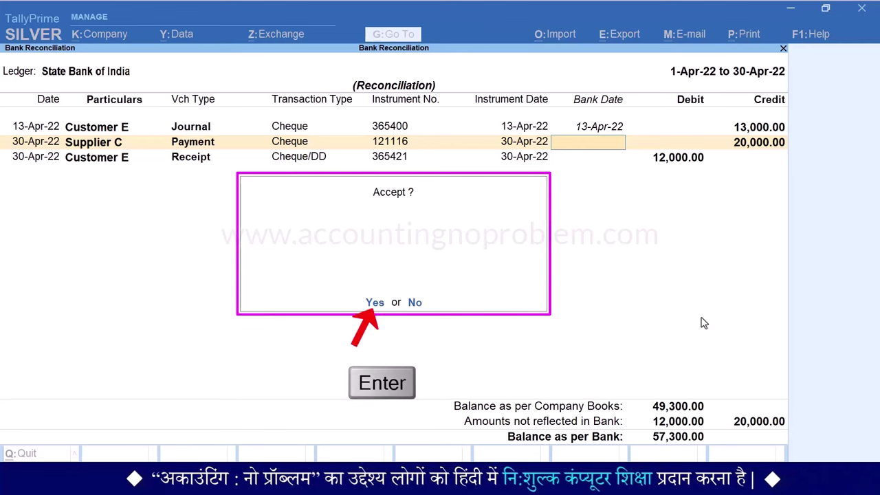
key(Return)
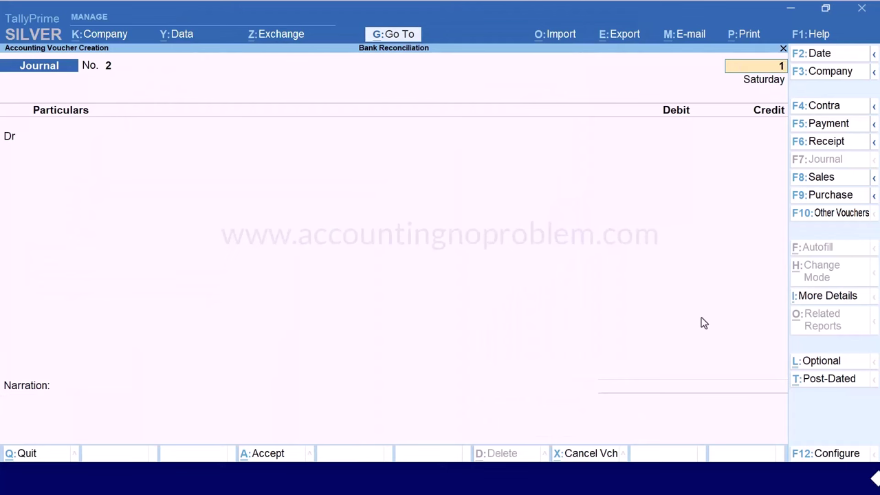
Enter a 13-Apr-22 journal debiting Bank Charges 250.00 and crediting State Bank of India
key(Return)
text(B)
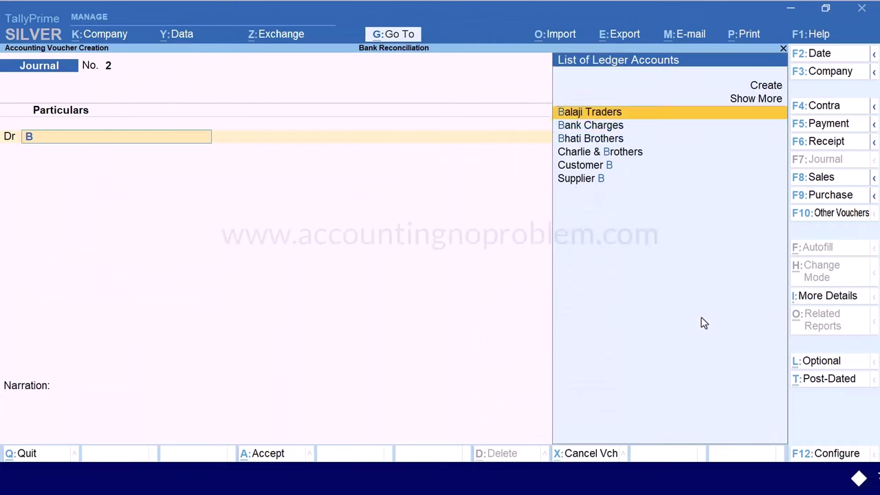
key(Down)
key(Return)
text(250)
key(Return)
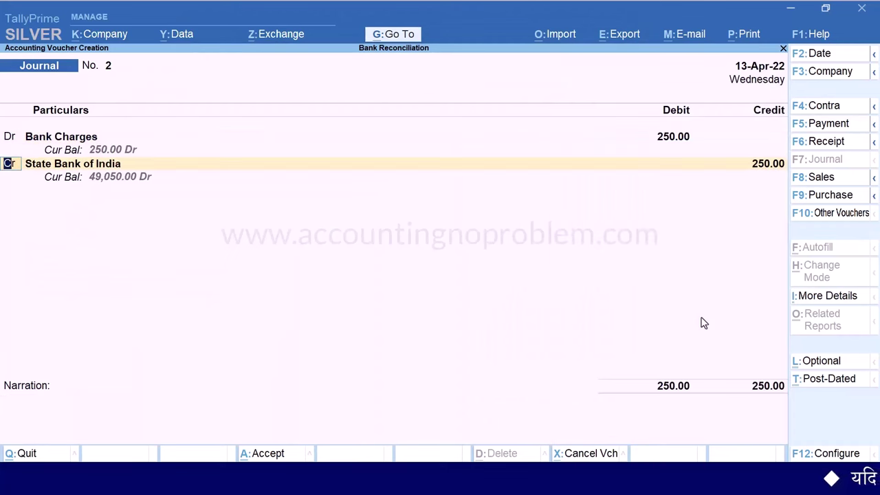
key(Return)
key(Return)
key(Return)
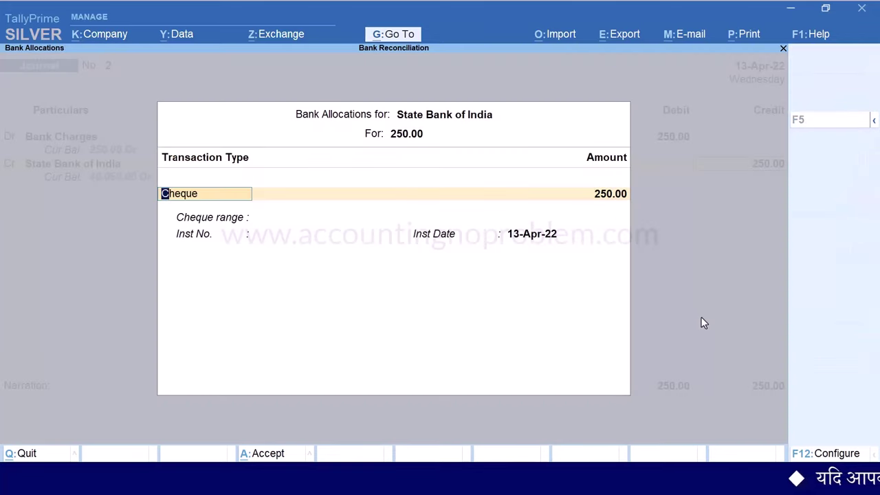
Set the bank transaction type to Others, add the Cheque Dishonour Charges narration, and accept
key(BackSpace)
key(Down)
key(Down)
key(Down)
key(Return)
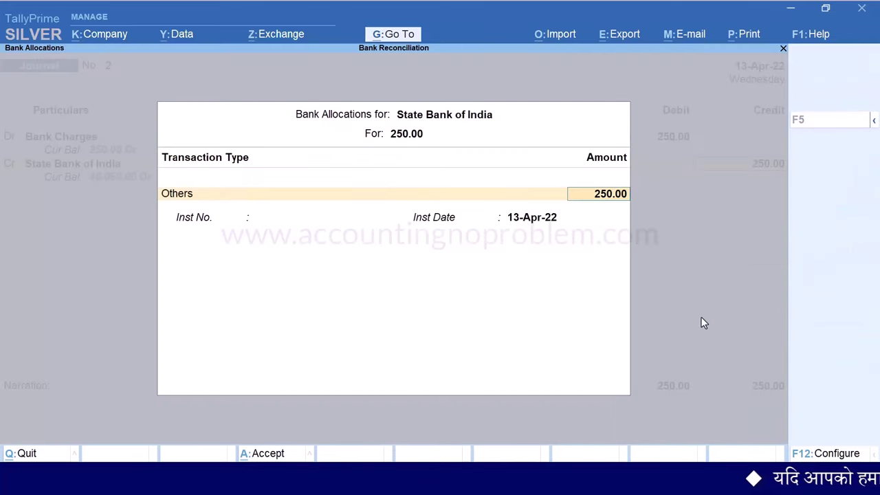
key(Return)
key(Return)
key(Return)
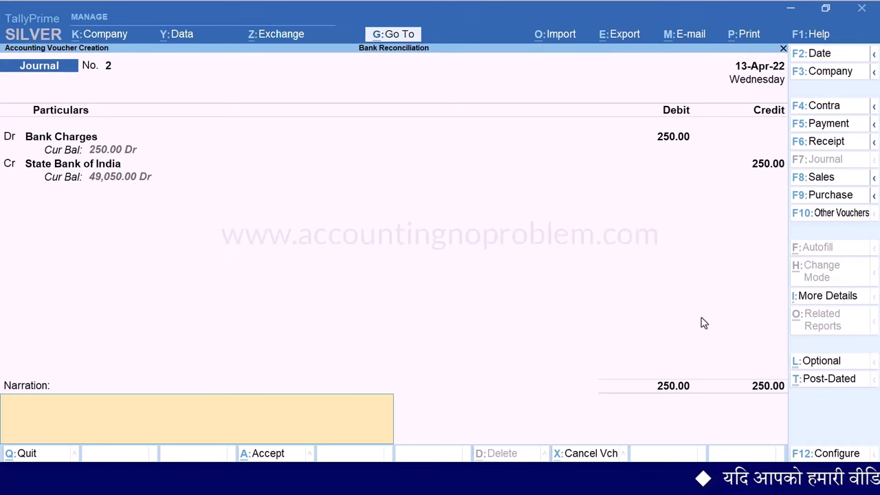
text(Being amount deducted by SBI for Cheque Dishonour Charges in April.)
key(Return)
key(Return)
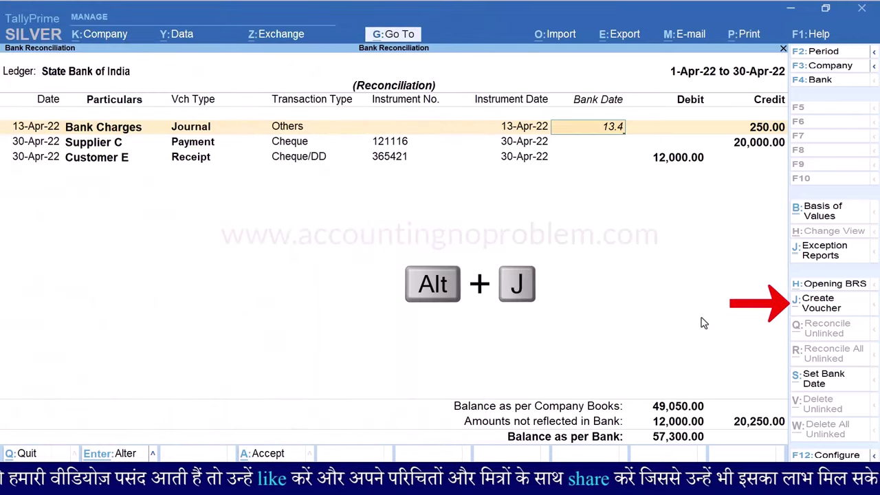
Start a new Journal dated 20-Apr-22 debiting Bank Charges 300.00
key(alt+j)
key(Return)
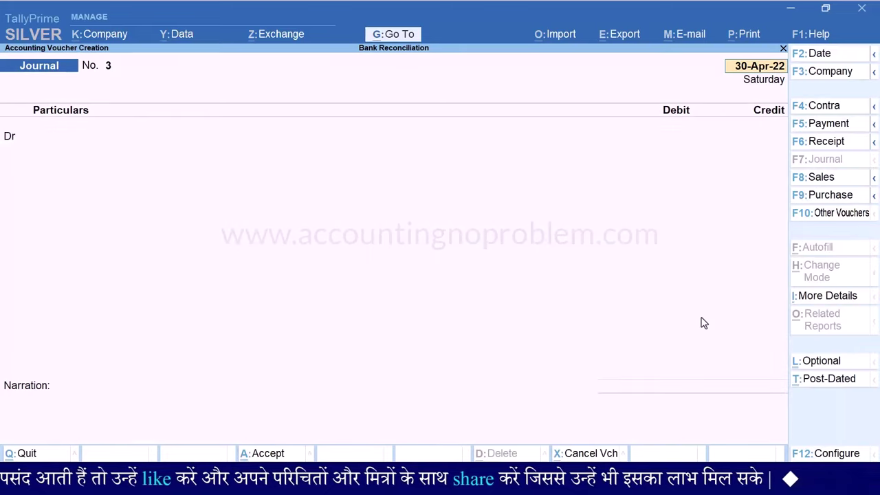
text(20.4)
key(Return)
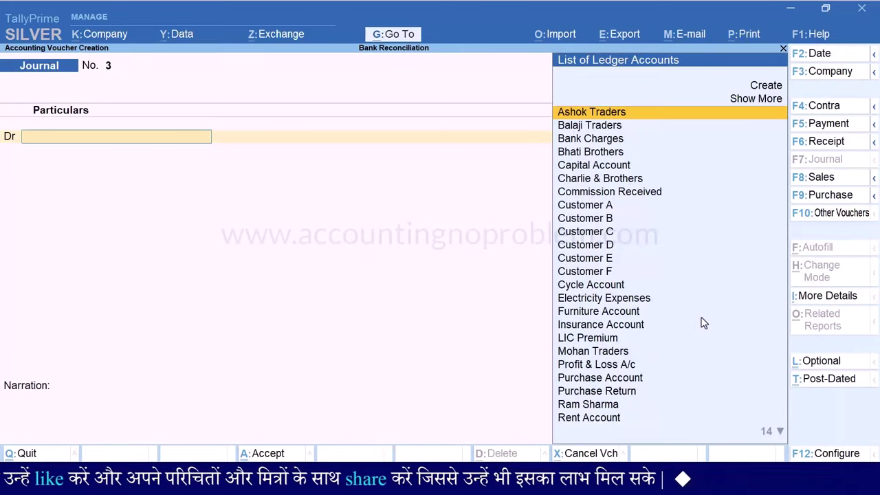
text(B)
key(Down)
key(Return)
text(300)
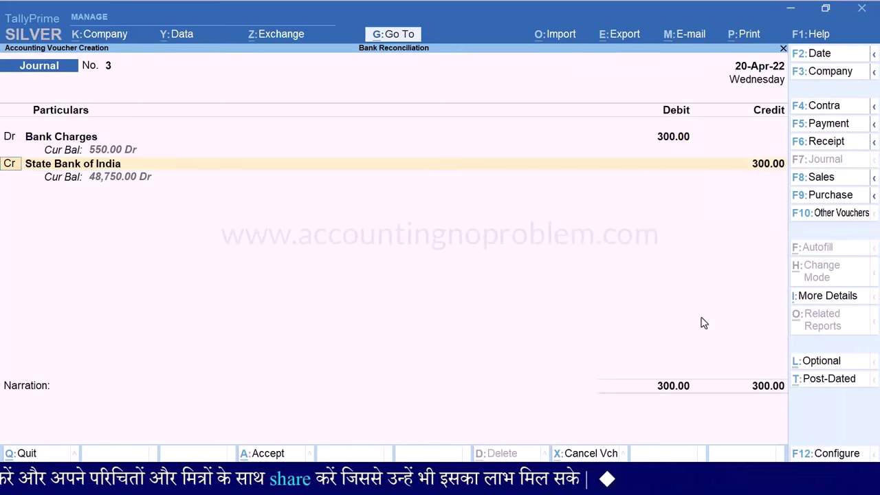
Credit State Bank of India with type Others, add the Cheque Book Charges narration, and save
key(Return)
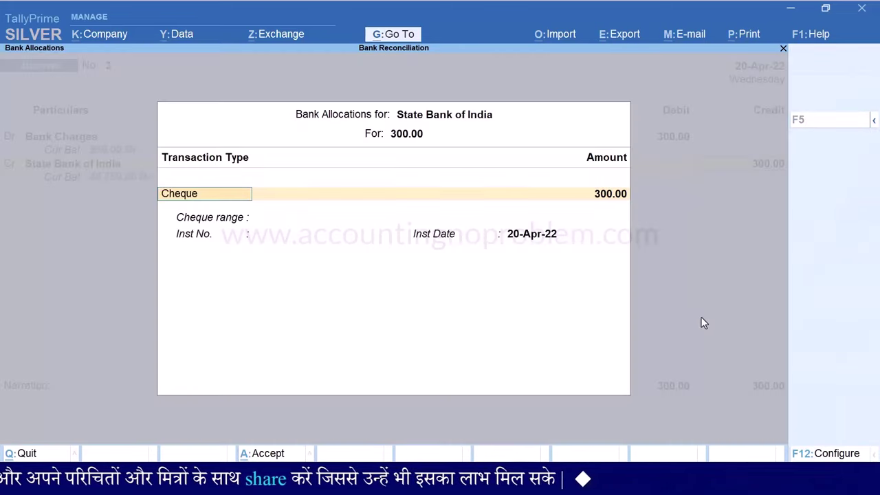
key(Down)
key(Down)
key(Return)
key(Return)
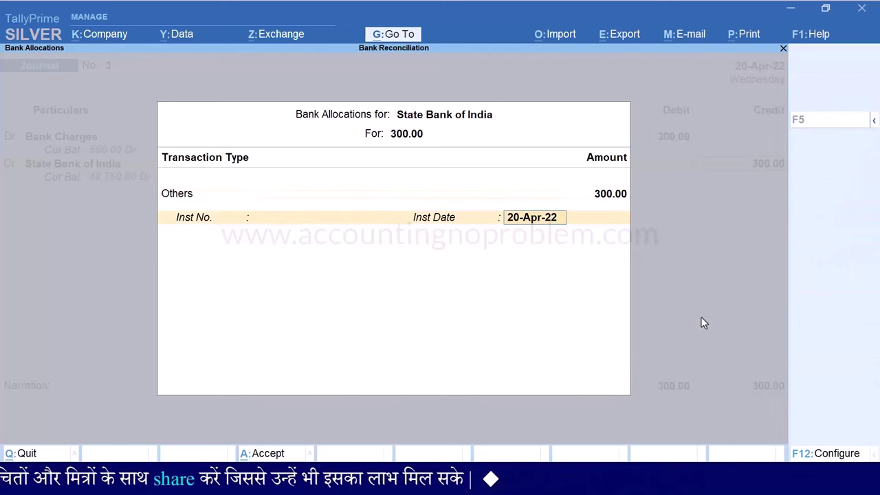
key(Return)
text(Being amount deducted by SBI for Cheque Book Charges in April.)
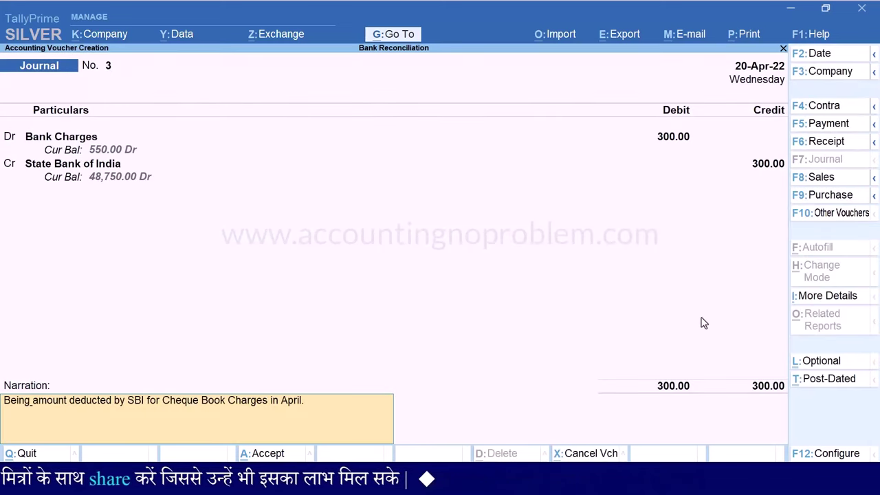
key(Return)
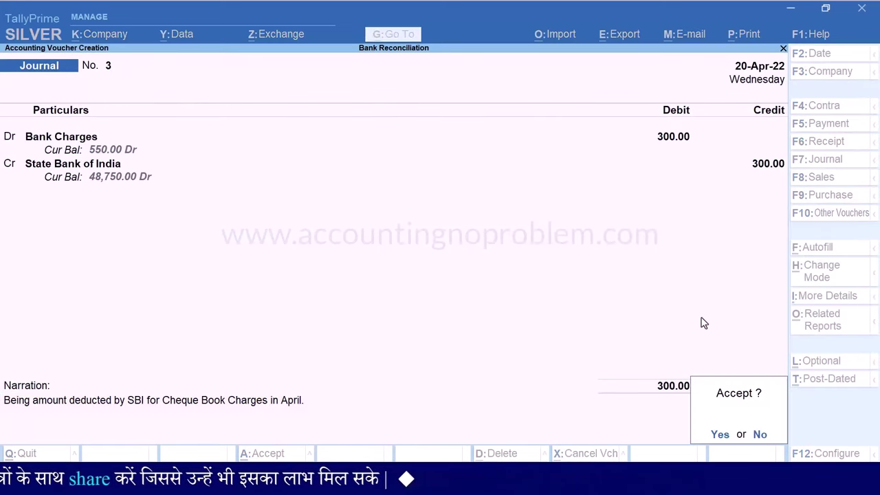
key(Return)
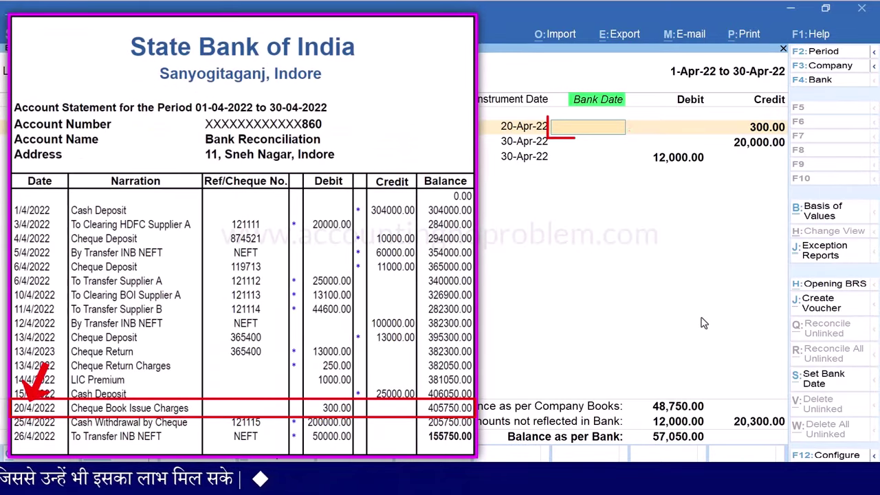
Enter 20.4 as the bank date of the 300.00 Bank Charges journal
text(20.4)
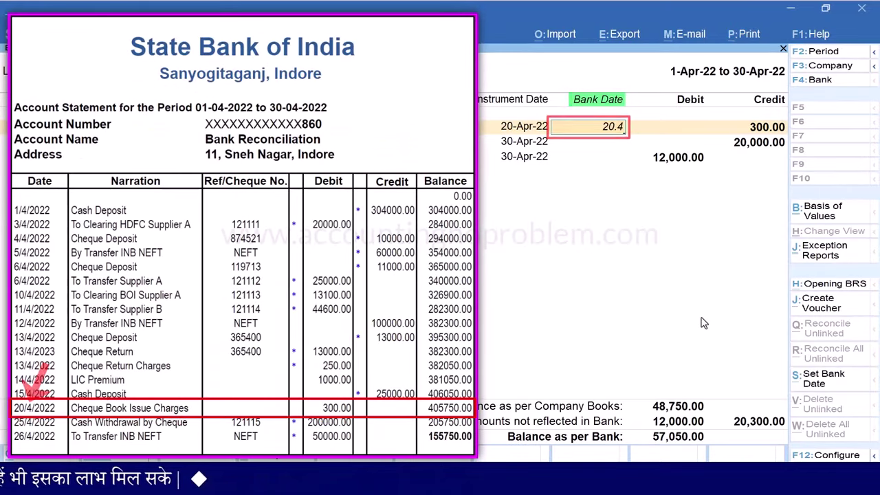
key(Return)
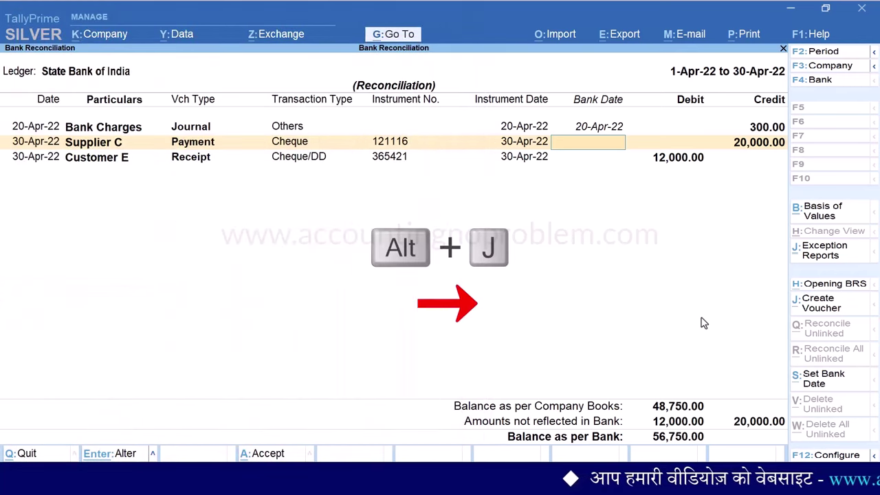
Start a Payment voucher debiting LIC Premium 1,000.00 and crediting State Bank of India
key(alt+j)
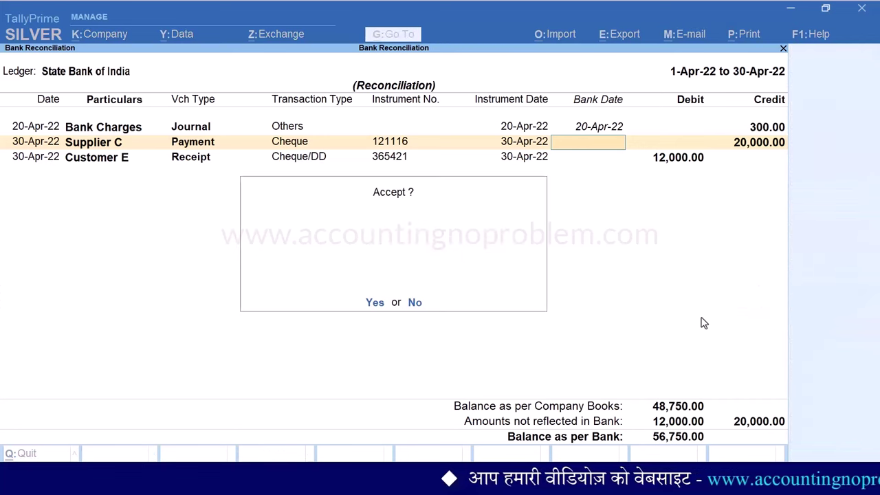
key(Return)
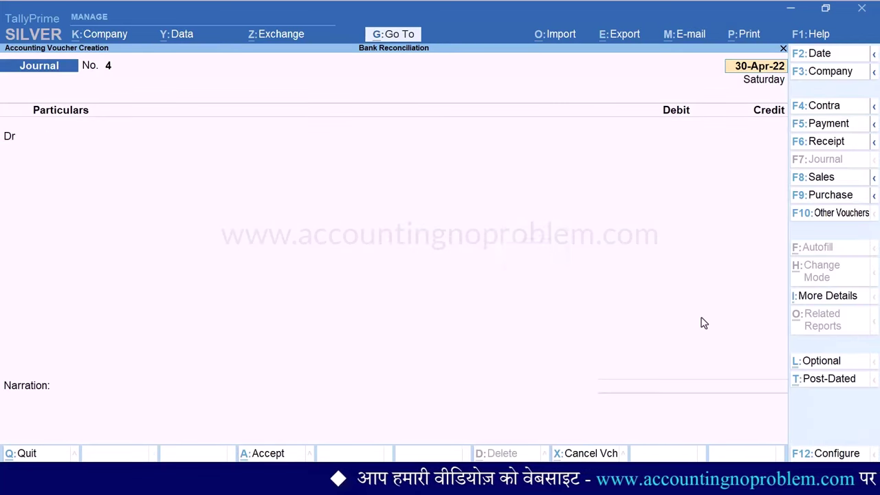
key(F5)
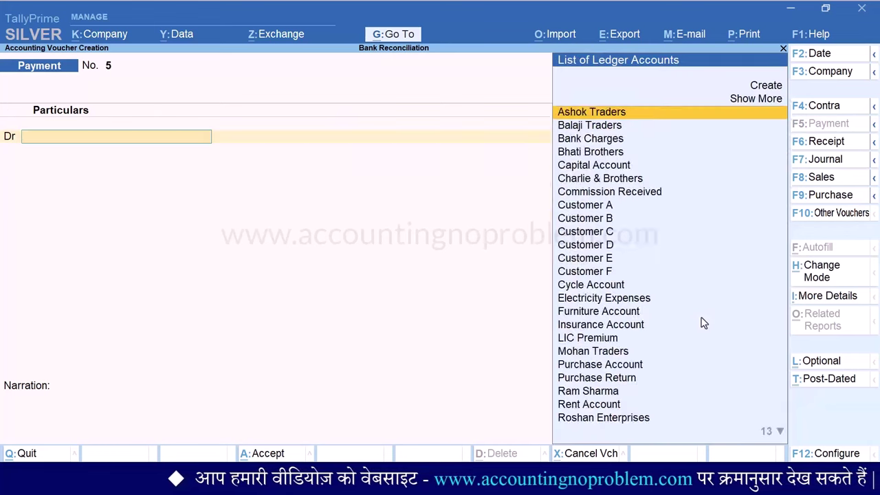
text(L)
key(Return)
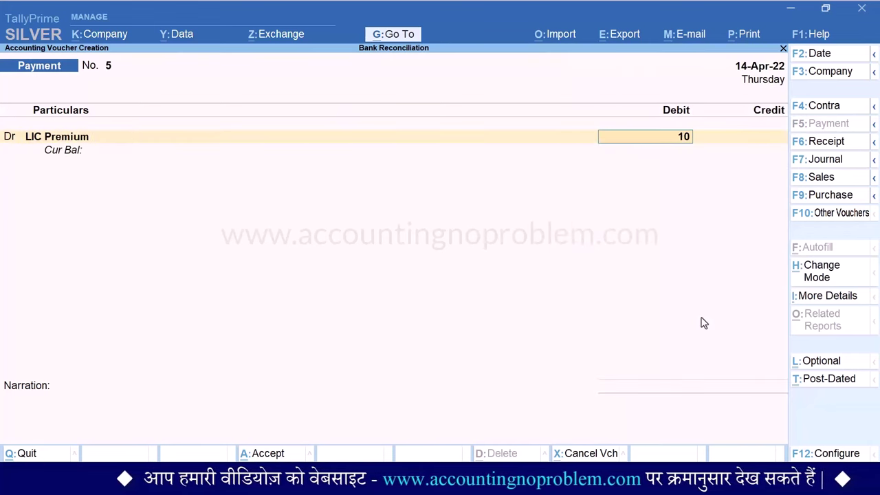
key(Return)
text(St)
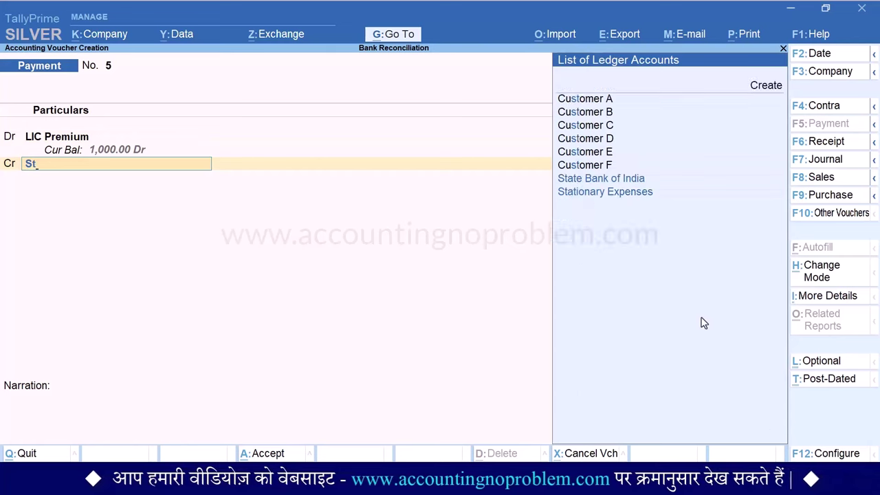
key(Return)
Set the bank transaction type to Others, add the LIC Premium narration, and save the payment
key(Return)
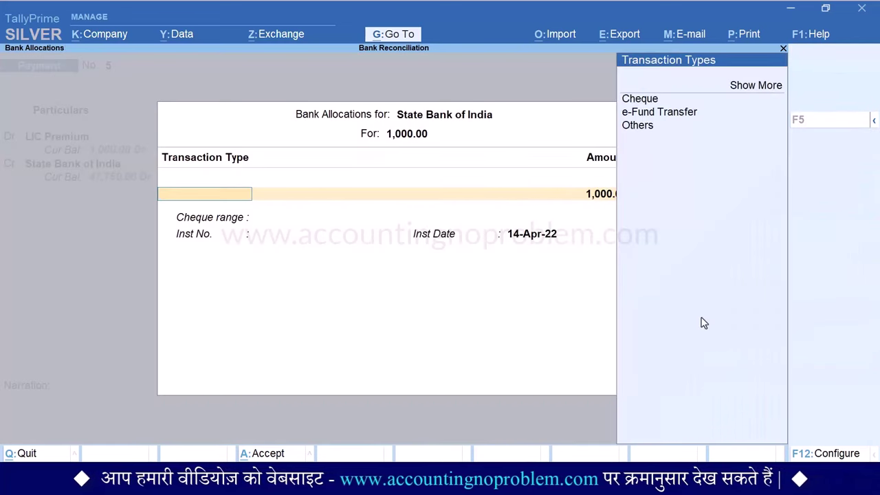
key(Down)
key(Down)
key(Return)
key(Return)
key(Return)
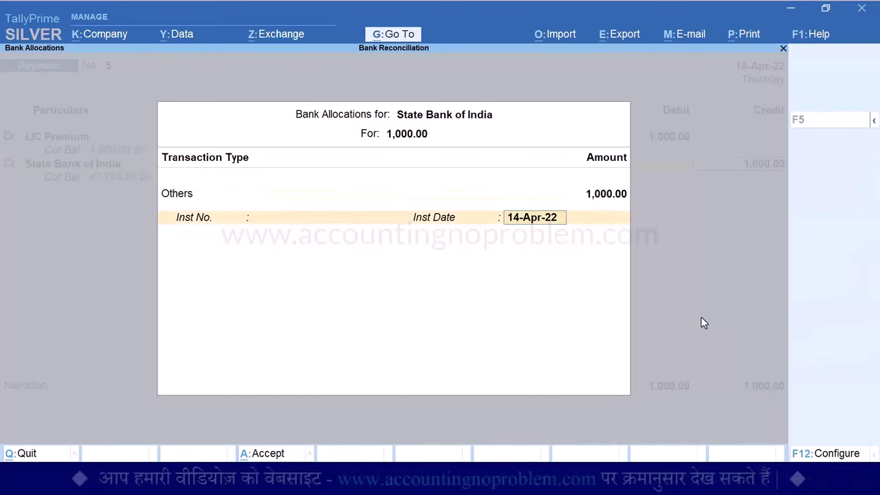
key(Return)
text(Being the amount paid for LIC Premium by SBI on 14 April 22.)
key(Return)
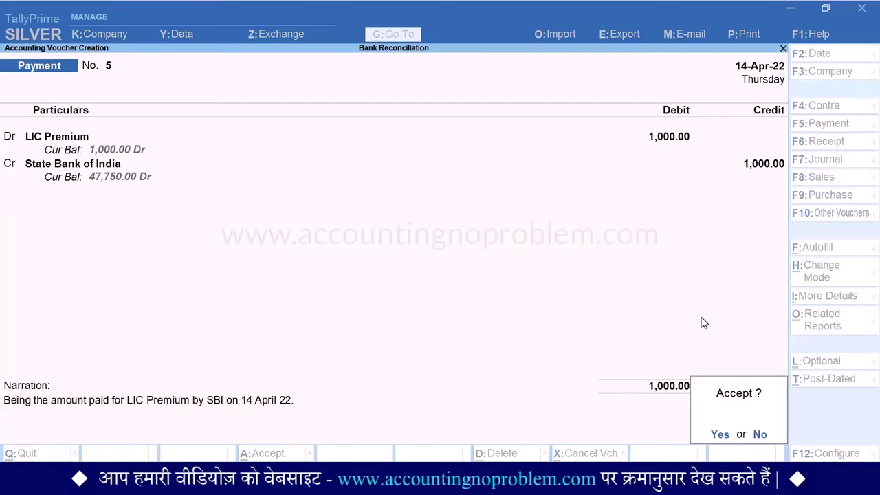
key(Return)
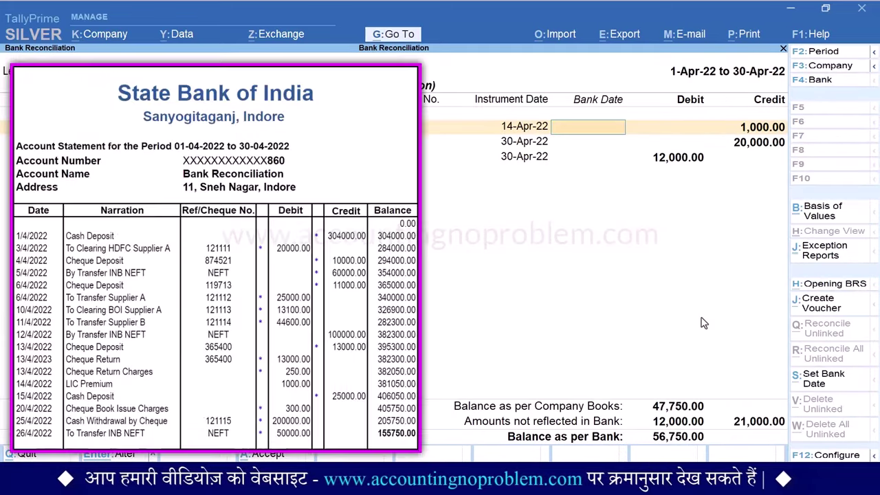
Enter 14-Apr-22 as the bank date of the 1,000.00 LIC Premium payment
text(14.4)
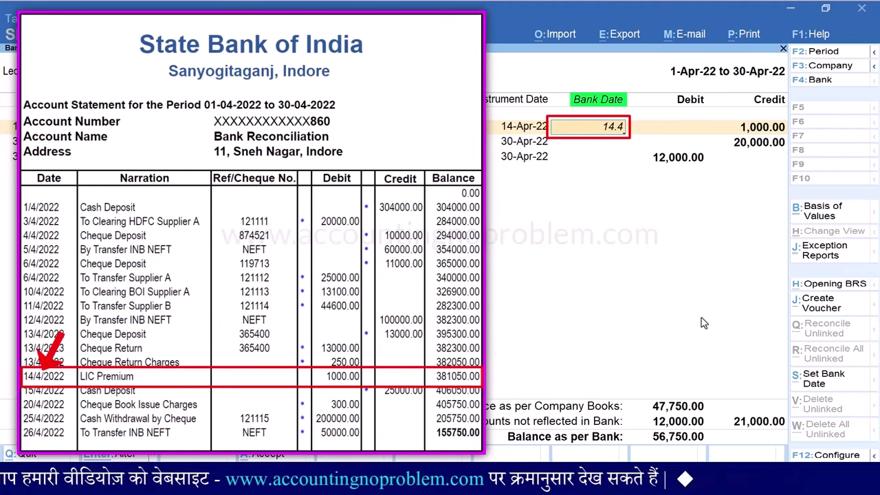
key(Return)
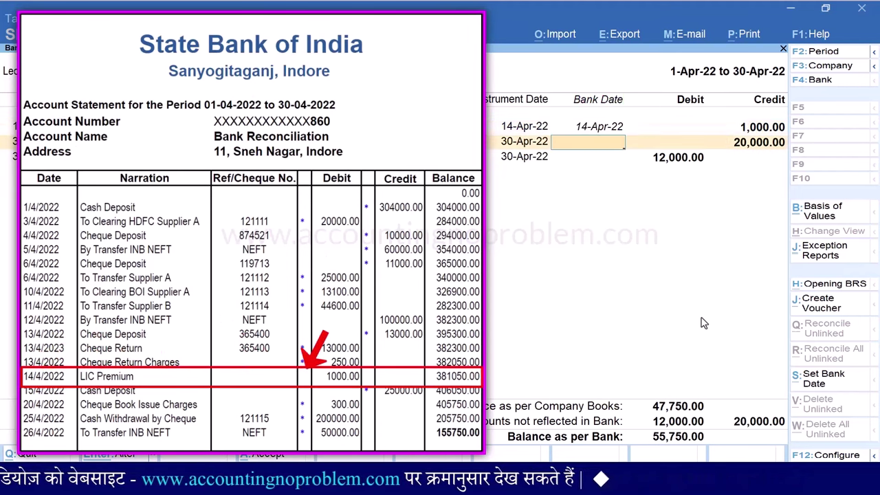
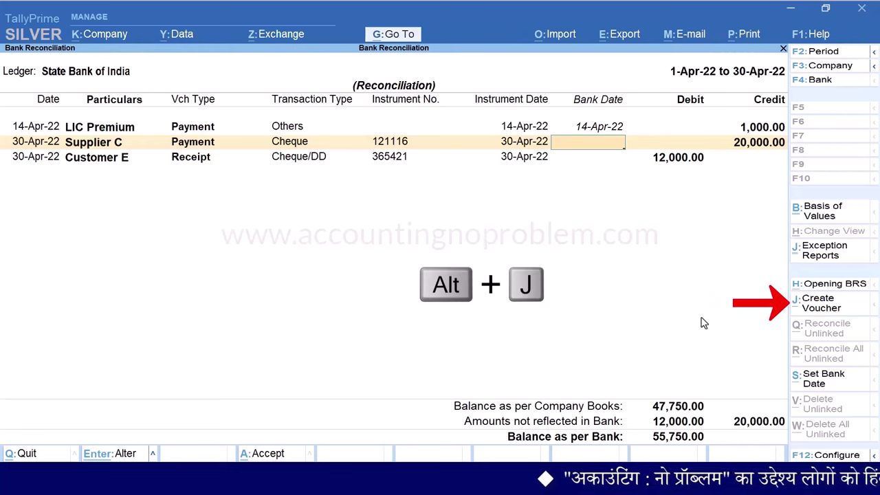
Accept the reconciliation, start a Receipt voucher dated 12 April, and begin a new credit ledger
key(alt+j)
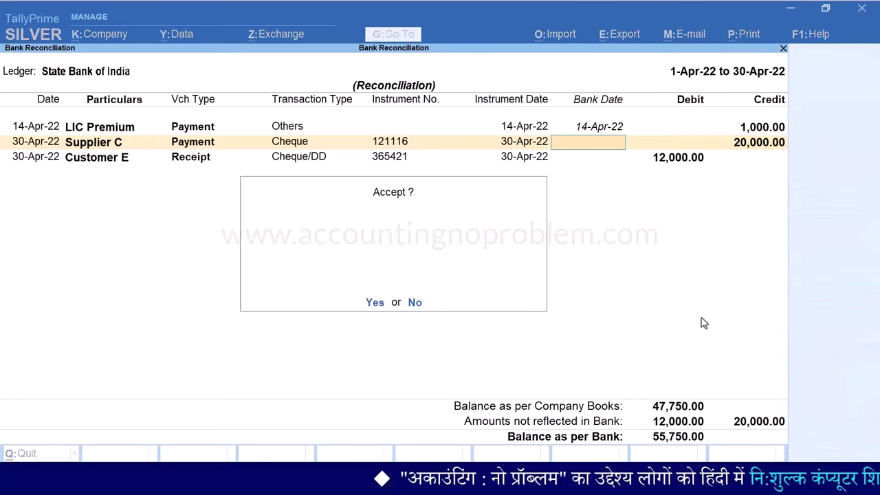
key(Return)
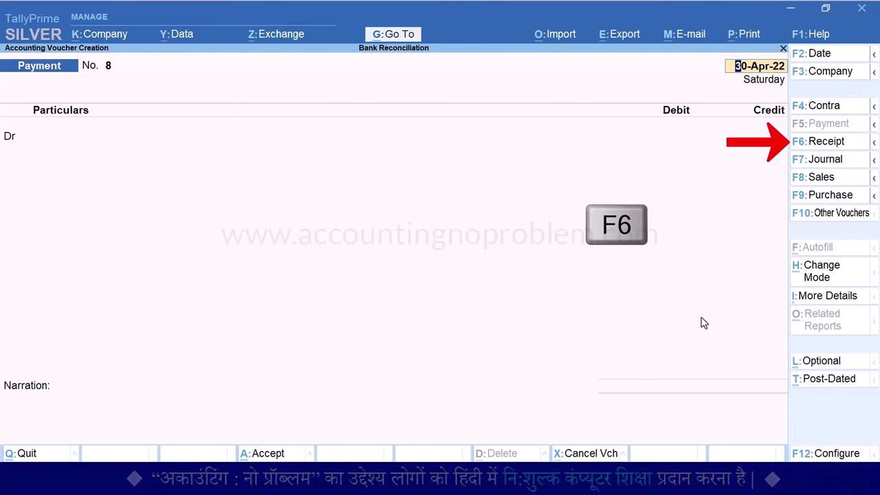
key(F6)
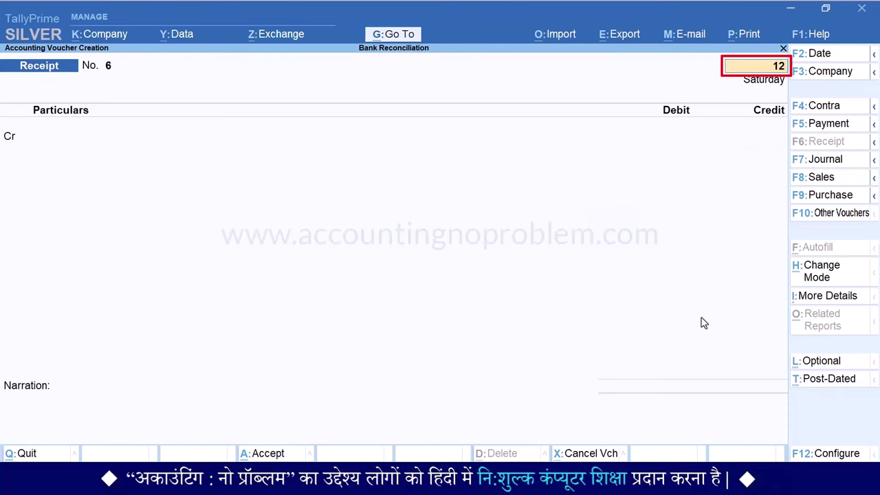
key(Return)
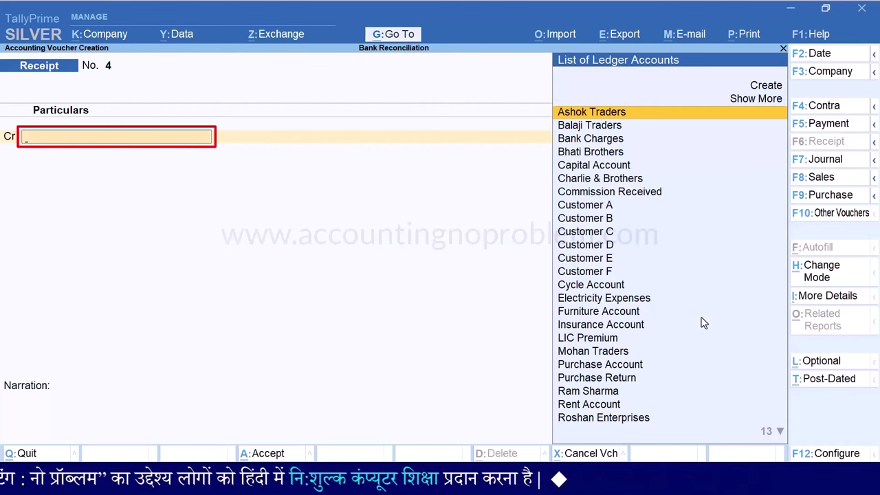
key(alt)
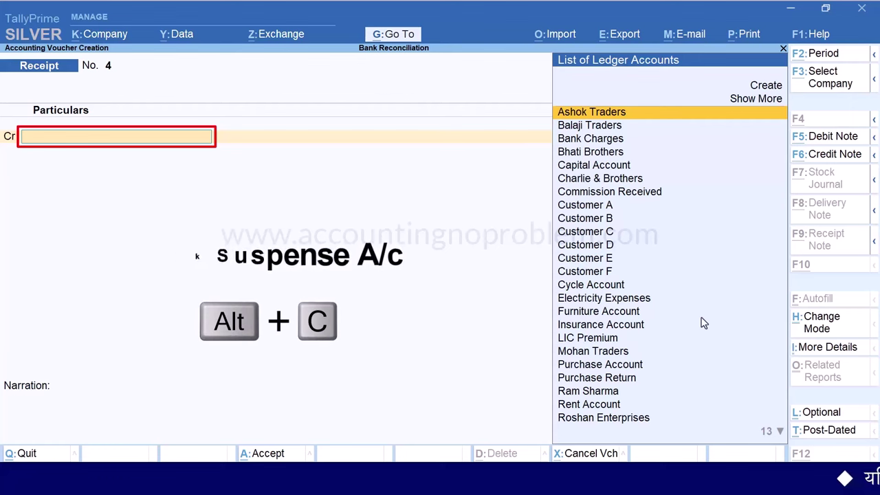
key(alt+c)
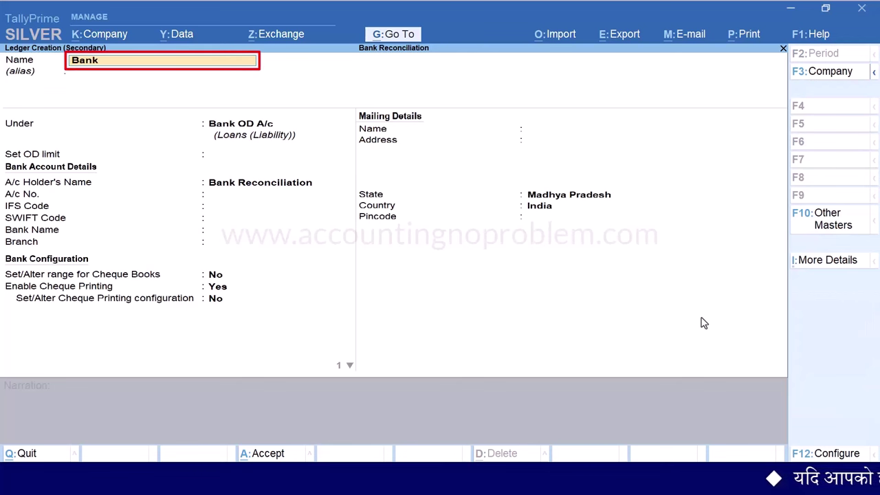
Create ledger 'Bank Suspense A/c' under Suspense A/c and credit it 100000 in the receipt
key(Return)
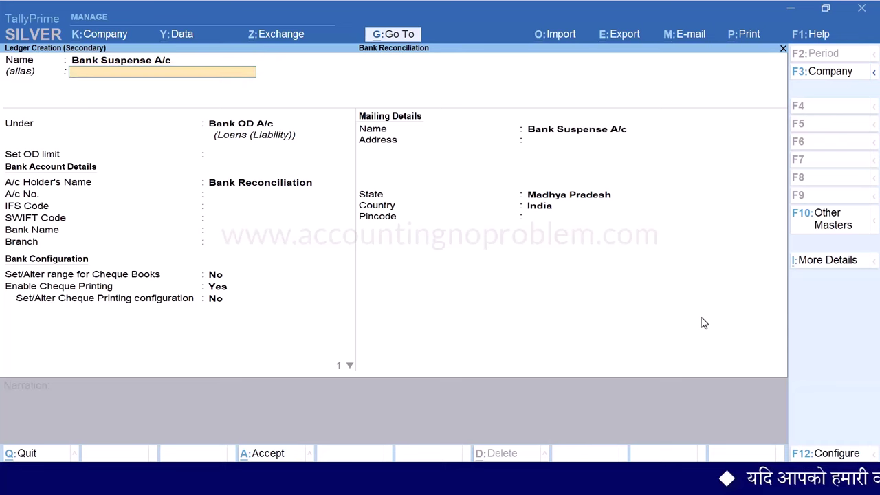
key(Return)
text(Sus)
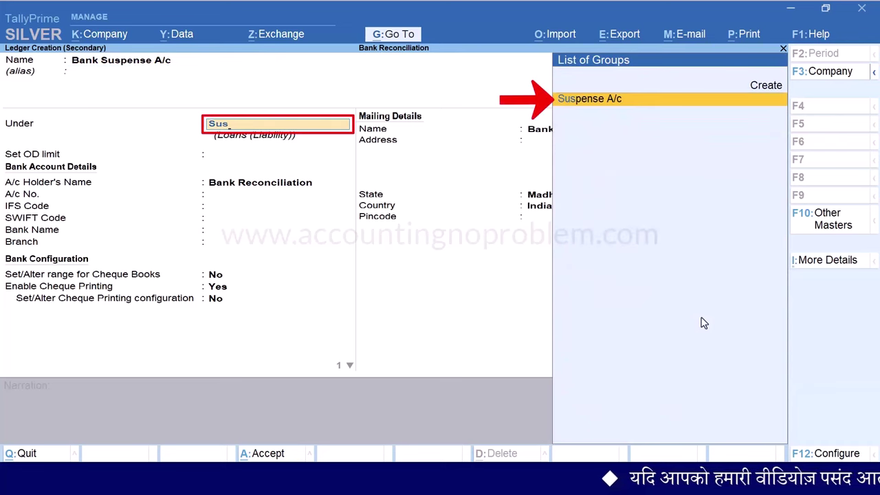
key(Return)
key(ctrl+a)
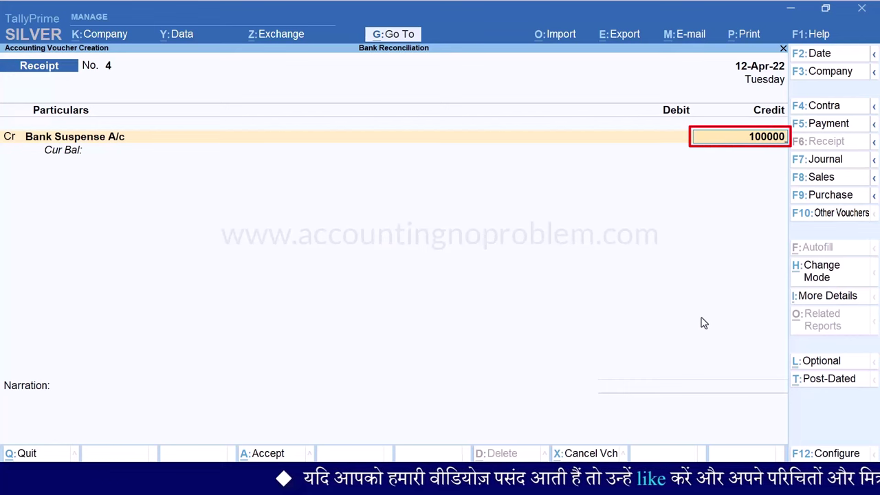
Debit State Bank of India 1,00,000 as e-Fund Transfer, narrating 'Being the amount received through NEFT from an unknown party.'
key(Return)
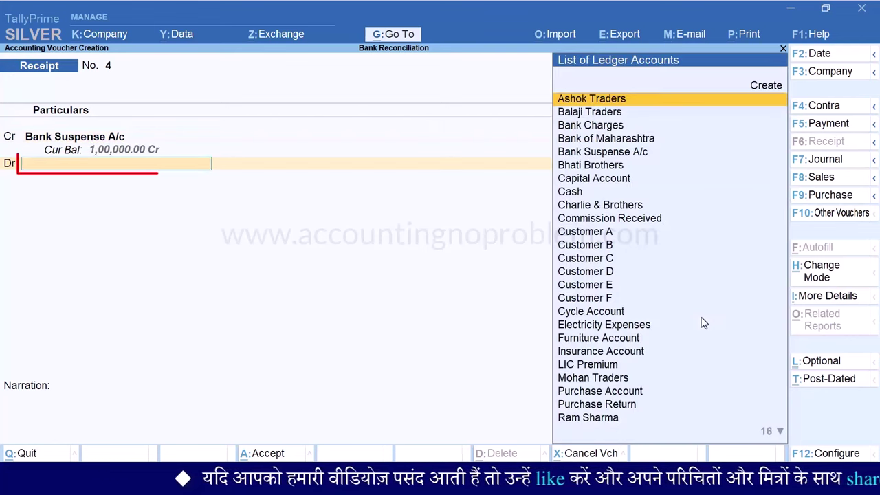
text(St)
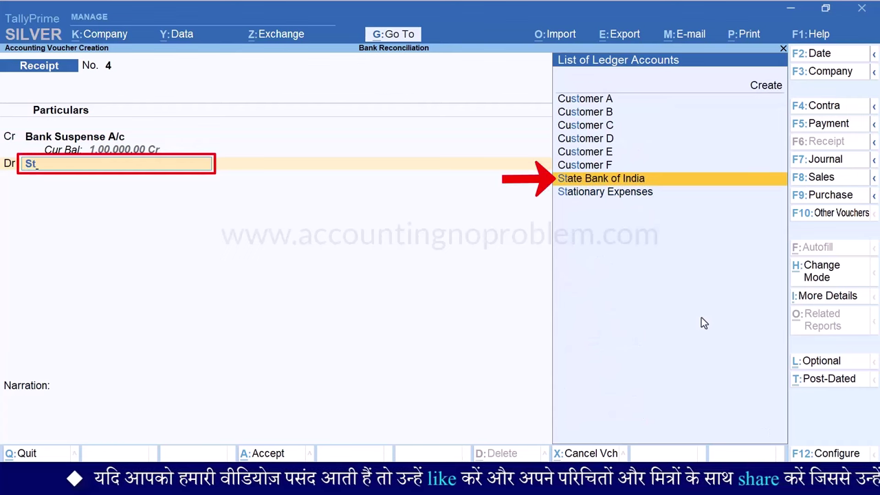
key(Return)
key(Return)
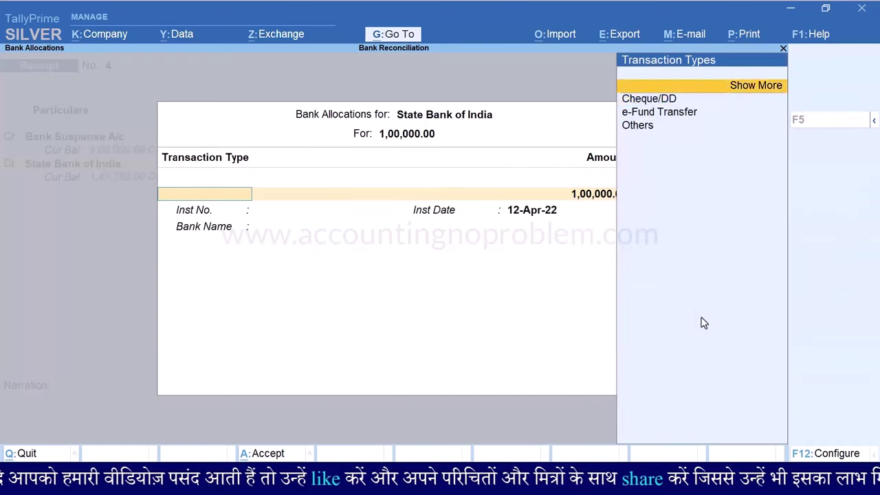
text(e)
key(Return)
key(Return)
key(Return)
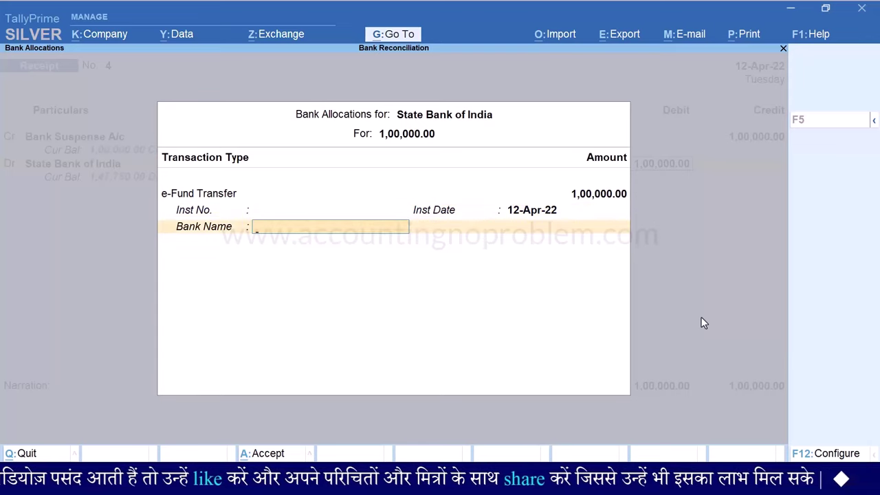
key(Return)
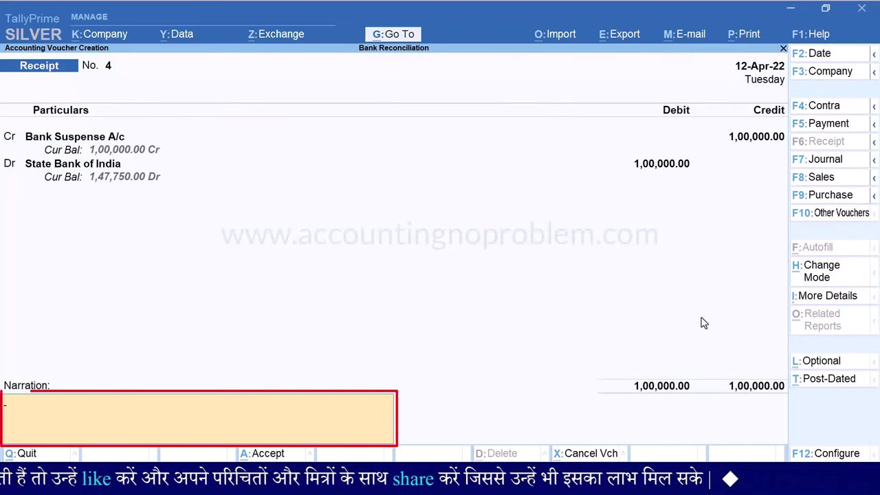
text(Being the amount received through NEFT from an unknown party.)
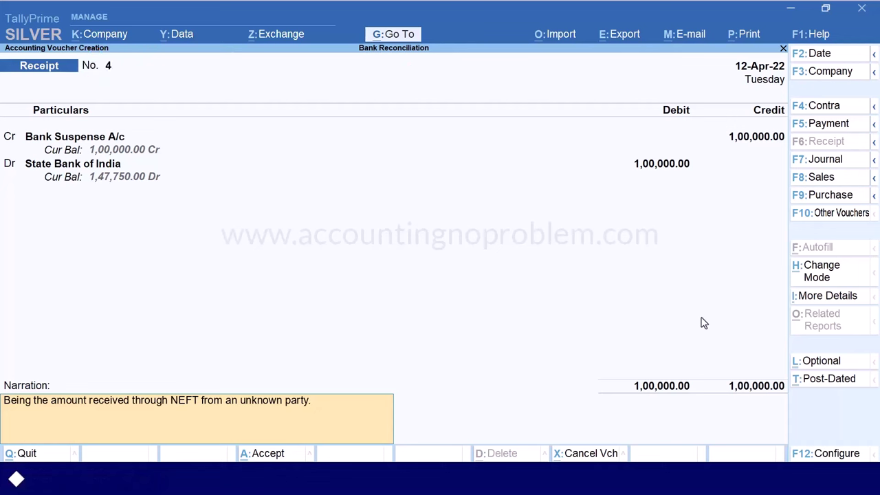
key(Return)
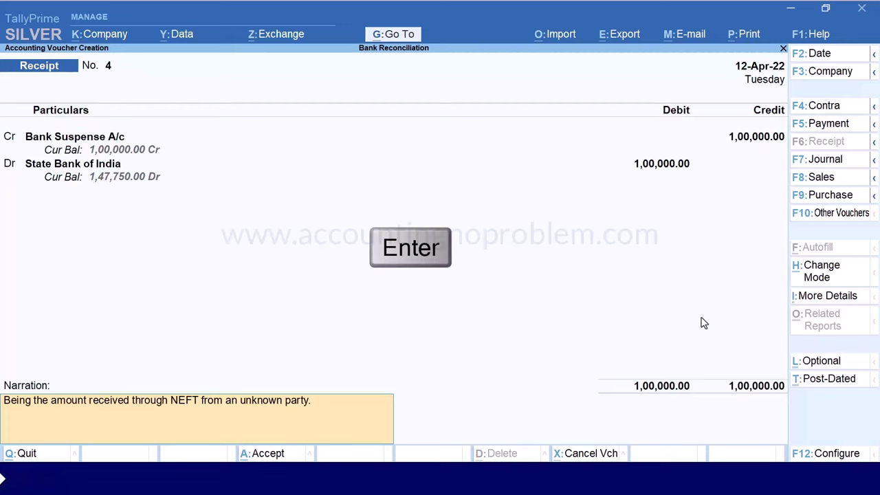
Save the receipt and reconcile its 1,00,000 entry with bank date 12-Apr-22
key(Return)
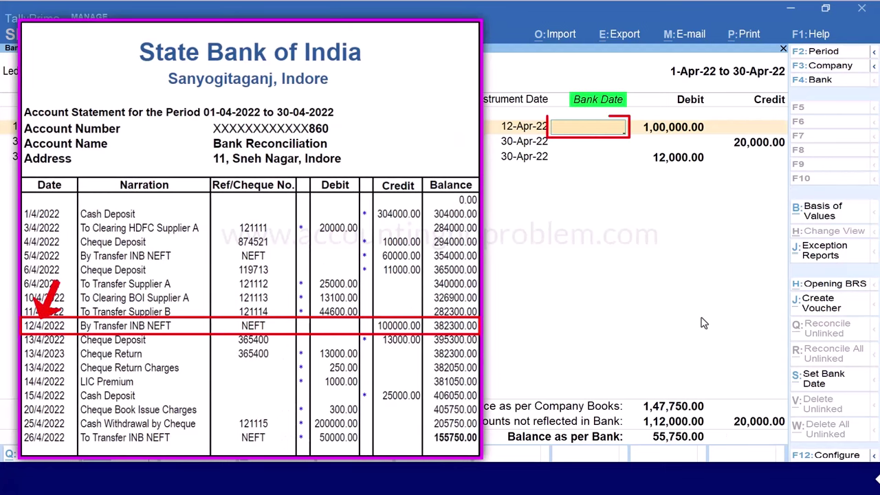
key(Return)
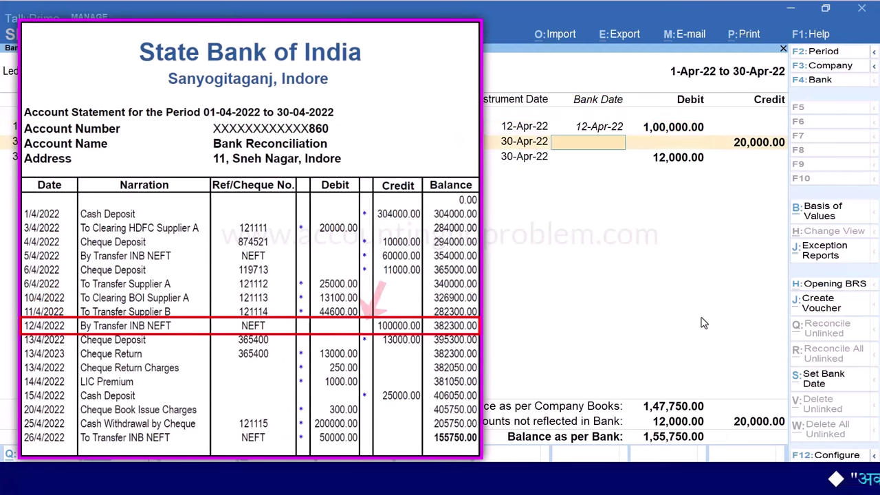
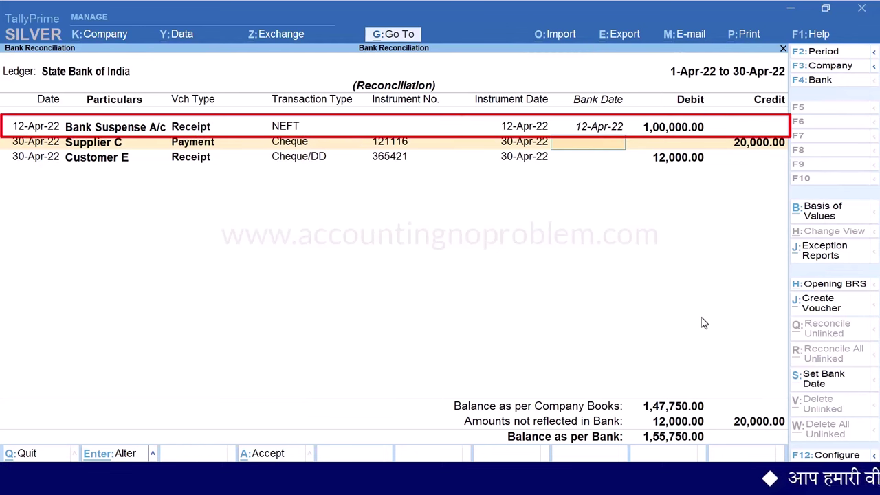
Accept the reconciled bank dates and reopen State Bank of India, leaving two 30-Apr-22 cheques unreconciled
key(ctrl+a)
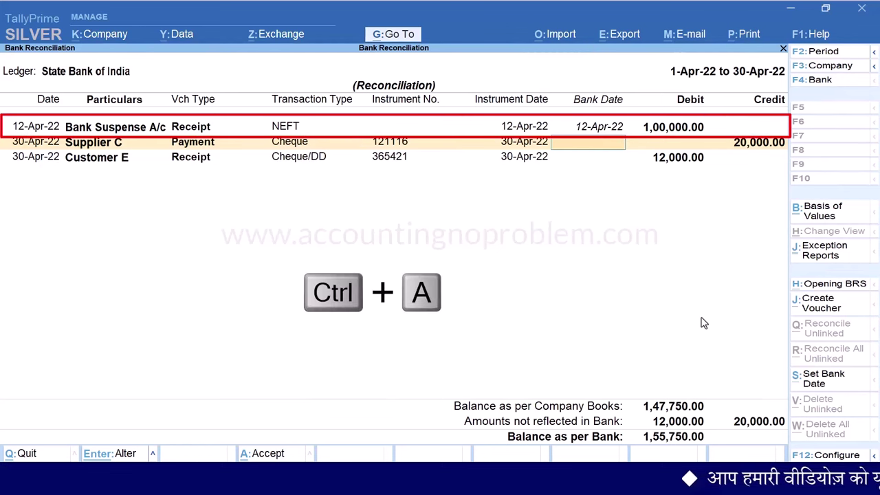
key(ctrl)
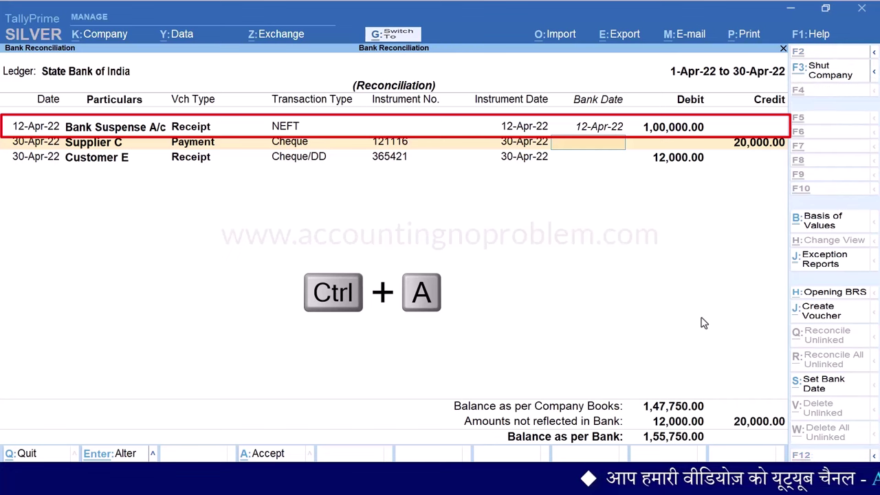
key(ctrl+a)
key(Return)
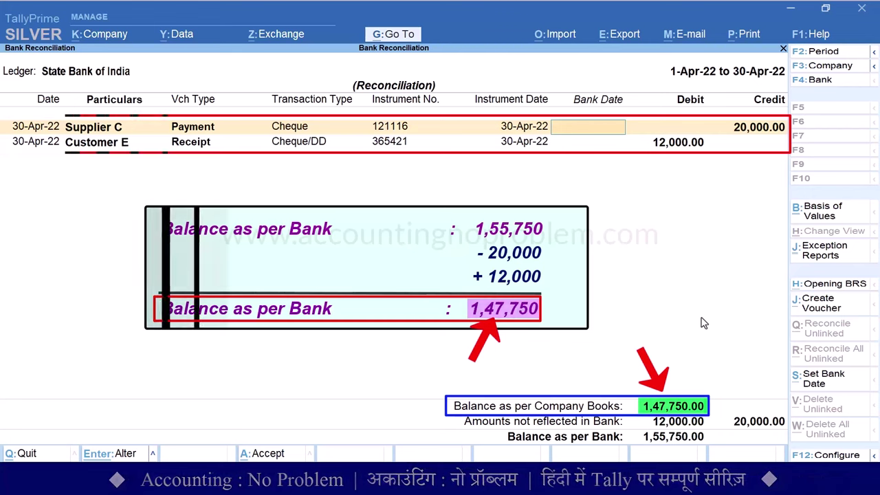
Preview the printed reconciliation statement at full size, then return to the Print dialog
key(ctrl+p)
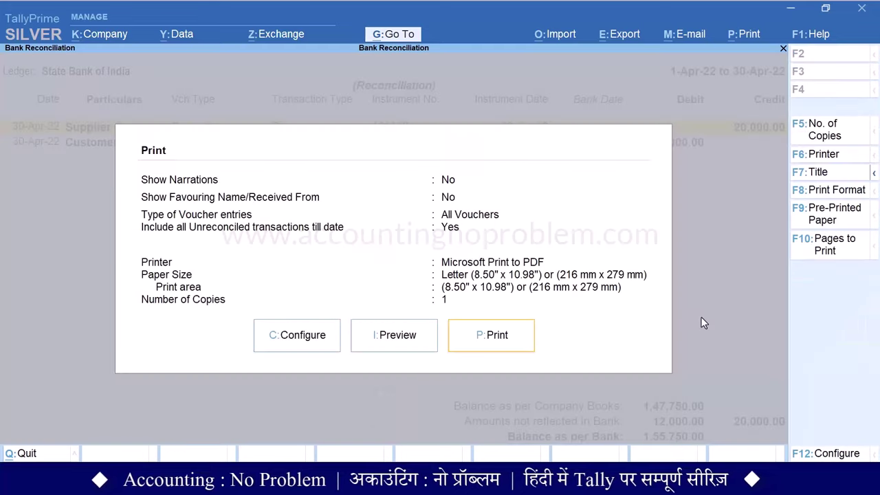
key(i)
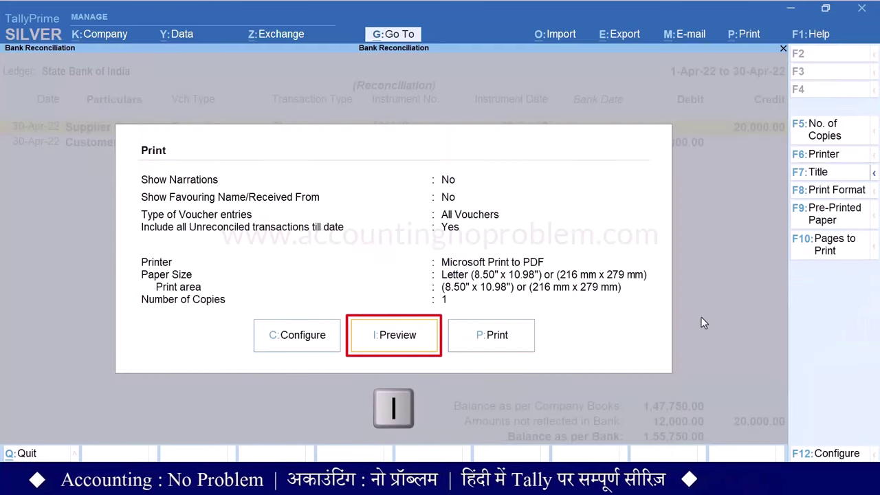
key(alt+z)
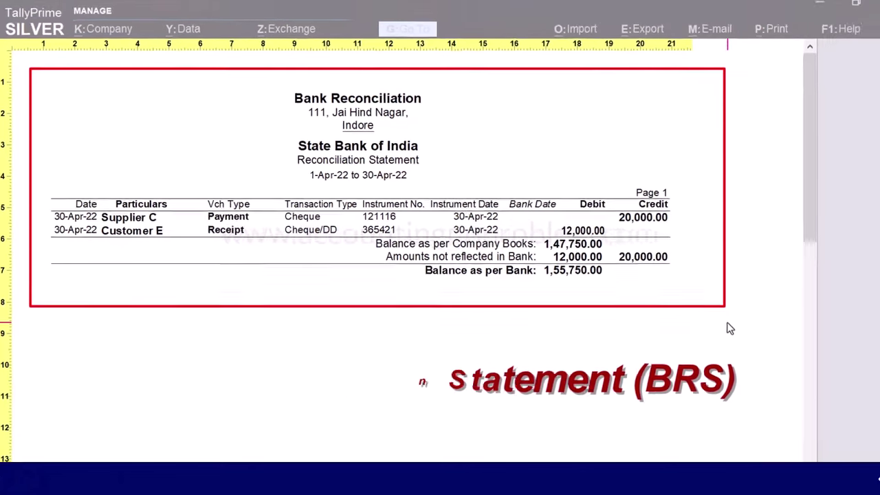
key(Escape)
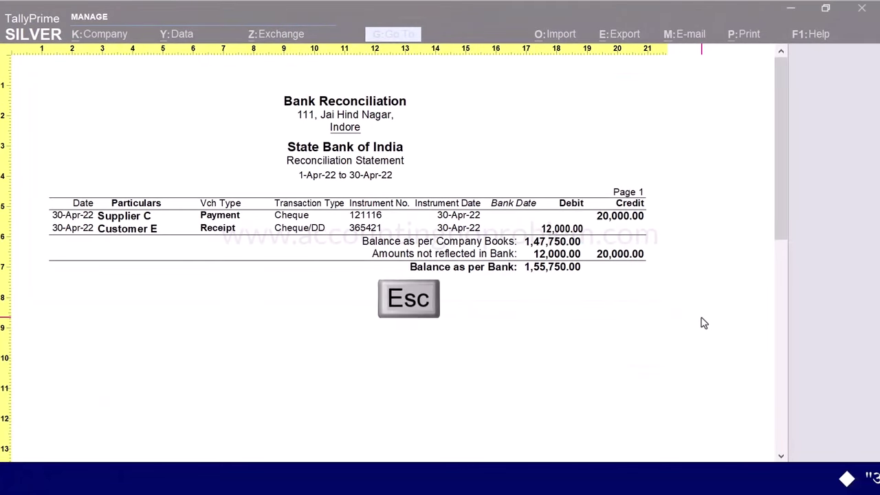
key(Escape)
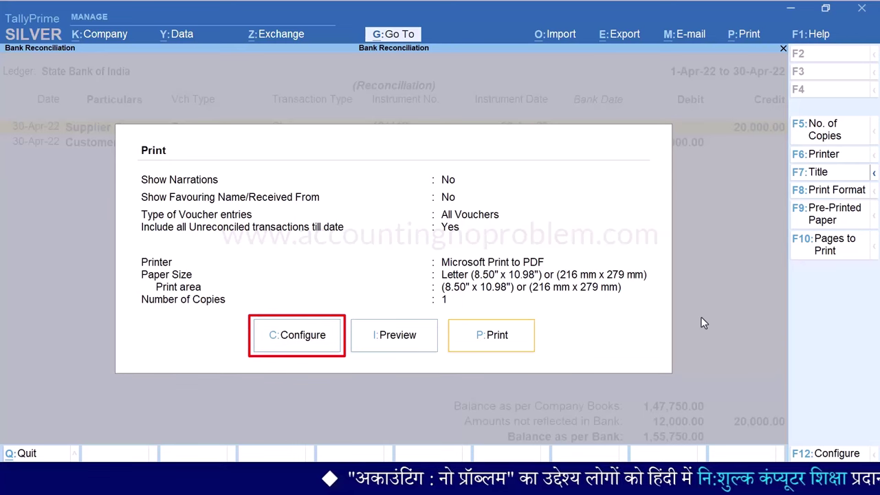
Set the print configuration's Include Reconciled transactions option to Yes
key(c)
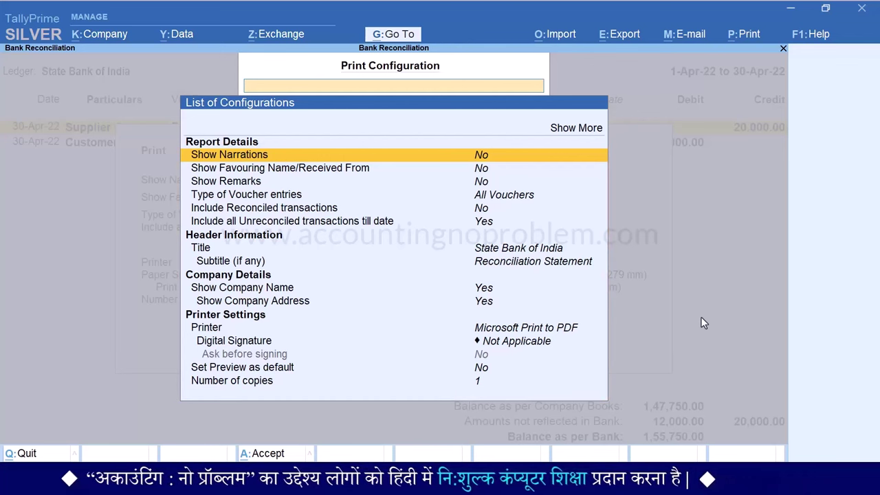
key(Down)
key(Down)
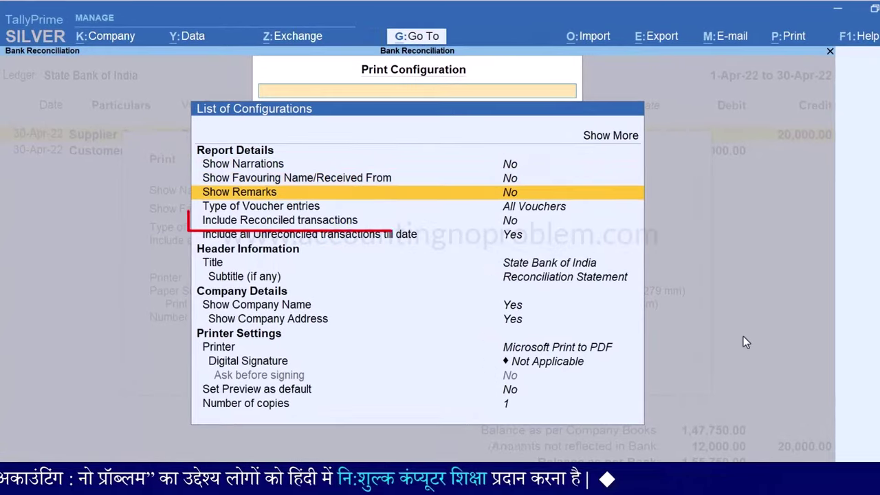
key(Down)
key(Down)
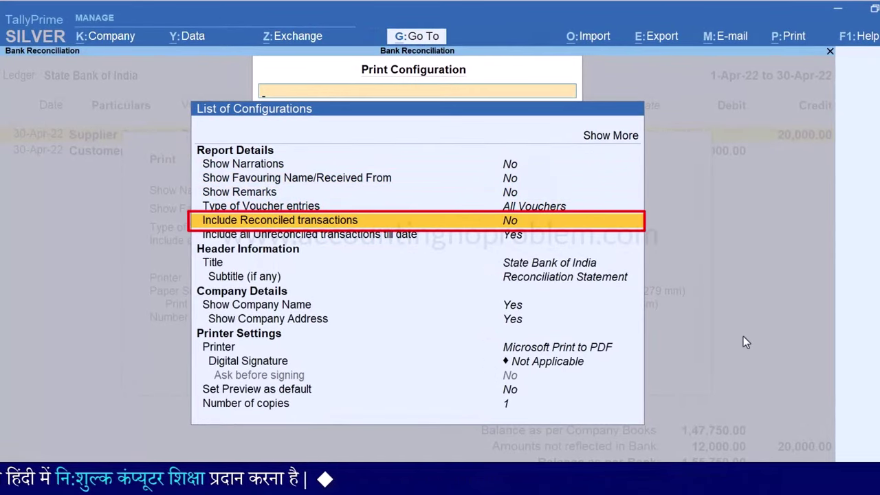
key(Return)
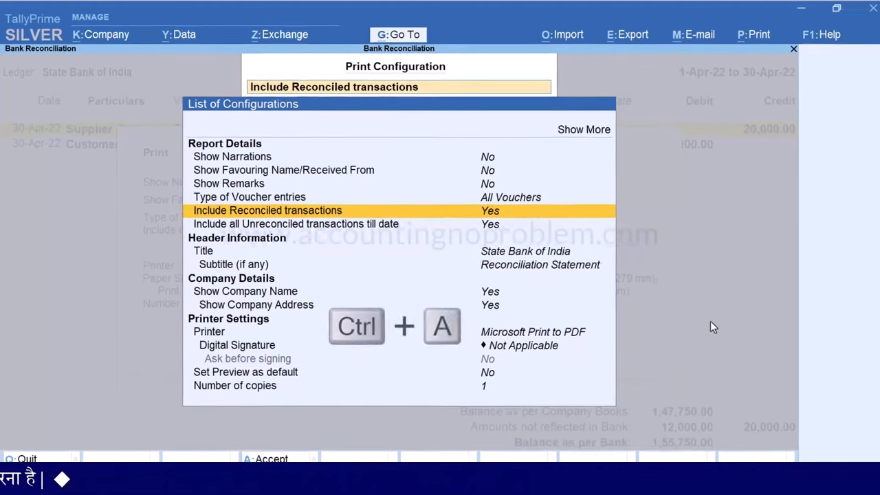
key(ctrl+a)
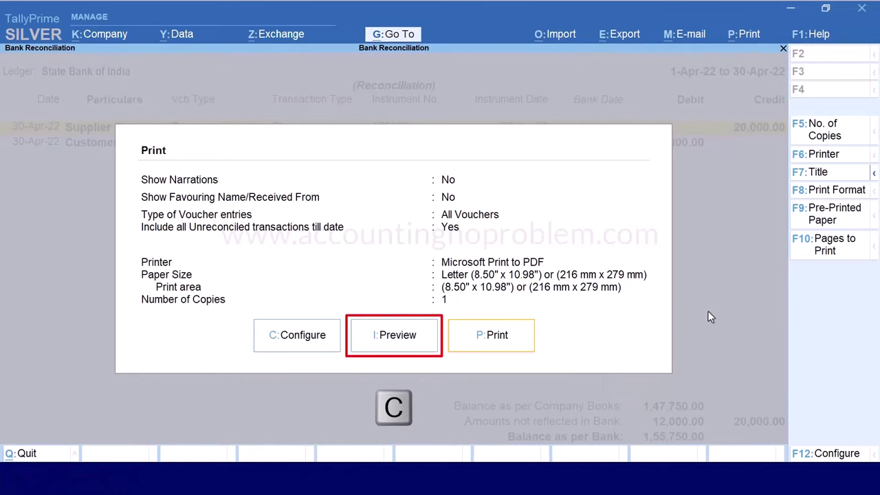
Preview the full April statement at full size, reconciling books 1,47,750 to bank 1,55,750
key(i)
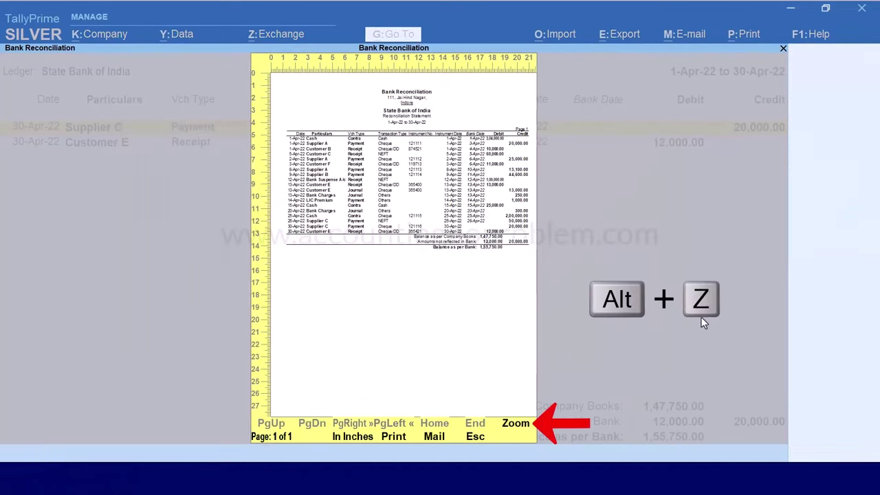
key(alt+z)
scroll(786, 108, down, 3)
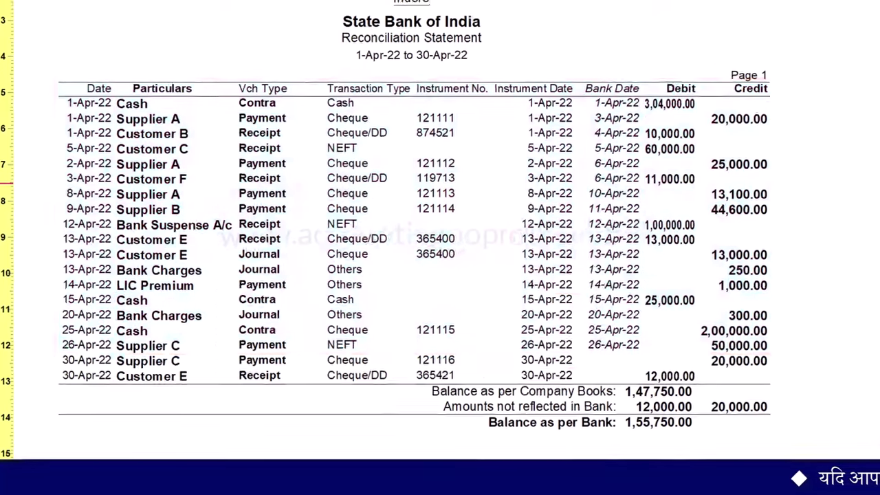
key(Escape)
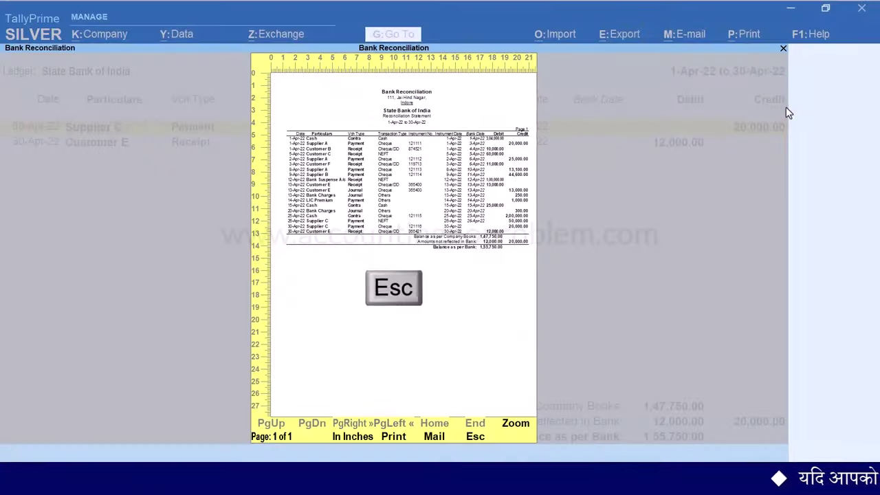
key(Escape)
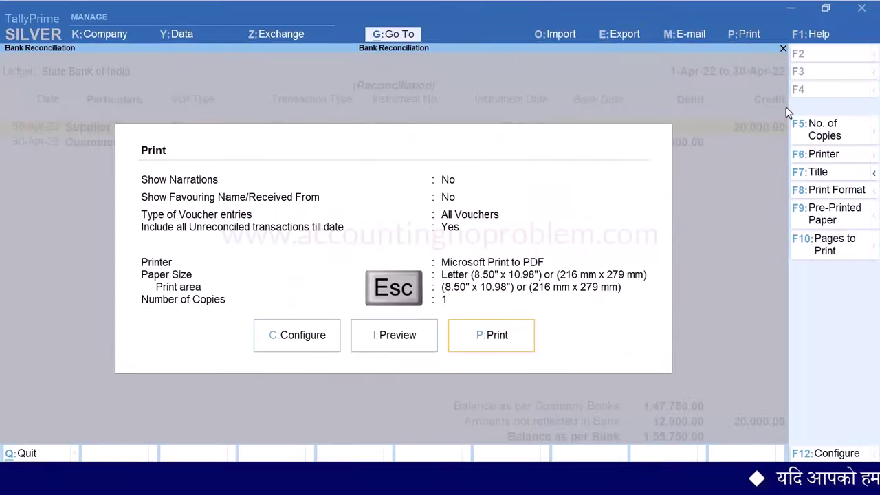
key(Escape)
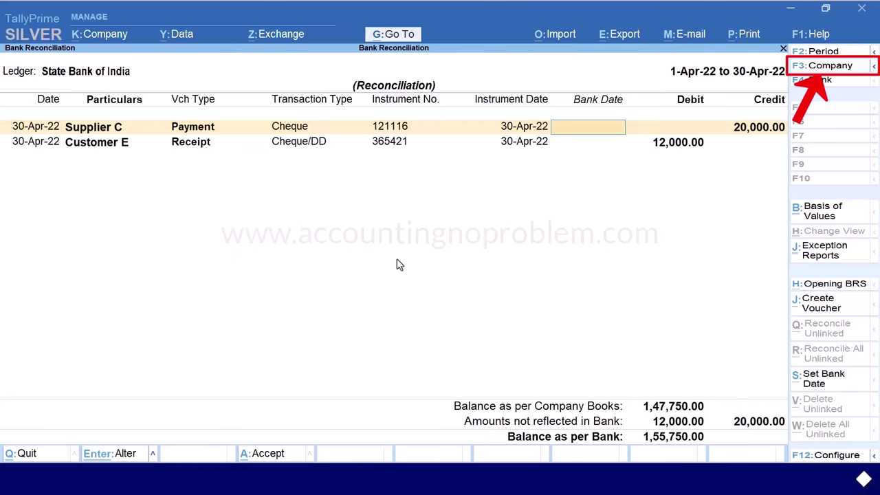
Look at A to Z Traders in the company list and close it without switching
key(F3)
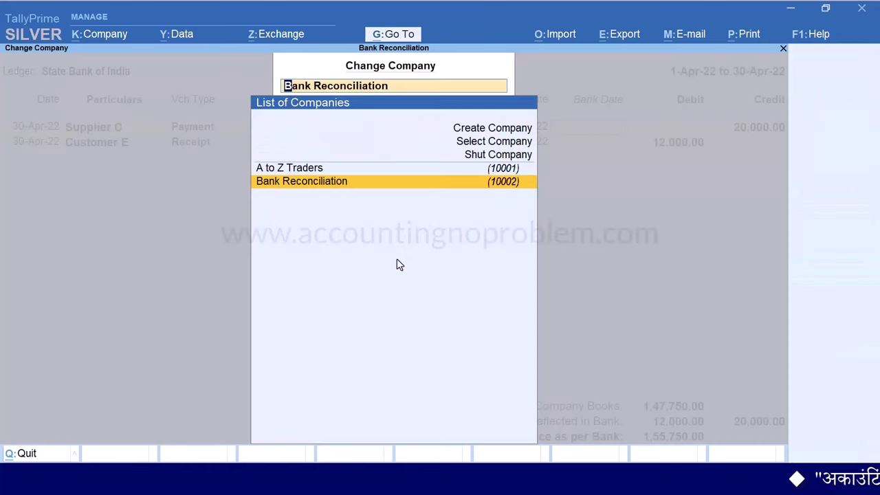
key(Up)
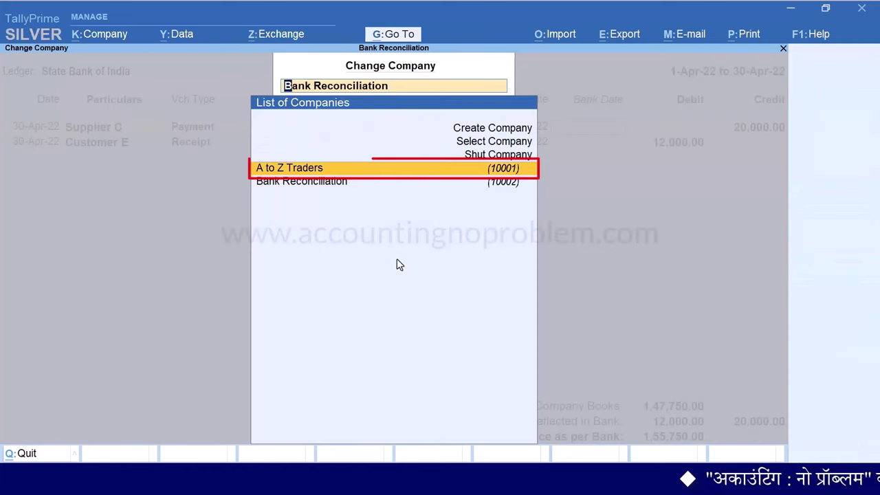
key(Escape)
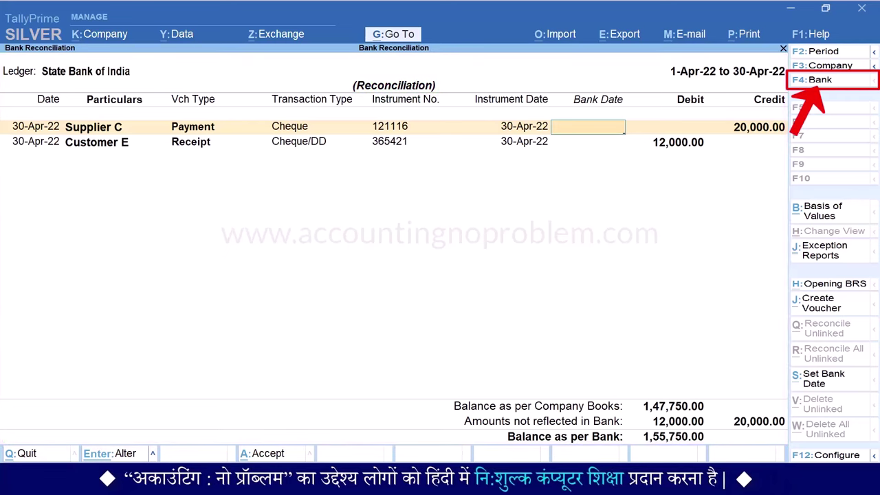
Show Bank of Maharashtra in the bank ledger list, then return to the State Bank of India reconciliation
key(F4)
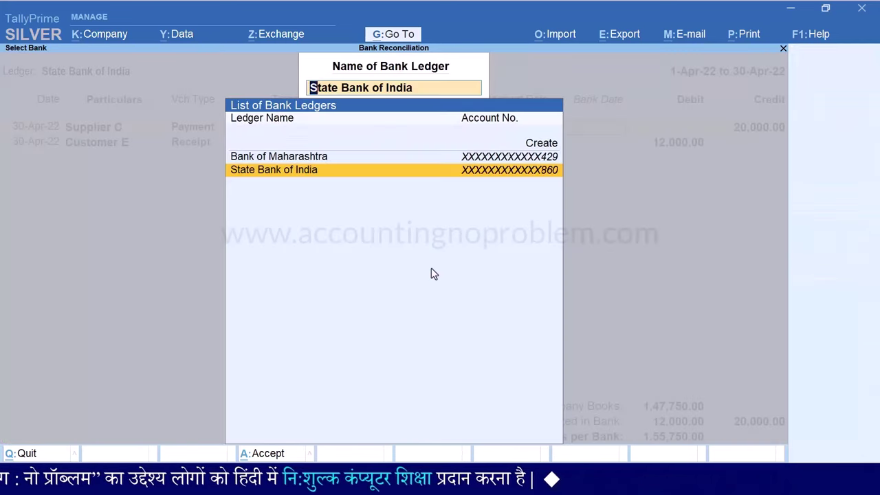
key(Up)
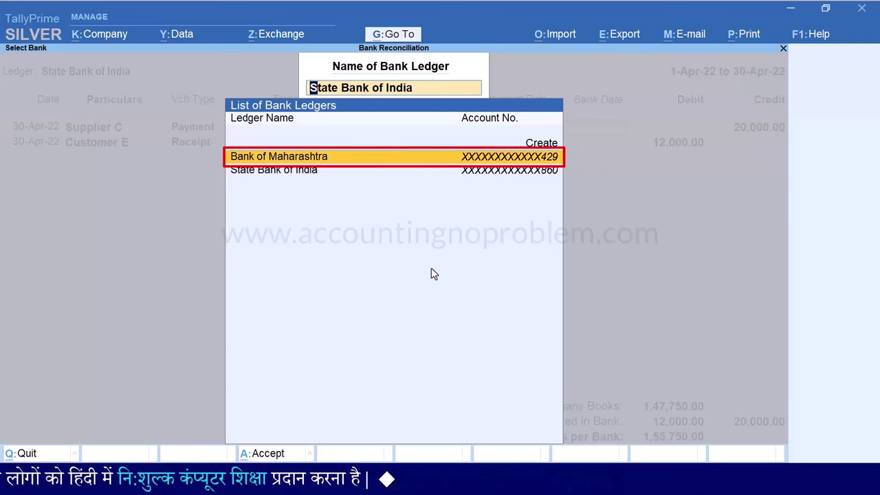
key(Escape)
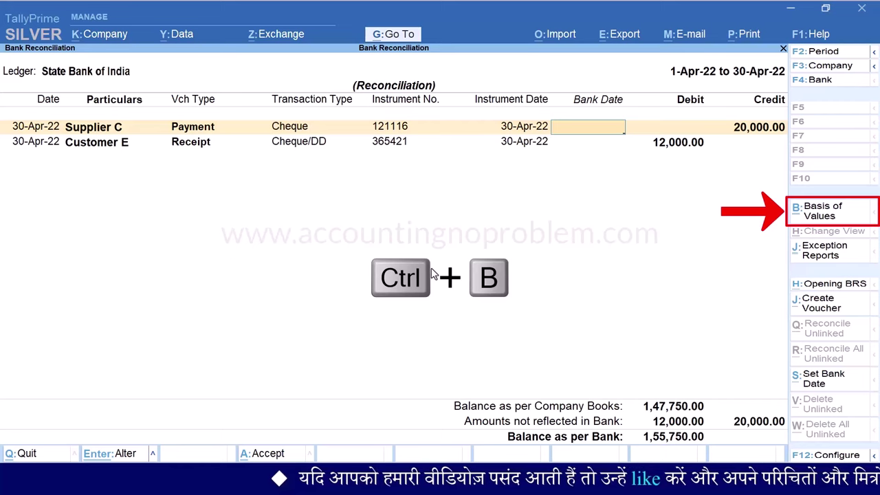
Set Basis of Values to include reconciled transactions (Yes) and accept
key(ctrl+b)
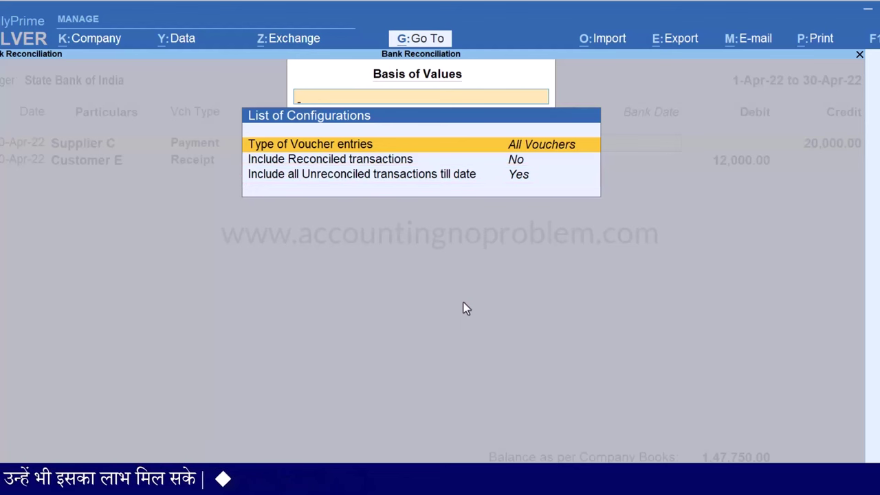
key(Down)
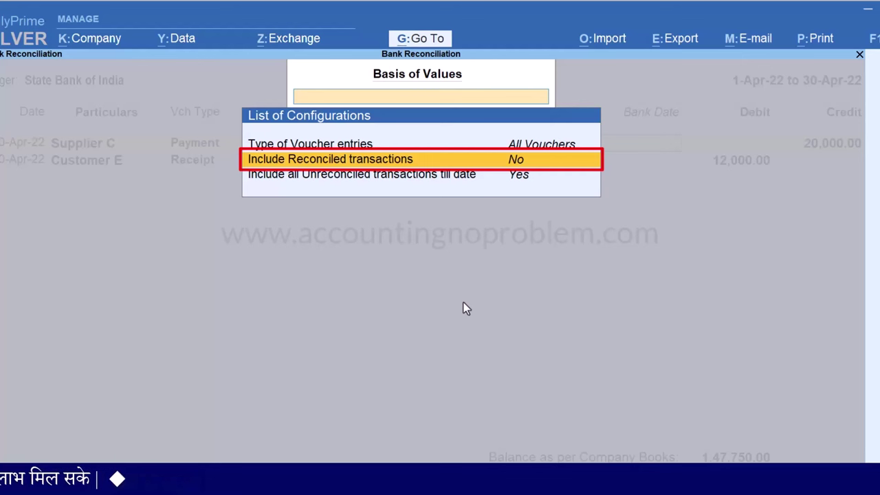
key(Return)
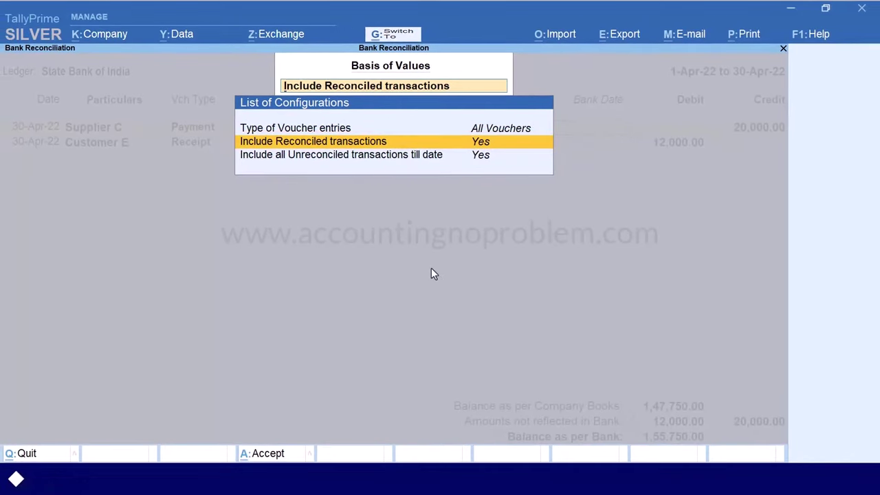
key(ctrl+a)
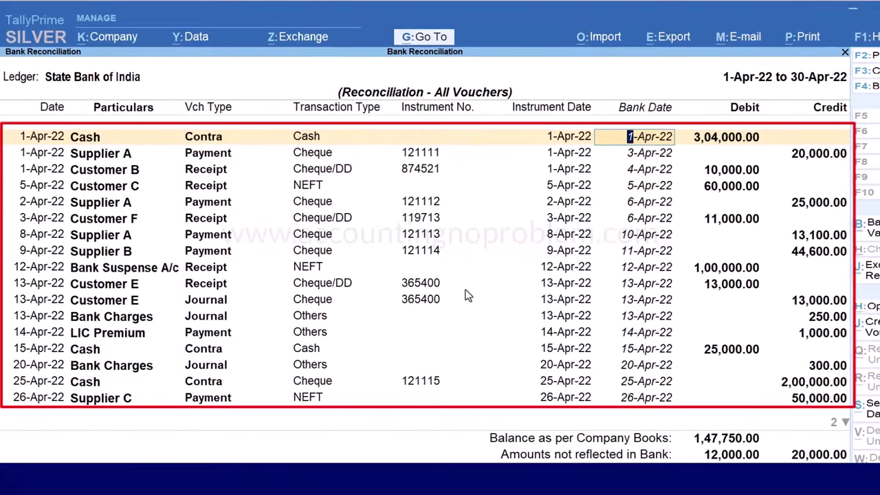
Browse all vouchers down to the last entry and back up to 1-Apr-22 Cash
key(Down)
key(Down)
key(Down)
key(Down)
key(Down)
key(Down)
key(Down)
key(Down)
key(Down)
key(Down)
key(Down)
key(Down)
key(Down)
key(Down)
key(Down)
key(Down)
key(Down)
key(Down)
key(Down)
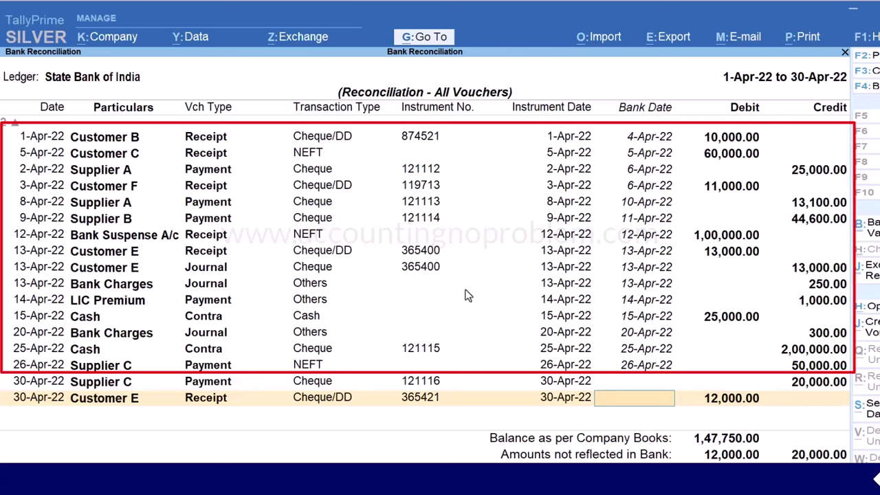
key(Up)
key(Up)
key(Up)
key(Up)
key(Up)
key(Up)
key(Up)
key(Up)
key(Up)
key(Up)
key(Up)
key(Up)
key(Up)
key(Up)
key(Up)
key(Up)
key(Up)
key(Up)
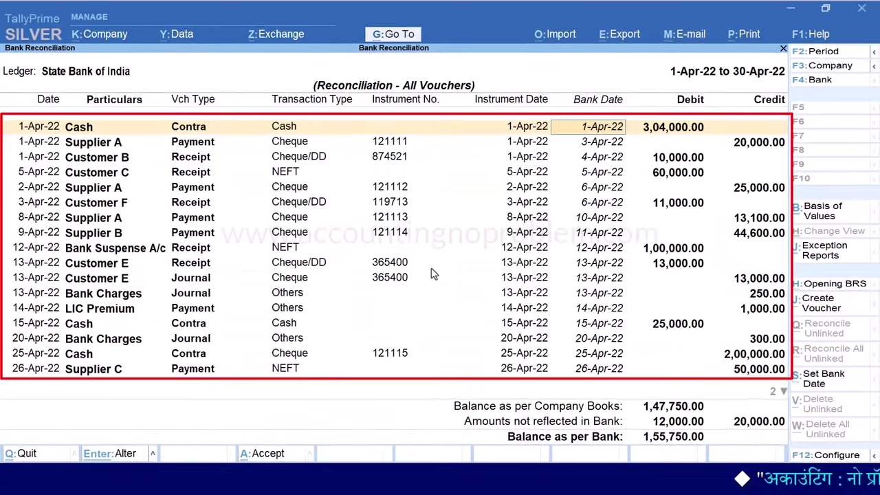
key(ctrl+b)
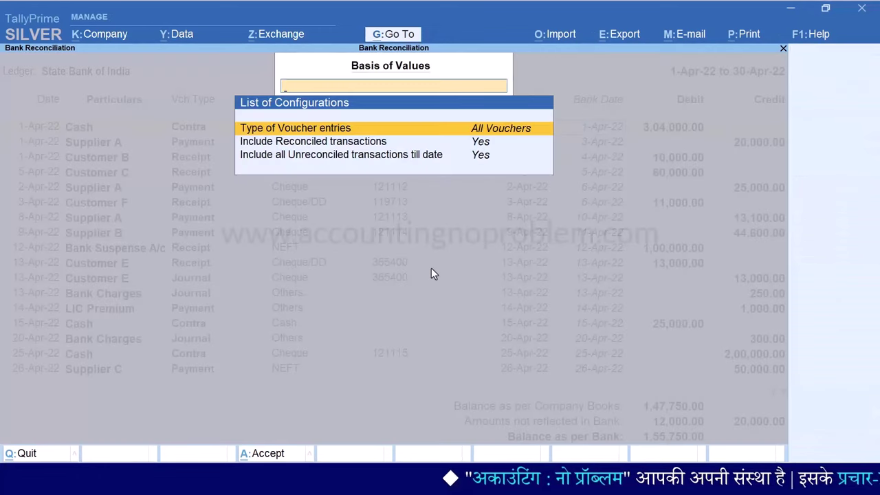
Switch Include Reconciled transactions back to No so only the two 30-Apr-22 cheques show
key(Down)
key(Return)
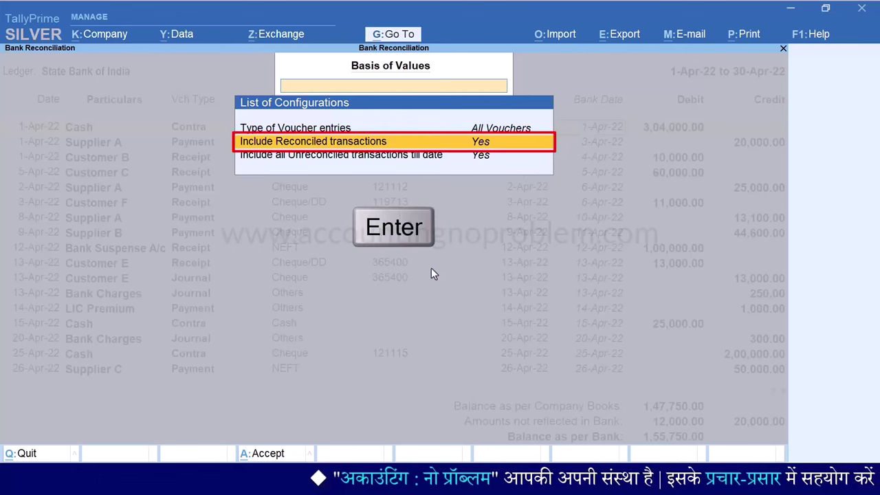
key(ctrl+a)
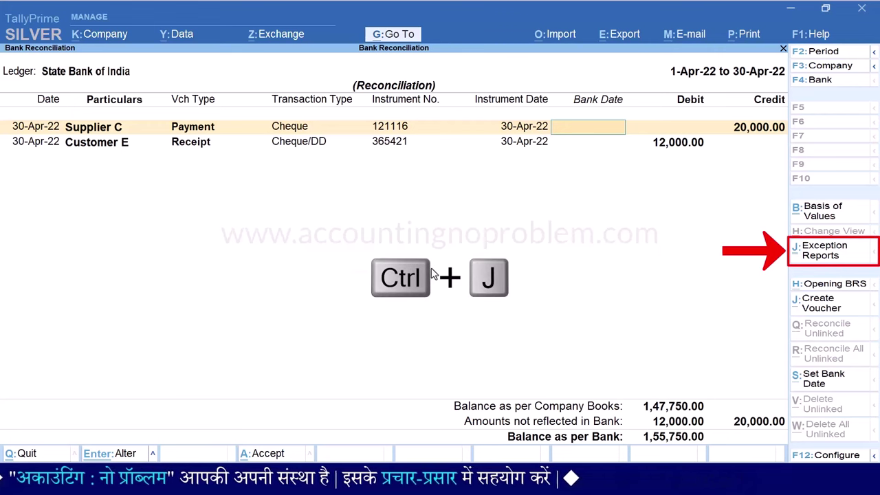
key(ctrl+j)
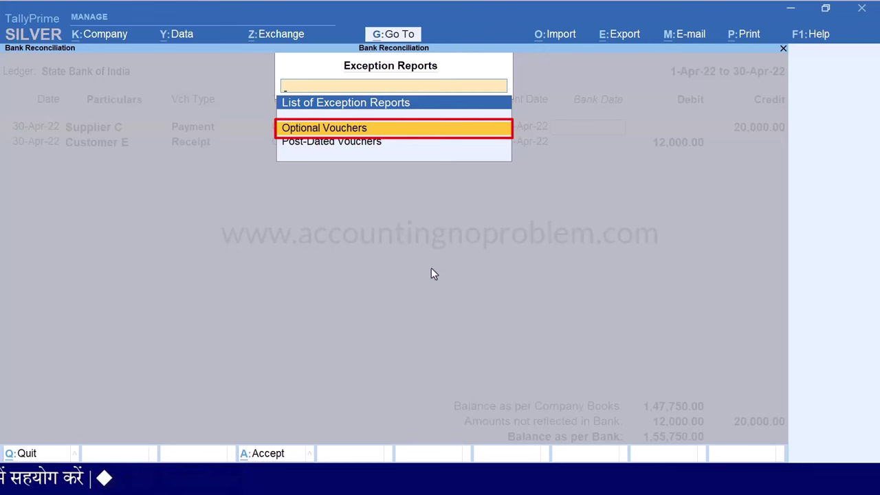
key(Return)
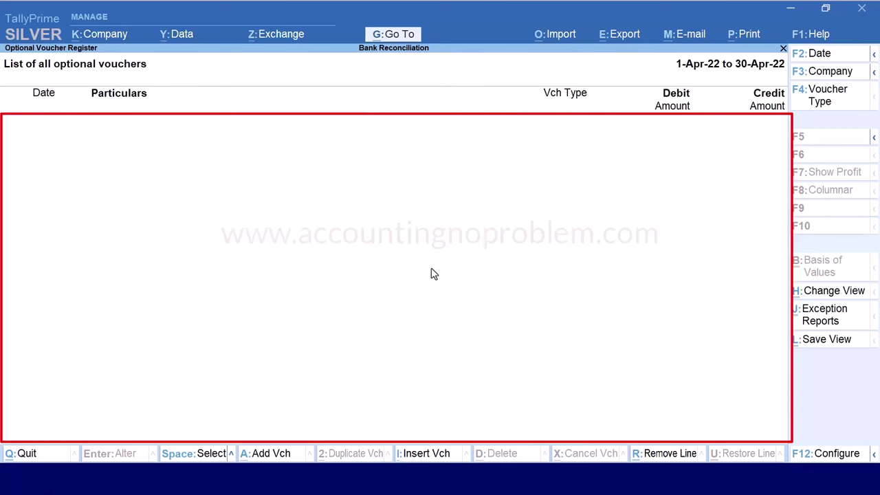
key(Escape)
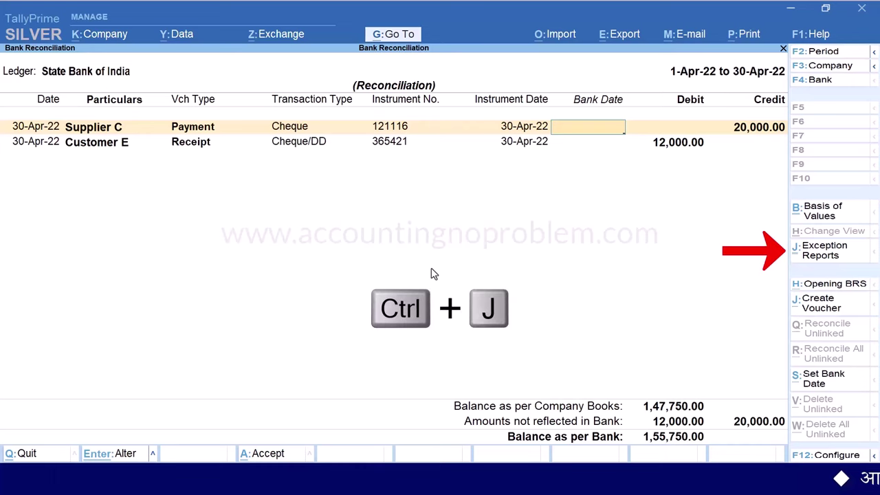
key(ctrl+j)
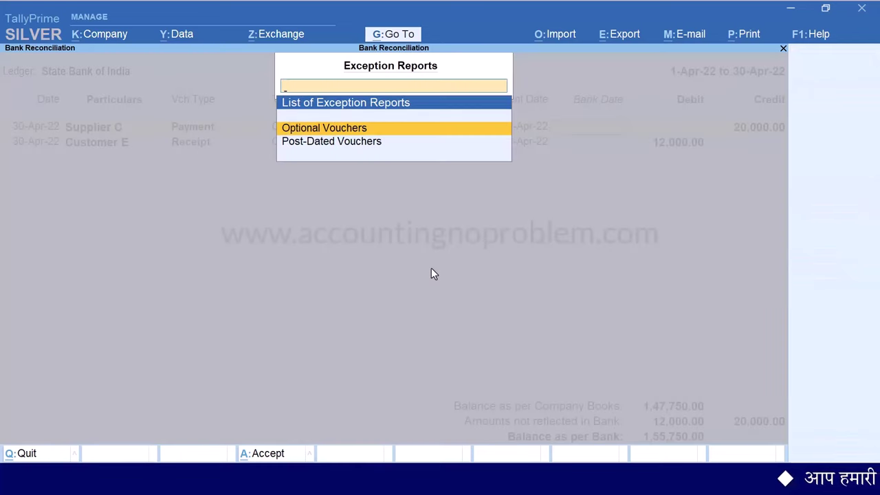
key(Down)
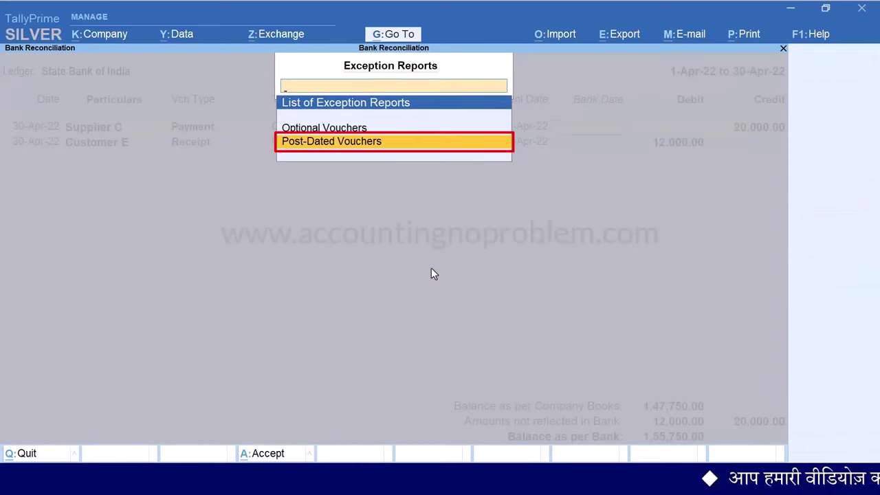
key(Return)
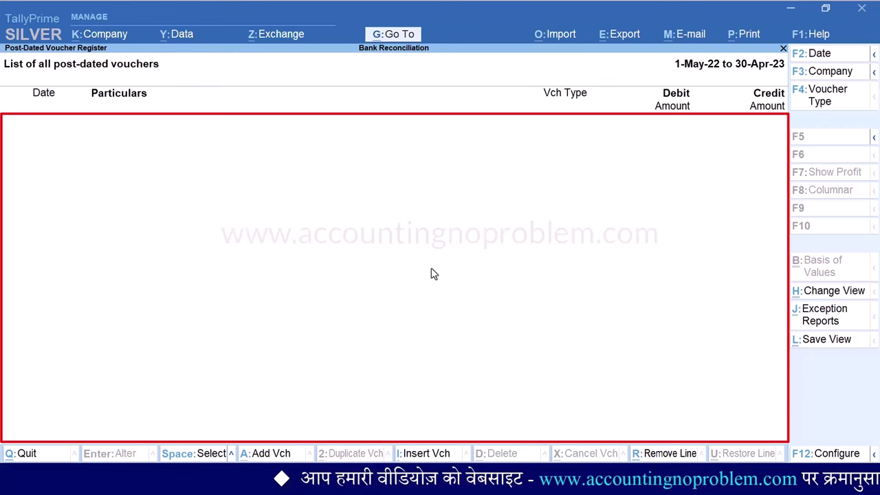
key(Escape)
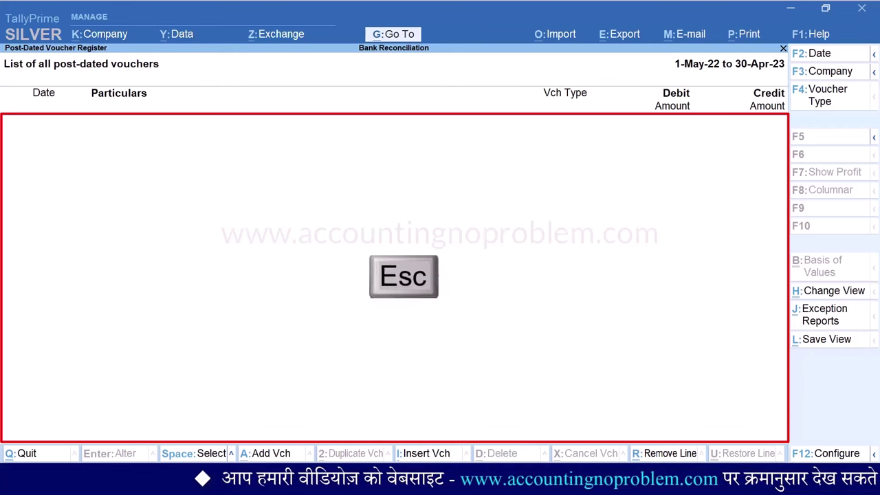
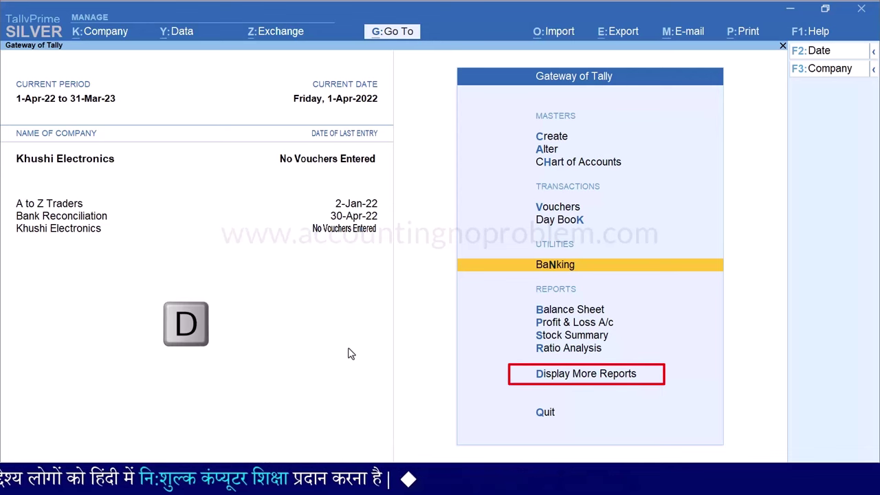
Open the Trial Balance showing only detailed opening balances, with all levels expanded
key(d)
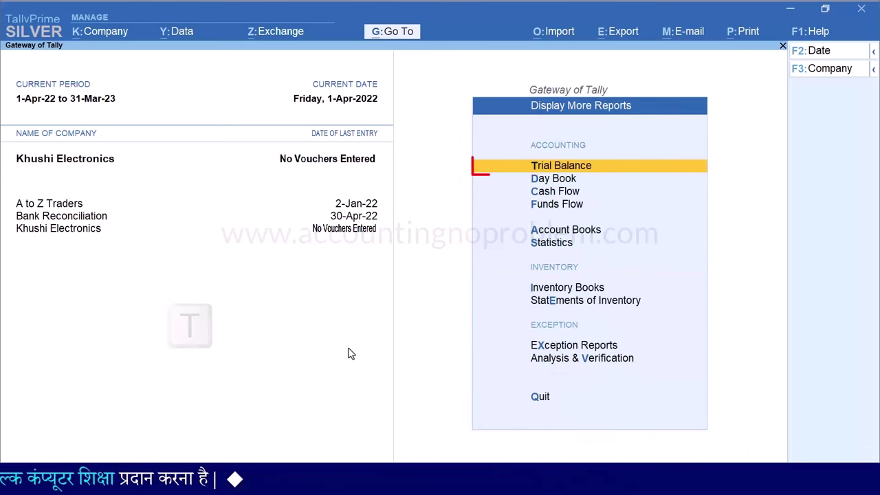
key(t)
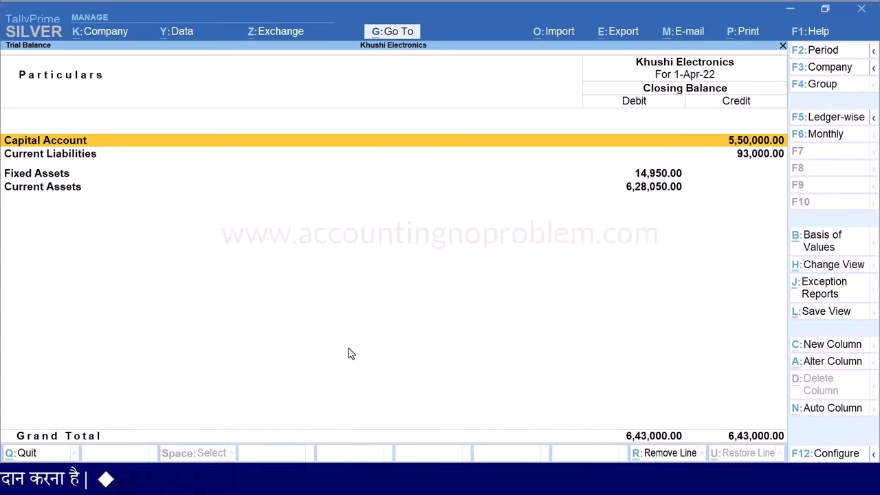
key(F12)
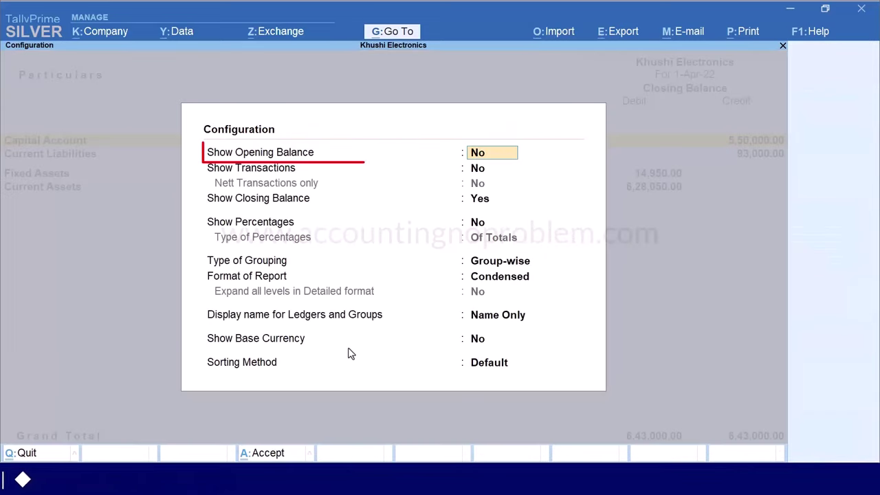
text(yes)
key(Return)
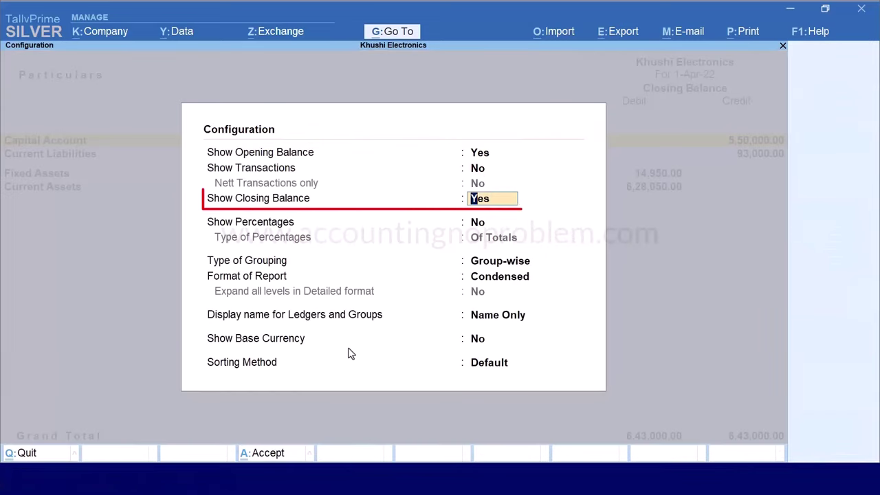
text(n)
key(Return)
key(Return)
key(Return)
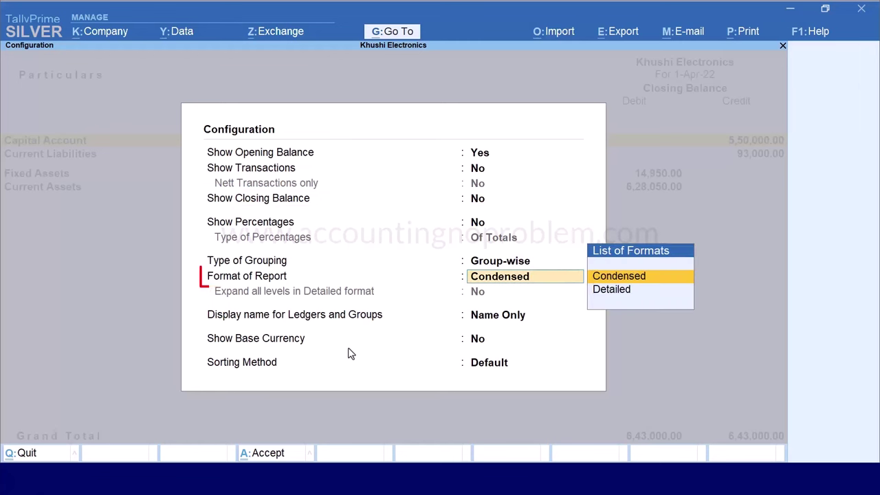
key(Down)
key(Return)
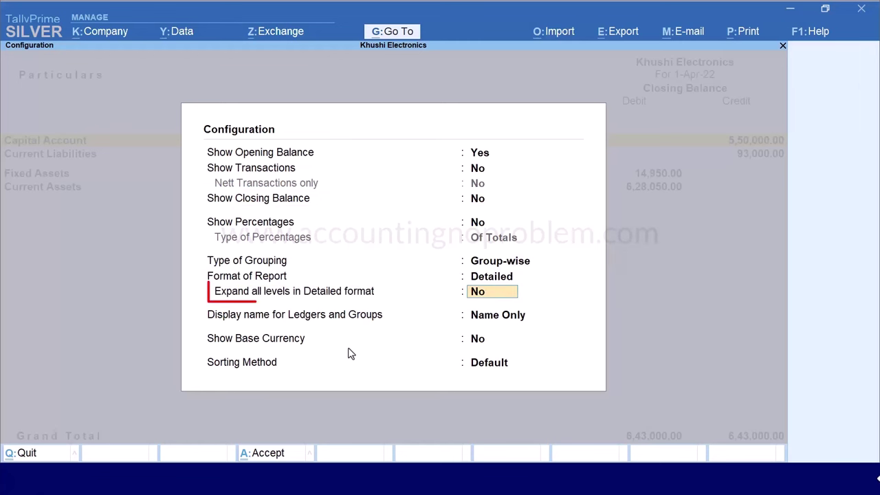
text(yes)
key(Return)
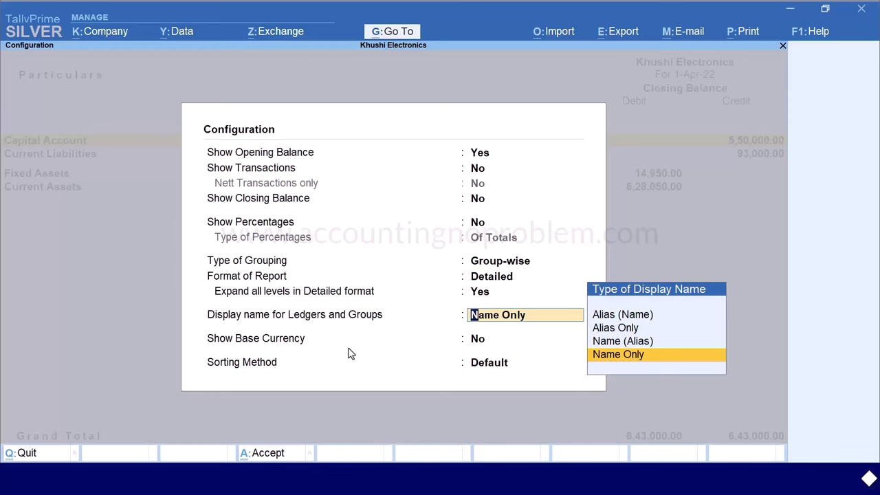
key(Return)
key(Return)
key(Return)
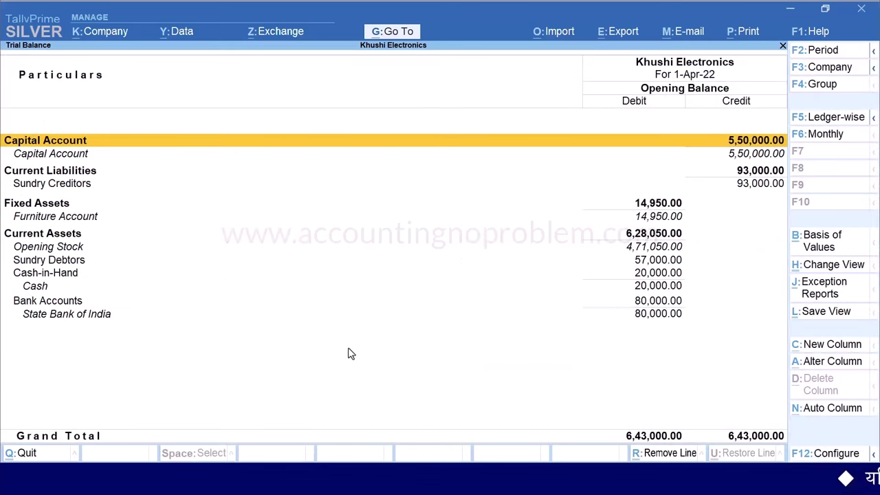
Expand Sundry Creditors and Sundry Debtors to review party balances, then close the report
key(Down)
key(Down)
key(Down)
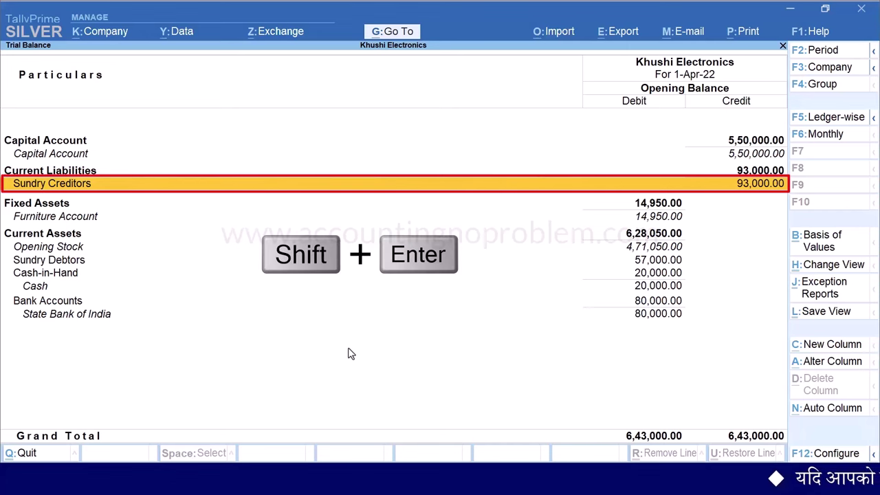
key(shift+Return)
key(Down)
key(Down)
key(Down)
key(Down)
key(Down)
key(Down)
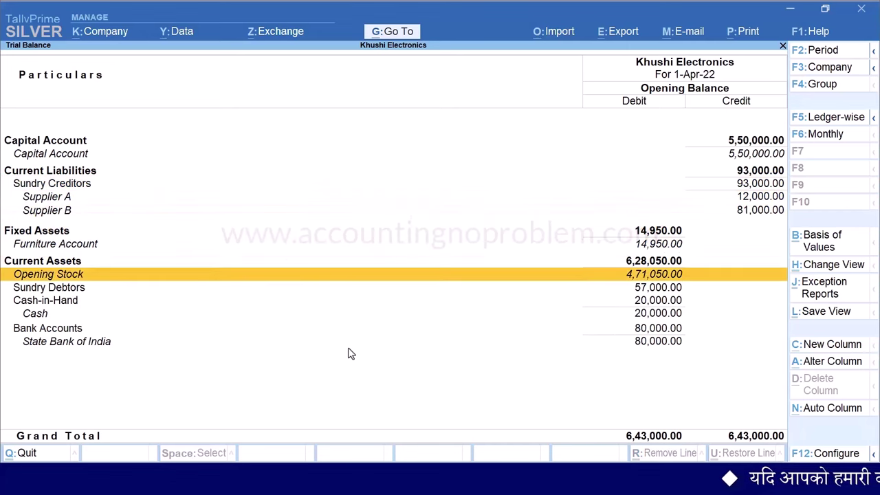
key(Down)
key(shift+Return)
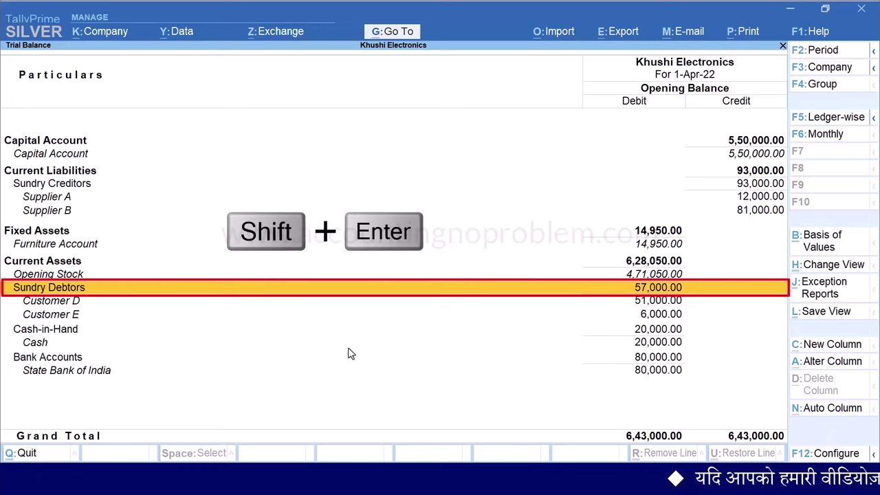
key(Up)
key(Up)
key(Up)
key(Up)
key(Up)
key(Up)
key(Up)
key(Up)
key(Up)
key(Up)
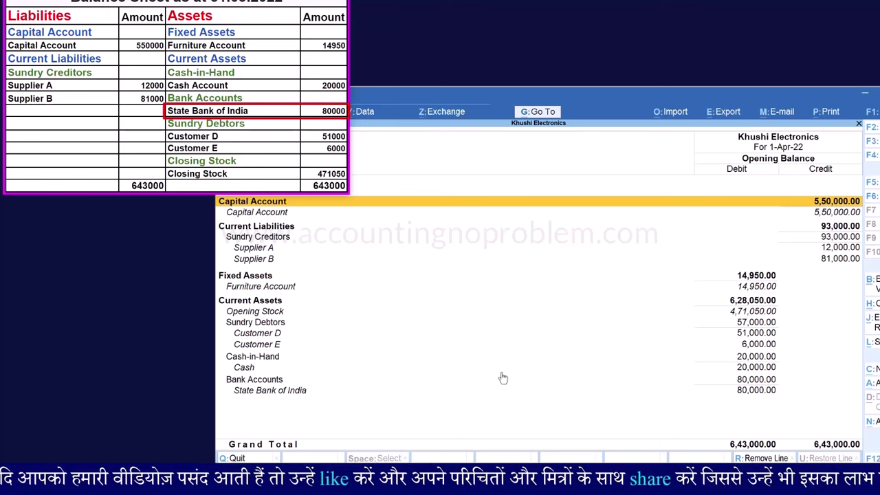
key(Down)
key(Down)
key(Down)
key(Down)
key(Down)
key(Down)
key(Down)
key(Down)
key(Down)
key(Down)
key(Down)
key(Down)
key(Down)
key(Down)
key(Down)
key(Down)
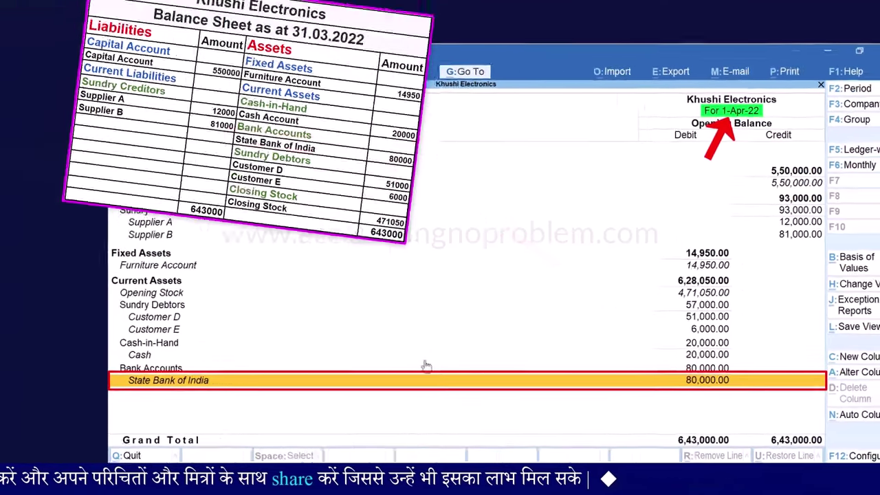
key(Escape)
Start a bank reconciliation from Banking for the State Bank of India ledger
key(Escape)
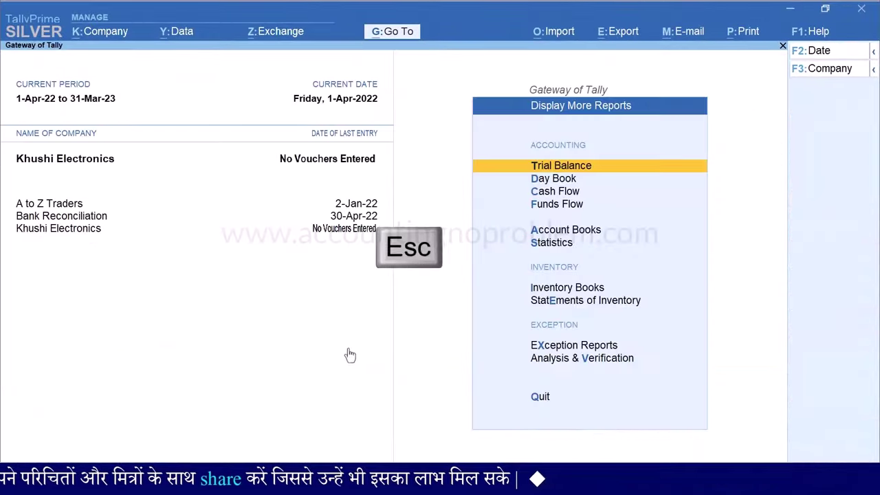
key(Escape)
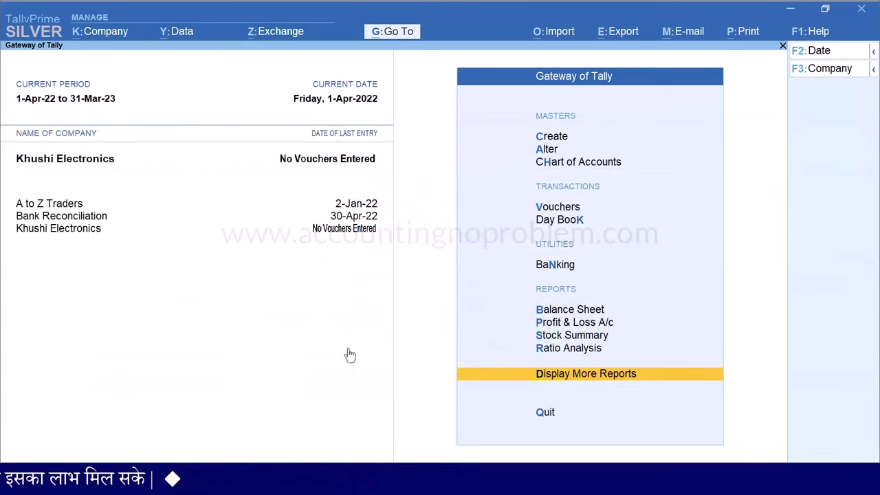
key(n)
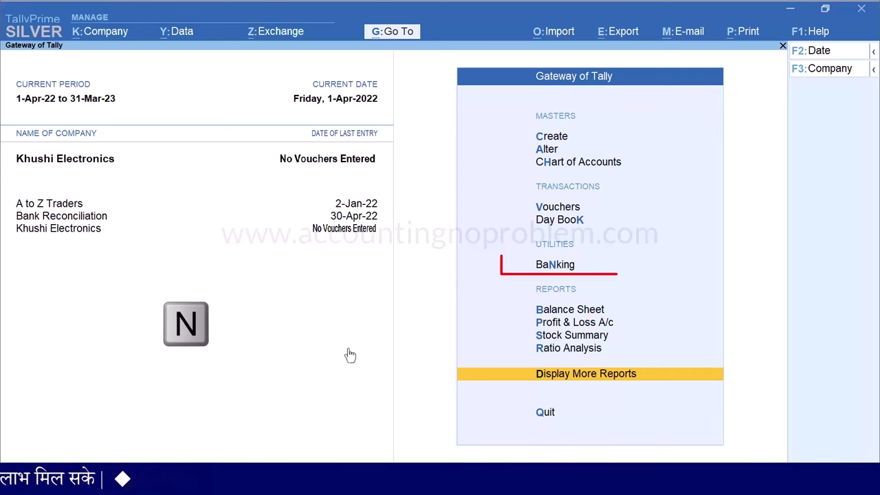
key(b)
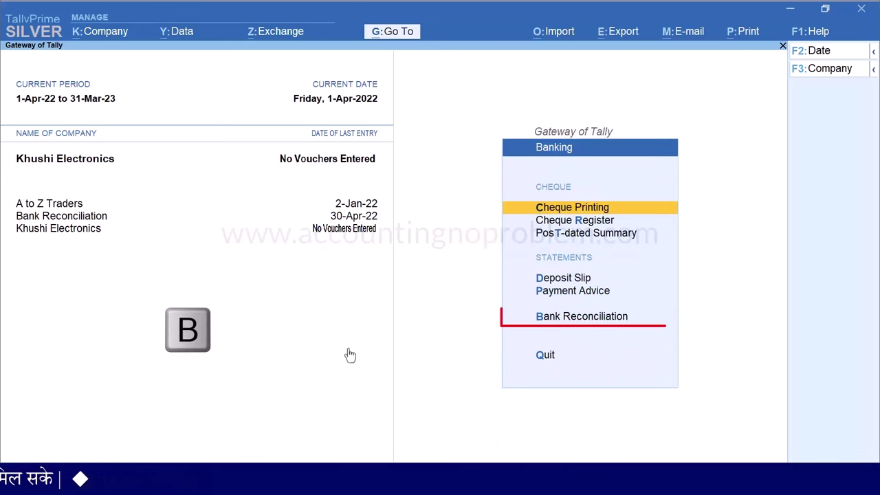
key(Return)
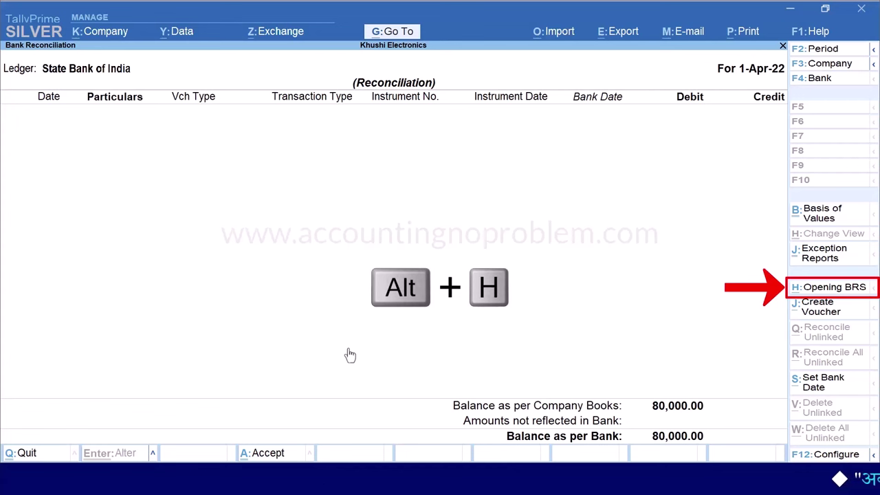
Open the Opening BRS unreconciled details screen with Alt+H
key(alt+h)
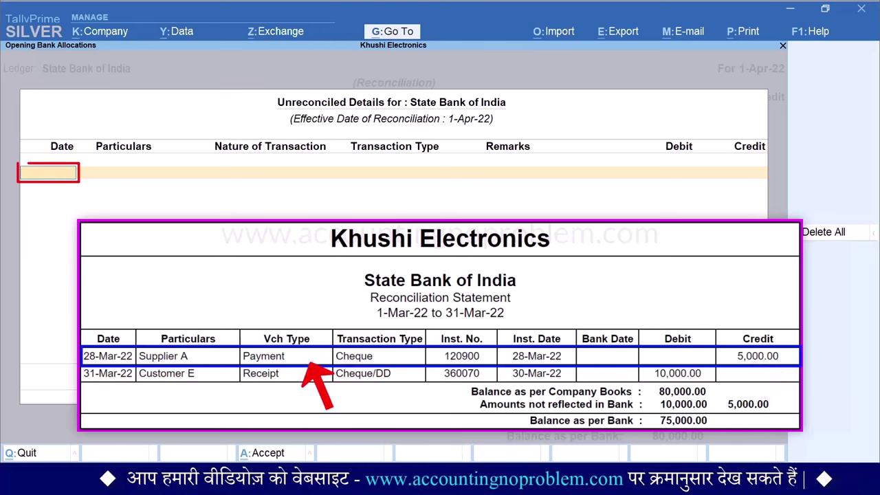
Enter a 28-3-2022 Supplier A cheque withdrawal of 5,000 as an unreconciled entry
text(28.3.22)
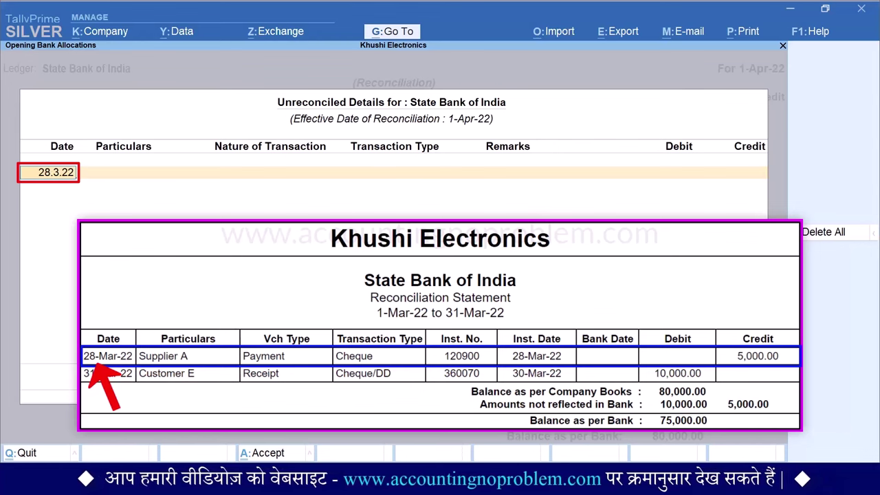
key(Return)
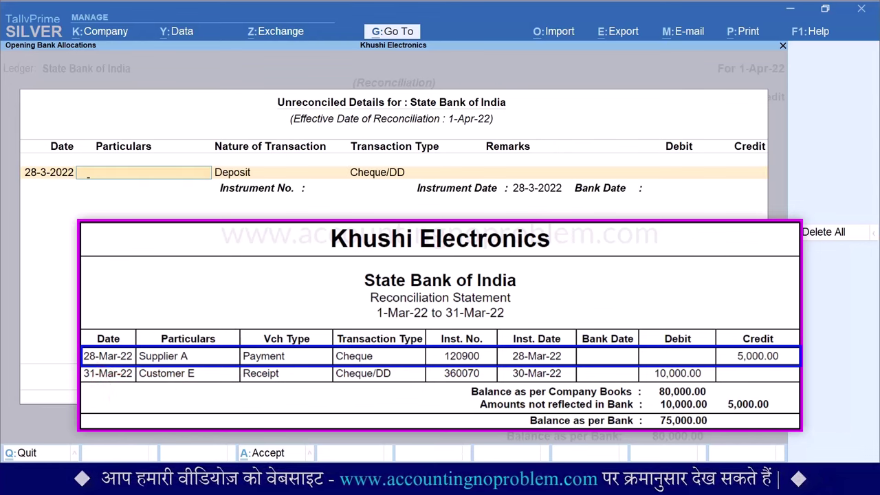
text(Supplier A)
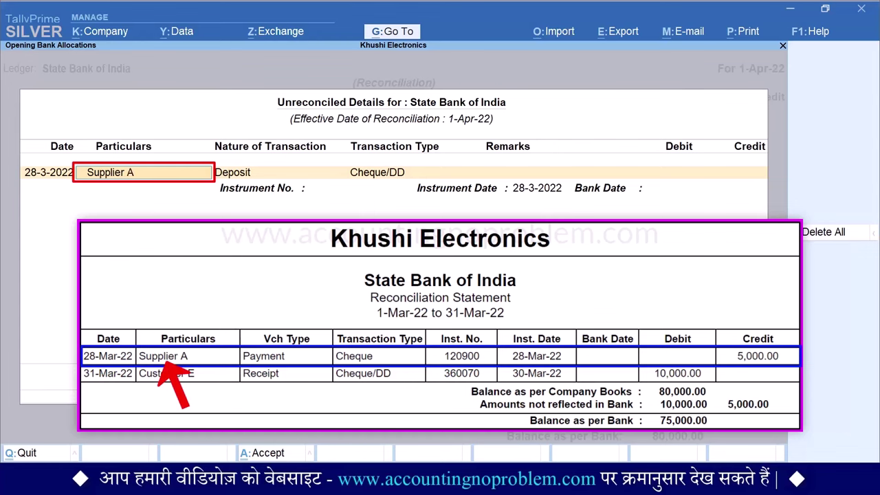
key(Return)
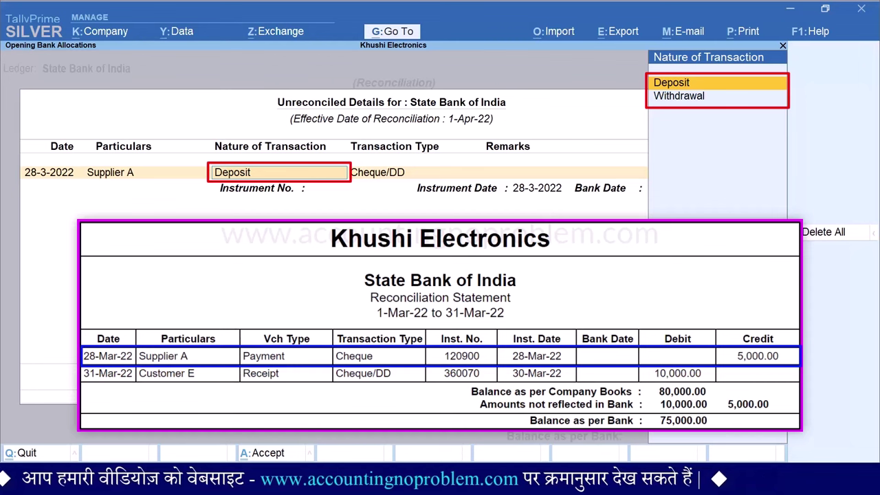
key(Down)
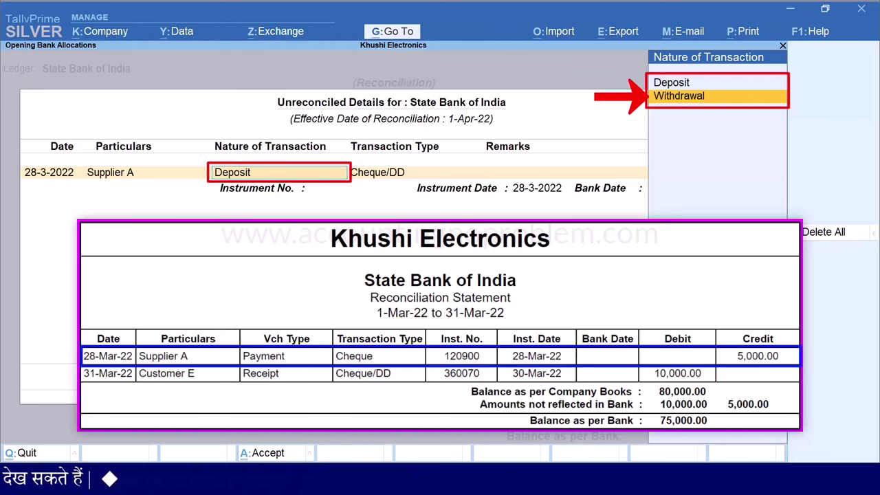
key(Return)
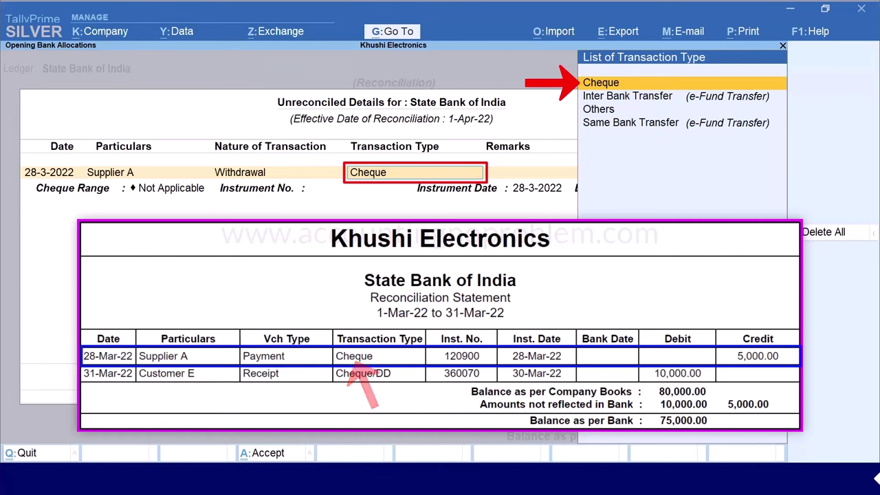
key(Return)
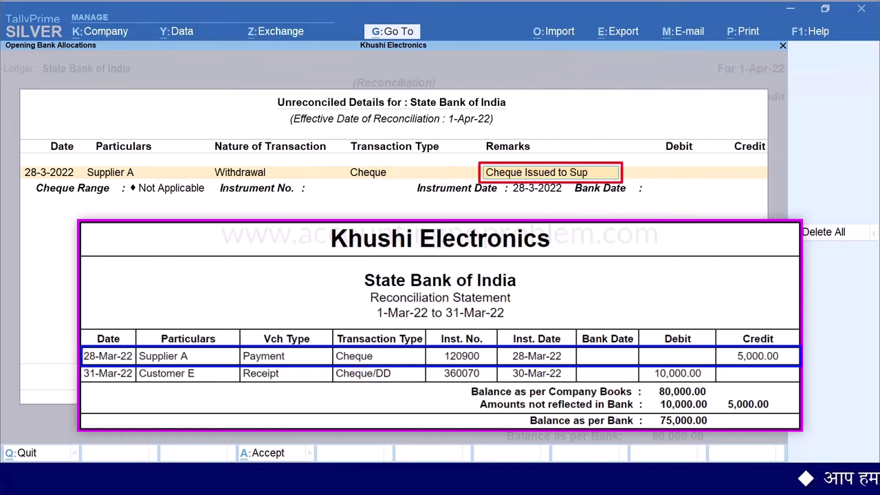
key(Return)
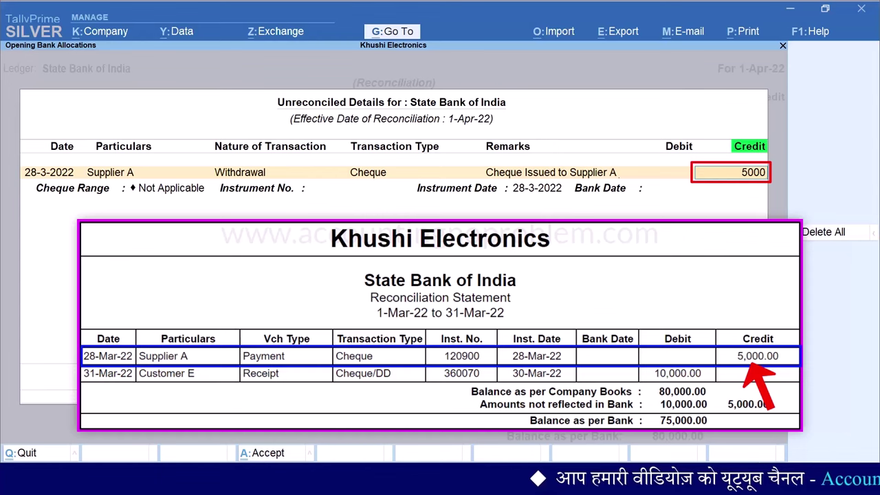
key(Return)
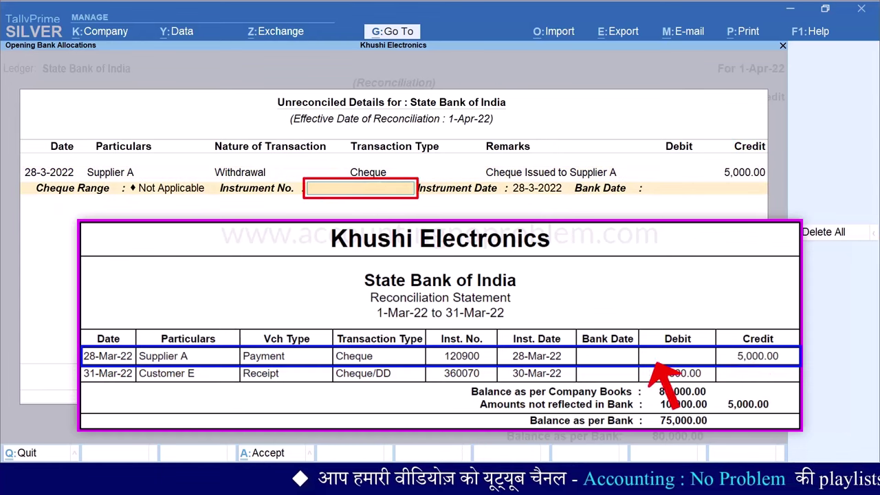
Set instrument number 120900 with instrument date 28-3-2022 for Supplier A's cheque
text(120900)
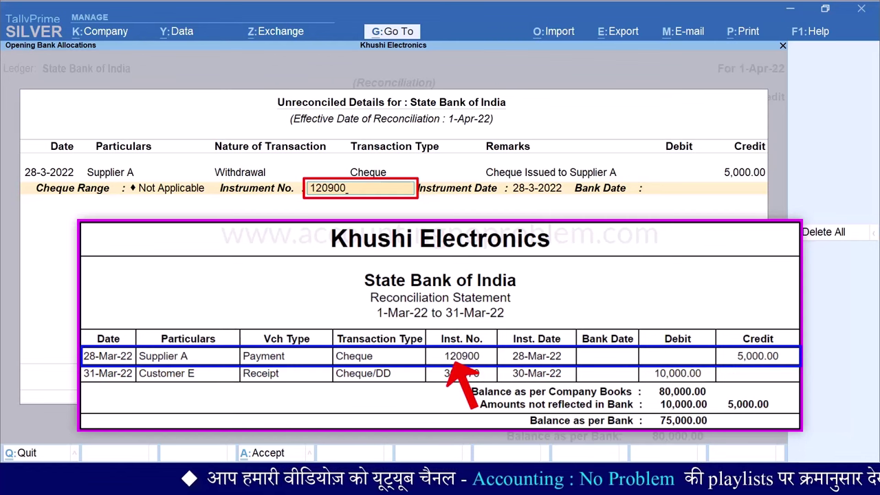
key(Return)
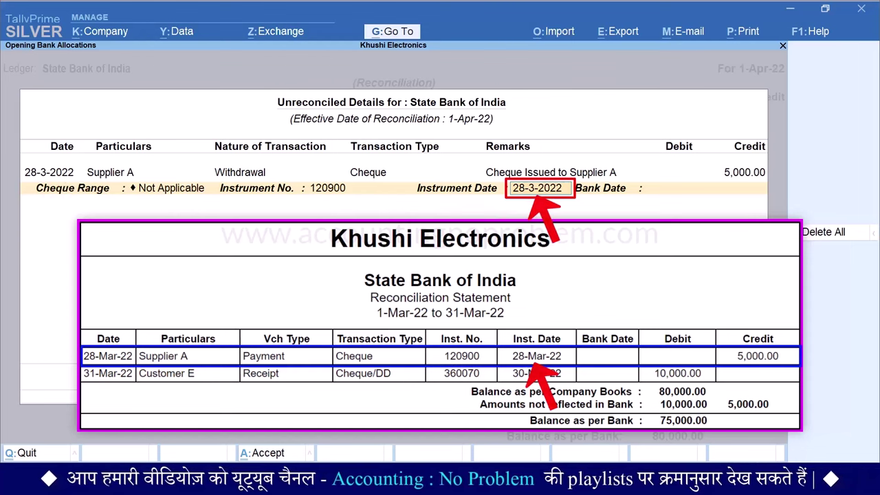
key(Return)
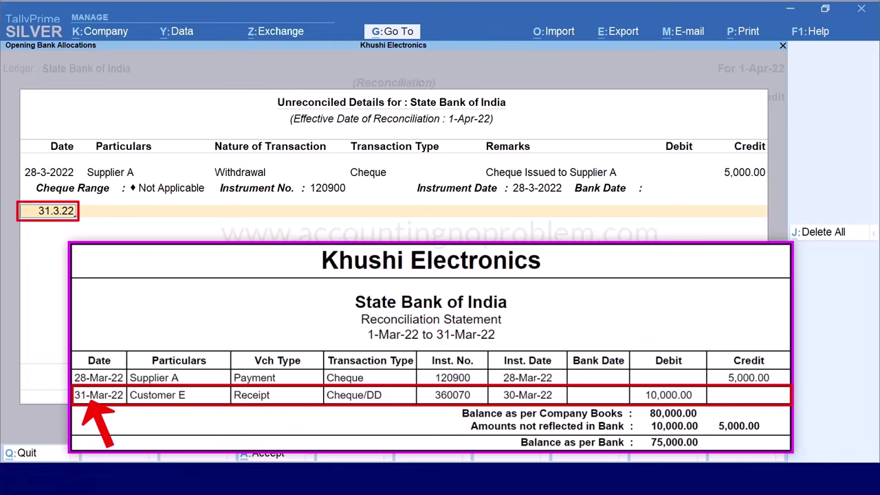
Enter a 31-3-2022 Customer E Cheque/DD deposit of 10,000, remark 'Cheque Received From Customer E'
key(Return)
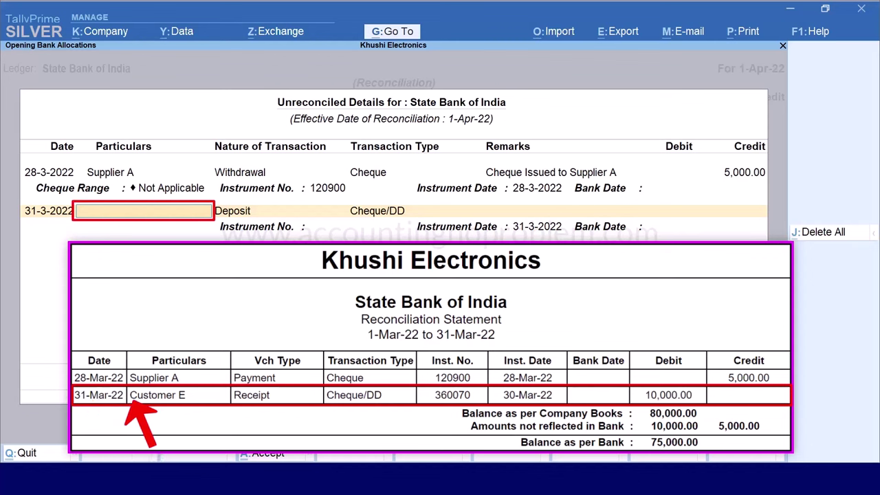
text(Customer E)
key(Return)
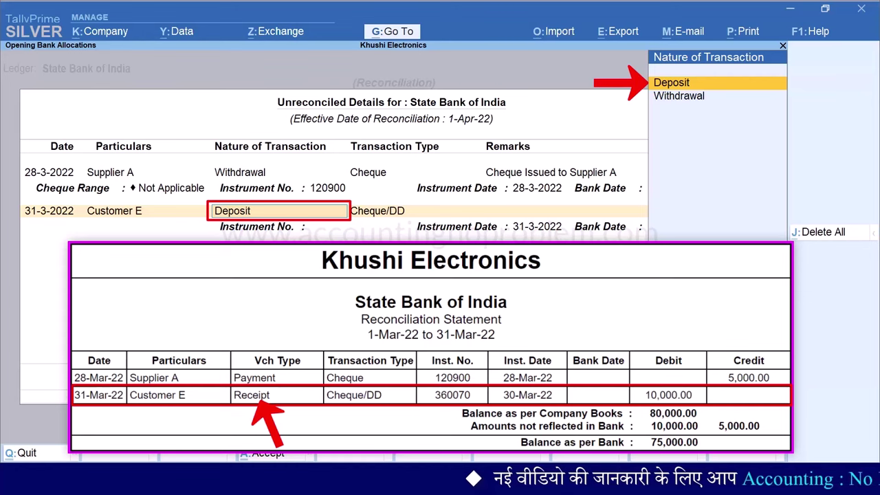
key(Return)
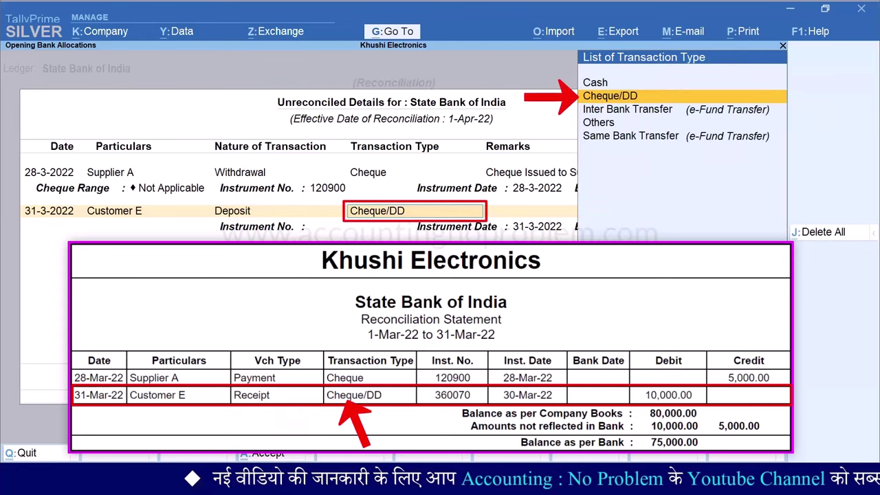
key(Return)
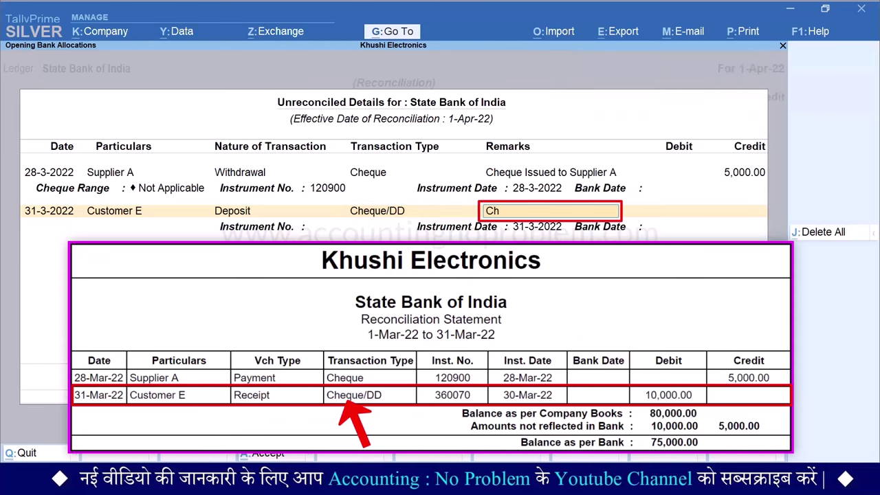
text(Cheque Received From Customer E)
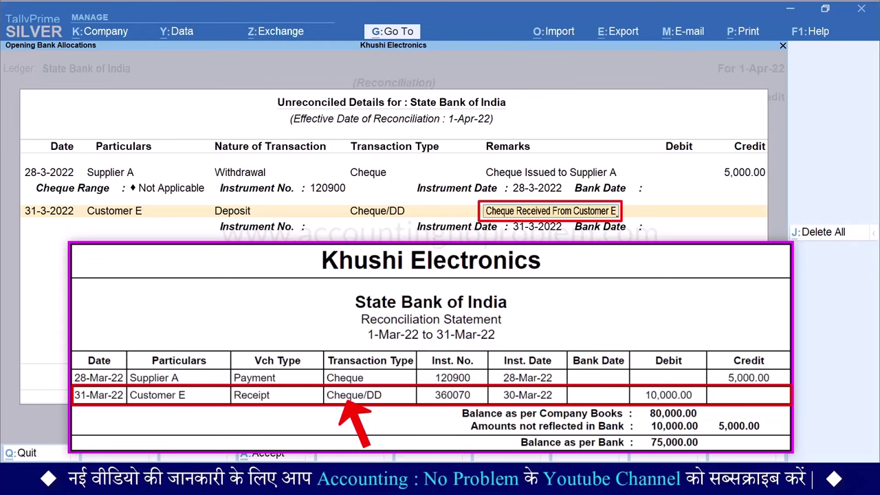
key(Return)
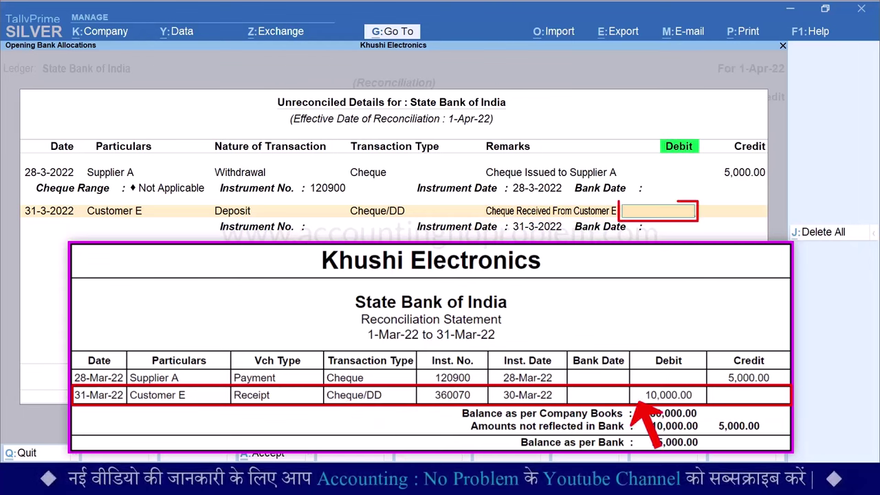
text(10000)
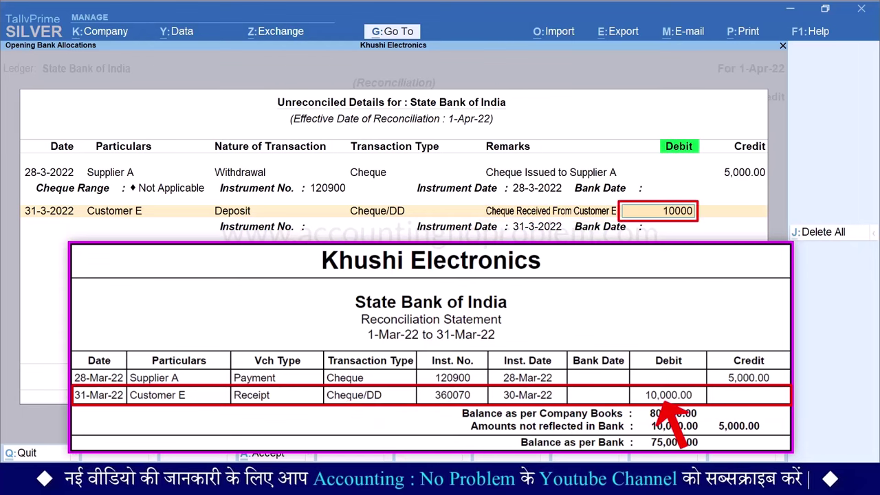
key(Return)
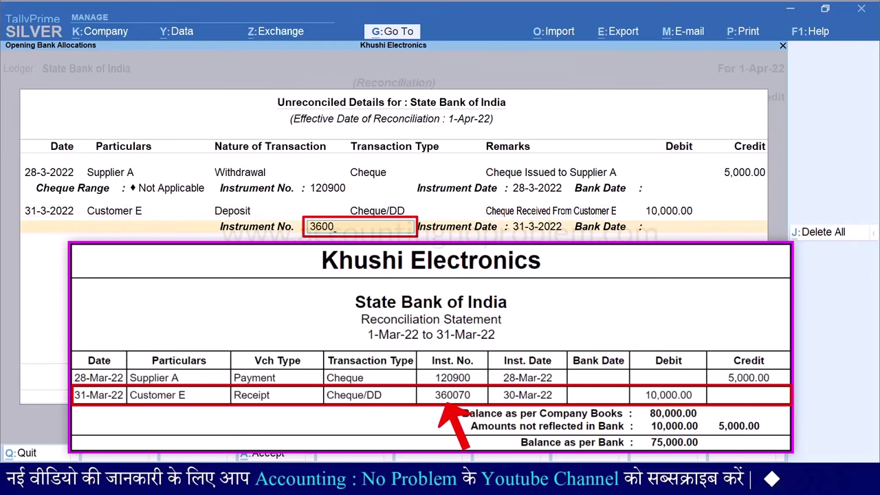
Set instrument number 360070 dated 30-3-2022 and finish the entries
text(360070)
key(Return)
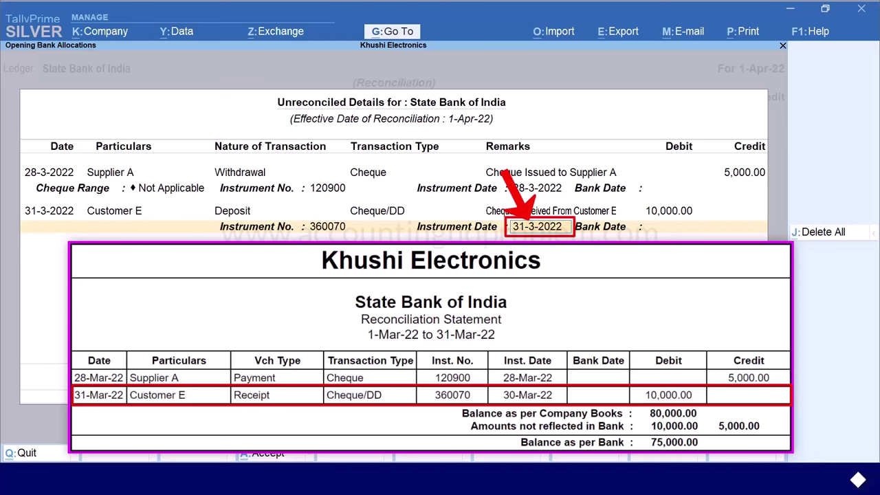
text(30.3.22)
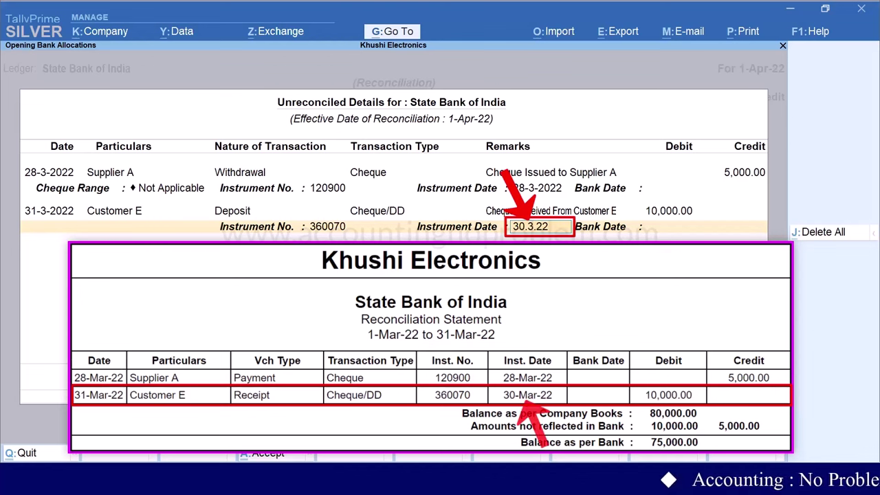
key(Return)
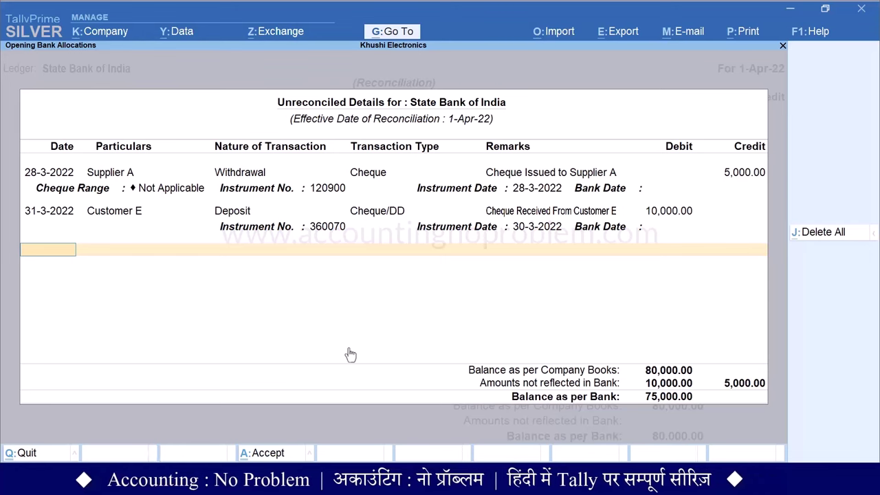
key(Return)
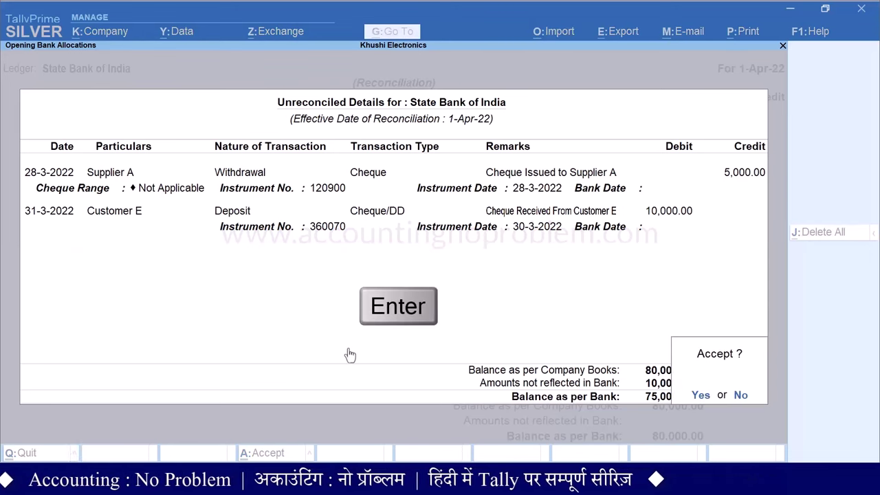
Accept the Opening Bank Allocations, saving Supplier A's and Customer E's cheques
key(Return)
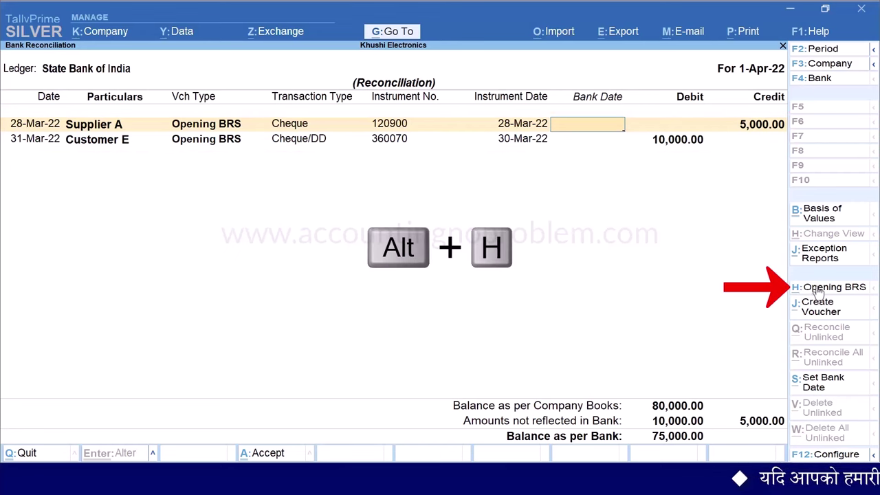
Reopen Opening BRS, decline Delete All, and exit to the bank selection list
key(alt+h)
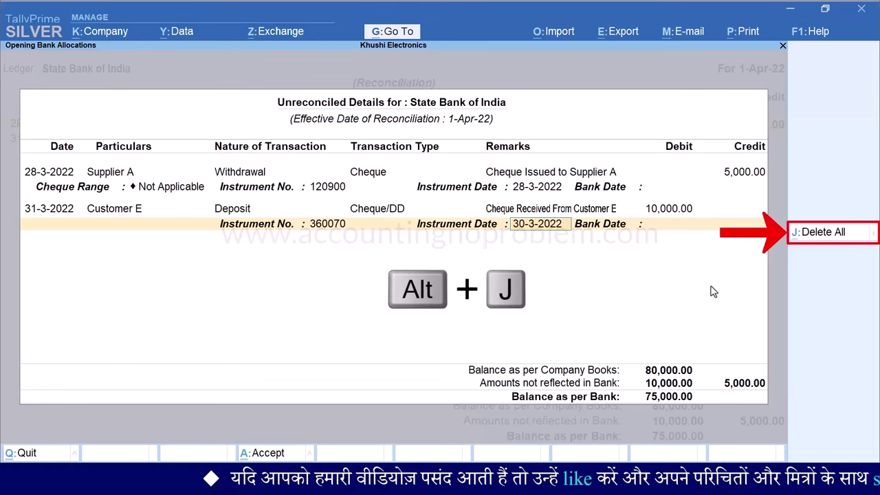
click(820, 233)
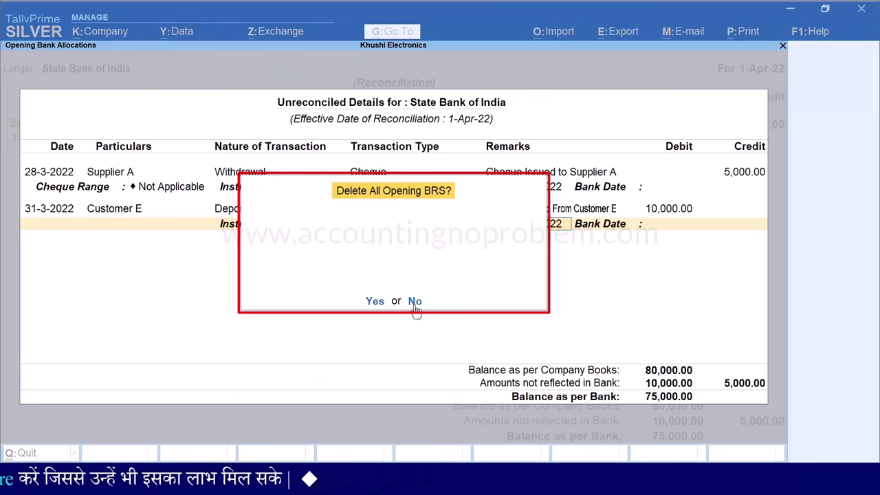
key(n)
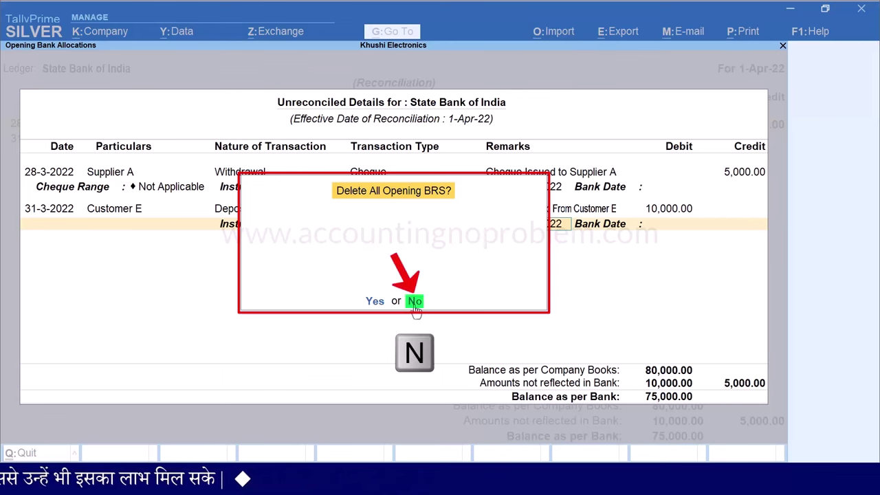
key(Escape)
key(Escape)
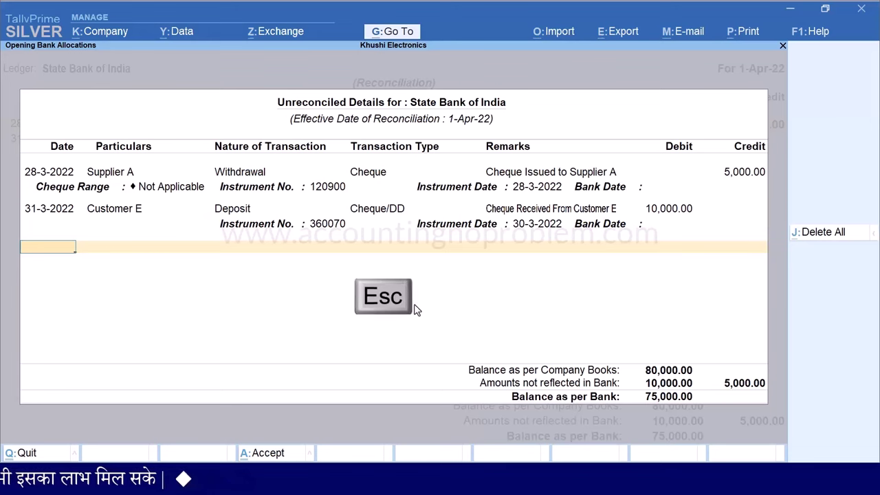
key(Escape)
key(Escape)
key(Escape)
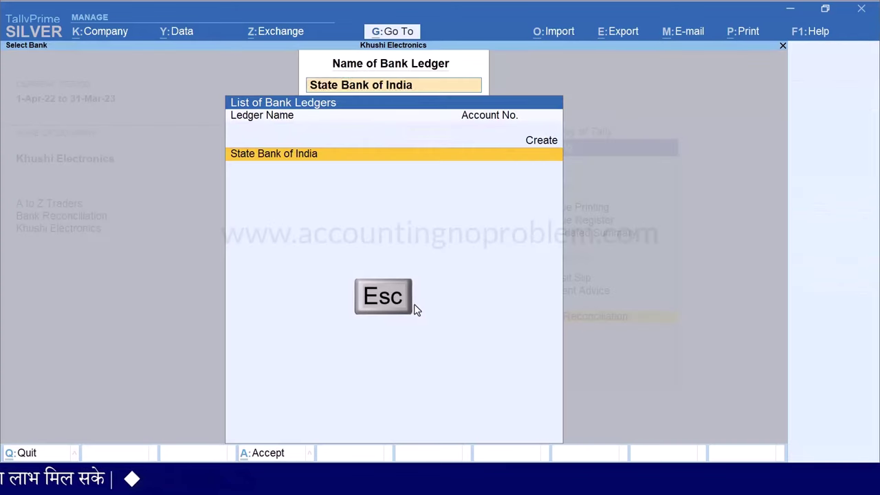
Create a 1-Apr-22 Receipt crediting Customer D 1,00,000 and debiting State Bank of India
key(Escape)
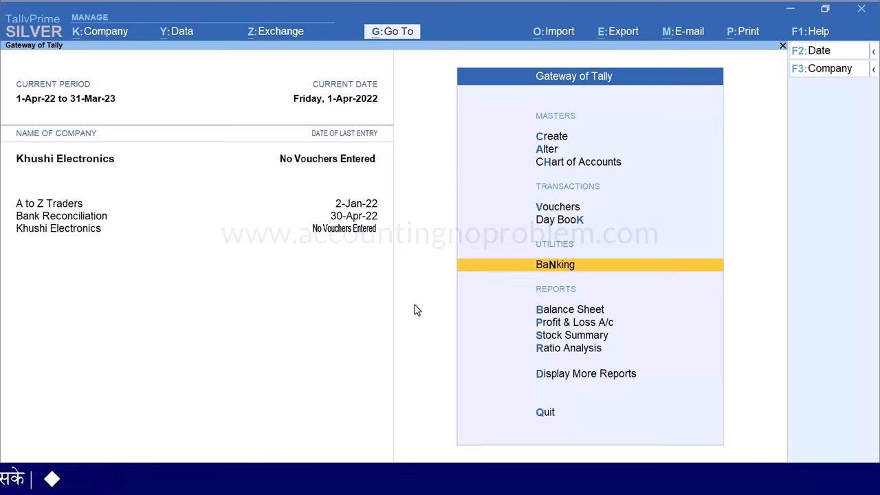
key(v)
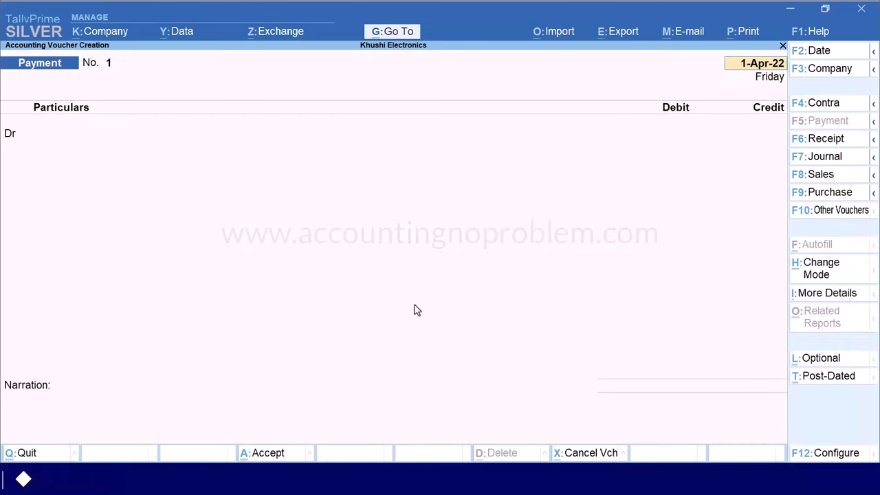
key(F6)
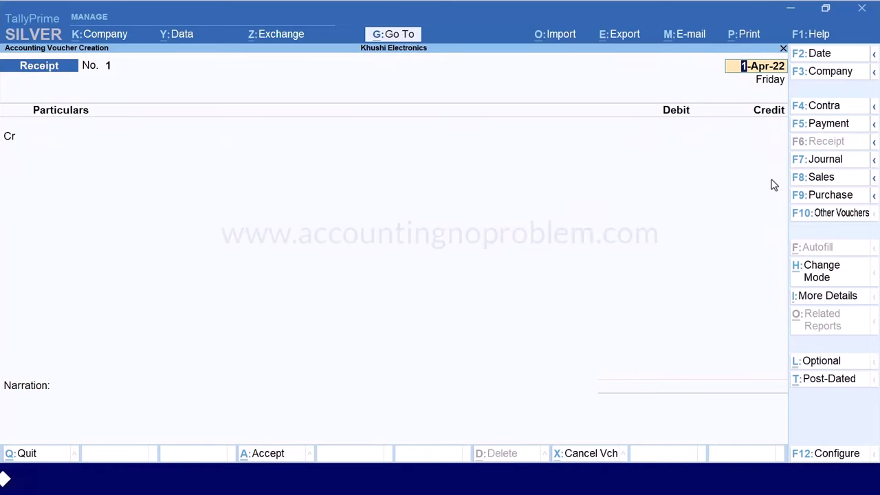
key(Return)
key(Down)
key(Return)
text(1)
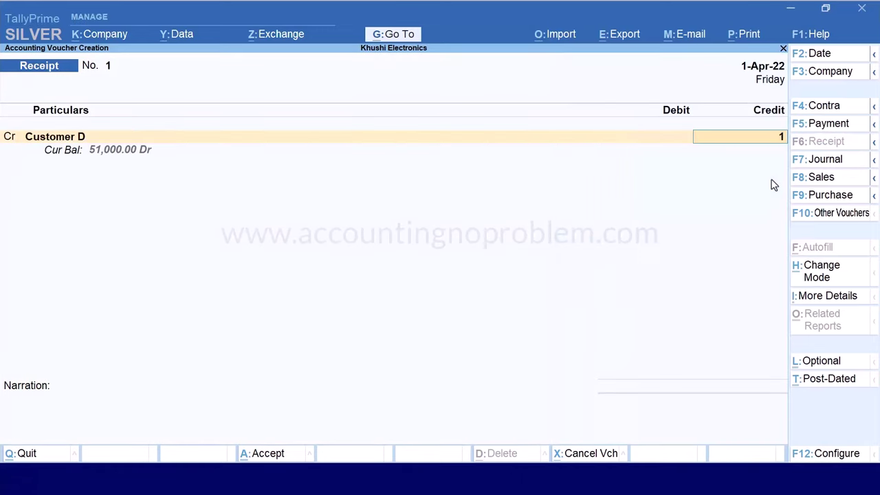
text(,00,000)
key(Return)
key(Down)
key(Down)
key(Down)
key(Down)
key(Down)
key(Return)
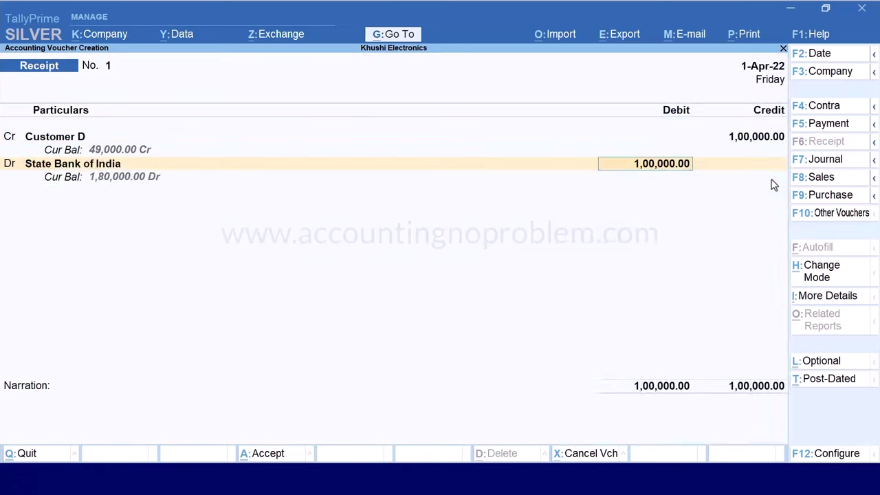
Set the bank allocation to Cheque/DD instrument 238546, drawn on ICICI bank
key(Return)
key(Return)
key(Return)
text(2385)
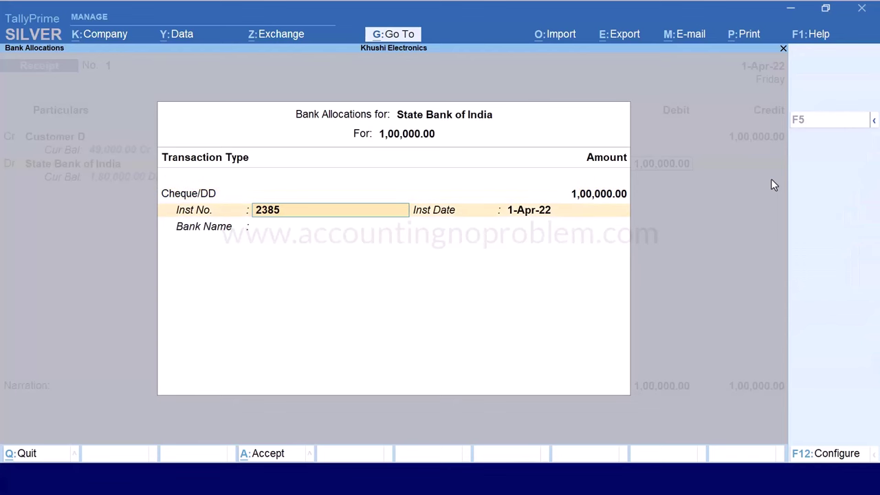
text(46)
key(Return)
key(Return)
text(icici)
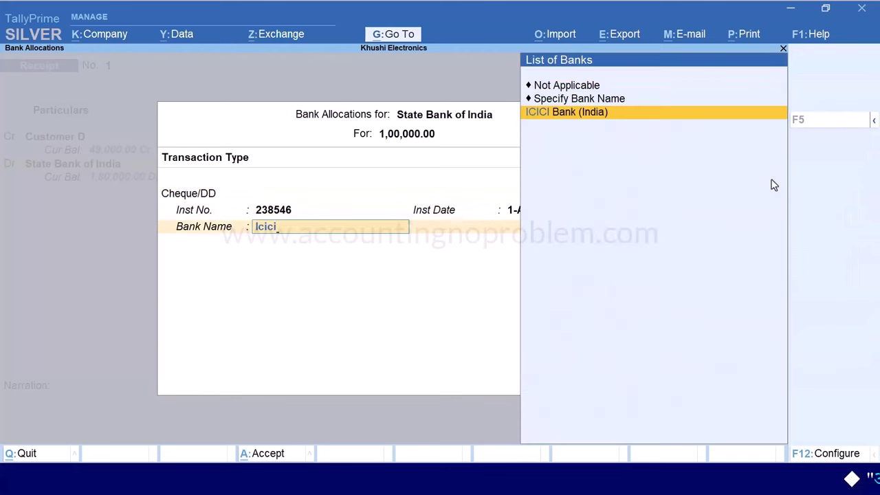
key(Return)
key(Return)
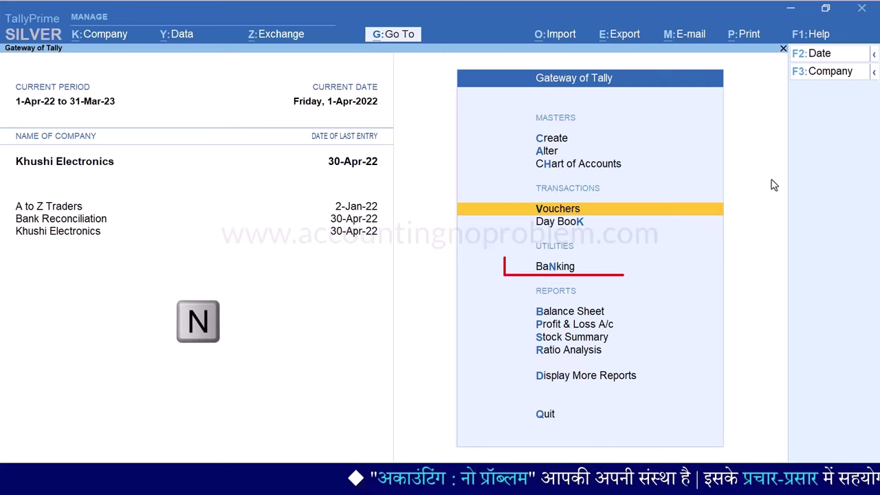
Open Banking > Bank Reconciliation and select State Bank of India
key(n)
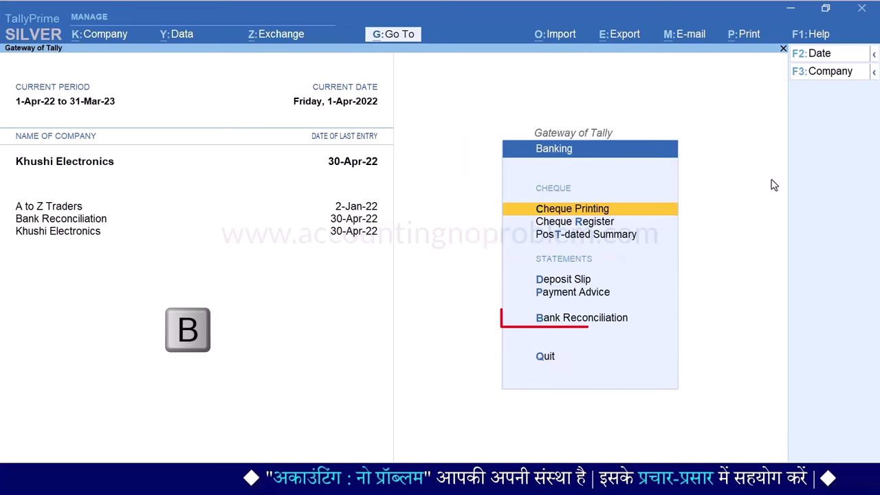
key(b)
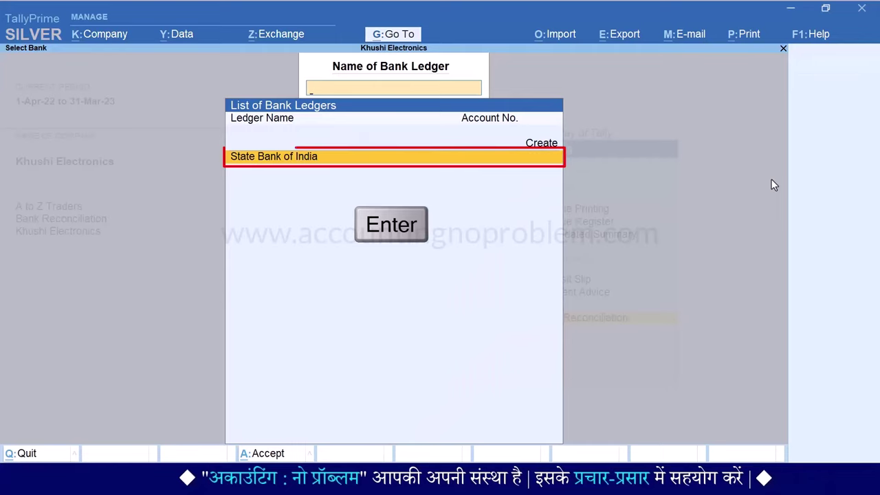
key(Return)
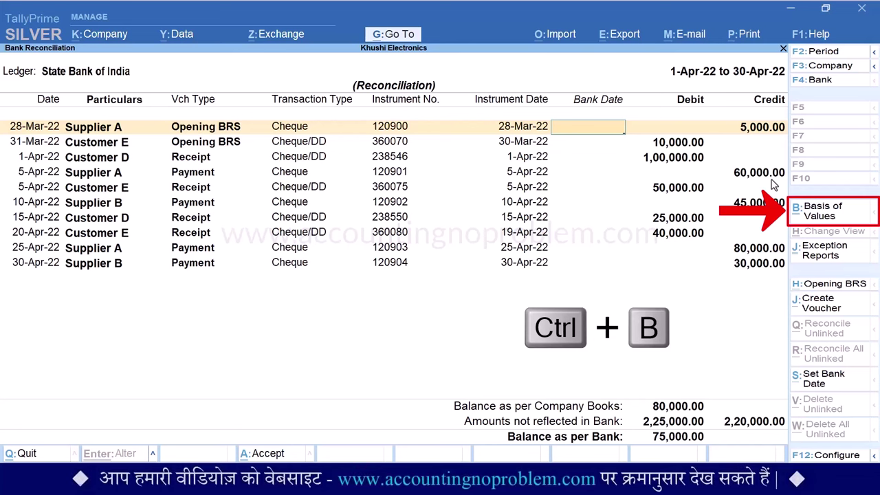
Set Type of Voucher entries to Credit Entries Only and apply the settings
key(ctrl+b)
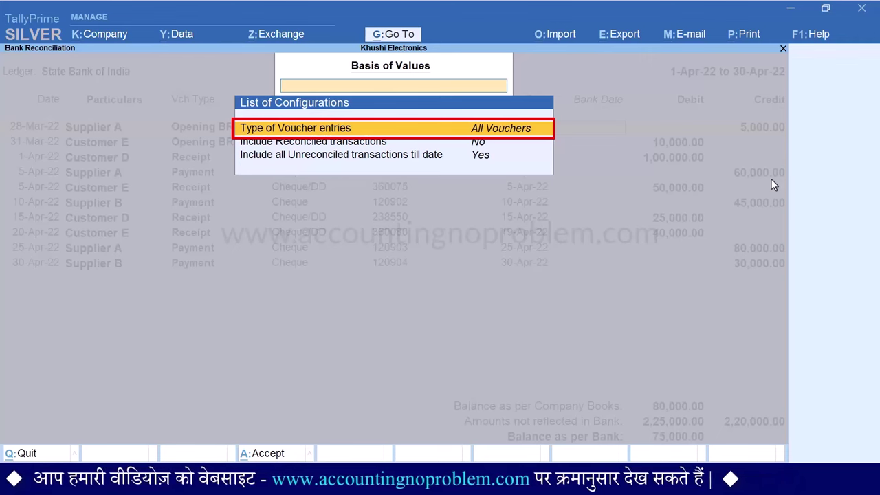
key(Return)
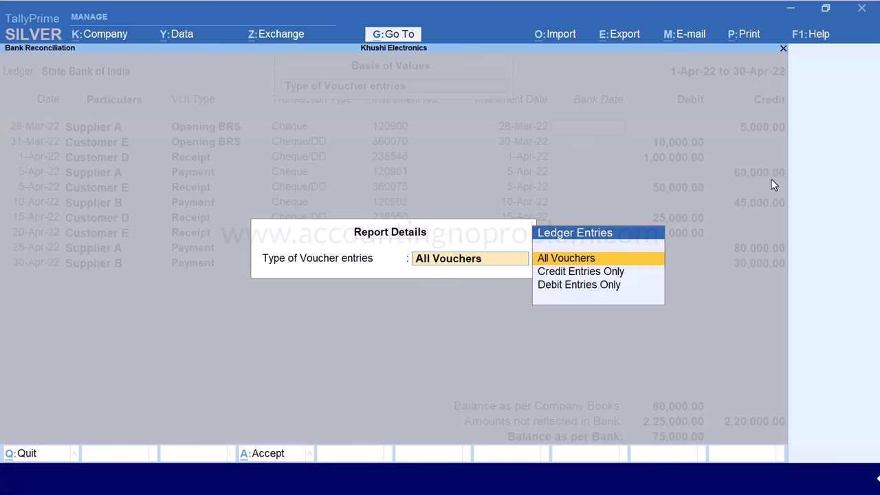
key(Down)
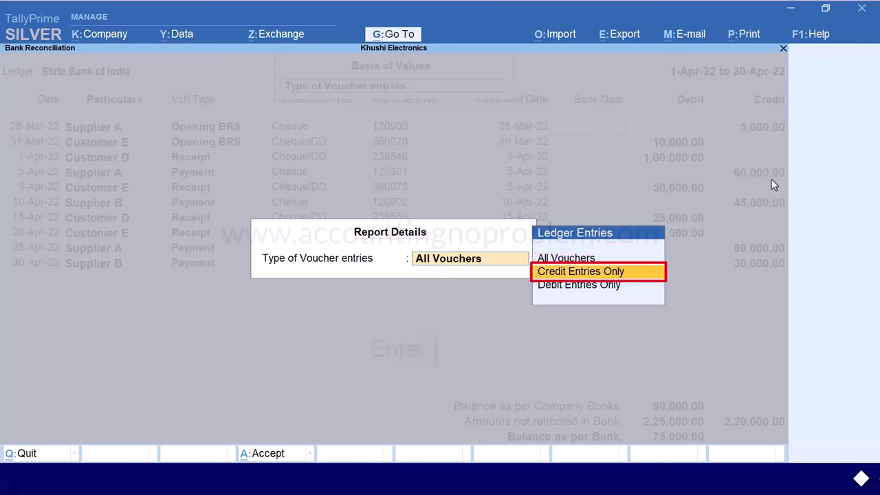
key(Return)
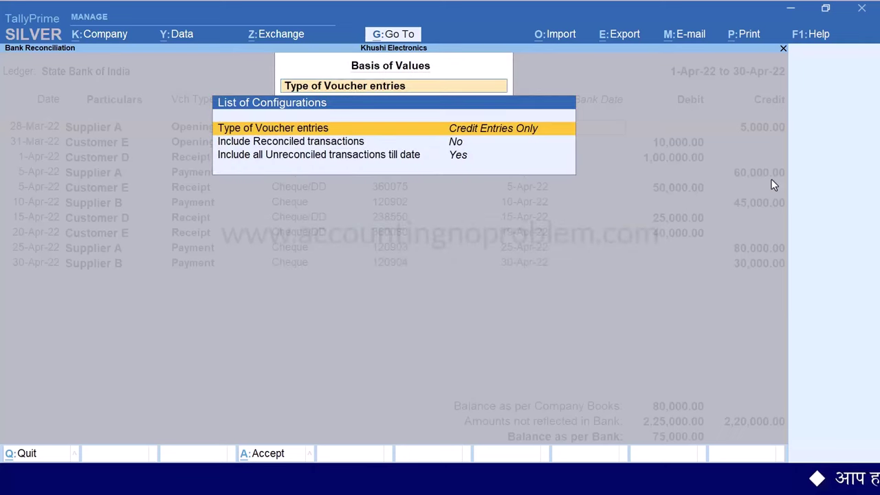
key(ctrl+a)
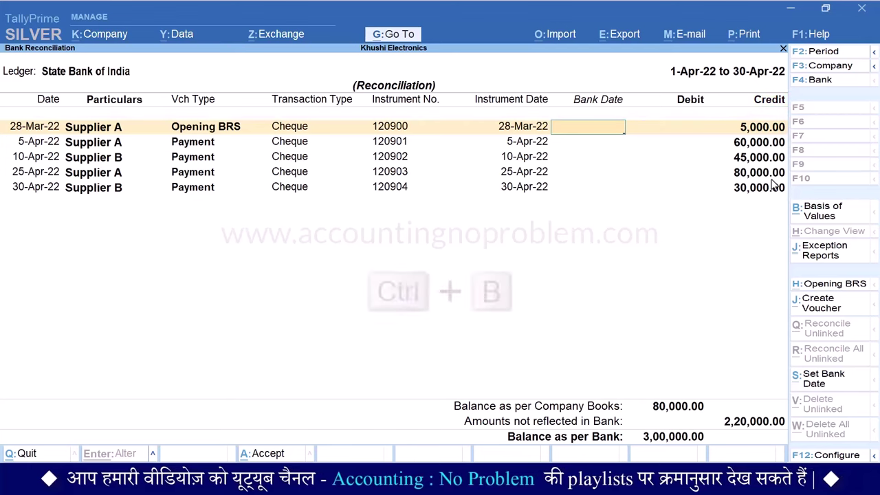
Filter the reconciliation's voucher entries to Debit Entries Only
key(ctrl+b)
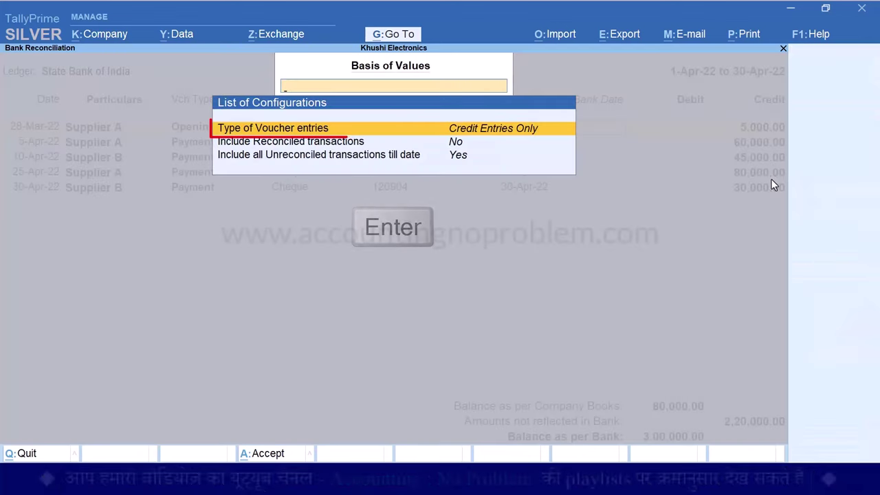
key(Return)
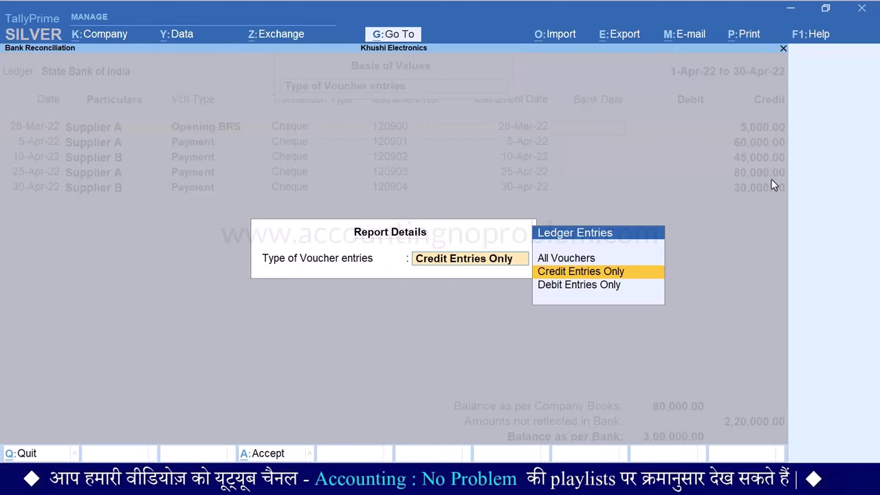
key(Down)
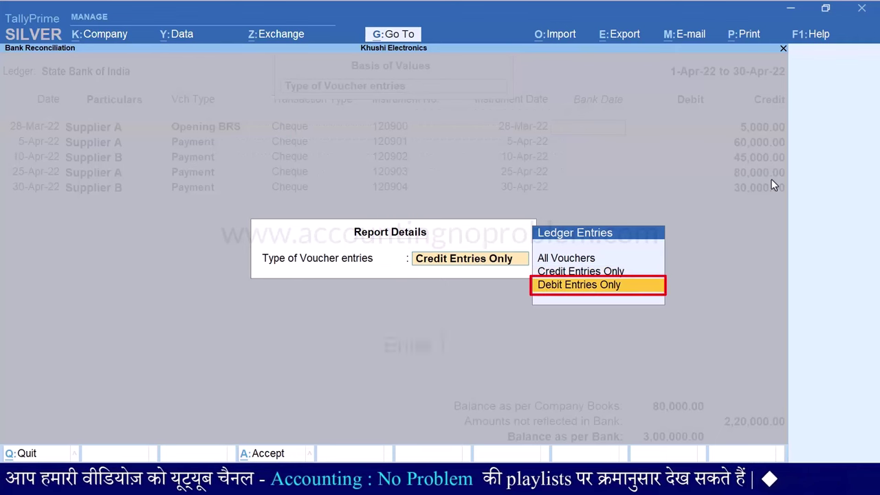
key(Return)
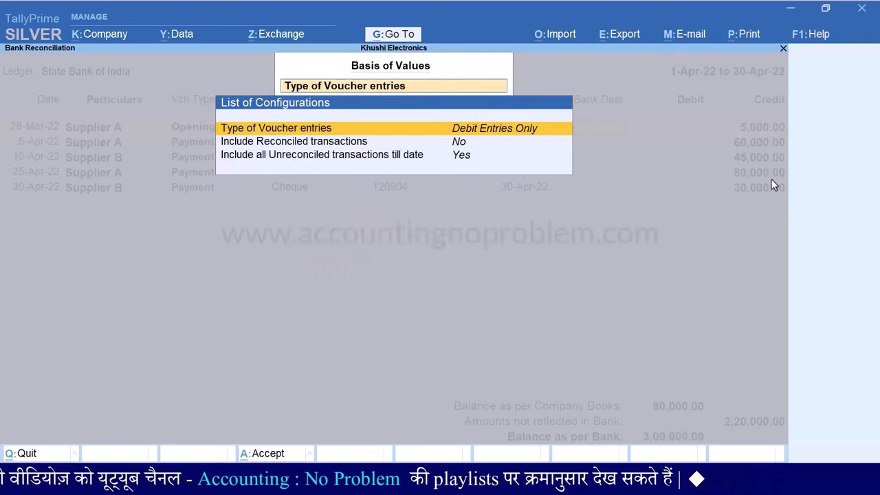
key(ctrl+a)
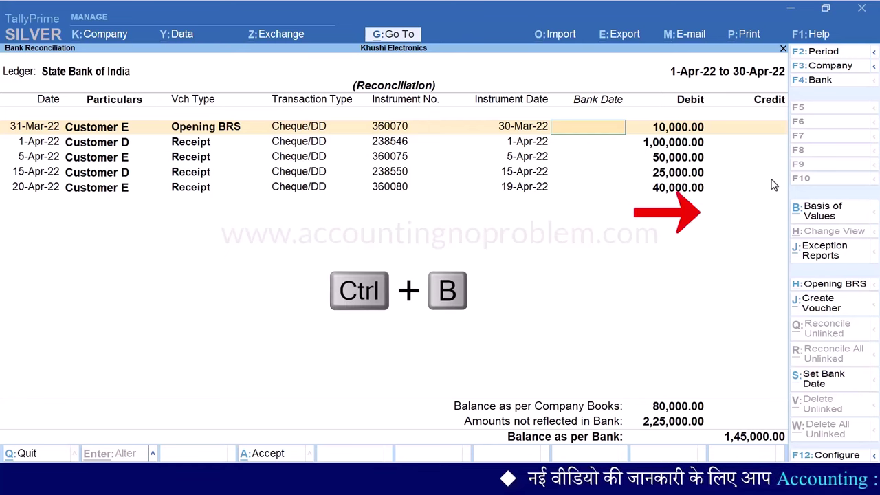
Switch the voucher entry filter back to All Vouchers
key(ctrl+b)
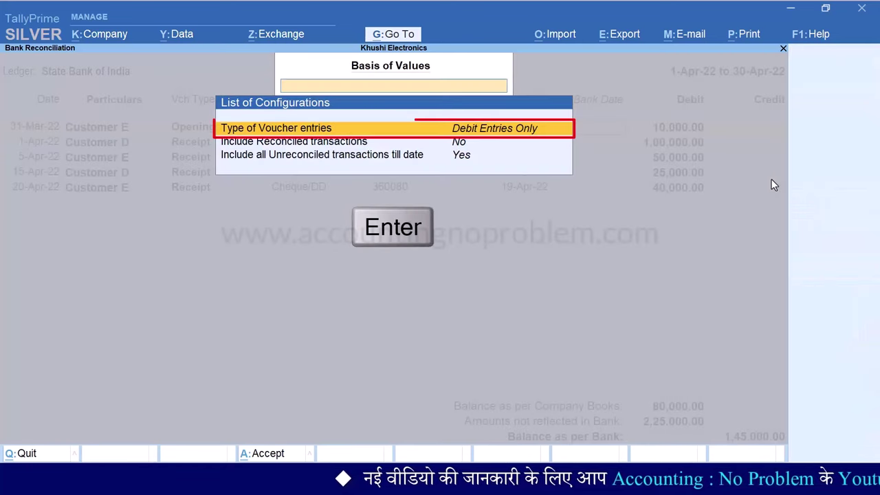
key(Return)
key(Up)
key(Up)
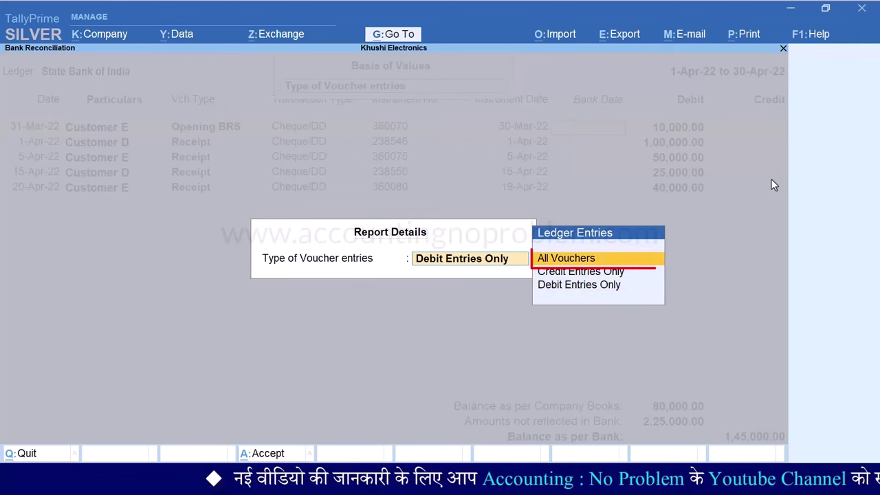
key(Return)
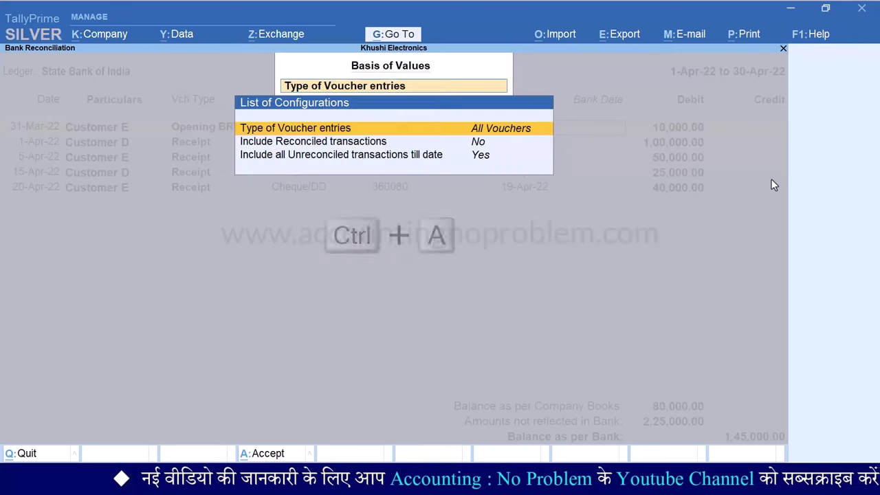
key(ctrl+a)
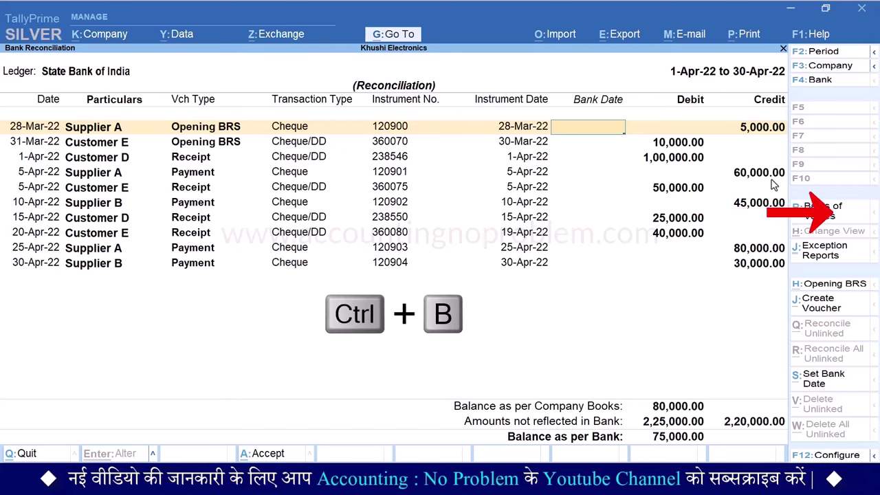
key(ctrl+b)
key(Down)
key(Down)
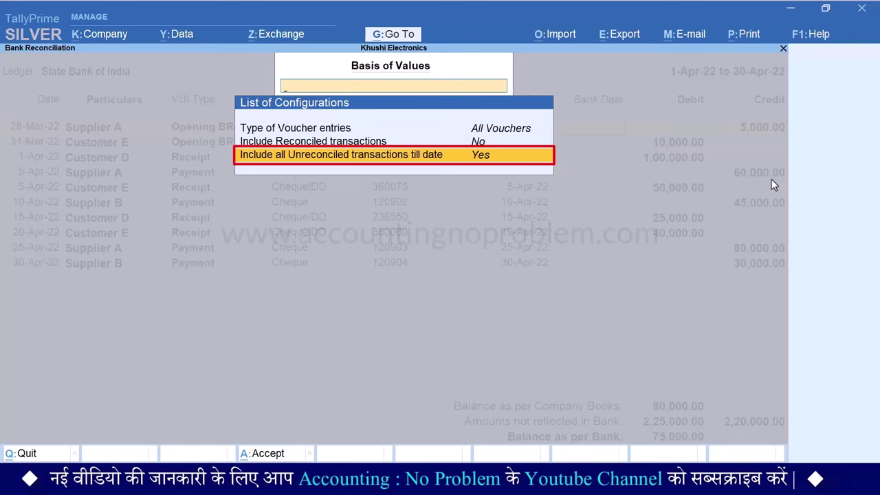
key(Escape)
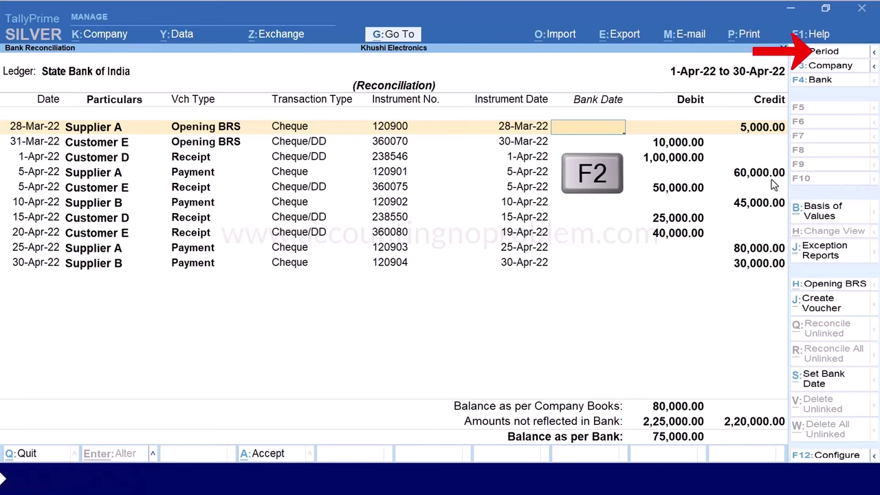
Change the reconciliation period to 20-Apr-22 through 30-Apr-22
key(F2)
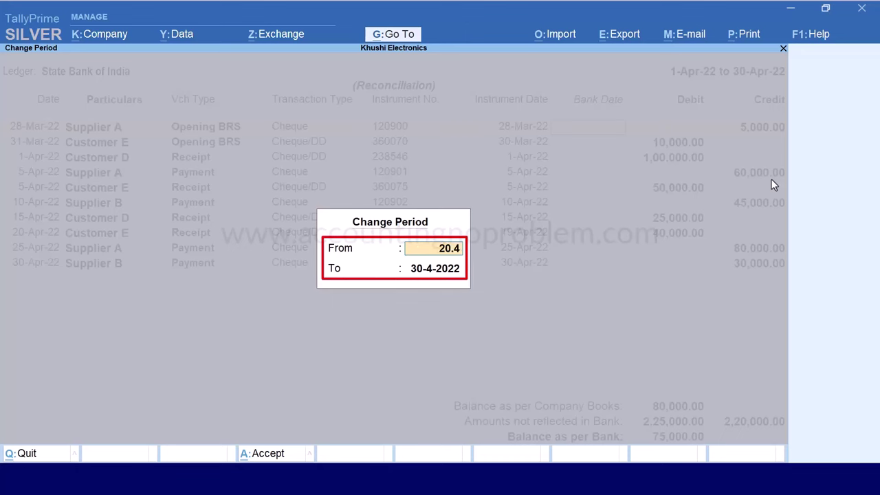
text(20.4)
key(Return)
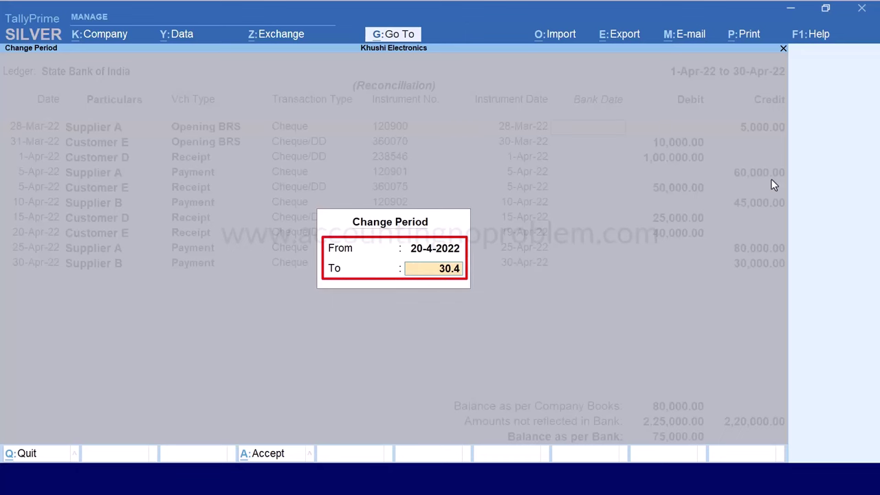
key(Return)
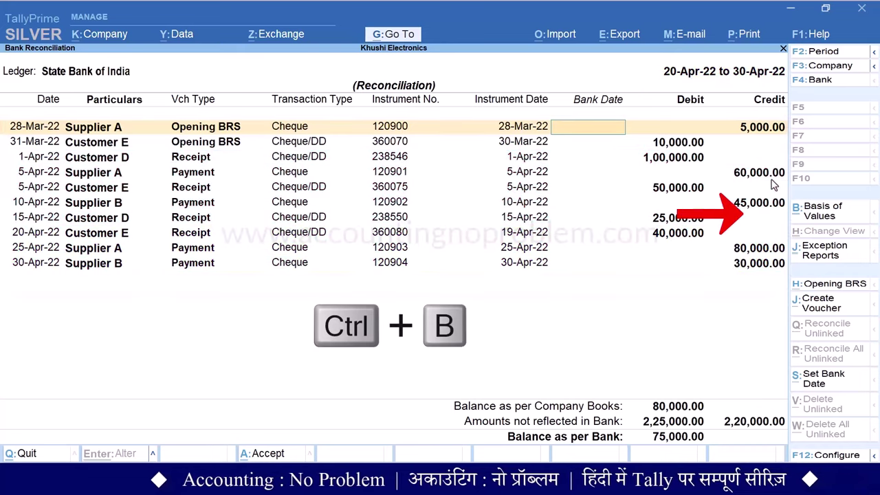
key(ctrl+b)
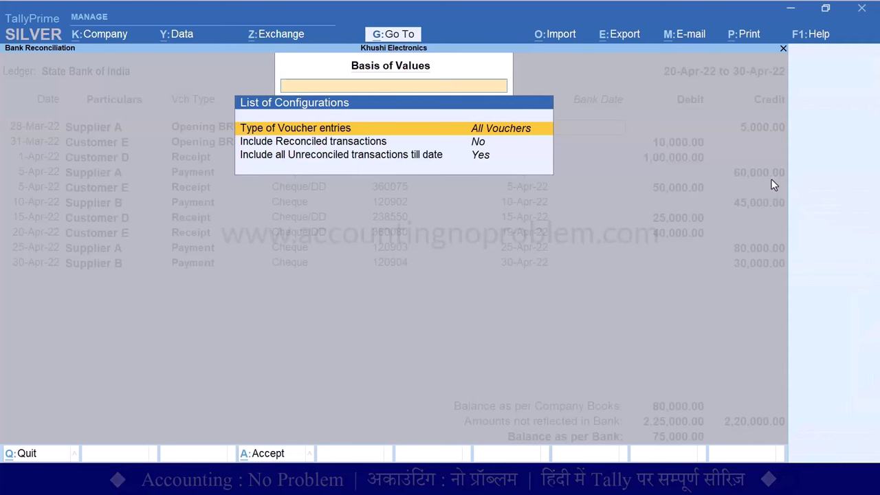
key(Down)
key(Down)
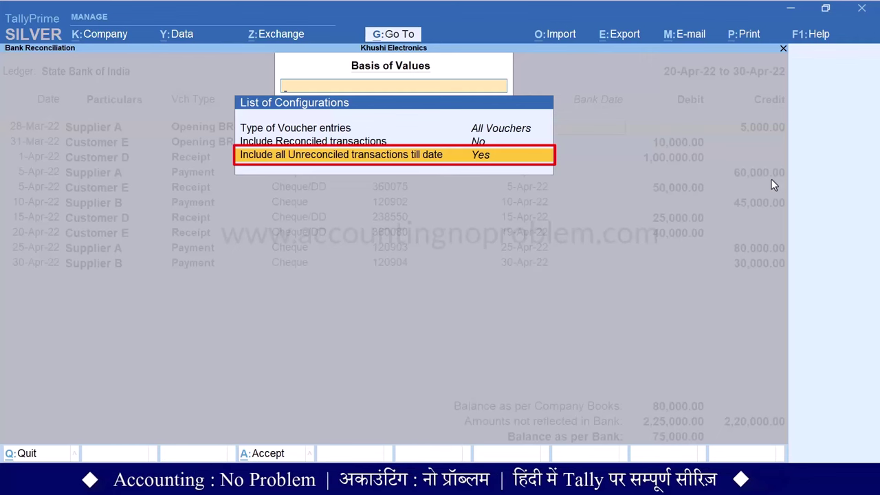
key(Return)
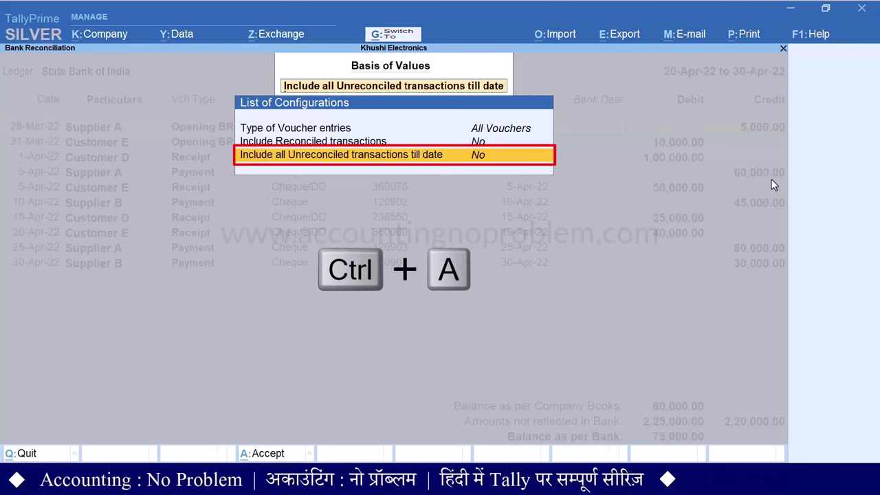
key(ctrl+a)
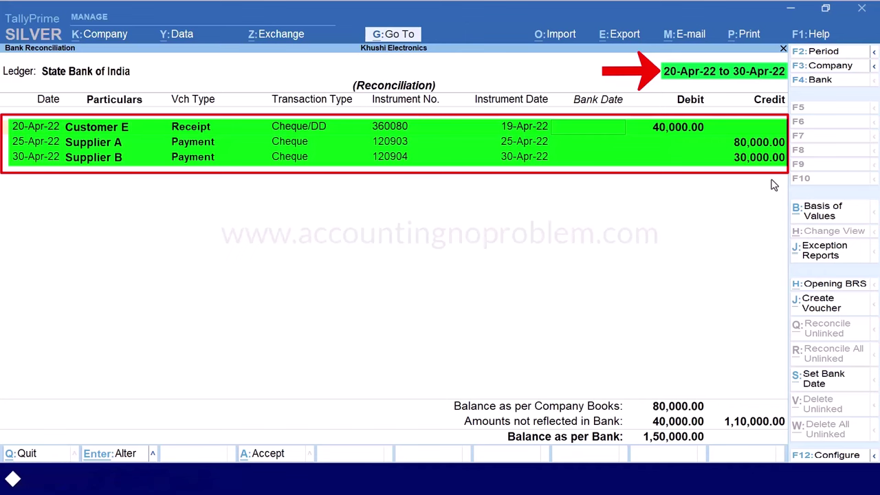
key(ctrl+b)
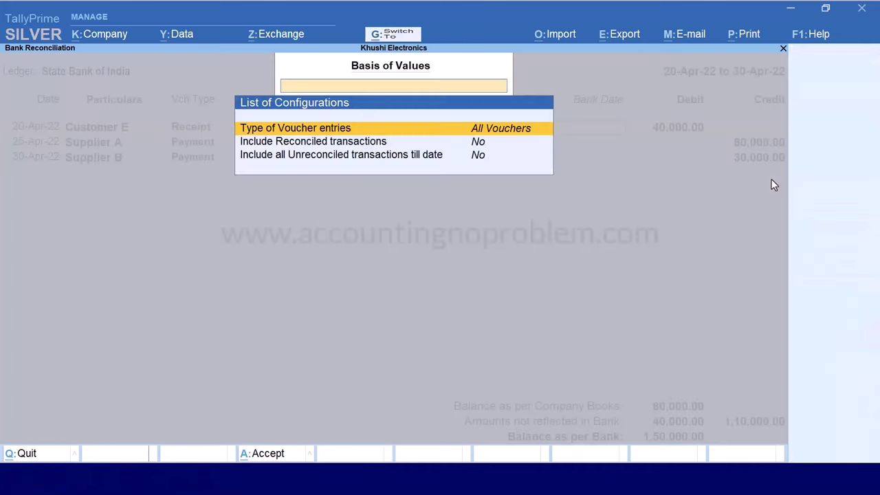
key(Down)
key(Down)
key(Return)
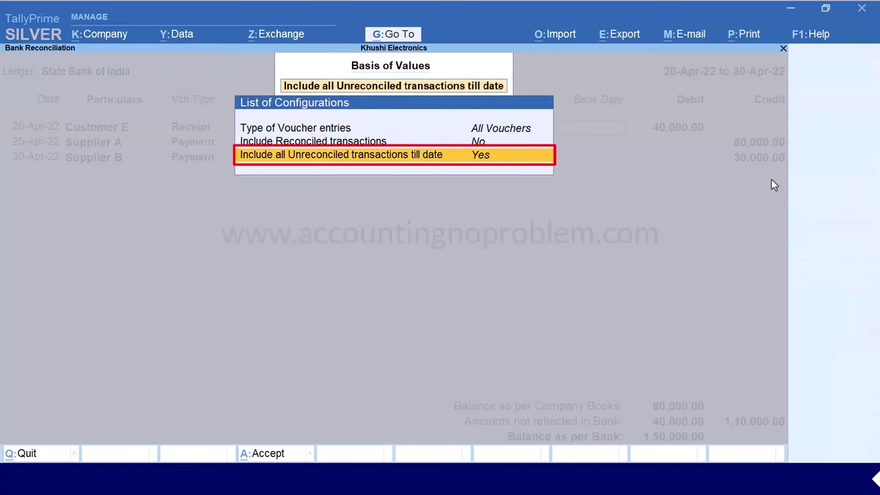
key(ctrl+a)
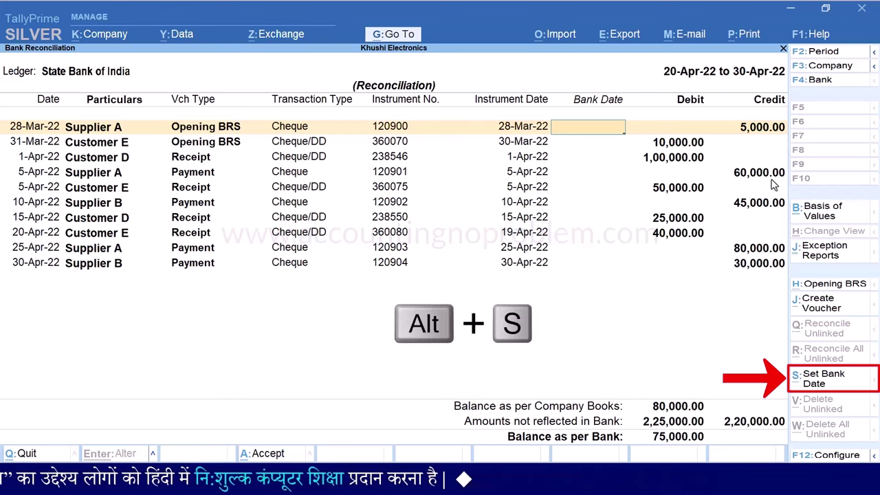
Set every entry's bank date to 30-Apr-22 using New Date as the bank date type
key(alt+s)
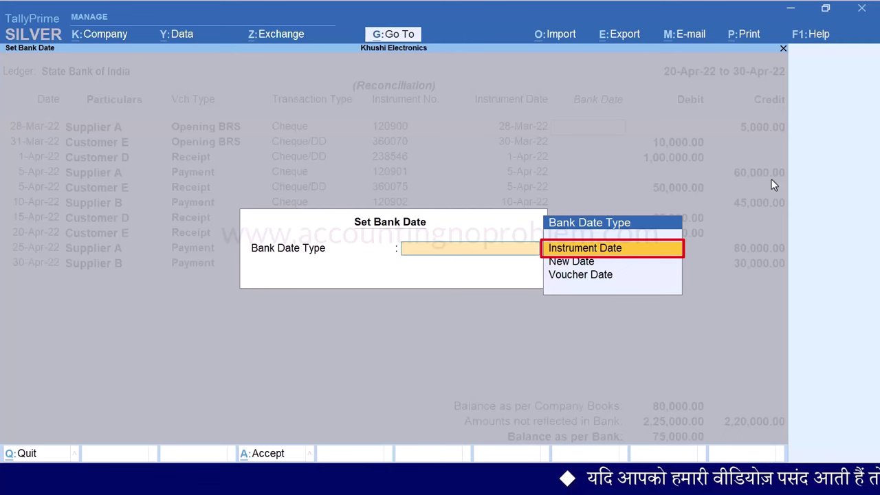
key(Return)
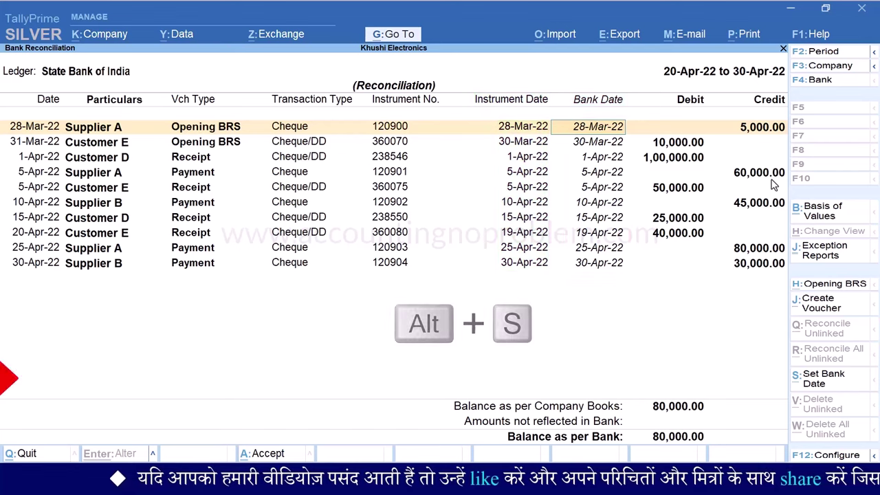
key(alt+s)
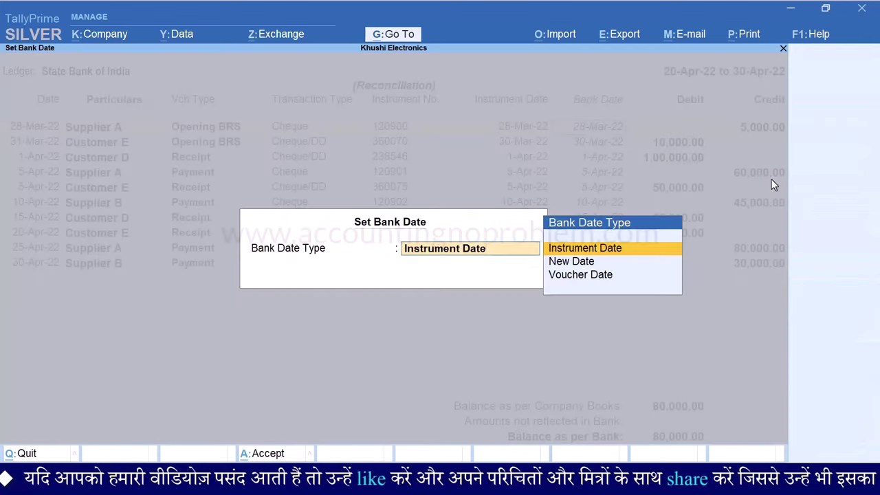
key(Down)
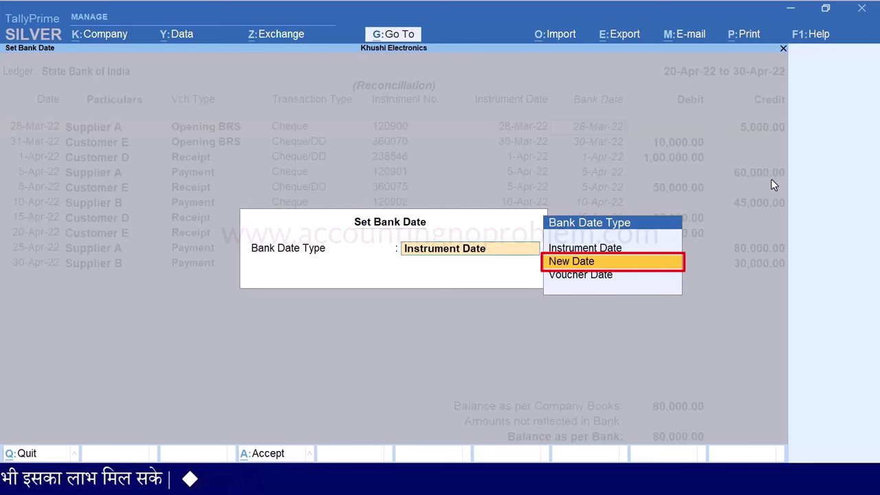
key(Return)
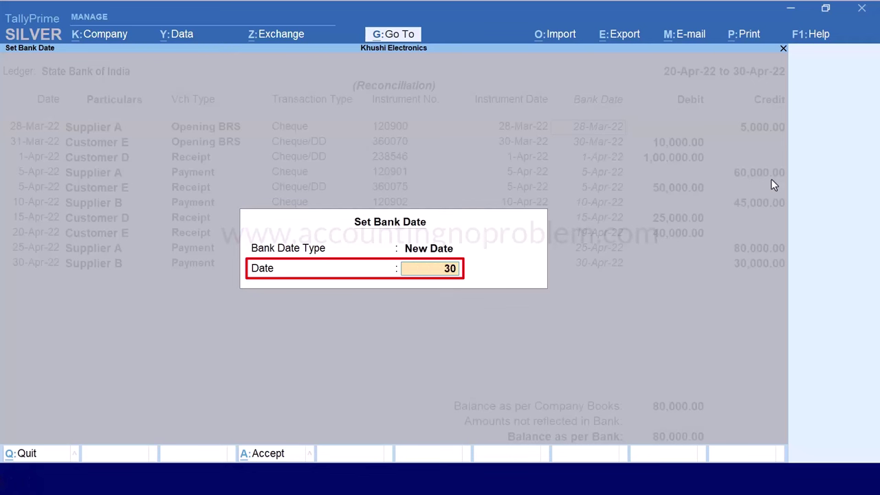
key(Return)
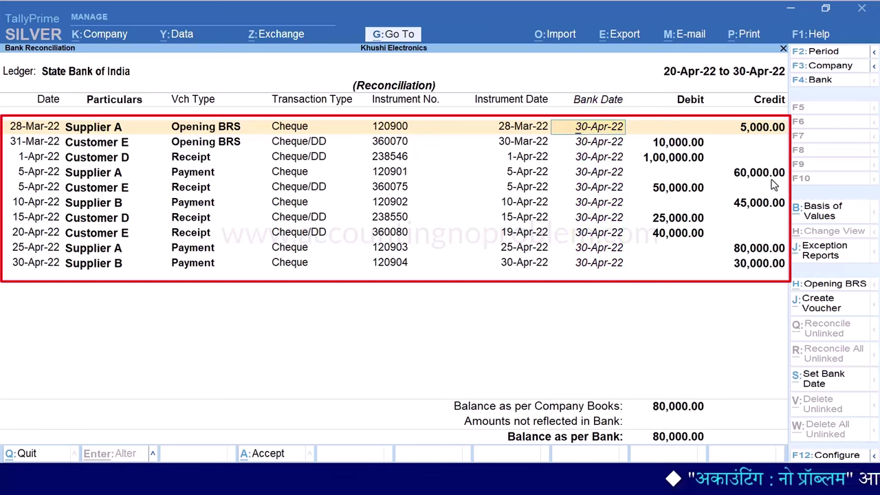
Quit the reconciliation without keeping the bank dates and reopen State Bank of India
key(Escape)
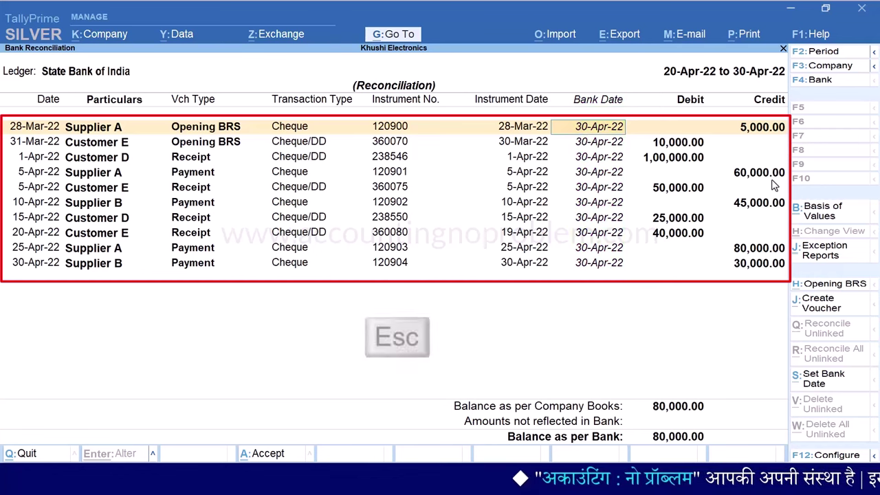
key(Return)
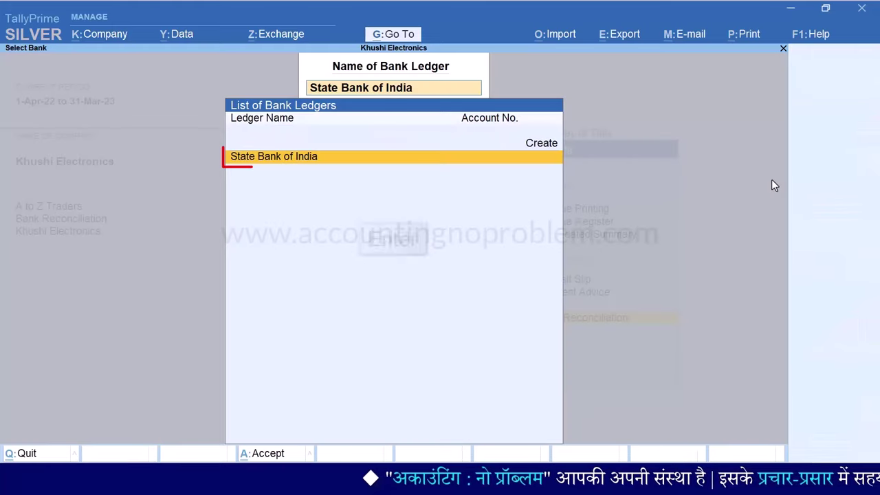
key(Return)
Fill the bank dates with each voucher's own date using Voucher Date as bank date type
key(alt+s)
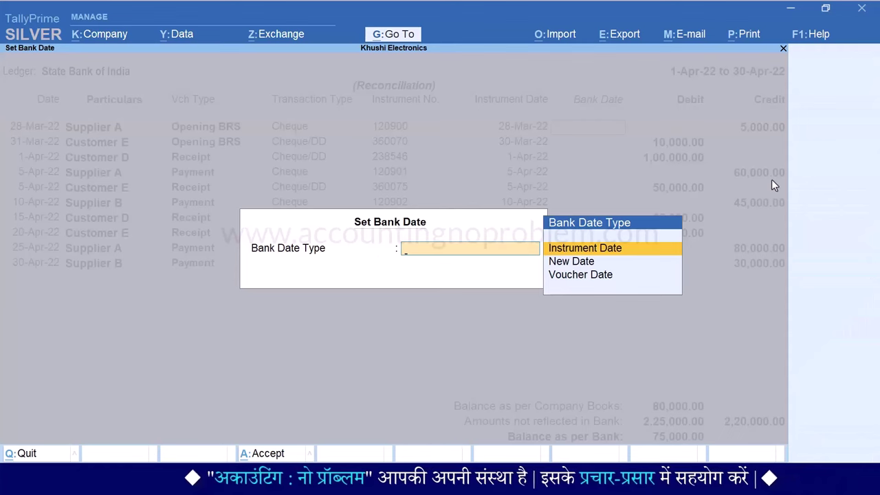
key(Down)
key(Down)
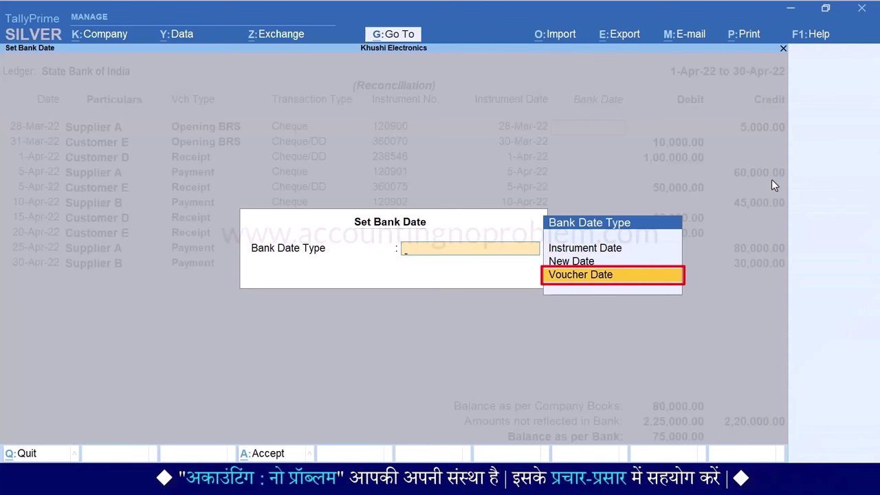
key(Return)
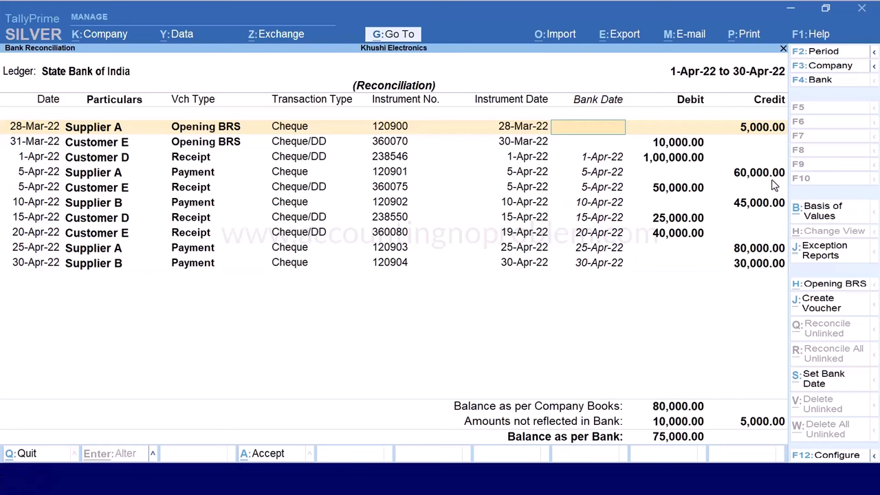
Quit without saving the voucher-date bank dates and reopen the State Bank of India reconciliation
key(Escape)
key(Escape)
key(Escape)
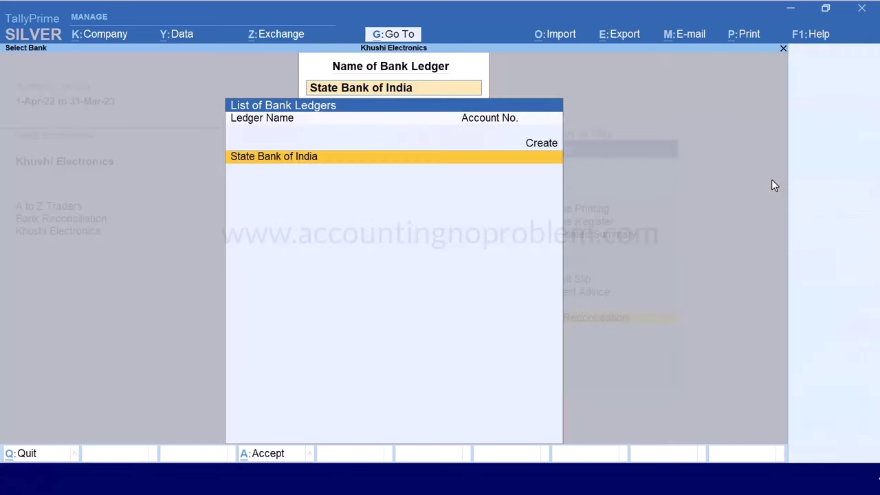
key(Return)
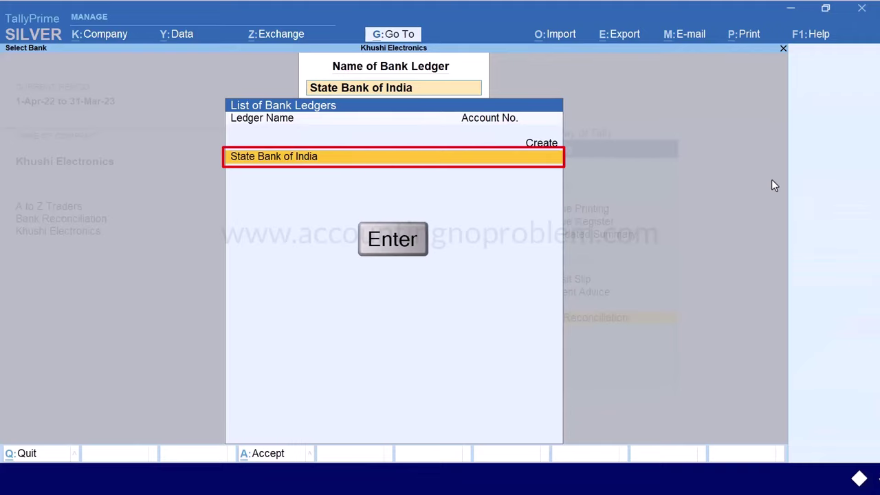
key(alt+s)
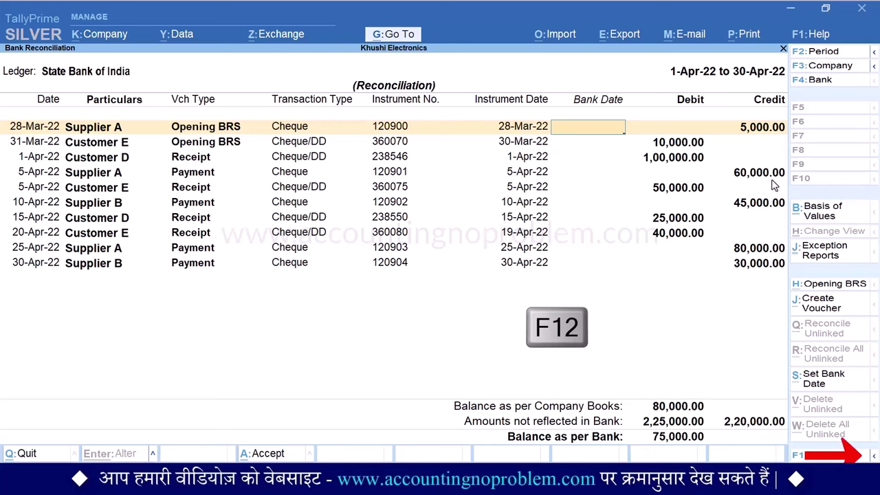
key(F12)
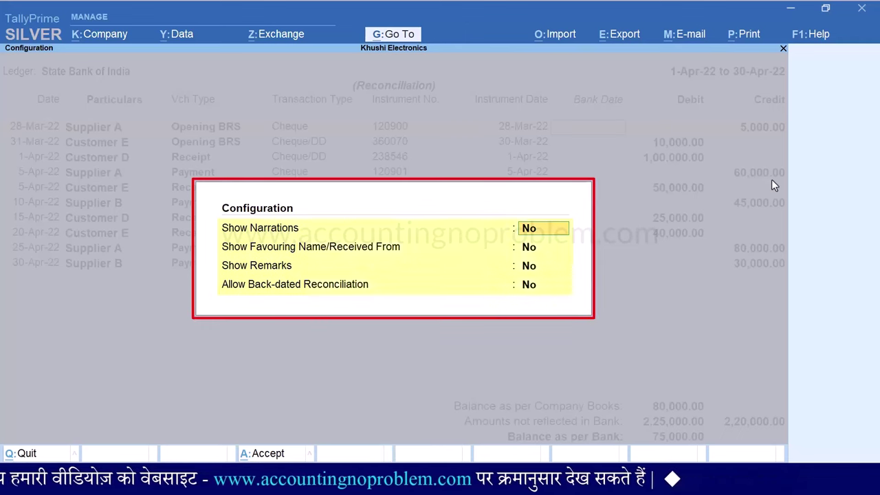
key(Up)
key(Up)
key(Up)
key(Up)
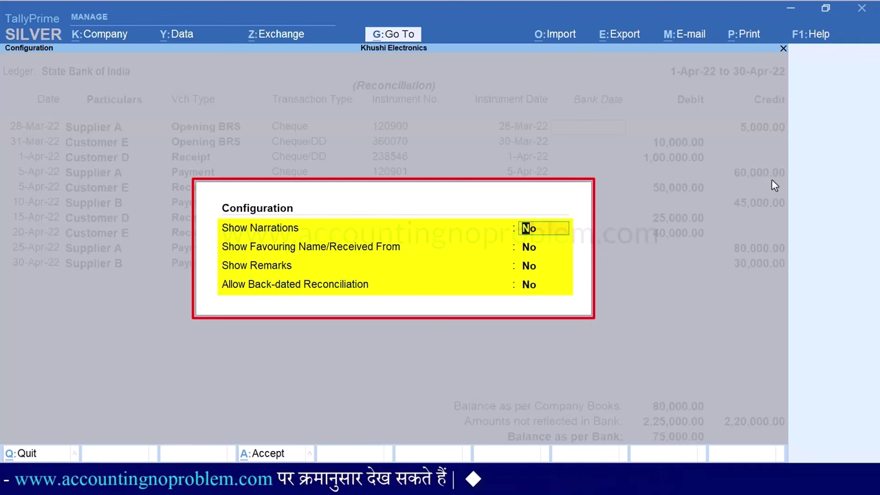
key(Escape)
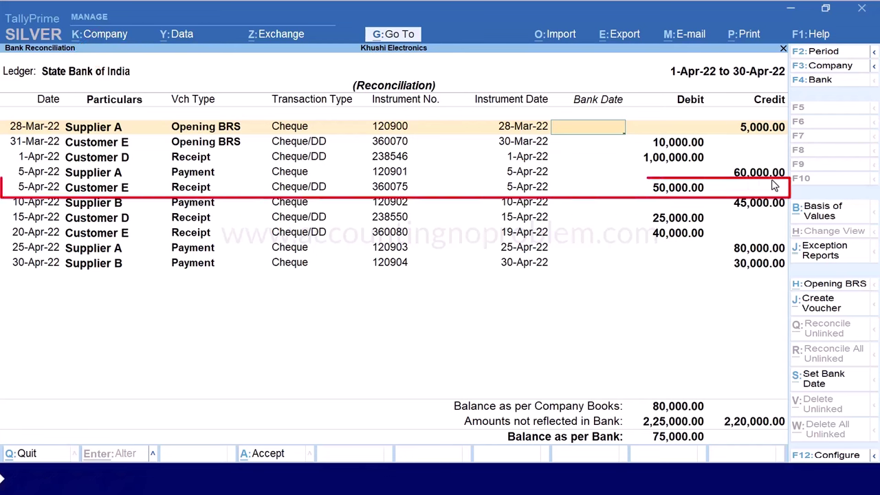
View the 5-Apr-22 Customer E receipt voucher and return to the reconciliation unchanged
key(Down)
key(Down)
key(Down)
key(Down)
key(ctrl+Return)
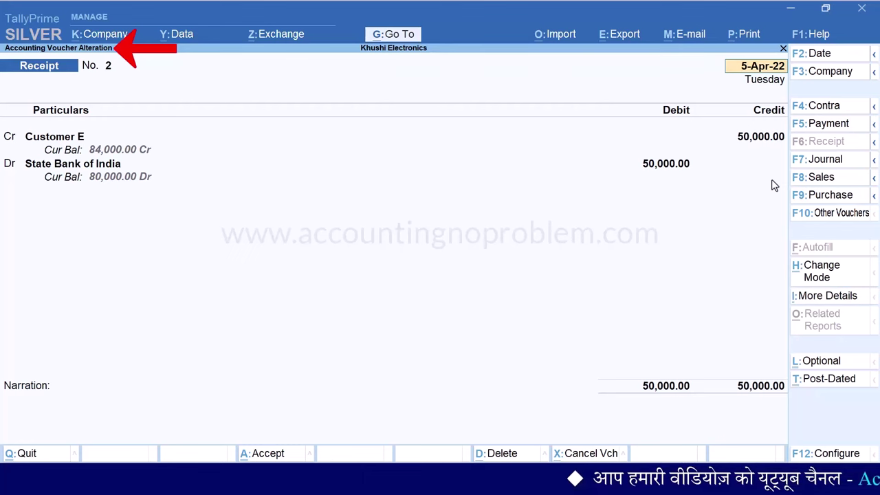
key(Escape)
key(Return)
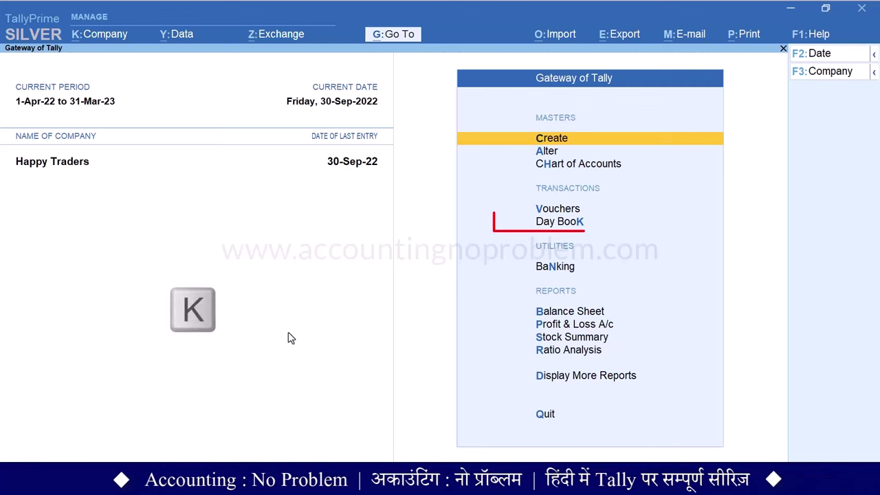
Show the Day Book from 1-4-2022 to 31-3-2023 filtered to Sales vouchers
key(k)
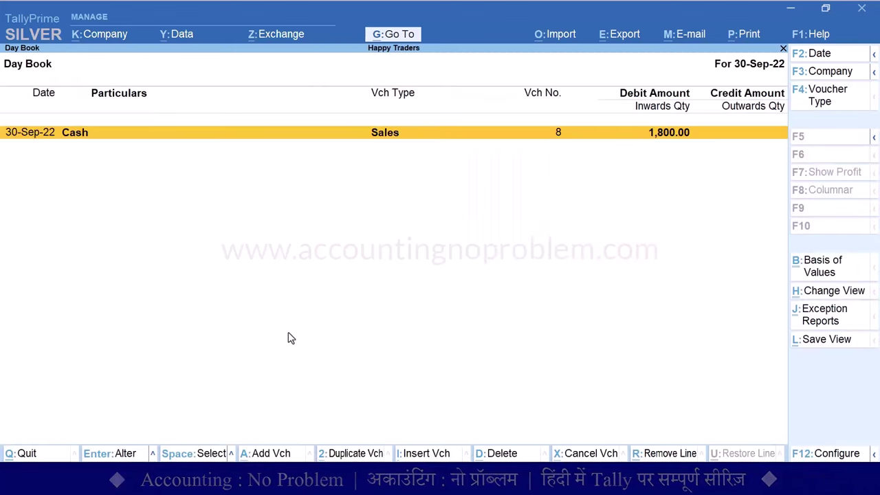
key(alt+F2)
text(1.4)
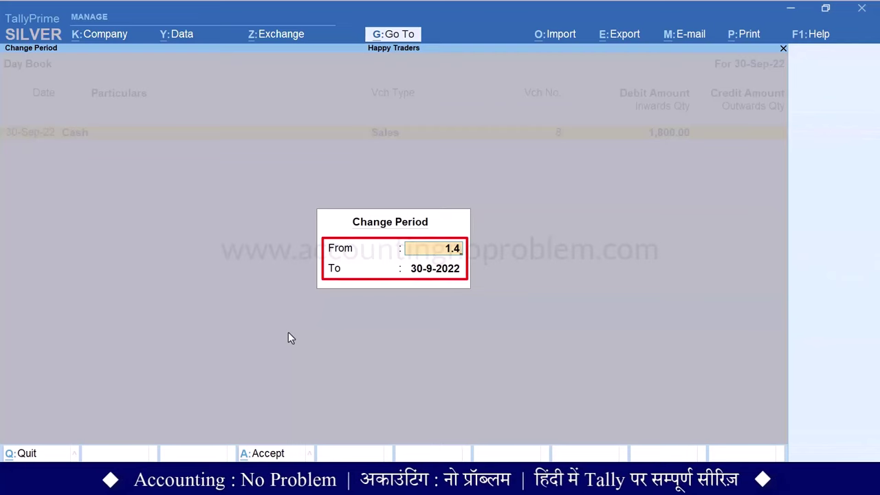
key(Return)
text(31.3)
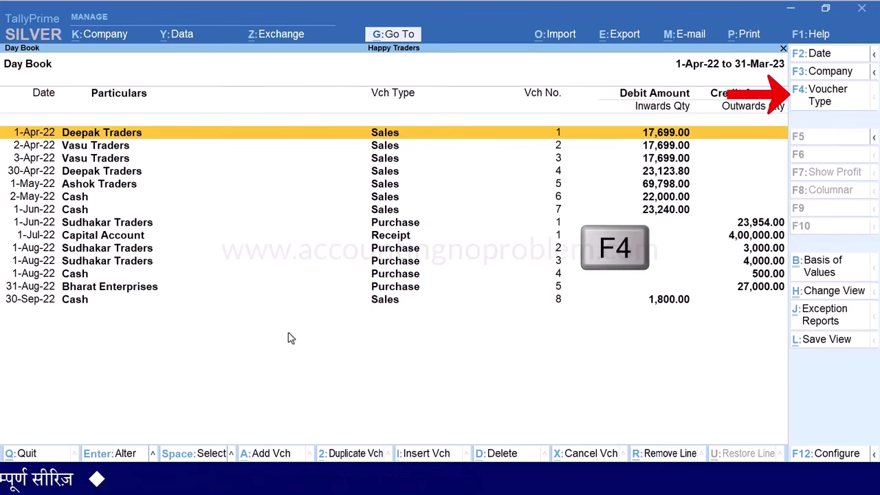
key(F4)
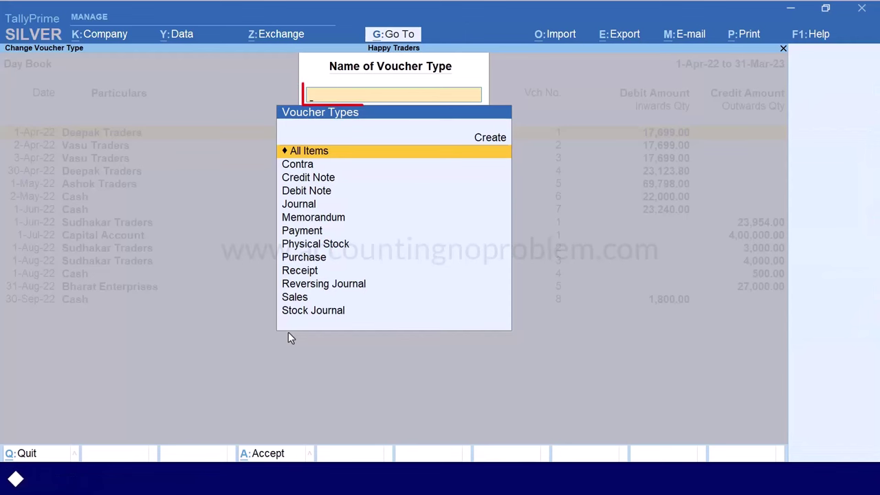
text(S)
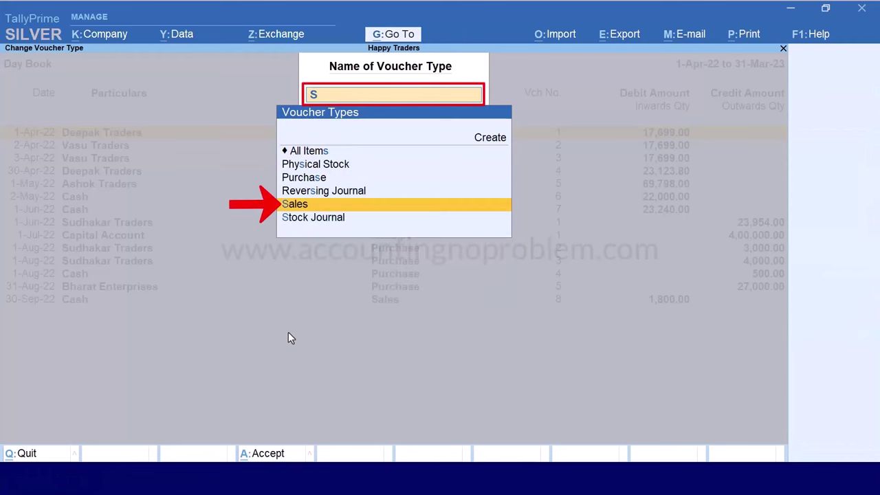
key(Return)
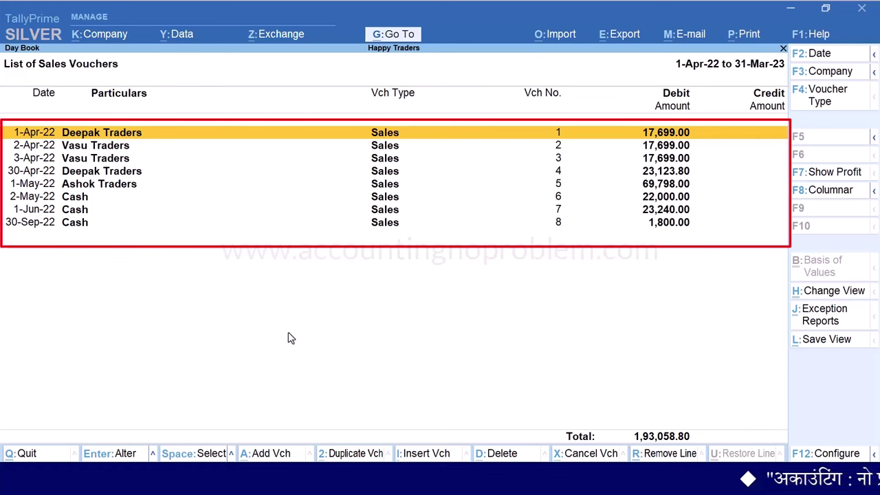
Scroll through the eight sales vouchers and return to the first row
key(Down)
key(Down)
key(Down)
key(Down)
key(Down)
key(Down)
key(Down)
key(Up)
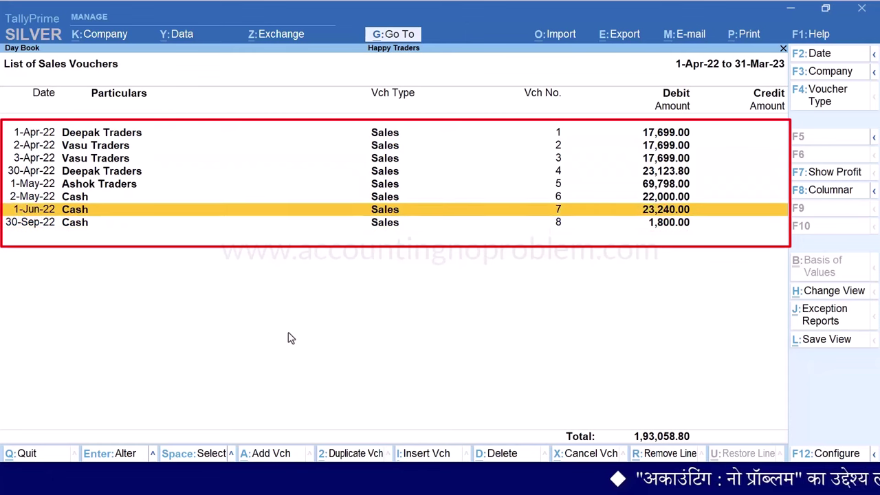
key(Up)
key(Up)
key(Up)
key(Up)
key(Up)
key(Up)
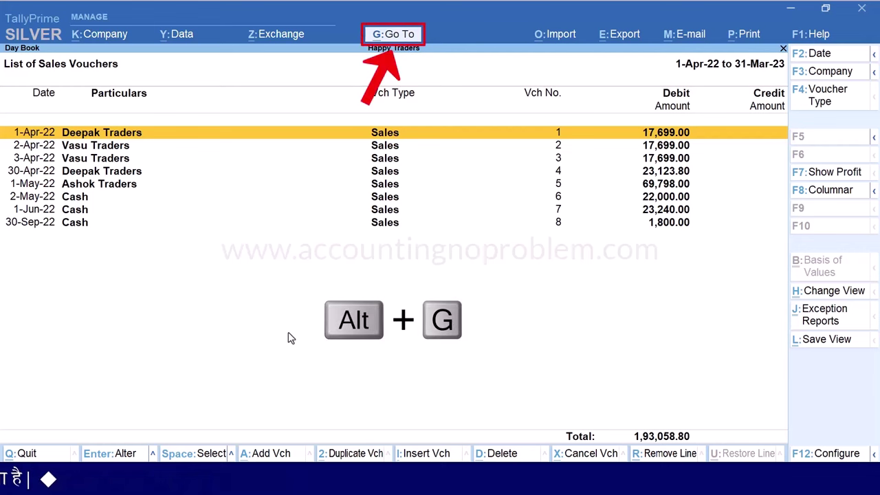
Start a new sales voucher from Go To, then quit it without saving
key(alt+g)
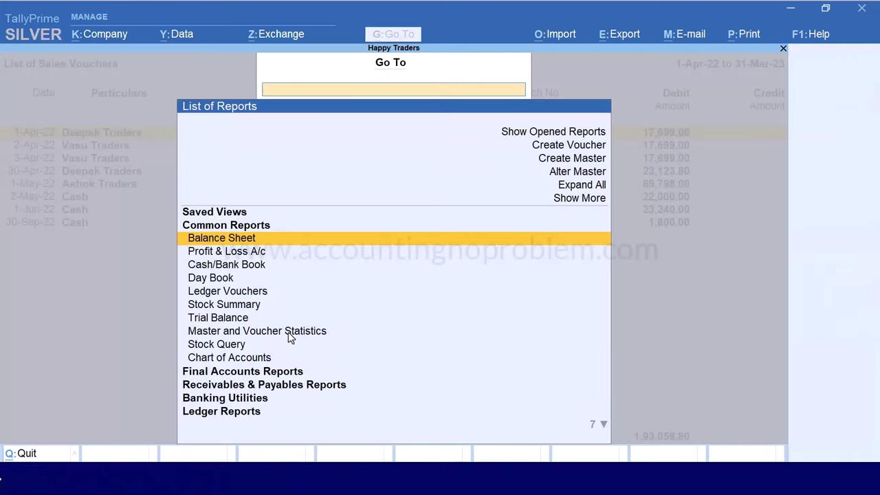
key(Up)
key(Up)
key(Up)
key(Up)
key(Up)
key(Return)
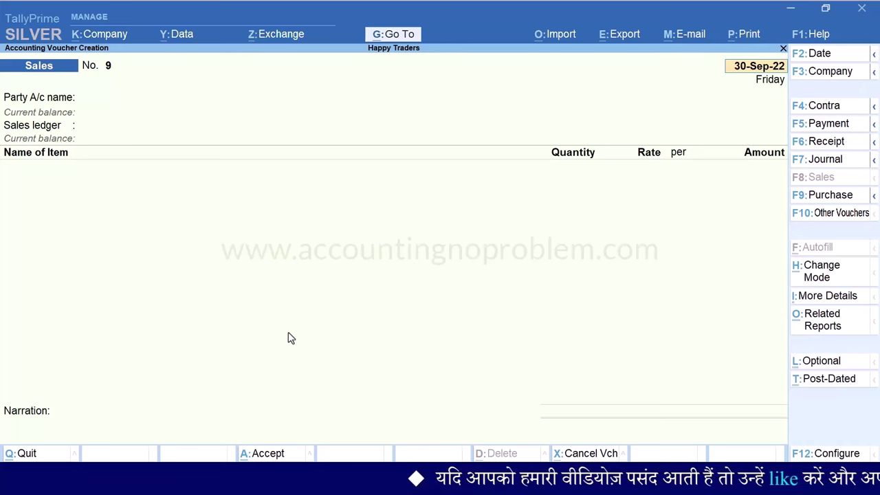
key(Escape)
key(Escape)
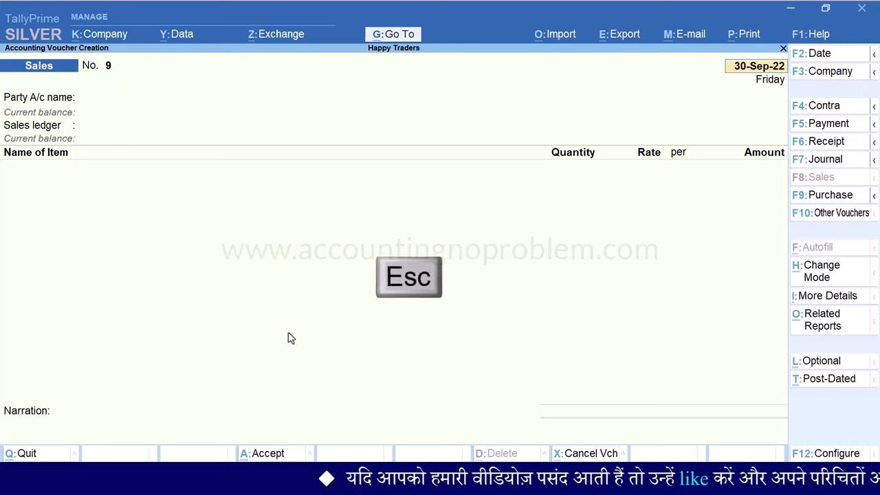
key(y)
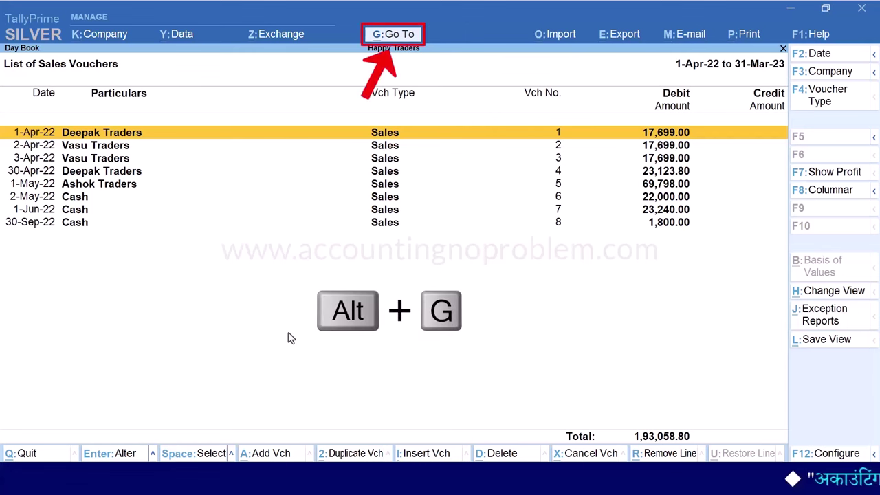
Open the Sales voucher type in Alter Master and move past its name and alias fields
key(alt+g)
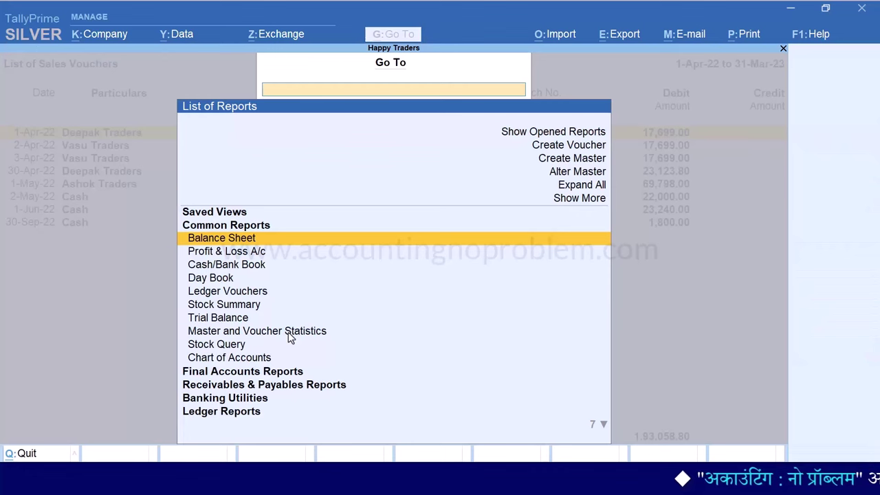
key(Up)
key(Up)
key(Up)
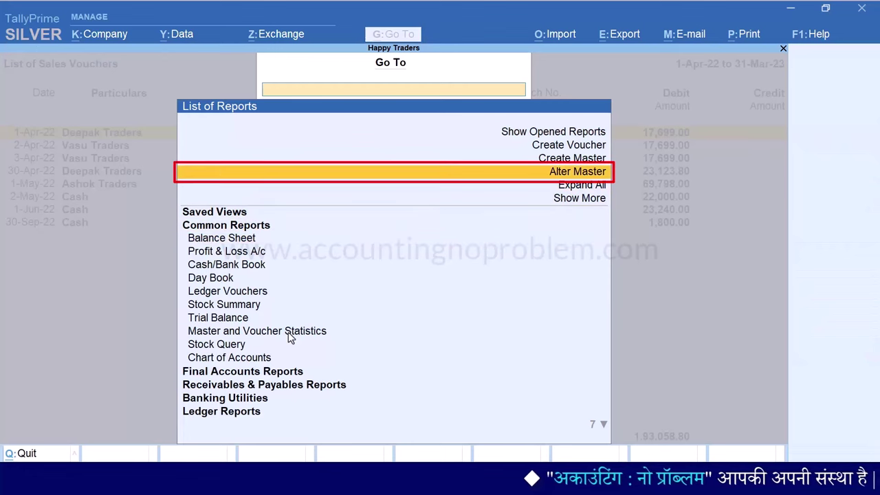
key(Return)
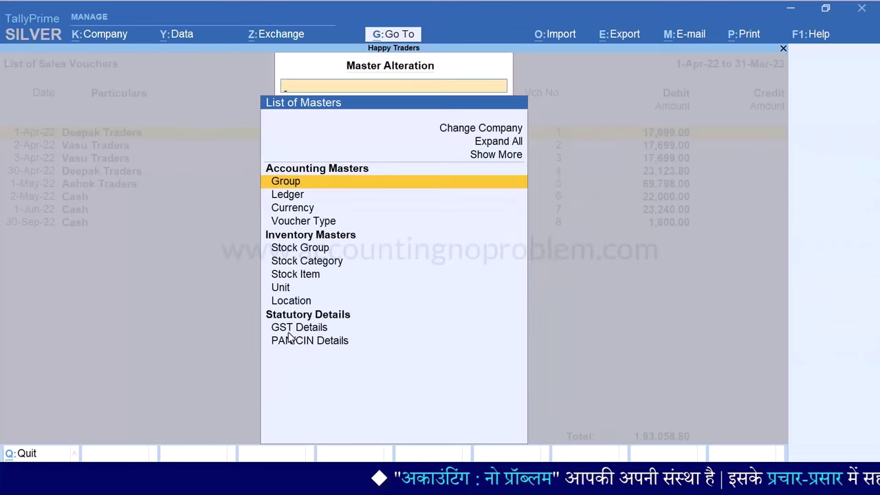
key(Down)
key(Down)
key(Down)
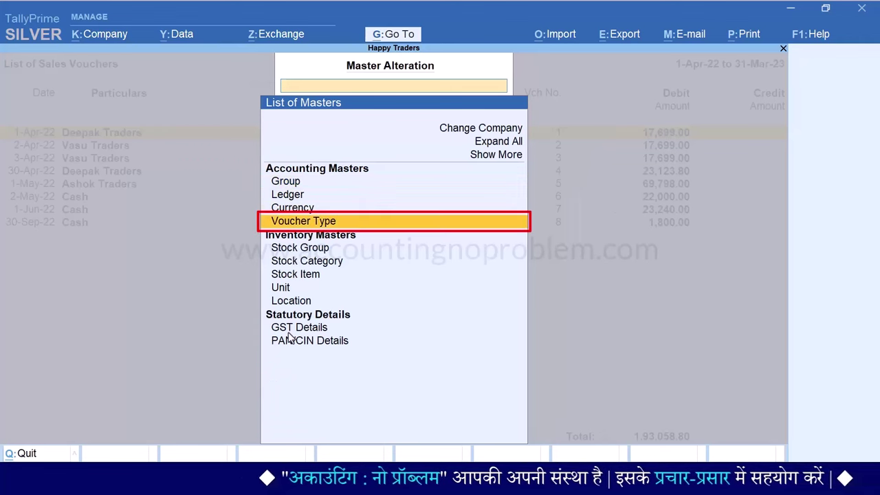
key(Return)
text(S)
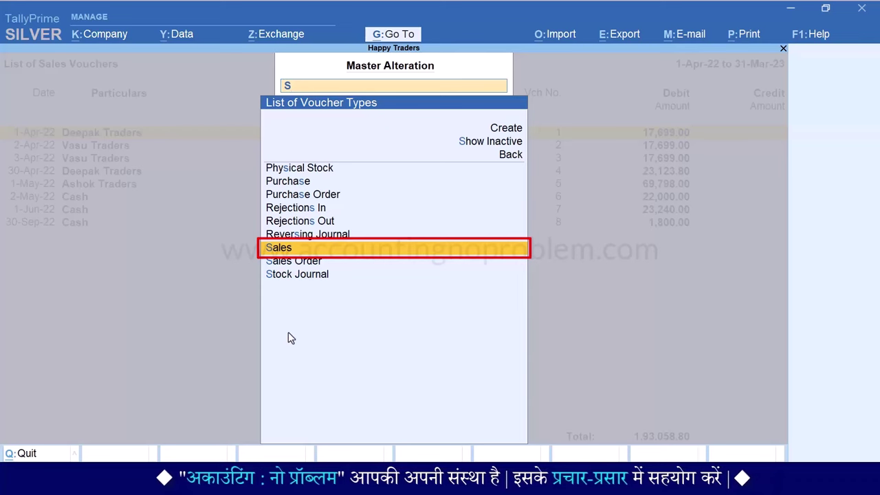
key(Return)
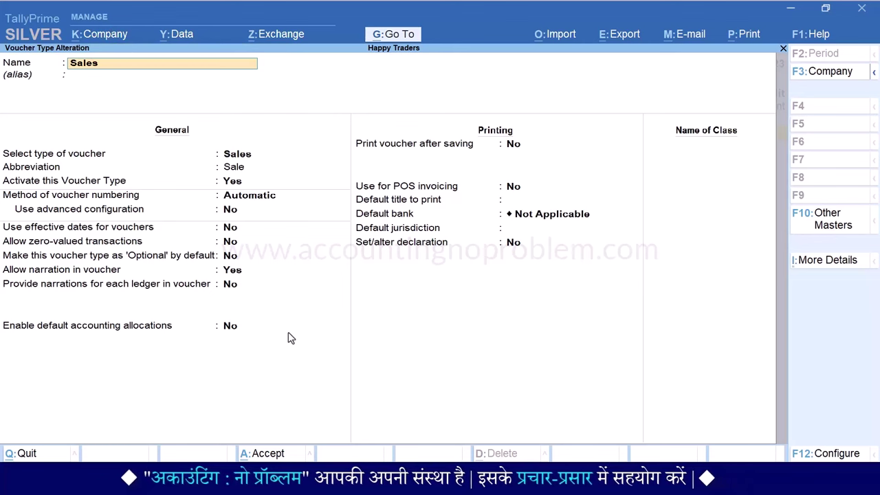
key(Return)
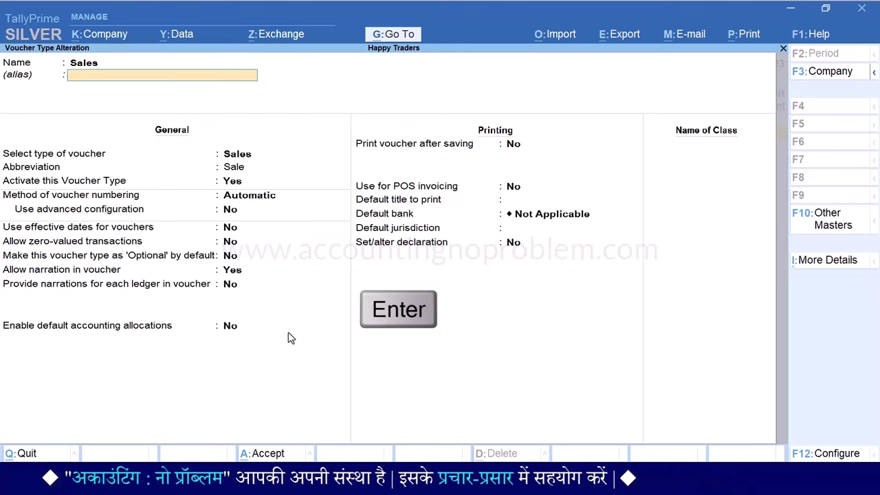
key(Return)
key(Return)
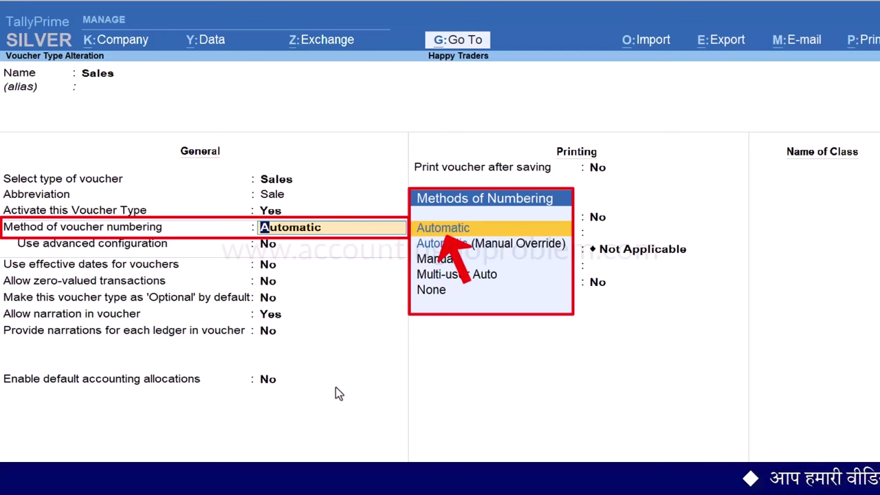
Keep Automatic numbering, set Use advanced configuration to Yes, and open the Sales numbering details
key(Return)
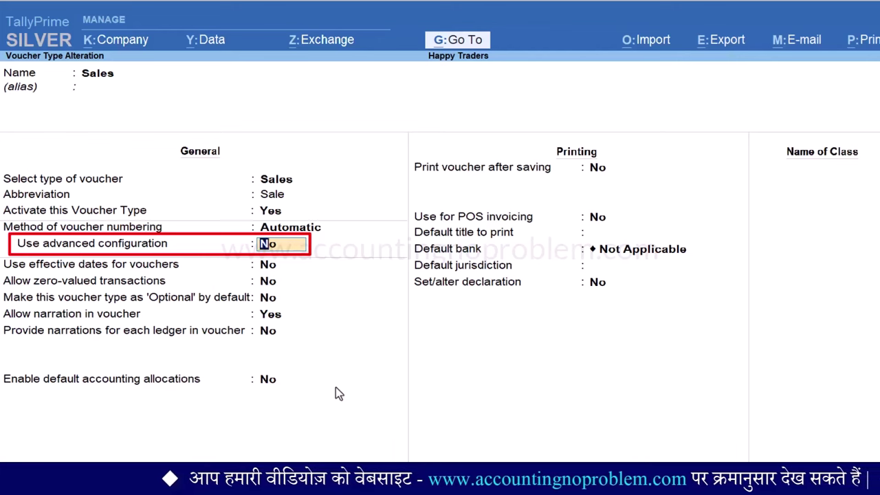
text(yes)
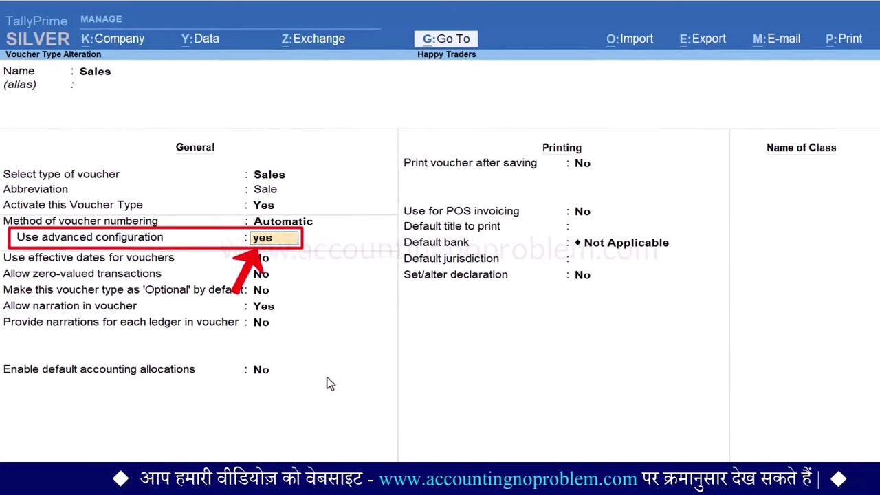
key(Return)
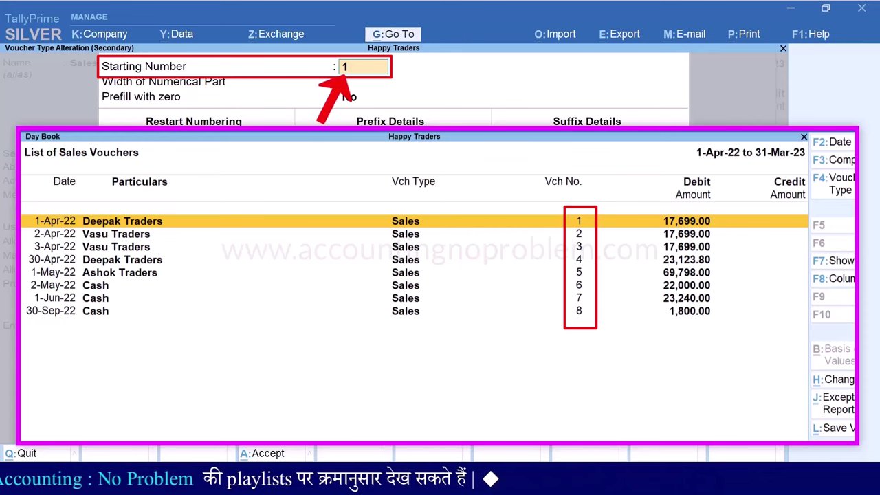
Set the Sales starting number to 9, save the voucher type, and return to the Day Book
text(9)
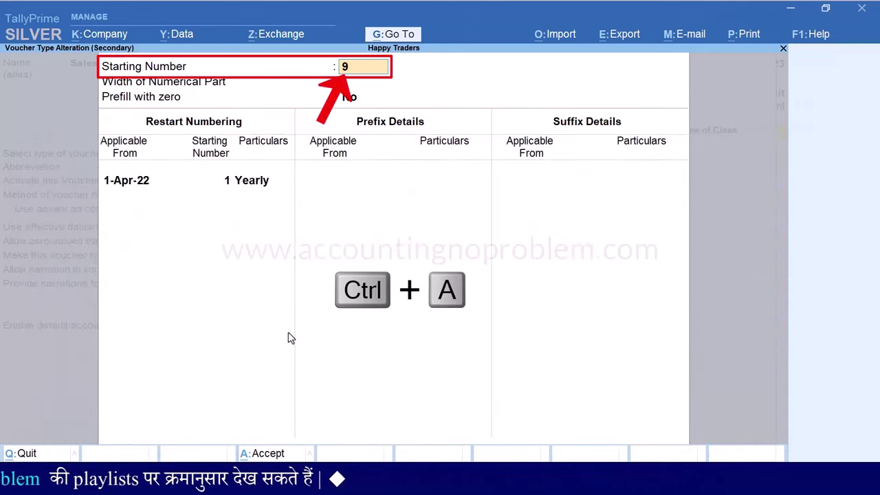
key(ctrl+a)
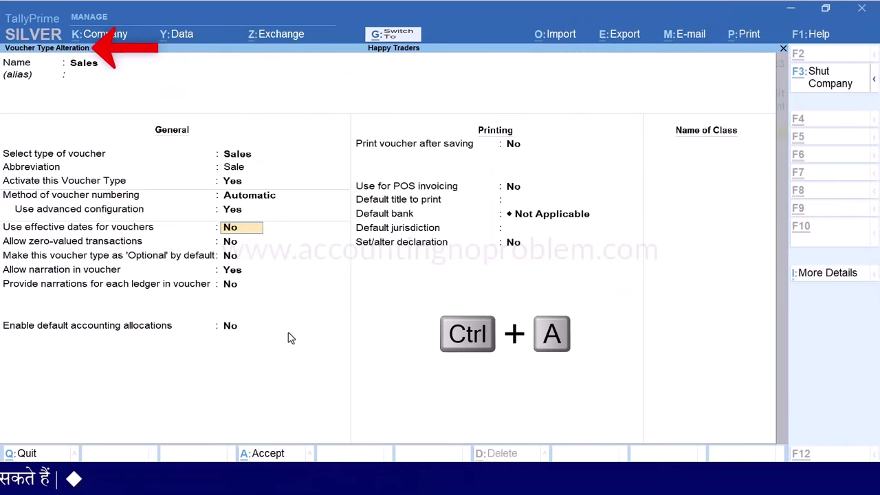
key(ctrl+a)
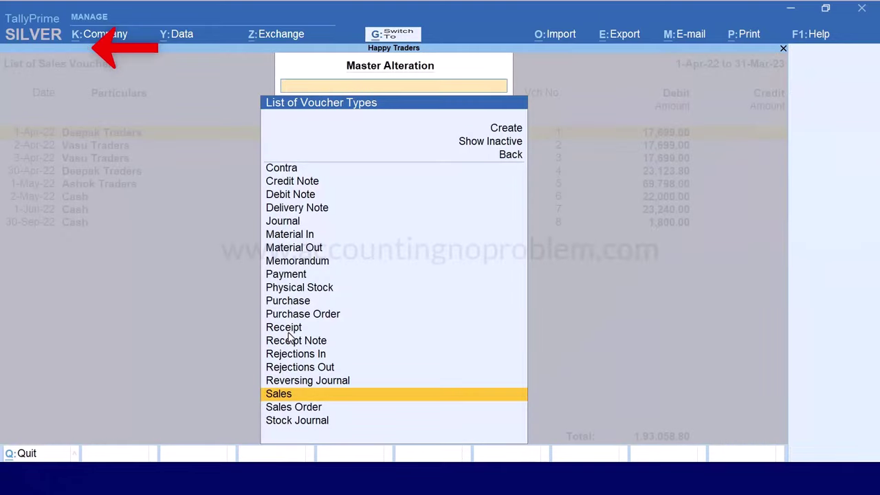
key(Escape)
key(Escape)
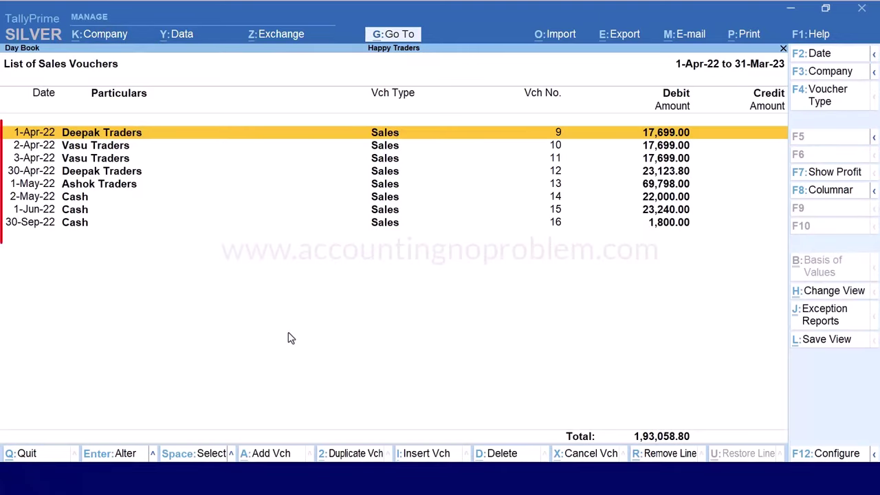
key(Down)
key(Down)
key(Down)
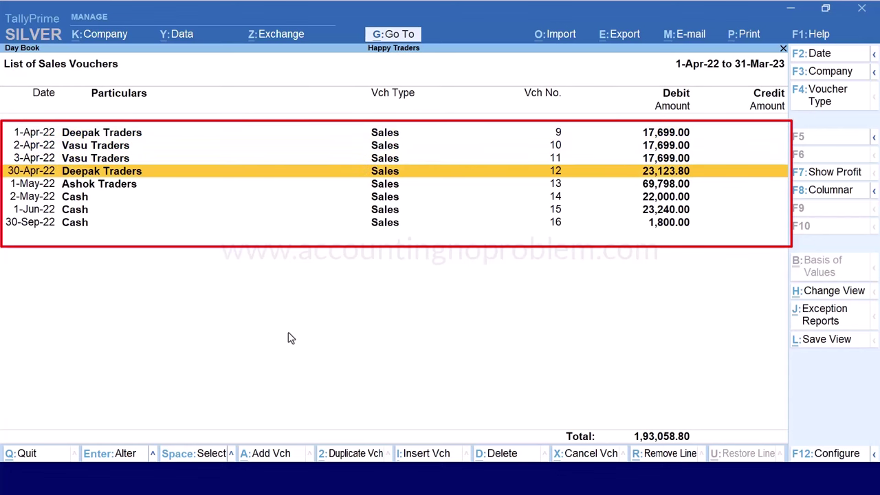
key(Down)
key(Down)
key(Down)
key(Down)
key(Up)
key(Up)
key(Up)
key(Up)
key(Up)
key(Up)
key(Up)
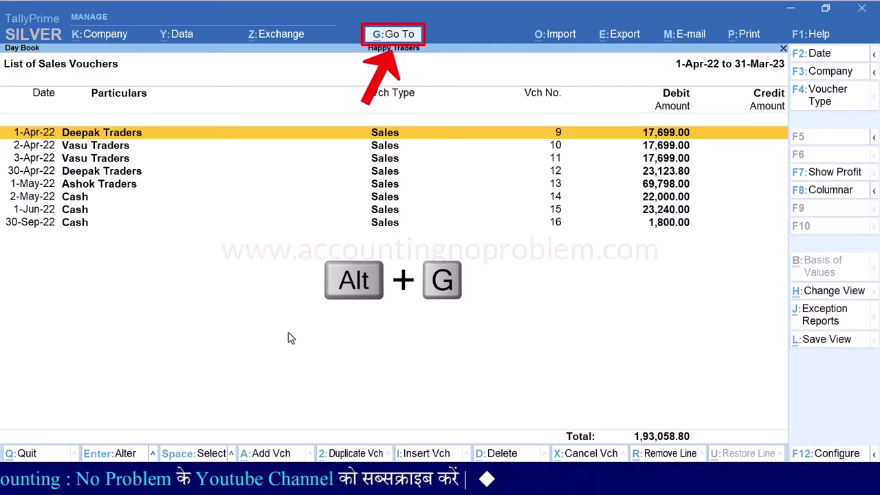
Open the Sales voucher type for alteration through Go To > Alter Master > Voucher Type
key(alt+g)
key(alt+a)
key(Down)
key(Down)
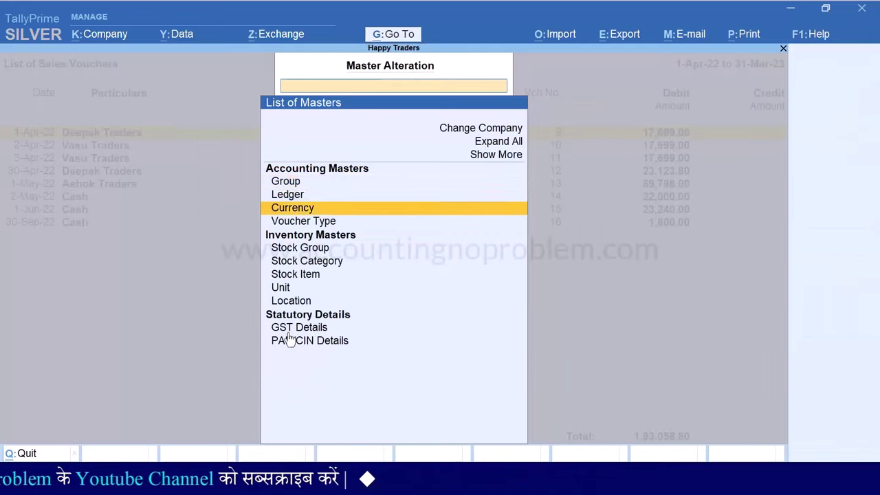
key(Down)
key(Return)
text(S)
key(Return)
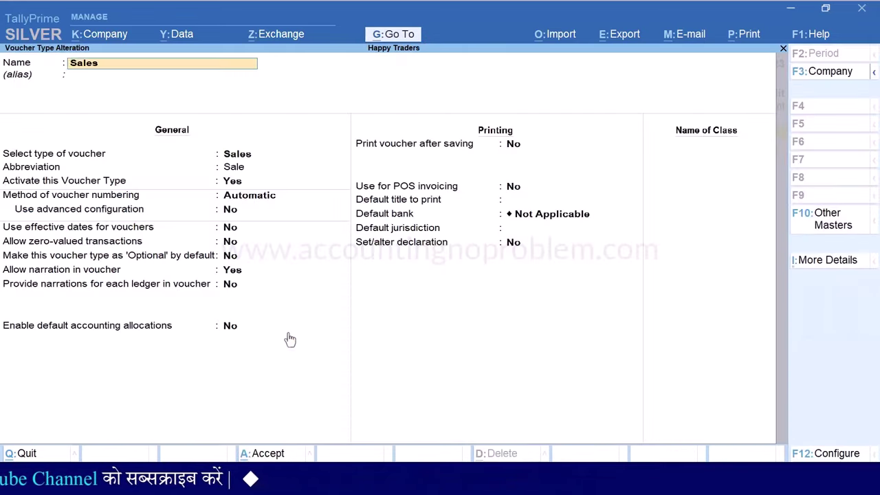
Keep starting number 1, numerical width 0 and yearly restart, then reach the prefix details
key(Return)
key(Return)
key(Return)
key(Return)
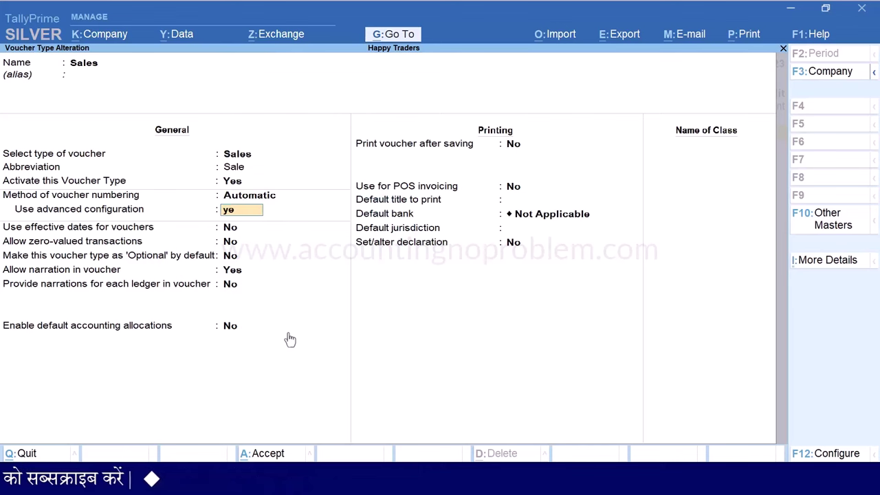
key(Return)
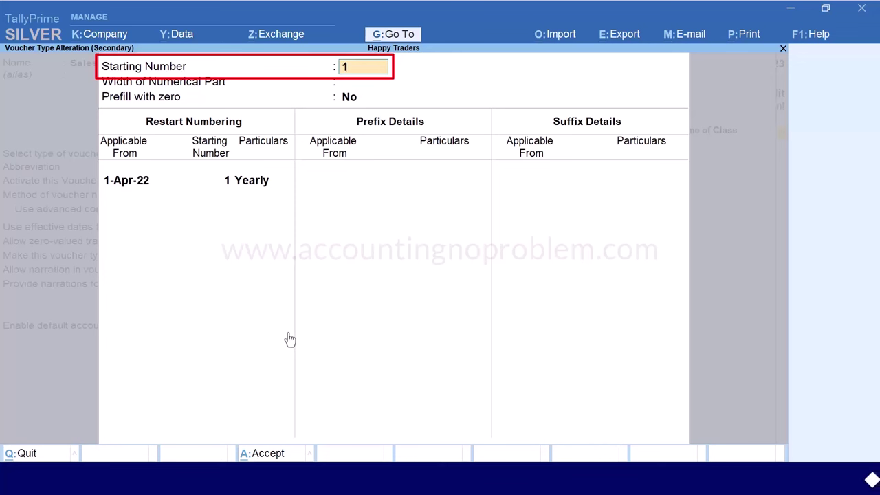
key(Return)
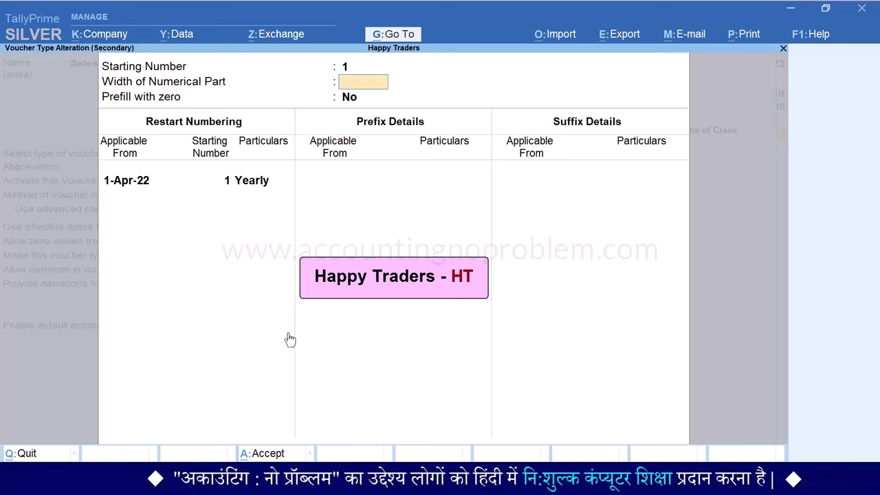
key(Return)
key(Return)
key(Return)
key(Return)
key(Return)
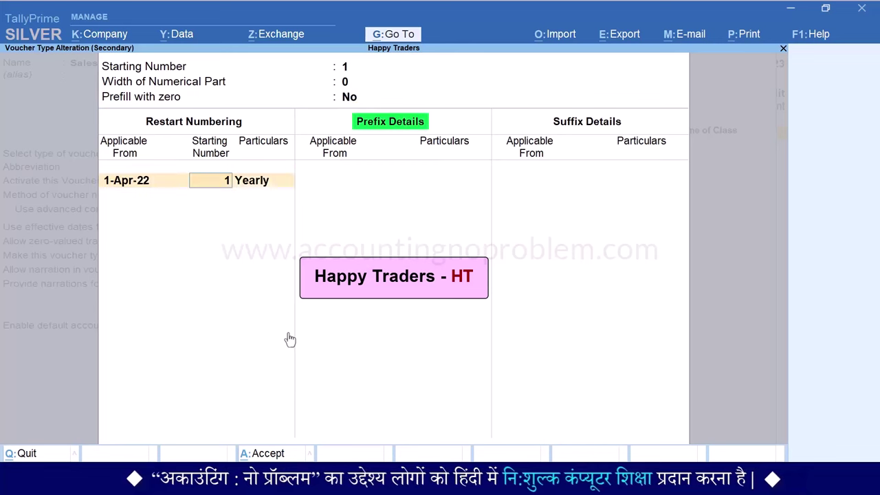
key(Return)
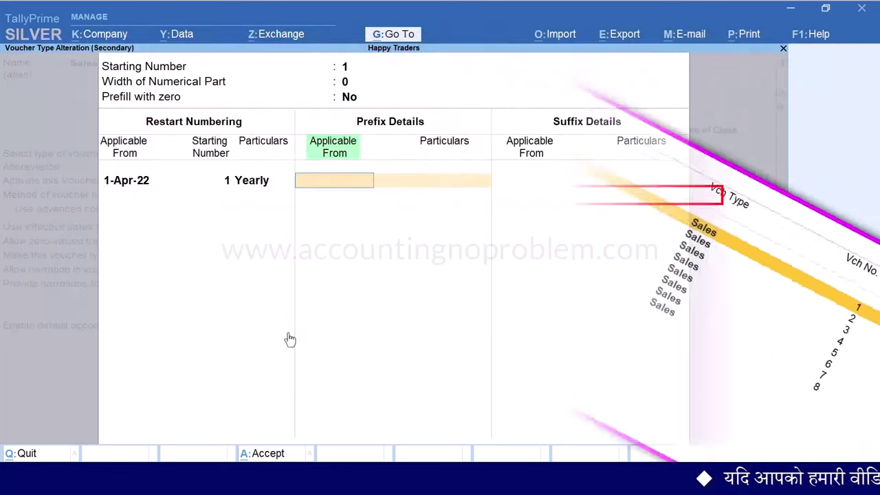
Enter the prefix HT/ with Applicable From 1-Oct-22 (typed as 1.10)
text(1.10)
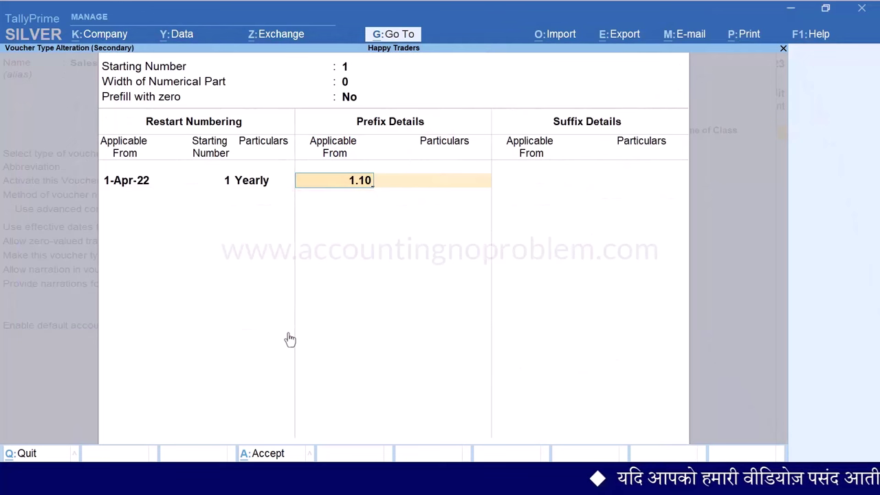
key(Return)
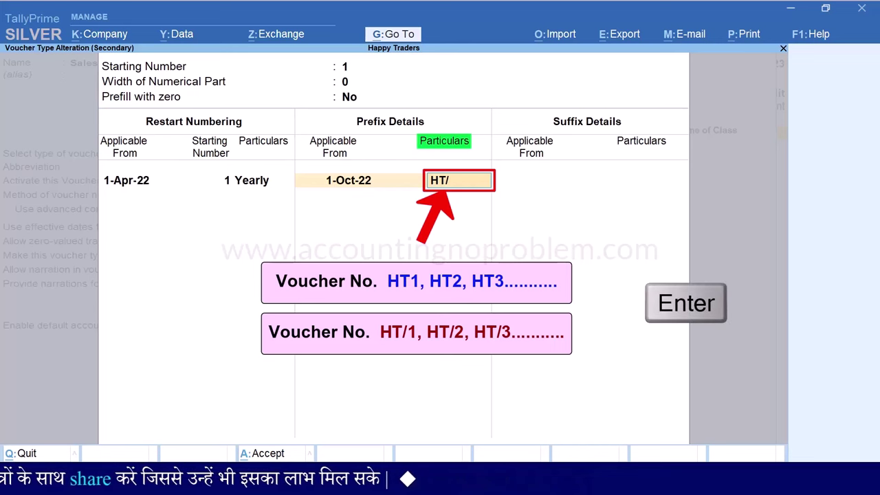
key(Return)
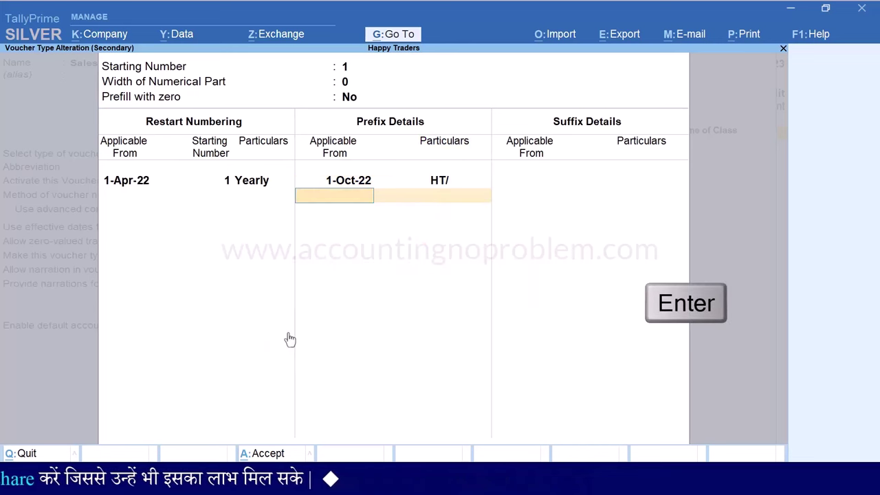
Add the suffix /22-23 applicable from 1-Oct-22 and accept the advanced numbering settings
key(Return)
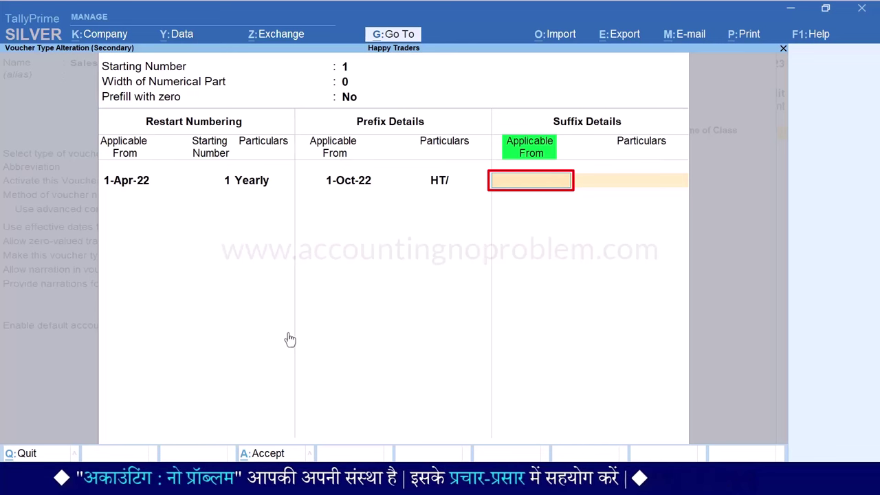
text(1.10)
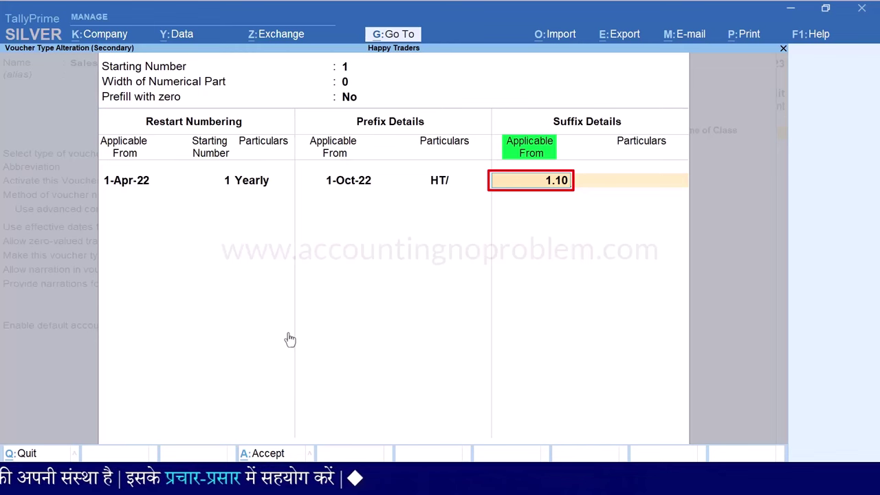
key(Return)
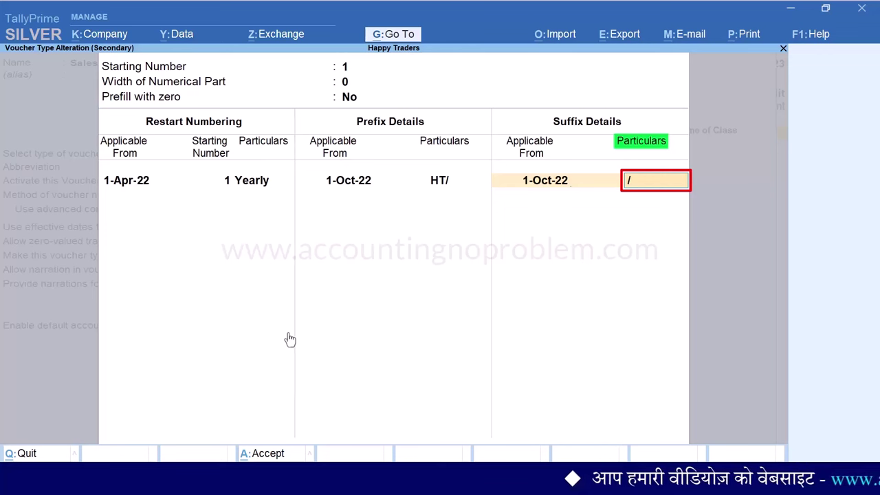
text(22-23)
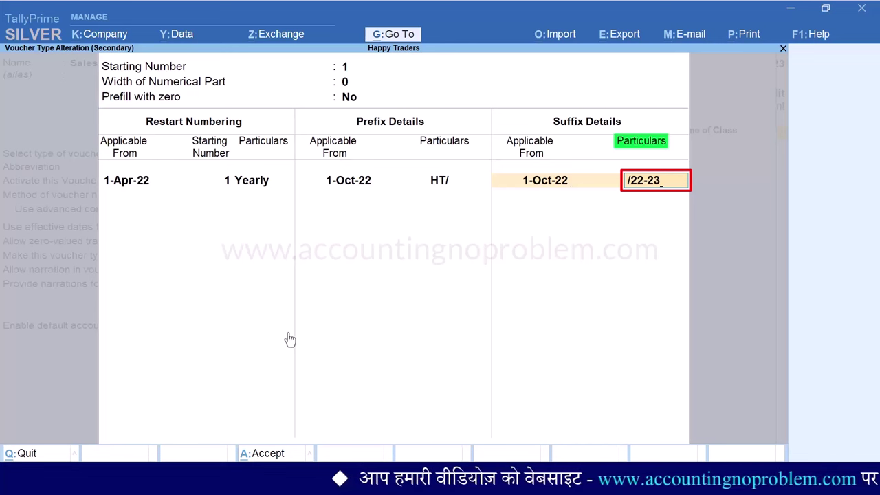
key(Return)
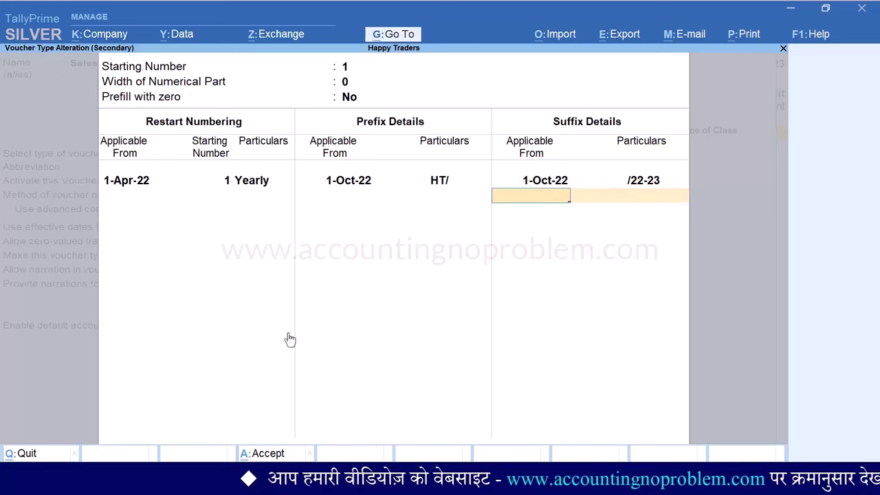
key(ctrl+a)
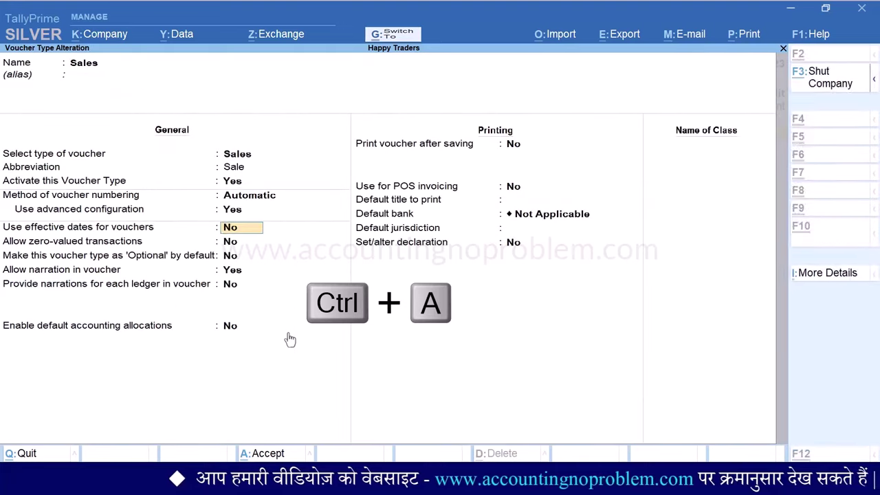
Save the Sales voucher type changes and start a new sales voucher from the Day Book
key(ctrl+a)
key(Escape)
key(Escape)
key(Escape)
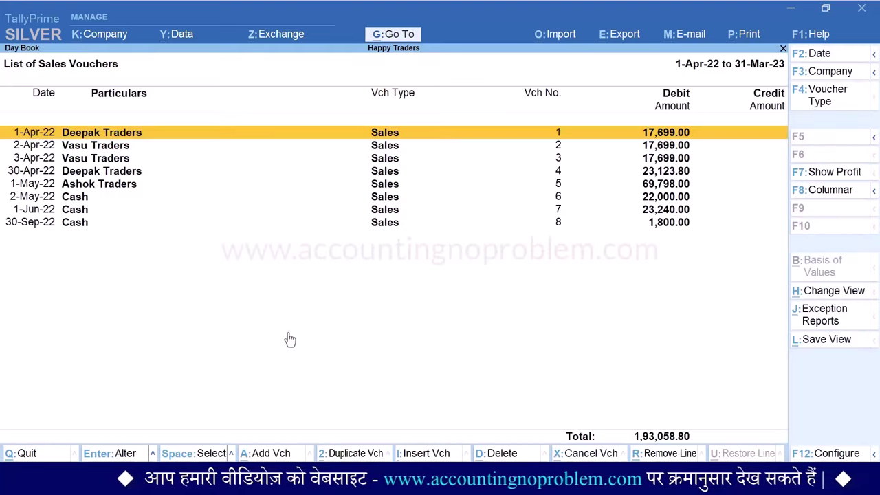
key(alt+g)
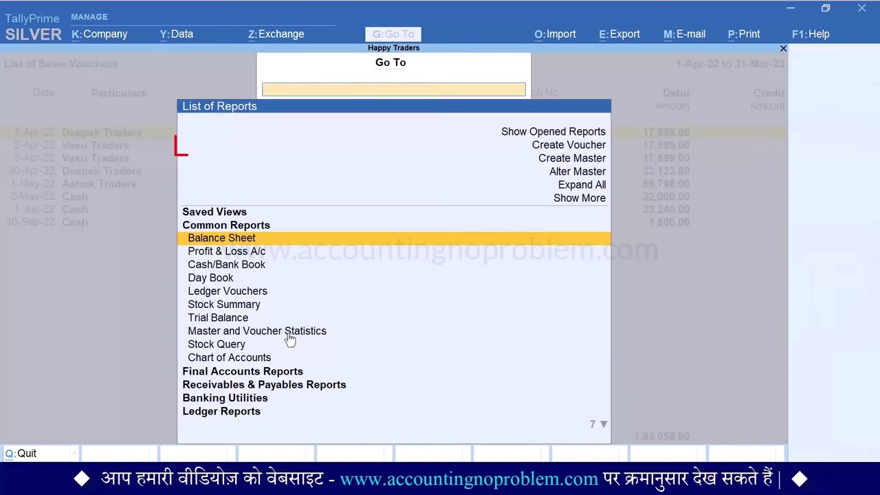
key(Up)
key(Up)
key(Up)
key(Up)
key(Up)
key(Return)
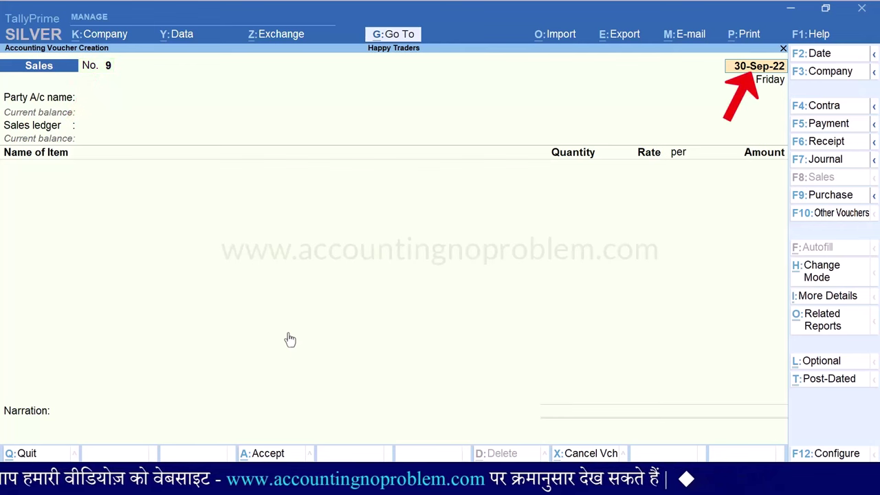
Date the new sales voucher 1-Oct-22 so it is numbered HT/9/22-23
key(F2)
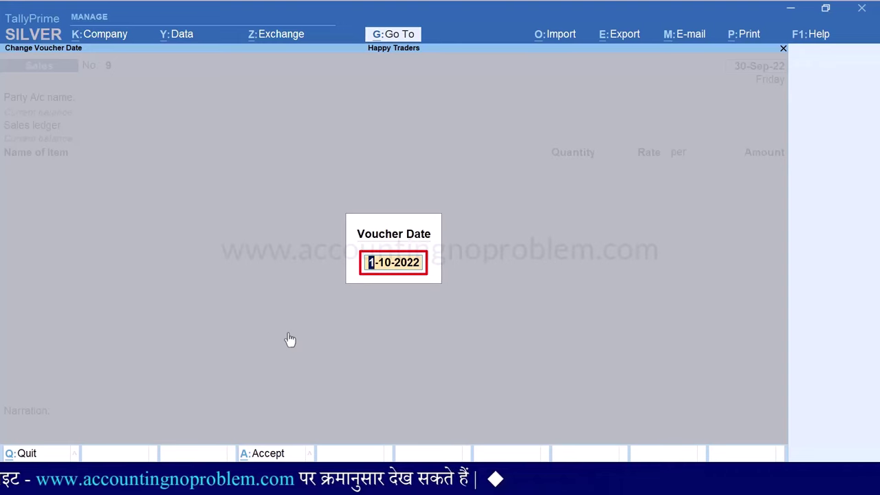
text(1.10)
key(Return)
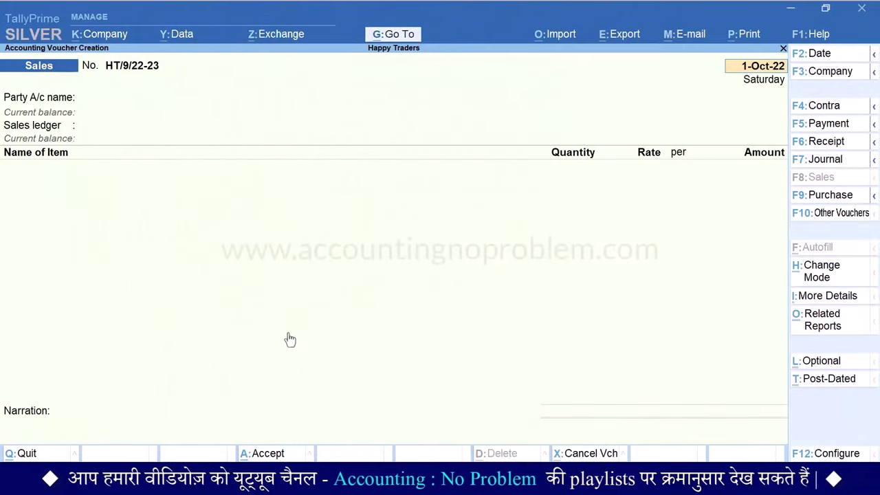
Record sale HT/9/22-23 to Ashok Traders: 1 Printer at 14,000.00 plus CGST and SGST, totalling 16,520.00
key(Return)
key(Return)
key(Down)
key(Down)
key(Down)
key(Return)
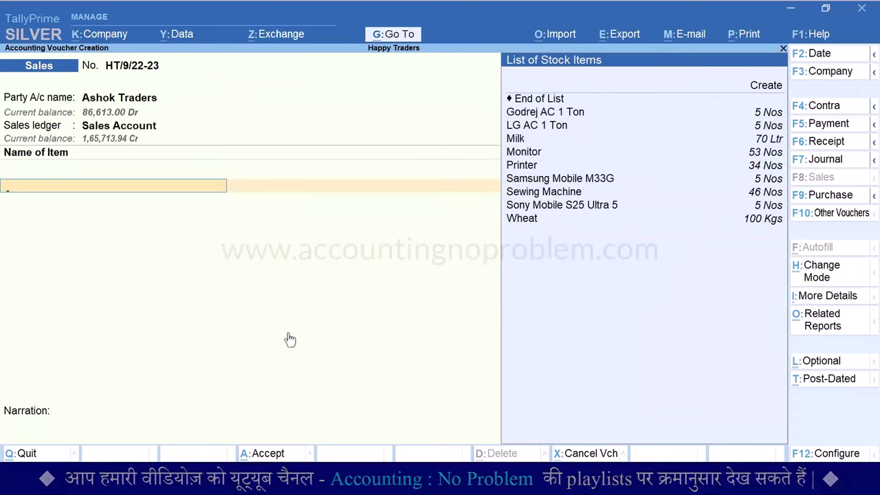
key(Down)
key(Down)
key(Down)
key(Down)
key(Return)
text(1)
key(Return)
key(Return)
key(Return)
key(Return)
key(Return)
key(Down)
key(Return)
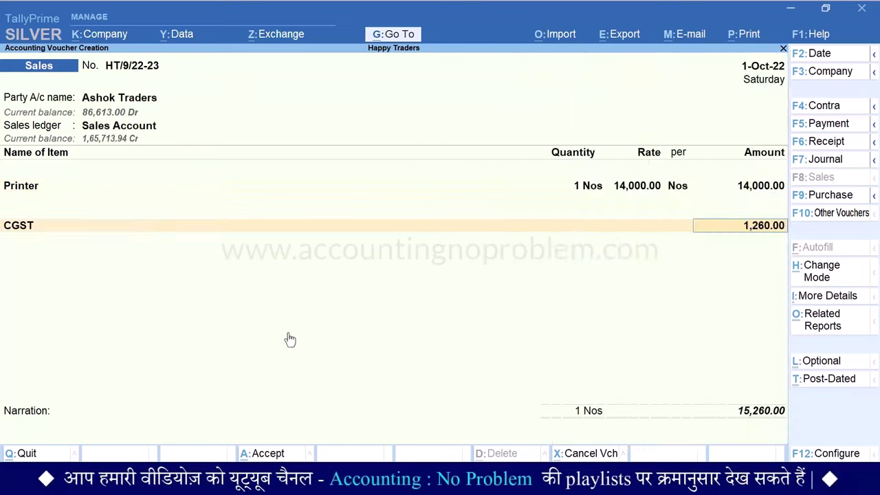
key(Return)
key(Down)
key(Return)
key(Return)
key(Return)
key(Return)
key(Return)
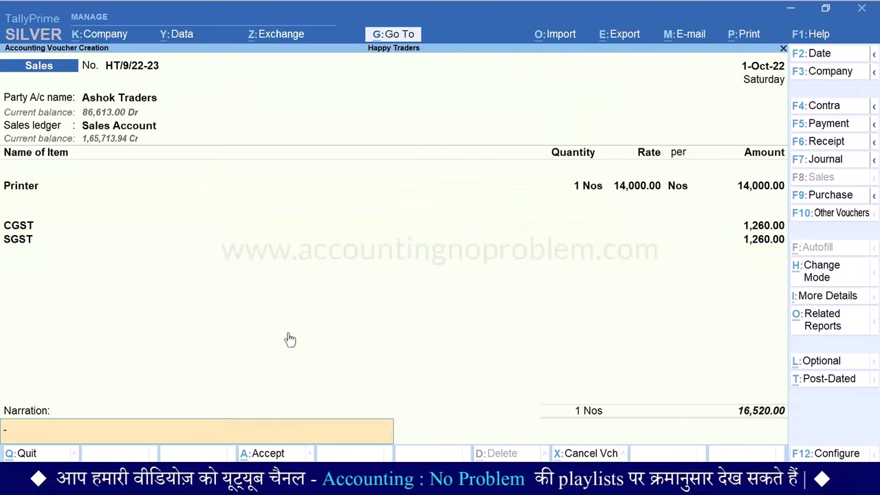
key(Return)
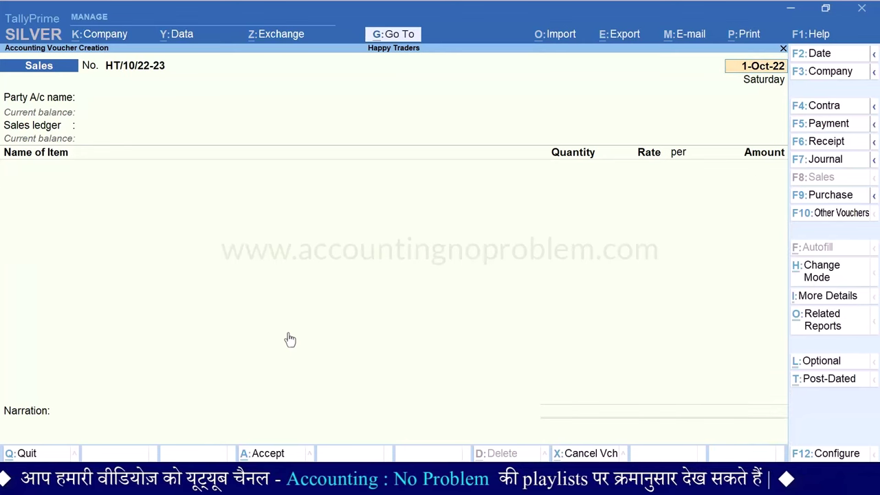
key(F2)
text(5)
Record sale HT/10/22-23 dated 5-Oct-22 to Deepak Traders: 2 Monitors with CGST and SGST, totalling 33,040.00
key(Return)
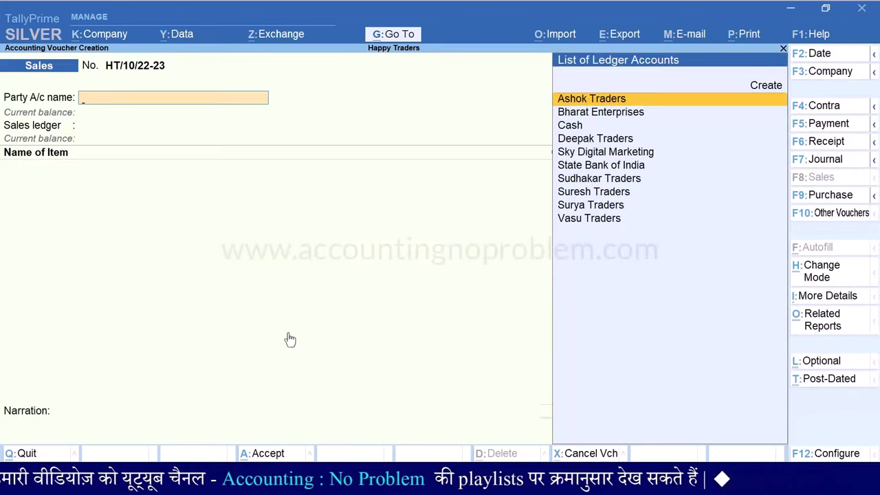
key(Down)
key(Down)
key(Down)
key(Return)
key(Down)
key(Down)
key(Down)
key(Return)
text(mo)
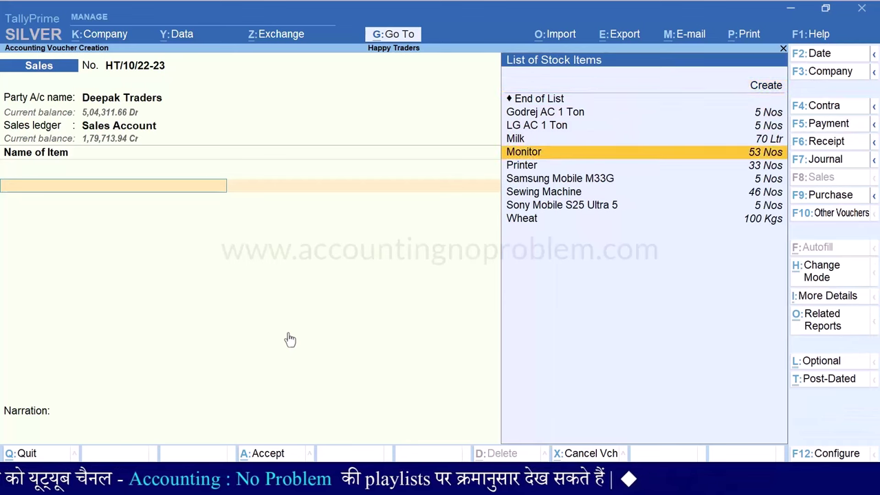
key(Return)
text(2)
key(Return)
key(Return)
key(Return)
key(Return)
key(Return)
text(cg)
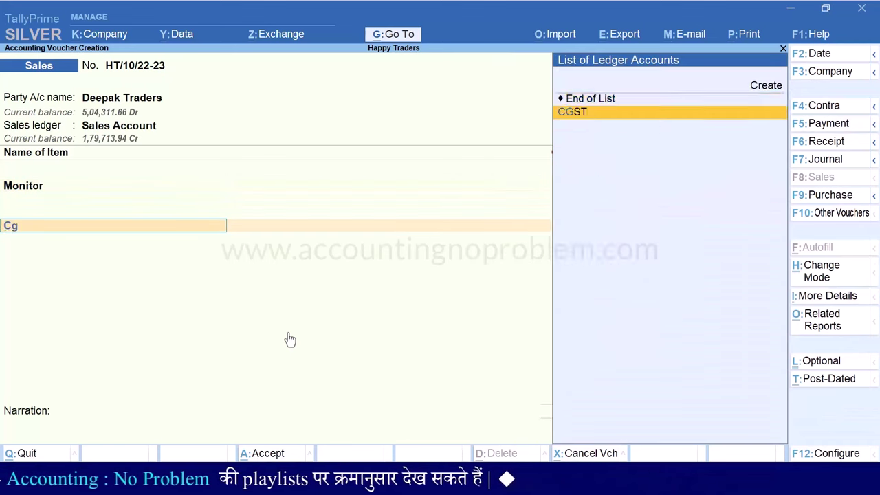
key(Return)
text(sg)
key(Return)
key(Return)
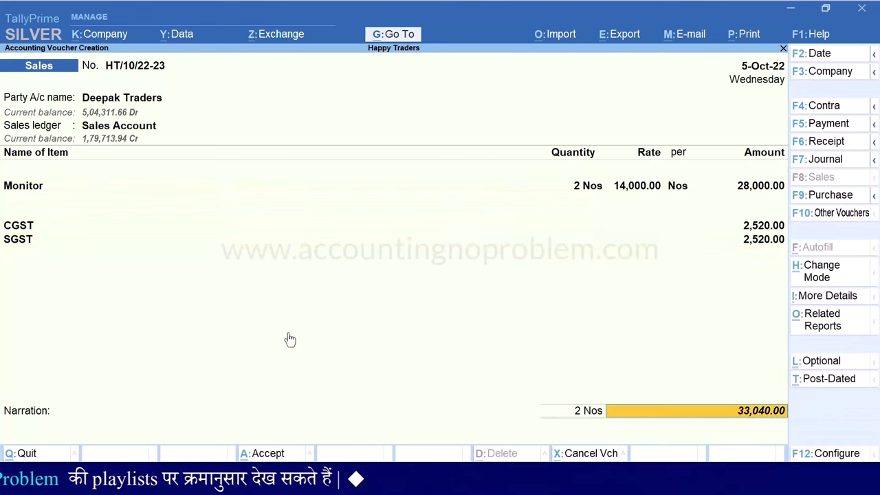
key(Return)
key(Return)
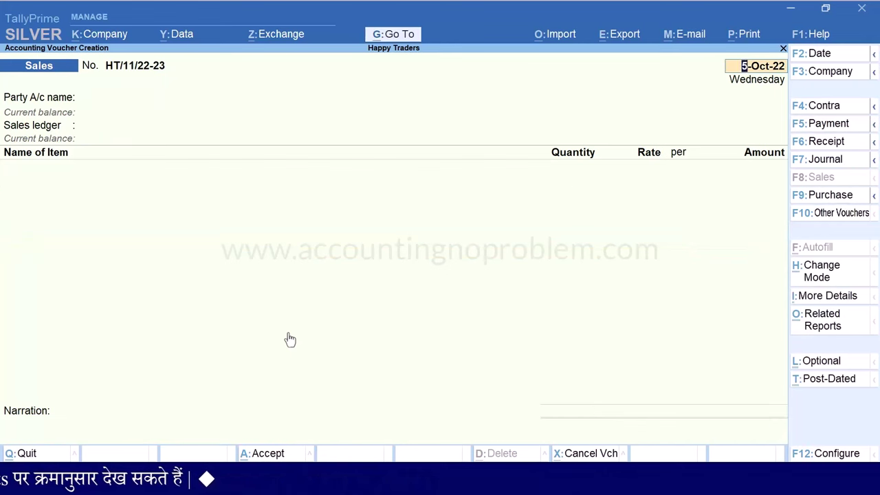
key(Escape)
key(Escape)
key(Escape)
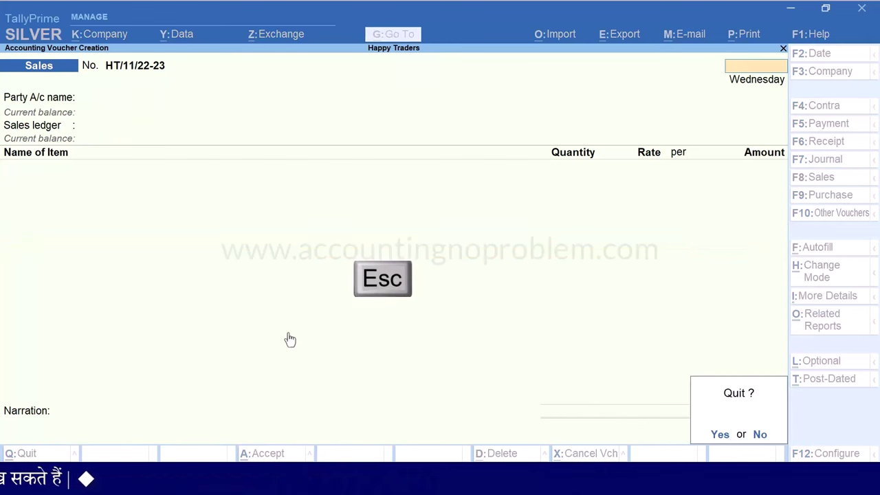
key(y)
key(Down)
key(Down)
key(Down)
key(Down)
key(Down)
key(Down)
key(Down)
key(Down)
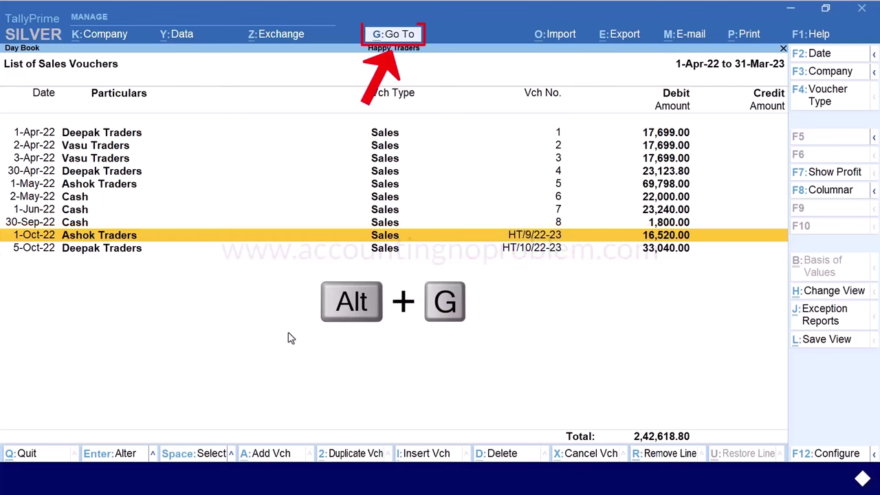
Open the Sales voucher type for alteration through Go To > Alter Master > Voucher Type
key(alt+g)
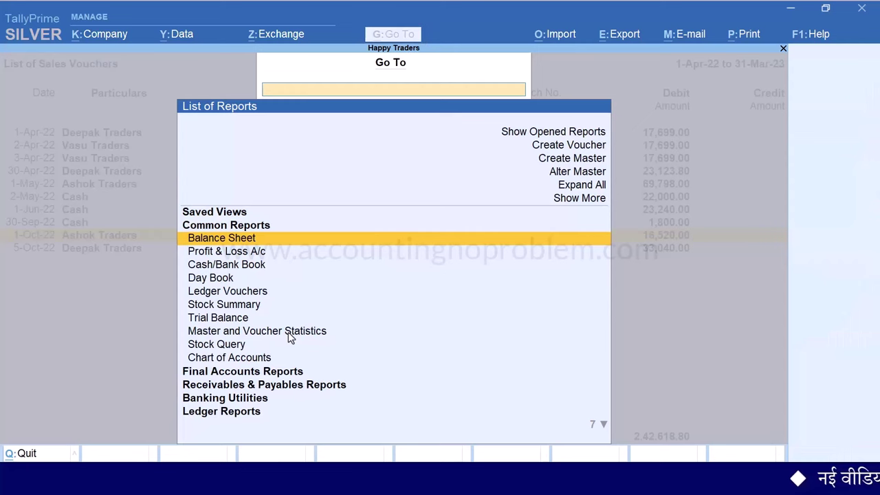
key(Up)
key(Up)
key(Up)
key(Return)
key(Down)
key(Down)
key(Down)
key(Return)
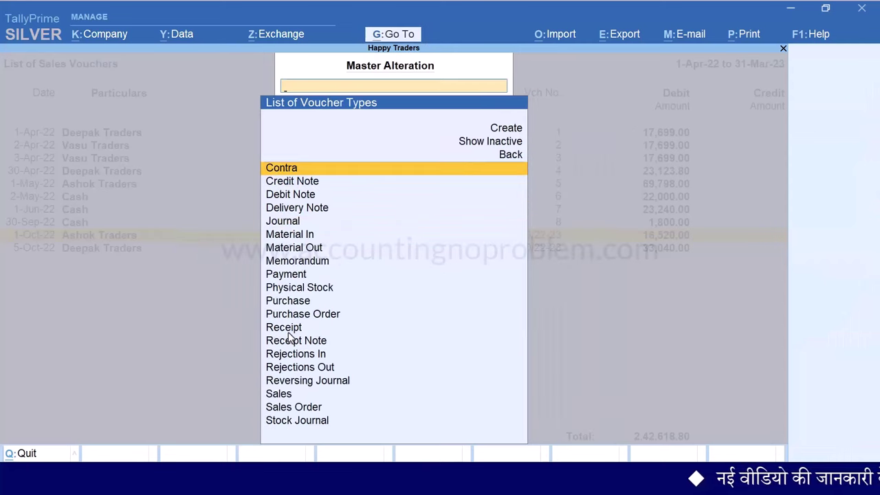
text(S)
key(Return)
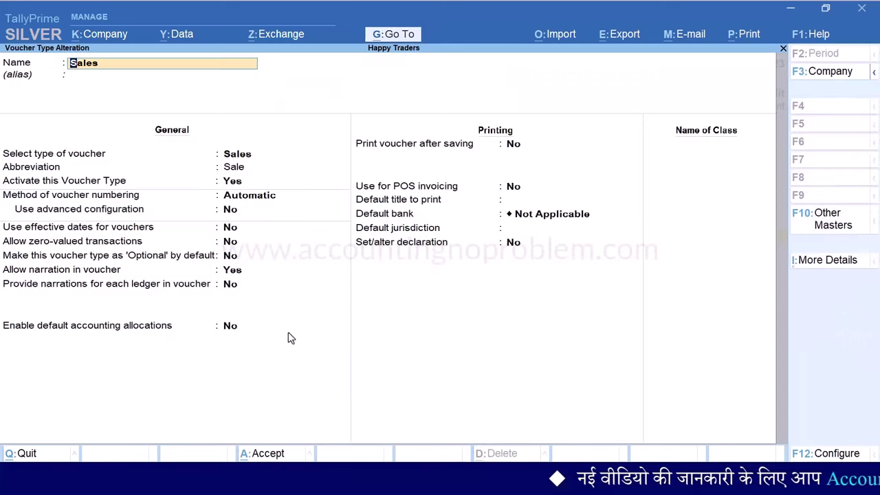
key(Return)
key(Return)
key(Return)
key(Return)
Keep Automatic numbering, set advanced configuration to Yes, and move to Width of Numerical Part
key(Return)
text(yes)
key(Return)
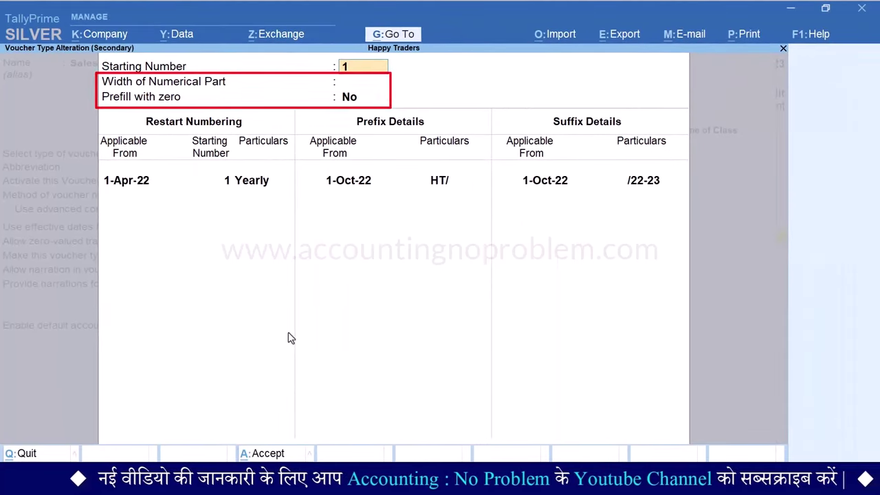
key(Return)
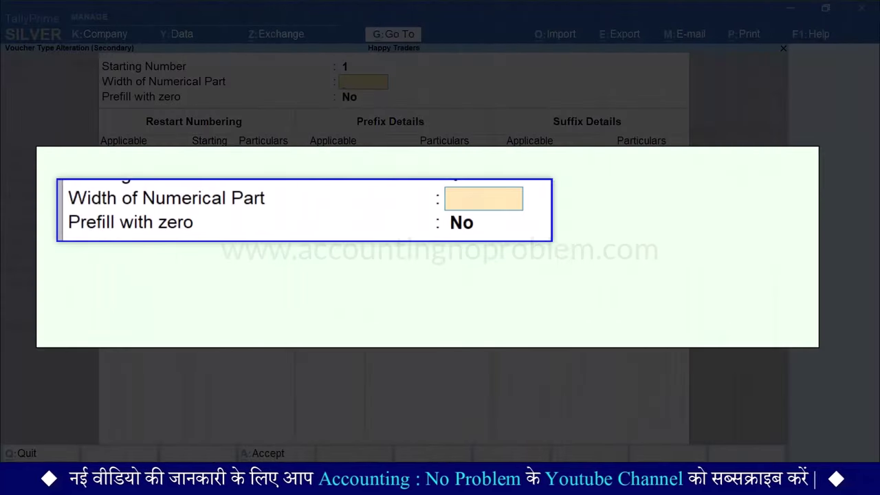
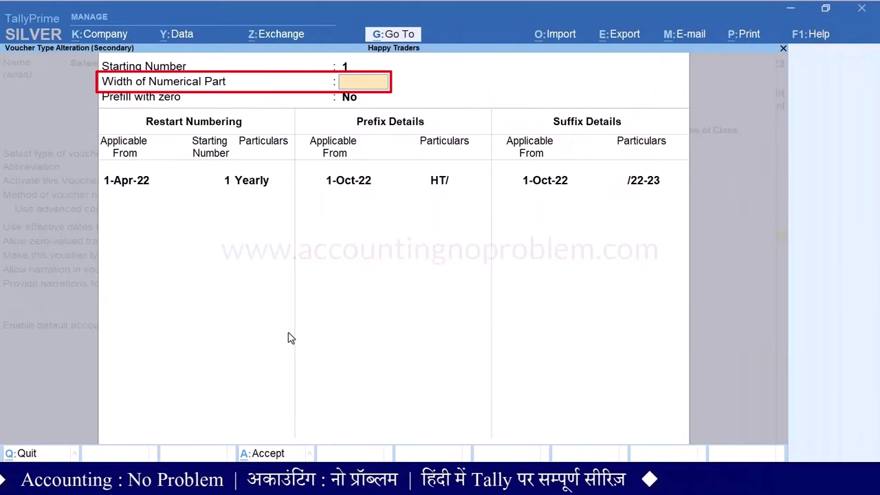
Set the Sales numbering width to 4 with zero prefill, save, and return to the voucher list
text(4)
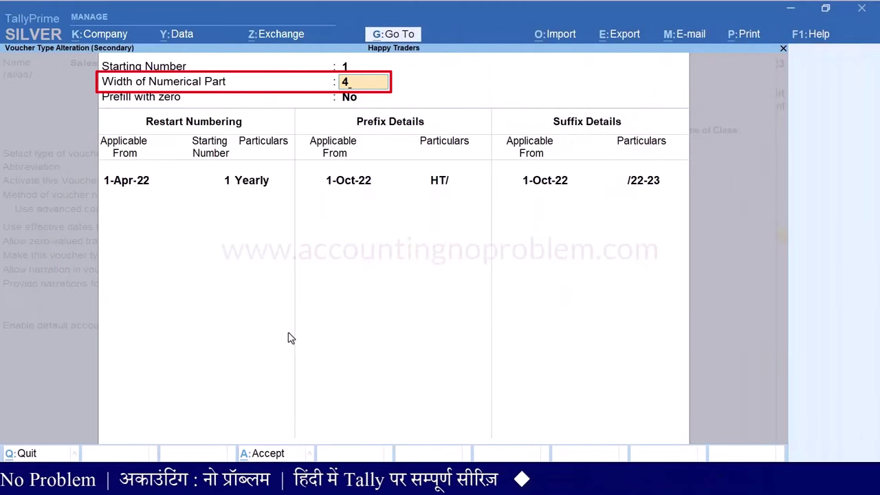
key(Return)
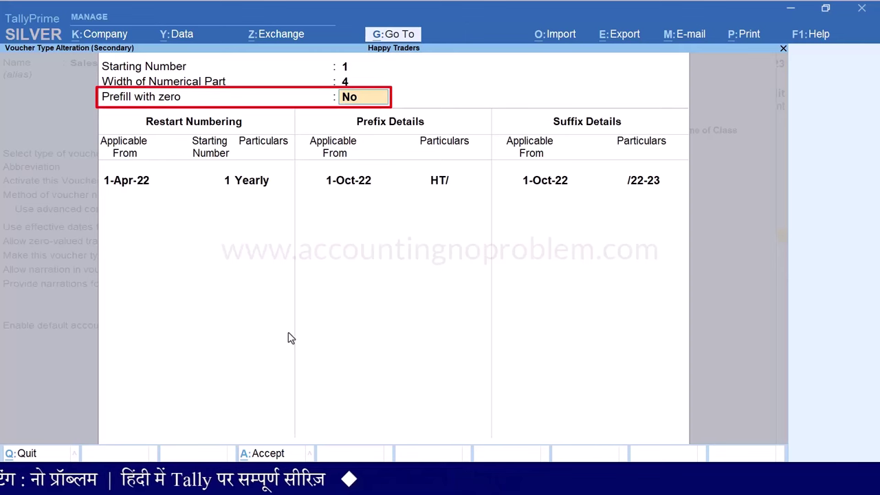
text(yes)
key(ctrl+a)
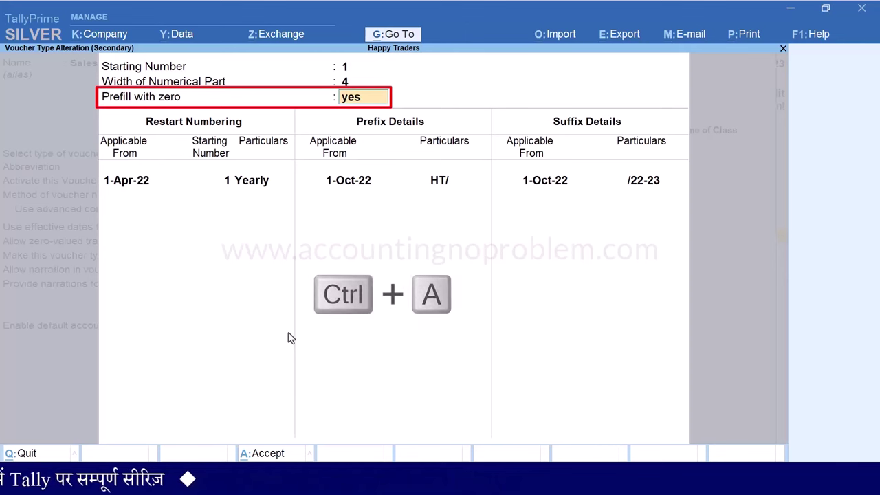
key(ctrl+a)
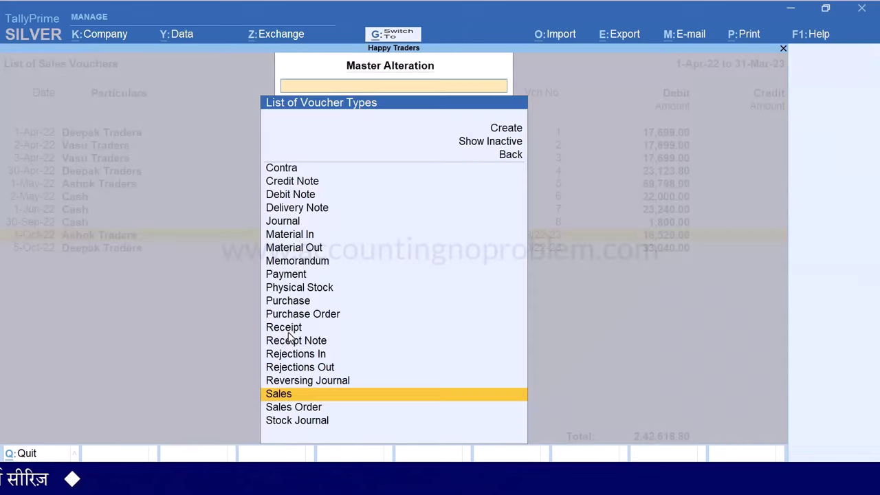
key(Escape)
key(Escape)
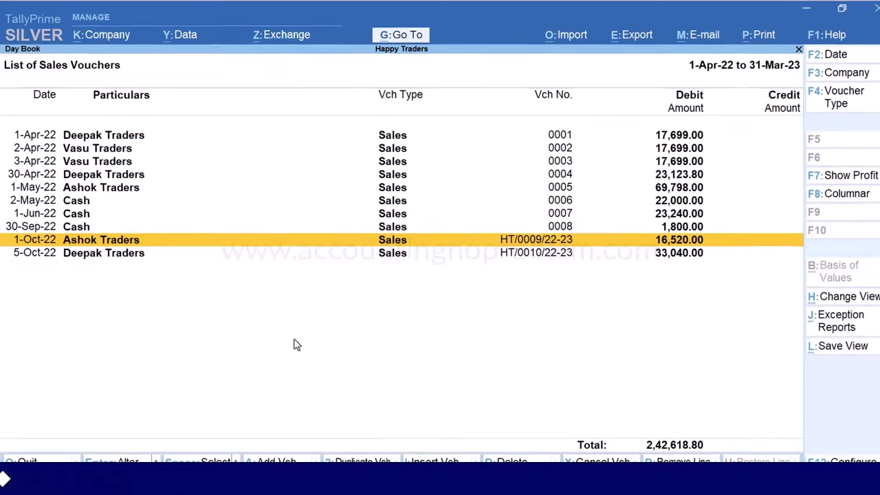
key(Down)
key(Up)
key(Up)
key(Up)
key(Up)
key(Up)
key(Up)
key(Up)
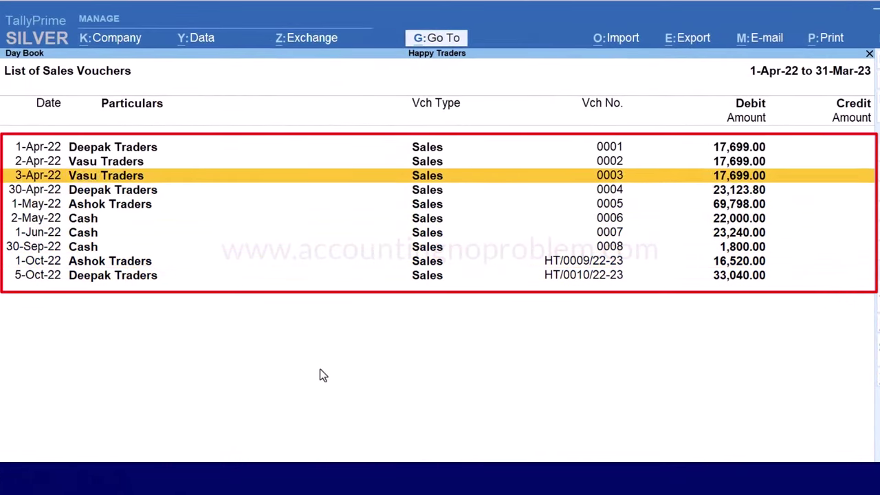
key(Up)
key(Up)
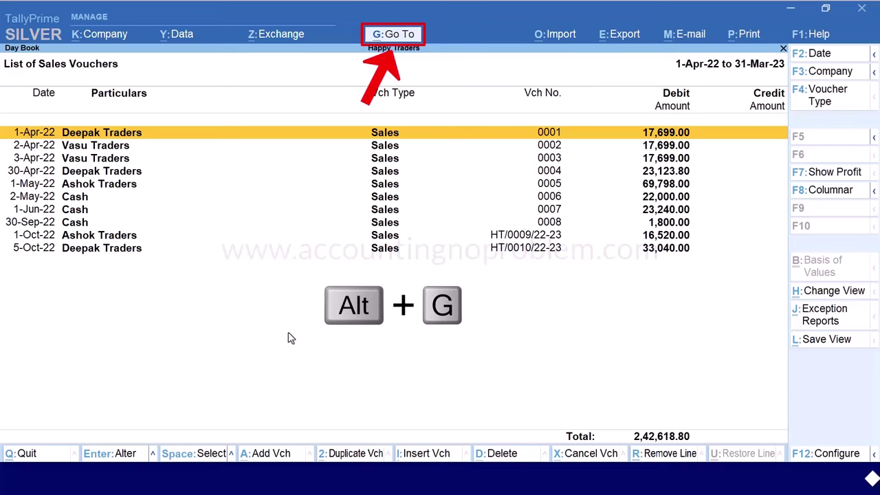
Open the Sales voucher type for alteration through Alter Master
key(alt+g)
key(Up)
key(Up)
key(Up)
key(Return)
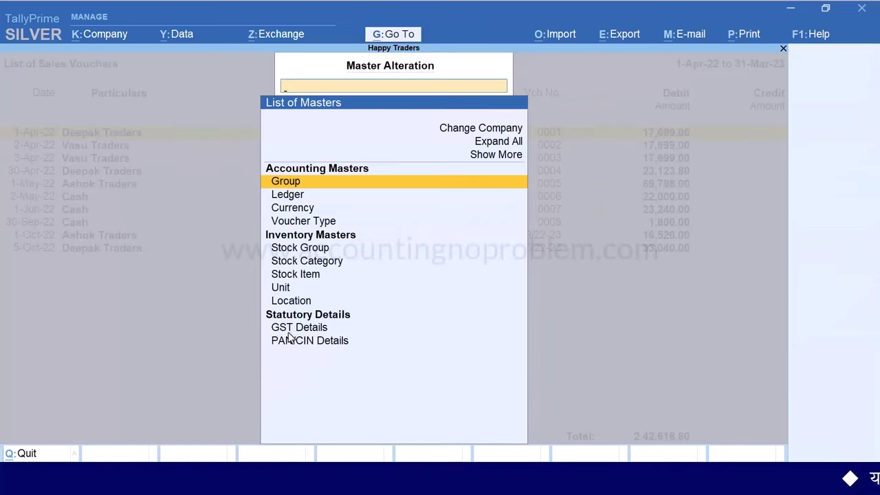
key(Down)
key(Down)
key(Down)
key(Return)
text(s)
key(Return)
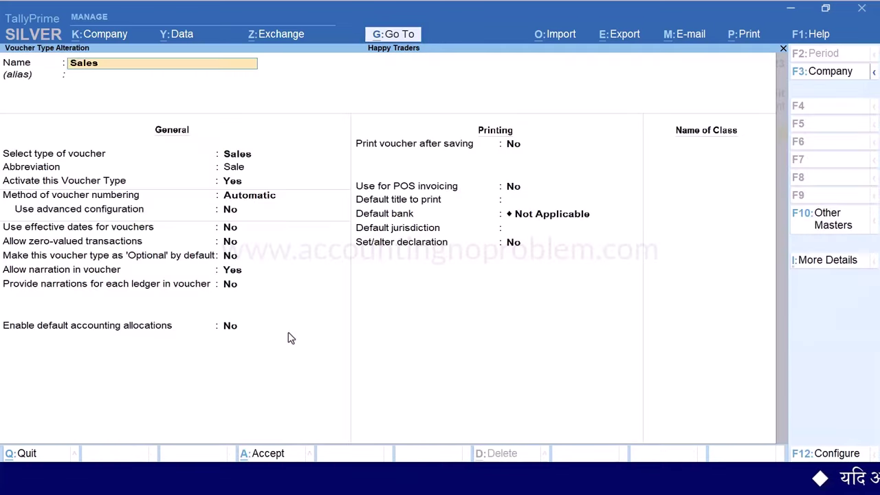
Move to Restart Numbering and bring up the periodicity choices
key(Return)
key(Return)
key(Return)
key(Return)
key(Return)
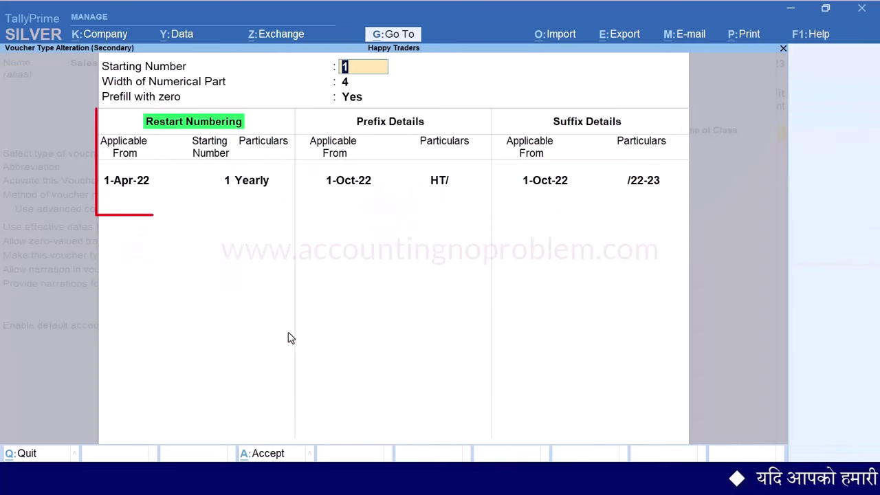
key(Return)
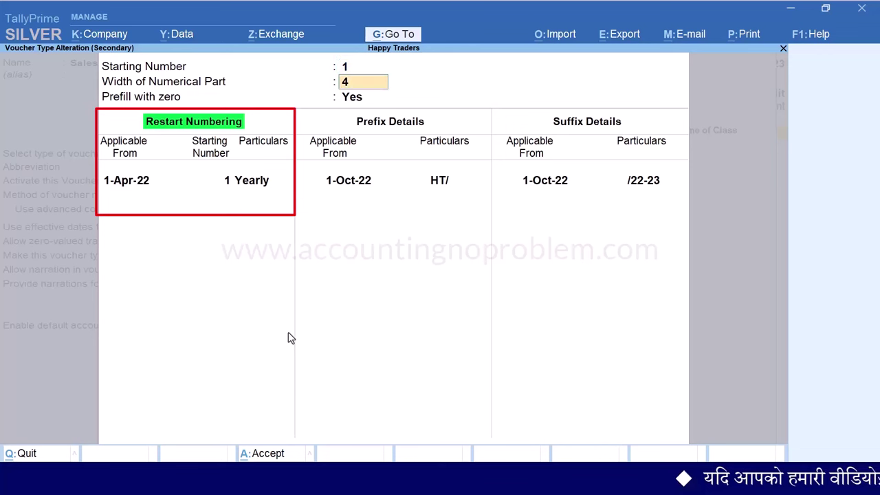
key(Return)
key(Return)
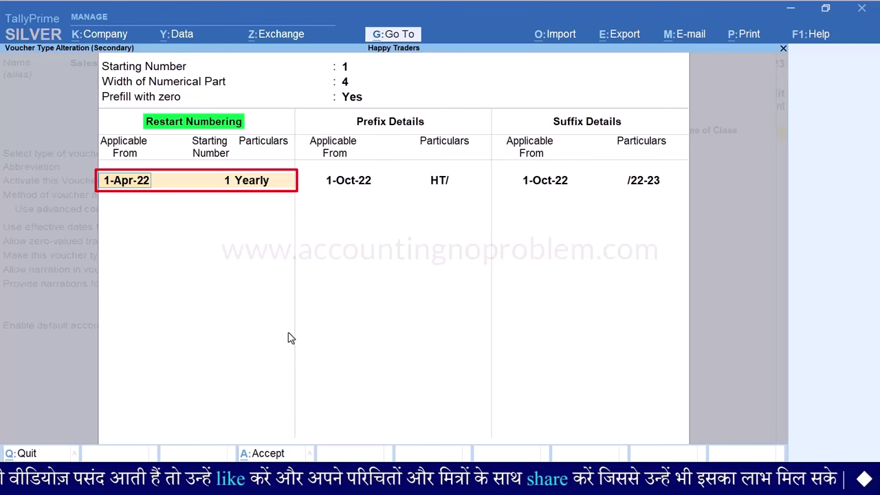
key(Return)
key(Return)
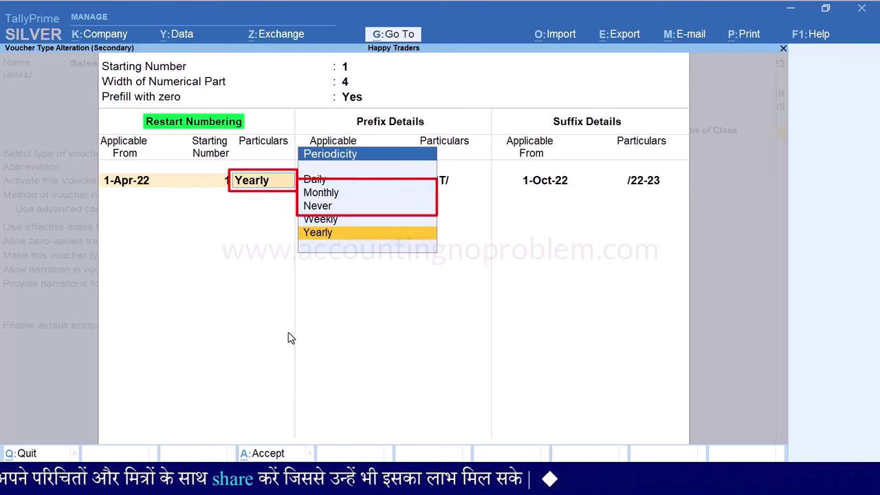
Choose Monthly as the restart periodicity and save the Sales voucher type
key(Up)
key(Up)
key(Up)
key(Return)
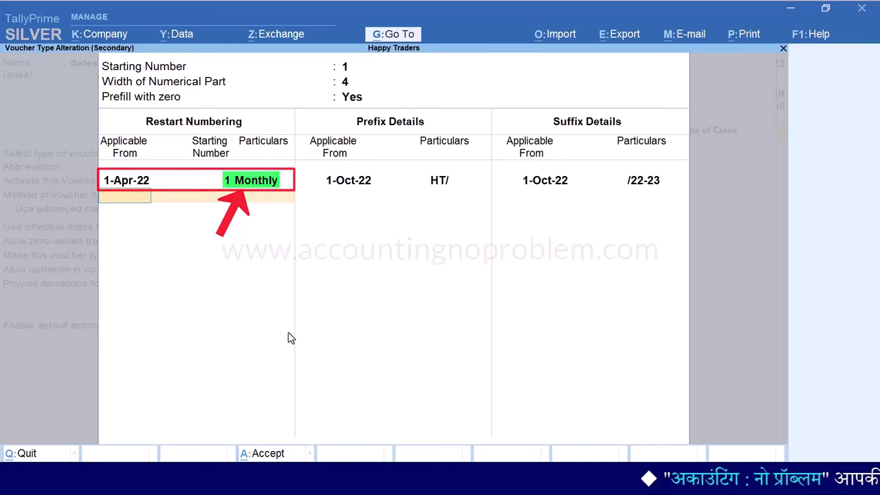
key(ctrl+a)
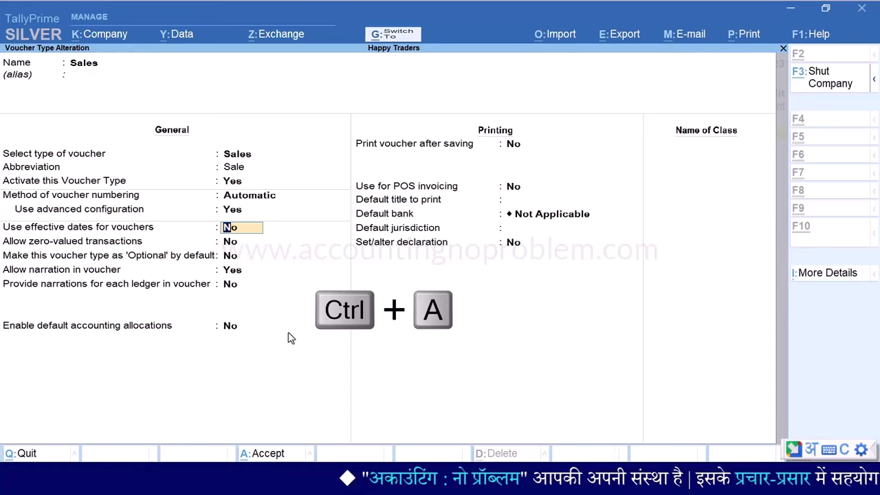
key(ctrl+a)
Return to the sales voucher list to review the monthly 0001 renumbering
key(Escape)
key(Escape)
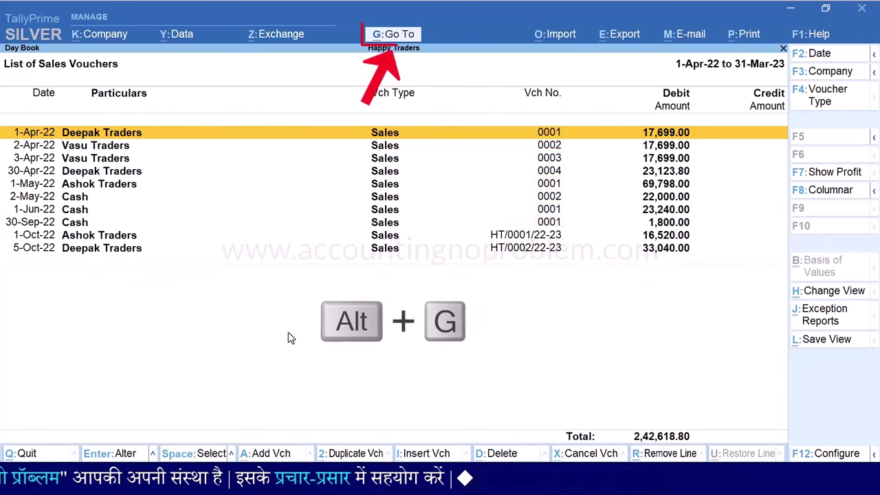
Open the Sales voucher type for alteration with advanced numbering configuration set to Yes
key(alt+g)
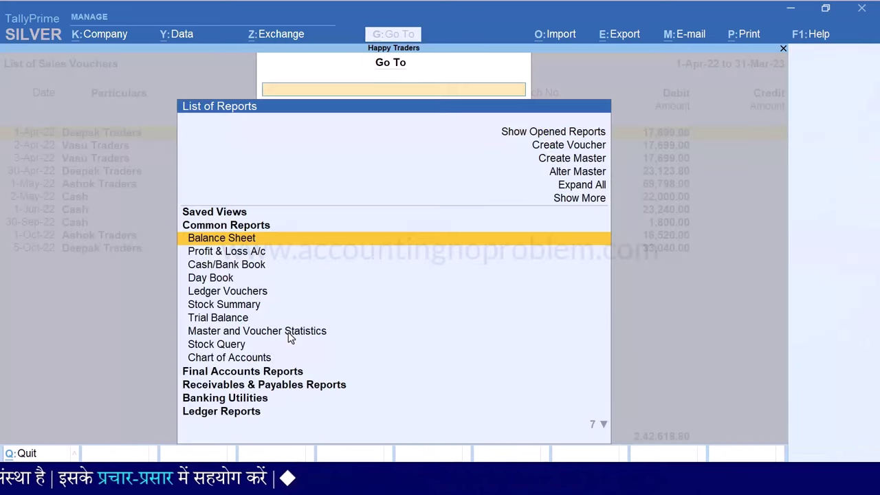
key(Up)
key(Up)
key(Up)
key(Return)
text(s)
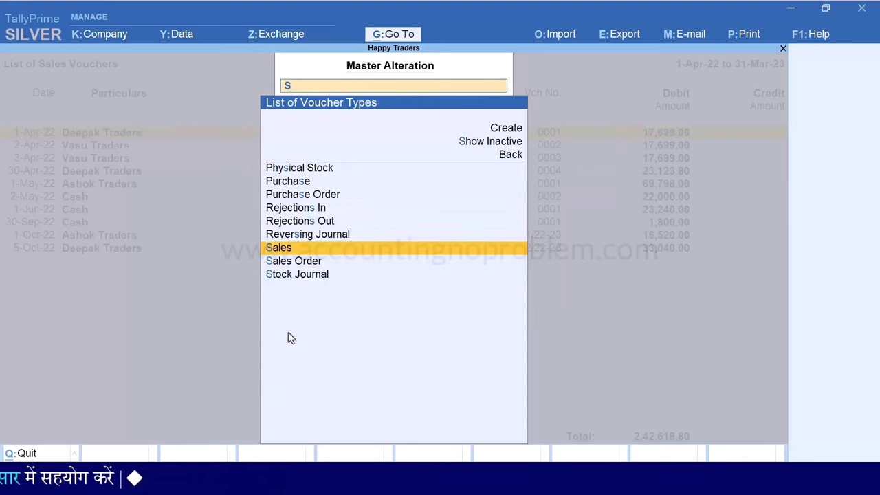
key(Return)
key(Return)
key(Return)
key(Return)
key(Return)
key(Return)
text(ye)
key(Return)
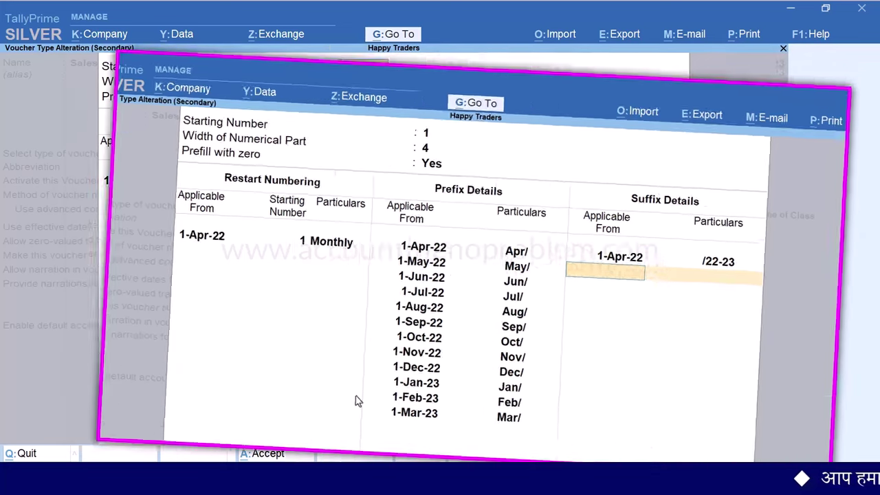
key(Return)
Enter monthly prefix rows from Apr/ on 1-Apr-22 through Mar/ on 1-Mar-23
key(Return)
key(Return)
key(Return)
key(Return)
key(Return)
key(Return)
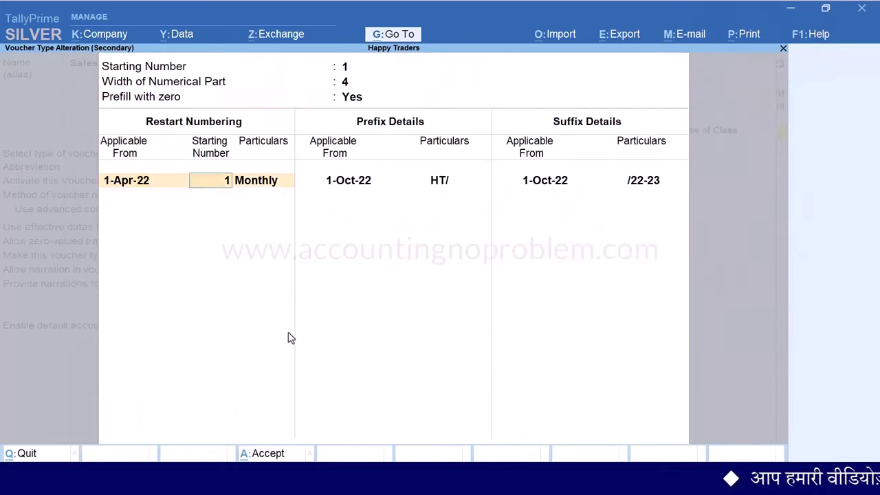
text(1.4)
key(Return)
text(A)
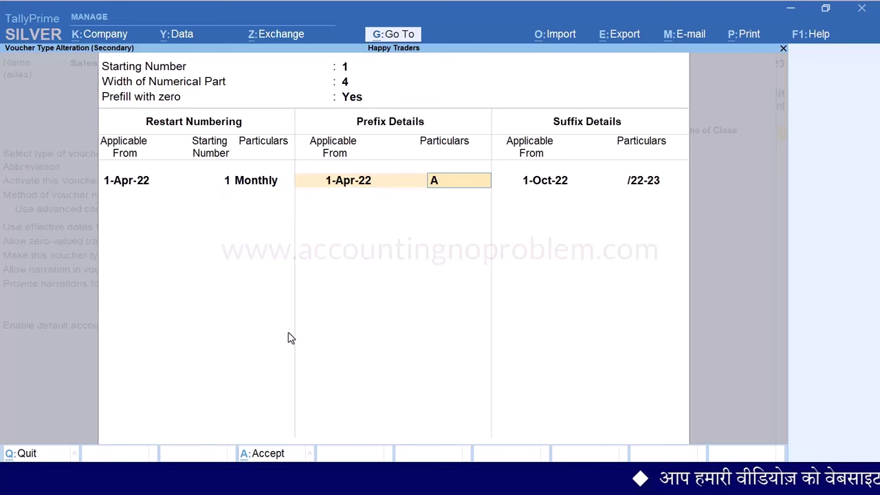
text(pr/)
key(Return)
text(1.5)
key(Return)
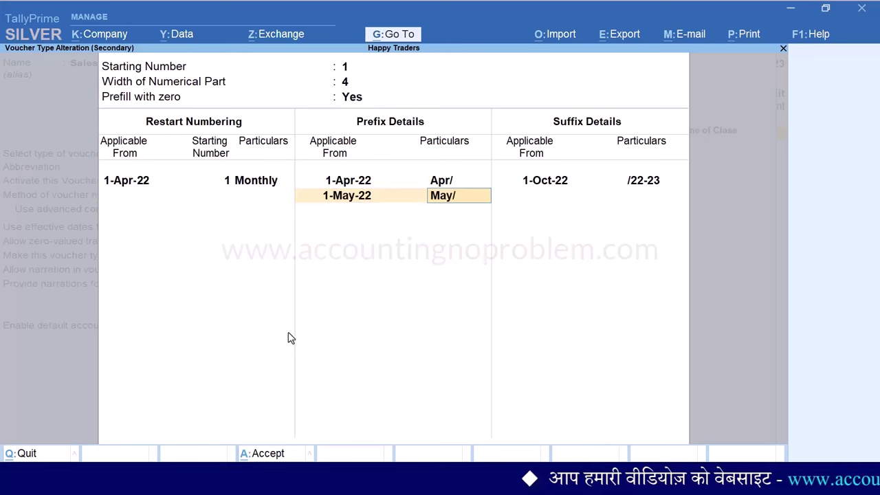
text(1.3)
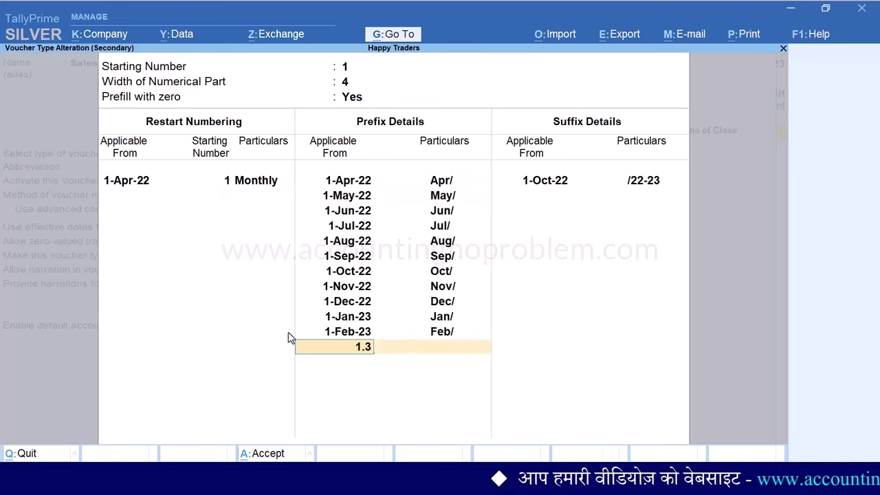
key(Return)
text(Mar/)
key(Return)
key(Return)
text(1.4)
key(Return)
key(Return)
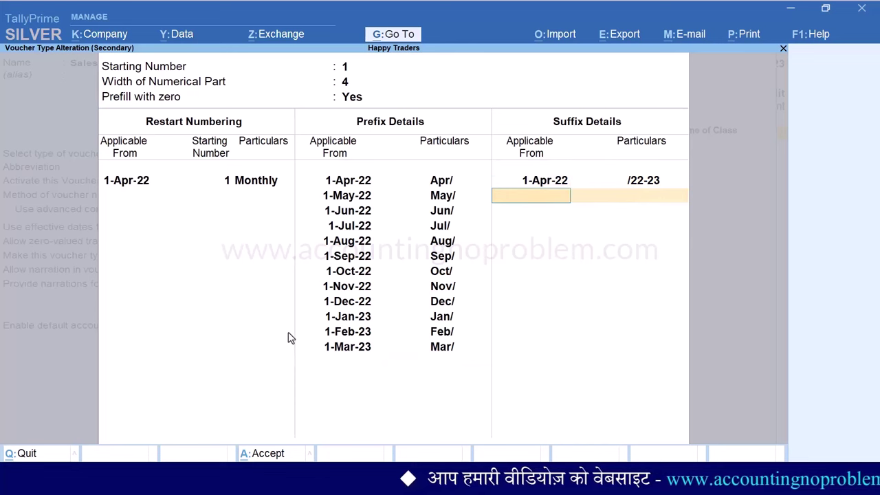
Apply the /22-23 suffix from 1-Apr-22 and save the Sales voucher type
key(ctrl+a)
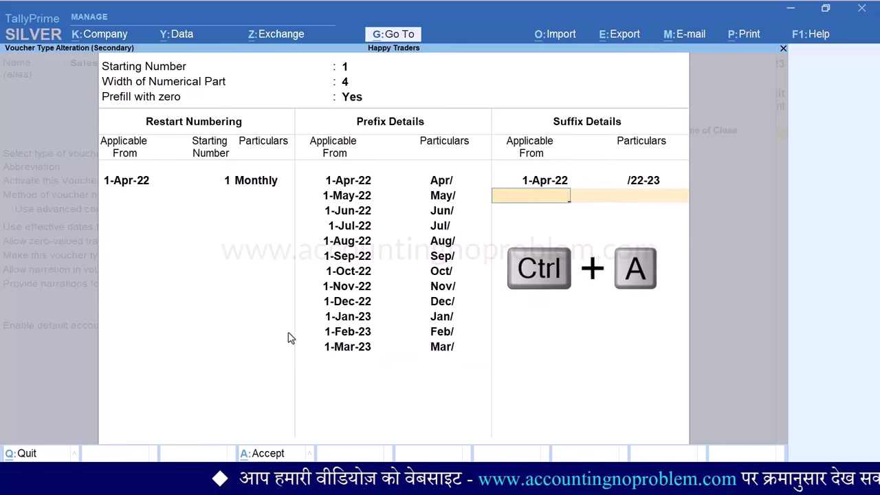
key(ctrl+a)
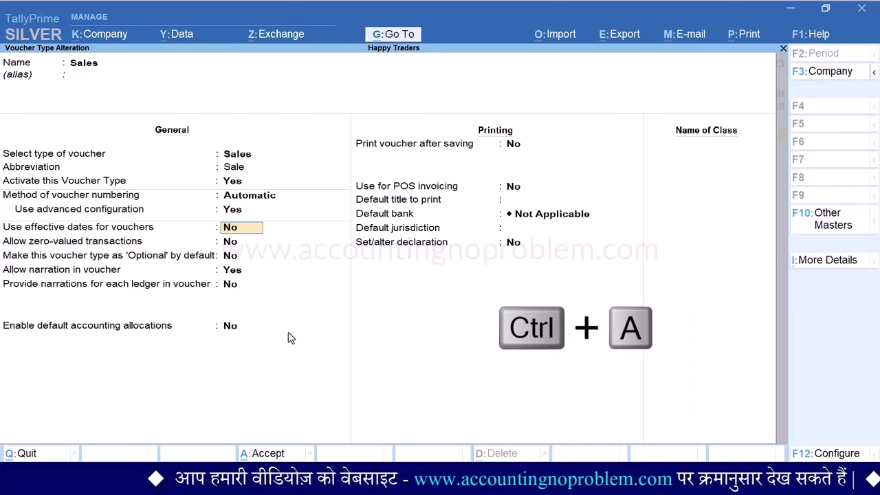
key(ctrl+a)
key(Escape)
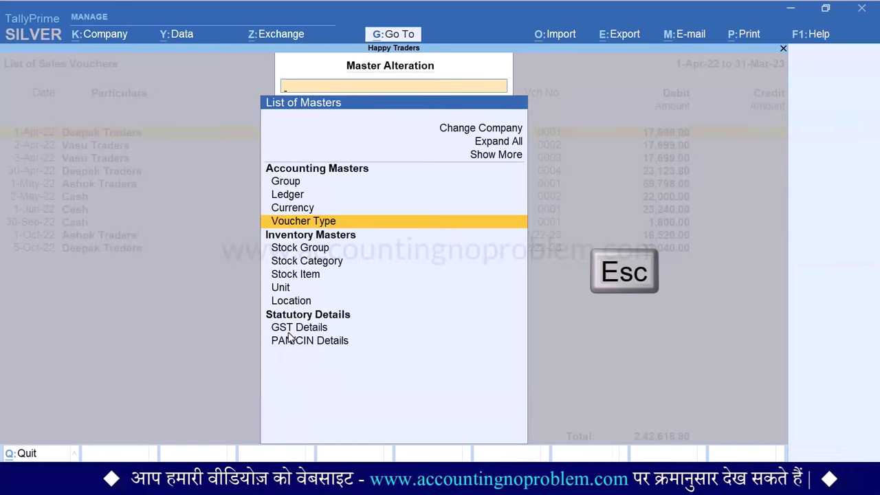
Close the masters list to show Happy Traders' month-prefixed Sales vouchers
key(Escape)
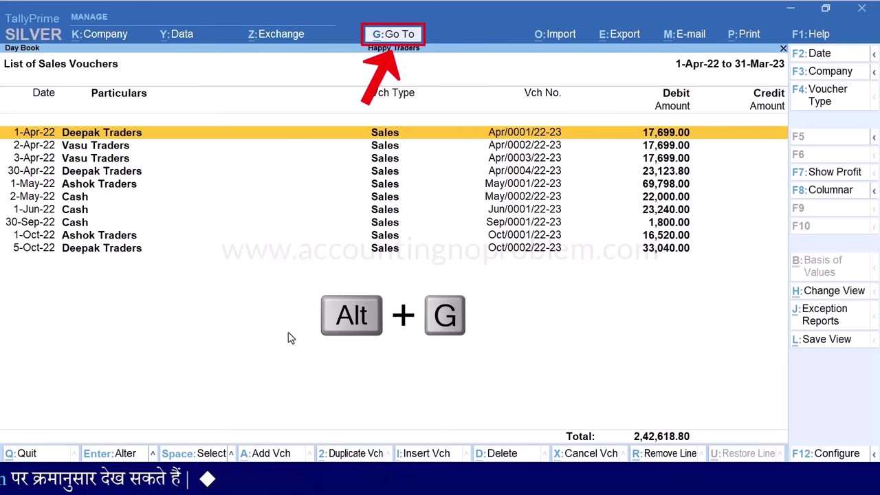
Open the Sales voucher type's advanced numbering, keeping starting number 1, width and prefill
key(alt+g)
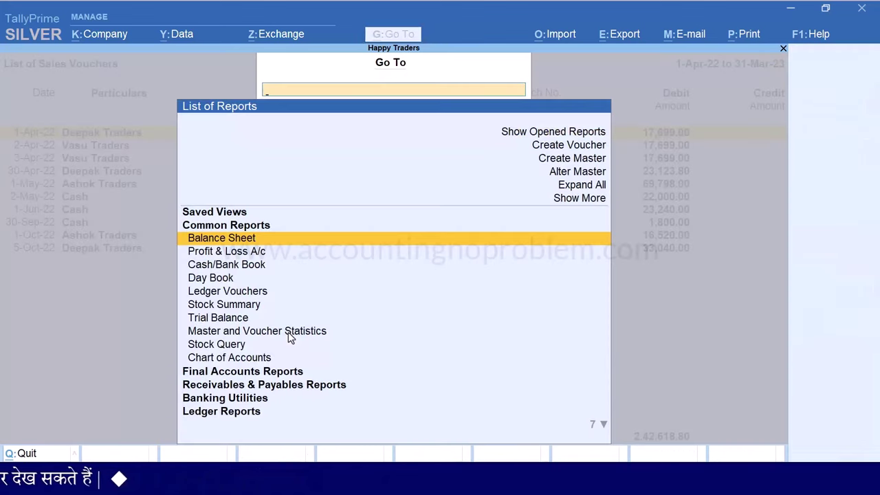
key(Up)
key(Up)
key(Up)
key(Return)
key(Down)
key(Down)
key(Down)
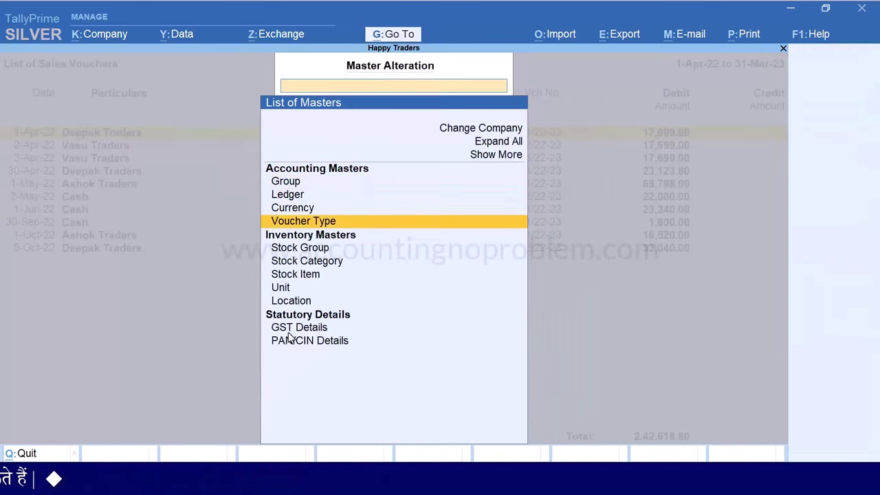
key(Return)
text(S)
key(Return)
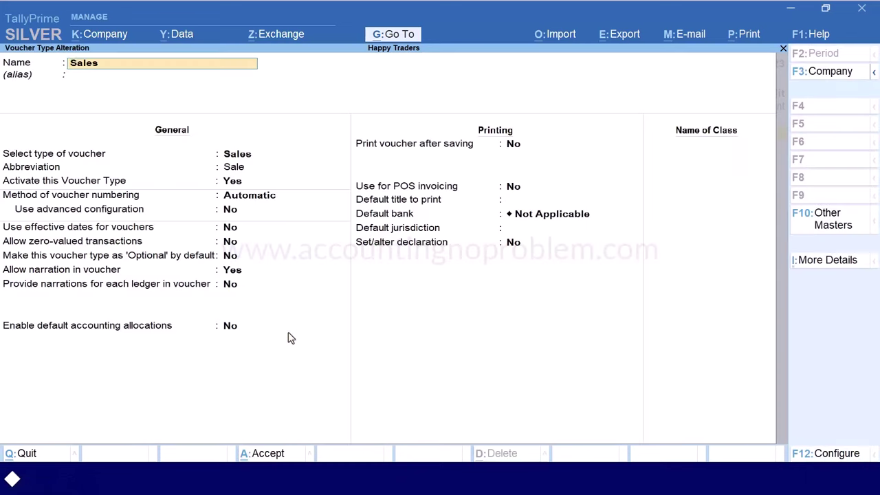
key(Return)
key(Return)
key(Return)
key(Return)
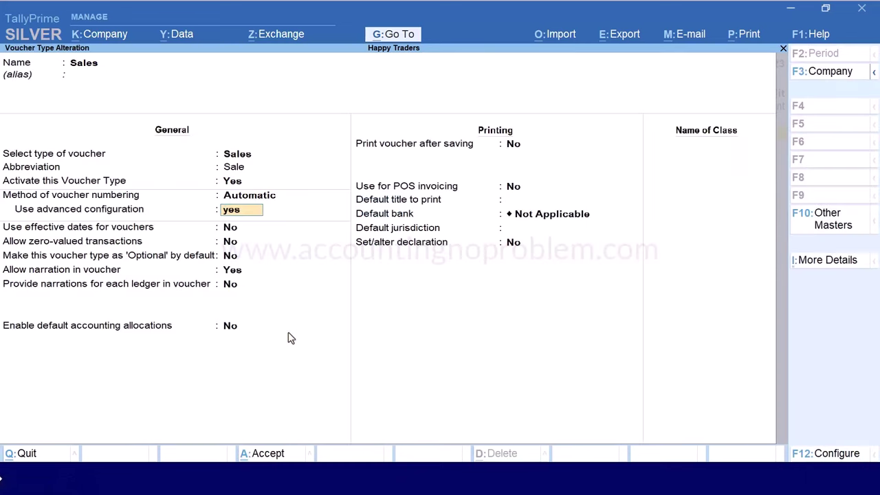
key(Return)
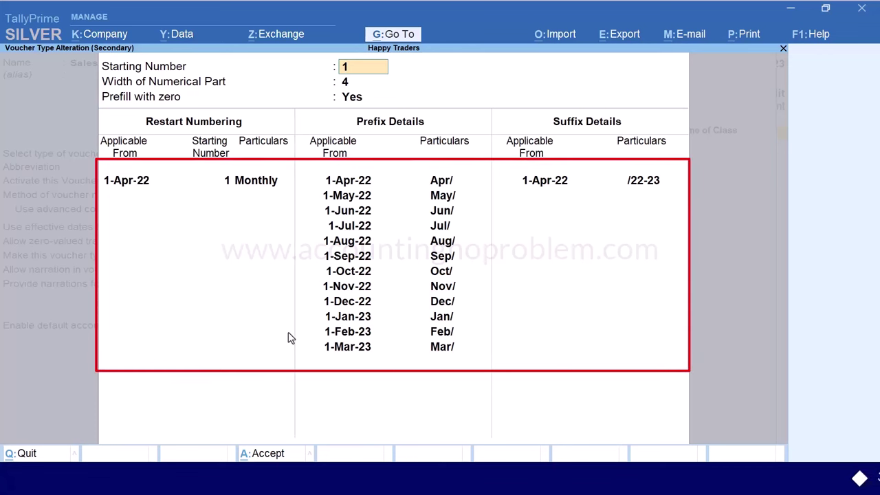
key(Return)
key(Return)
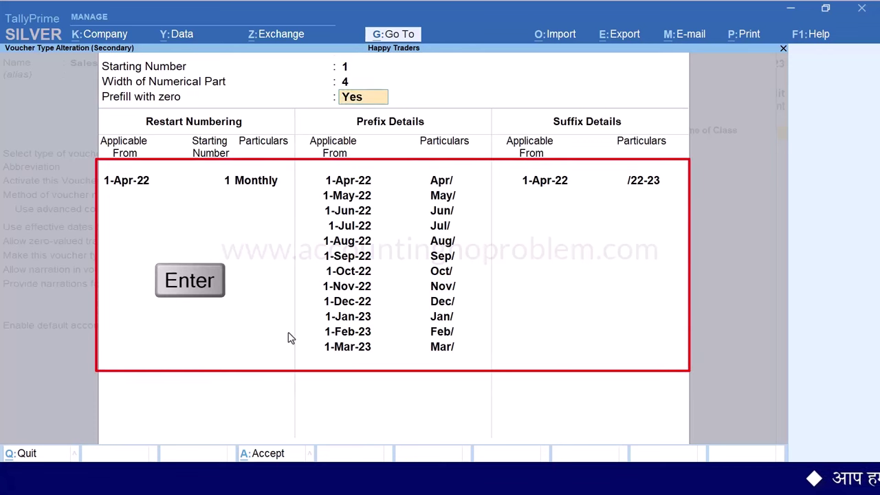
Make numbering restart Yearly and set prefix HT/ from 1-Oct-22
key(Return)
key(Return)
key(Down)
key(Down)
key(Down)
key(Return)
key(Return)
key(Return)
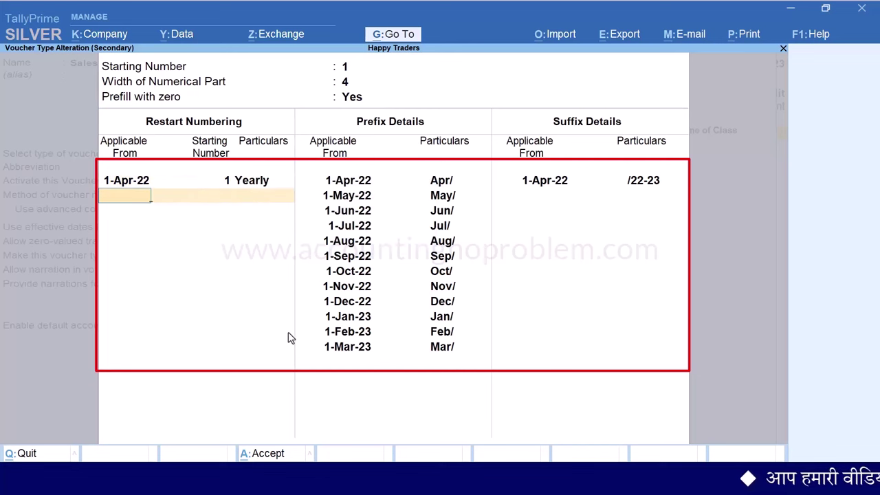
text(H)
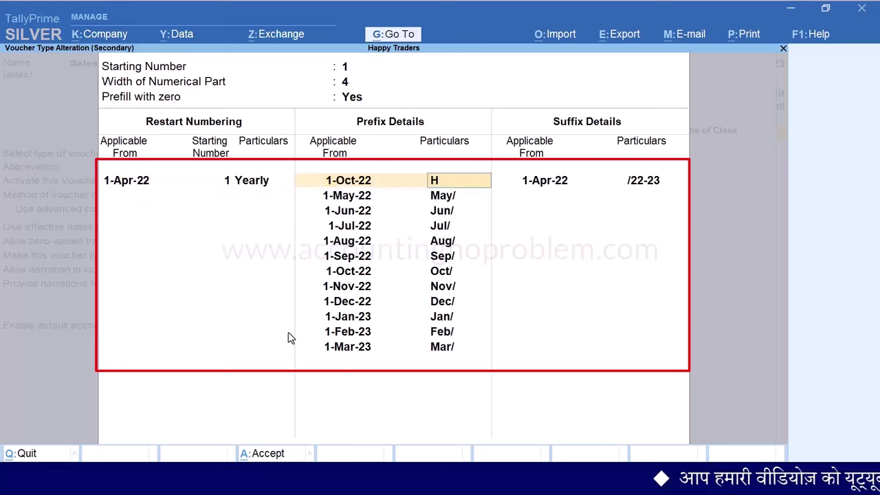
text(T/)
key(Return)
Remove the remaining monthly prefix rows through Mar/
key(space)
key(Return)
key(space)
key(Return)
key(space)
key(Return)
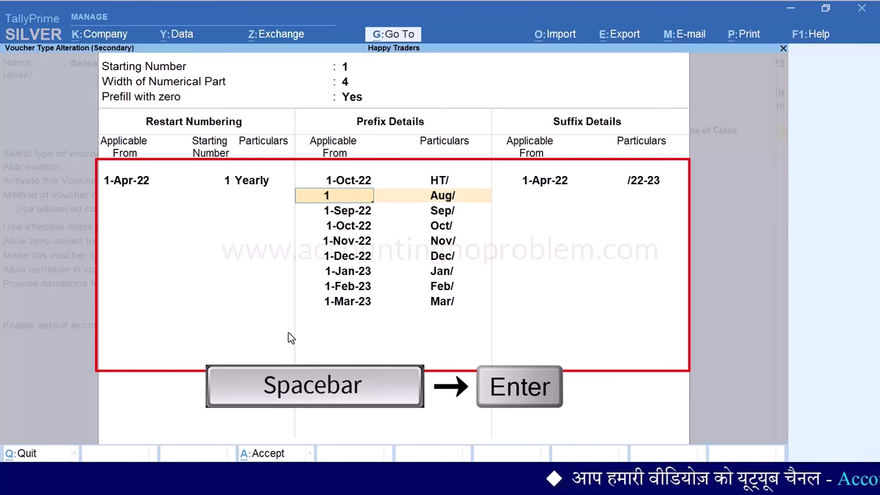
key(Return)
key(space)
key(Return)
key(space)
key(Return)
key(space)
key(Return)
key(space)
key(Return)
key(space)
key(Return)
key(space)
key(Return)
key(space)
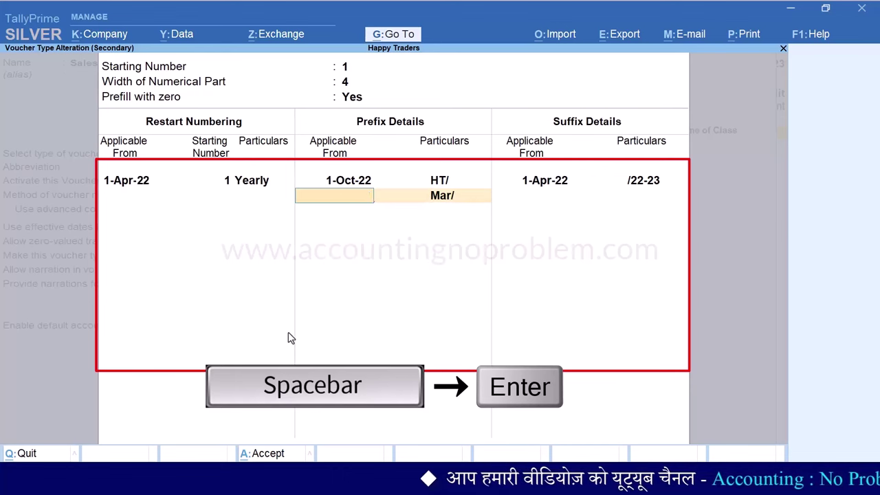
key(Return)
Set the /22-23 suffix from 1-Oct-22 and save the Sales voucher type
text(1.10)
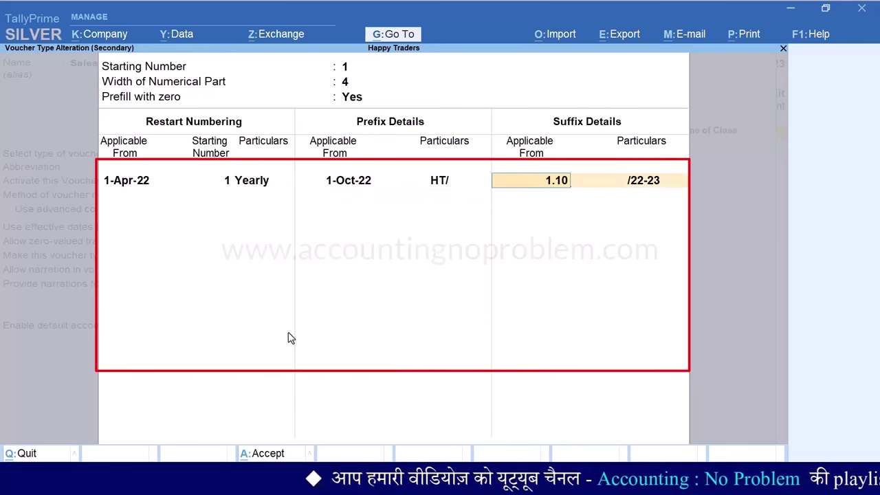
key(Return)
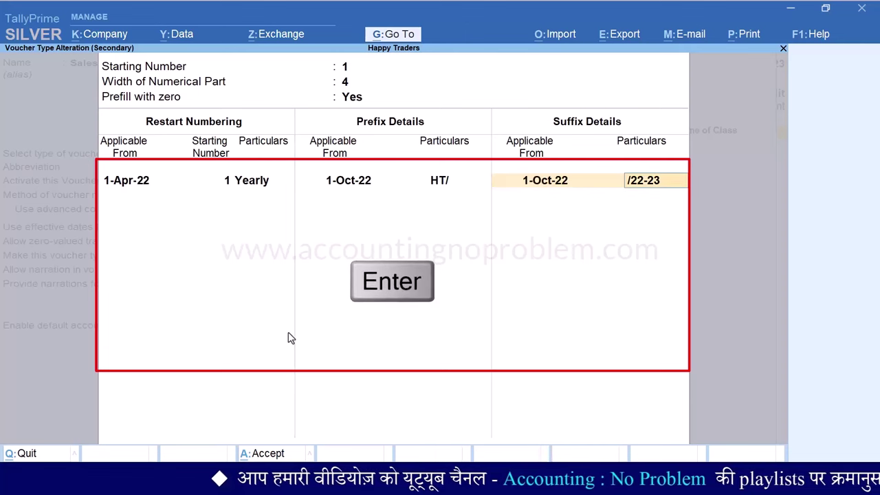
key(Return)
key(Return)
key(ctrl+a)
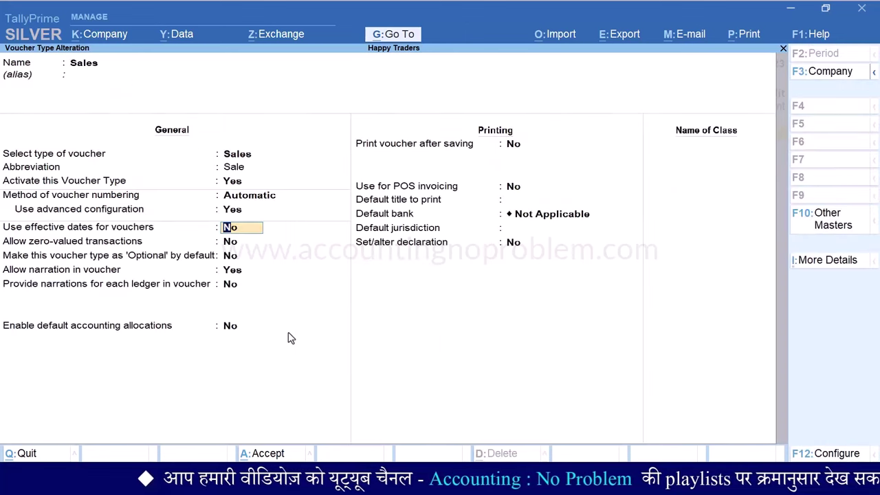
key(Escape)
key(Escape)
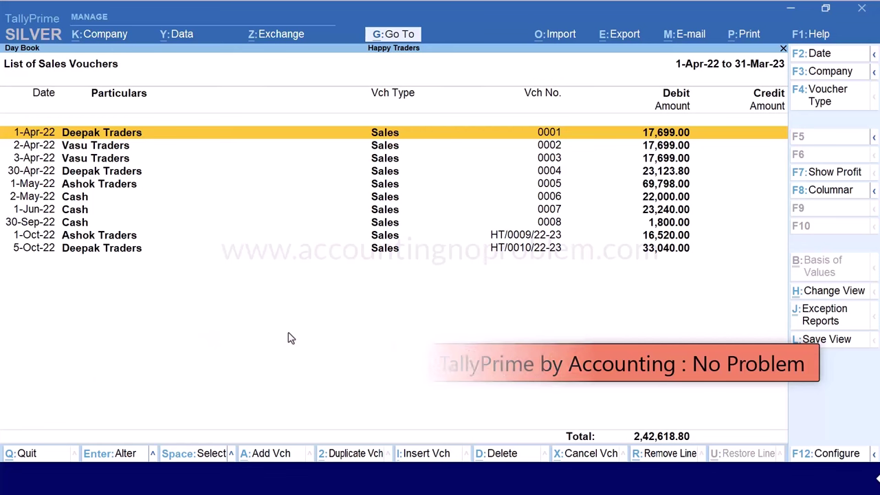
Delete the 30-Sep-22 Cash sales voucher and review the renumbered October vouchers
key(Down)
key(Down)
key(Down)
key(Down)
key(Down)
key(Down)
key(Down)
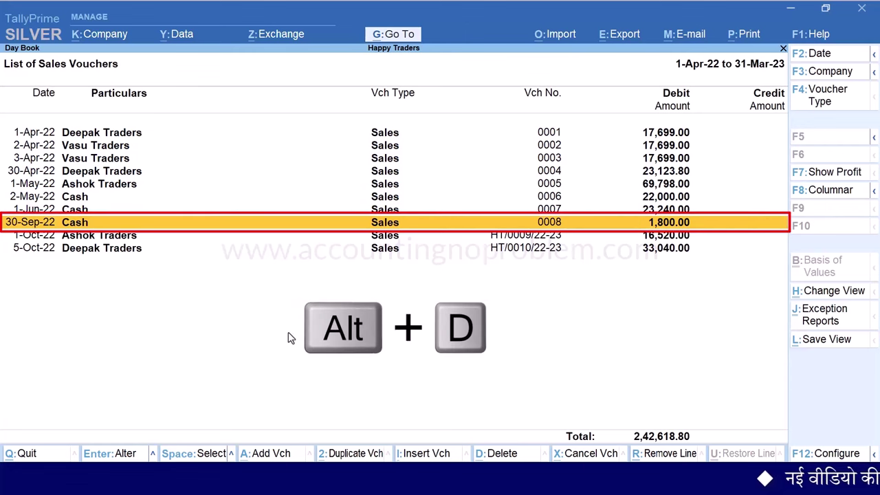
key(alt+d)
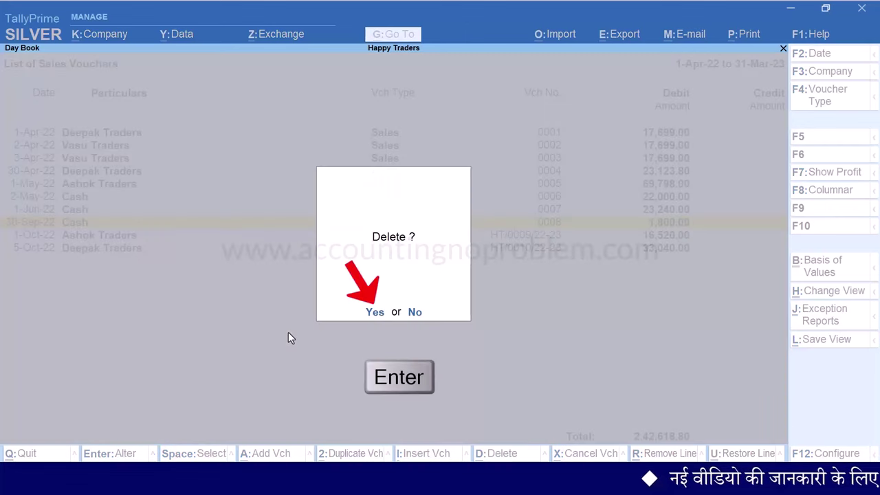
key(Return)
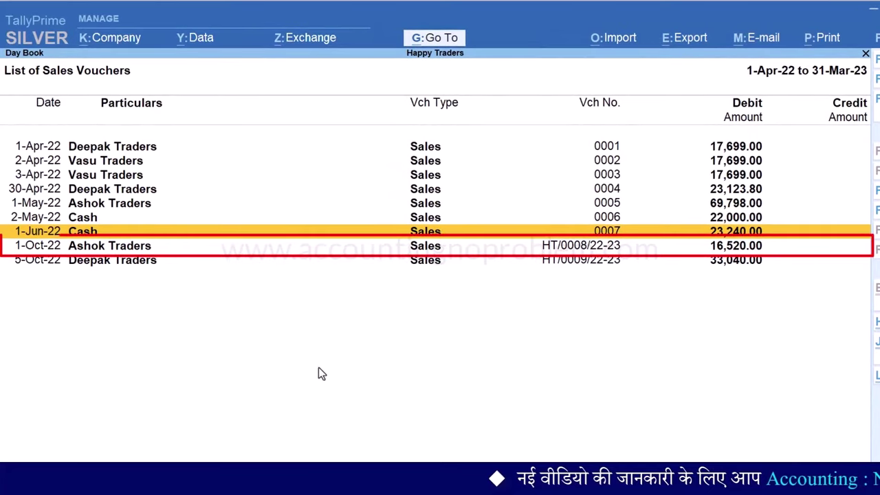
key(Down)
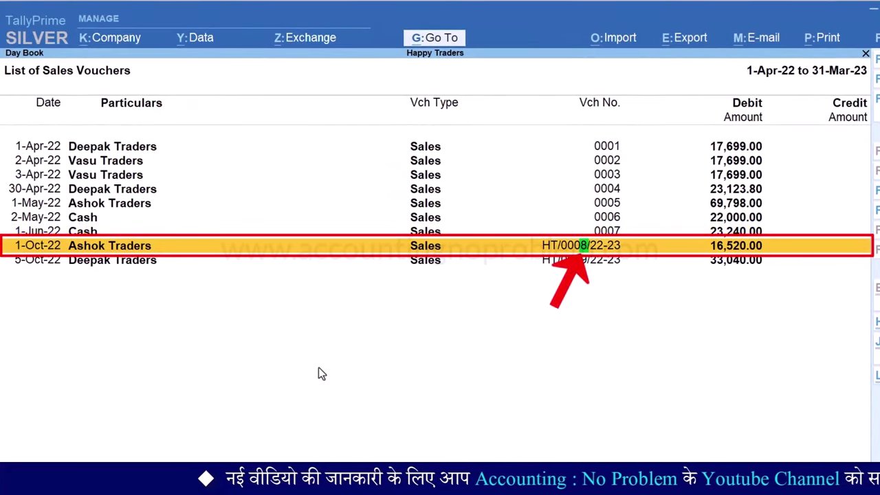
key(Down)
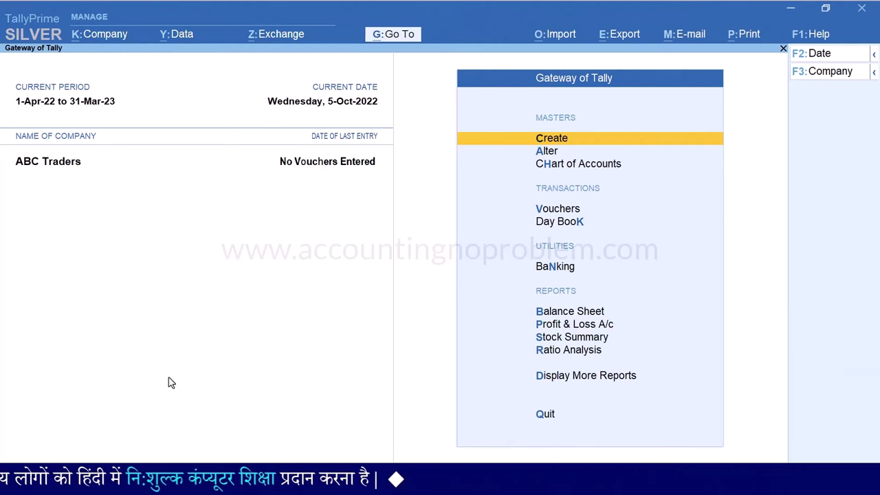
key(v)
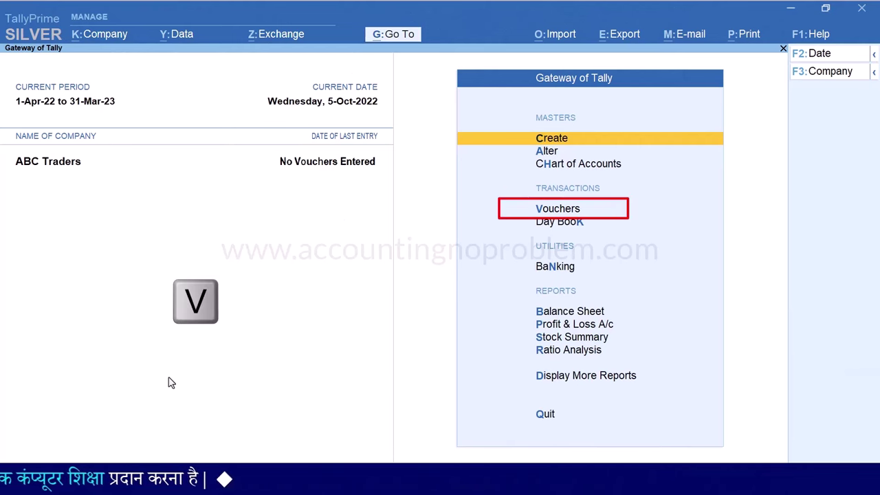
key(F8)
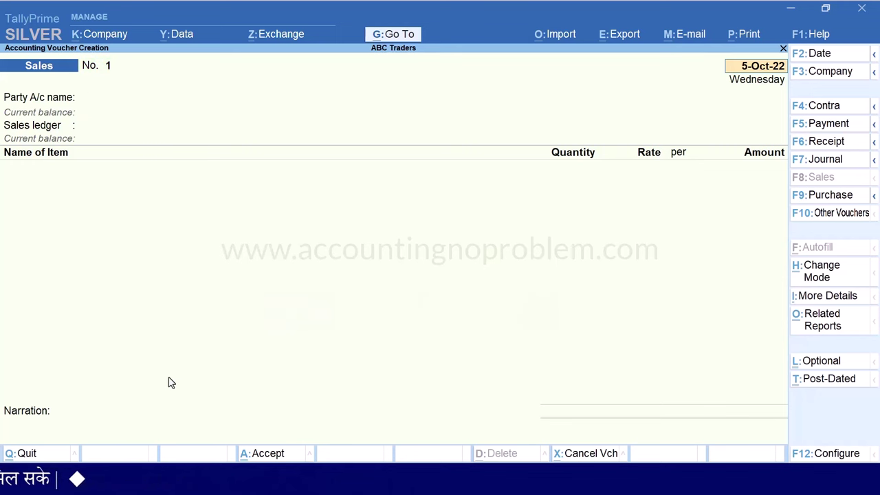
key(Escape)
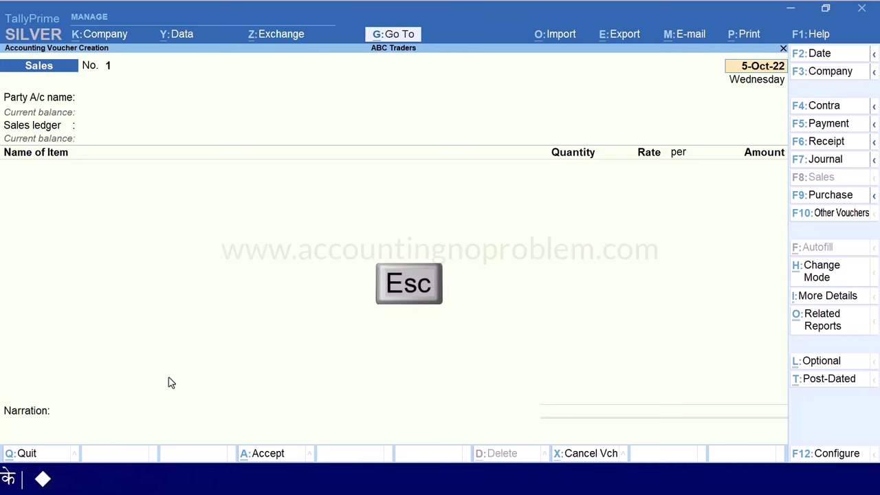
key(Escape)
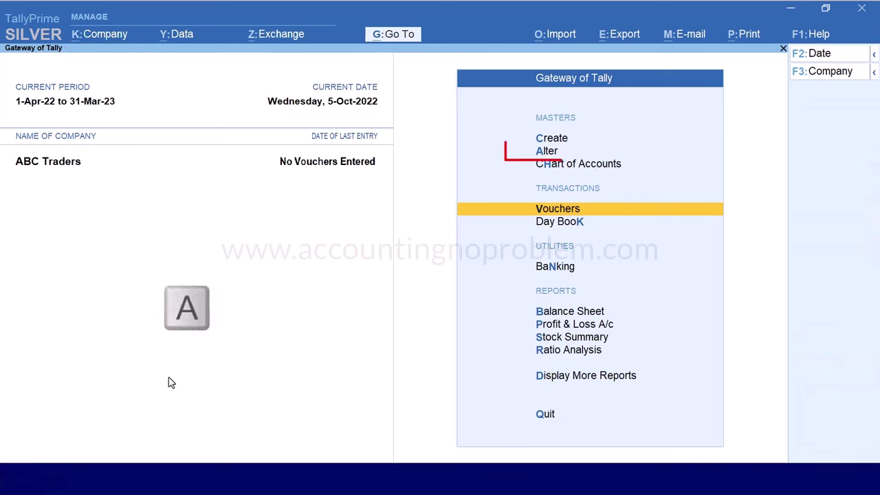
Open the Sales voucher type for alteration from the masters list
key(a)
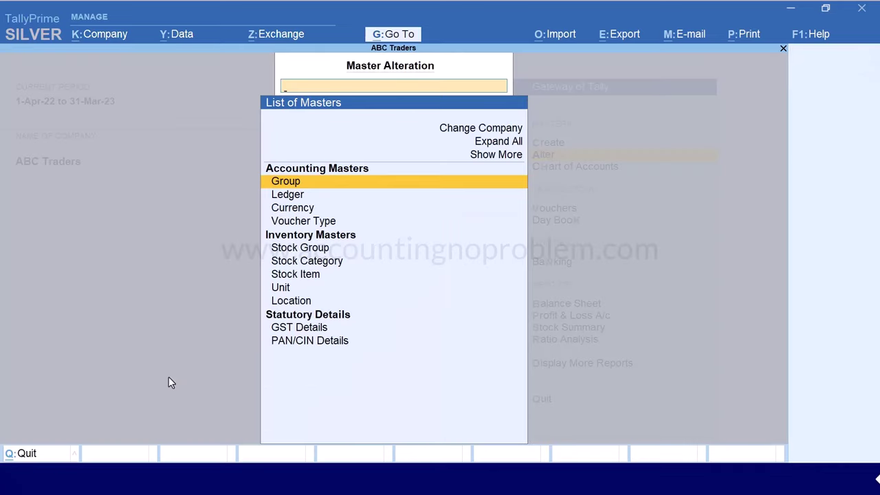
key(Down)
key(Down)
key(Down)
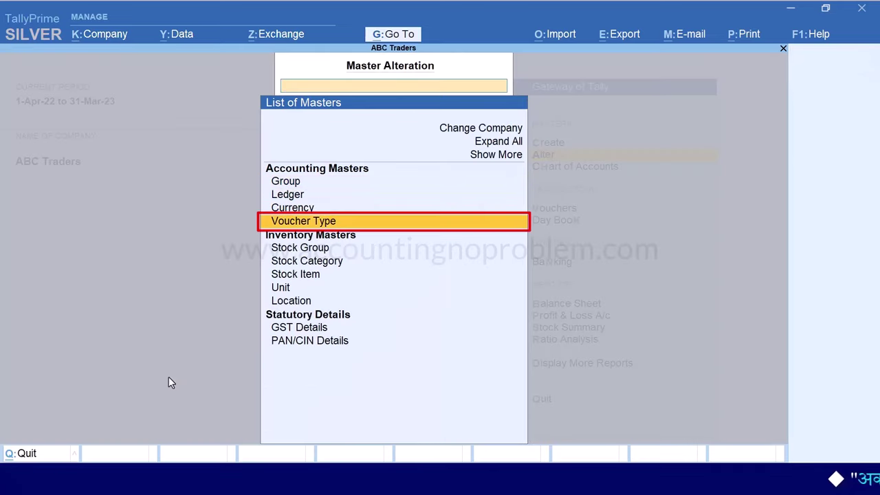
key(Return)
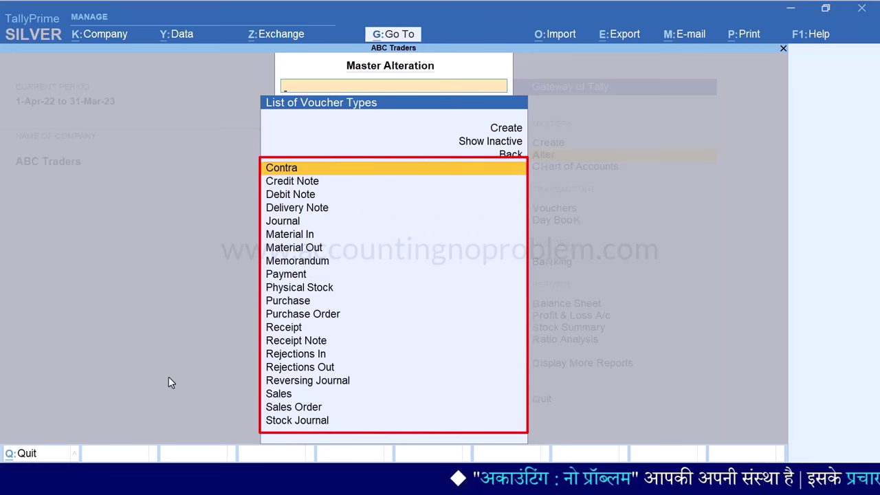
text(S)
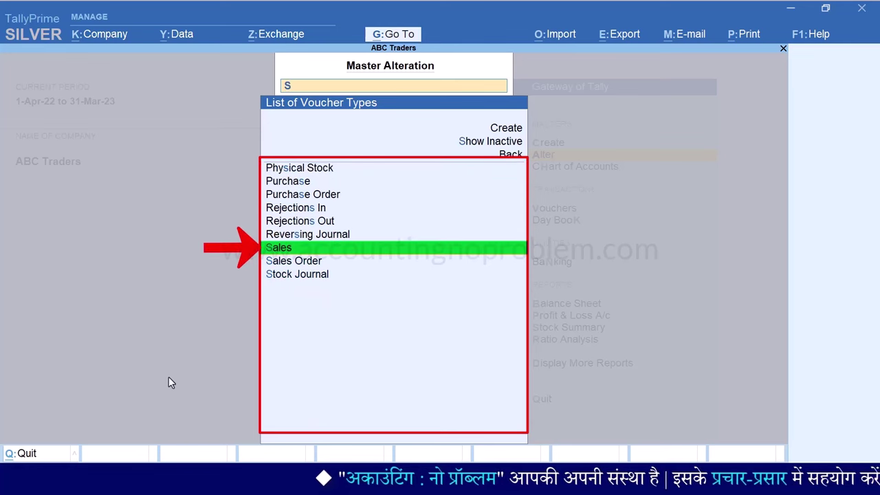
key(Return)
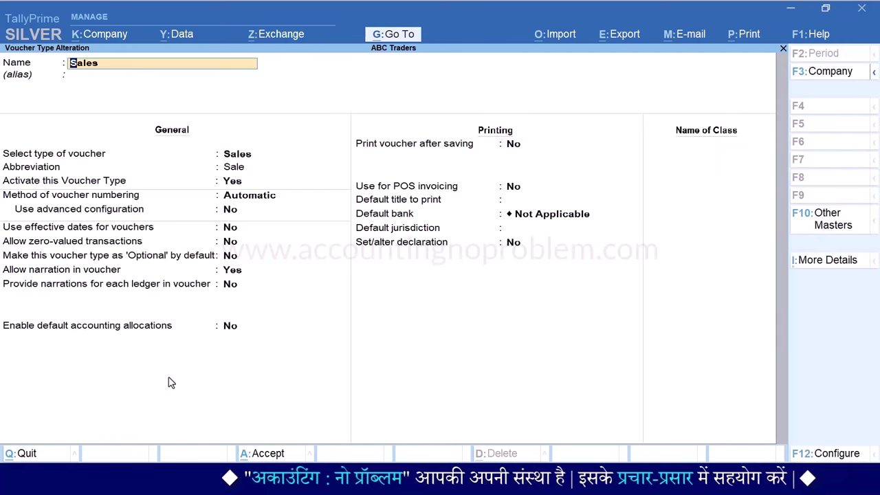
Set numbering to Manual with Prevent duplicates Yes, save, and return to Gateway
key(Return)
key(Return)
key(Return)
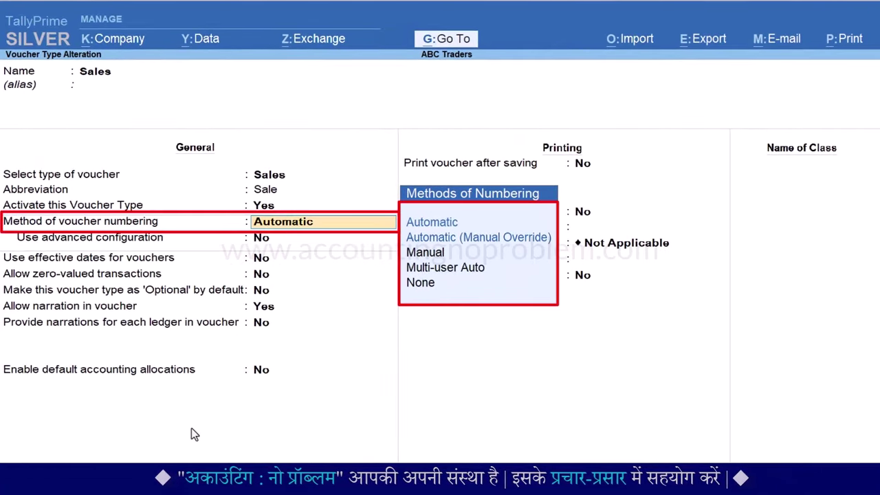
key(Down)
key(Down)
key(Down)
key(Down)
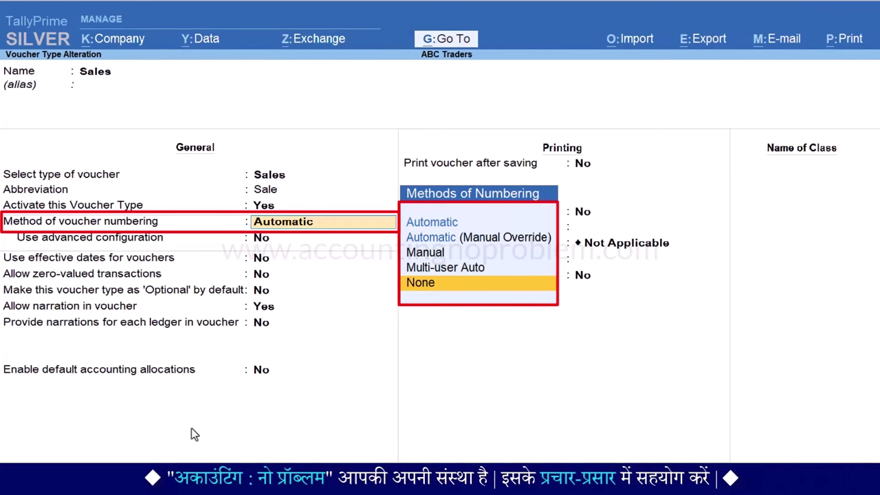
key(Up)
key(Up)
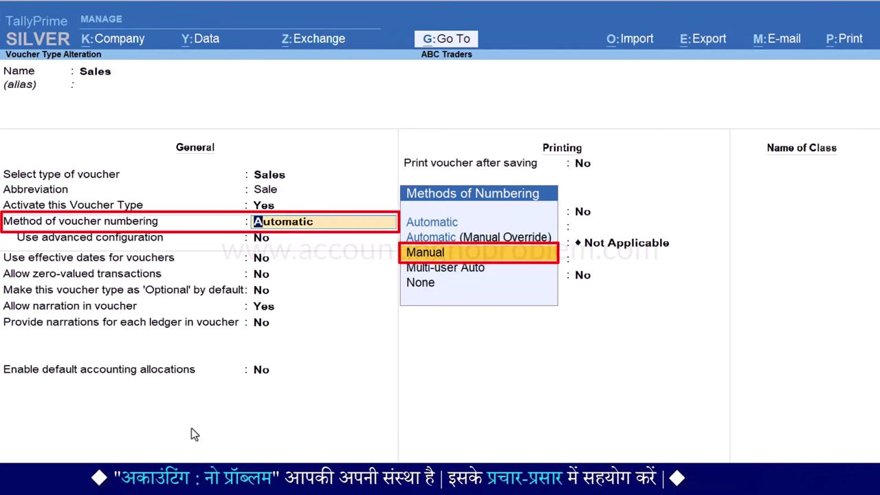
key(Return)
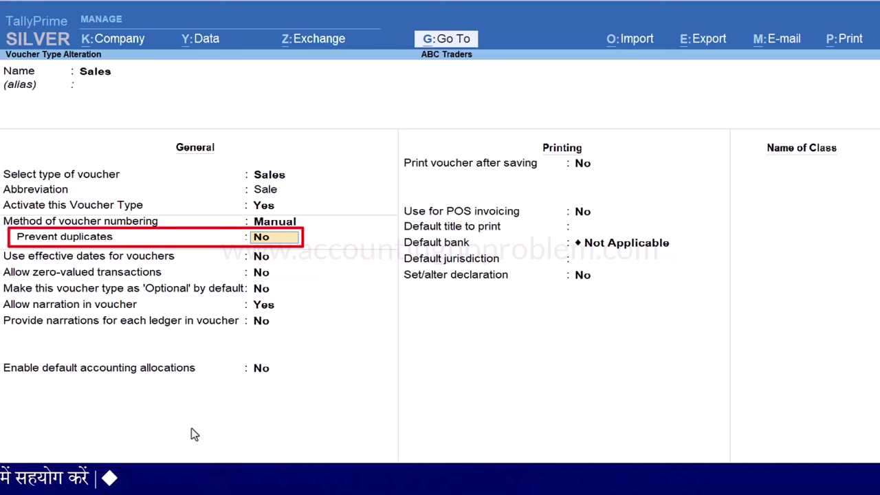
text(yes)
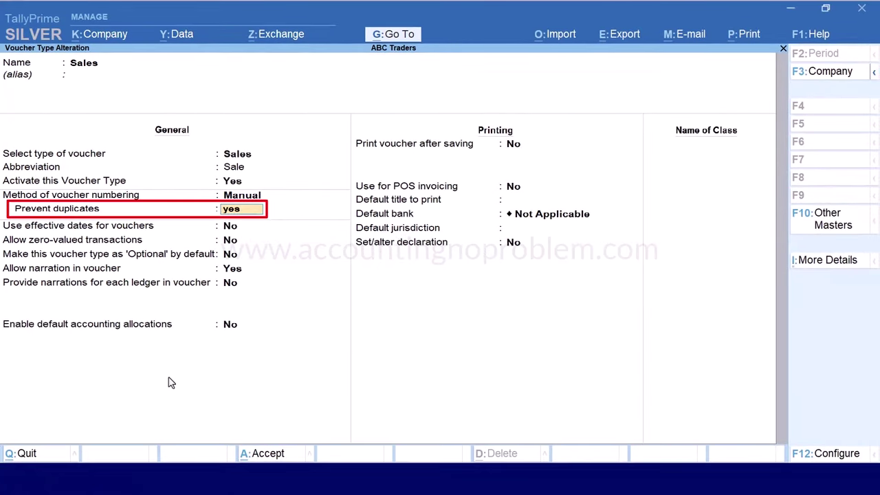
key(ctrl+a)
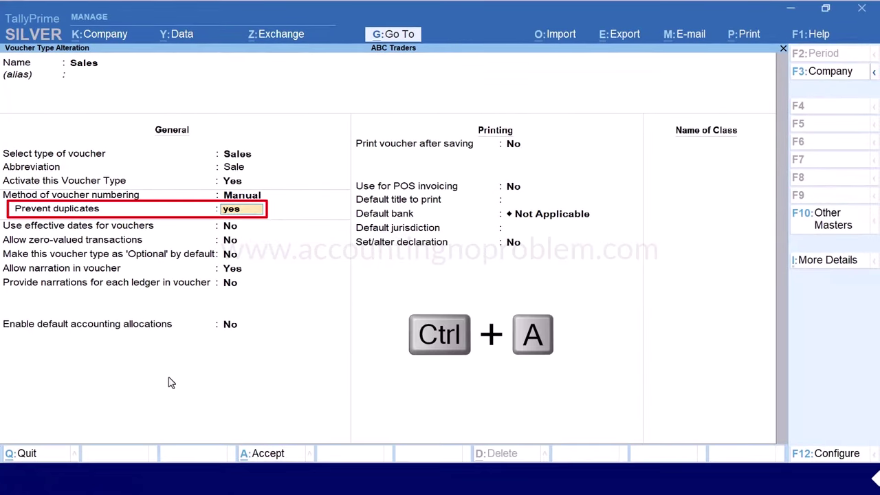
key(Escape)
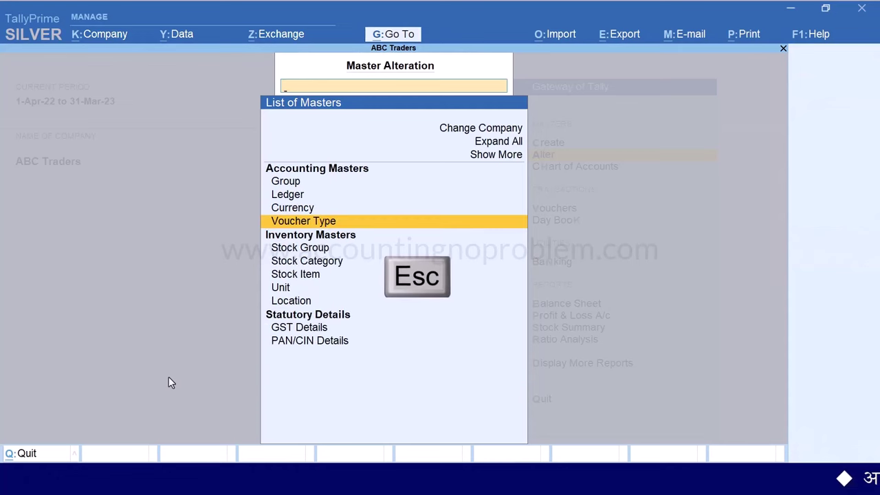
key(Escape)
Save Sales voucher No. 1: Balaji Traders, 1 Nos LG TV 24" at 16,000
key(v)
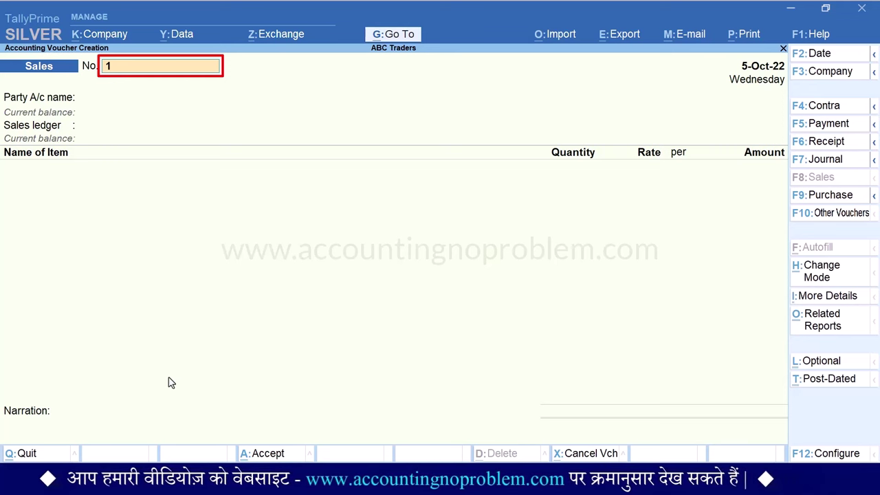
key(Return)
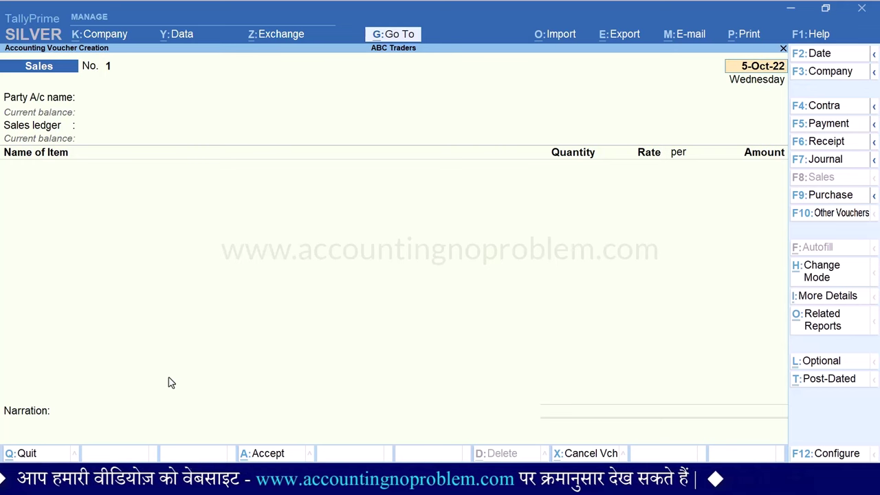
key(Return)
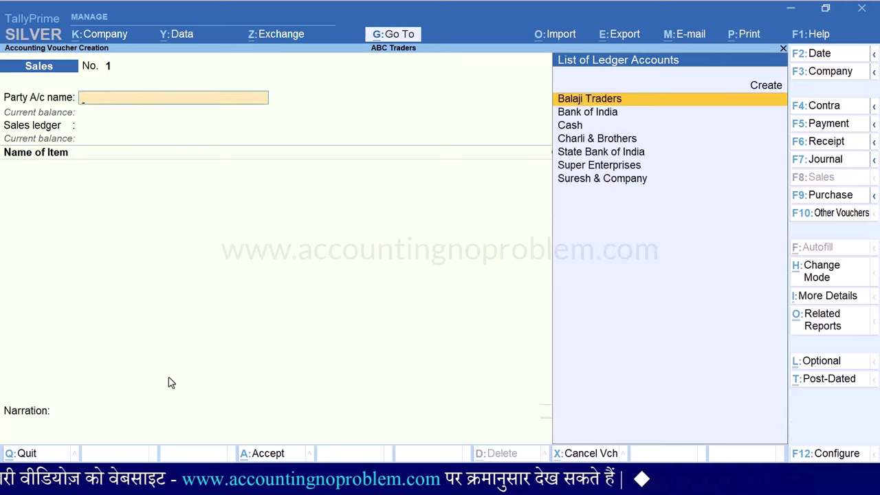
key(Return)
key(Return)
key(Down)
key(Return)
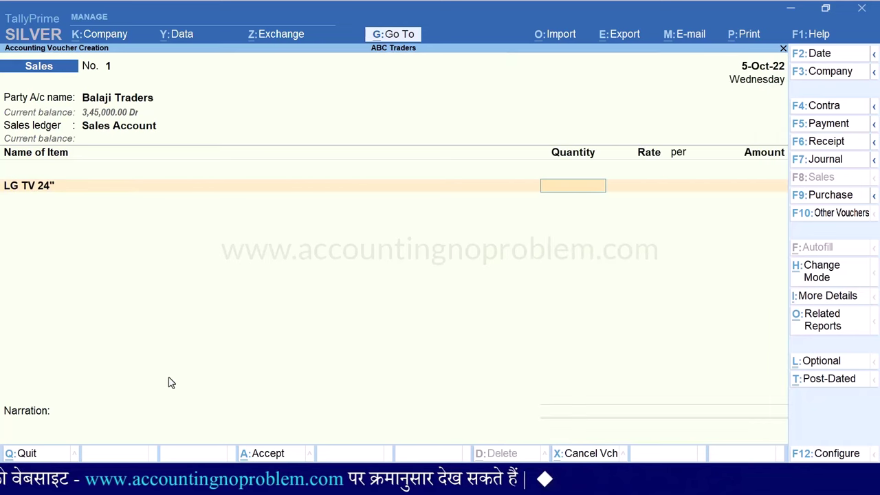
text(1)
key(Return)
text(16000)
key(Return)
key(Return)
key(Return)
key(Return)
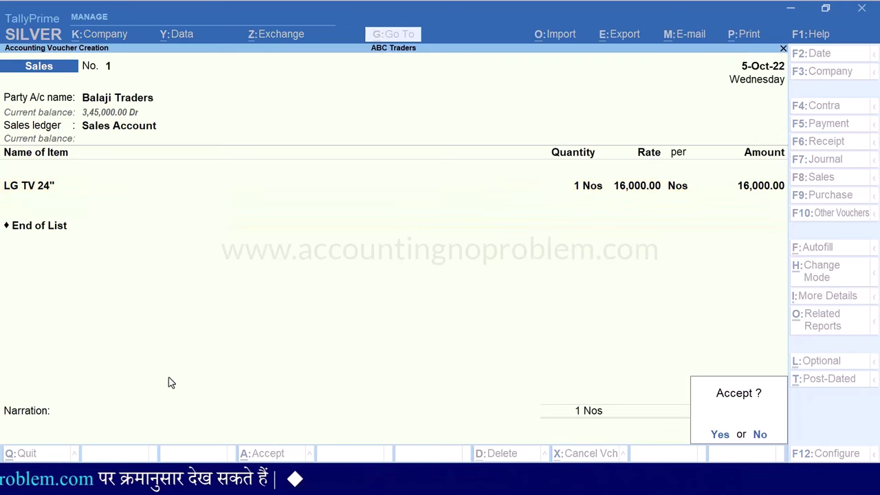
key(Return)
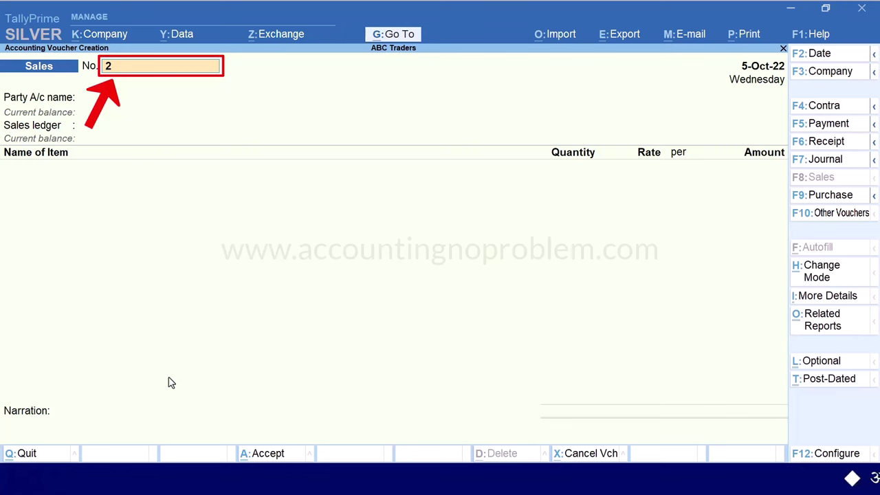
Enter Sales voucher No. 2: Cash, 1 Nos LG TV 42" at 40,000
key(Return)
key(Down)
key(Down)
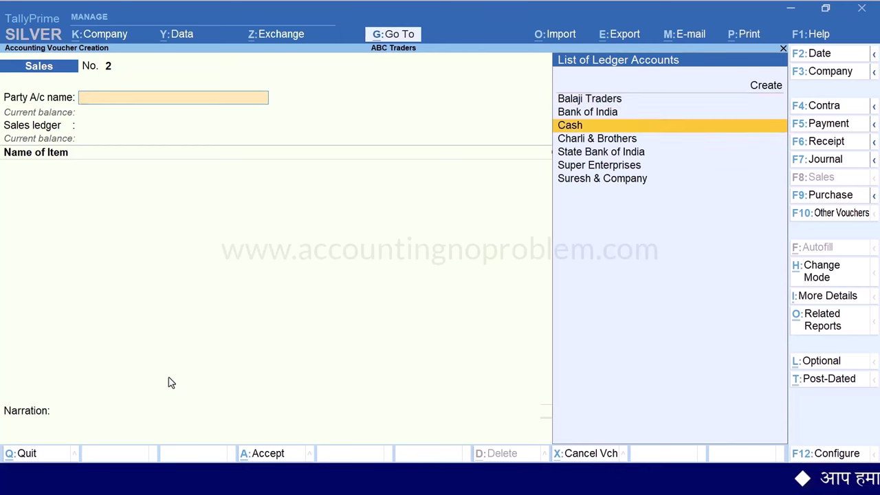
key(Return)
key(Return)
key(Down)
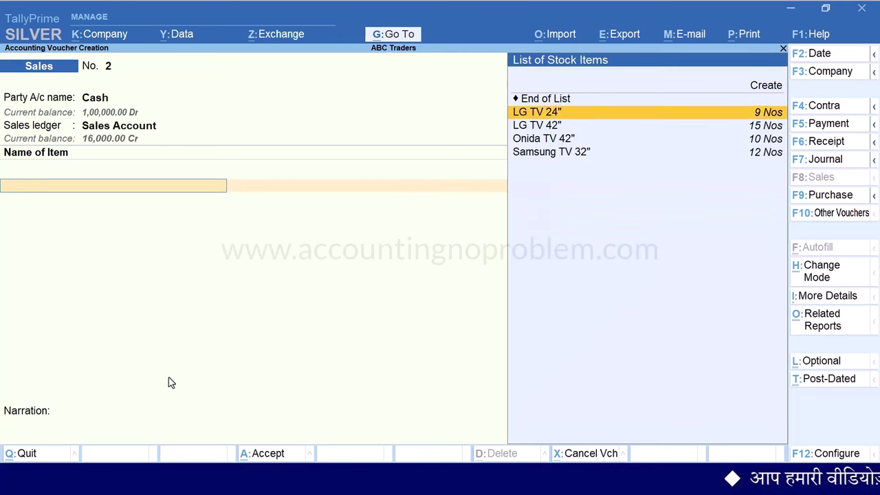
key(Down)
key(Return)
text(1)
key(Return)
text(40,0)
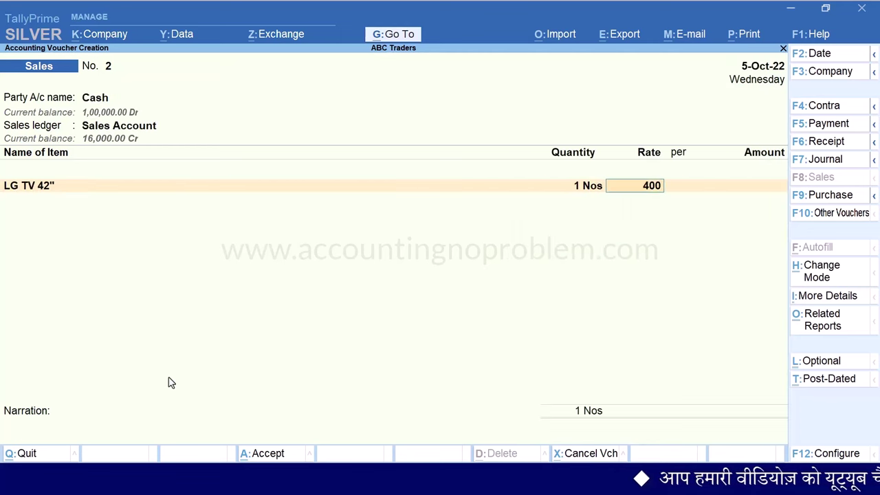
text(00)
key(Return)
key(Return)
key(Return)
key(Return)
key(Return)
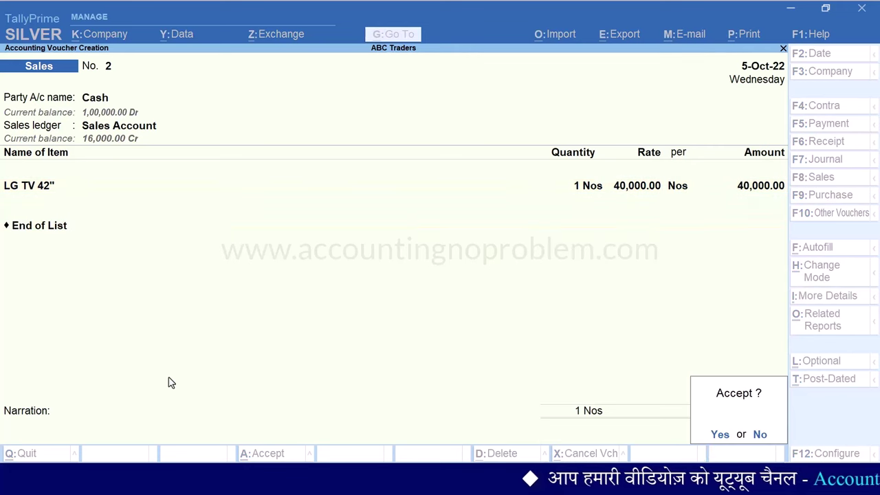
key(Return)
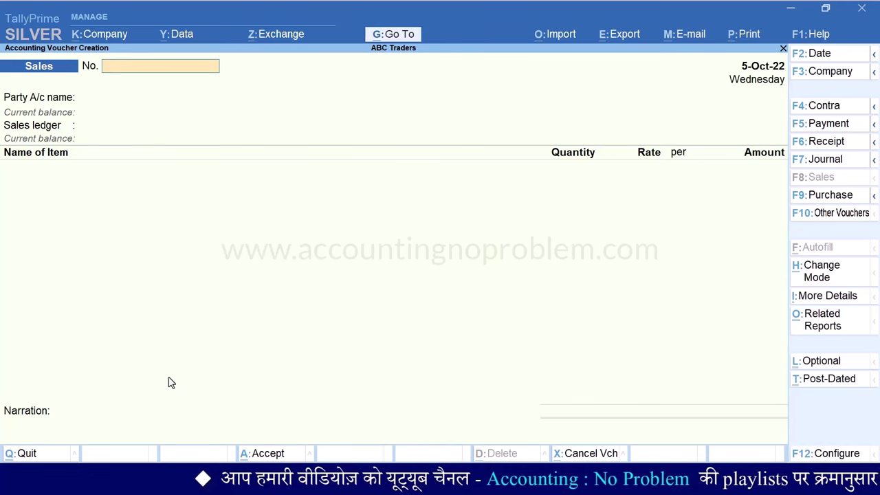
Enter voucher number 2, see the duplicate-number error, then return to the Gateway of Tally
text(2)
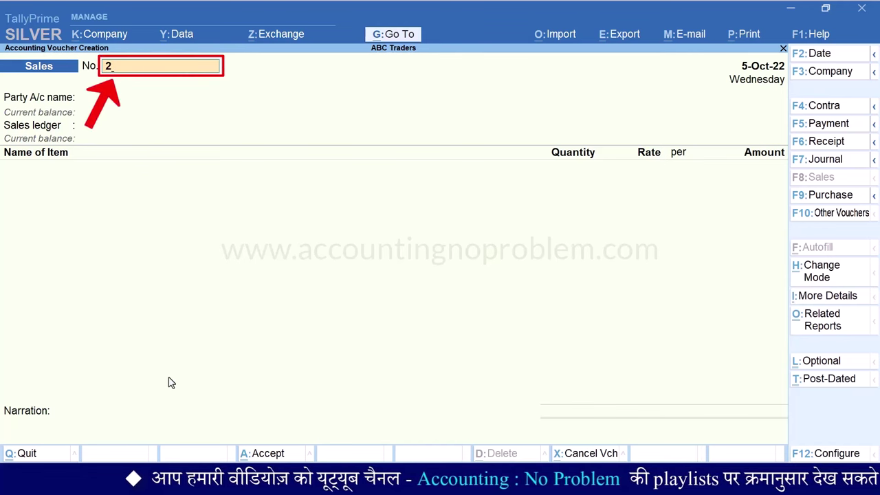
key(Return)
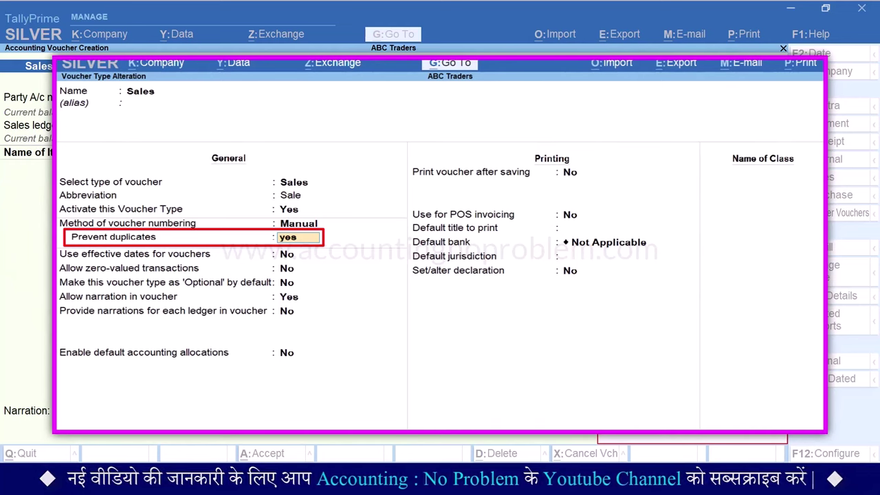
key(Escape)
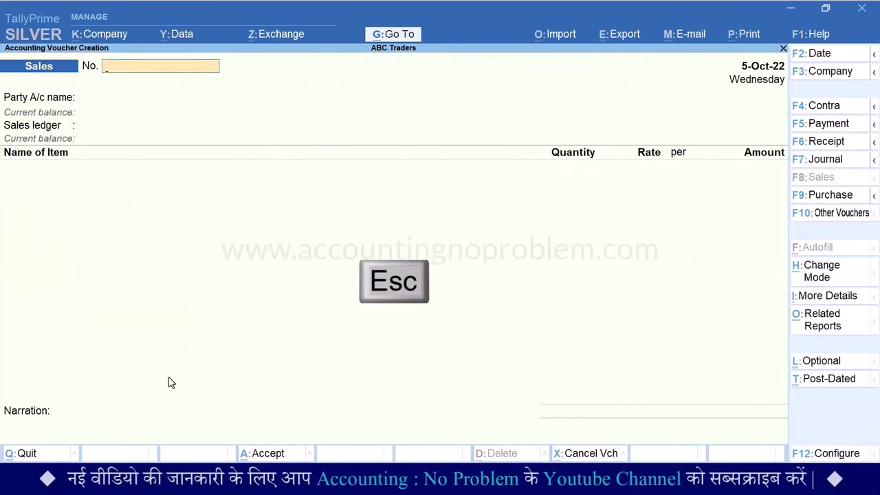
key(Escape)
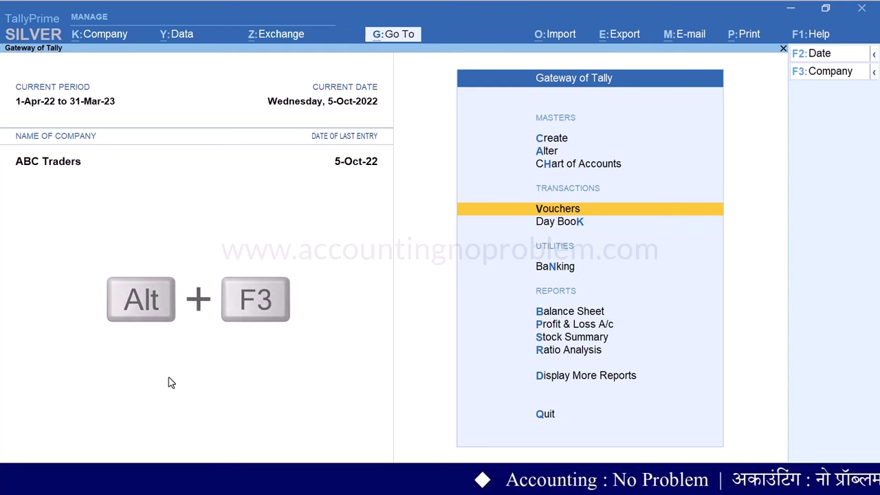
Switch to Happy Traders and open its Sales voucher type for alteration
key(alt+F3)
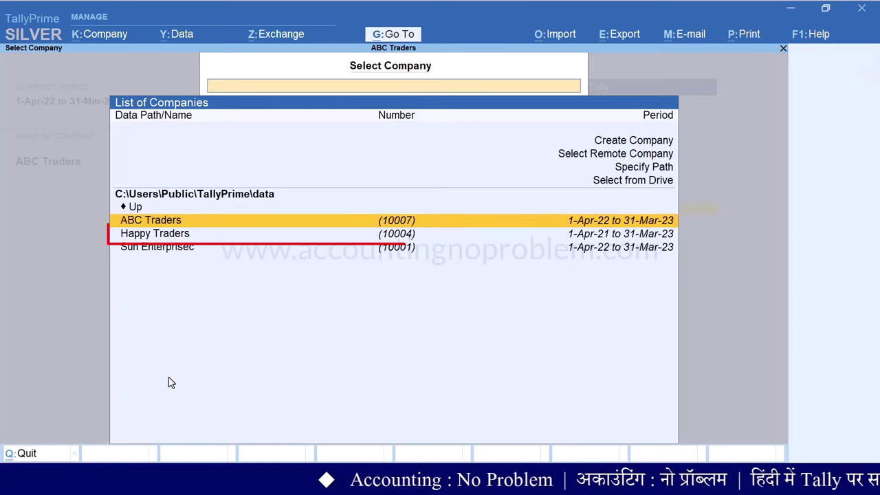
key(Down)
key(Return)
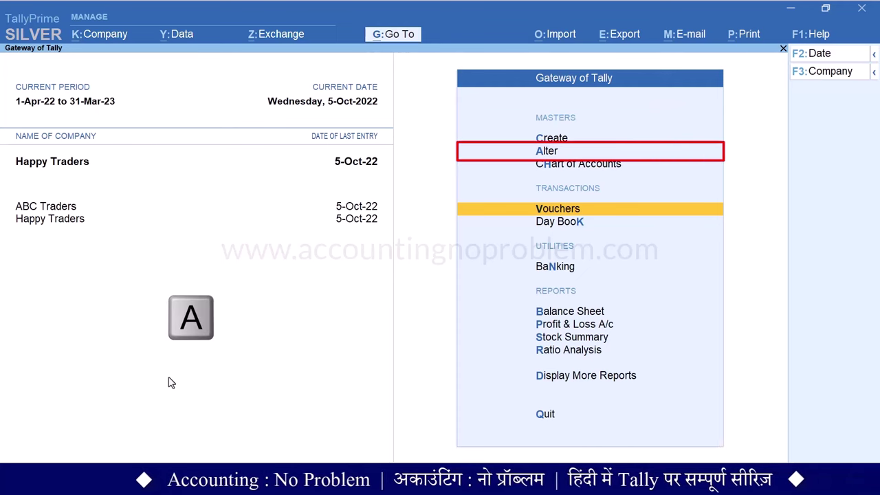
key(a)
key(Down)
key(Down)
key(Down)
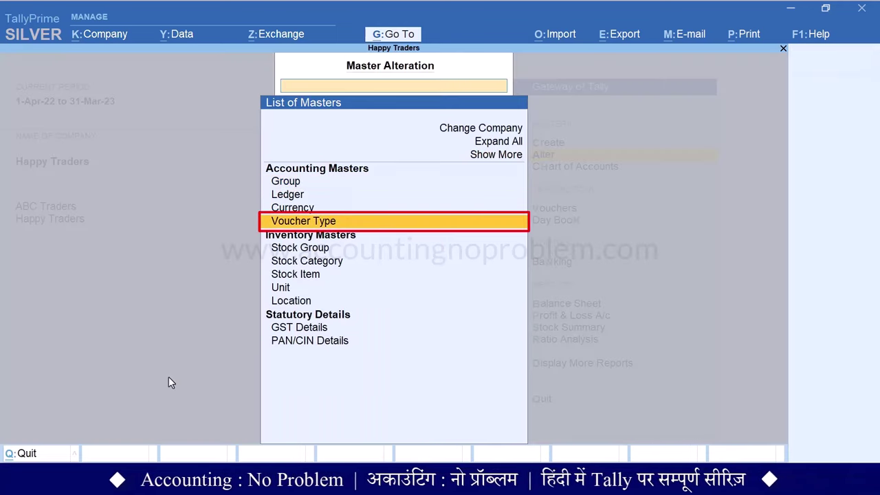
key(Return)
text(S)
key(Return)
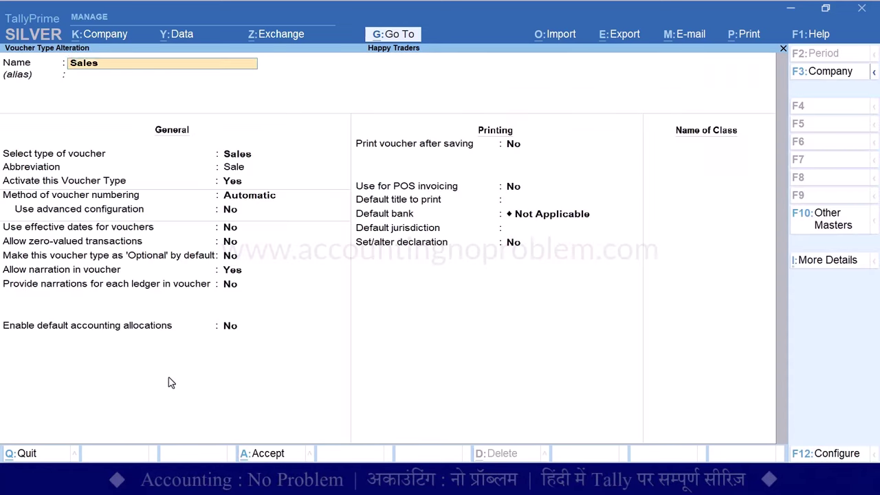
Change the Sales voucher numbering method to Manual, confirm Yes, and save the voucher type
key(Return)
key(Return)
key(Return)
key(Return)
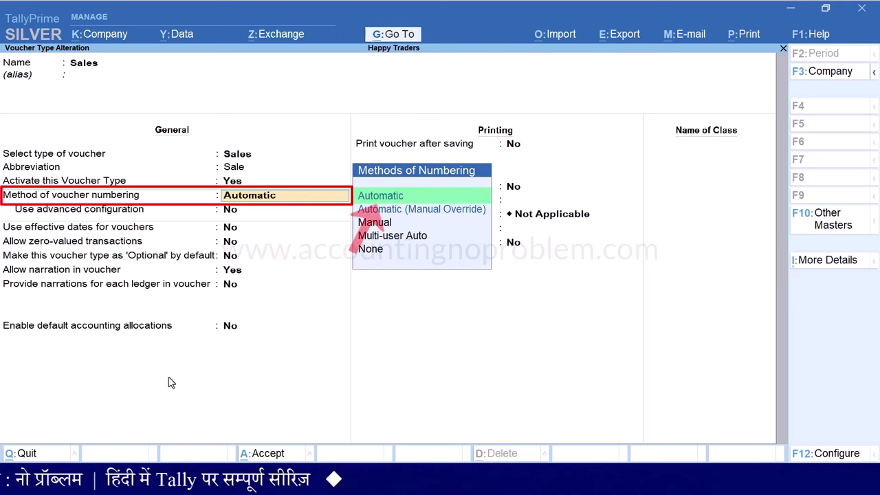
key(Down)
key(Down)
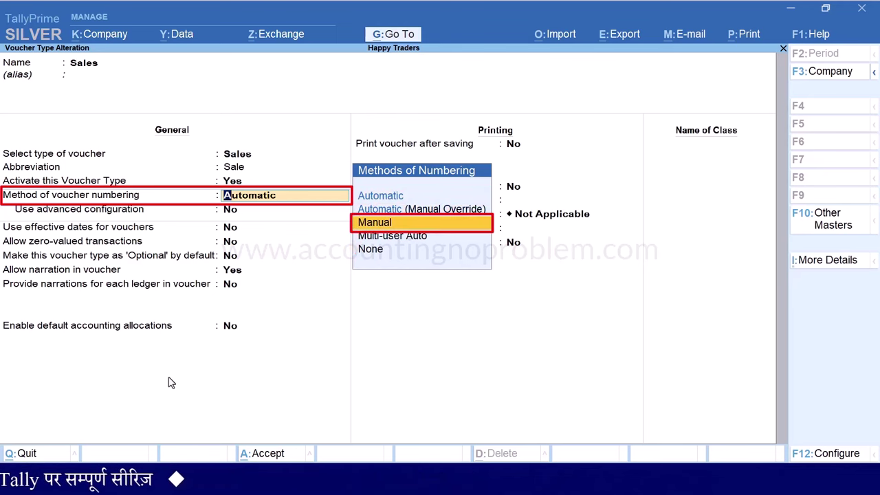
key(Return)
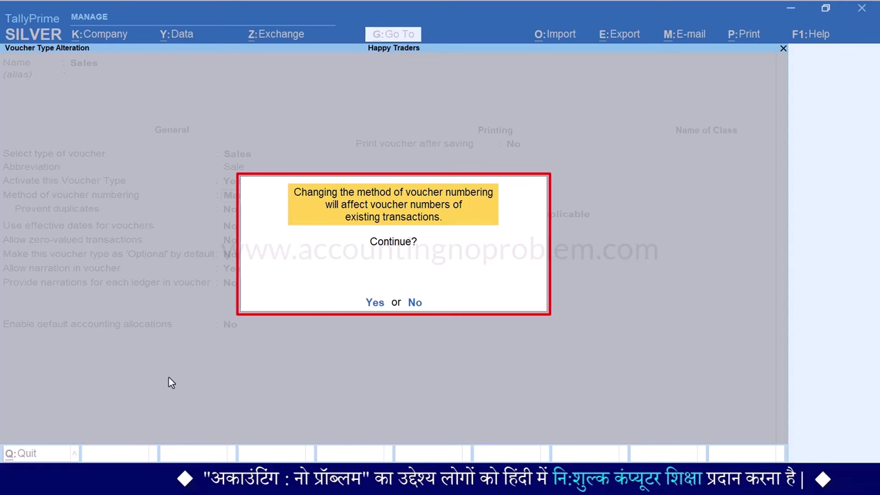
key(y)
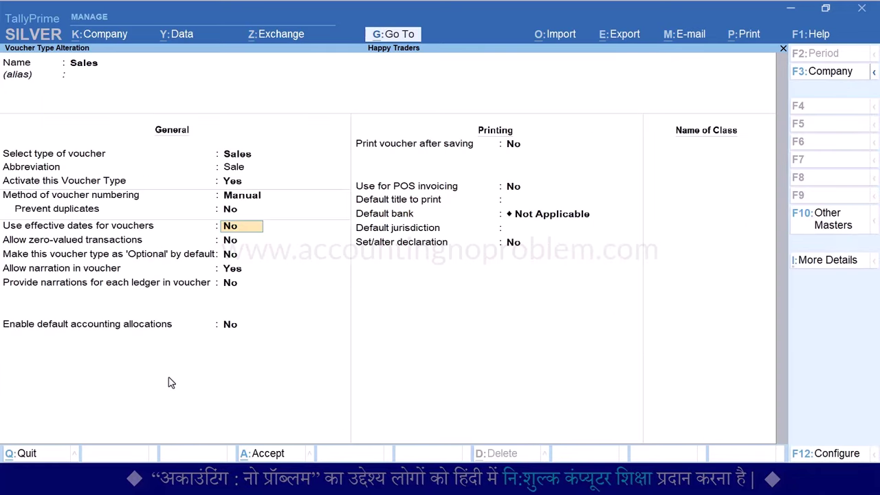
key(BackSpace)
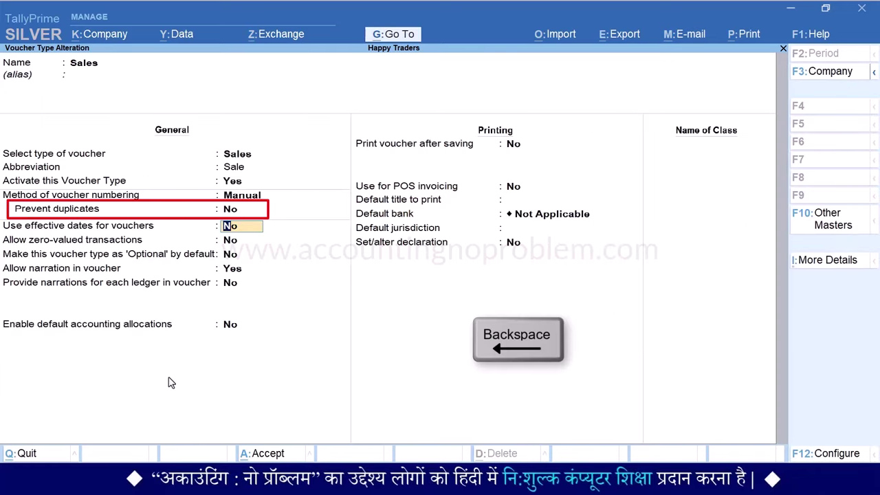
key(BackSpace)
key(Return)
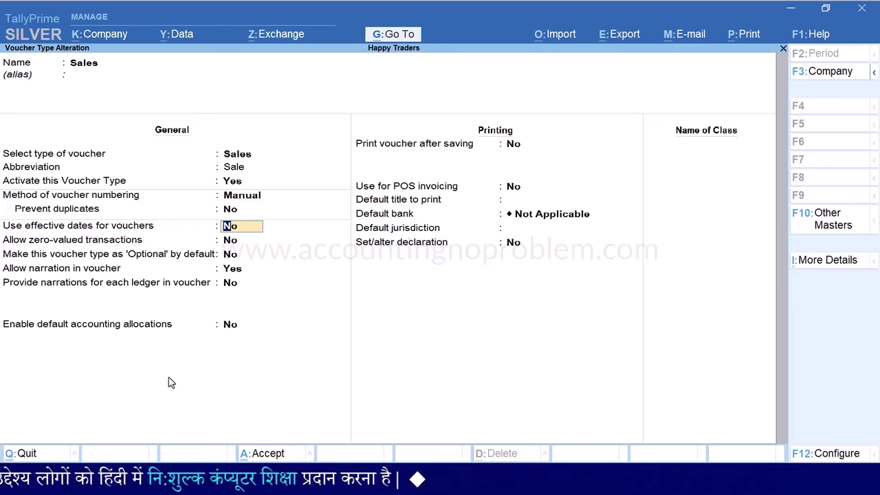
key(ctrl+a)
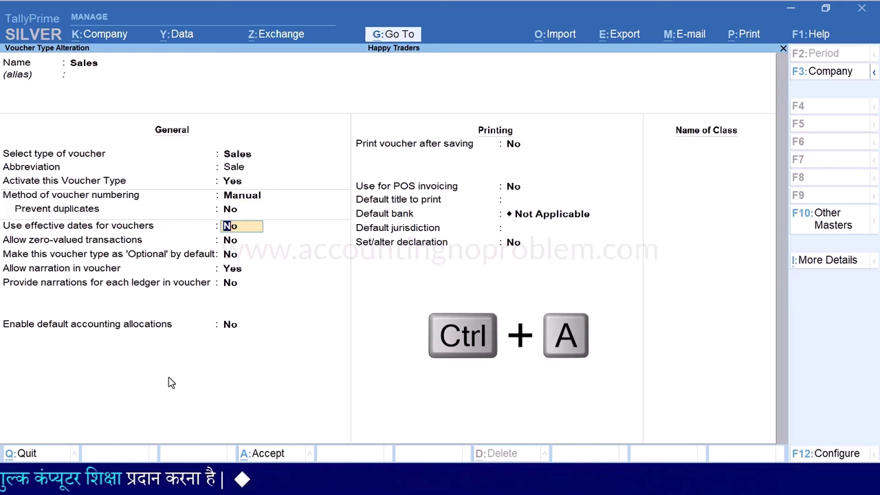
key(Escape)
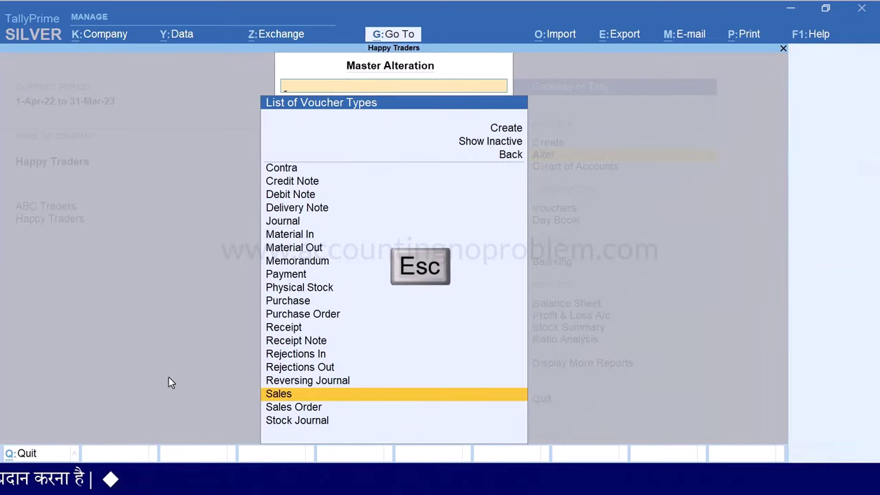
key(Escape)
Show the Day Book for the period 1-Apr-22 to 5-Oct-22
key(k)
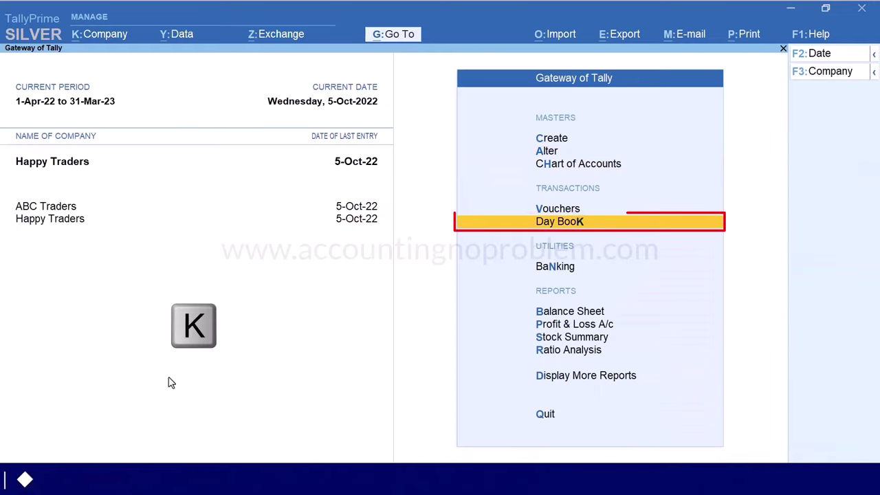
key(alt+F2)
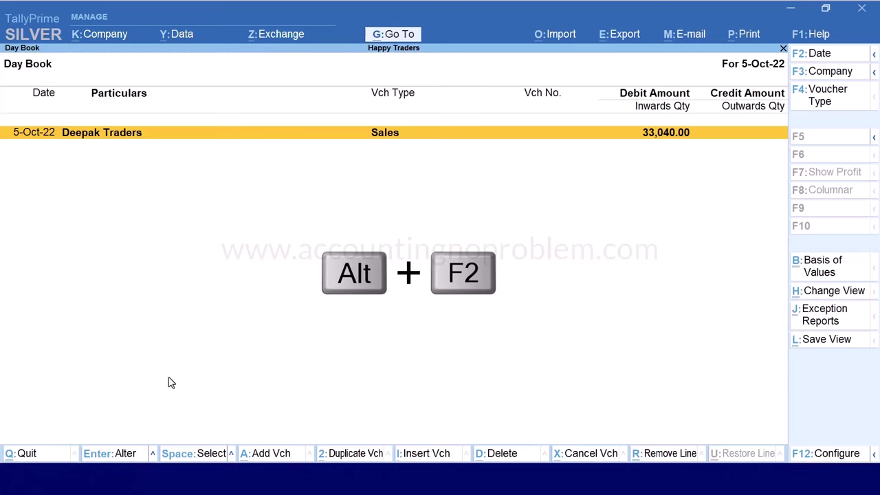
key(space)
key(Return)
key(space)
key(Return)
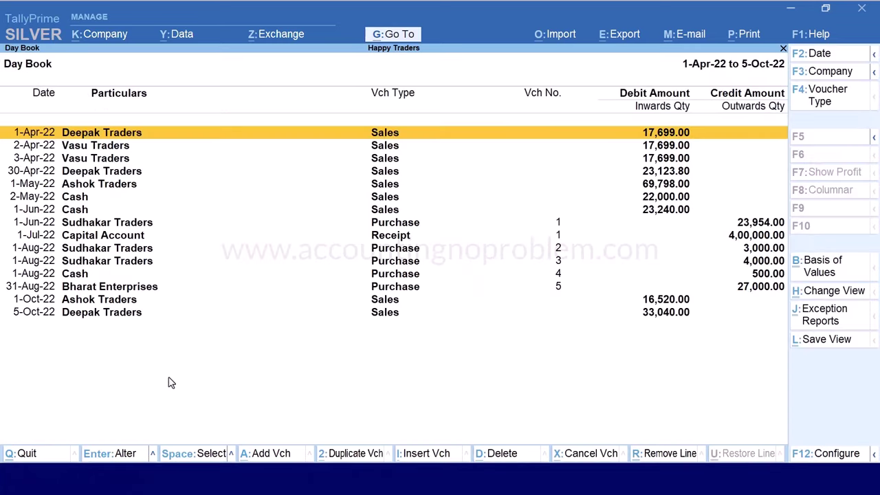
Filter the Day Book to Sales vouchers and review the empty voucher number column
key(F4)
text(S)
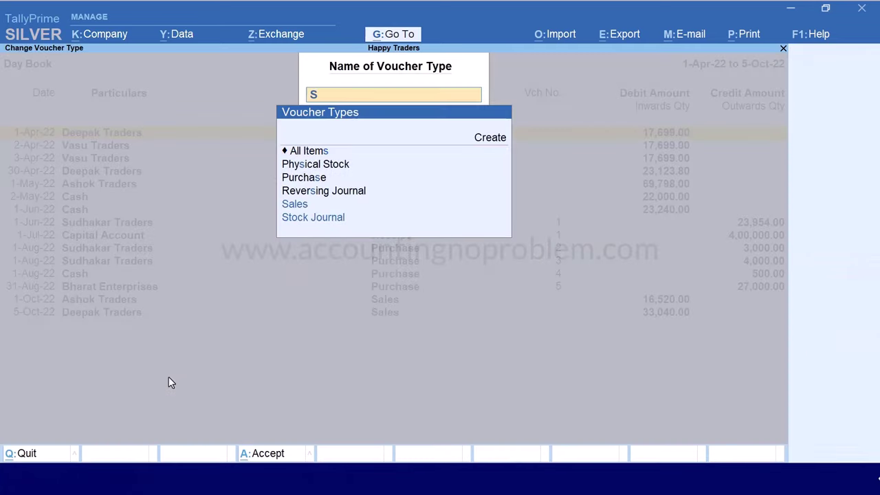
key(Return)
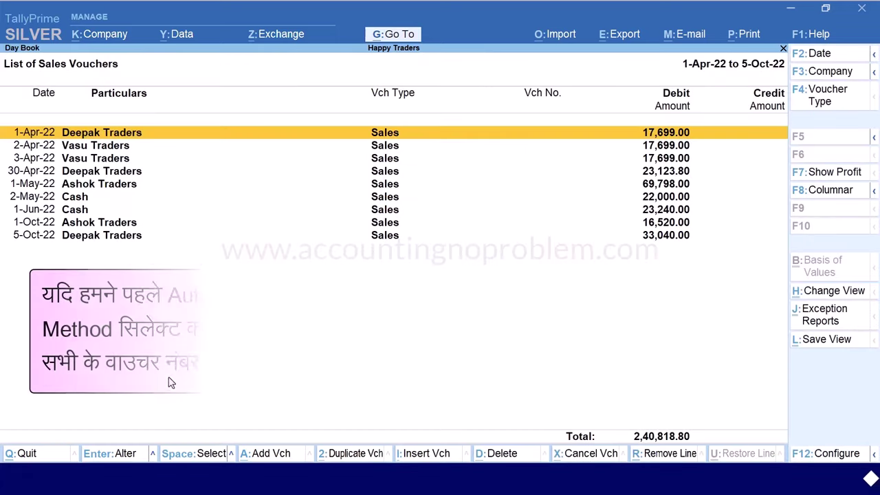
key(Down)
key(Down)
key(Down)
key(Down)
key(Down)
key(Down)
key(Down)
key(Down)
key(Up)
key(Up)
key(Up)
key(Up)
key(Up)
key(Up)
key(Up)
key(Up)
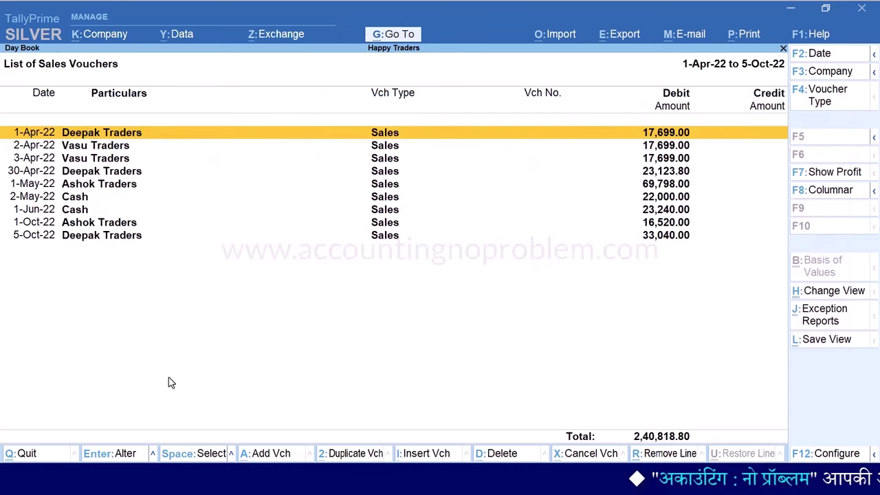
Close Happy Traders' List of Sales Vouchers, back to the Gateway of Tally
key(Escape)
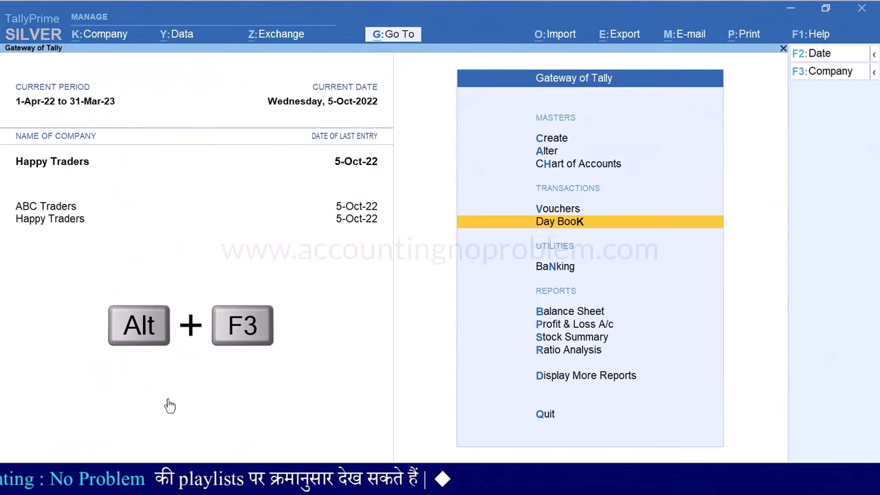
Select Sun Enterprises from the List of Companies to make it the current company
key(alt+F3)
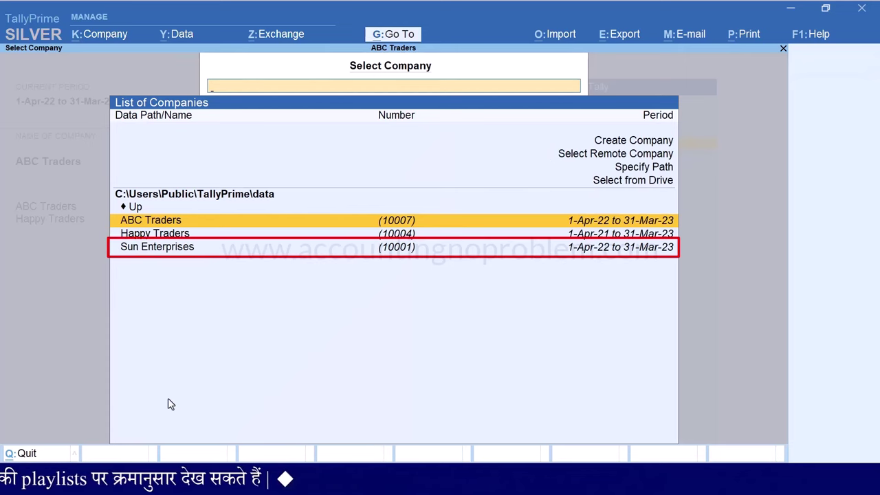
key(Down)
key(Down)
key(Return)
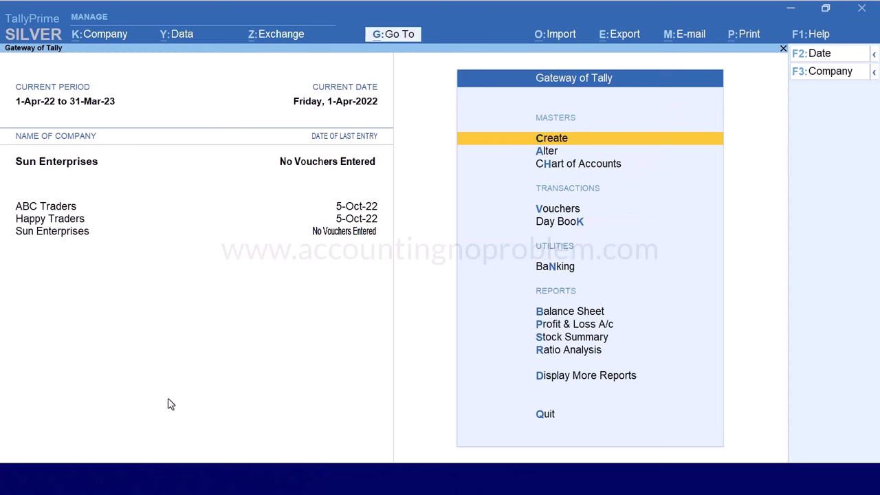
Open Sun Enterprises' Sales voucher type for alteration
key(Down)
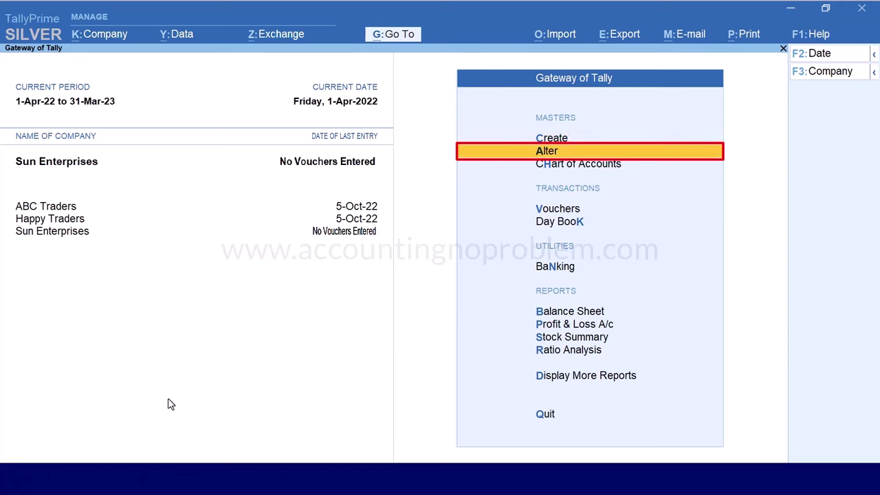
key(Return)
key(Down)
key(Down)
key(Down)
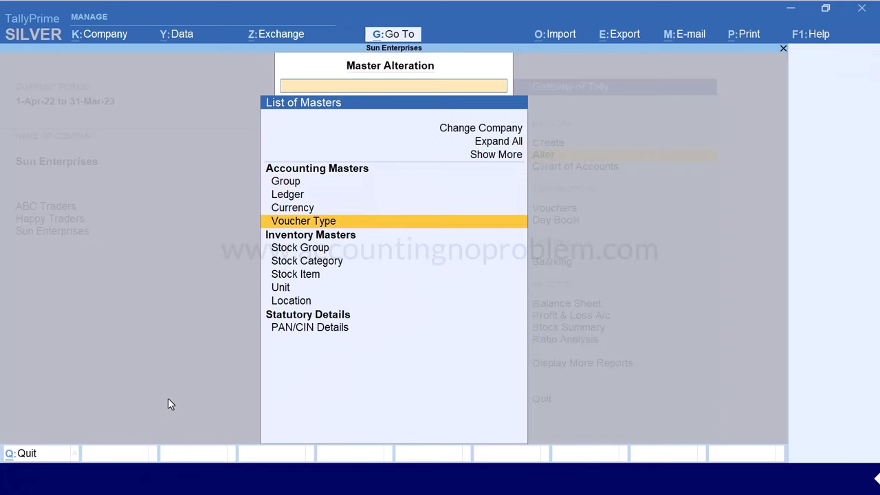
key(Return)
text(S)
key(Return)
key(Return)
key(Return)
key(Return)
key(Return)
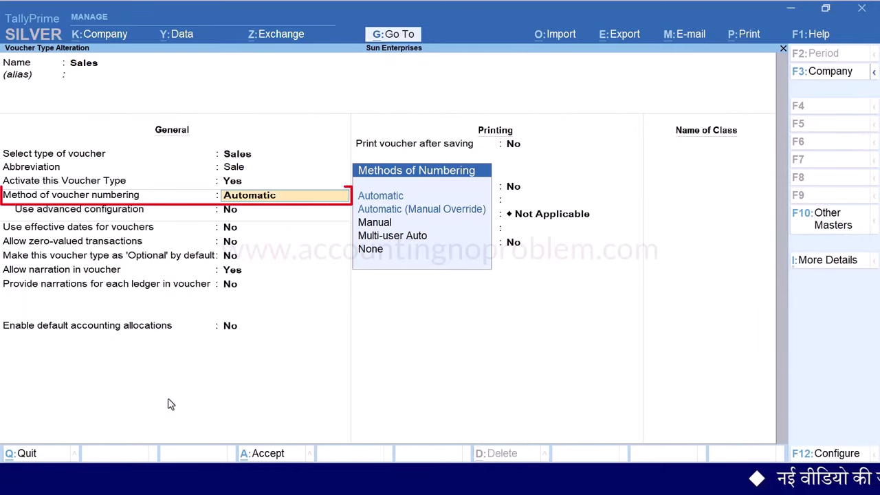
Choose Automatic (Manual Override) numbering with duplicates prevented, and save the voucher type
key(Down)
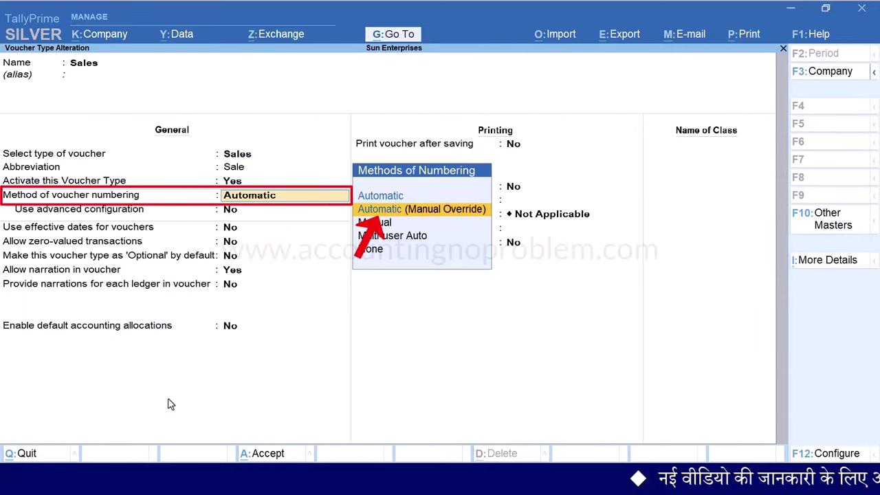
key(Return)
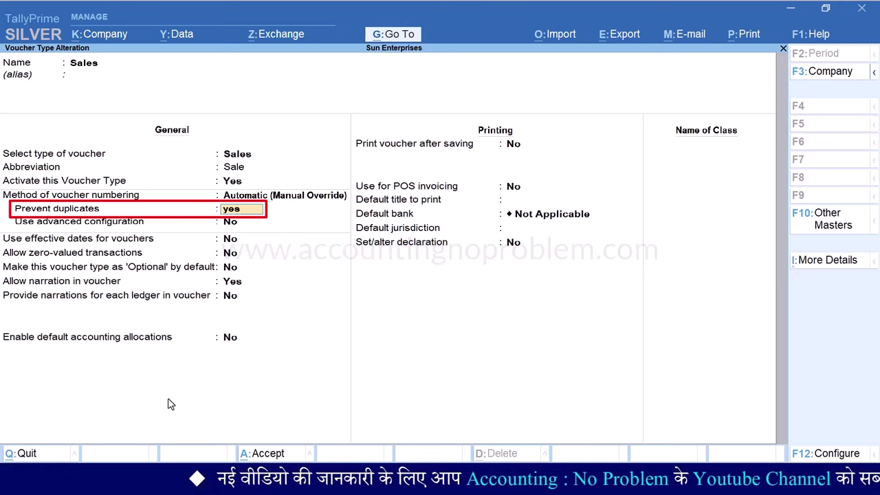
key(Return)
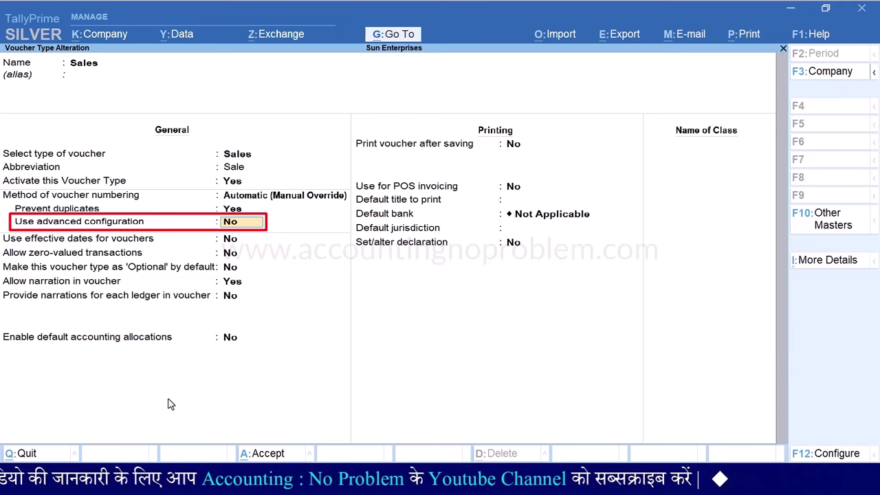
key(ctrl+a)
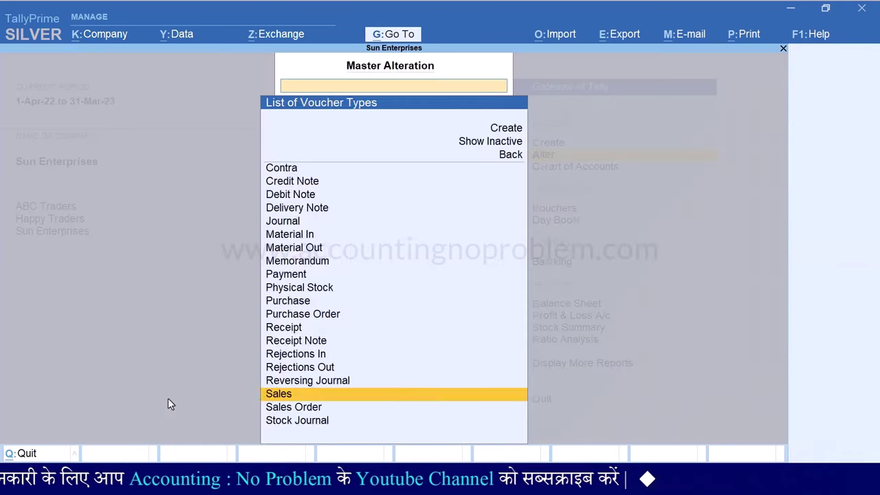
key(Escape)
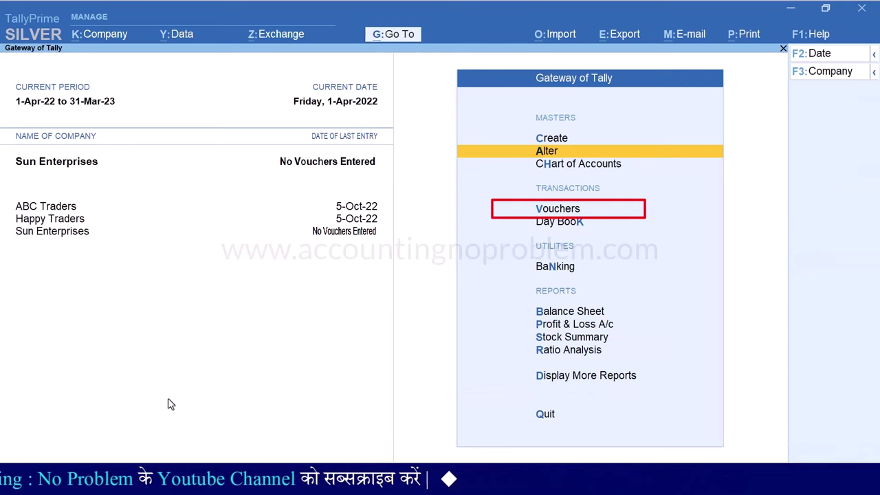
Record Sales voucher 1 to Meena Traders: Sales Account, one Sony TV 20" at 14,000
key(v)
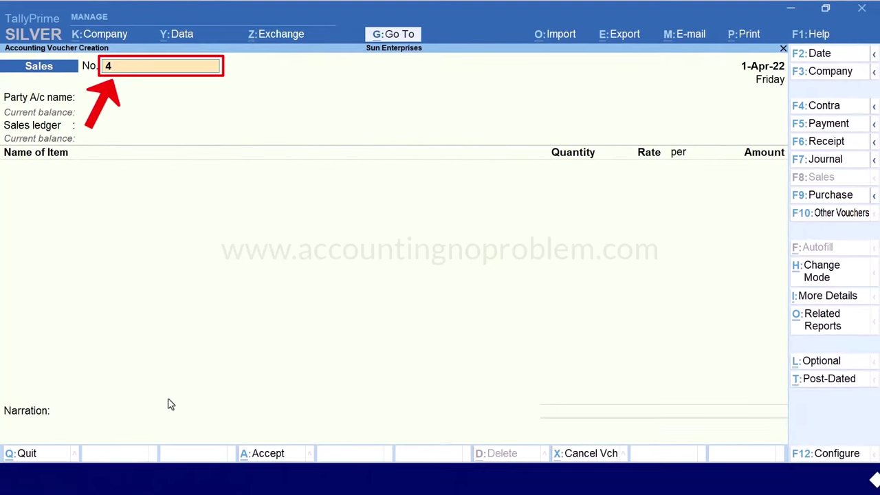
key(Return)
key(Return)
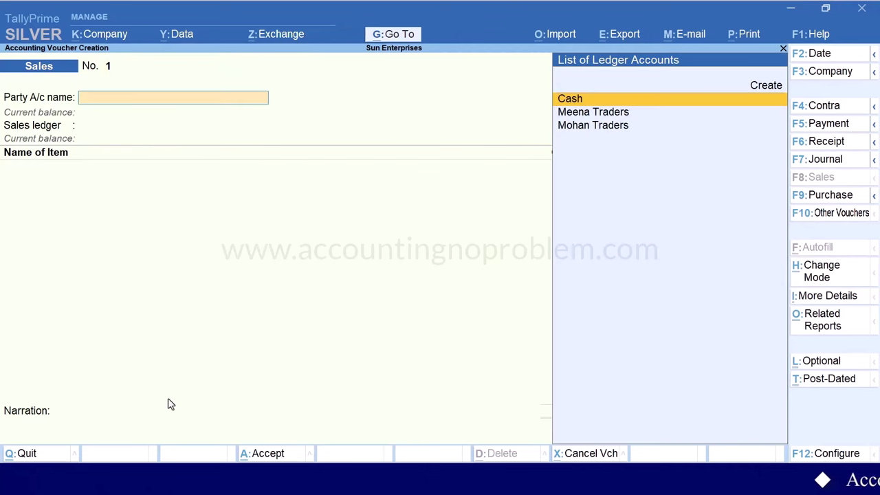
key(Down)
key(Return)
key(Return)
key(Return)
text(1)
key(Return)
key(Return)
key(Return)
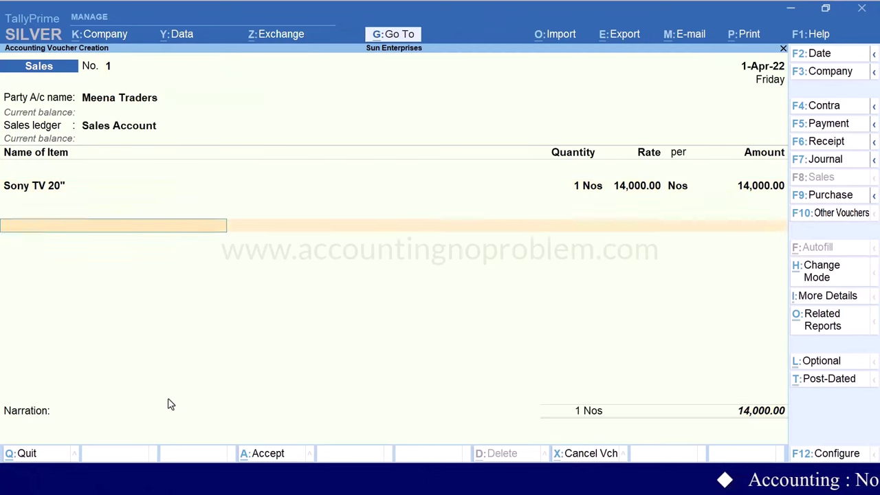
key(Return)
key(Return)
key(Return)
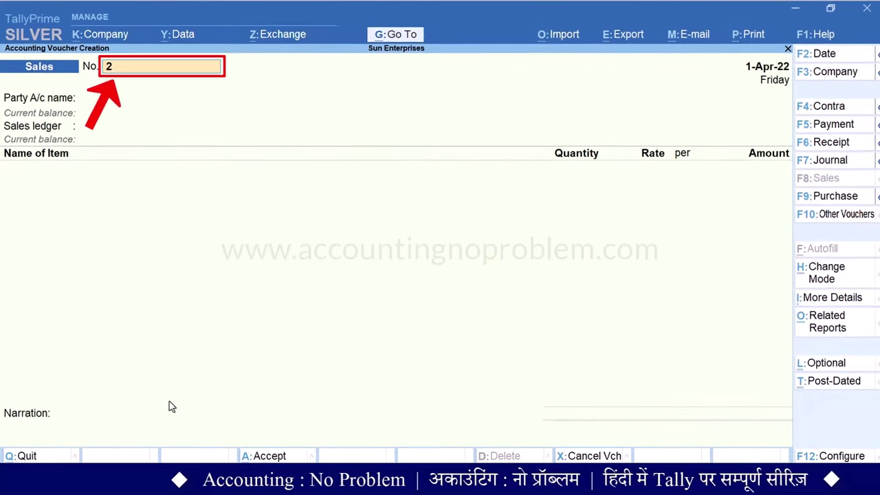
Record Sales voucher 2 to Cash for one Sony TV 20" at 14,000
key(Return)
key(Return)
key(Return)
key(Return)
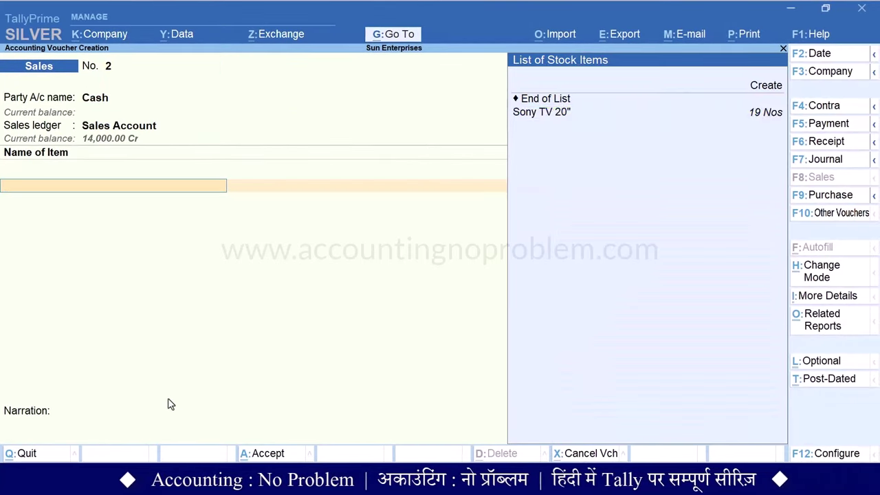
key(Down)
key(Return)
text(1)
key(Return)
key(Return)
key(Return)
key(Return)
key(Return)
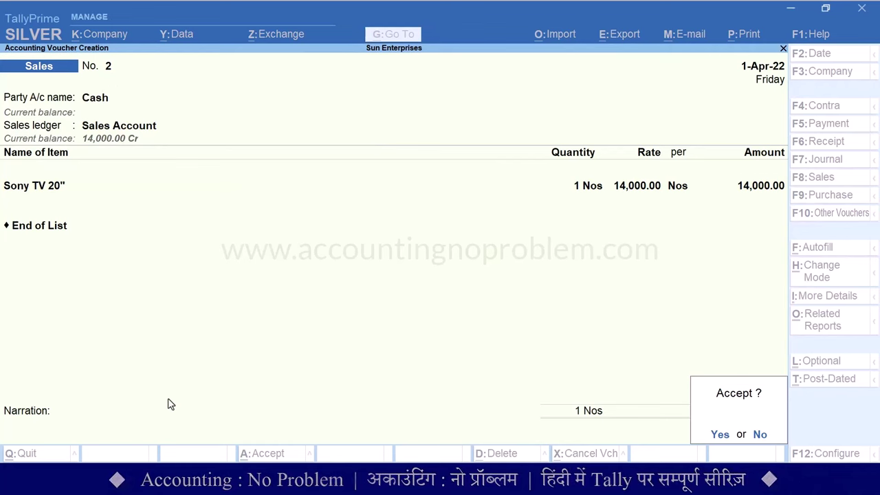
key(Return)
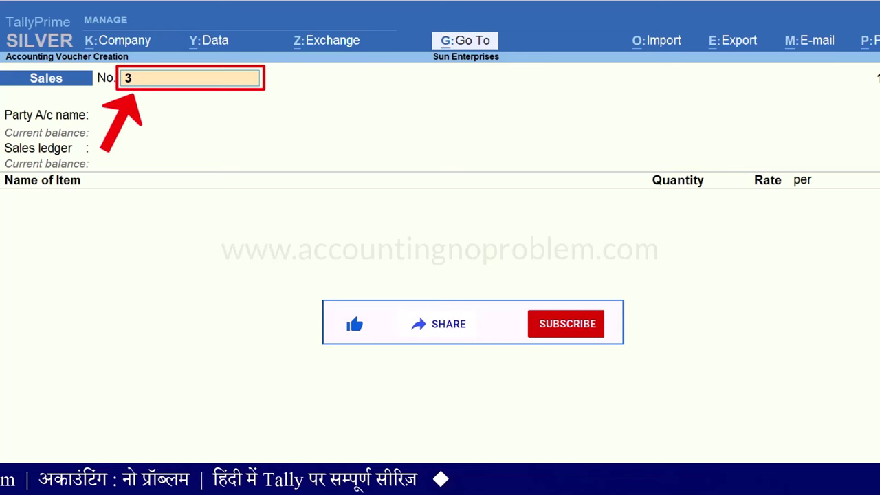
Save Sales voucher 10 for Mohan Traders: Sales Account, one Sony TV 20" at 14,000
text(10)
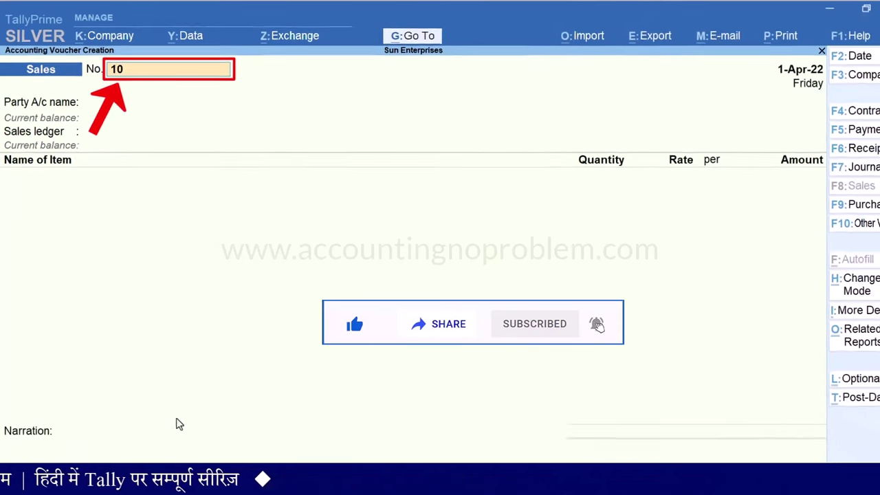
key(Return)
key(Return)
key(Down)
key(Down)
key(Return)
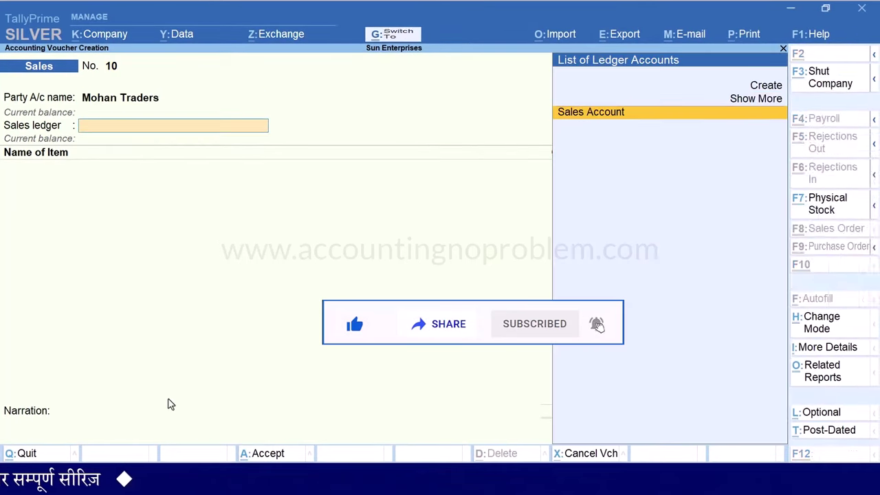
key(Return)
text(S)
key(Return)
text(1)
key(Return)
key(Return)
key(Return)
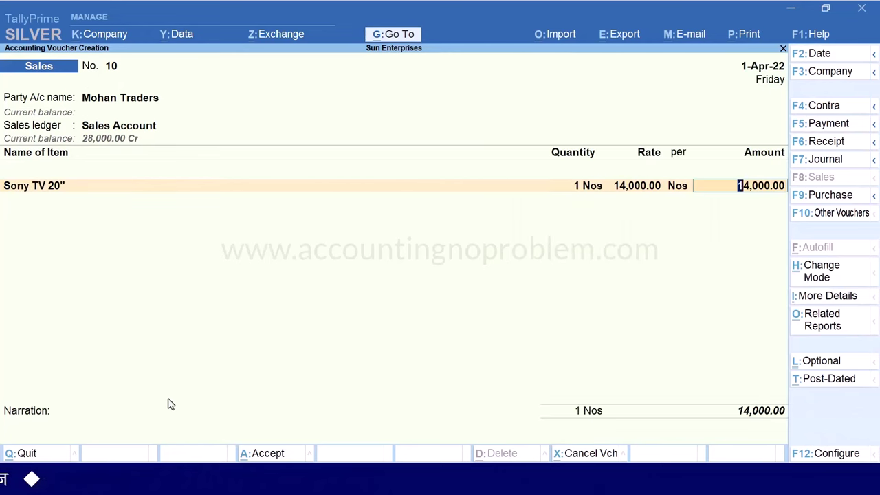
key(Return)
key(Return)
key(Return)
key(Return)
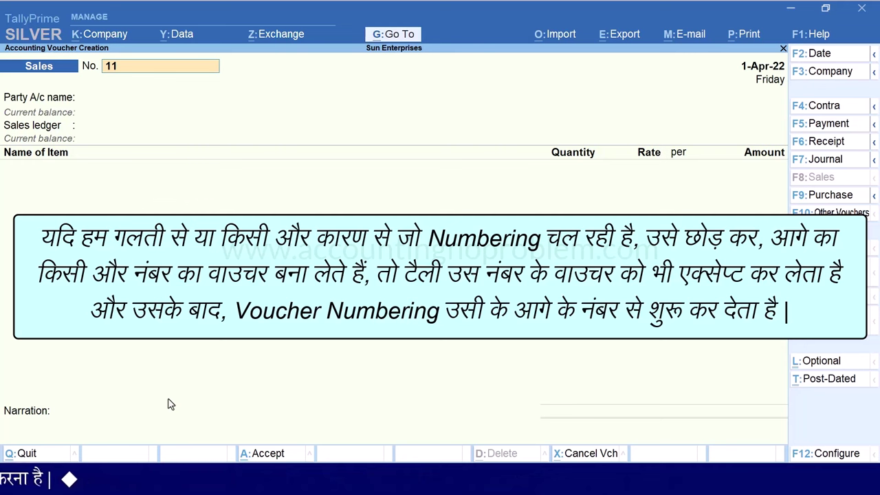
key(Escape)
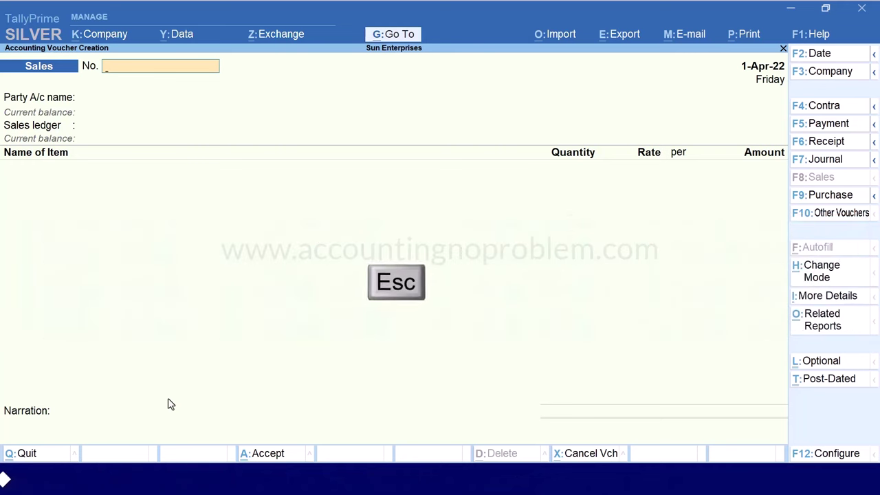
Quit the empty Sales voucher with Yes, returning to Sun Enterprises' Gateway of Tally
key(Escape)
key(Return)
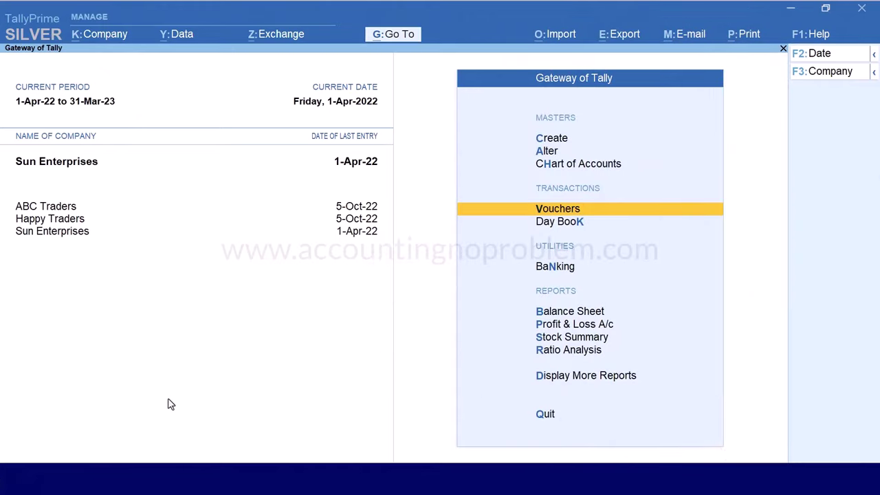
Open the Sales voucher type's Methods of Numbering list and move down to None
key(a)
key(Down)
key(Down)
key(Down)
key(Return)
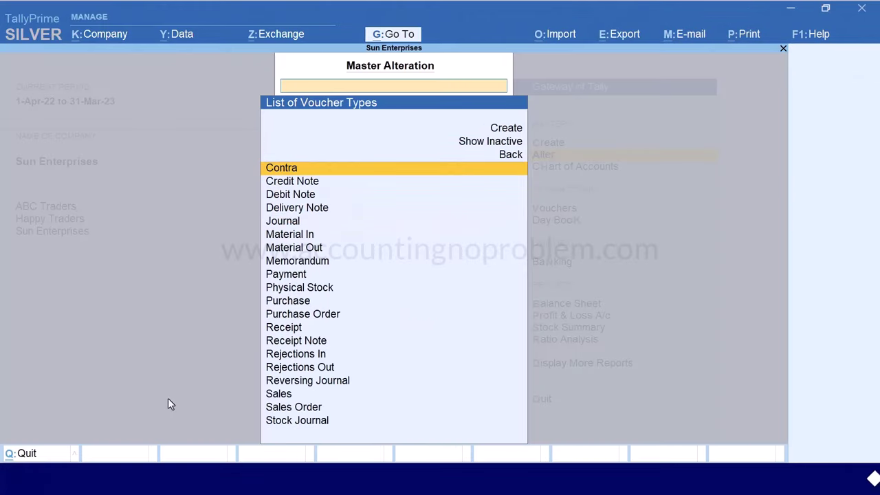
text(Sales)
key(Return)
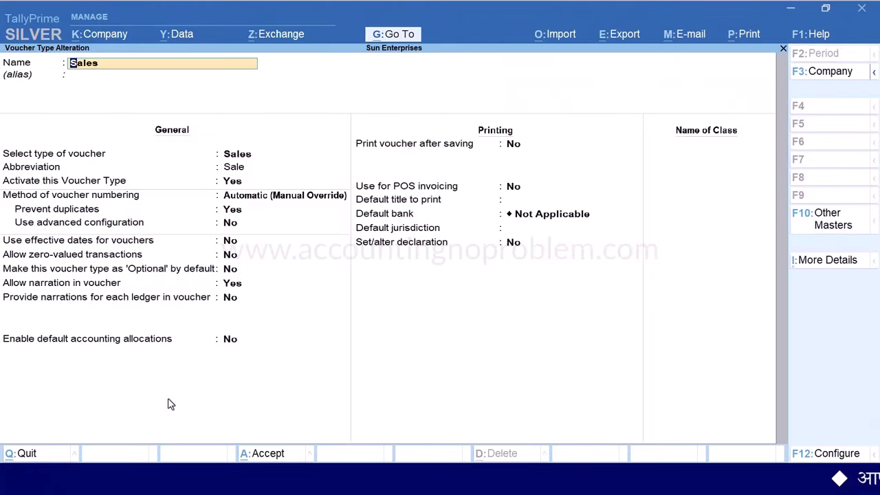
key(Return)
key(Return)
key(Return)
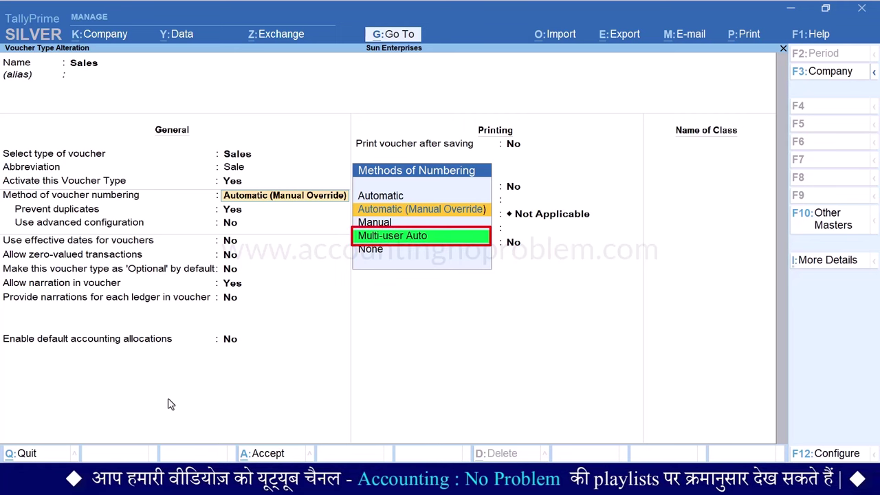
key(Down)
key(Down)
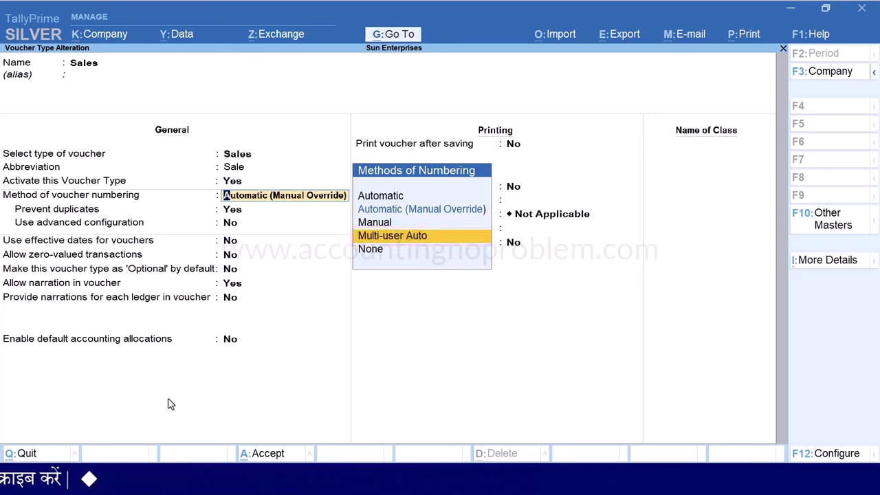
key(Down)
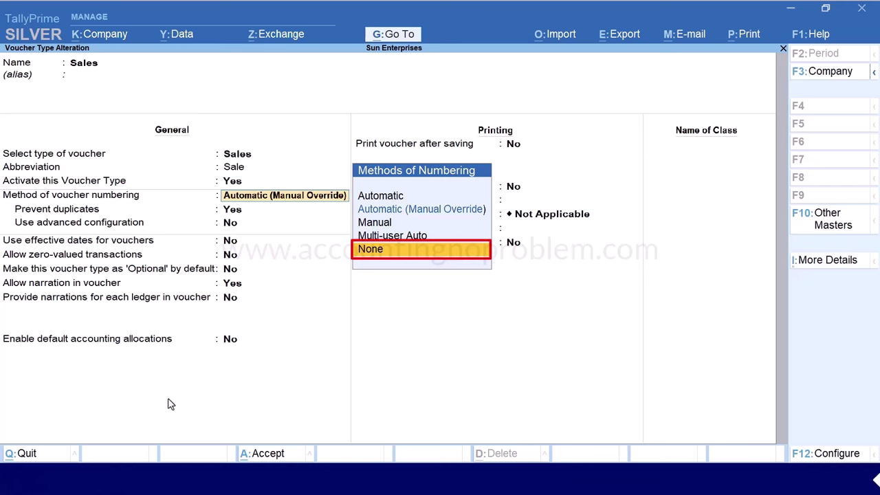
Set the Sales voucher type's numbering method to None, confirm, and save the alteration
key(Return)
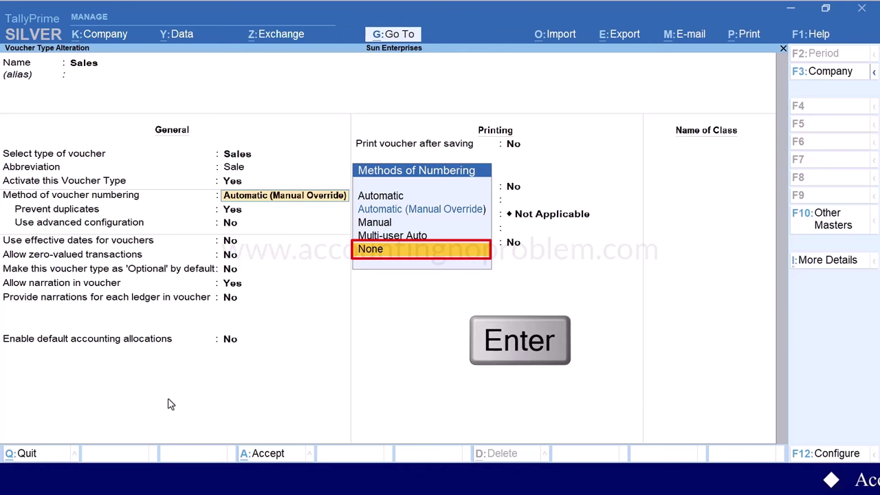
key(y)
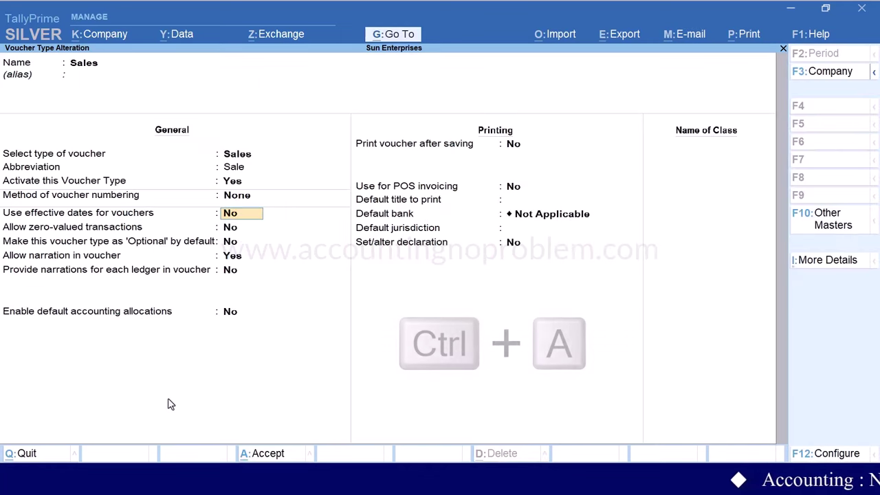
key(ctrl+a)
Open a new Sales voucher to verify it shows no voucher number field
key(Escape)
key(Escape)
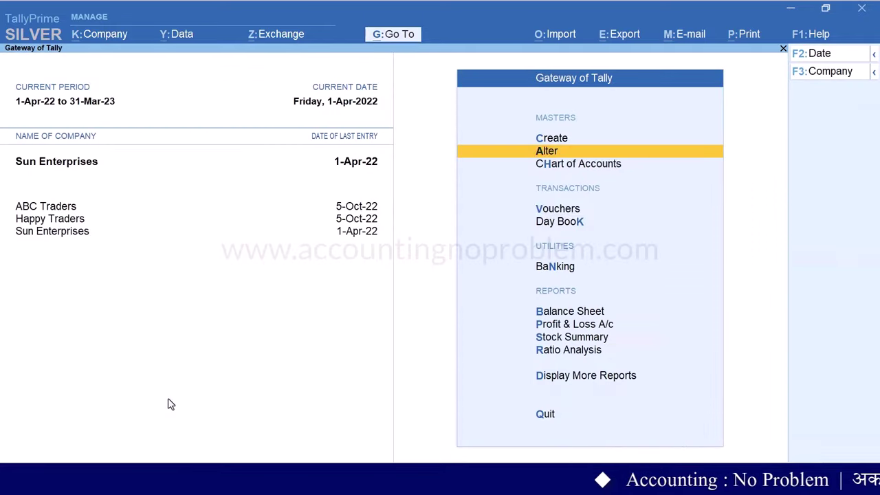
key(Down)
key(Down)
key(Return)
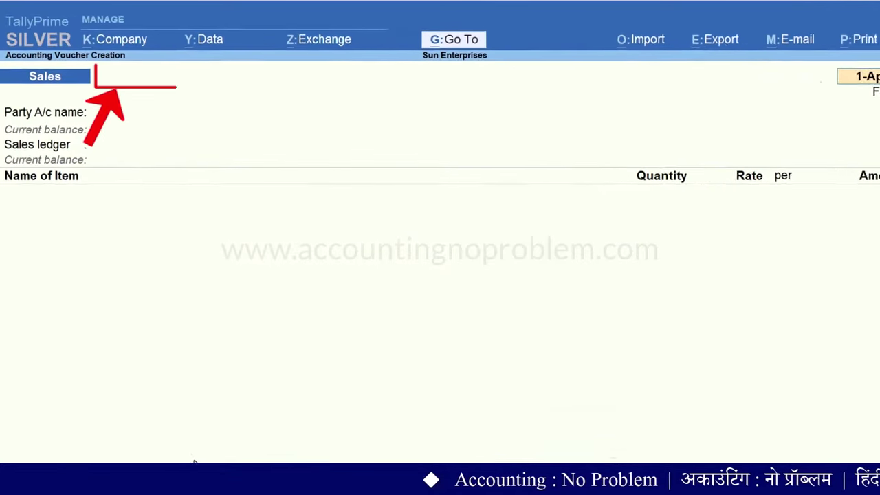
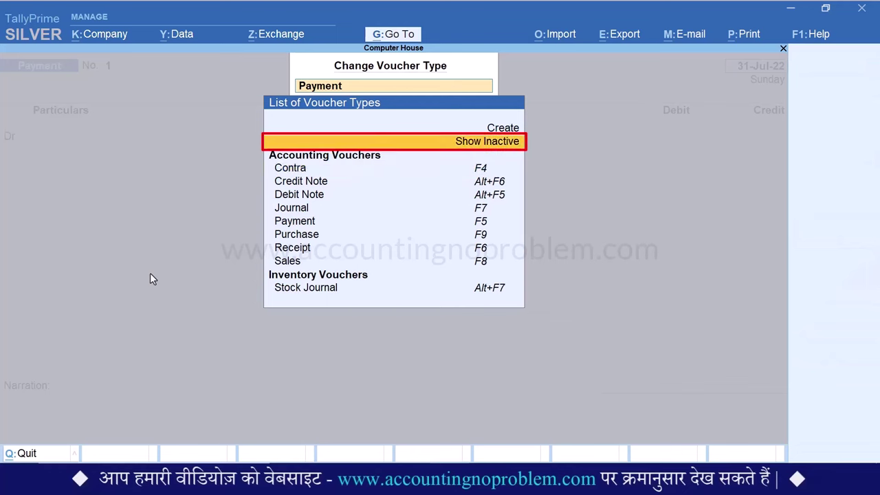
Show inactive voucher types and select Physical Stock as the voucher type
key(Return)
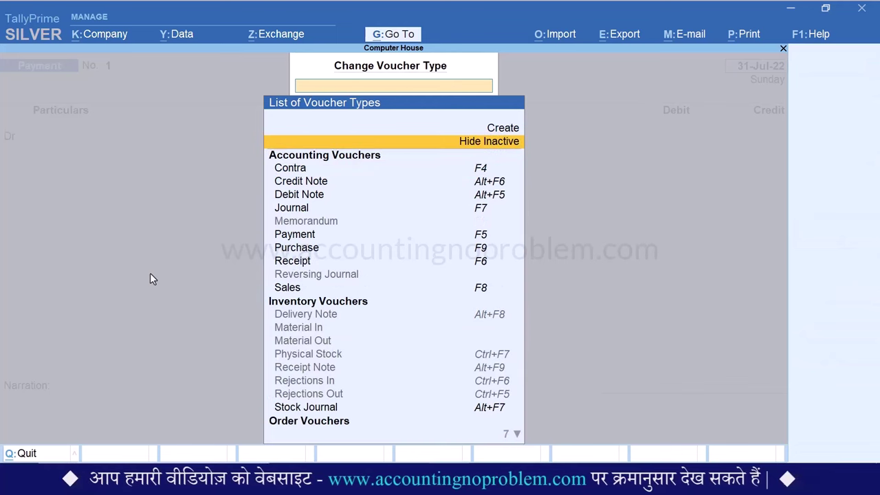
key(Down)
key(Down)
key(Down)
key(Down)
key(Down)
key(Down)
key(Down)
key(Down)
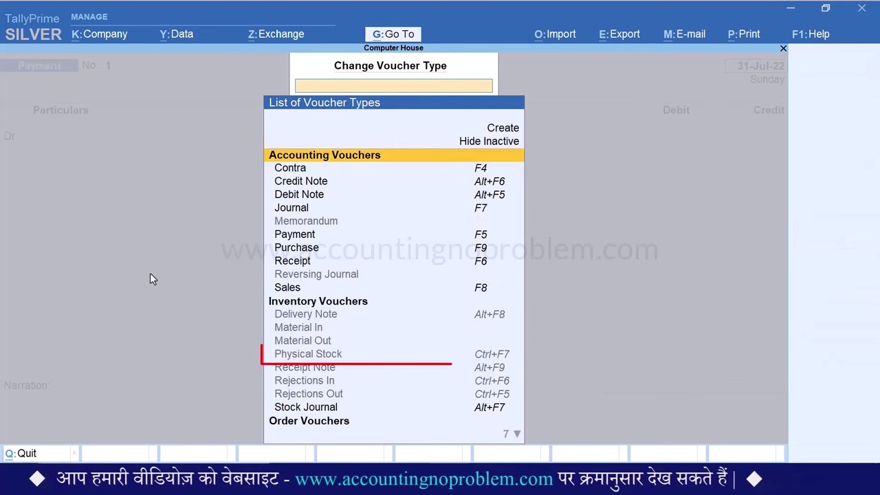
key(Down)
key(Down)
key(Down)
key(Down)
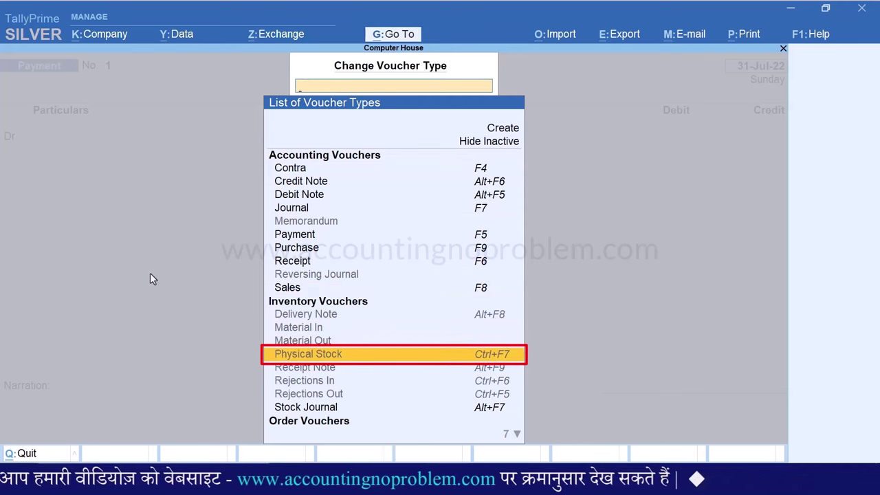
key(Return)
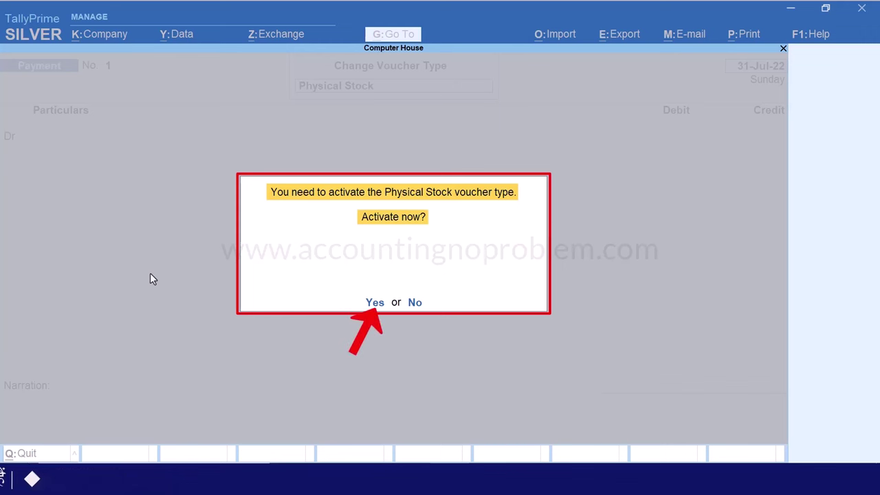
Confirm activation of Physical Stock to open a new Physical Stock Verification voucher
key(y)
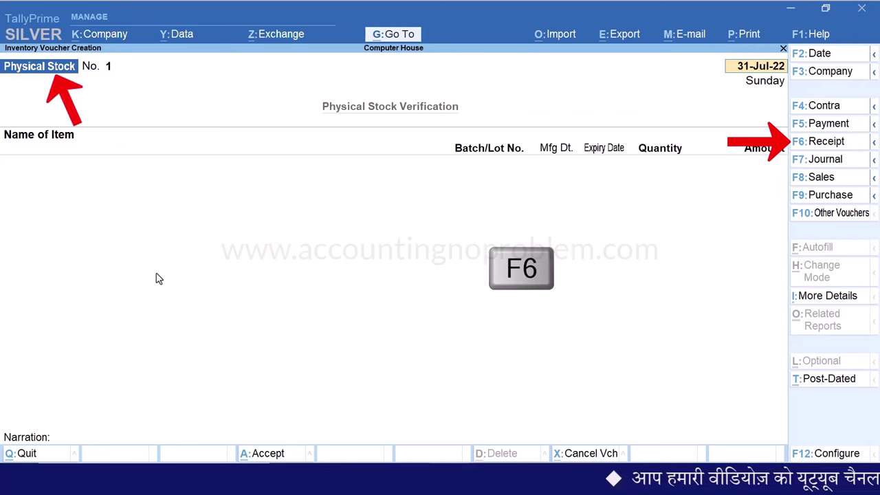
key(F6)
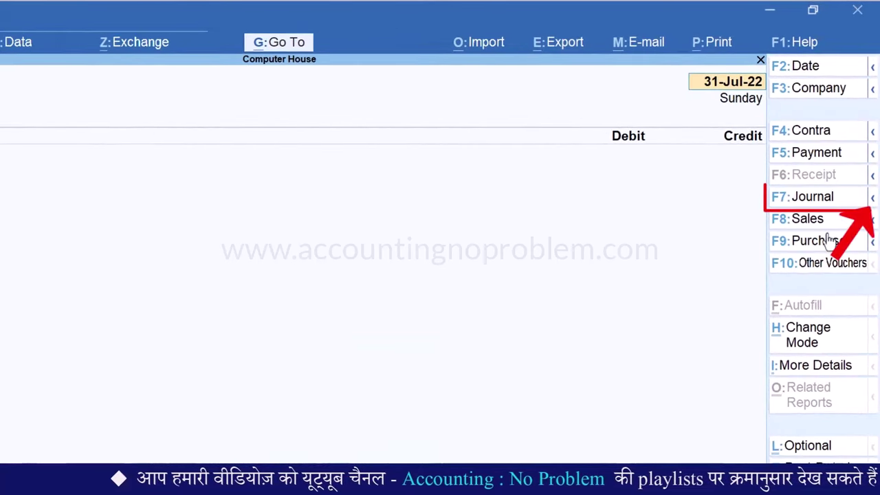
click(873, 199)
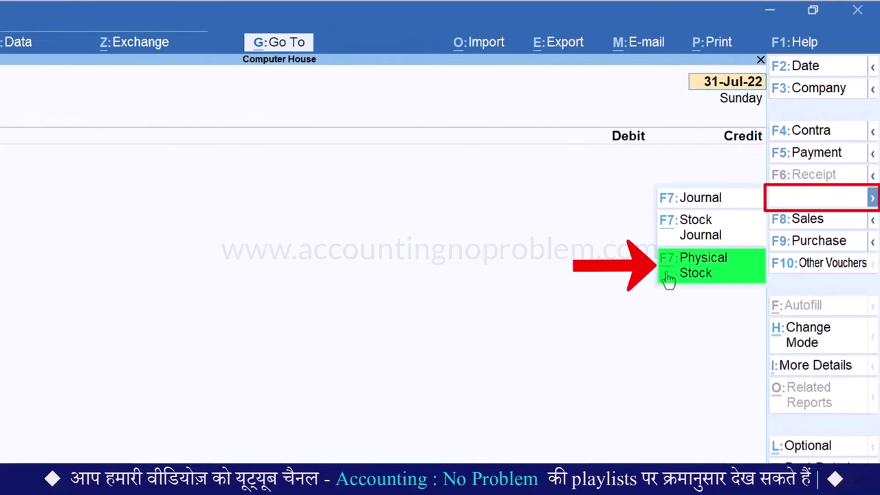
key(Escape)
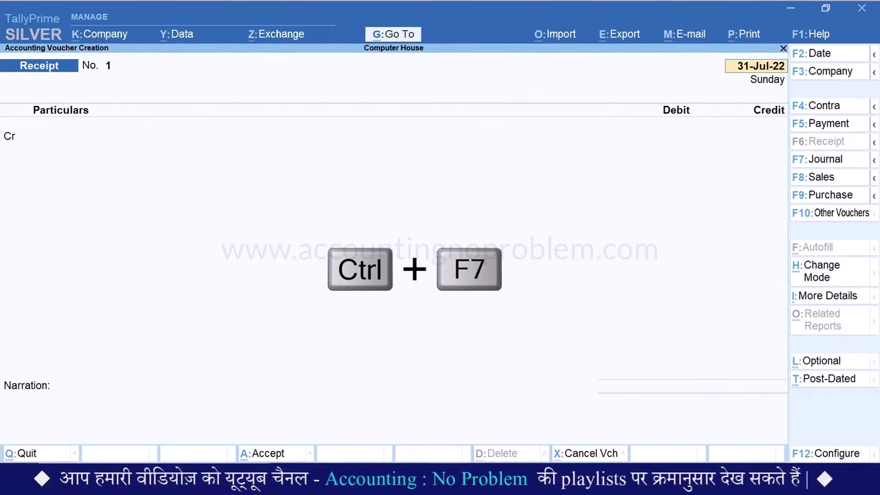
key(ctrl+F7)
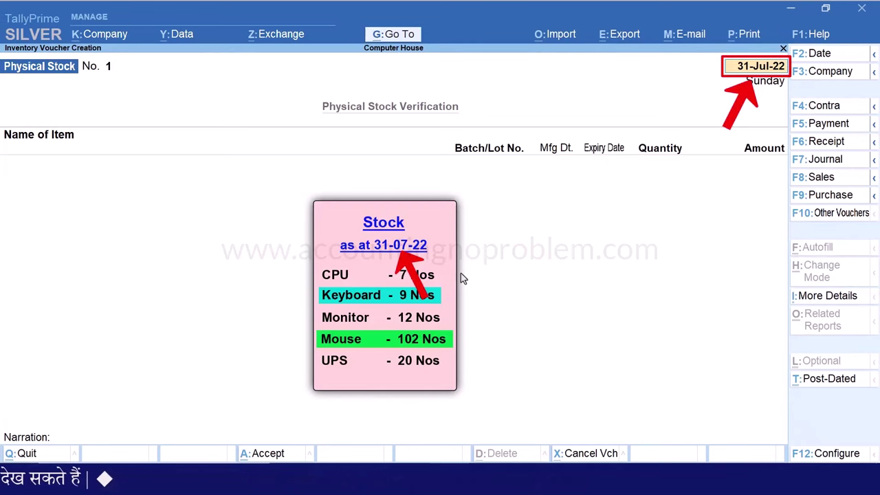
Date the voucher 31-Jul-22 and enter Keyboard with a counted quantity of 9 Nos
text(7)
key(Return)
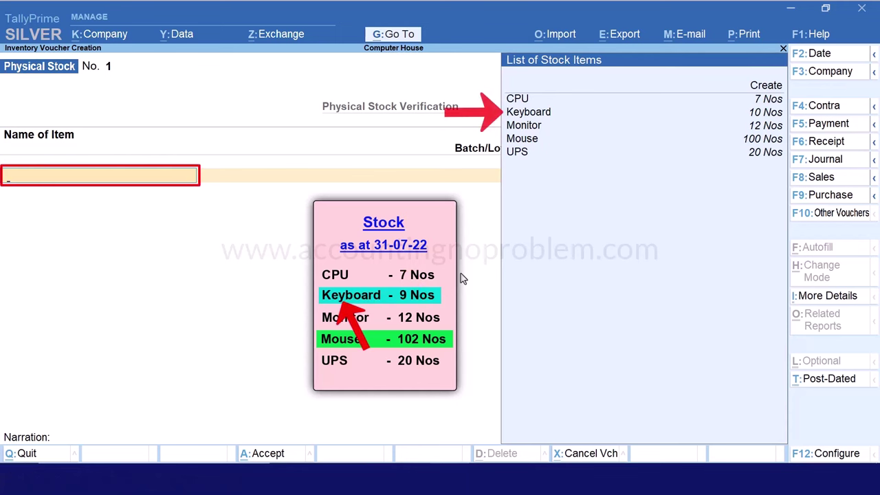
key(Down)
key(Down)
key(Return)
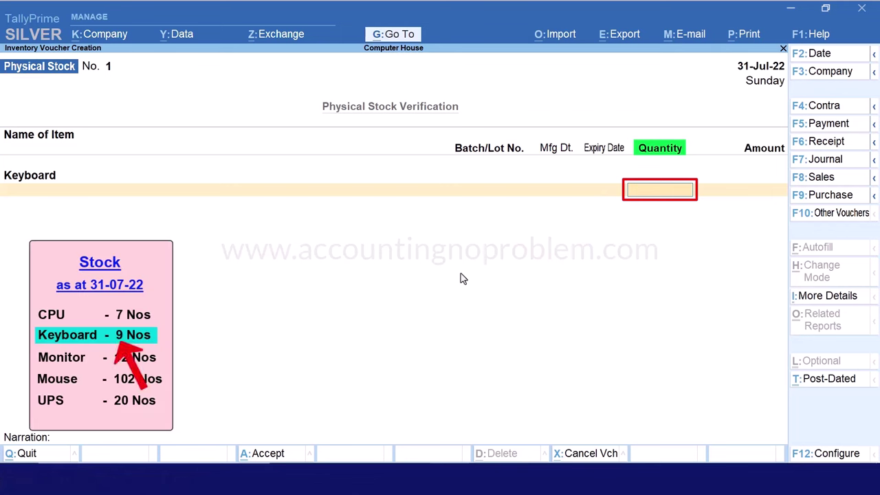
key(Return)
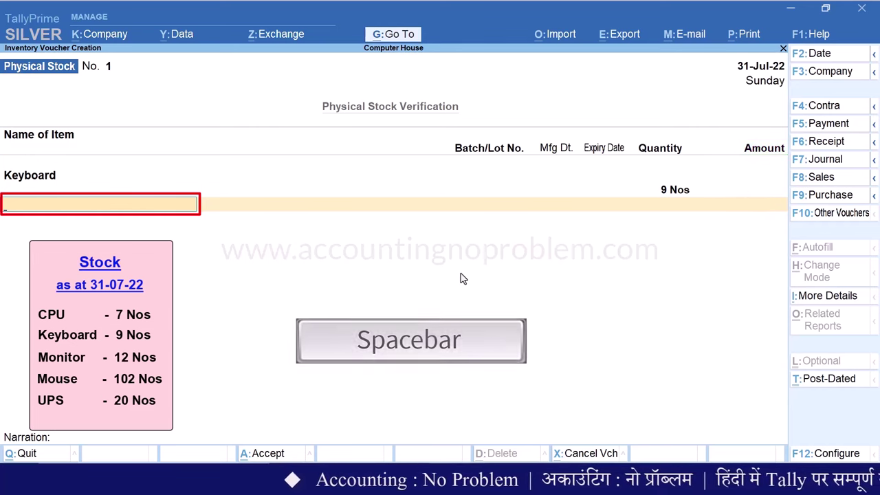
Add Mouse as the second item with a counted quantity of 102 Nos
key(space)
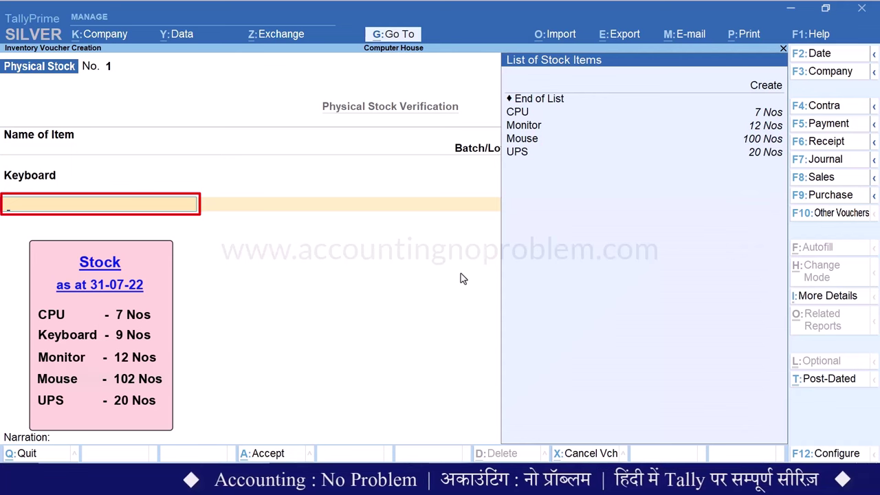
key(Down)
key(Down)
key(Down)
key(Down)
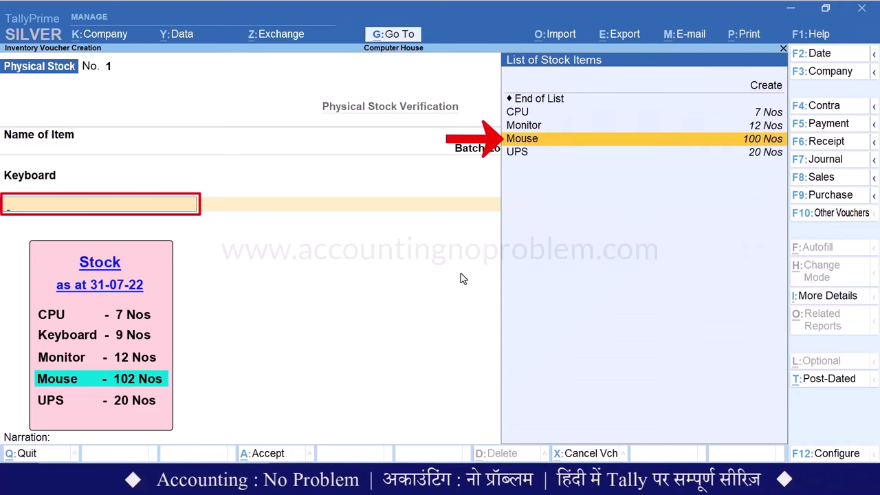
key(Return)
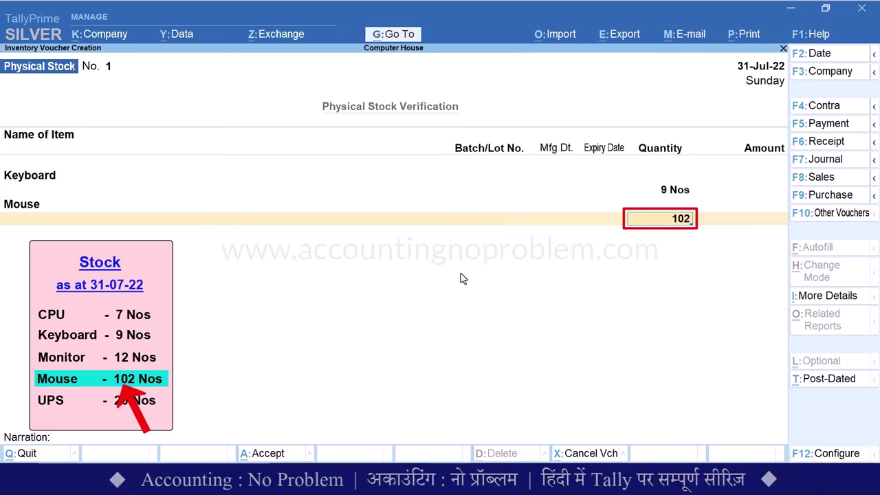
key(Return)
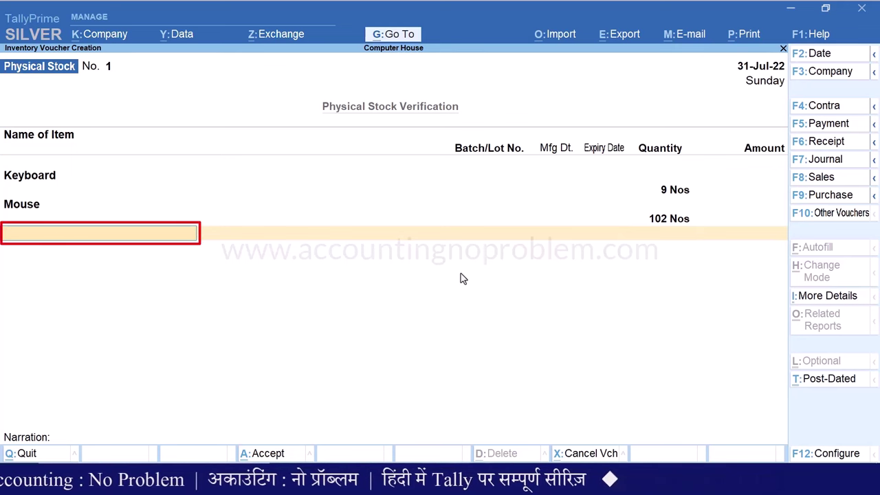
Add narration 'Being stock verified in the voucher.', save the voucher, and return to Stock Summary
key(Return)
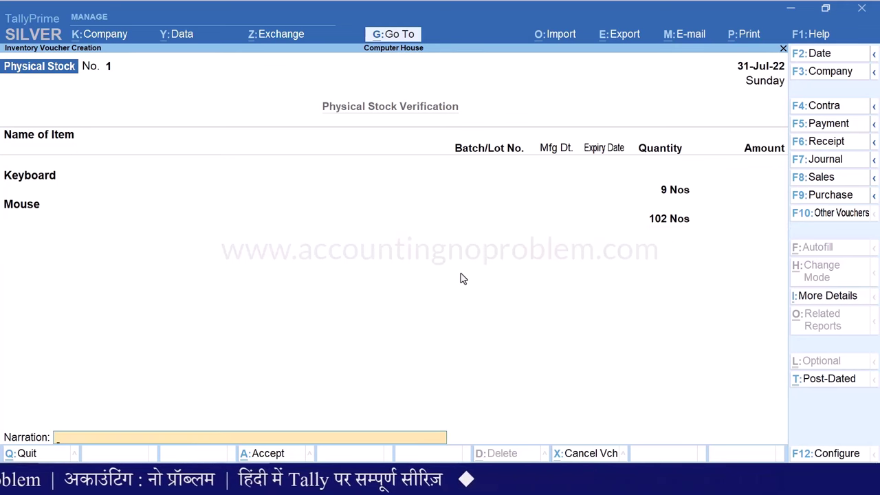
text(E)
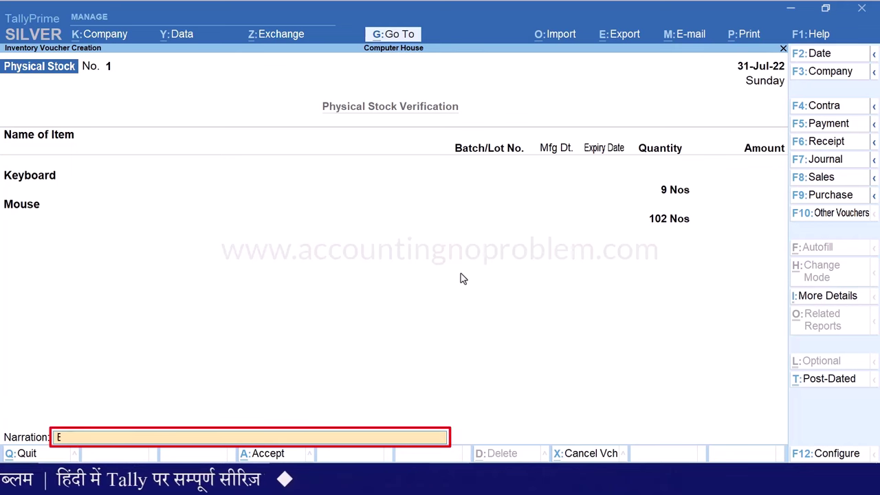
text(eing stock verified in the voucher.)
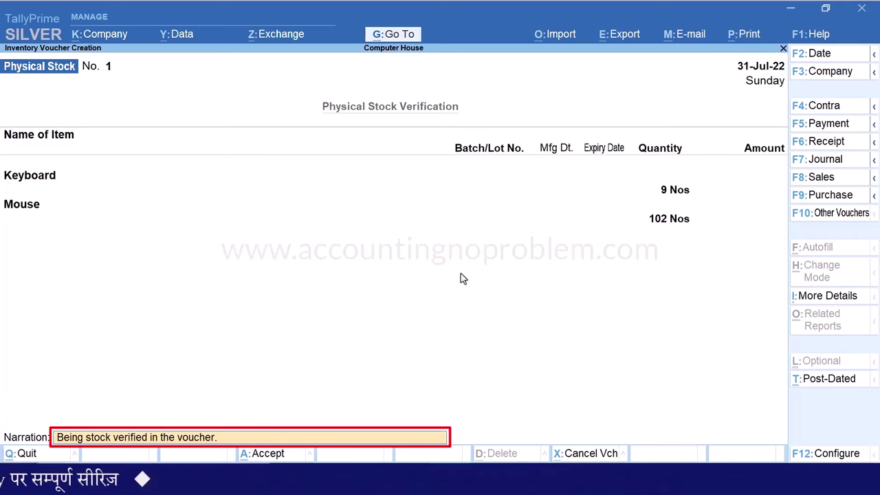
key(Return)
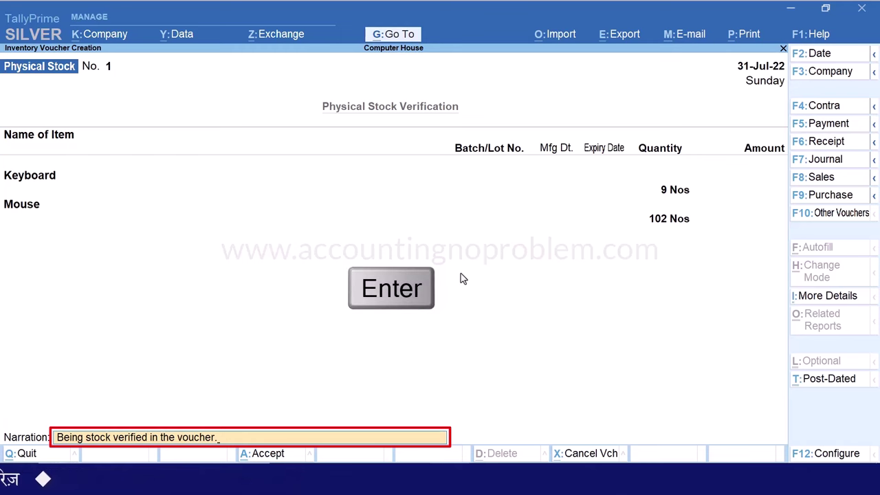
key(Return)
key(Escape)
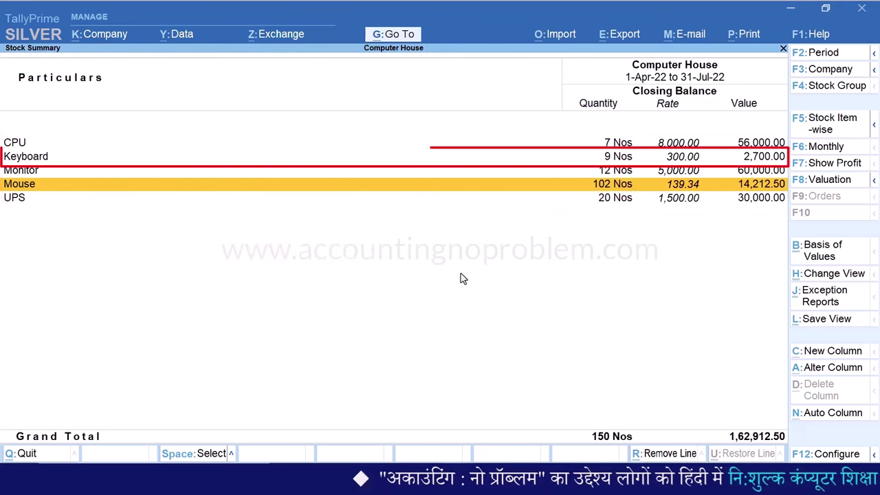
View Keyboard's July stock vouchers, then switch to Mouse's July vouchers showing 102 Nos closing
key(Up)
key(Up)
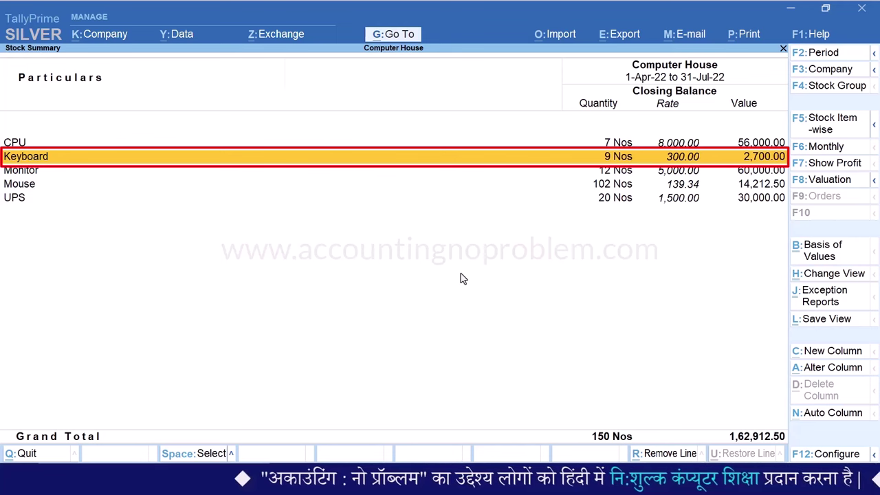
key(Return)
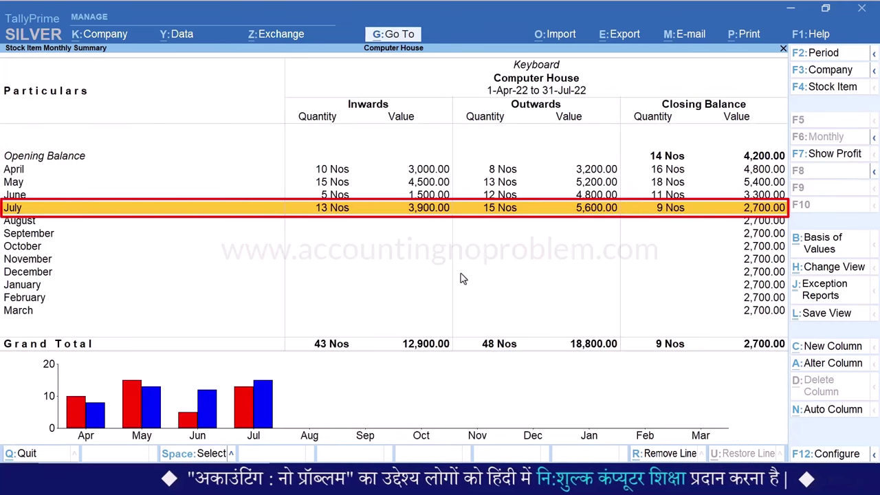
key(Return)
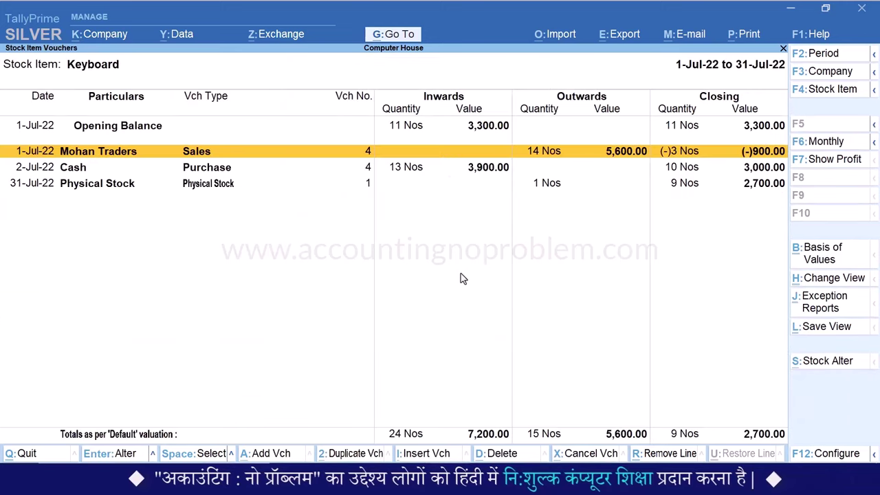
key(Down)
key(Down)
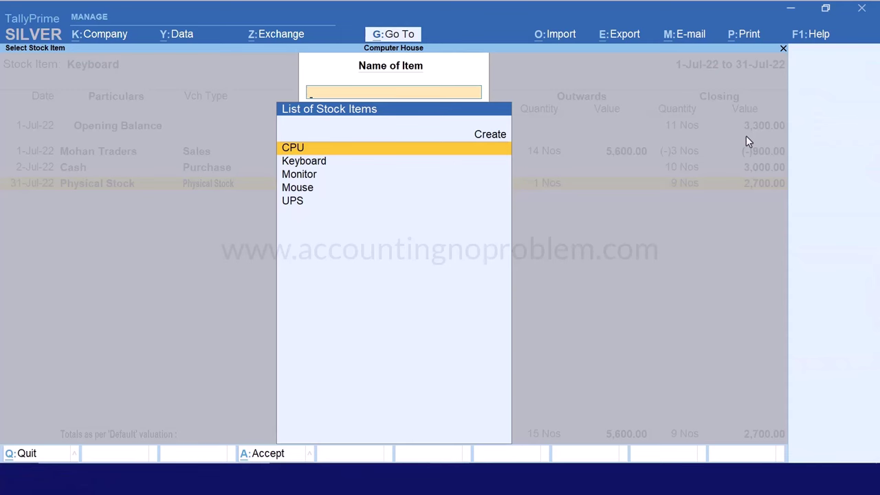
key(Down)
key(Down)
key(Down)
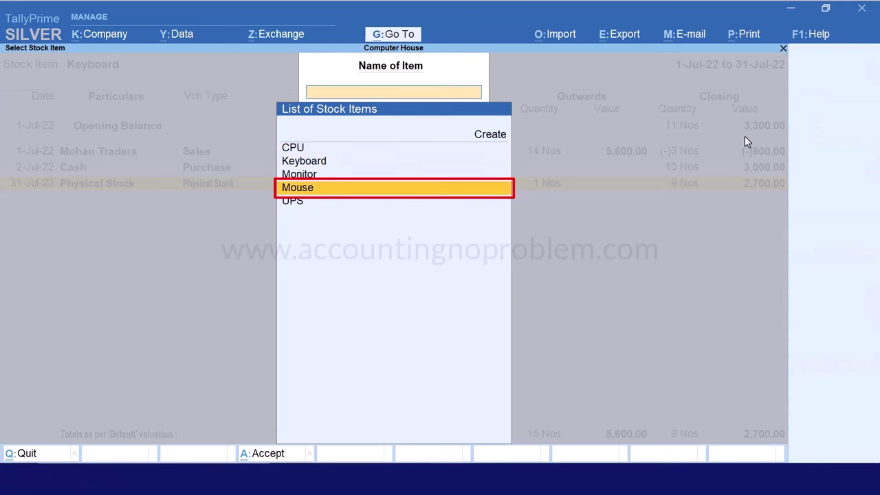
key(Return)
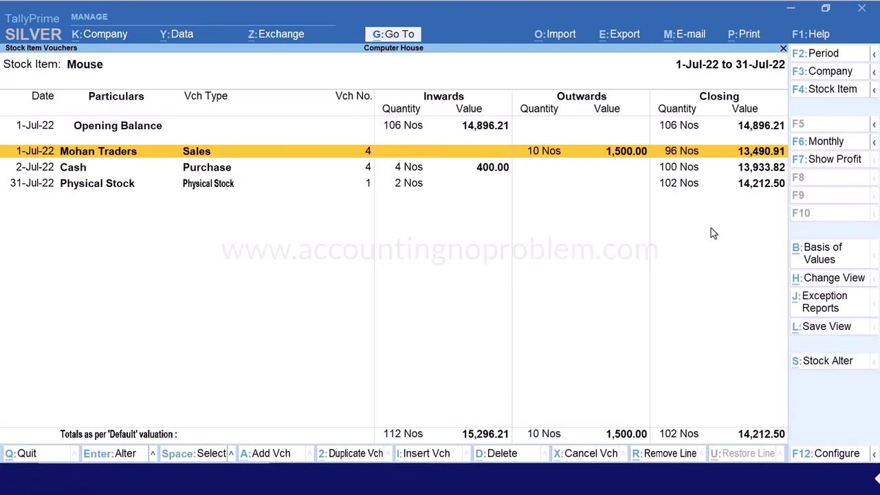
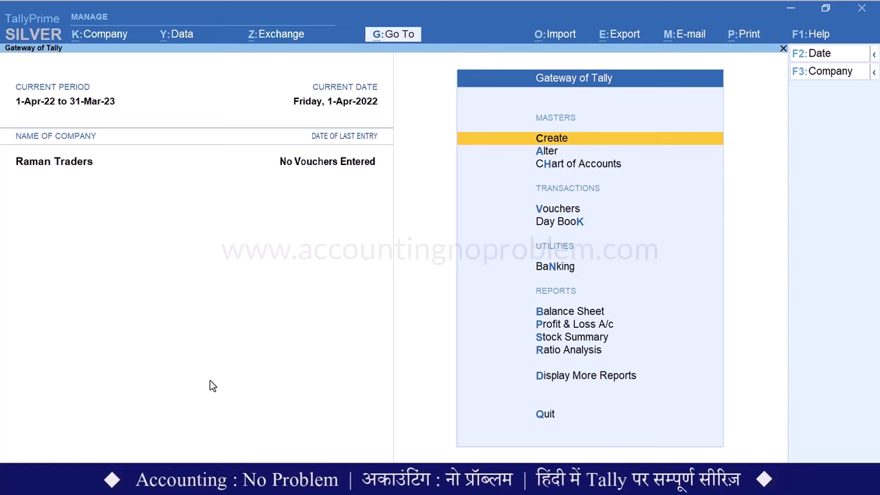
Turn on Show more features, Enable Batches and Maintain Expiry Date for Batches in company features, then save
key(F11)
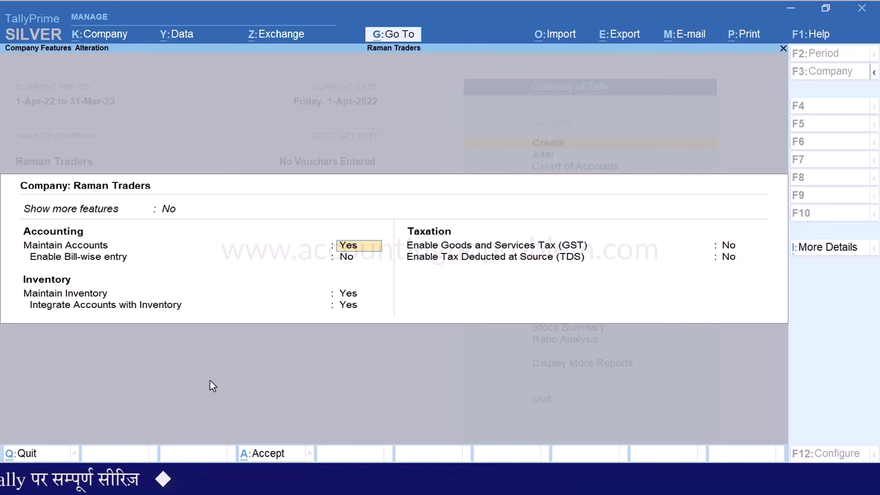
key(Up)
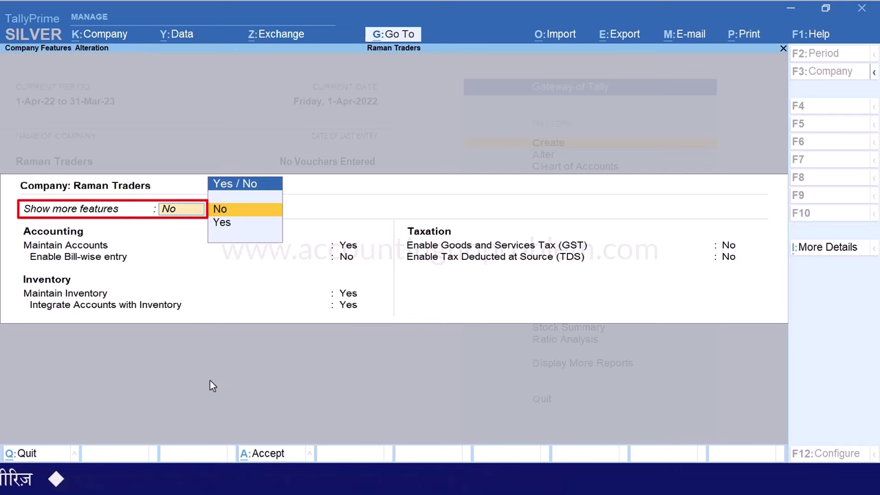
key(Down)
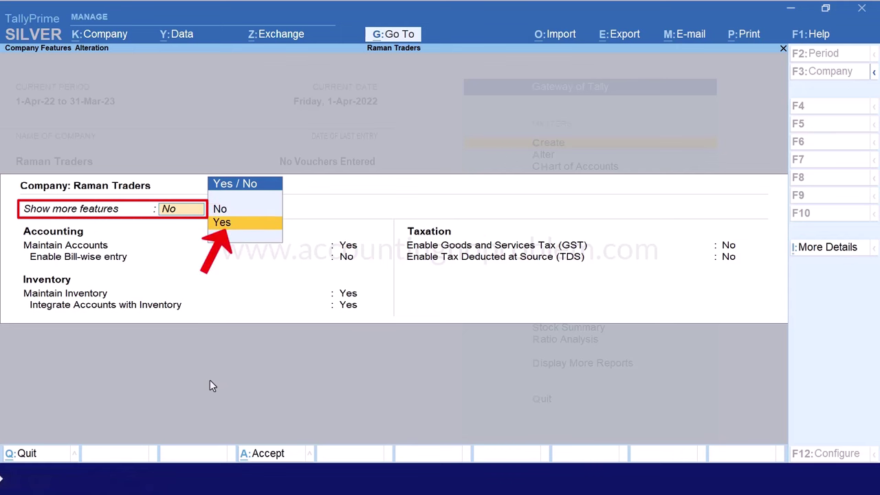
key(Return)
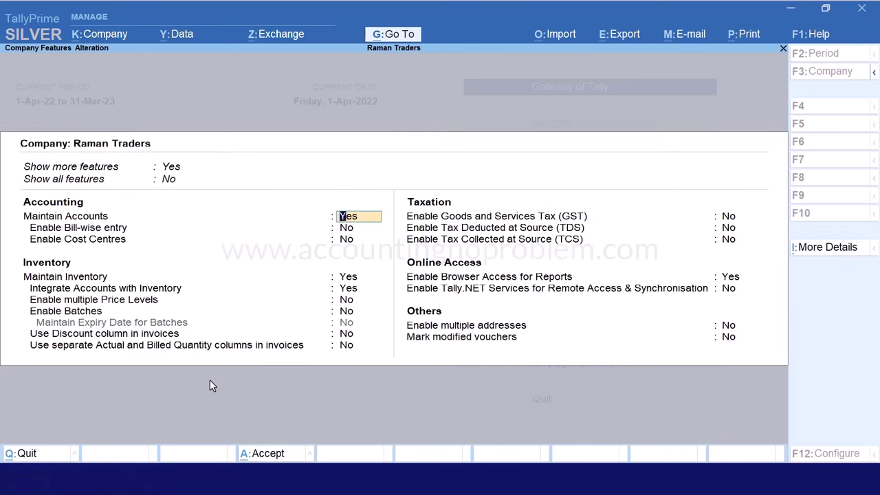
key(Down)
key(Down)
key(Down)
key(Down)
key(Down)
key(Down)
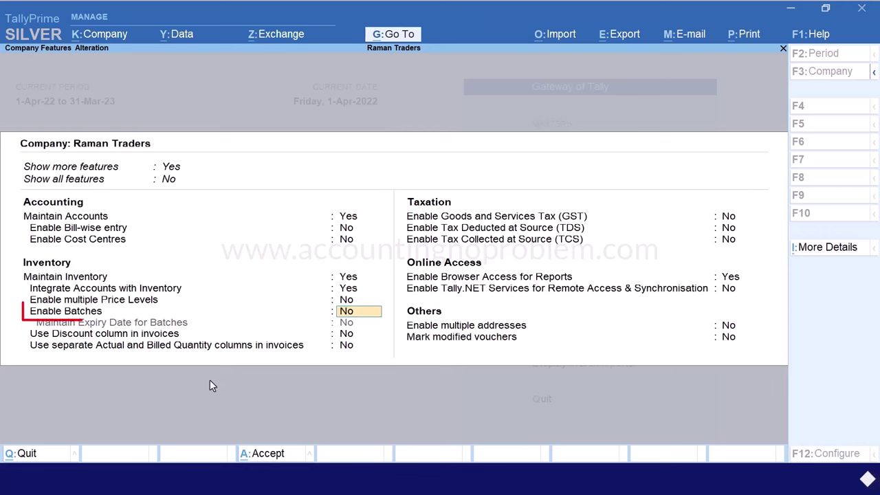
text(yes)
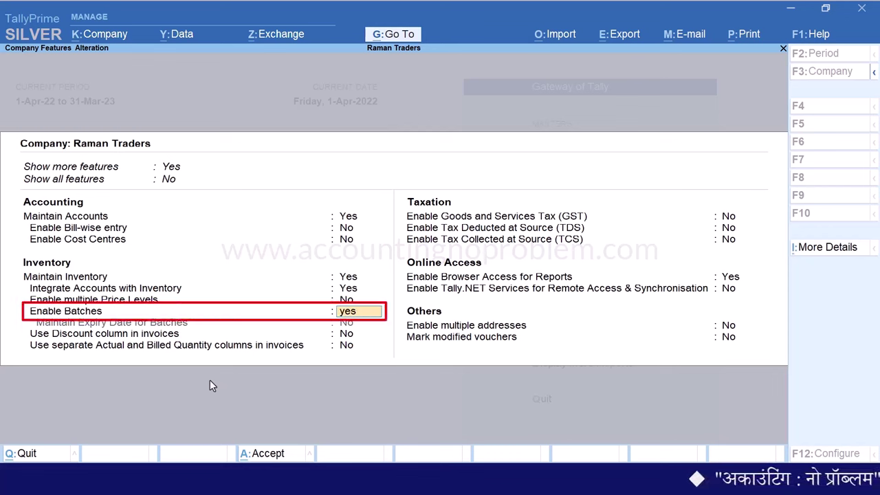
key(Return)
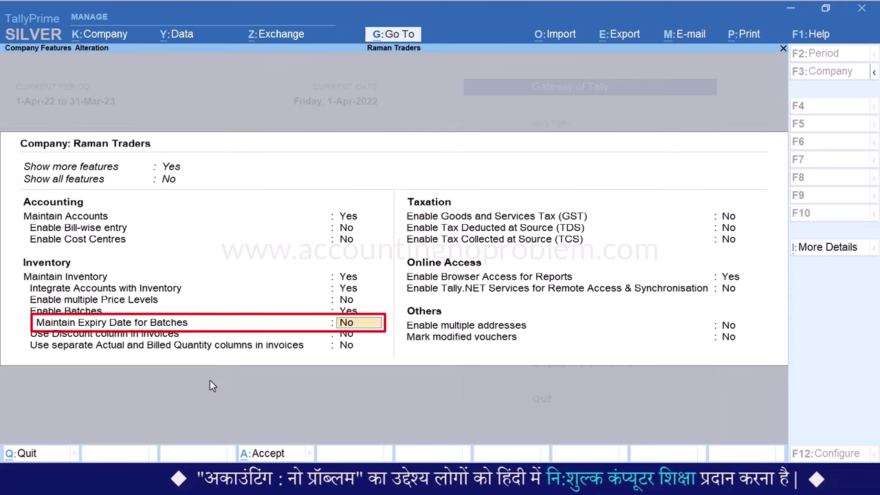
key(Return)
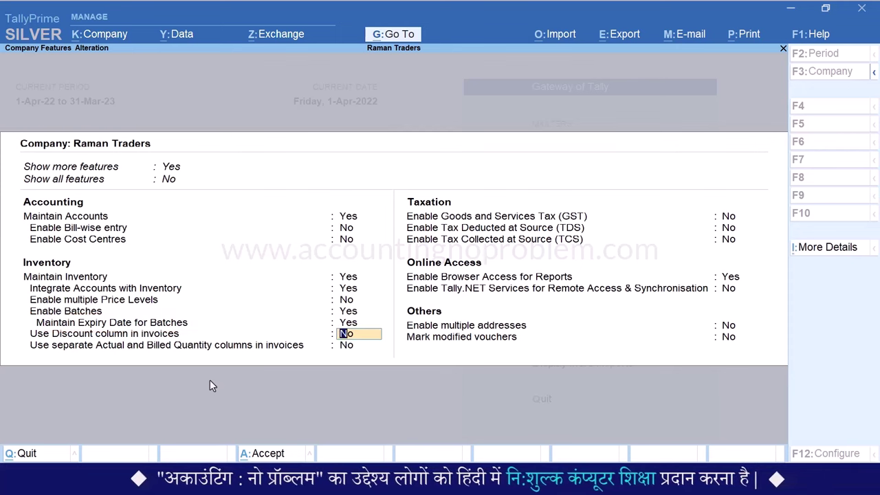
key(ctrl+a)
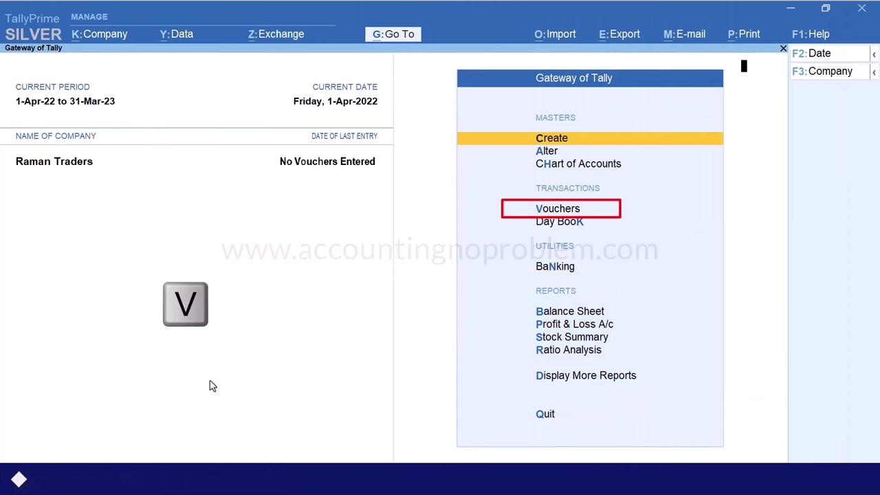
Start a purchase voucher dated 1-Jun-22
key(v)
key(F9)
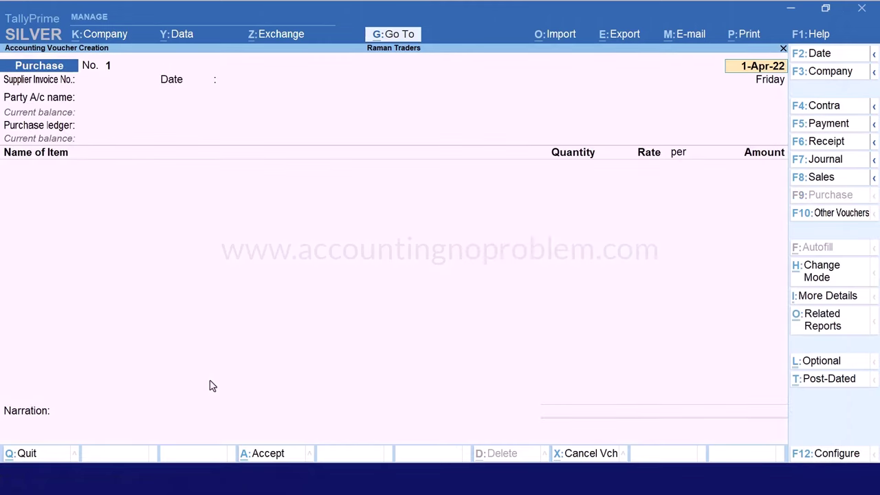
key(F2)
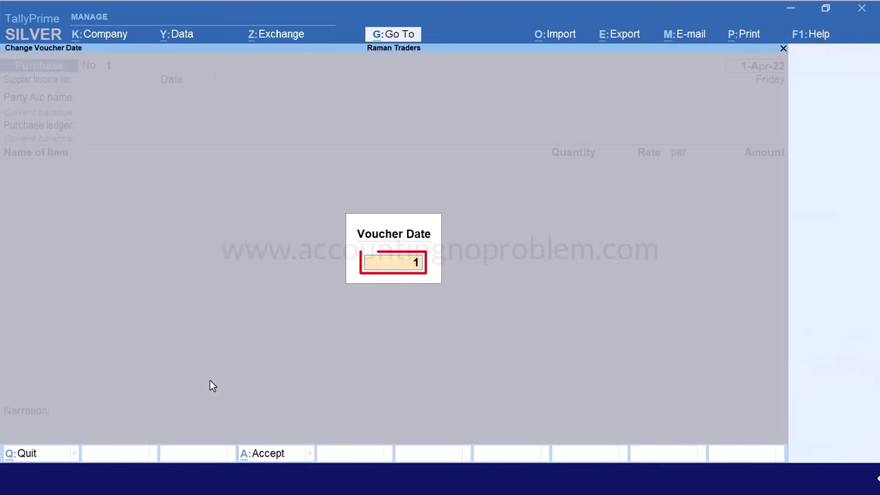
text(1.6)
key(Return)
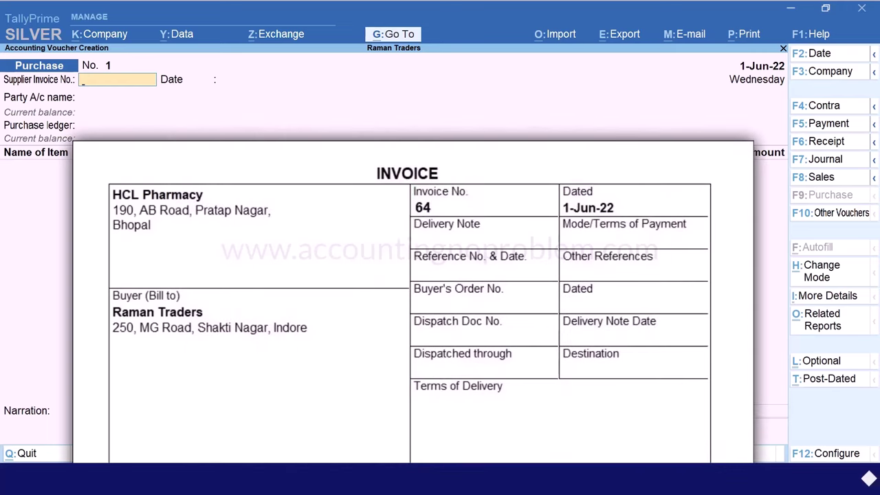
Enter supplier invoice 64, party HCL Pharmacy and Purchase Account as the ledger
text(6)
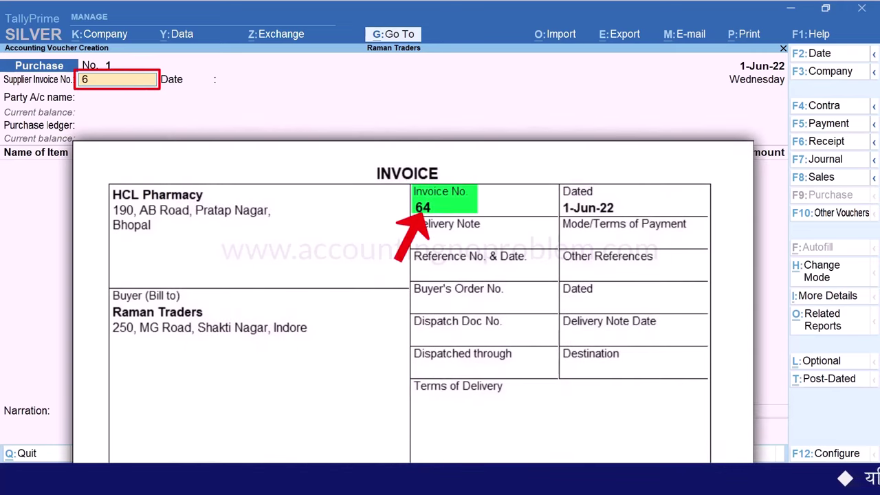
text(4)
key(Return)
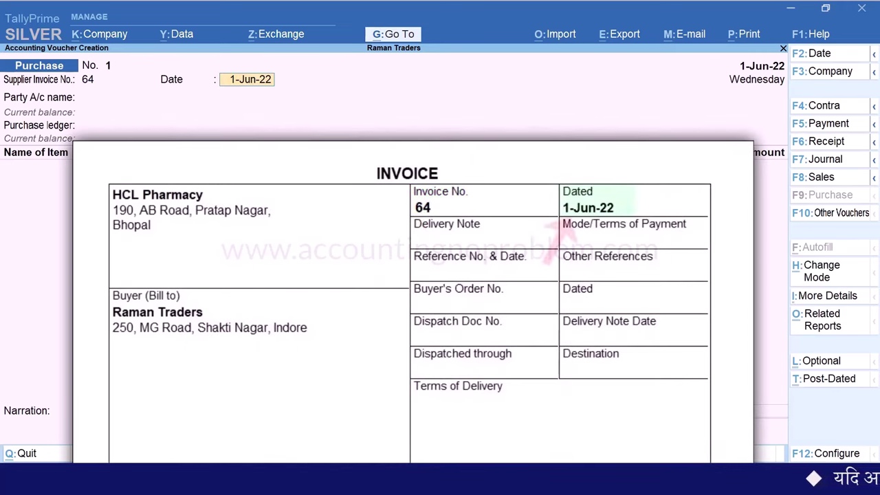
key(Return)
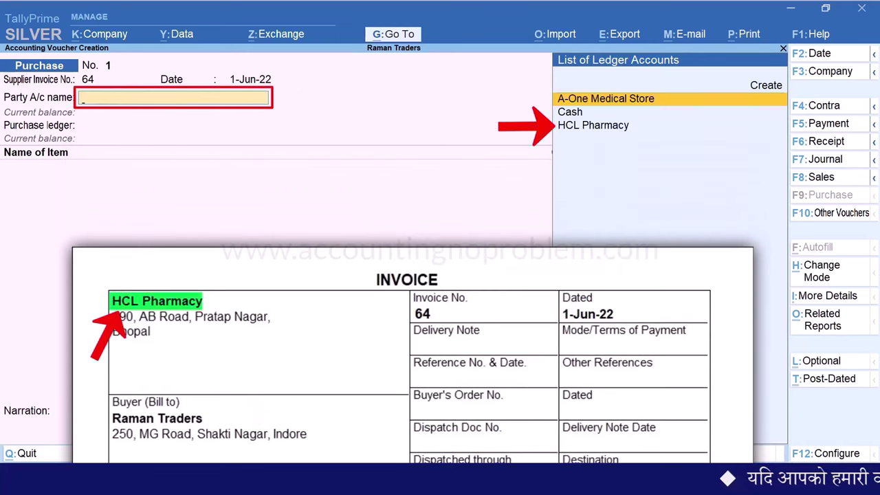
key(Down)
key(Down)
key(Return)
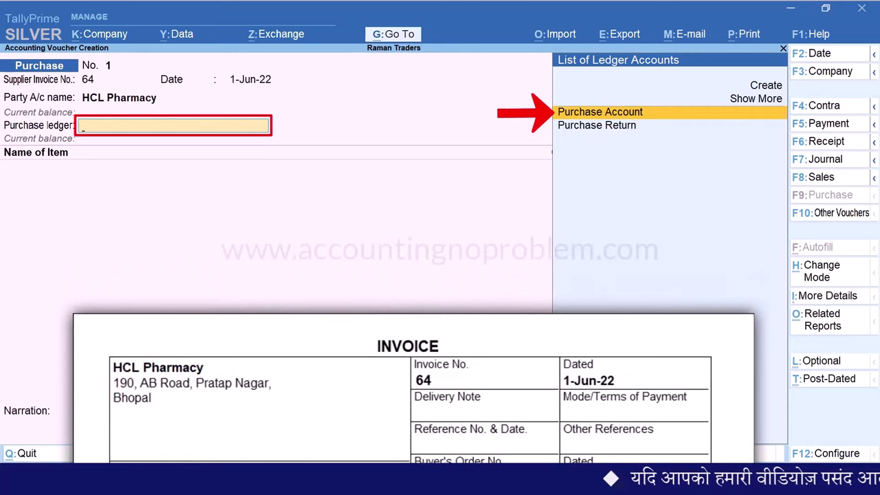
key(Return)
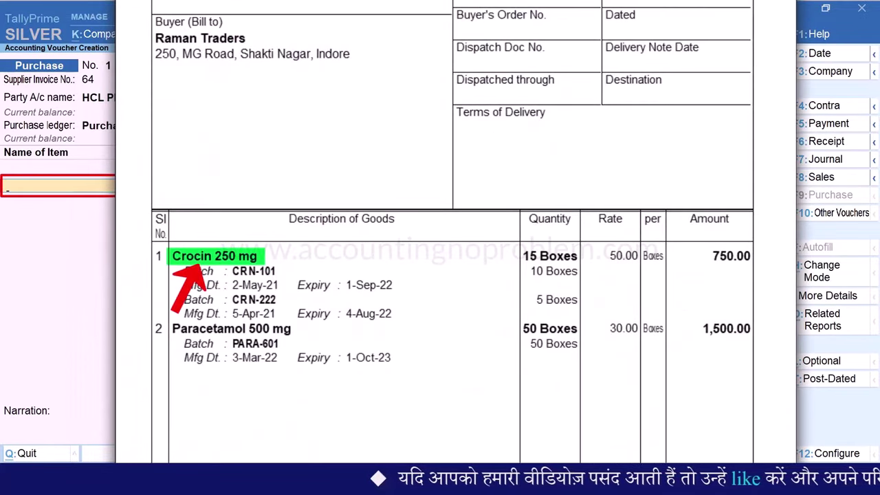
Create stock item Crocin 250 mg under Primary with Boxes as its unit
key(alt+c)
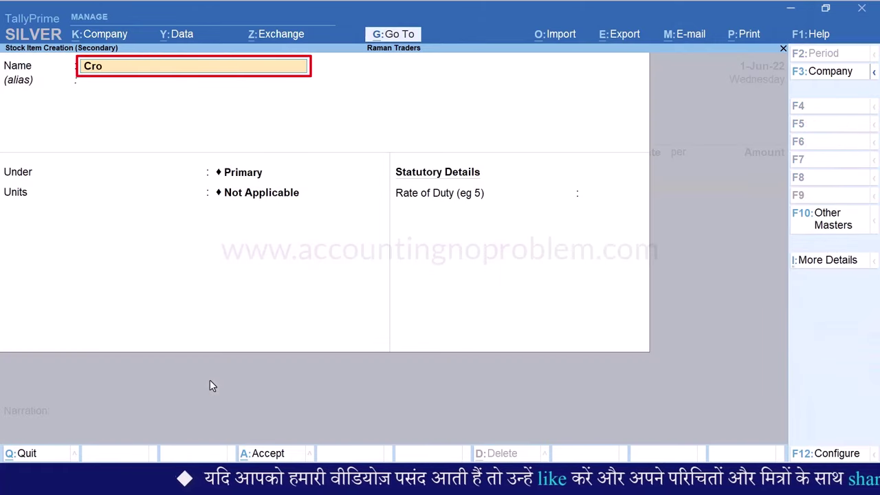
text(Crocin 250 mg)
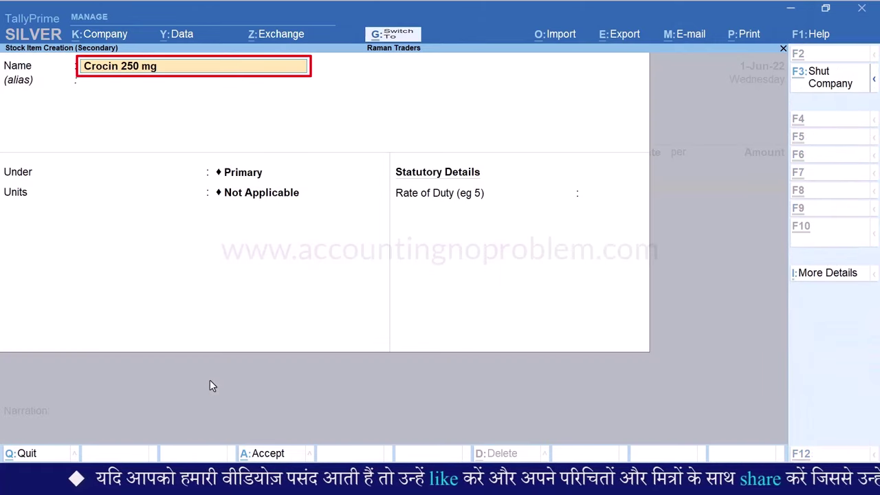
key(Return)
key(Return)
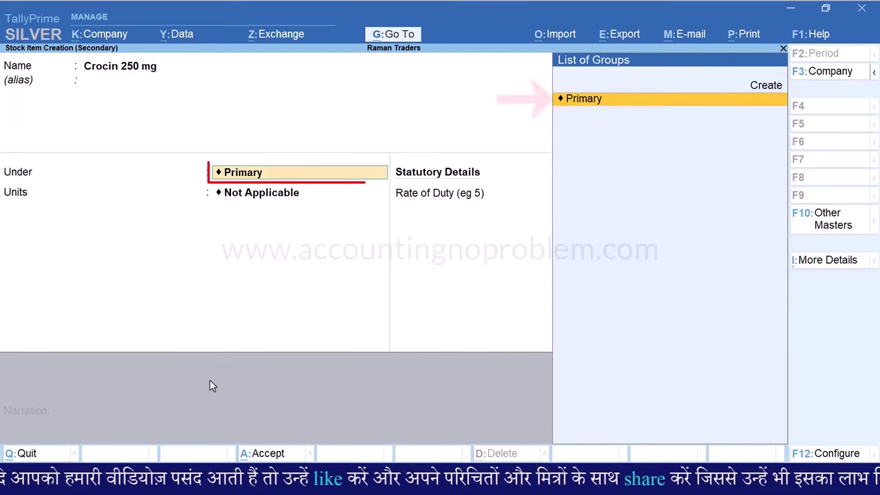
key(Return)
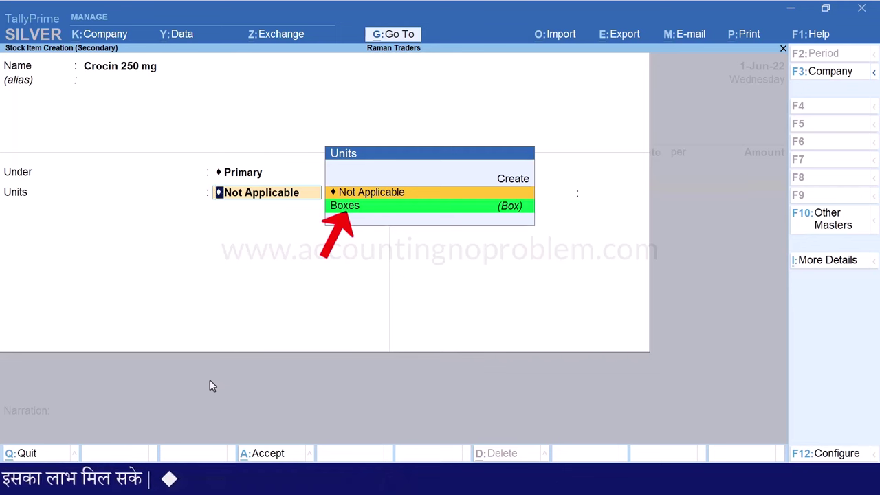
key(Down)
key(Return)
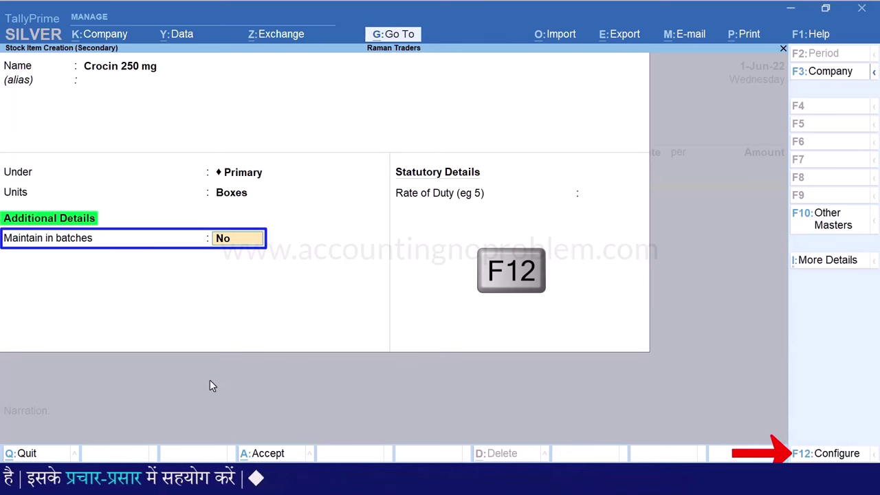
Make Crocin 250 mg track batches, manufacturing dates and expiry dates, leaving rate of duty at 0
key(F12)
key(Down)
key(Down)
key(Down)
key(Down)
key(Down)
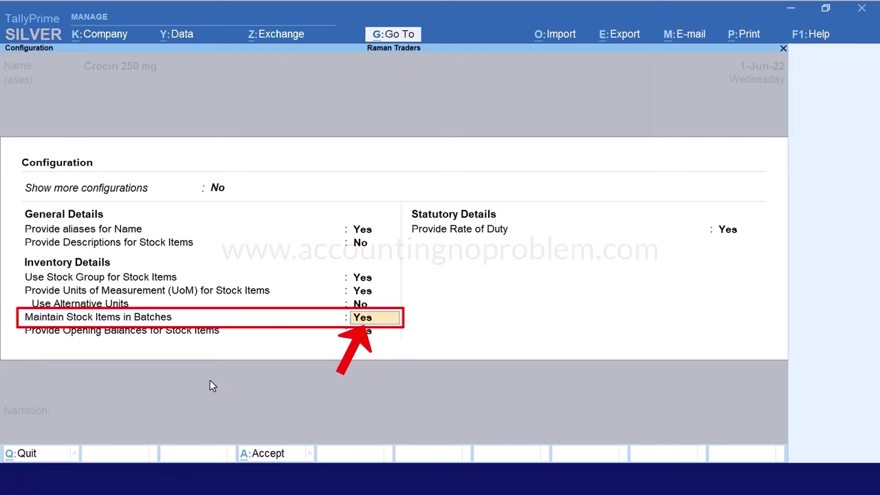
key(Escape)
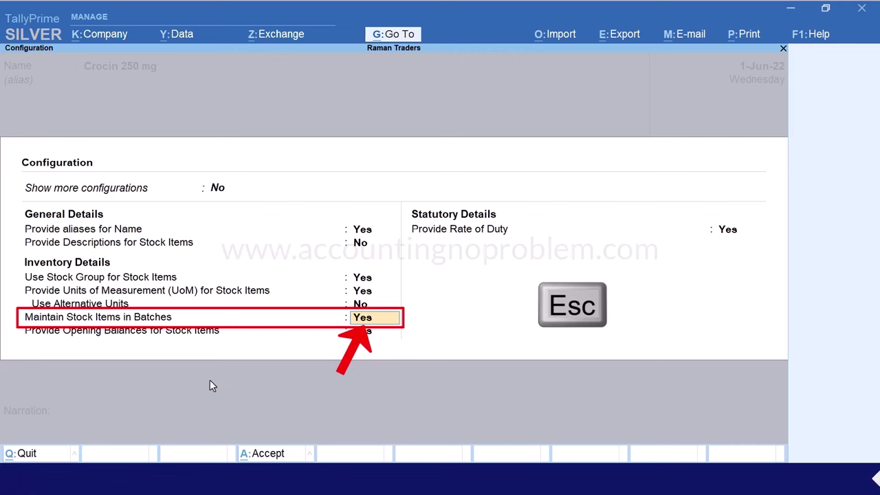
key(Escape)
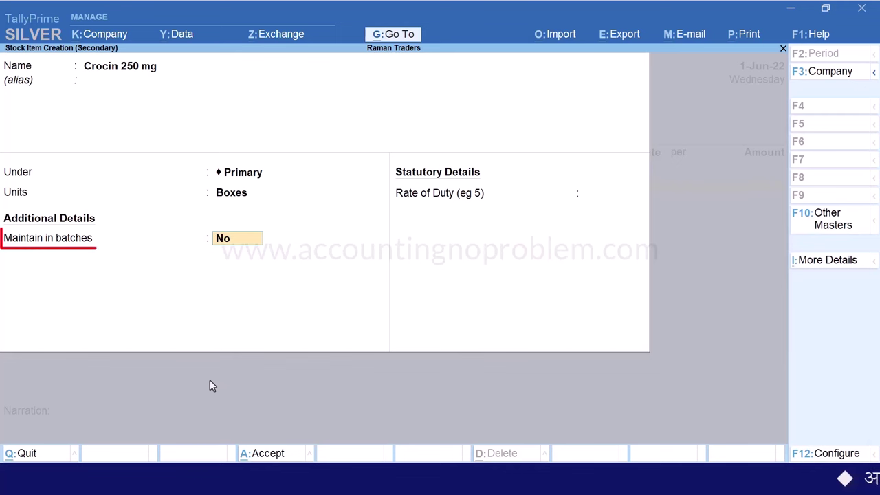
text(yes)
key(Return)
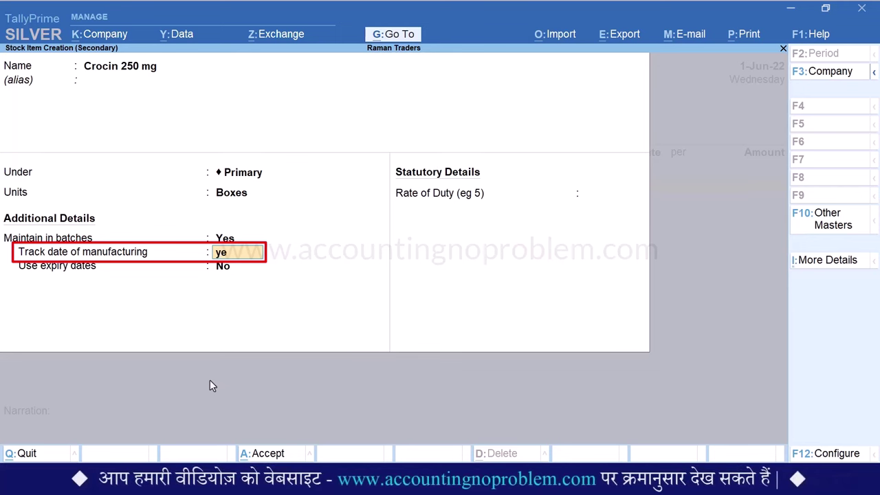
key(Return)
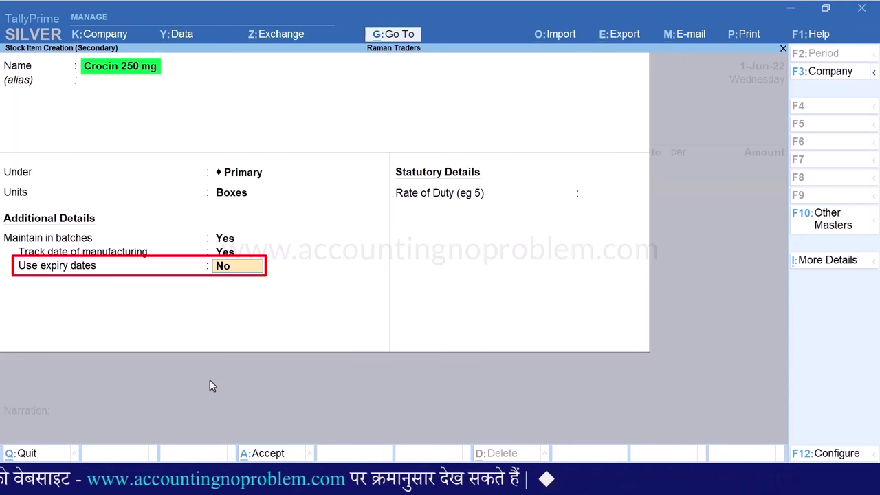
text(yes)
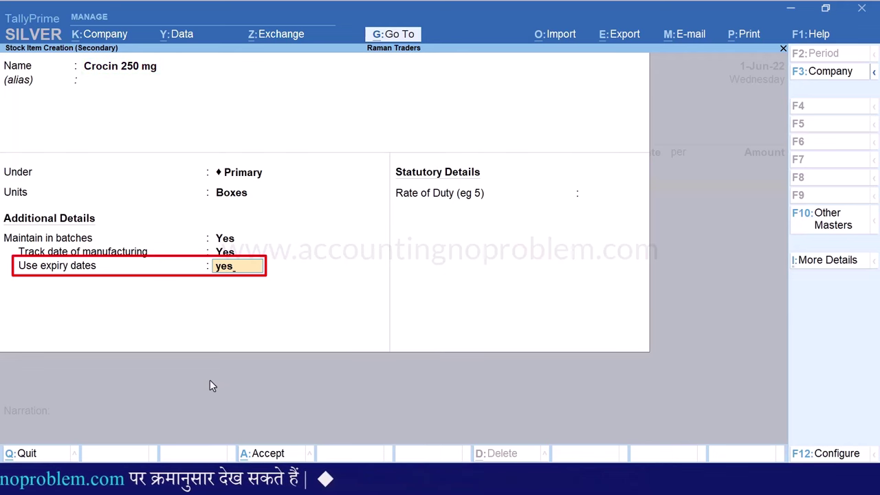
key(Return)
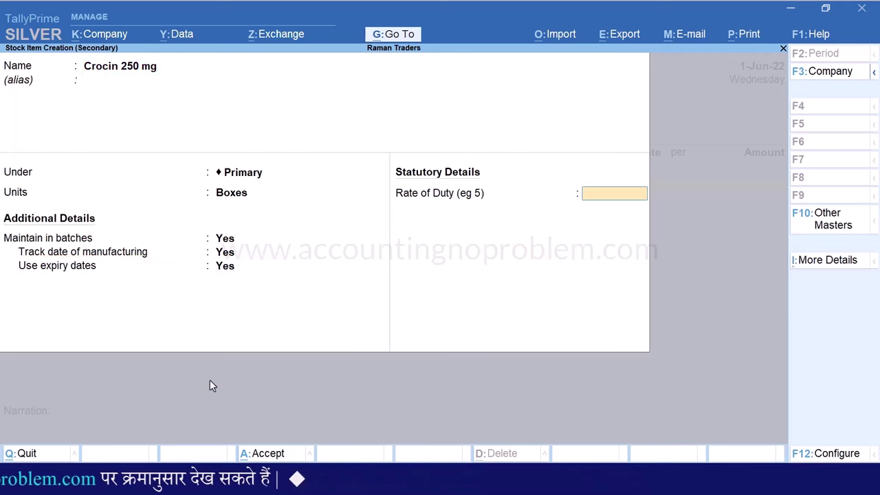
key(Return)
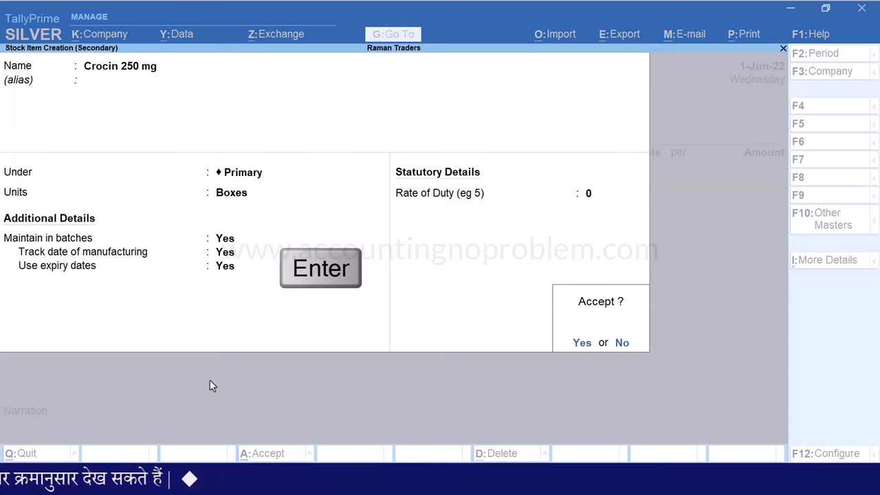
Save the item and allocate new batch CRN-101: 10 Boxes at 50, manufactured 2-May-21
key(Return)
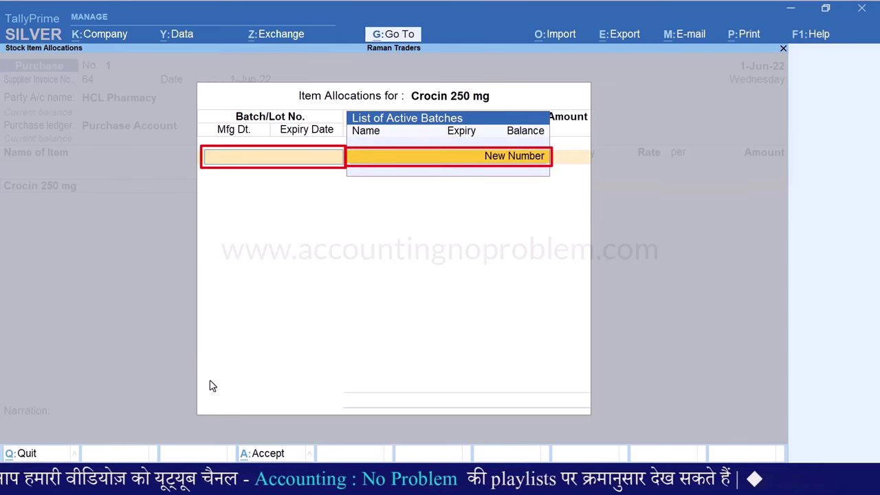
key(Return)
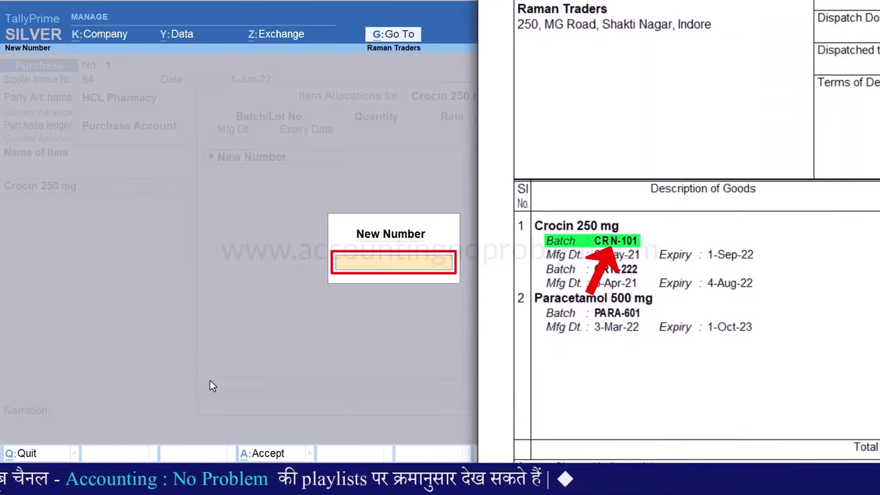
text(CRN-101)
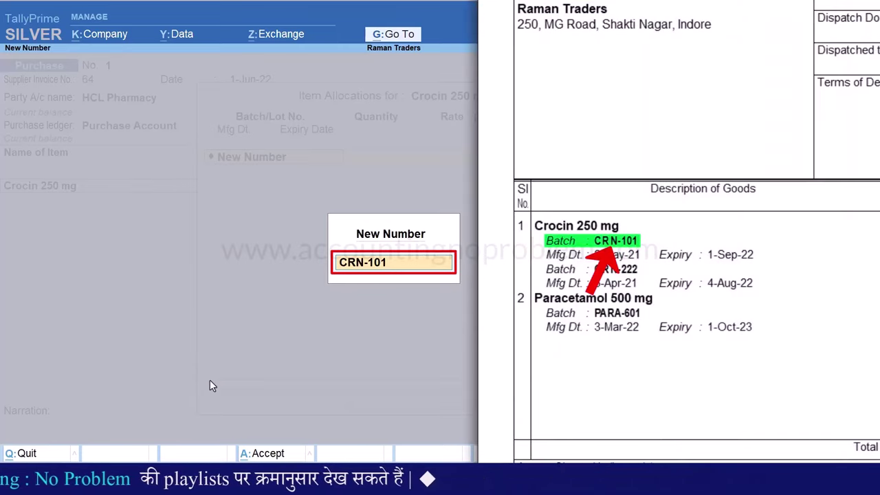
key(Return)
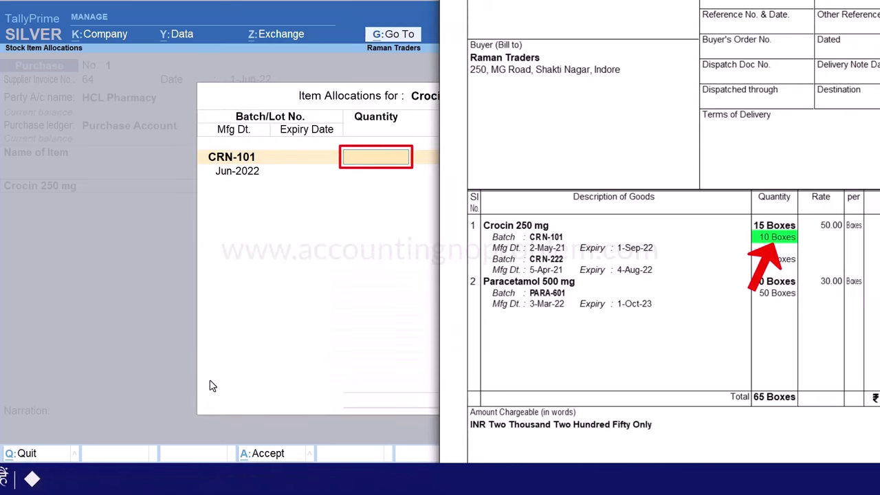
text(10)
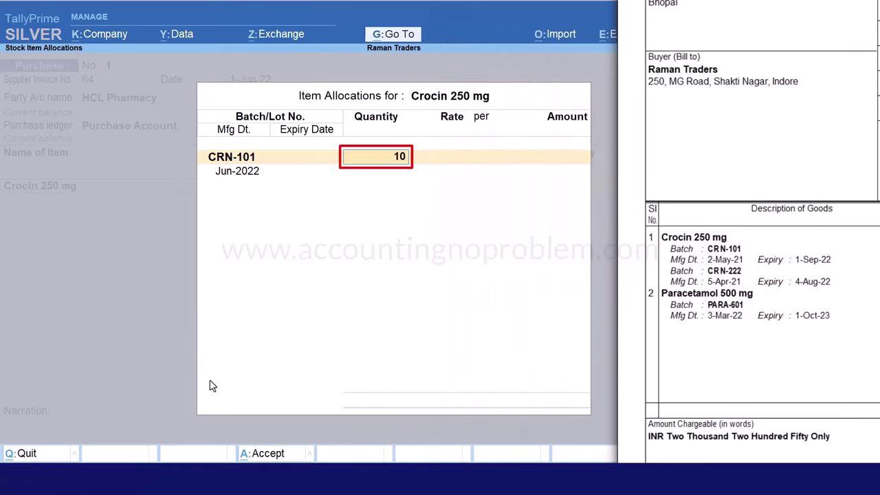
key(Return)
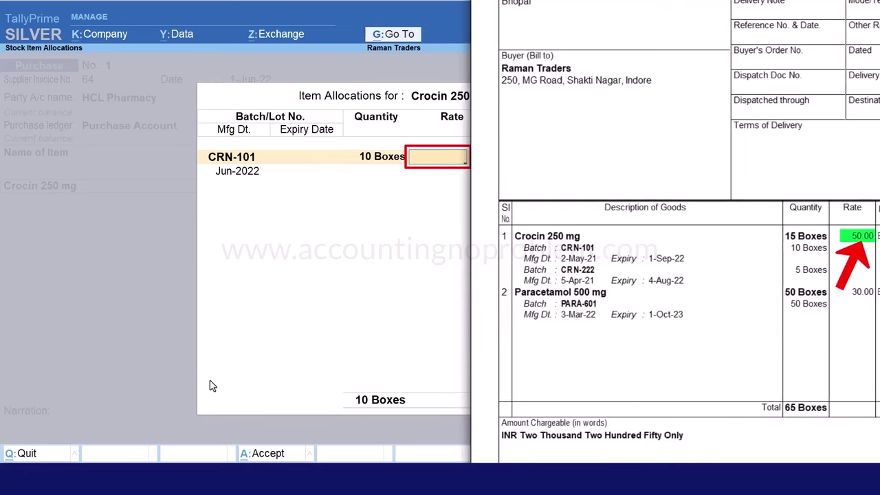
text(50)
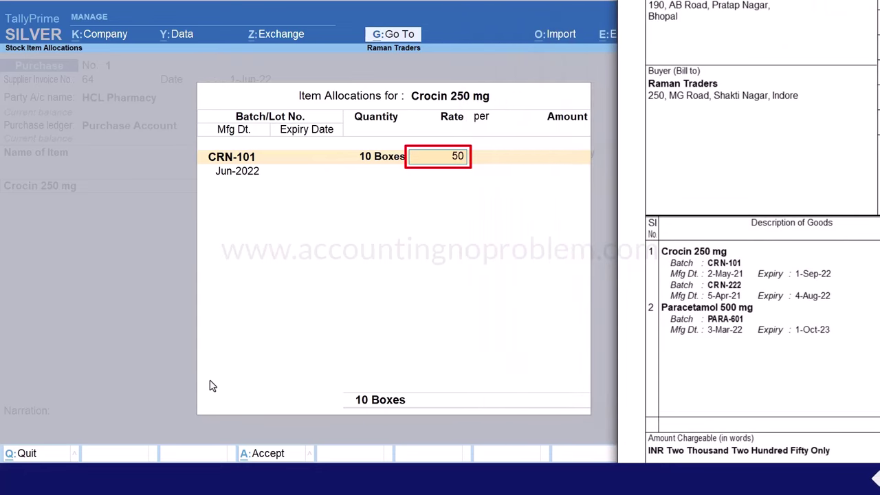
key(Return)
key(Return)
key(Return)
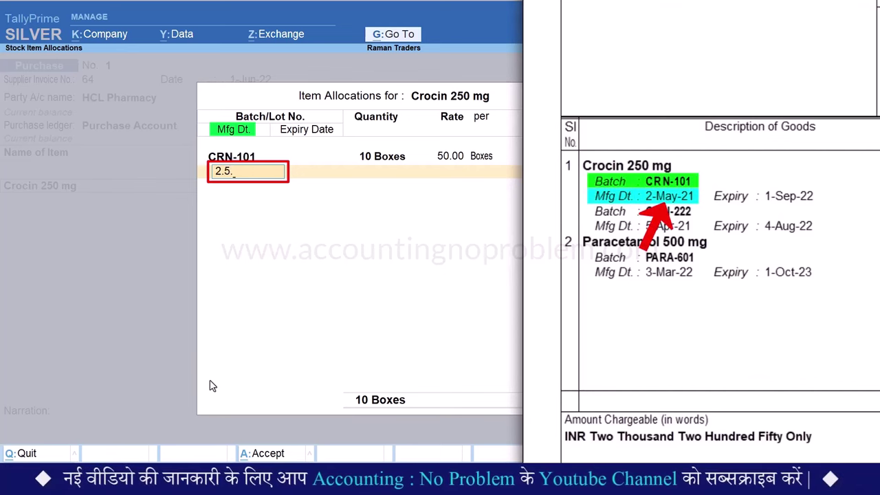
text(21)
key(Return)
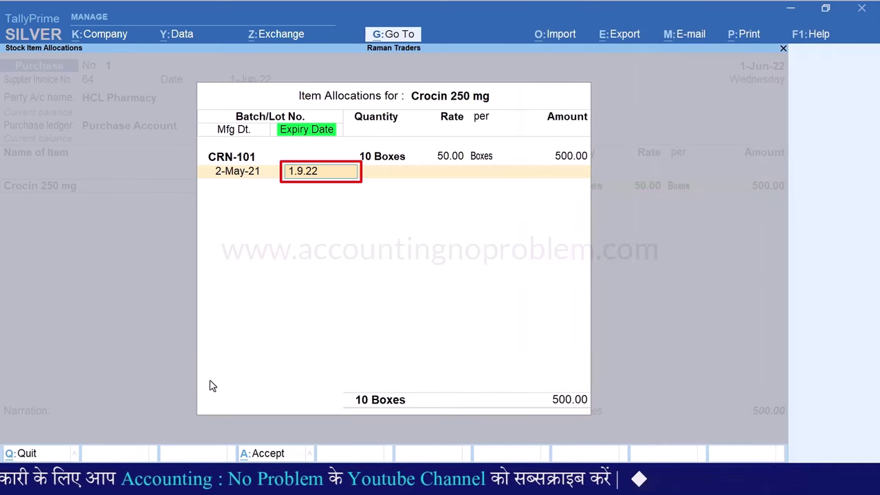
Try CRN-101 expiry as 90 days, 6M and 2y, then settle on 1-Sep-22
key(Return)
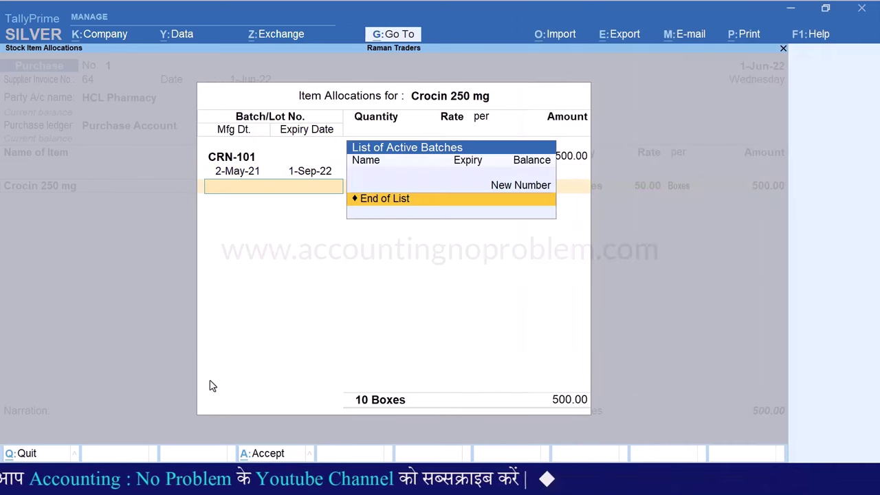
key(BackSpace)
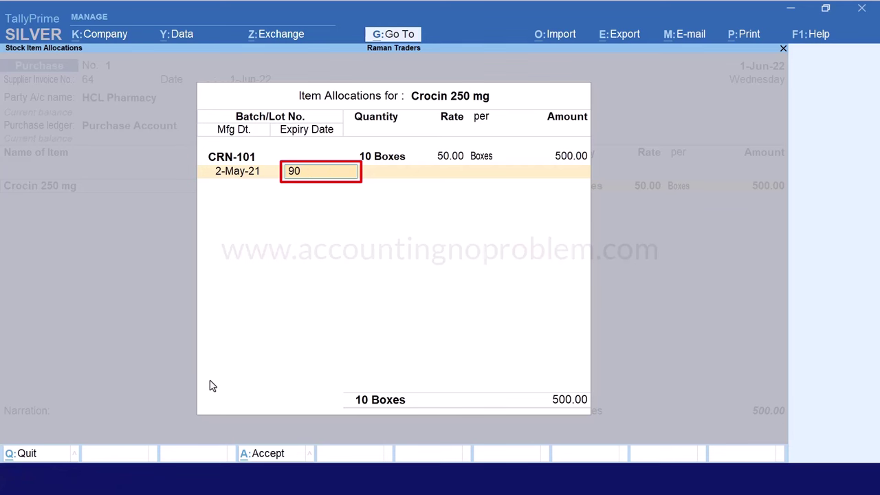
key(Return)
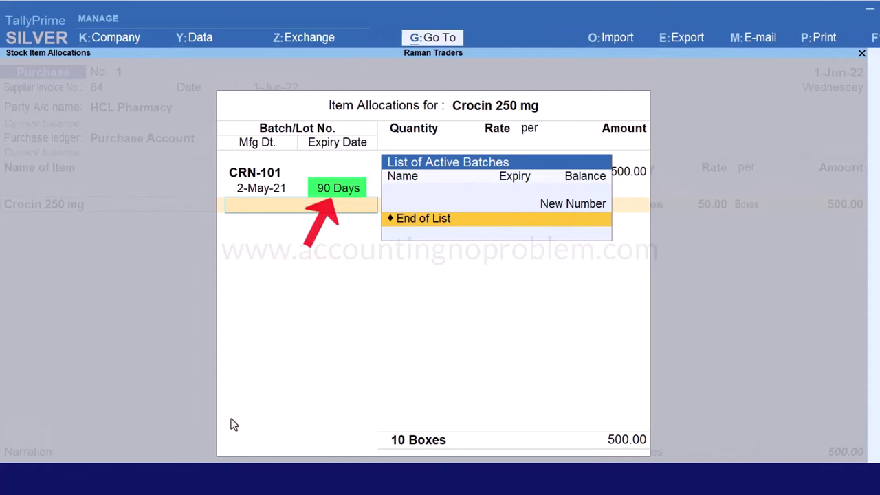
key(BackSpace)
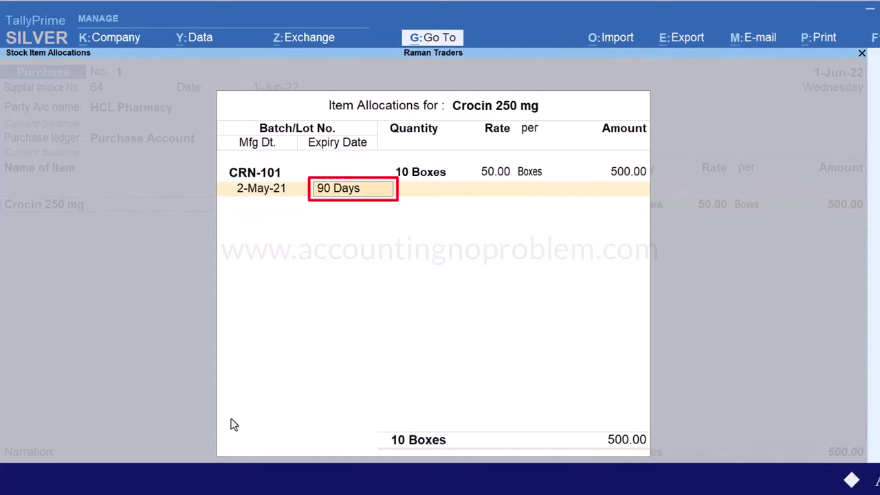
text(6M)
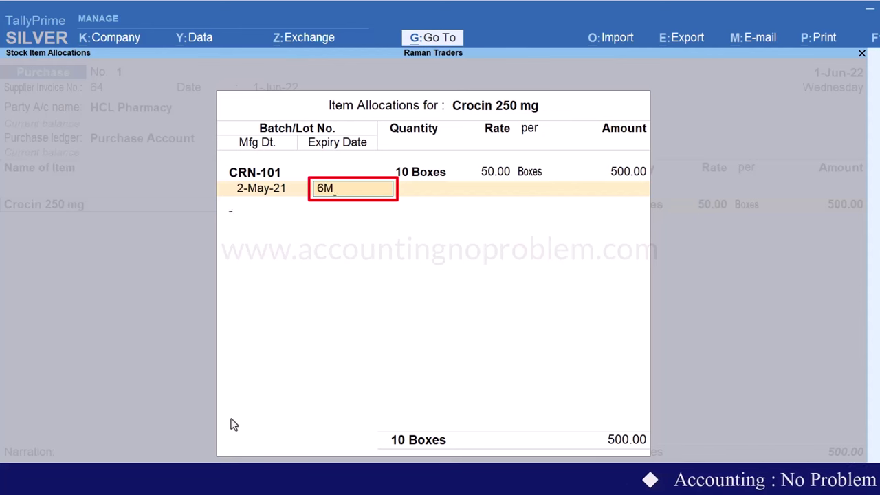
key(Return)
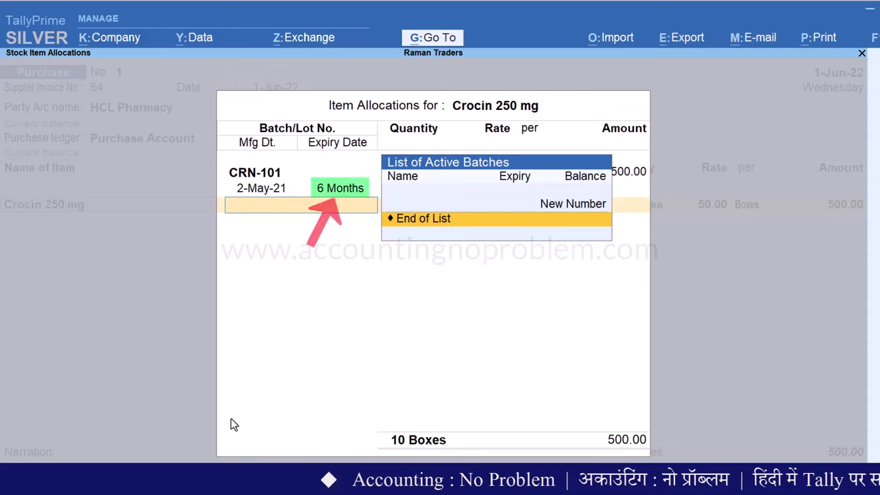
key(BackSpace)
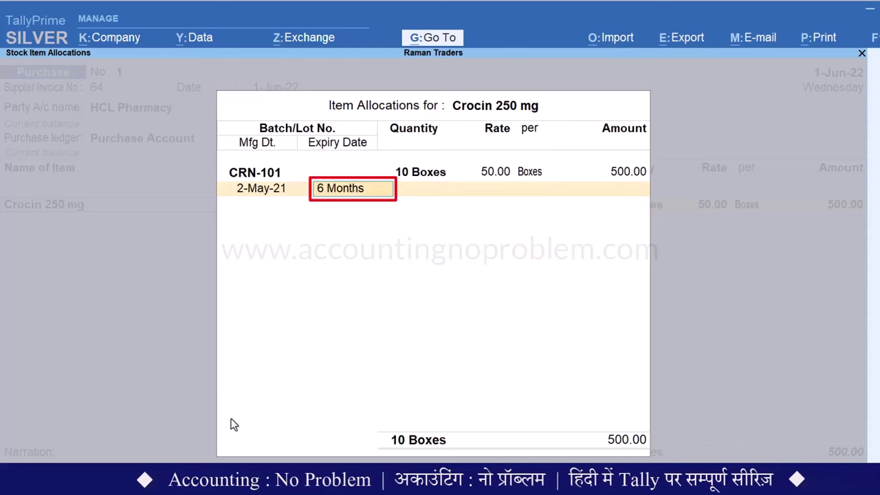
text(2)
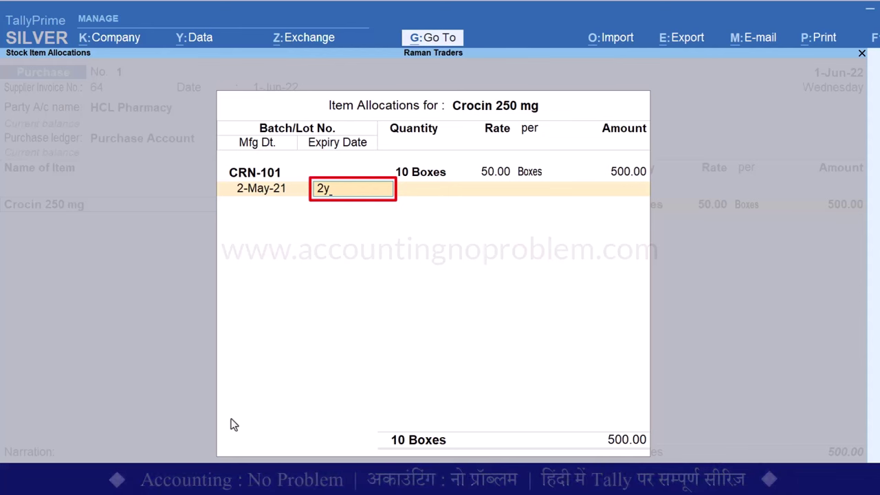
text(y)
key(Return)
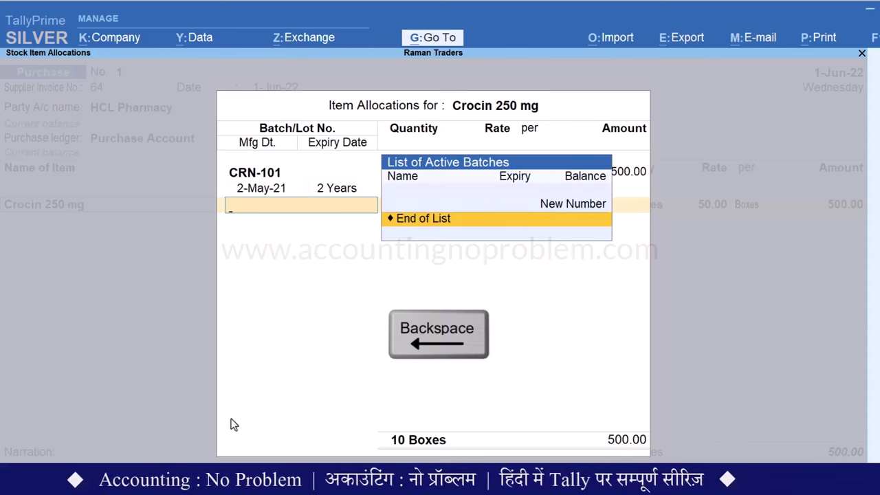
key(BackSpace)
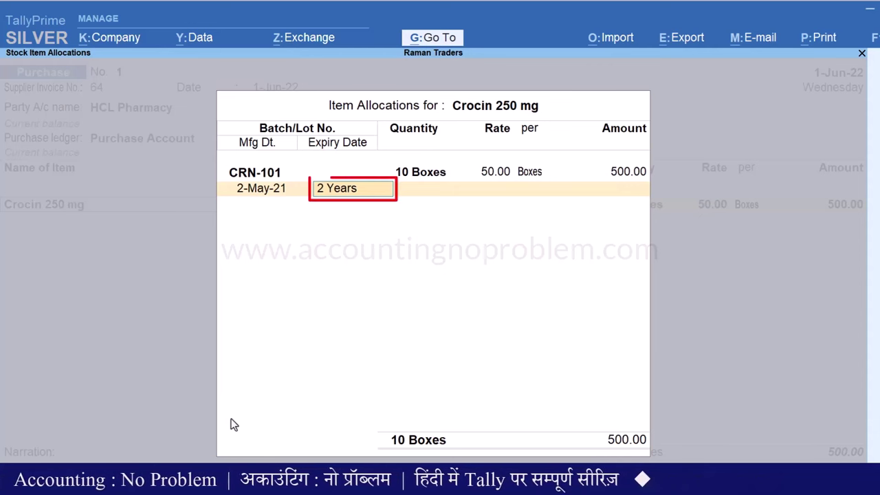
text(1.9.22)
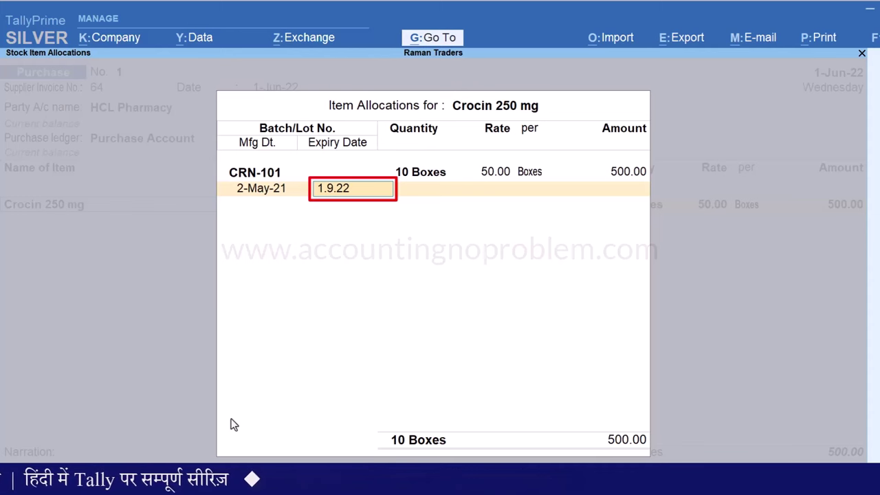
key(Return)
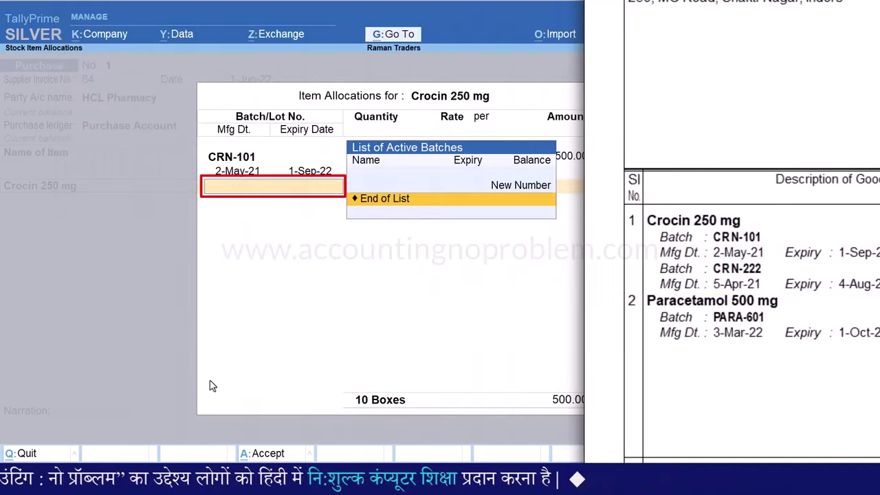
Add batch CRN-222: 5 Boxes at 50 (250.00), made 5-Apr-21, expiring 4-Aug-22
key(Up)
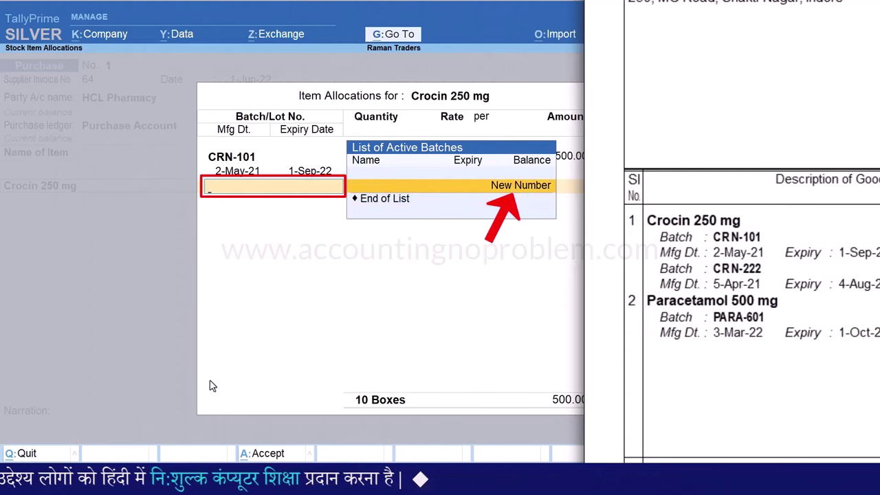
key(Return)
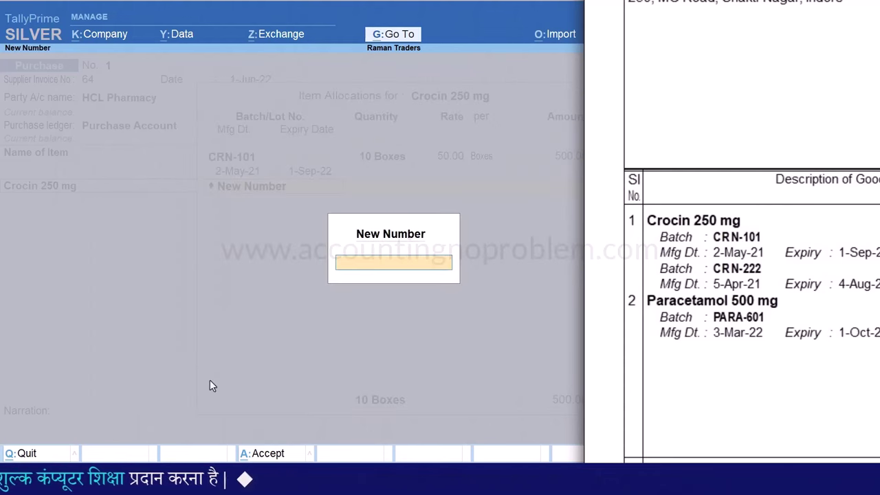
text(CRN-222)
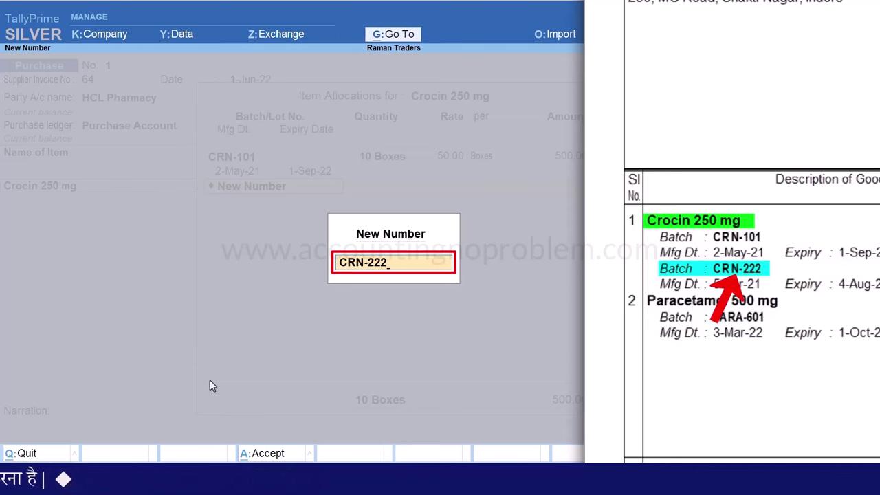
key(Return)
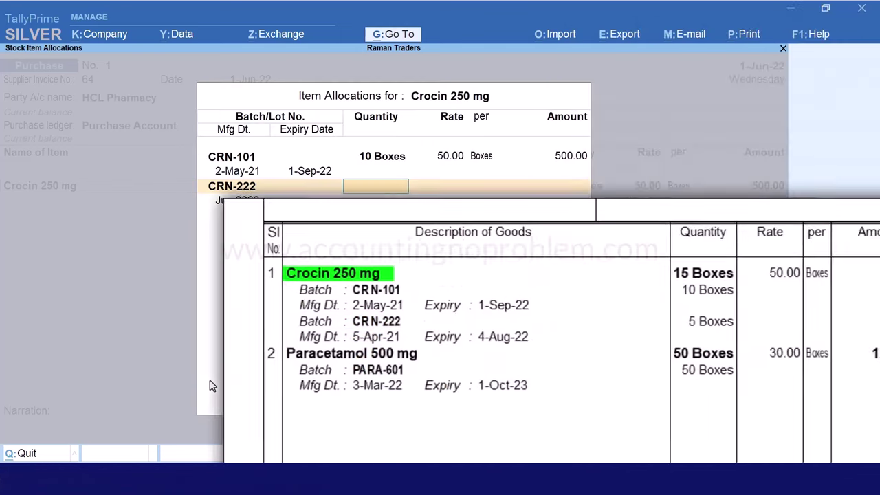
key(Return)
key(Return)
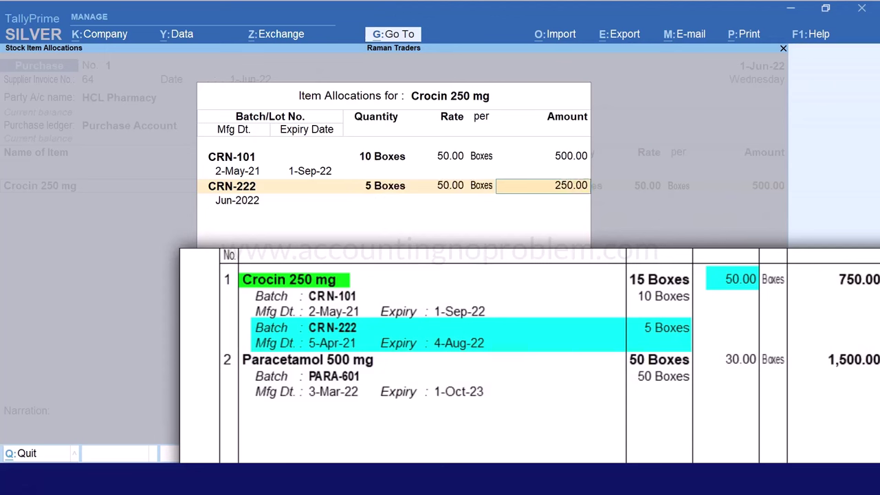
key(Return)
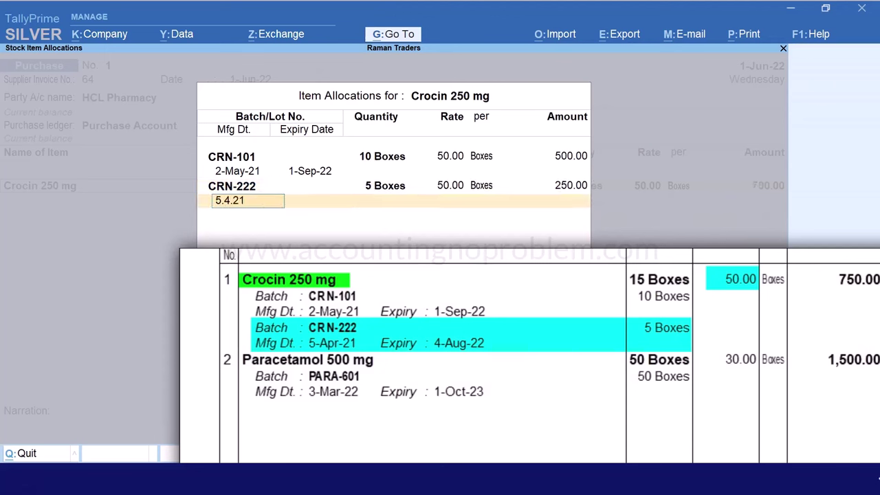
key(Return)
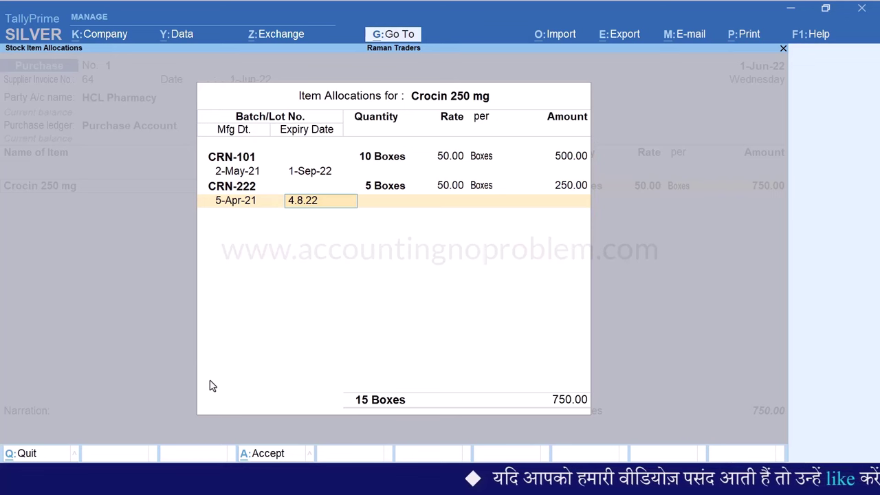
key(Return)
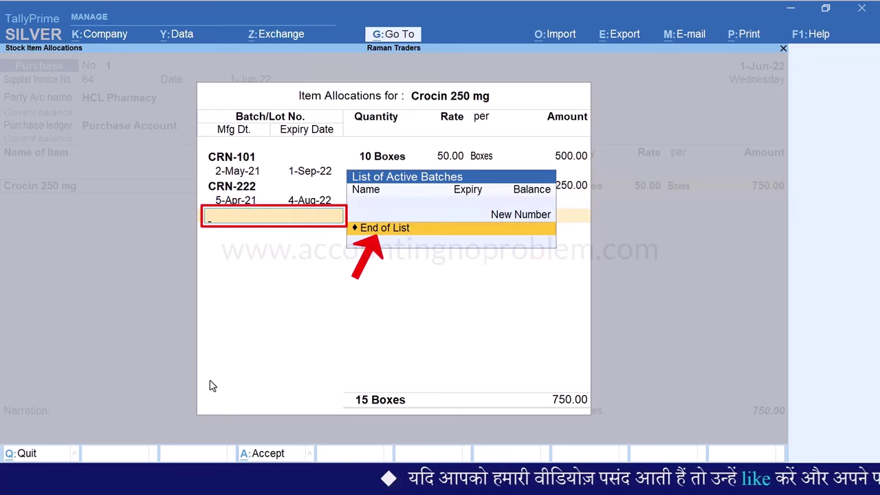
Close the Crocin batch list and create item Paracetamol 500 mg in Boxes, with batches, manufacturing and expiry dates
key(Return)
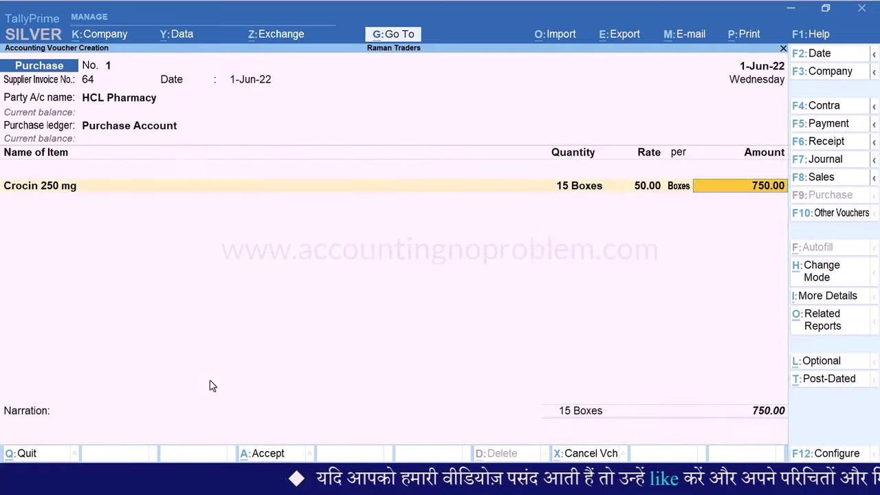
key(Return)
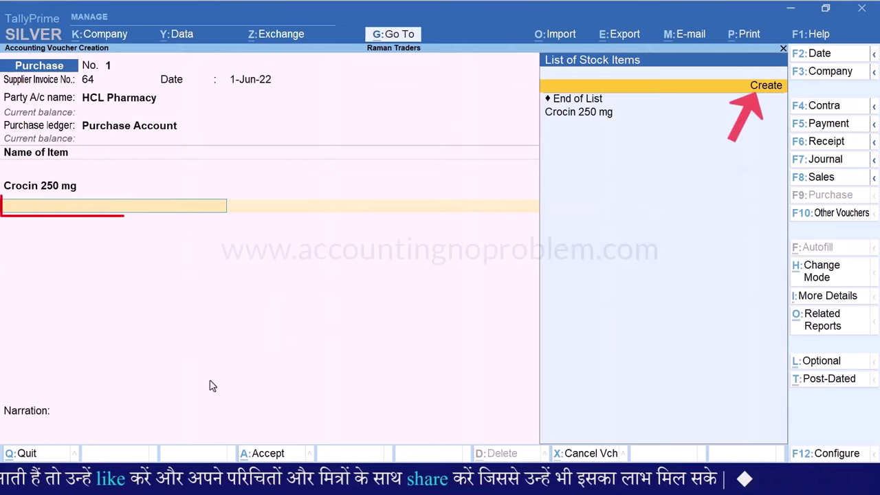
key(alt+c)
text(Paracetamol 500 mg)
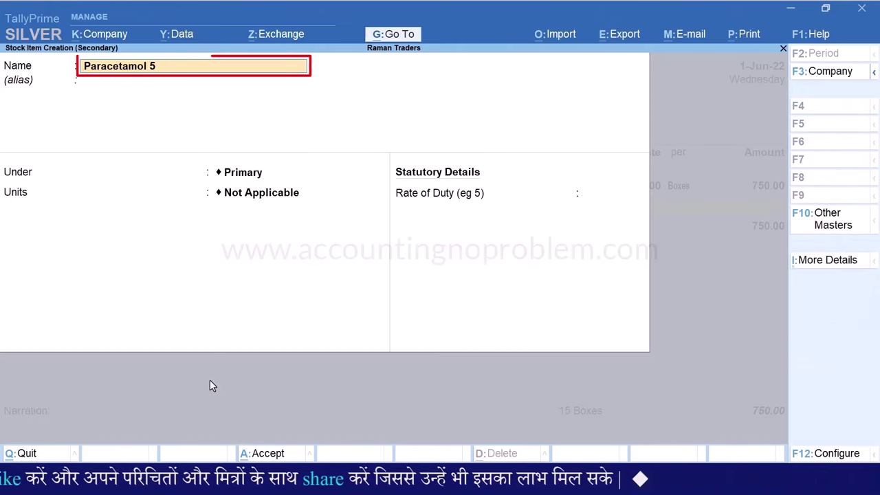
key(Return)
key(Return)
key(Return)
key(Down)
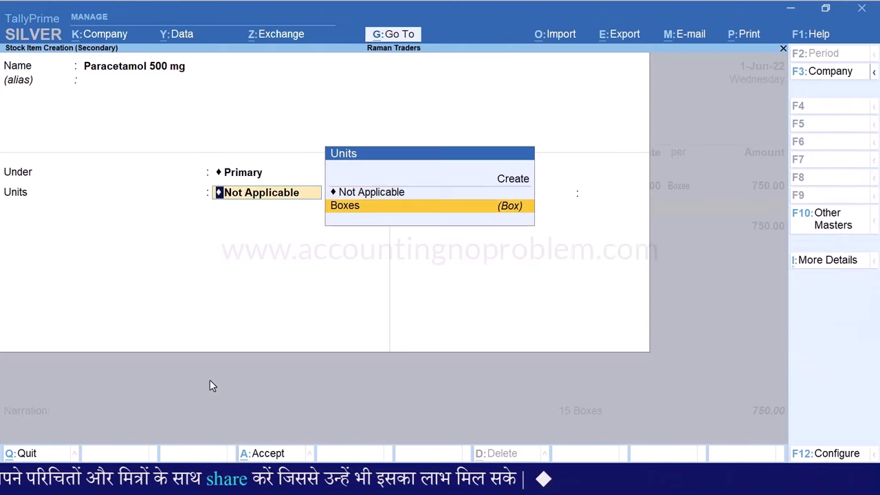
key(Return)
key(y)
key(Return)
key(y)
key(y)
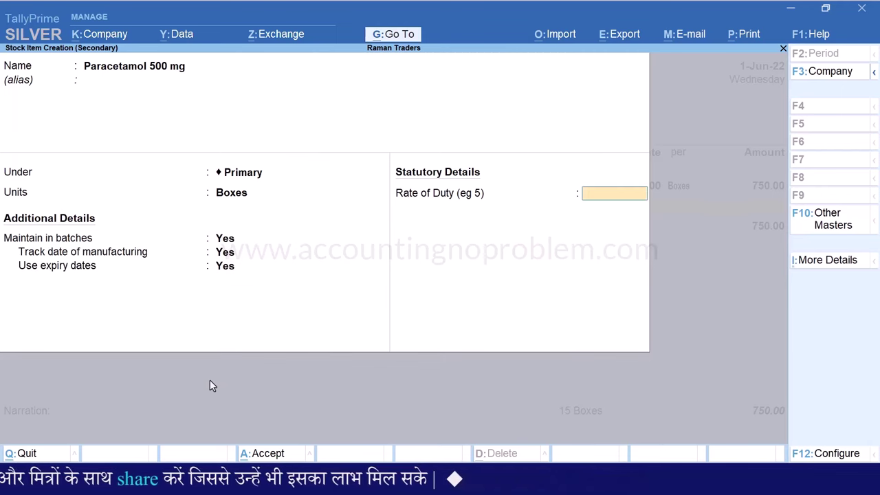
key(Return)
key(y)
Allocate batch PARA-601: 50 Boxes at 30, manufactured 3-Mar-22, expiry 1.10.23
key(Return)
text(PARA)
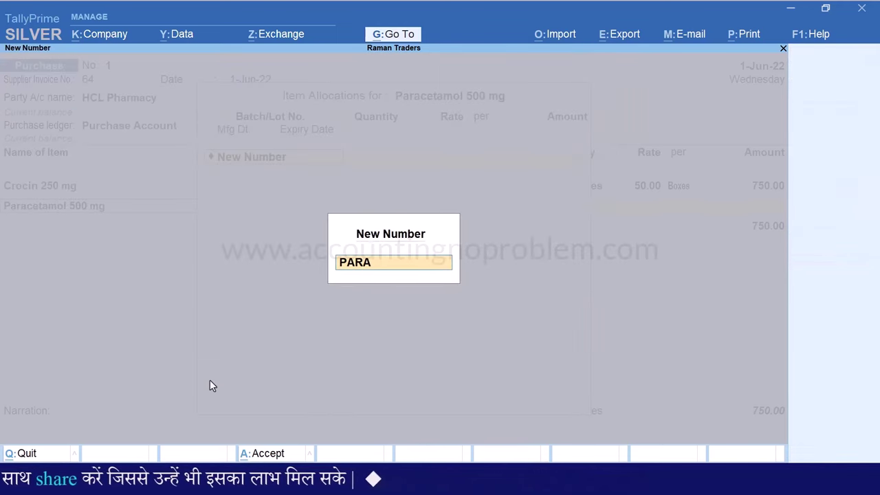
key(Return)
key(Return)
key(Return)
text(50)
key(Return)
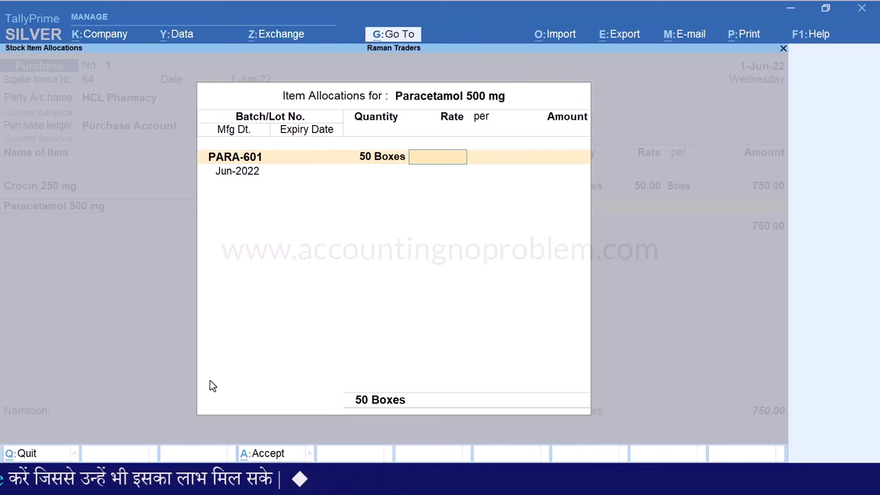
text(30)
key(Return)
key(Return)
key(Return)
text(3.)
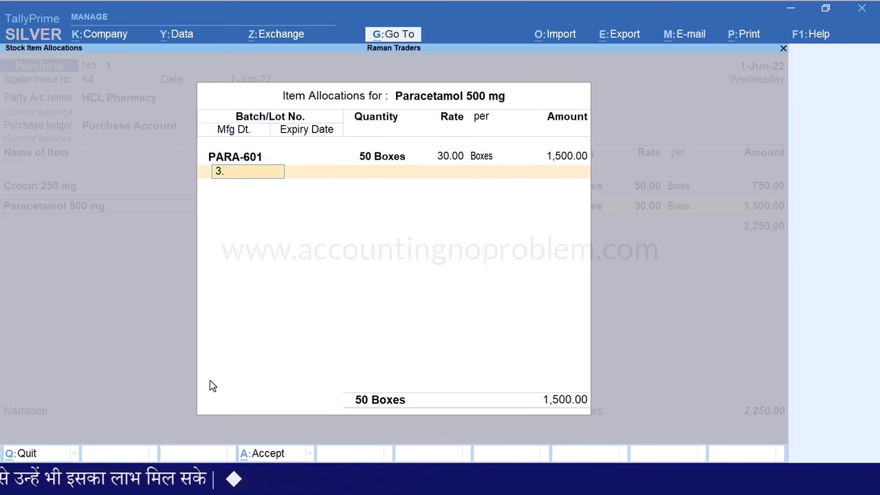
text(3.22)
key(Return)
text(1.10.2)
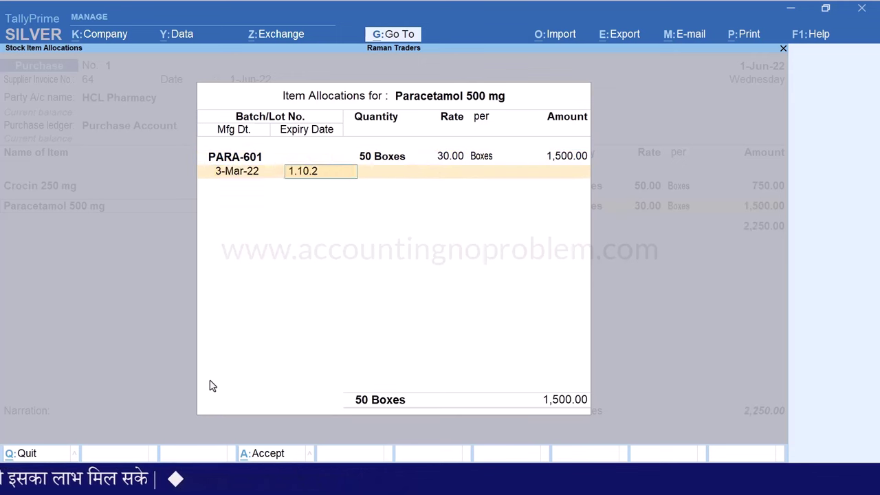
text(3)
key(Return)
key(Return)
key(Return)
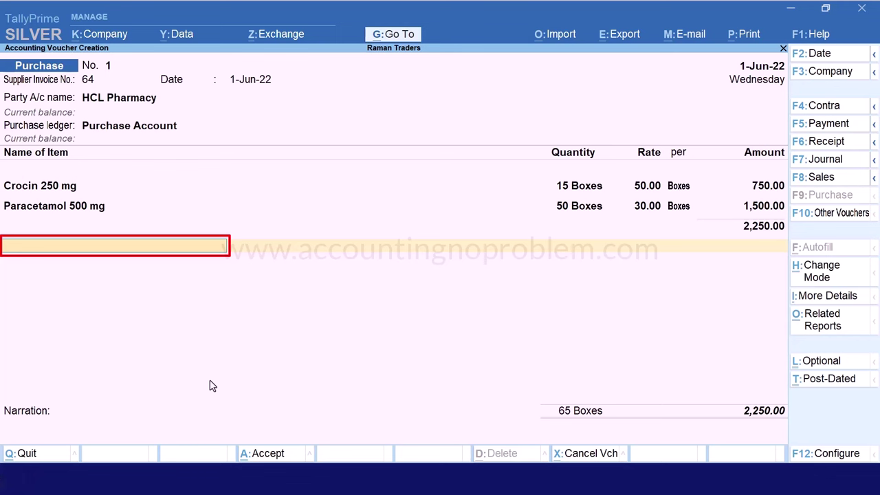
End the item list, save purchase voucher No. 1 and return to the Gateway of Tally
key(Return)
key(Return)
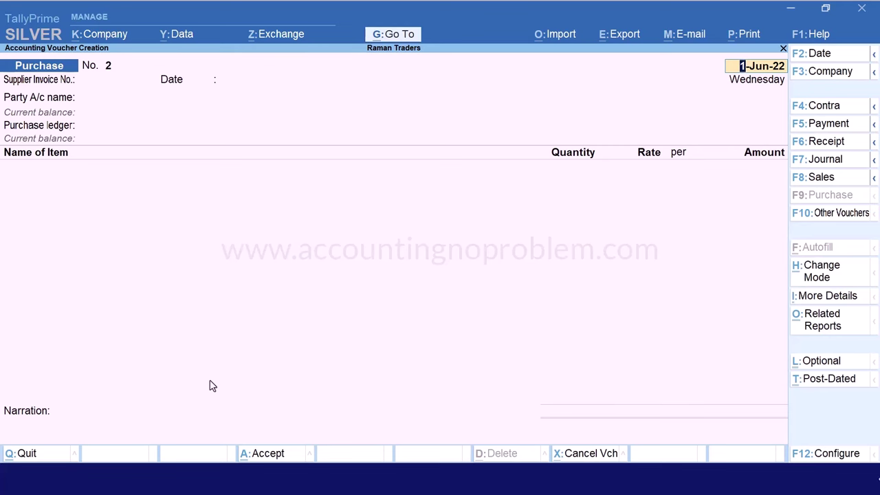
key(Escape)
key(Return)
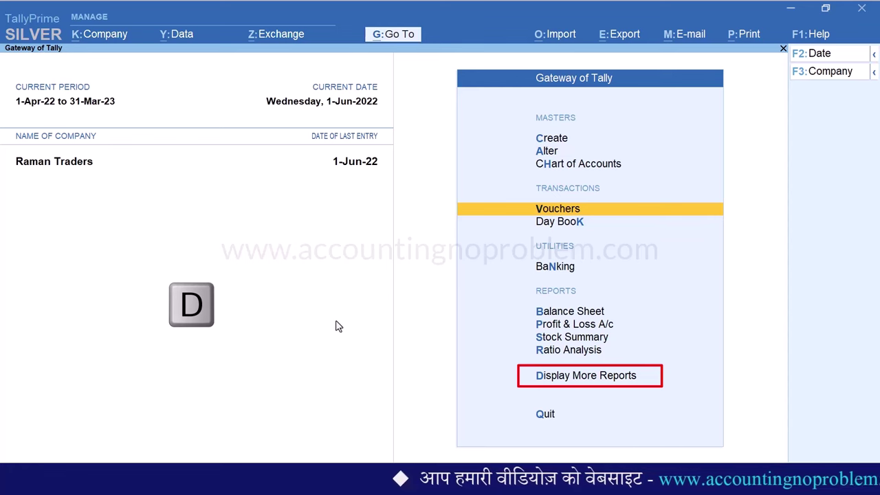
Open the Batch report under Inventory Books for Crocin 250 mg and review batches CRN-101 and CRN-222
key(d)
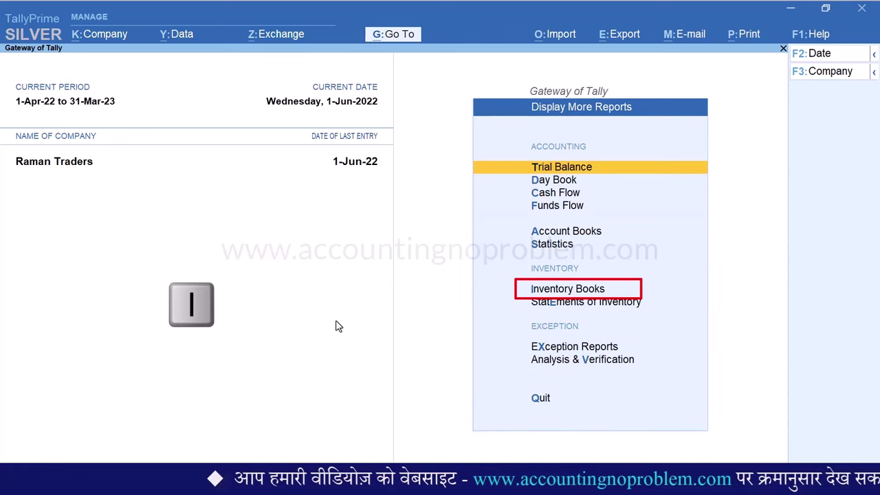
key(i)
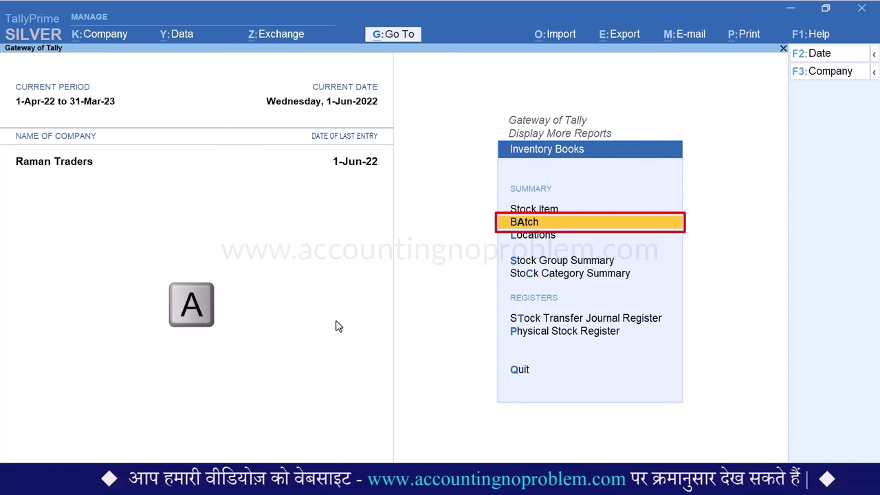
key(a)
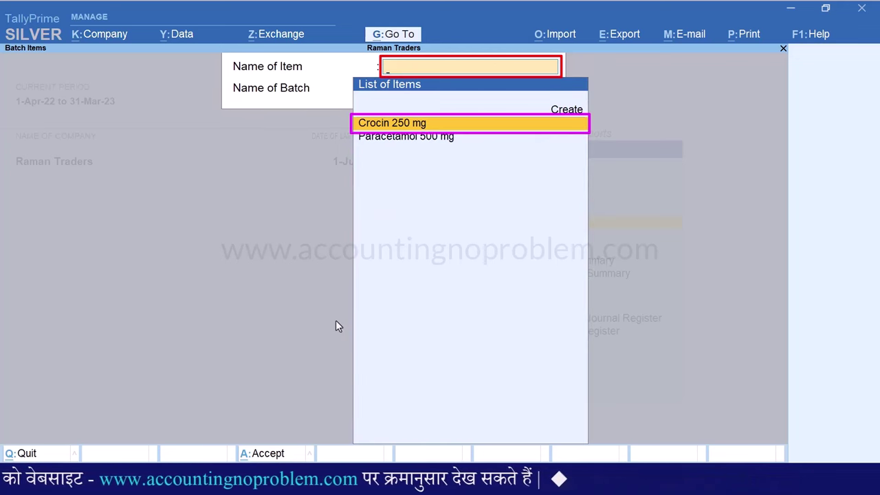
key(Return)
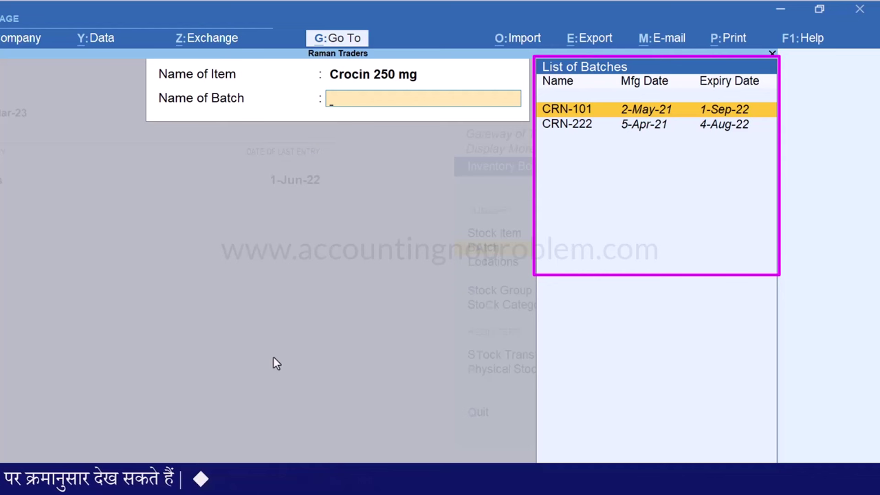
key(Down)
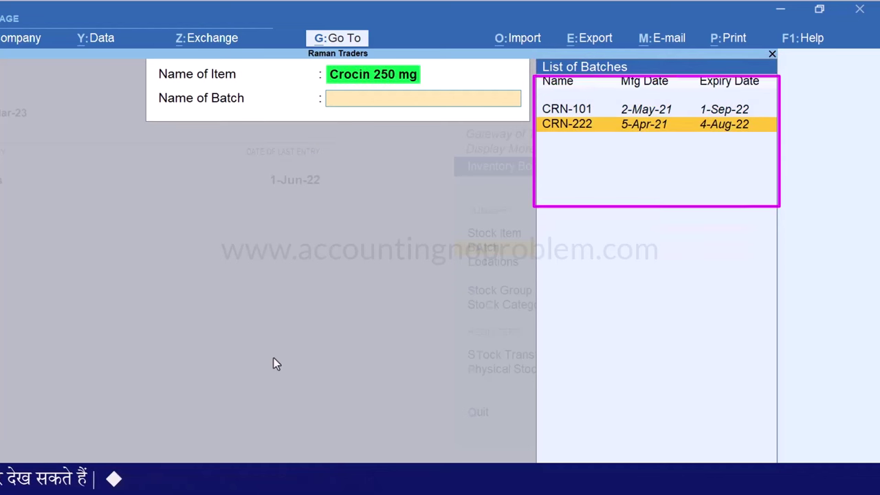
key(Up)
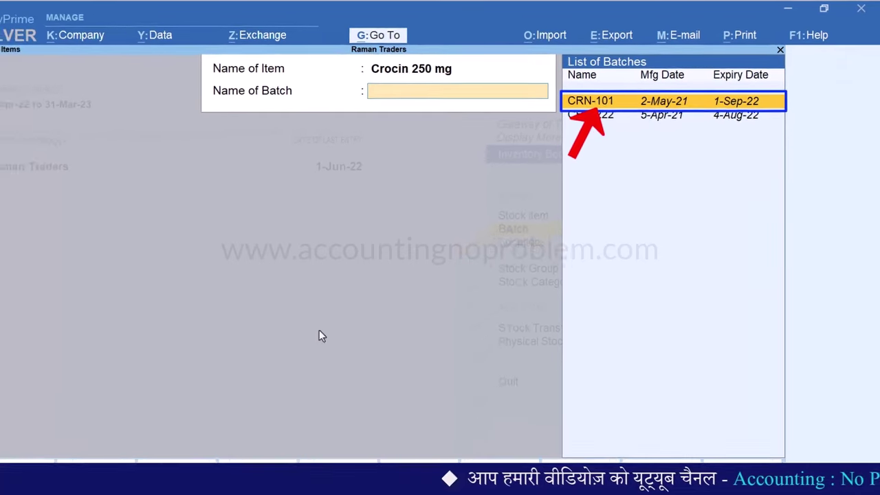
Open batch CRN-101's vouchers, switch to the batch-wise summary, and bring up its configuration
key(Return)
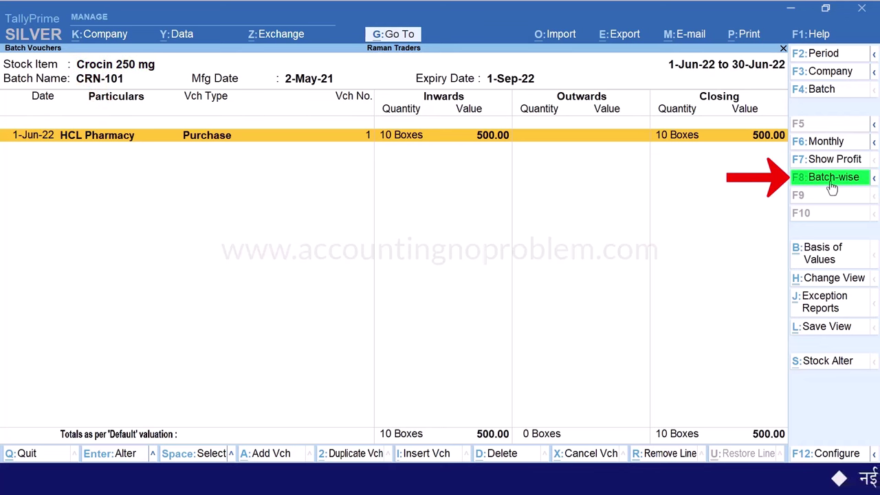
key(F8)
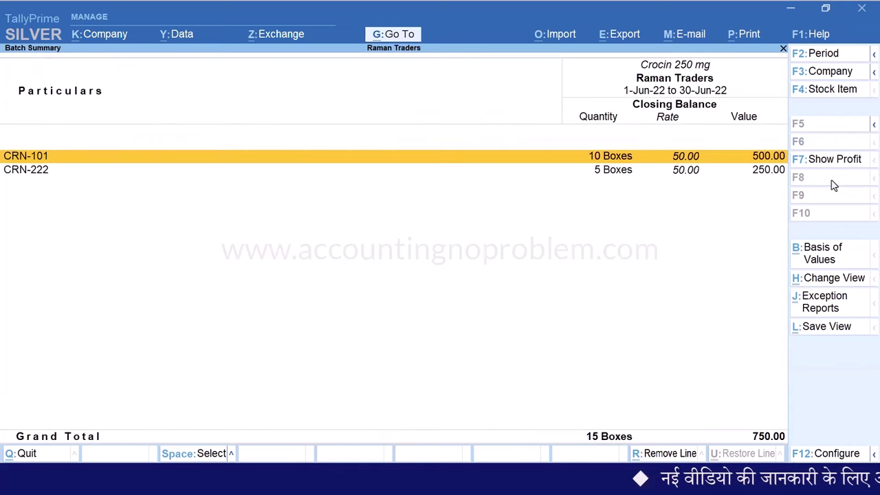
key(F12)
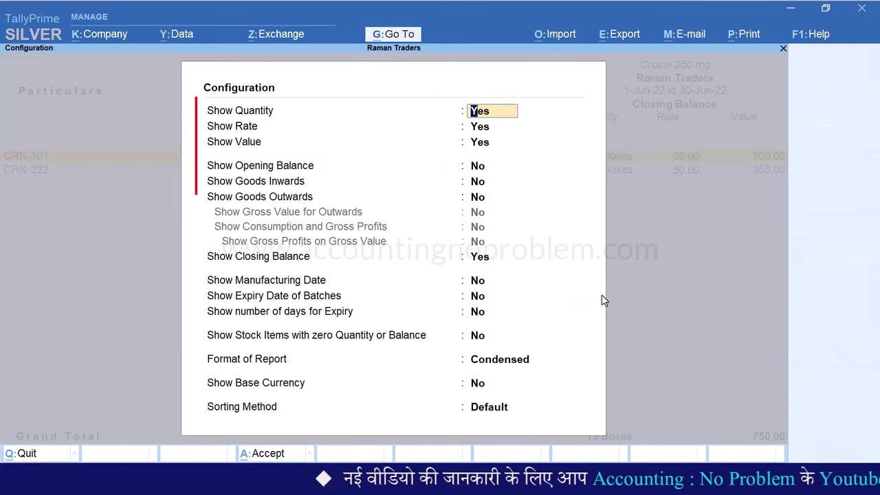
Turn on the opening balance, goods inwards and goods outwards columns in the Batch Summary configuration
key(Return)
key(Return)
key(Return)
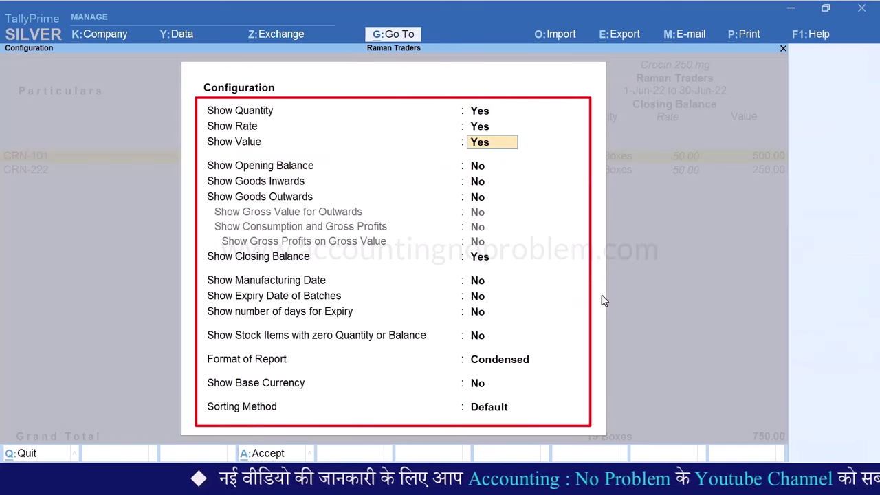
text(y)
key(Return)
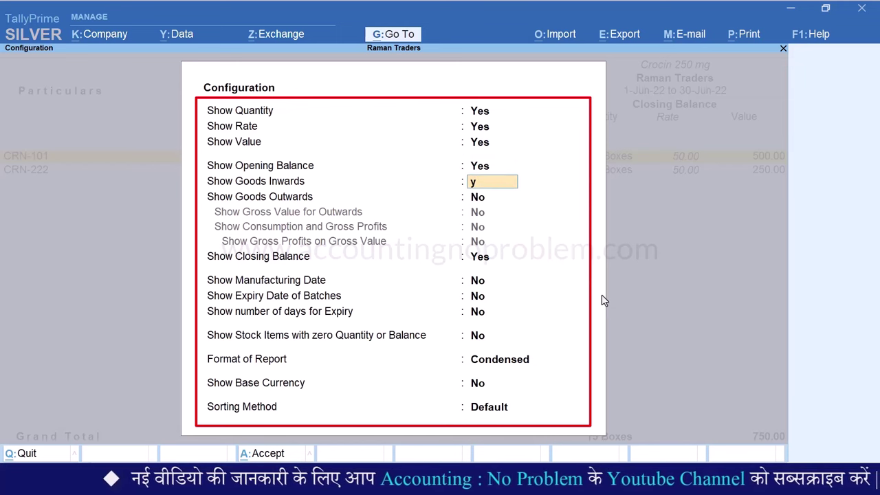
text(y)
key(Return)
text(y)
key(Return)
key(Return)
key(Return)
key(Return)
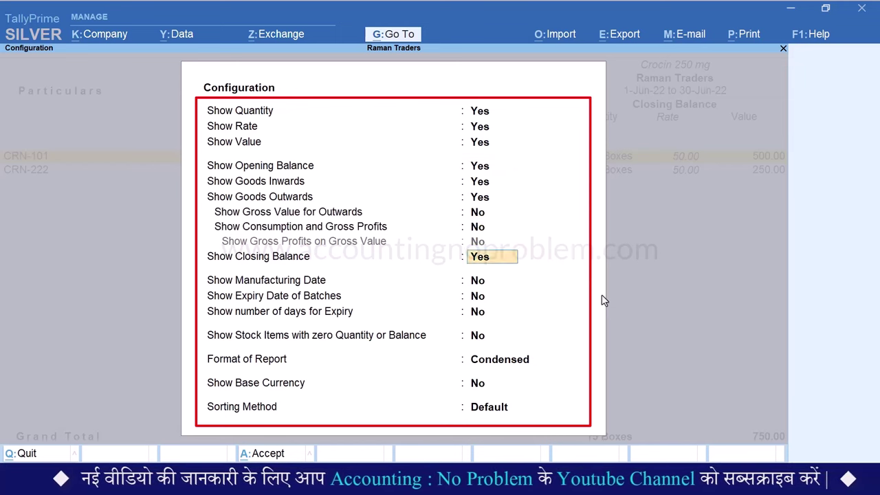
Show manufacturing date, expiry date and days to expiry, choose Detailed format, and apply
text(y)
key(Return)
text(y)
key(Return)
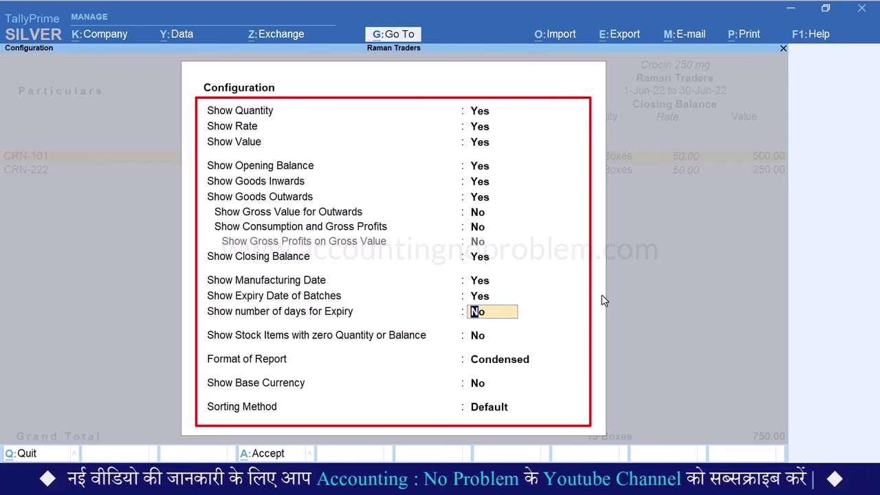
text(y)
key(Return)
key(Return)
key(Down)
key(Return)
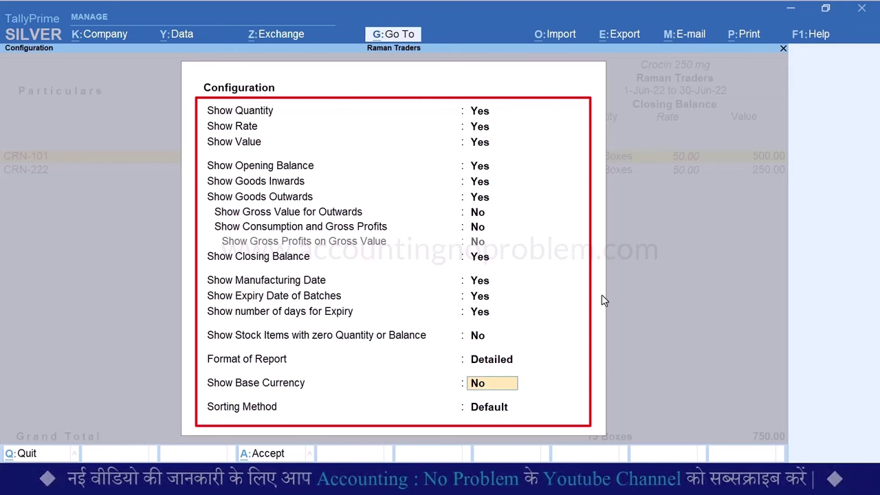
key(ctrl+a)
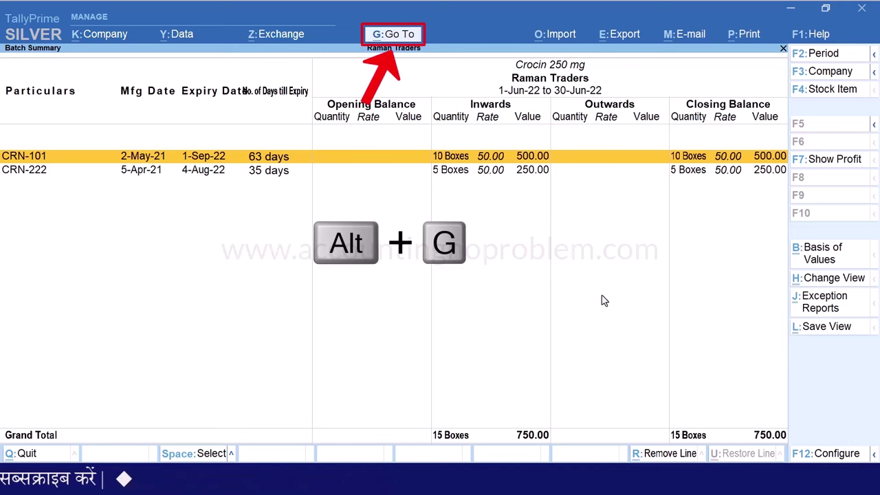
Cancel the 'Batch' report search and back out of Batch Summary to the Gateway of Tally
key(alt+g)
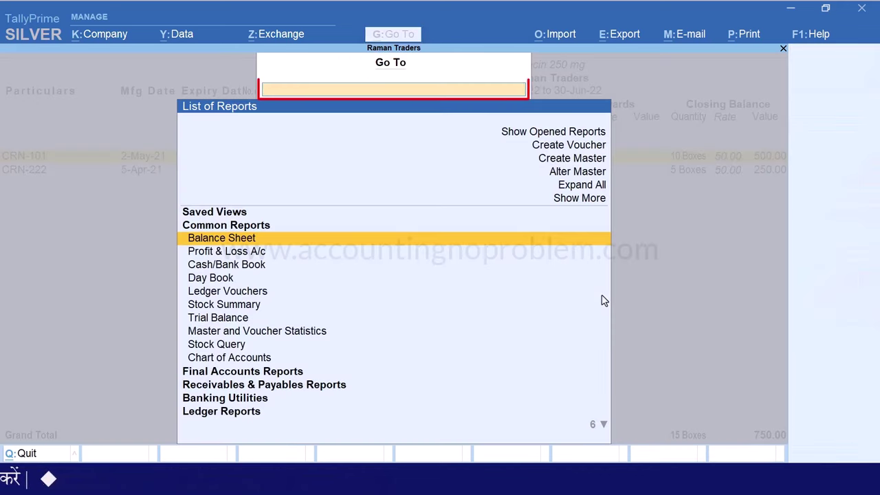
text(Batch)
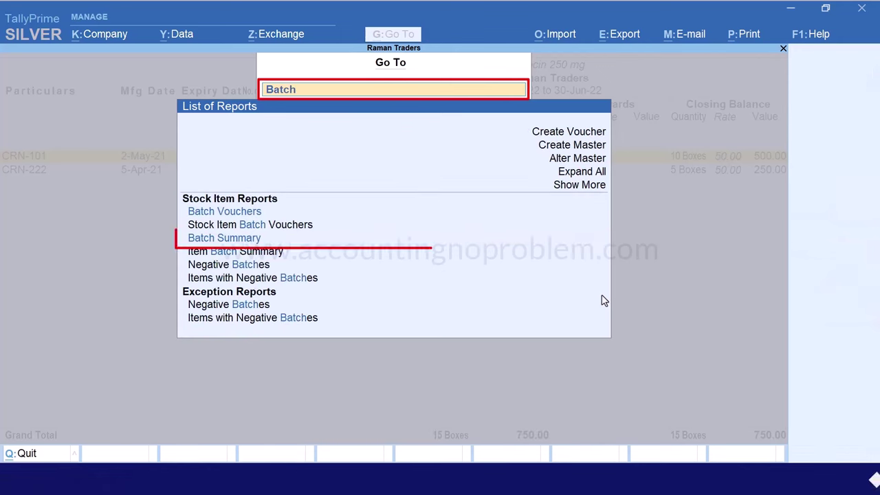
key(Down)
key(Down)
key(Down)
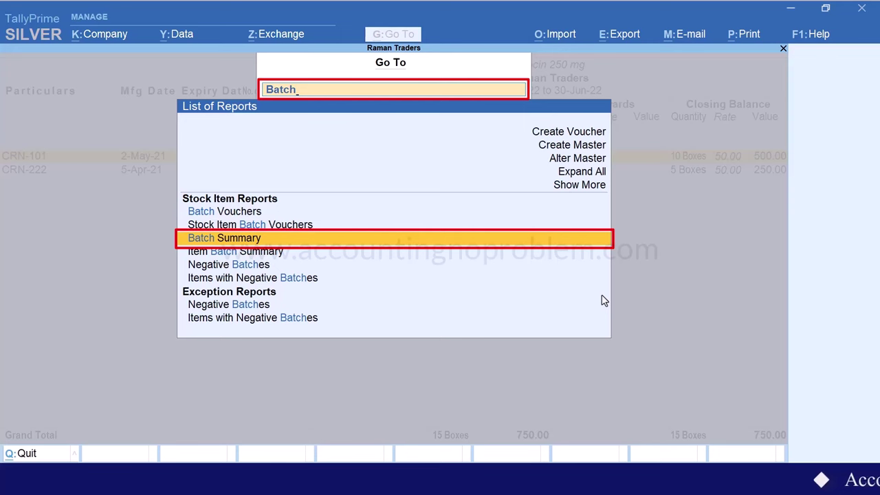
key(Escape)
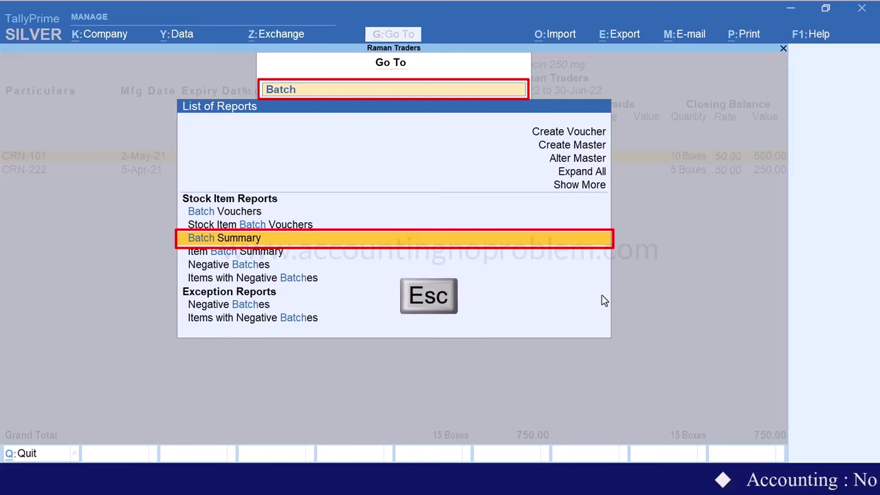
key(Escape)
key(Escape)
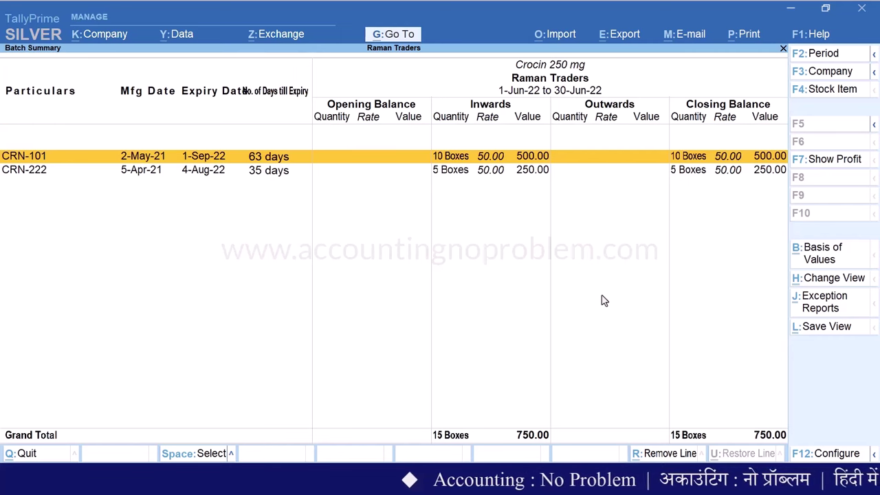
key(Return)
key(Escape)
key(Escape)
key(Escape)
key(Escape)
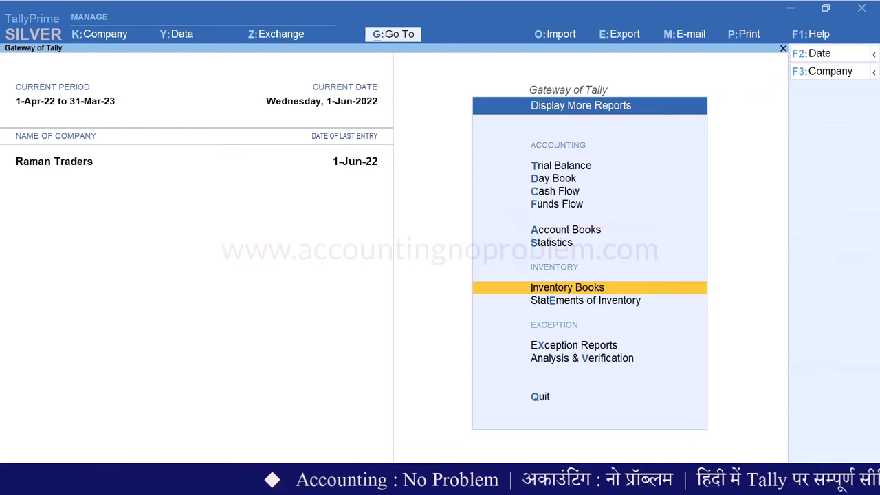
key(Escape)
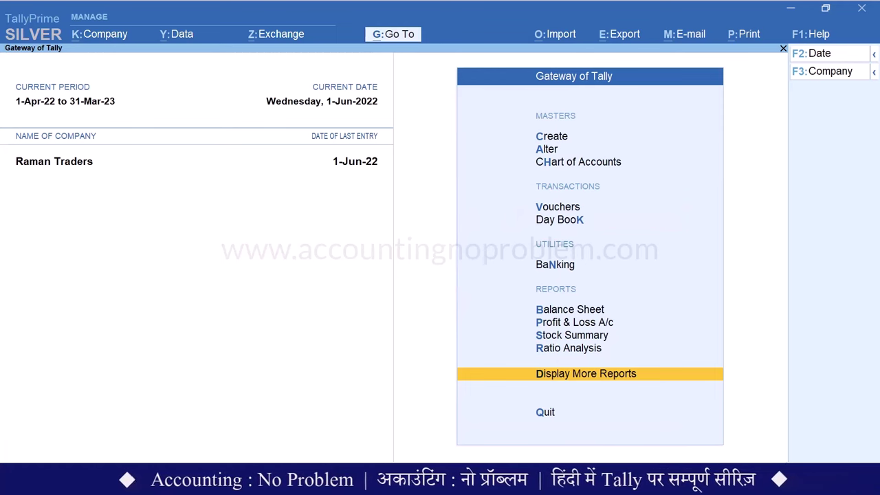
key(v)
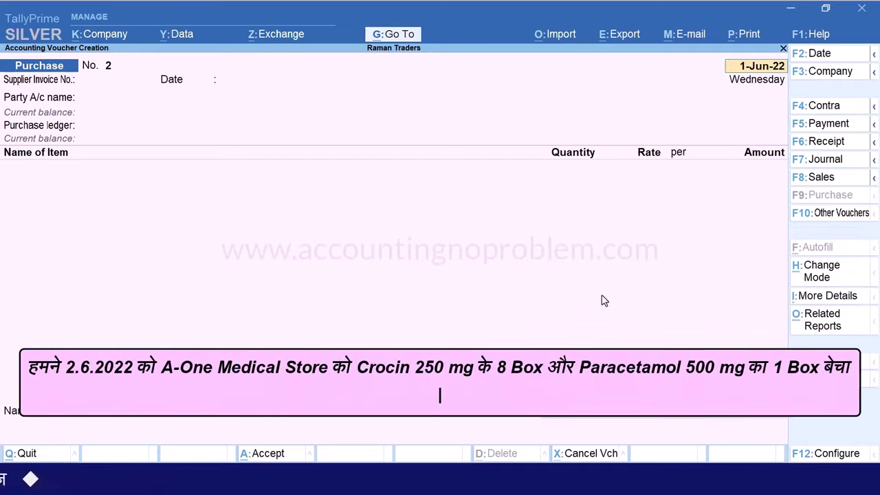
Start a Sales voucher dated 2-6-2022 for A-One Medical Store using the Sales Account ledger
key(F8)
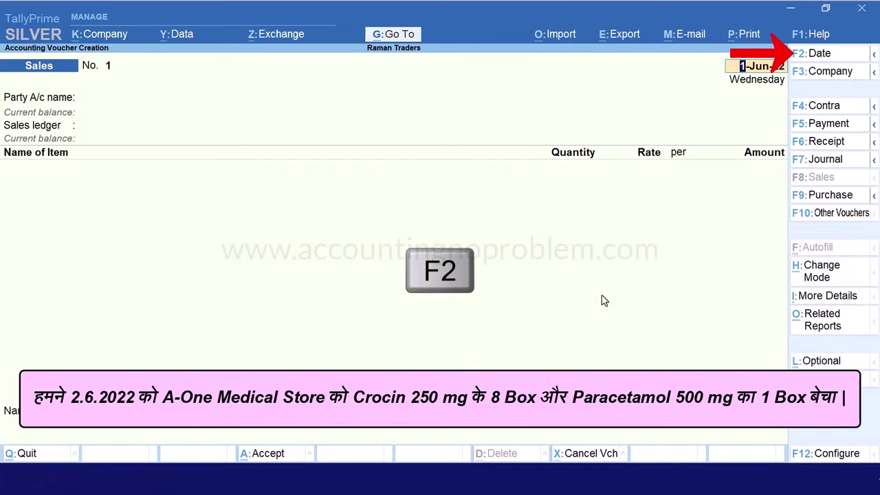
key(F2)
text(2-6-2022)
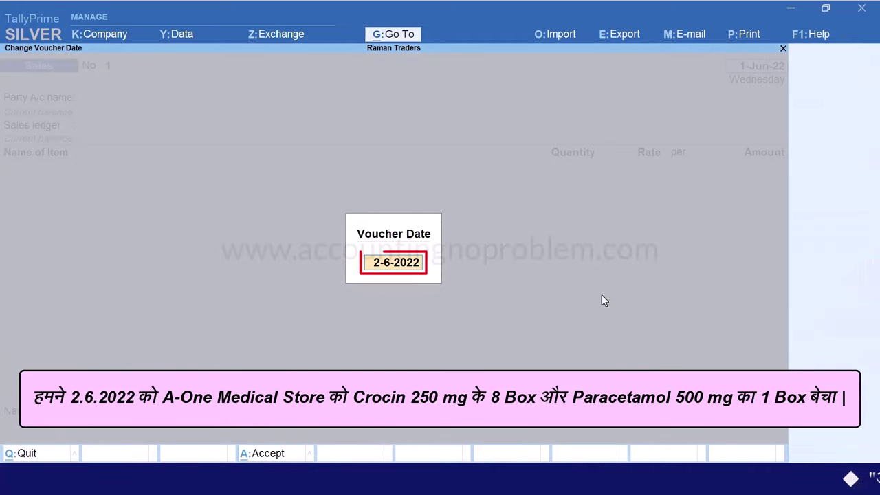
key(Return)
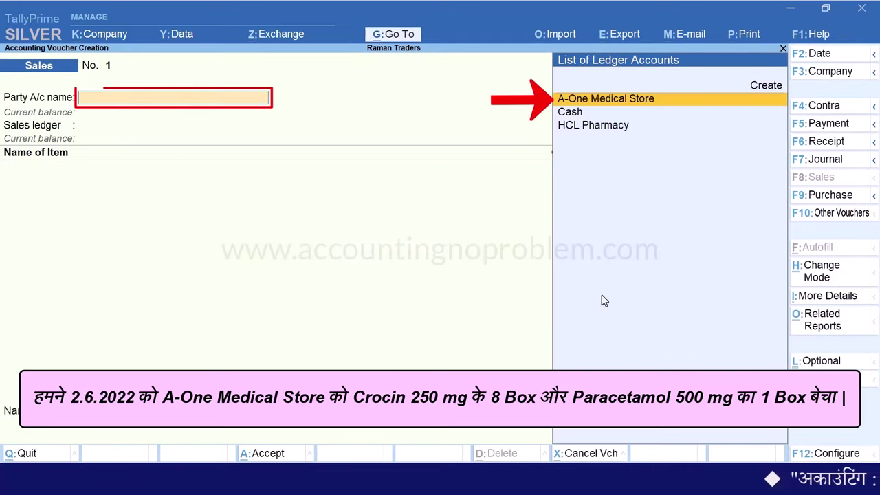
key(Return)
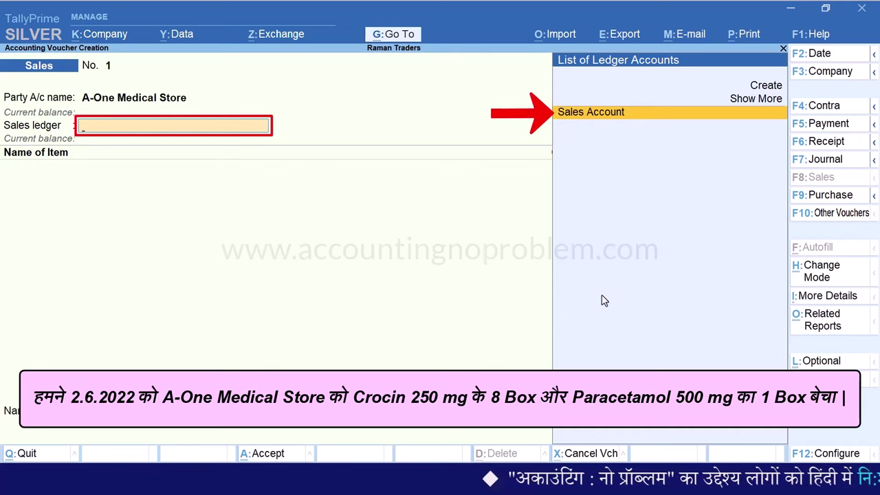
key(Return)
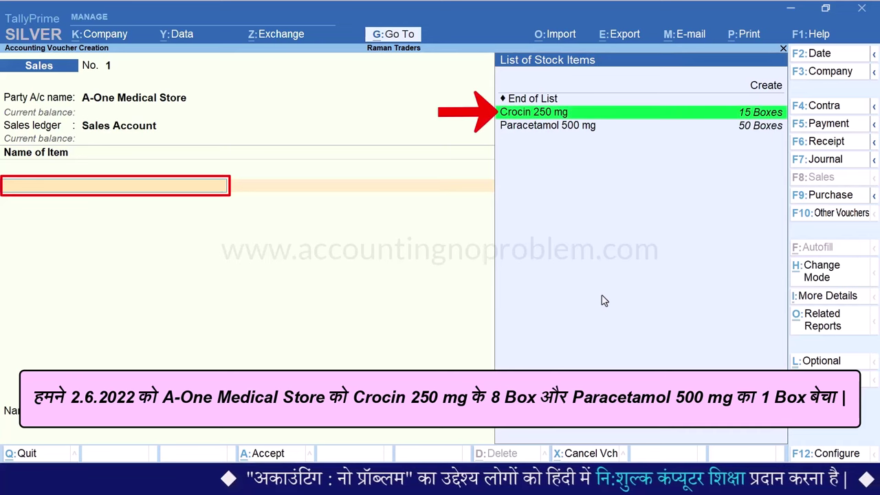
Add Crocin 250 mg with 5 Boxes from batch CRN-222 at 80.00 (400.00)
key(Down)
key(Return)
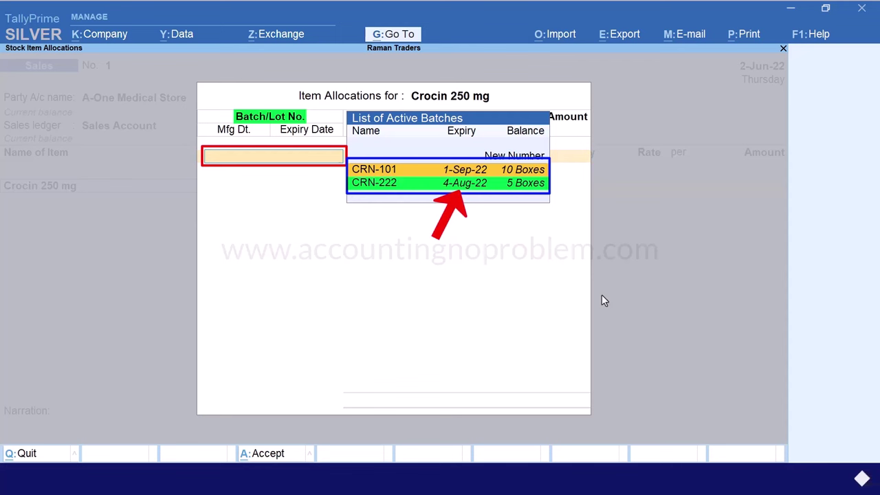
key(Down)
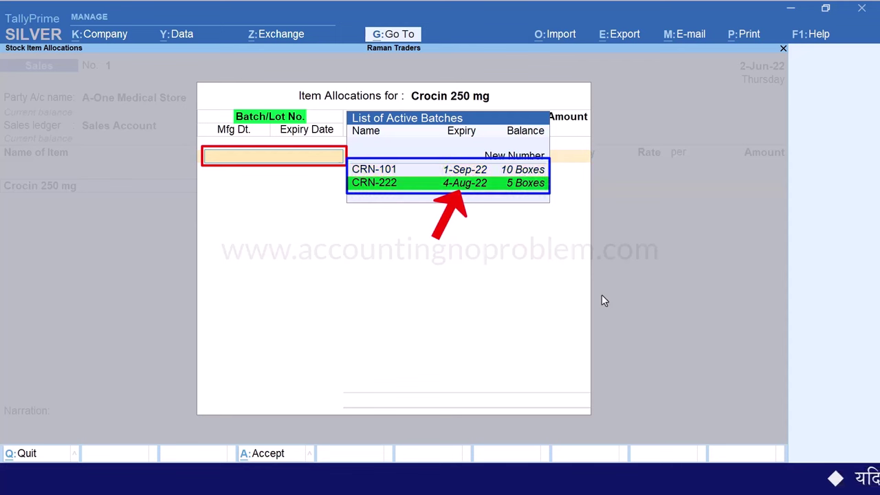
key(Return)
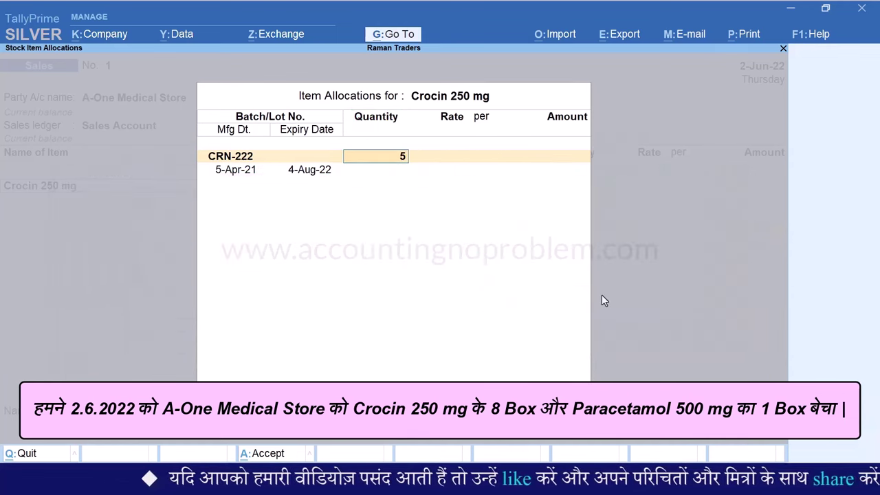
key(Return)
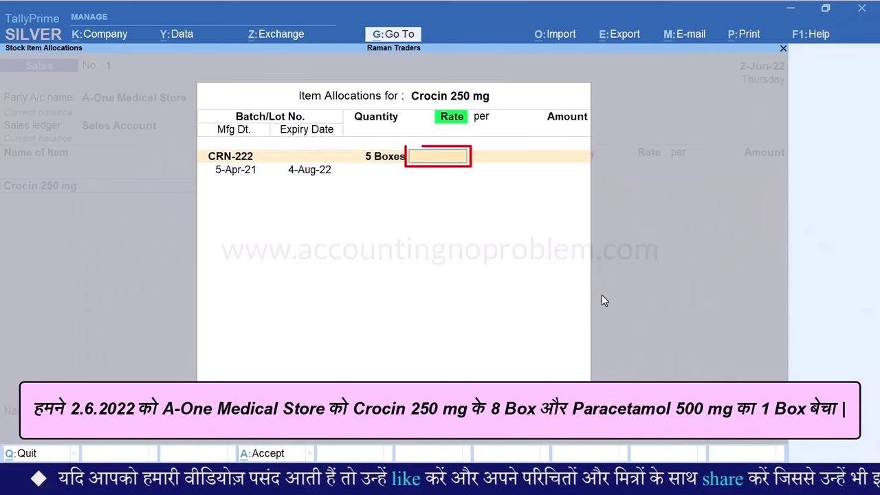
key(Return)
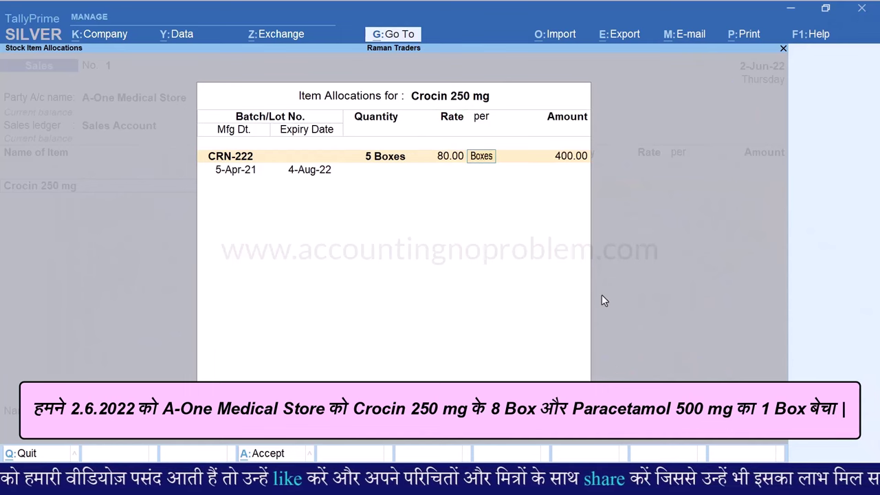
key(Return)
key(Return)
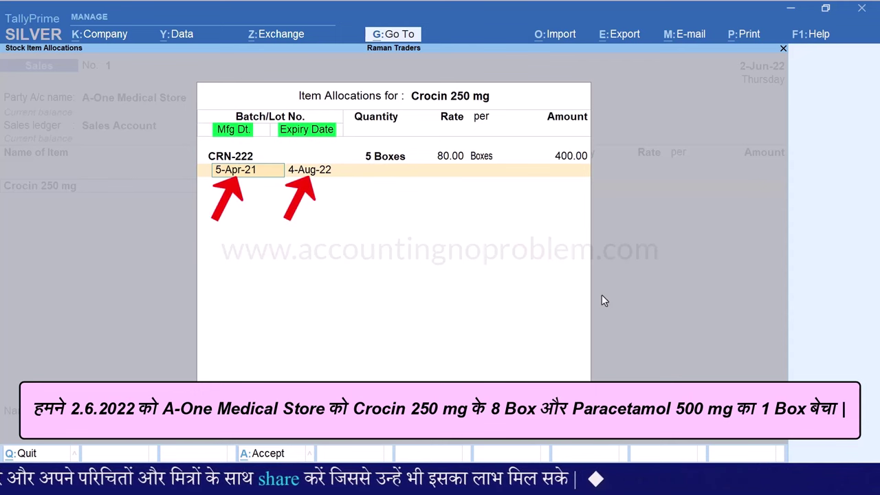
key(Return)
key(Return)
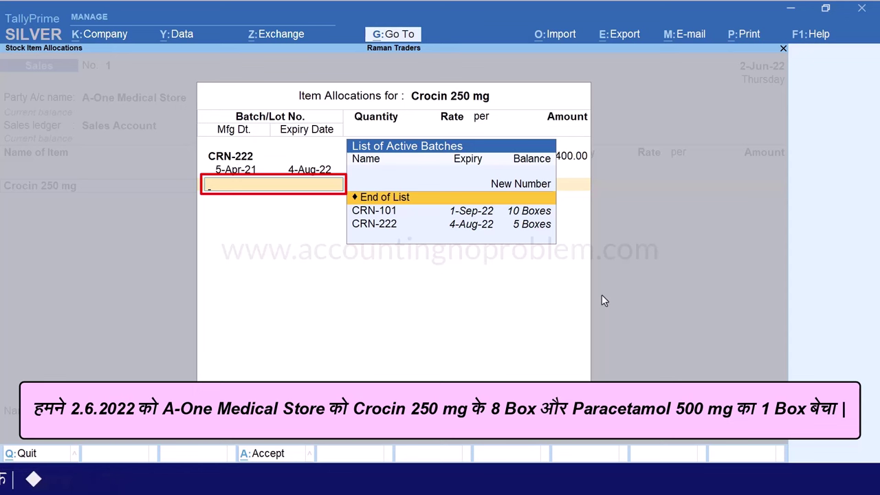
Allocate 3 Boxes from batch CRN-101 at 80.00 (240.00) and finish the batch allocation
key(Down)
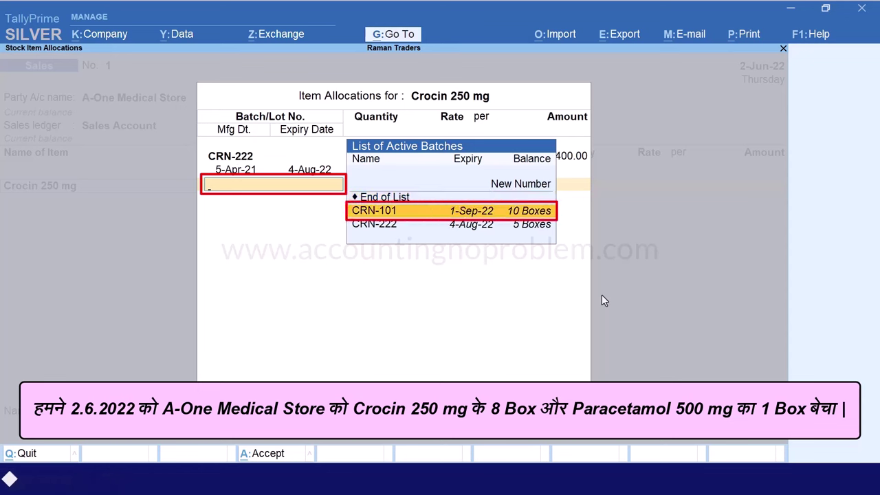
key(Return)
text(3)
key(Return)
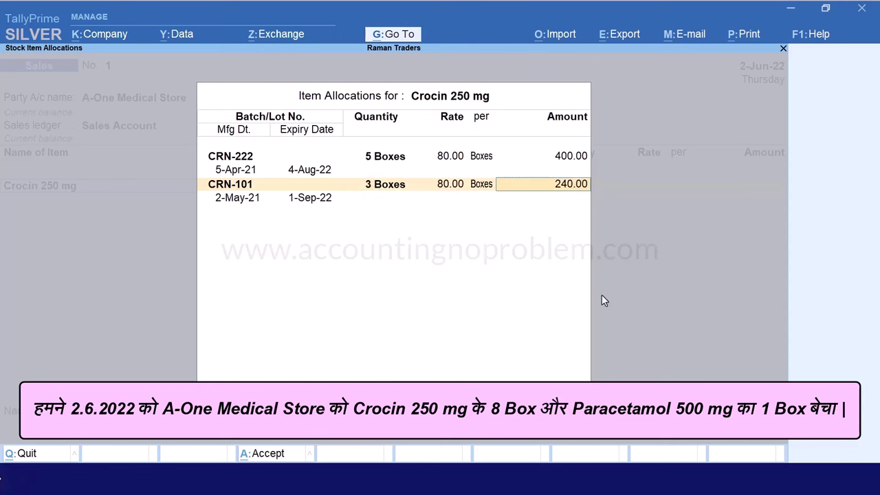
key(Return)
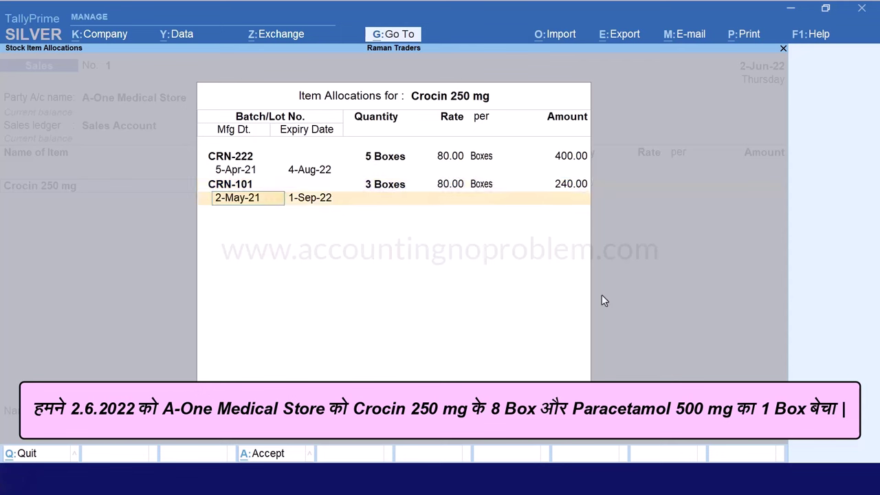
key(Return)
key(Return)
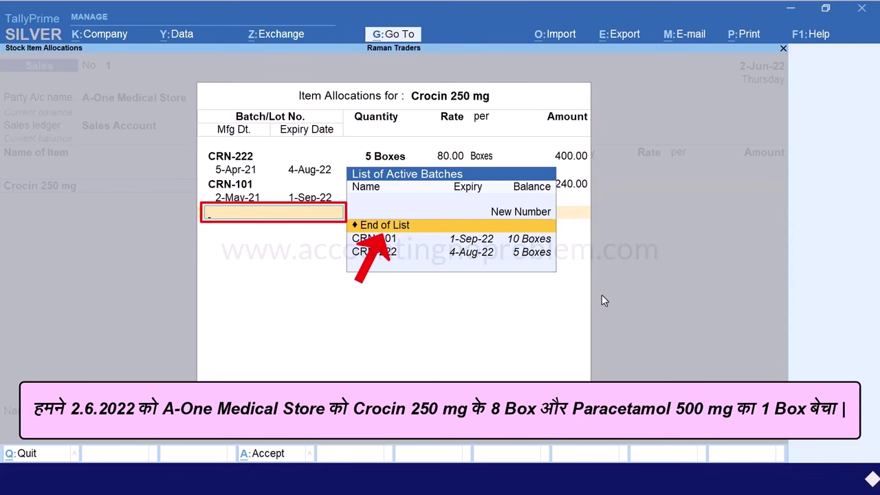
key(Return)
key(Return)
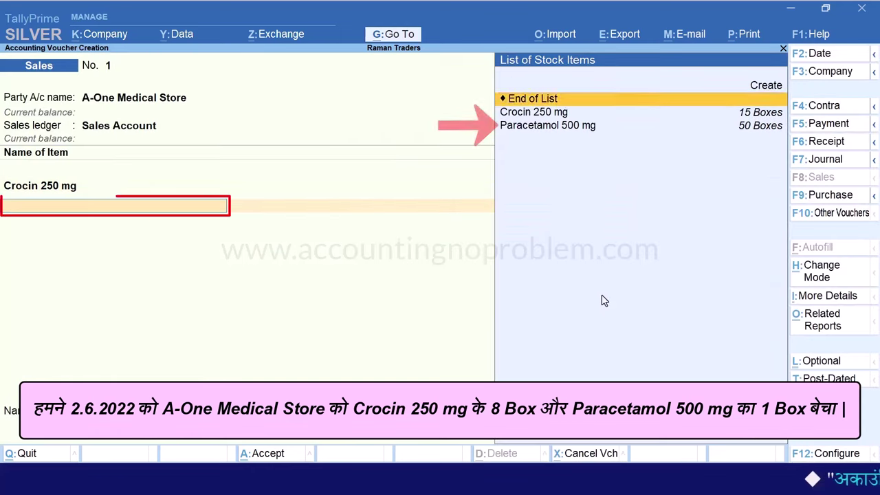
Add Paracetamol 500 mg, batch PARA-601, 1 Box at 50.00, bringing the voucher to 690.00
key(Down)
key(Down)
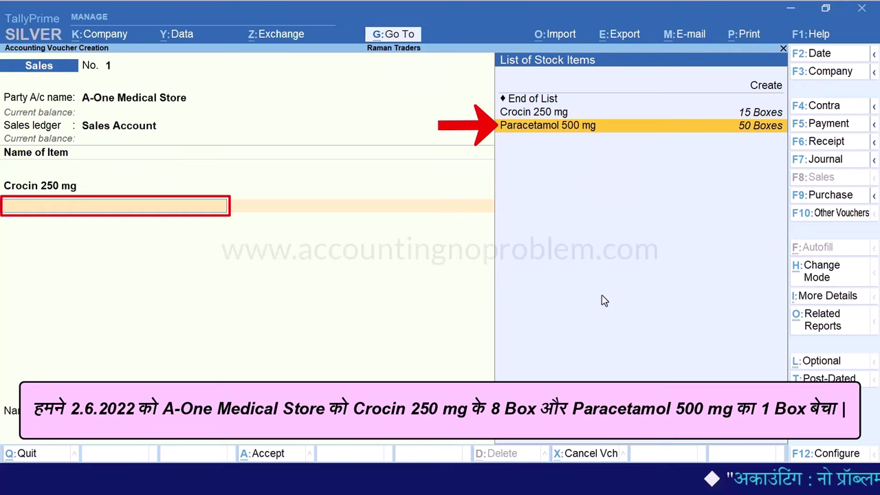
key(Return)
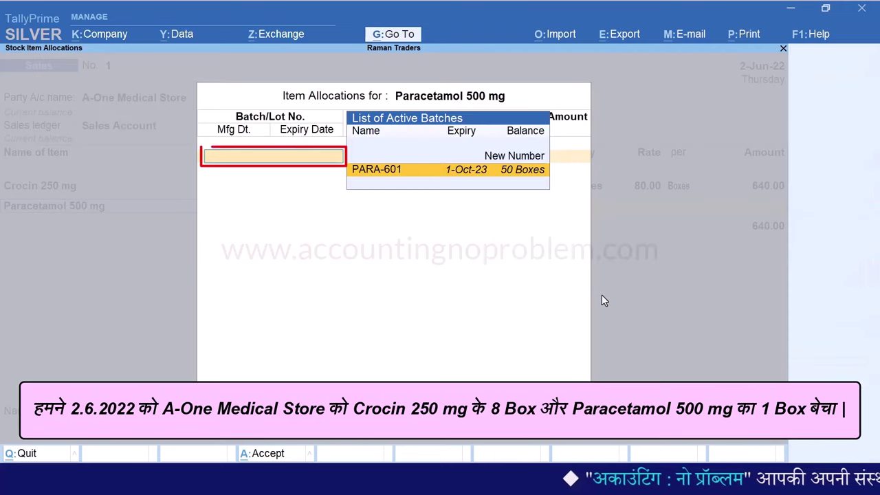
key(Return)
text(1)
key(Return)
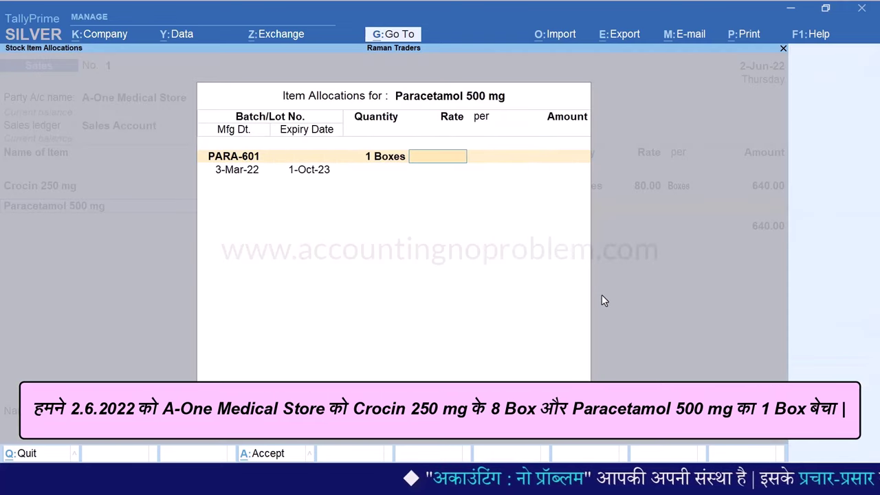
text(50)
key(Return)
key(Return)
key(Return)
key(Return)
key(Return)
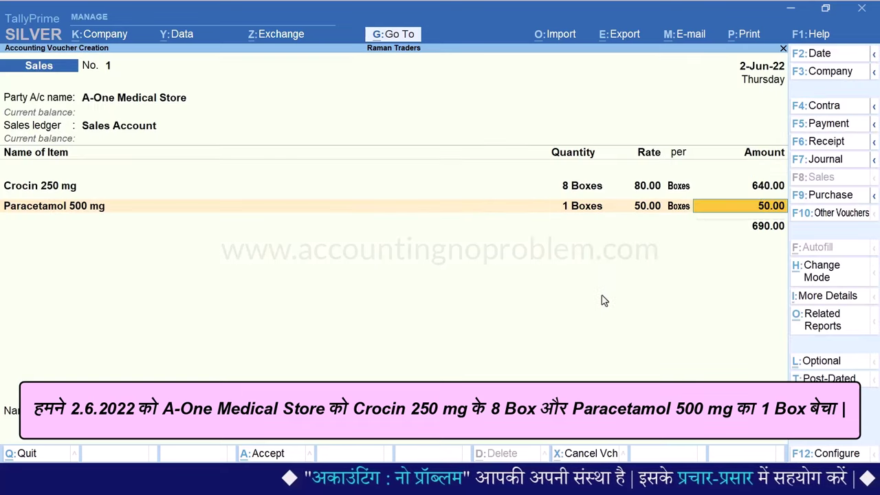
key(Return)
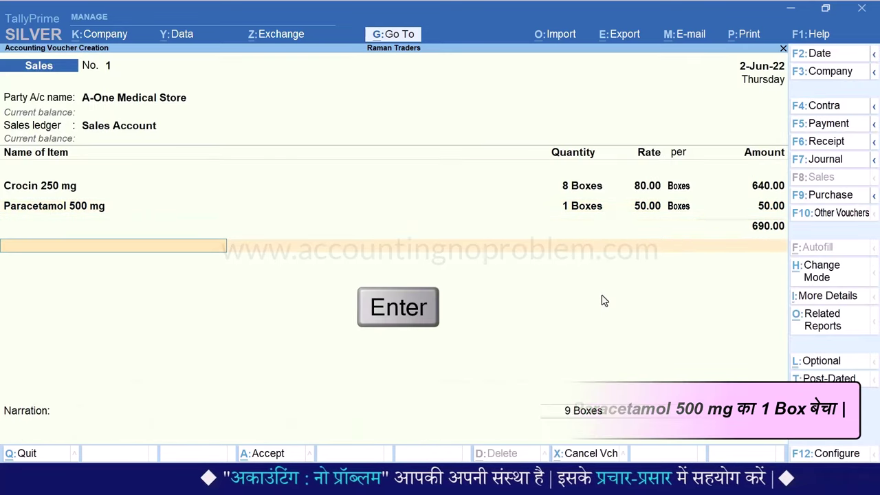
key(Return)
key(Return)
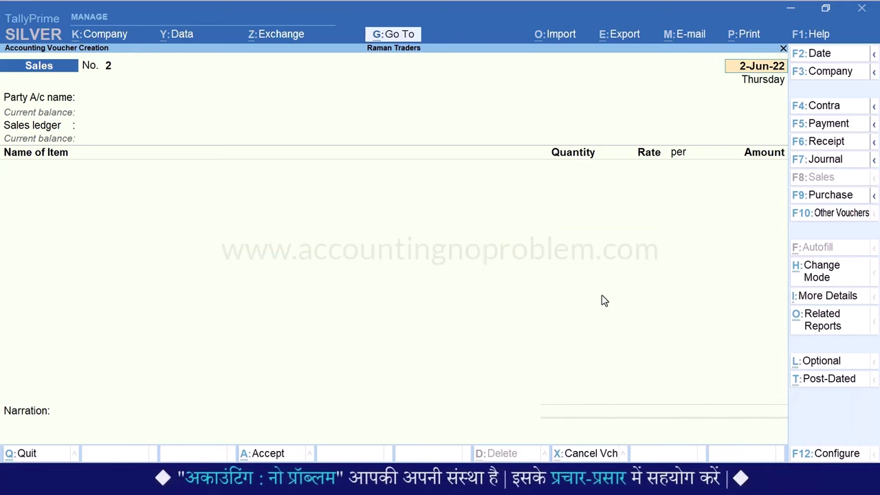
key(Page_Up)
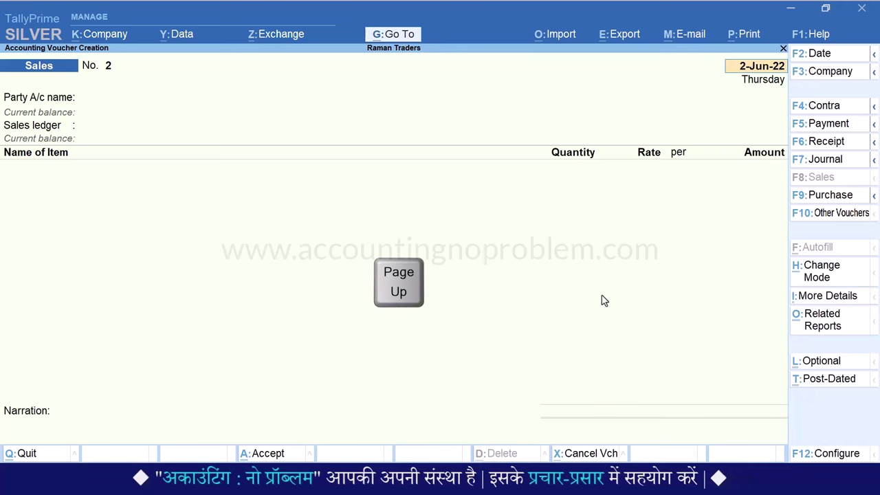
key(ctrl+p)
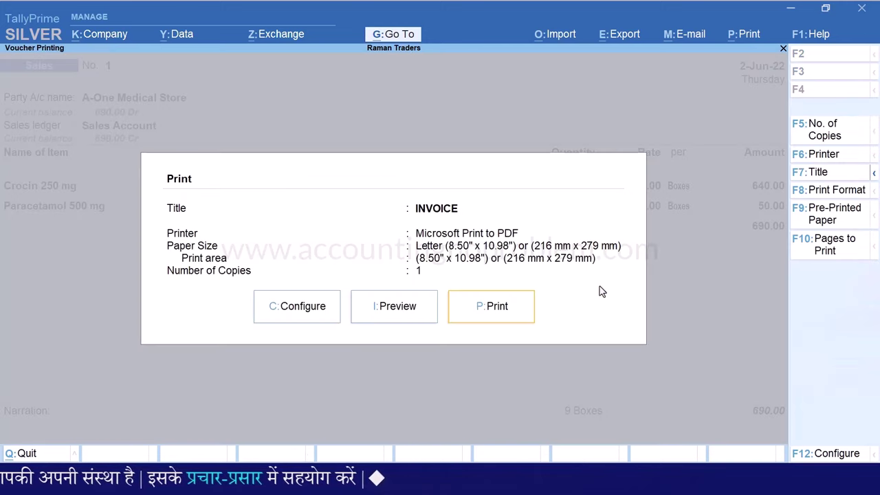
key(i)
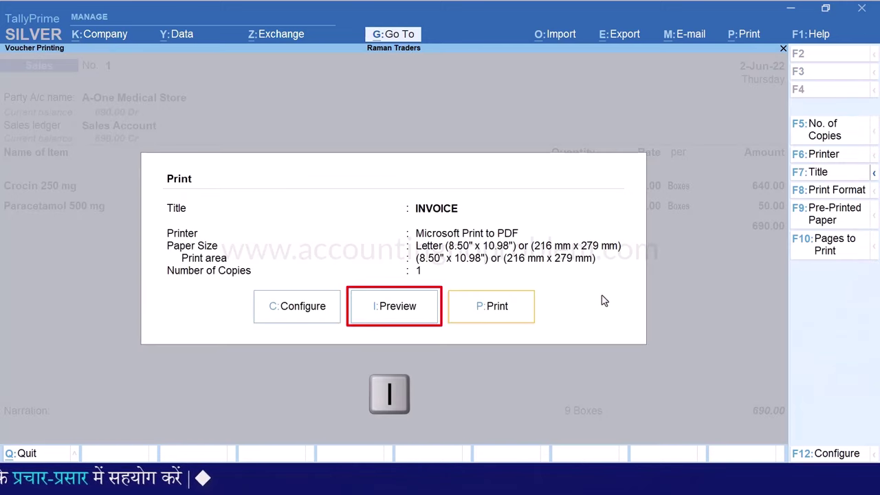
key(alt+z)
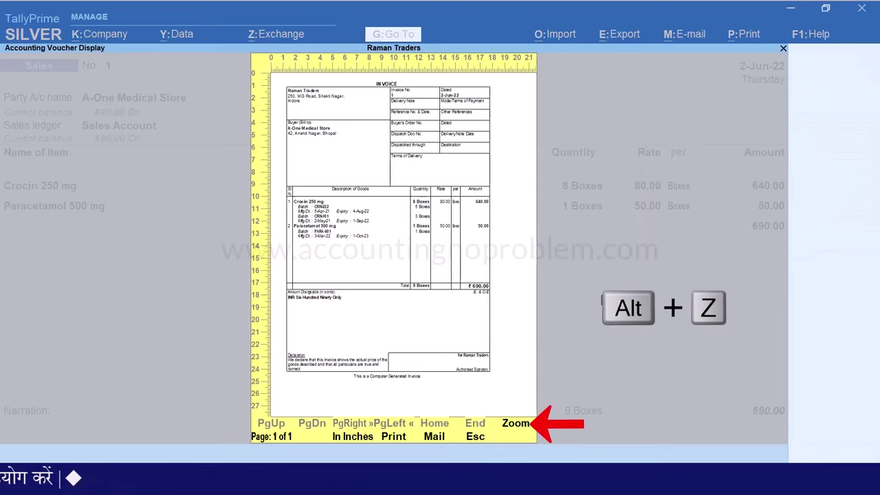
scroll(679, 323, down, 1)
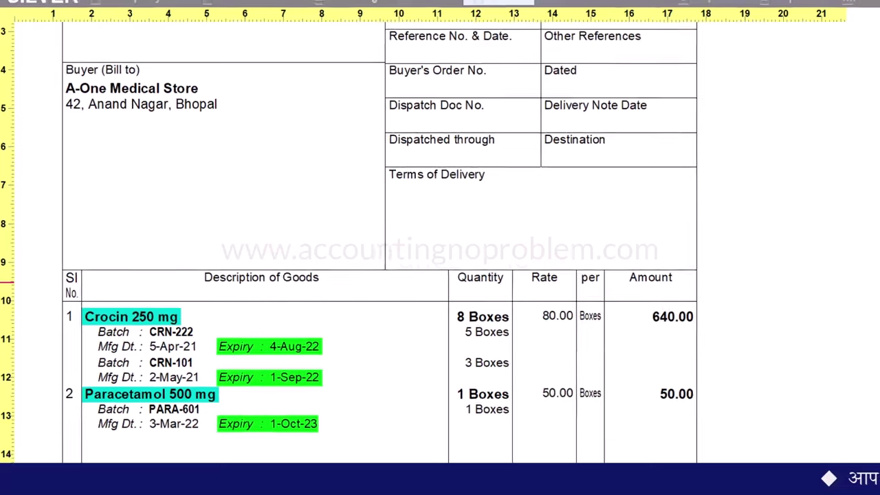
drag(781, 210, 757, 130)
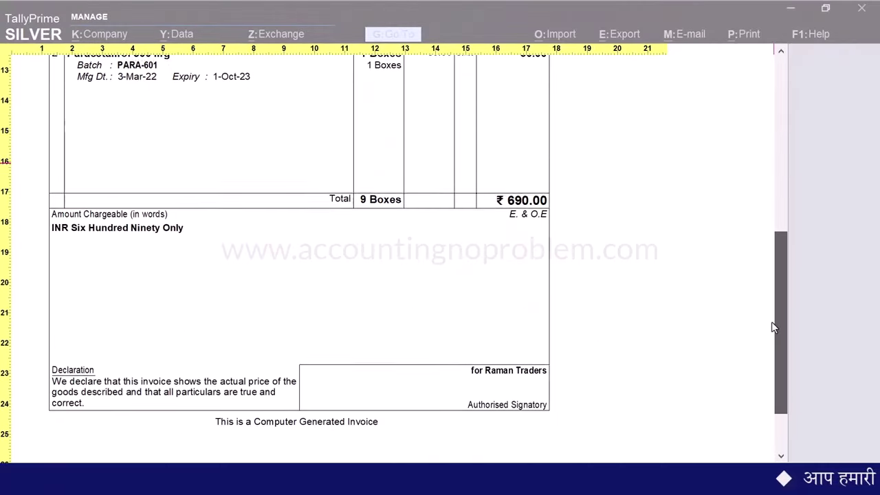
scroll(773, 327, down, 1)
key(Escape)
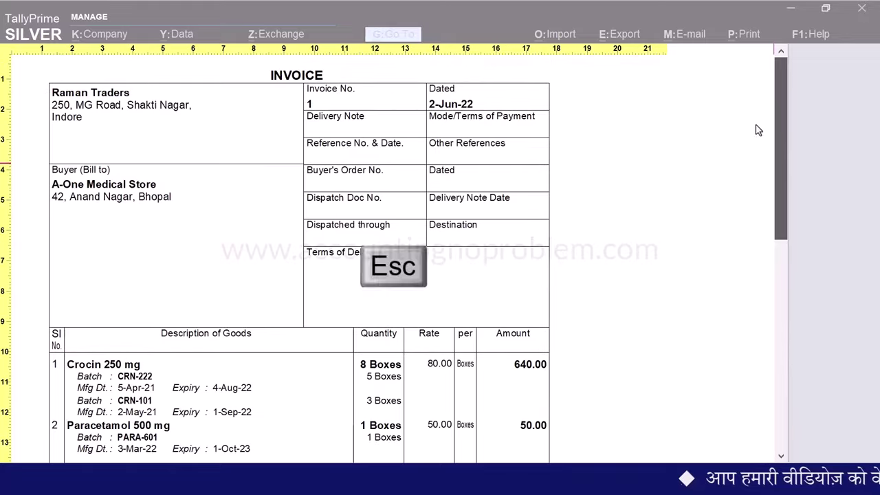
key(Escape)
key(Escape)
key(Escape)
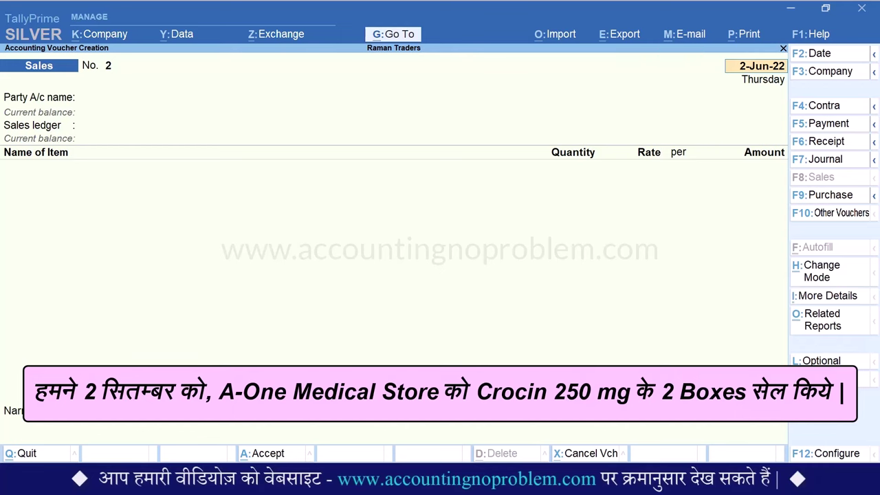
Date Sales voucher No. 2 as 2-Sep-2022 and accept A-One Medical Store with Sales Account
key(F2)
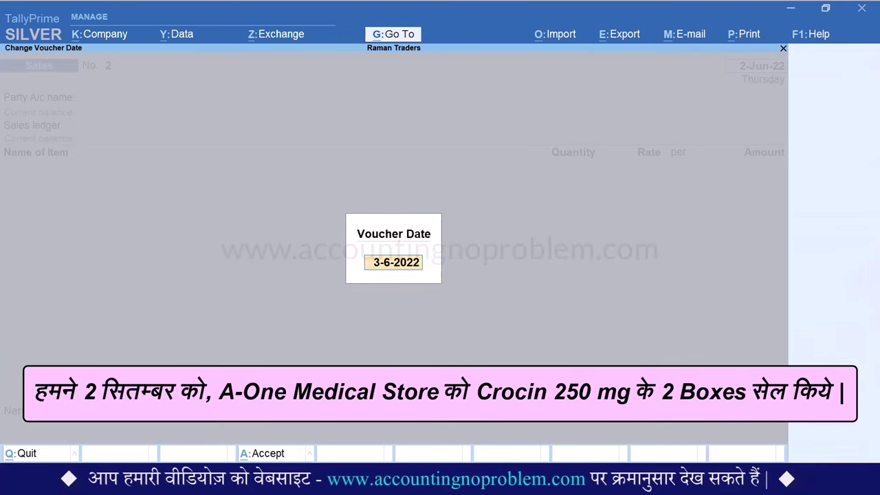
key(Return)
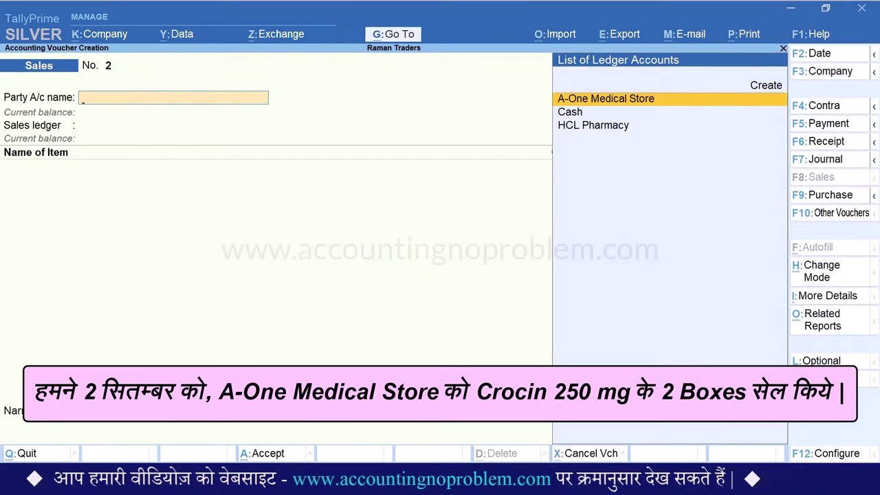
key(Return)
key(Return)
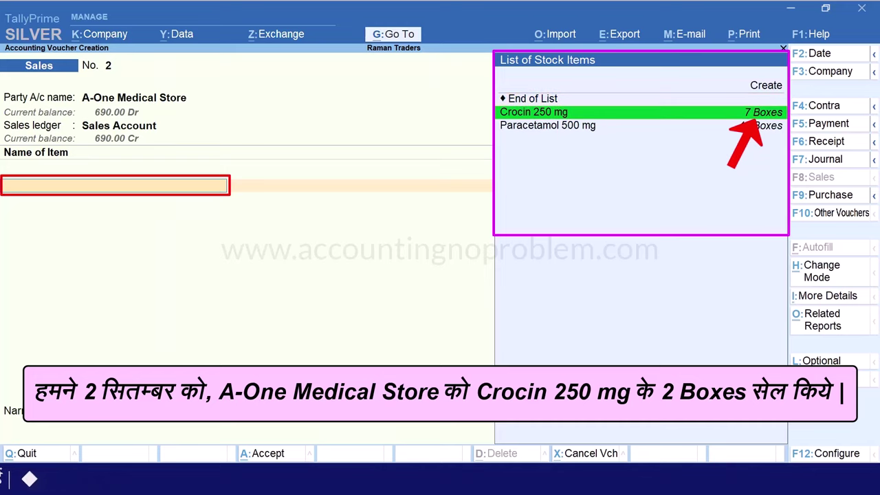
Pick Crocin 250 mg, find no active batches, and quit the unfinished voucher
key(Return)
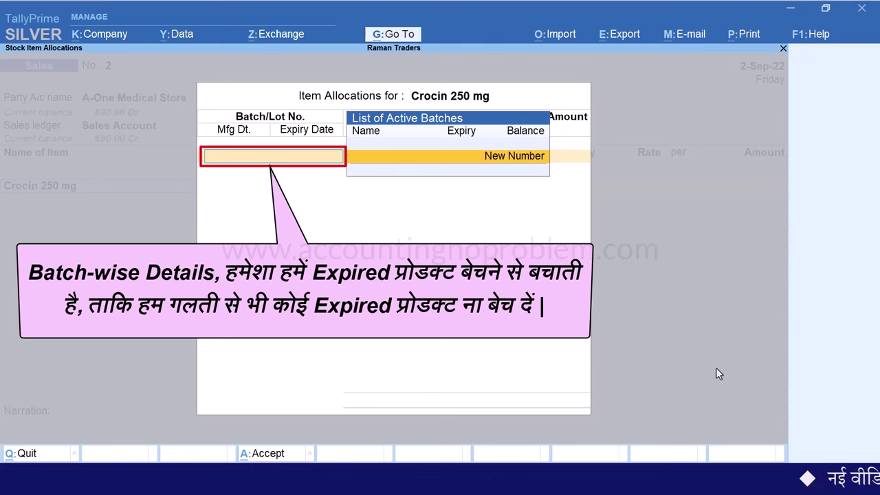
key(Escape)
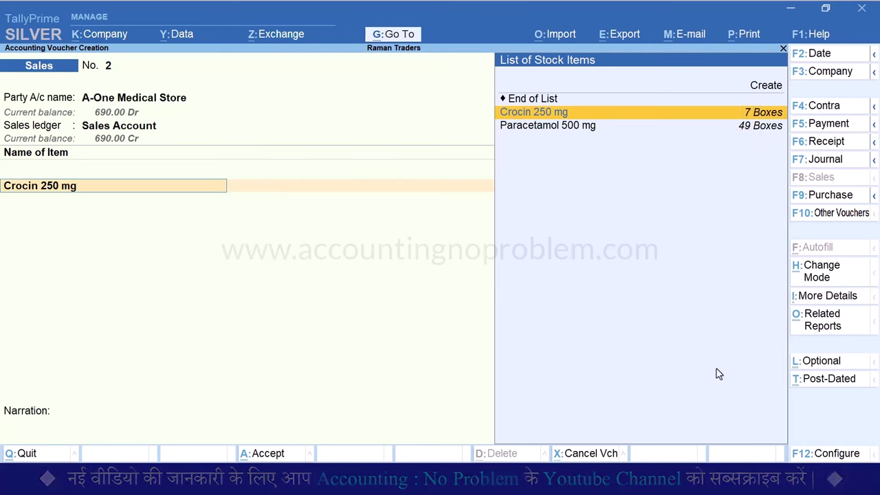
key(Escape)
key(Escape)
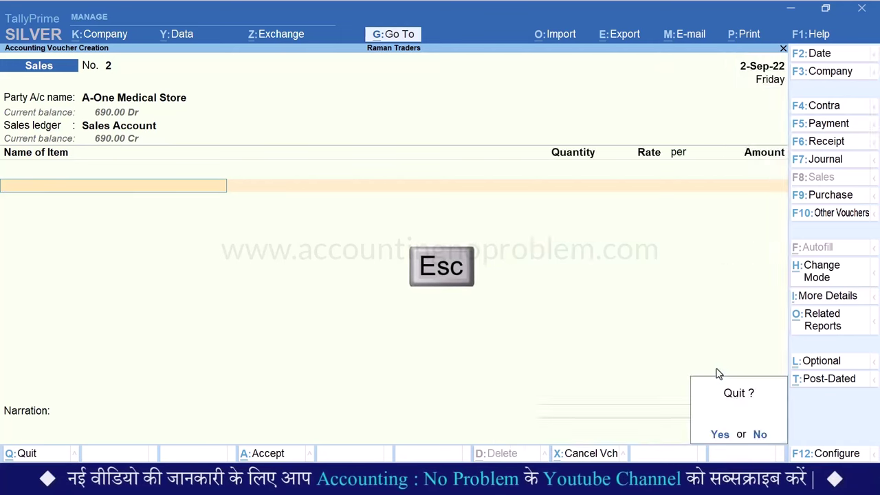
key(Return)
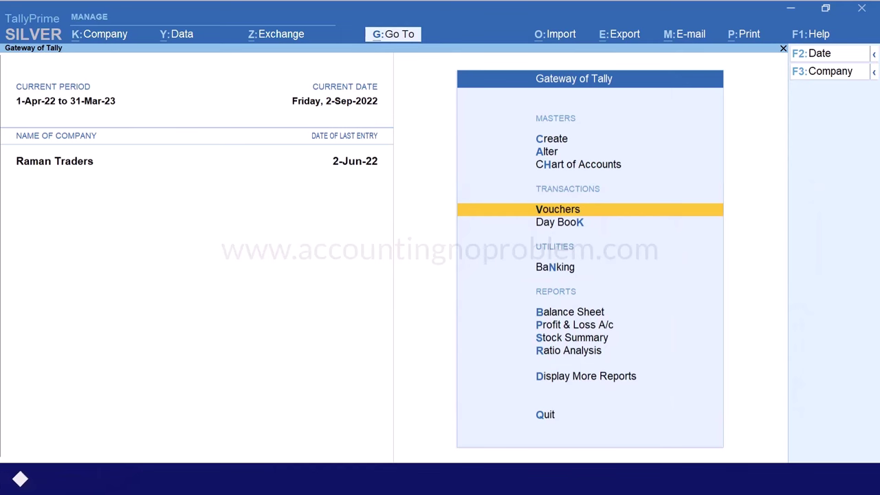
Start a Debit Note dated 2-Sep-22 with HCL Pharmacy as the party
key(v)
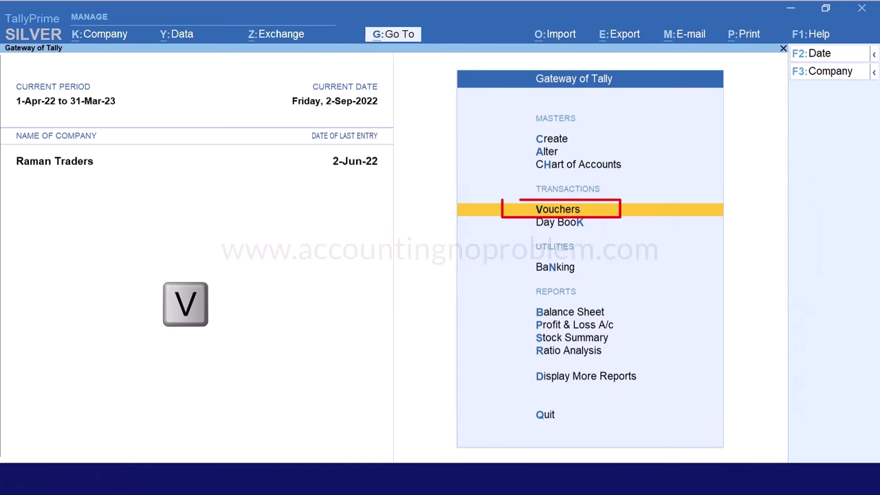
key(alt+F5)
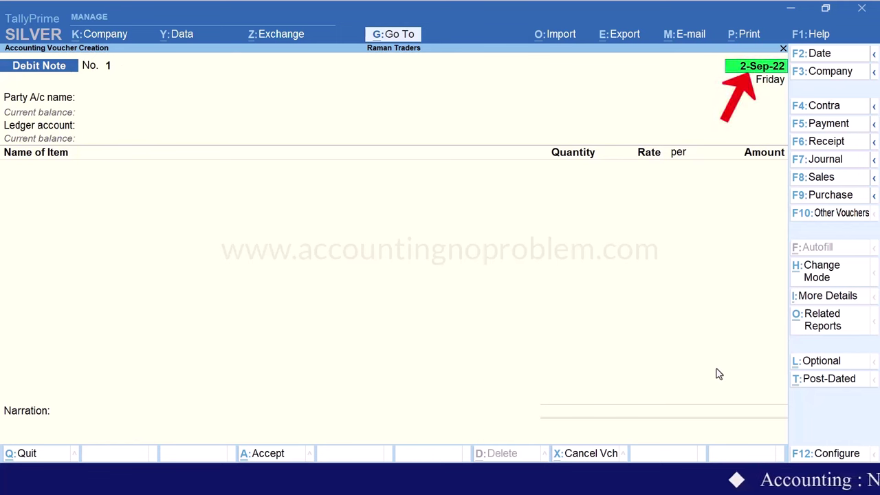
key(Return)
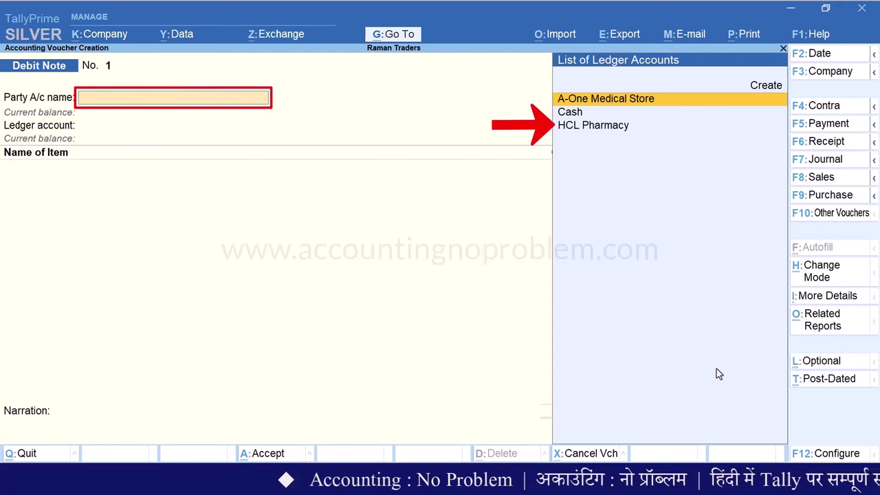
key(Down)
key(Down)
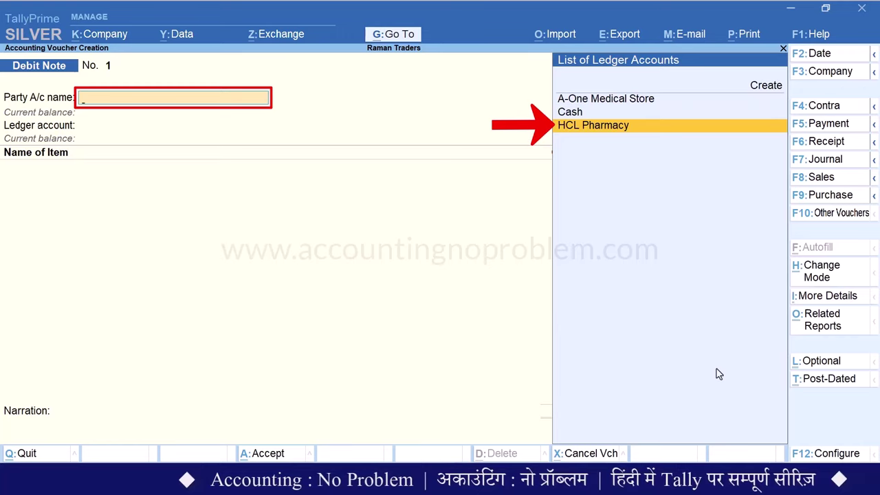
key(Return)
key(Return)
key(Return)
key(Return)
key(Return)
key(Return)
key(Return)
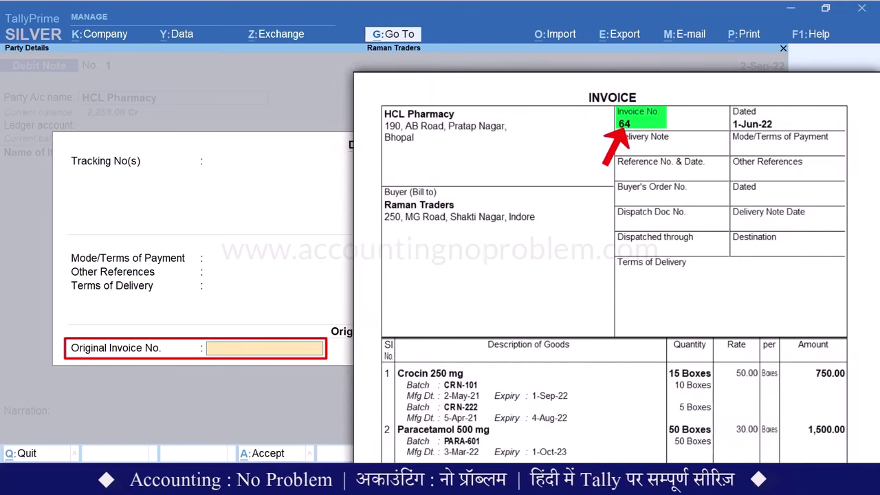
Record original invoice 64 dated 1.6 and choose the Purchase Return ledger
key(Return)
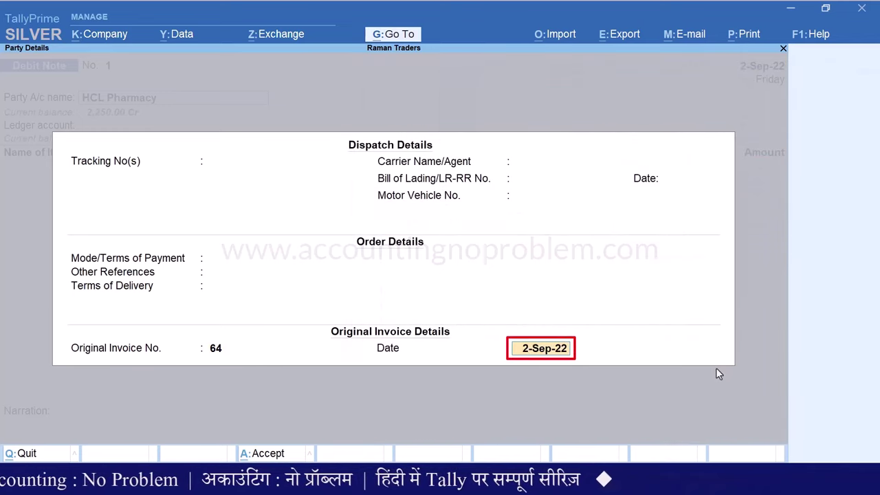
text(1.6)
key(Return)
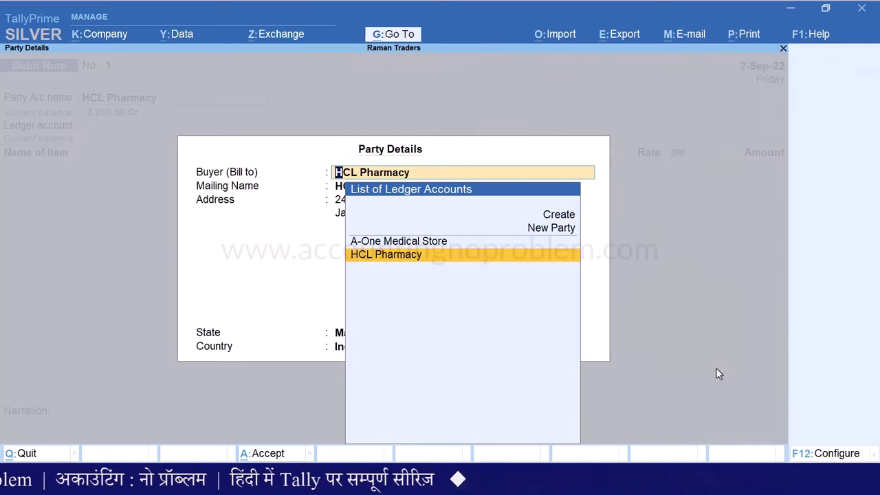
key(ctrl+a)
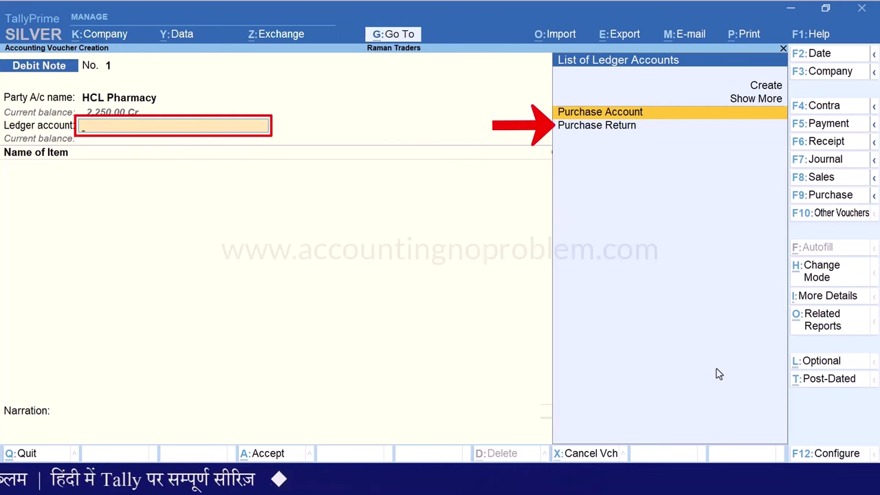
key(Down)
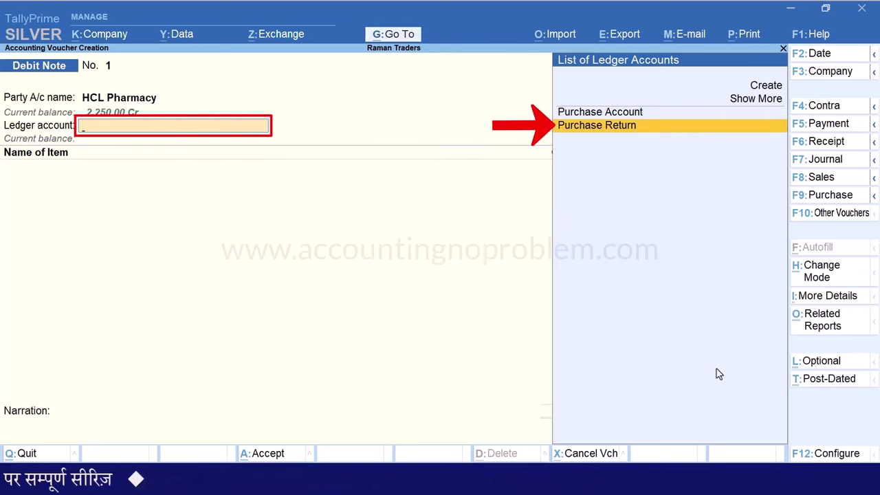
key(Return)
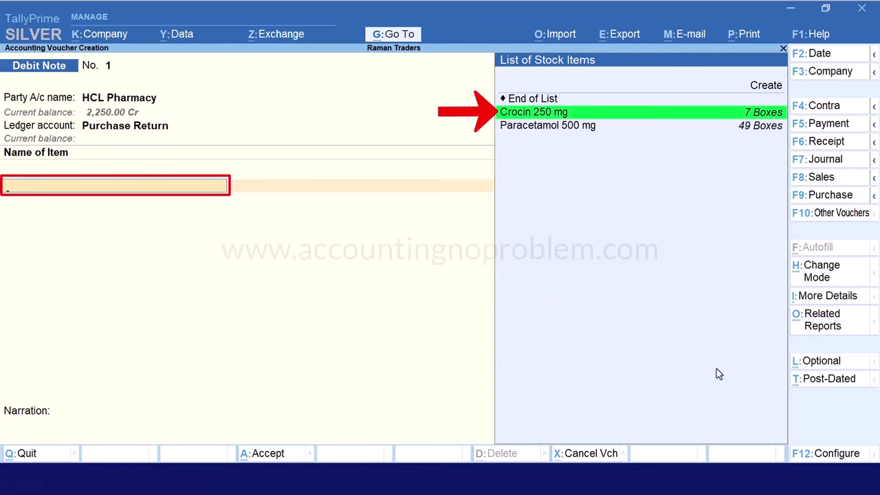
Leave Crocin 250 mg's batch allocation and set 'Use Expired Batches for Stock items' to Yes
key(Return)
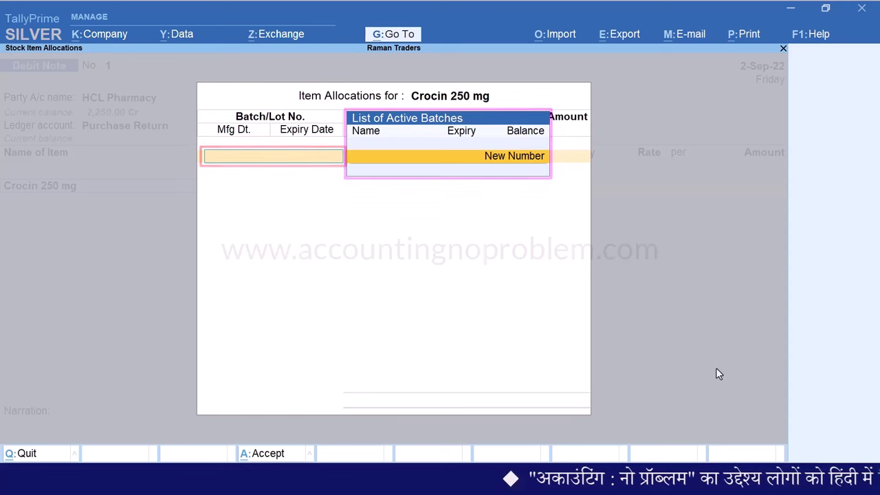
key(BackSpace)
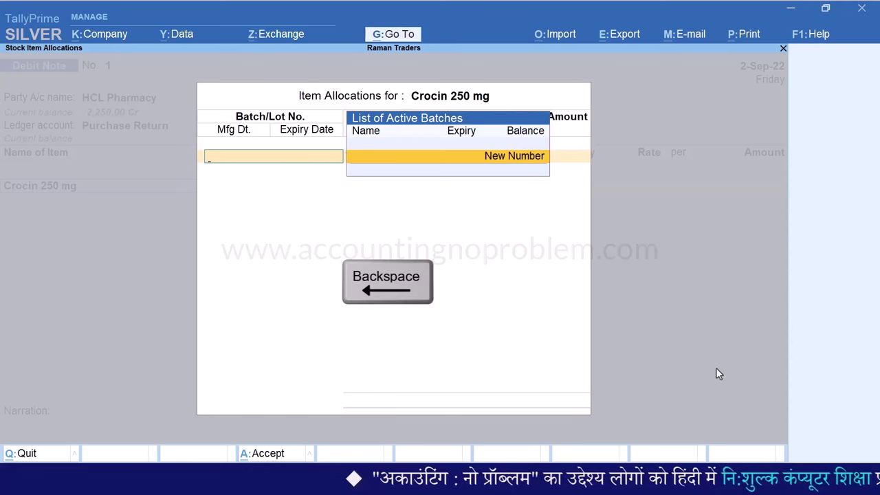
key(BackSpace)
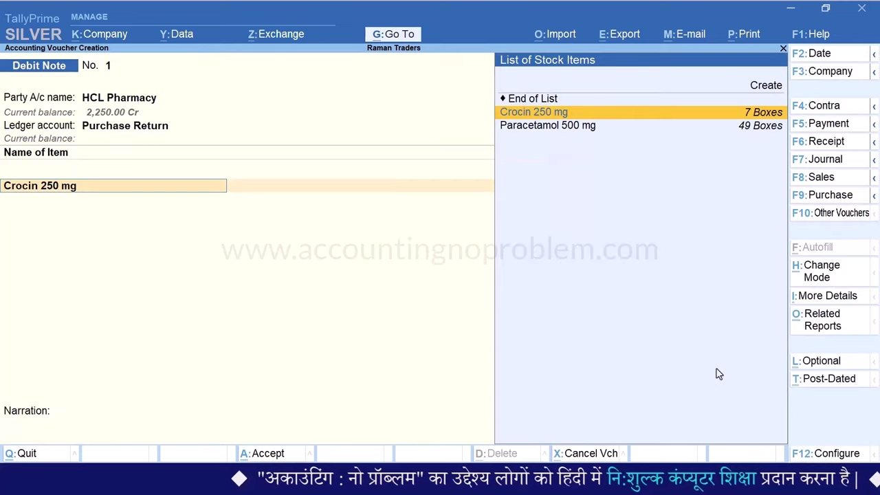
key(F12)
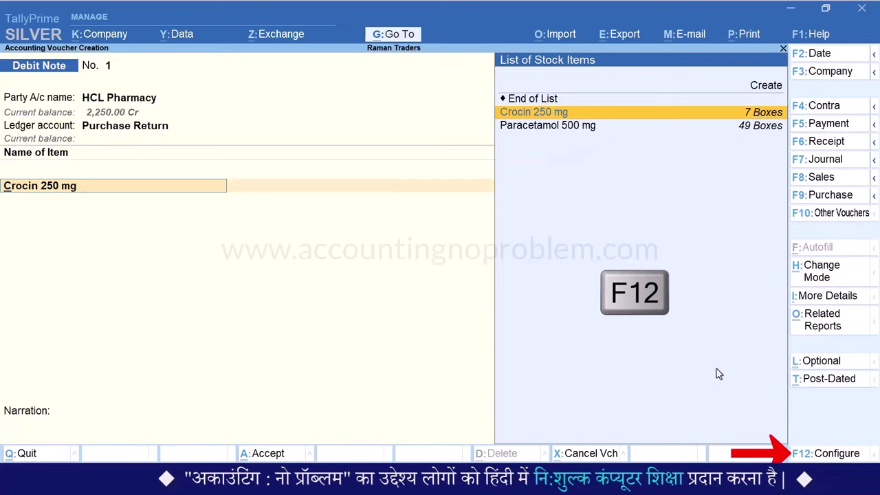
key(Down)
key(Down)
key(Down)
key(Down)
key(Down)
key(Down)
key(Down)
key(Down)
key(Down)
key(Down)
key(Down)
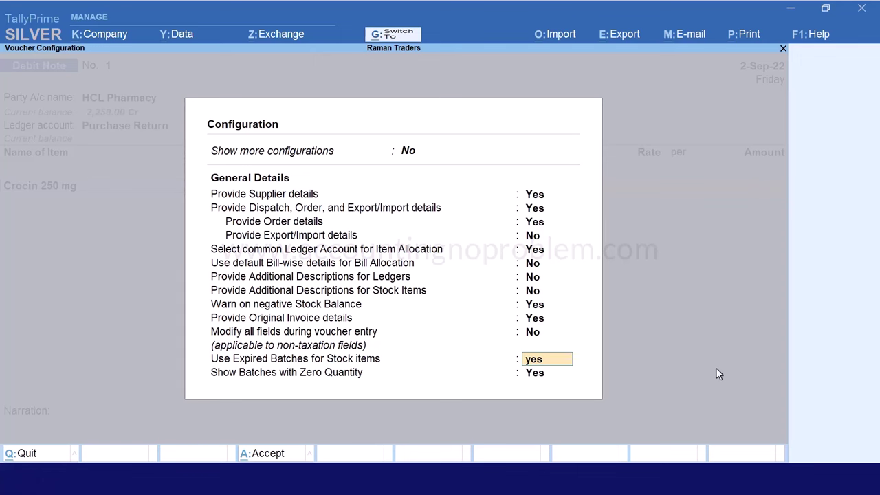
key(ctrl+a)
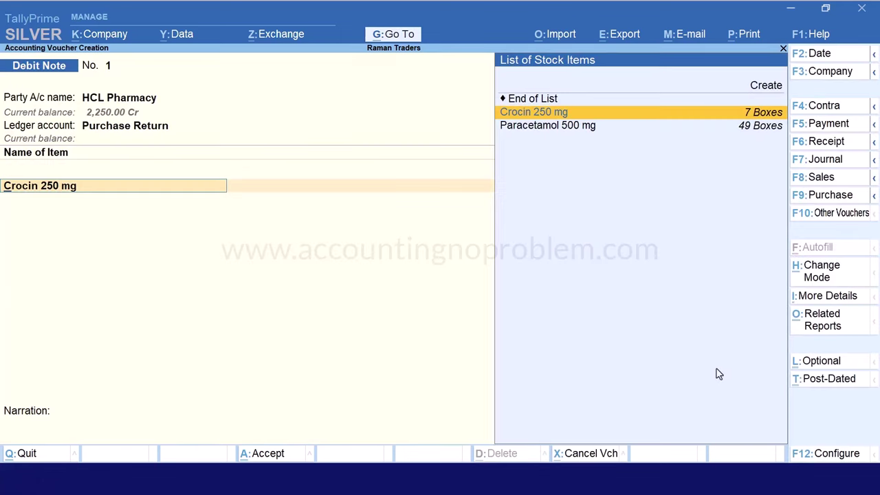
Allocate 7 Boxes of Crocin 250 mg from batch CRN-101 at 50.00 (350.00)
key(Return)
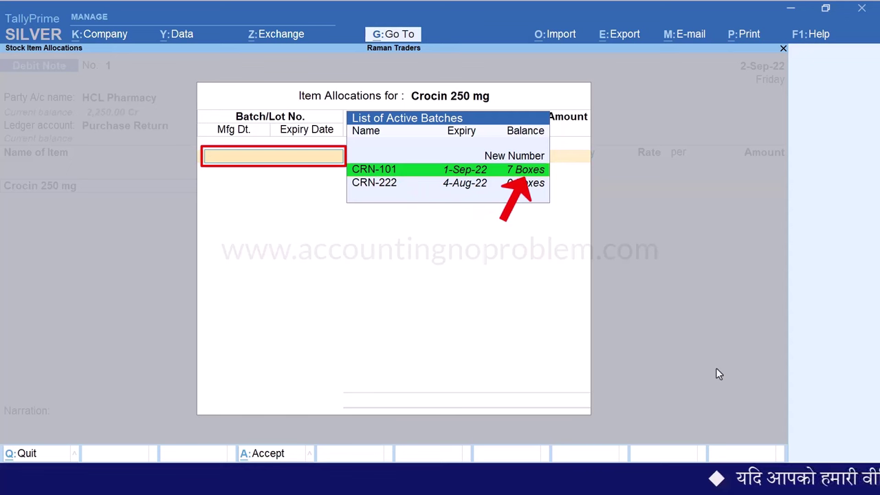
key(Return)
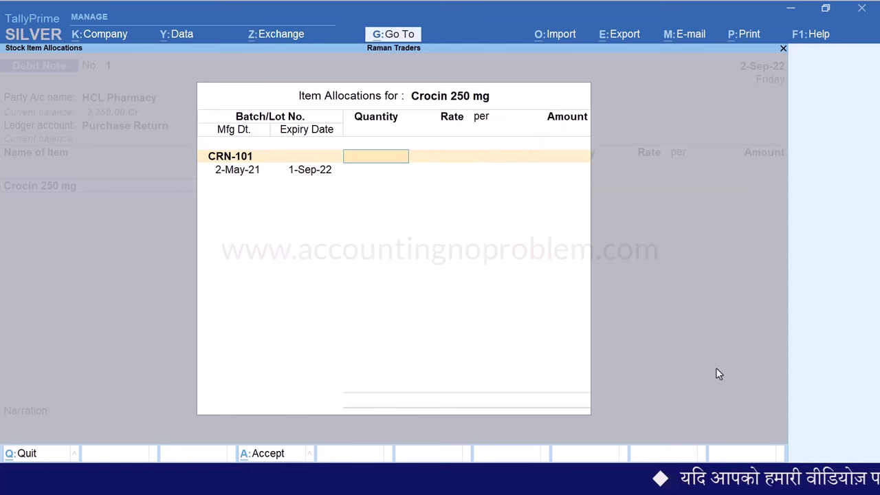
text(7)
key(Return)
key(Return)
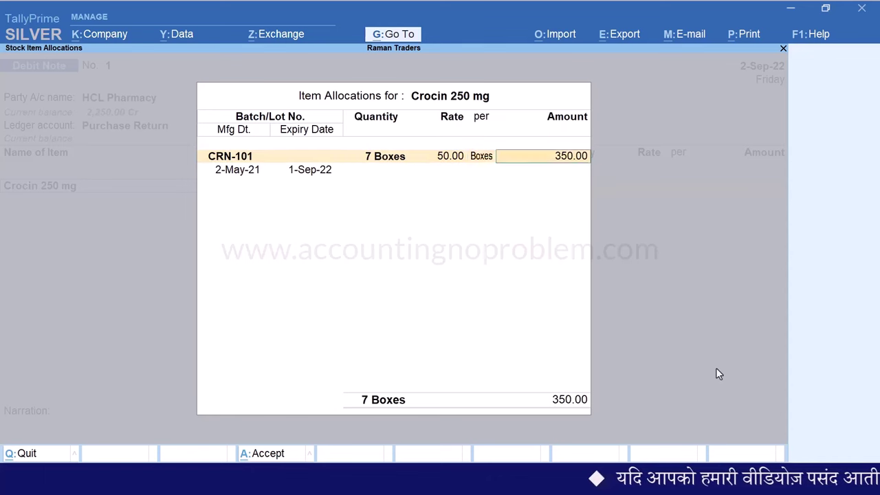
key(Return)
key(Return)
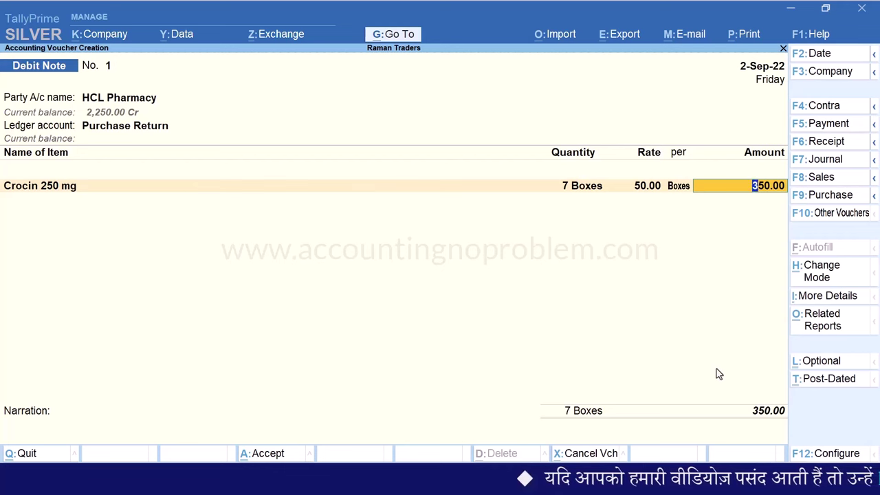
key(Return)
key(Return)
key(Return)
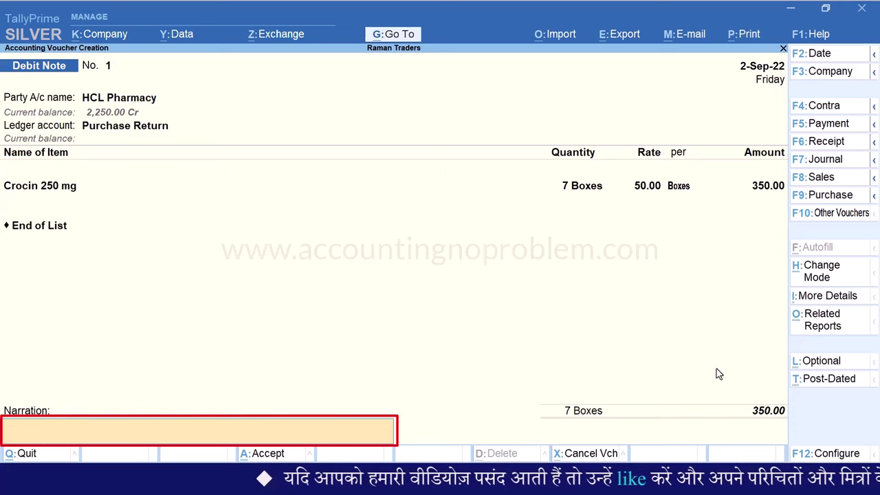
Add narration 'Being CRN-101 expired and goods Return.' and save the debit note
text(Being CRN-101 expired and goods Return.)
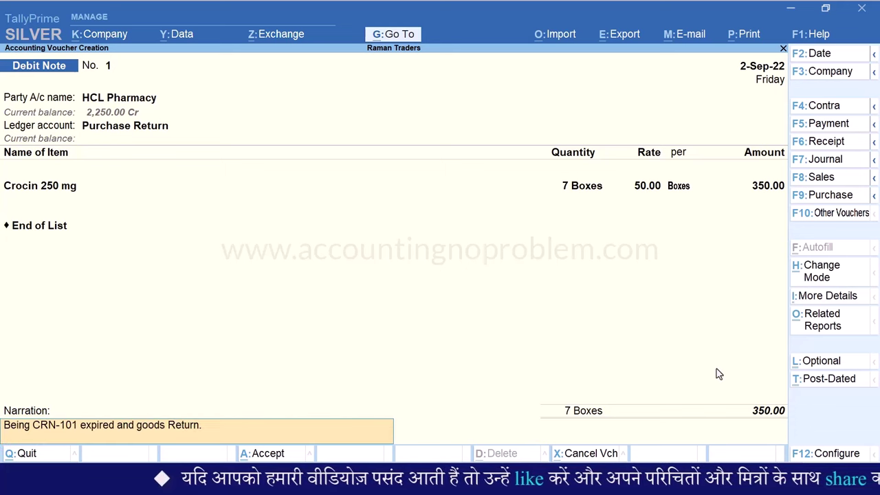
key(Return)
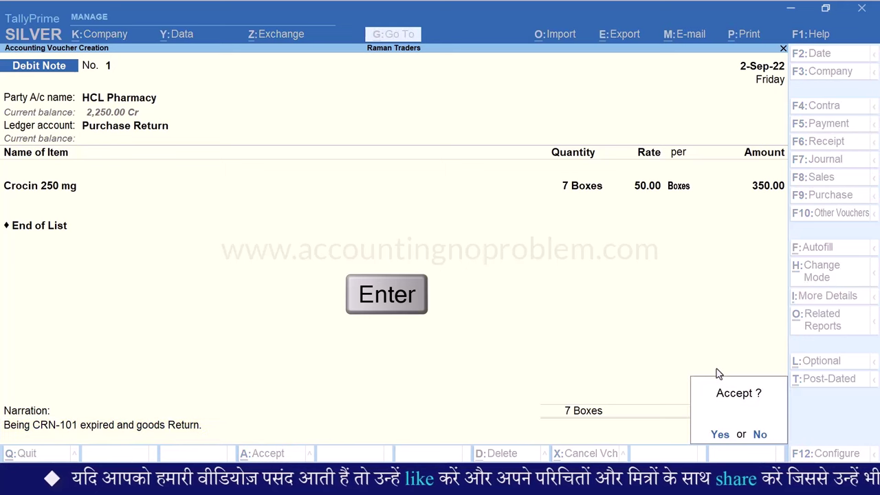
key(Return)
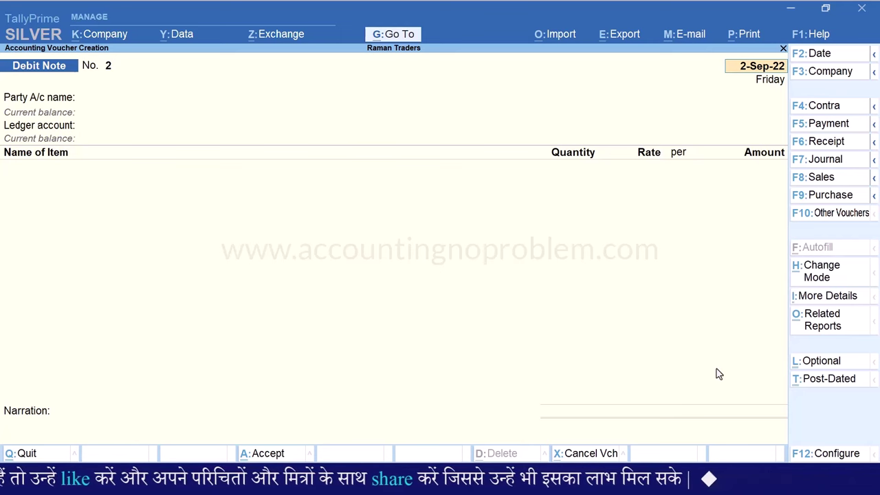
Switch 'Use Expired Batches for Stock items' back to No in the voucher configuration
key(F12)
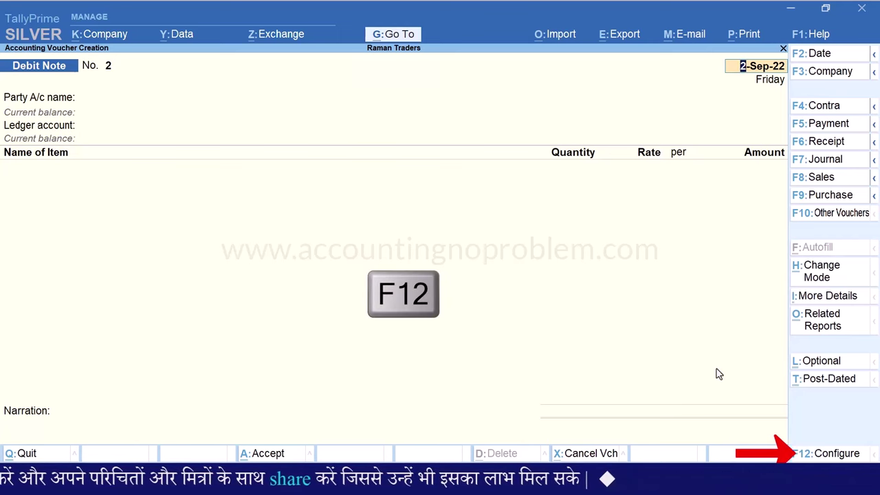
key(Down)
key(Down)
key(Down)
key(Down)
key(Down)
key(Down)
key(Down)
key(Down)
key(Down)
key(Down)
key(Down)
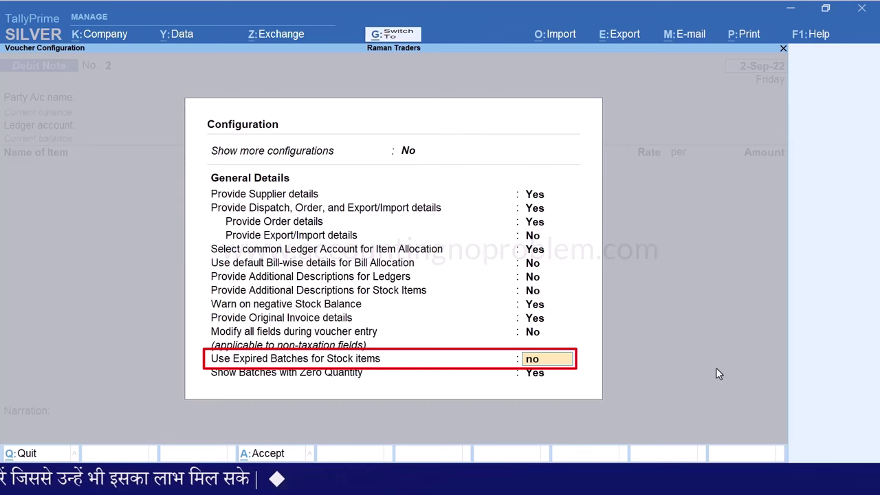
key(ctrl+a)
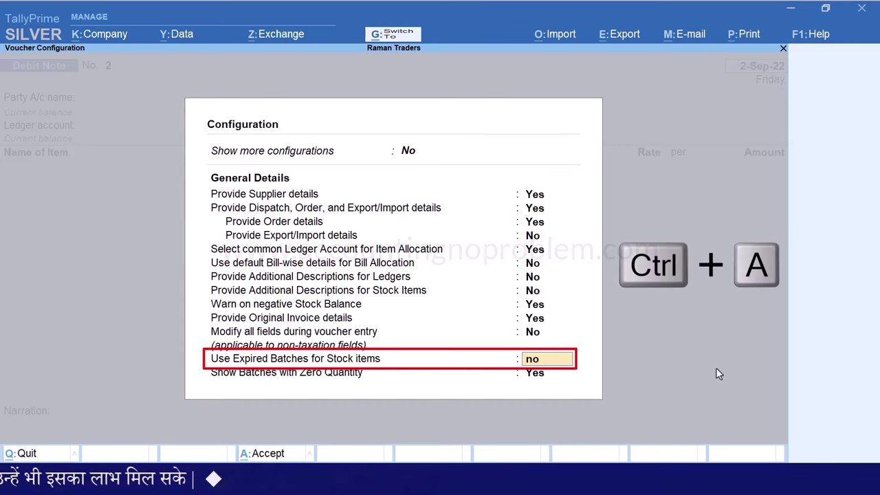
Discard the blank second debit note and quit voucher entry to the Gateway of Tally
key(Escape)
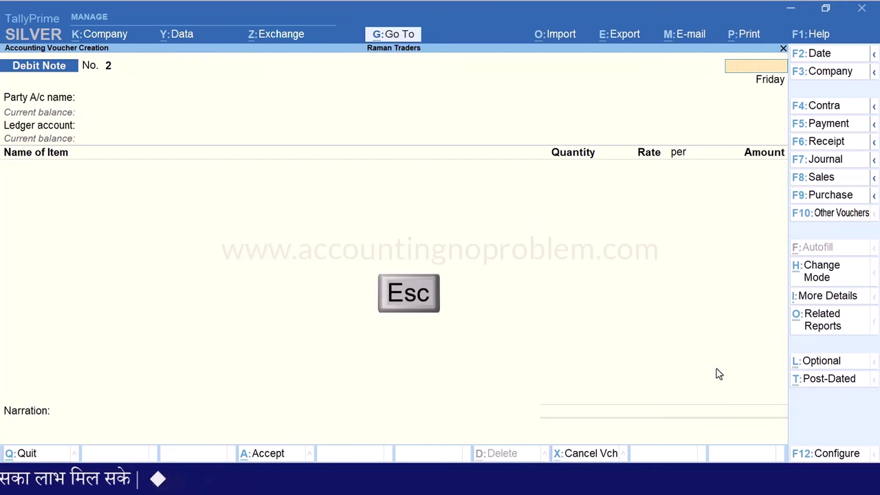
key(Escape)
key(y)
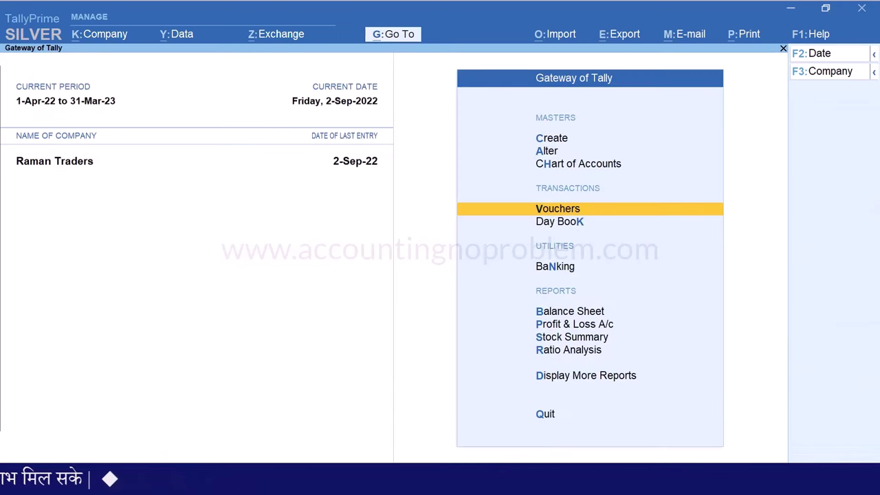
Open the Batch Vouchers report for Crocin 250 mg, batch CRN-101
key(d)
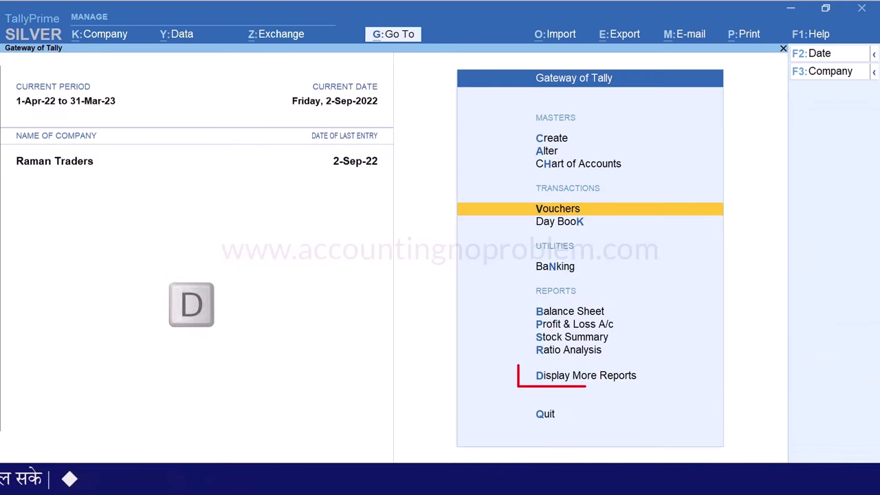
key(i)
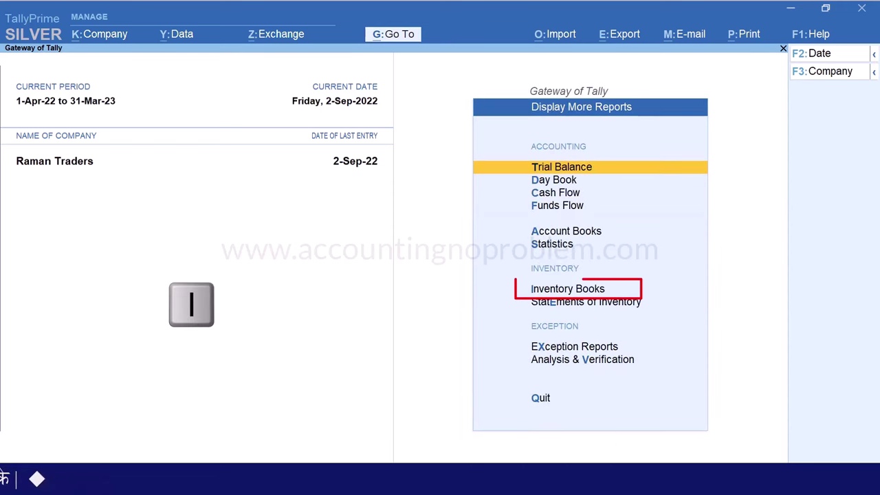
key(a)
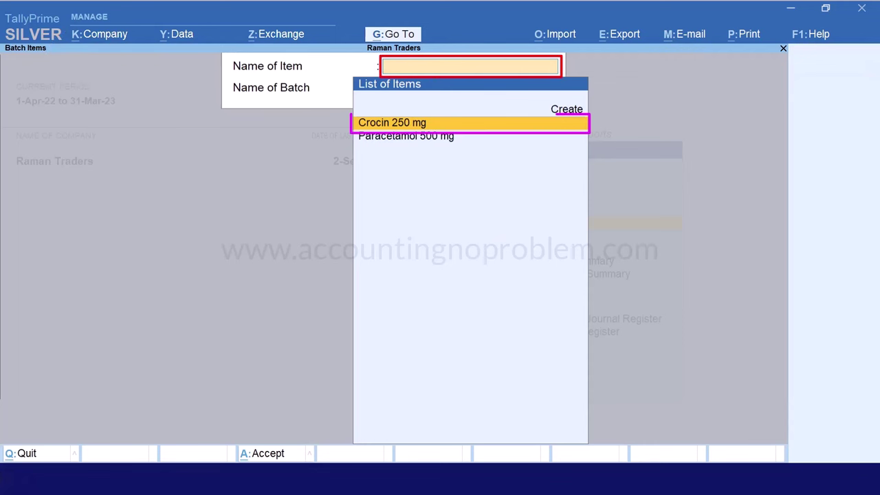
key(Return)
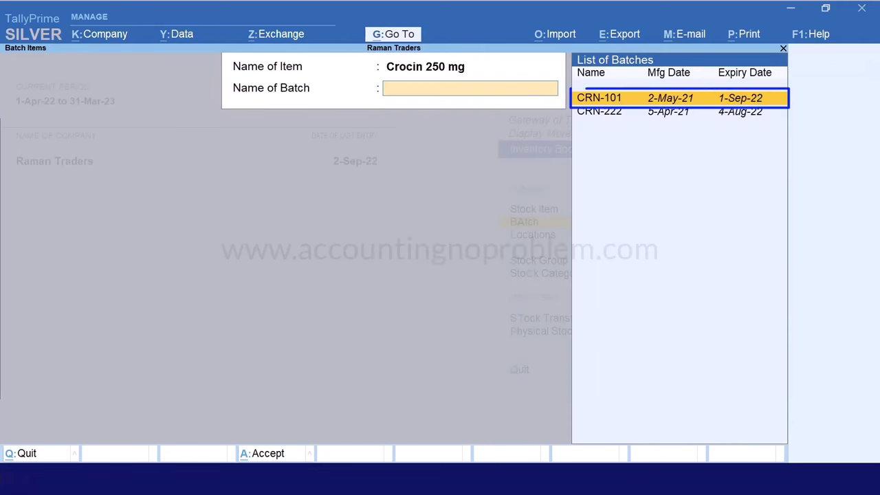
key(Return)
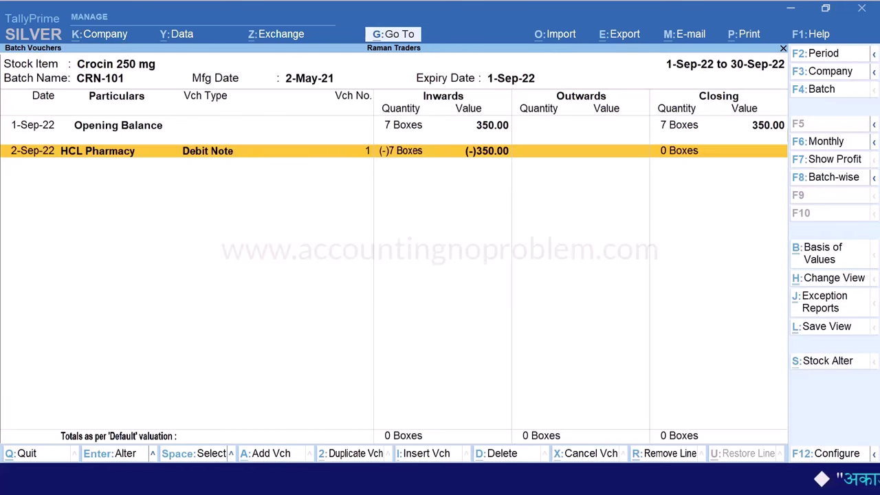
Set the report period to 1-Apr-22 through 31-Mar-23 and highlight the 2-Sep-22 debit note
key(F2)
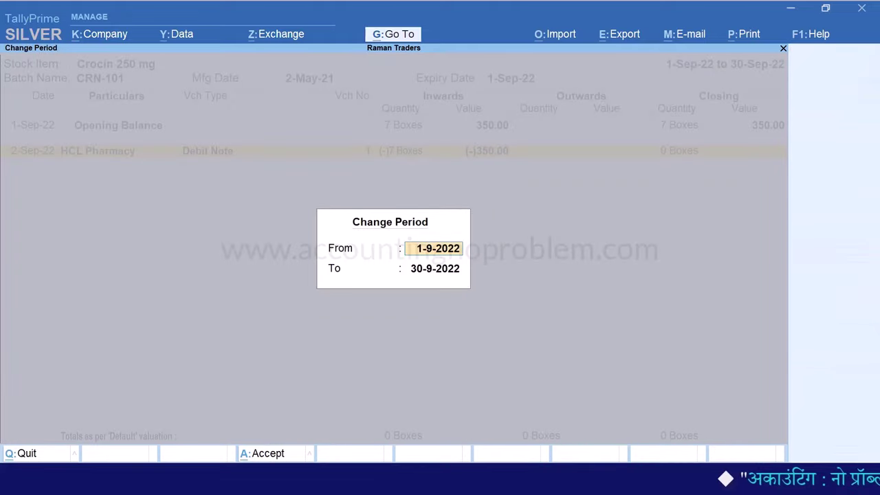
text(1.4)
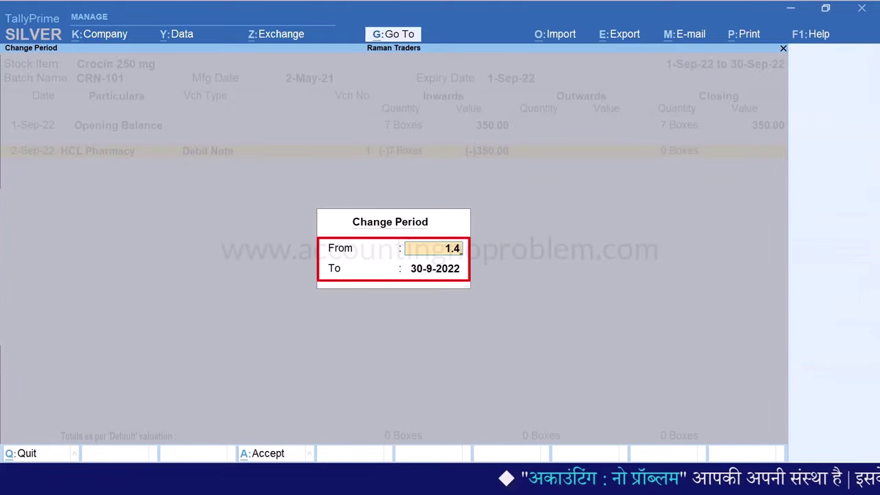
key(Return)
text(31.3)
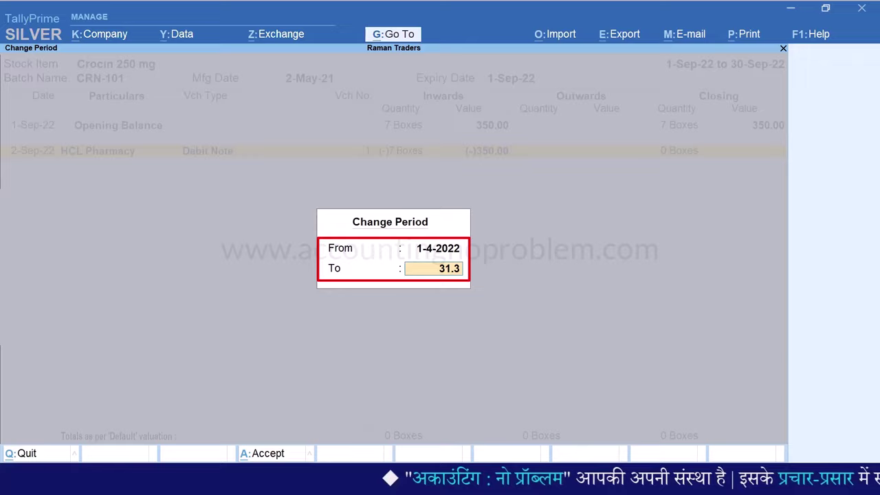
key(Return)
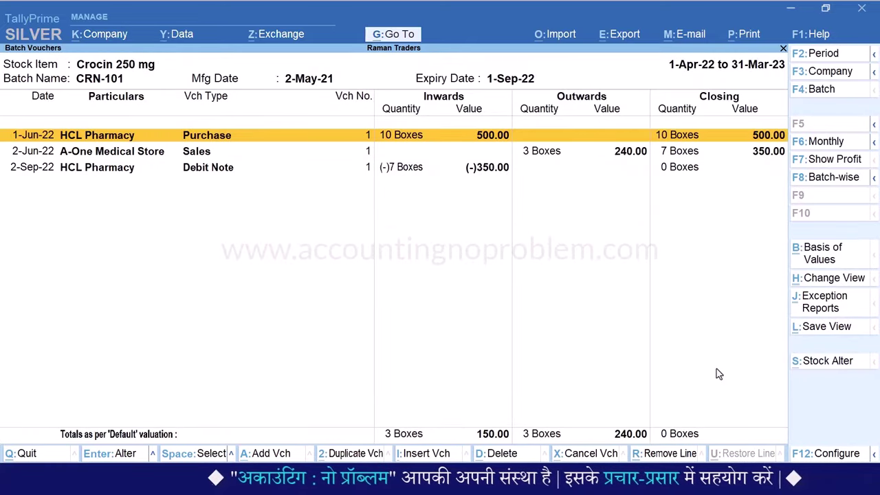
key(Down)
key(Down)
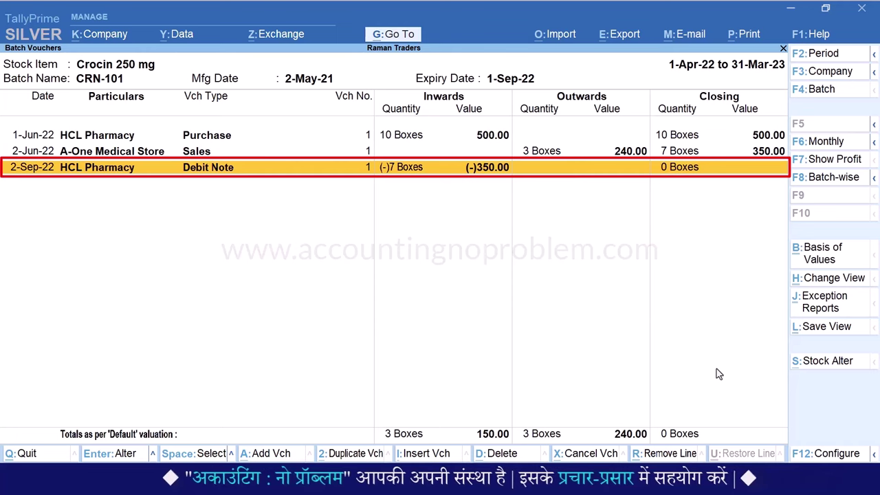
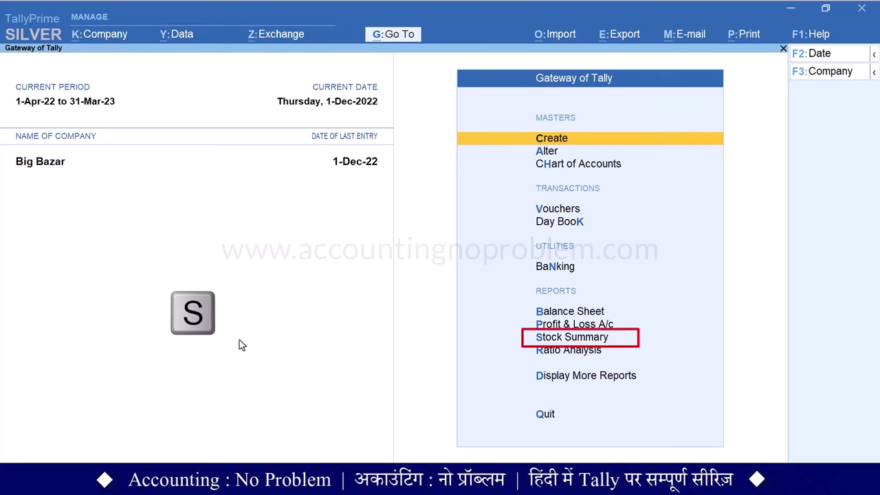
key(s)
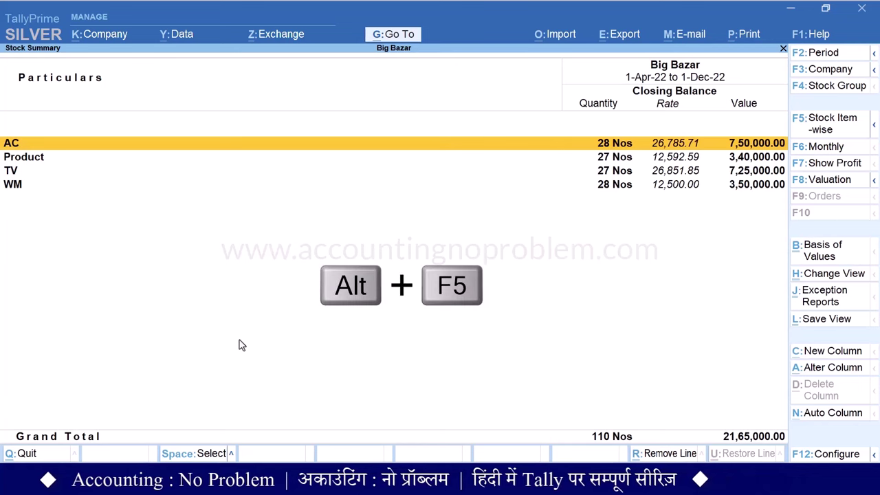
key(alt+F5)
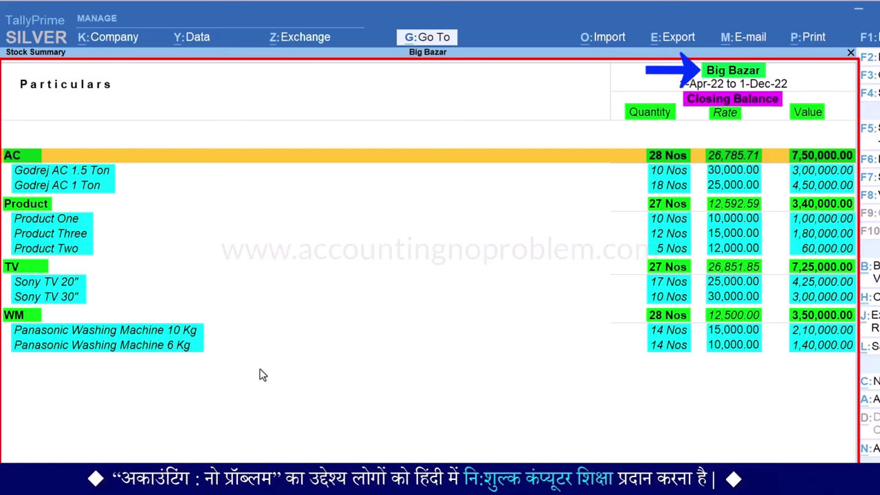
key(Escape)
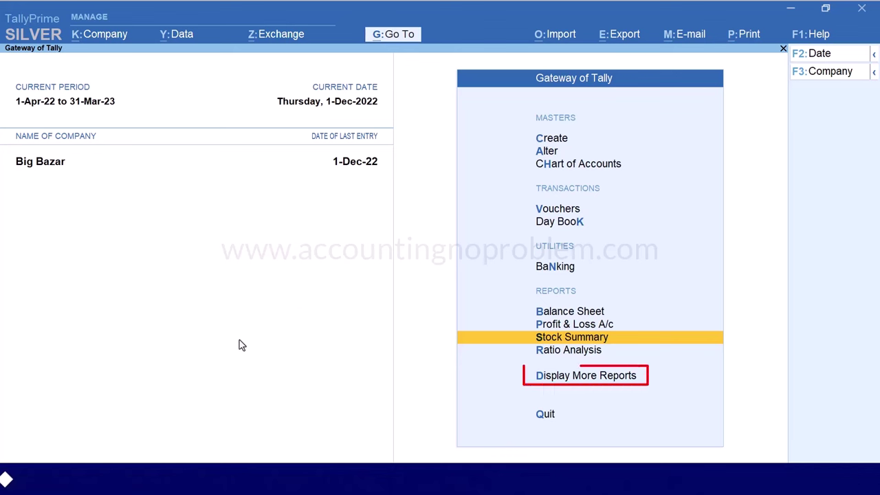
View the Stock Ageing Analysis for the Primary group (110 Nos), then close it
key(d)
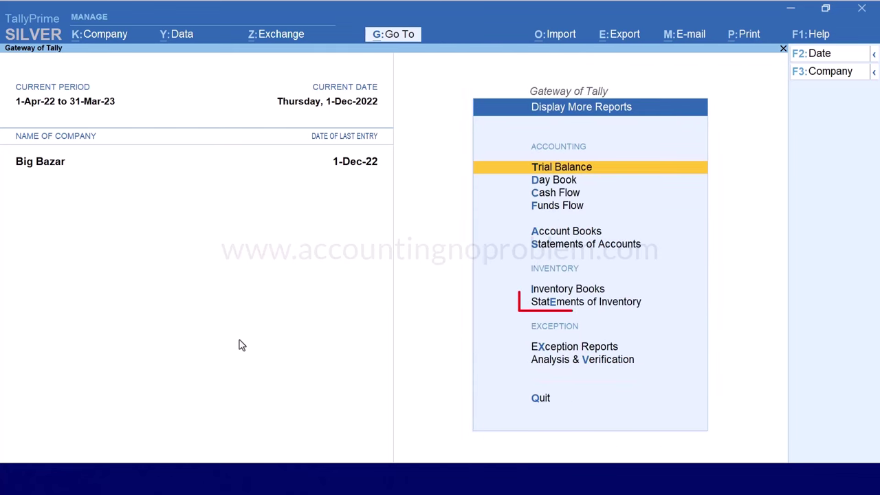
key(e)
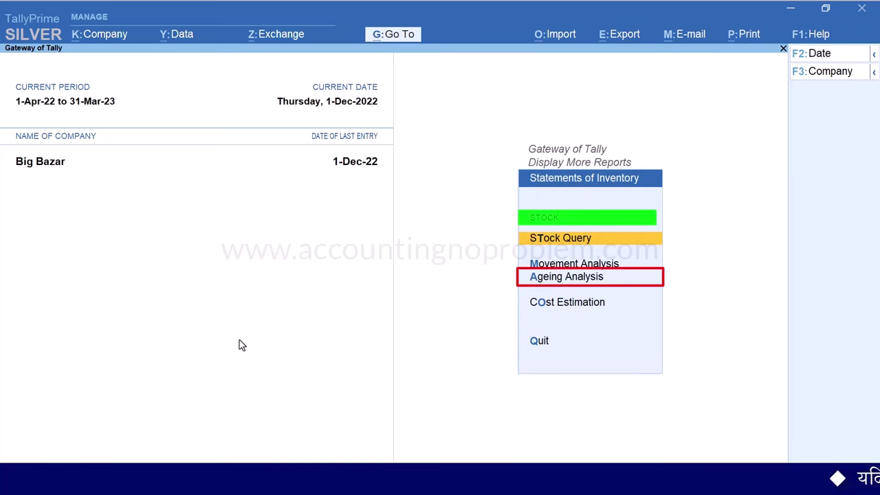
key(a)
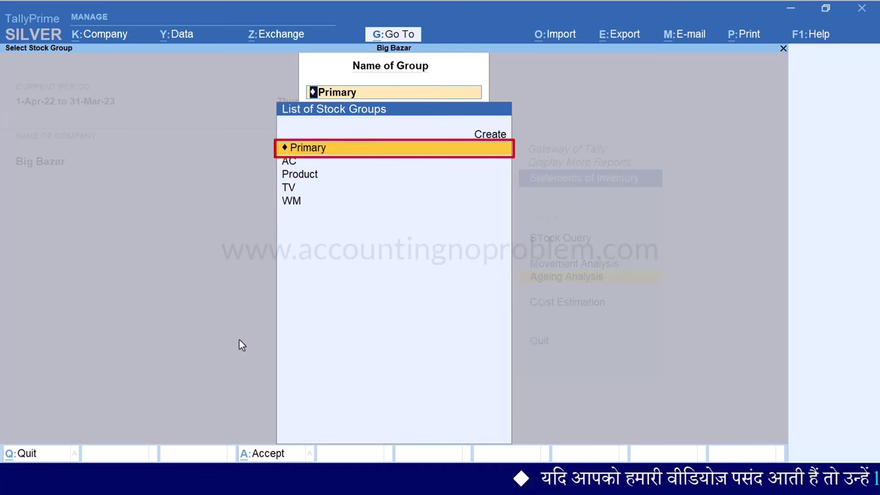
key(Return)
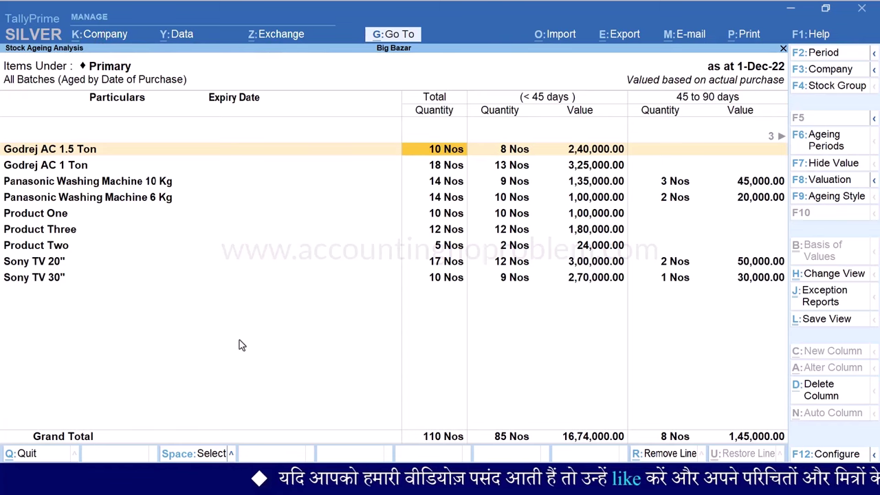
key(Escape)
Reopen Stock Ageing Analysis for Primary by searching 'stock age' in Go To
key(Escape)
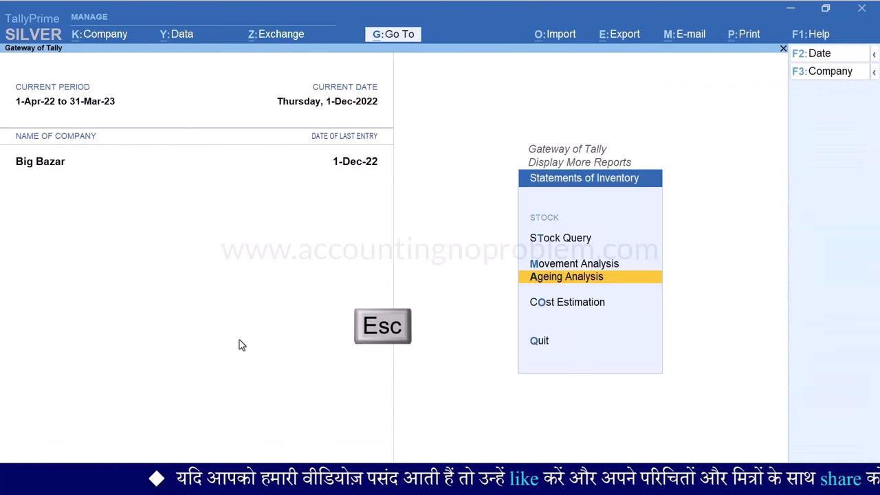
key(Escape)
key(Escape)
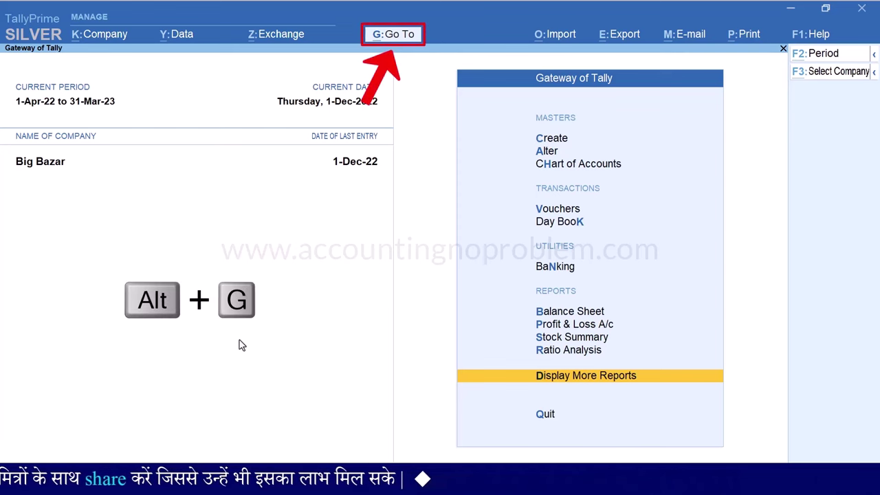
key(alt+g)
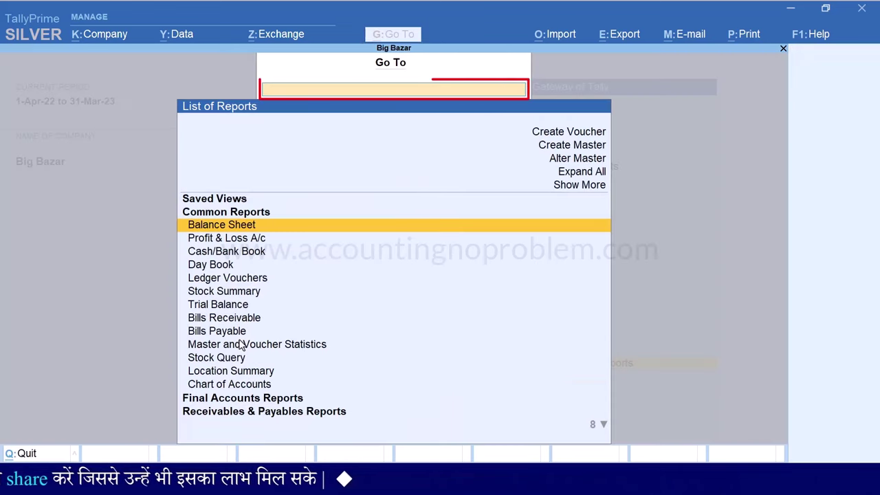
text(stock ageing analysis)
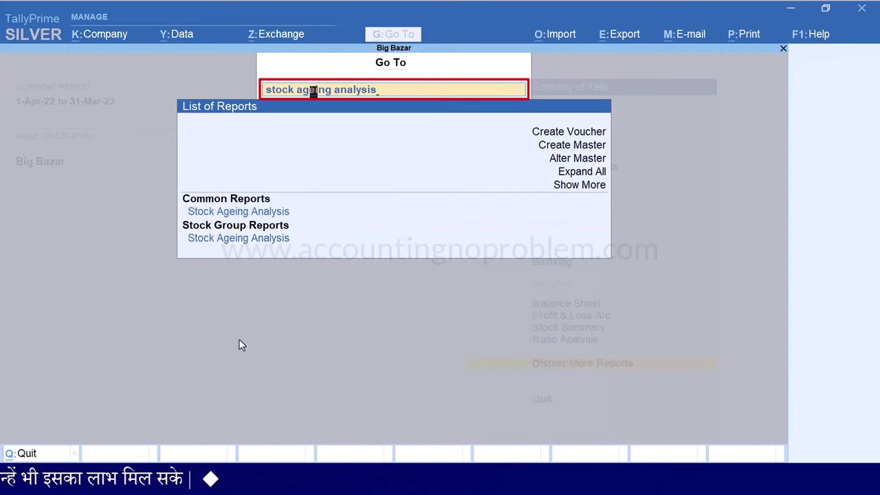
key(Return)
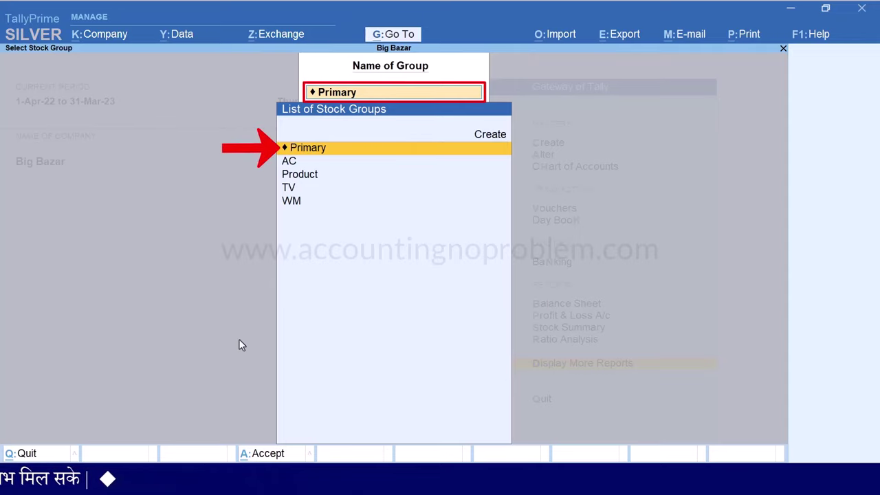
key(Return)
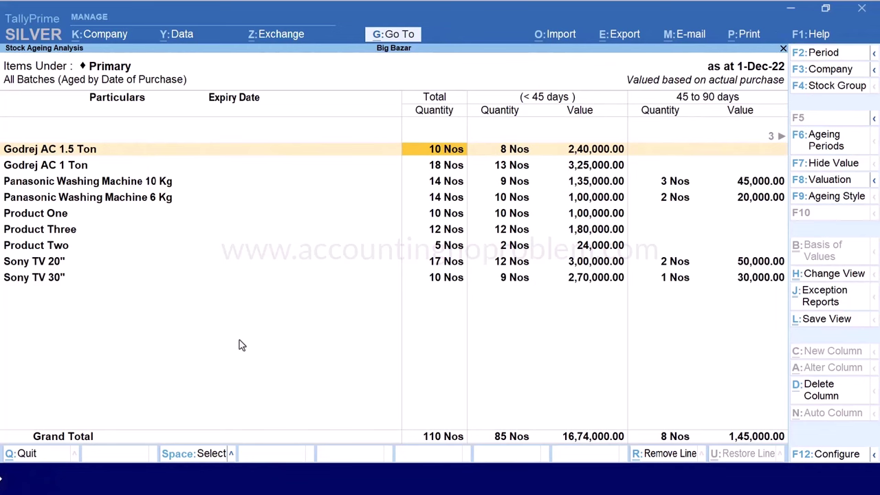
Set the period 1-4-2022 to 31-Dec-22 and review the 90–180 and over-180-day buckets
key(F2)
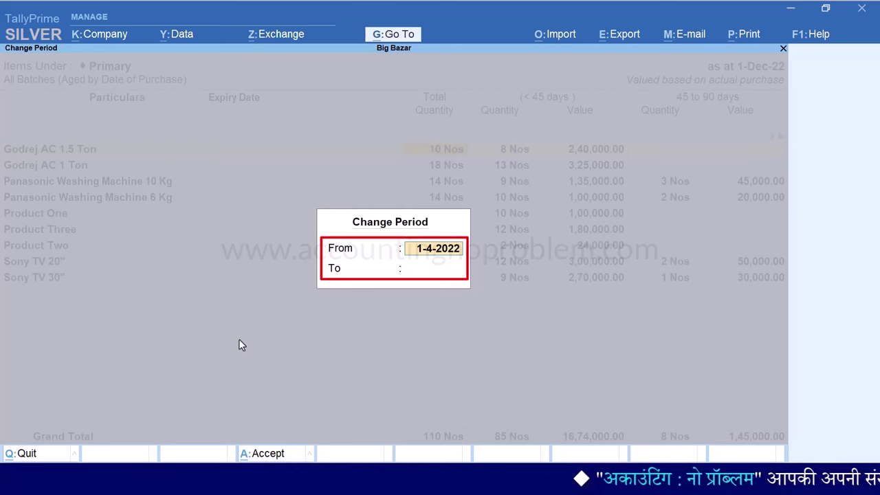
key(Return)
text(31.12)
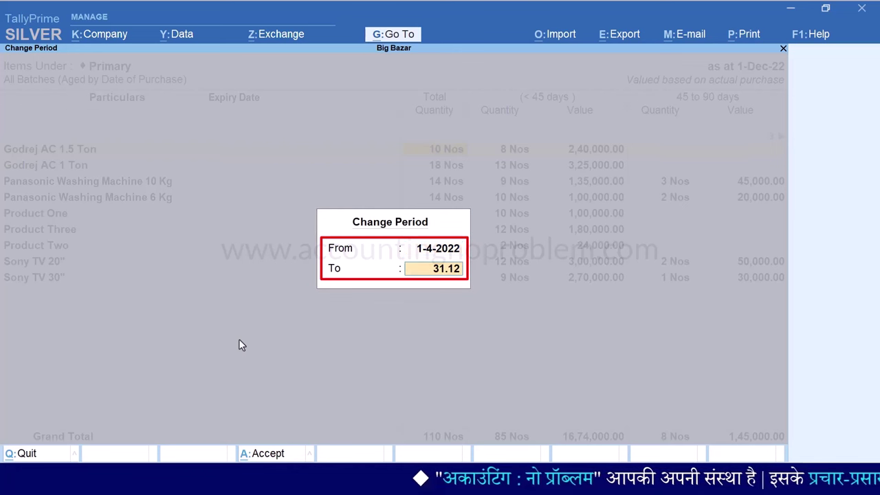
key(Return)
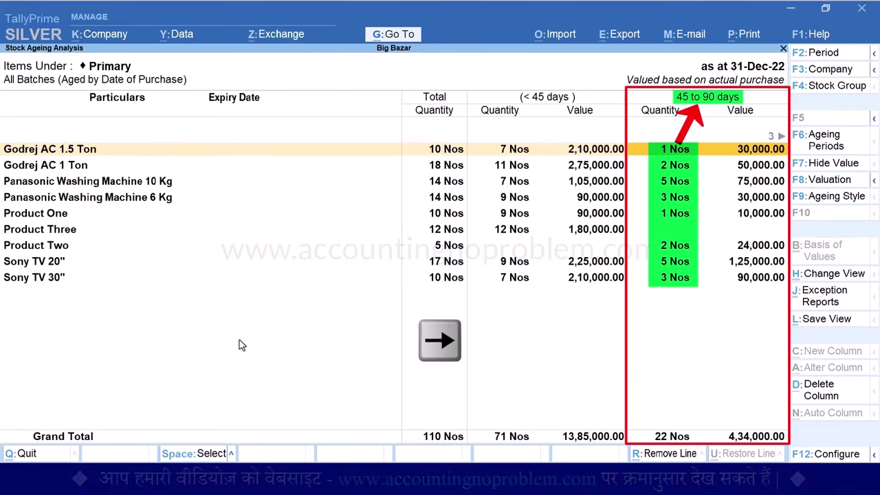
key(Right)
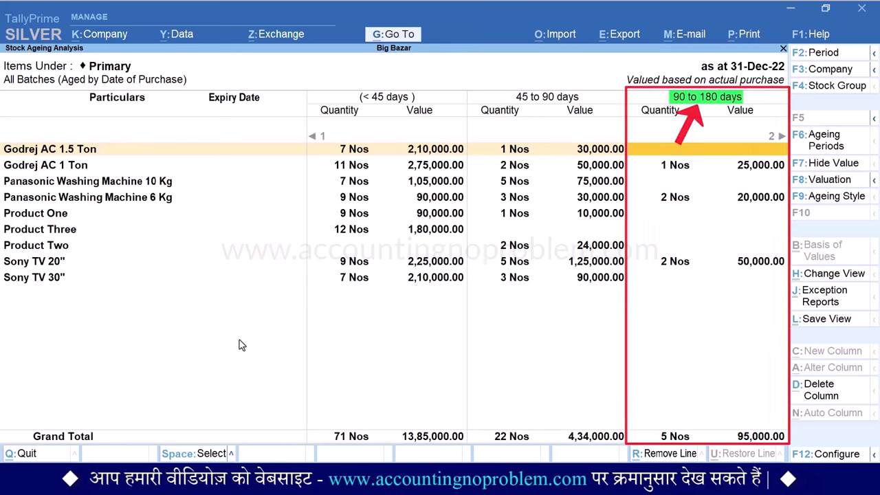
key(Right)
key(Right)
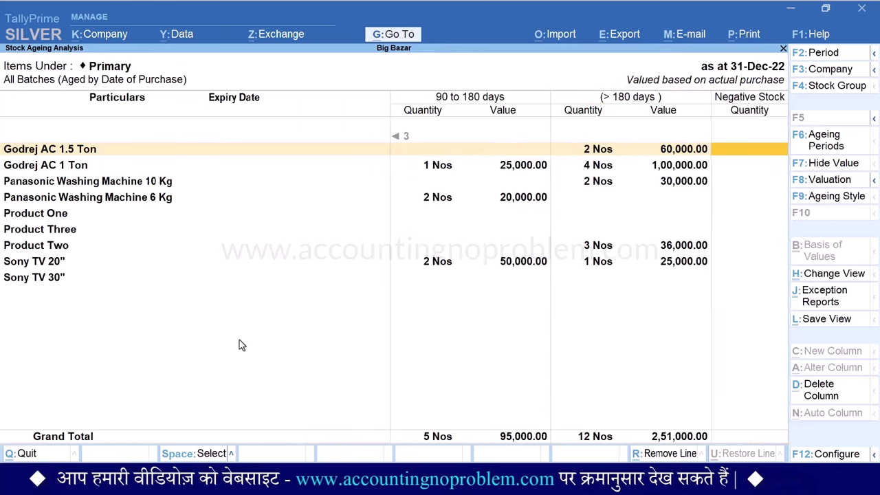
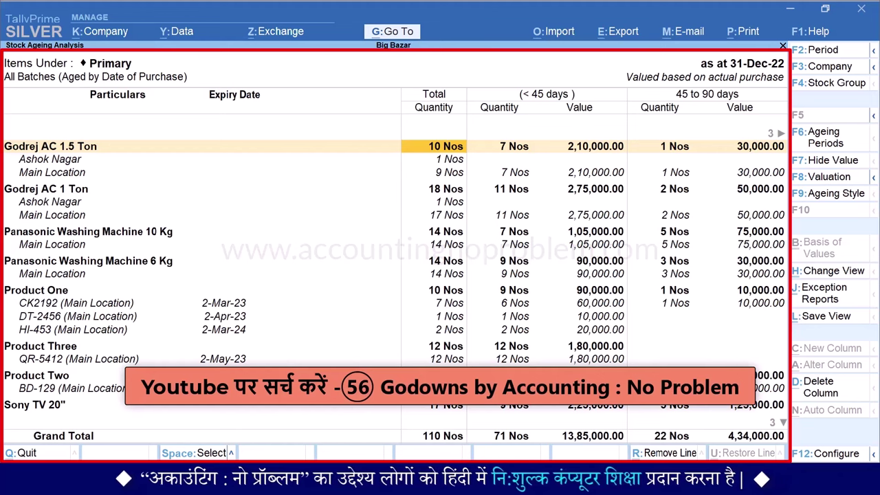
key(Right)
key(Right)
key(Right)
key(Right)
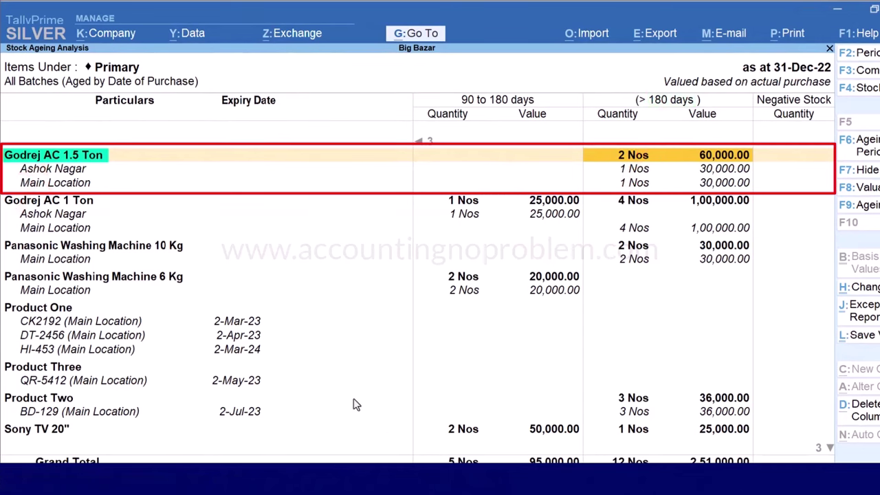
key(Down)
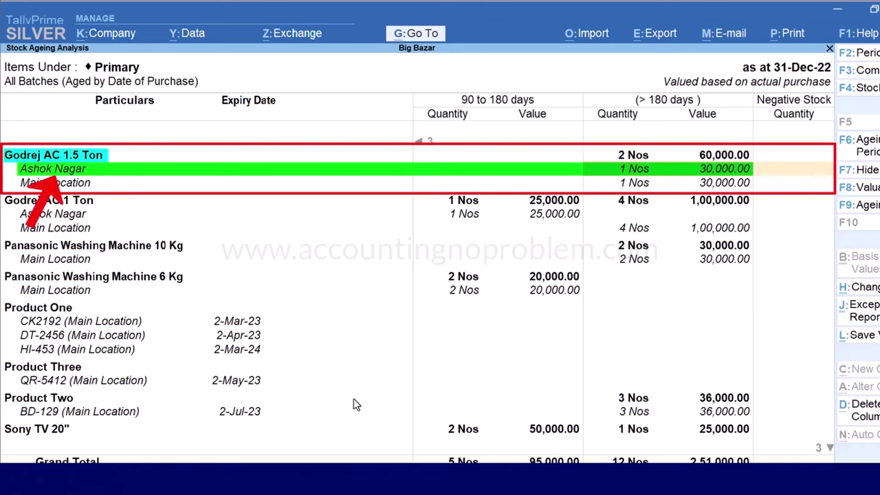
key(Down)
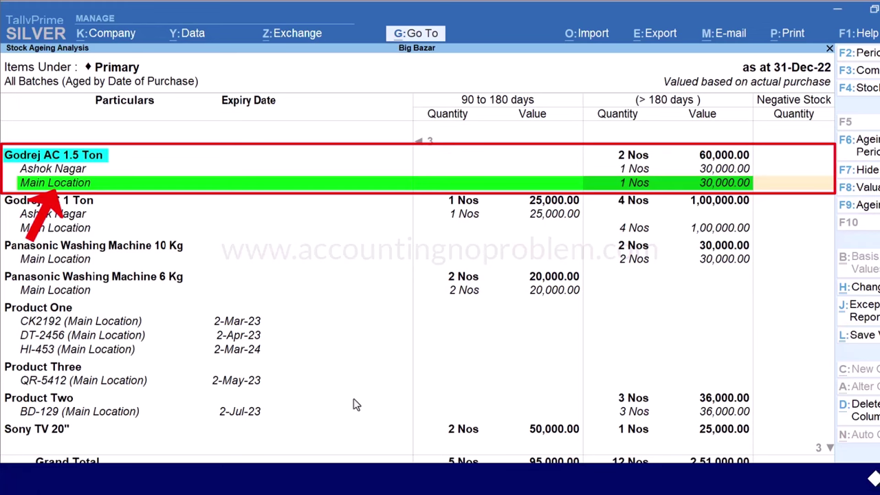
key(Left)
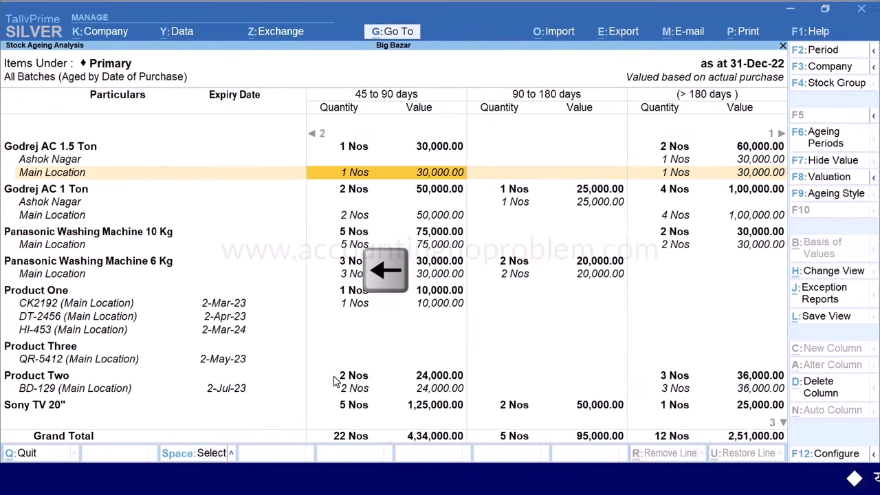
key(Left)
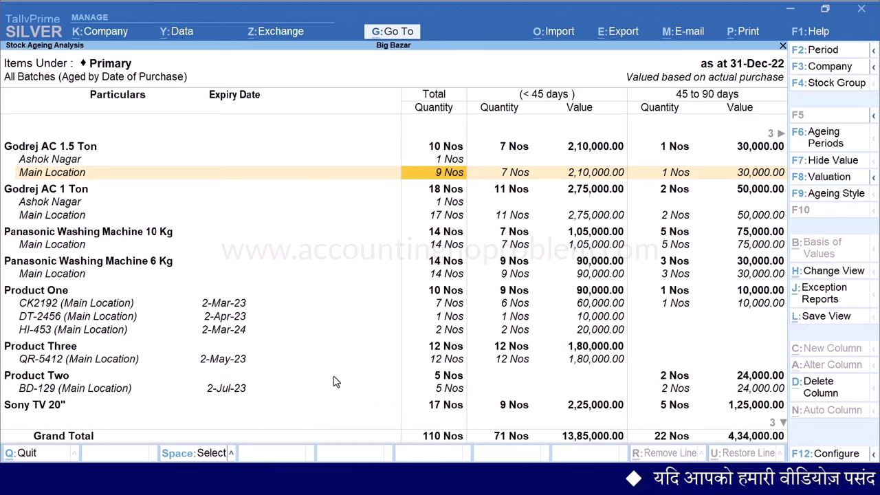
key(Down)
key(Down)
key(Down)
key(Down)
key(Down)
key(Down)
key(Down)
key(Down)
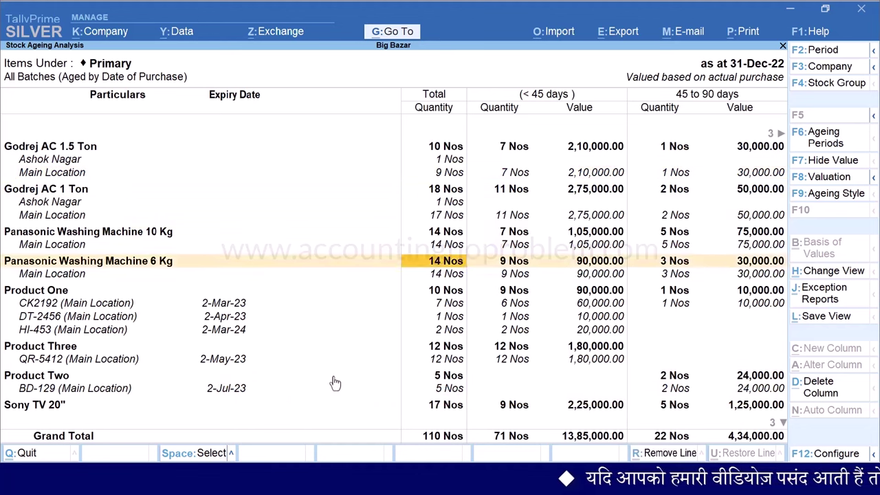
key(space)
key(space)
key(Up)
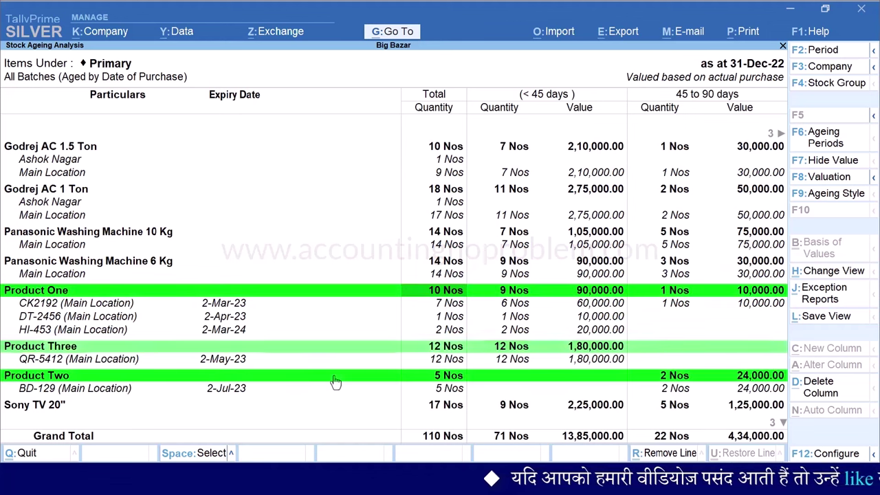
key(space)
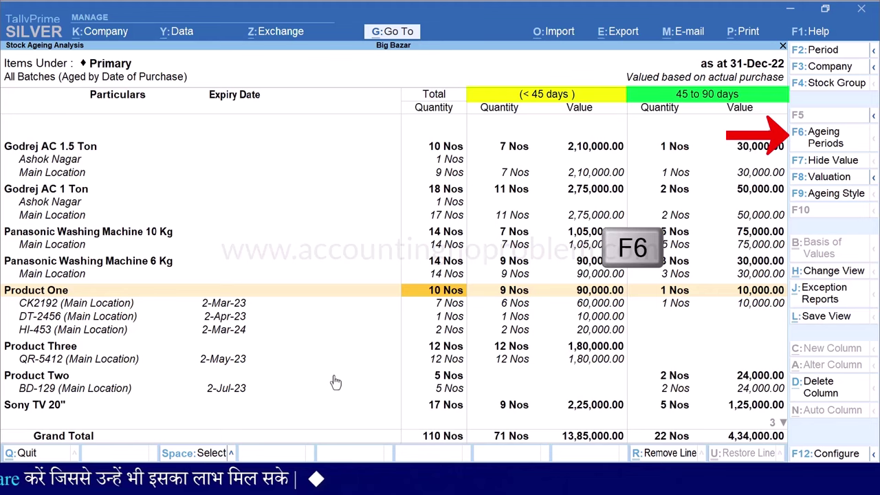
Set the ageing periods to 0-30, 30-60, 60-90, 90-120 and over 120 days
key(F6)
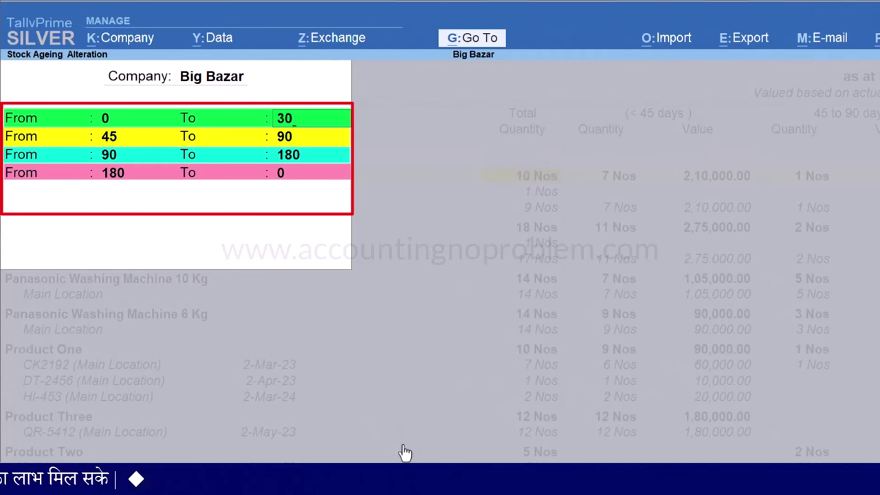
key(Return)
text(60)
key(Return)
key(Return)
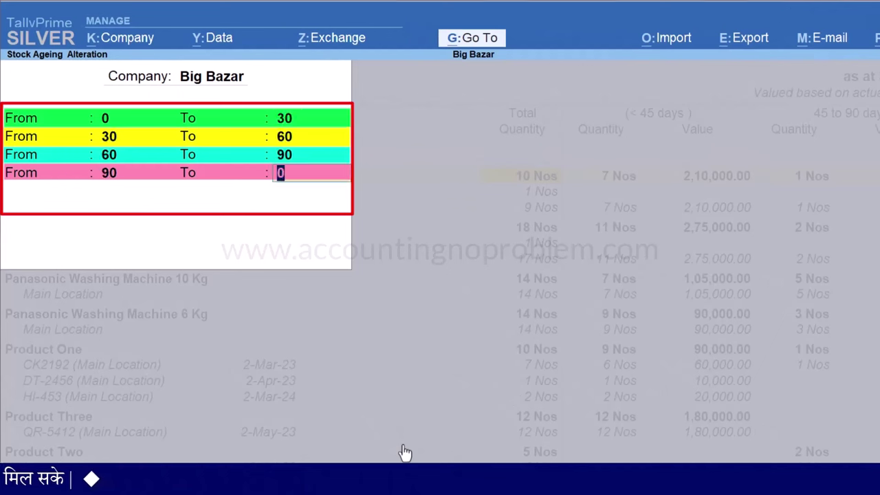
text(120)
key(Return)
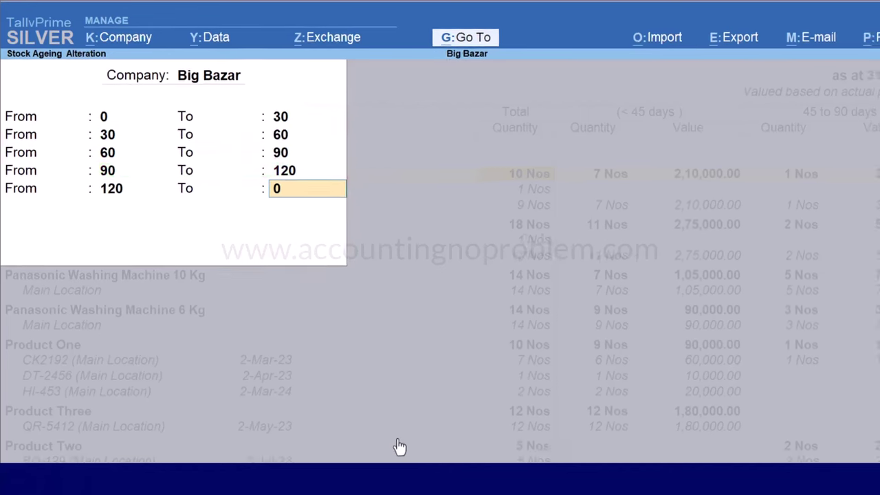
key(Return)
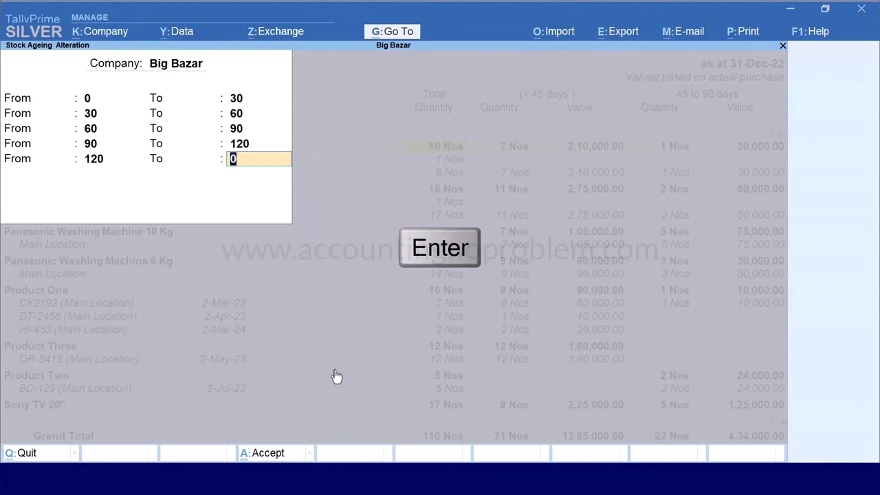
key(Return)
key(Return)
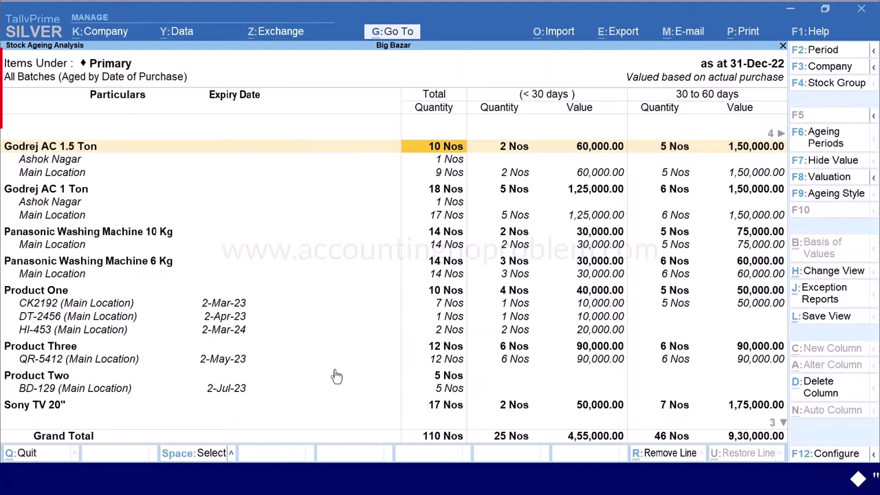
Review the new 30-day ageing columns across the stock report
key(Right)
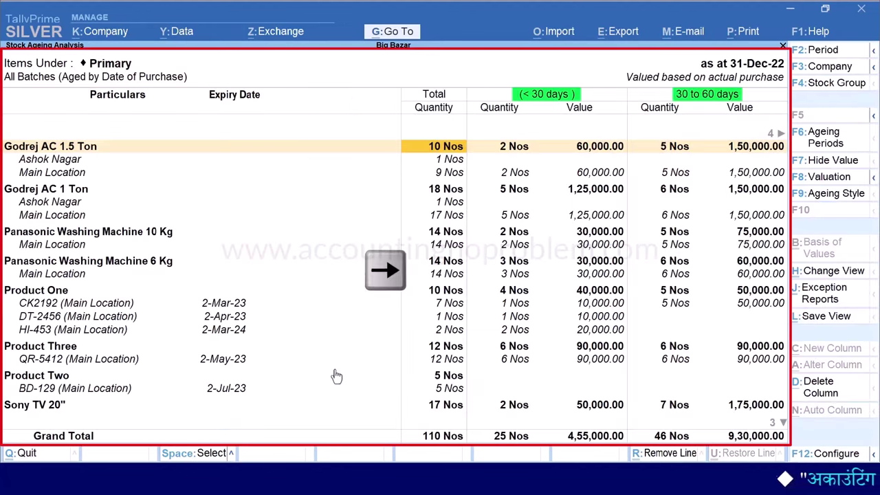
key(Right)
key(Right)
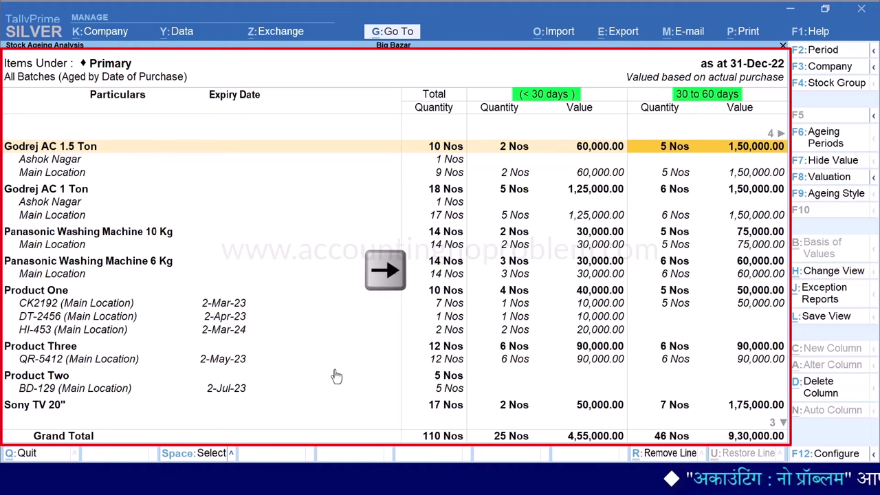
key(Right)
key(Right)
key(Right)
key(Right)
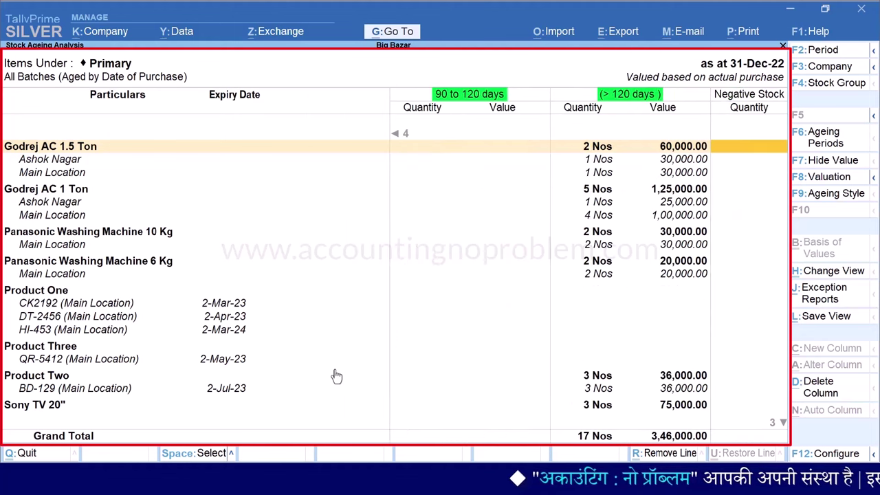
key(Left)
key(Left)
key(Left)
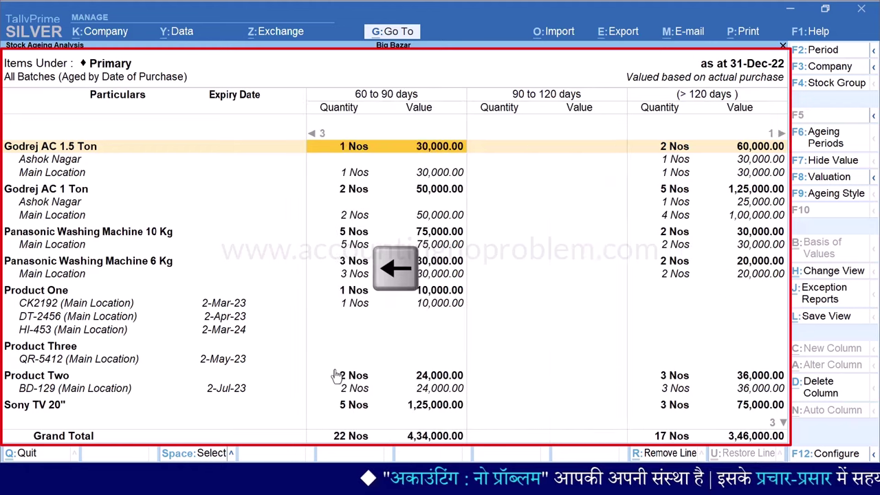
key(Left)
key(Left)
key(Left)
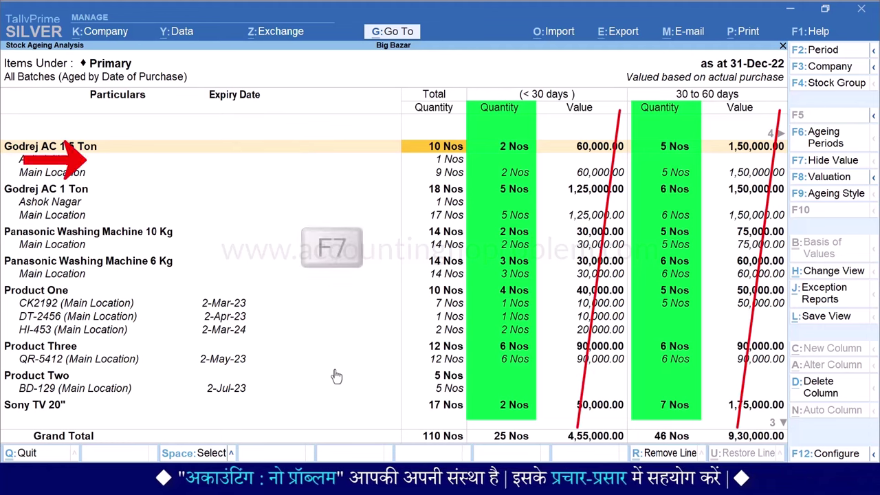
Hide the value columns to show quantities only, restore them, then call up the stock group list
key(F7)
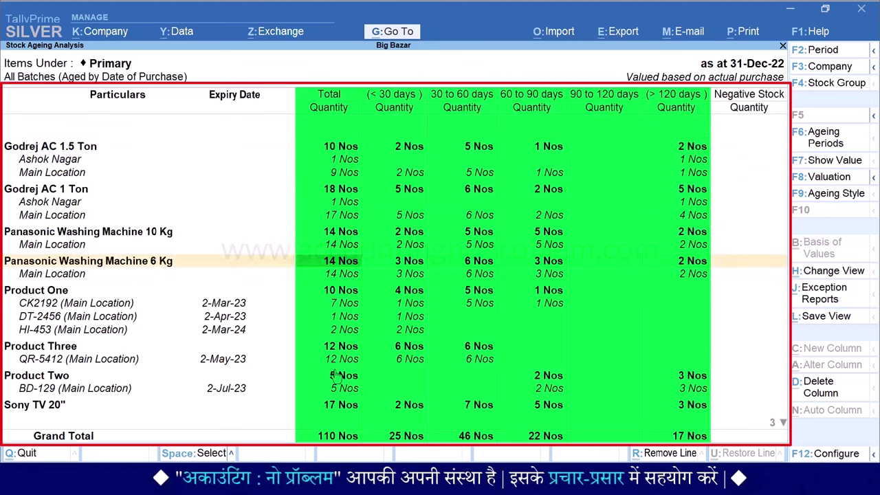
key(Down)
key(Down)
key(Home)
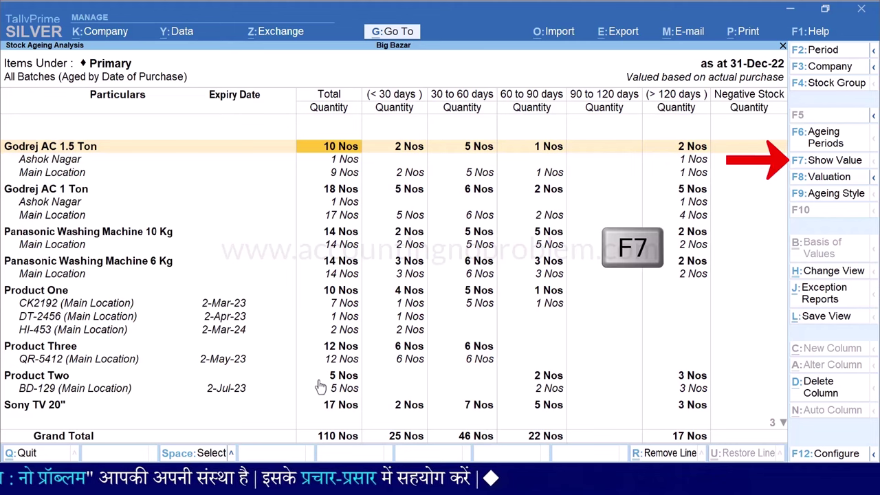
key(F7)
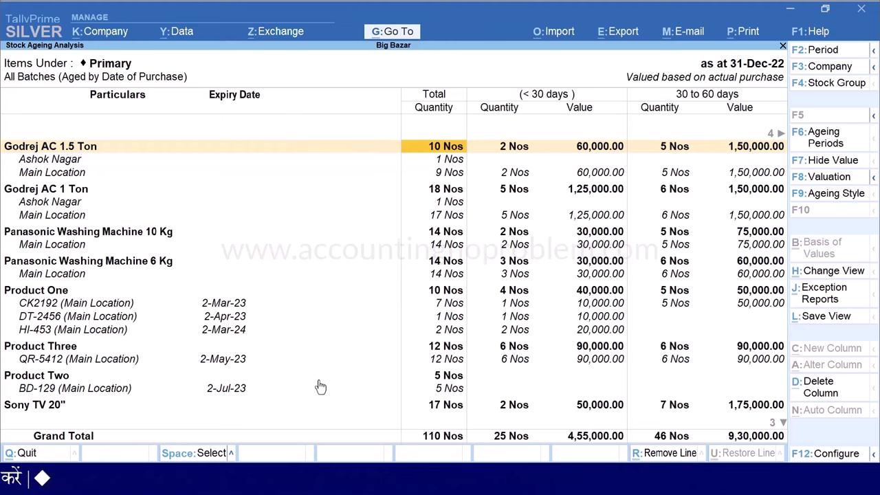
key(F4)
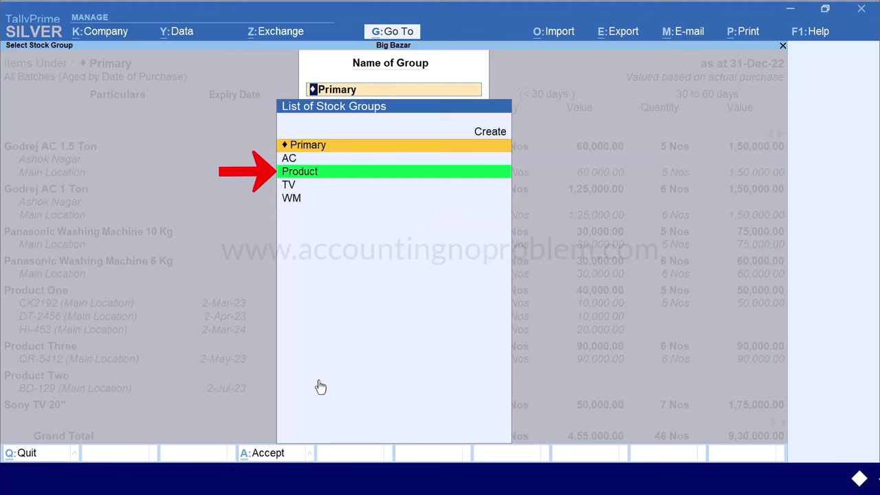
Switch the report to the Product stock group, review its ageing columns, then bring up Ageing Style
key(Down)
key(Down)
key(Return)
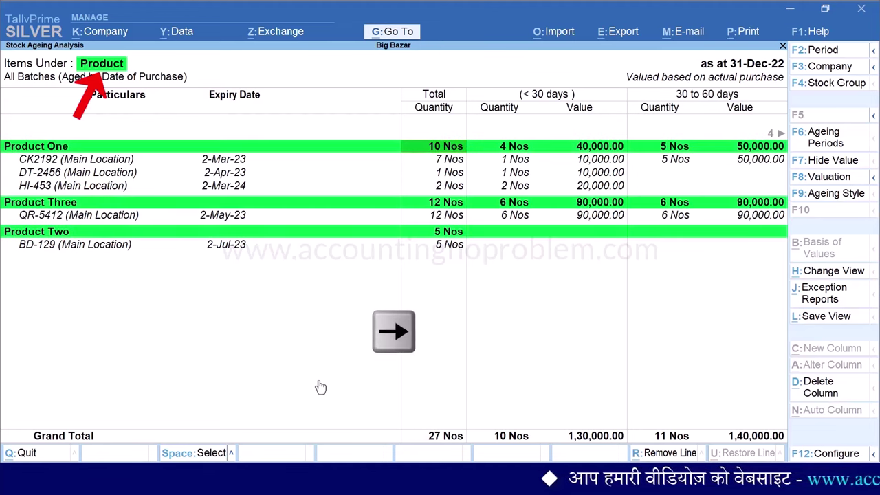
key(Right)
key(Right)
key(Right)
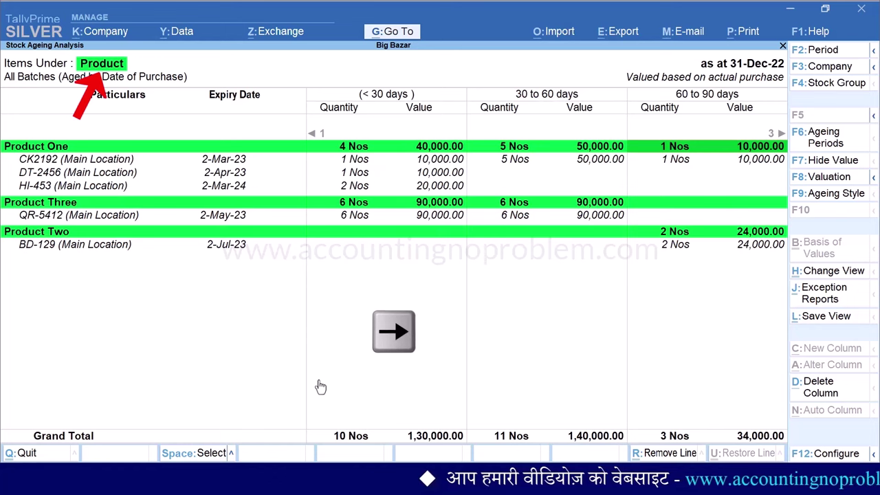
key(Right)
key(Right)
key(Right)
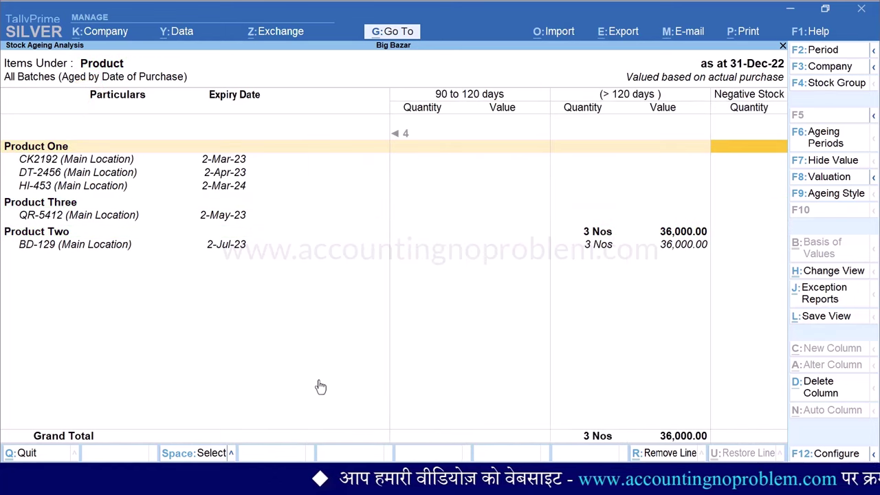
key(Left)
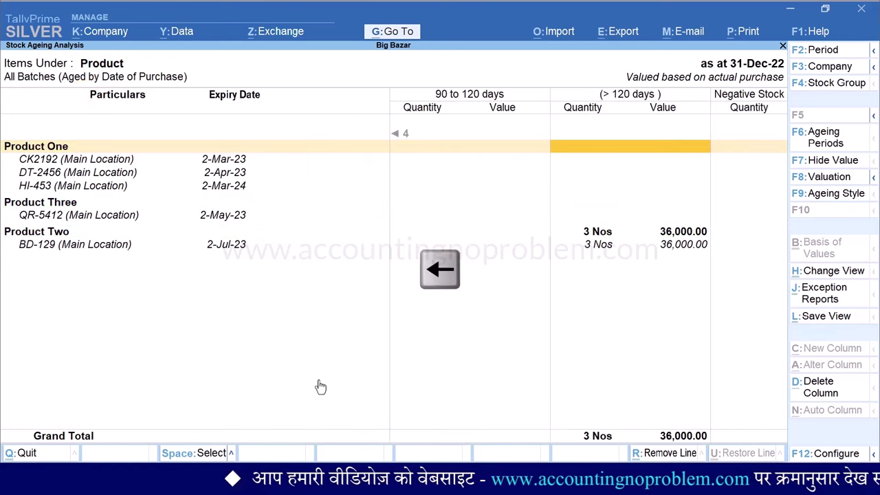
key(Left)
key(Left)
key(Left)
key(Left)
key(Left)
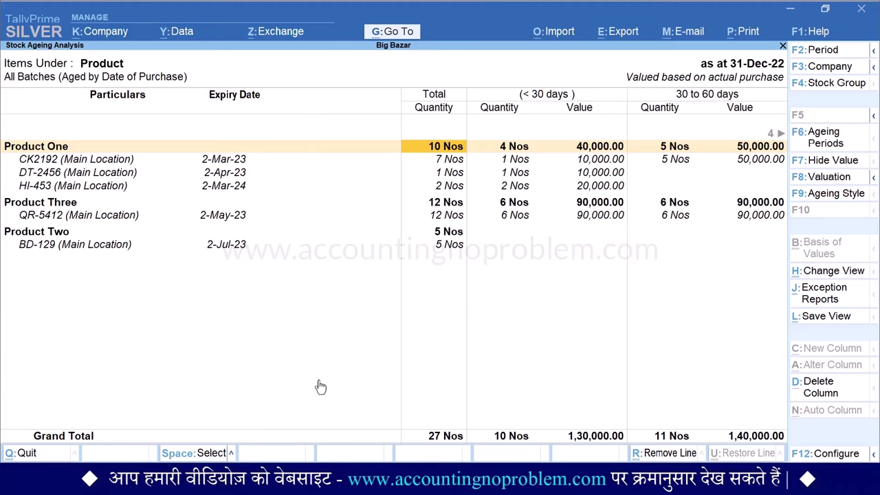
key(F9)
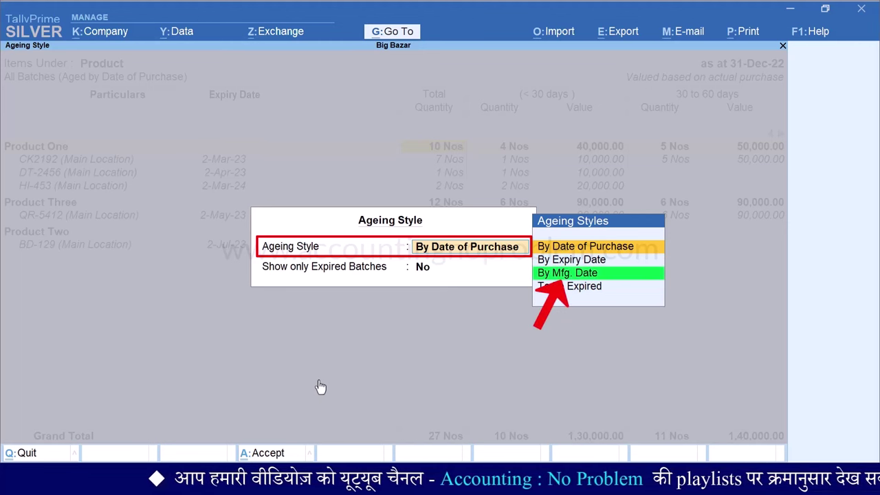
Age the report By Mfg. Date, leaving Show only Expired Batches as No
key(Down)
key(Down)
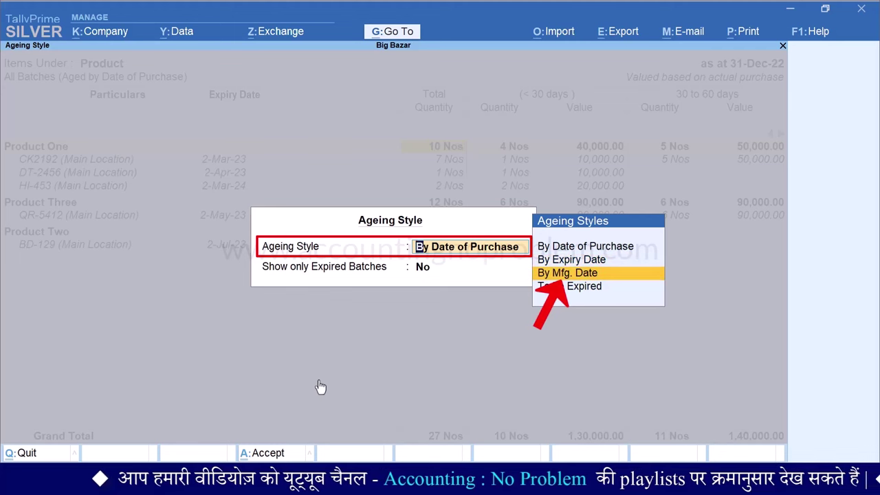
key(Return)
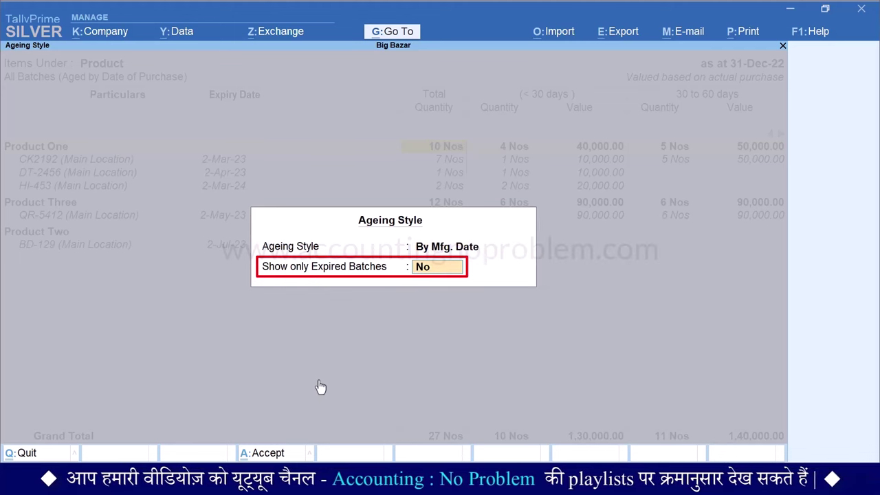
key(Return)
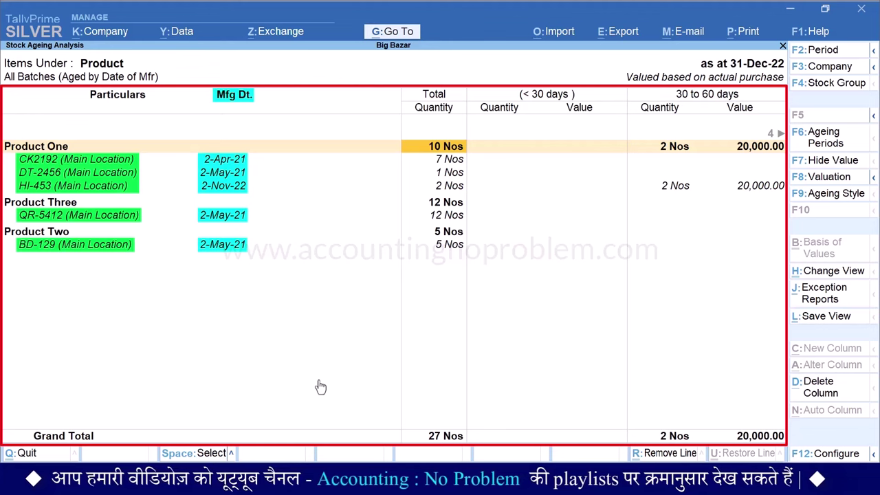
Check batch HI-453 shows 2 Nos worth 20,000.00 under 30 to 60 days
key(Right)
key(Right)
key(Right)
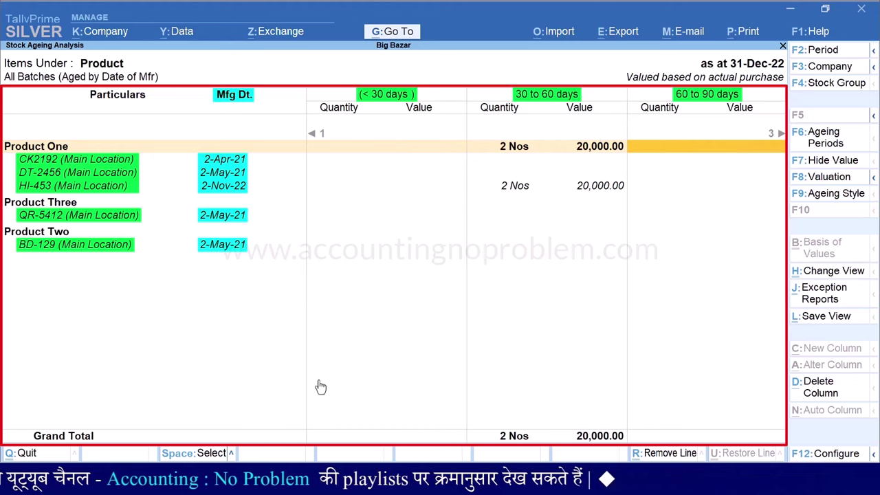
key(Left)
key(Left)
key(Left)
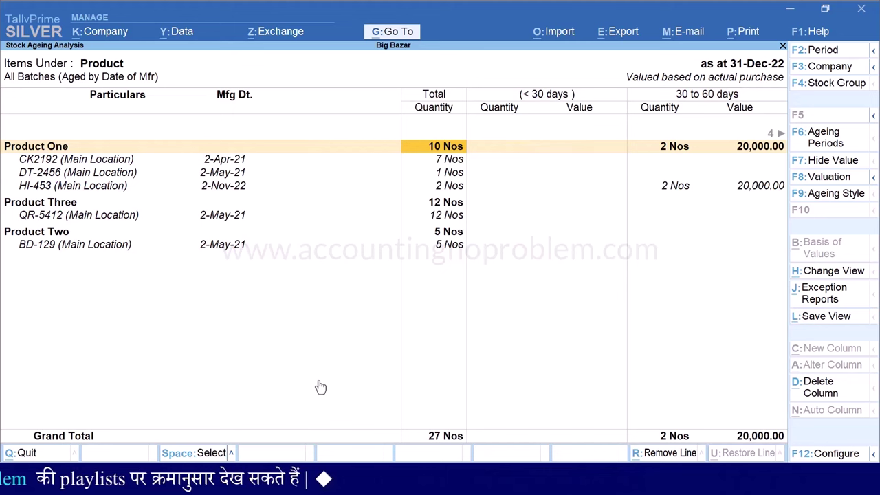
key(Down)
key(Down)
key(Down)
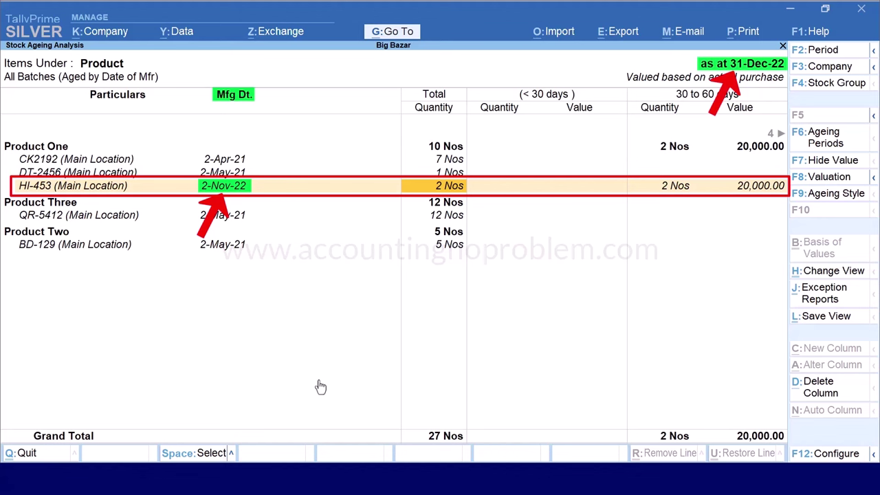
key(Right)
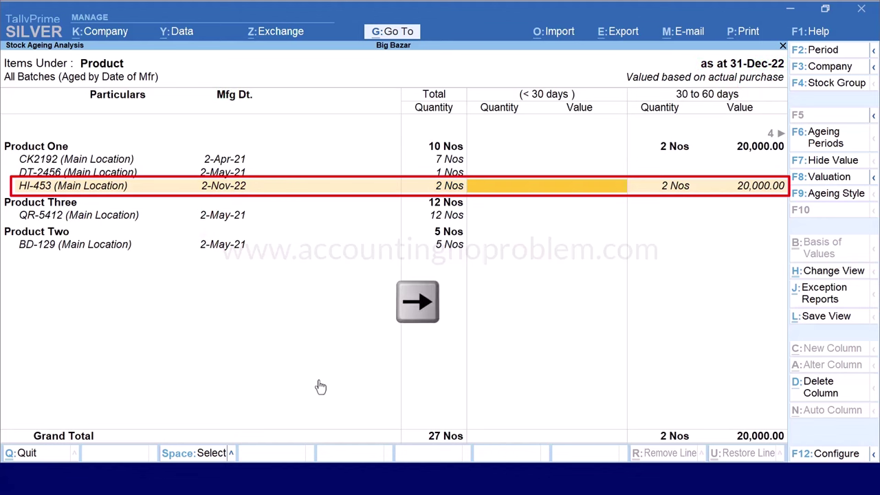
key(Right)
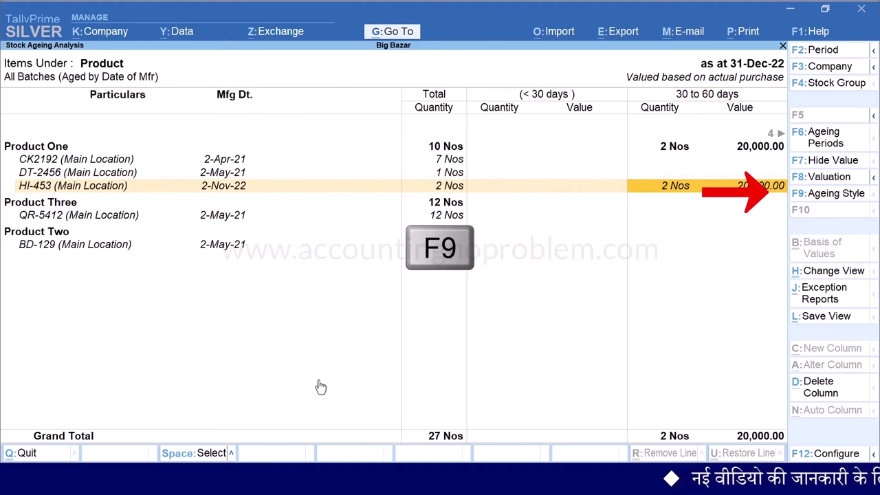
Switch the ageing style to To be Expired and locate CK2192's 7 Nos under 60 to 90 days
key(F9)
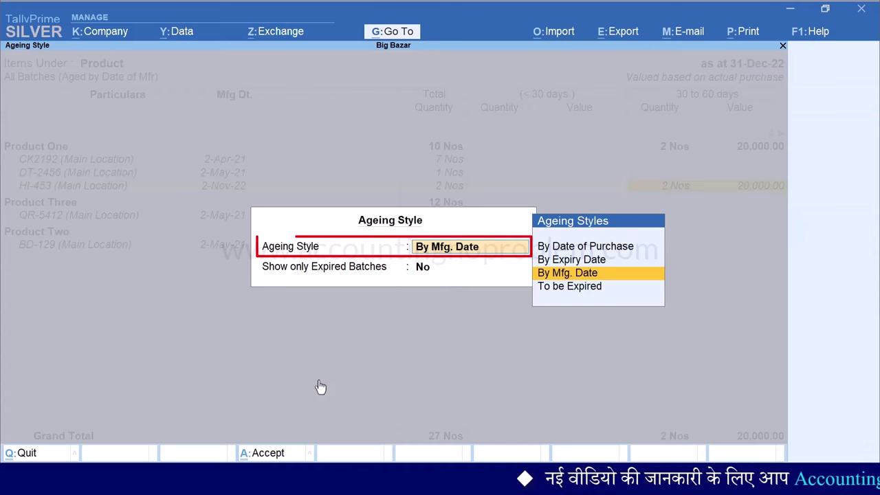
key(Down)
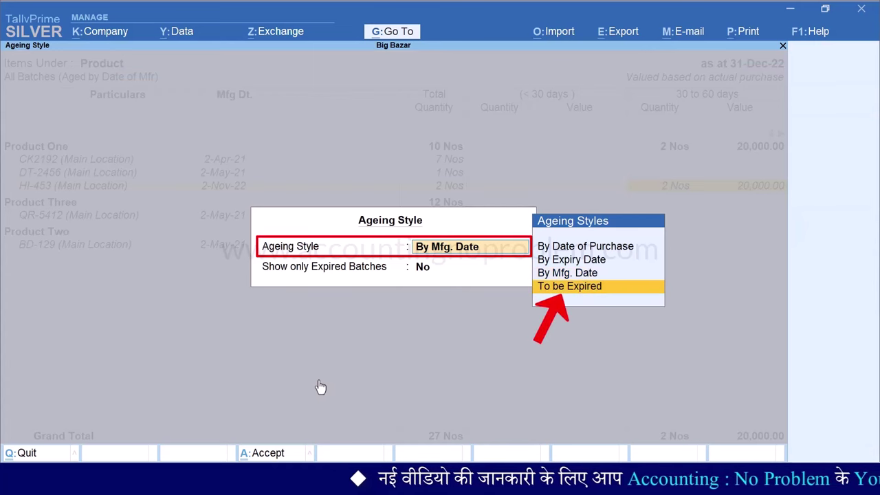
key(Return)
key(Return)
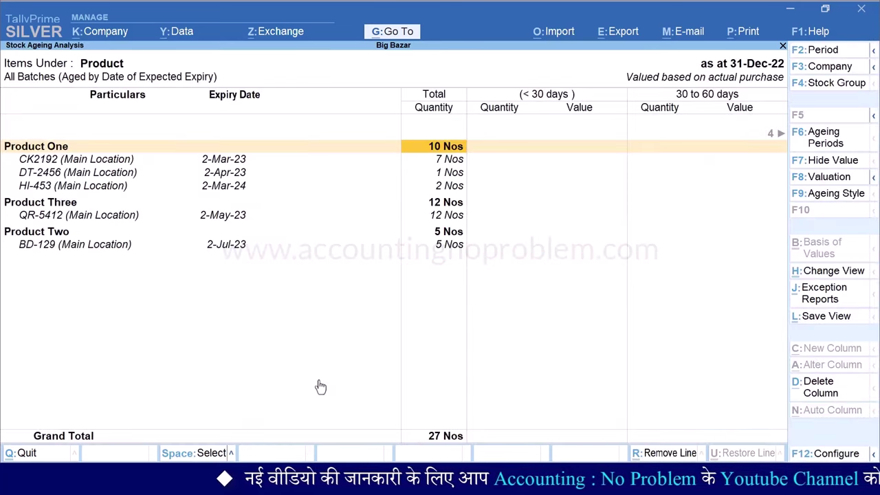
key(Right)
key(Right)
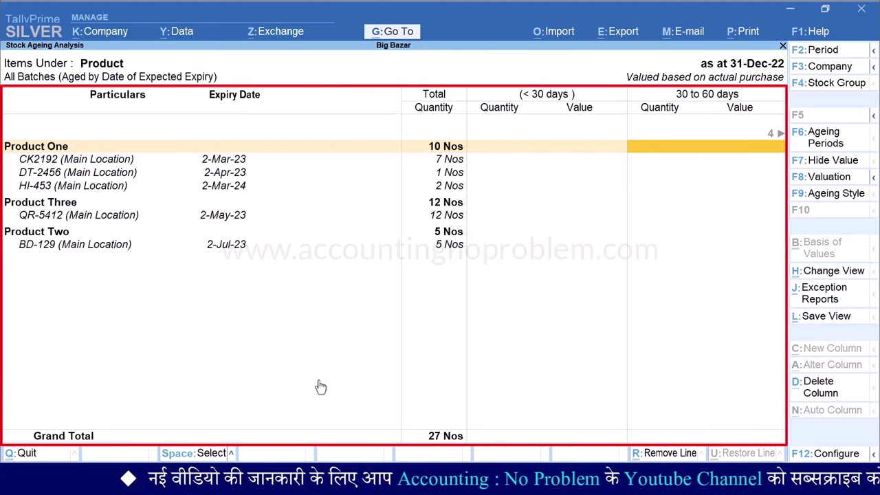
key(Right)
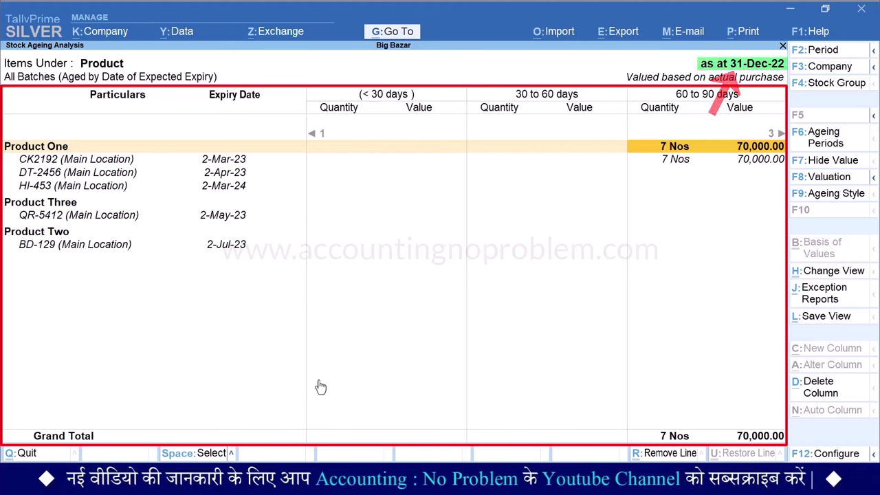
key(Down)
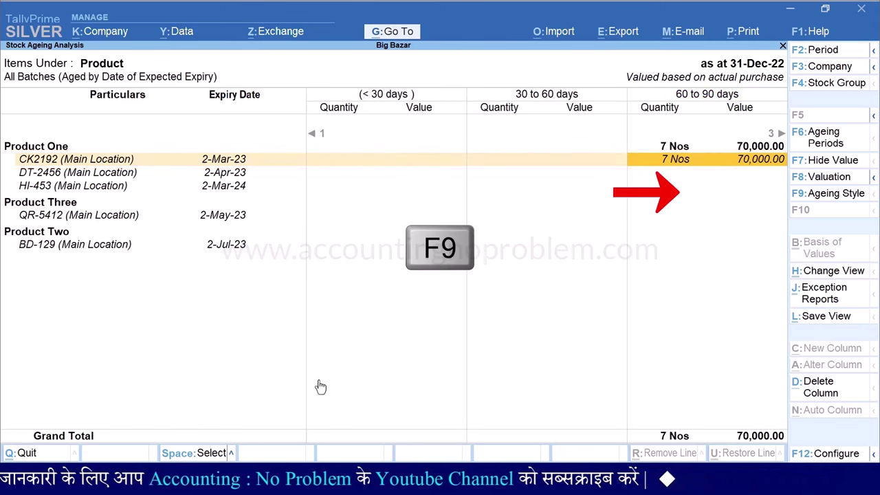
Age the report By Expiry Date with Show only Expired Batches set to Yes
key(F9)
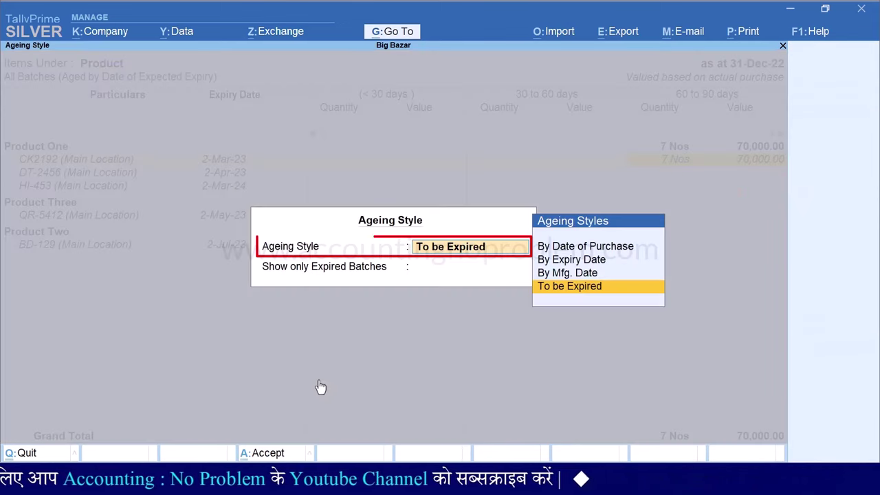
key(Up)
key(Up)
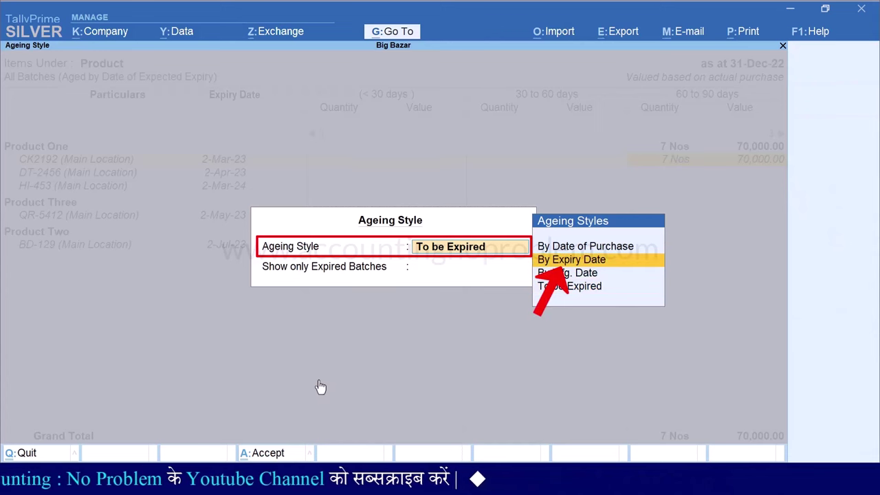
key(Return)
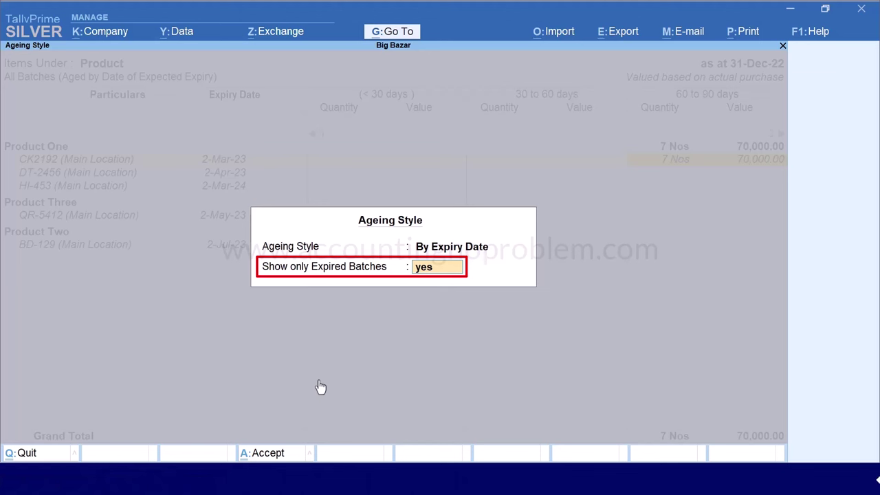
key(Return)
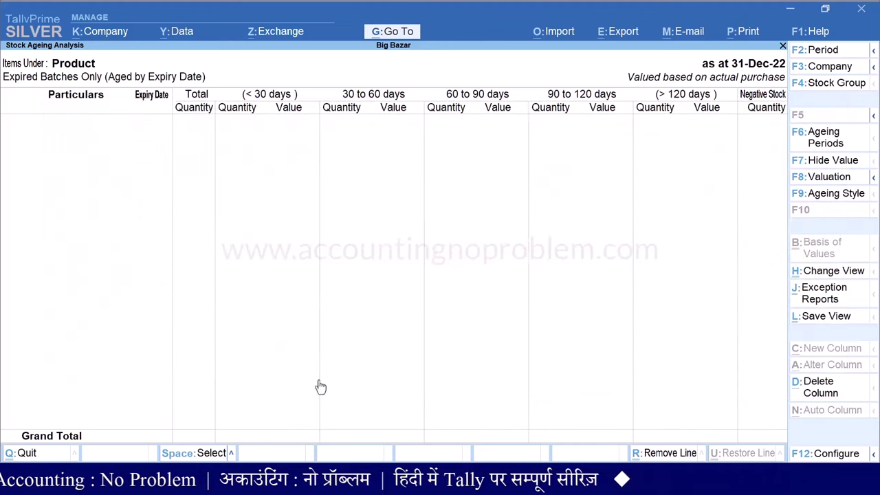
Set the report's To date to 3-Mar-23
key(F2)
key(Return)
text(3.3.23)
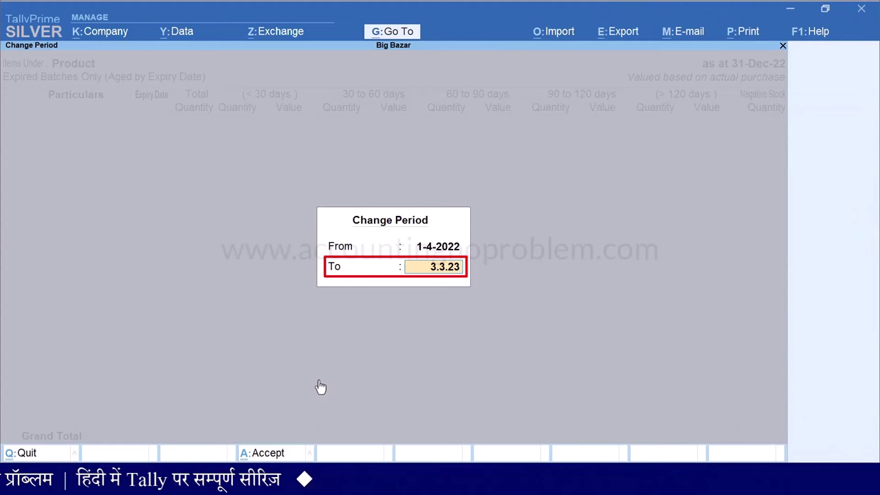
key(Return)
key(Down)
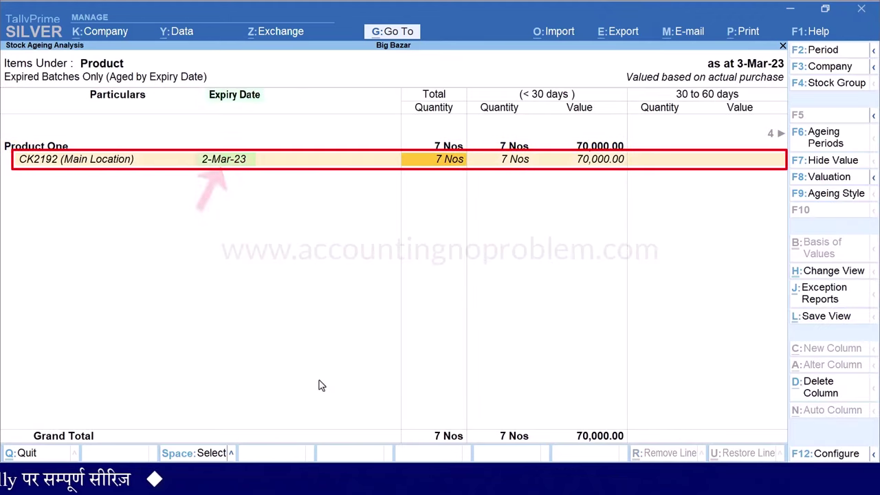
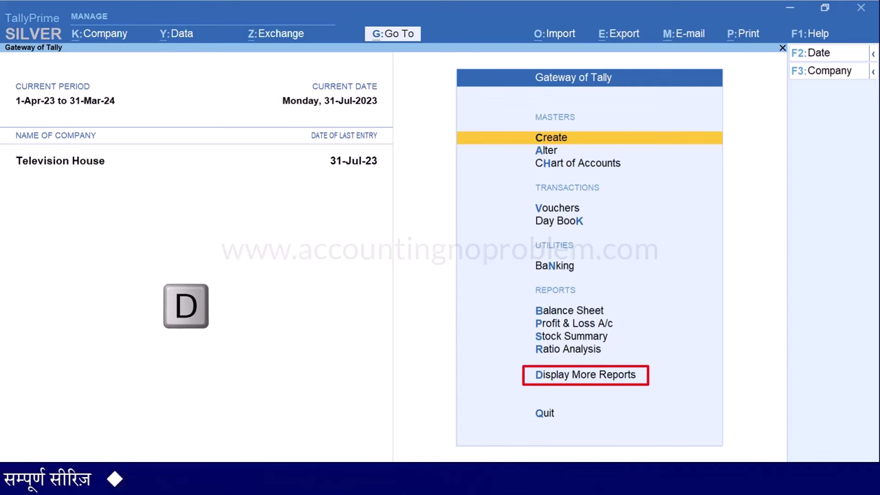
Go to Display More Reports > Statements of Inventory > Movement Analysis
key(d)
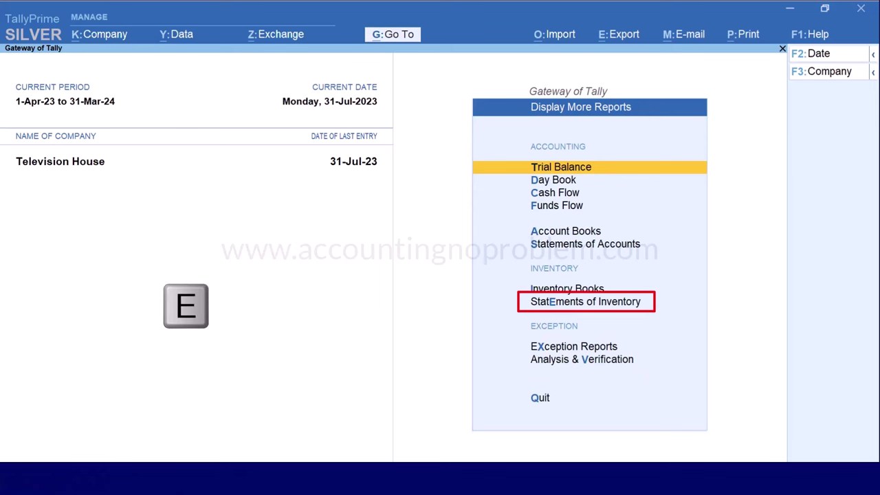
key(e)
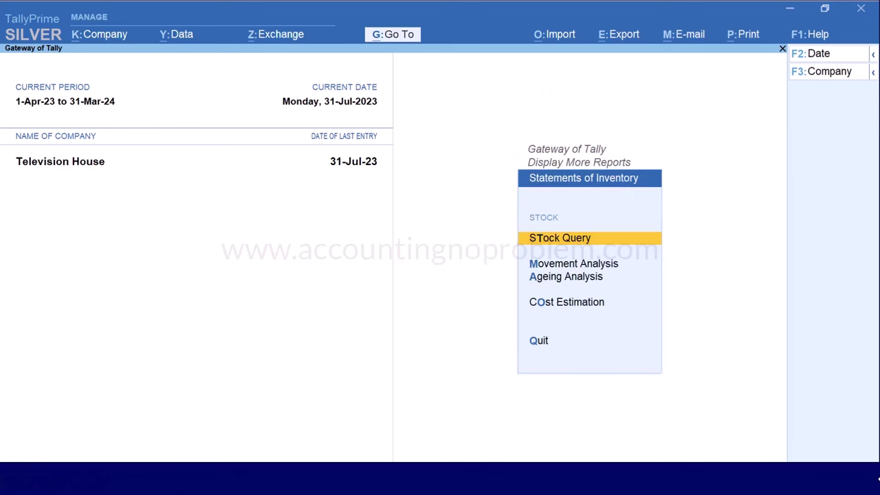
key(m)
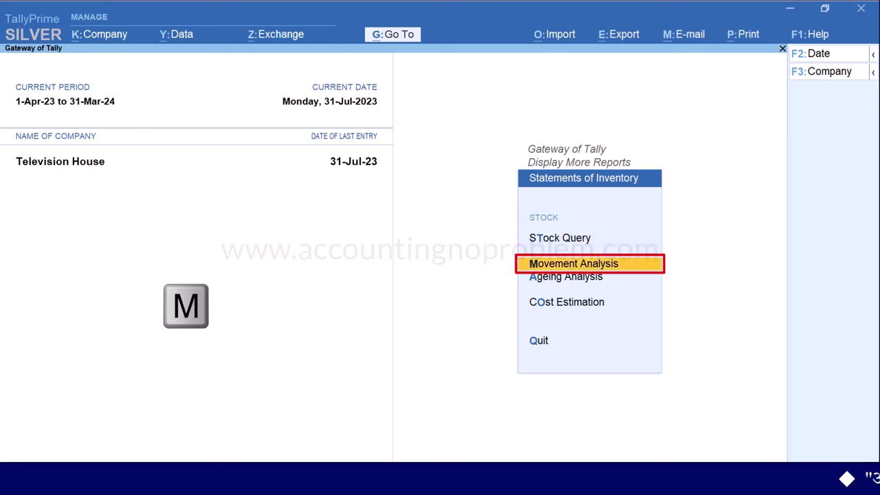
key(Return)
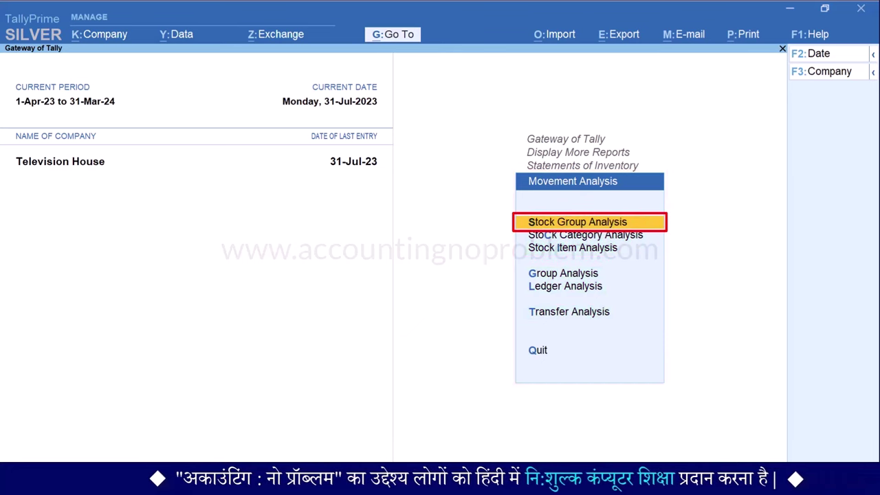
Run Stock Group Analysis for the Primary group, covering BPL TV, LG TV and Sony TV
key(Return)
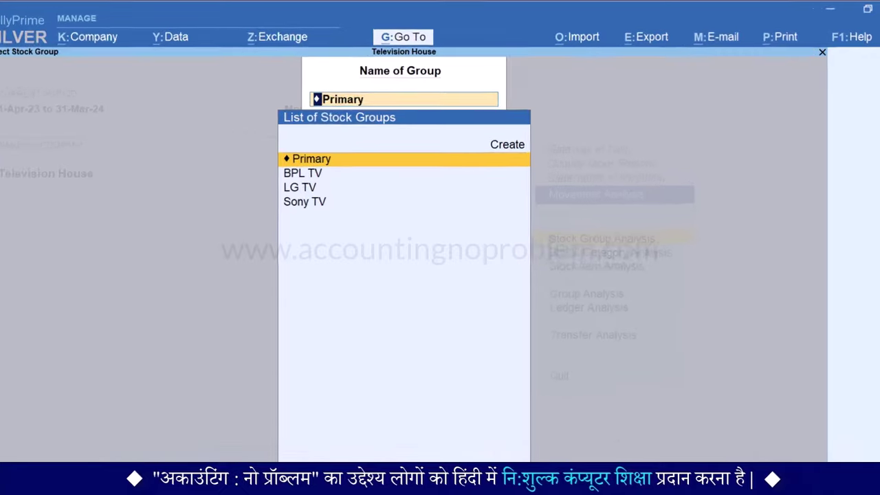
key(Down)
key(Down)
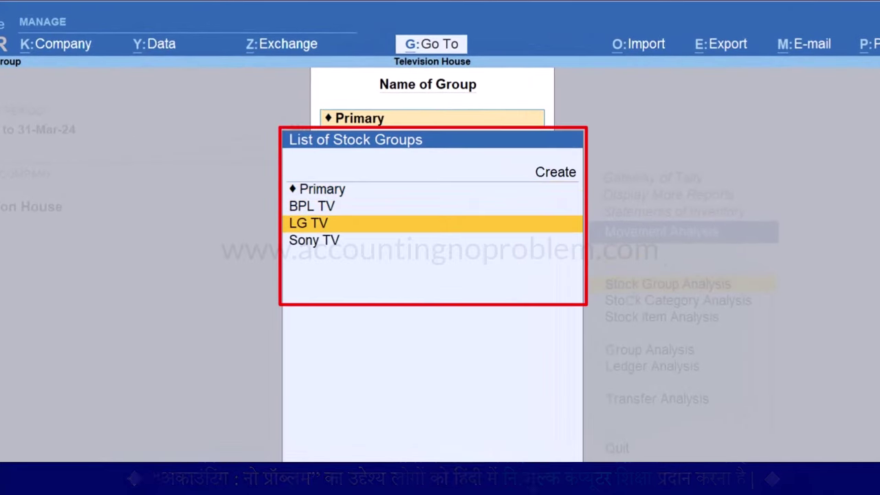
key(Down)
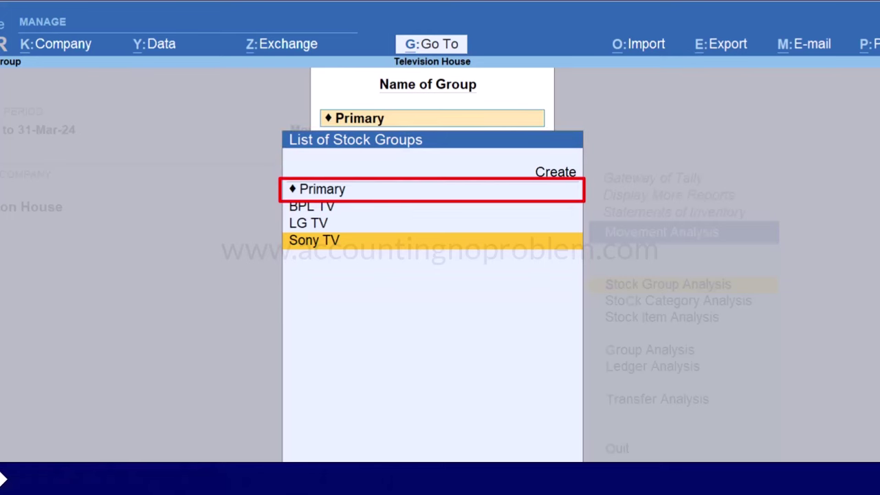
key(Up)
key(Up)
key(Up)
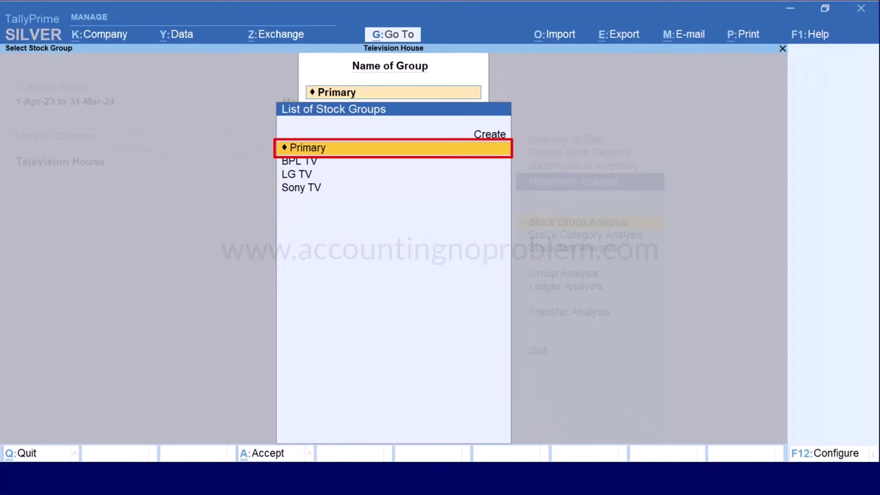
key(Return)
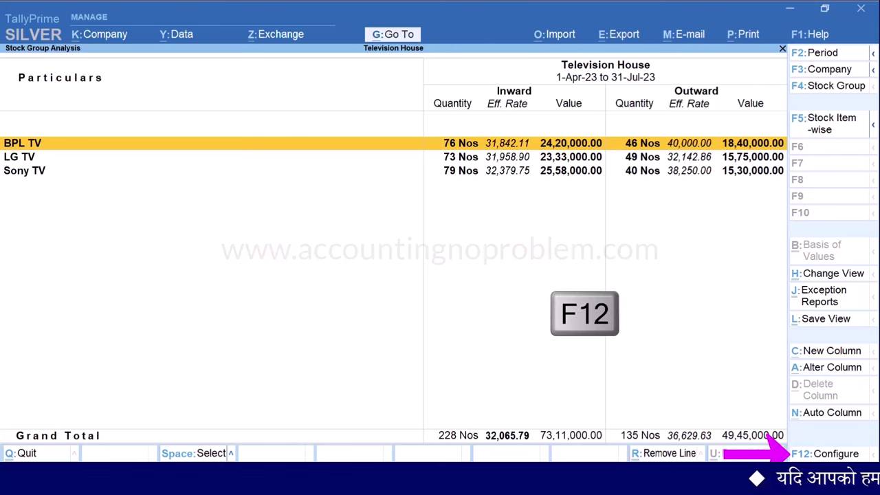
Configure the report: Show Inwards No, Detailed format, all levels expanded, Quantity (Increasing) sorting
key(F12)
key(Down)
key(Down)
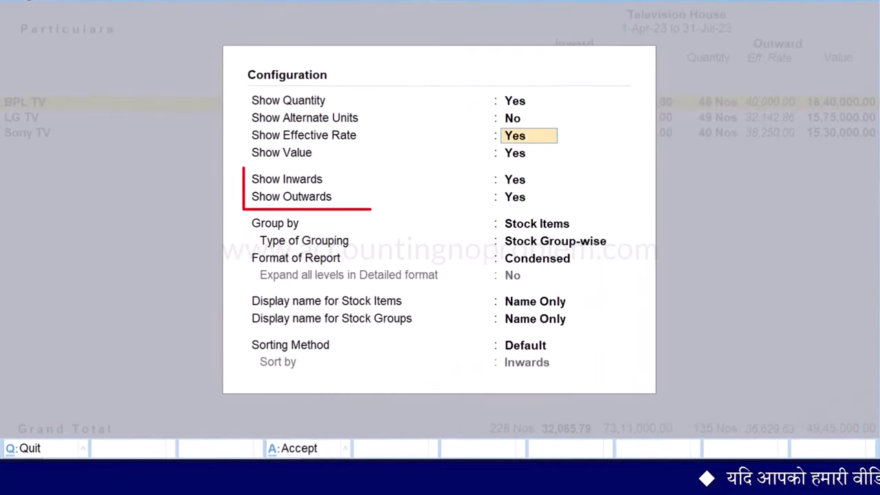
key(Down)
key(Down)
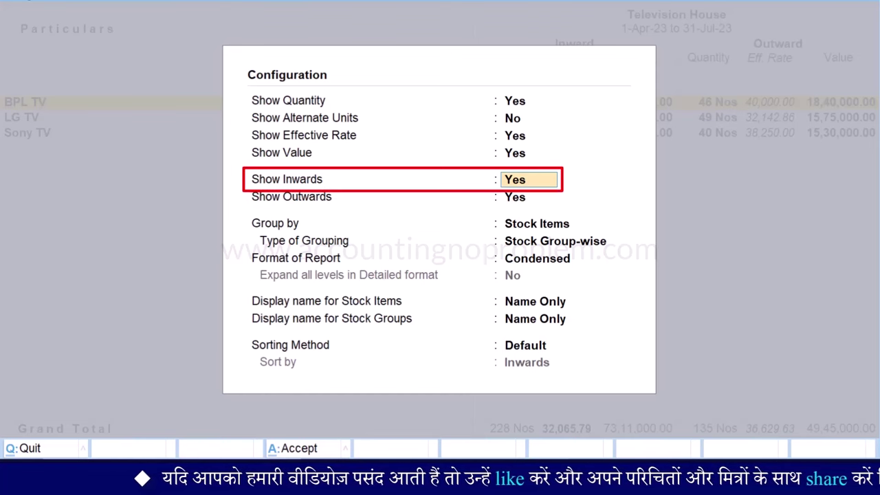
key(Return)
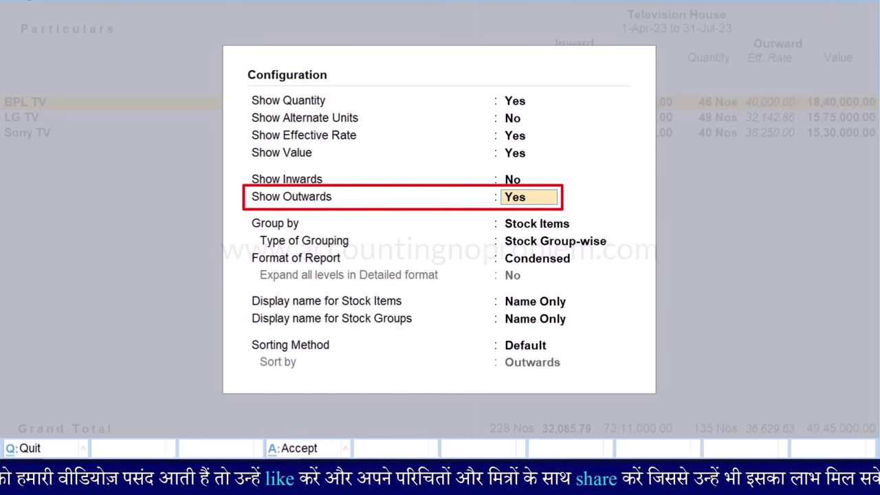
key(Return)
key(Return)
key(Return)
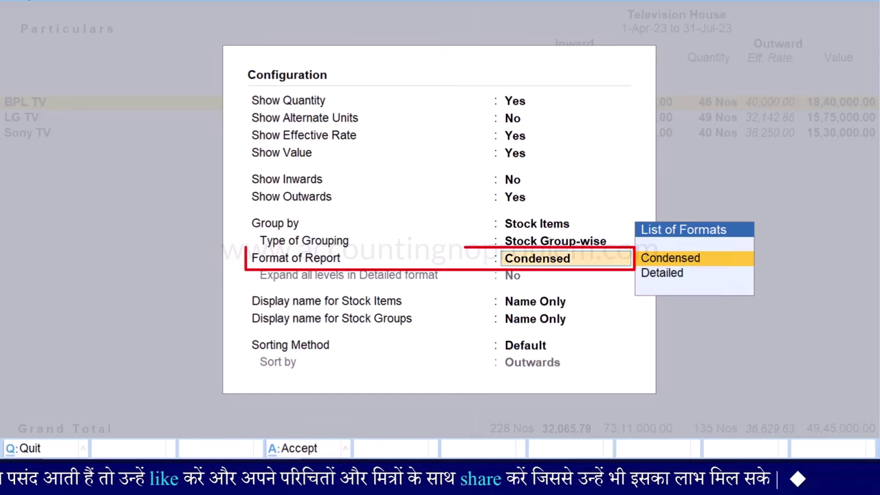
key(Down)
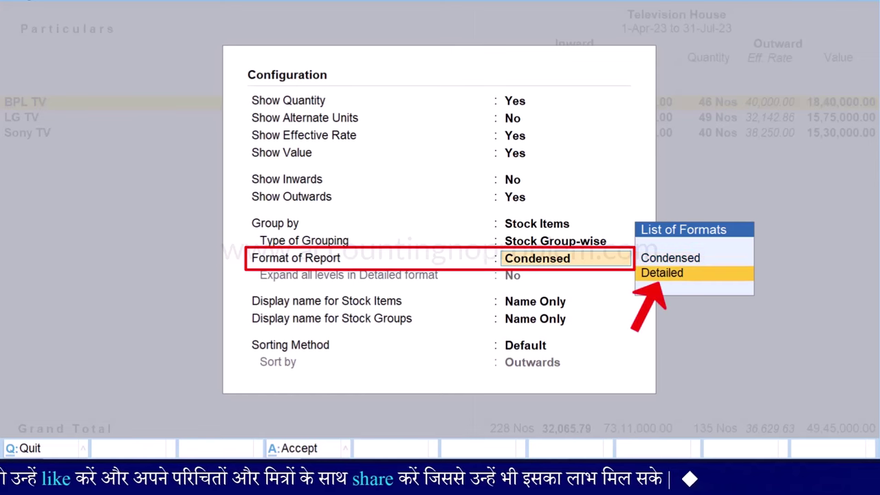
key(Return)
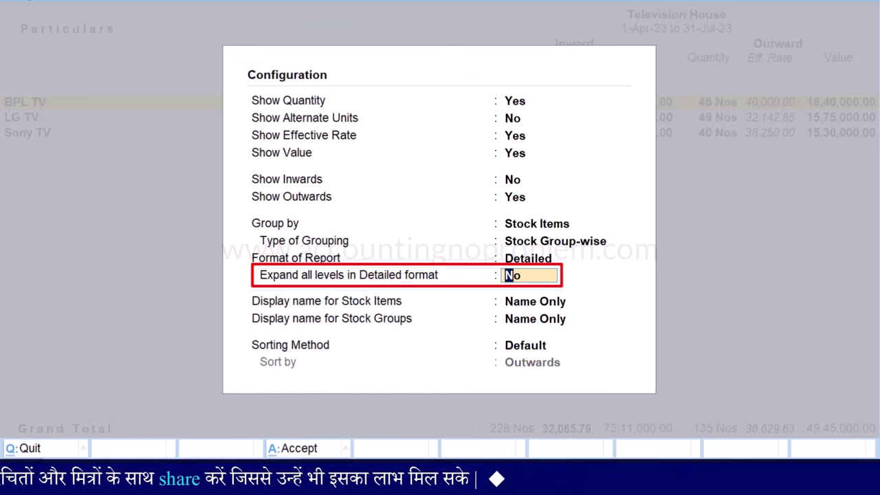
text(yes)
key(Return)
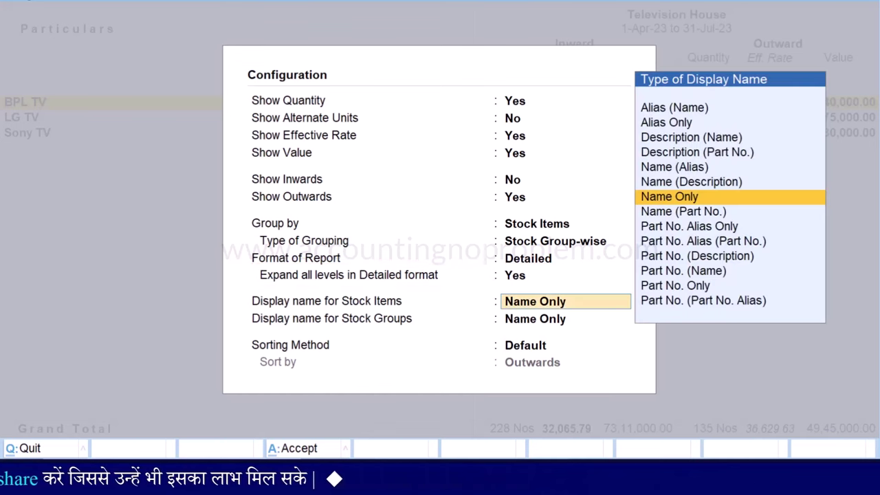
key(Return)
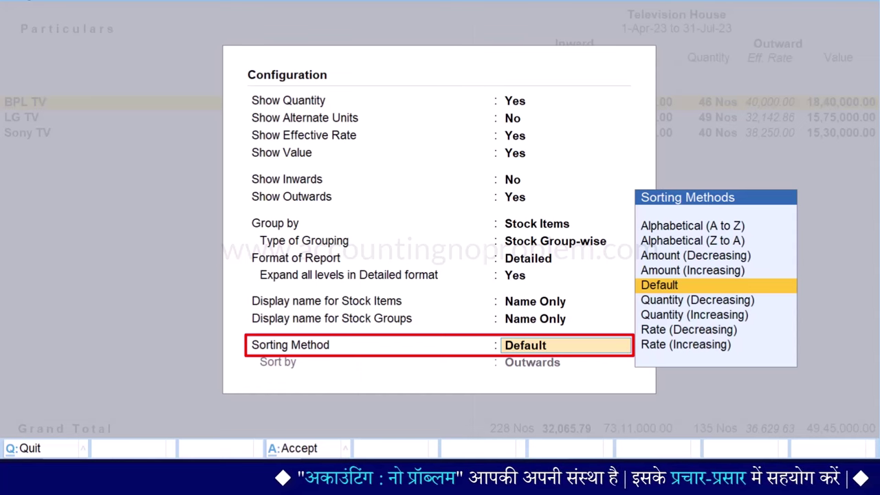
key(Down)
key(Down)
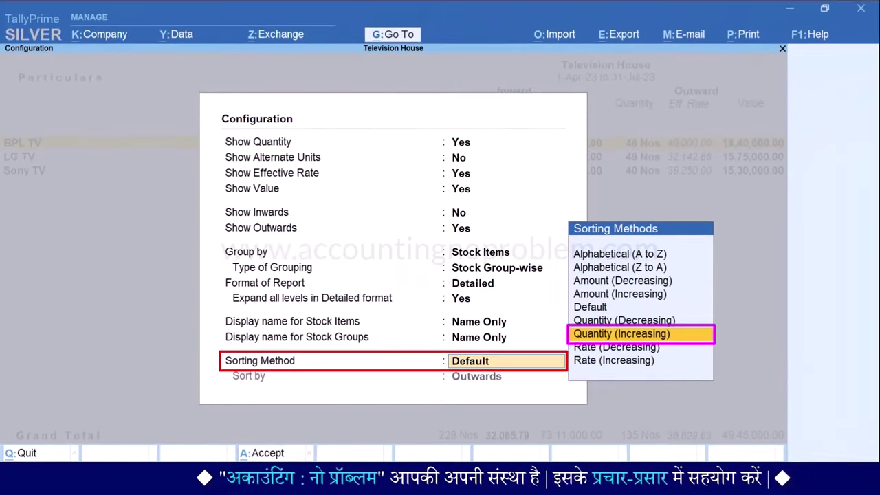
key(Return)
key(Return)
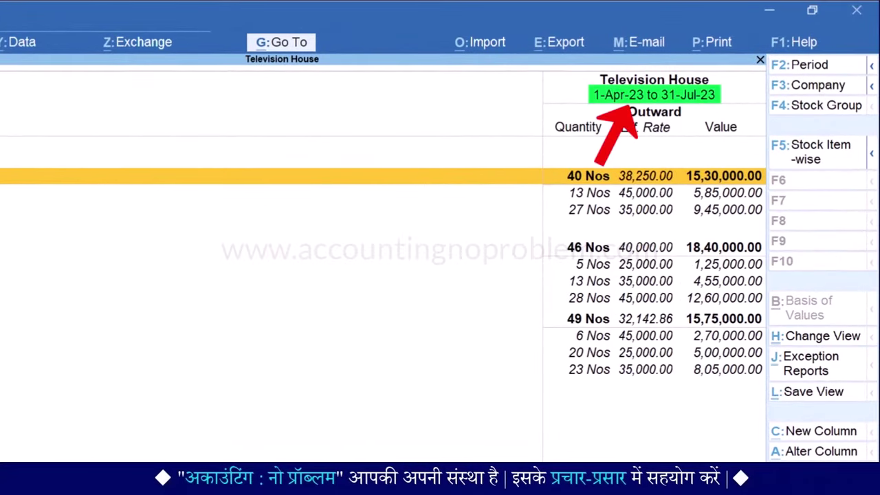
key(Down)
key(Down)
key(Down)
key(Down)
key(Down)
key(Down)
key(Down)
key(Down)
key(Down)
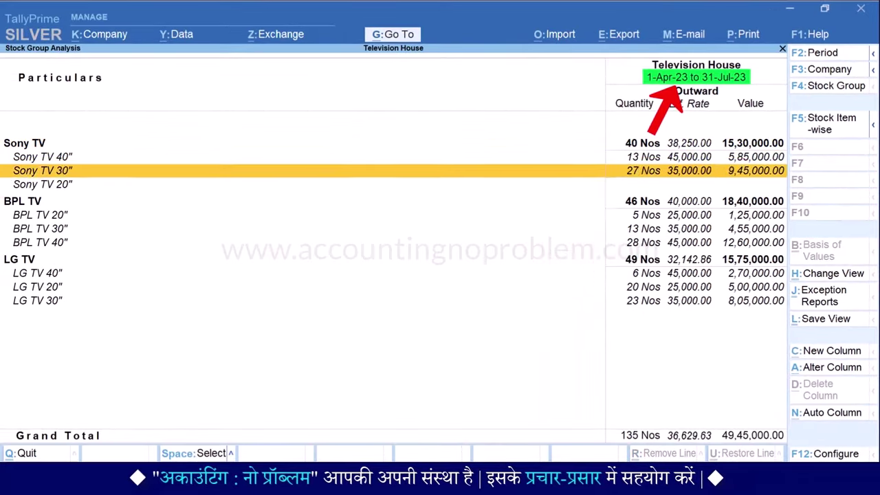
key(Down)
key(Down)
key(Up)
key(Up)
key(Up)
key(Up)
key(Up)
key(Up)
key(Up)
key(Up)
key(Up)
key(Up)
key(Up)
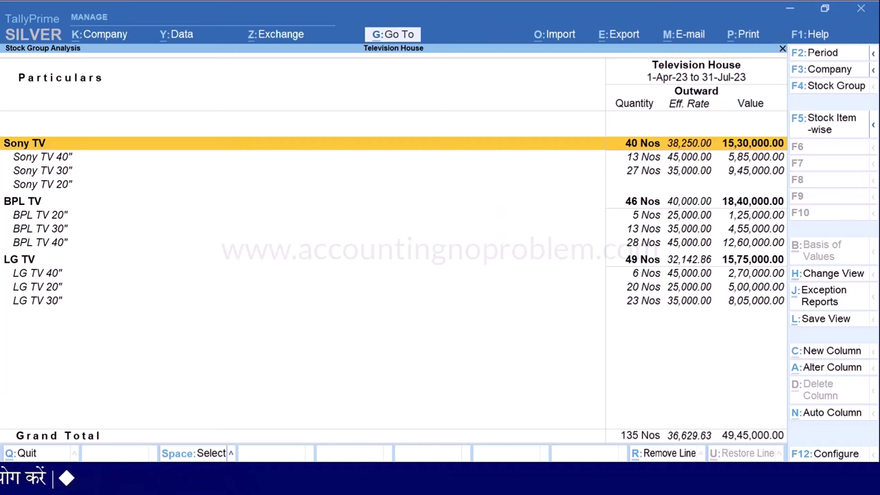
key(F2)
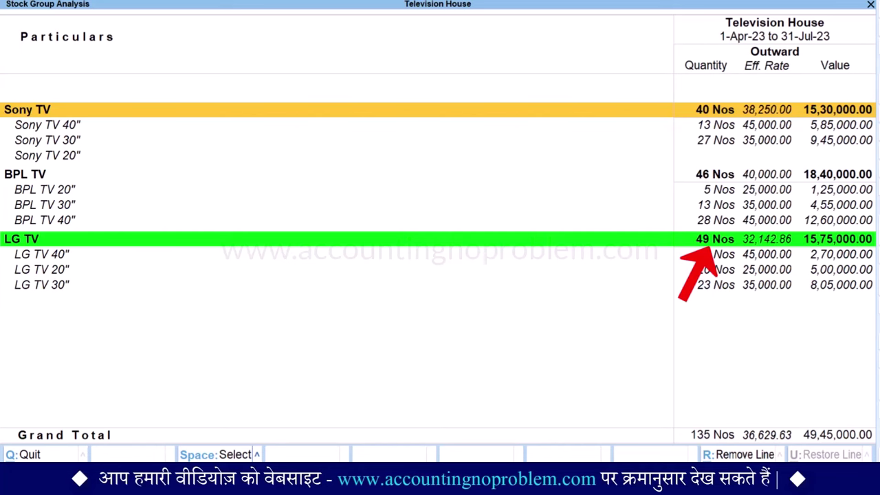
key(space)
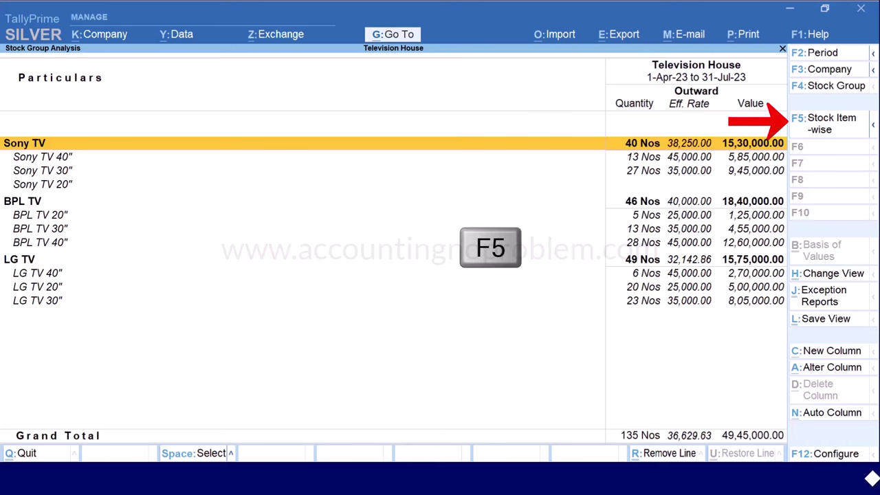
Switch to stock item-wise listing and mark the BPL TV 20" to 40" rows, leaving configuration unchanged
key(F5)
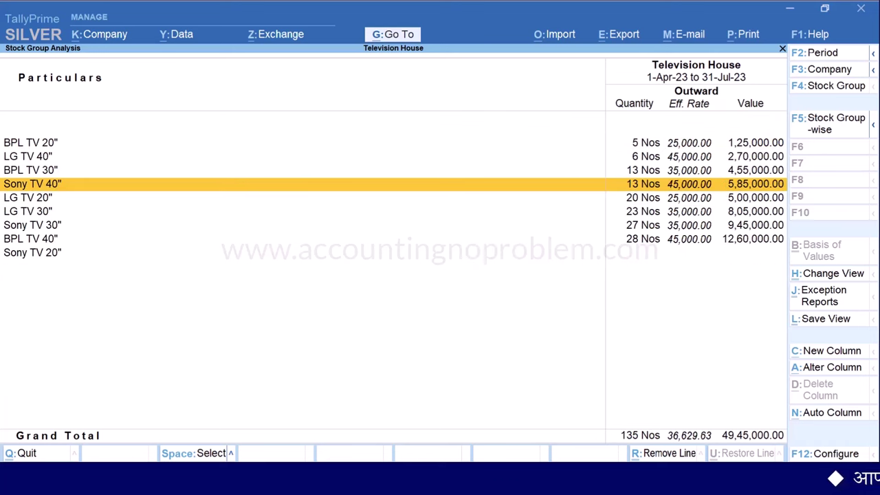
key(Up)
key(Up)
key(Up)
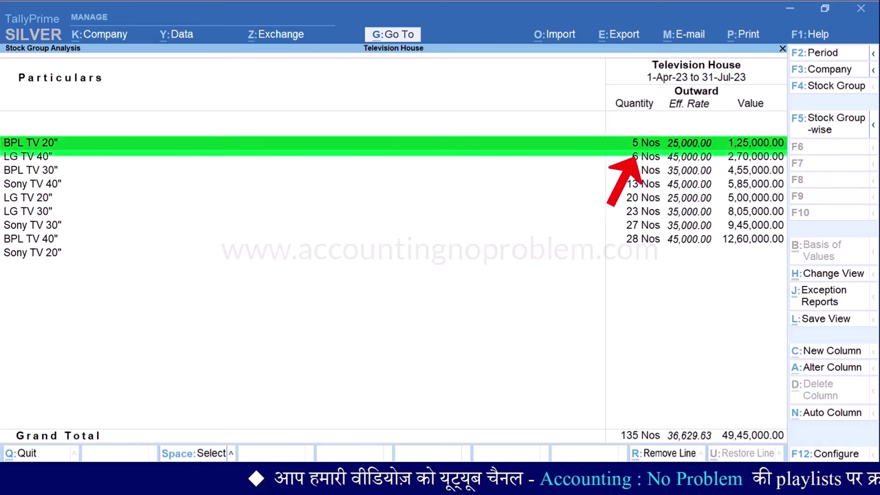
key(shift+Down)
key(shift+Down)
key(shift+Down)
key(shift+Down)
key(shift+Down)
key(shift+Down)
key(shift+Down)
key(shift+Down)
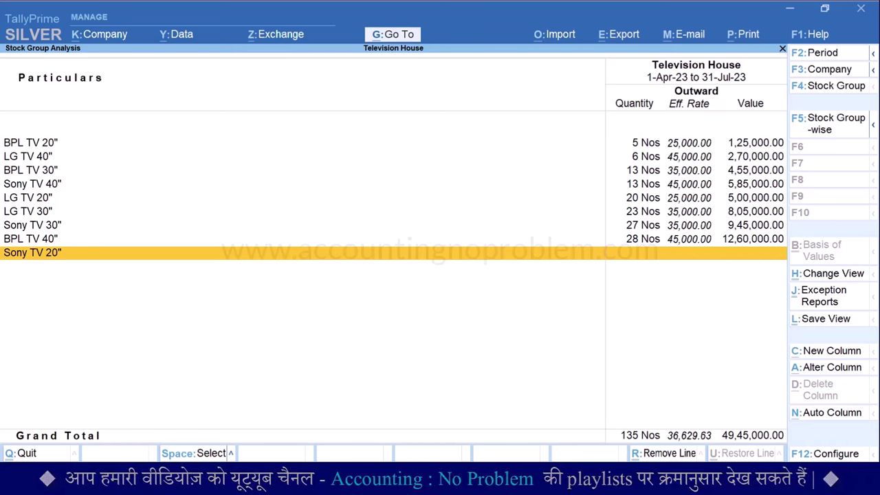
key(F12)
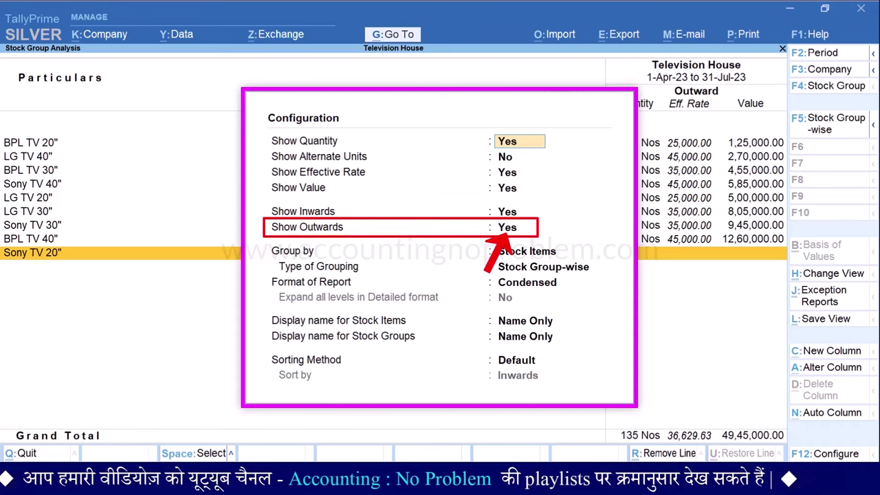
key(Escape)
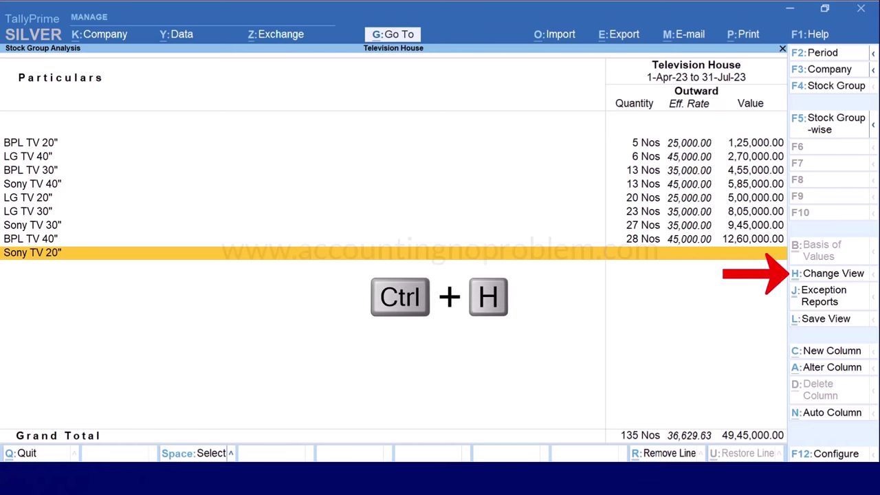
key(ctrl+h)
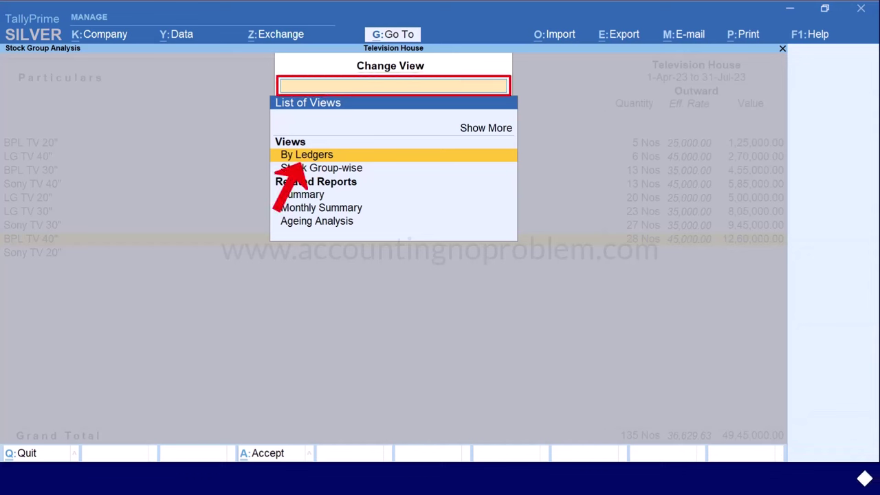
key(Return)
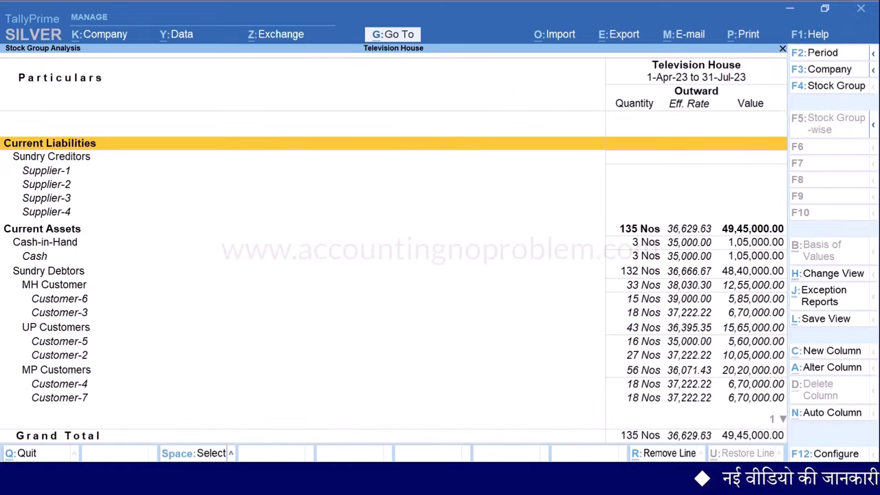
key(Down)
key(Down)
key(Down)
key(Down)
key(Down)
key(Down)
key(Down)
key(Down)
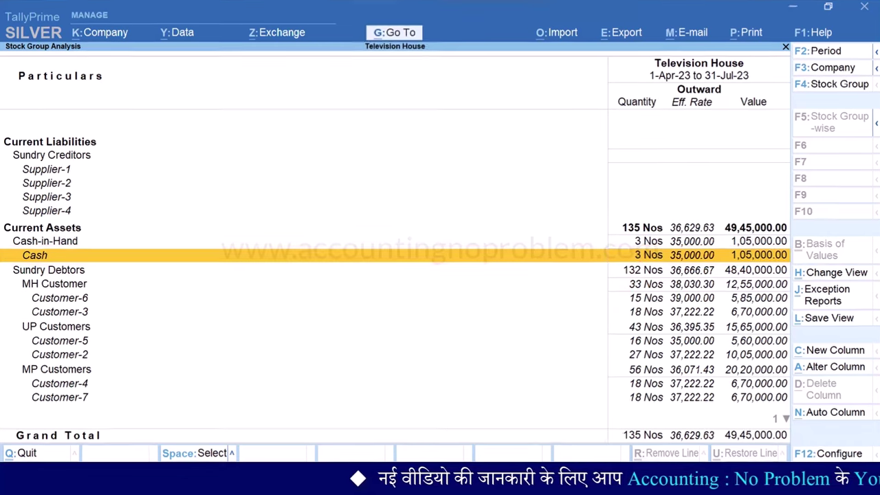
key(Down)
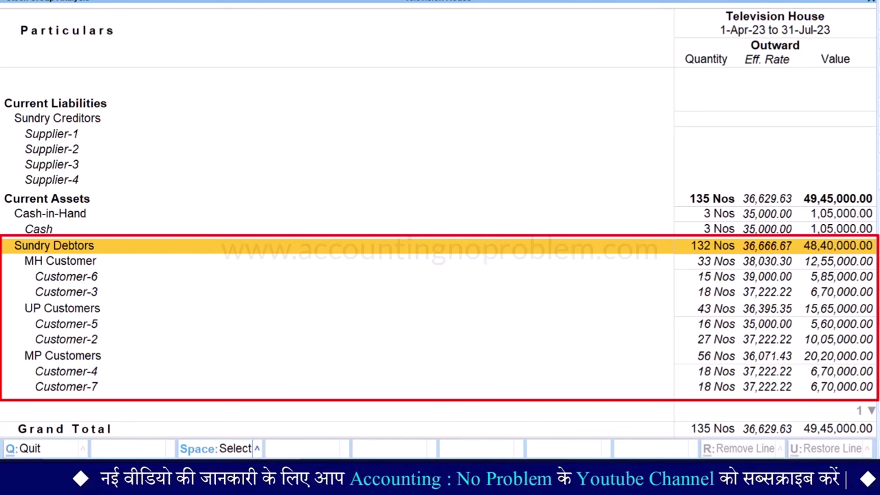
key(Down)
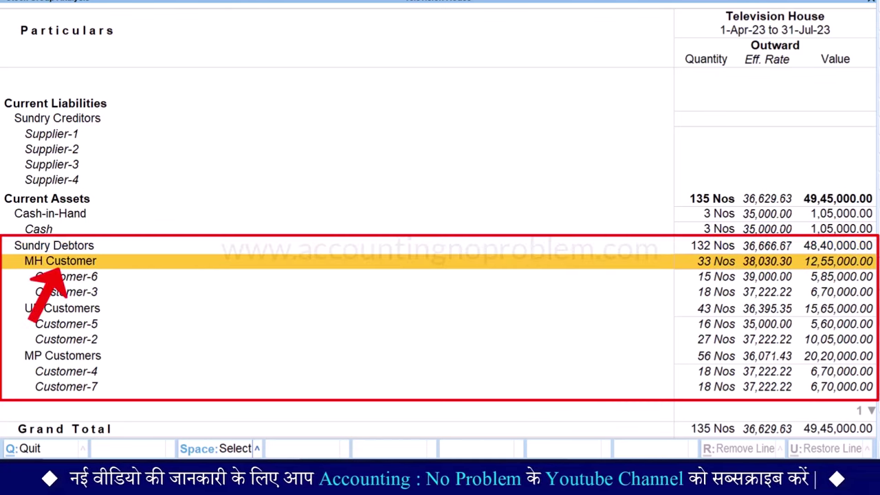
key(Down)
key(Down)
key(Down)
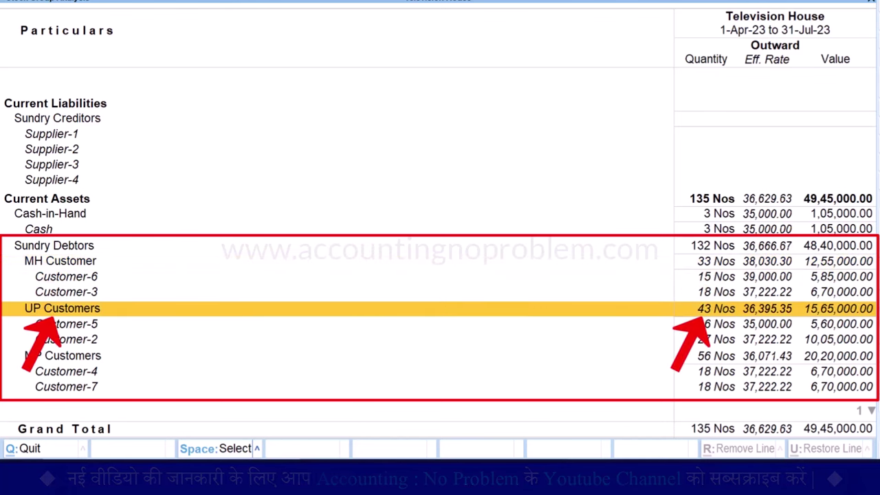
key(Down)
key(Down)
key(Down)
key(Down)
key(Down)
key(Down)
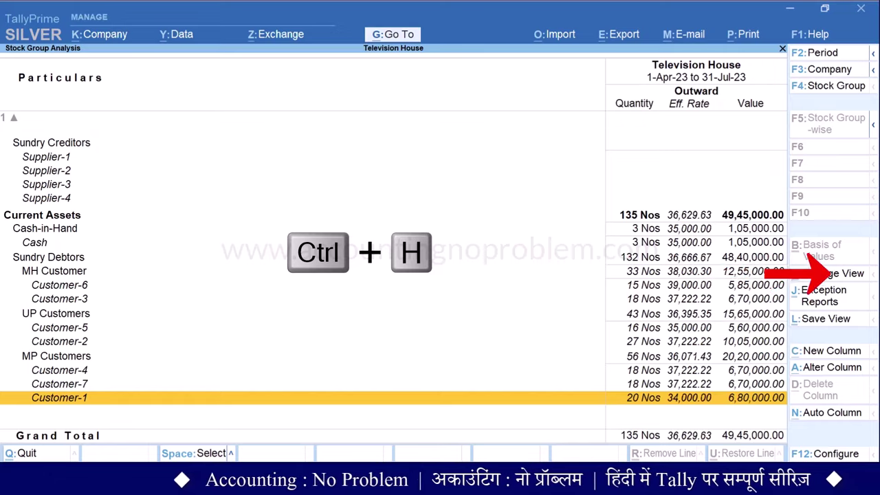
key(ctrl+h)
key(Down)
key(Down)
key(Down)
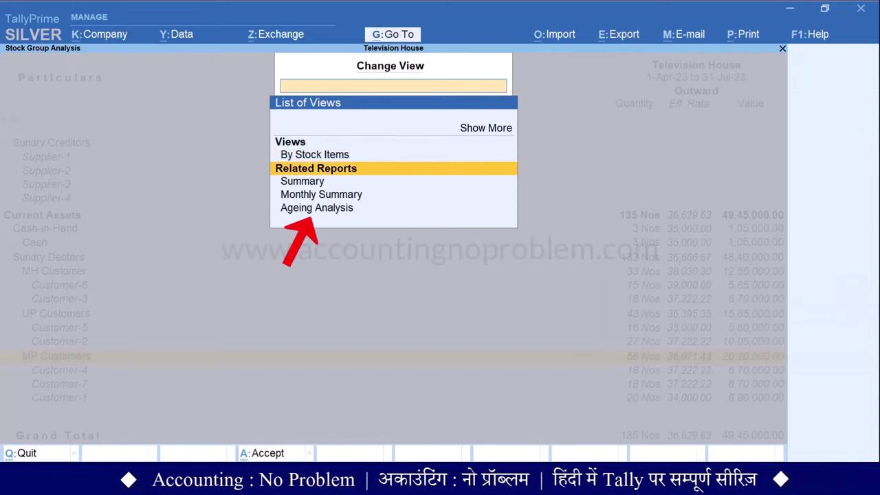
key(Return)
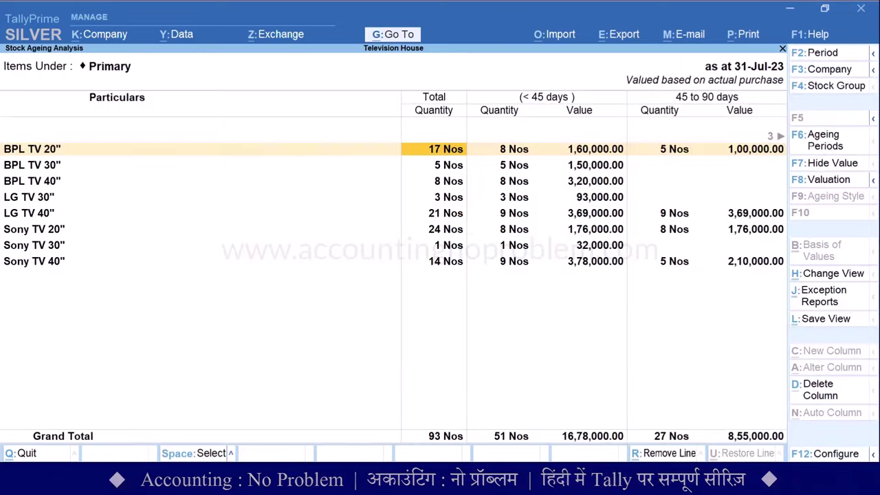
key(Right)
key(Right)
key(Right)
key(Right)
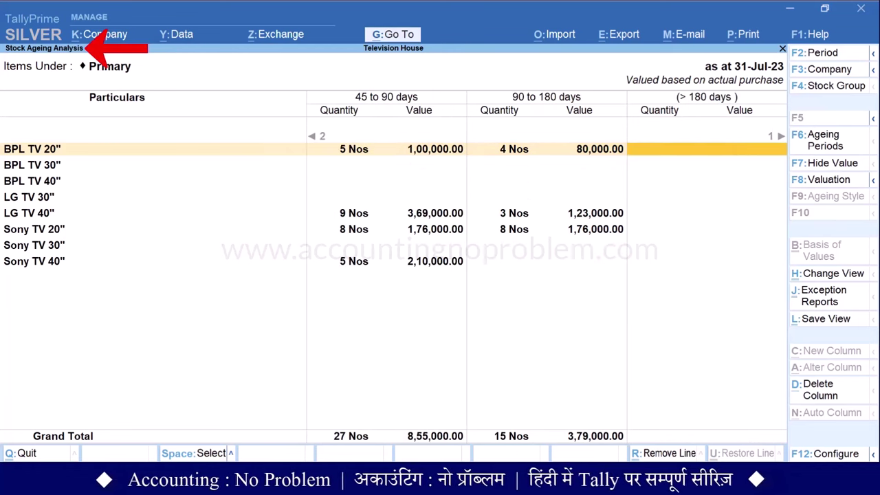
key(Right)
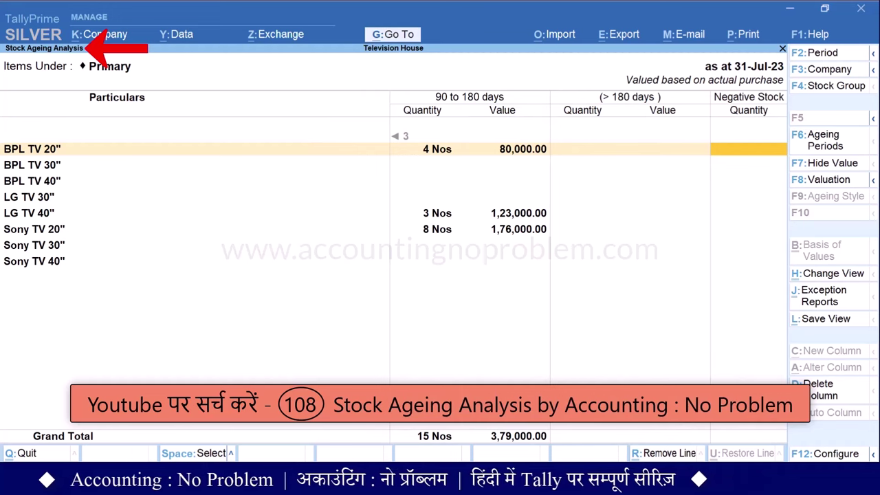
key(Left)
key(Left)
key(Left)
key(Left)
key(Left)
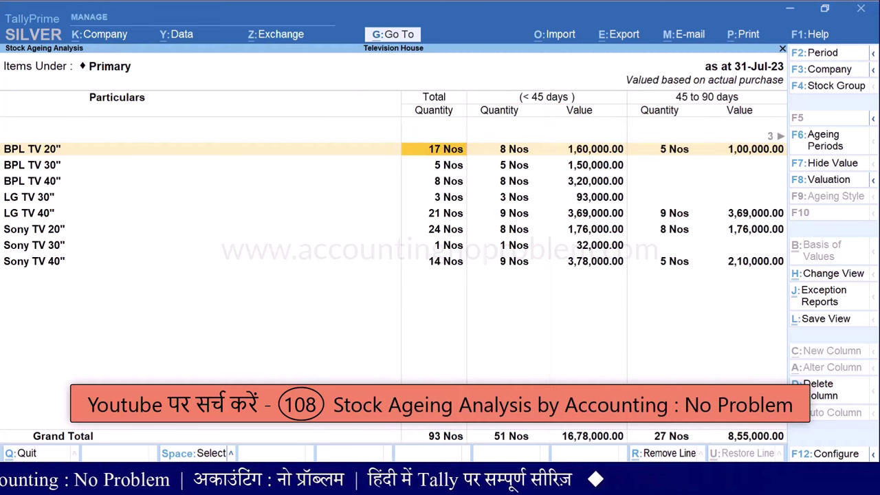
key(Escape)
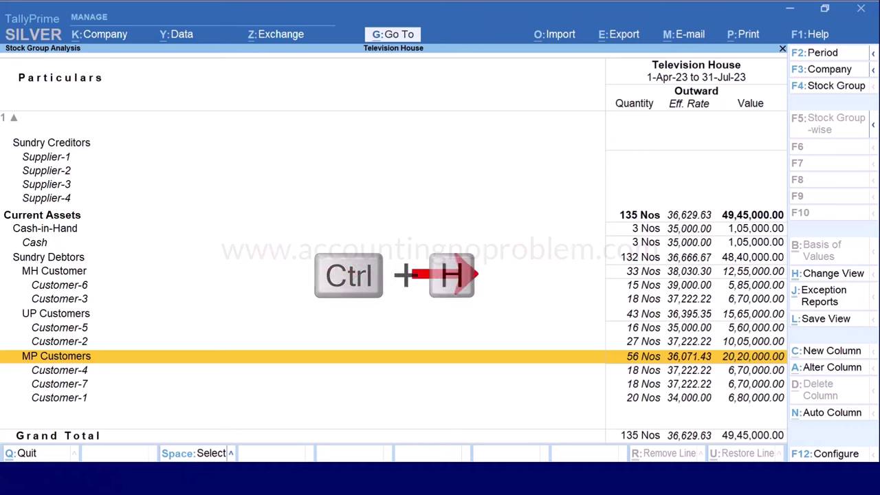
Change the report view to By Stock Items
key(ctrl+h)
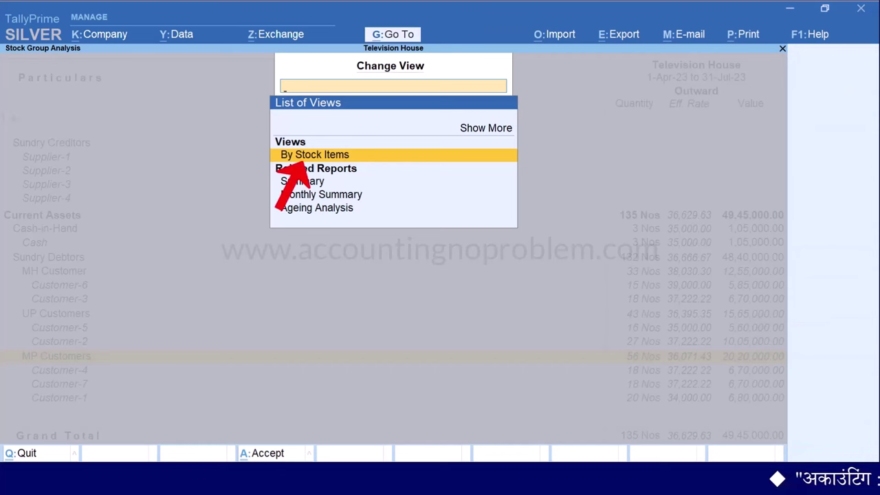
key(Return)
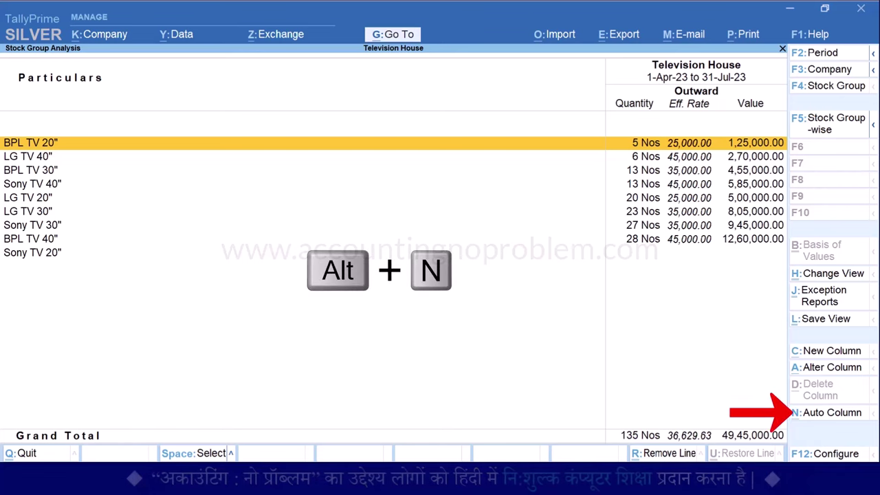
Add Monthly repeat columns, review April through July, then return to the Movement Analysis menu
key(alt+n)
key(Down)
key(Down)
key(Down)
key(Down)
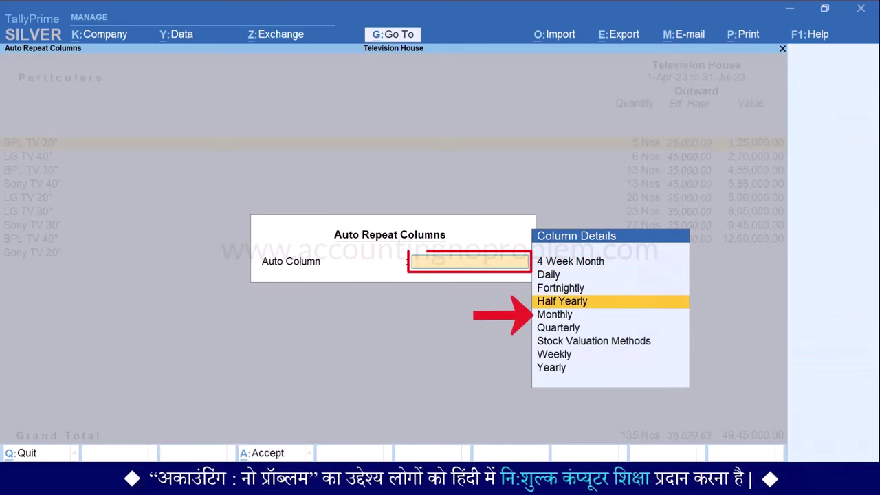
key(Return)
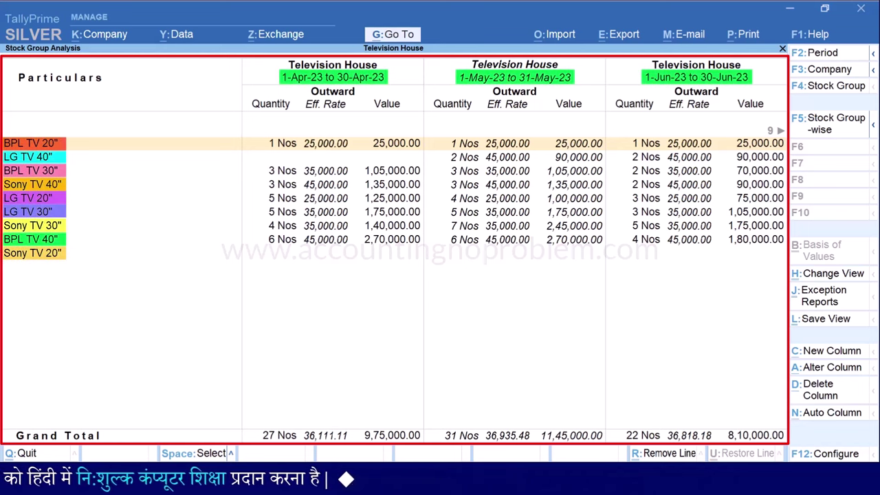
key(Right)
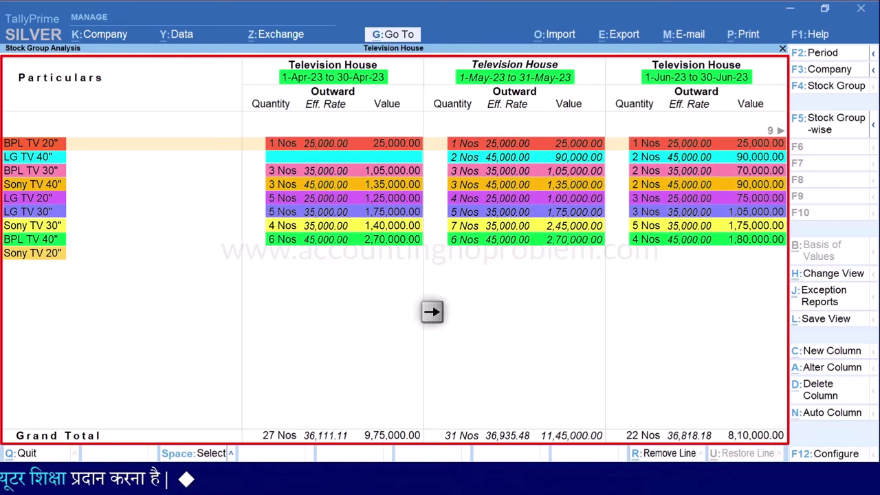
key(Right)
key(Right)
key(Right)
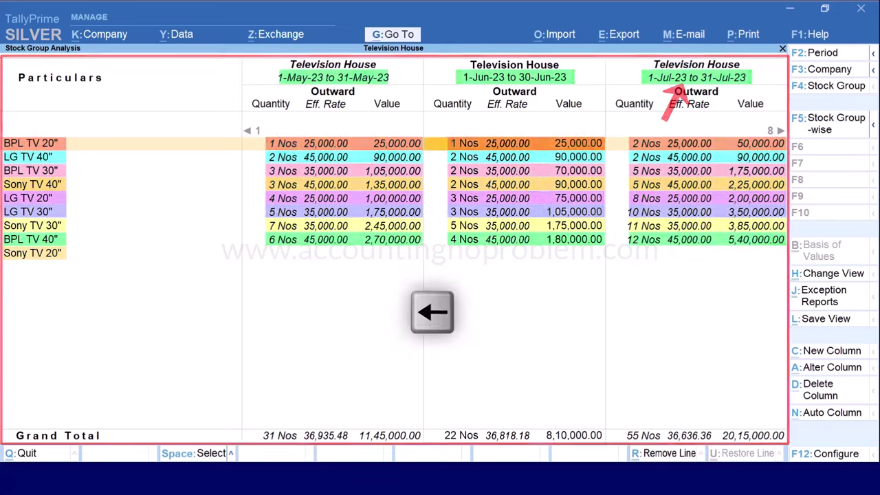
key(Left)
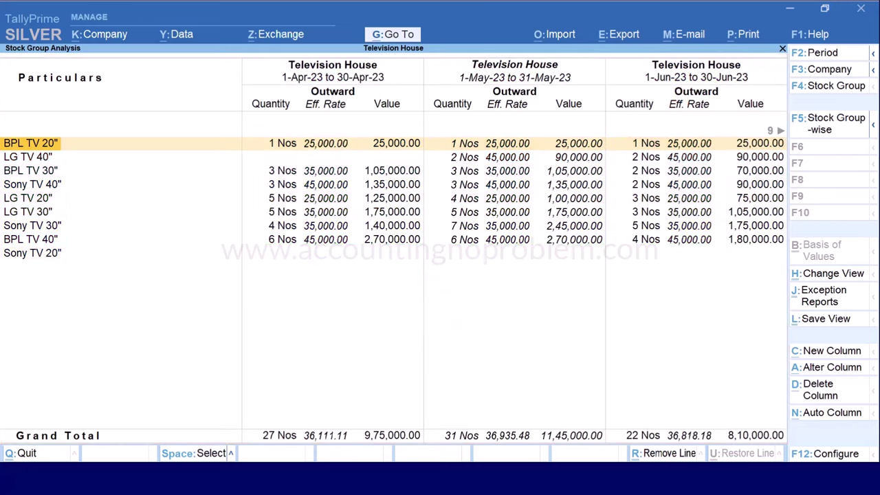
key(Escape)
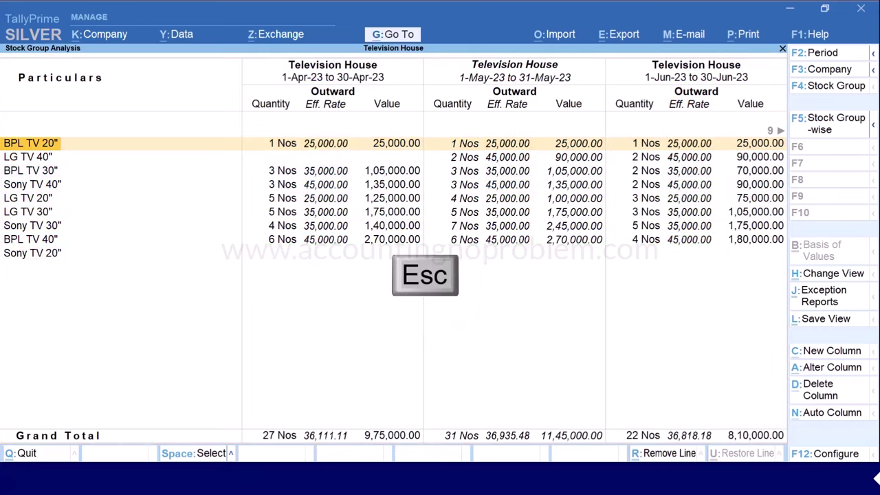
key(Escape)
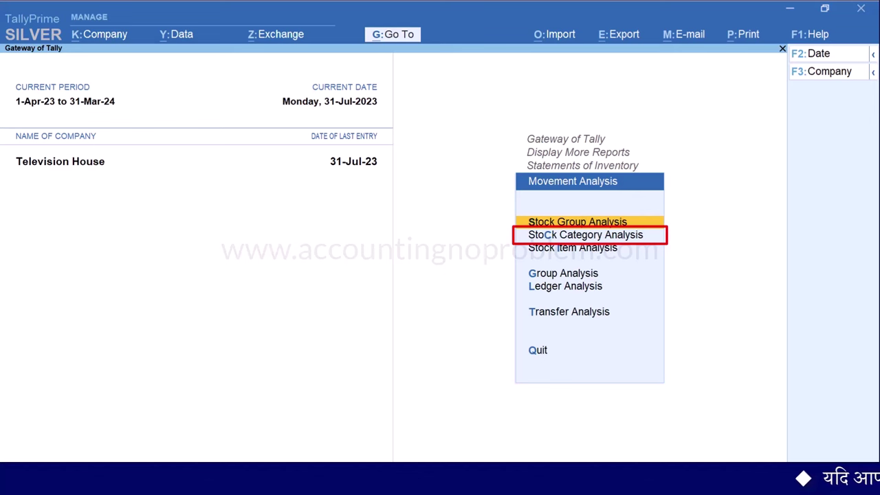
Run Stock Category Analysis for Primary (TV 20", 30", 40") and open its F12 configuration
key(Down)
key(Return)
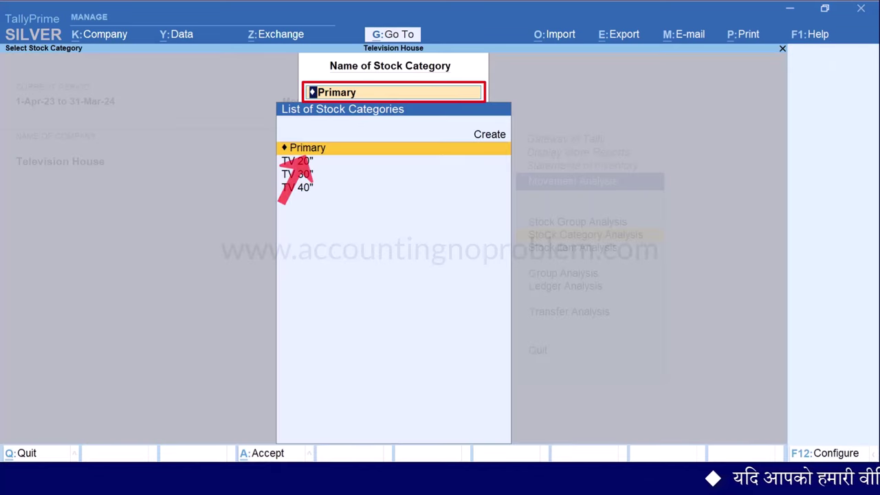
key(Return)
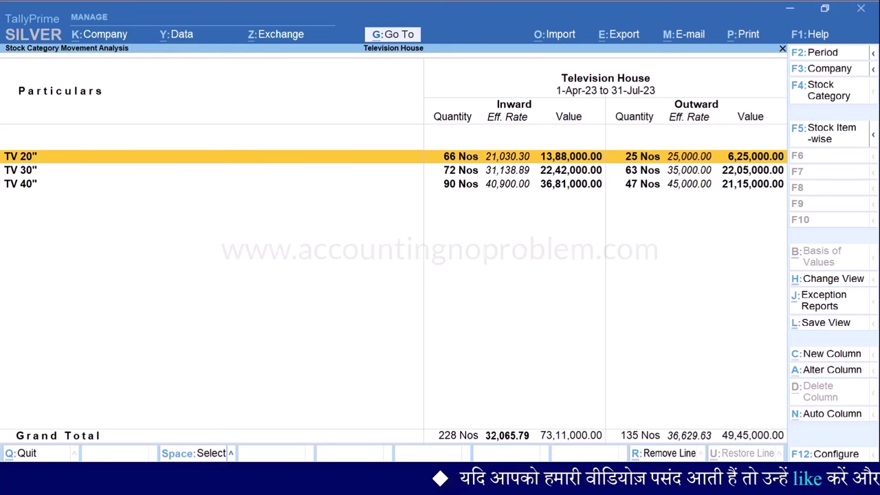
key(F12)
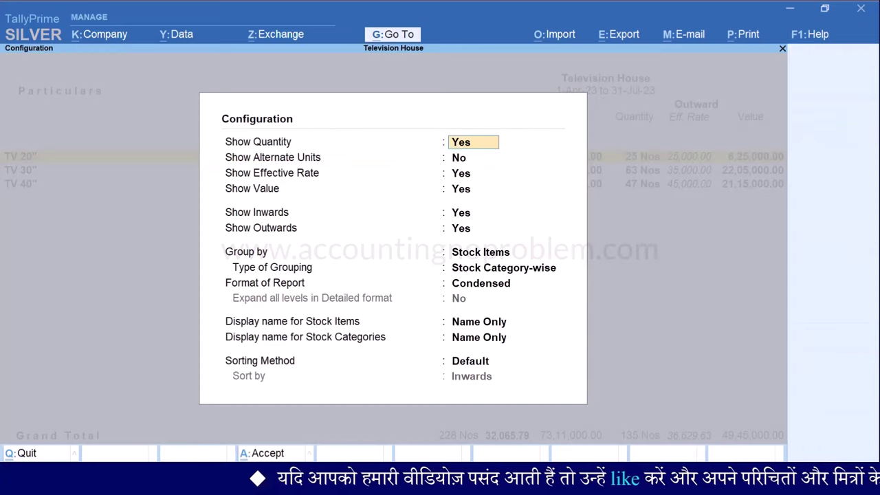
Set Show Inwards No, Detailed format, all levels expanded and Quantity (Increasing) sorting
key(Return)
key(Return)
key(Return)
key(Return)
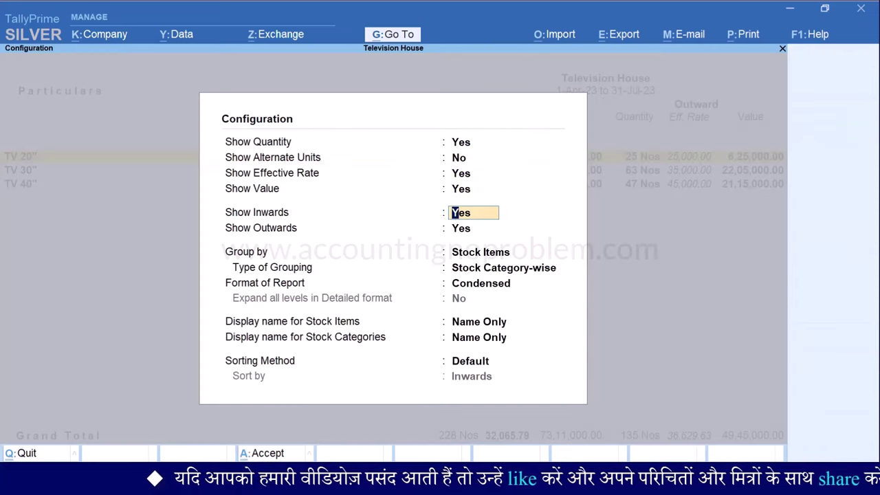
key(Return)
key(Return)
key(Return)
key(Return)
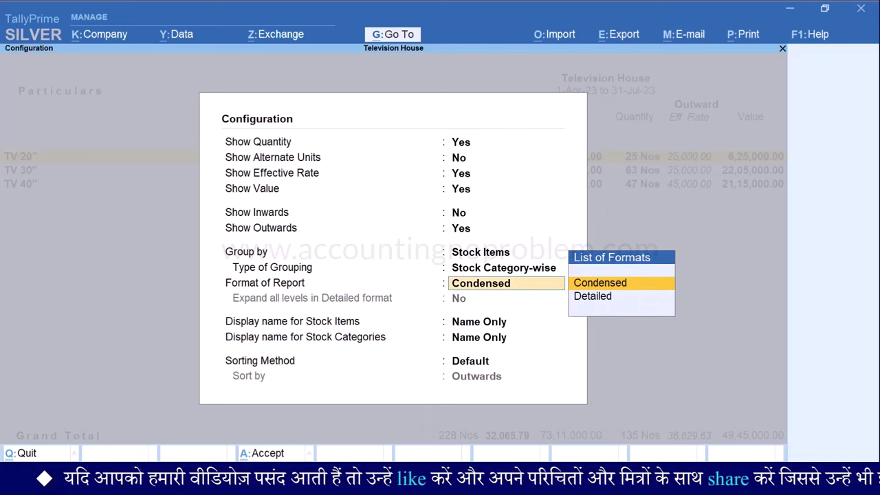
key(Down)
key(Return)
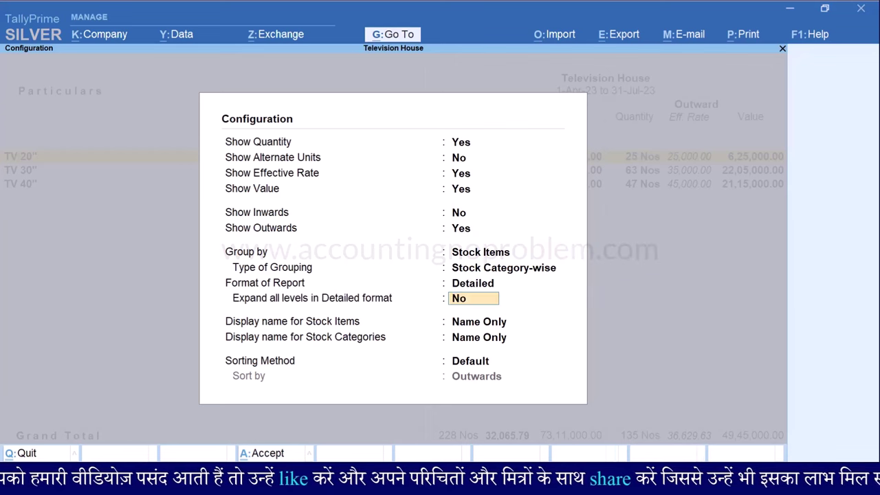
key(Return)
key(Return)
key(Return)
key(Down)
key(Down)
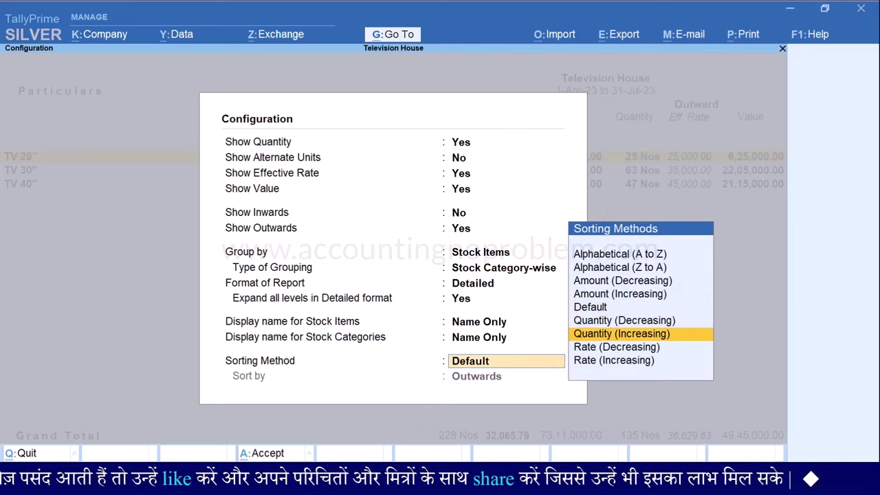
key(Return)
key(Return)
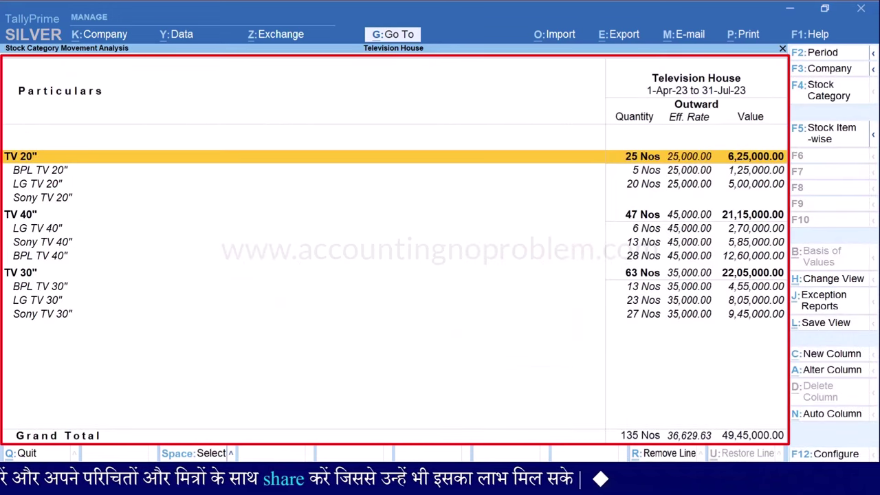
Select and then clear all category rows, stopping on the TV 30" category
key(ctrl+space)
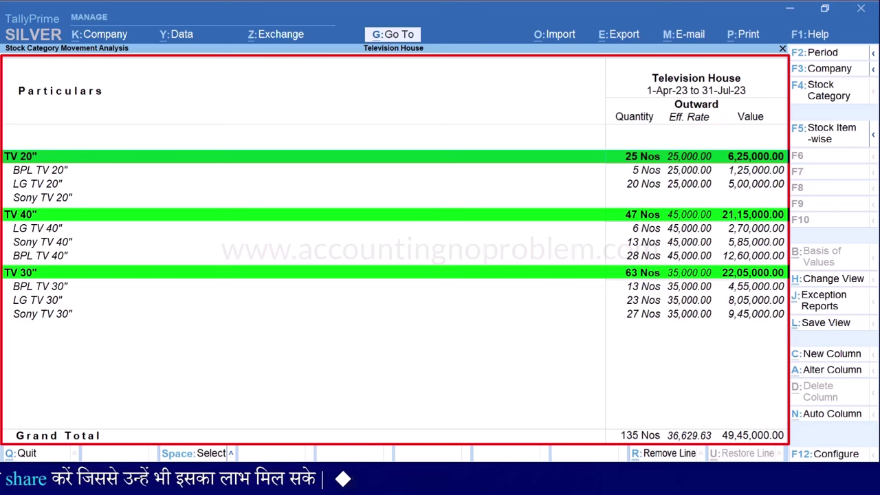
key(ctrl+space)
key(Down)
key(Down)
key(Down)
key(Down)
key(Down)
key(Down)
key(Down)
key(Down)
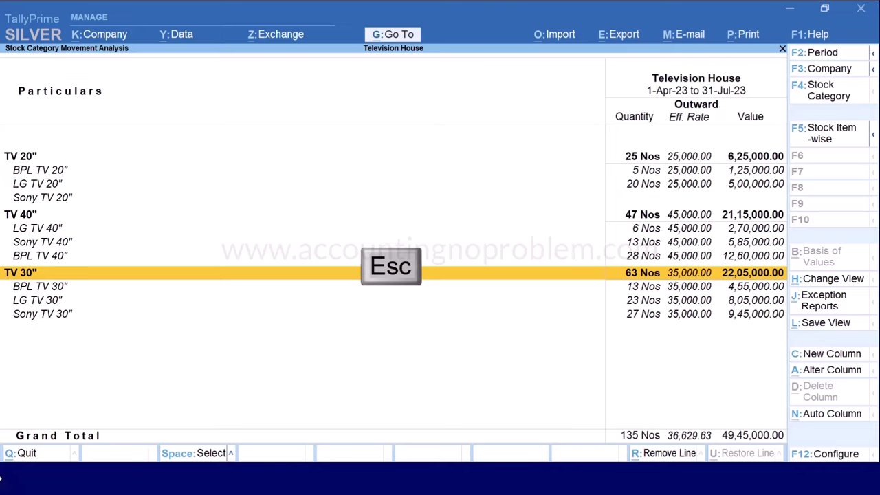
Run Stock Item Analysis for LG TV 30", showing 26 Nos inward and 23 Nos outward
key(Escape)
key(Escape)
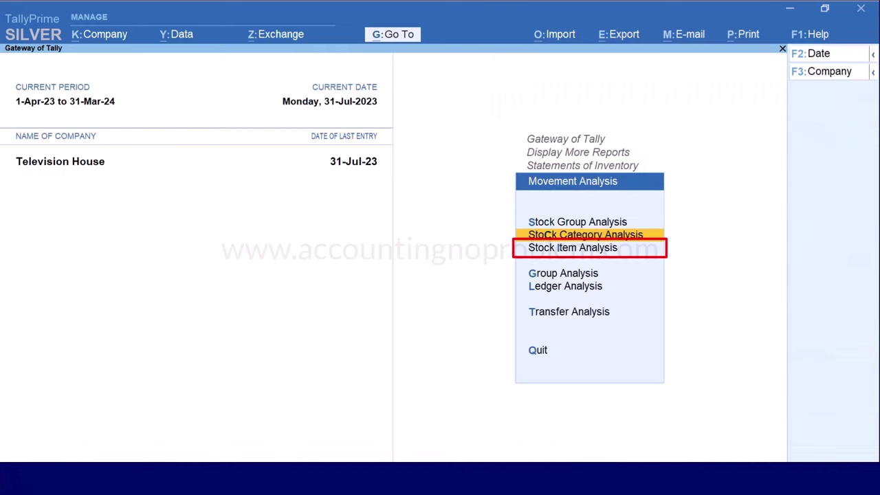
key(Down)
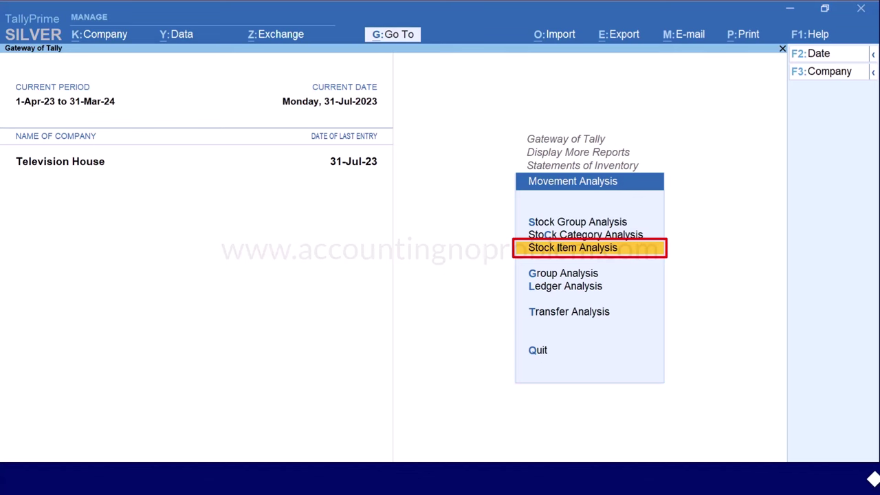
key(Return)
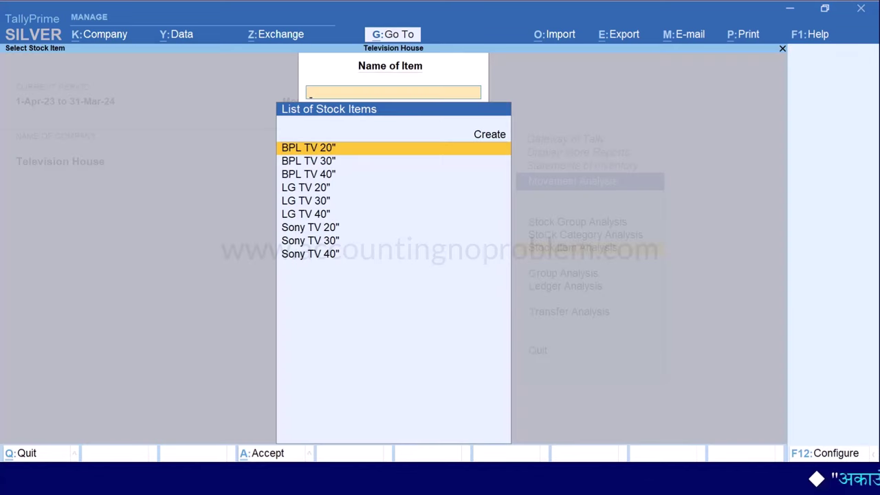
key(Down)
key(Down)
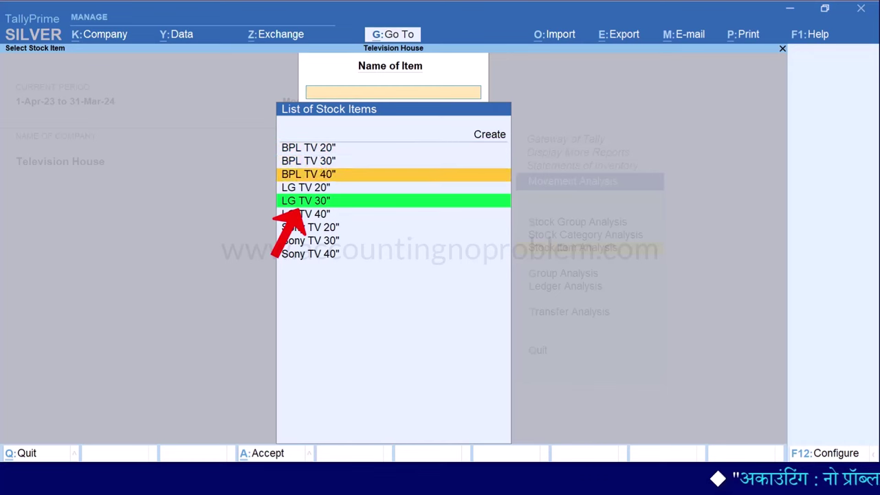
key(Down)
key(Down)
key(Return)
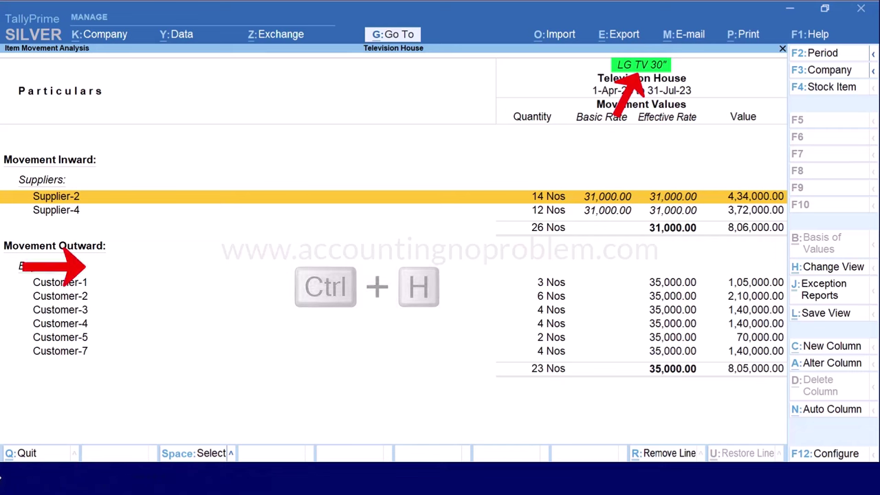
Open the related Stock Query for LG TV 30" (closing balance 3 Nos, 93,000.00)
key(ctrl+h)
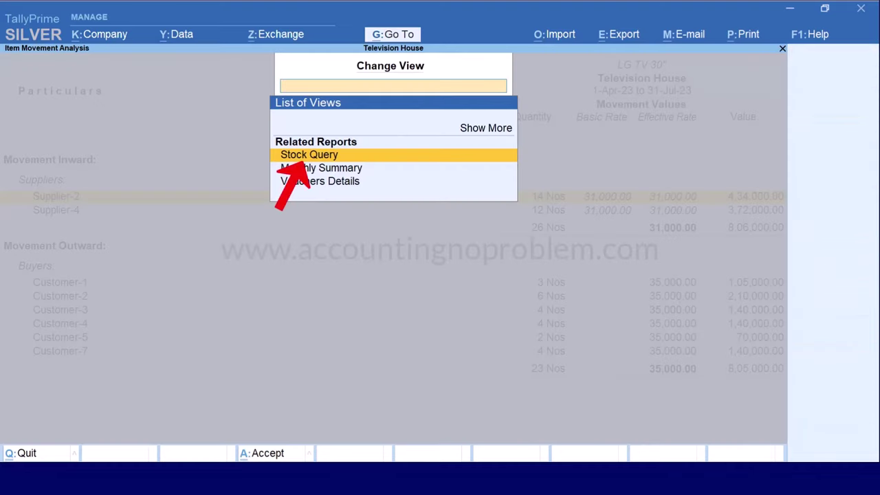
key(Return)
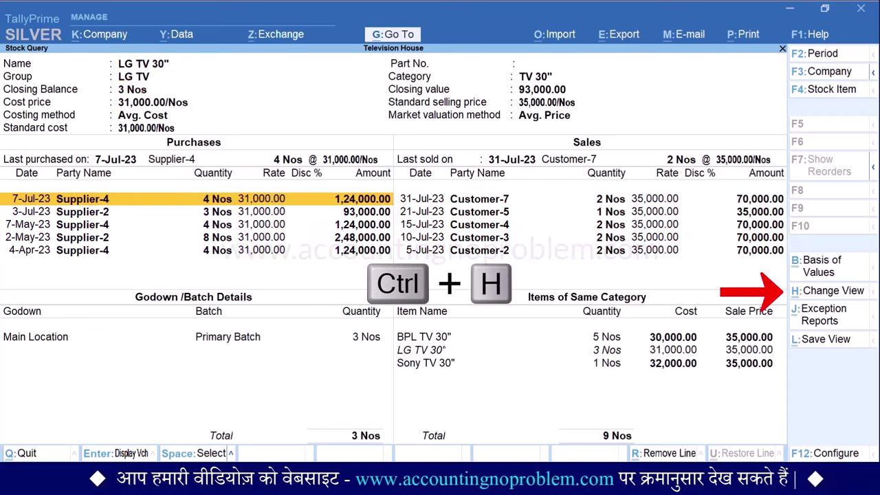
Review the top suppliers and buyers by value for LG TV 30" from Related Reports, then return
key(ctrl+h)
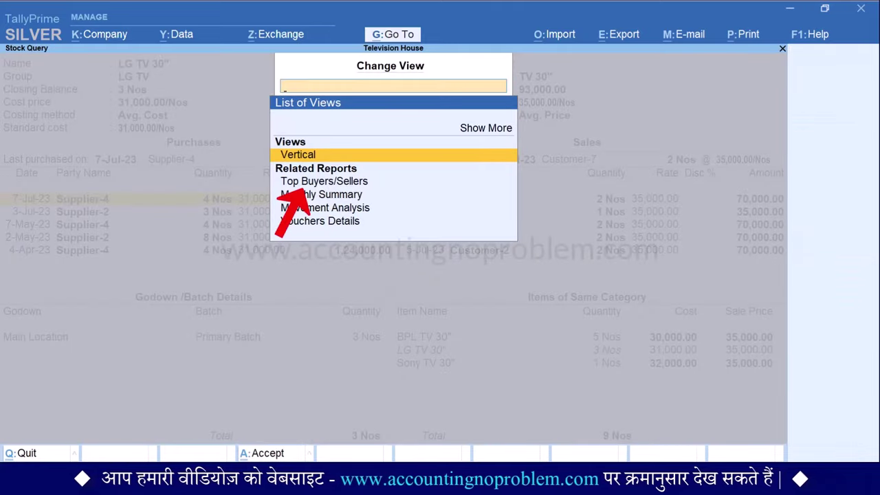
key(Down)
key(Down)
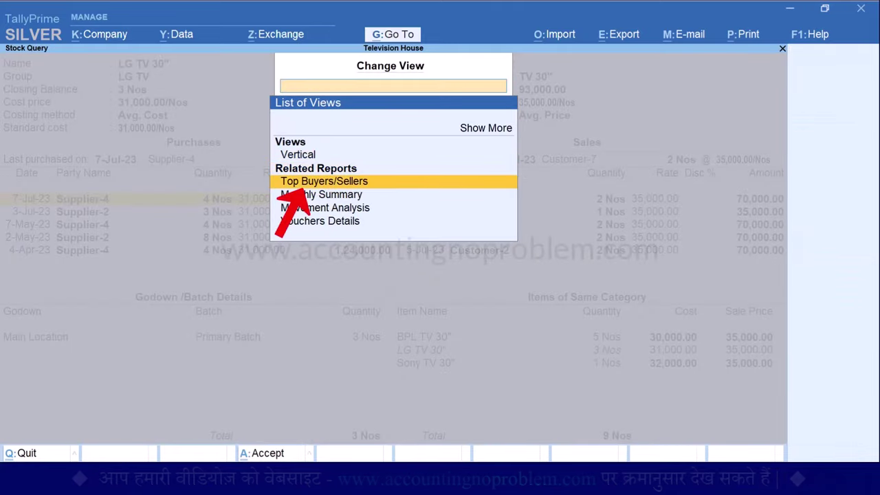
key(Return)
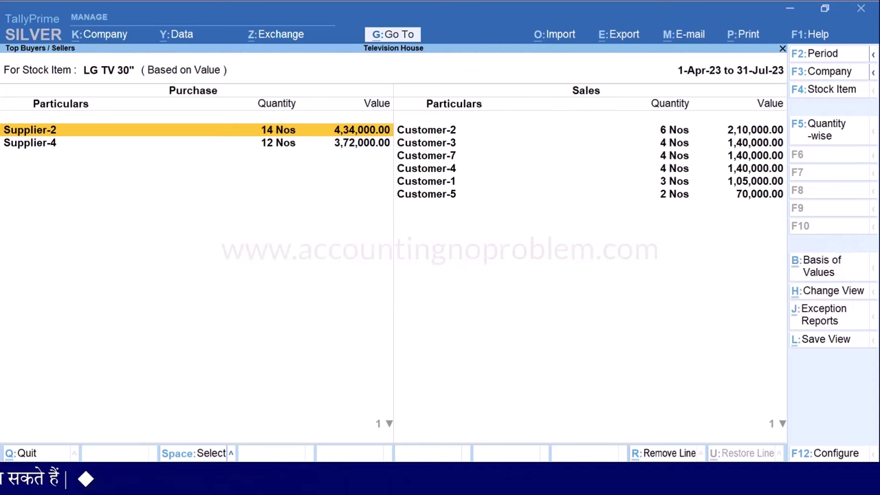
key(Escape)
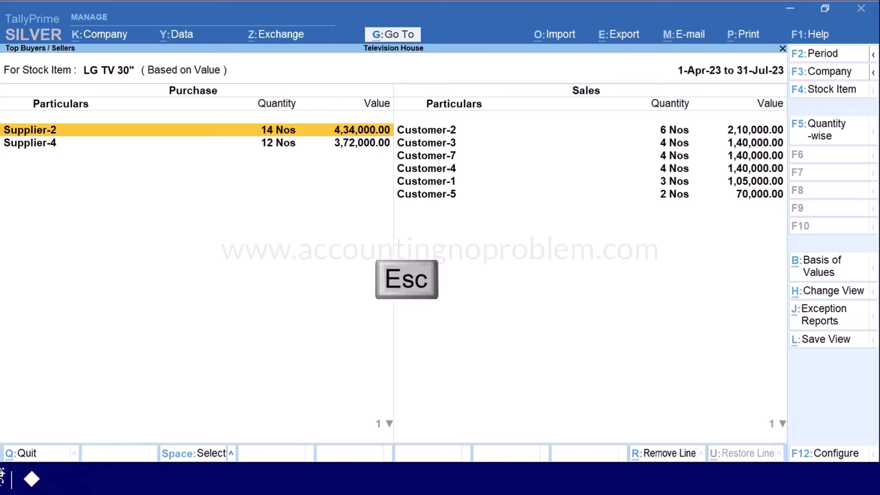
key(Escape)
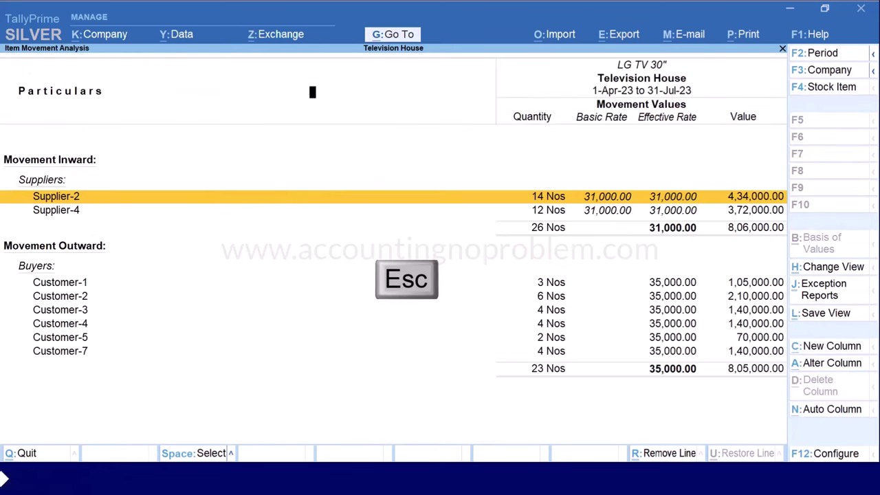
Show Group Analysis for UP Customers: 43 Nos sold worth 15,65,000.00, then back out
key(Escape)
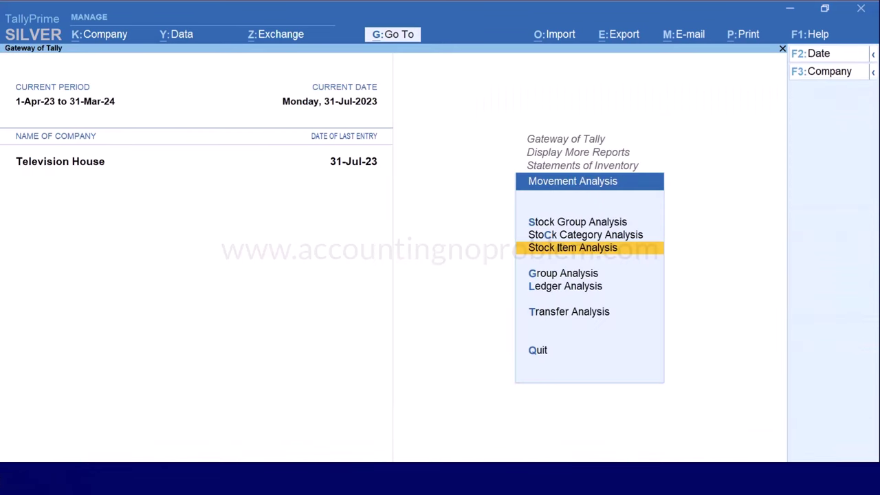
key(Down)
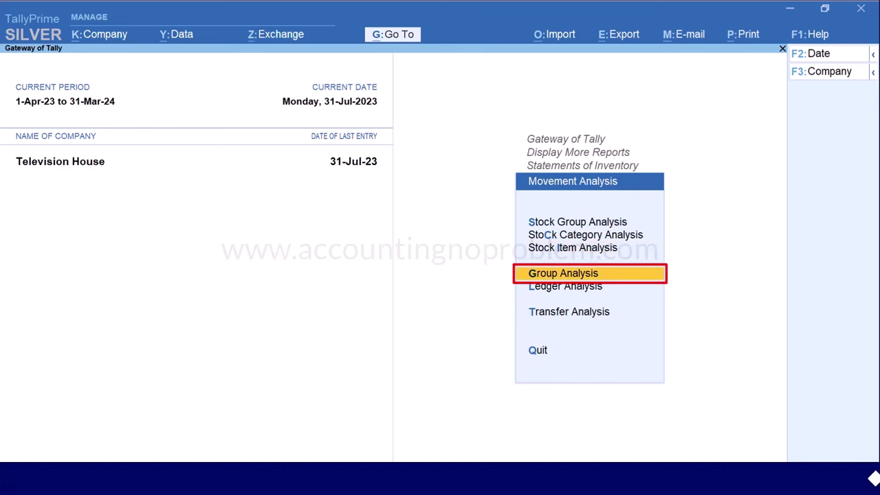
key(Return)
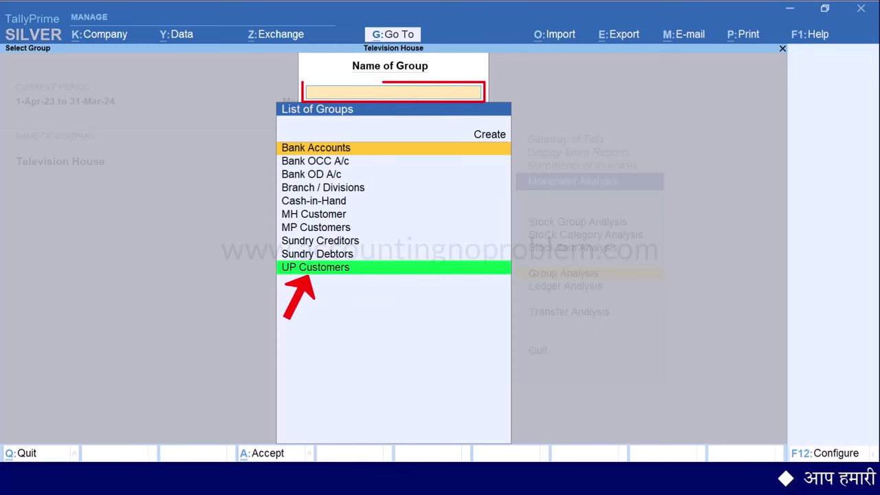
key(Down)
key(Down)
key(Down)
key(Down)
key(Down)
key(Down)
key(Down)
key(Down)
key(Down)
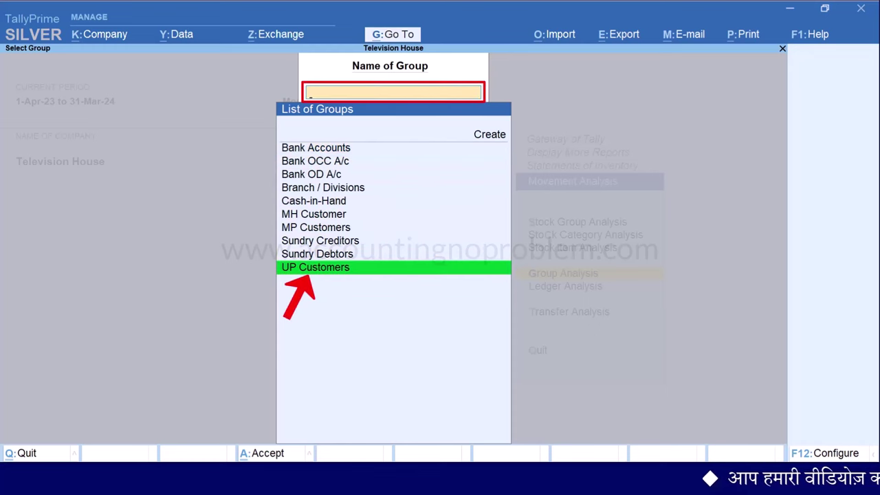
key(Return)
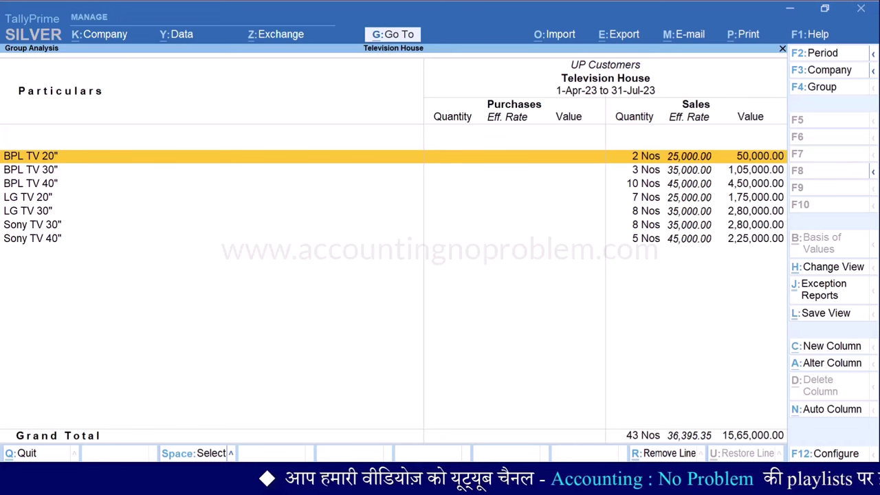
key(Escape)
key(Escape)
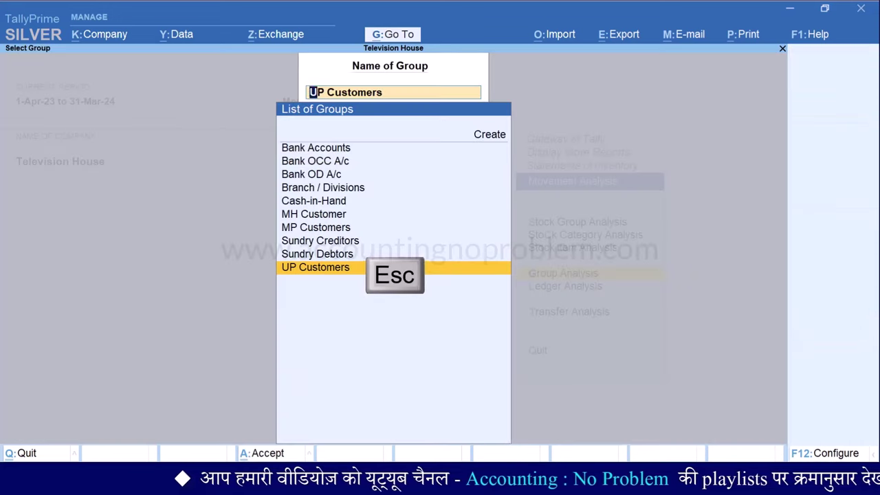
key(Escape)
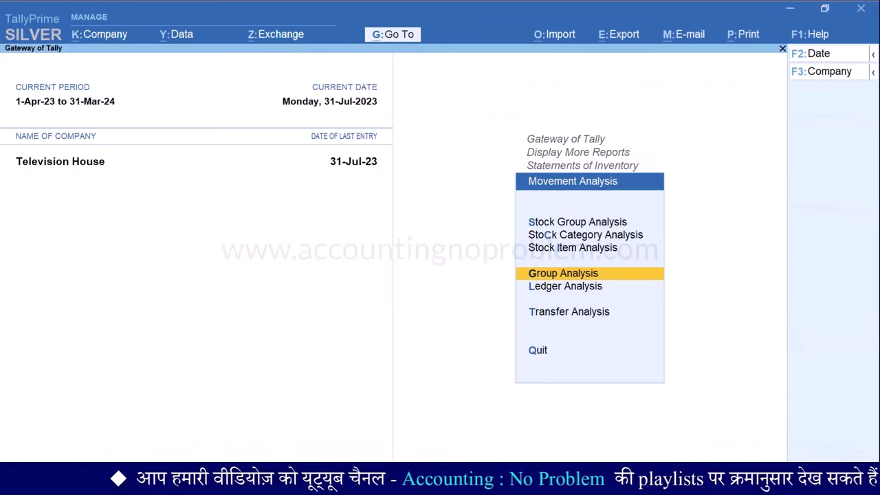
Review Customer-1's Ledger Analysis: six TV models, 20 Nos worth 6,80,000.00
key(Down)
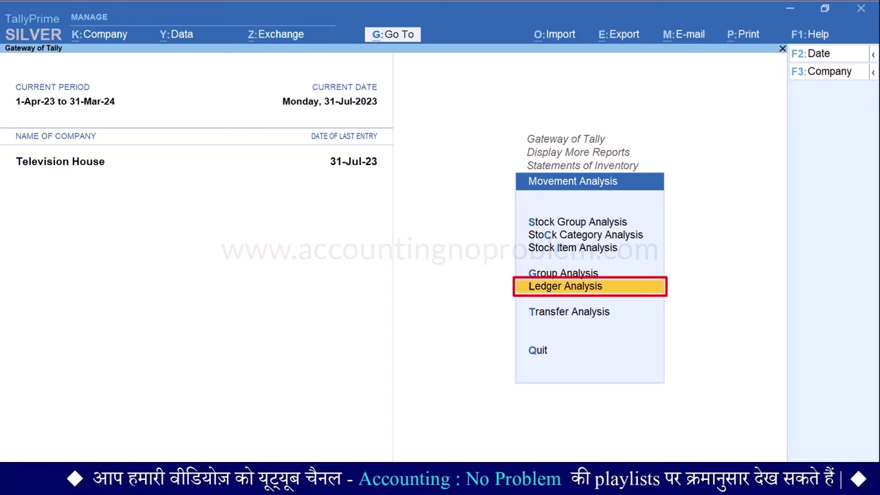
key(Return)
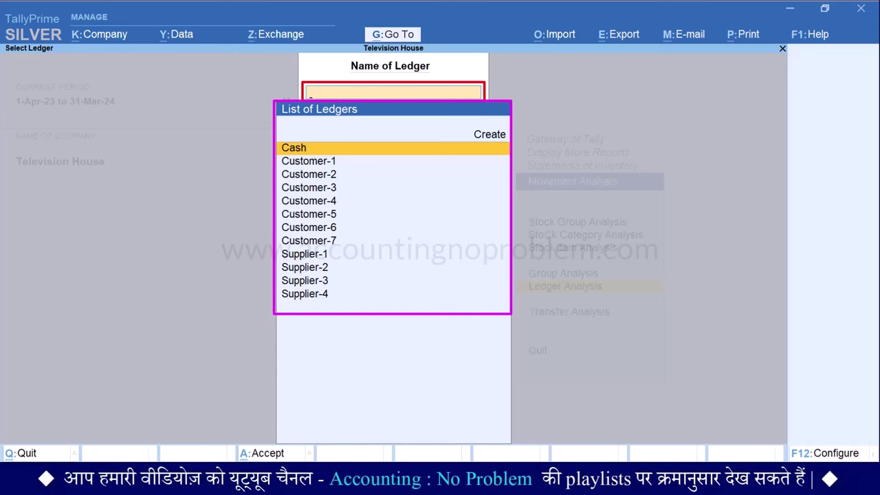
key(Down)
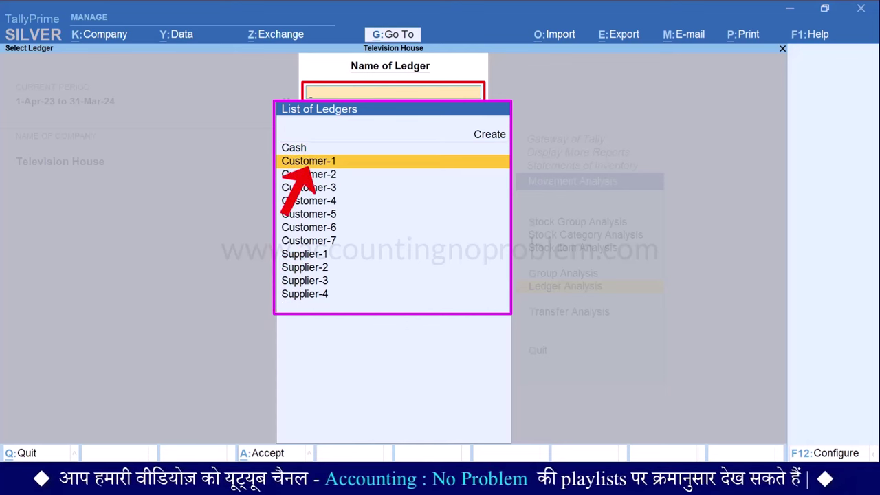
key(Return)
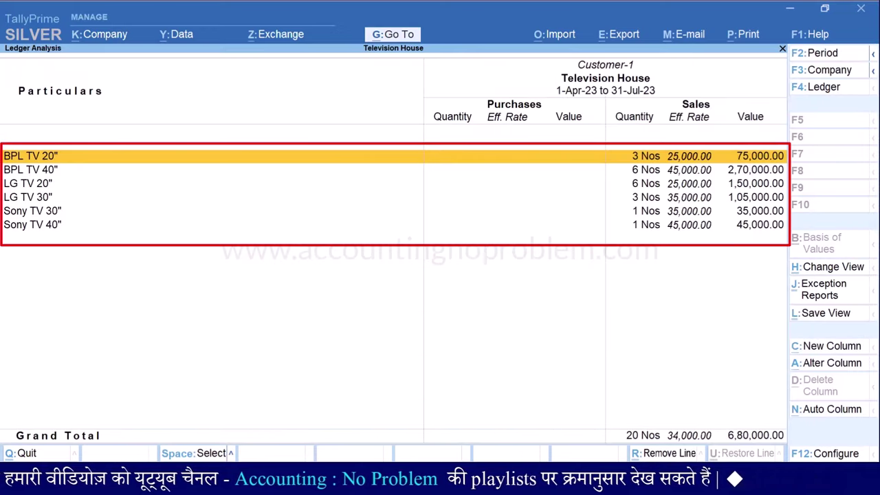
key(Down)
key(Down)
key(Down)
key(Down)
key(Down)
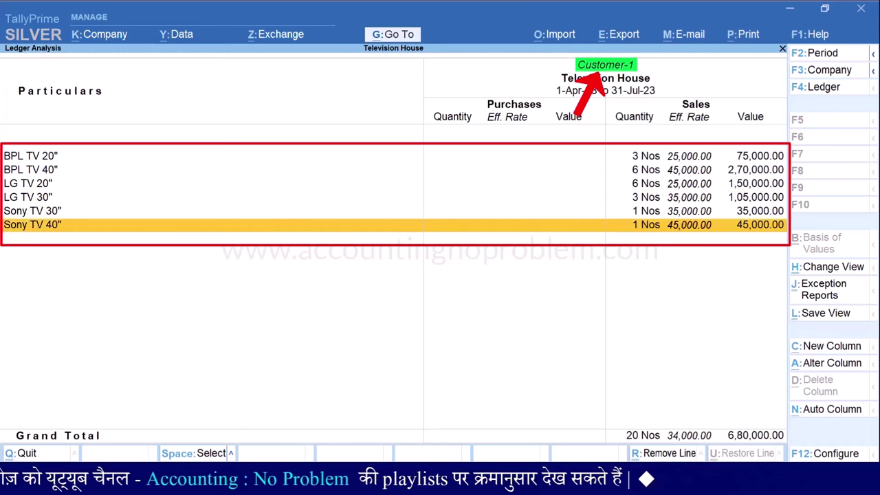
key(Up)
key(Up)
key(Up)
key(Up)
key(Up)
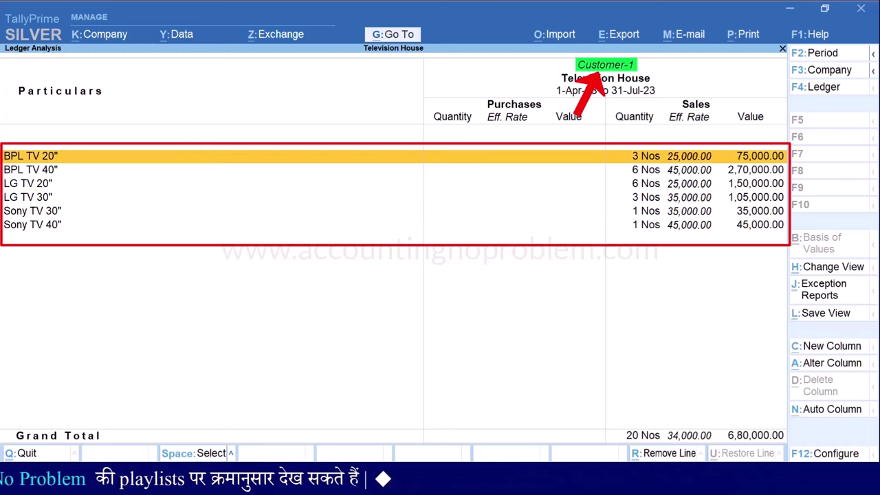
key(Escape)
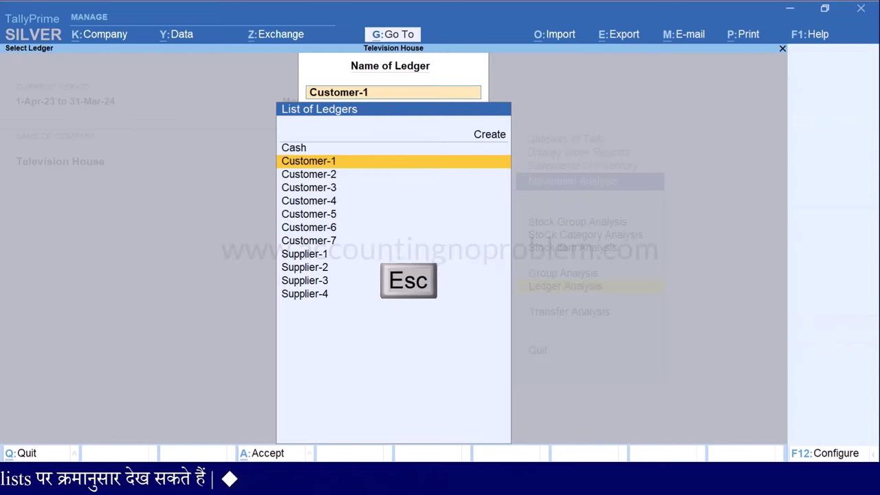
key(Escape)
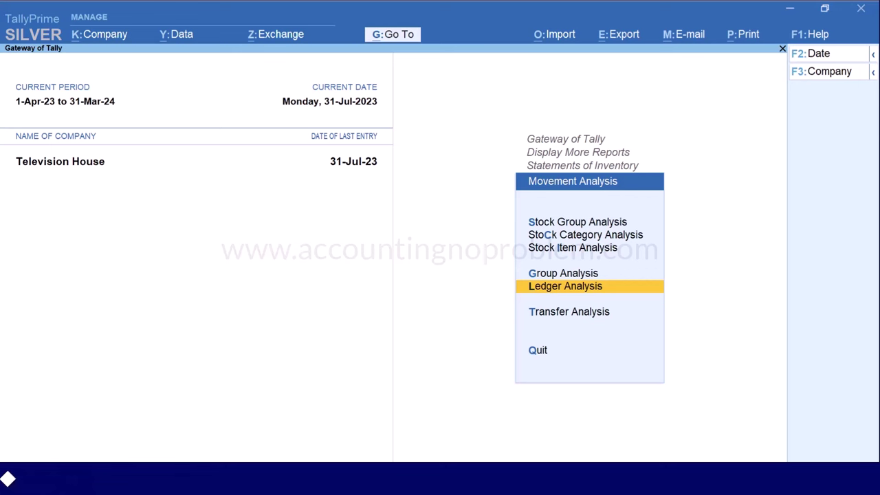
Search Go To for 'Movement Analysis' and browse the matching ledger, group, stock item and category reports
key(Down)
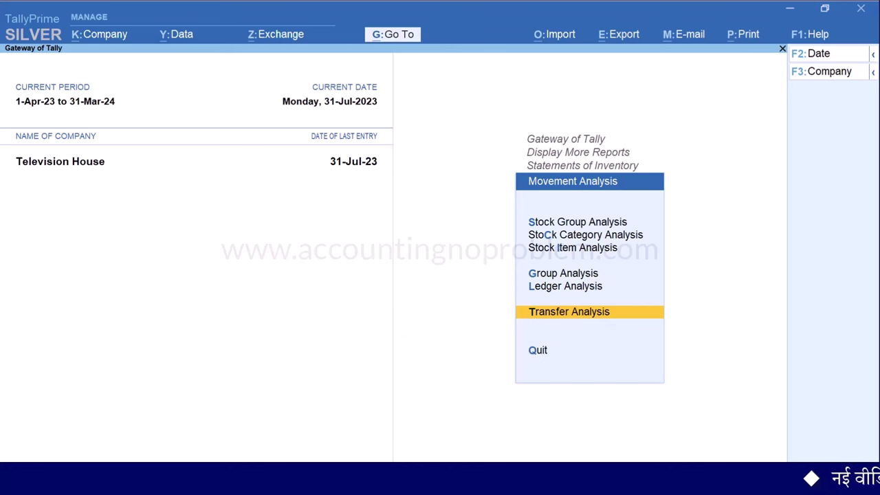
key(alt+g)
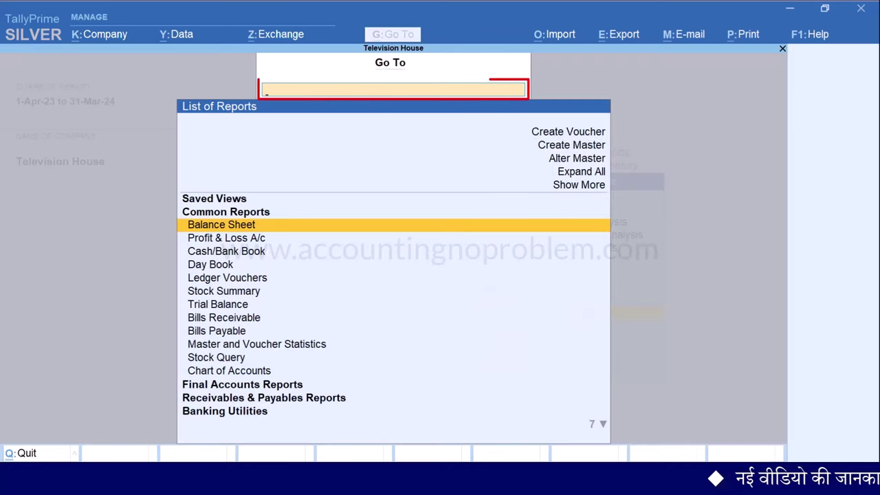
text(Movement Analysis)
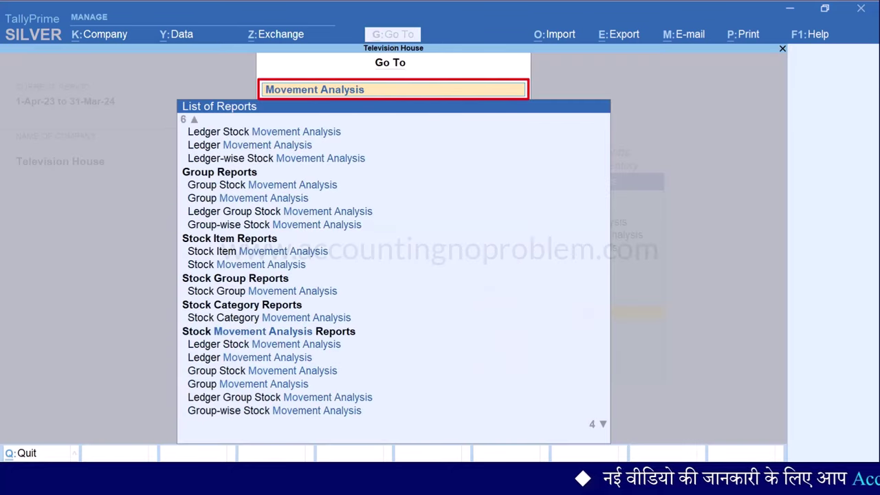
key(Down)
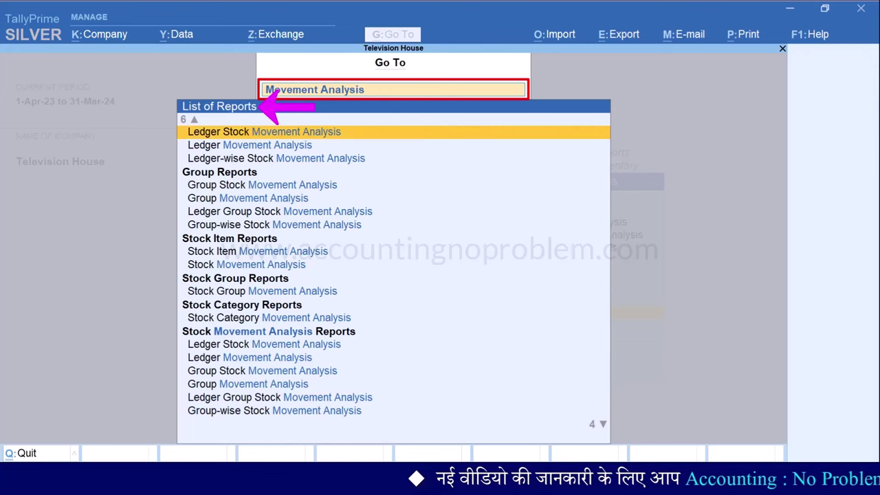
key(Down)
key(Down)
key(Down)
key(Down)
key(Down)
key(Down)
key(Down)
key(Down)
key(Down)
key(Down)
key(Down)
key(Down)
key(Down)
key(Down)
key(Down)
key(Down)
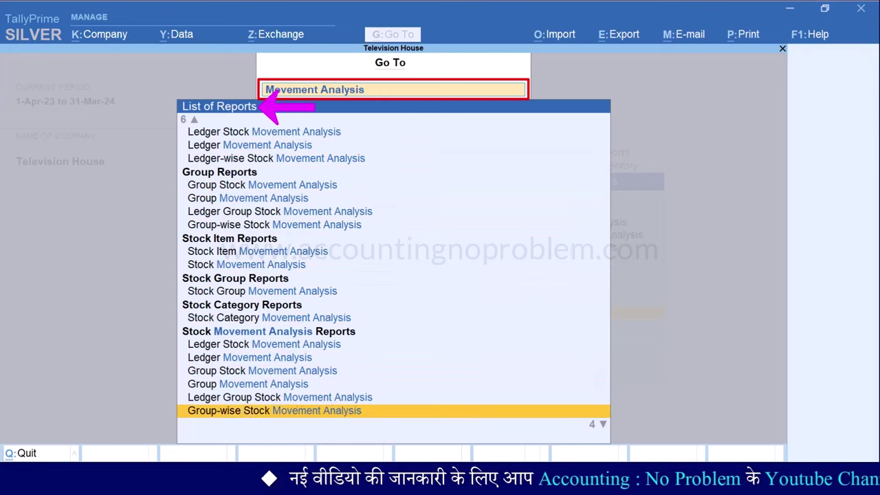
key(Down)
key(Down)
key(Down)
key(Down)
key(Up)
key(Up)
key(Up)
key(Up)
key(Up)
key(Up)
key(Up)
key(Up)
key(Up)
key(Up)
key(Up)
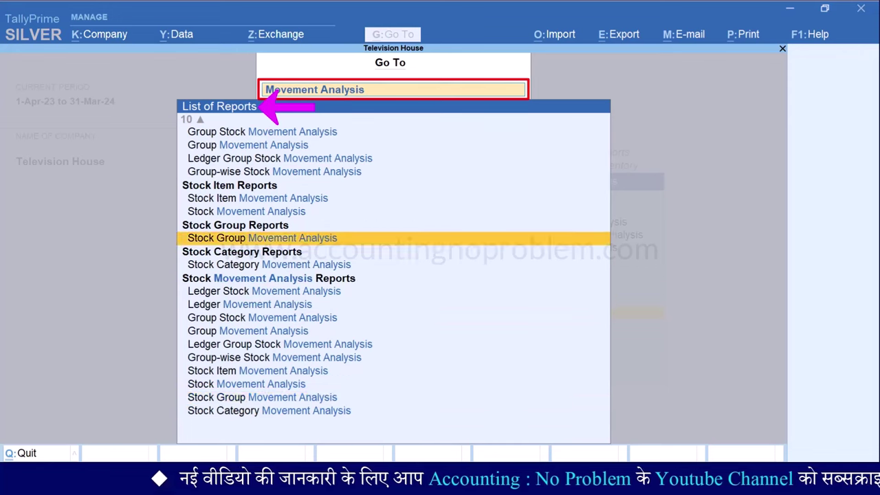
key(Up)
key(Up)
key(Up)
key(Up)
key(Up)
key(Up)
key(Up)
key(Up)
key(Up)
key(Up)
key(Up)
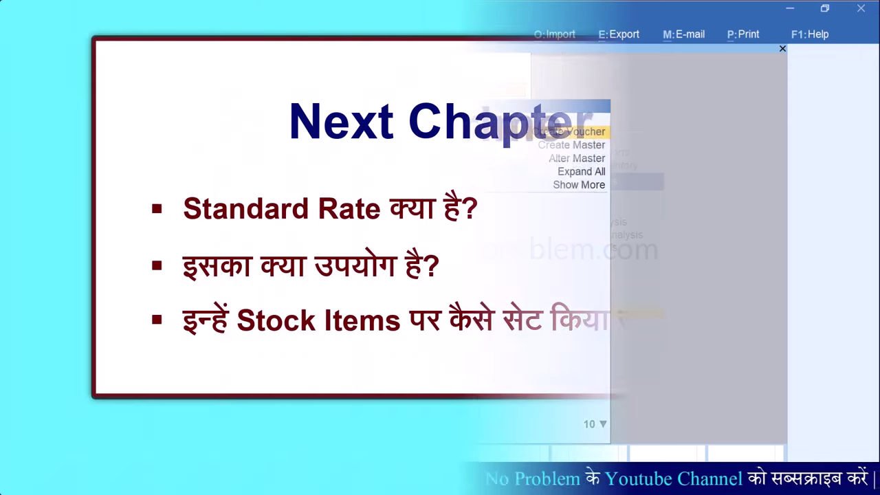
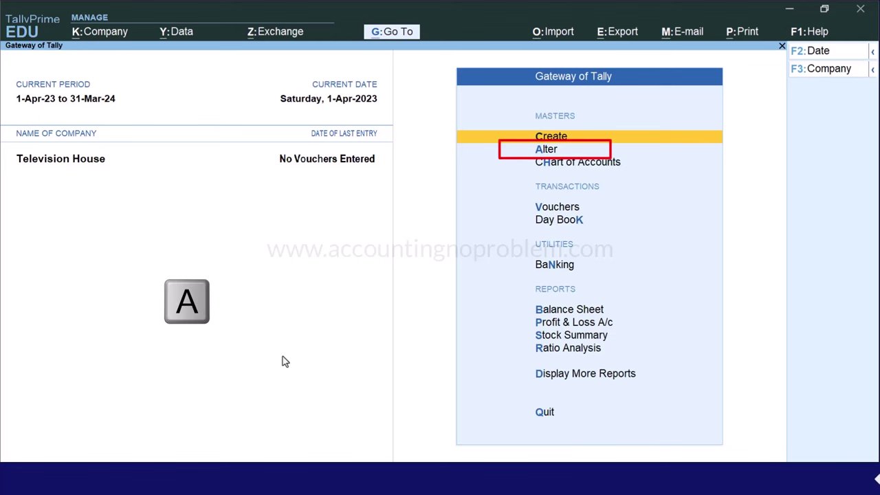
Open Sony TV 20" (group Sony TV, unit Nos) in Stock Item Alteration
key(a)
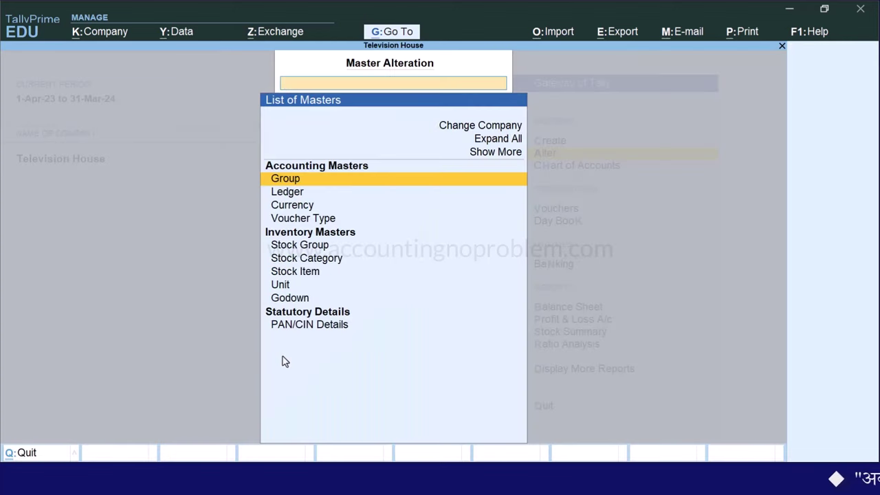
key(Down)
key(Down)
key(Down)
key(Down)
key(Down)
key(Down)
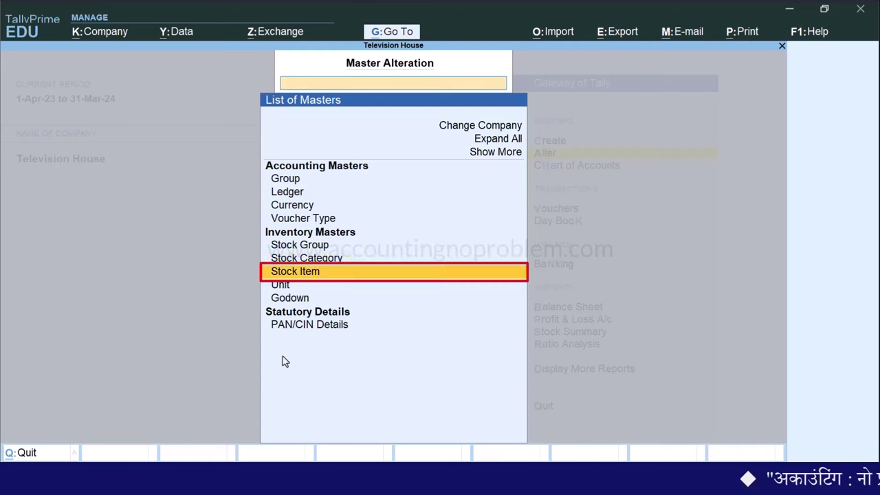
key(Return)
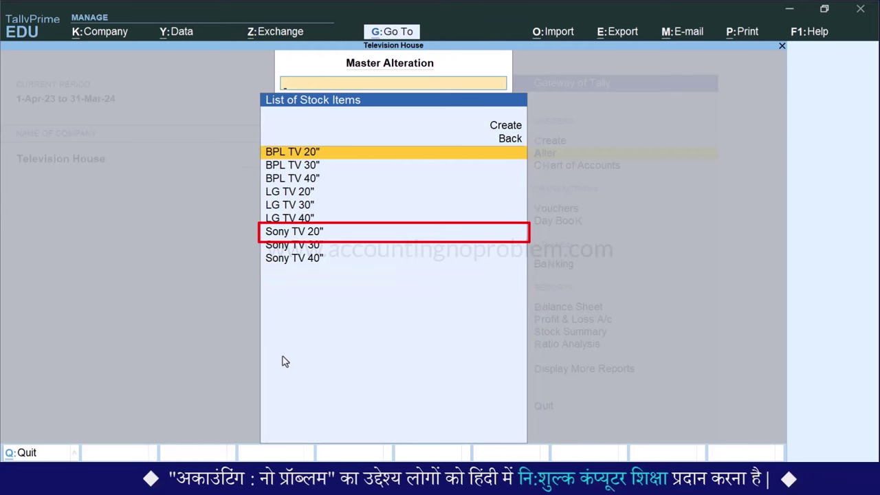
key(Down)
key(Down)
key(Down)
key(Down)
key(Down)
key(Down)
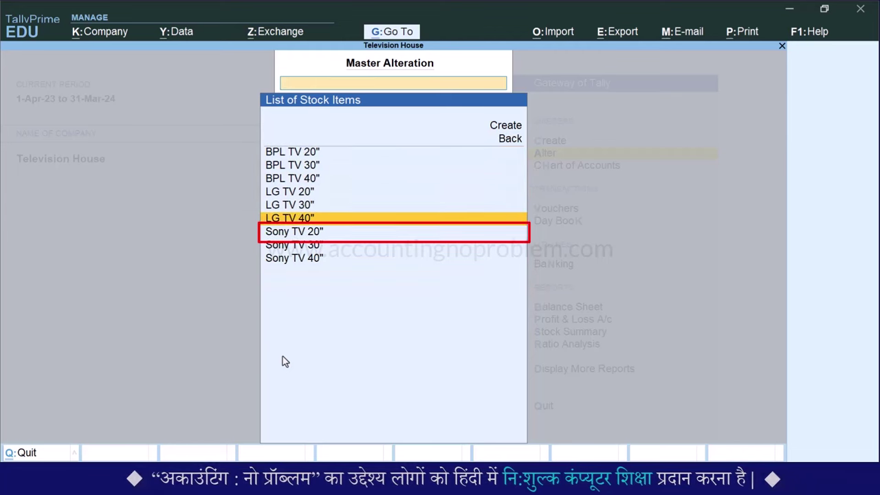
key(Return)
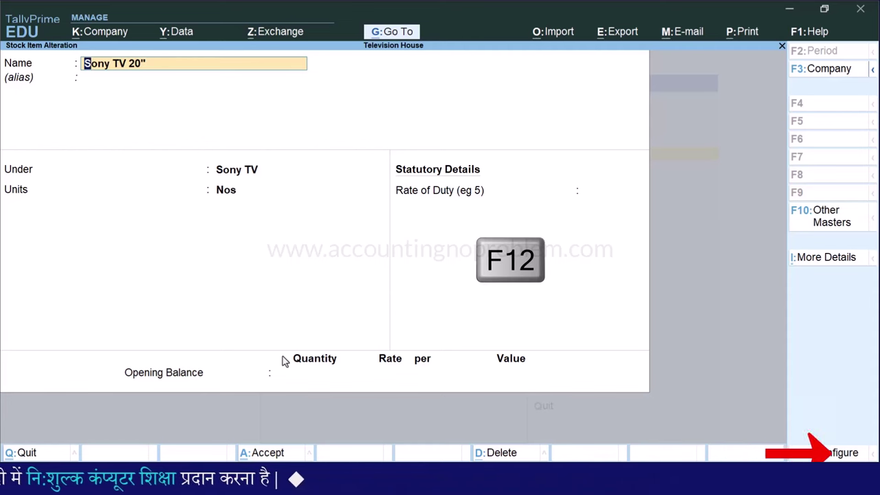
In F12 configuration, turn on Show more configurations and Provide Standard Buying and Selling Rates
key(F12)
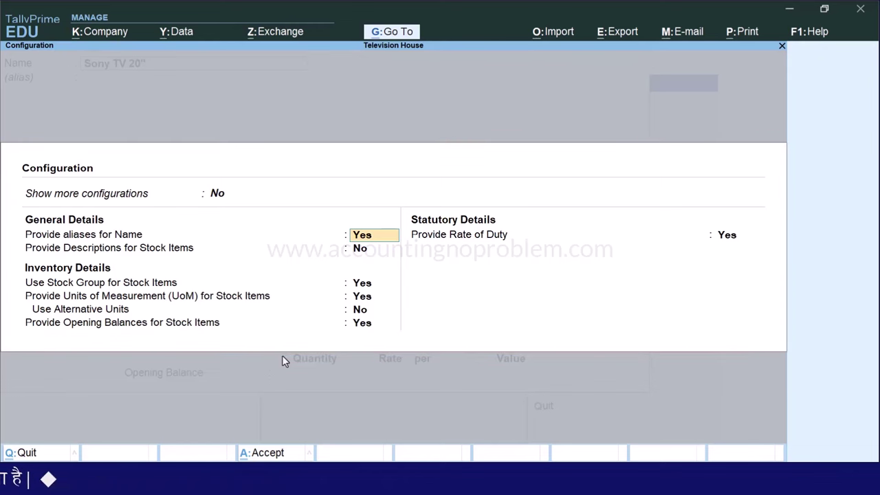
key(BackSpace)
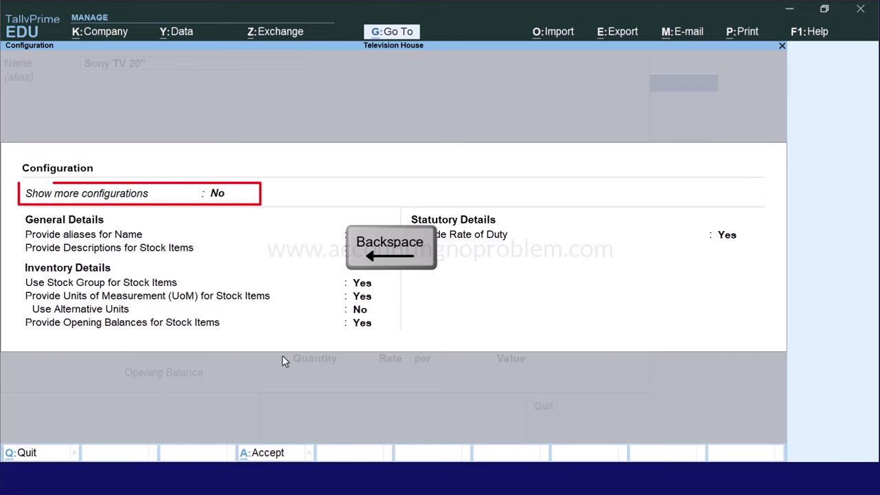
key(BackSpace)
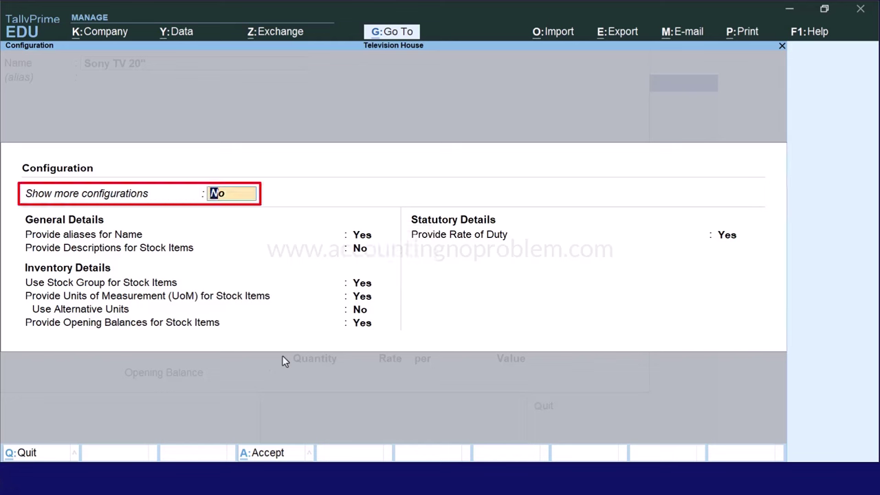
key(Return)
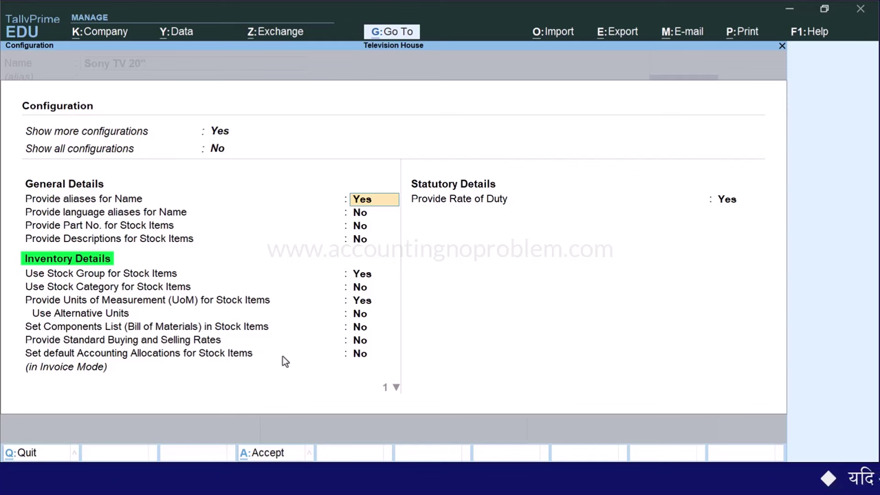
key(Down)
key(Down)
key(Down)
key(Down)
key(Down)
key(Down)
key(Down)
key(Down)
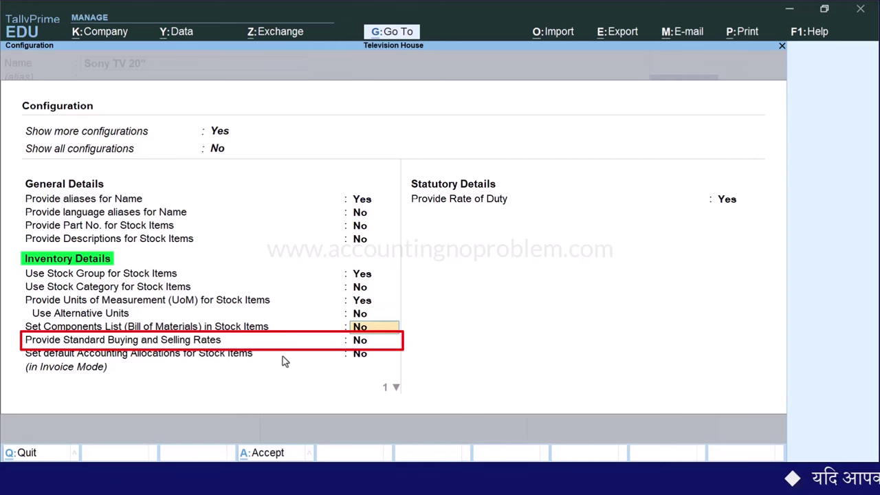
key(Down)
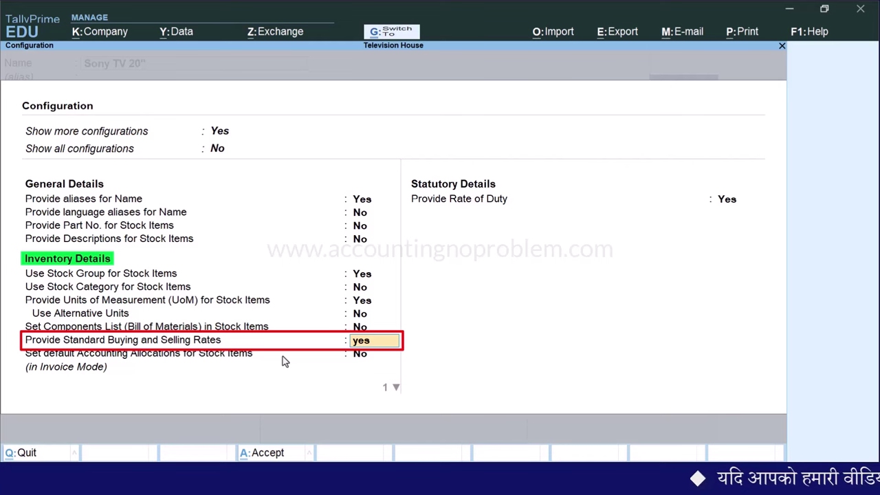
key(ctrl+a)
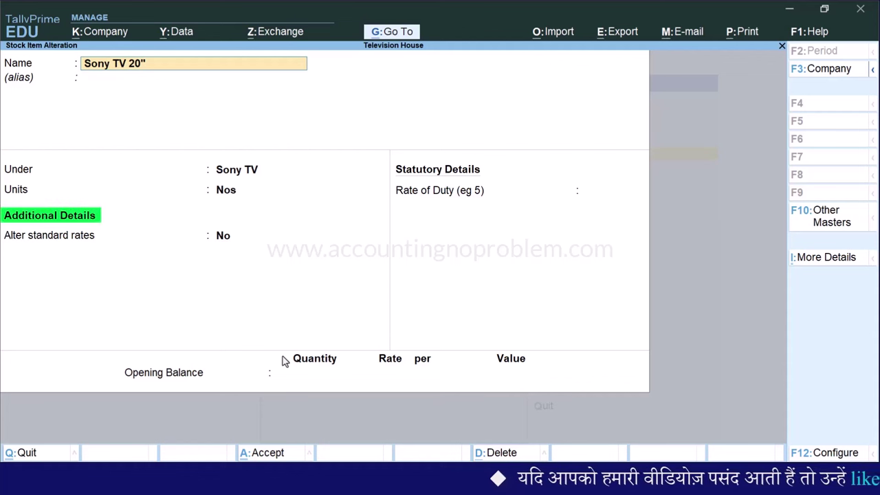
Set Alter standard rates to Yes to open Sony TV 20"'s Standard Rates screen
key(Return)
key(Return)
key(Return)
key(Return)
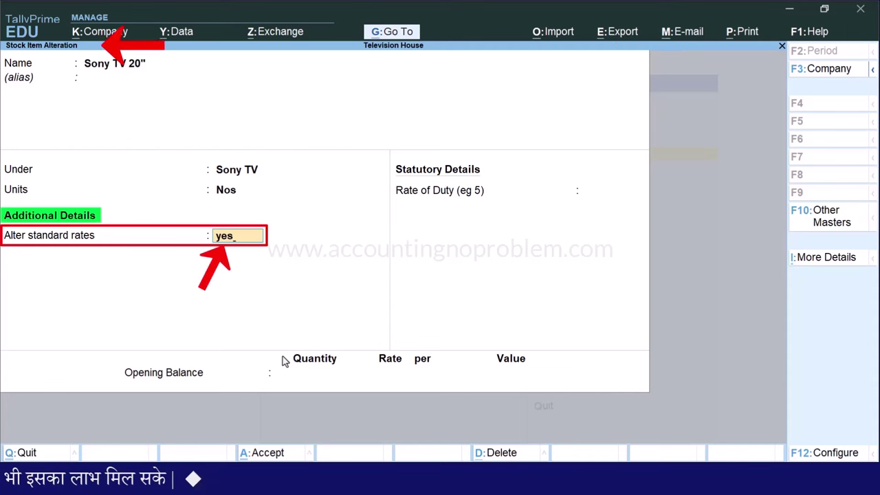
key(ctrl+a)
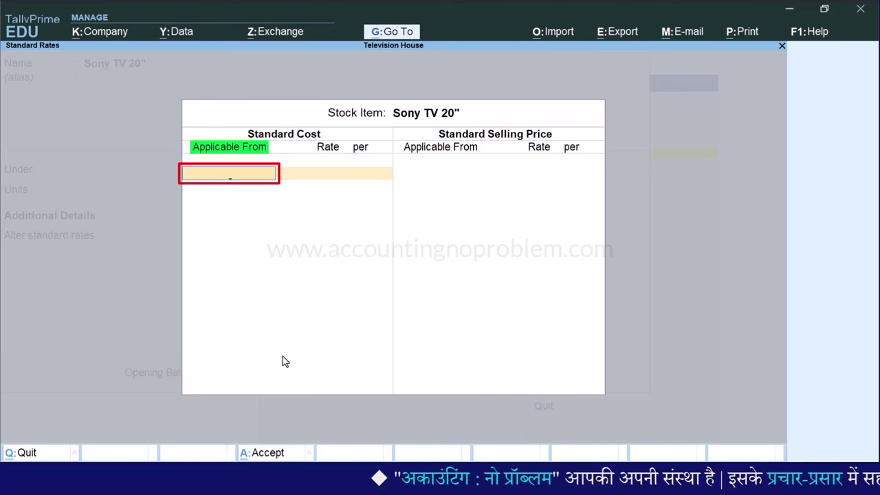
Enter standard costs of 20,000 from 1-Apr-23 and 20,500 from 1-May-23 per Nos
text(1.4)
key(Return)
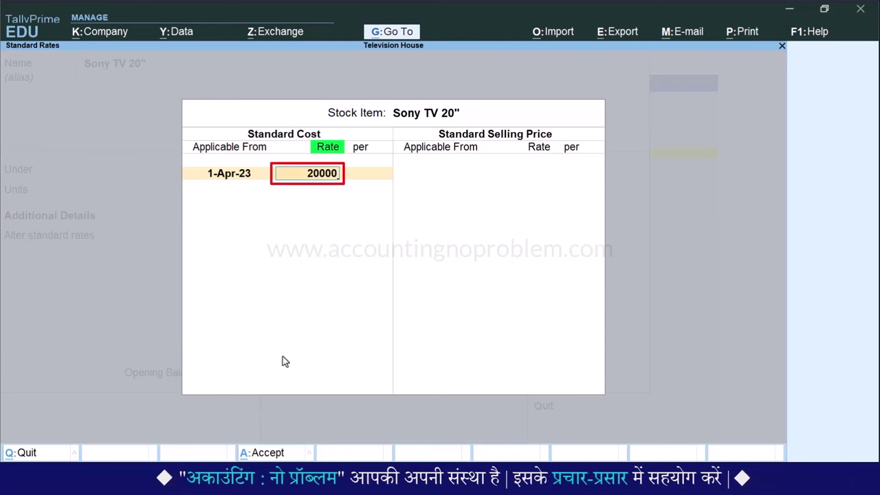
key(Return)
key(Return)
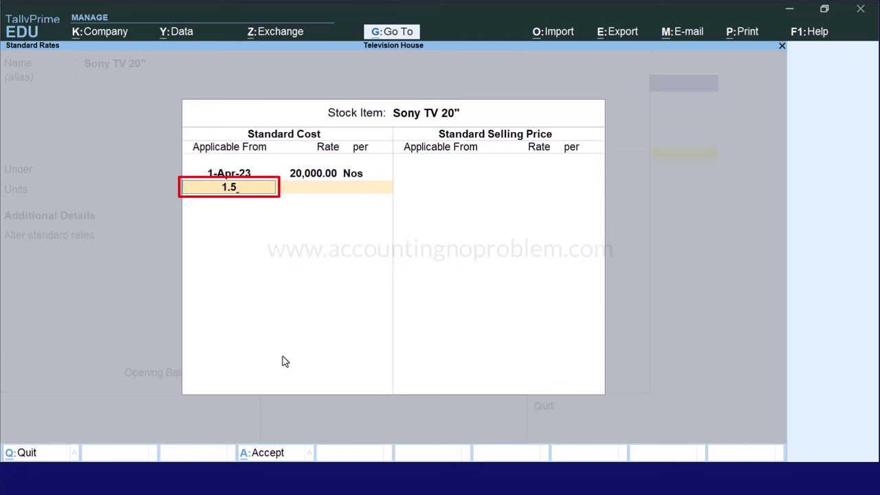
key(Return)
text(20,500)
key(Return)
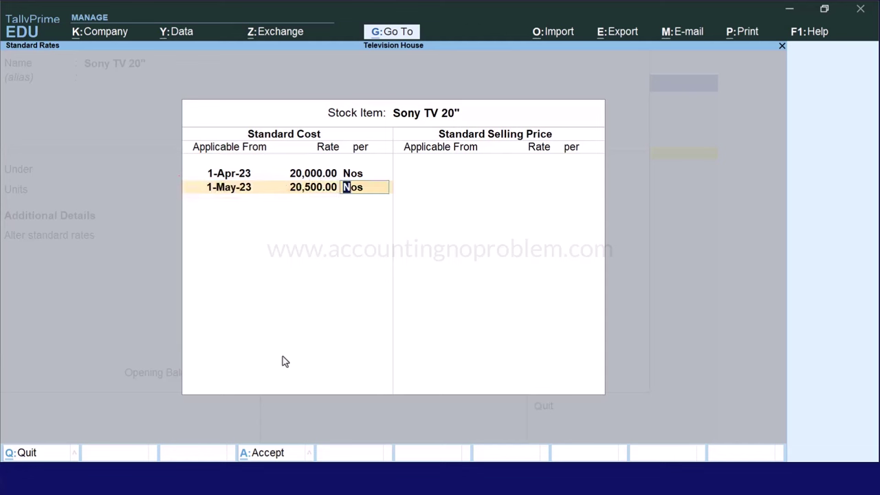
key(Return)
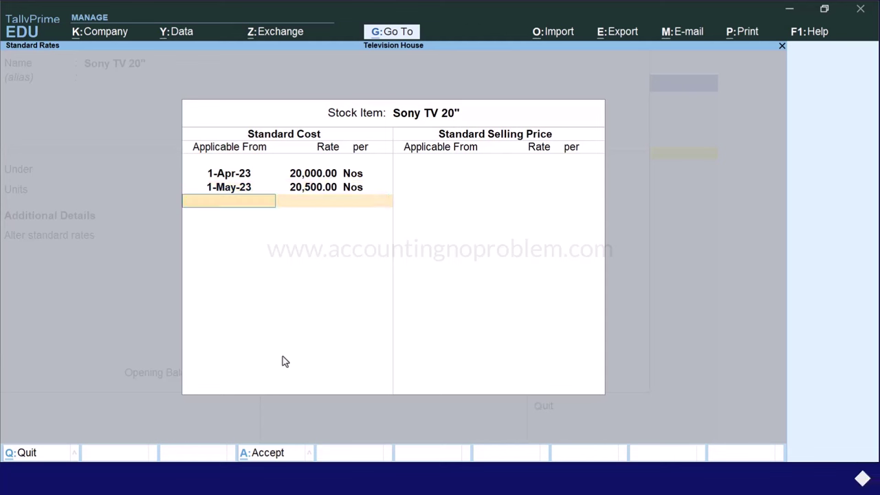
key(Return)
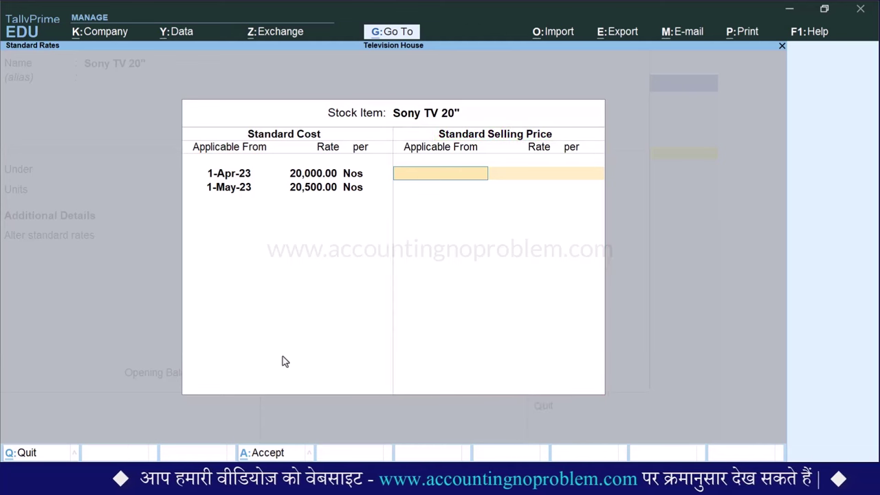
Enter standard selling prices 25,000 from 1-Apr-23 and 25,750 from 1-May-23, then accept
text(1-4)
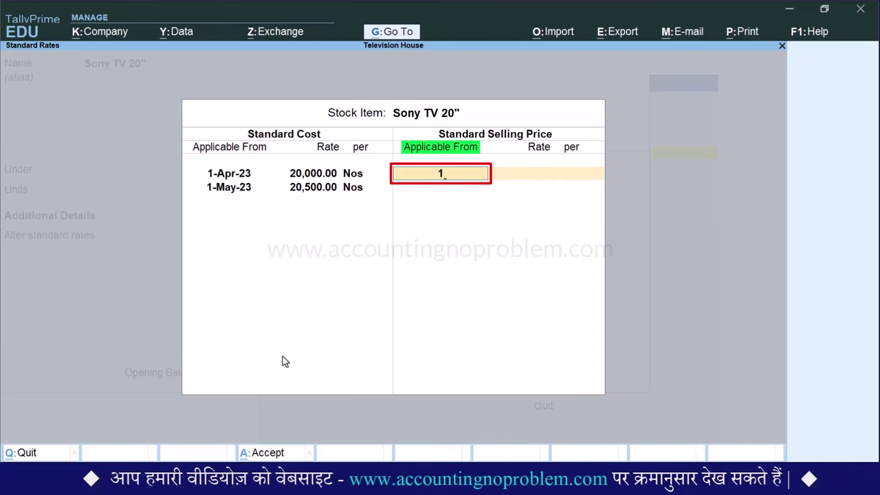
key(Return)
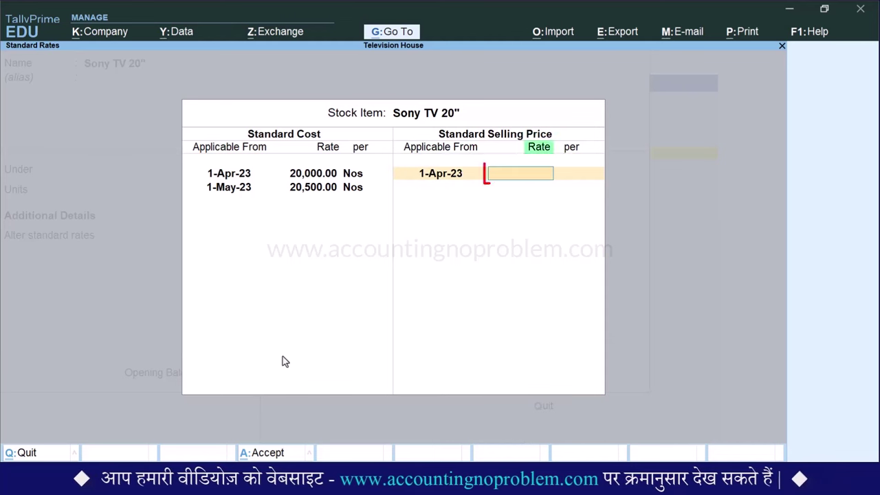
text(2500)
text(000)
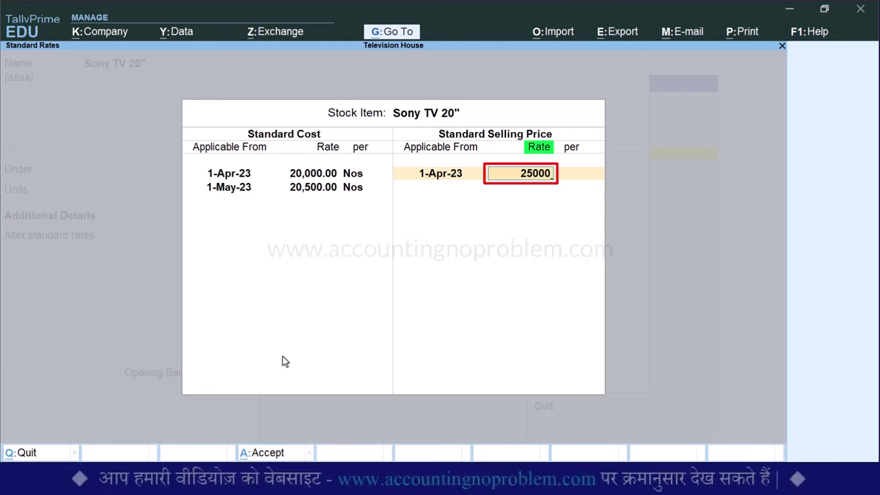
key(Return)
key(Return)
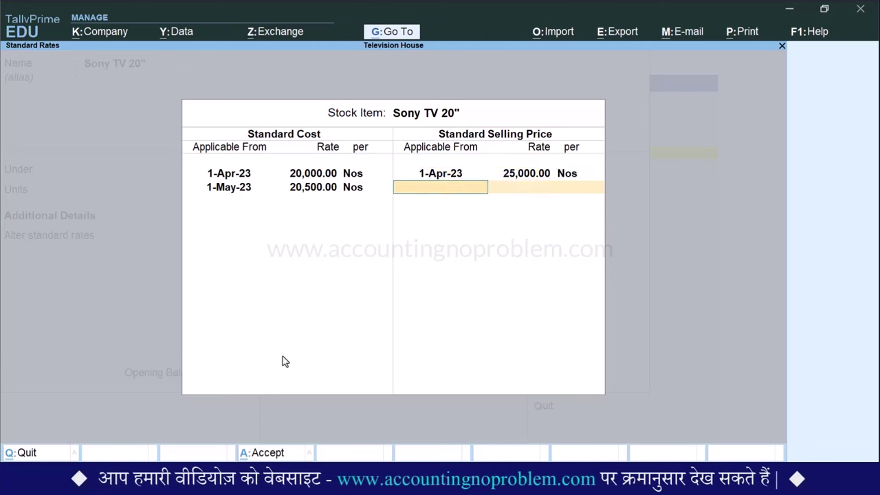
text(1.5)
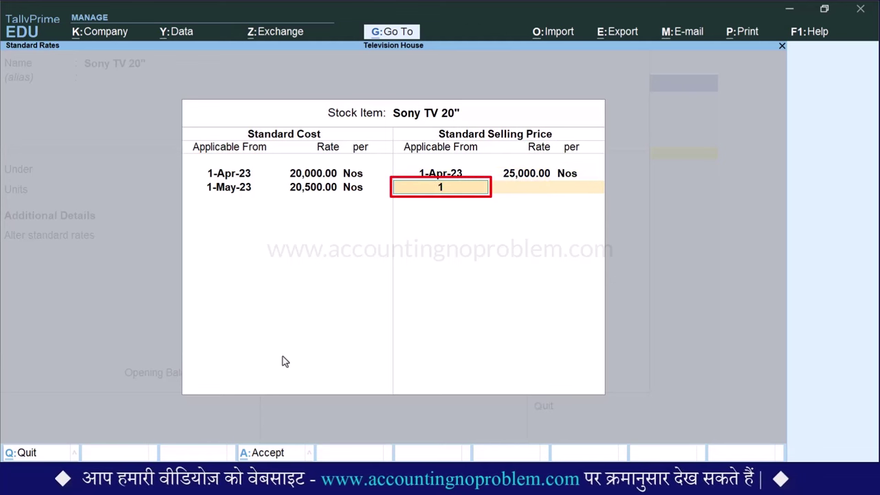
key(Return)
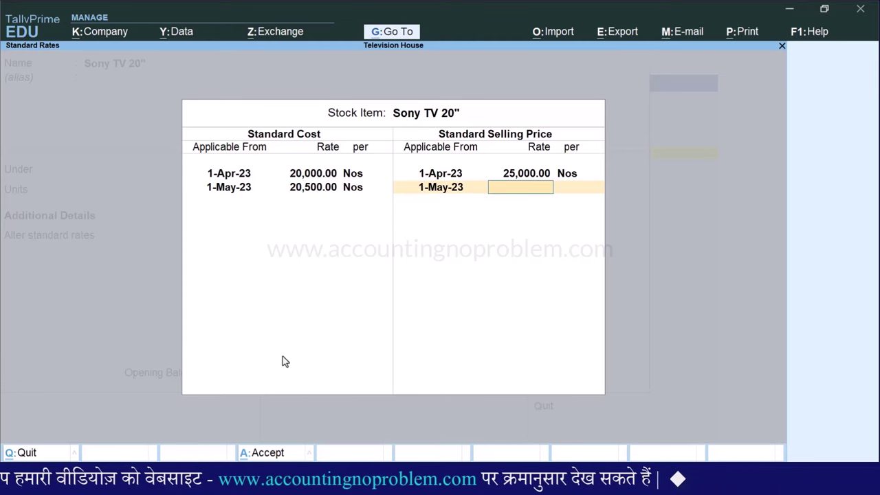
text(25750)
key(Return)
key(Return)
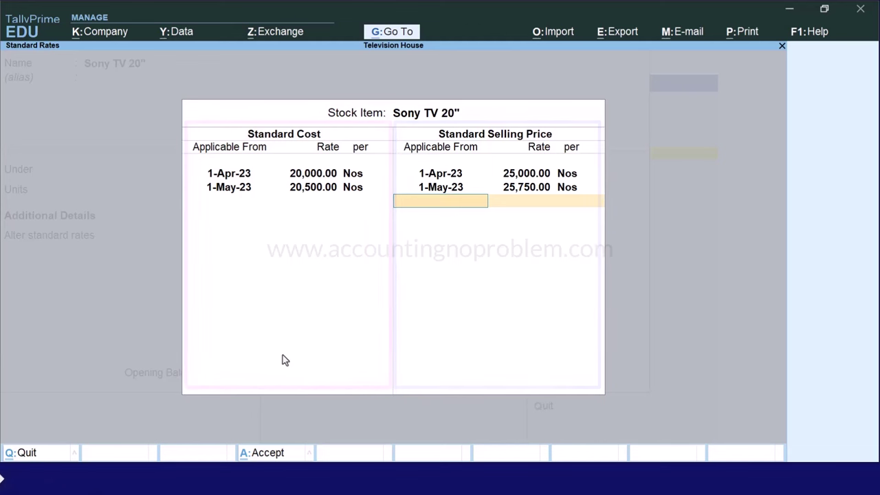
key(ctrl+a)
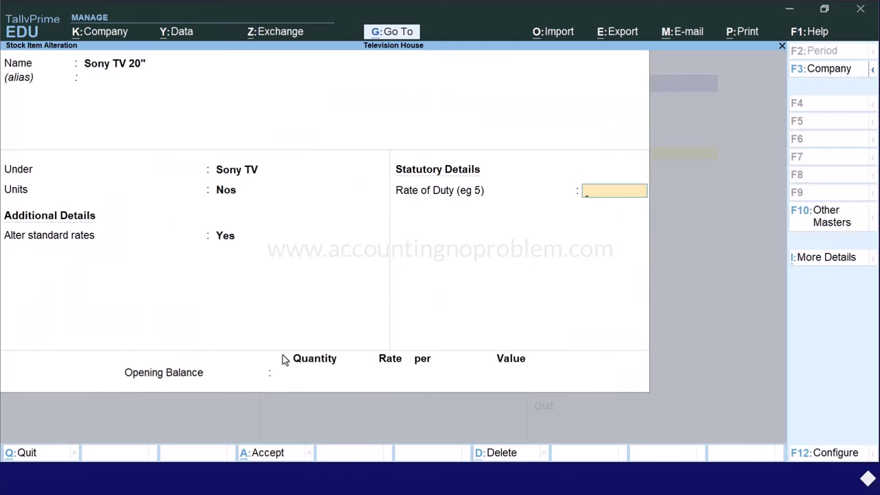
Save the Sony TV 20" alteration and return to the Gateway of Tally
key(ctrl+a)
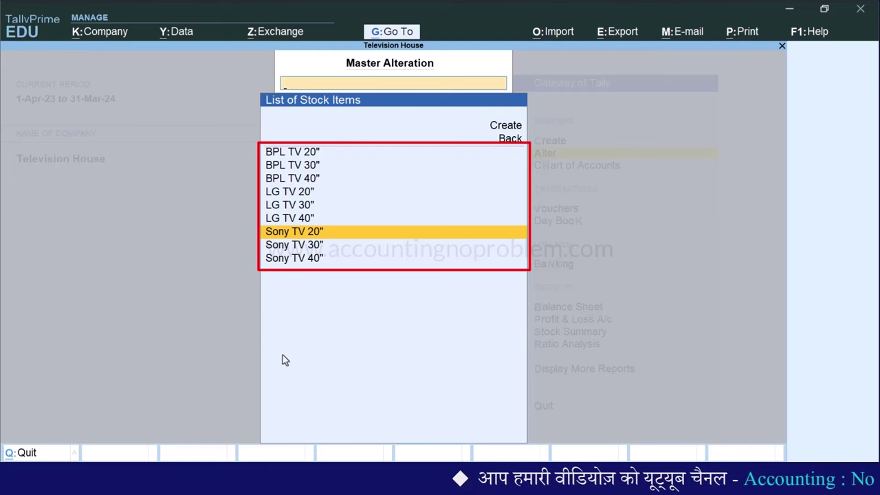
key(Escape)
key(Escape)
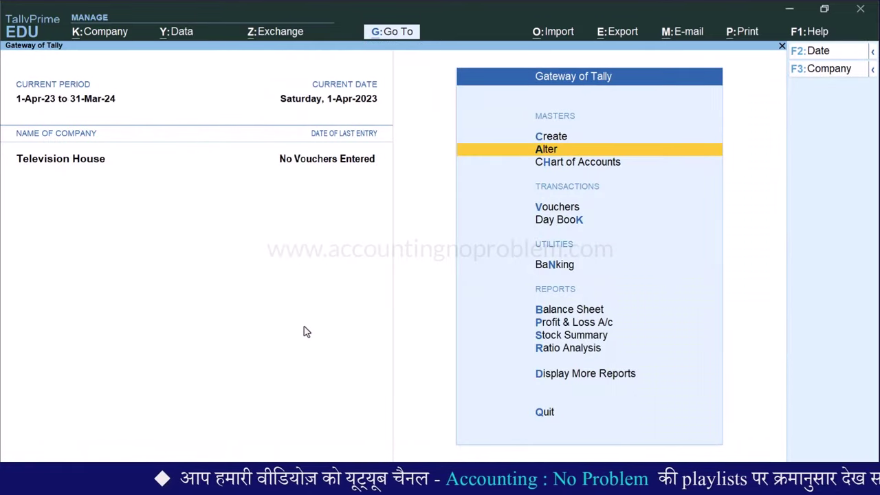
key(Down)
key(Down)
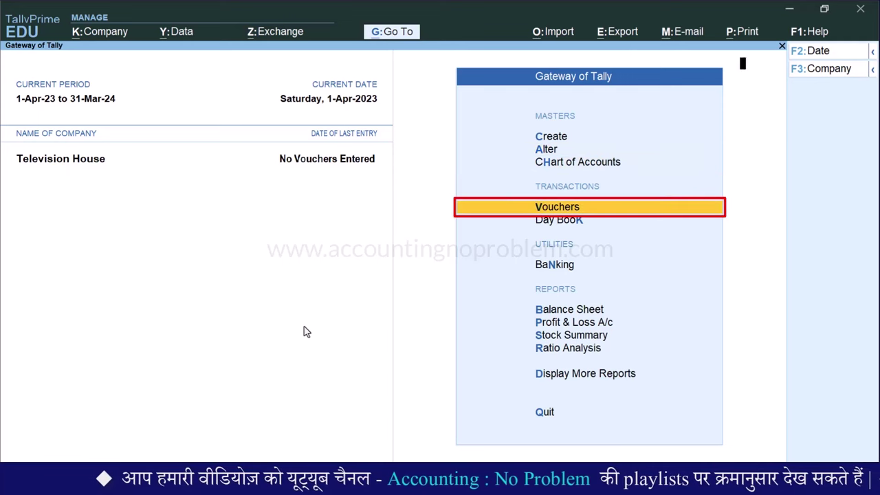
Start a 1-Apr-23 purchase voucher, invoice 11, from Supplier-1 to the Purchase ledger
key(Return)
key(F9)
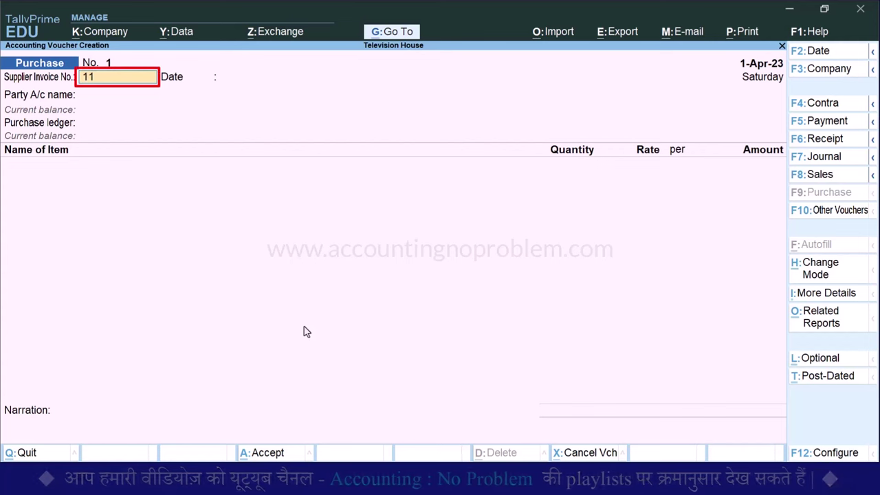
text(11)
key(Return)
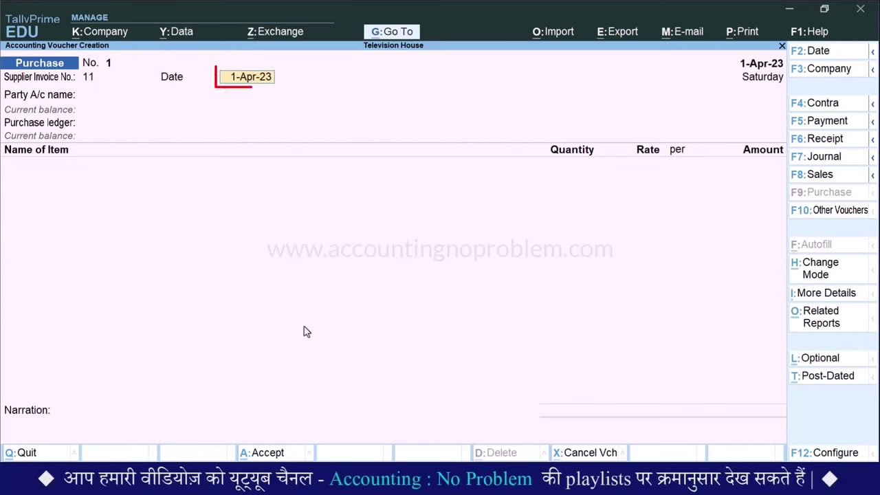
key(Return)
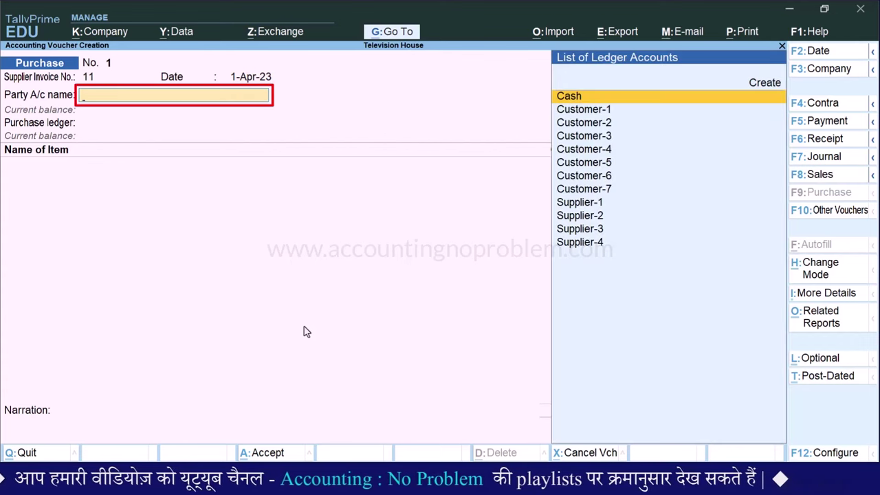
text(S)
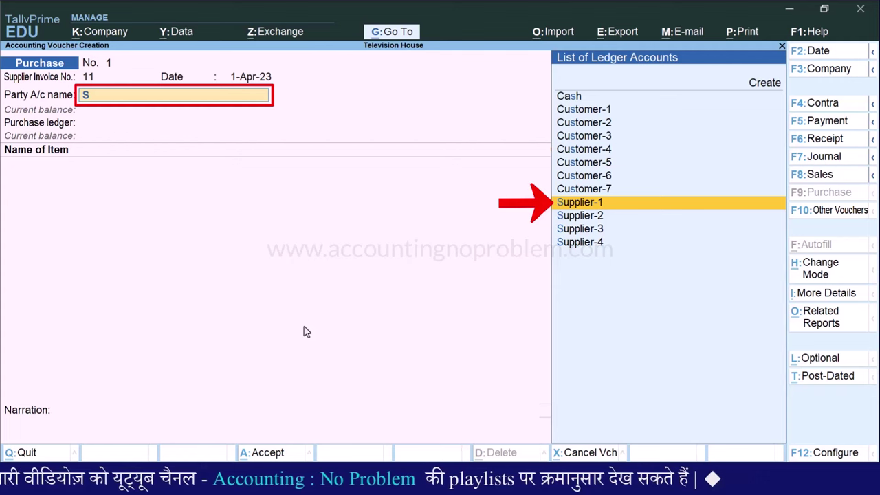
key(Return)
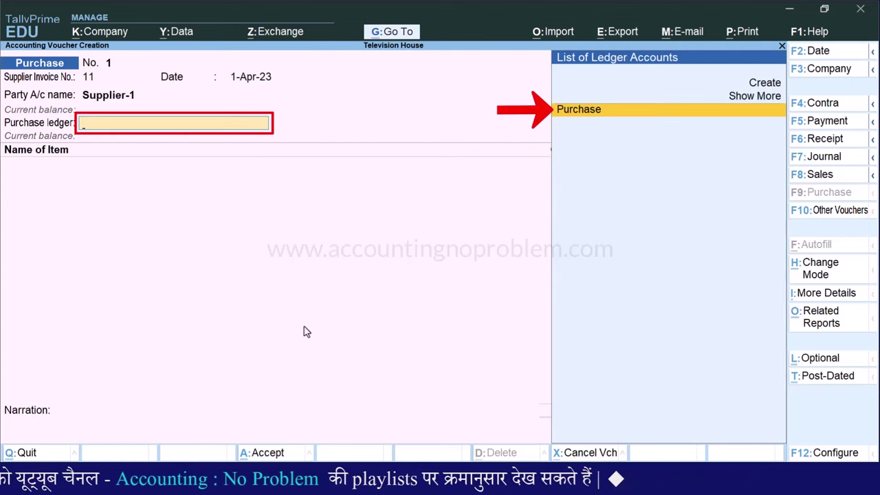
key(Return)
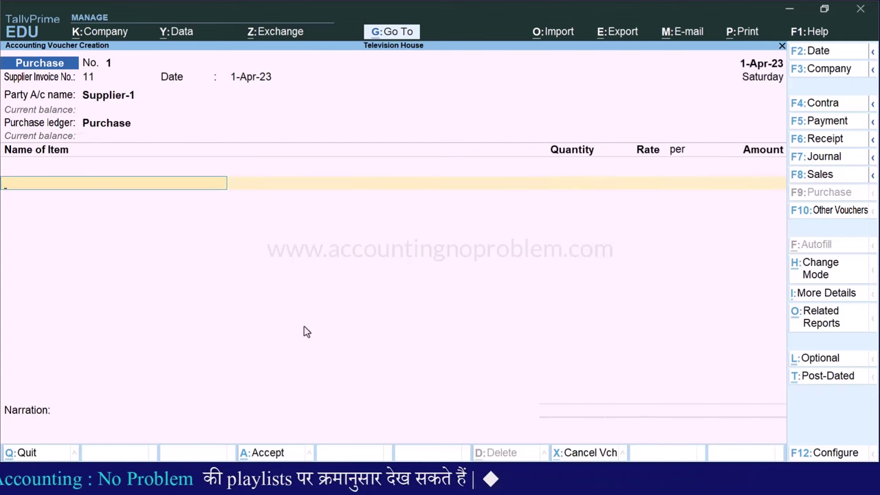
Add 10 Nos of Sony TV 20" at the 20,000.00 standard rate and save
text(S)
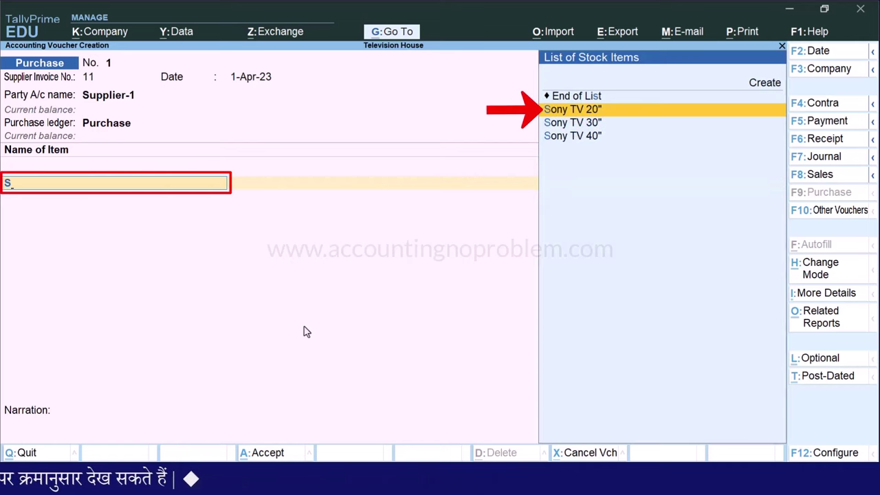
key(Return)
text(10)
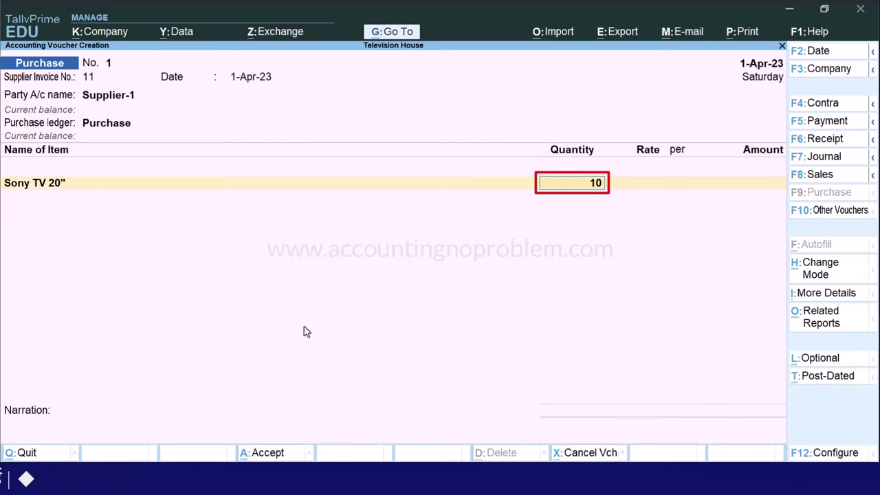
key(Return)
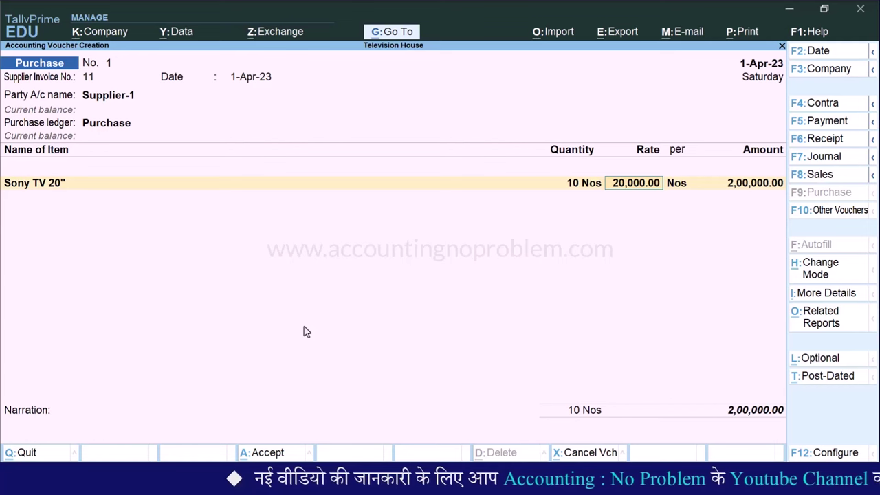
key(Return)
key(Return)
key(Return)
key(Return)
key(Return)
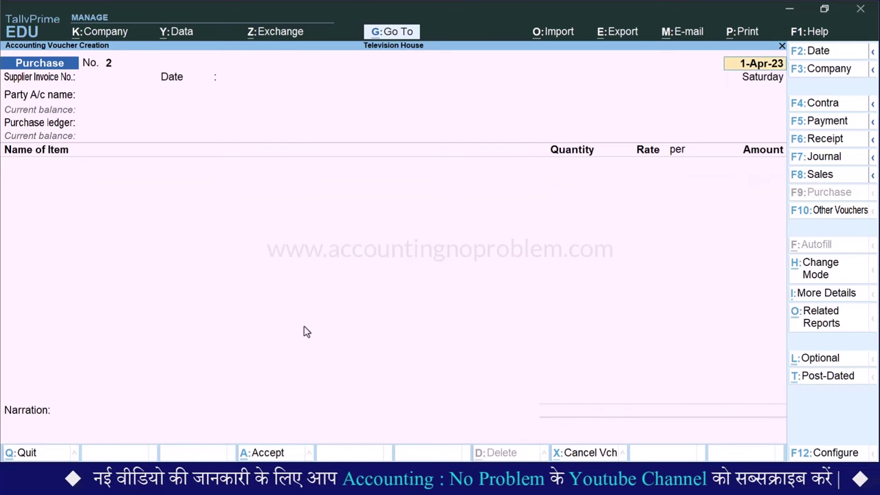
Enter a sales voucher to Customer-1, Sales ledger, for 2 Nos of Sony TV 20"
key(F8)
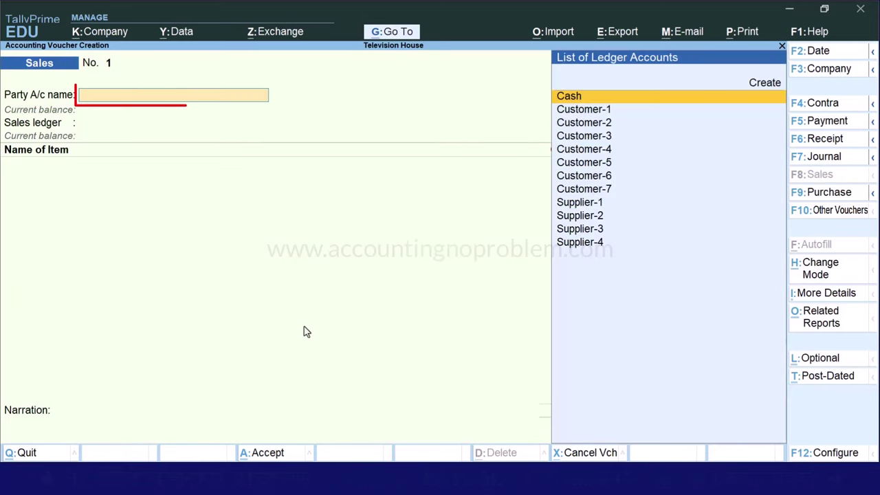
key(Down)
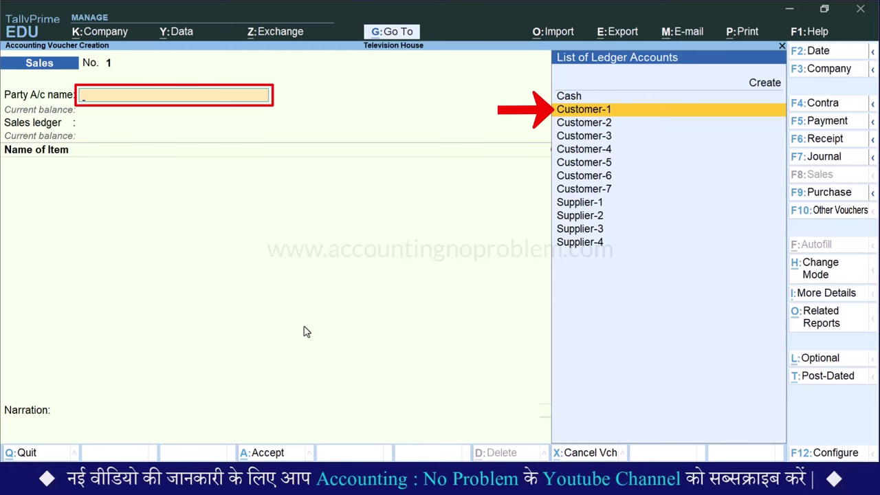
key(Return)
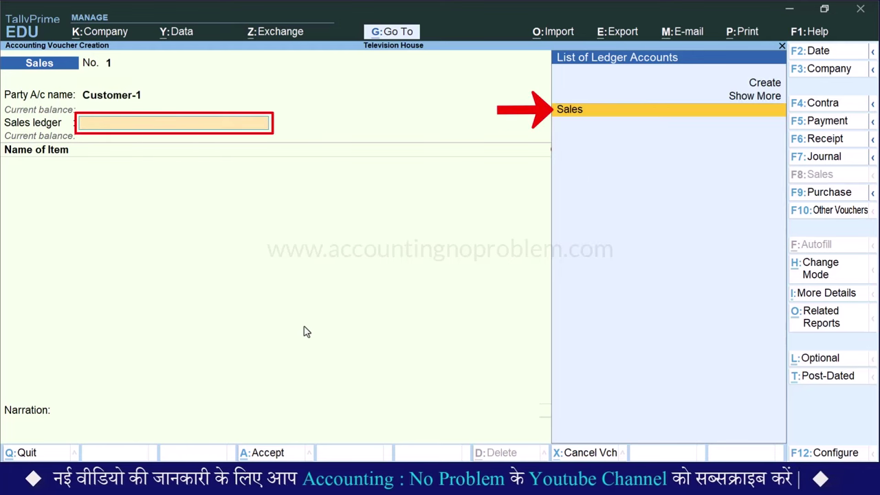
key(Return)
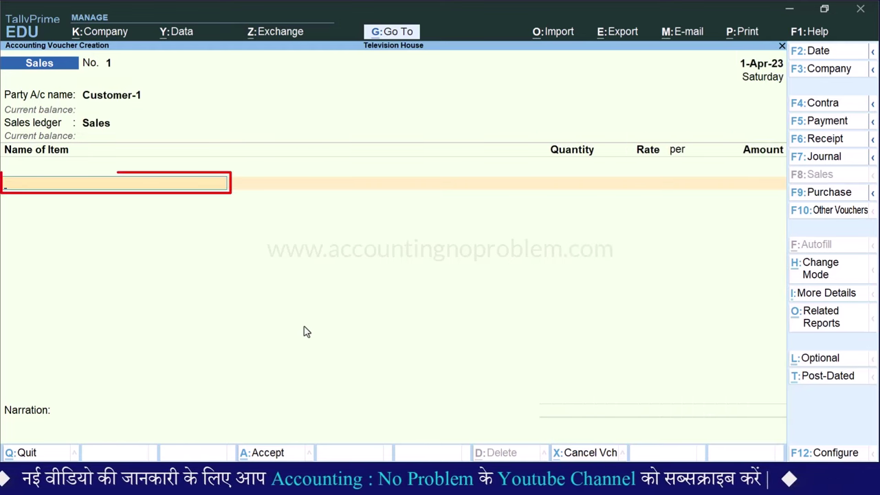
text(S)
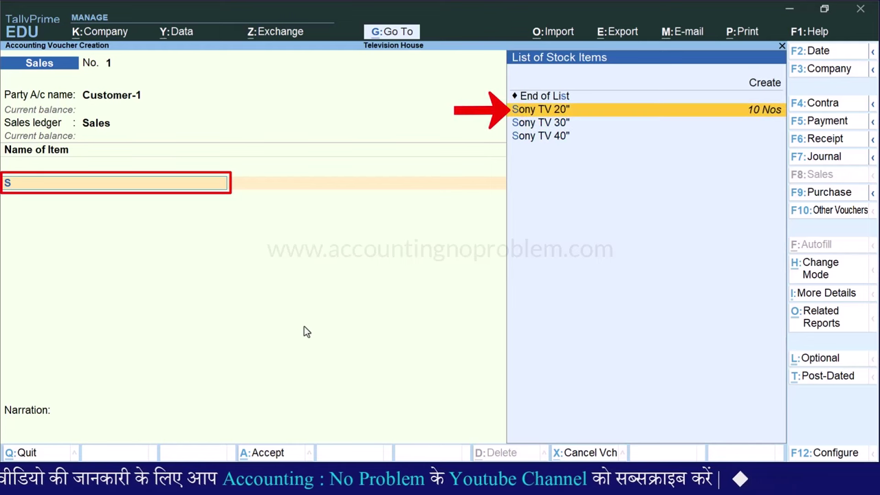
key(Return)
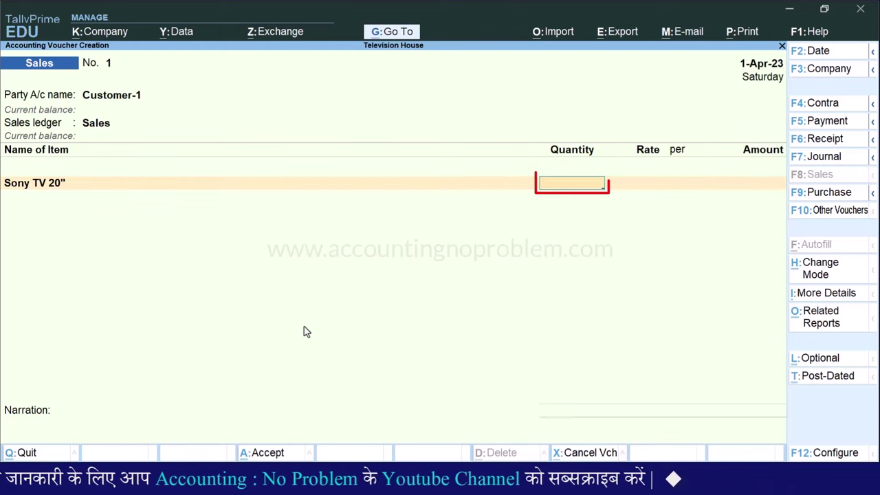
key(Return)
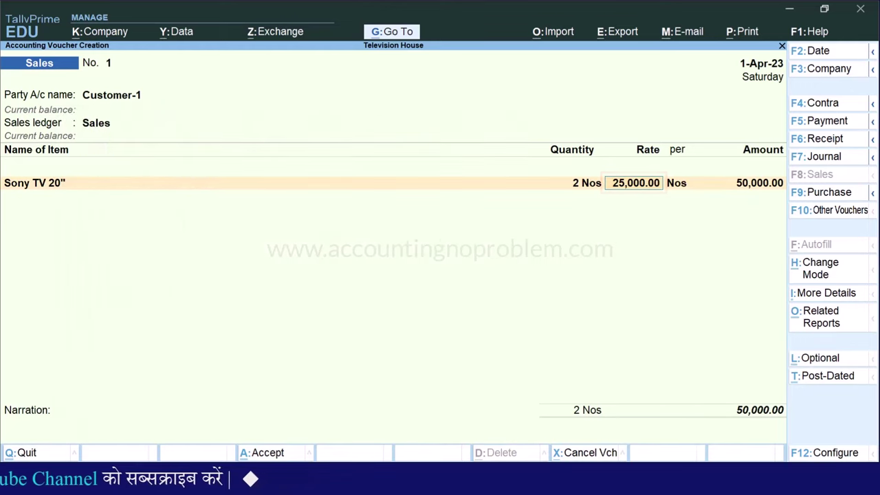
Change the sales voucher date to 1-May-23; the item rate stays at 25,000.00
click(766, 63)
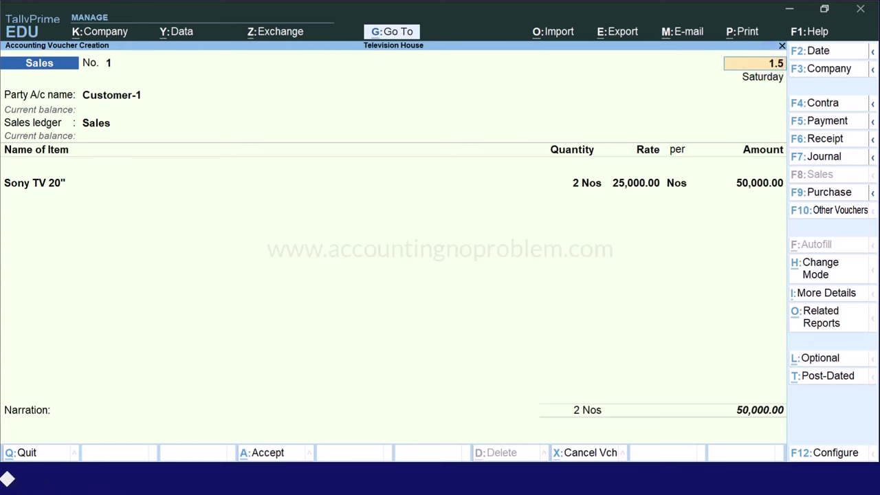
text(1.5)
key(Return)
key(Return)
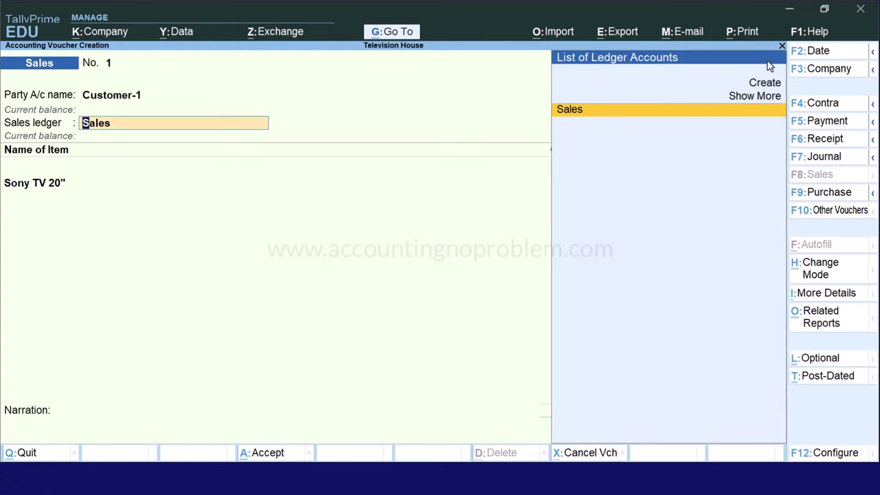
key(Return)
key(Return)
key(Return)
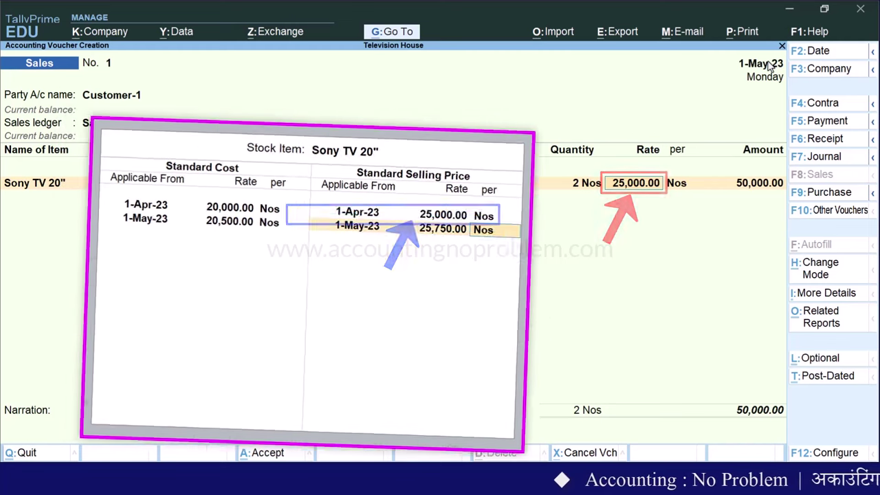
key(Escape)
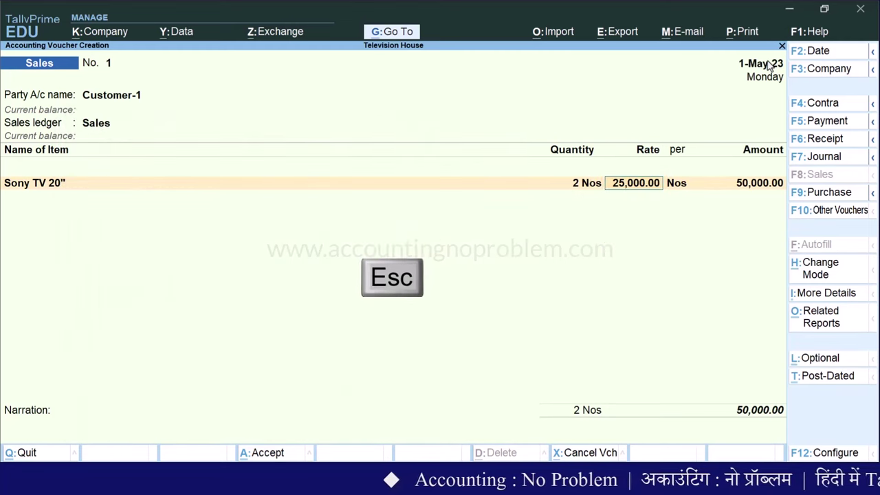
Discard the unsaved sales voucher and reopen voucher entry
key(BackSpace)
key(Escape)
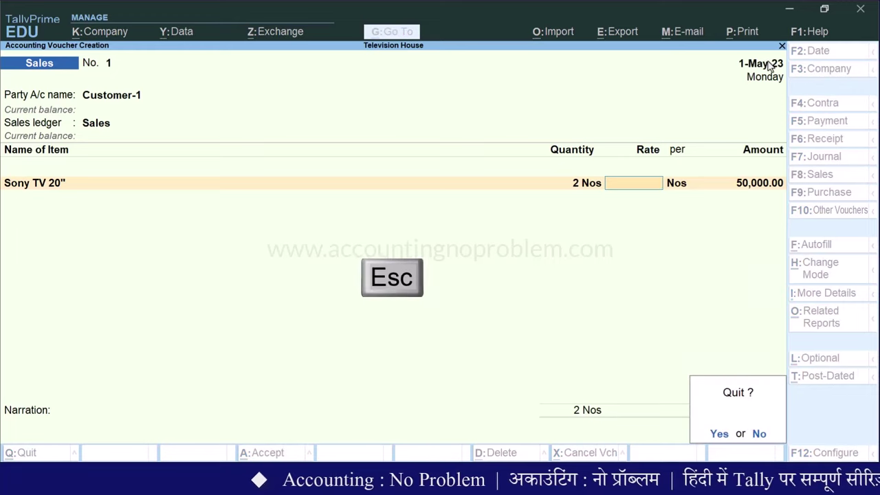
key(y)
key(v)
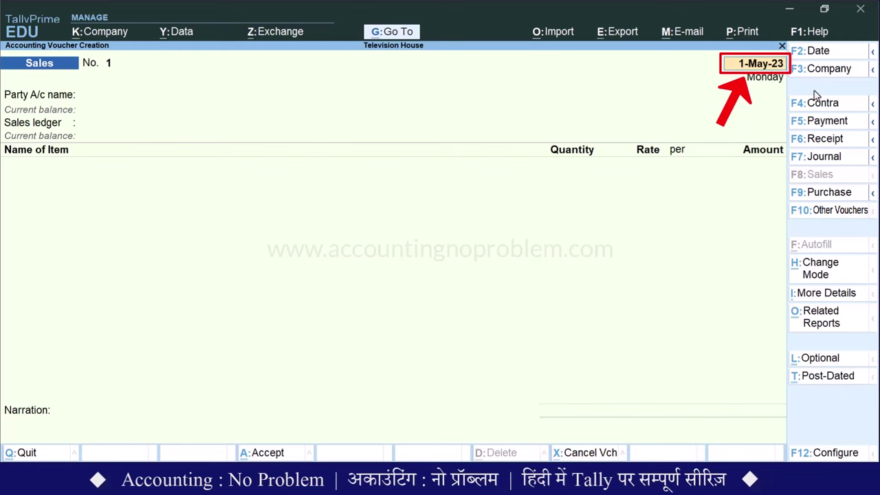
Re-enter the 1-May-23 sale of 2 Nos Sony TV 20" to Customer-1 at 25,750.00 and save
key(Return)
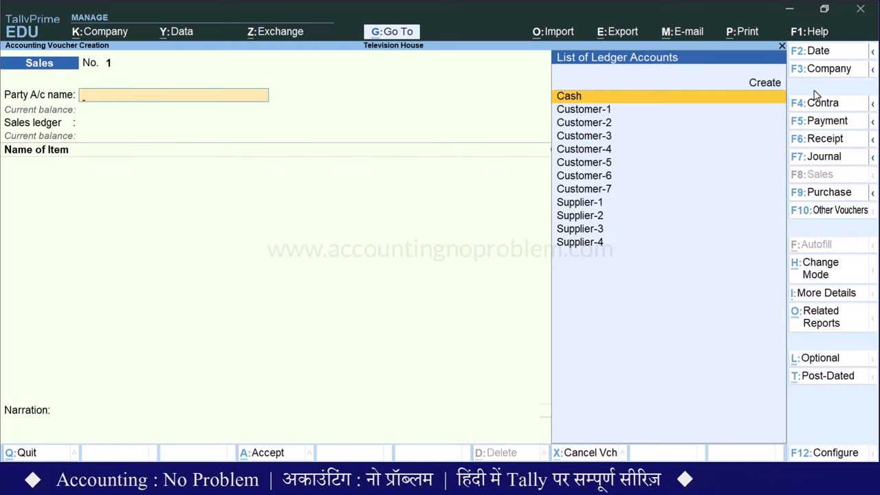
key(Down)
key(Return)
key(Return)
text(S)
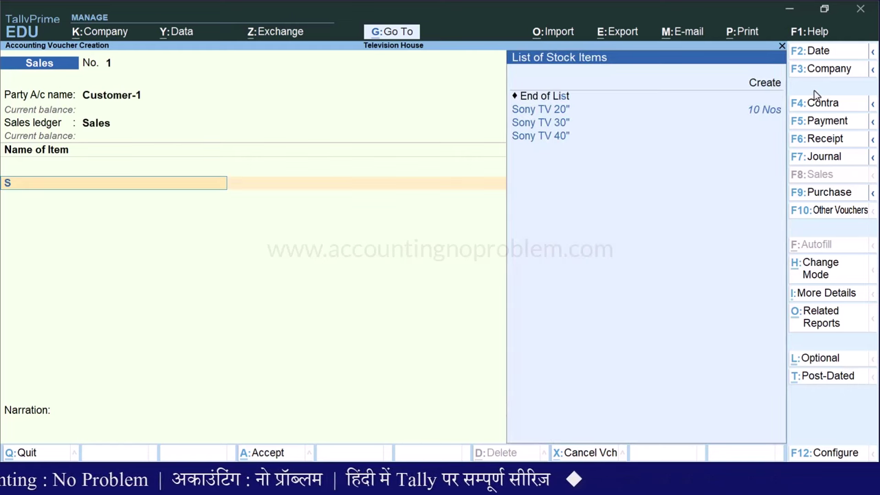
key(Return)
text(2)
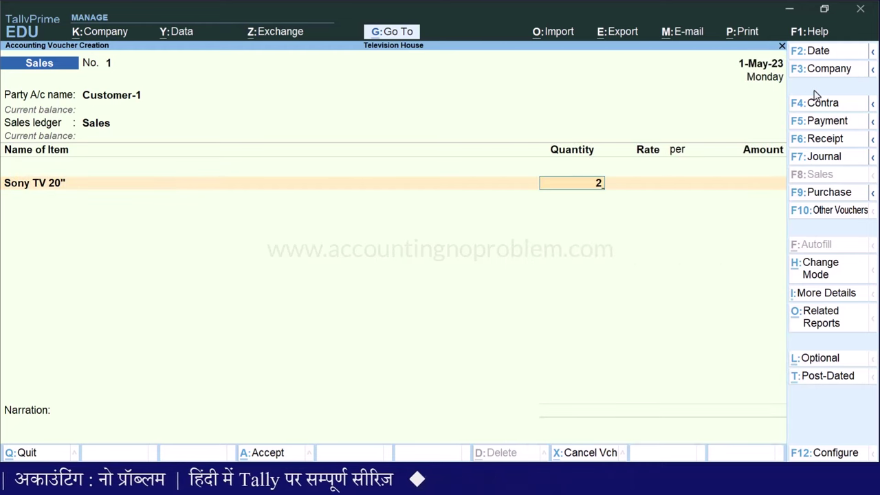
key(Return)
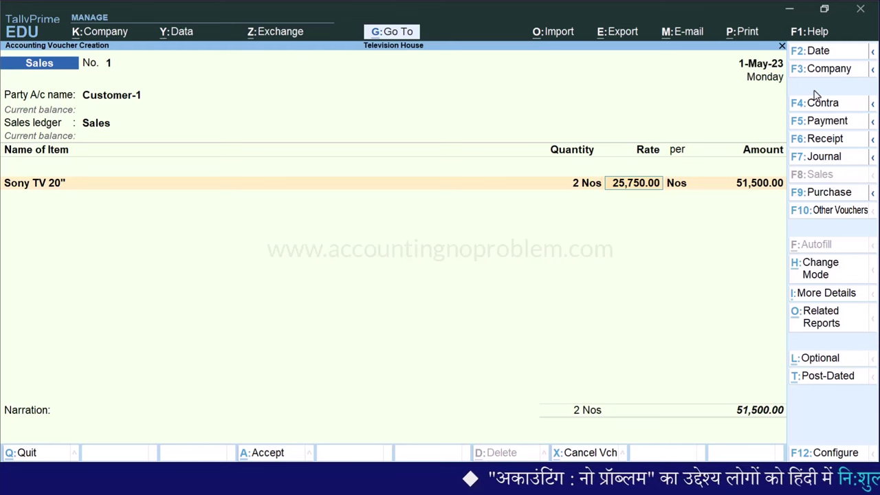
key(Return)
key(Return)
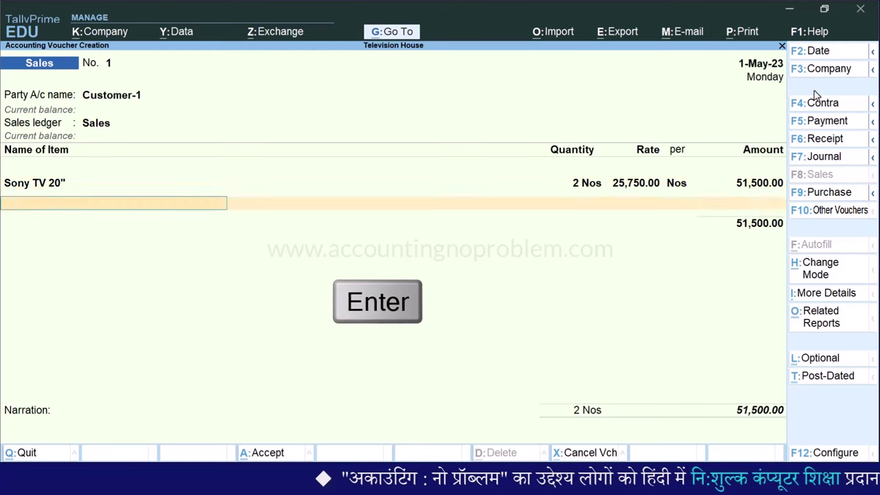
key(Return)
key(Return)
key(Return)
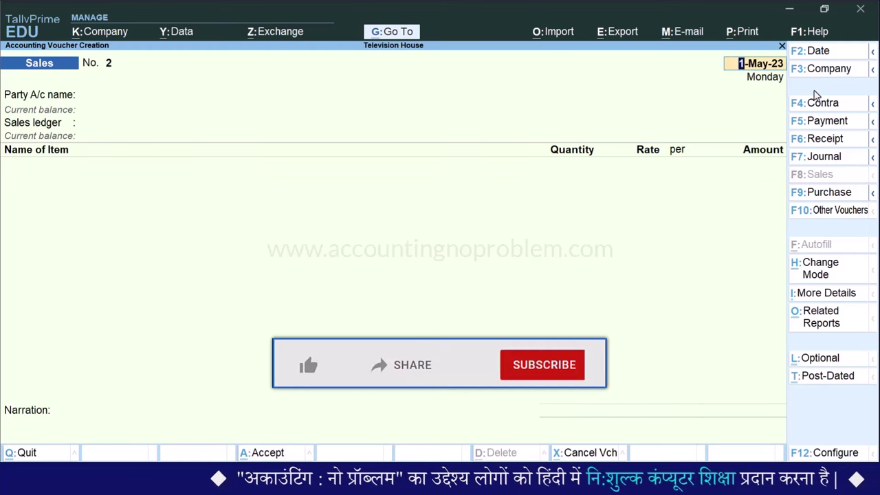
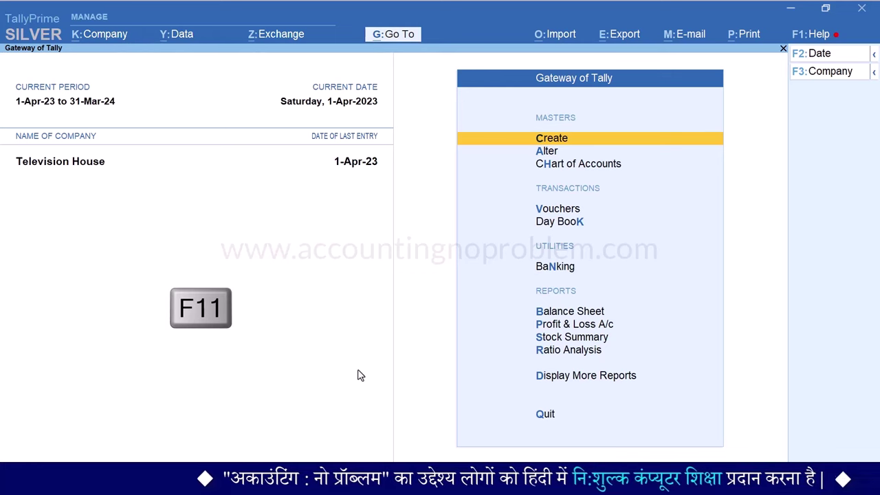
In company features (F11), set Show more features and Show all features to Yes
key(F11)
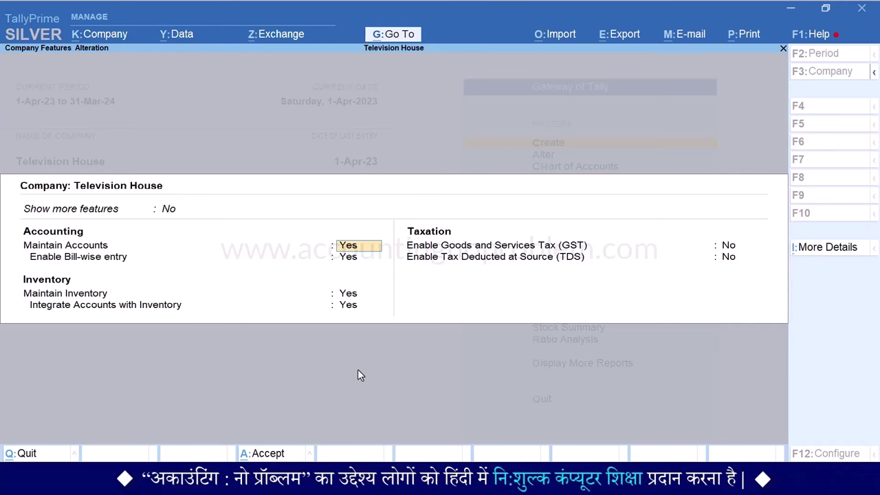
key(BackSpace)
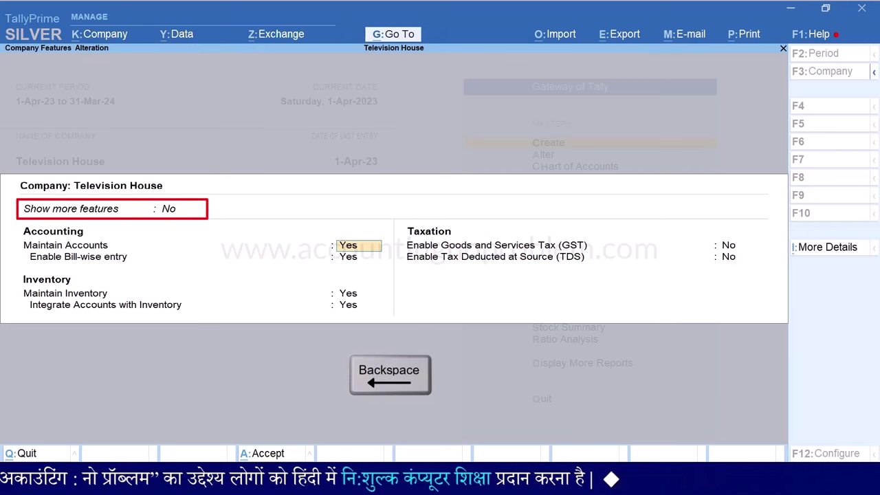
key(BackSpace)
key(Down)
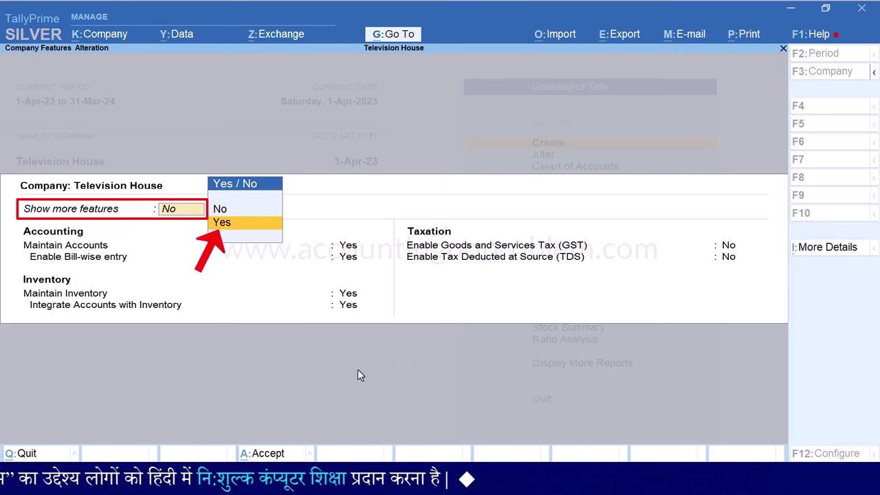
key(Return)
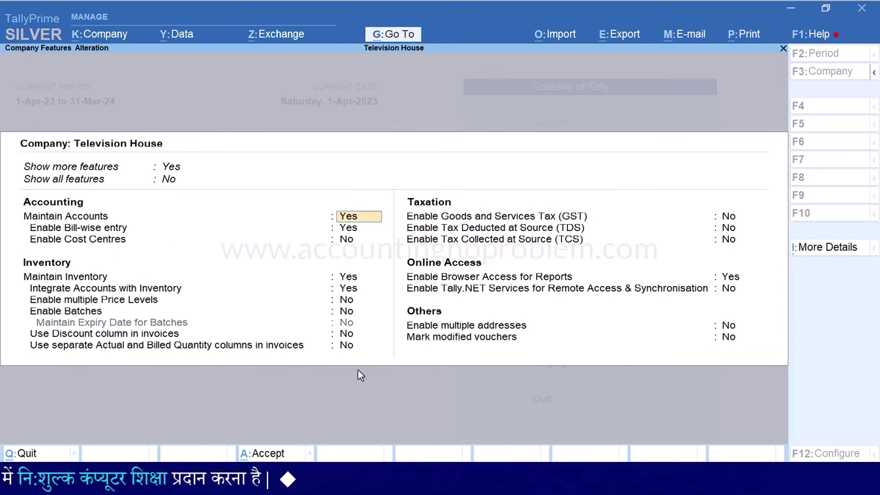
key(BackSpace)
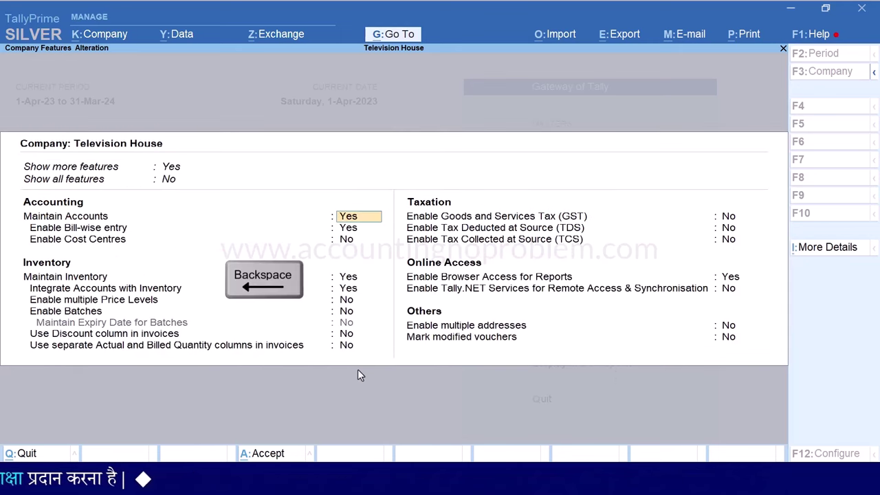
key(BackSpace)
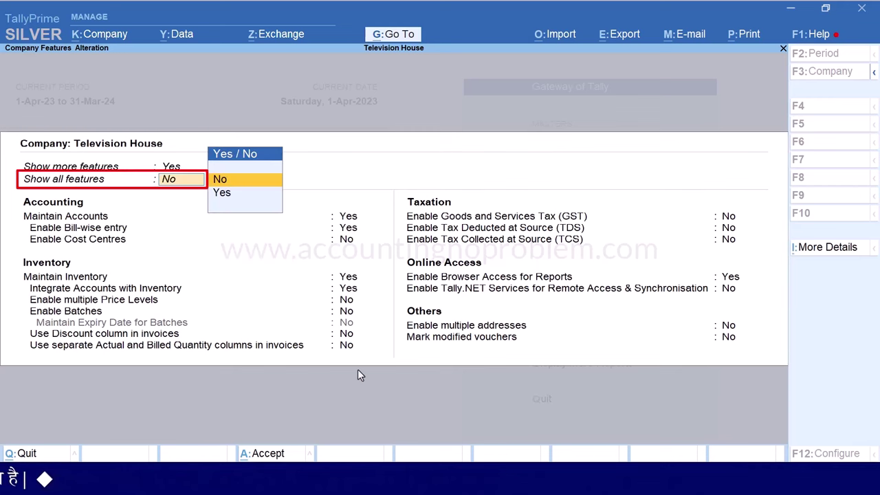
key(Down)
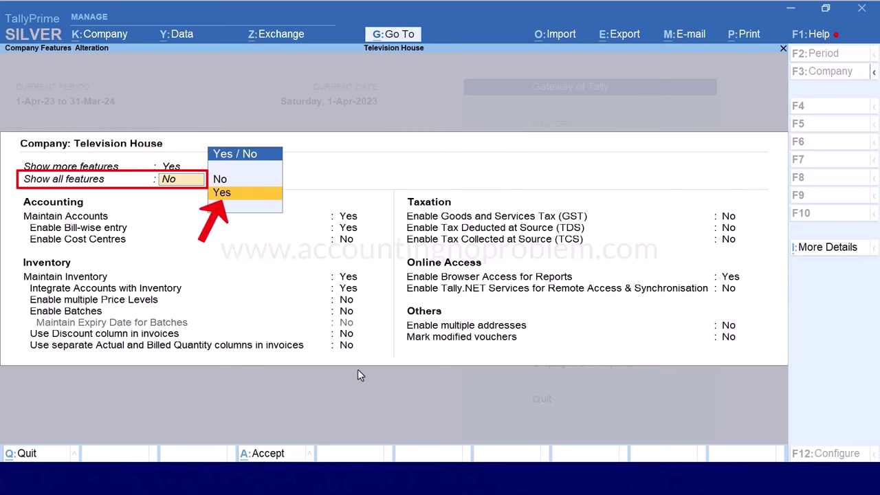
key(Return)
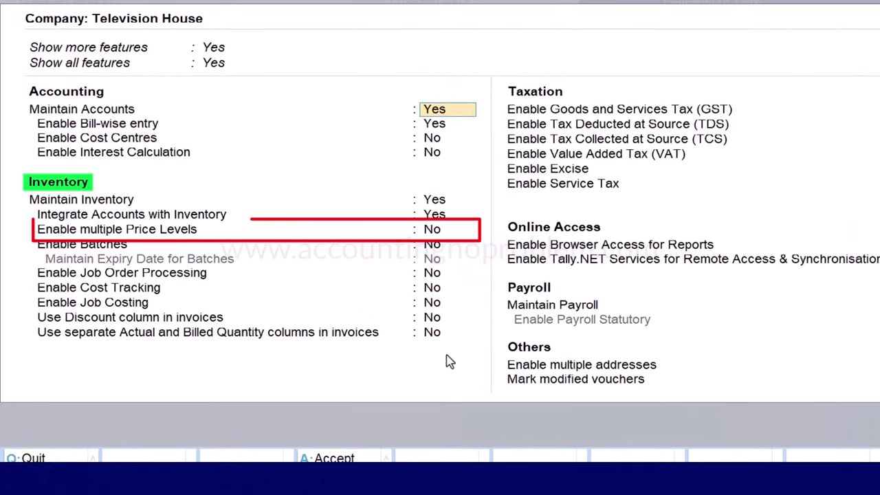
Enable multiple price levels and the invoice discount column, then accept the features
key(Down)
key(Down)
key(Down)
key(Down)
key(Down)
key(Down)
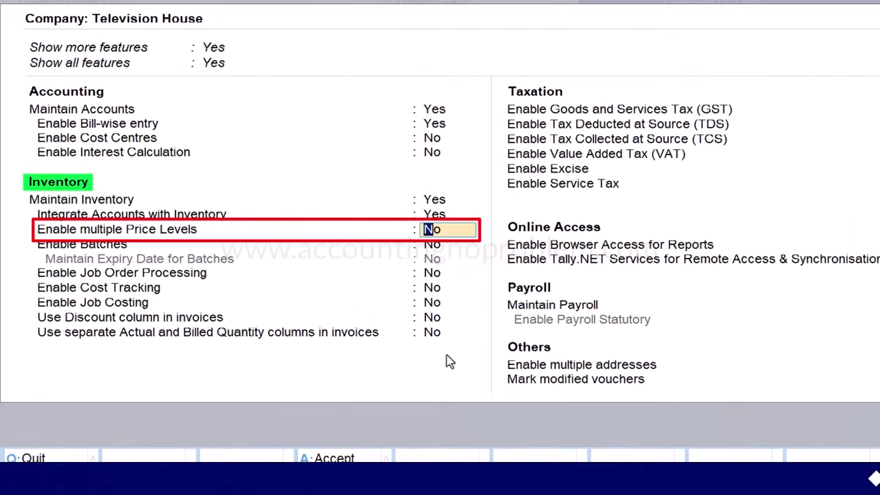
key(Return)
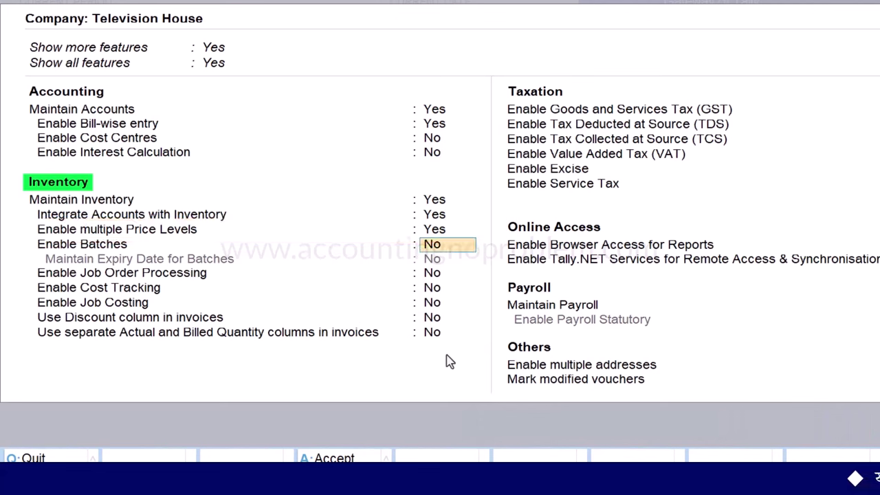
key(Down)
key(Down)
key(Down)
key(Down)
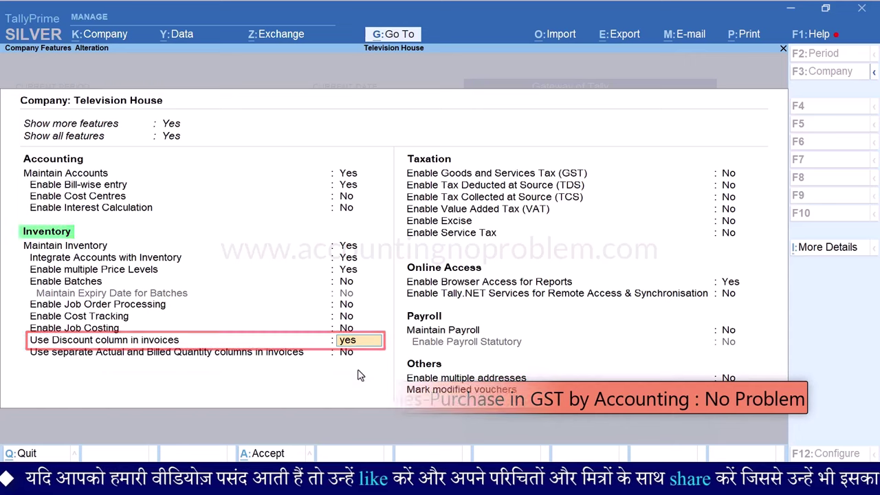
key(ctrl+a)
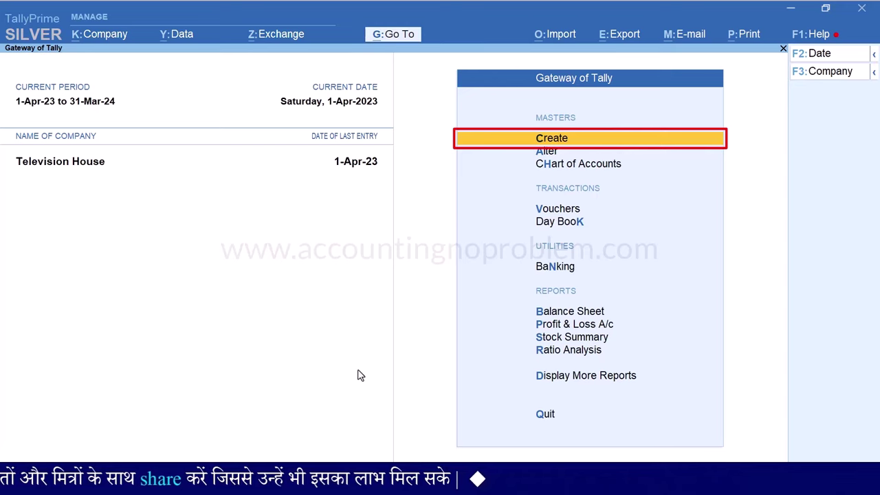
Open Price levels under Create in the List of Masters
key(Return)
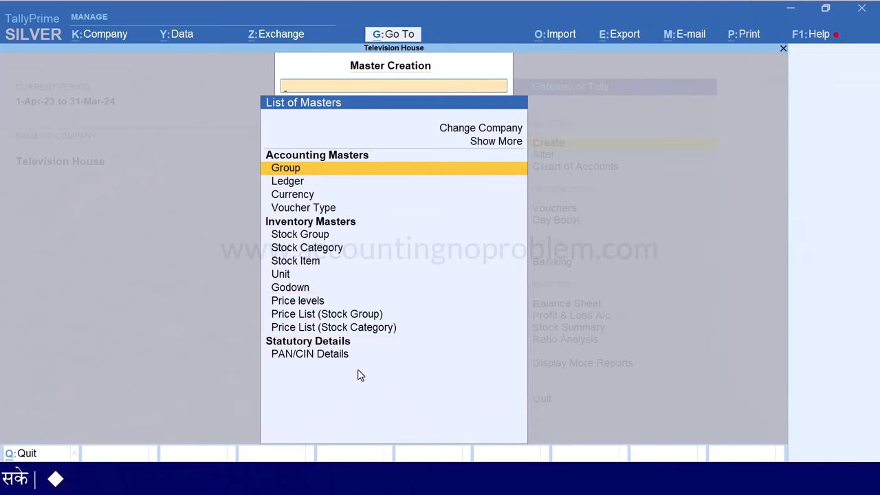
key(Down)
key(Down)
key(Down)
key(Down)
key(Down)
key(Down)
key(Down)
key(Down)
key(Down)
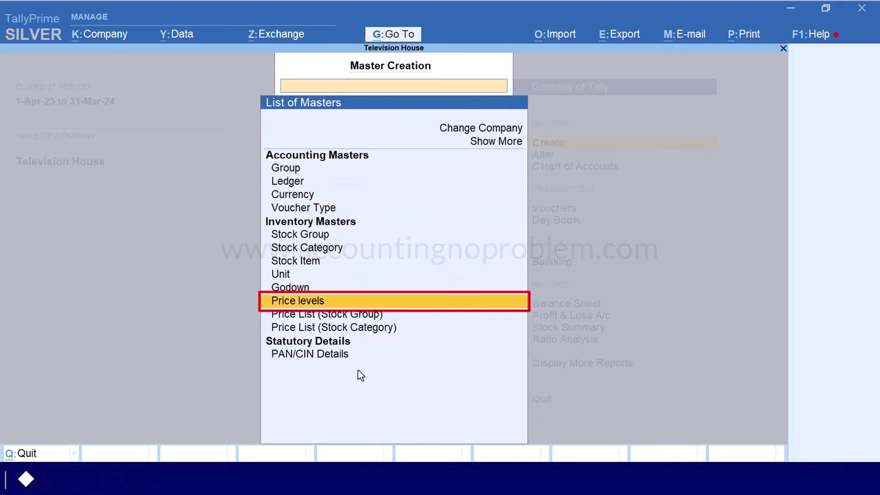
key(Return)
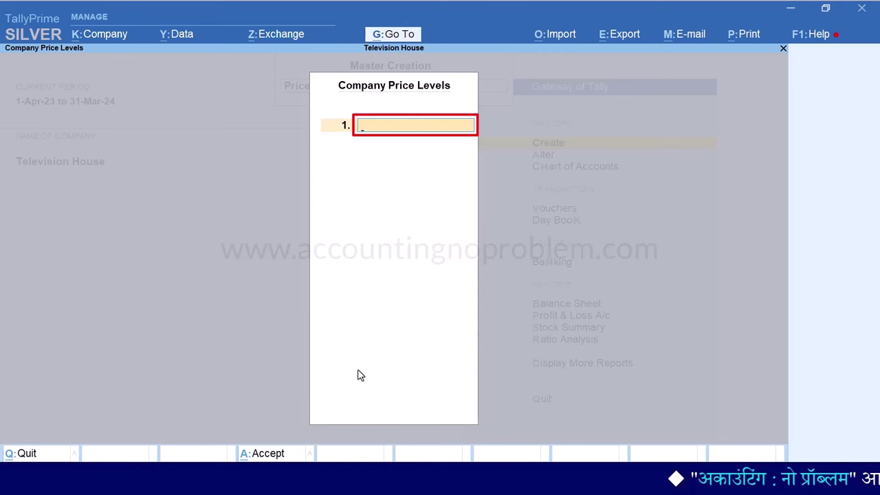
Enter Wholesaler, Retailer and Consumer as price levels 1–3 and accept
text(Wholesaler)
key(Return)
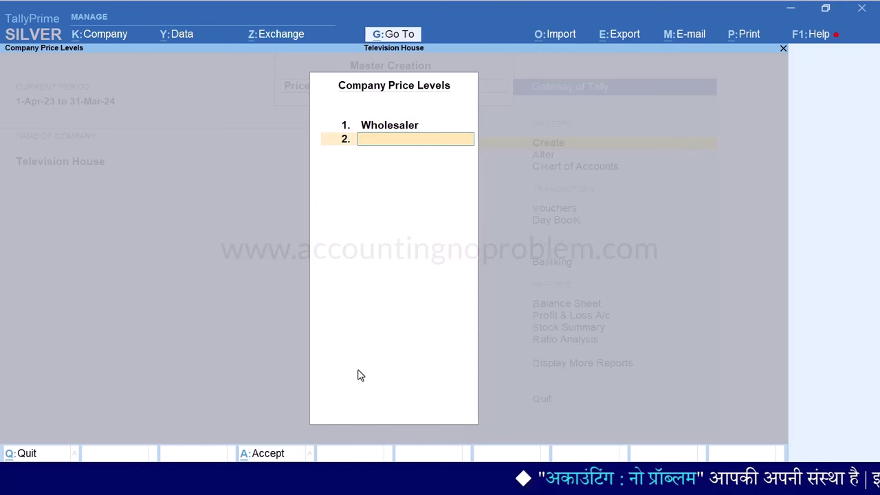
text(Retailer)
key(Return)
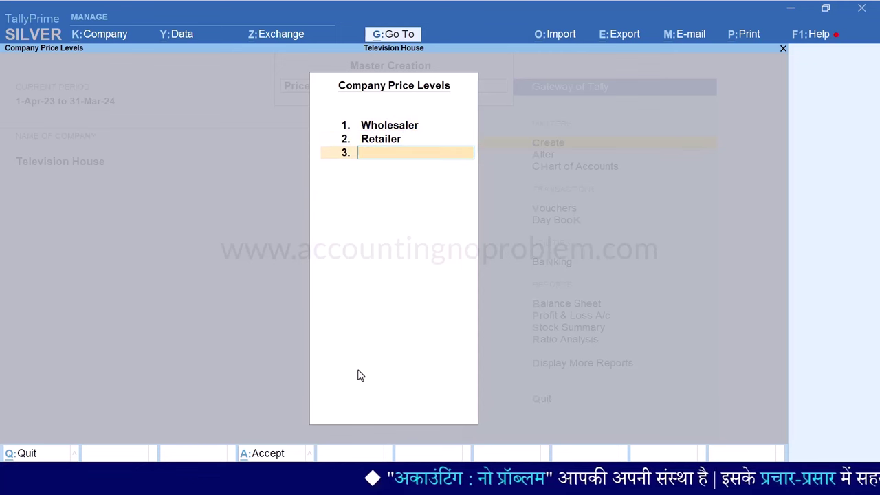
text(Consumer)
key(Return)
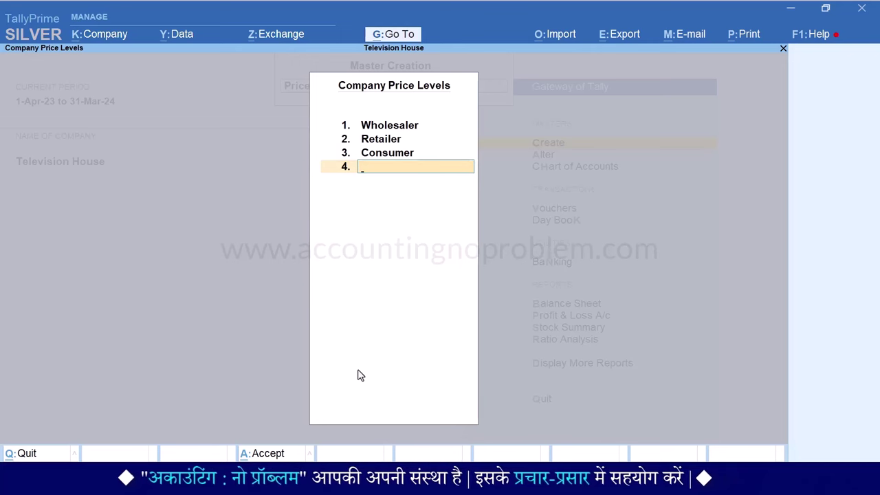
key(ctrl+a)
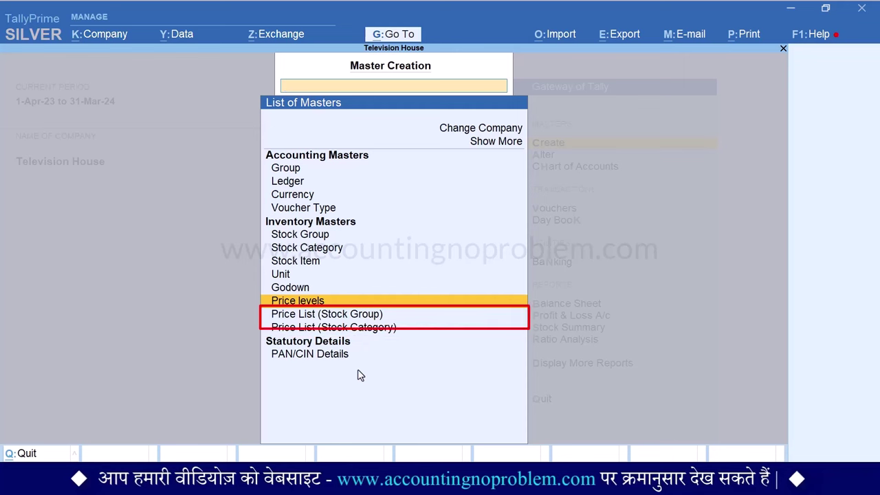
Start a Price List (Stock Group) for All Items at Wholesaler level from 1-Apr-23
key(Down)
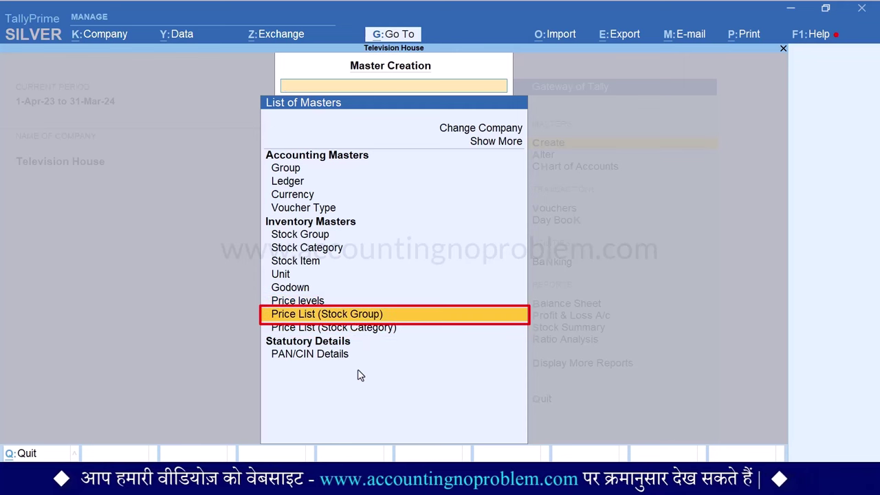
key(Return)
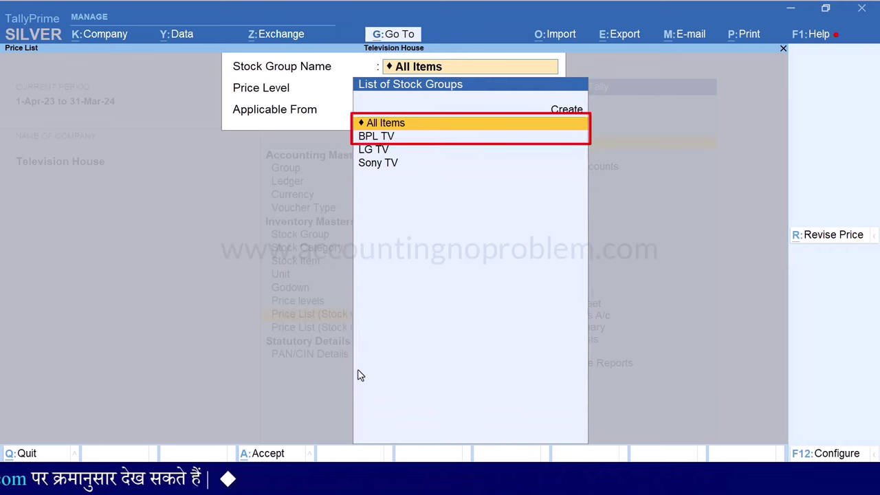
key(Return)
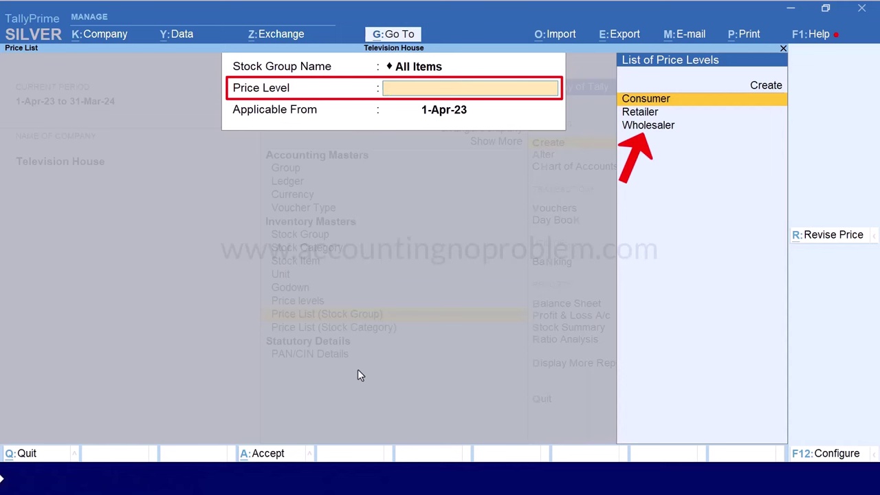
key(Down)
key(Down)
key(Return)
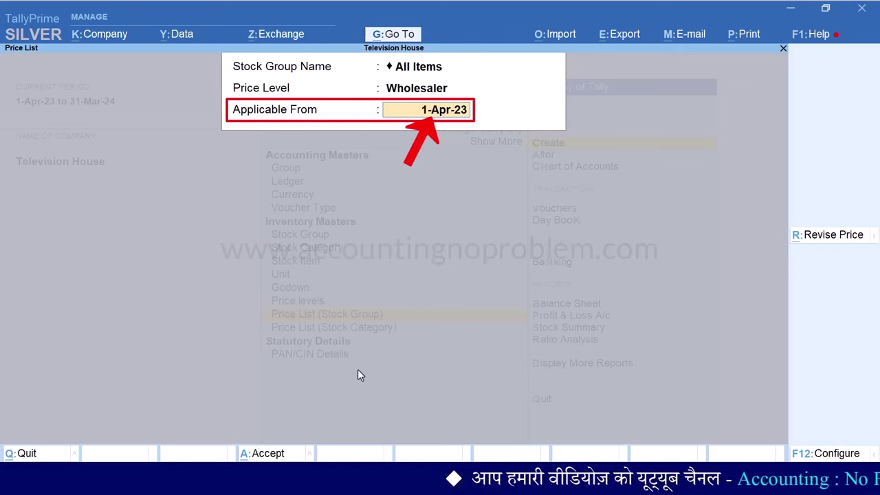
key(Return)
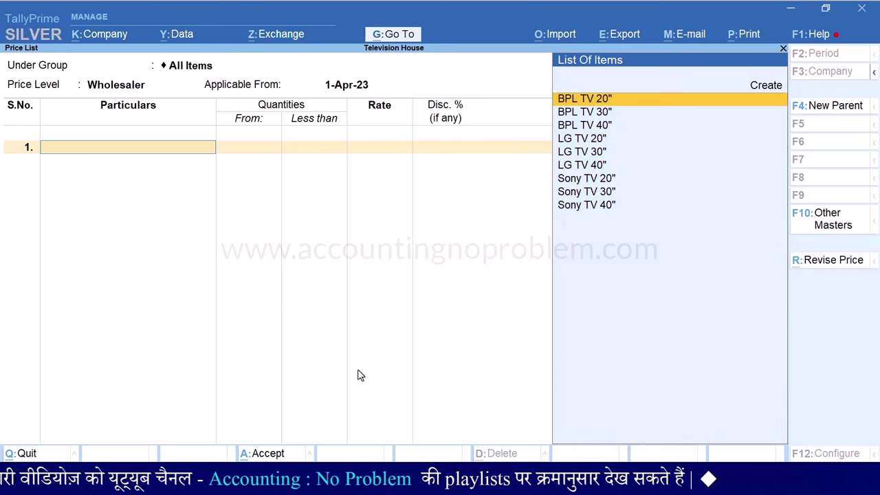
Quit the All Items list and choose stock group BPL TV, Wholesaler, 1-Apr-23 instead
key(Escape)
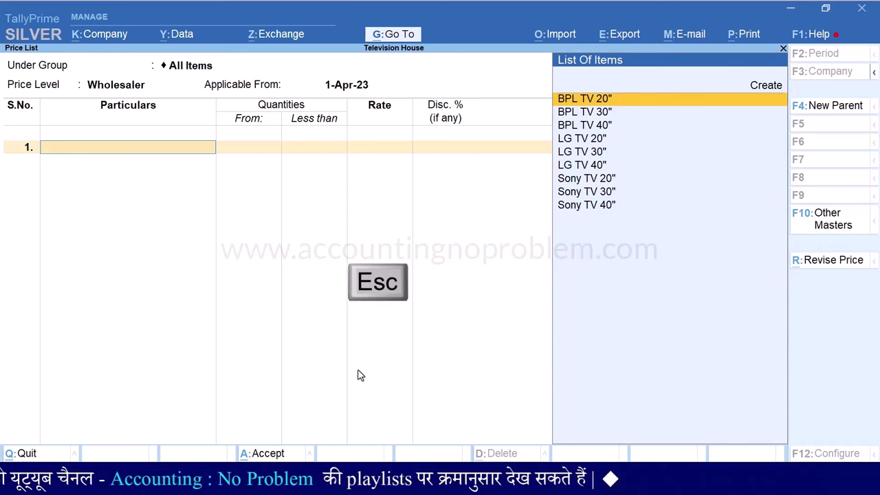
key(Escape)
key(y)
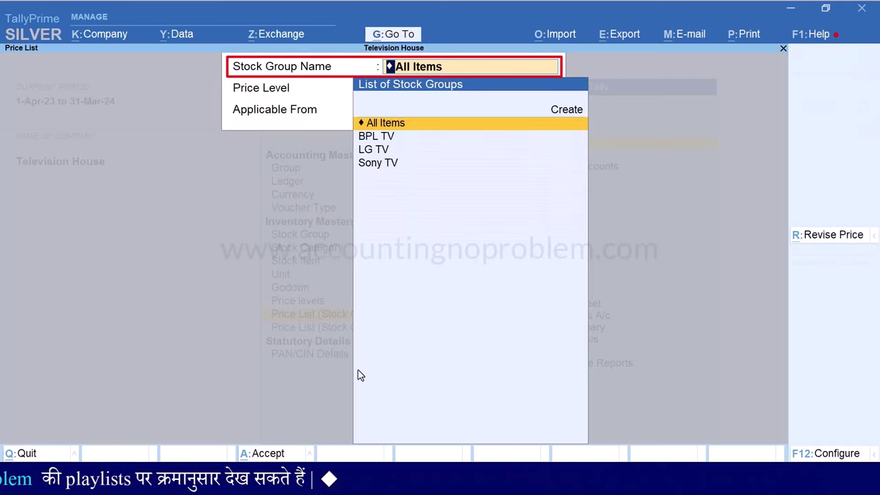
key(Down)
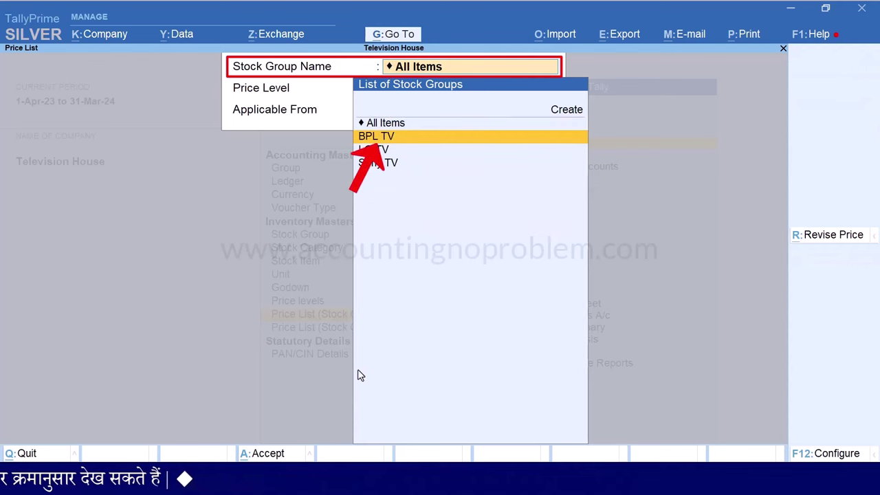
key(Return)
key(Return)
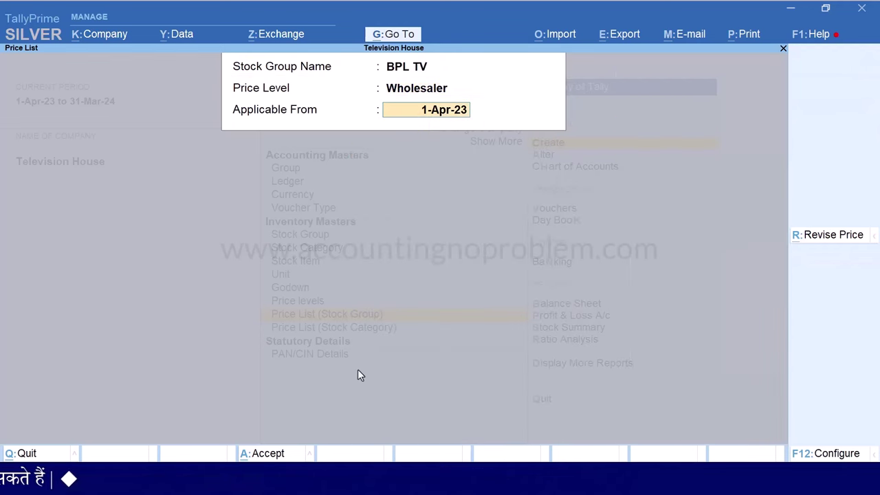
key(Return)
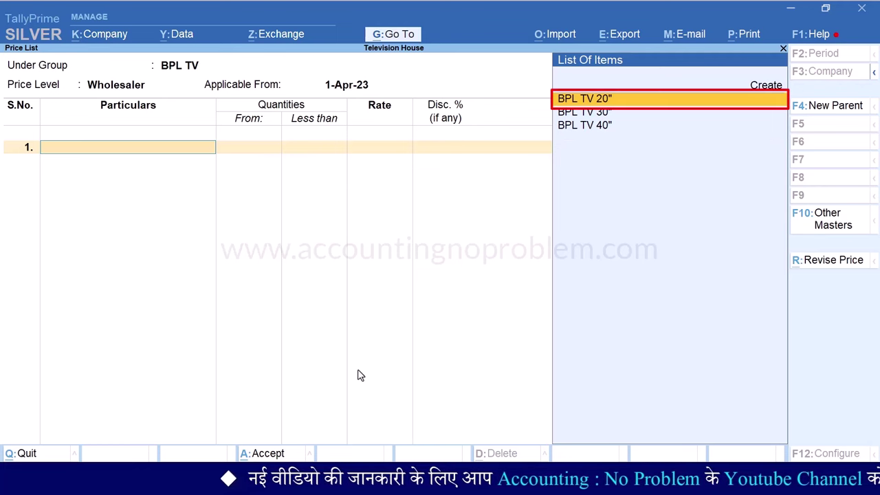
Add BPL TV 20" at 25,000 below 5 Nos and 24,000 for 5–10 Nos
key(Return)
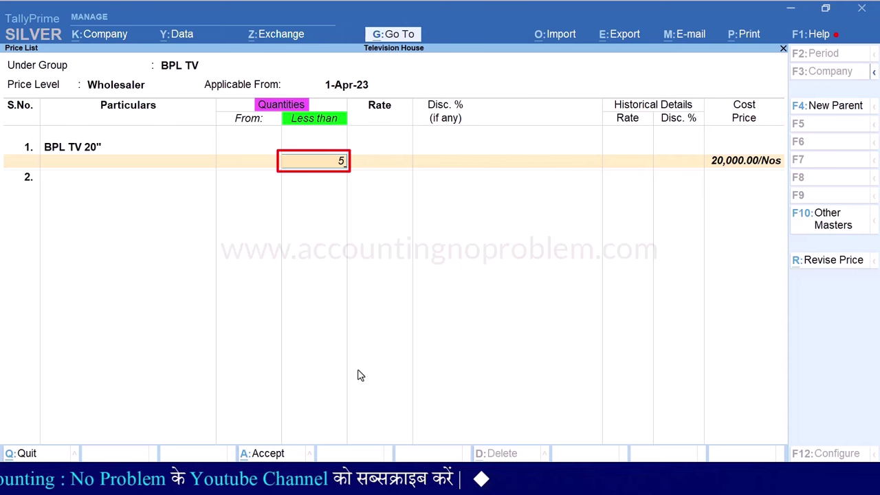
key(Return)
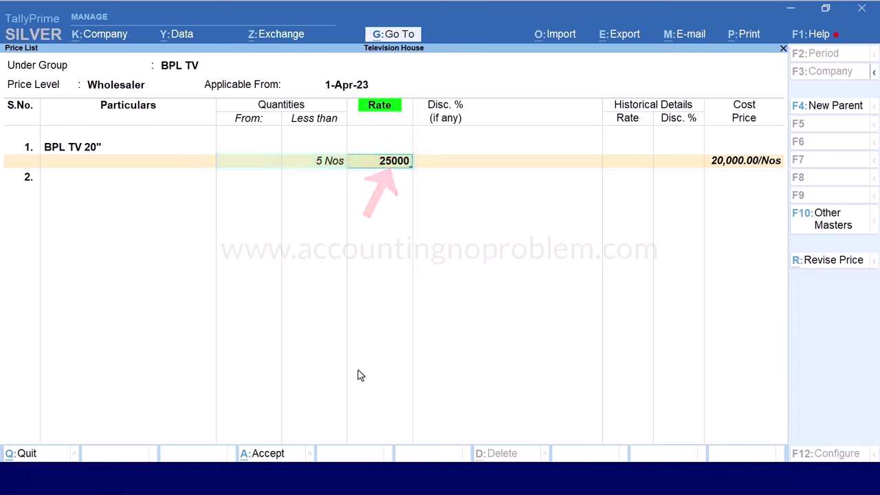
key(Return)
key(Return)
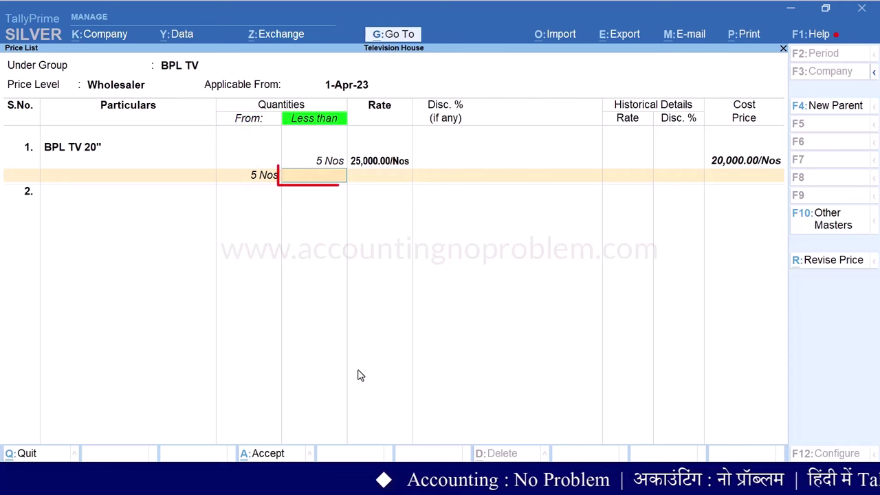
text(10)
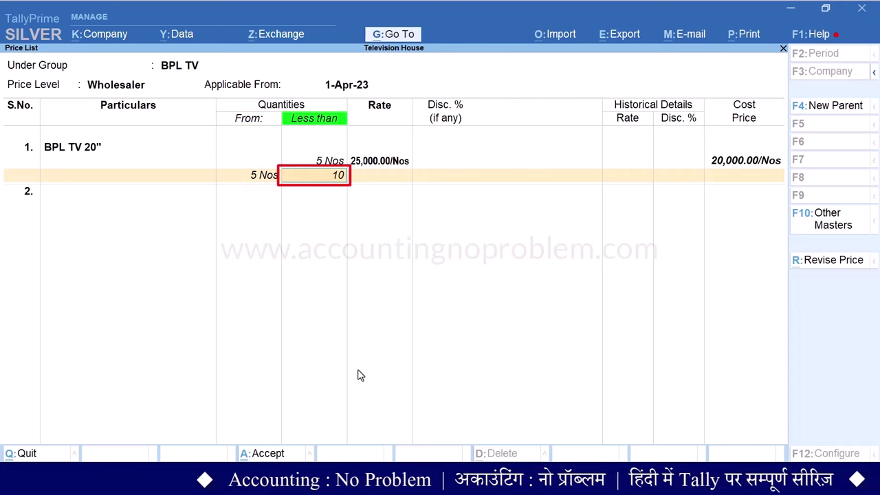
key(Return)
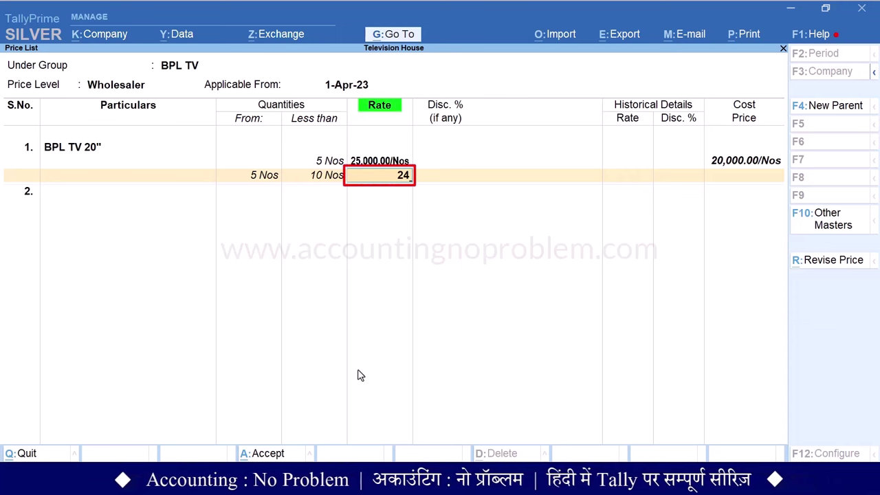
key(Return)
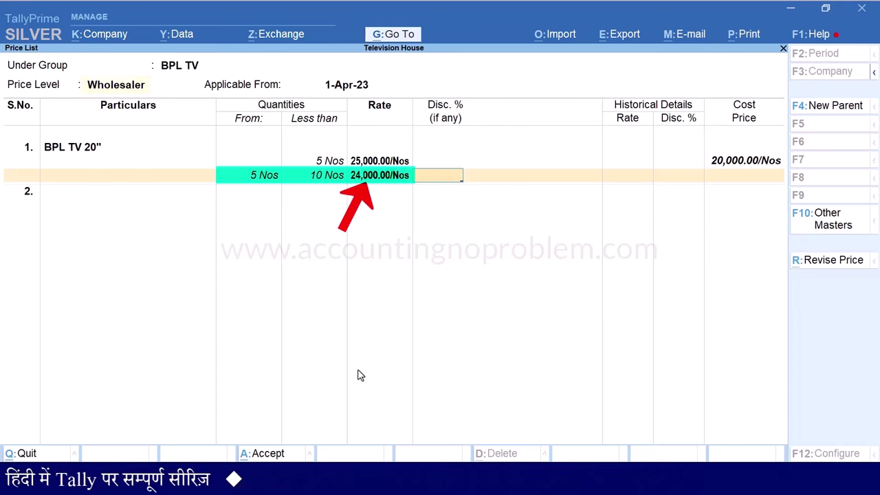
key(Return)
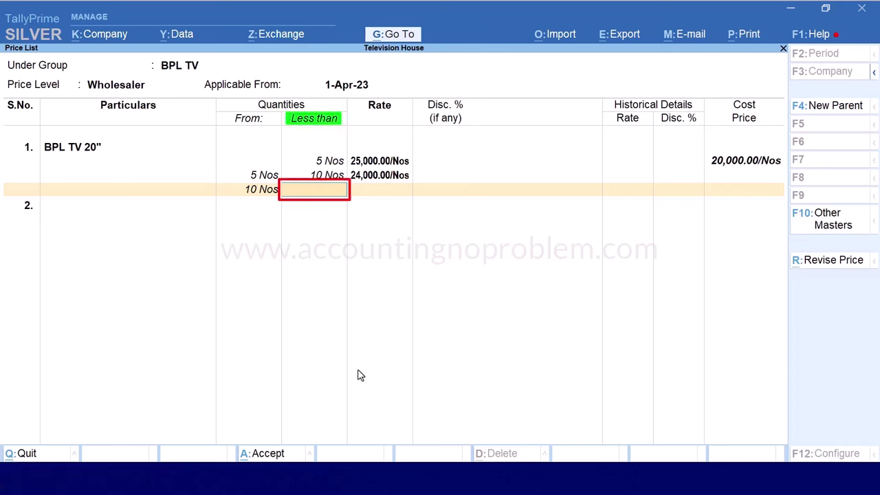
Add the BPL TV 20" slab from 10 Nos at 24,000 with 4% discount
key(Return)
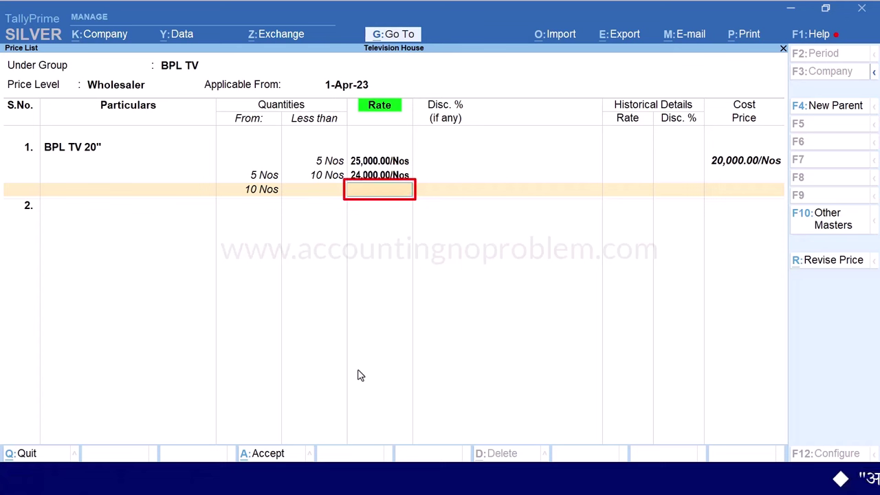
text(24000)
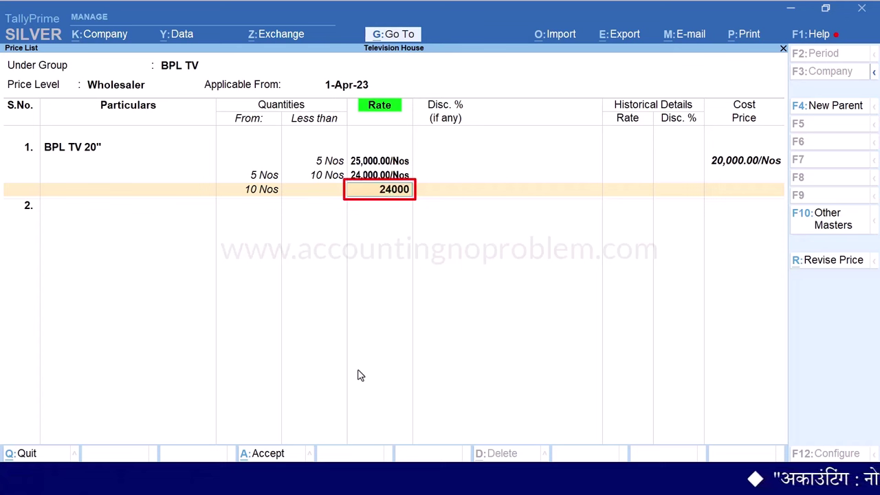
key(Return)
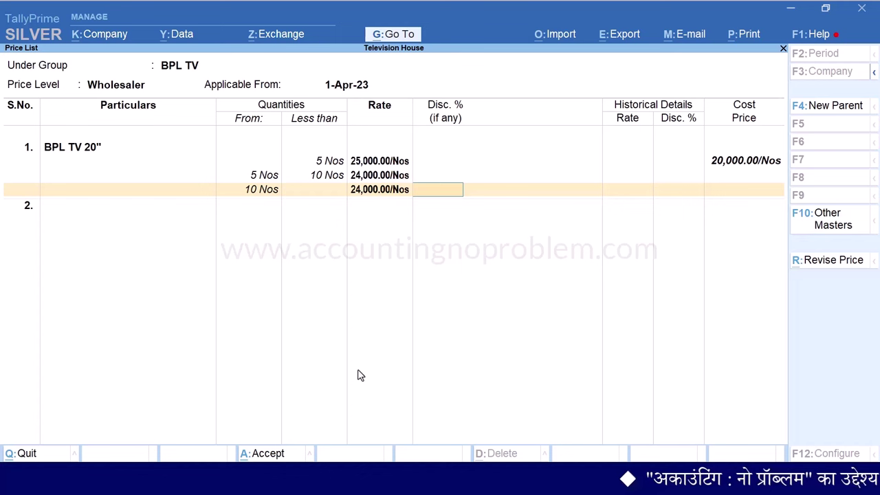
text(4)
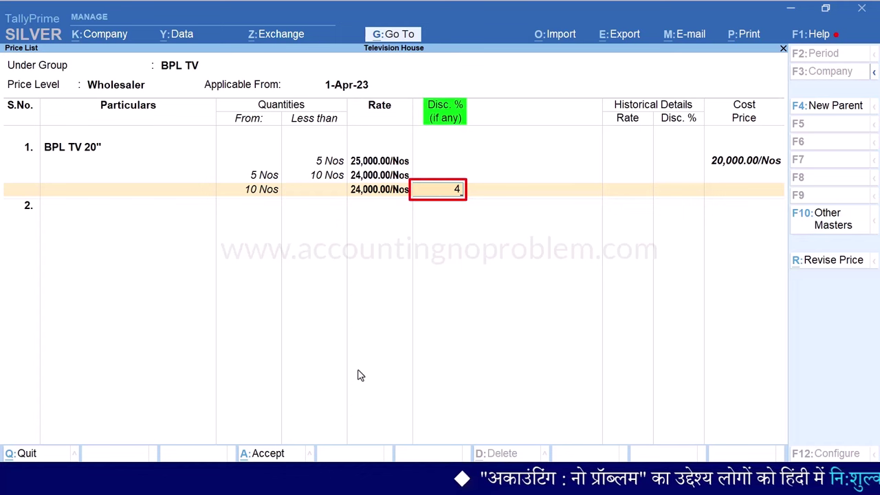
key(Return)
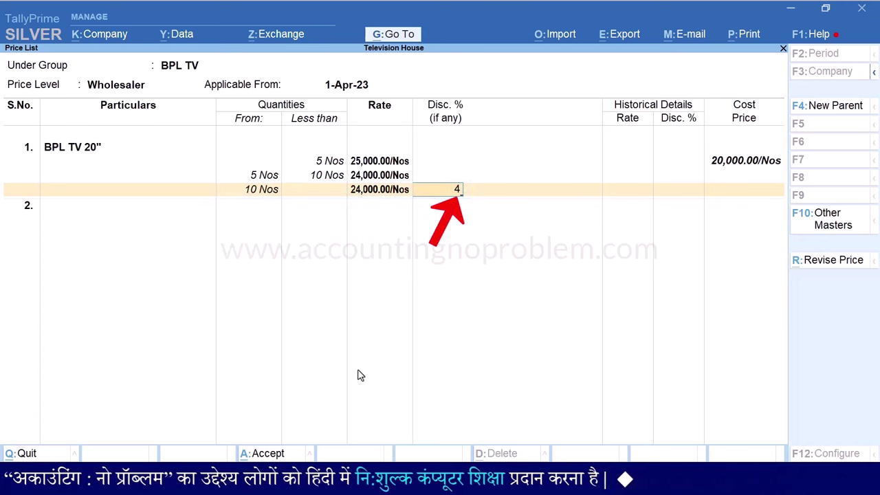
key(Return)
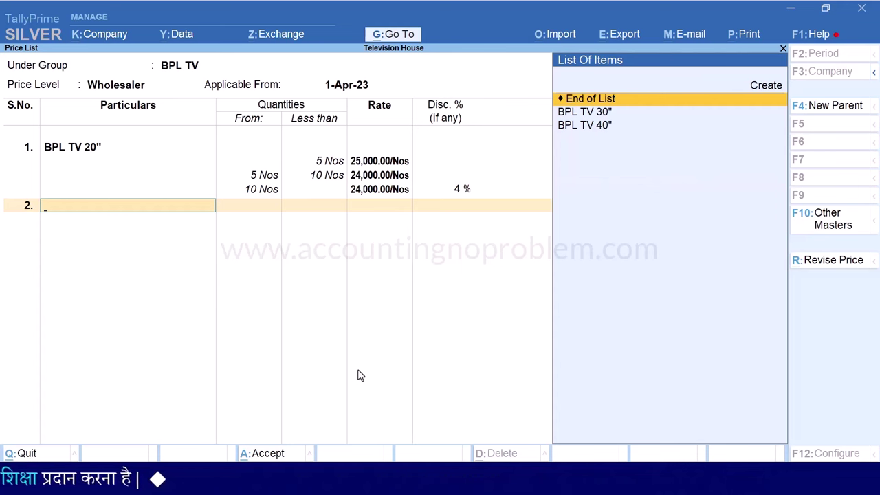
Price BPL TV 30" at 35,000 under 5 Nos, 34,000 for 5–10, 34,000 less 4% from 10
key(Down)
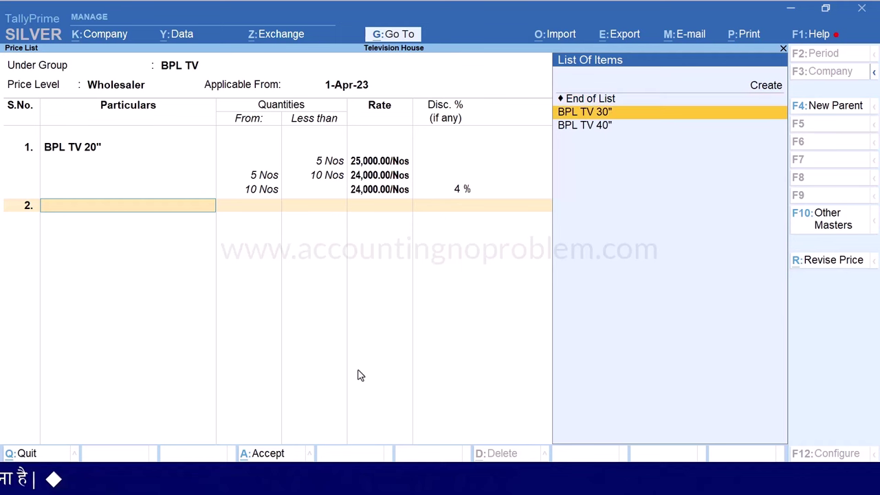
key(Return)
key(Return)
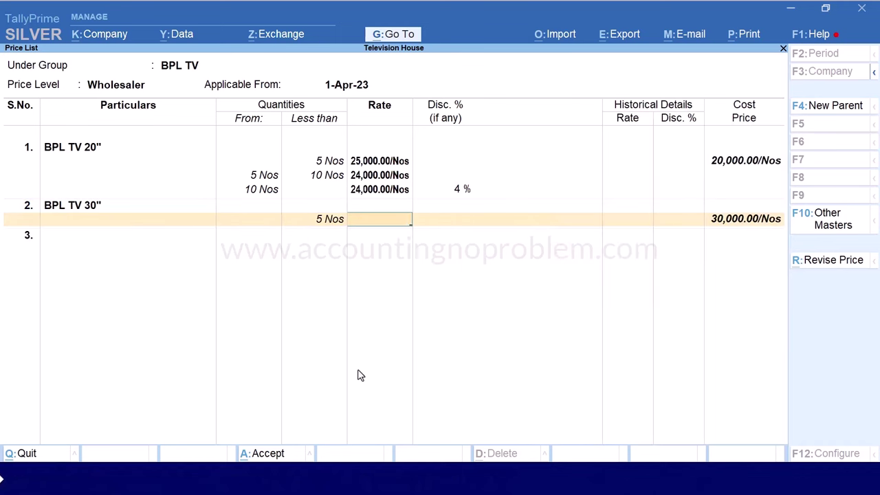
key(Return)
key(Return)
text(10)
key(Return)
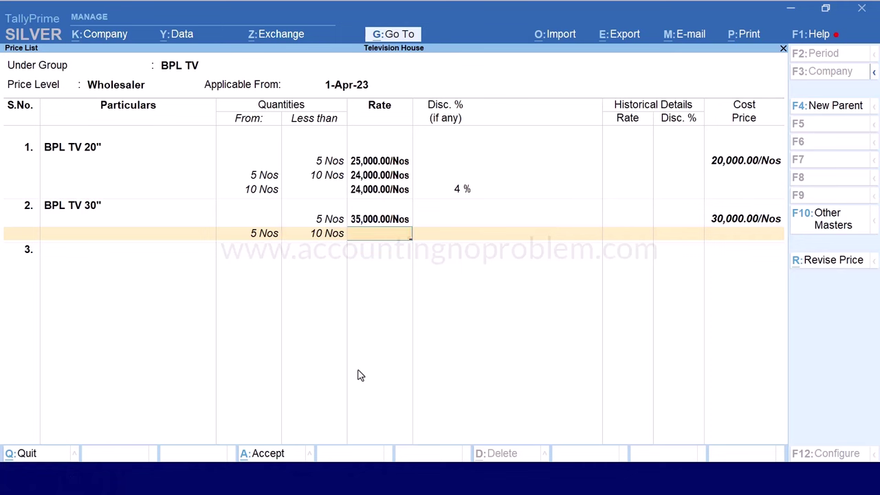
text(34000)
key(Return)
key(Return)
key(Return)
text(34,)
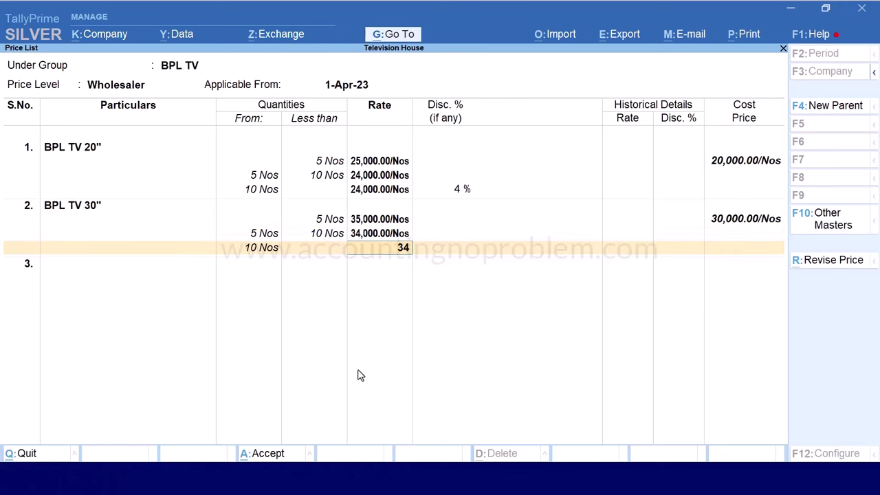
text(000)
key(Return)
text(4)
key(Return)
key(Down)
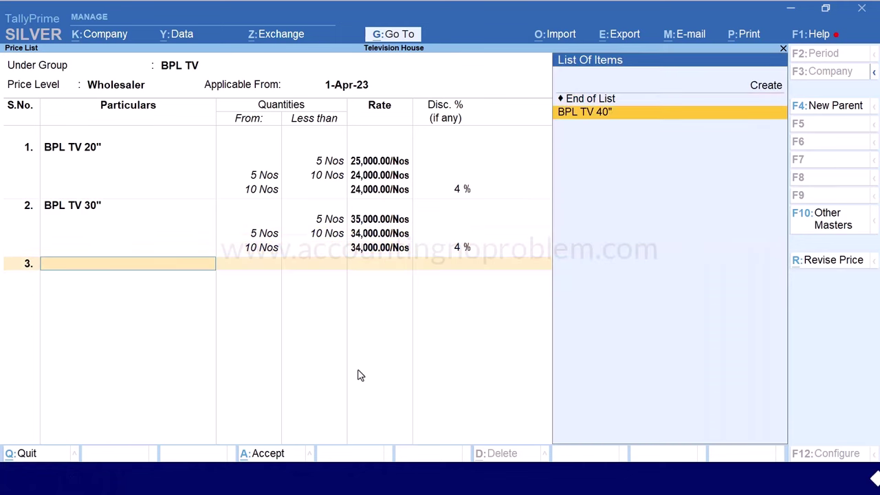
Price BPL TV 40" at 45,000 under 5 Nos, 44,000 above with 4% from 10, then accept
key(Return)
text(5)
key(Return)
text(45000)
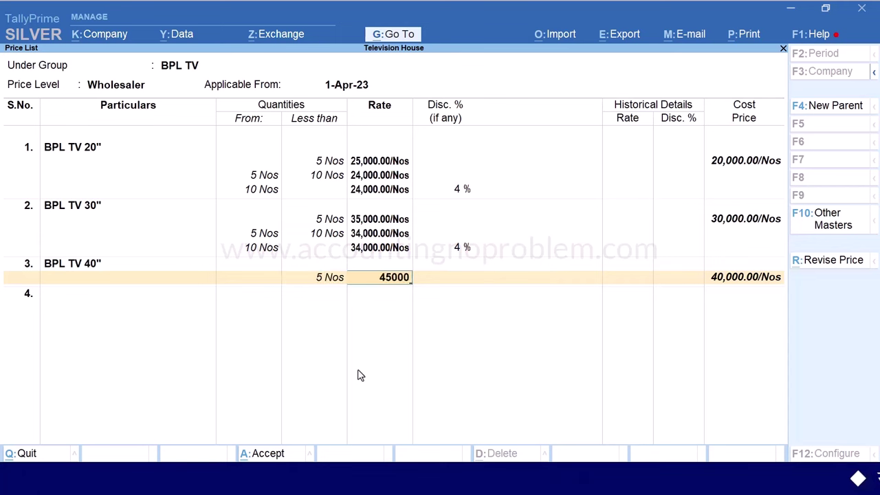
key(Return)
key(Return)
text(10)
key(Return)
text(44000)
key(Return)
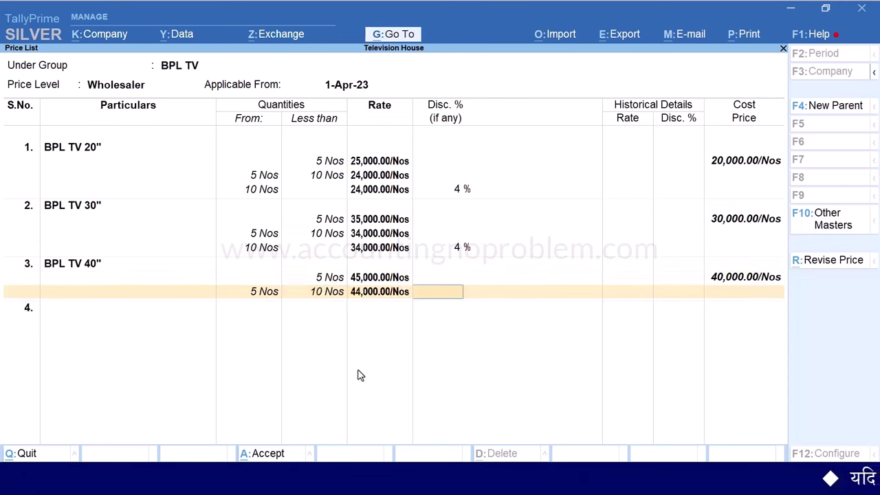
key(Return)
key(Return)
key(Return)
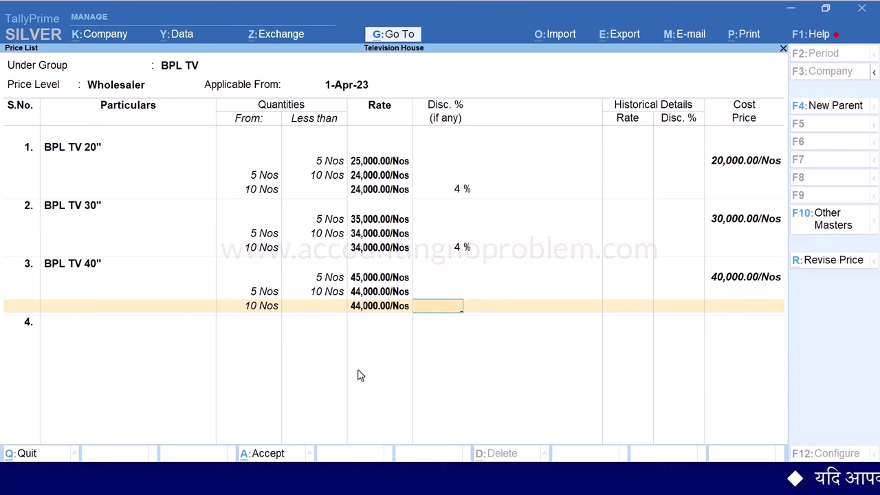
text(4)
key(Return)
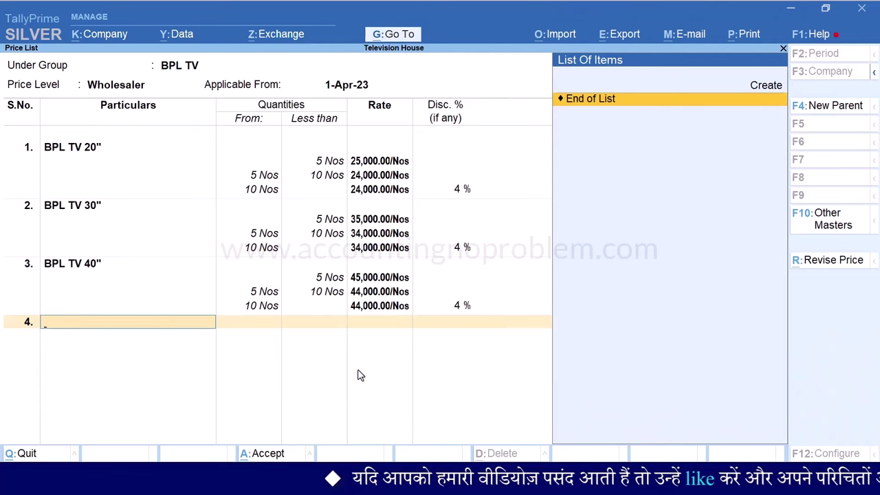
key(Return)
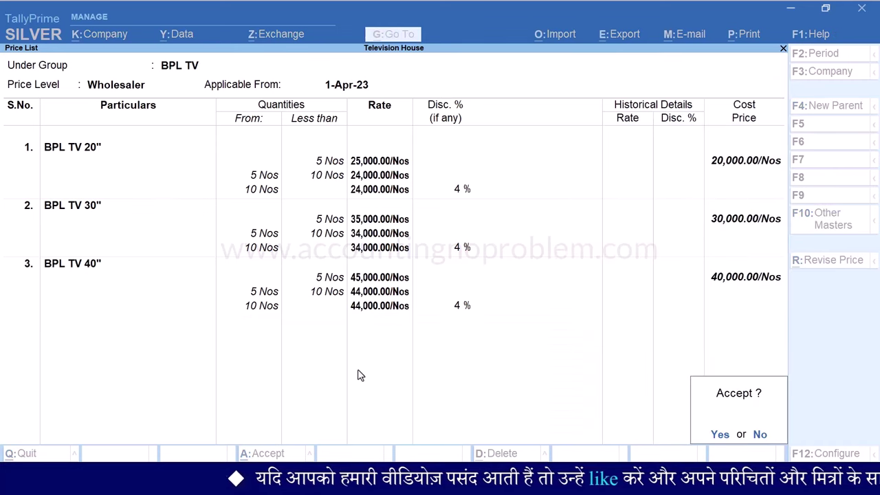
key(Return)
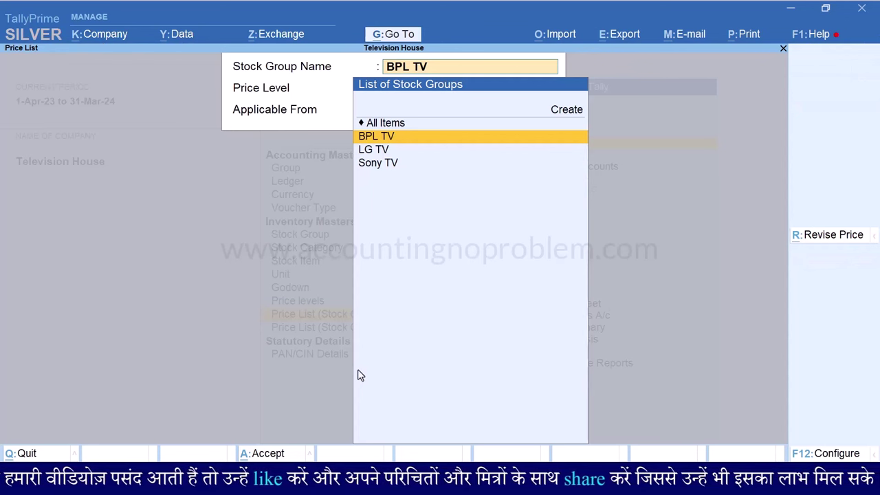
Start a BPL TV price list at Retailer level applicable from 1-Apr-23
key(Return)
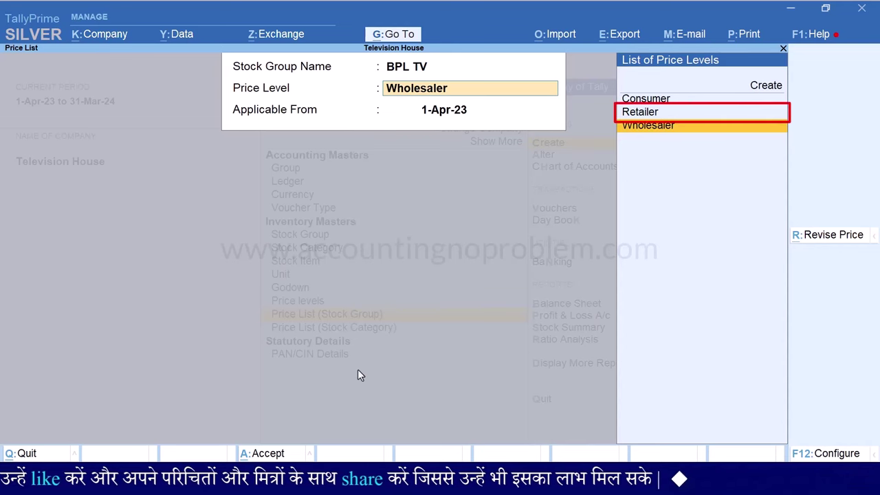
key(Up)
key(Return)
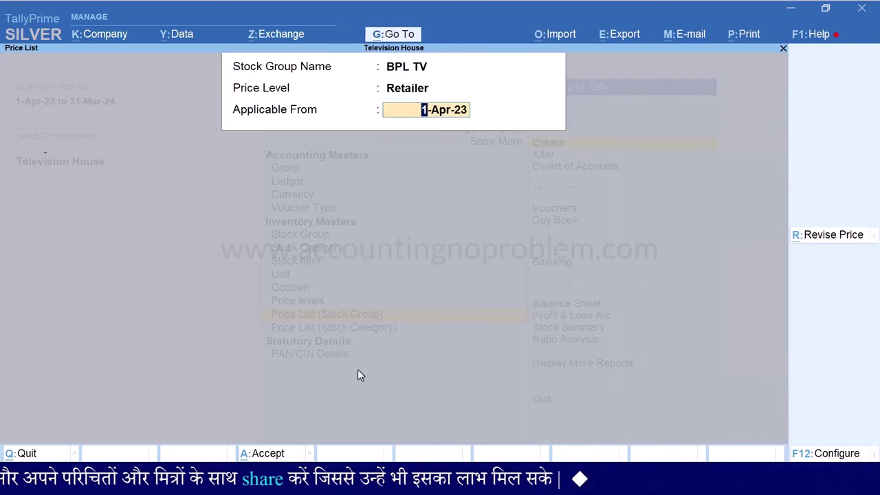
key(Return)
Price BPL TV 20" at 27,000 under 3 Nos, 26,500 for 3–5, 26,000 less 1% from 5
key(Return)
text(3)
key(Return)
text(27000)
key(Return)
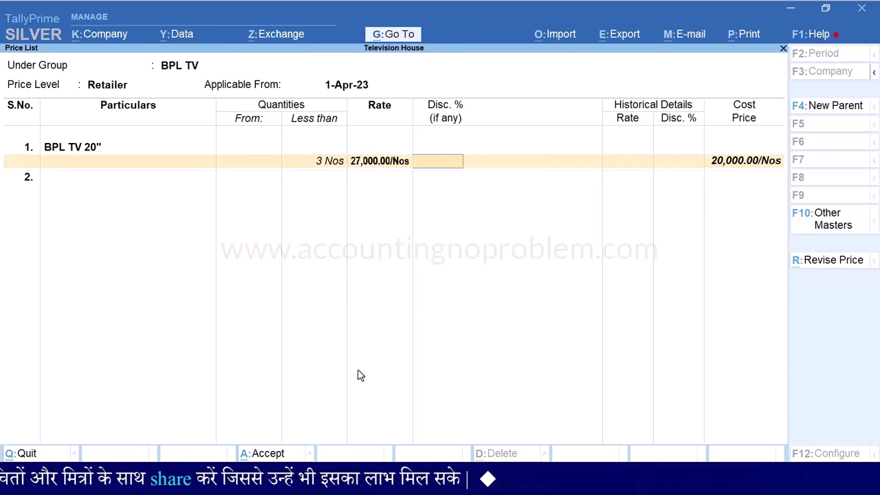
key(Return)
text(5)
key(Return)
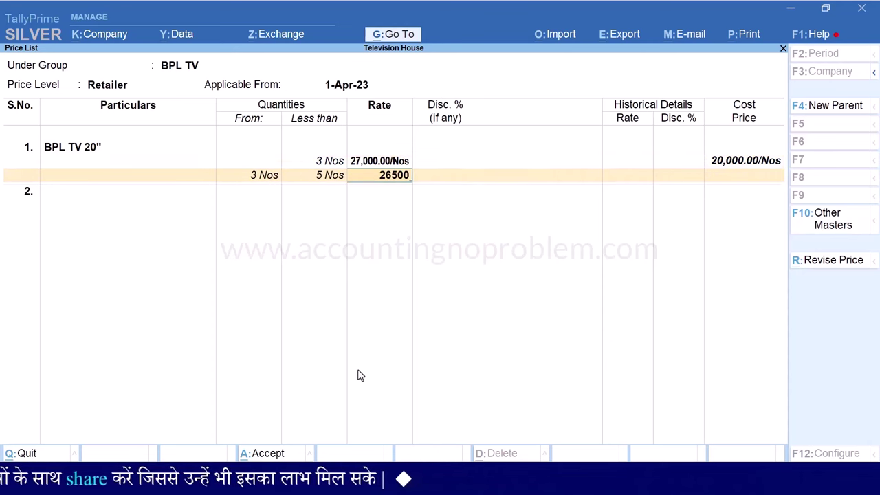
key(Return)
key(Return)
key(Return)
text(26,000)
key(Return)
text(1)
key(Return)
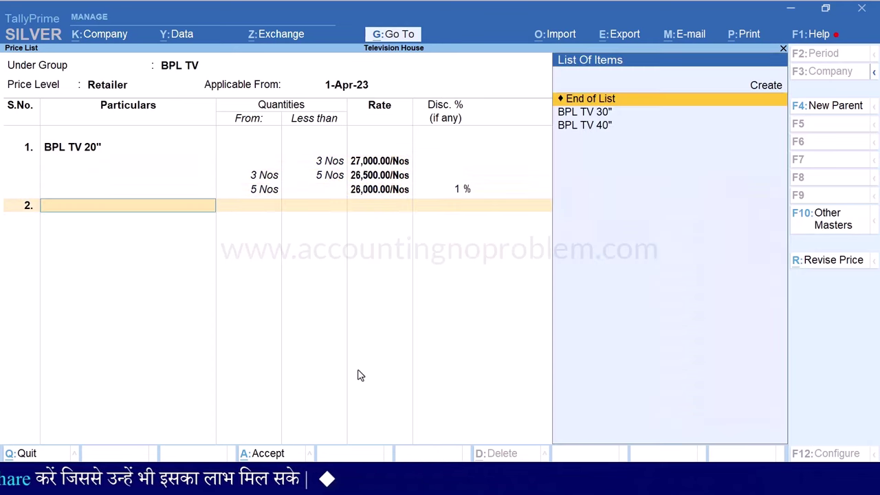
key(Down)
Price BPL TV 30" at 37,000 under 3 Nos, 36,500 for 3–5, 36,000 less 1% from 5
key(Return)
text(3)
key(Return)
text(7,000)
key(Return)
key(Return)
text(5)
key(Return)
text(36500)
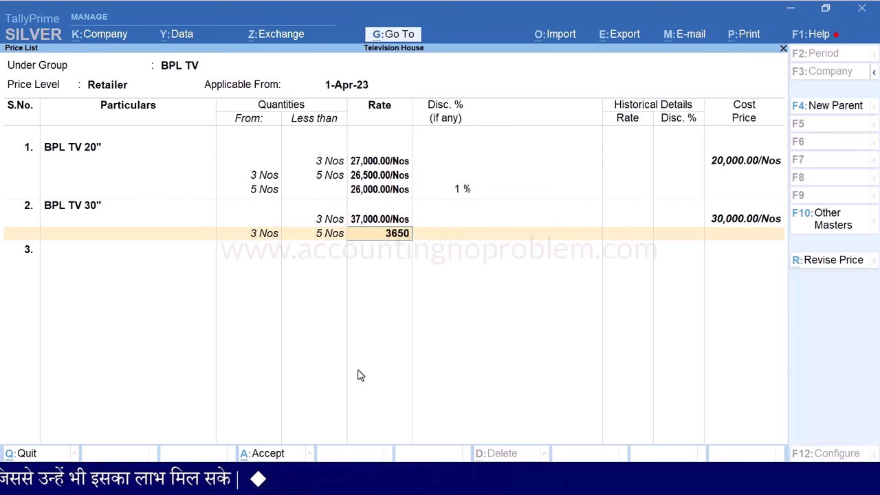
key(Return)
key(Return)
key(Return)
text(36000)
key(Return)
text(1)
key(Return)
key(Down)
Price BPL TV 40" at 47,000, 46,500 and 46,000 less 1% from 5 Nos, then end the list
key(Return)
text(3)
key(Return)
text(47000)
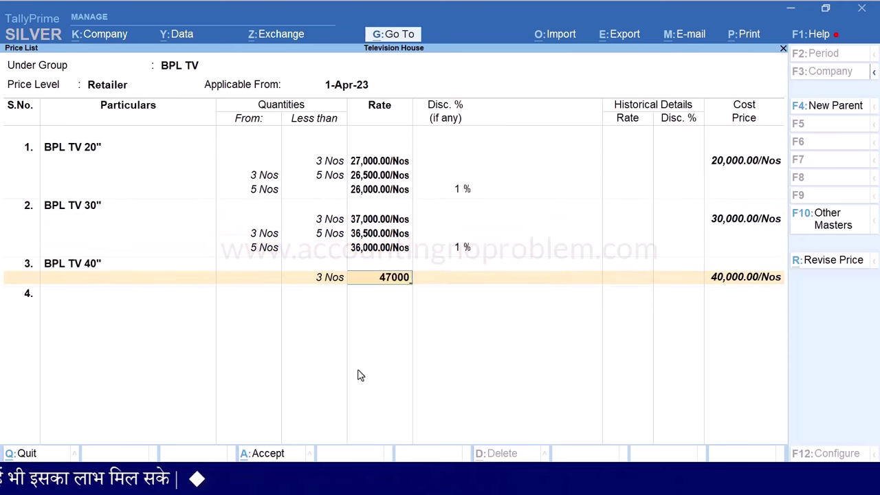
key(Return)
key(Return)
text(5)
key(Return)
text(46,500)
key(Return)
key(Return)
key(Return)
text(46000)
key(Return)
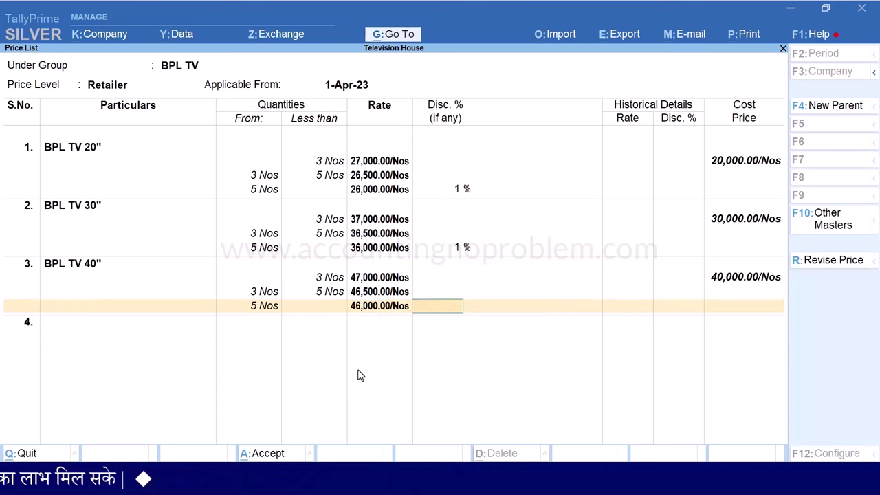
text(1)
key(Return)
key(Return)
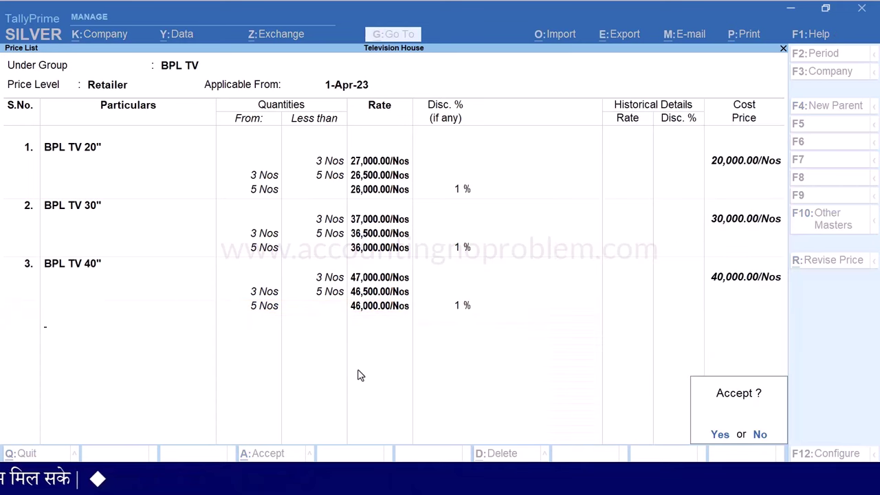
key(Return)
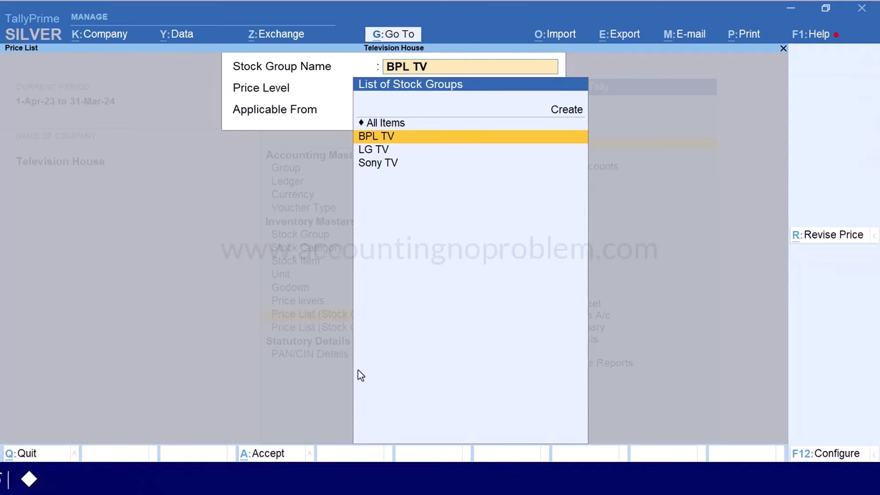
Choose stock group BPL TV and price level Consumer, applicable from 1-Apr-23
key(Return)
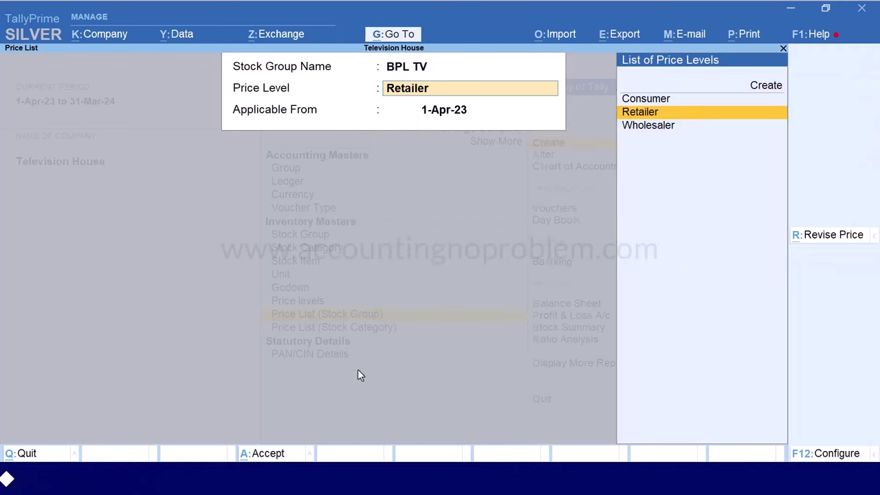
key(Up)
key(Return)
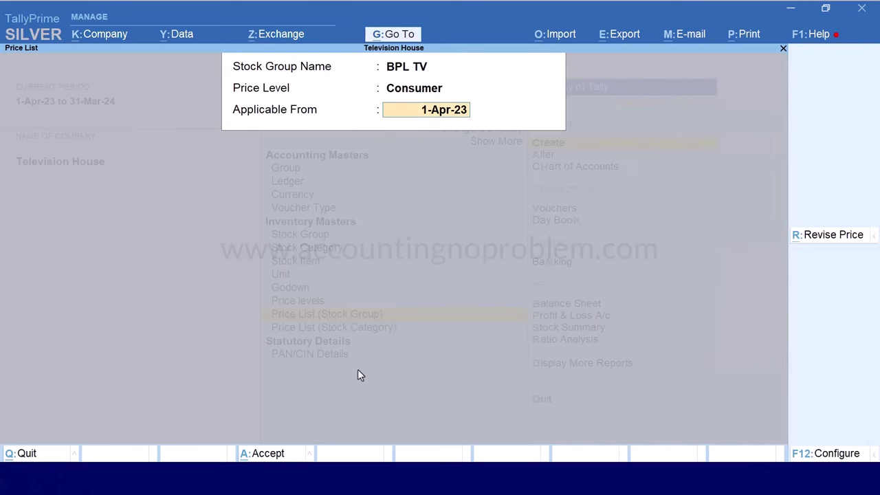
key(Return)
Price BPL TV 20" at 30,000 below 2 Nos and 29,000 from 2 Nos
key(Return)
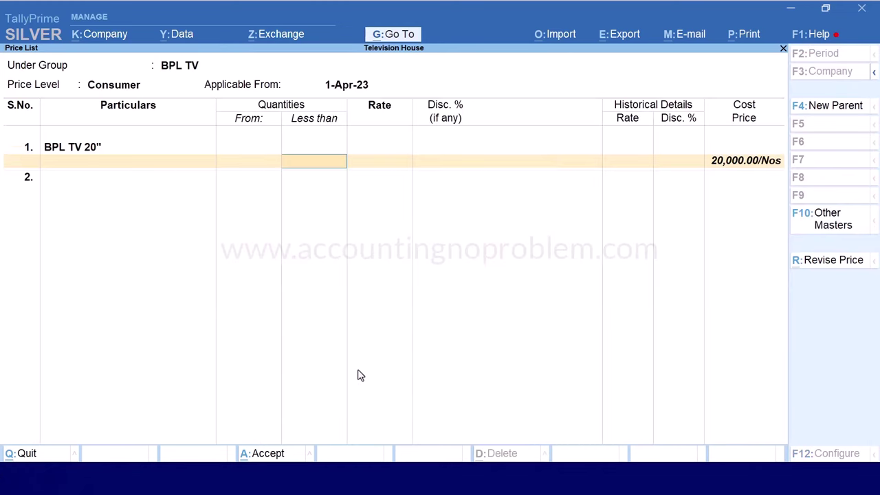
text(2)
key(Return)
key(Return)
key(Return)
key(Return)
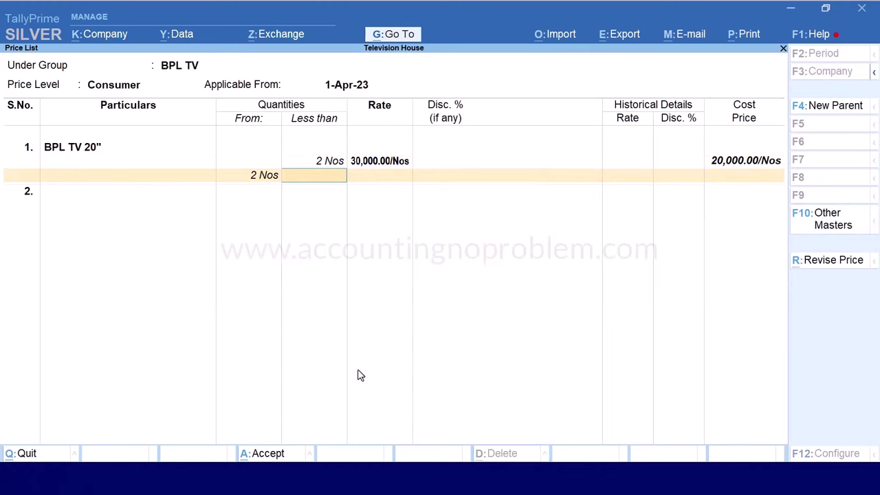
key(Return)
key(Return)
key(Return)
key(Down)
Price BPL TV 30" at 40,000 below 2 Nos and 39,000 from 2 Nos
key(Return)
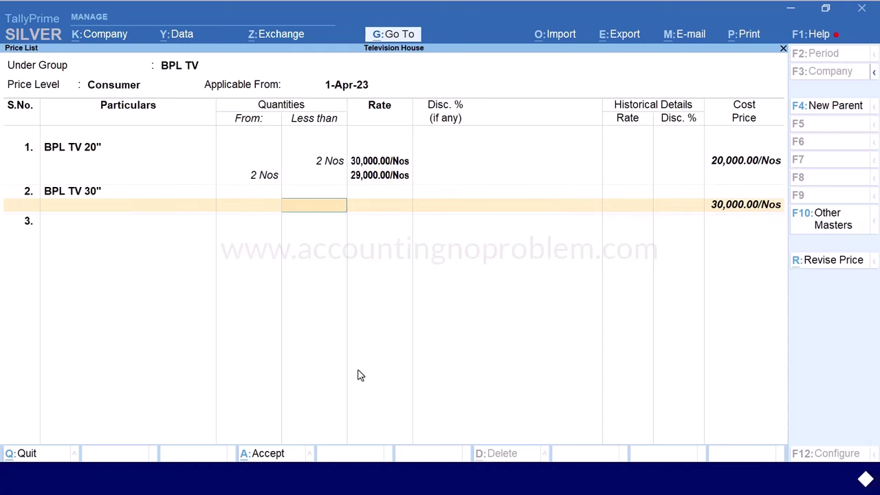
text(2)
key(Return)
text(40000)
key(Return)
key(Return)
key(Return)
text(39000)
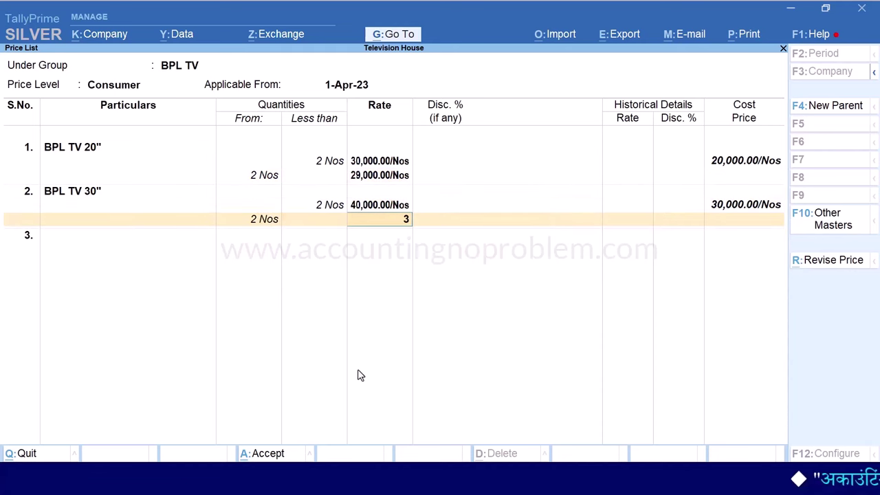
key(Return)
Price BPL TV 40" at 50,000 below 2 Nos and 49,000 from 2 Nos, then save the list
key(Return)
key(Return)
key(Down)
key(Return)
text(2)
key(Return)
text(50000)
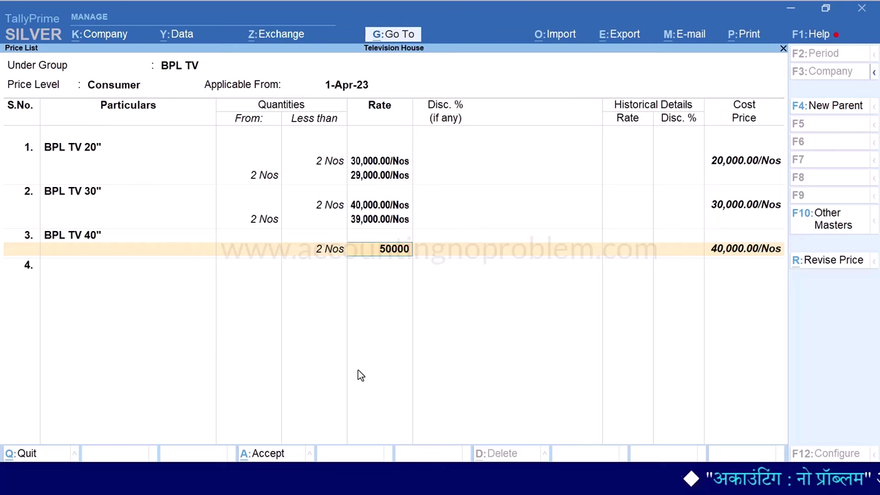
key(Return)
key(Return)
key(Return)
text(49000)
key(Return)
key(Return)
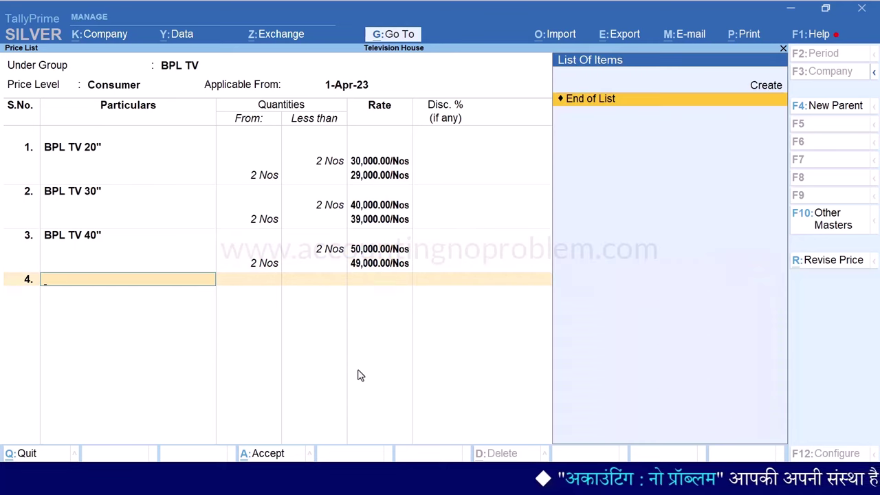
key(Return)
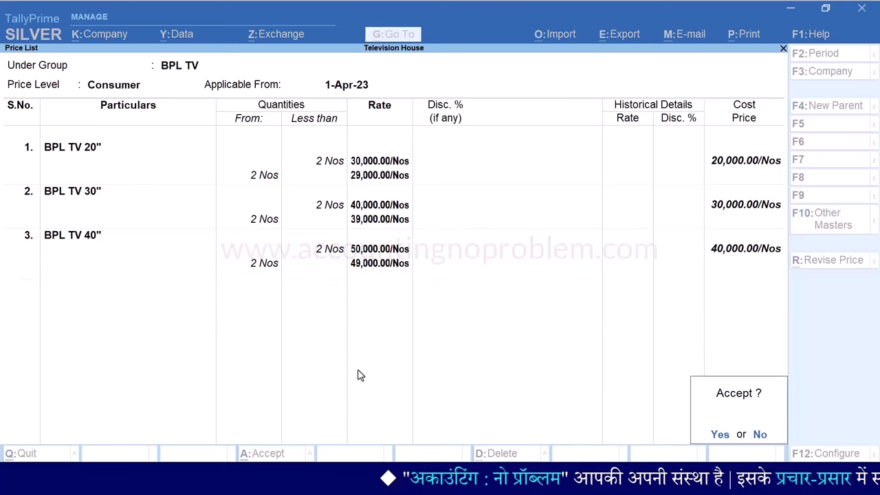
key(Return)
key(Escape)
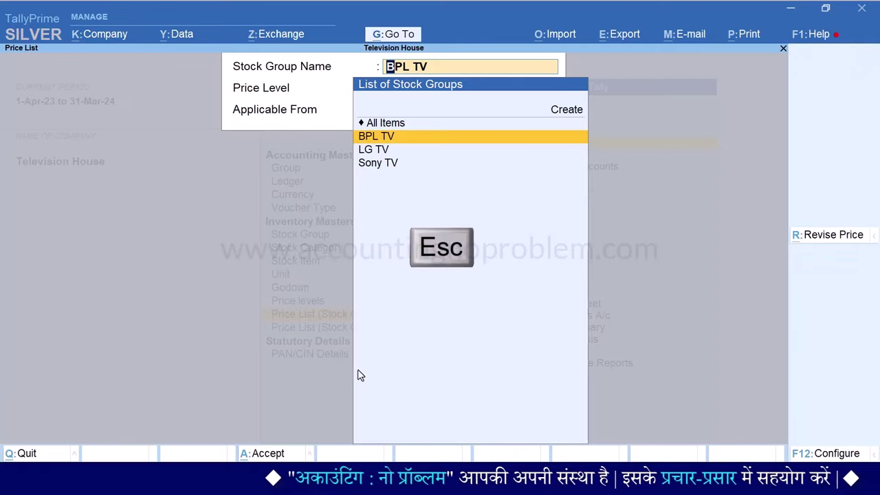
key(Escape)
key(Escape)
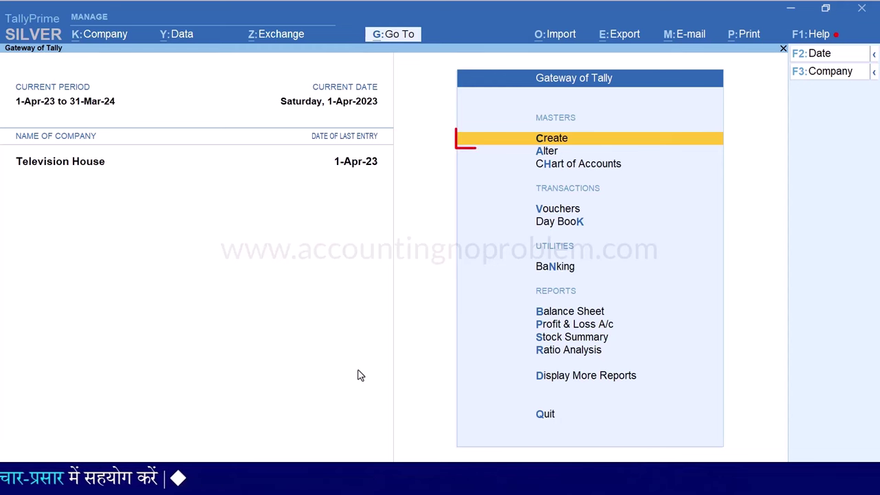
key(c)
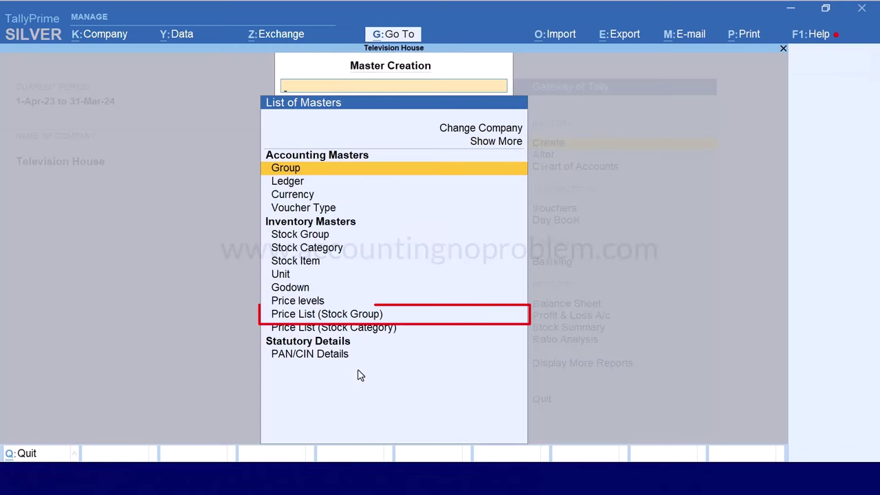
key(Down)
key(Down)
key(Down)
key(Down)
key(Down)
key(Down)
key(Down)
key(Down)
key(Down)
key(Down)
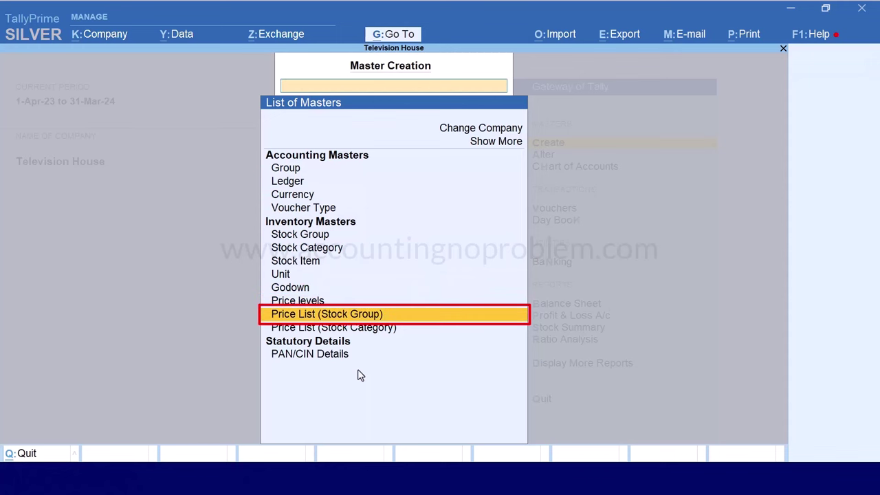
key(Return)
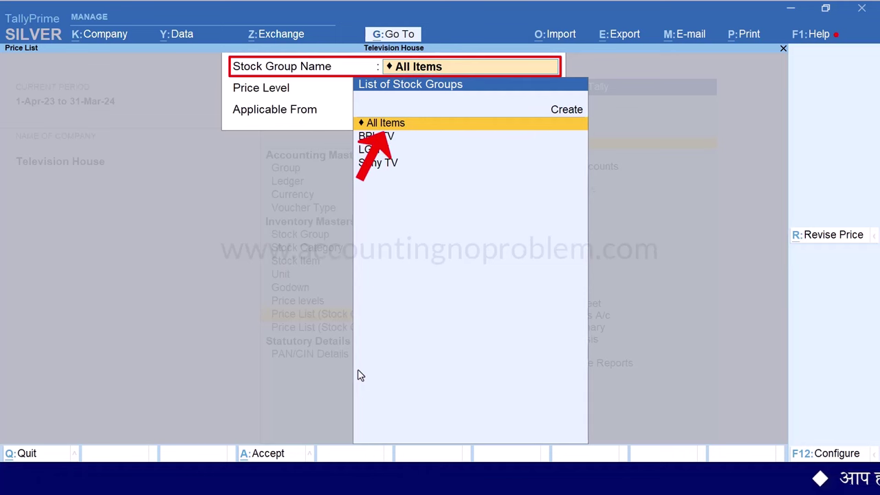
Open the Wholesaler price list for All Items applicable from 1-Apr-23
key(Return)
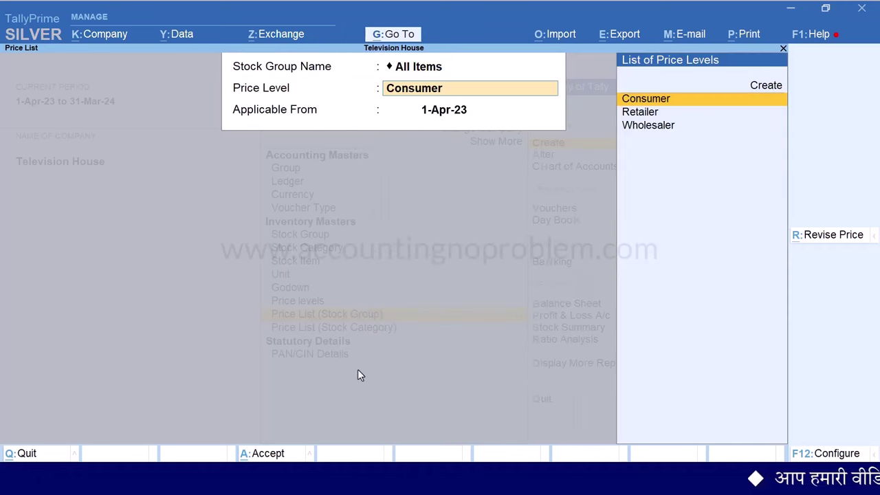
key(Down)
key(Down)
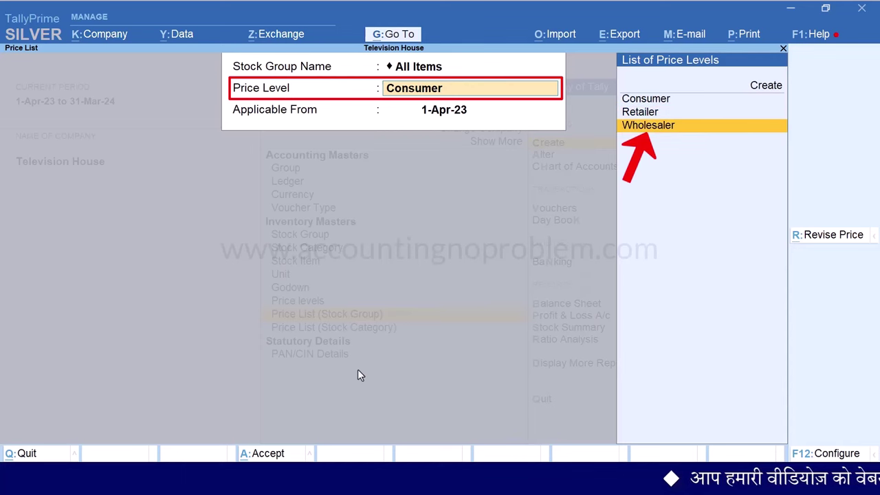
key(Return)
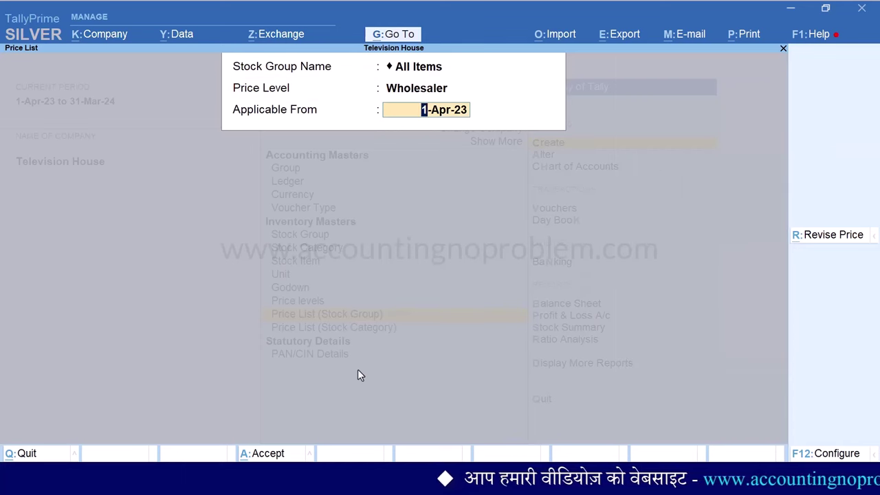
key(Return)
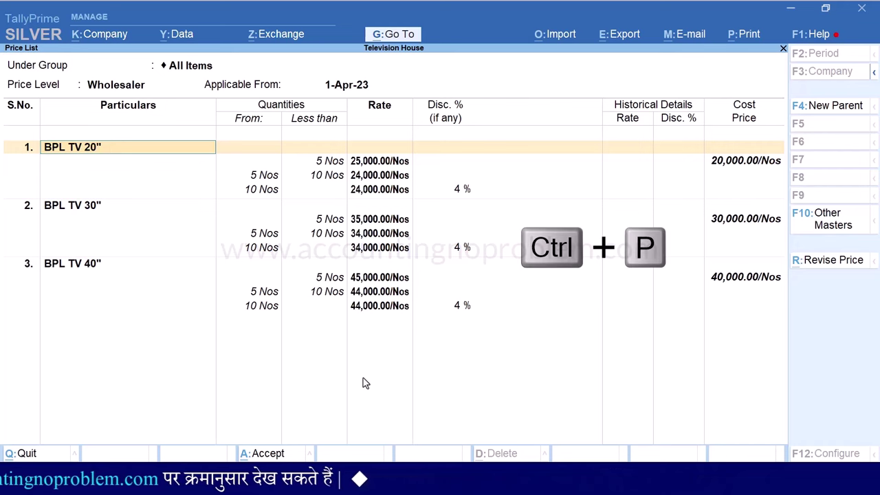
Preview the price list printout at full width, then back out to the Gateway of Tally
key(ctrl+p)
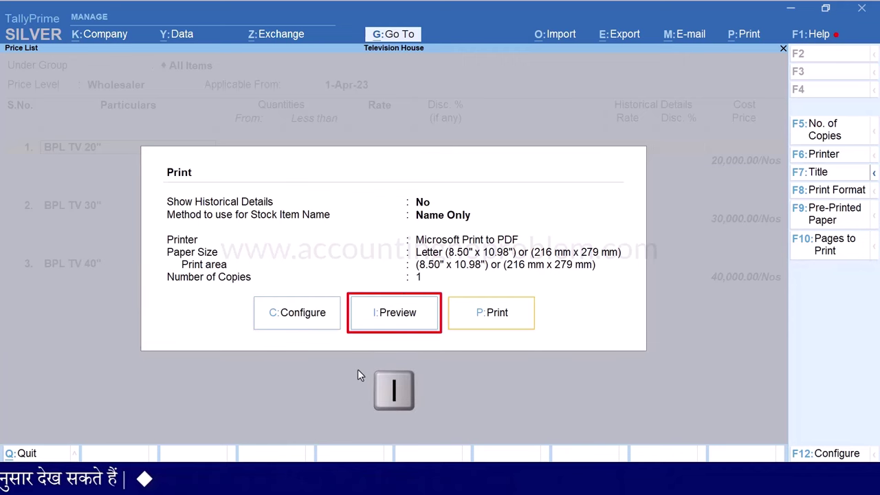
key(i)
key(alt+z)
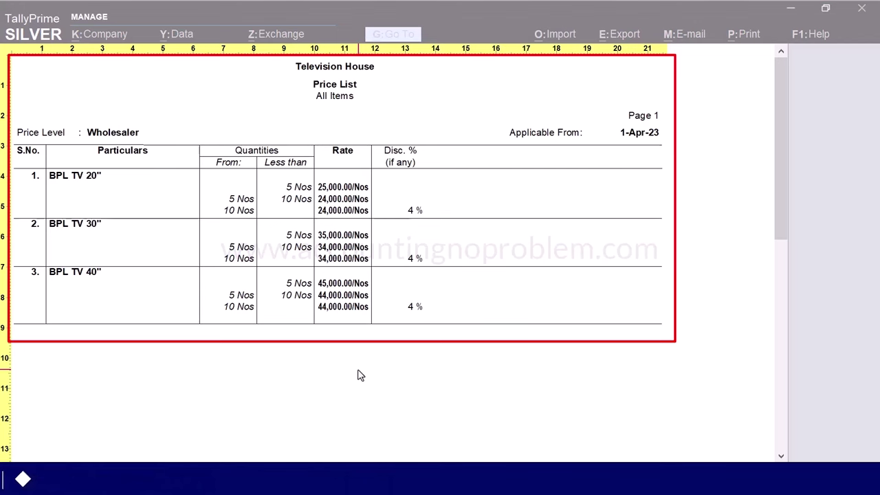
key(Escape)
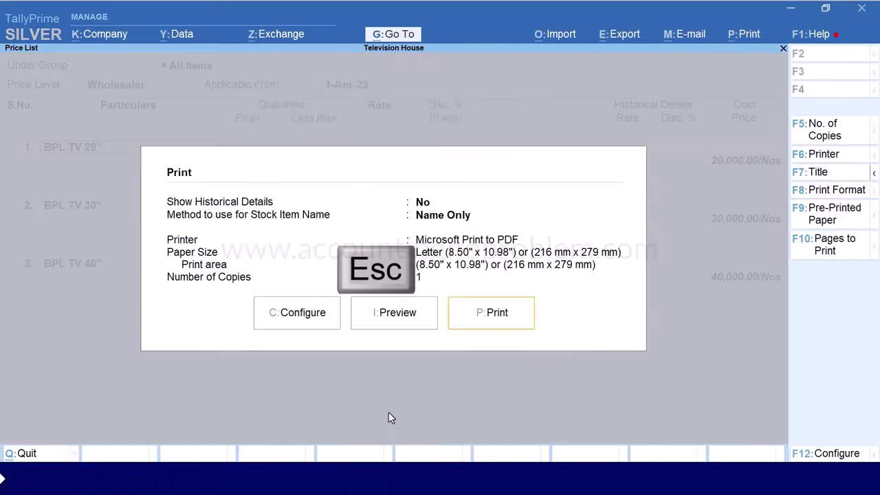
key(Escape)
key(Escape)
key(Escape)
key(Escape)
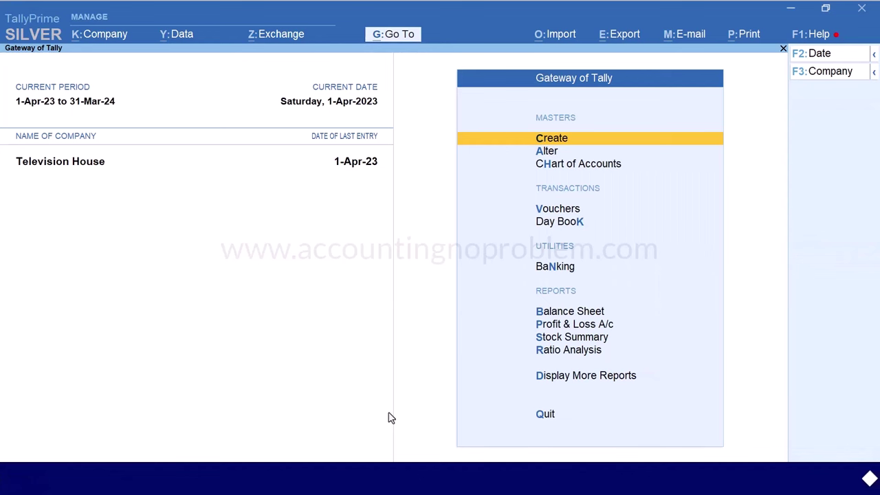
Start a Sales voucher dated 1-Apr for Customer-4 using the Wholesaler price level
key(v)
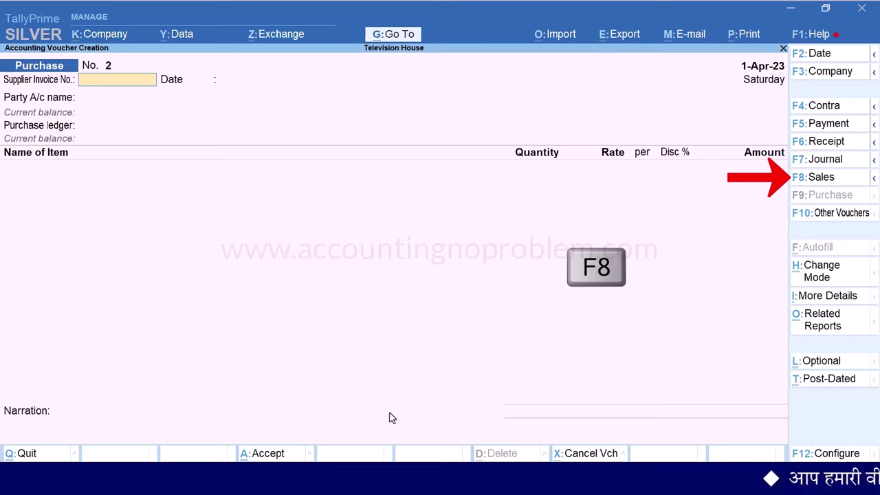
key(F8)
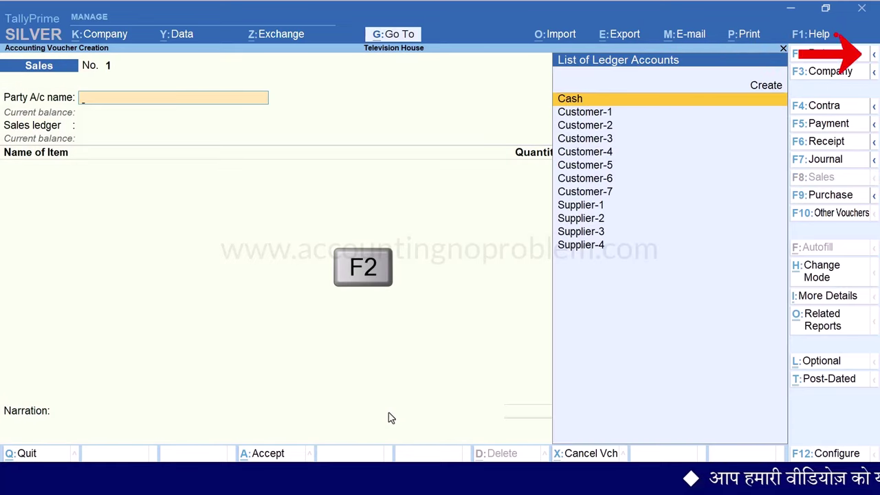
key(F2)
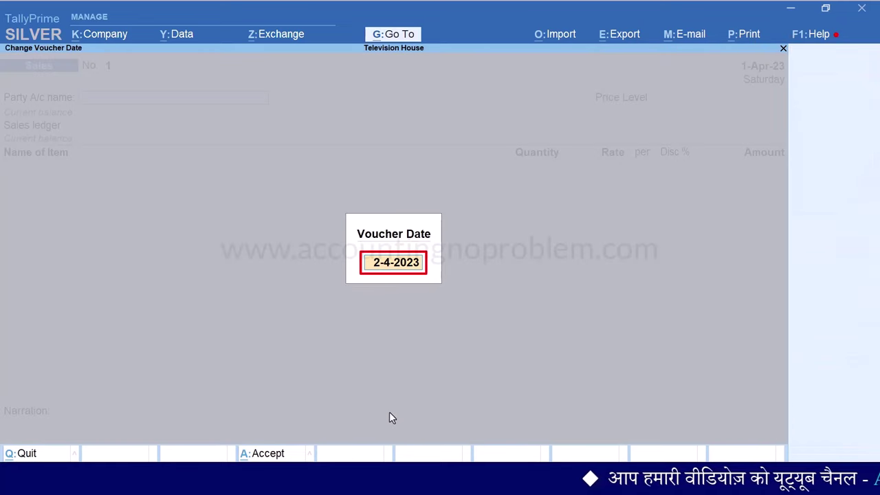
text(1.4)
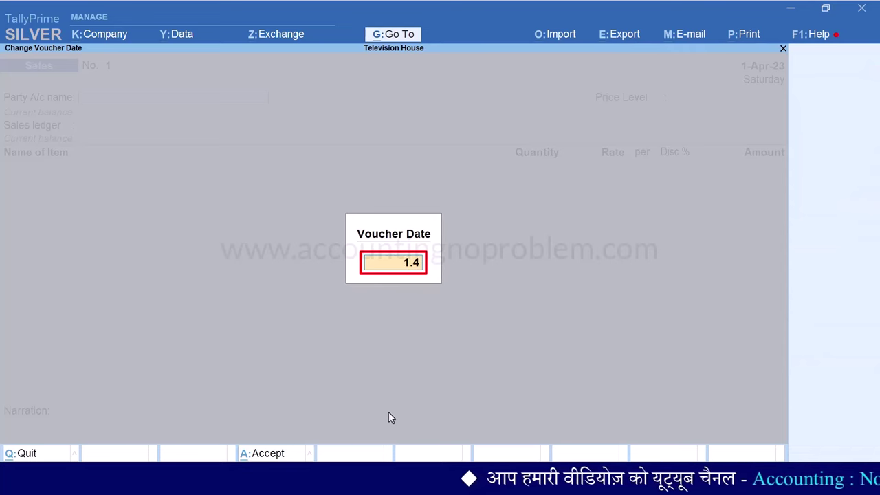
key(Return)
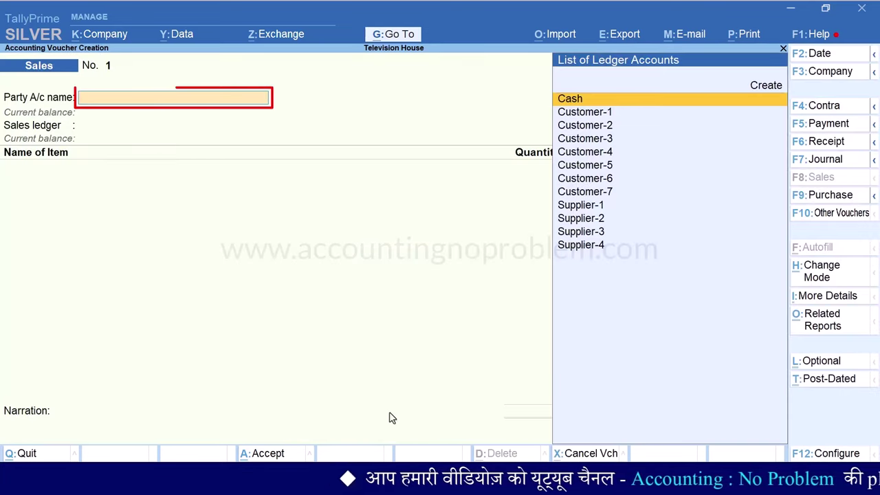
key(Down)
key(Down)
key(Down)
key(Down)
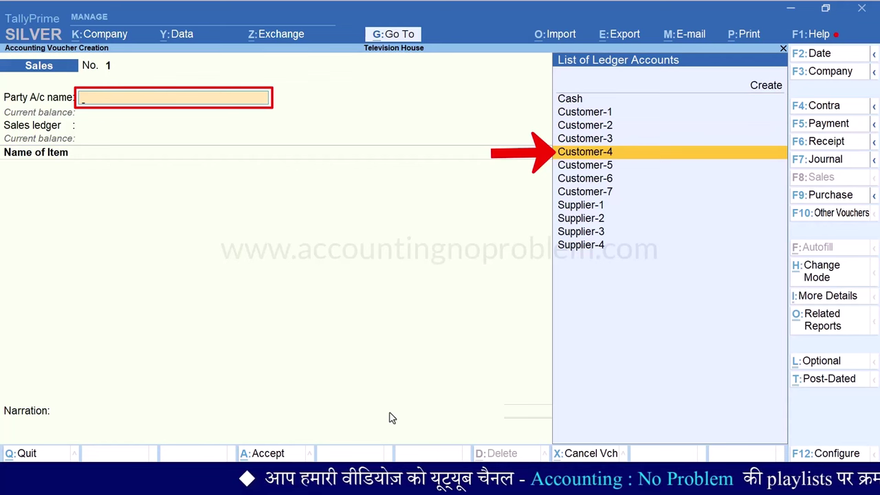
key(Return)
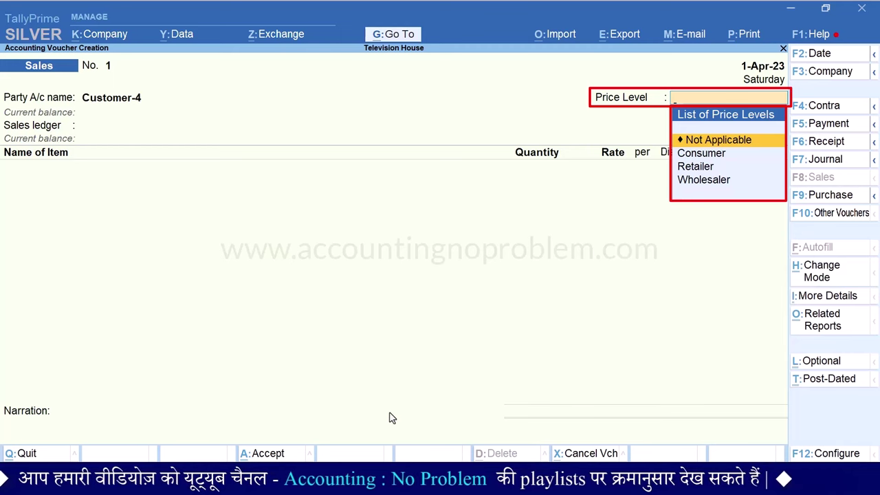
key(Down)
key(Down)
key(Down)
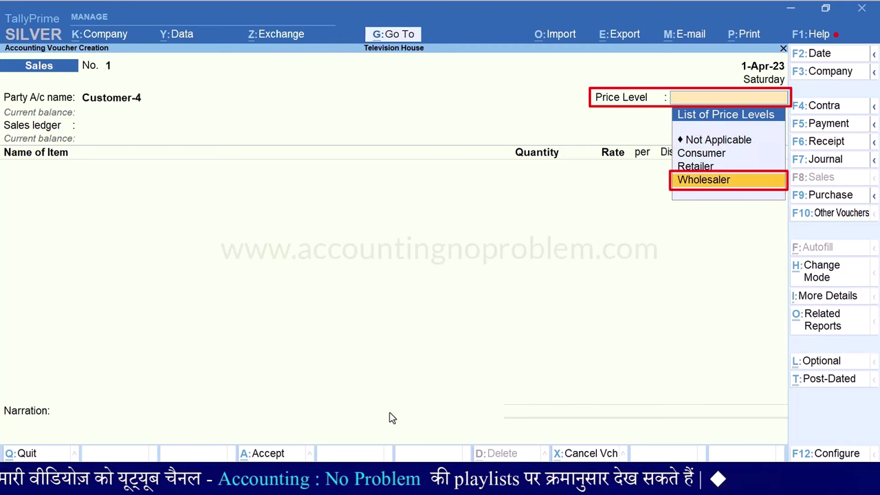
key(Return)
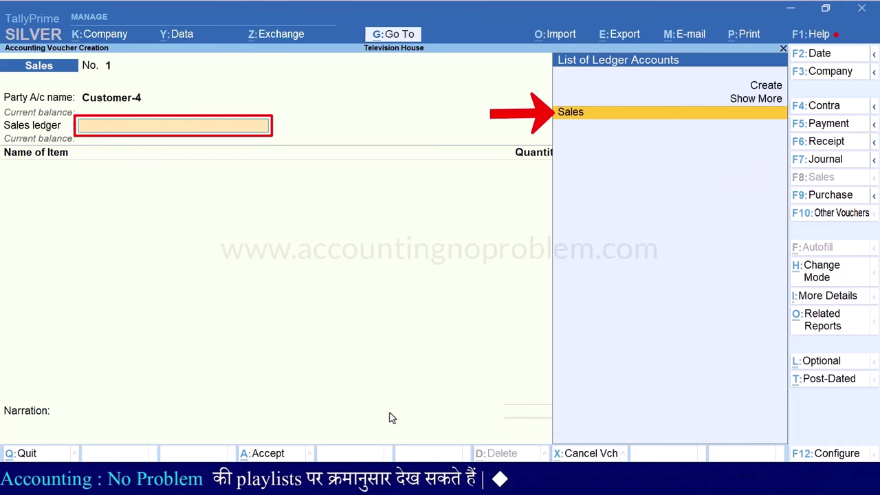
Bill BPL TV 20" under Sales, testing quantities 4 and 5, then 10 Nos at 24,000 less 4%
key(Return)
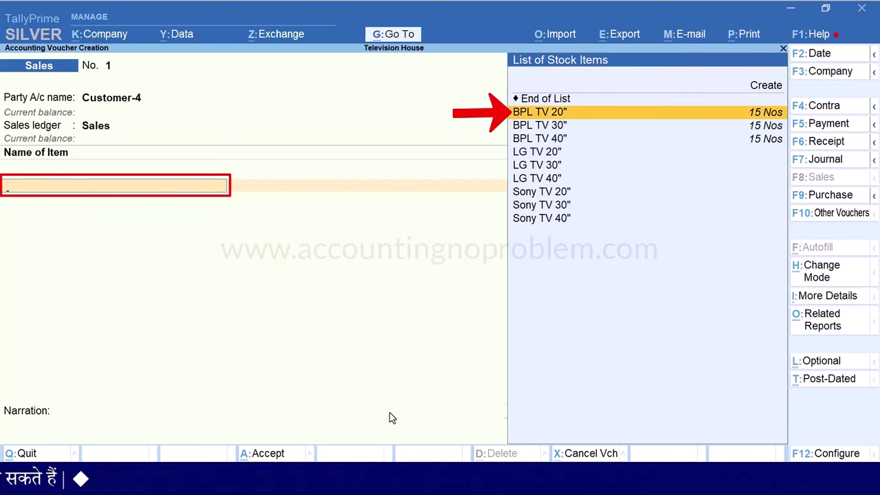
key(Return)
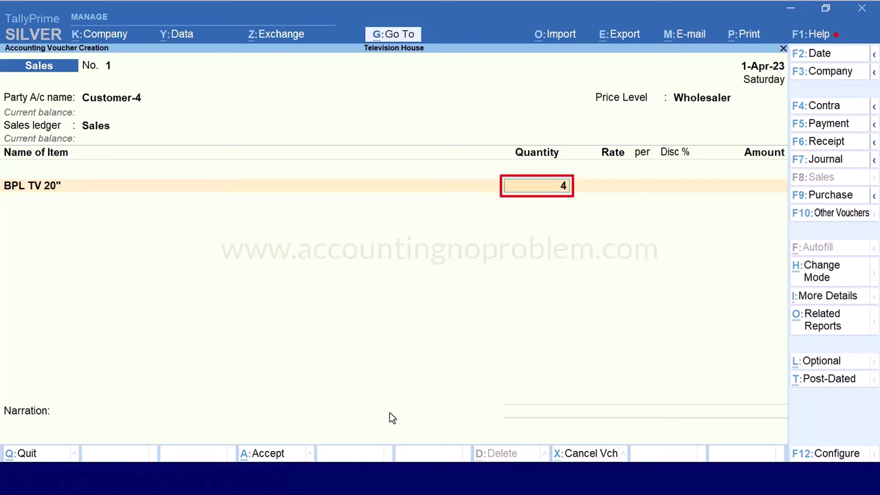
key(Return)
key(Return)
key(Return)
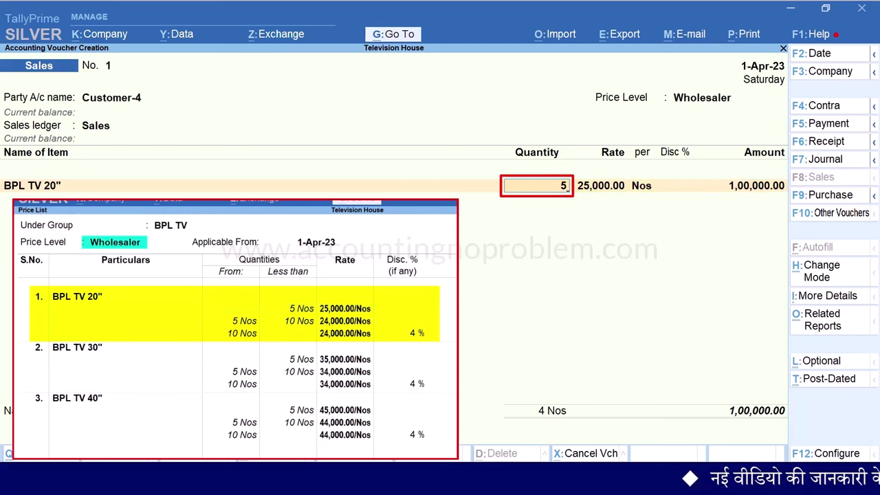
key(Return)
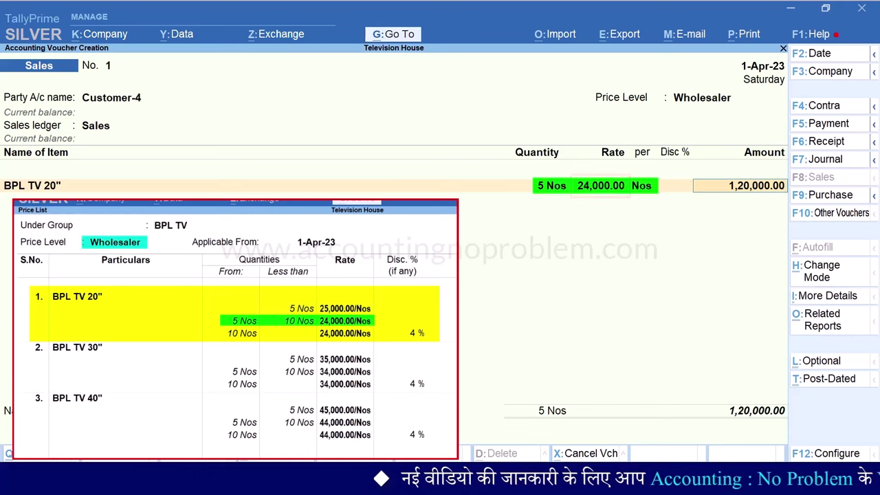
key(BackSpace)
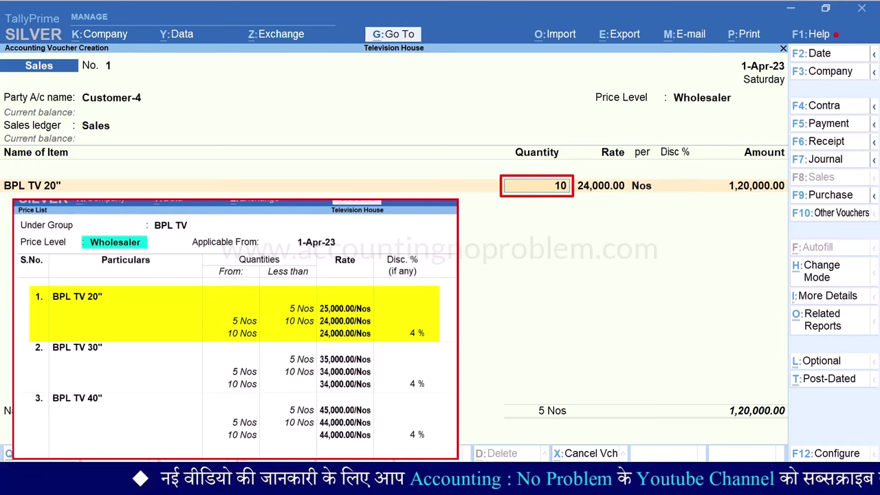
key(Return)
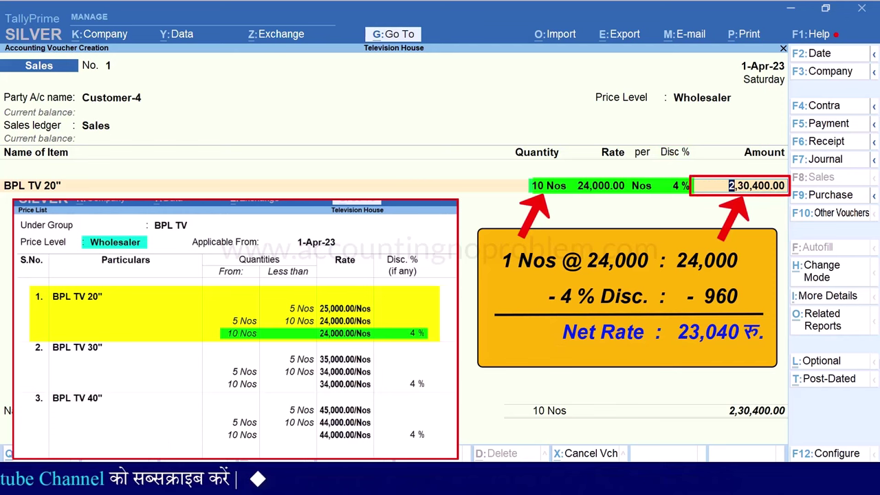
key(Return)
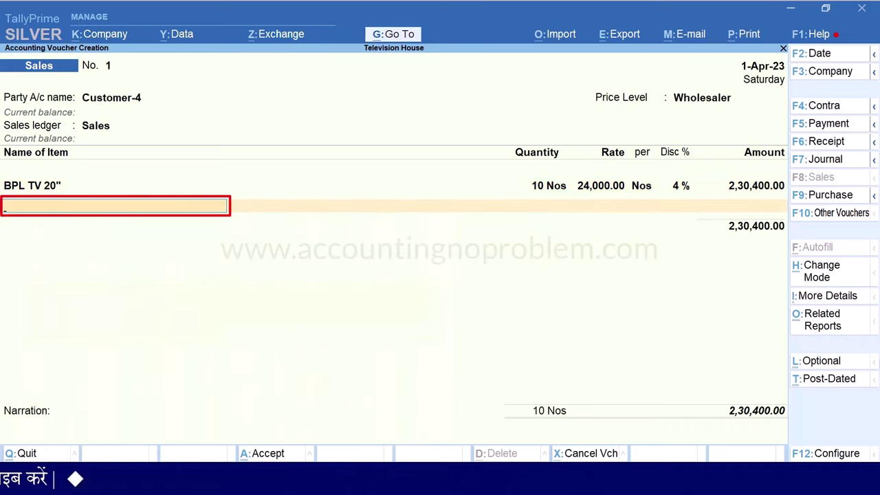
Add BPL TV 30" for 2 Nos at 35,000
key(Down)
key(Down)
key(Return)
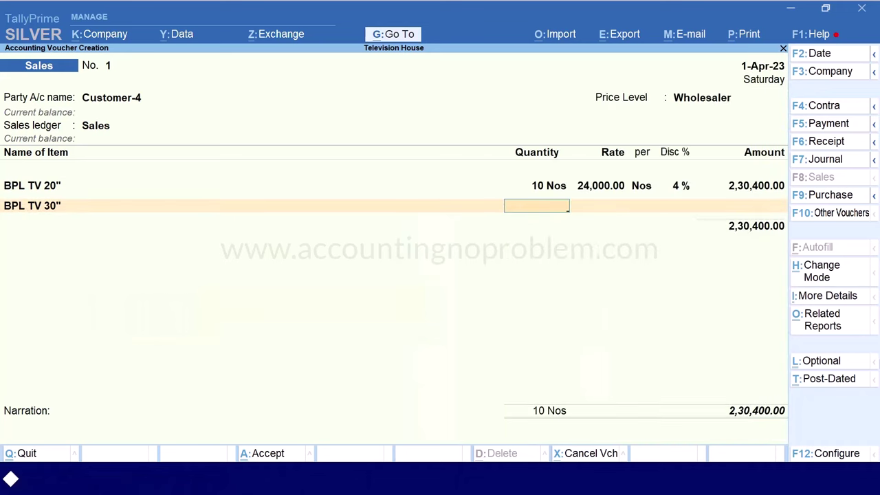
key(Return)
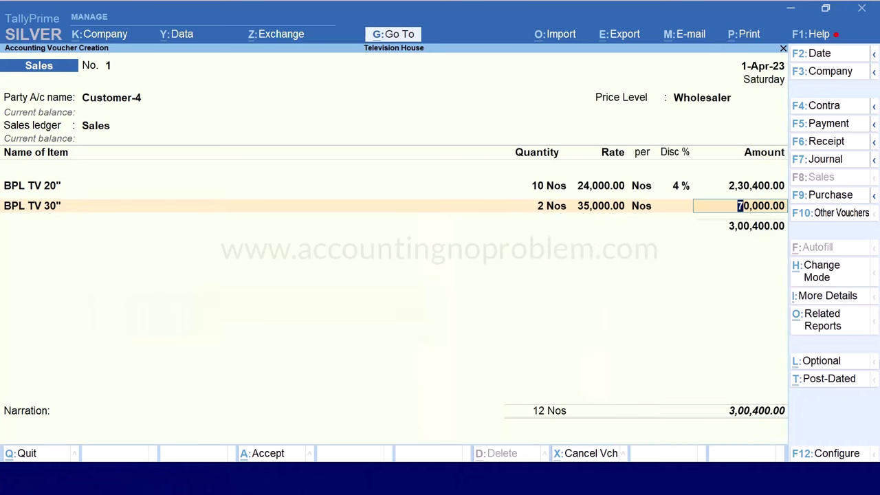
key(Return)
Add BPL TV 40" for 5 Nos at 44,000, trying to step back to its rate
key(Down)
key(Down)
key(Down)
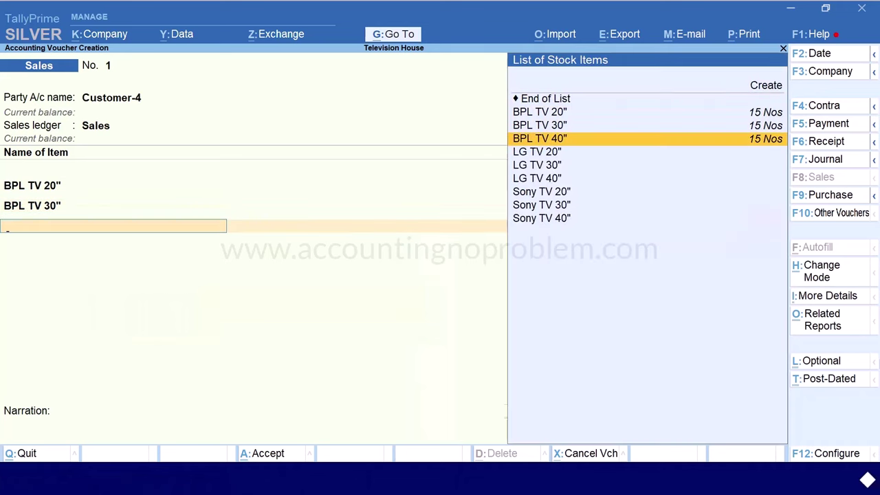
key(Return)
text(5)
key(Return)
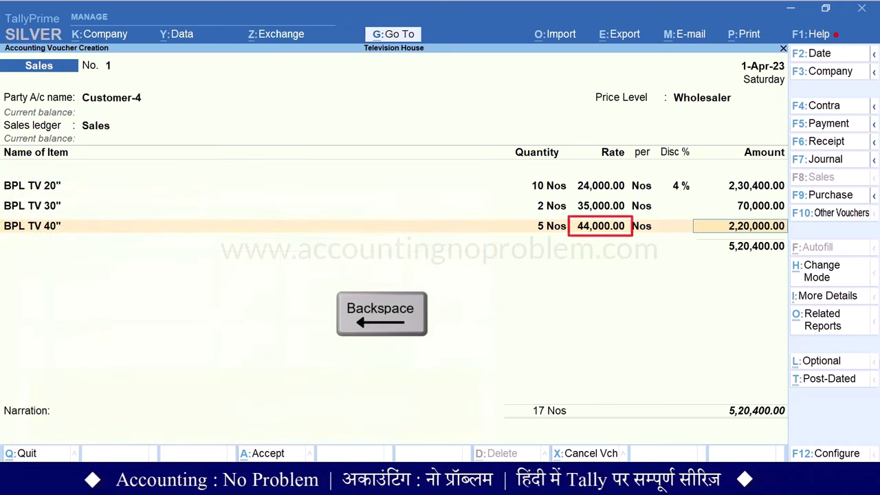
key(BackSpace)
key(Return)
key(BackSpace)
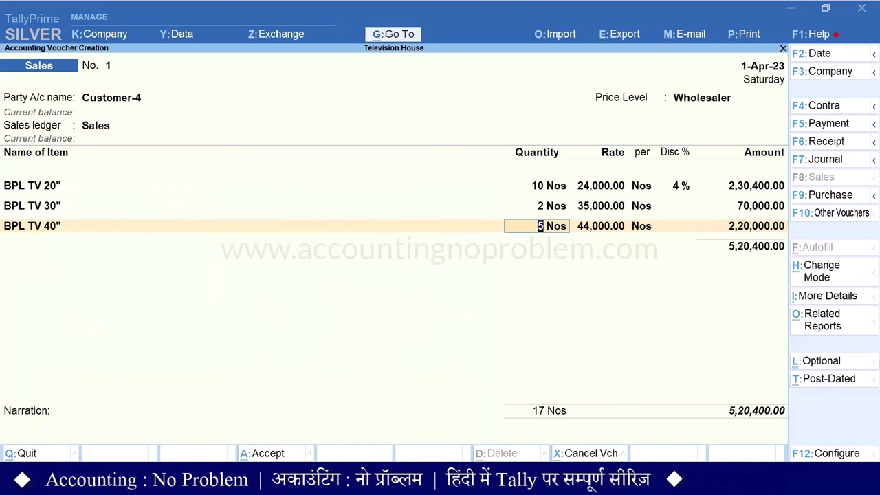
key(Return)
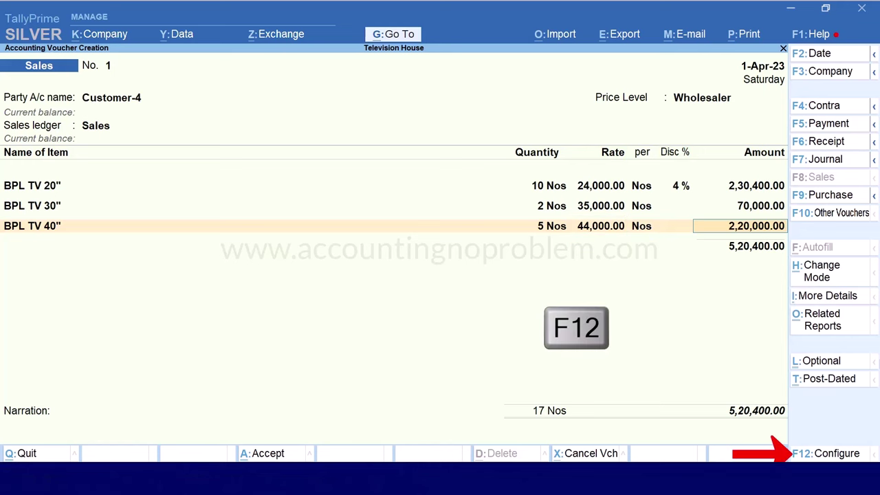
Set Modify all fields during voucher entry to Yes in the voucher configuration
key(F12)
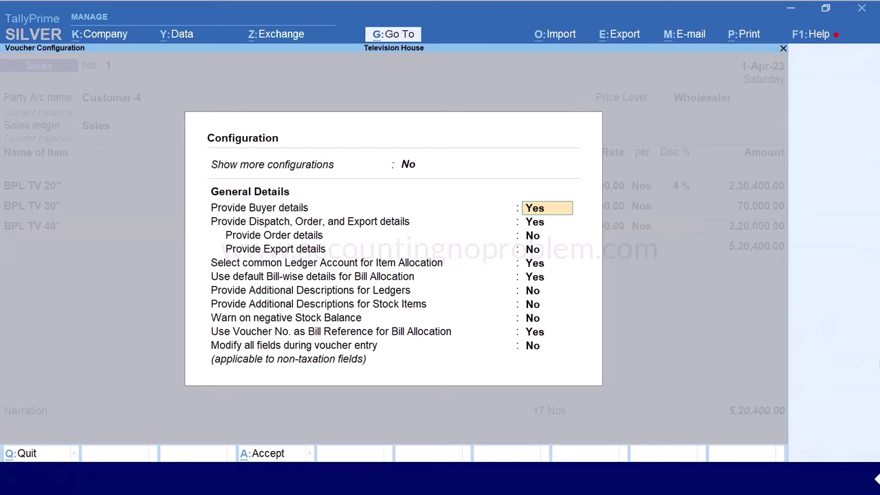
key(Return)
key(Return)
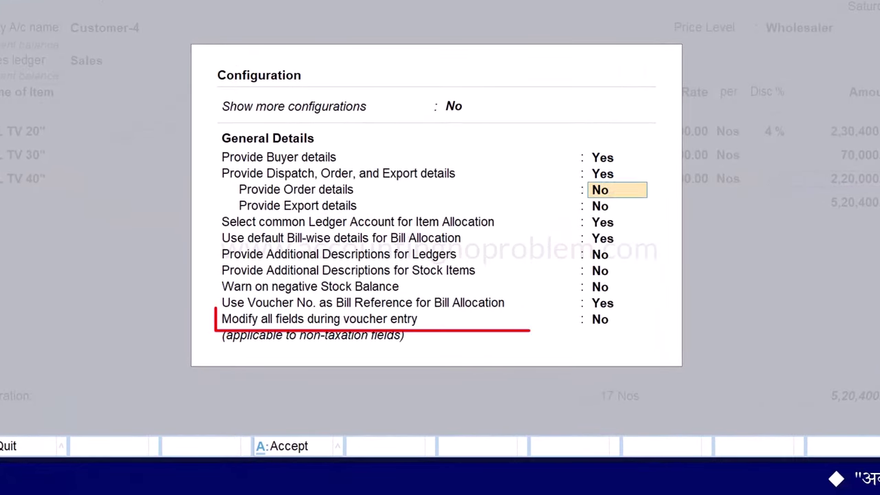
key(Return)
key(Return)
key(Return)
key(Return)
key(Return)
key(Return)
key(Return)
key(Return)
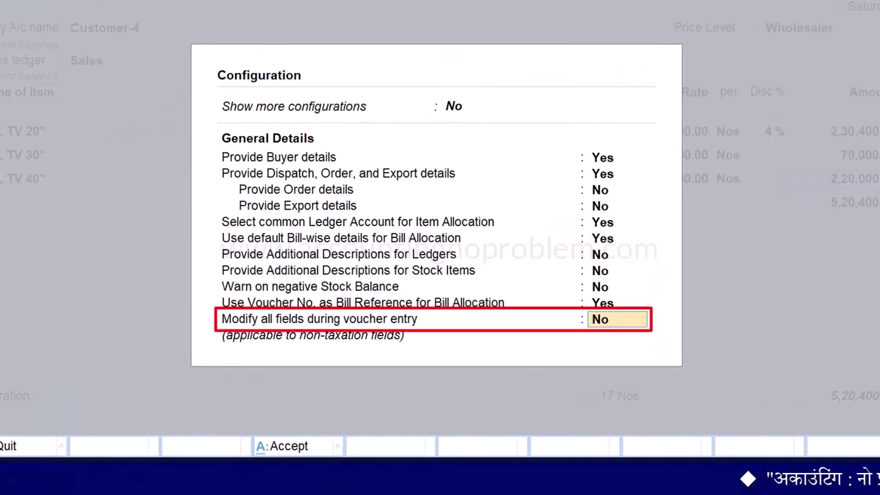
text(yes)
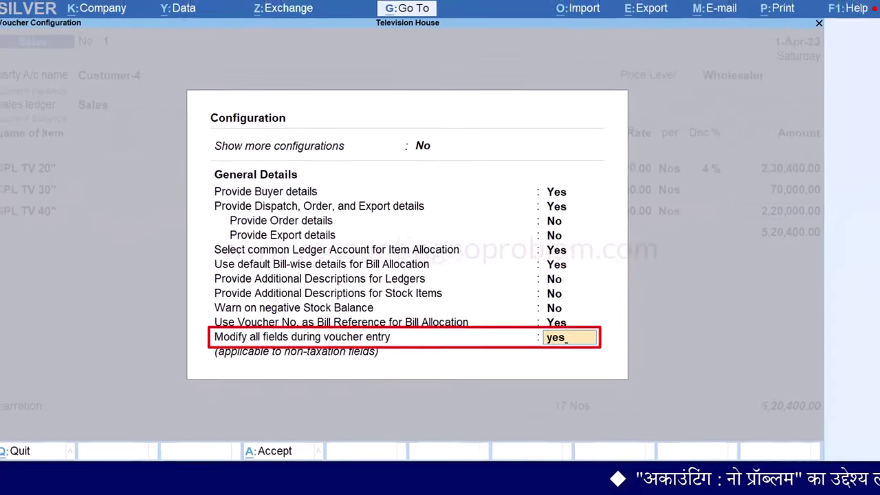
key(ctrl+a)
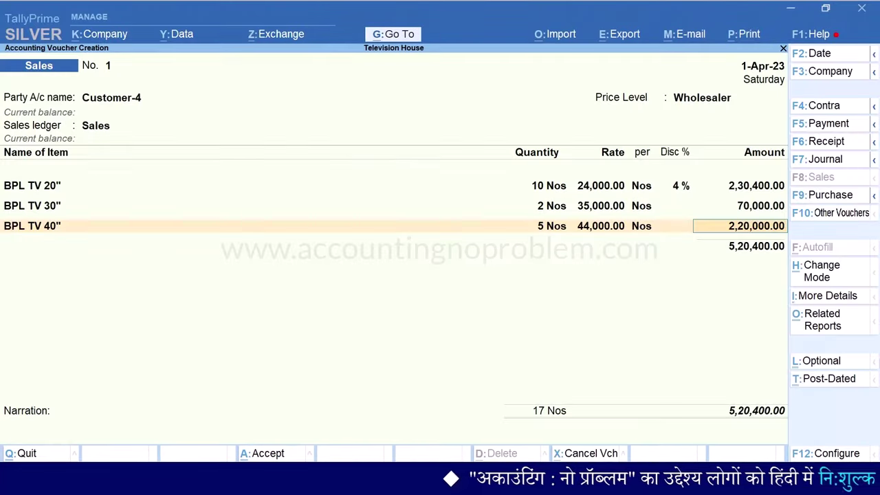
Lower the BPL TV 40" rate to 43,800 and save sales voucher 1 at 5,19,400.00
key(BackSpace)
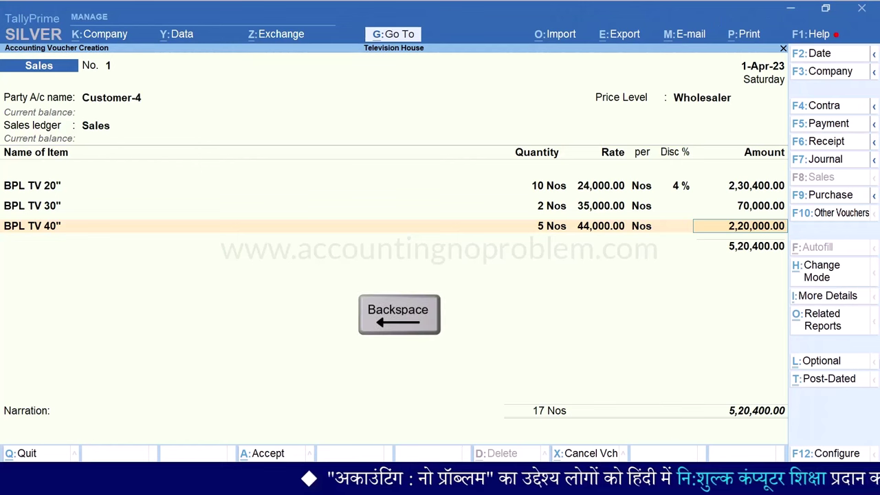
key(BackSpace)
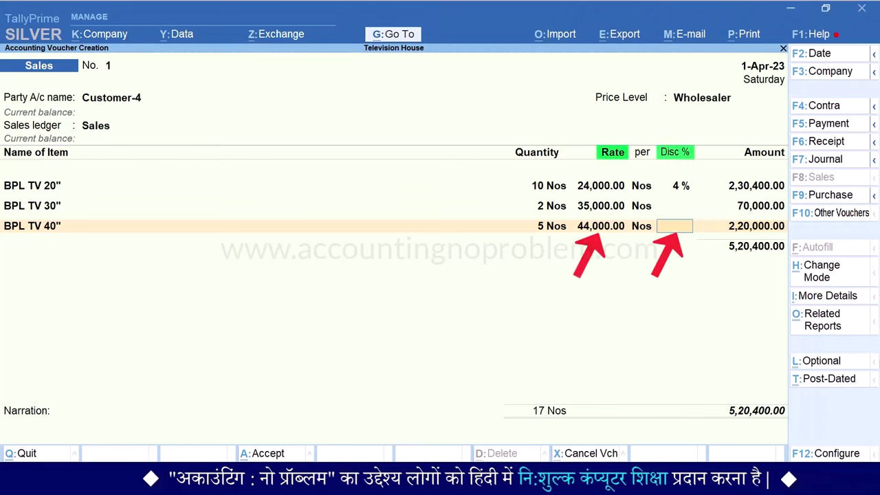
key(BackSpace)
key(BackSpace)
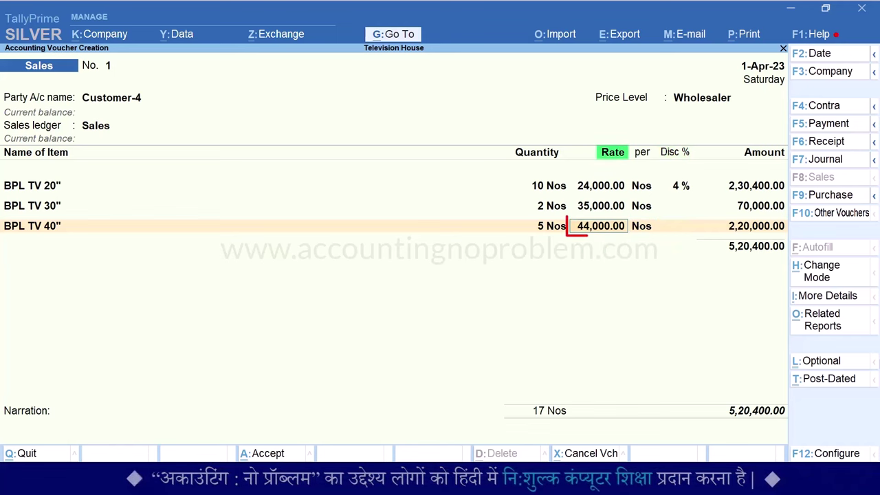
text(43800)
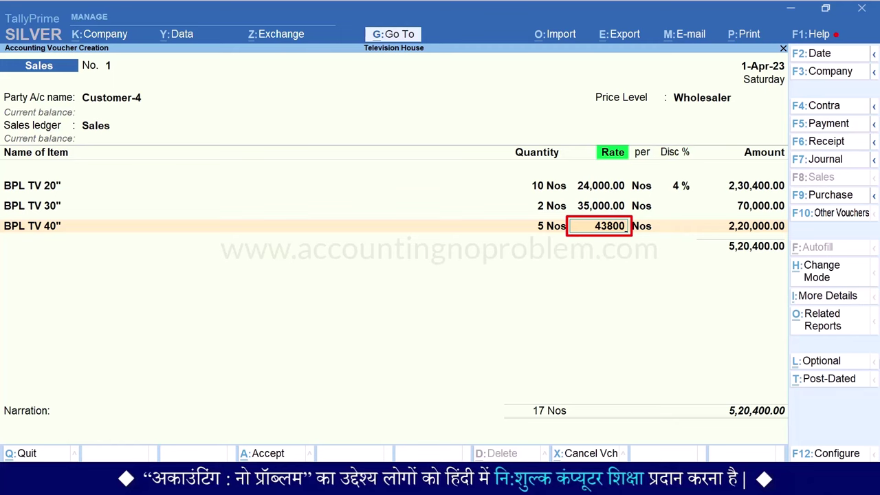
key(Return)
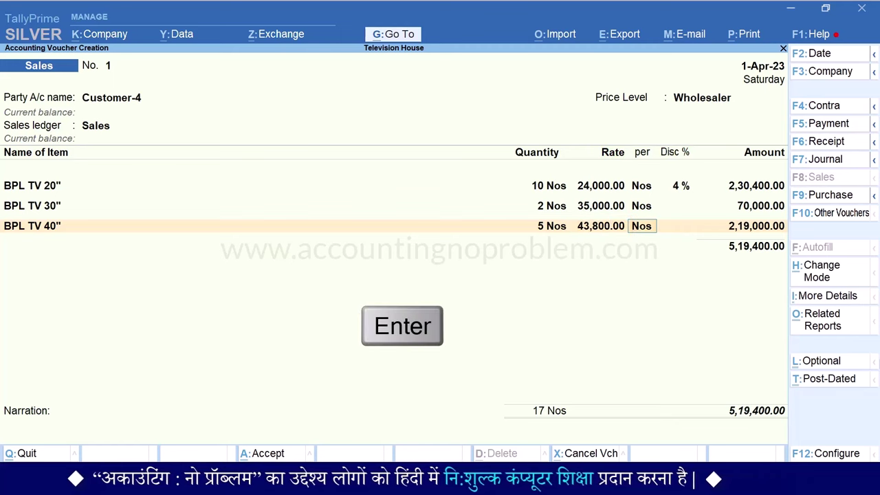
key(Return)
key(Return)
key(Return)
key(Return)
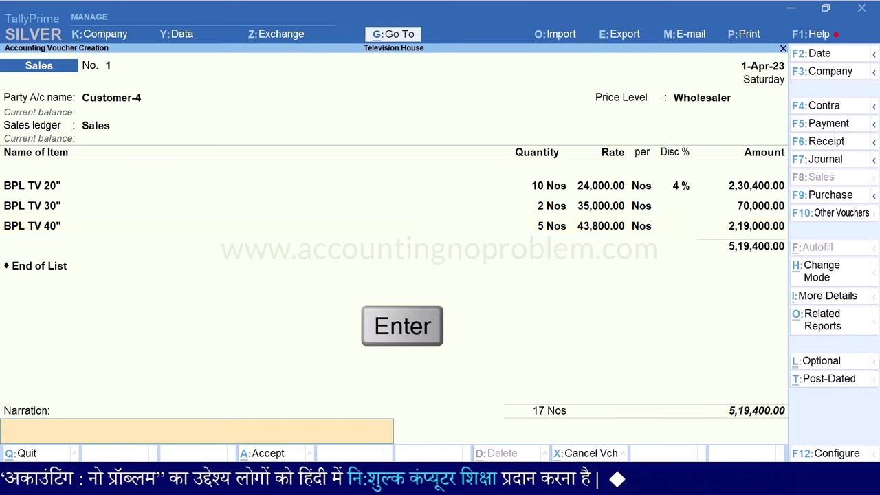
key(Return)
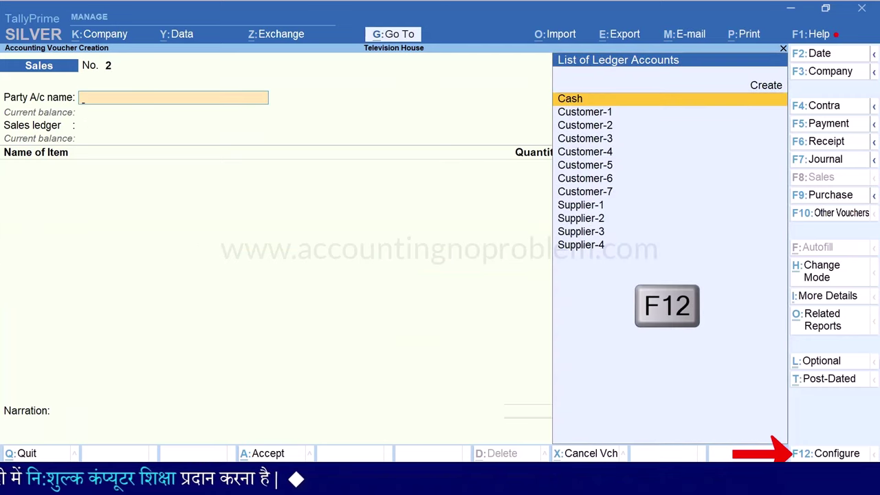
Set Modify all fields during voucher entry back to No
key(F12)
key(Down)
key(Down)
key(Down)
key(Down)
key(Down)
key(Down)
key(Down)
key(Down)
key(Down)
key(Down)
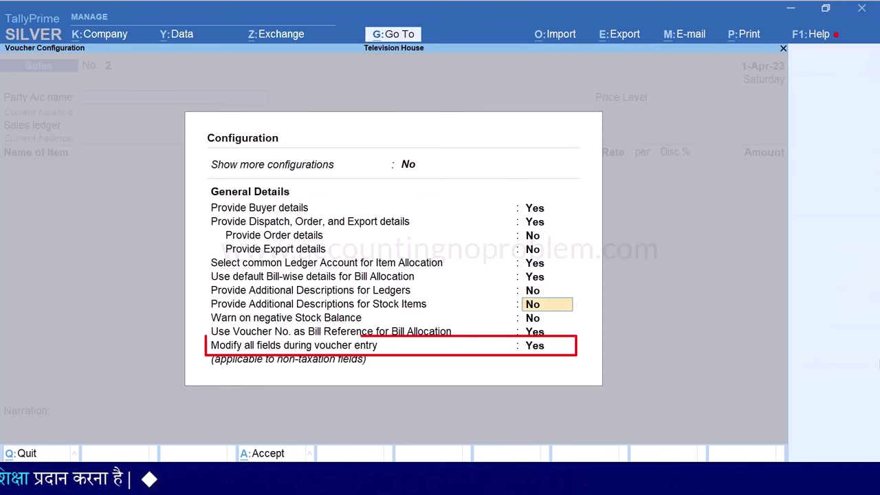
text(no)
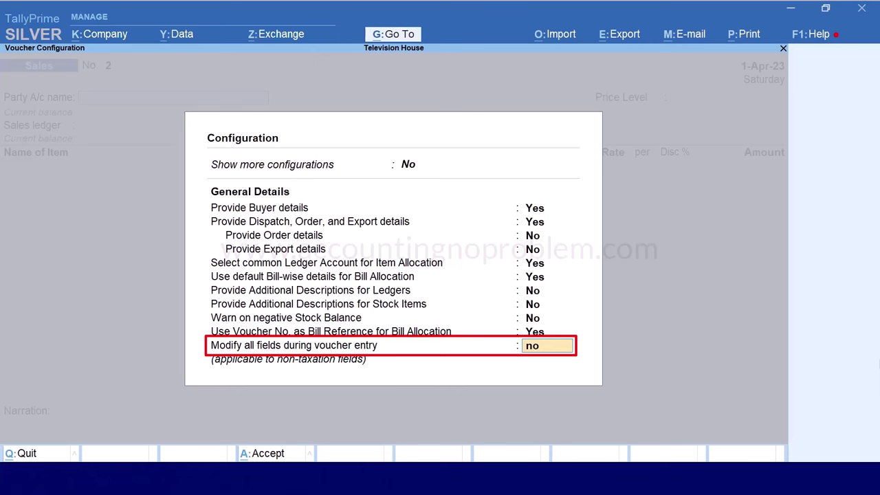
key(Return)
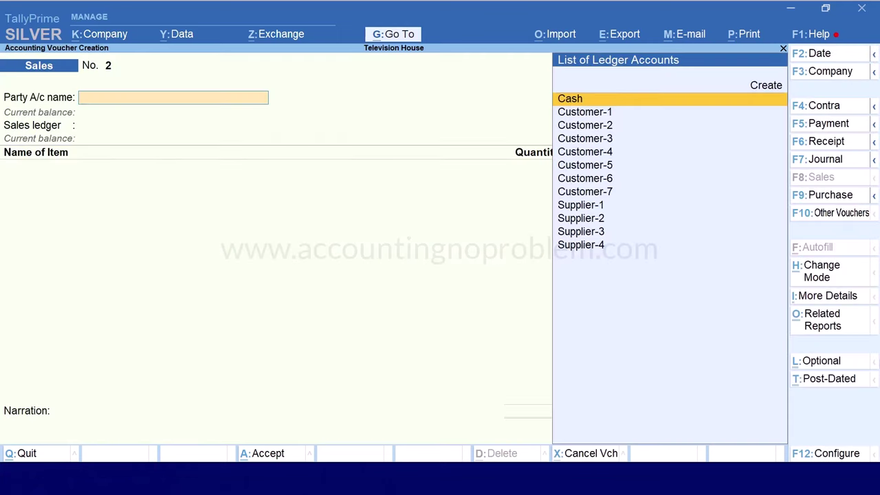
Recall sales voucher 1 and preview its invoice at full width, then return to vouchers
key(Page_Up)
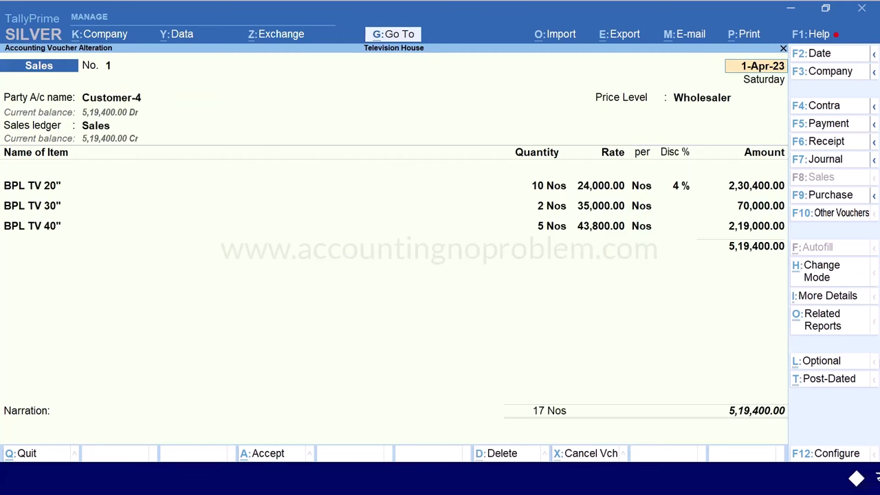
key(ctrl+p)
key(i)
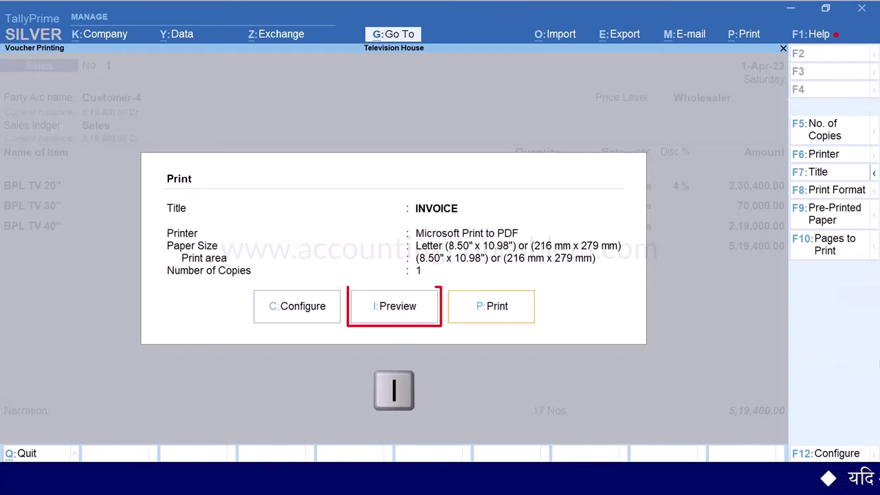
key(alt+z)
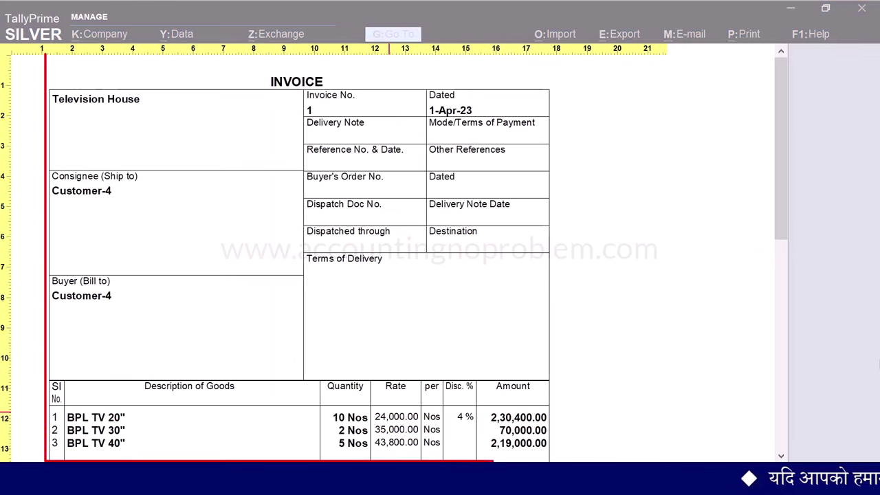
drag(781, 126, 761, 255)
key(Escape)
key(Escape)
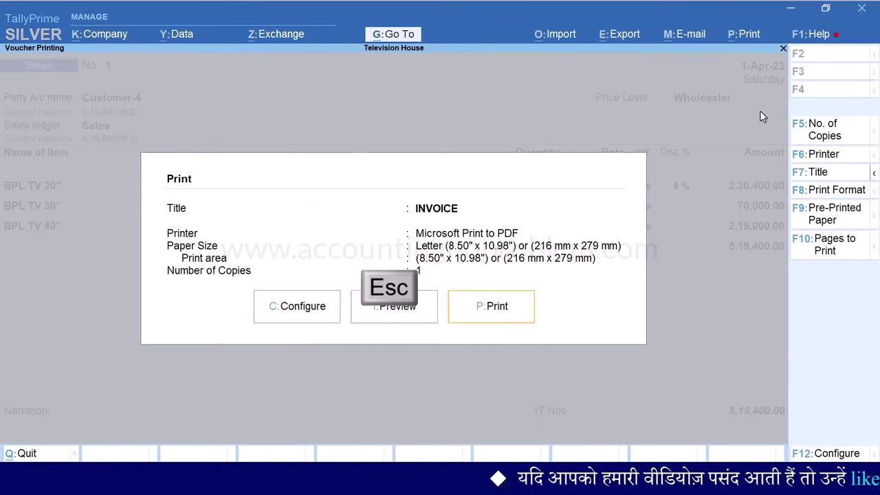
key(Escape)
key(Escape)
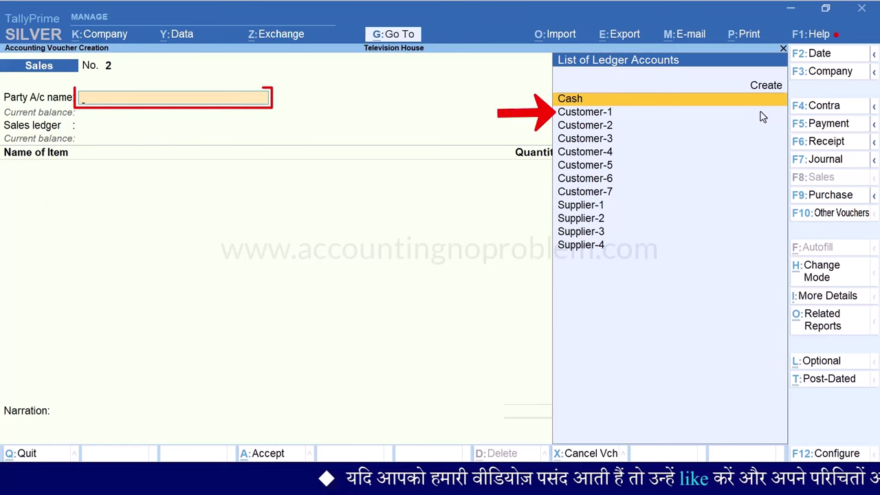
Draft voucher 2 for Customer-1 with Not Applicable level, Sales ledger and 1 Nos BPL TV 20"
key(Down)
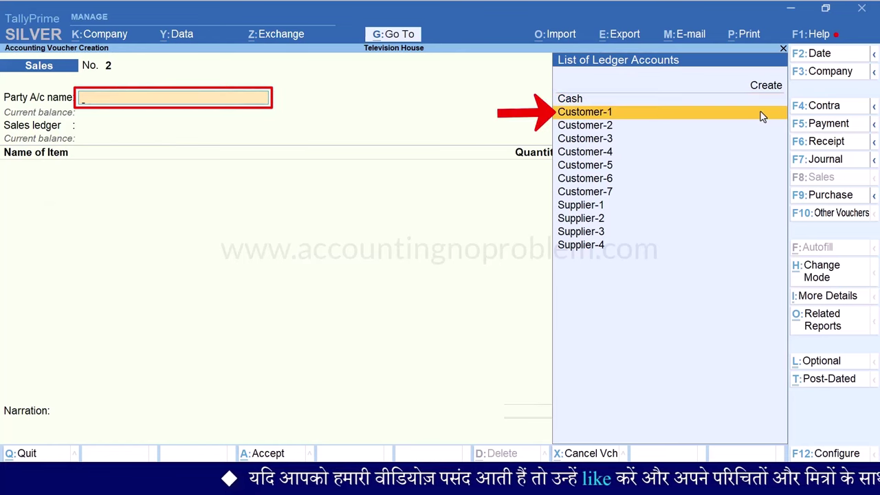
key(Return)
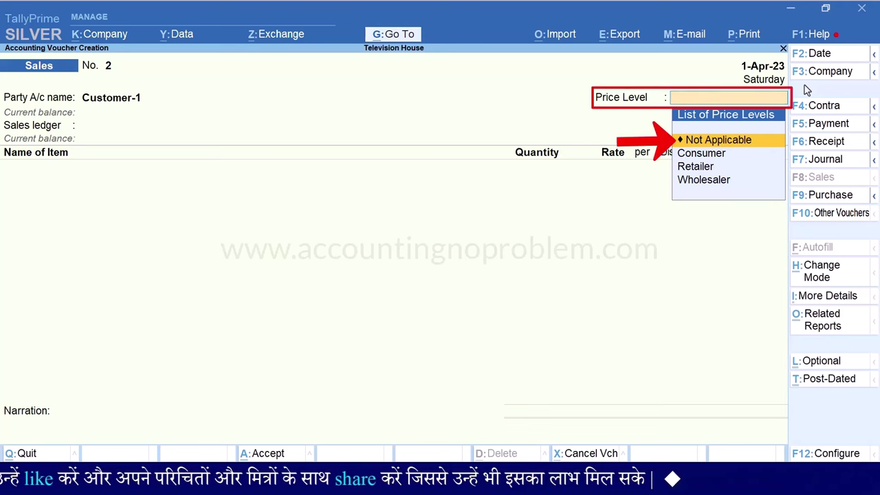
key(Return)
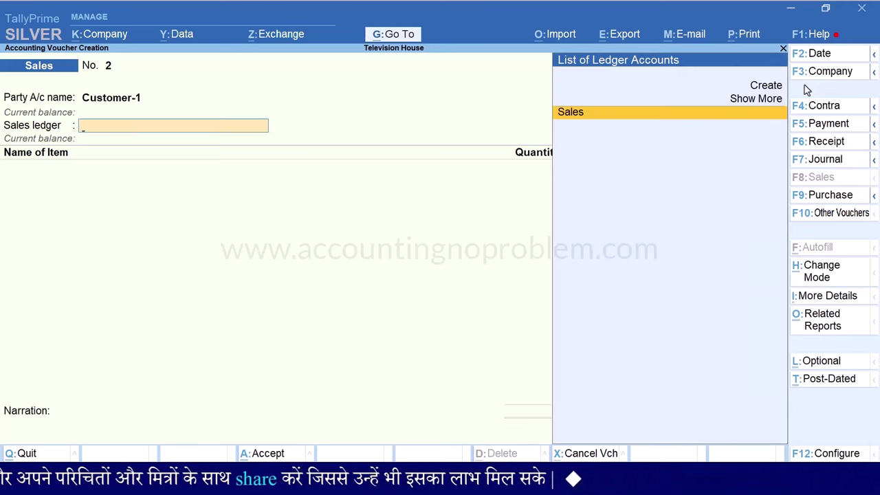
key(Return)
key(Down)
key(Return)
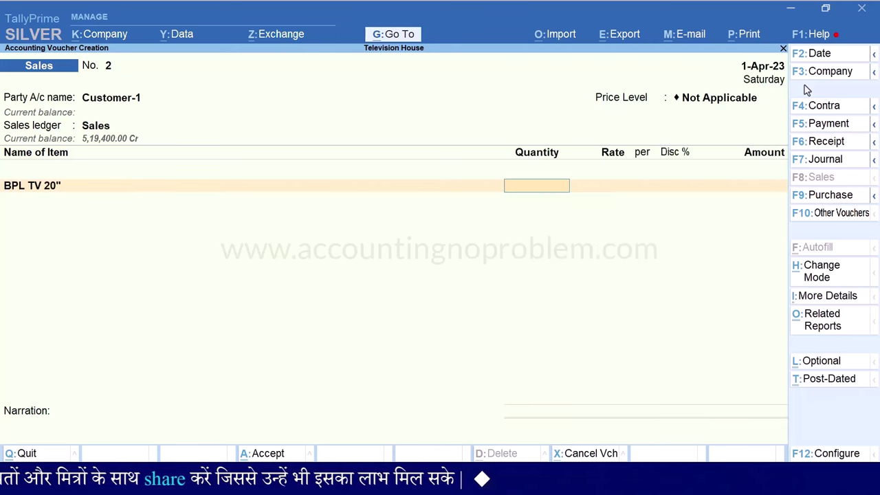
text(1)
key(Return)
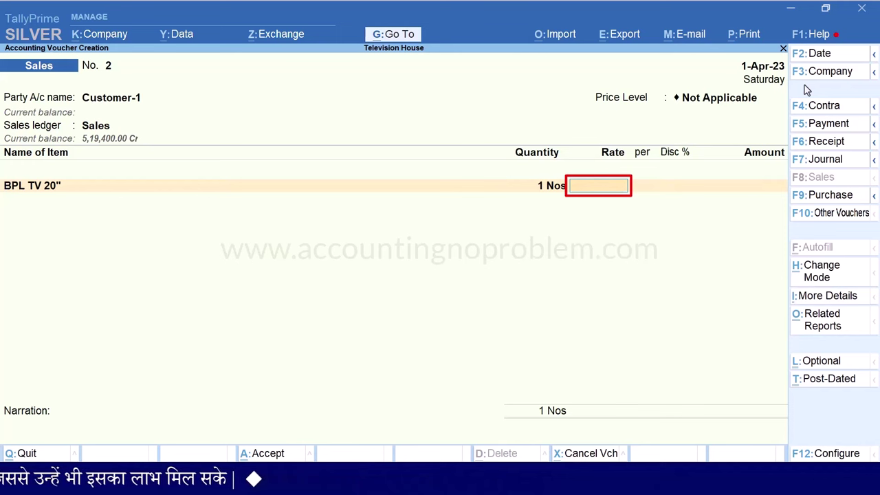
Step back to the party field and open Customer-1's ledger for alteration
key(BackSpace)
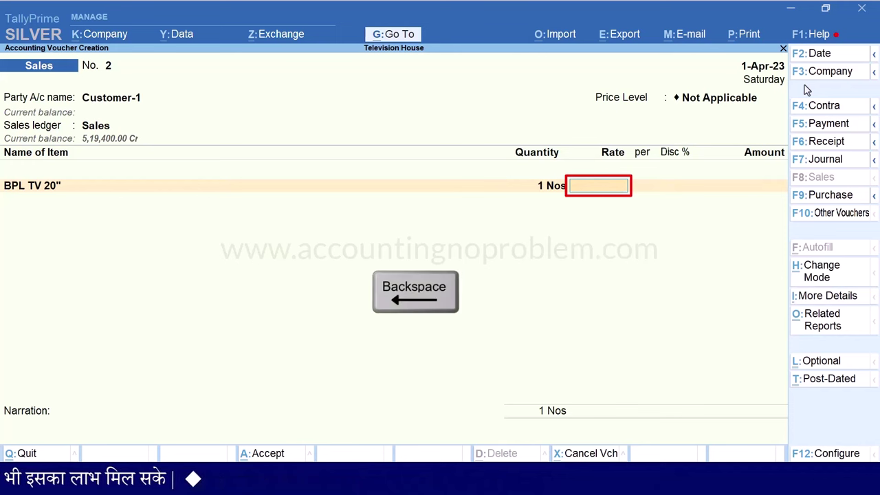
key(BackSpace)
key(BackSpace)
key(BackSpace)
key(BackSpace)
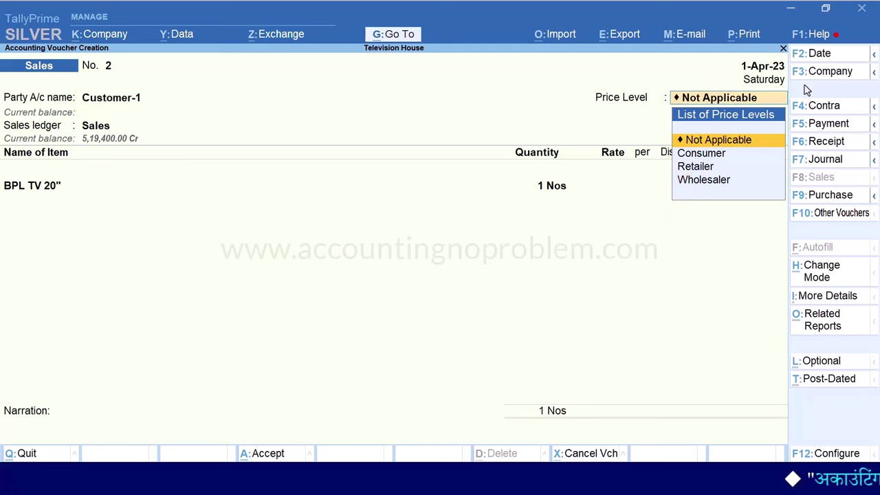
key(BackSpace)
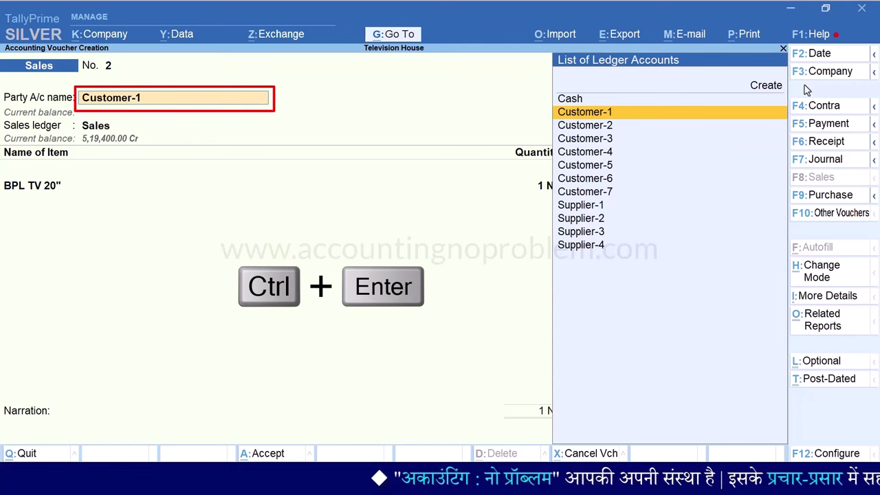
key(ctrl+Return)
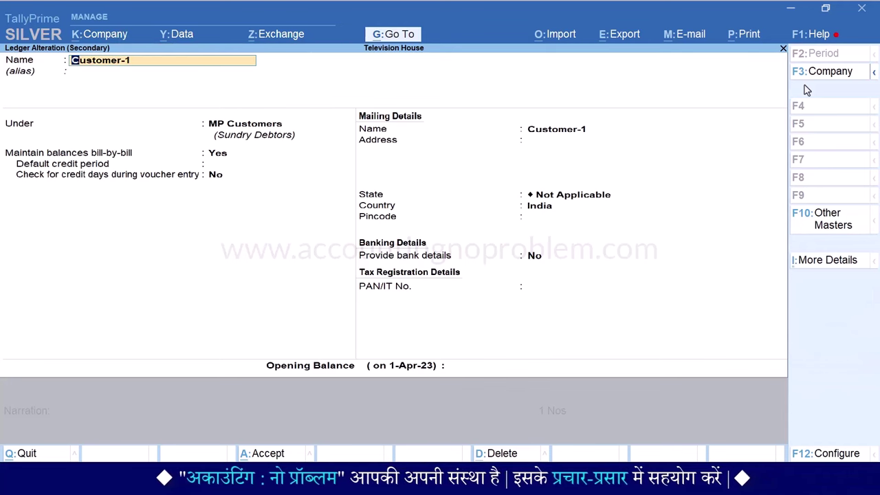
Enable Use Price Levels for Party Ledgers and give Customer-1 the Retailer pricing level
key(F12)
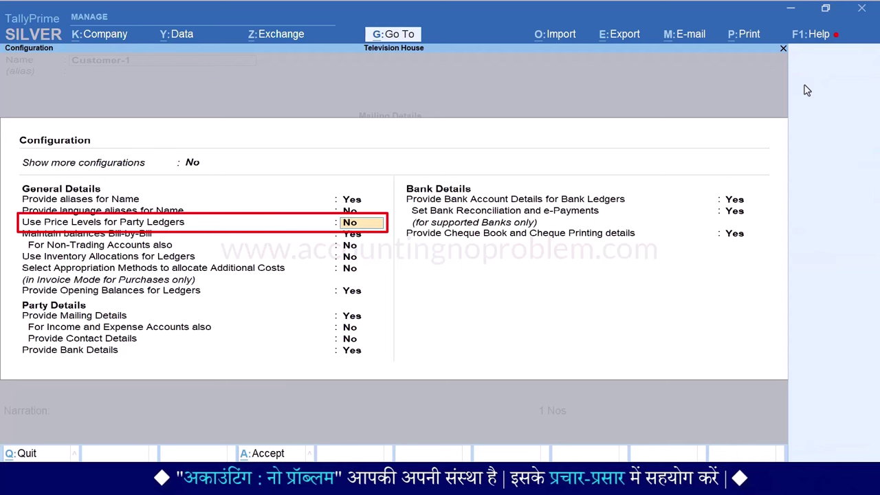
text(yes)
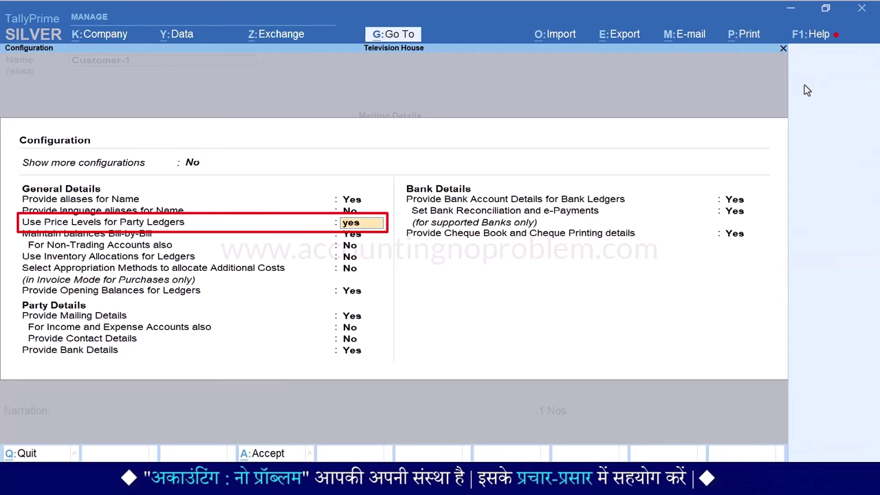
key(ctrl+a)
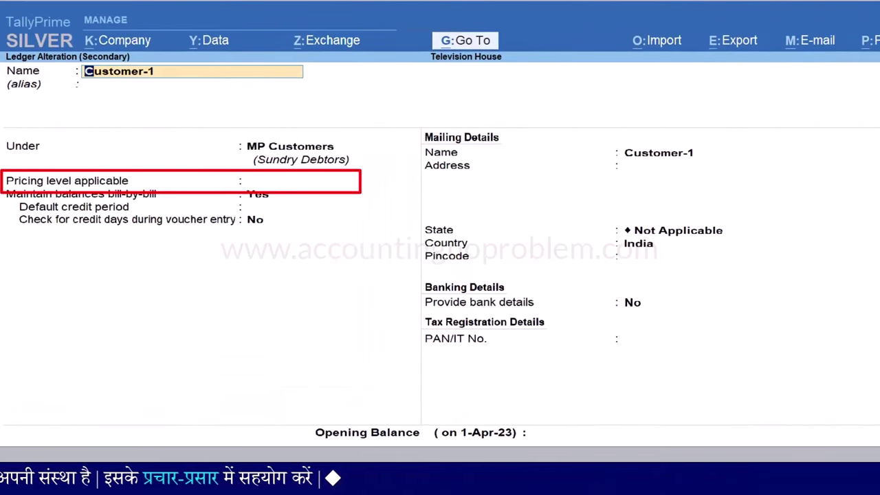
key(Return)
key(Return)
key(Return)
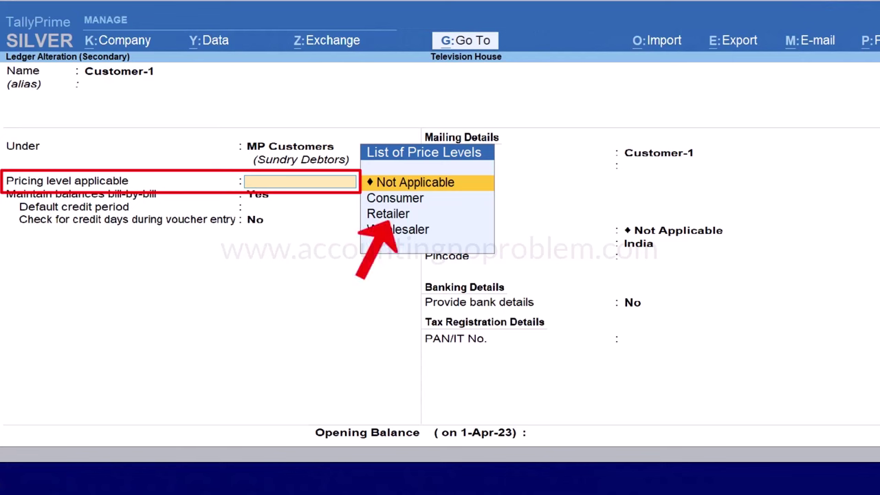
key(Down)
key(Down)
key(Return)
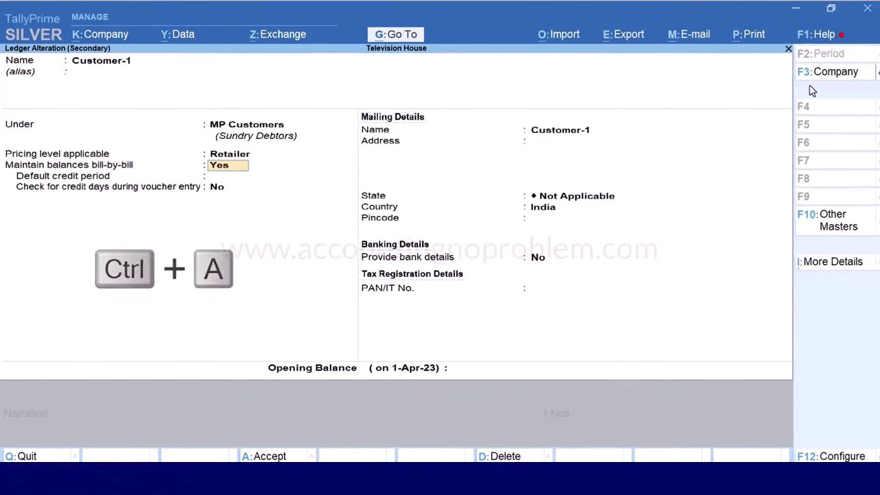
Save Customer-1's ledger, confirm BPL TV 20" now rates at 27,000.00, and quit the voucher unsaved
key(ctrl+a)
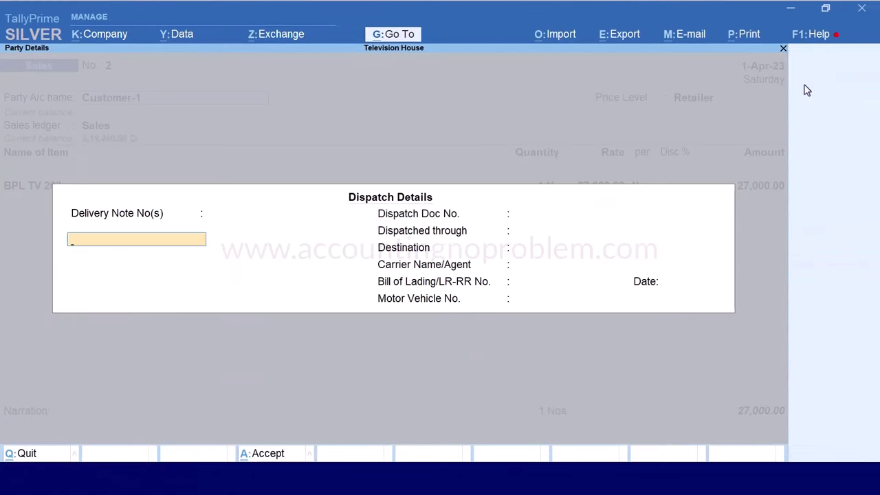
key(BackSpace)
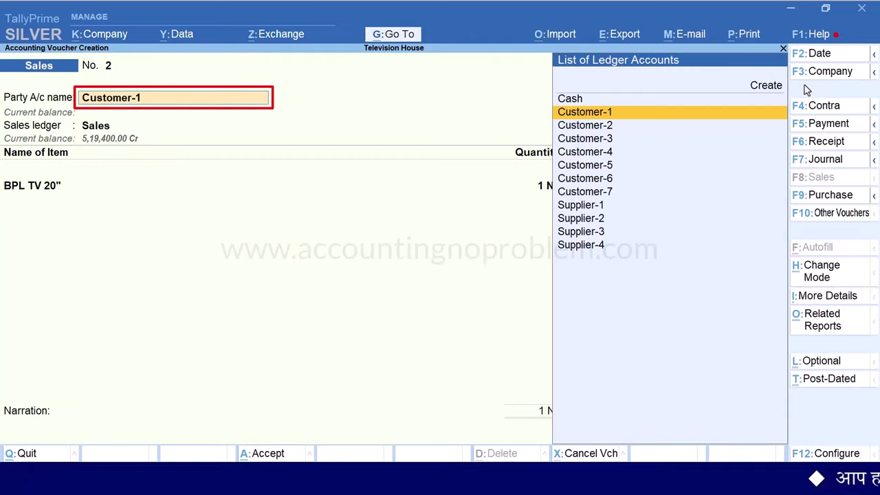
key(Return)
key(ctrl+a)
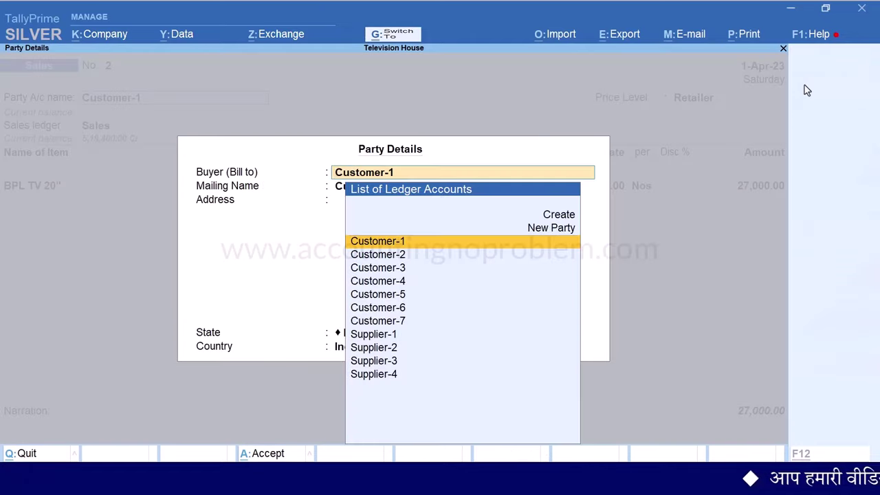
key(ctrl+a)
key(Return)
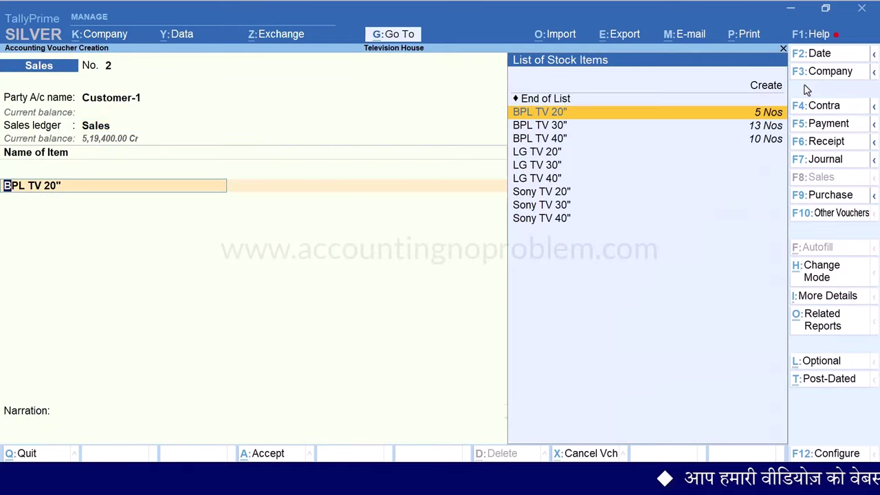
key(Return)
key(Return)
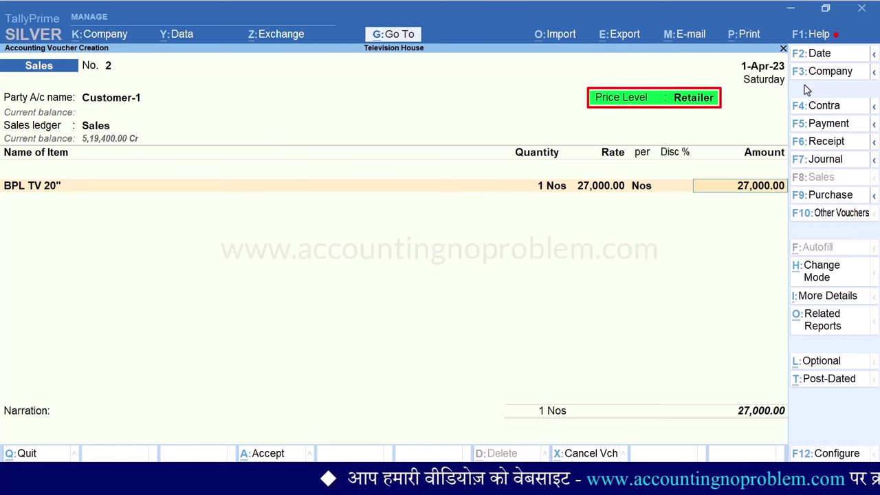
key(Escape)
key(Escape)
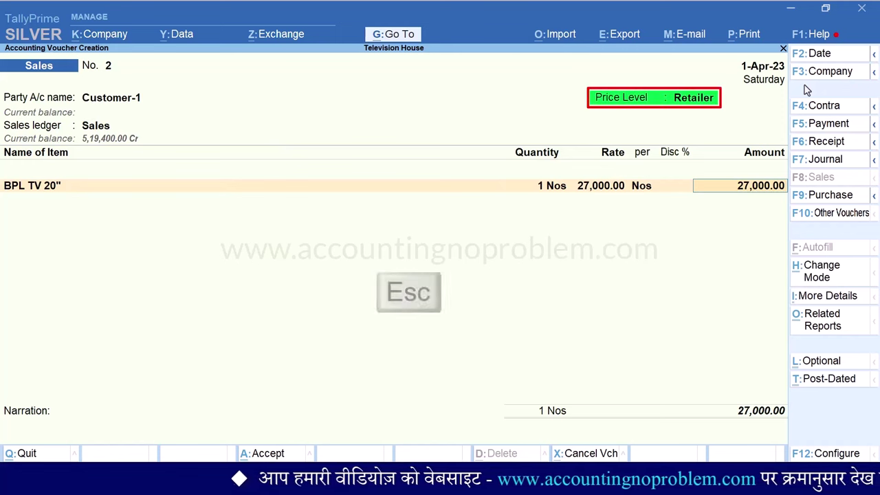
key(y)
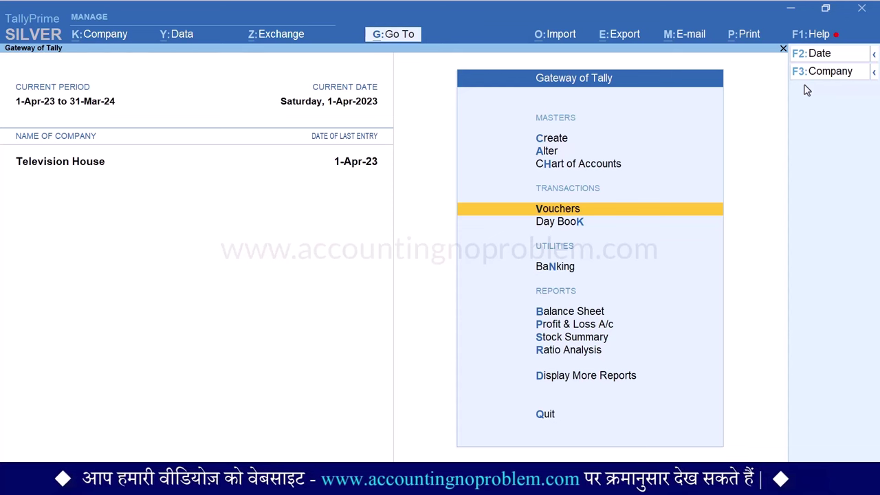
Open the BPL TV Retailer price list dated 1-Apr-23 for alteration
key(a)
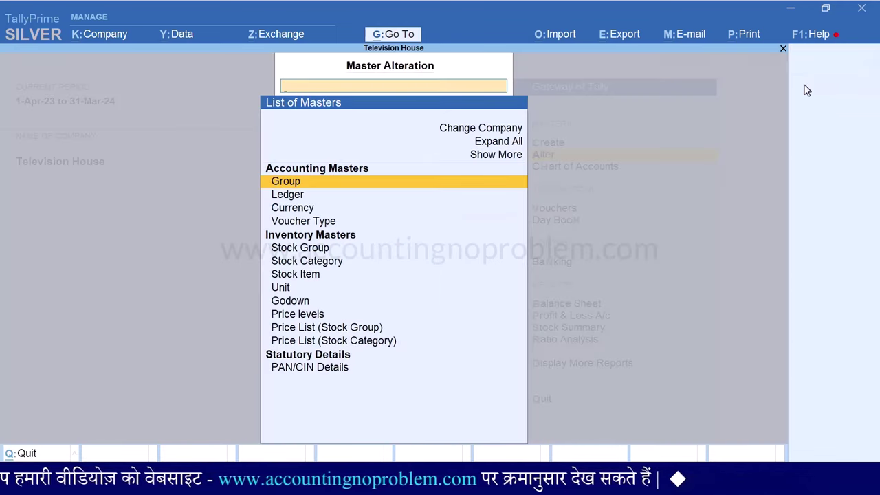
key(Down)
key(Down)
key(Down)
key(Down)
key(Down)
key(Down)
key(Down)
key(Down)
key(Down)
key(Down)
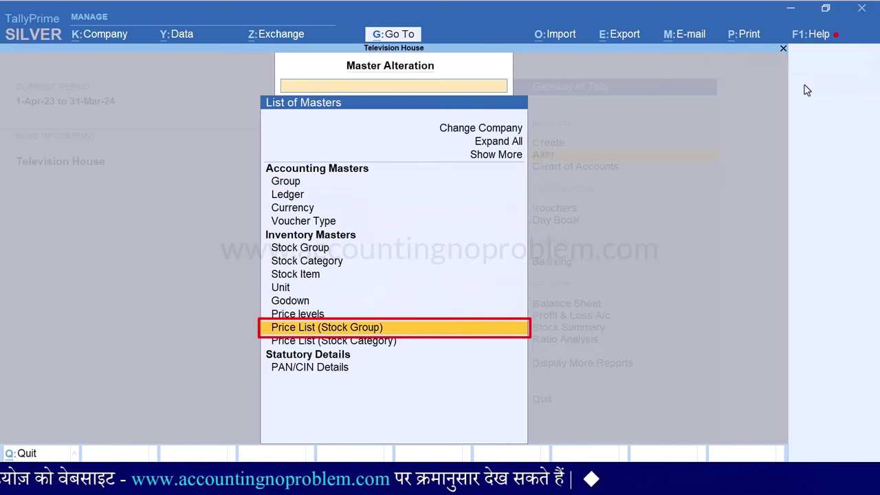
key(Return)
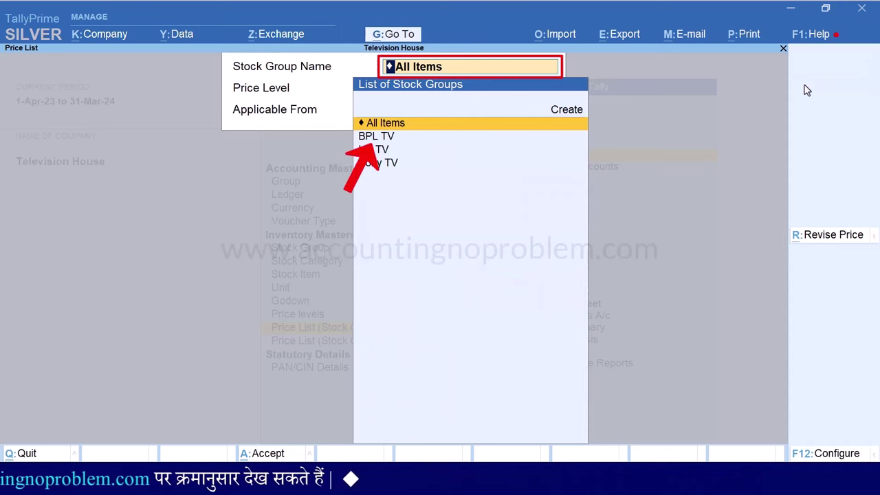
key(Down)
key(Return)
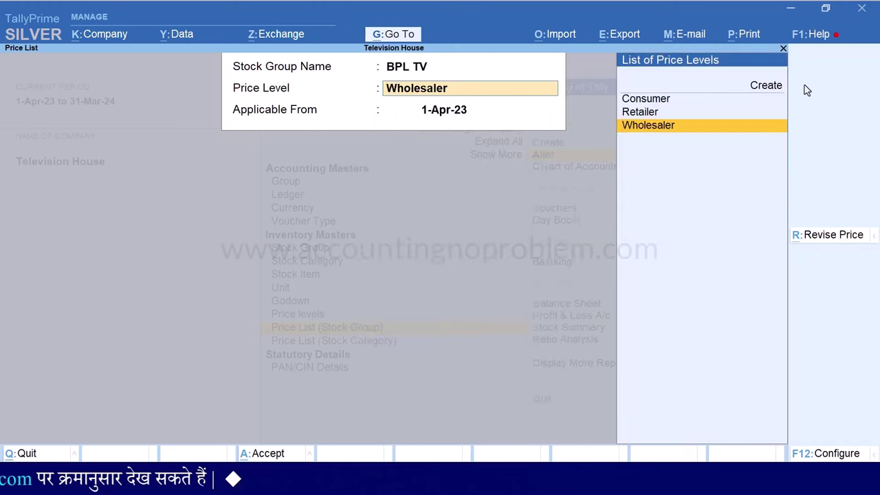
key(Up)
key(Return)
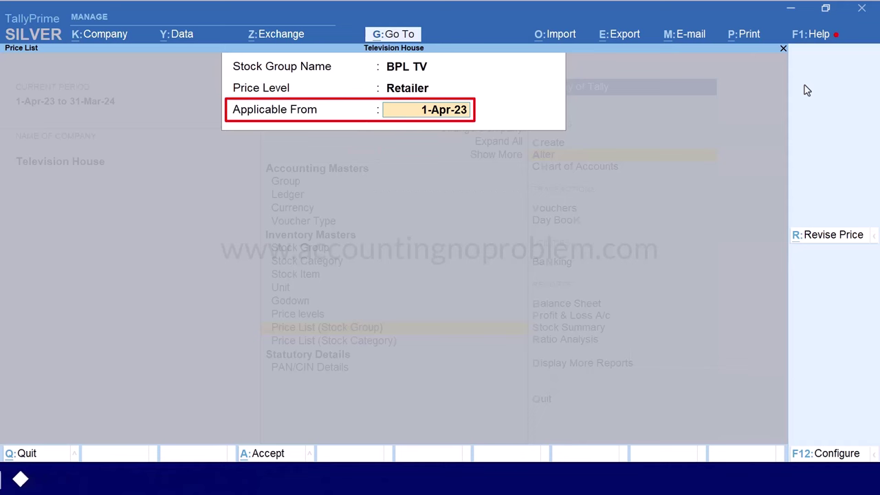
key(Return)
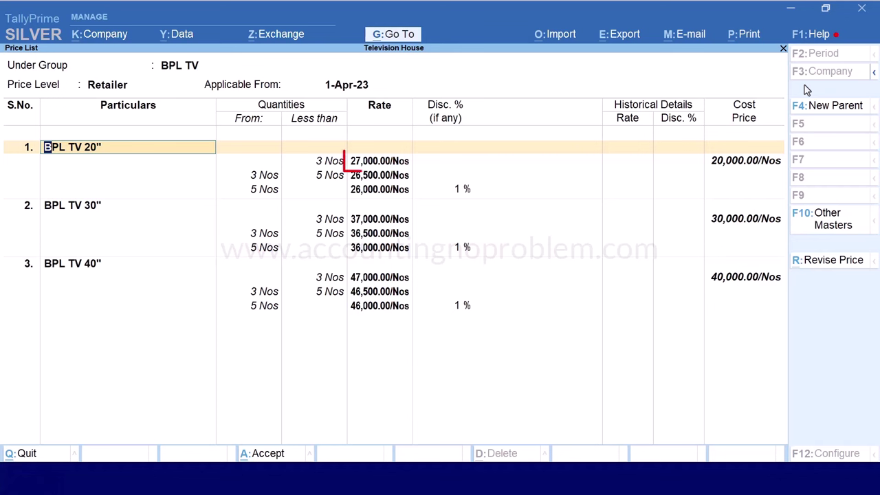
Set BPL TV 20"'s below-3-Nos rate to 26,750, save, and recheck the list
key(Return)
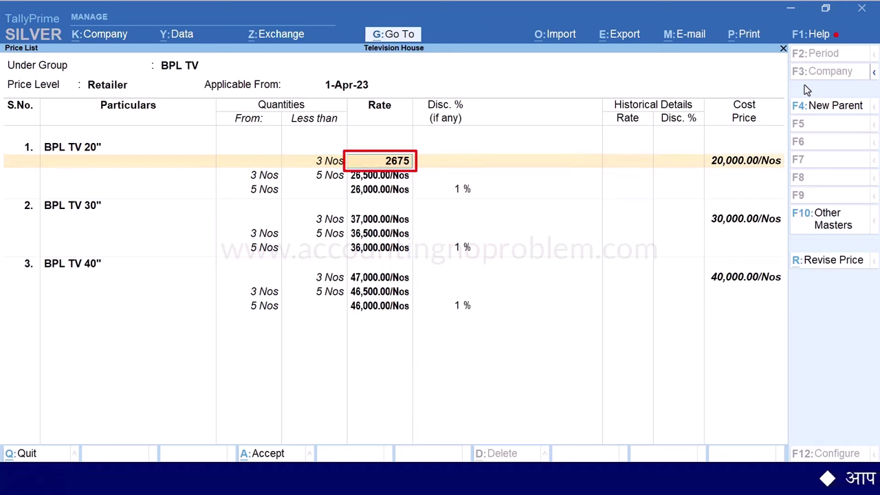
key(Return)
key(ctrl+a)
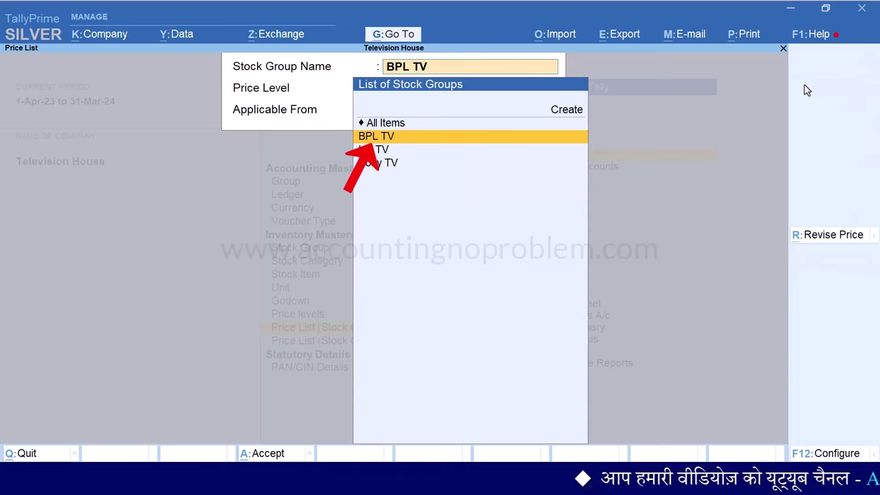
key(Return)
key(Return)
key(Return)
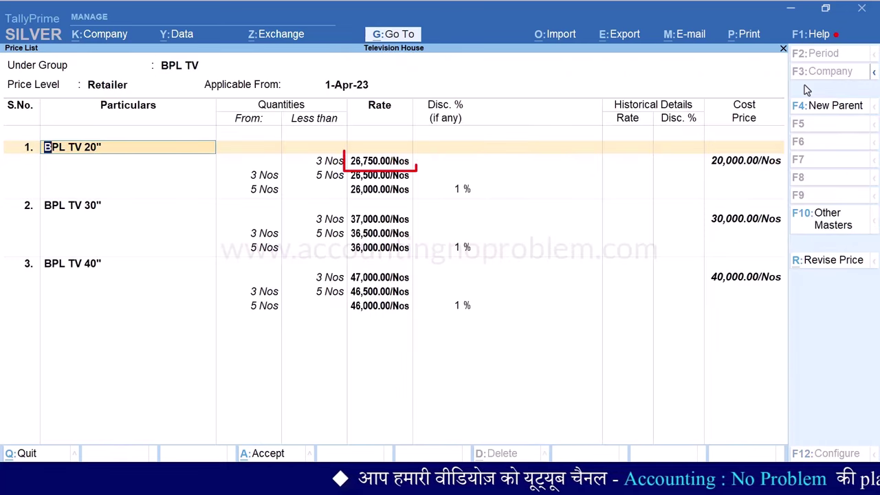
key(Escape)
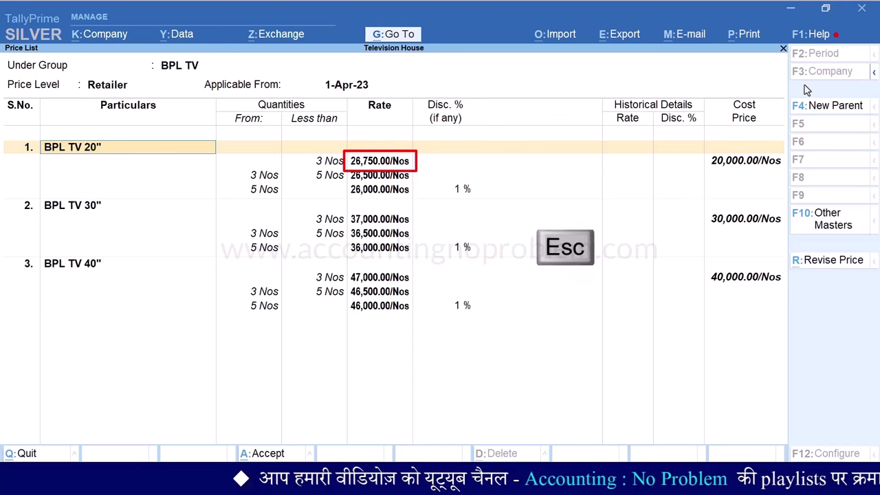
key(Escape)
key(Escape)
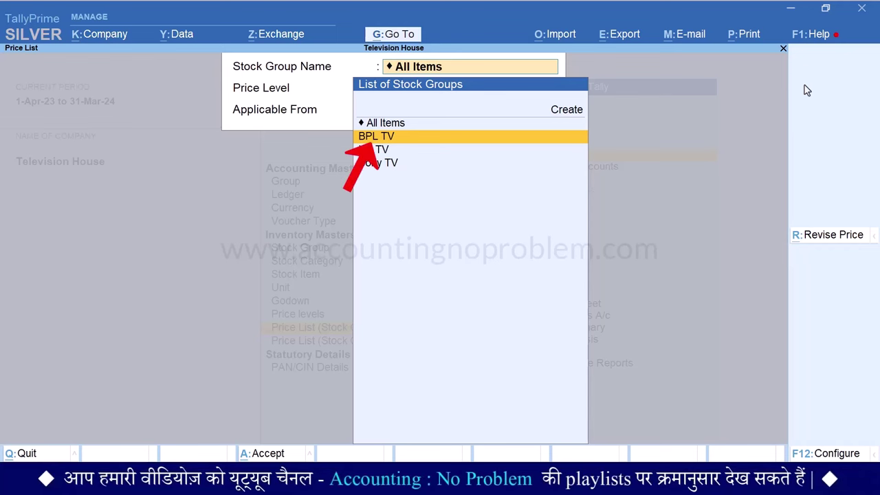
Start a new BPL TV Retailer price list effective 5-Apr-23
key(Return)
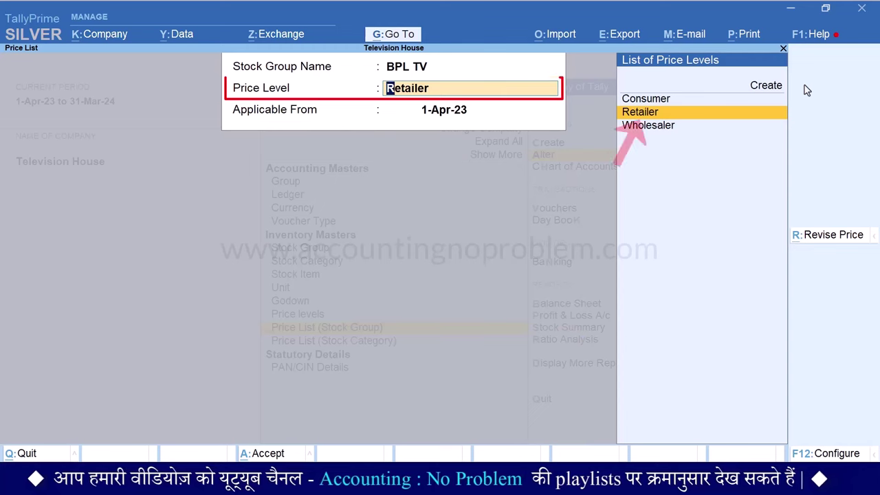
key(Return)
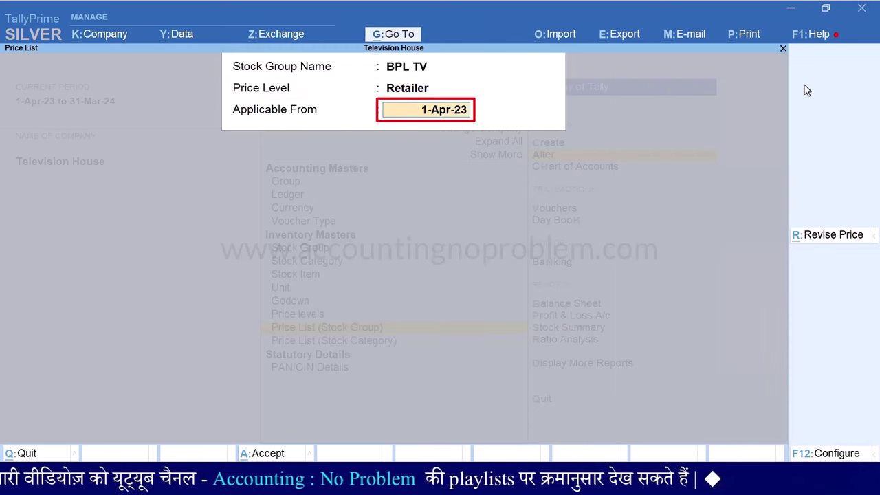
text(5.4)
key(Return)
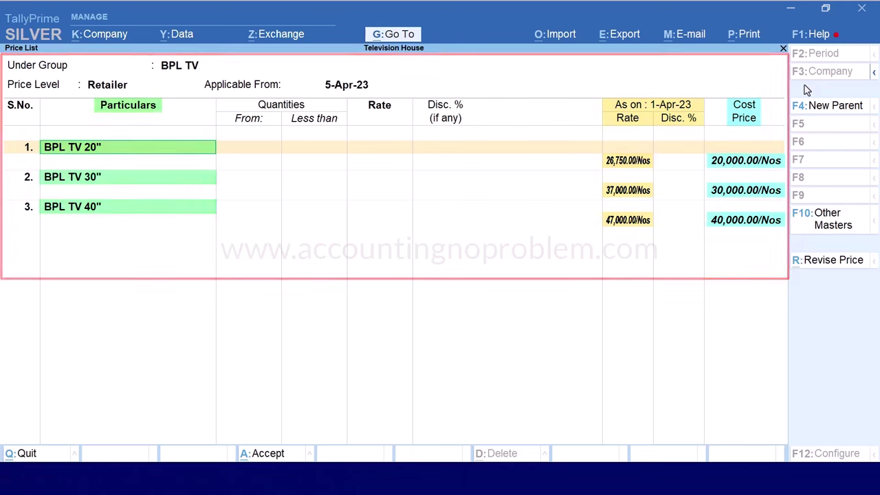
Price BPL TV 20" at 28,000 below 3 Nos and 27,000 from 3 Nos, and enter 38,000 for BPL TV 30"
key(Return)
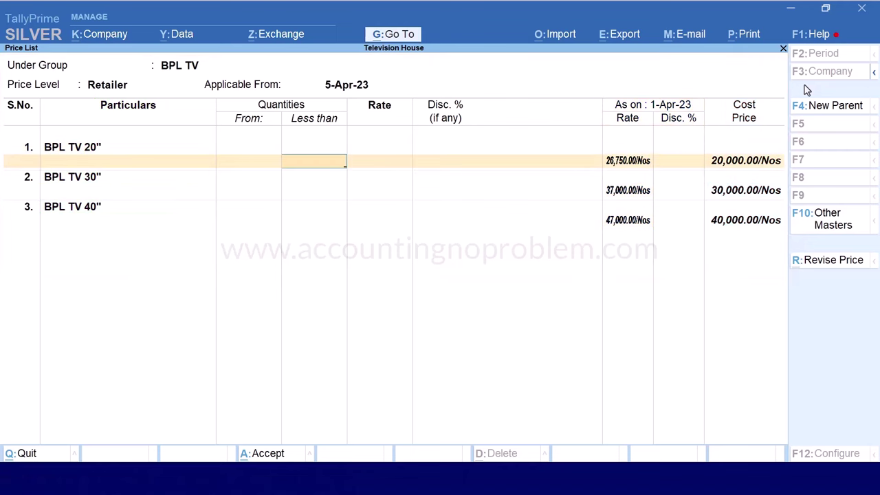
key(Return)
text(28,00)
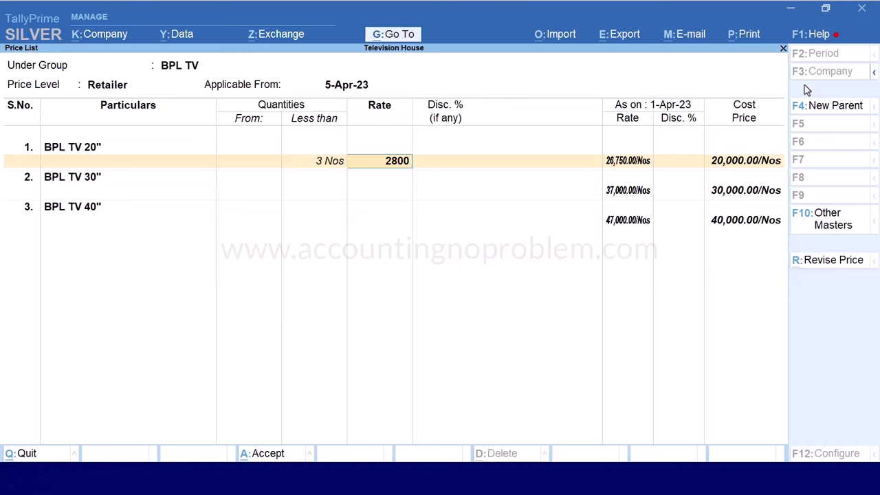
text(0)
key(Return)
key(Return)
key(Return)
text(27,000)
key(Return)
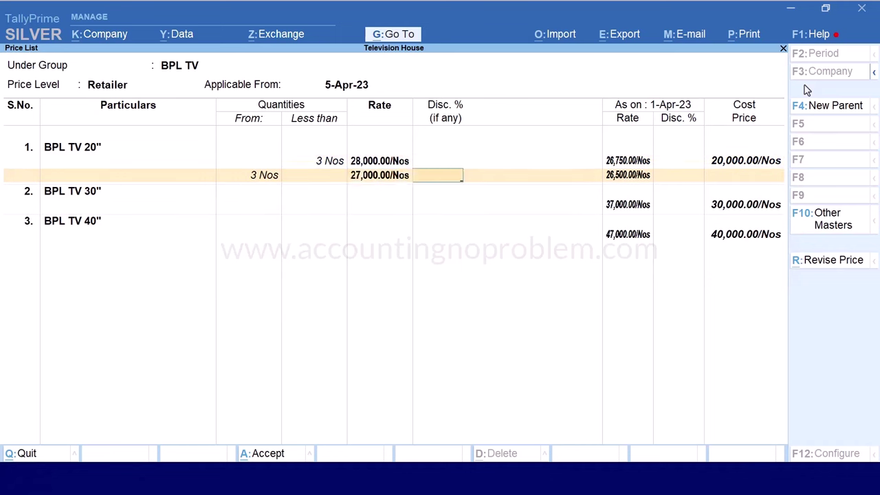
key(Return)
key(Return)
text(3)
Fill the remaining slabs: BPL TV 30" 37,000 from 3 Nos, BPL TV 40" 48,000/47,000
key(Return)
text(38,000)
key(Return)
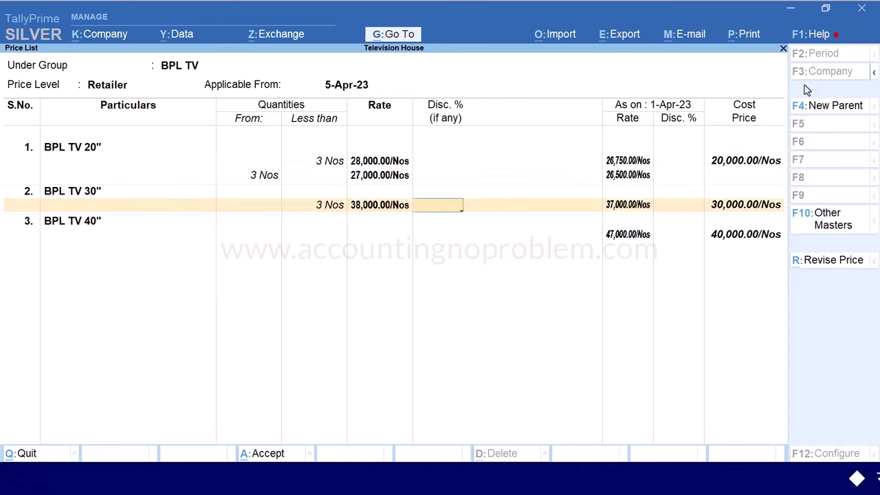
key(Return)
key(Return)
text(37,000)
key(Return)
key(Return)
key(Return)
key(Return)
text(3 Nos)
key(Return)
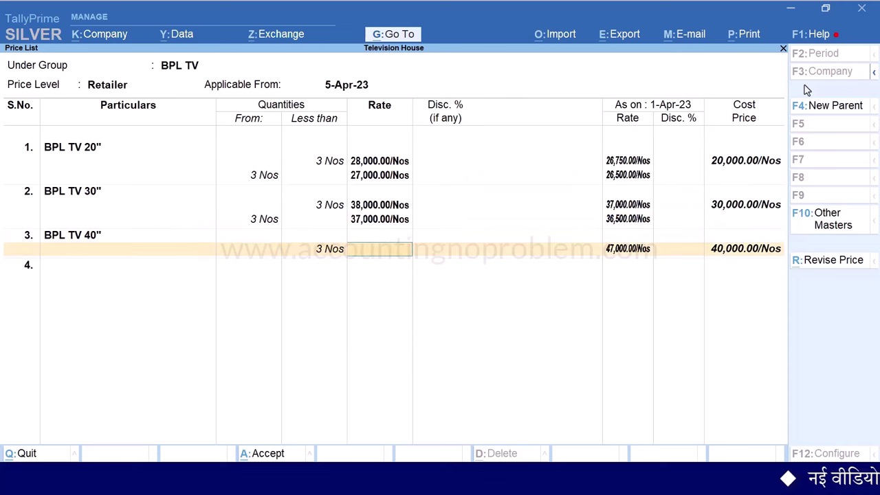
key(Return)
key(Return)
key(Return)
text(47000)
key(Return)
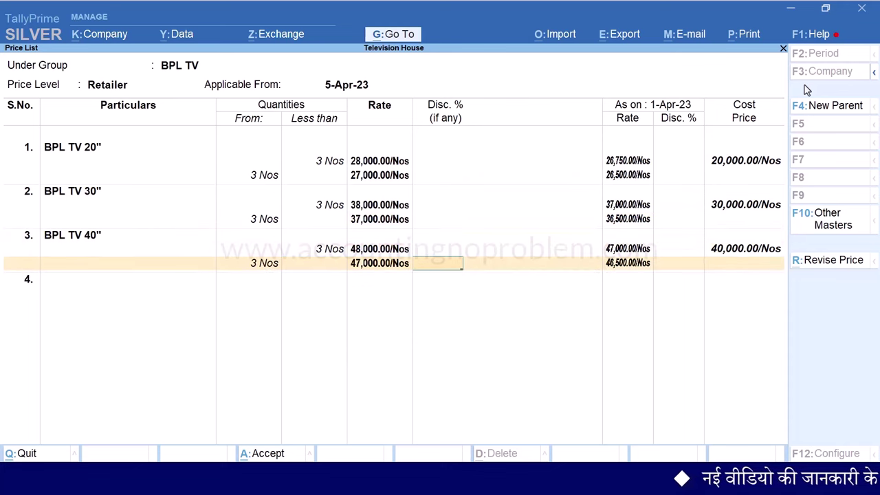
key(Return)
key(Return)
key(Return)
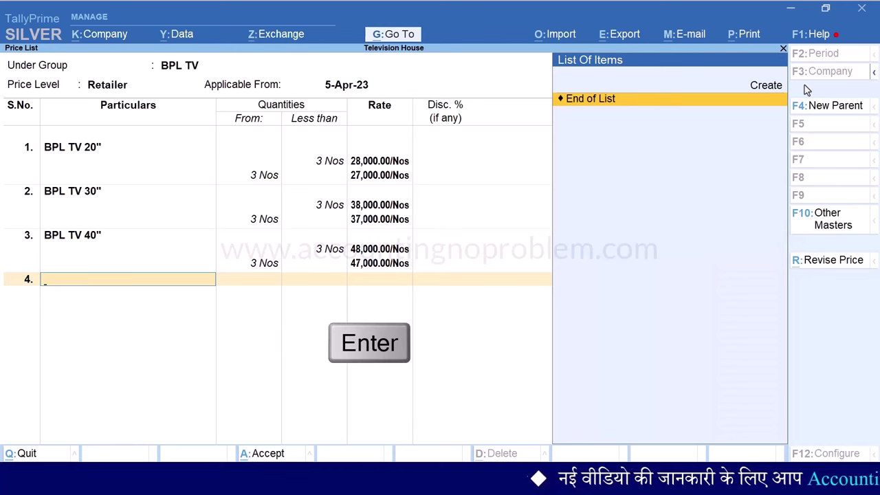
Accept the 5-Apr-23 Retailer price list and exit to the List of Masters
key(y)
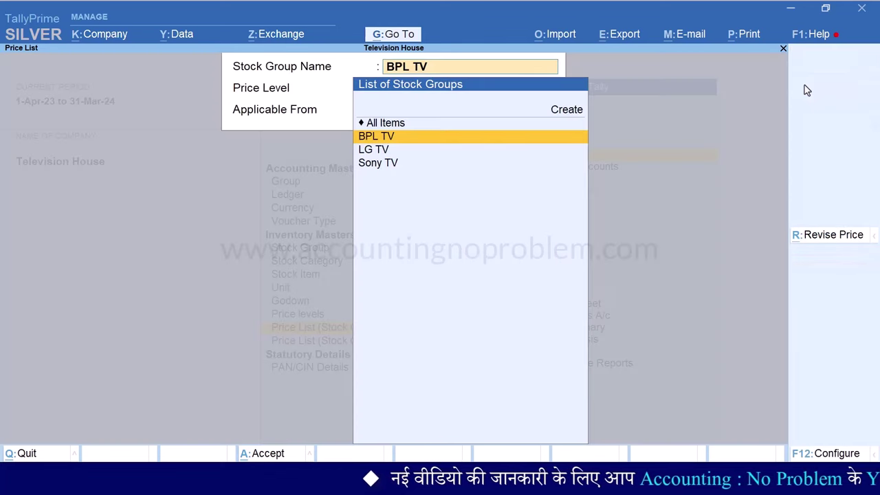
key(Escape)
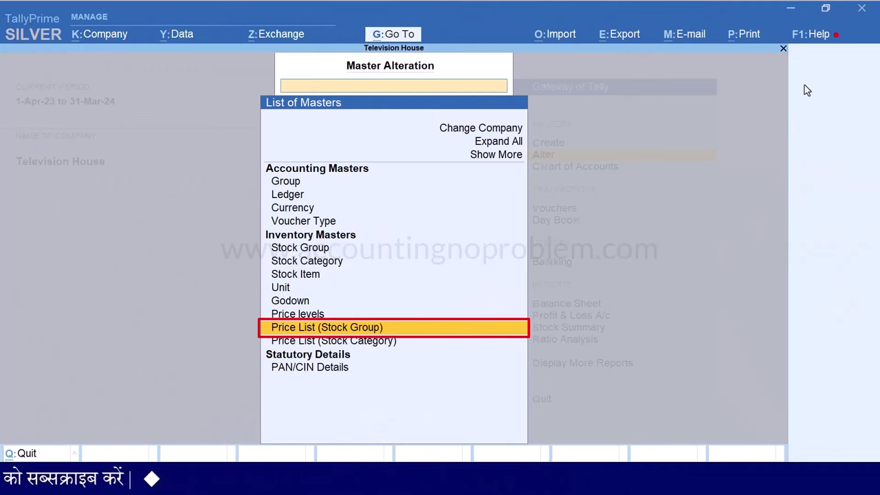
Start a price revision for BPL TV at the Wholesaler level effective 10-Apr-23
key(Return)
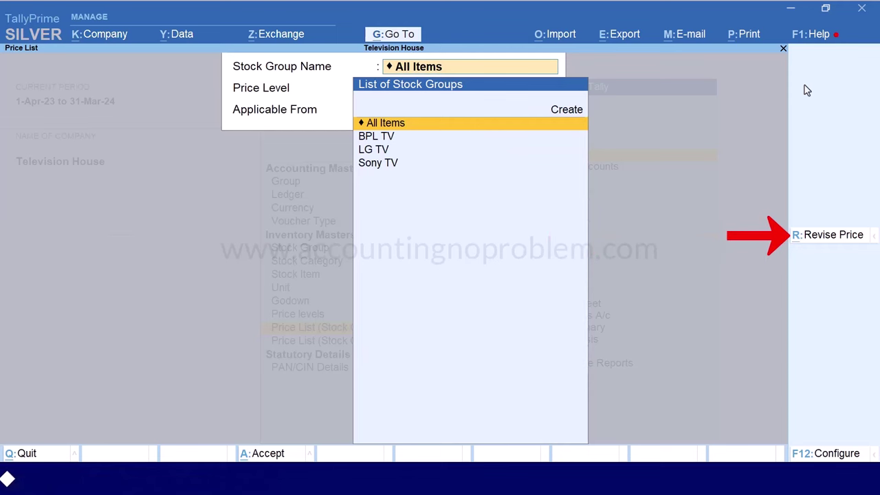
key(alt+r)
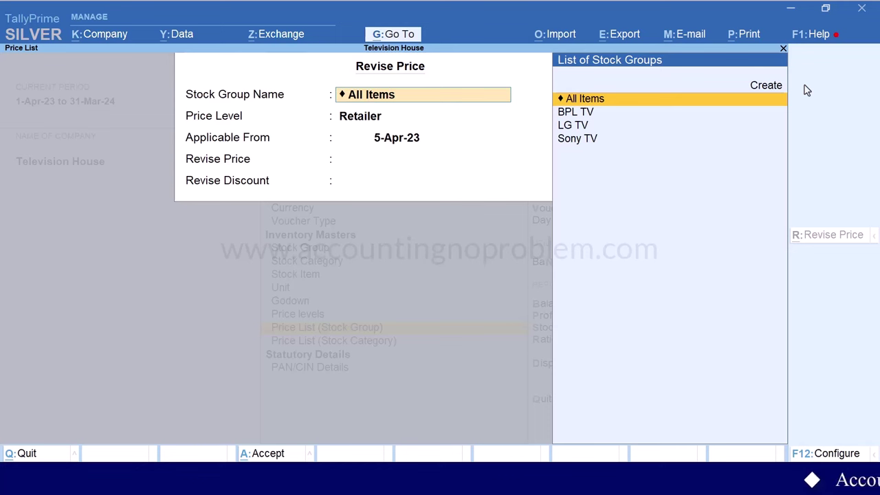
key(Down)
key(Return)
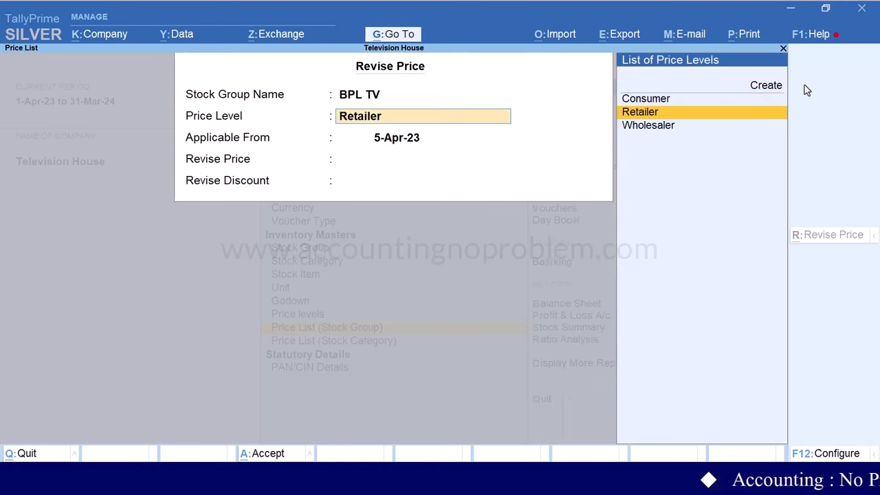
key(Down)
key(Return)
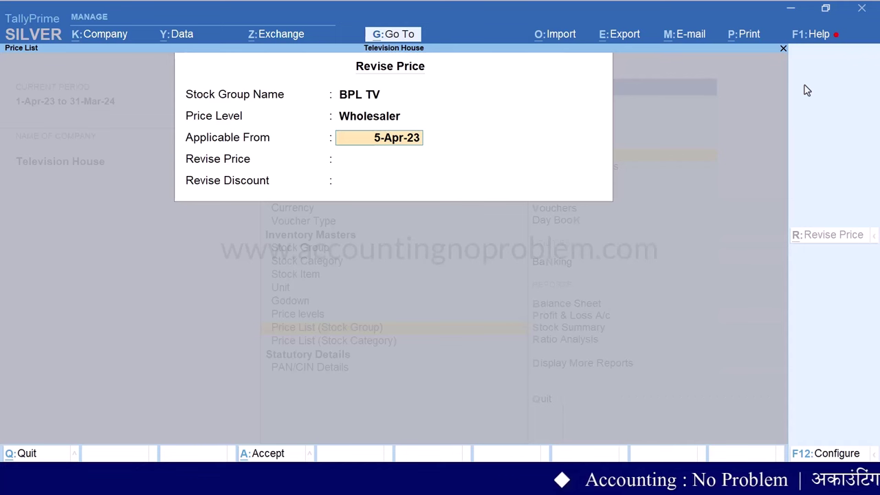
text(10.)
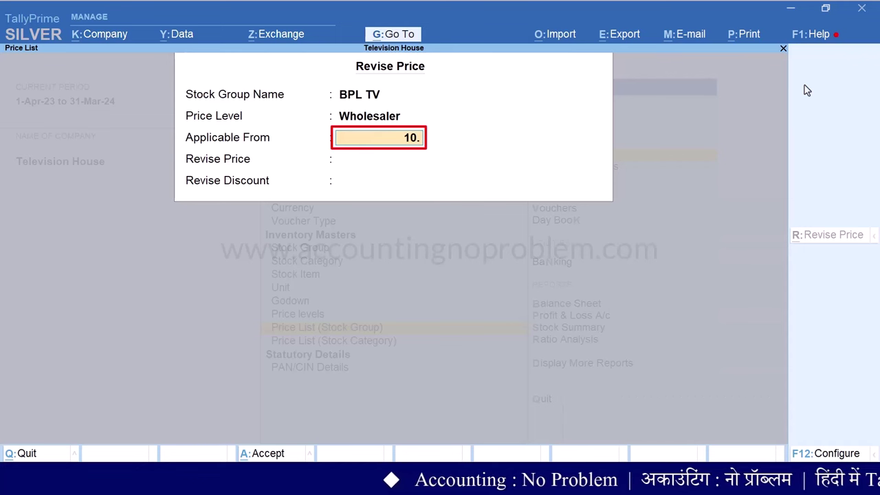
key(Return)
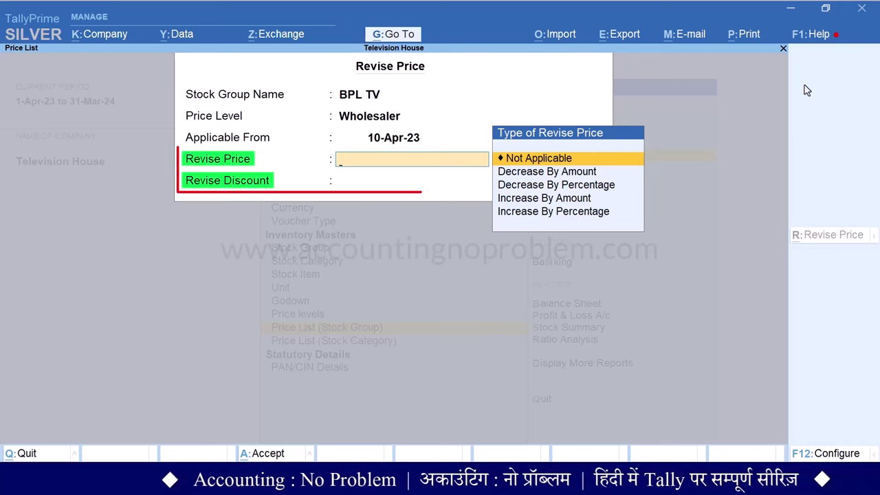
Decrease all prices by amount ₹1 with discount not applicable, and apply the revision
key(Return)
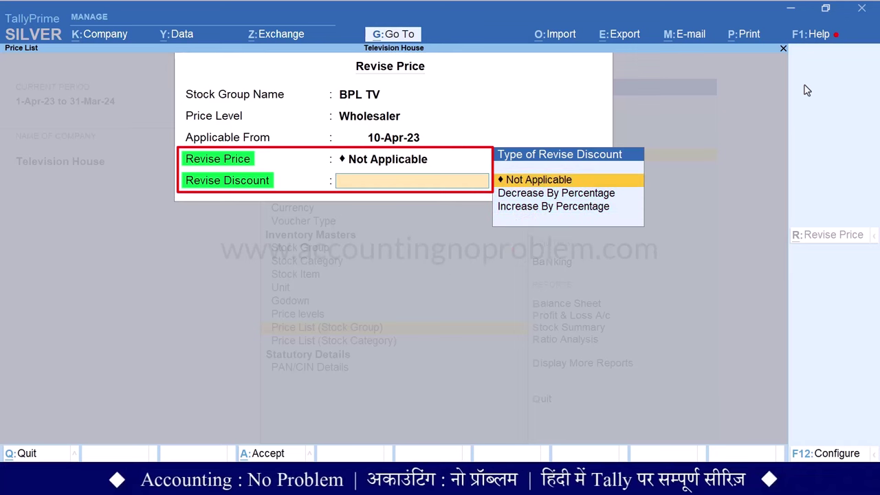
key(BackSpace)
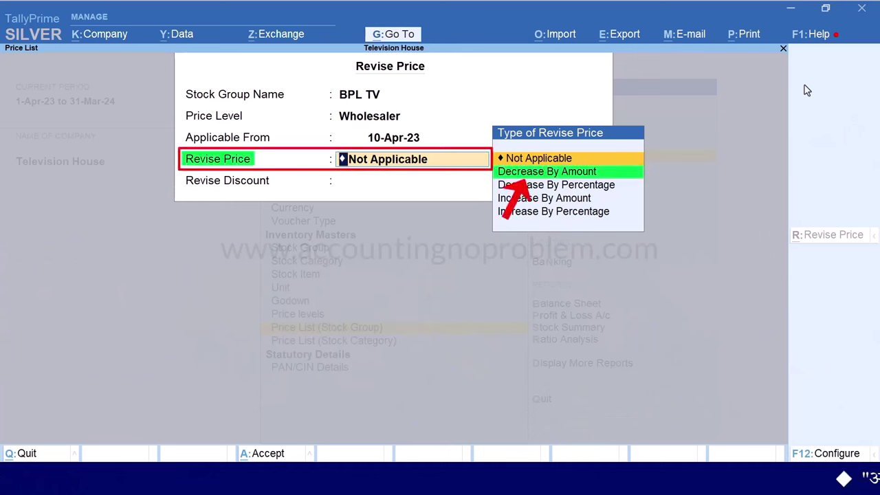
key(Down)
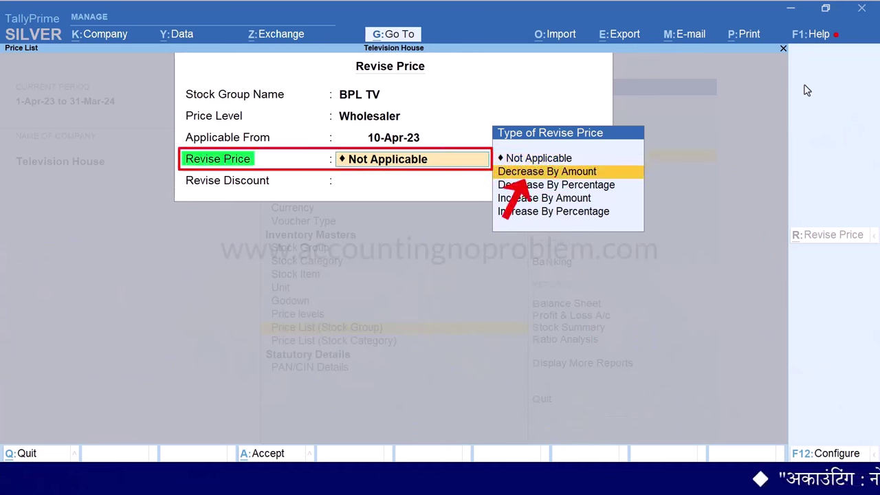
key(Return)
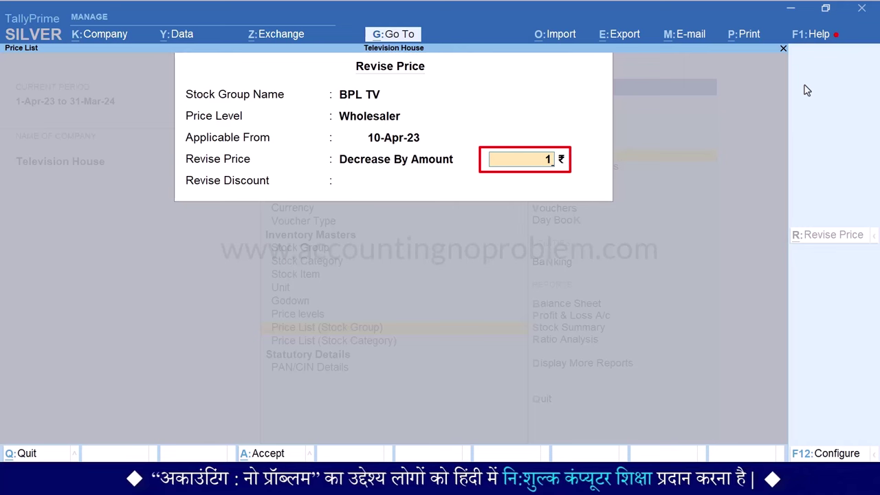
key(Return)
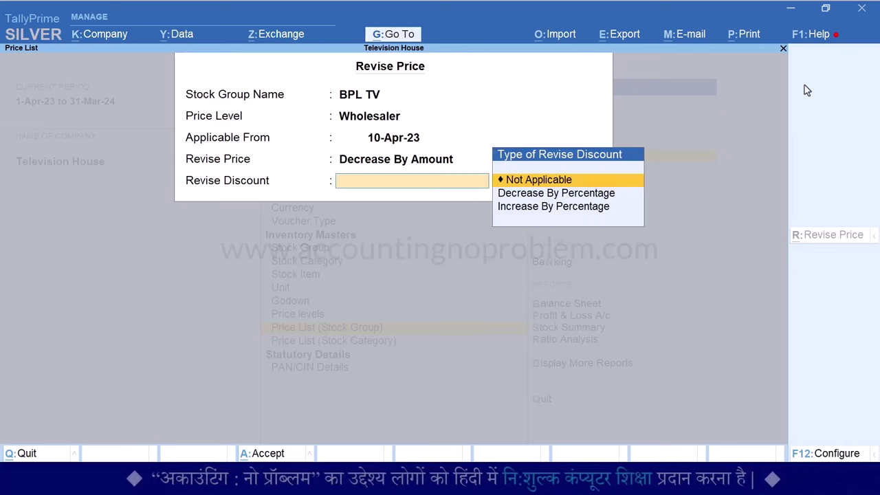
key(Return)
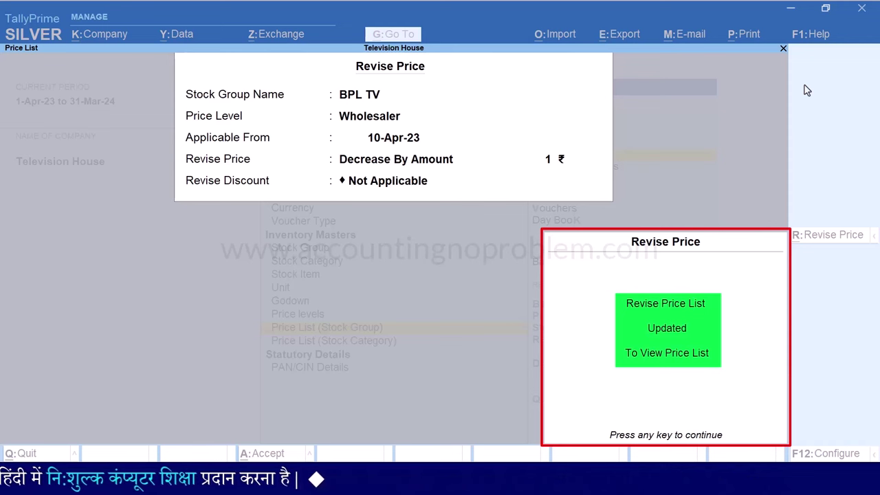
key(Return)
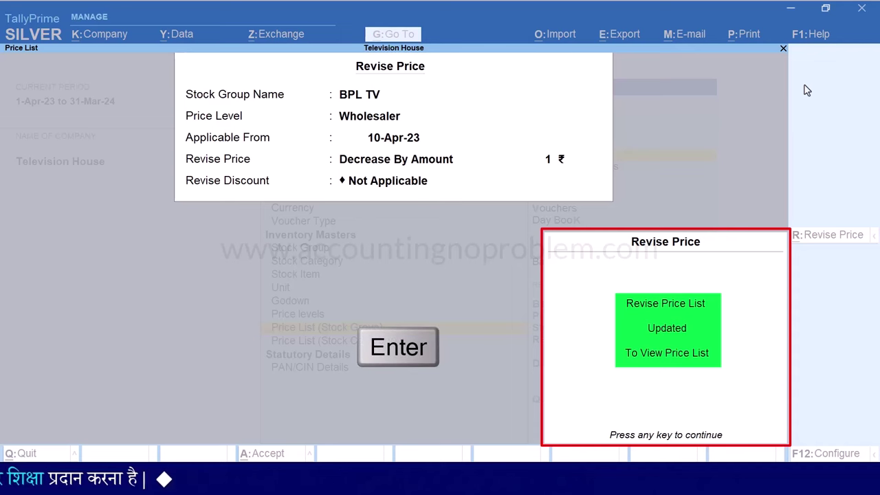
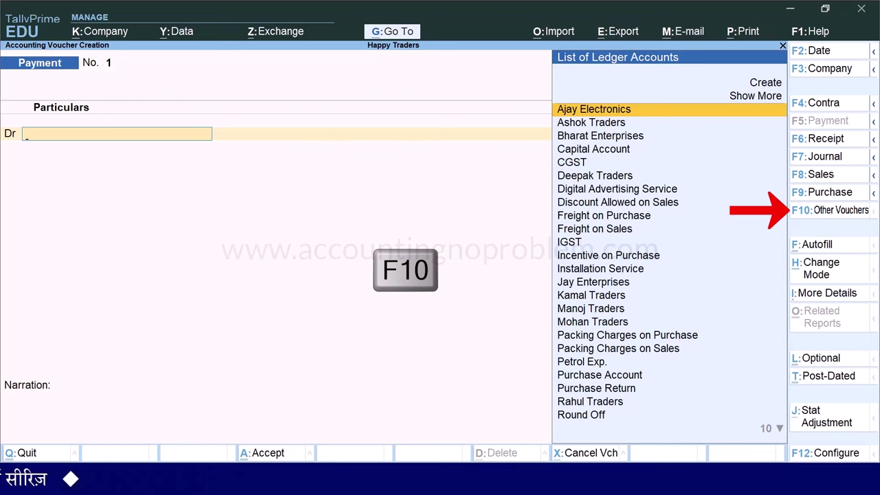
Show inactive voucher types and activate Sales Order for the new voucher
key(F10)
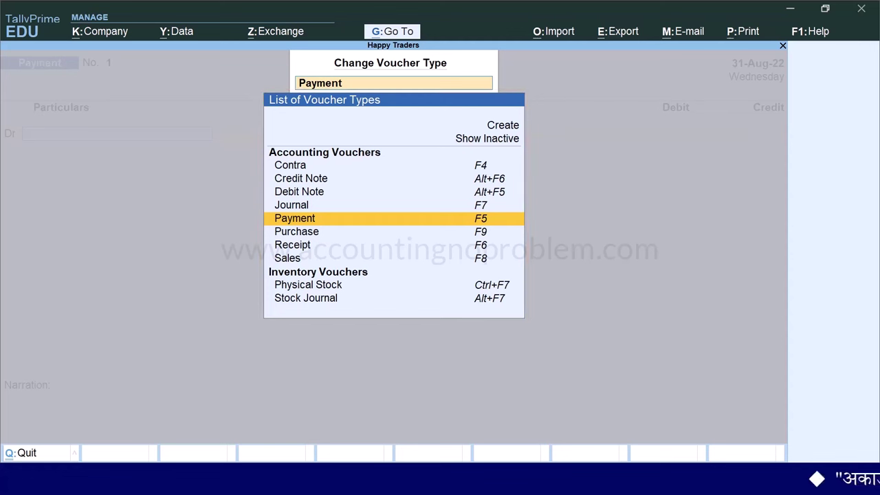
key(Up)
key(Up)
key(Up)
key(Up)
key(Up)
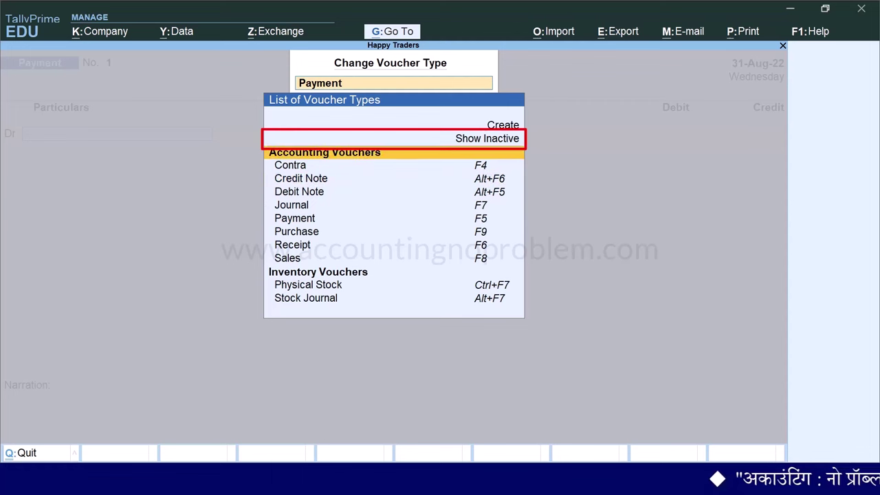
key(Return)
key(Down)
key(Down)
key(Down)
key(Down)
key(Down)
key(Down)
key(Down)
key(Down)
key(Down)
key(Down)
key(Down)
key(Down)
key(Down)
key(Down)
key(Down)
key(Down)
key(Down)
key(Down)
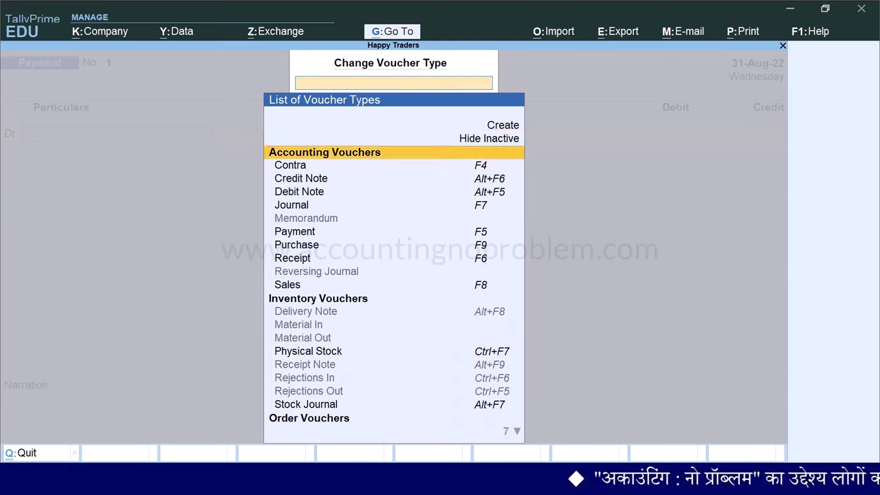
key(Down)
key(Down)
key(Down)
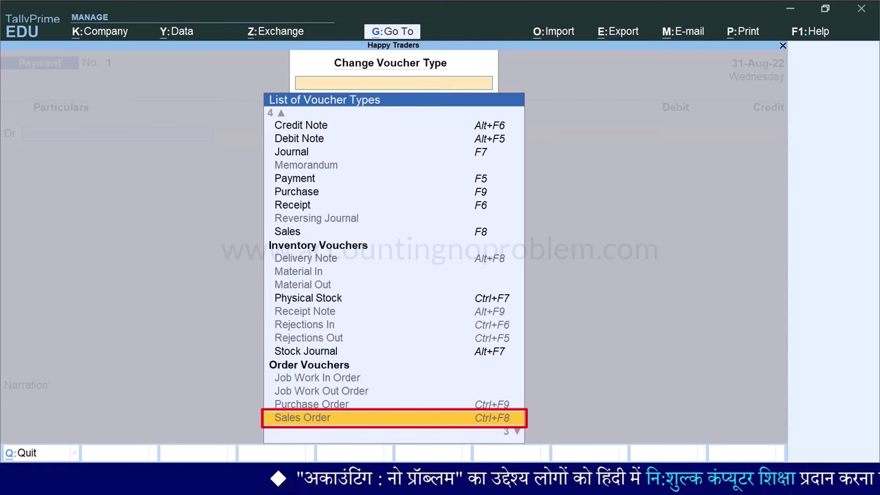
key(Return)
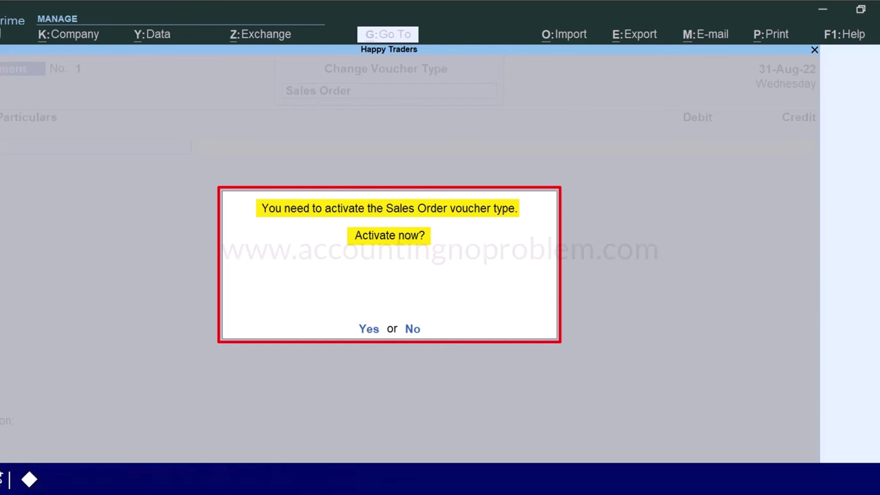
key(y)
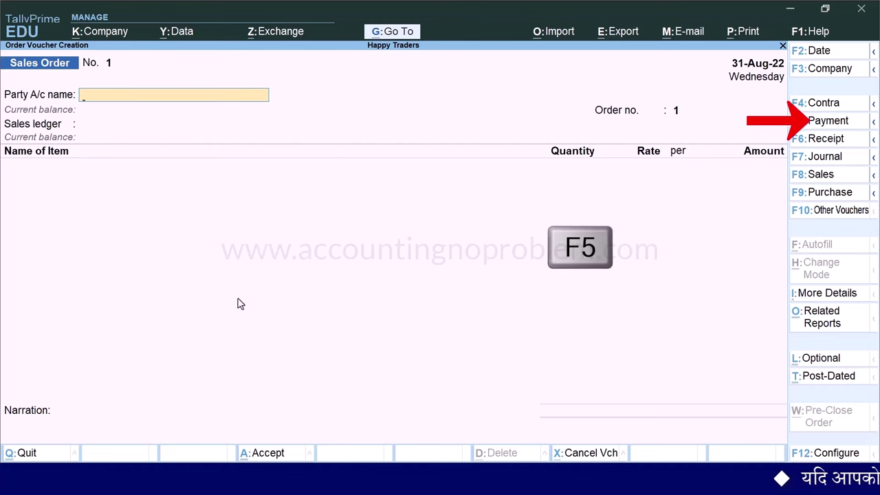
key(F5)
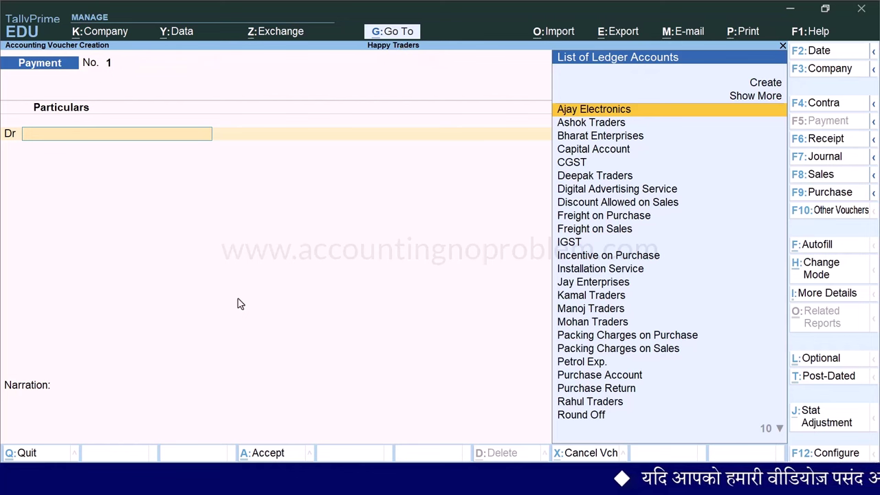
click(874, 176)
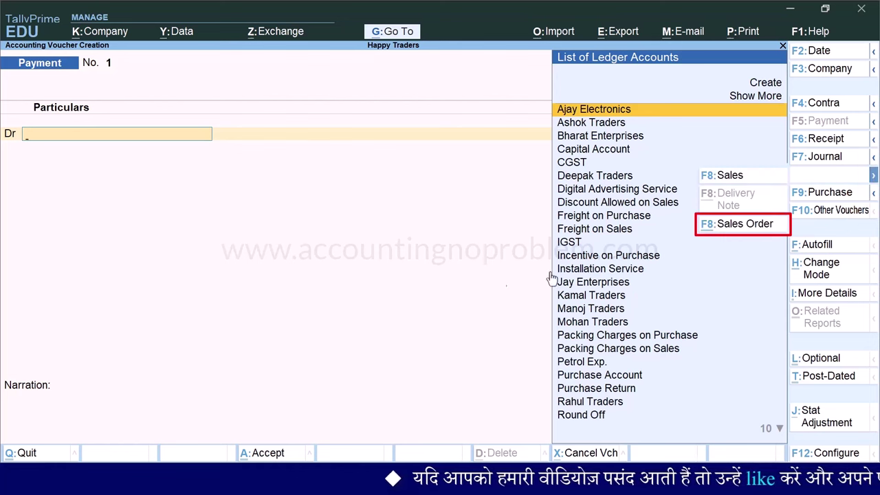
click(409, 294)
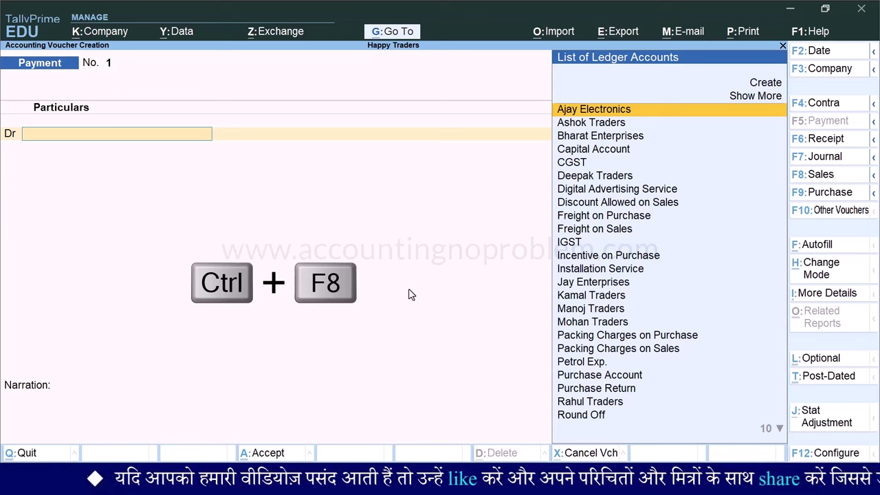
key(ctrl+F8)
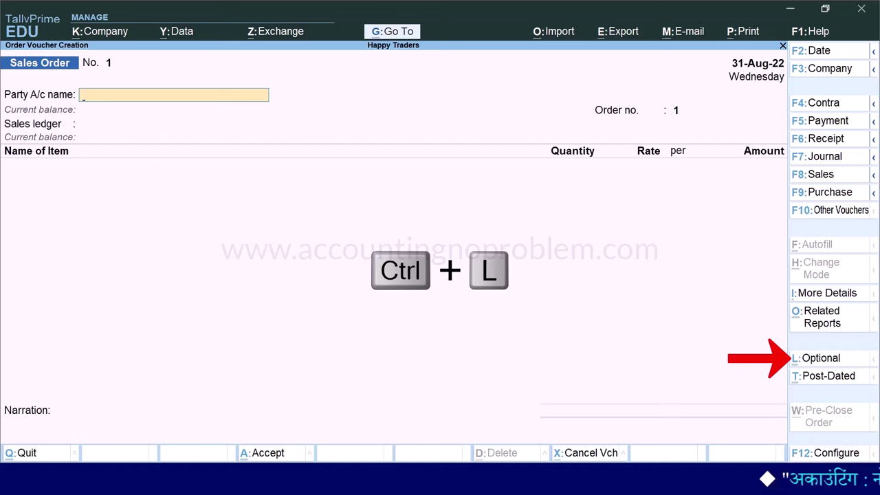
Mark the Sales Order as optional and date it 1-Sep-22
key(ctrl+l)
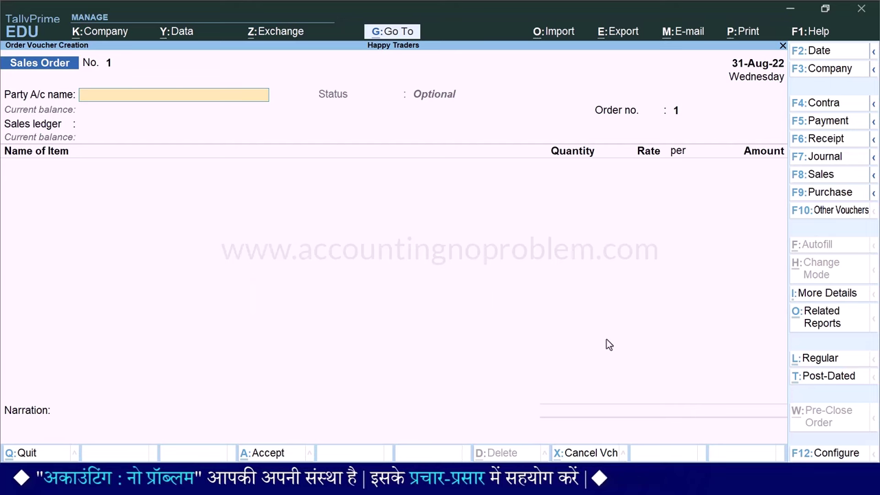
key(F2)
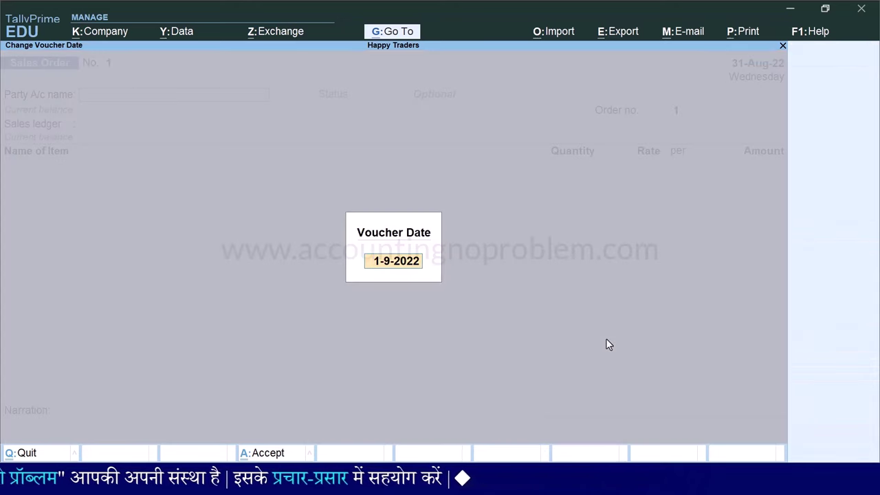
text(1.9)
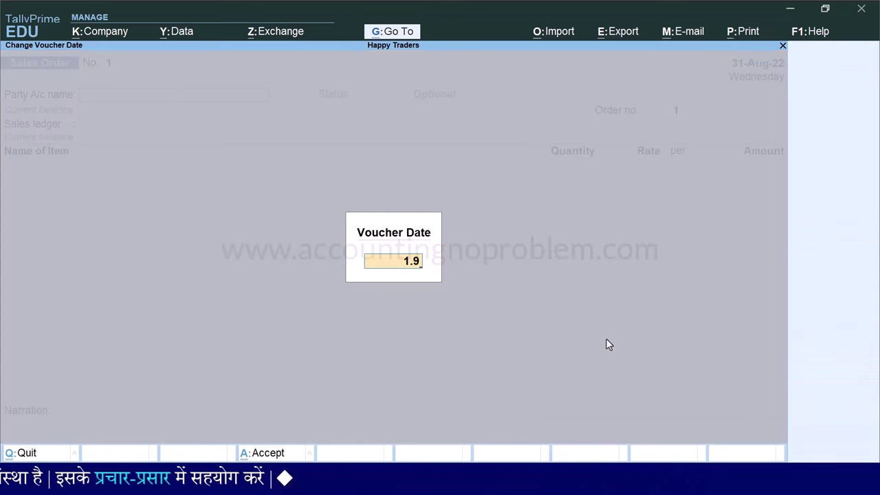
key(Return)
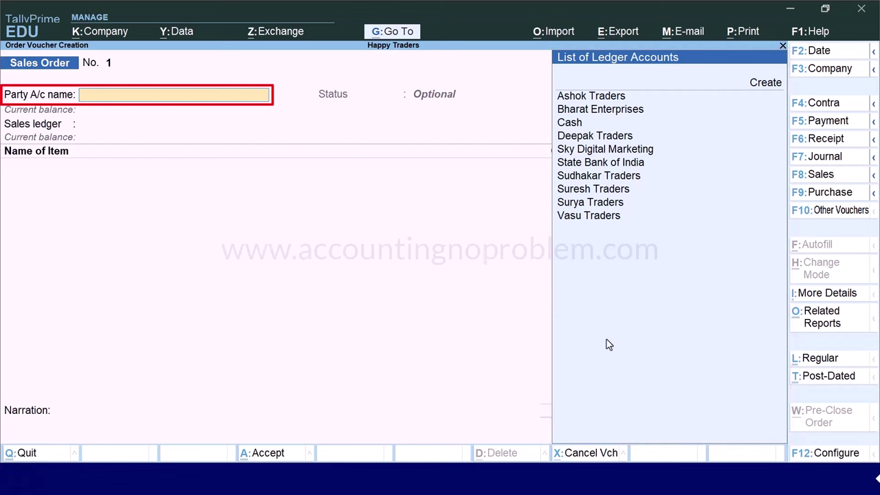
Create a new party ledger named Gagan Traders under Sundry Debtors
key(alt+c)
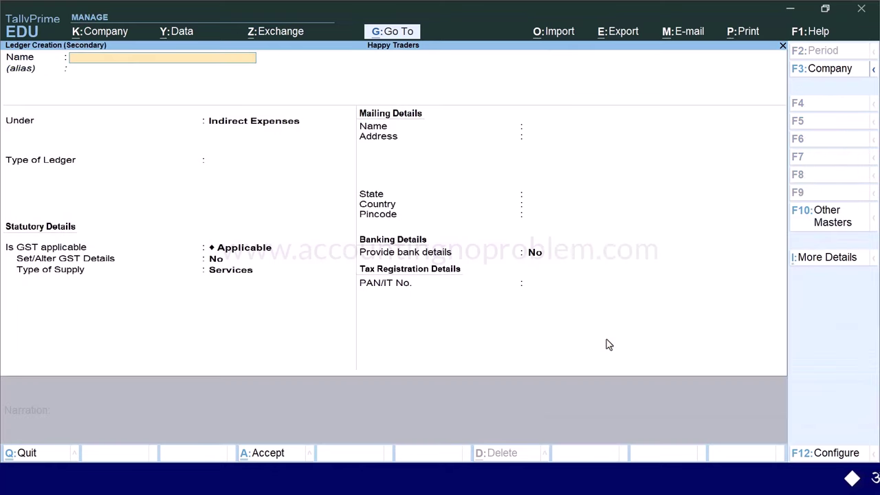
text(Gagan Traders)
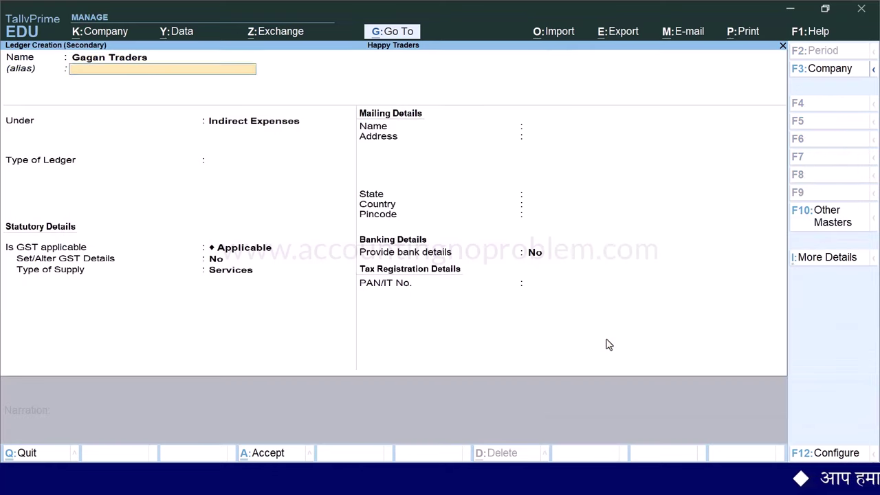
key(Return)
text(Sun)
key(Down)
key(Return)
key(Return)
Enter the party's Bhopal mailing address, pincode and GSTIN
key(Return)
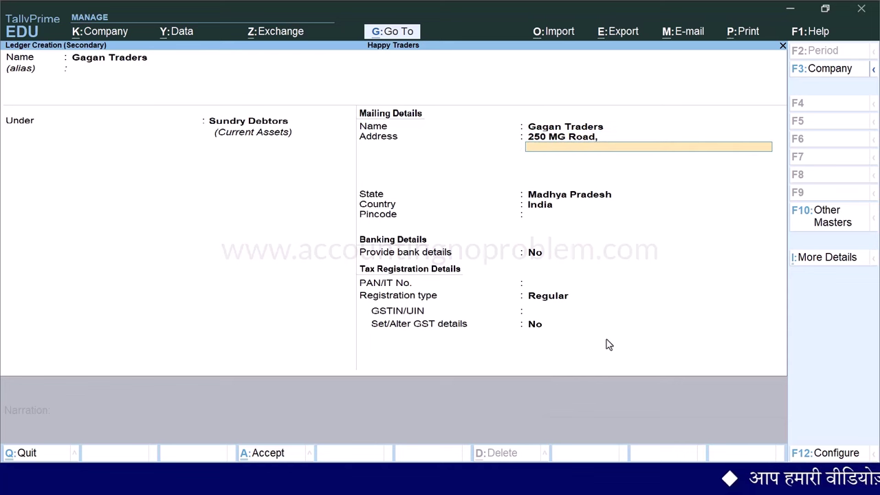
text(Bhopal)
key(Return)
key(Return)
key(Return)
key(Return)
text(462001)
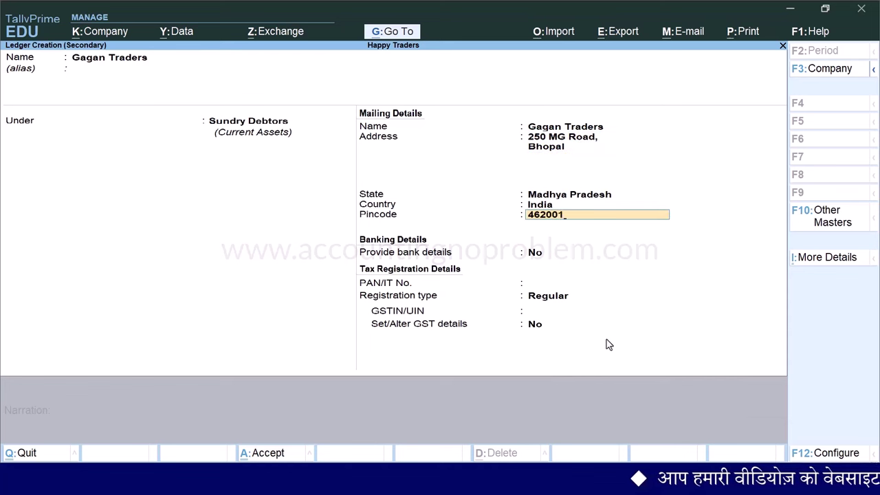
key(Return)
key(Return)
key(Return)
key(Return)
key(Return)
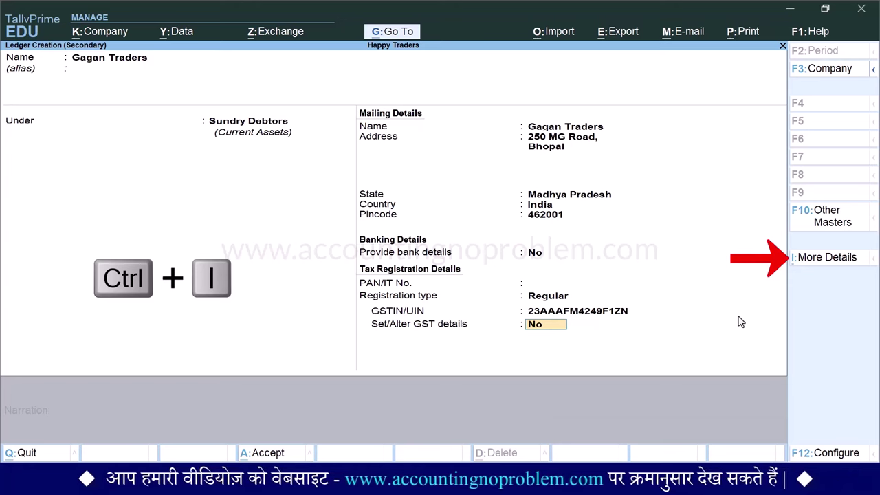
Add the contact person's name, phone, mobile and e-mail in contact details, then finish the ledger
key(ctrl+i)
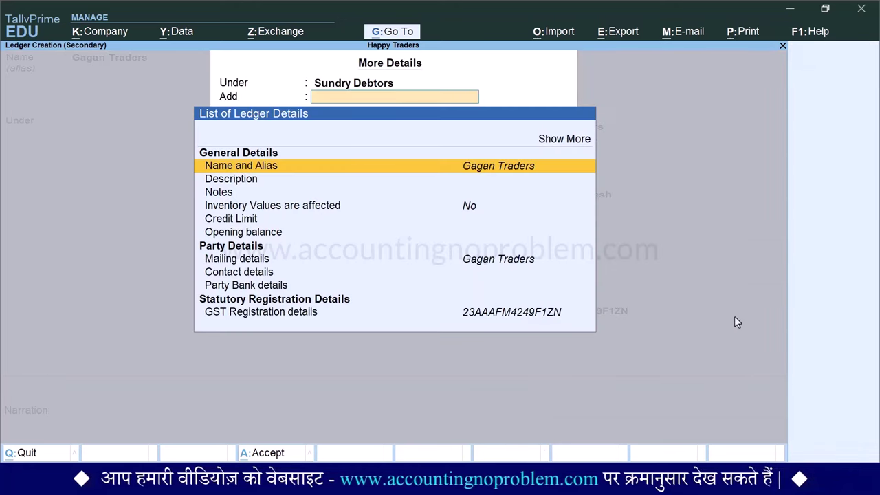
key(Down)
key(Down)
key(Down)
key(Down)
key(Down)
key(Down)
key(Down)
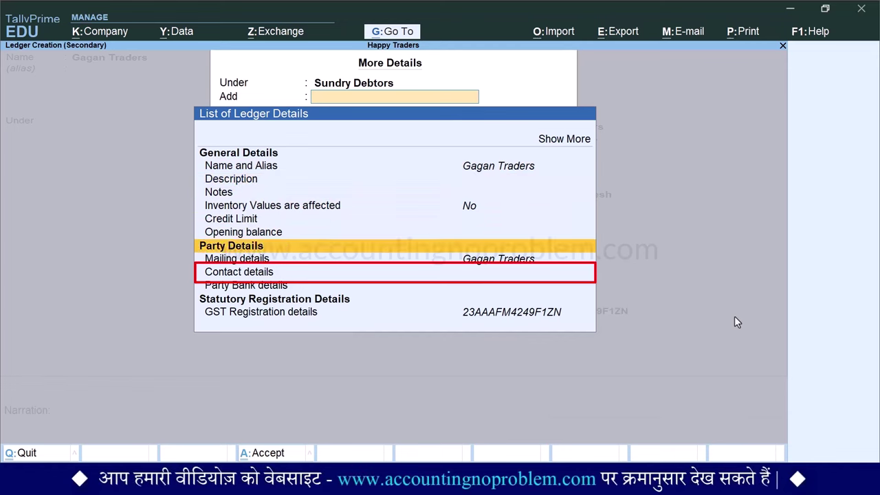
key(Return)
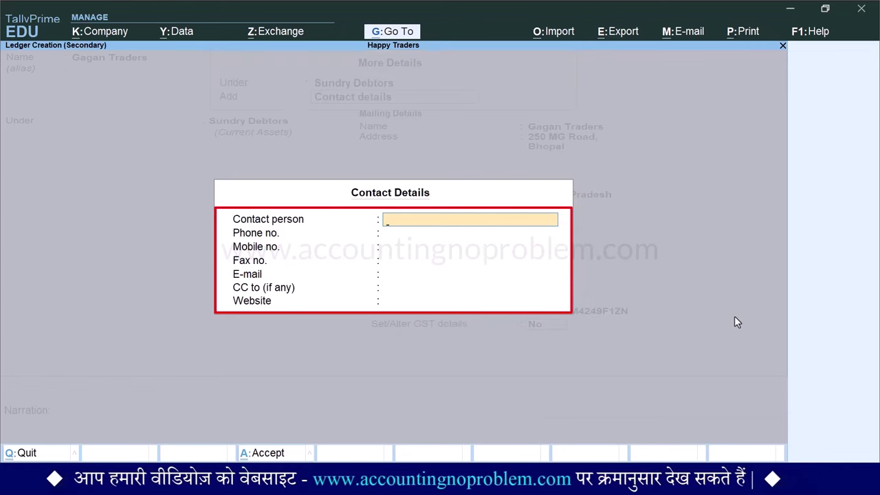
key(Return)
text(0755-2471XXX)
key(Return)
text(911163XXXX)
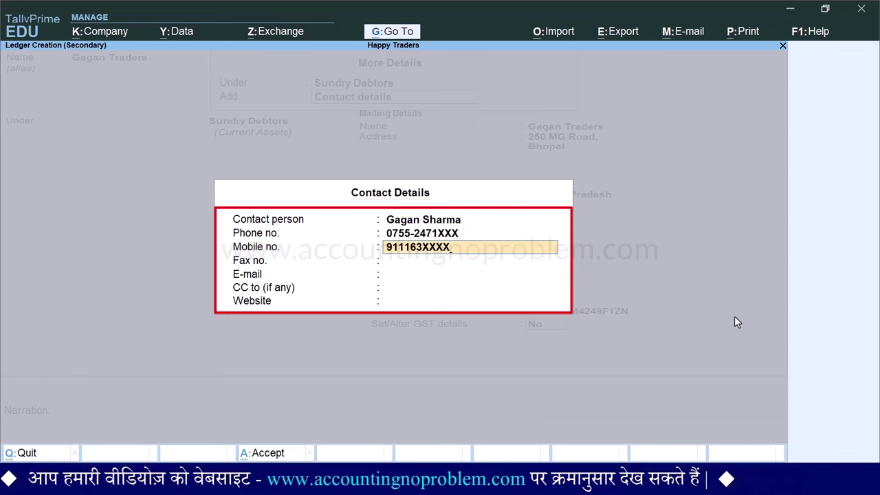
key(Return)
key(Return)
key(Return)
key(Return)
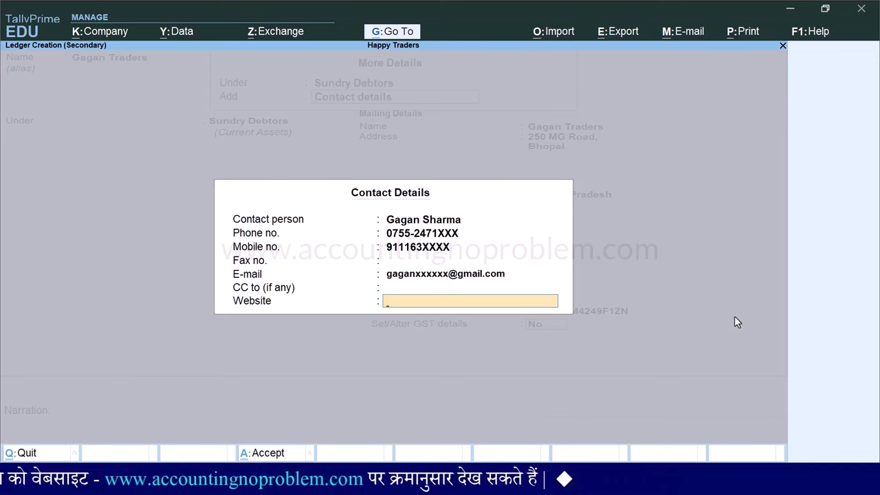
key(ctrl+a)
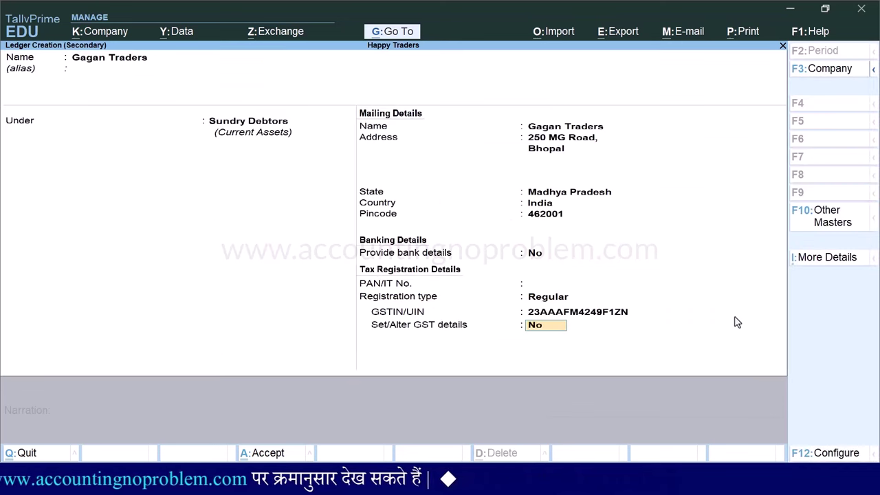
key(Return)
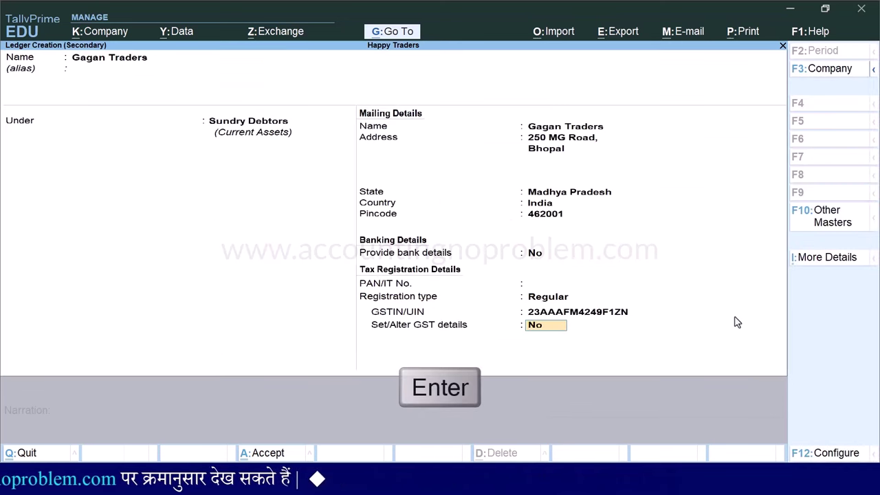
Save the Gagan Traders ledger as the order's party, leaving order details empty
key(Return)
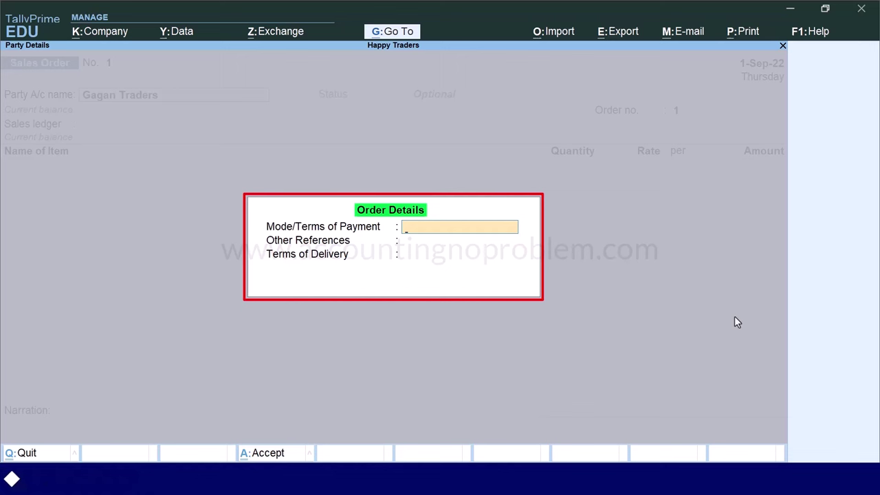
key(BackSpace)
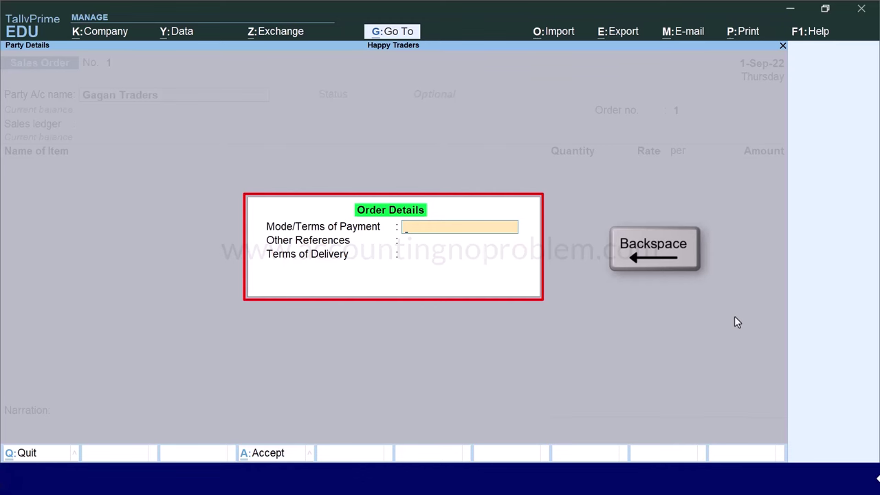
key(BackSpace)
Enable dispatch, order and export details in the voucher configuration
key(F12)
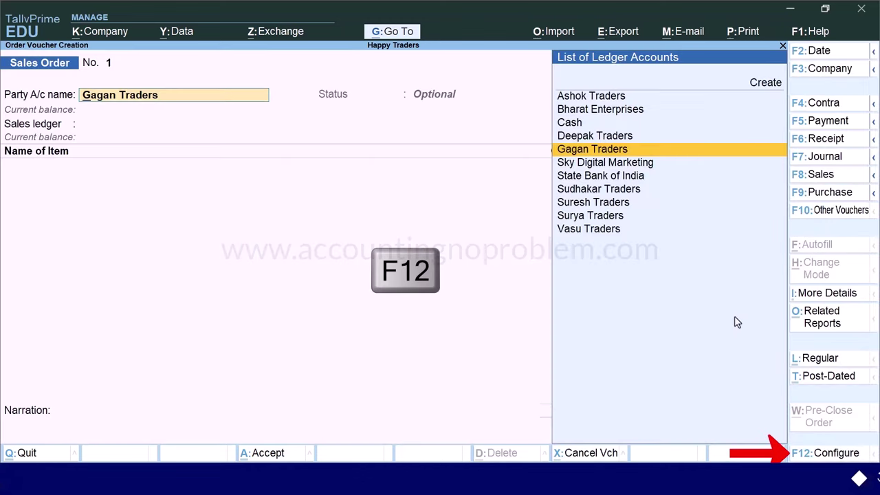
key(Return)
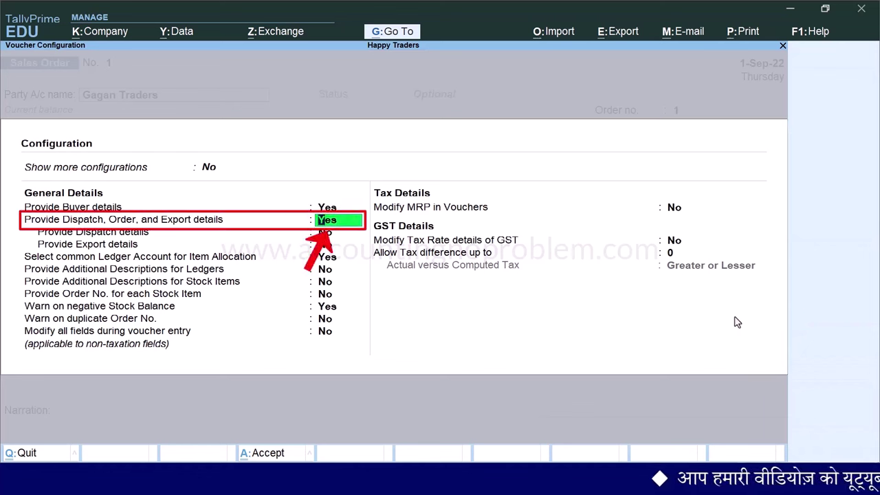
key(ctrl+a)
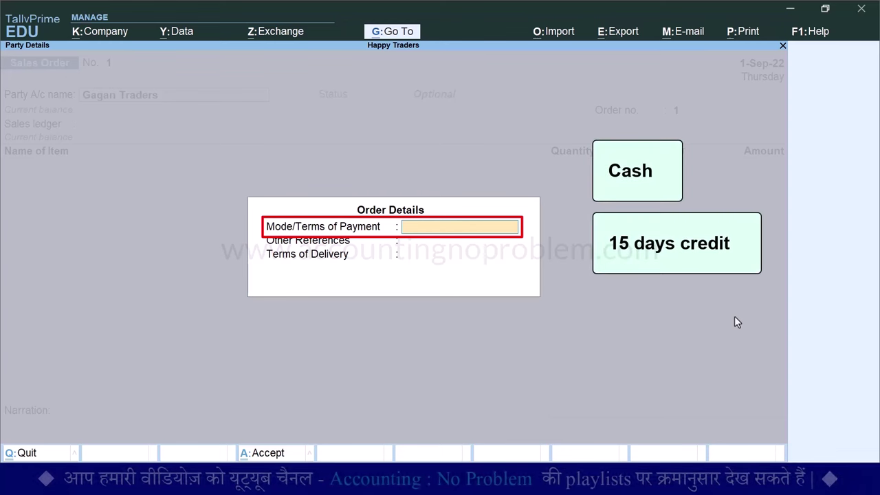
Record '10% advance and balance 15 days after supply', 'Telephonic Conversation' reference, and two delivery terms
text(1)
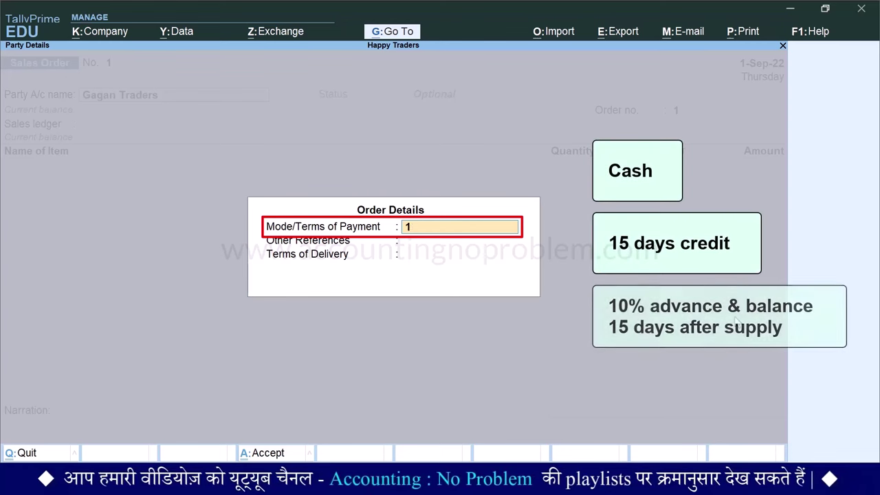
text(0% advance and balance 15 days after supply)
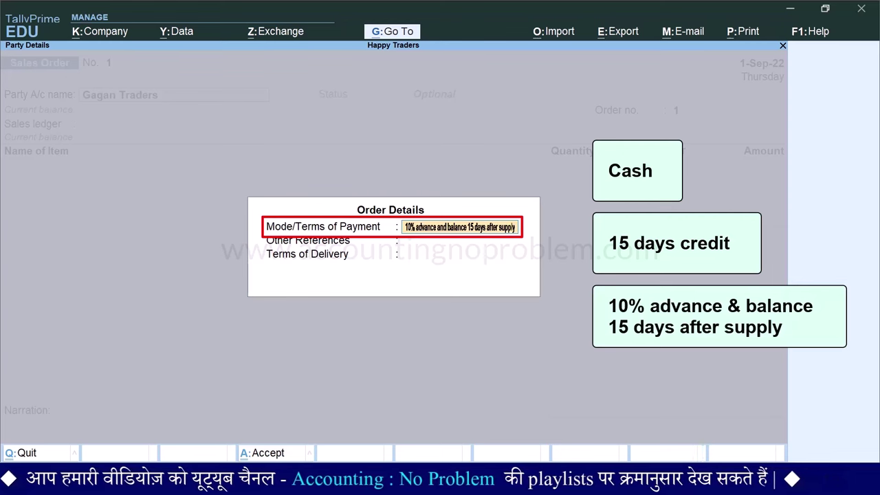
key(Return)
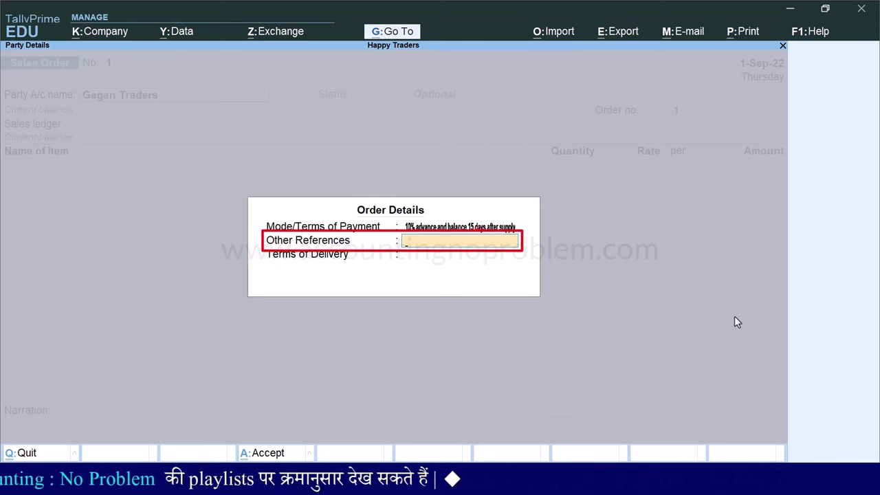
text(Telephonic Conversation)
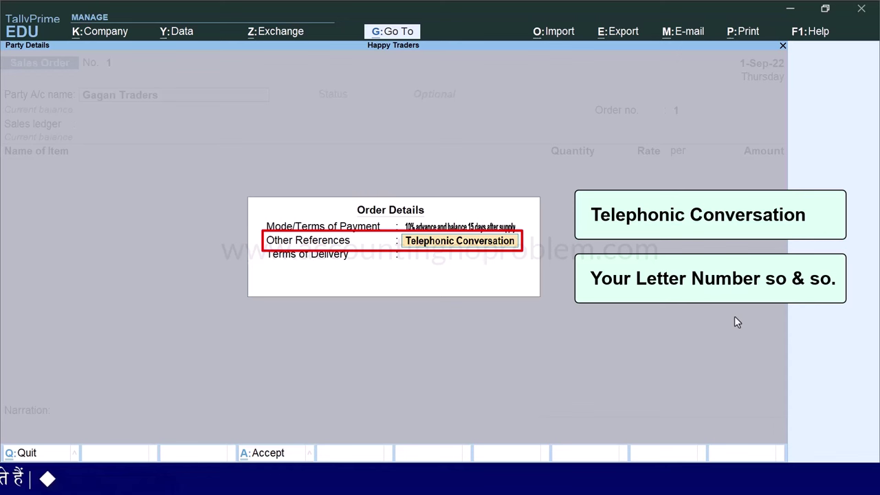
key(Return)
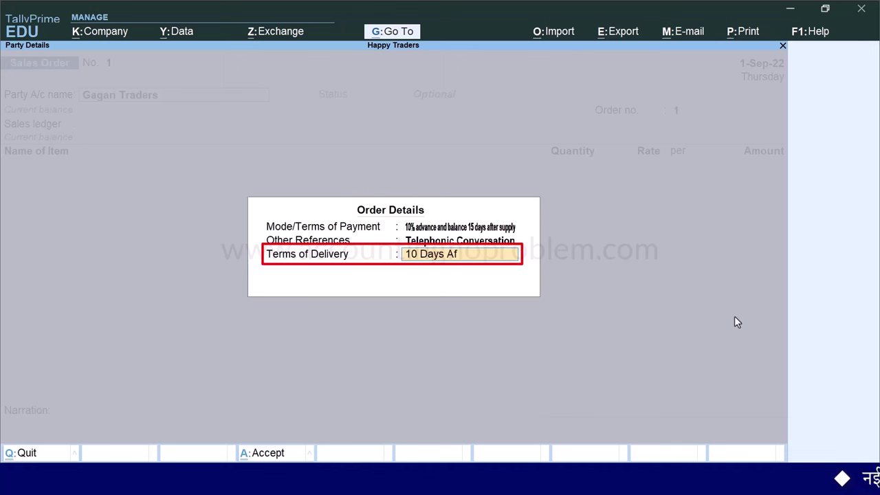
text(iving Order)
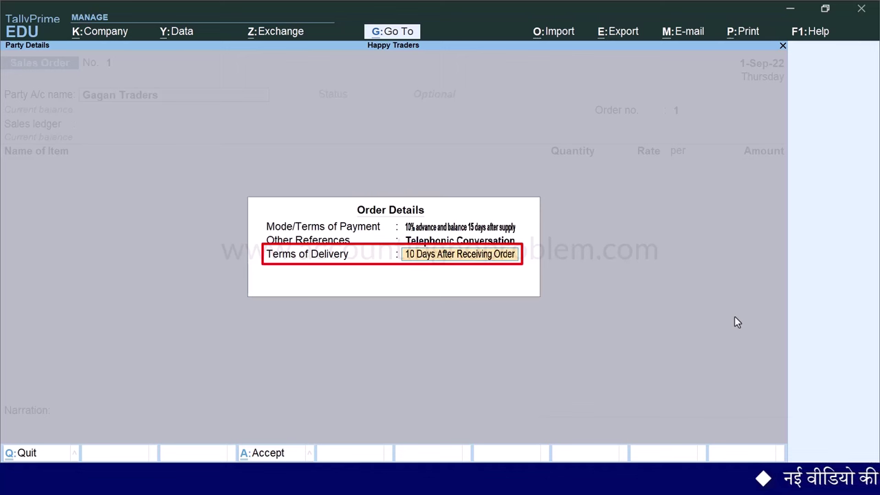
key(Return)
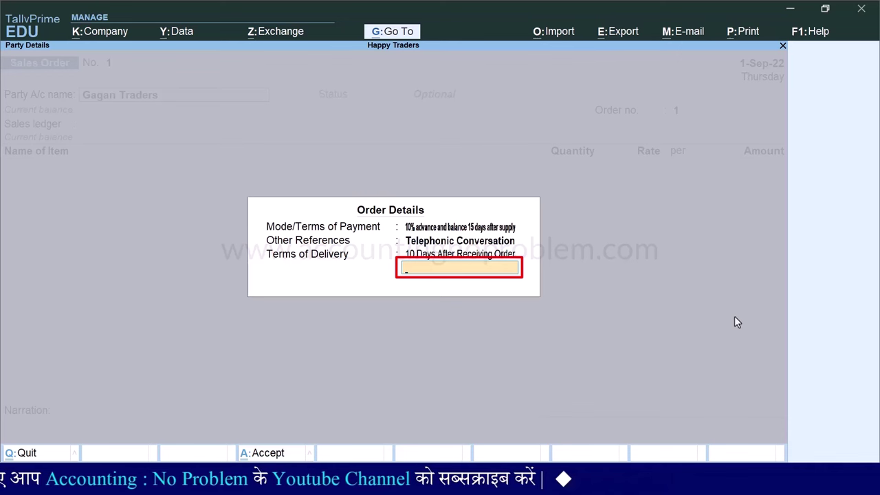
text(Delivery From Our)
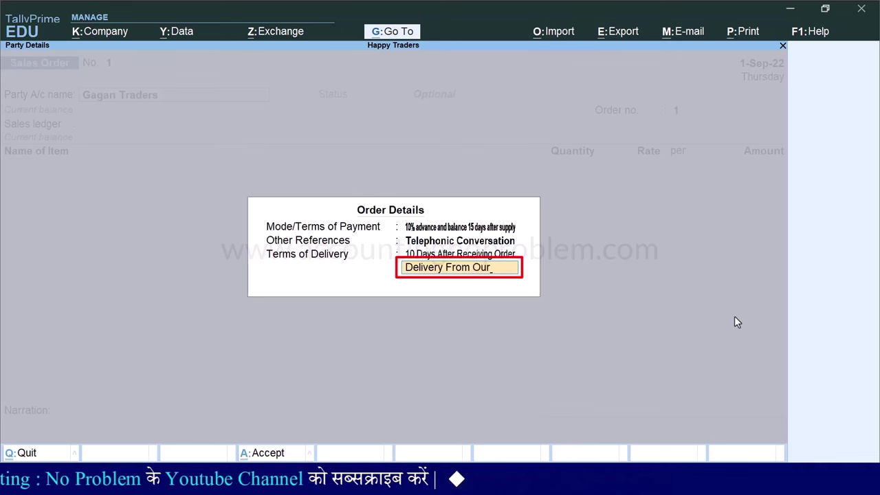
text( Shop/godown)
key(Return)
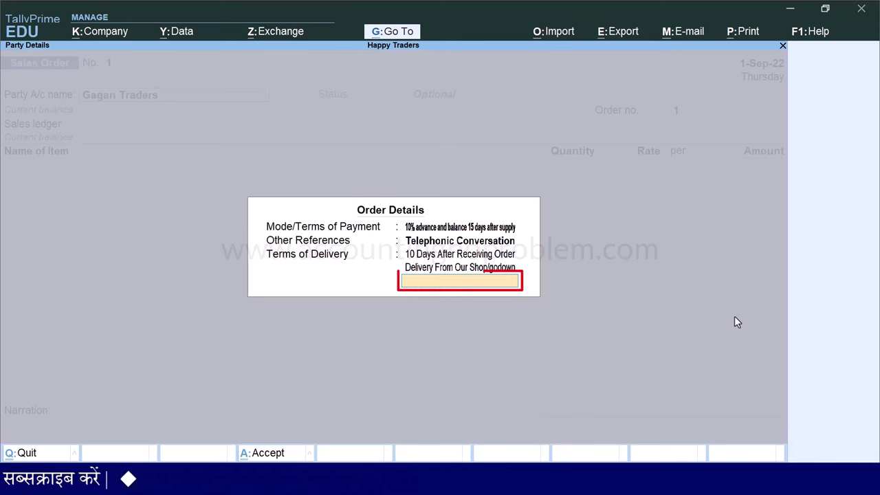
key(Return)
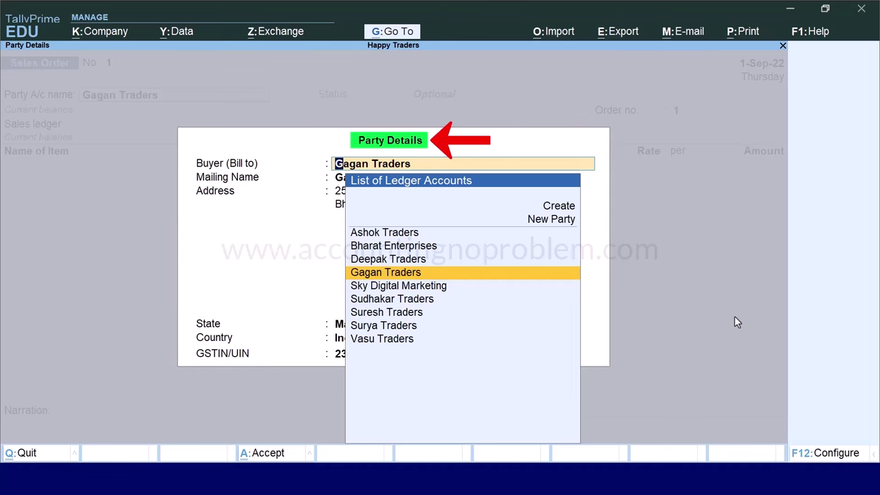
Accept the party details and select Sales Account as the sales ledger
key(ctrl+a)
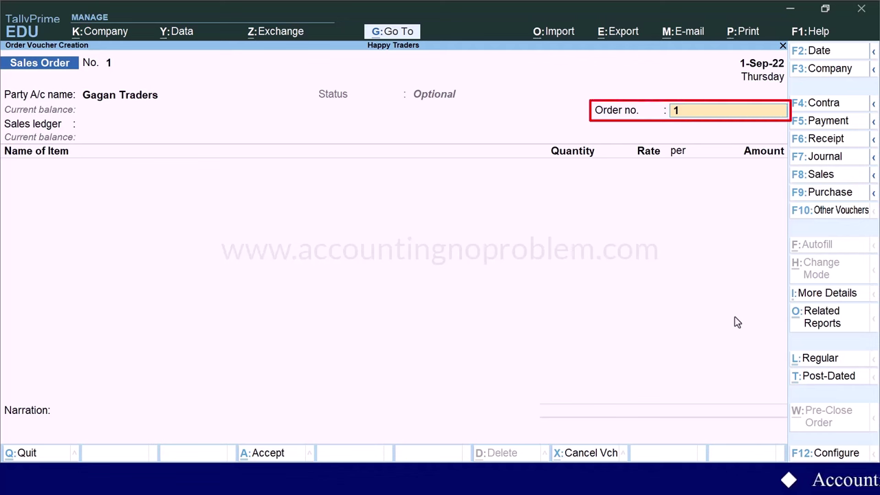
key(Return)
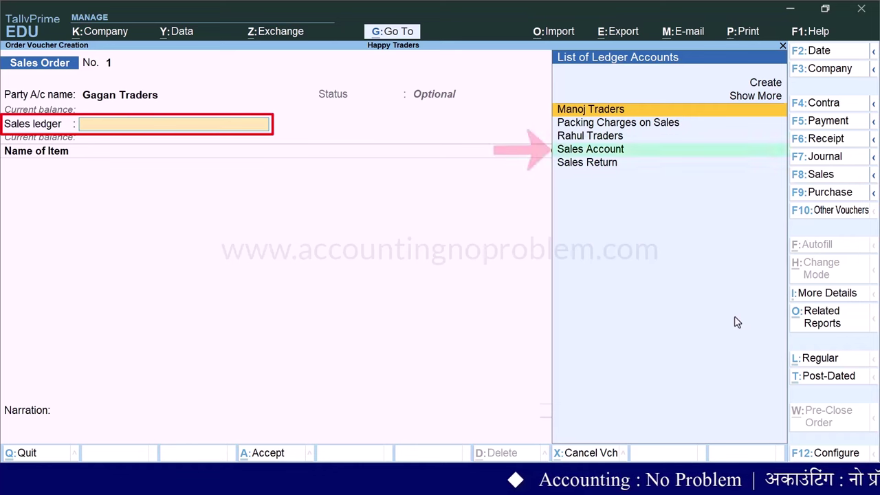
key(Down)
key(Down)
key(Down)
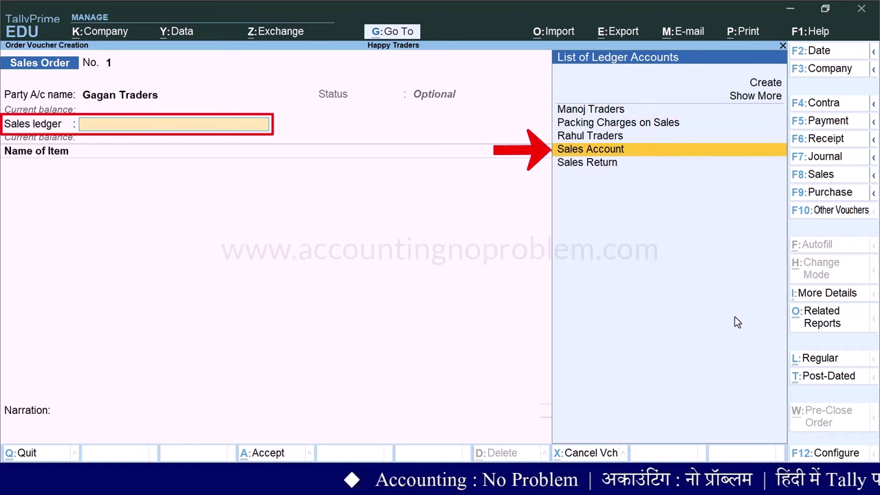
key(Return)
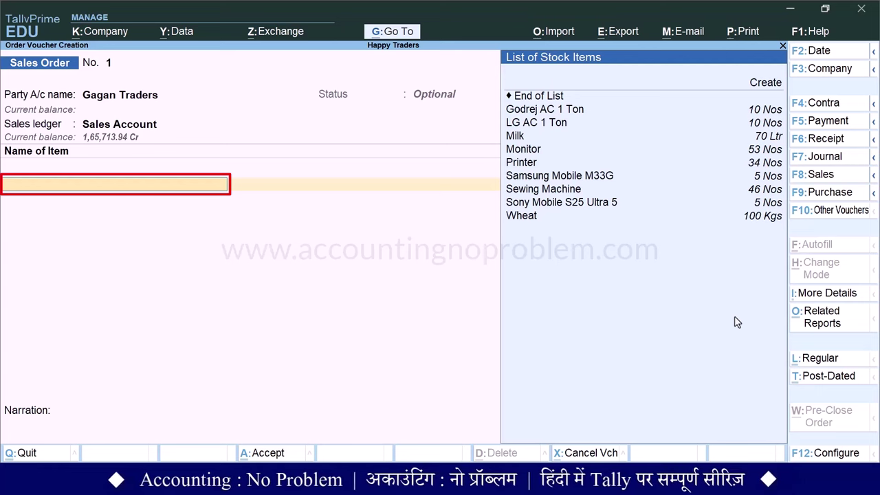
Add Godrej AC 1 Ton, 2 Nos at 30,000, due 1-Sep-22
key(Down)
key(Down)
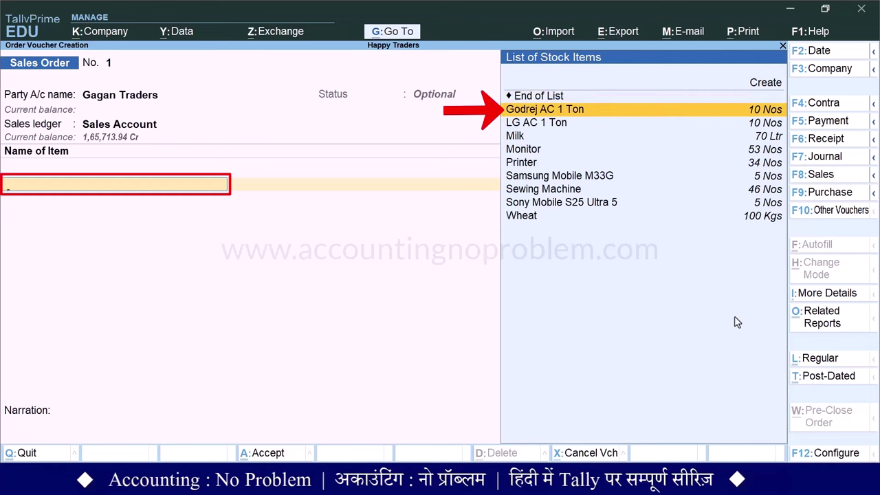
key(Return)
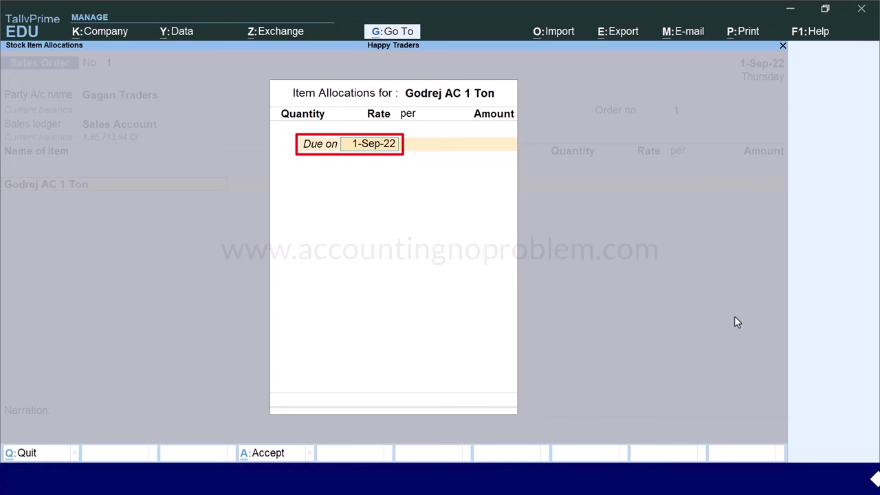
key(Return)
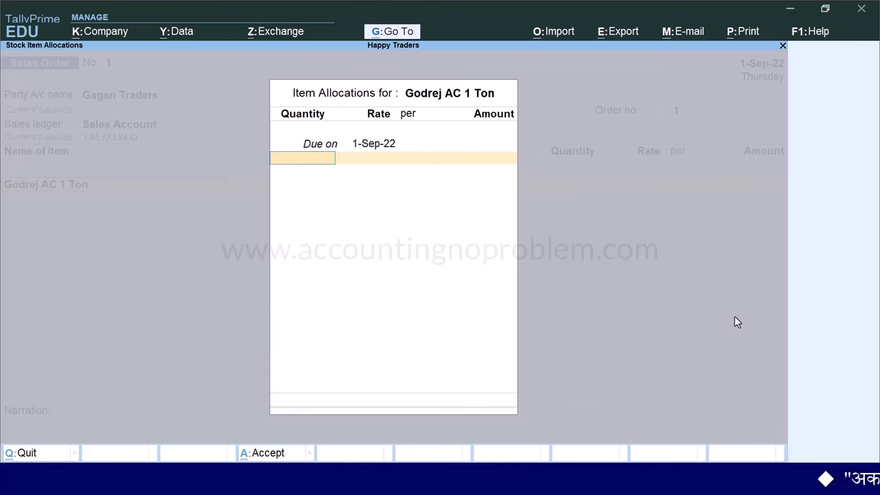
text(2)
key(Return)
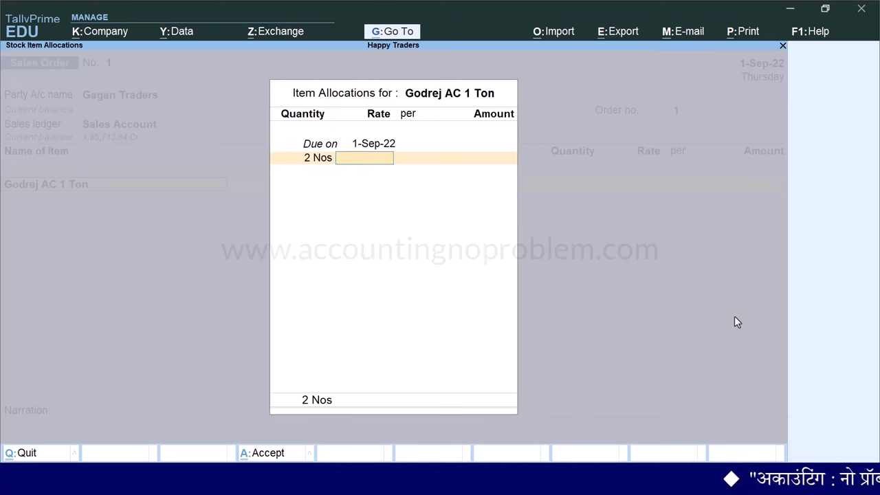
text(30000)
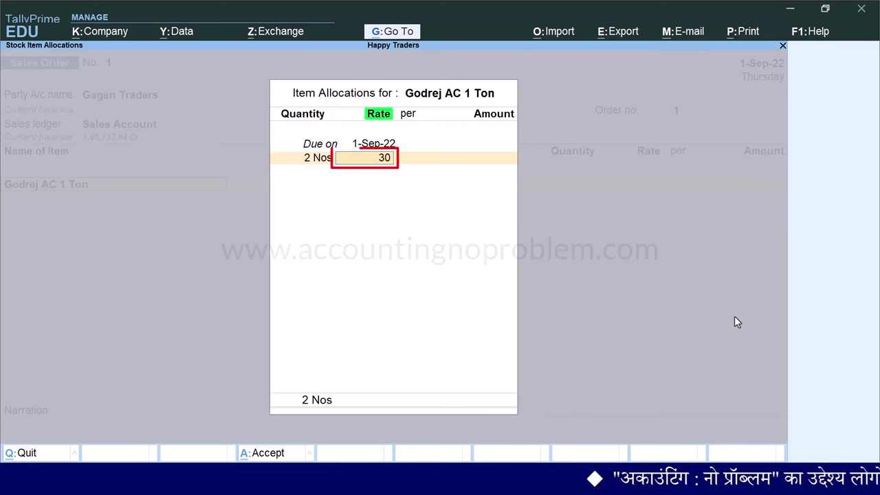
key(Return)
key(Return)
key(Return)
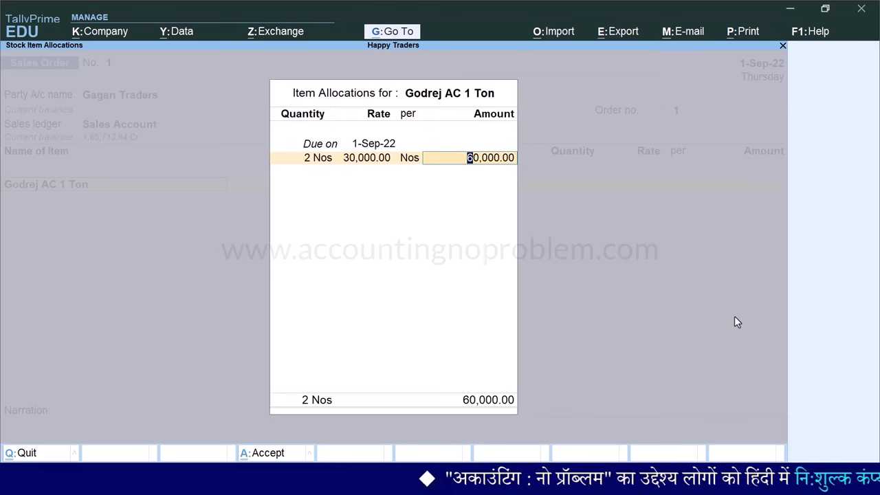
key(Return)
Add LG AC 1 Ton, 3 Nos at 31,000, totalling 93,000
key(Return)
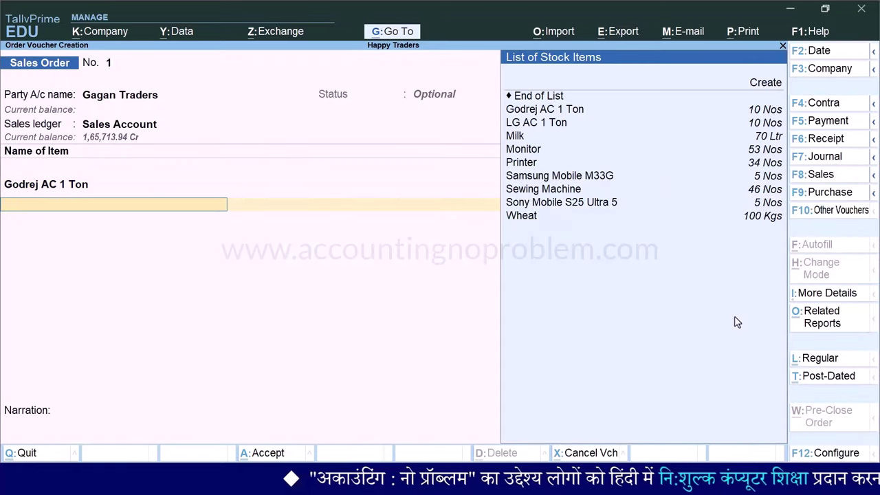
text(L)
key(Return)
key(Return)
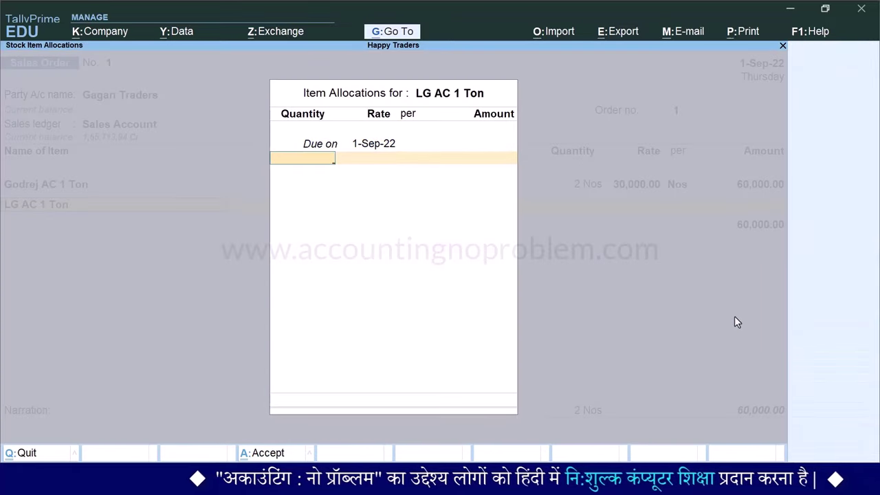
text(3)
key(Return)
text(31,000)
key(Return)
key(Return)
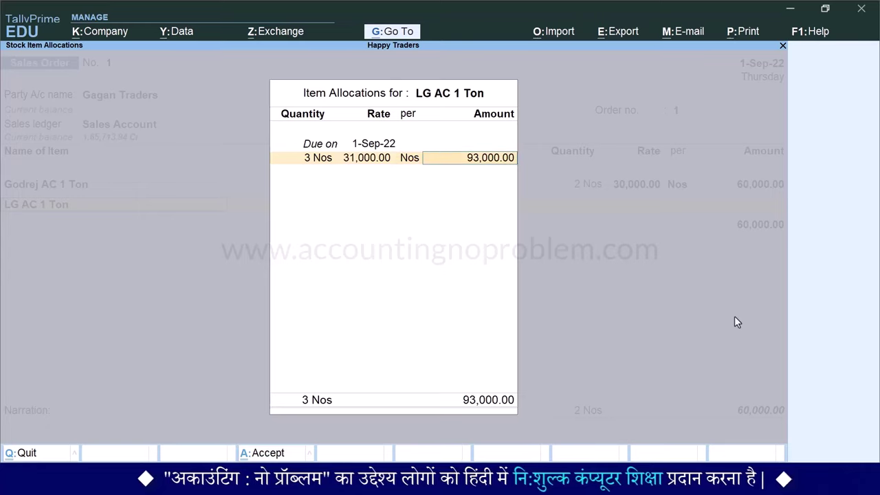
key(Return)
key(Return)
key(Return)
key(Return)
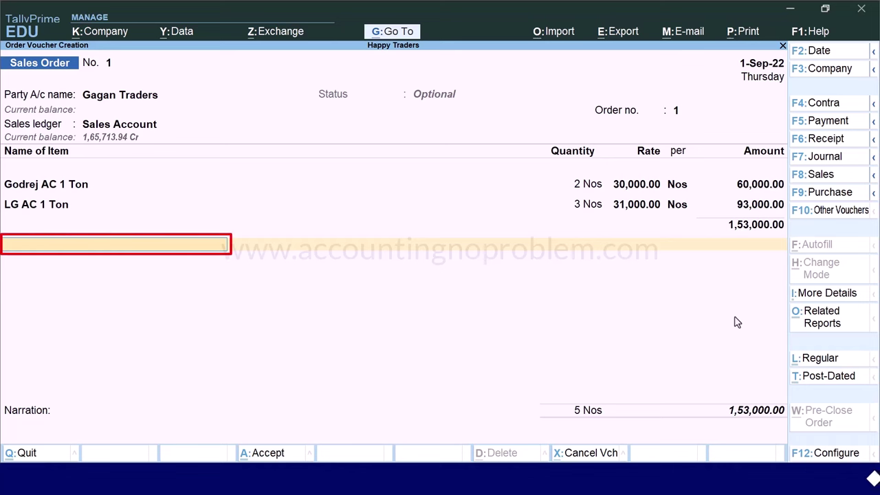
Apply a -2% Discount Allowed on Sales and 100 Packing Charges on Sales
text(d)
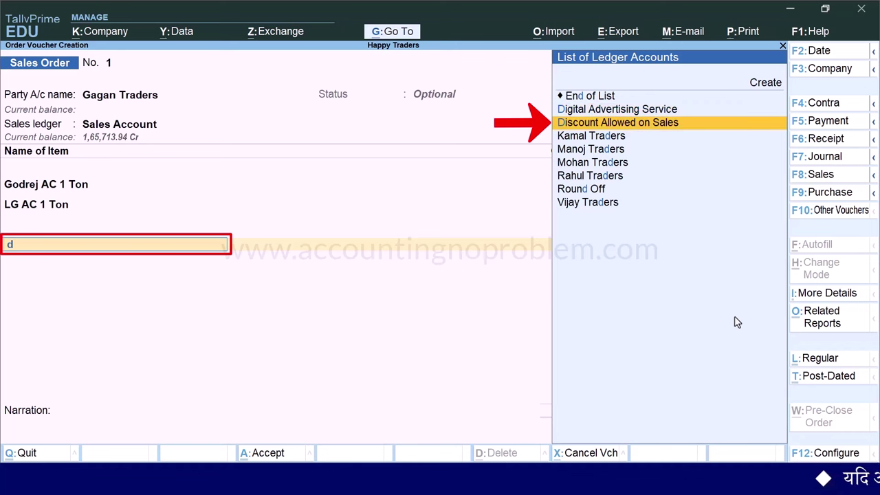
key(Return)
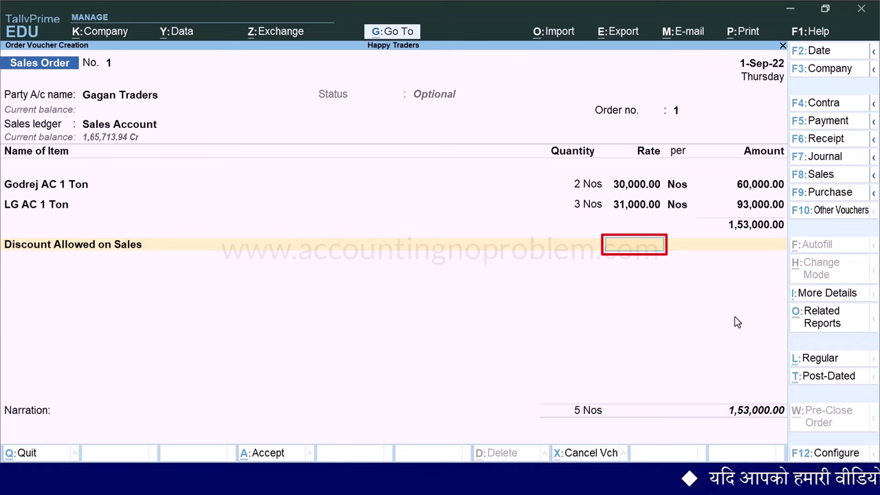
text(-)2 %)
key(Return)
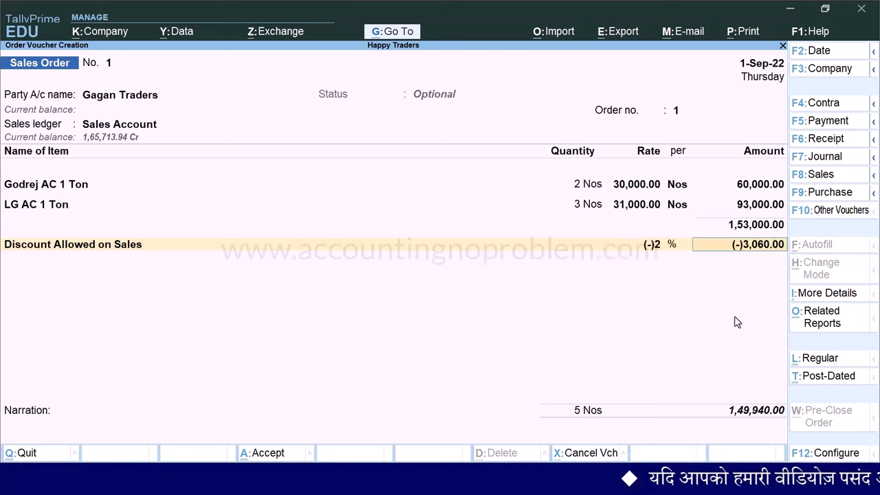
key(Return)
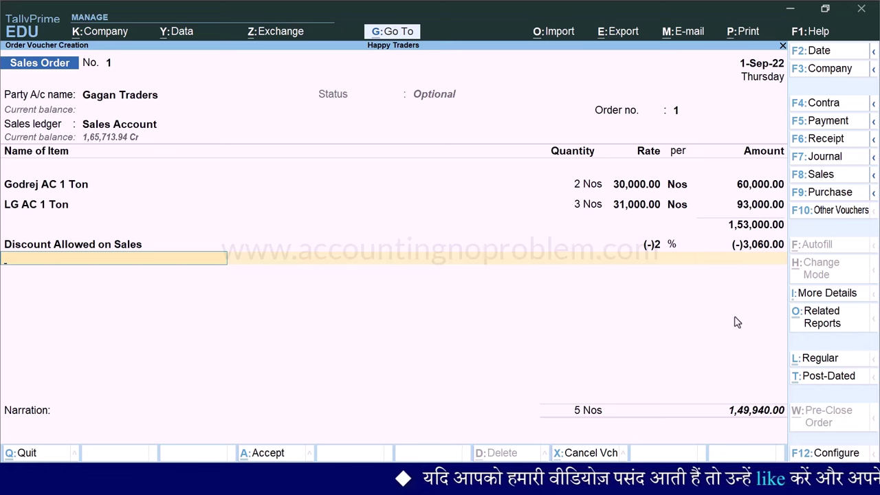
text(P)
key(Return)
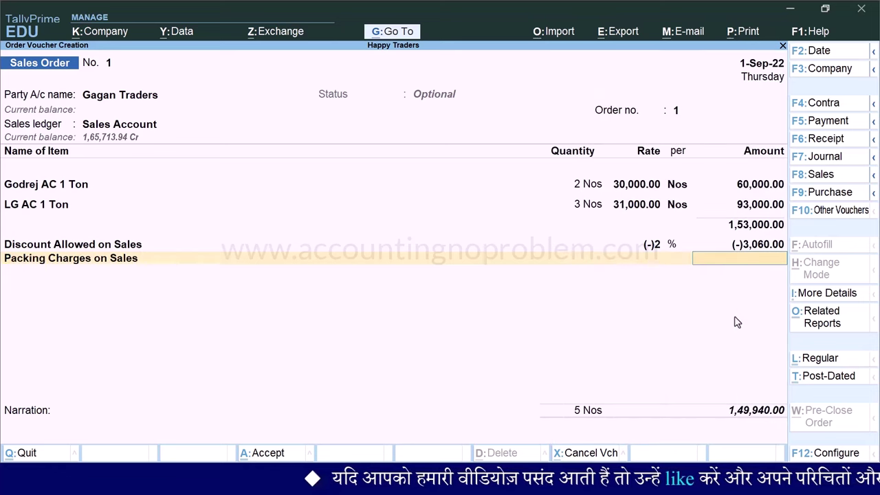
text(100)
key(Return)
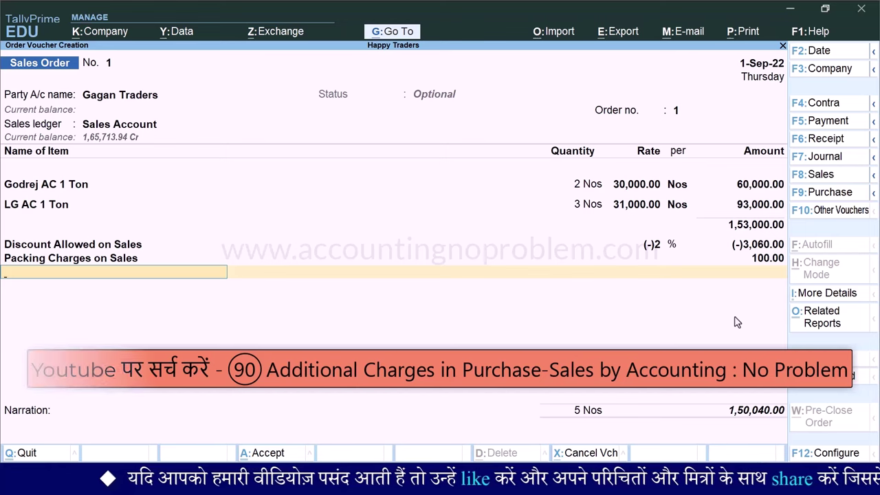
Add CGST and SGST ledgers with their calculated tax amounts
text(Cg)
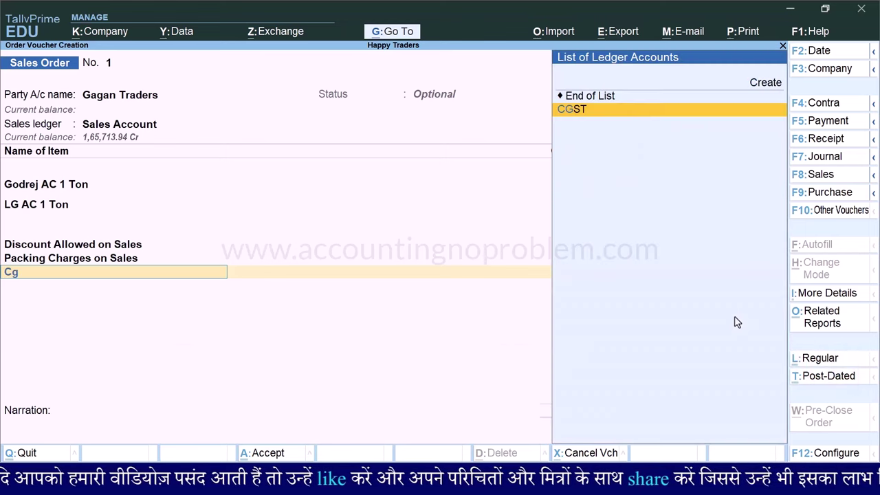
key(Return)
text(Sg)
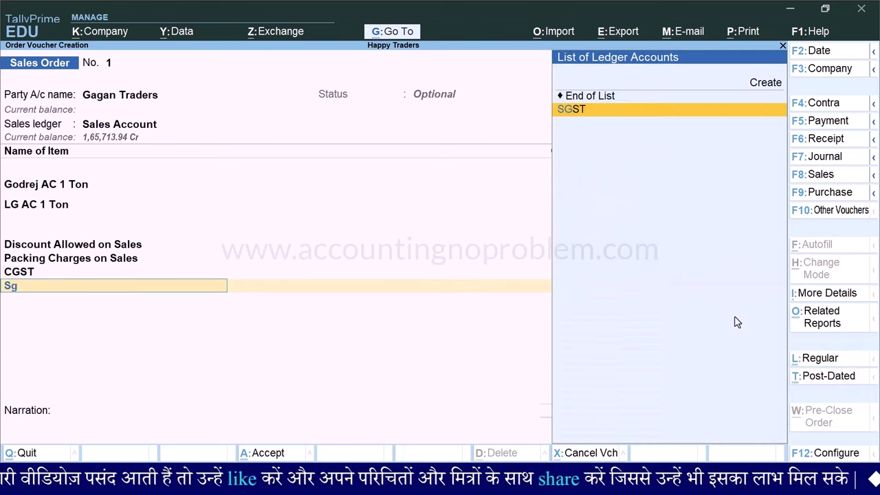
key(Return)
key(Return)
key(Return)
key(Return)
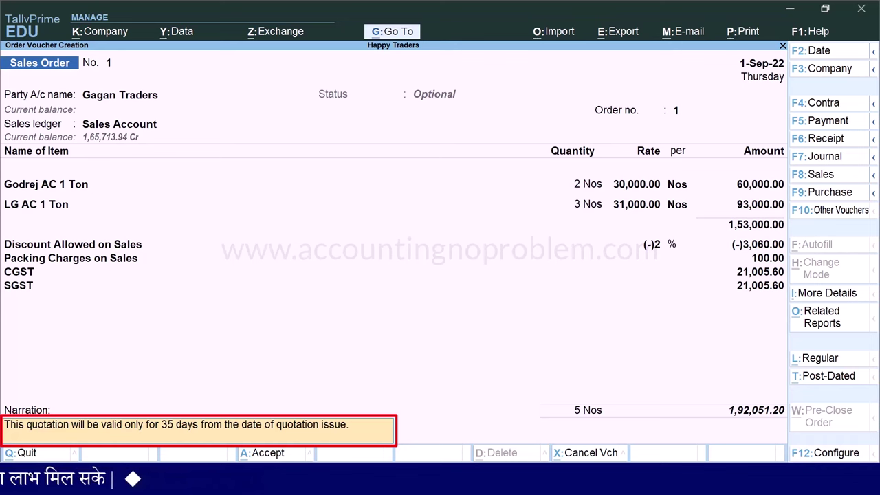
Finish the 35-day validity narration and accept the 1,92,051.20 sales order
key(Return)
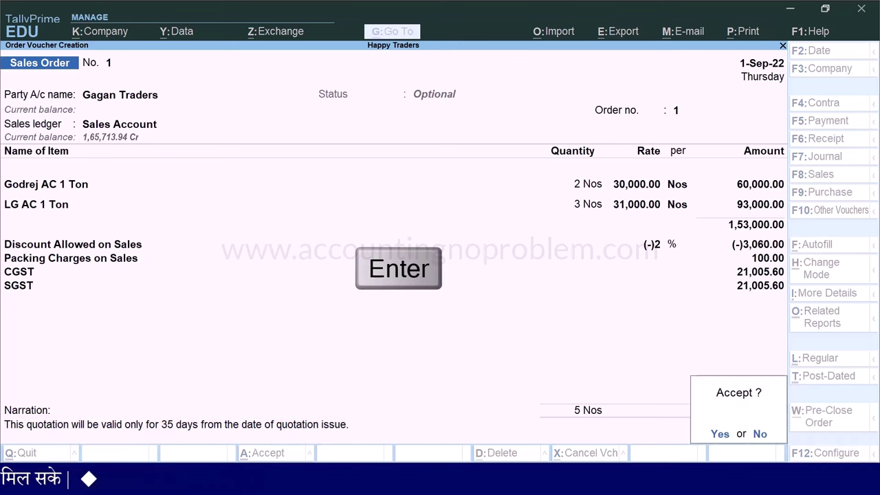
key(Return)
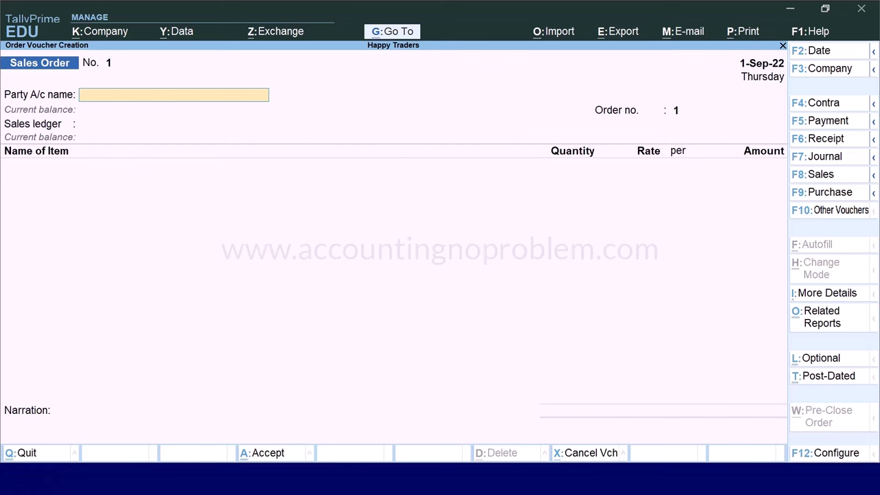
Recall the saved Gagan Traders order and show a zoomed QUOTATION print preview
key(Page_Up)
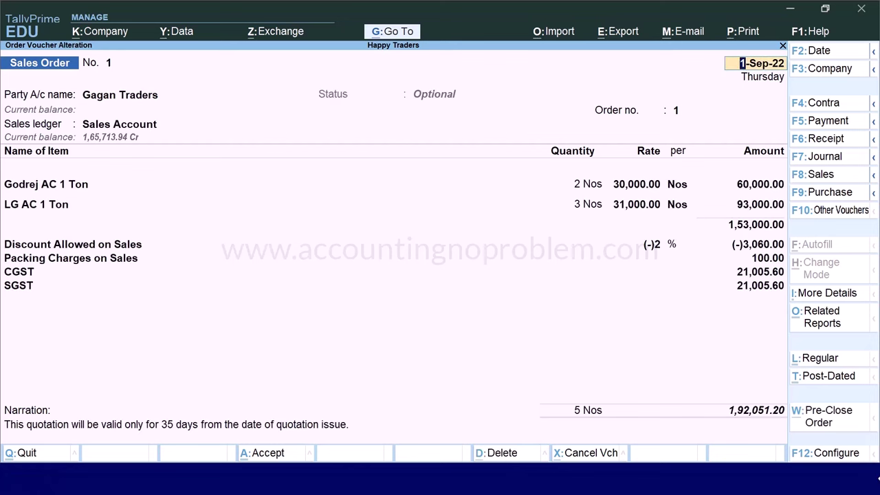
key(ctrl+p)
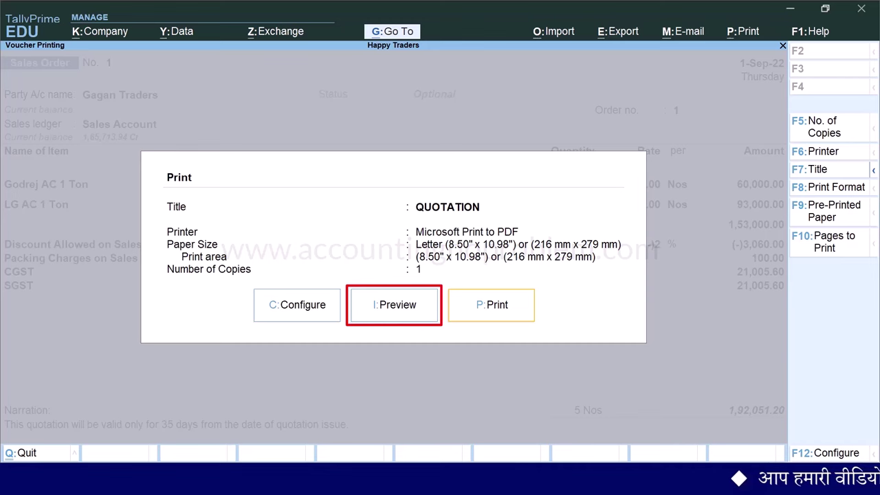
key(i)
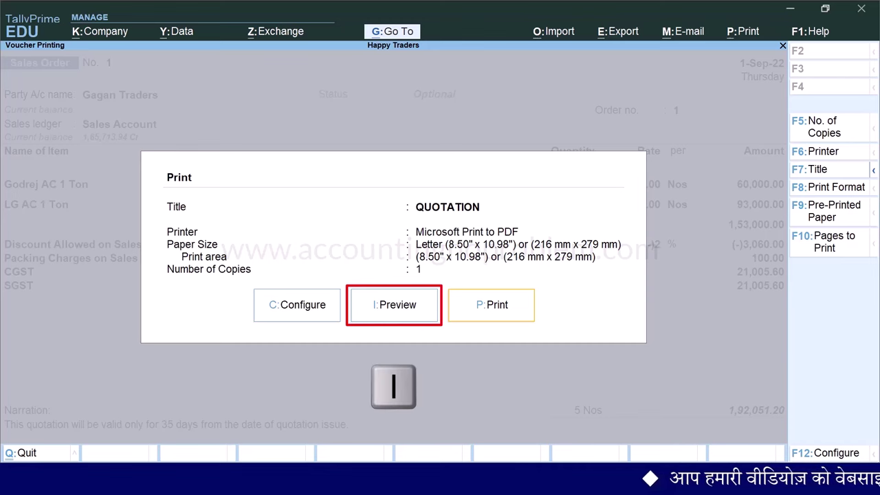
key(alt+z)
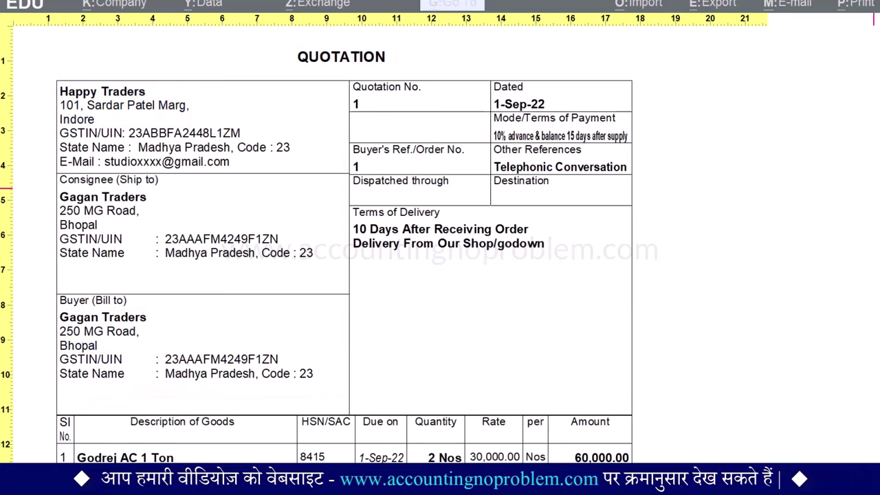
Scroll through the quotation preview, close it, and show the Print Configuration list
scroll(317, 246, down, 10)
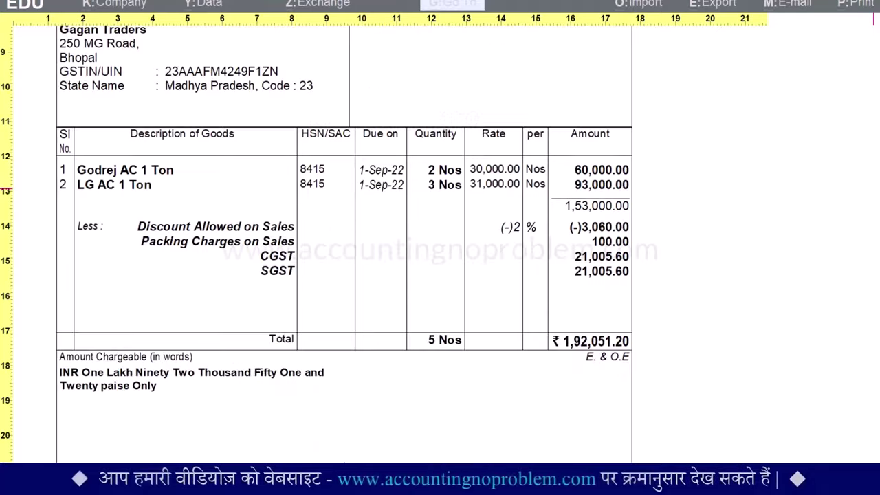
scroll(316, 242, down, 3)
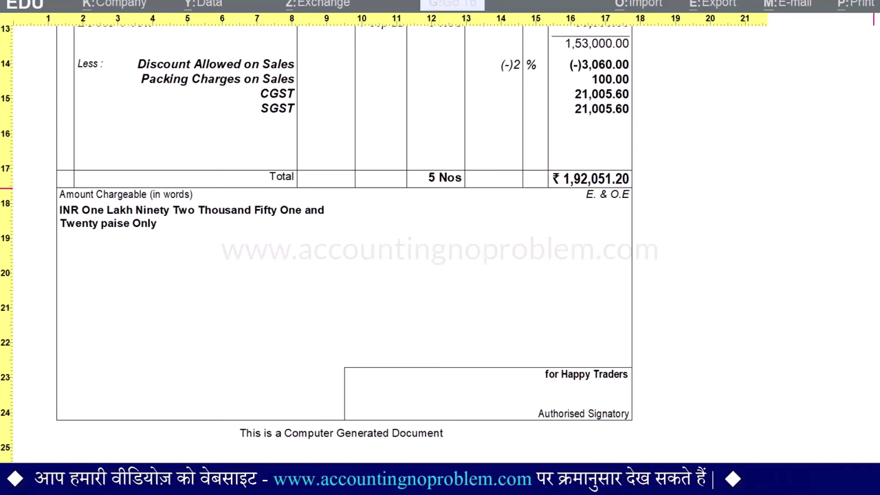
scroll(344, 257, up, 15)
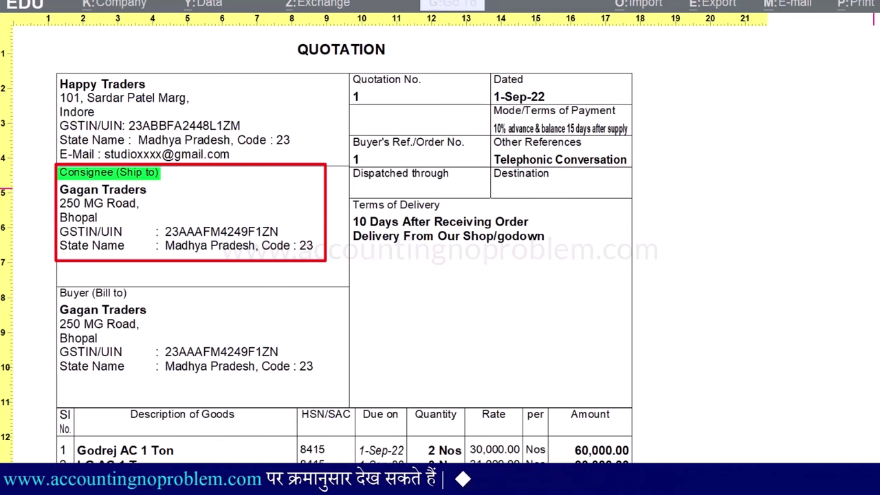
scroll(344, 258, down, 6)
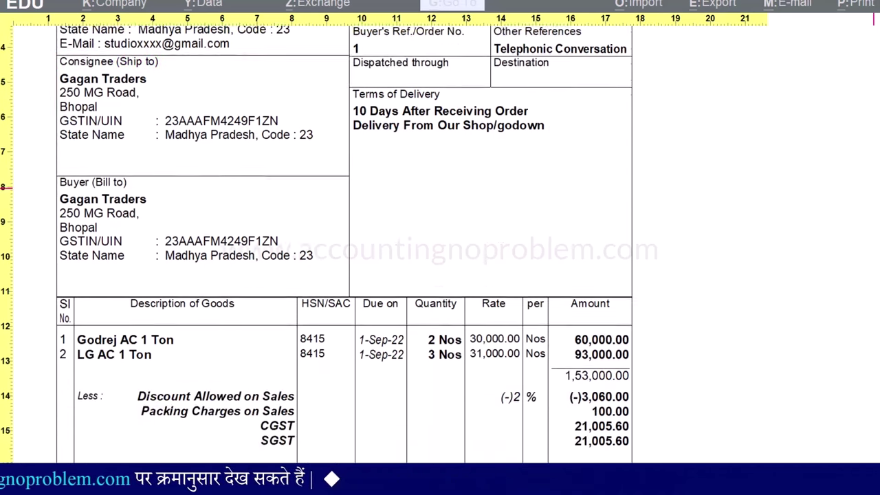
scroll(316, 255, down, 2)
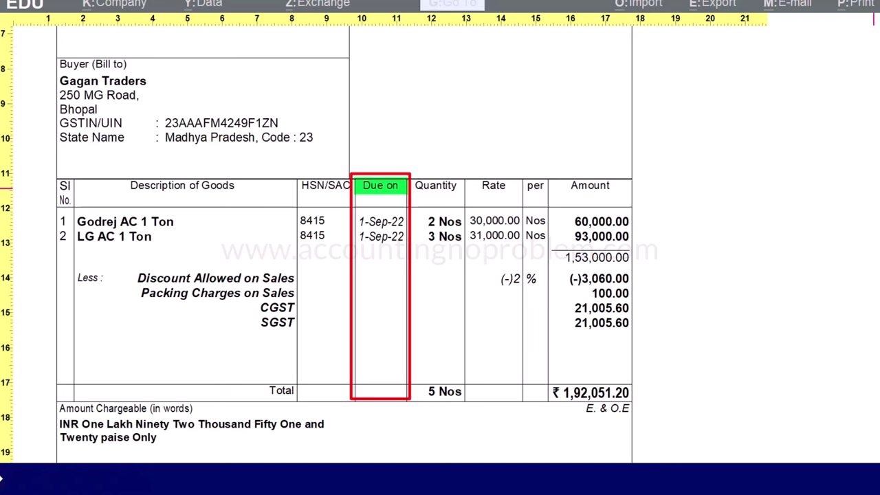
key(Escape)
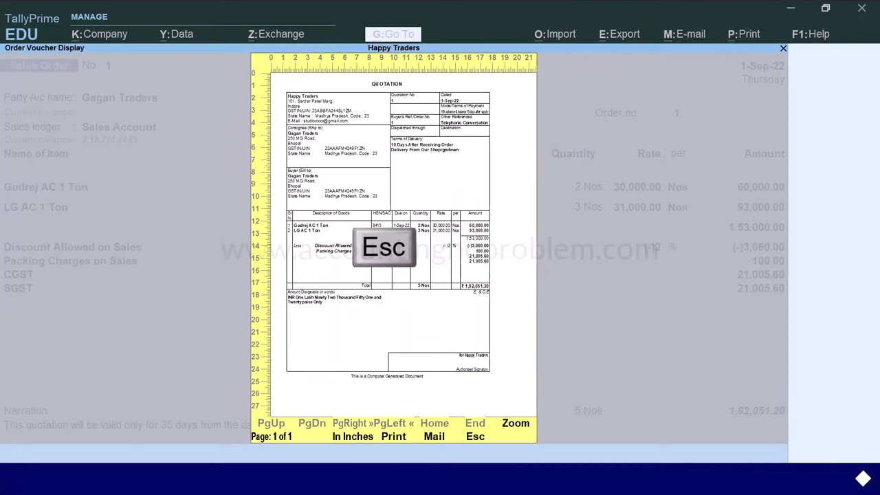
key(c)
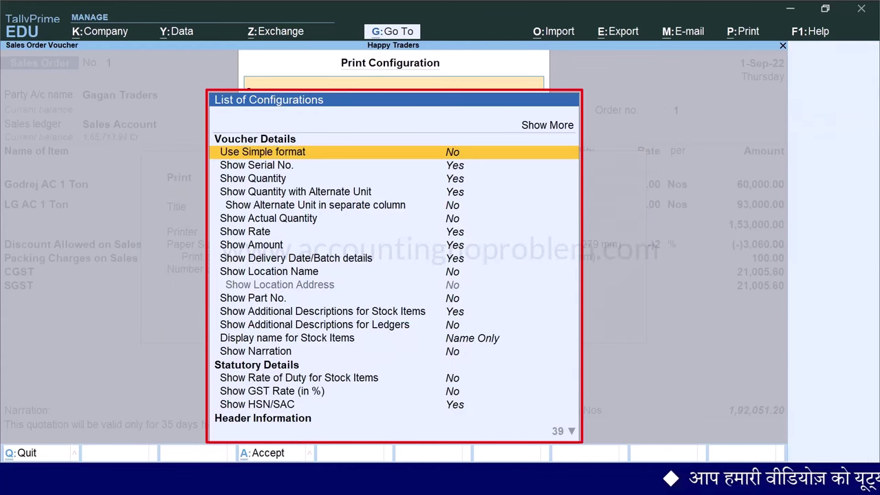
Show all print options and turn off delivery date/batch details and consignee details
key(Up)
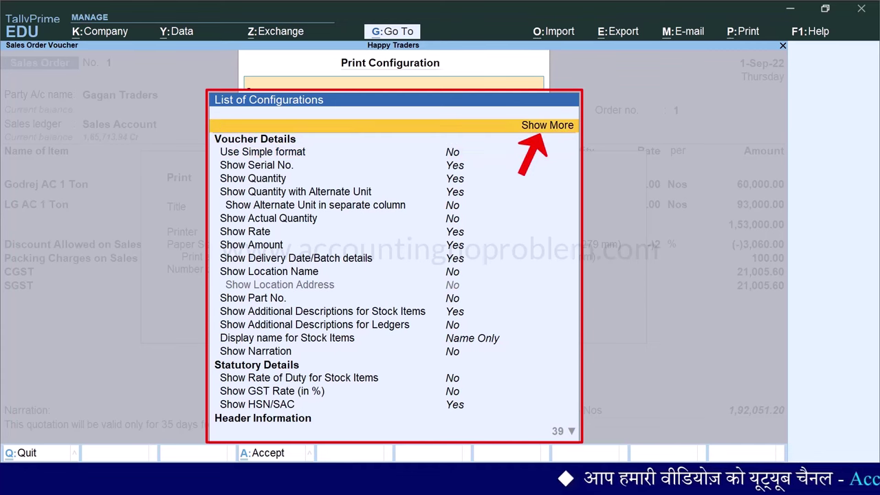
key(Return)
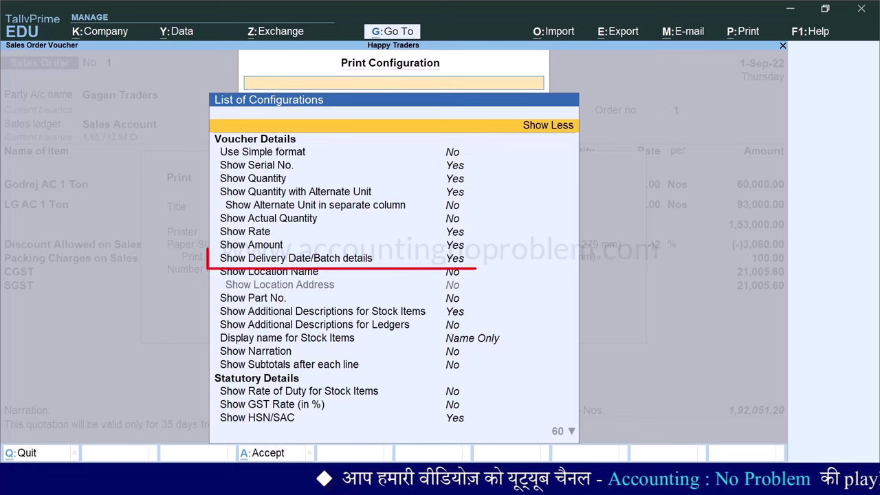
key(Down)
key(Down)
key(Down)
key(Down)
key(Down)
key(Down)
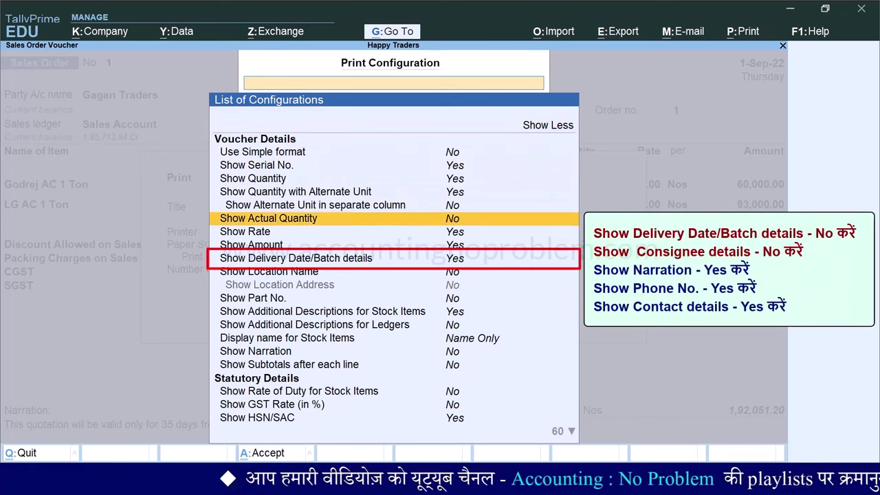
key(Down)
key(Down)
key(Down)
key(Return)
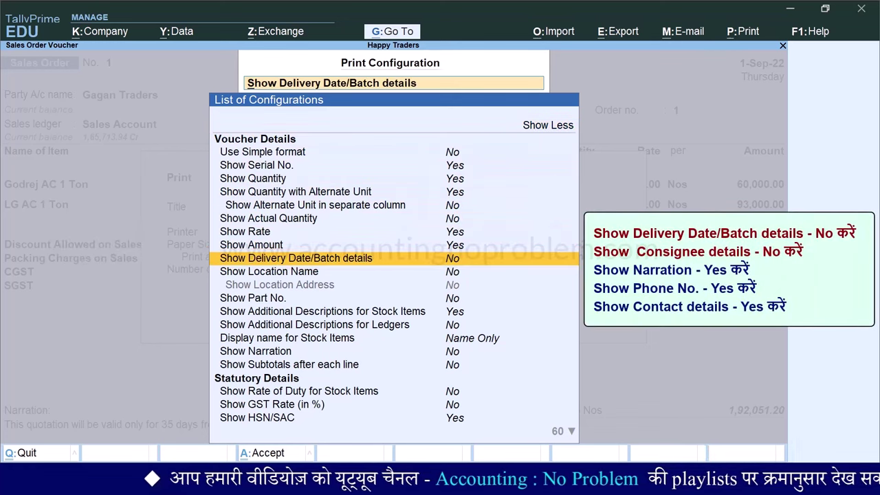
text(consignee)
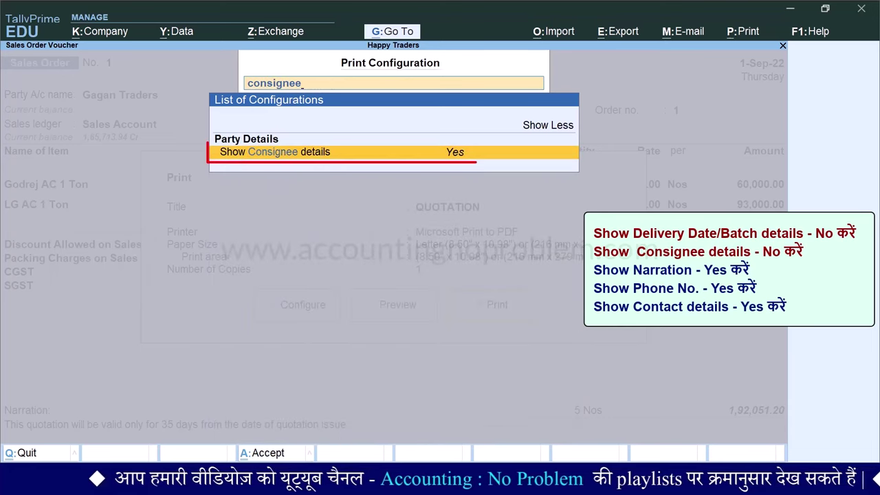
key(Return)
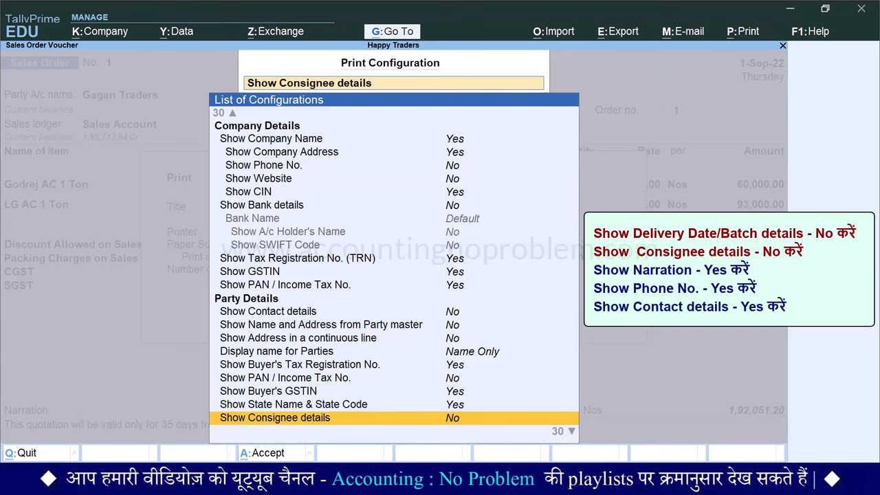
Turn on printing of the narration, company phone number and party contact details
text(narr)
key(Return)
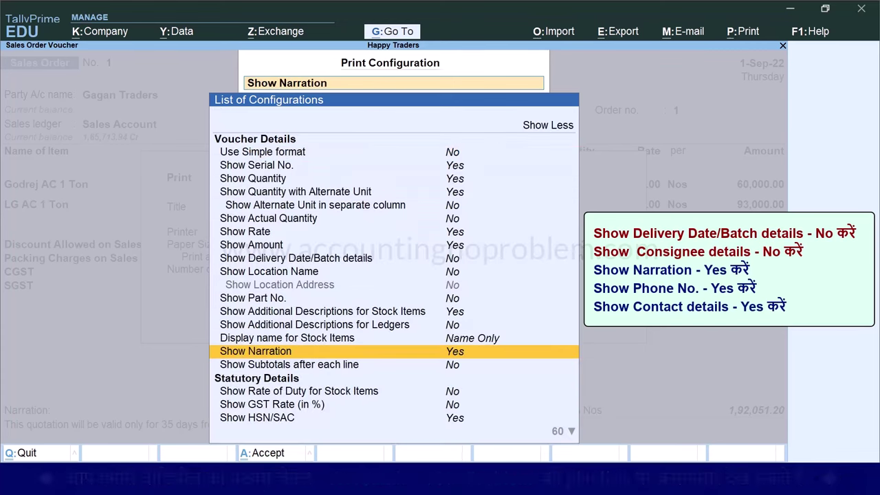
text(phone)
key(Return)
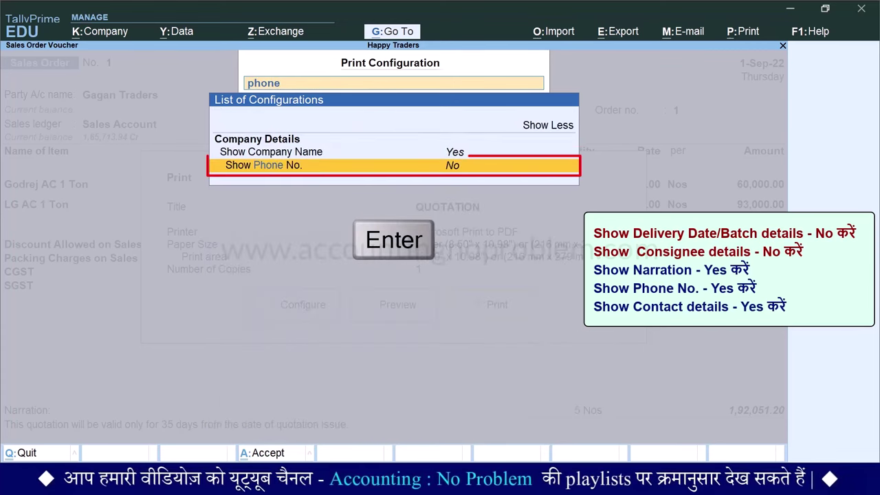
text(con)
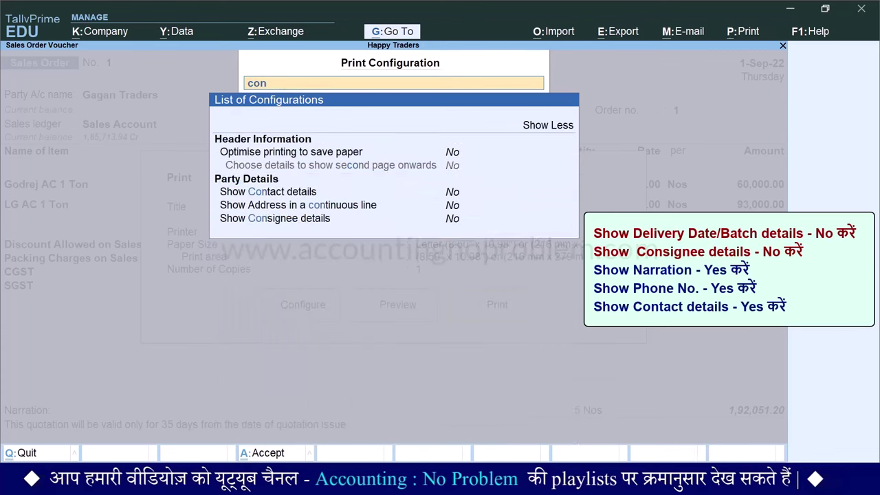
text(tact)
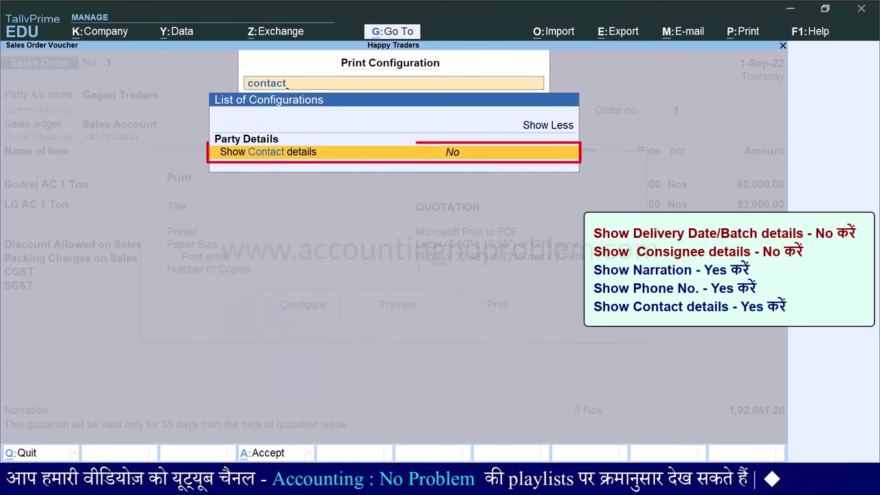
key(Return)
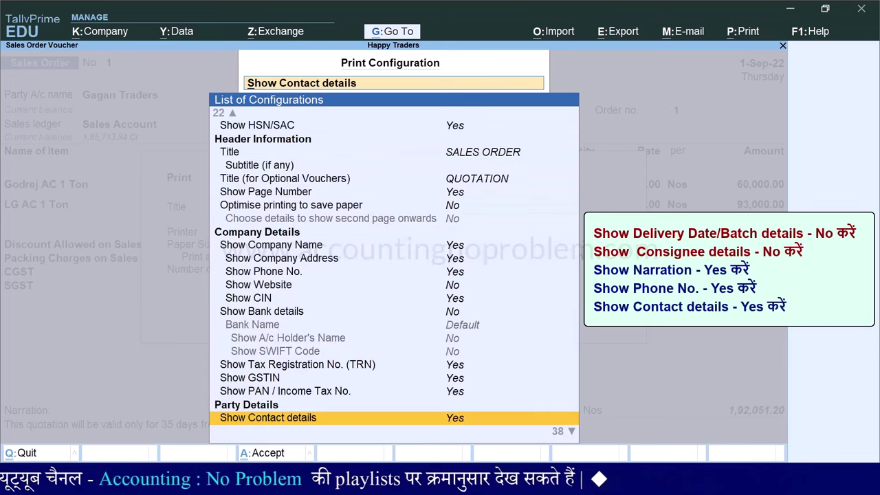
Accept the updated print configuration and open the quotation preview
key(ctrl+a)
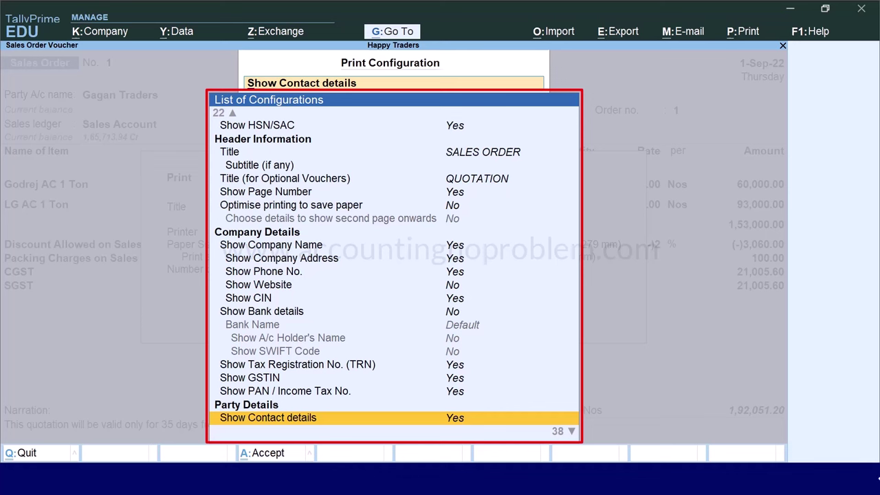
key(ctrl+a)
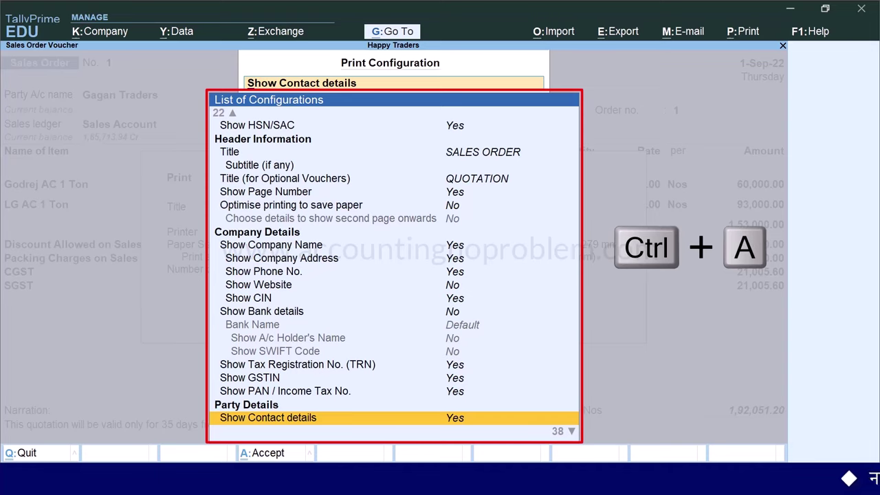
key(ctrl+a)
key(i)
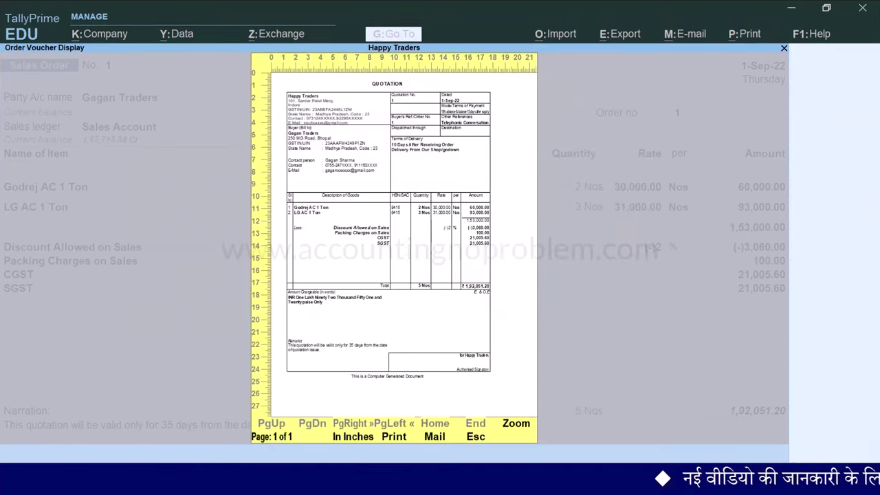
Zoom the QUOTATION preview and review its header, contact details, items and 35-day validity remark
key(alt+z)
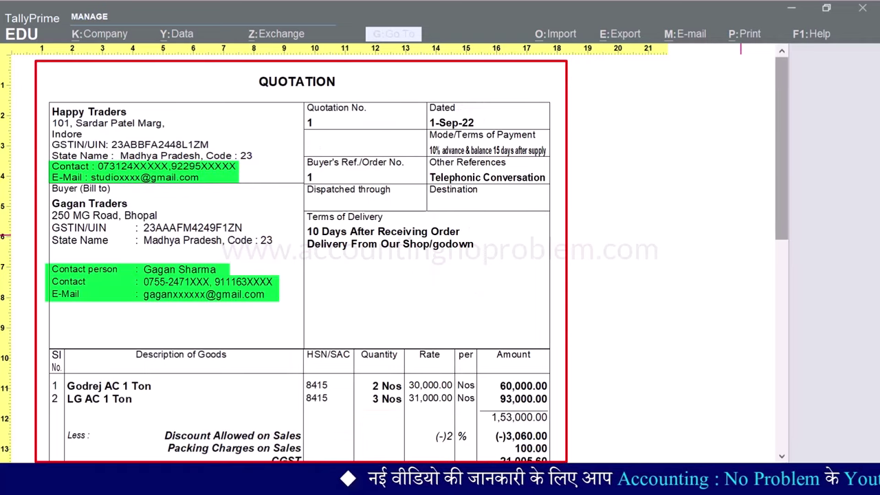
scroll(301, 261, down, 1)
scroll(300, 255, down, 10)
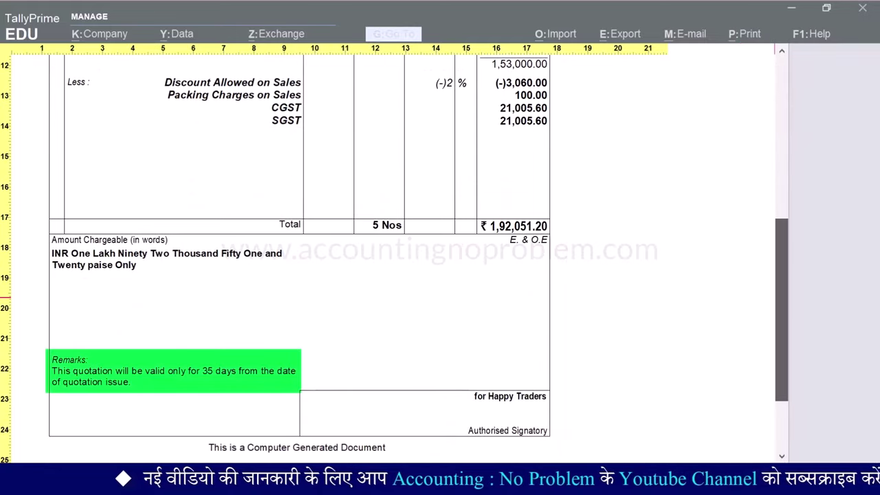
scroll(300, 255, up, 10)
scroll(300, 255, up, 8)
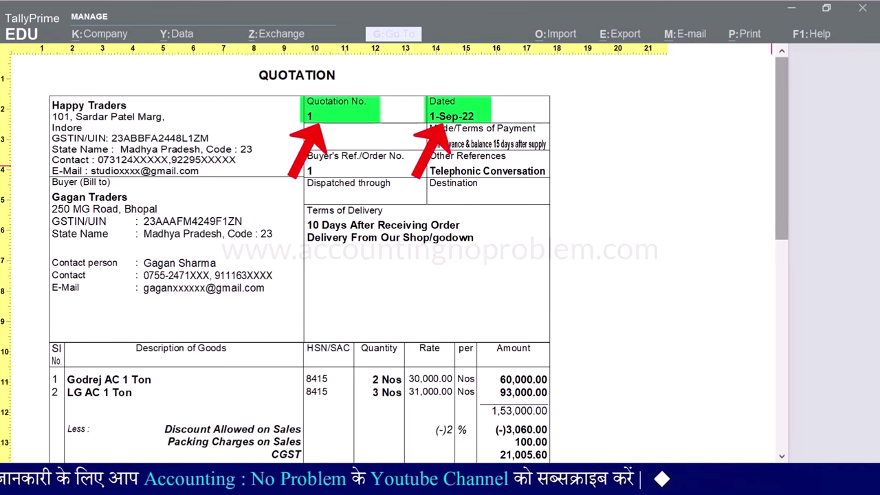
scroll(395, 266, down, 2)
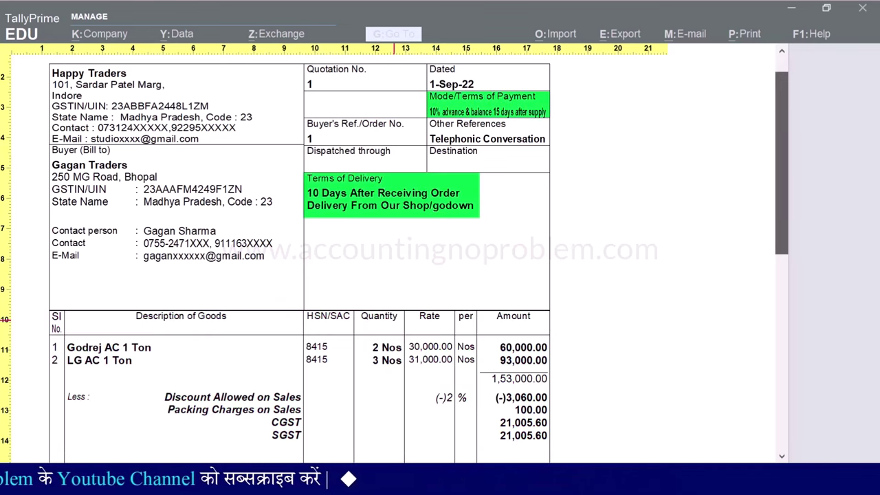
scroll(395, 247, down, 10)
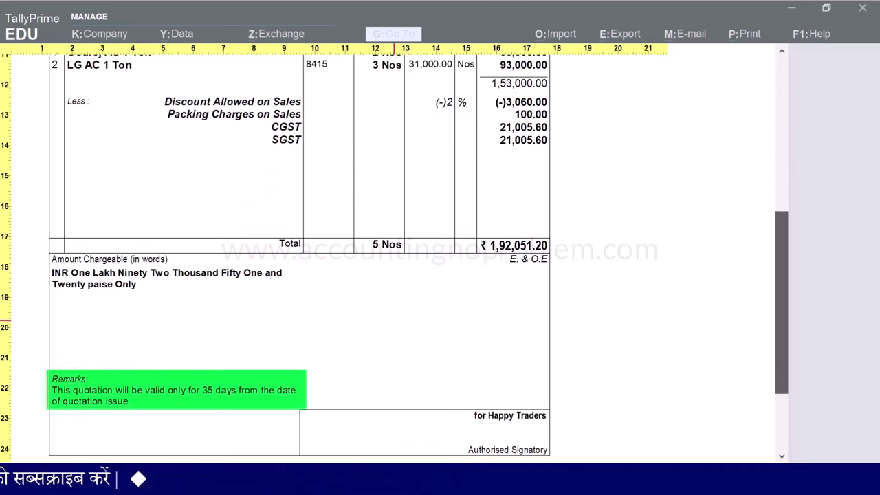
Exit the preview and voucher to the Gateway, then open the Optional Vouchers register
key(Escape)
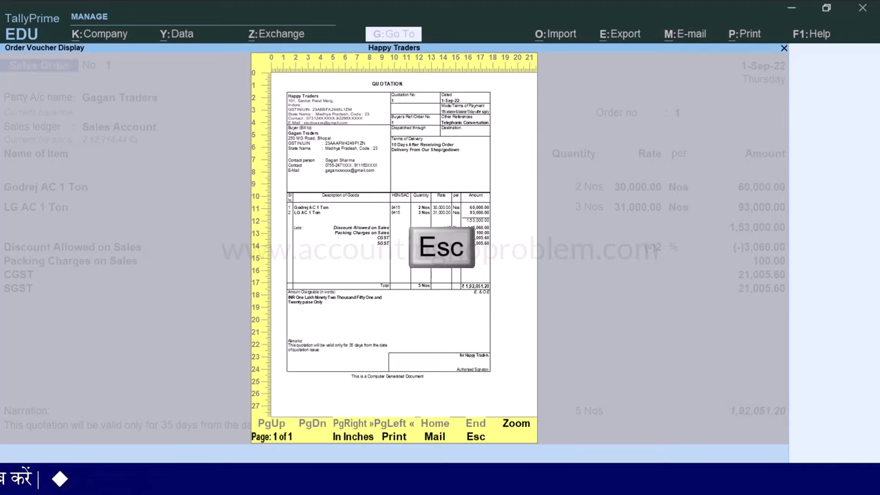
key(Escape)
key(Escape)
key(Escape)
key(Escape)
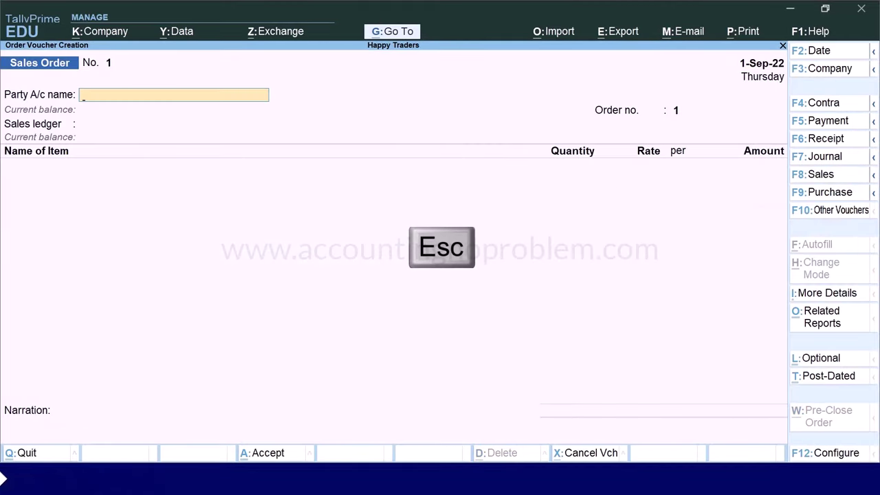
key(Escape)
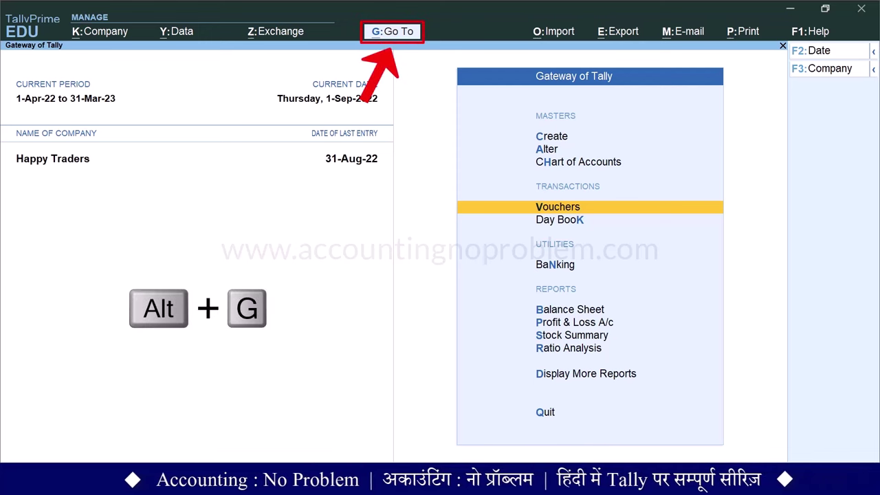
key(alt+g)
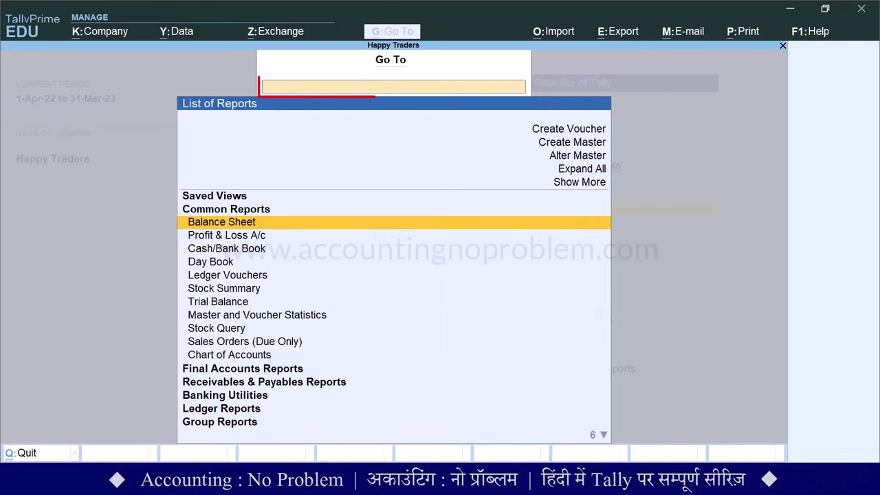
text(Optional)
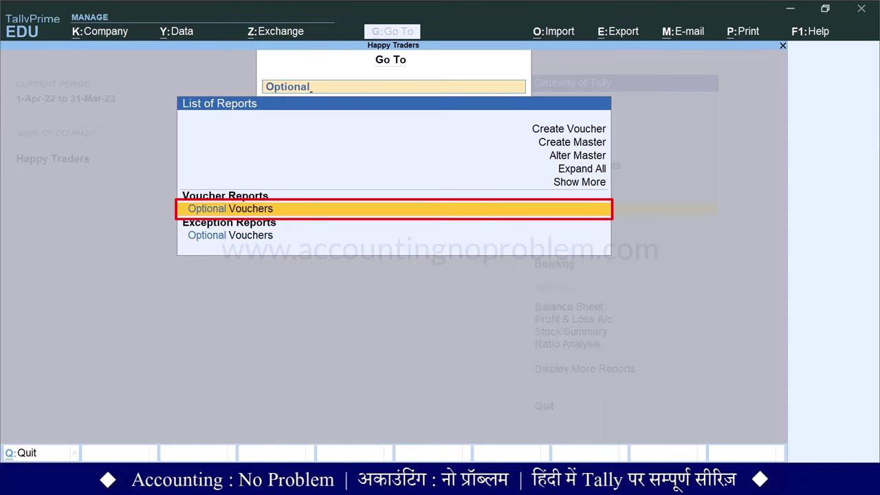
key(Return)
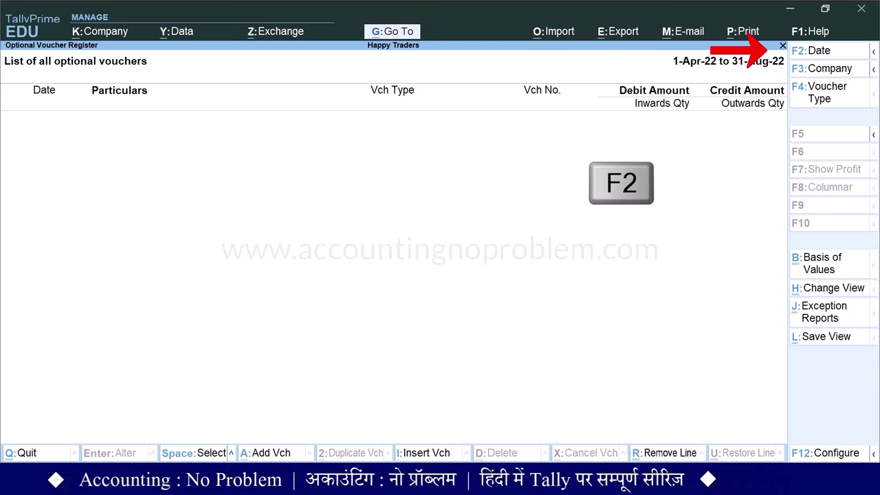
Set the register period to 1-Apr-22 through 31-Mar-23
key(F2)
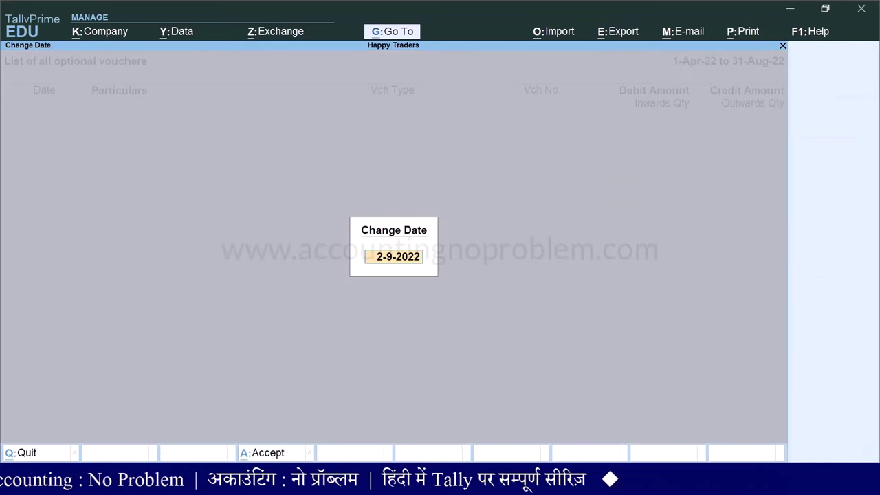
key(Escape)
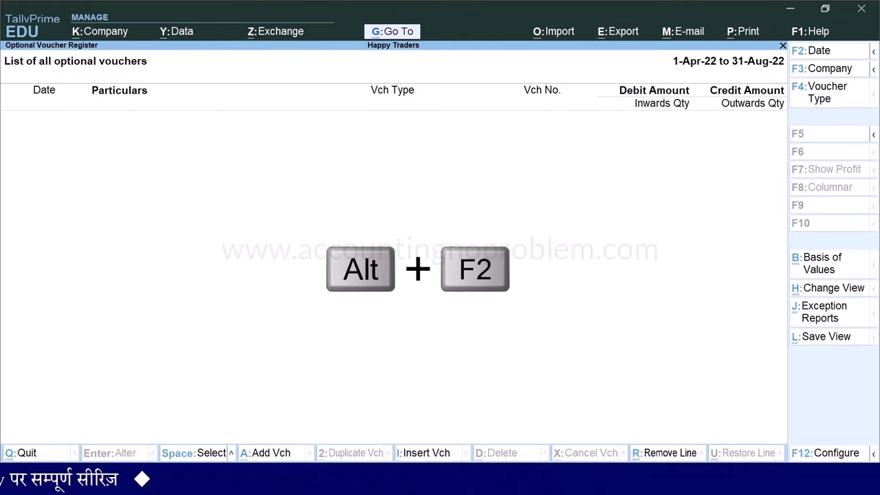
key(alt+F2)
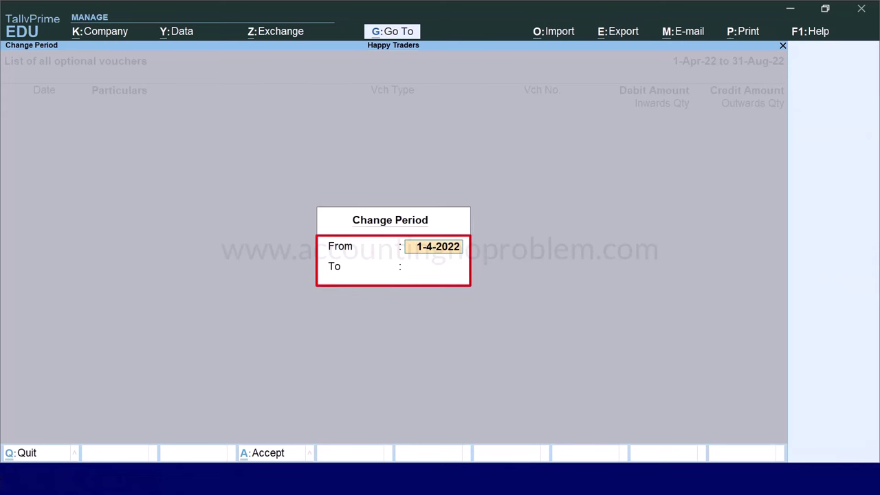
text(1.4)
key(Return)
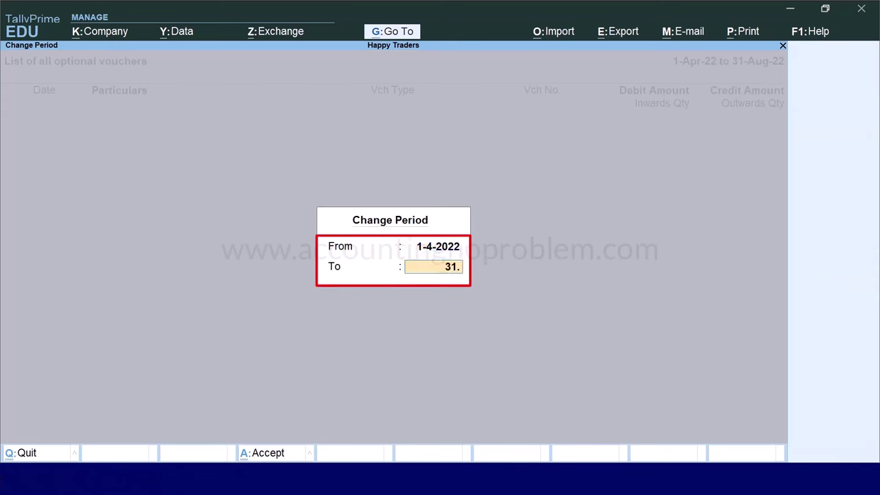
key(Return)
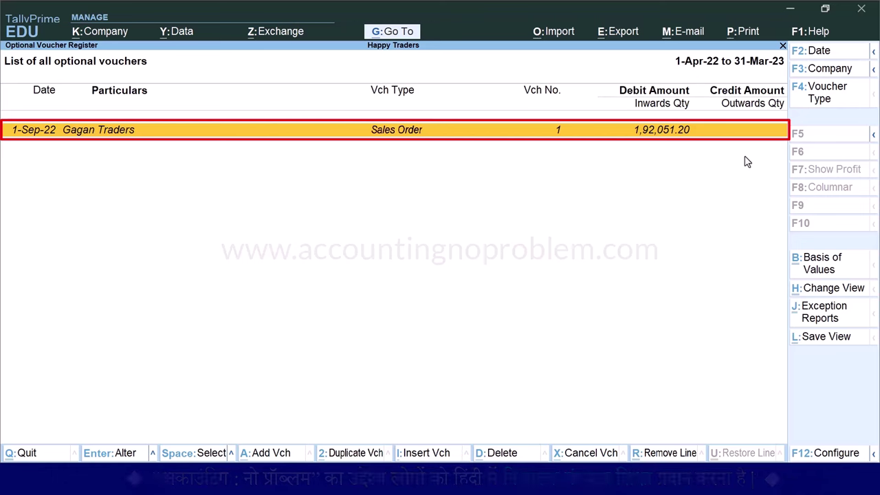
Convert the Gagan Traders order to a regular Sales voucher dated 1-Oct-22
key(Return)
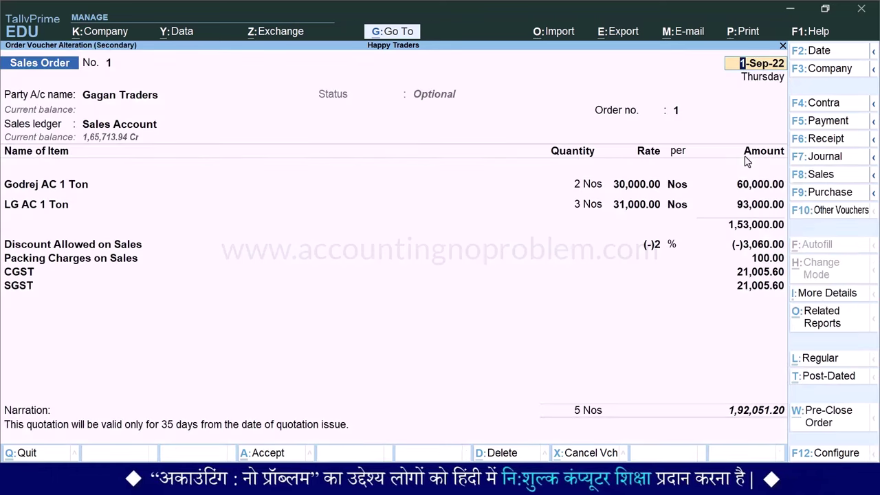
key(F8)
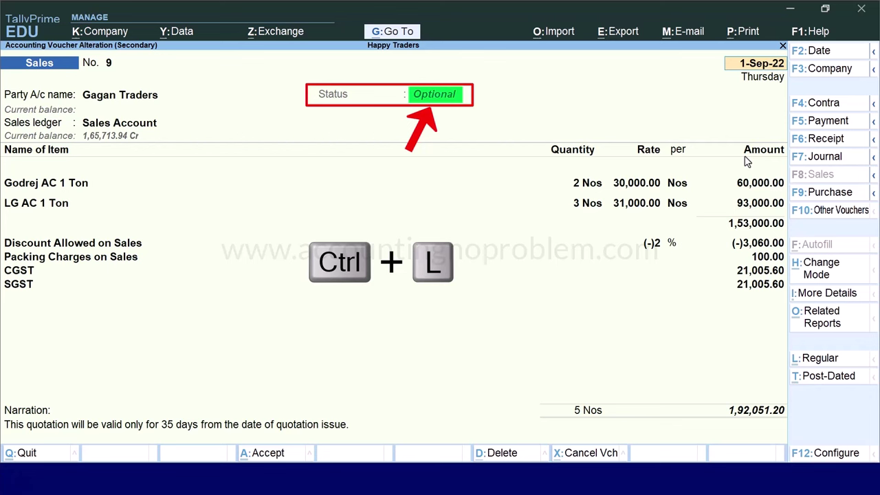
key(ctrl+l)
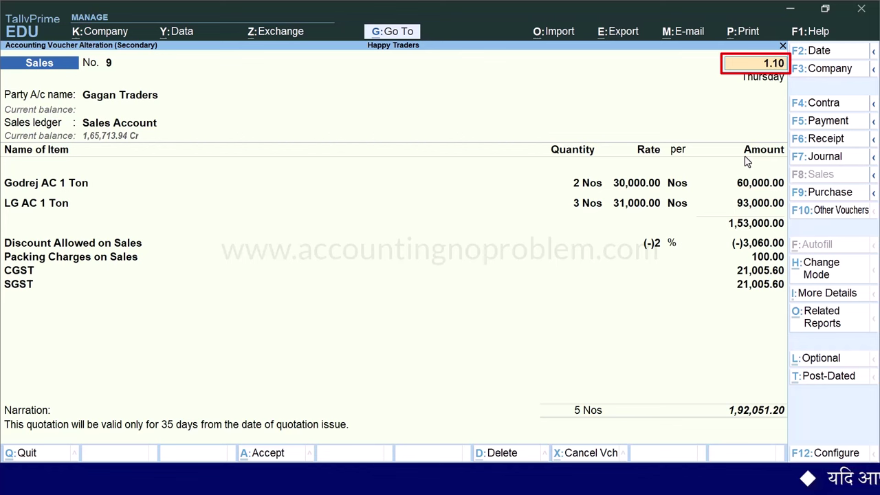
key(Return)
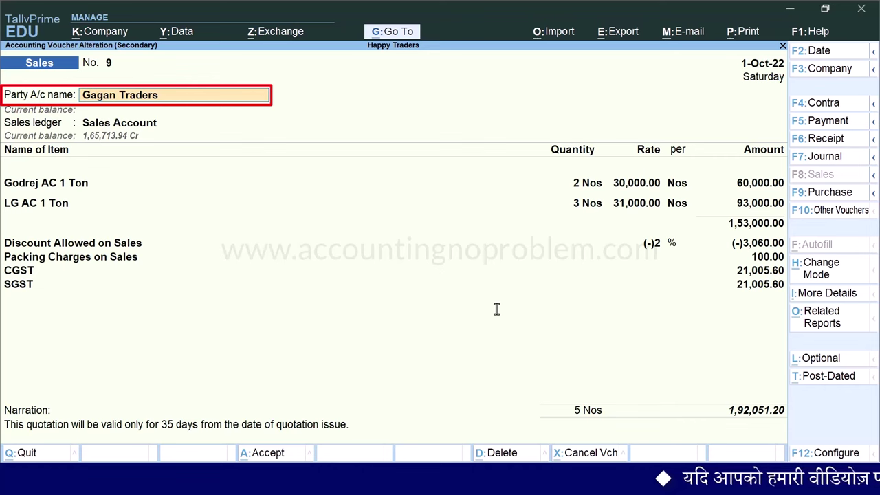
Fill in dispatch details with destination Bhopal and motor vehicle number MP
key(Return)
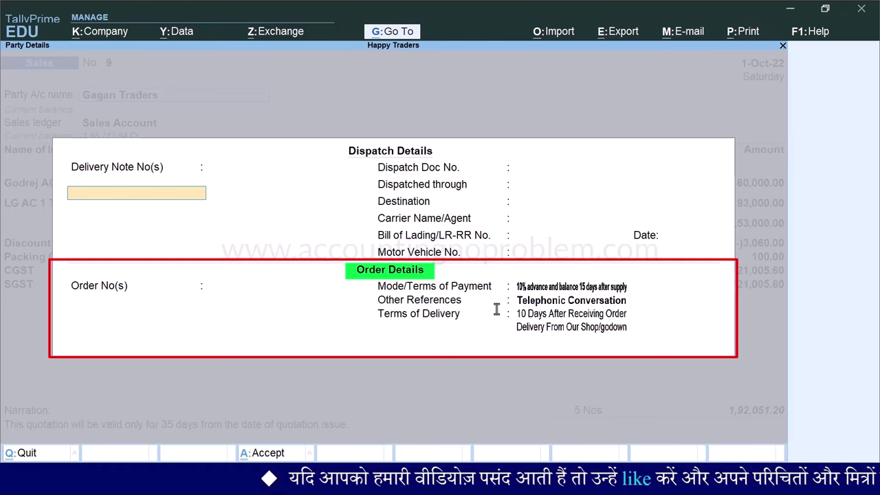
key(BackSpace)
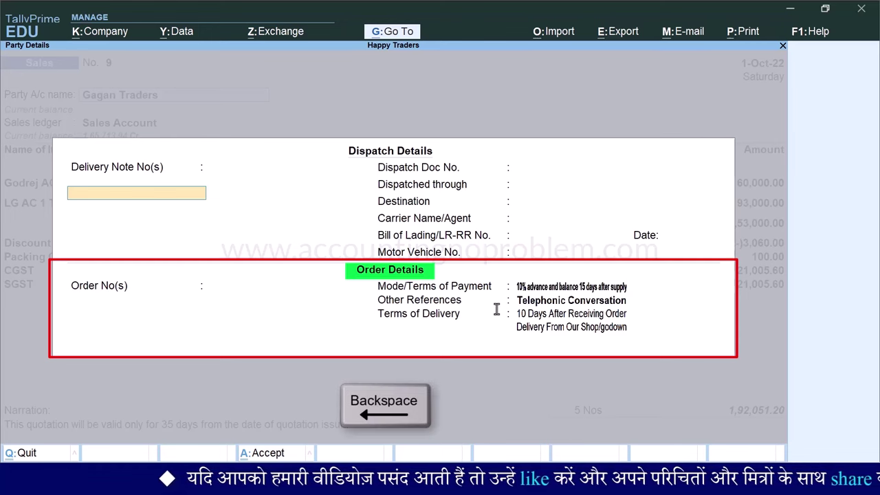
key(BackSpace)
key(F12)
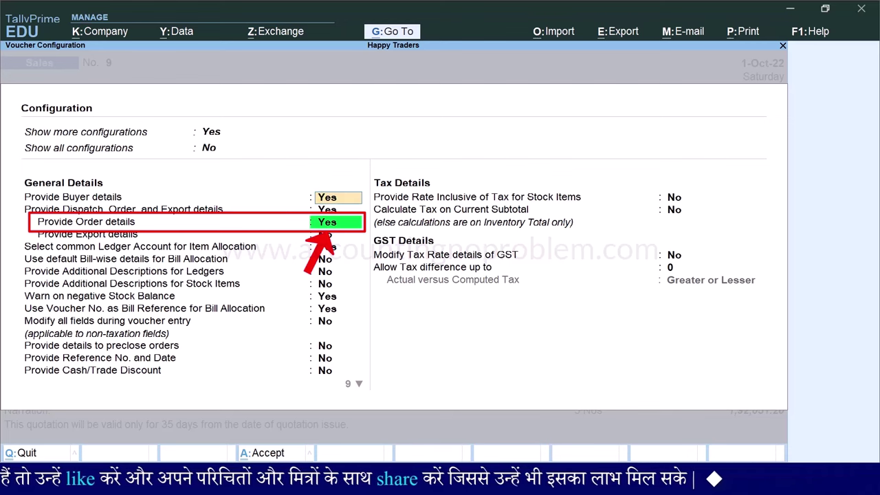
key(ctrl+a)
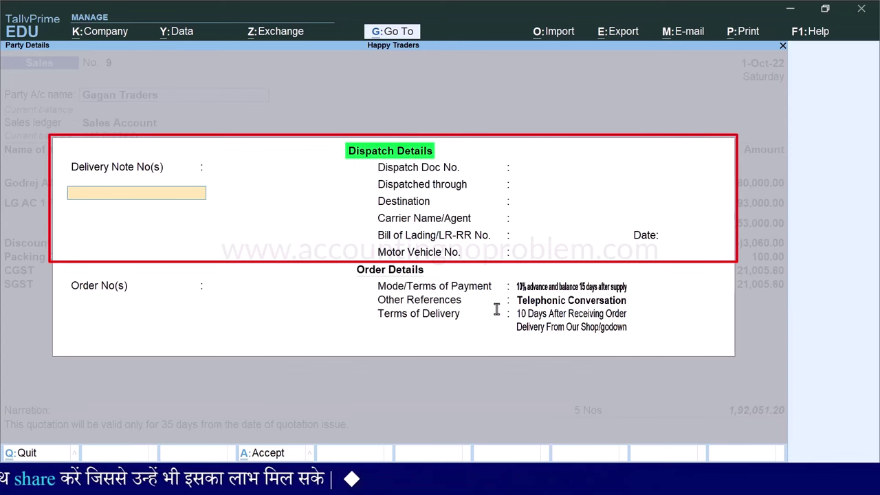
key(Return)
key(Return)
text(Bhopal)
key(Return)
key(Return)
key(Return)
key(Return)
text(MP-09-WW-XX99)
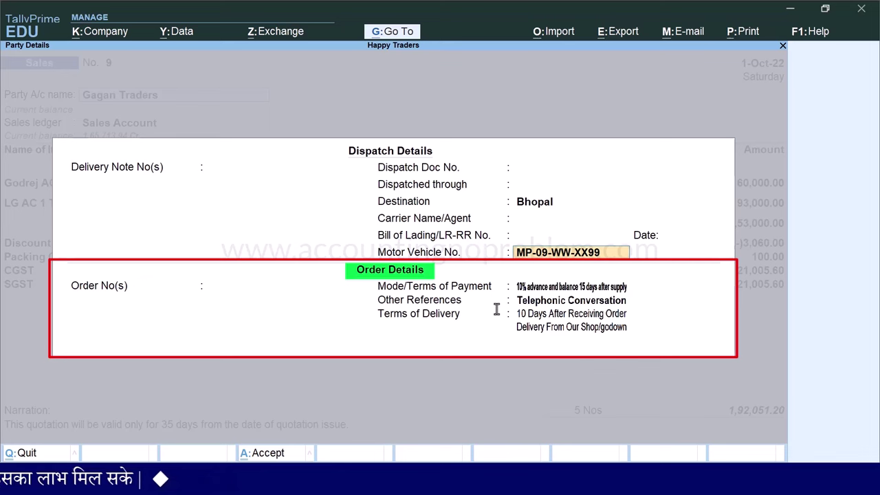
Mark Order No. not applicable, set 15 credit days, and clear references and delivery terms
key(Return)
key(Return)
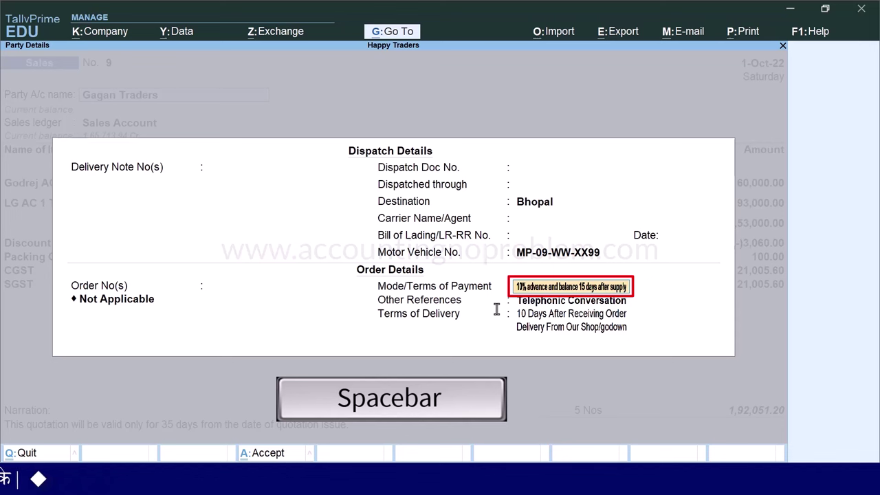
key(space)
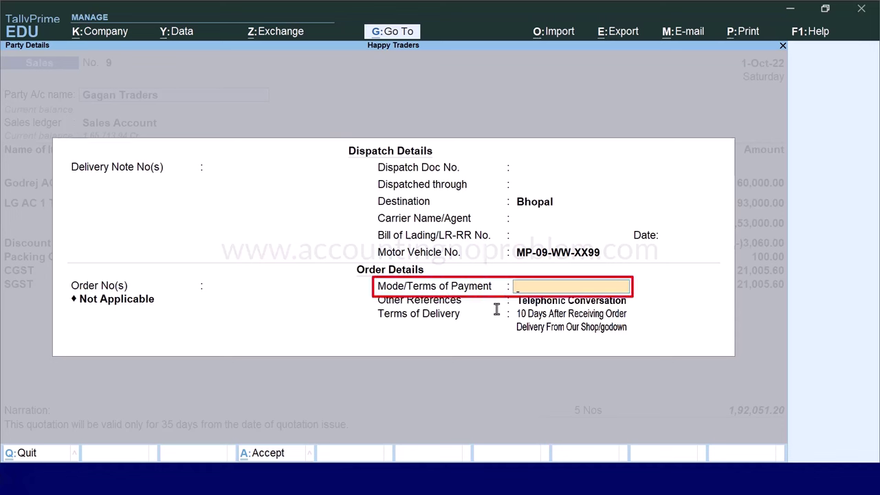
text(15 credit days)
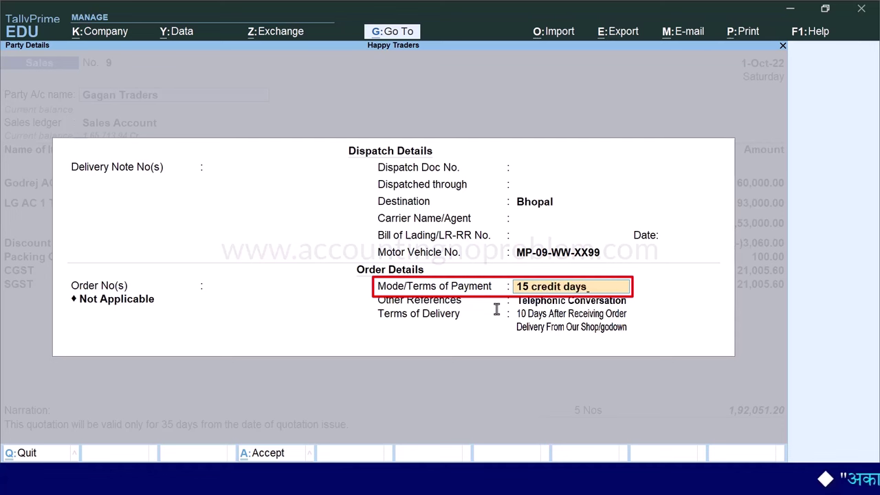
key(Return)
key(space)
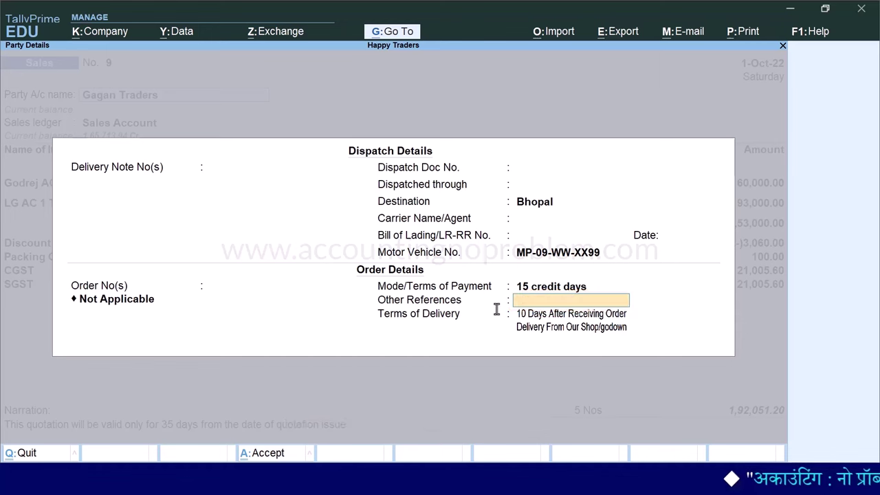
key(Return)
key(space)
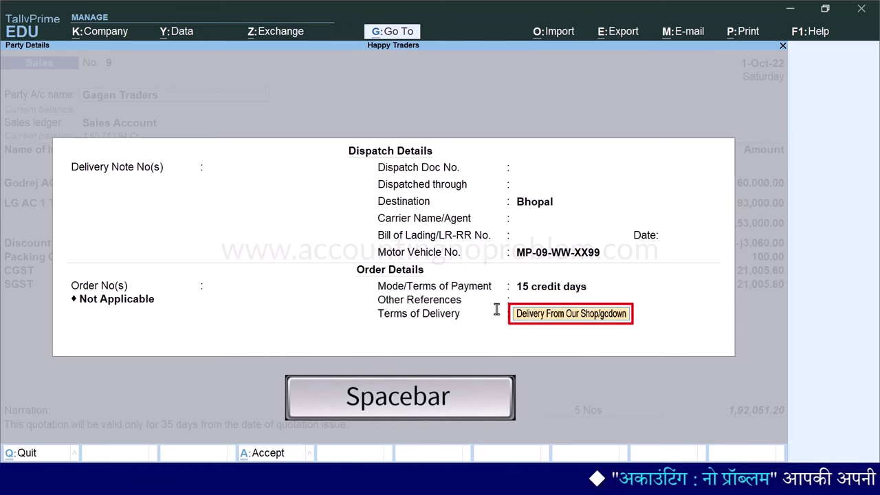
key(space)
key(Return)
key(ctrl+a)
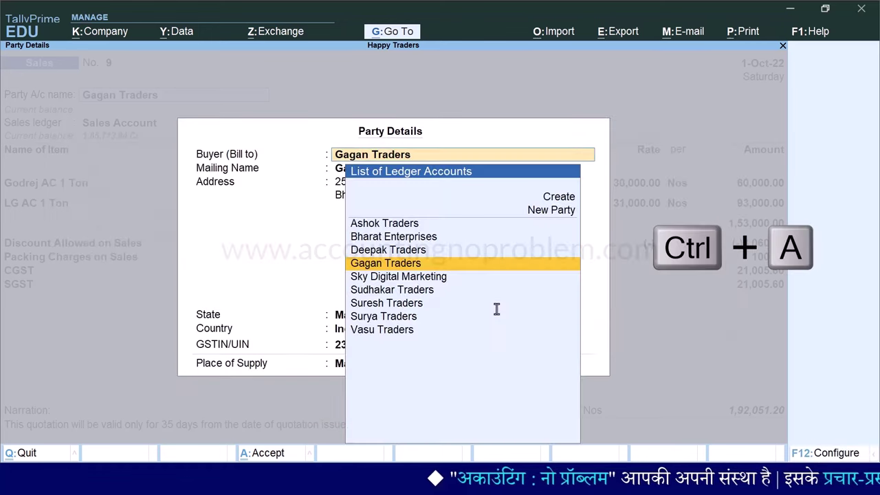
key(Return)
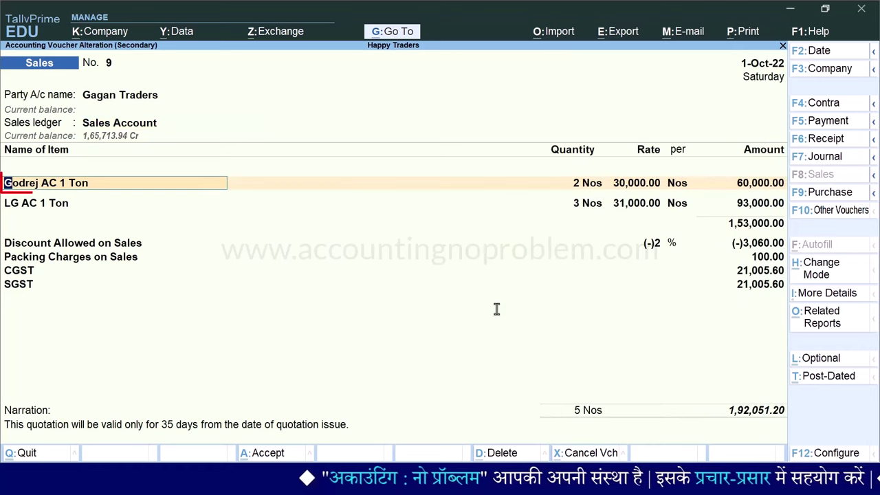
Set the order number to Not Applicable for the Godrej AC 1 Ton and LG AC 1 Ton lines
key(Return)
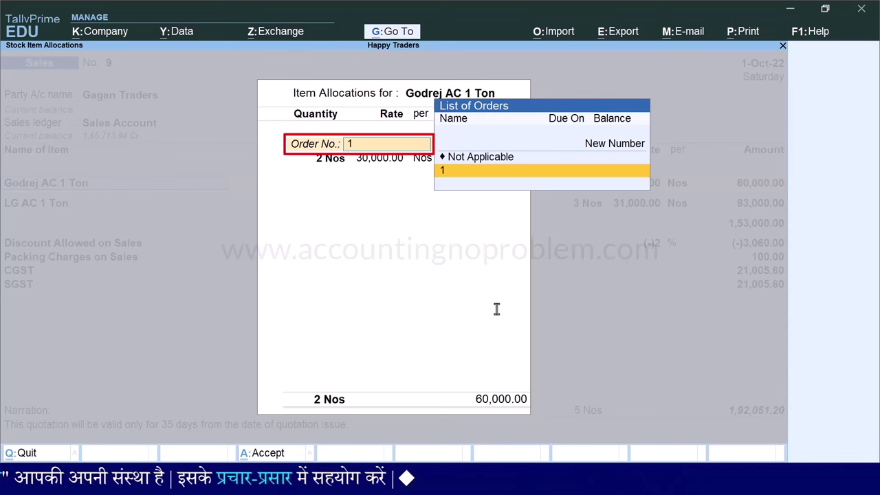
key(Up)
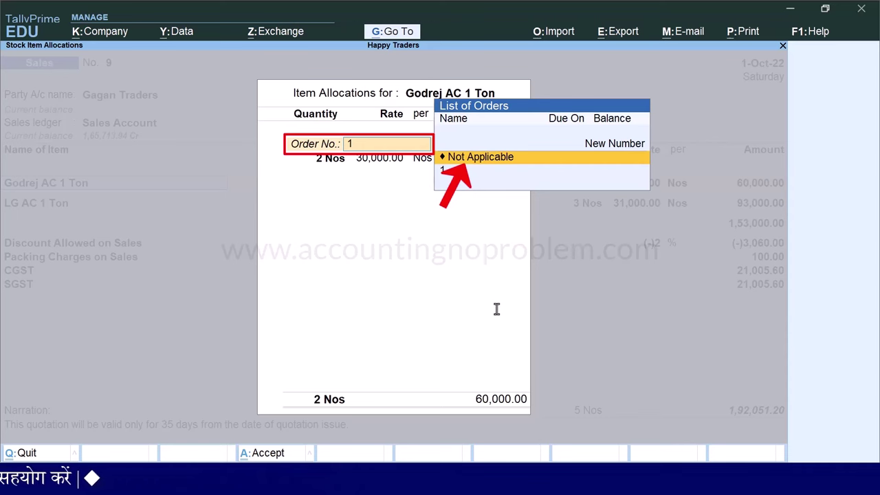
key(Return)
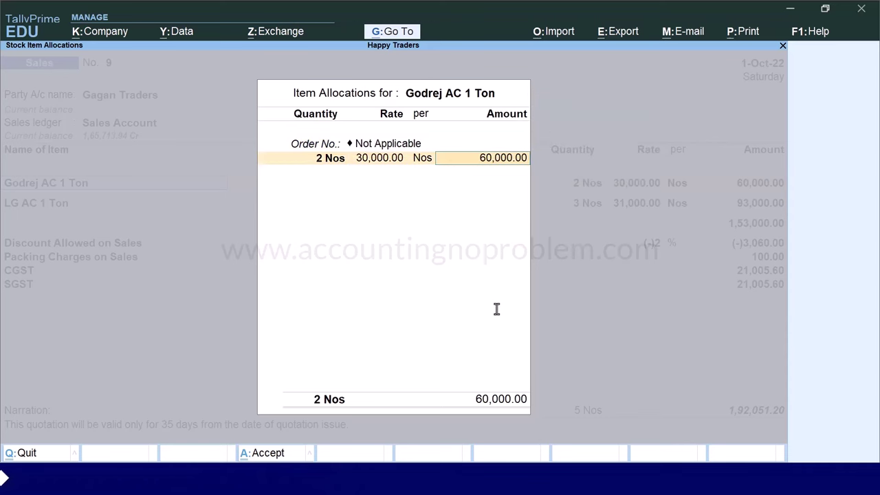
key(Return)
key(Return)
key(Return)
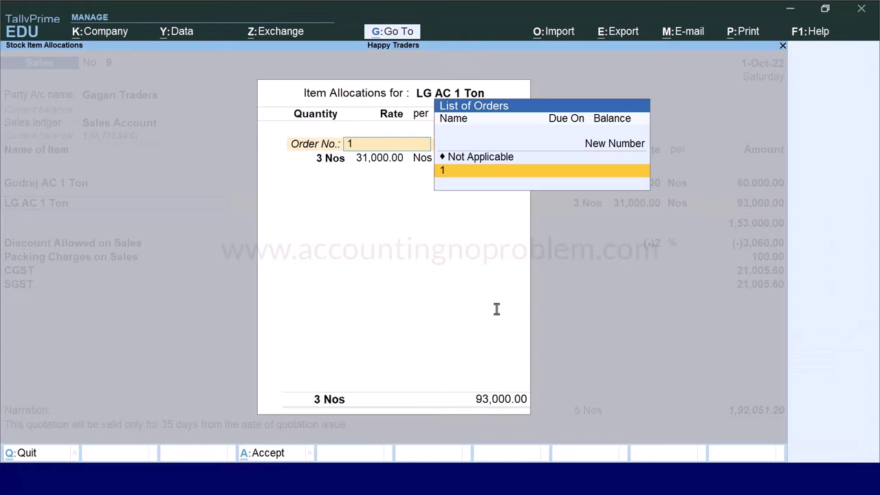
key(Up)
key(Return)
key(Return)
key(Return)
key(Return)
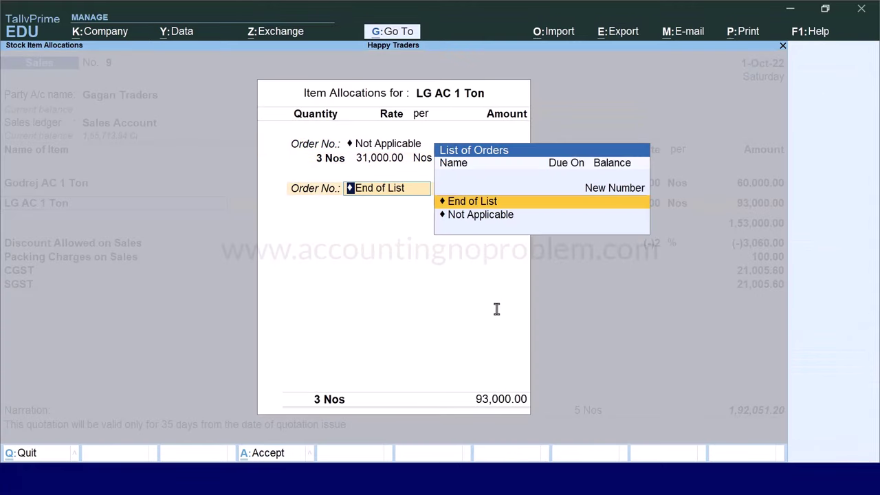
key(Return)
key(Return)
key(Return)
key(Return)
key(Return)
key(Return)
key(Return)
key(Return)
key(Return)
key(Return)
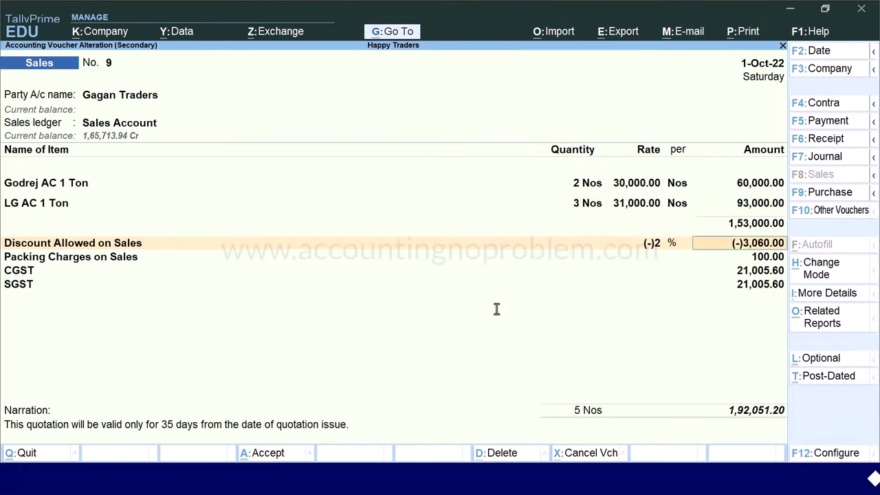
Delete the quotation validity narration and save Sales voucher No. 9
key(Return)
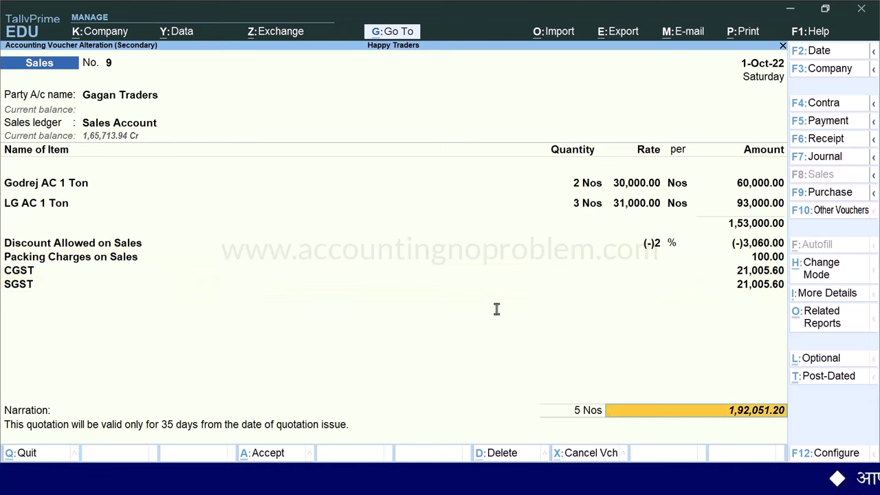
key(Return)
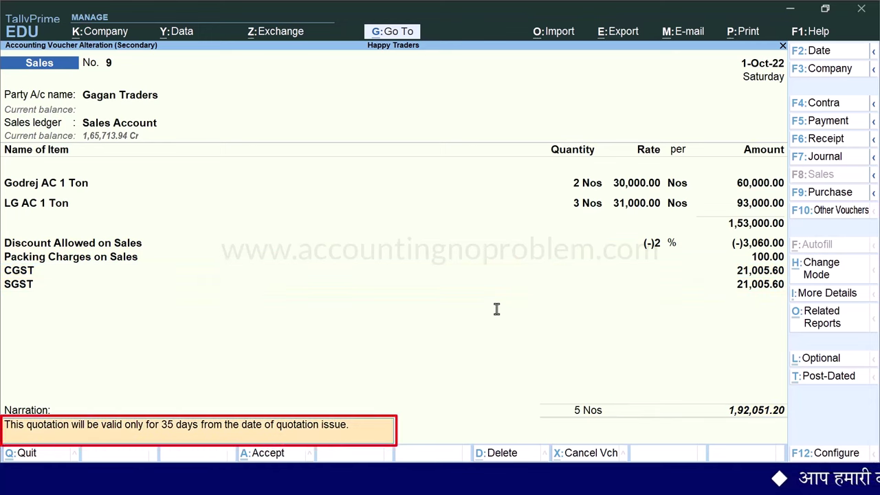
key(Delete)
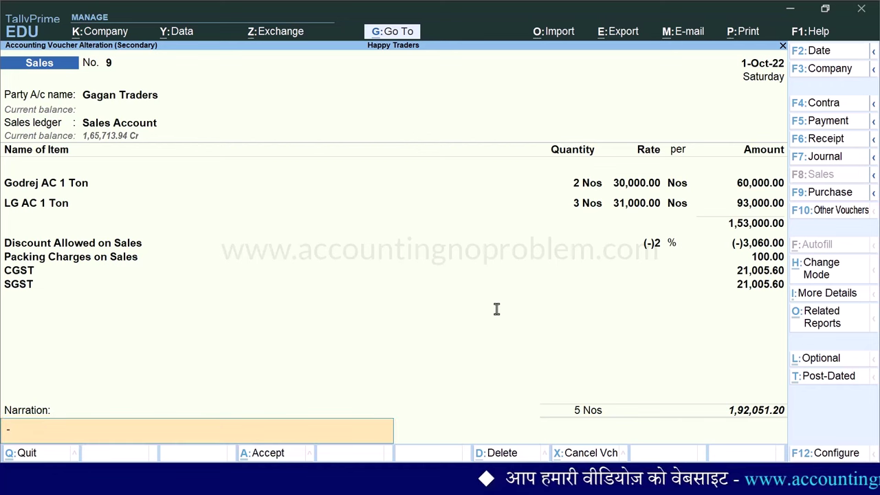
key(Return)
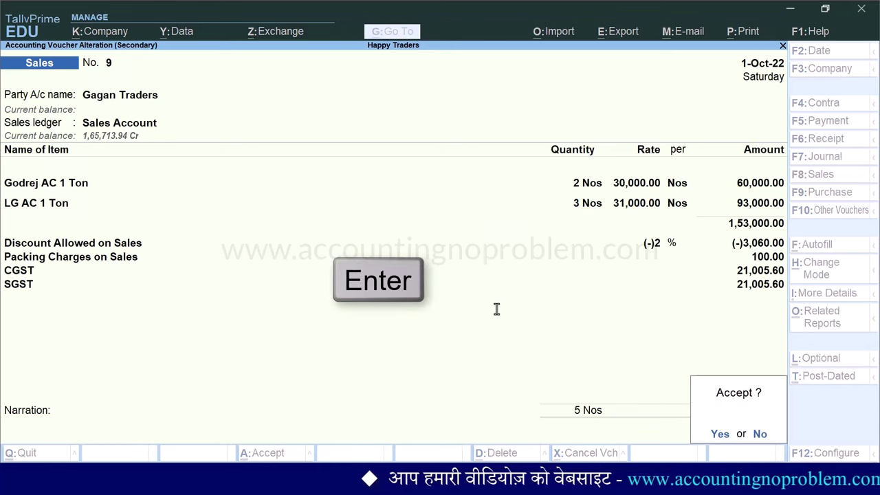
key(Return)
Show the Day Book for 1-Oct-22 and open Gagan Traders' Sales voucher No. 9
key(alt+g)
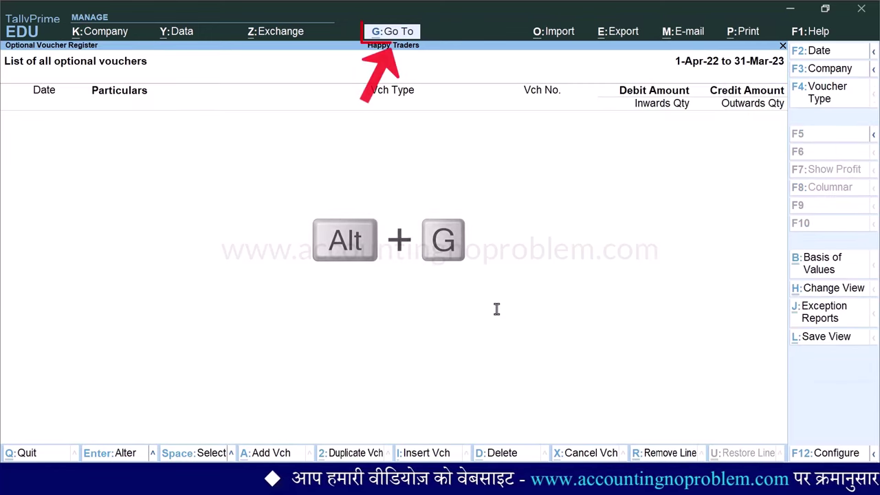
key(alt+g)
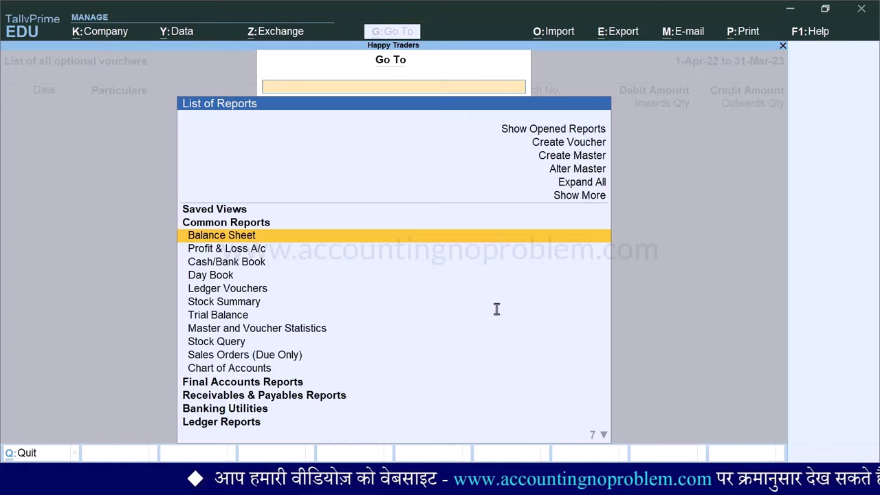
key(Down)
key(Down)
key(Down)
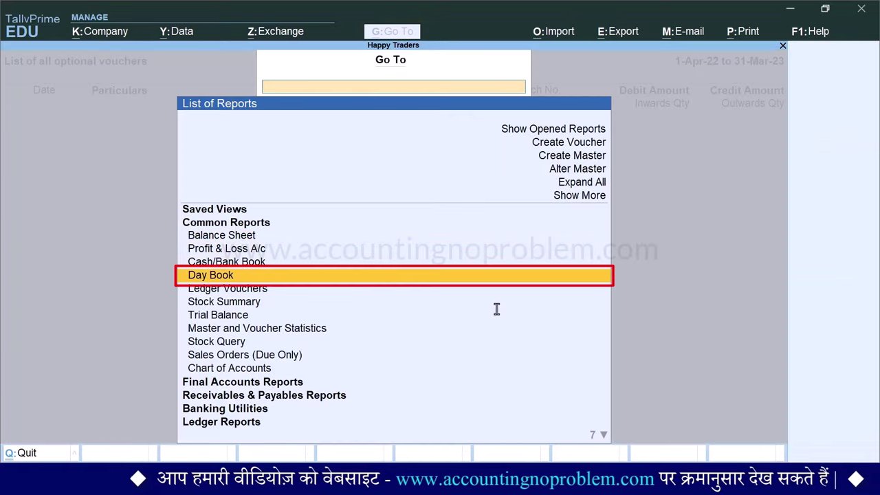
key(Return)
key(F2)
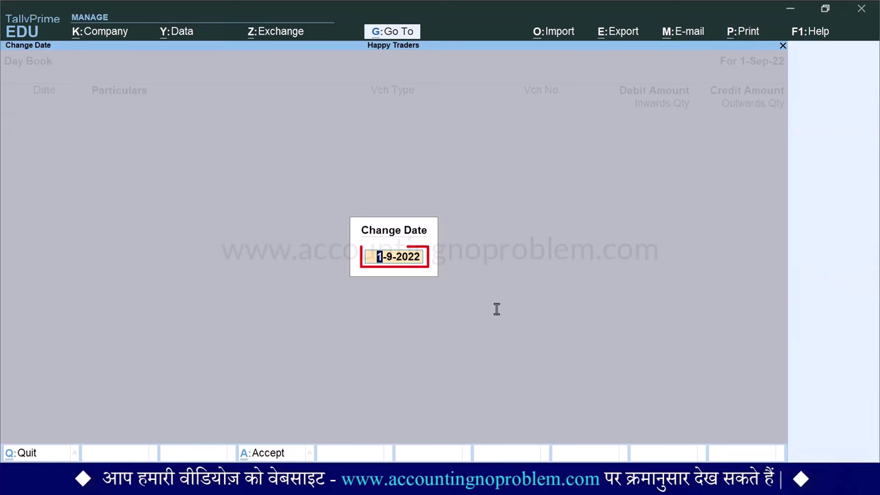
text(1.10)
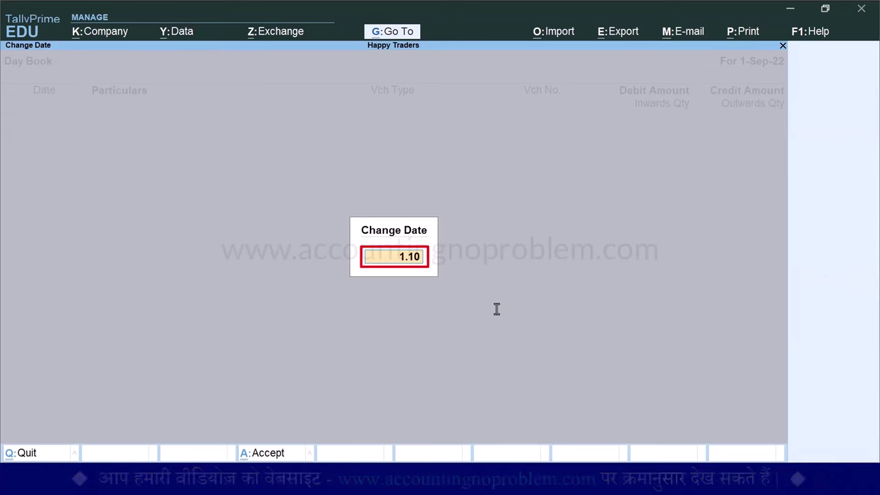
key(Return)
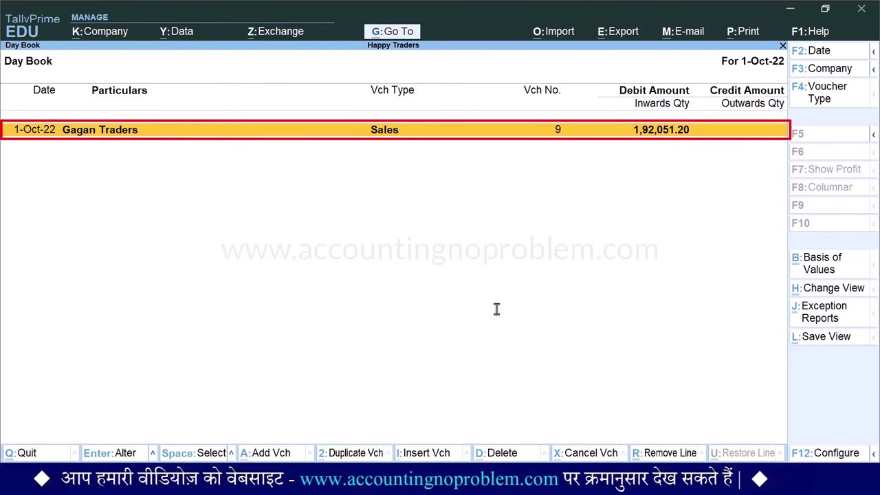
key(Return)
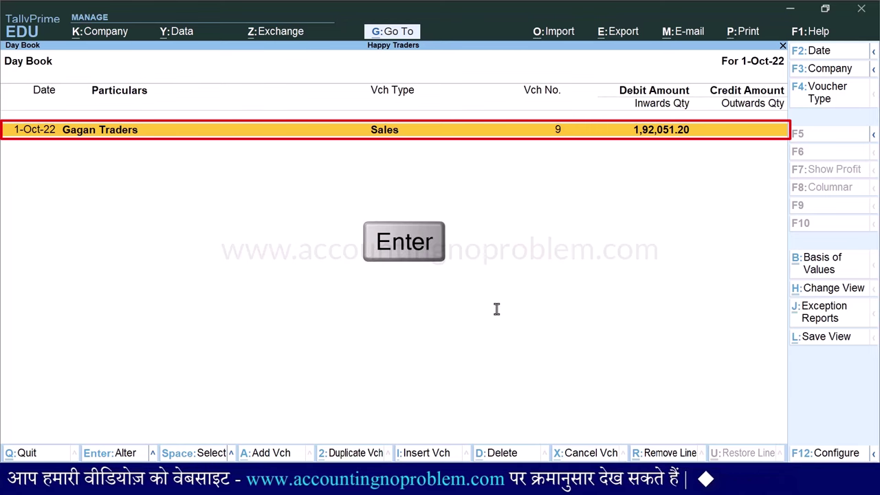
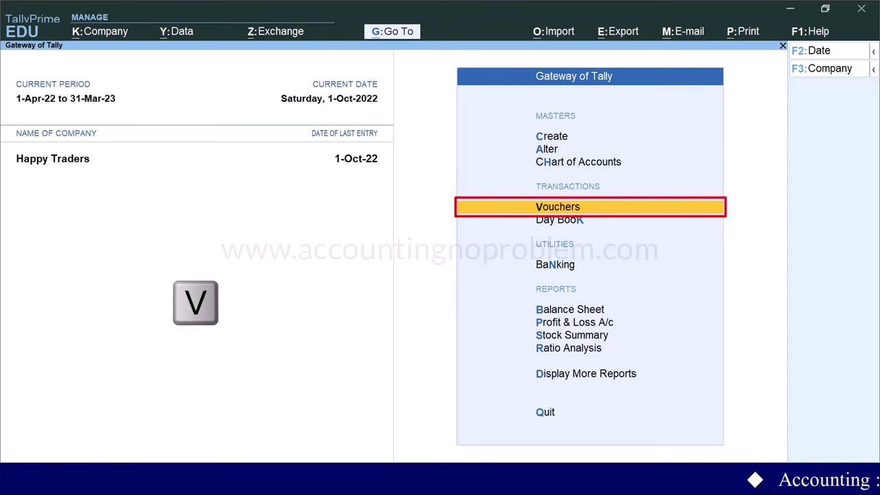
Start a new Sales voucher No. 10, mark it Optional, and bring up its date change box
key(v)
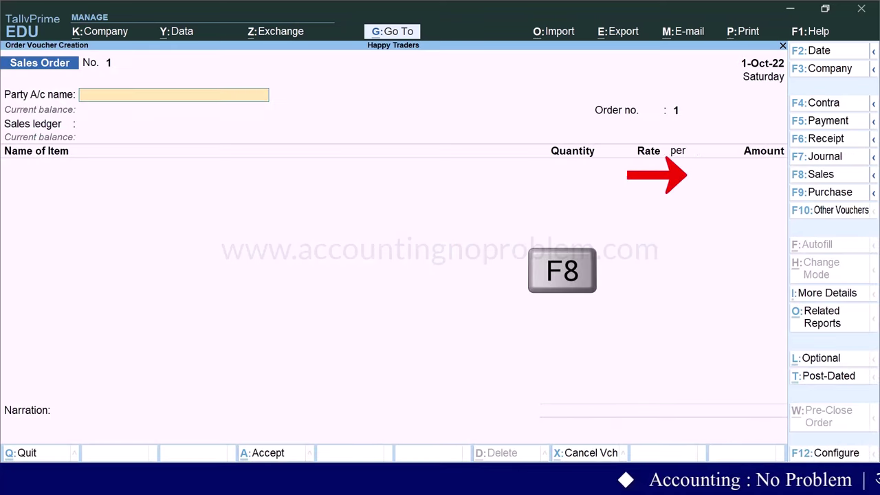
key(F8)
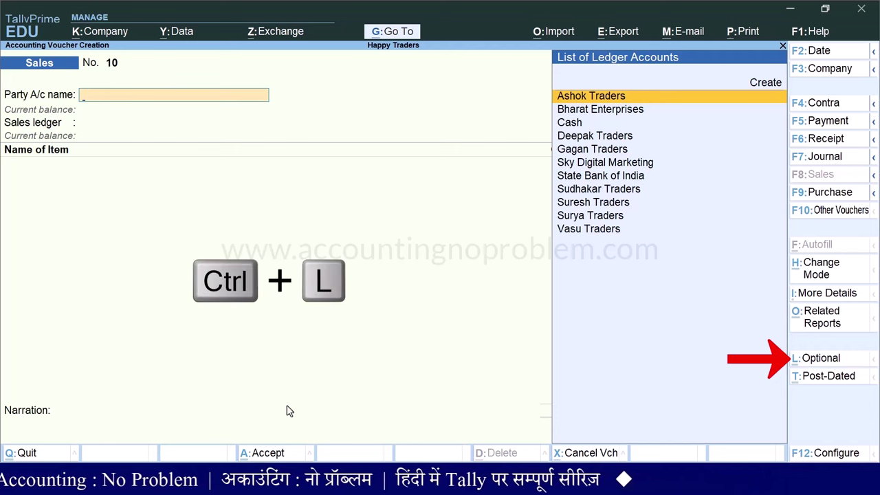
key(ctrl+l)
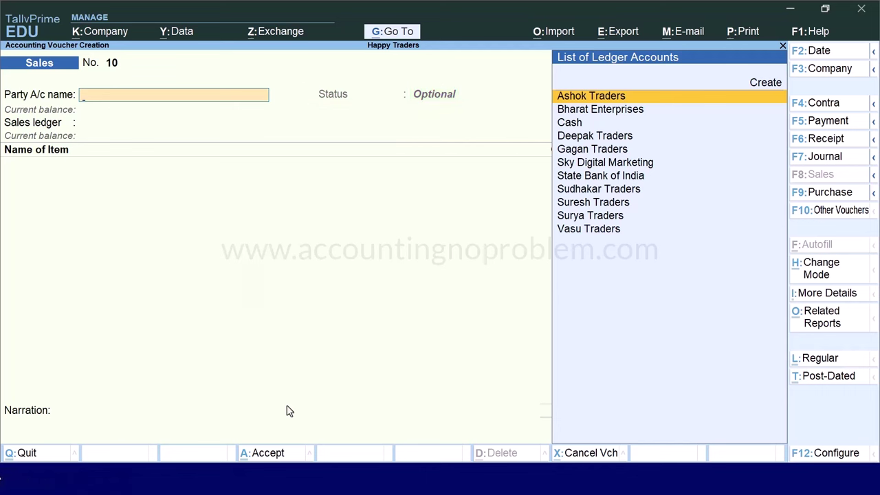
key(F2)
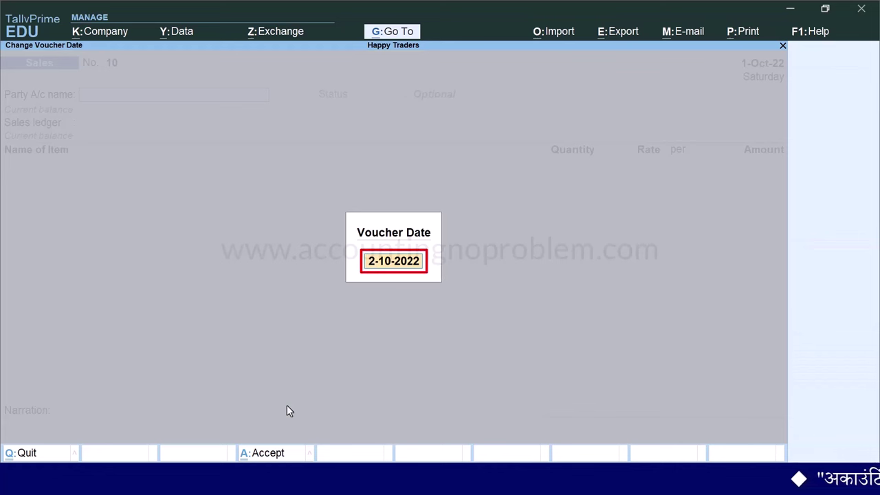
Date the voucher 2-10-2022, bill Ashok Traders, and set payment terms to Advance
text(2.10)
key(Return)
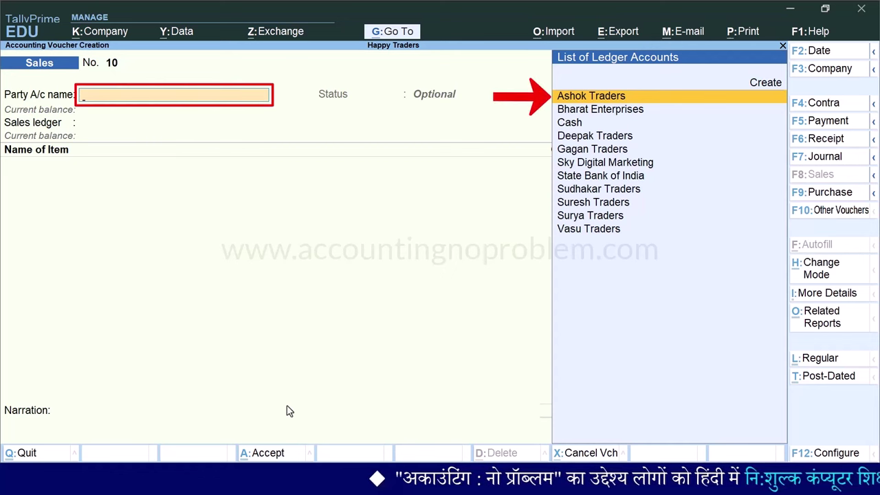
key(Return)
key(Return)
key(Return)
key(Return)
key(Return)
key(Return)
key(Return)
key(Return)
key(Return)
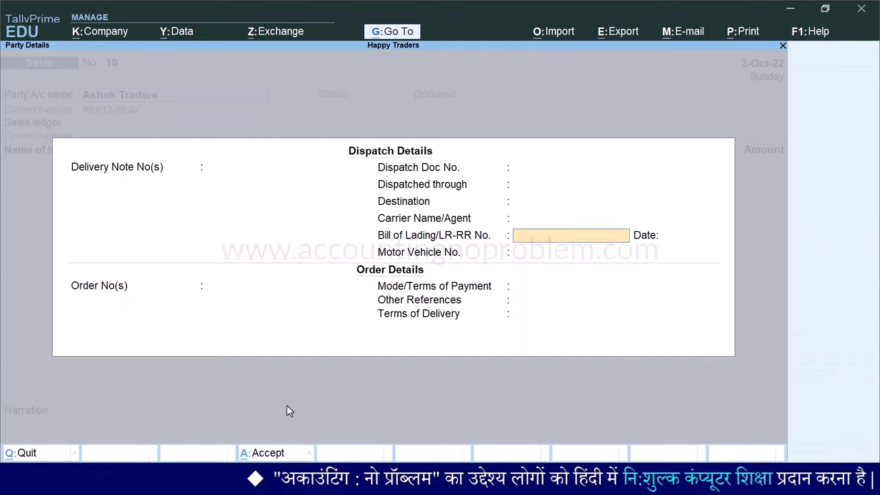
key(Return)
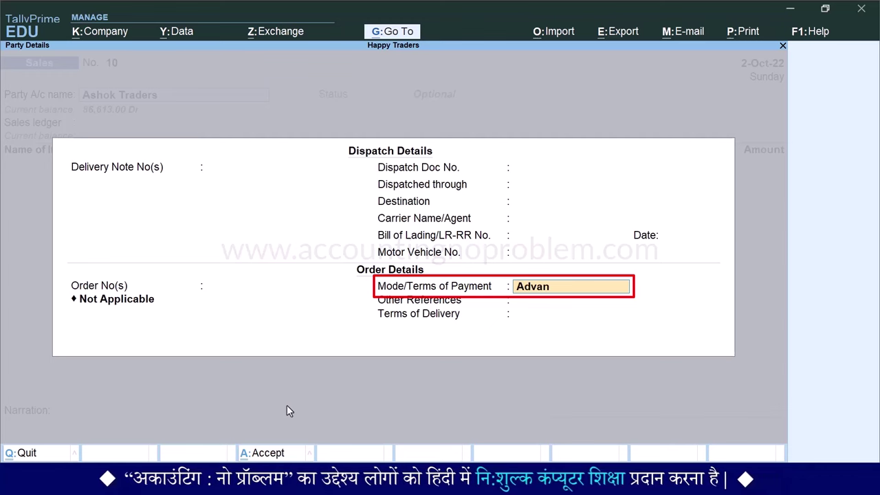
key(Return)
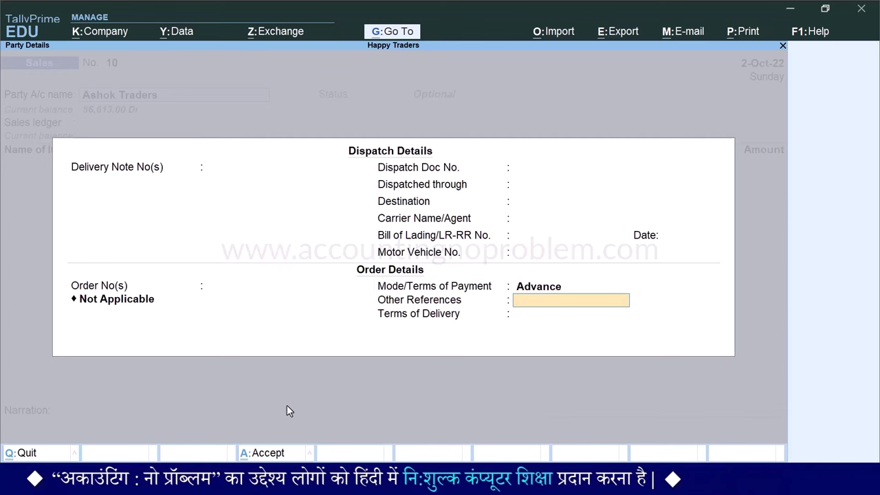
key(Return)
key(Return)
key(ctrl+a)
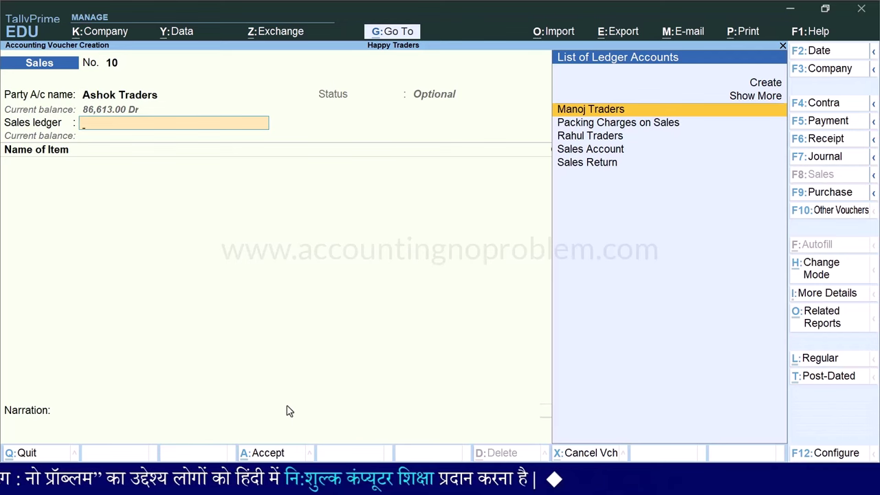
Choose Sales Account and sell 2 Nos of LG AC 1 Ton at 31,000.00, totalling 62,000.00
key(Down)
key(Down)
key(Down)
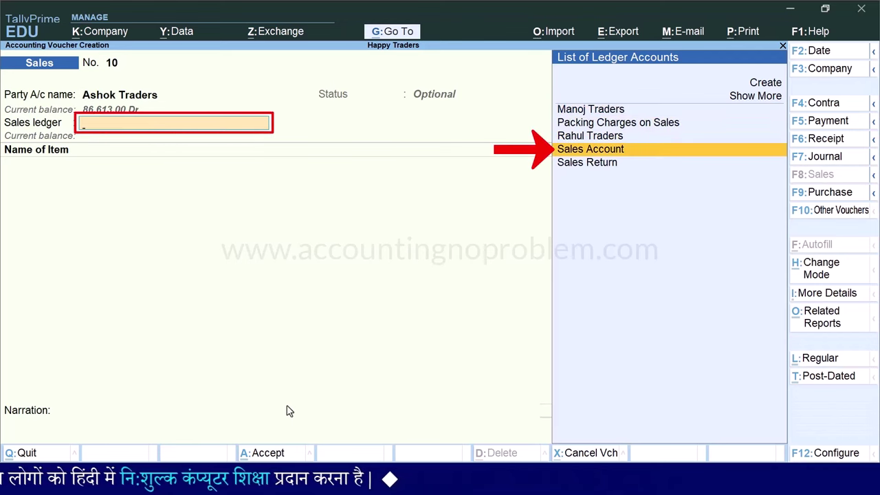
key(Return)
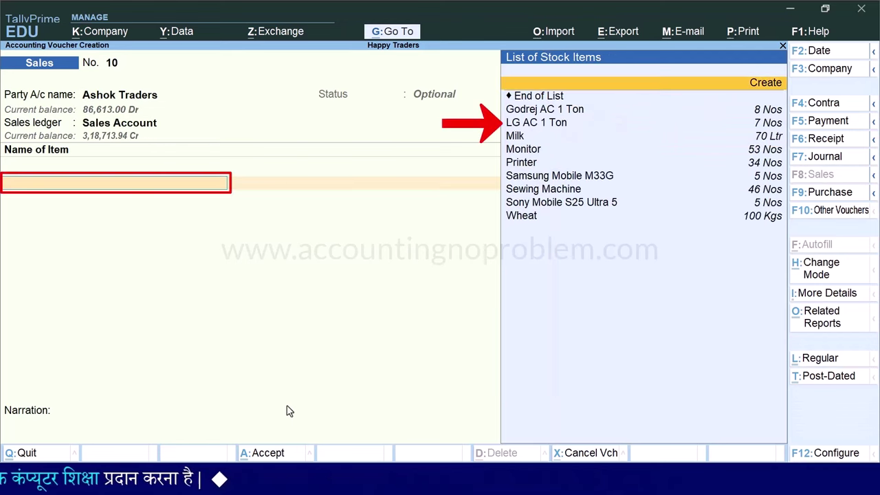
key(Down)
key(Down)
key(Down)
key(Return)
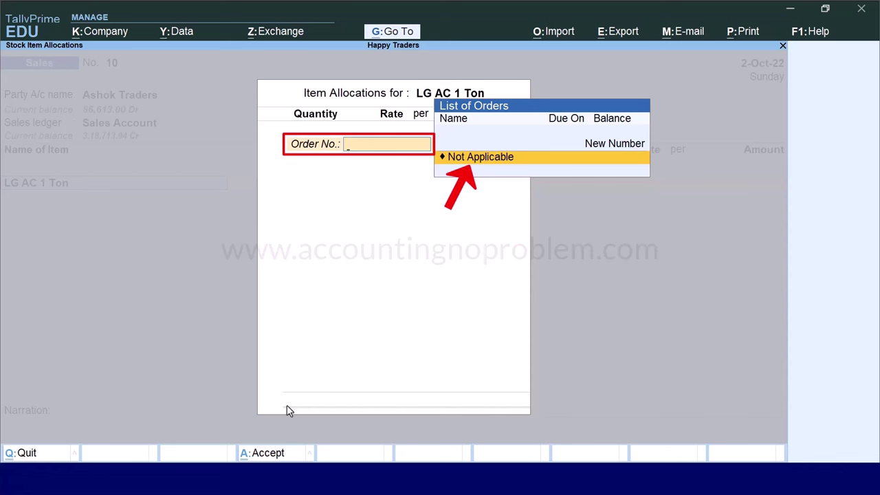
key(Return)
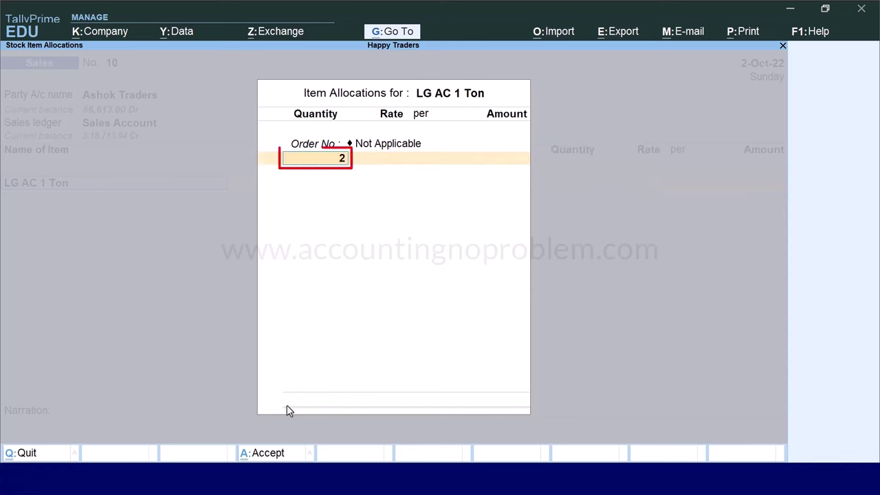
key(Return)
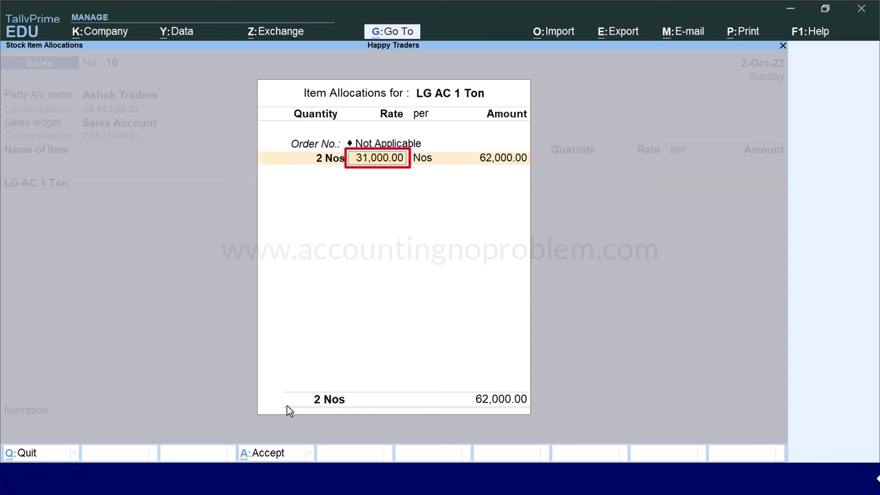
key(Return)
key(Return)
key(Return)
key(Return)
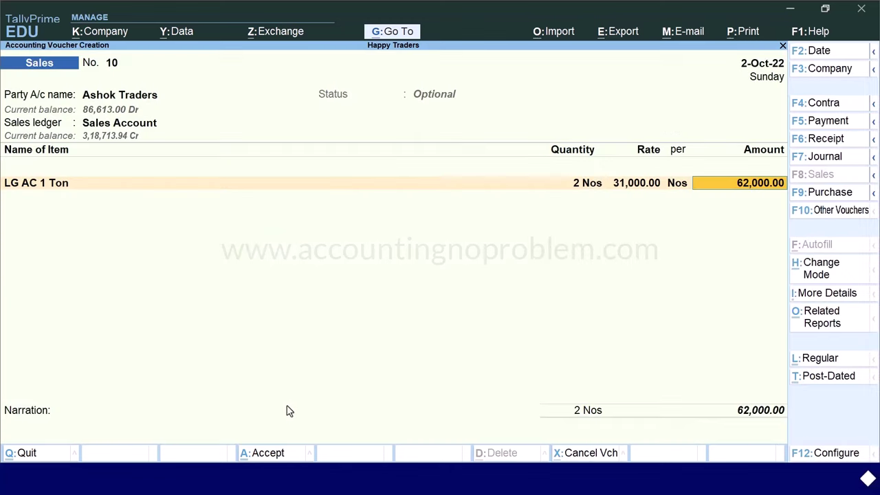
key(Return)
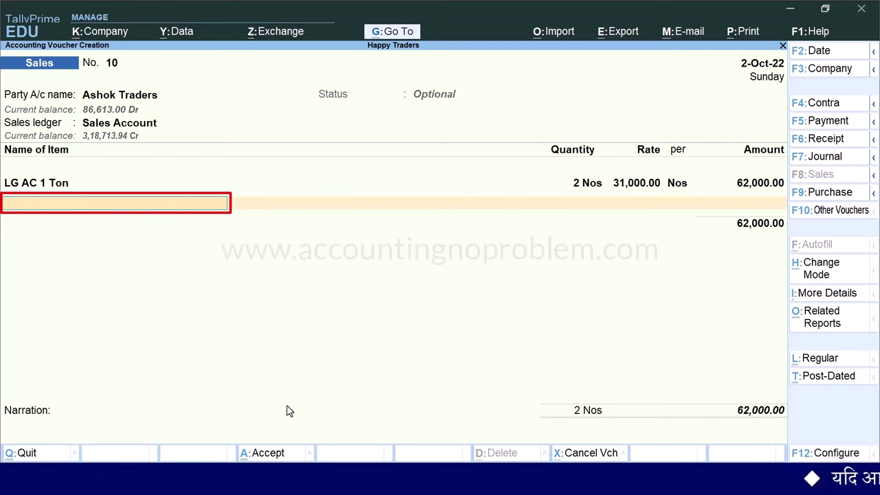
Add a 2% Discount Allowed on Sales and 200 Packing Charges on Sales
key(Return)
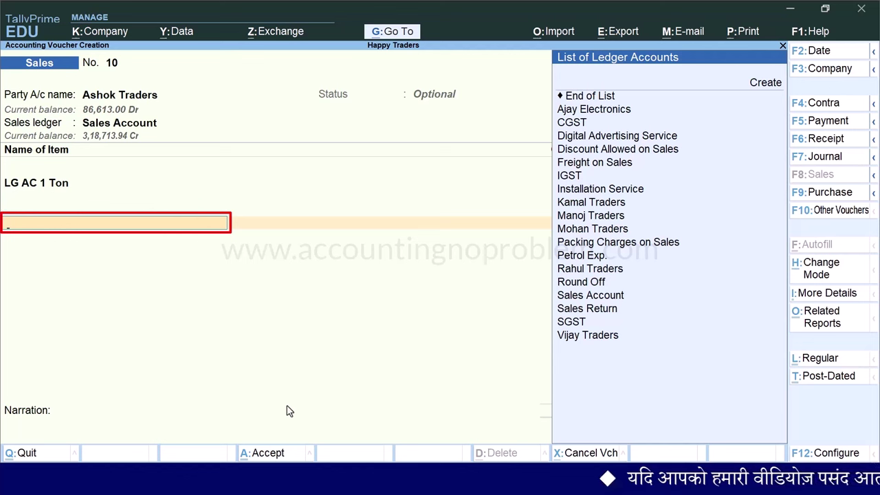
key(Down)
key(Down)
key(Down)
key(Down)
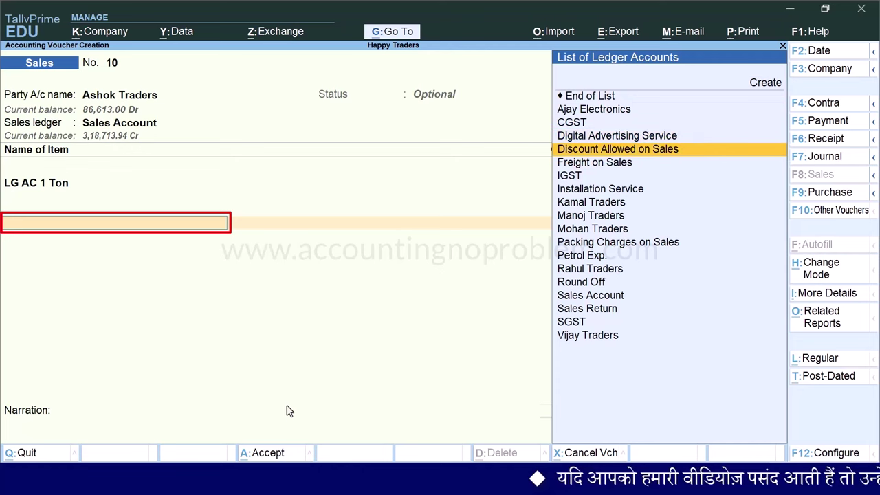
key(Return)
text(-2)
key(Return)
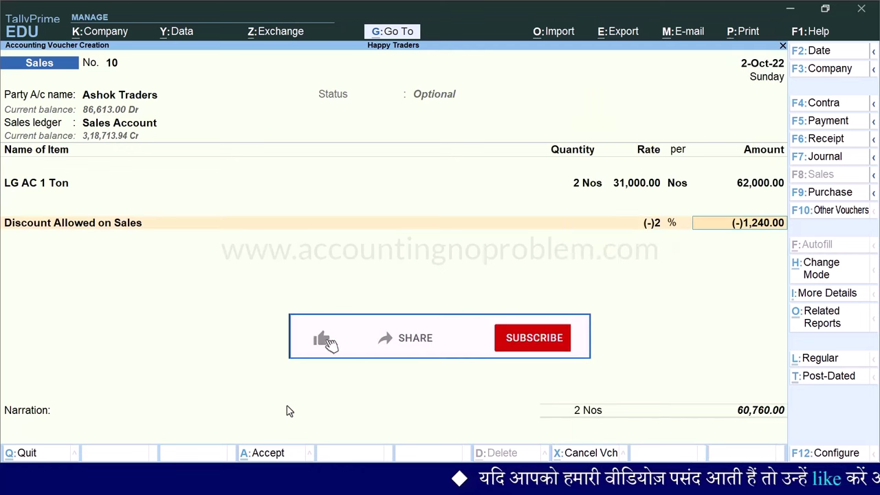
key(Return)
text(P)
key(Down)
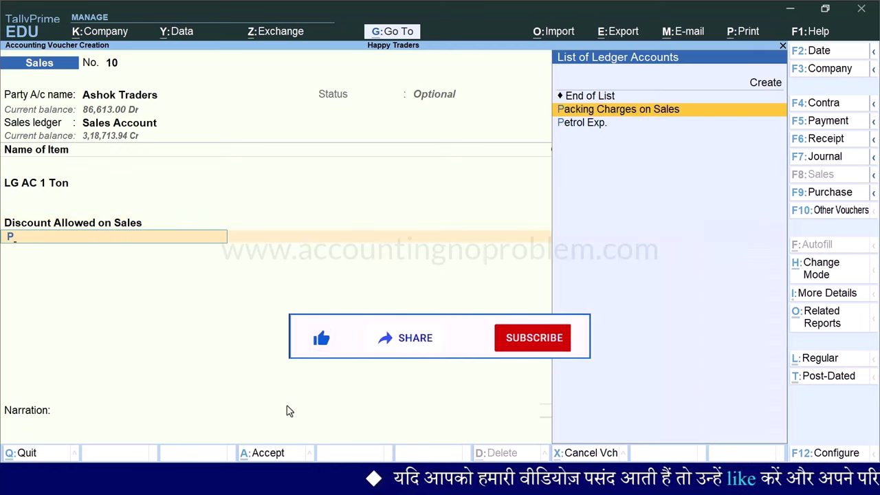
key(Return)
key(Return)
text(200)
key(Return)
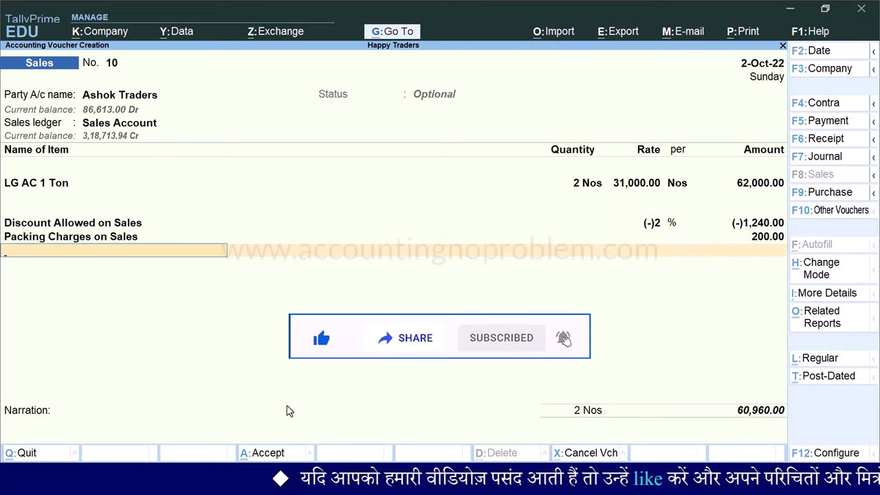
Add CGST and SGST ledgers and save the optional voucher totalling 78,028.80
text(Cg)
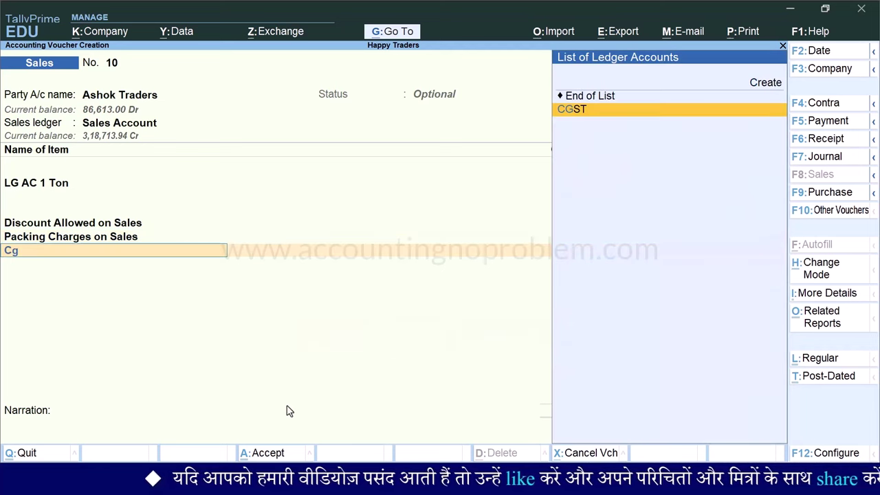
key(Return)
key(Return)
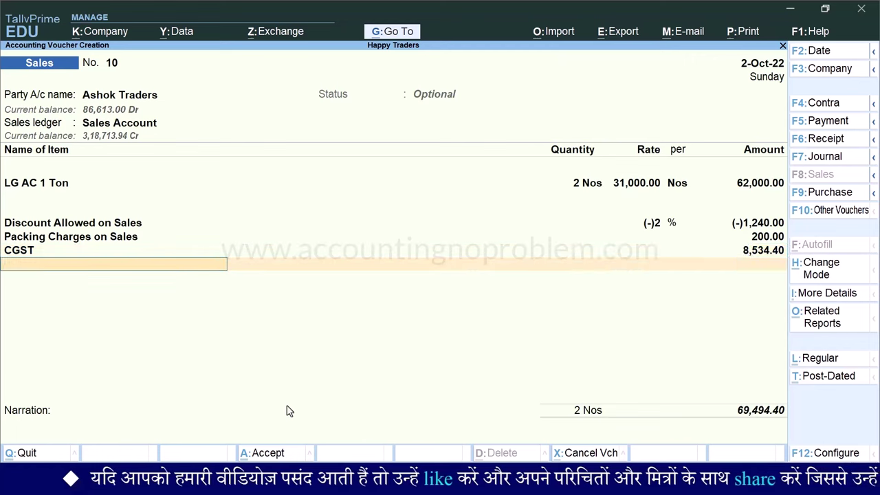
text(Sg)
key(Return)
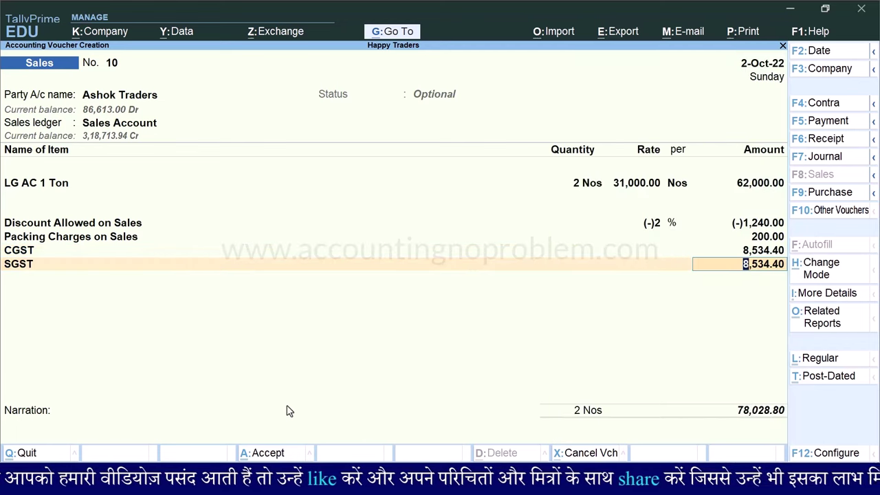
key(Return)
key(Return)
key(Return)
key(Return)
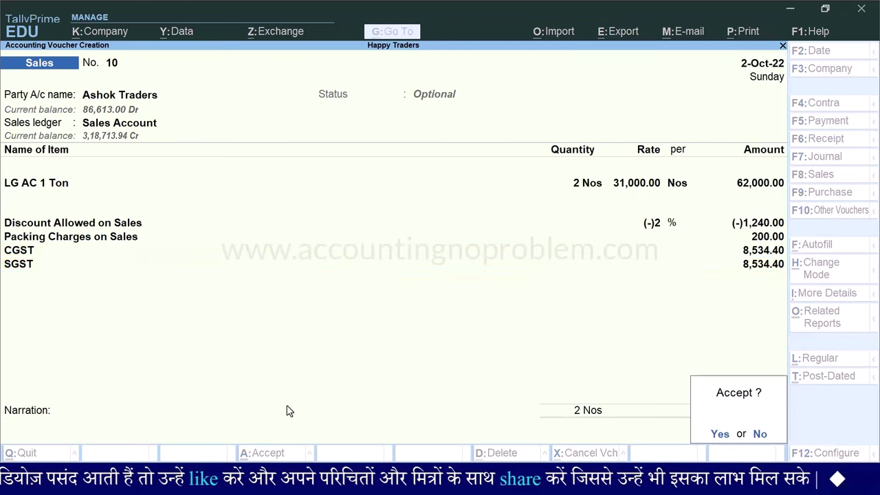
key(Return)
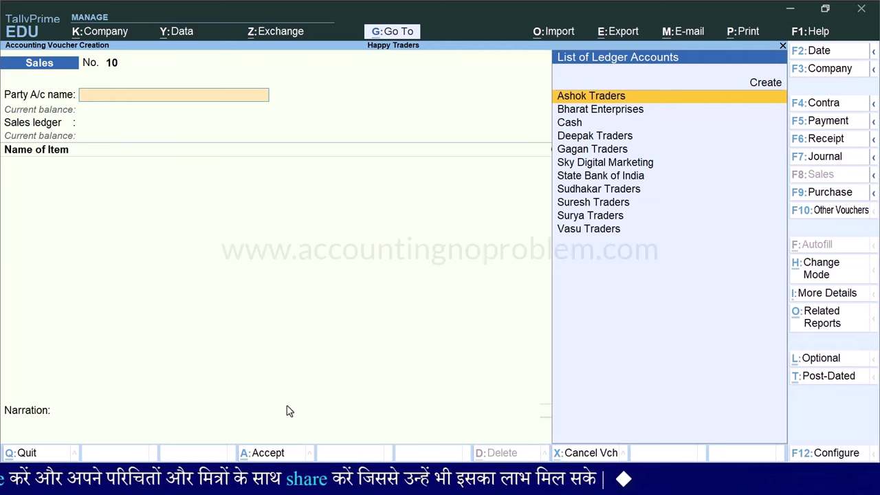
For the saved voucher's invoice print configuration, enable Show Bank details
key(Page_Up)
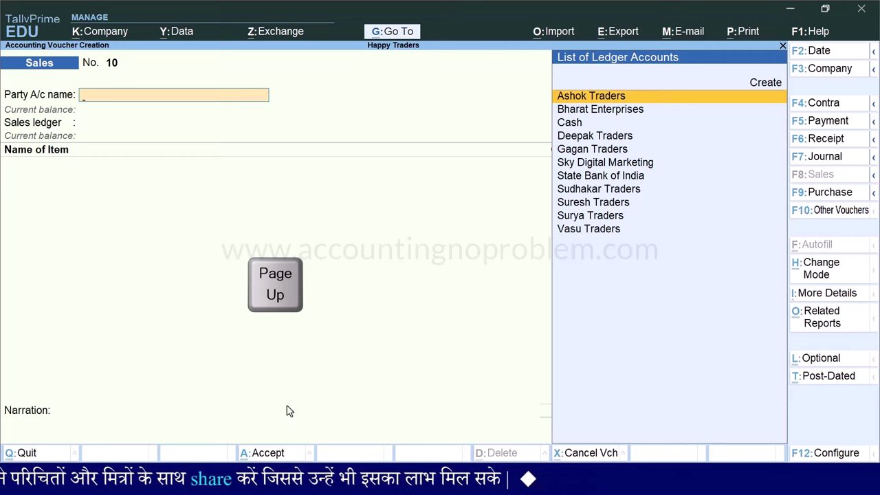
key(ctrl+p)
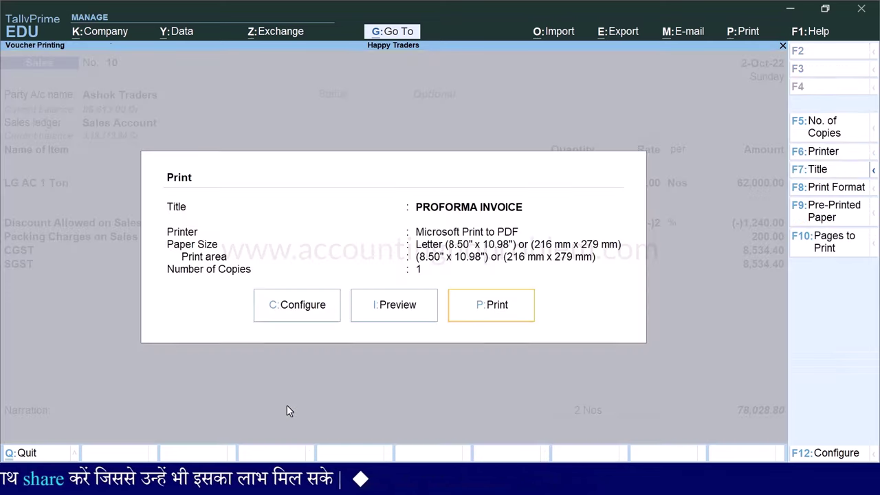
key(c)
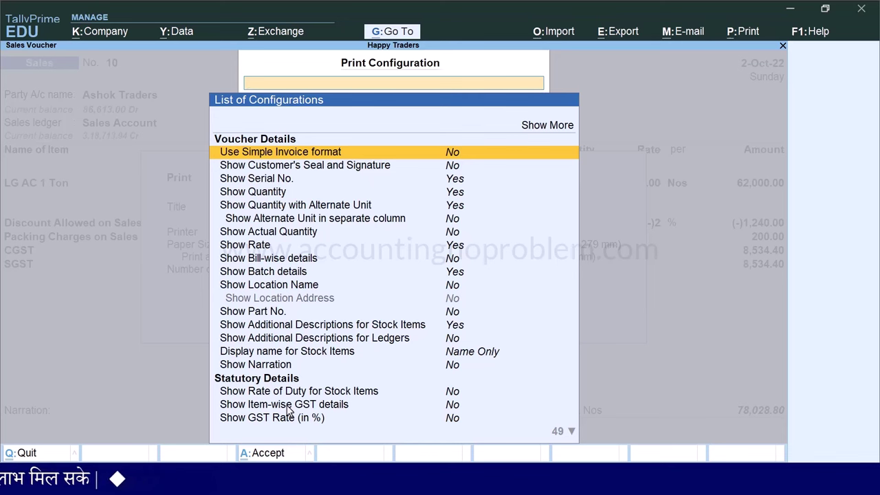
text(Bank d)
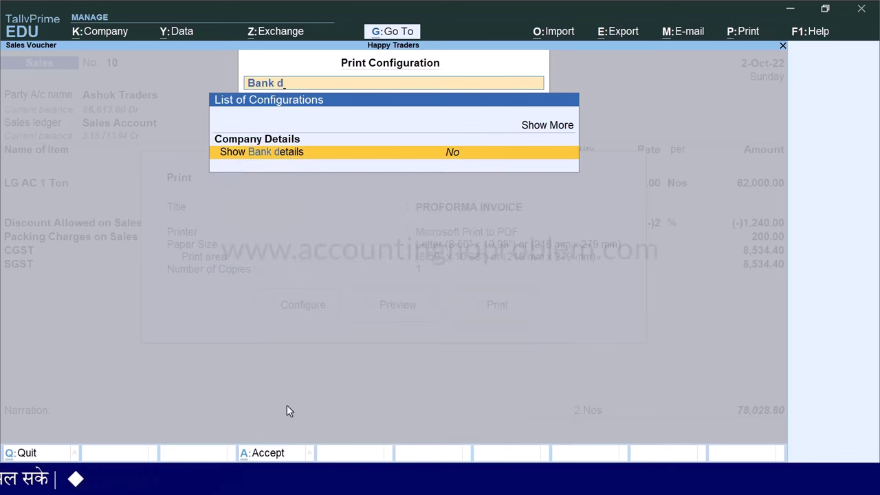
key(Return)
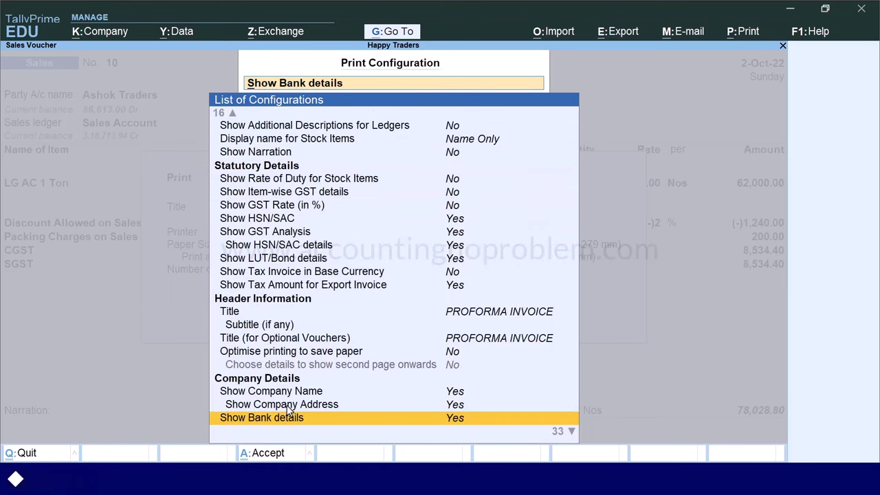
Set bank name to State Bank of India, show the account holder's name, and preview the invoice
key(Down)
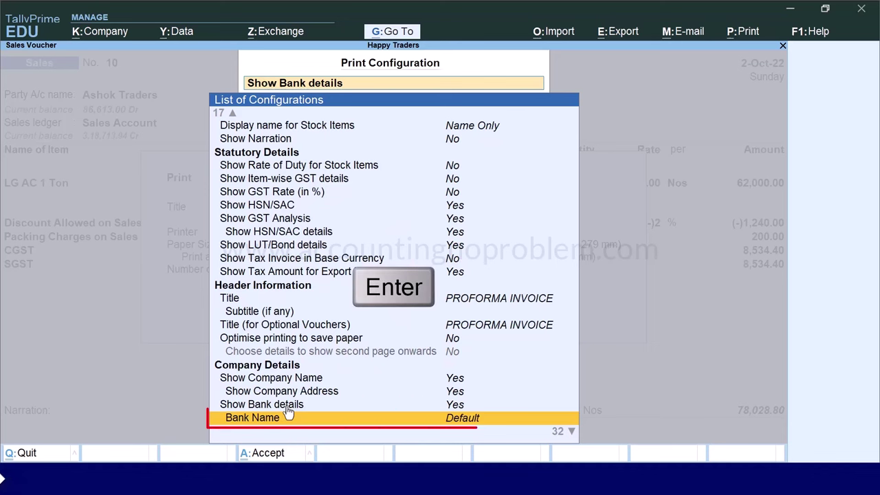
key(Return)
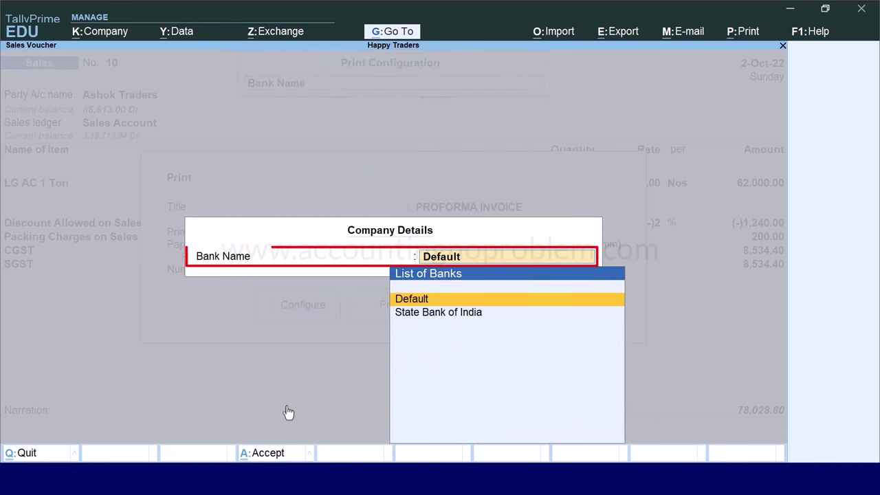
key(Down)
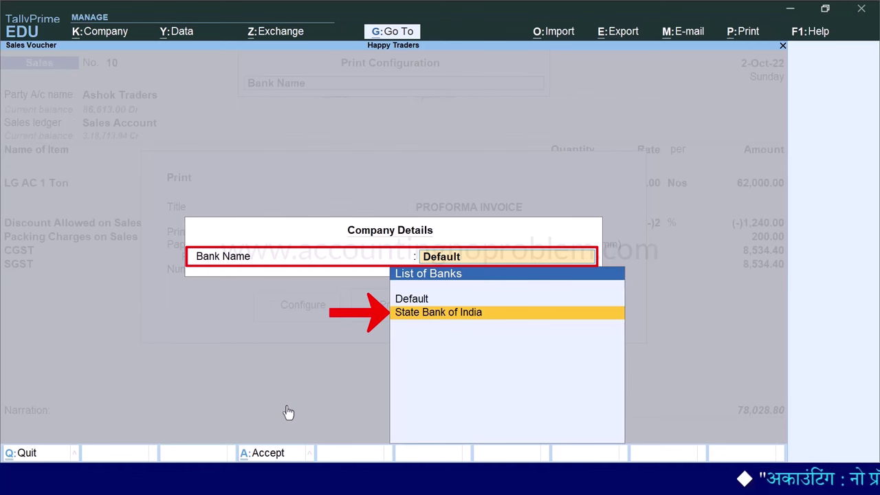
key(Return)
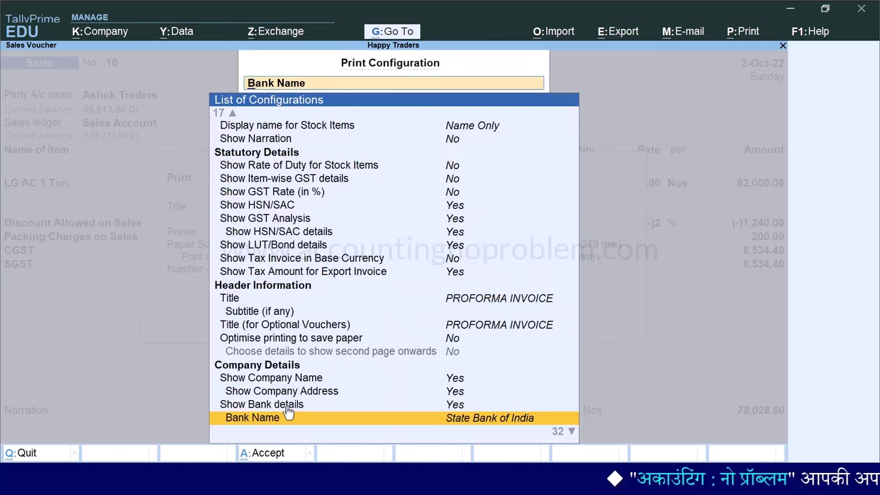
key(Down)
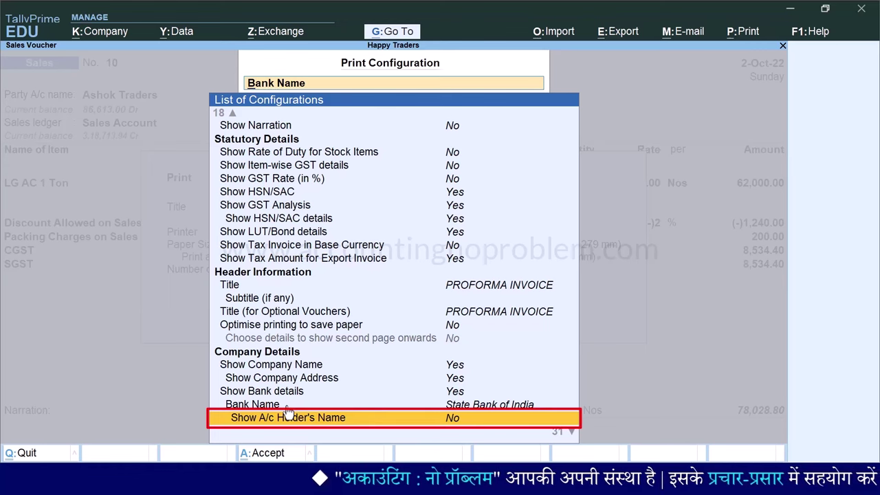
key(Return)
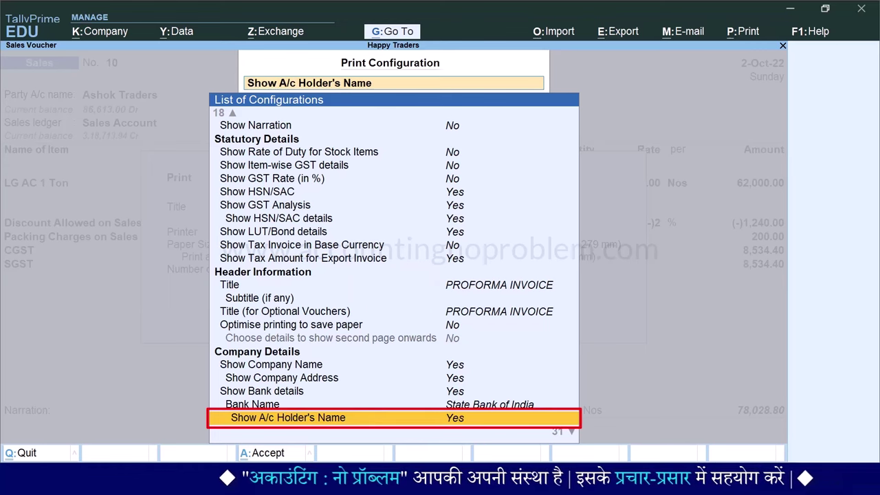
key(ctrl+a)
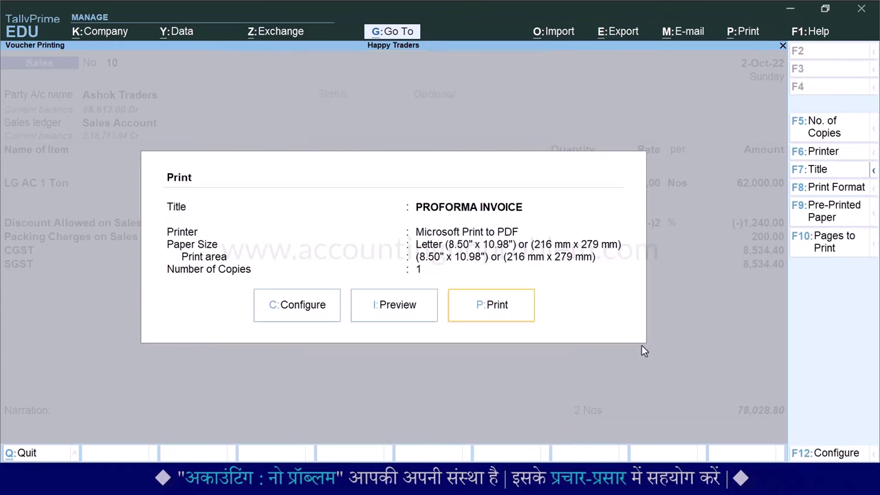
key(i)
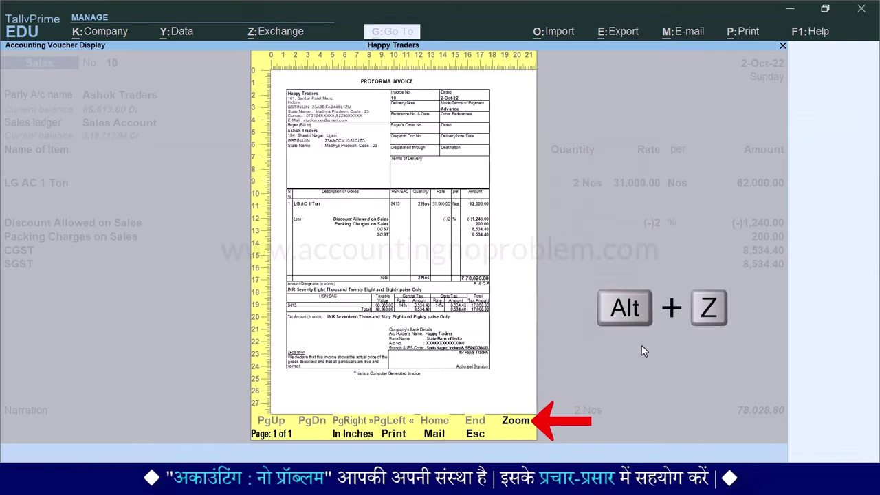
key(alt+z)
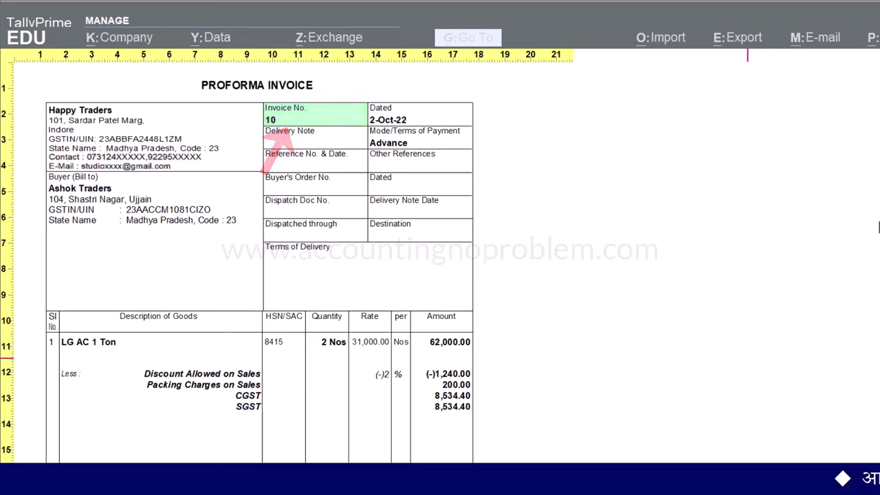
scroll(747, 359, down, 5)
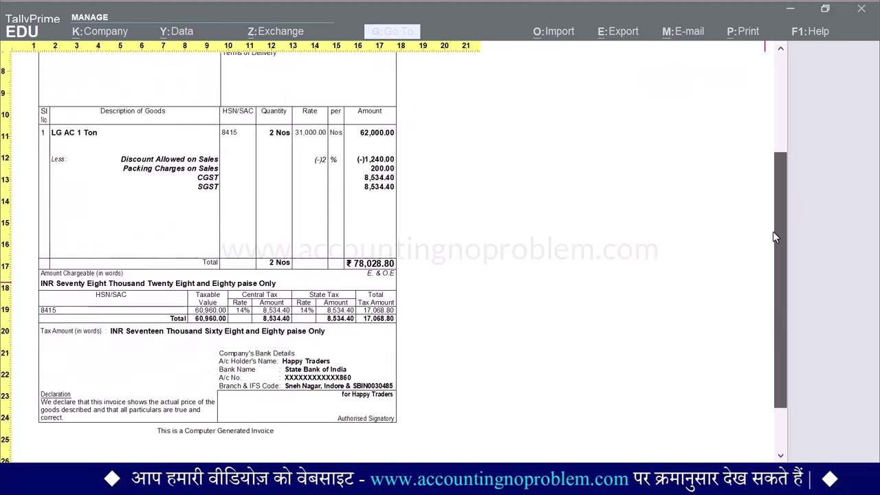
drag(775, 231, 759, 134)
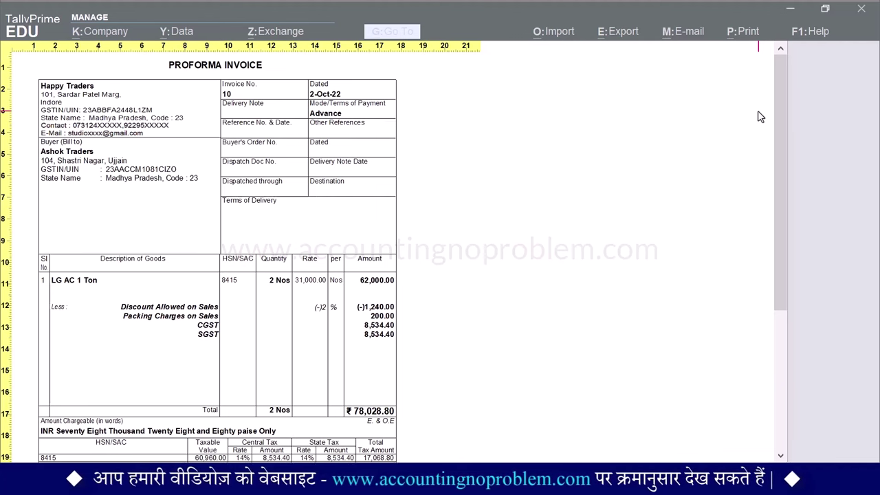
key(Escape)
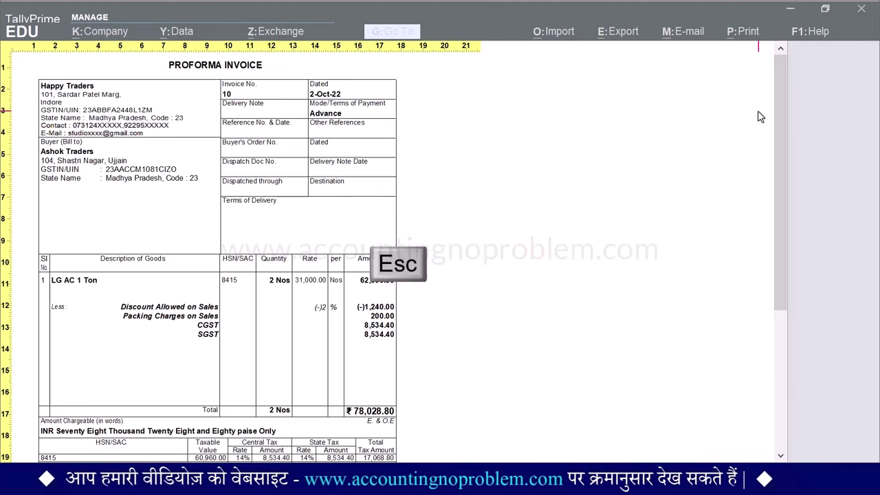
Show the Optional Vouchers register for 2-10-2022, listing Ashok Traders voucher 10 at 78,028.80
key(Escape)
key(Escape)
key(Escape)
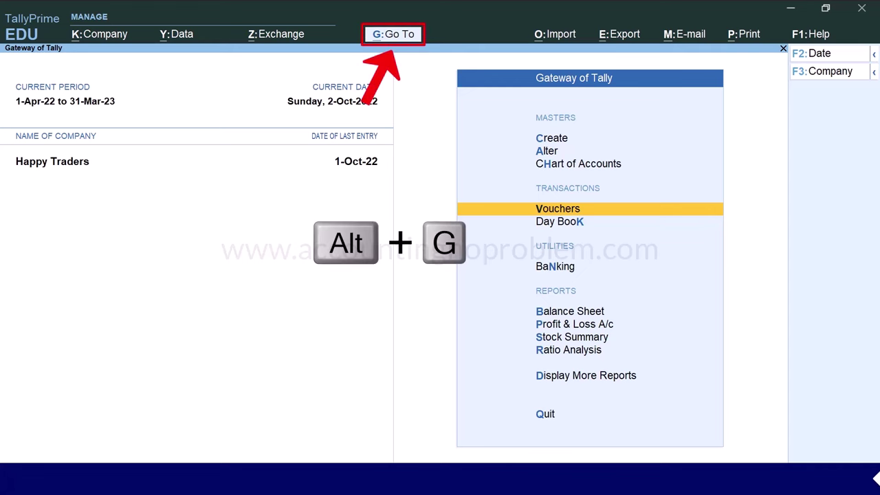
key(alt+g)
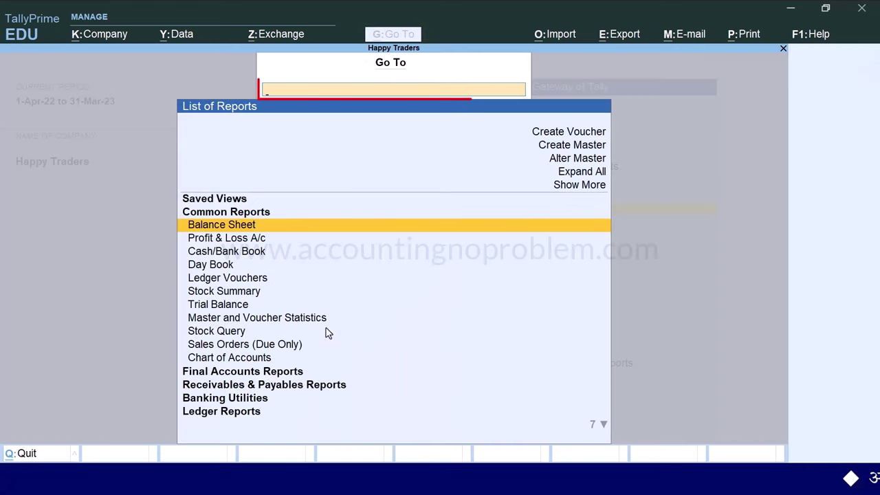
text(Optional)
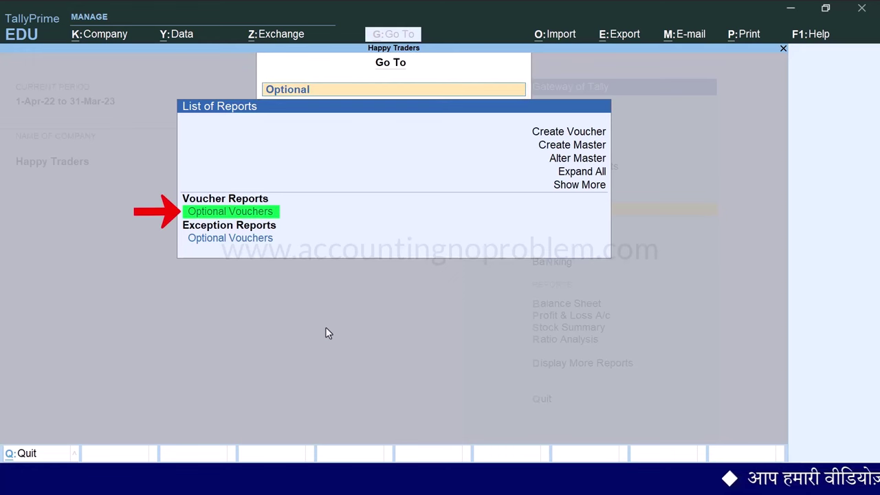
key(Return)
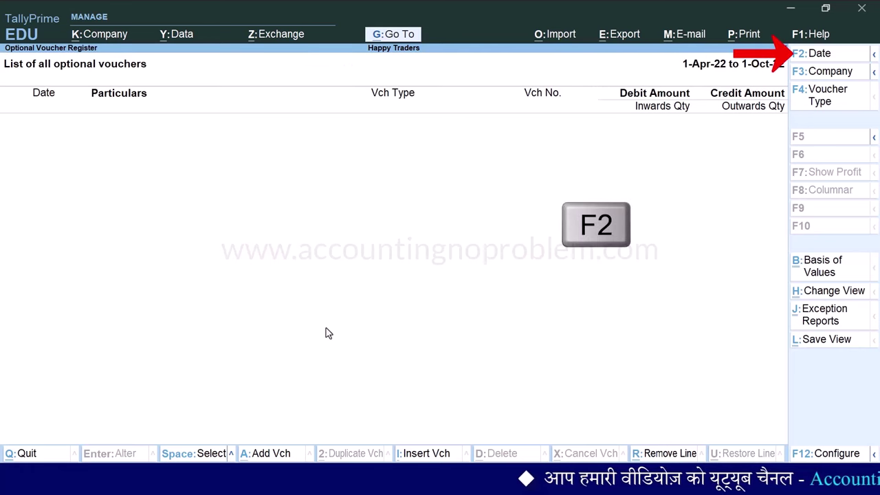
key(F2)
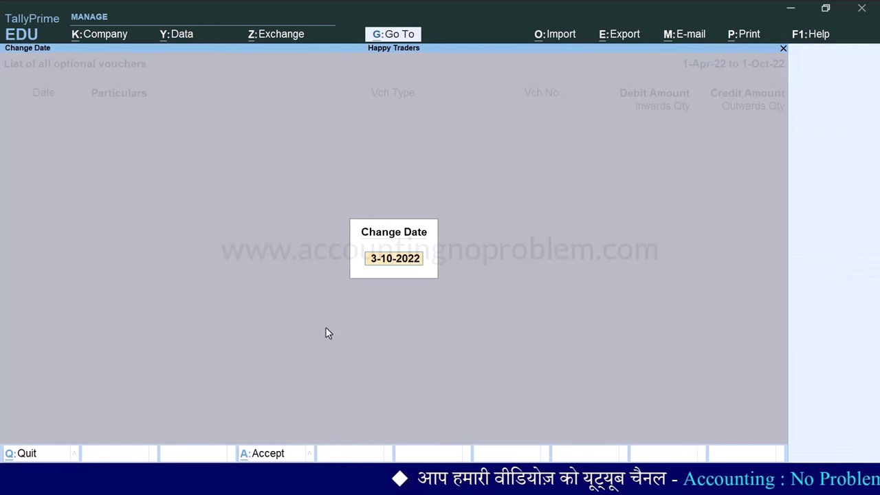
text(2.10)
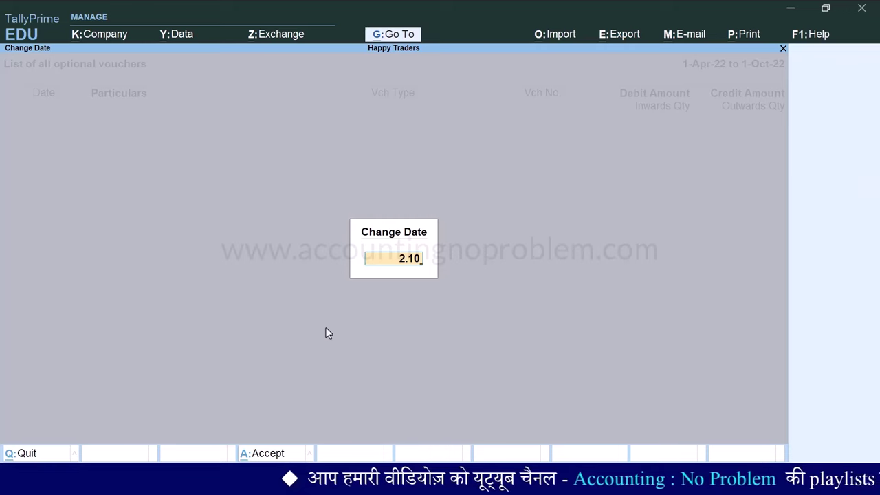
key(Return)
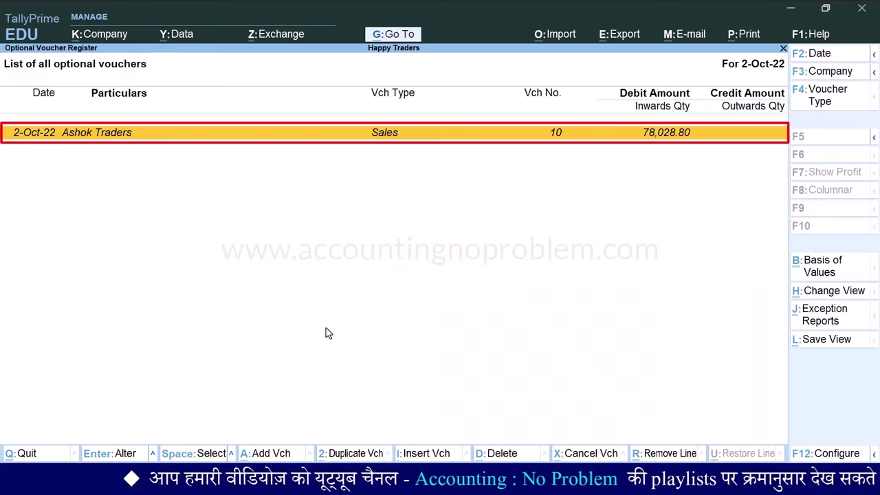
Switch the Ashok Traders voucher from Optional to regular and date it 2-10-2022
key(Return)
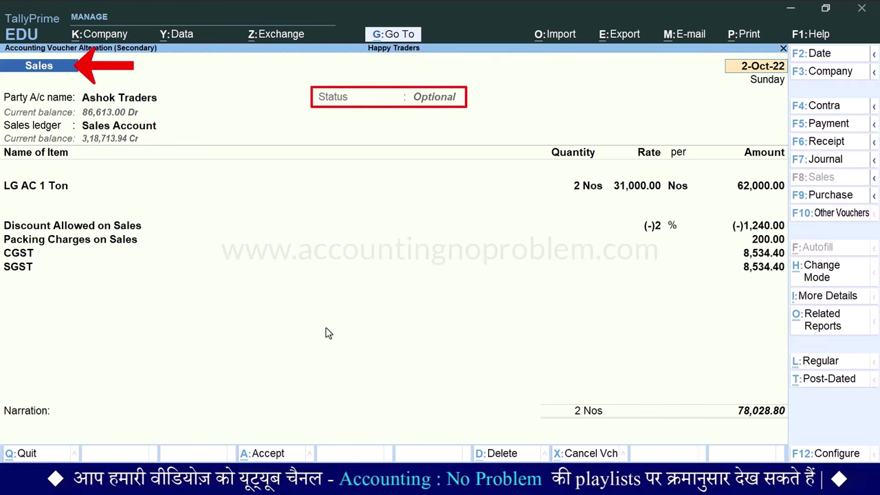
key(ctrl+l)
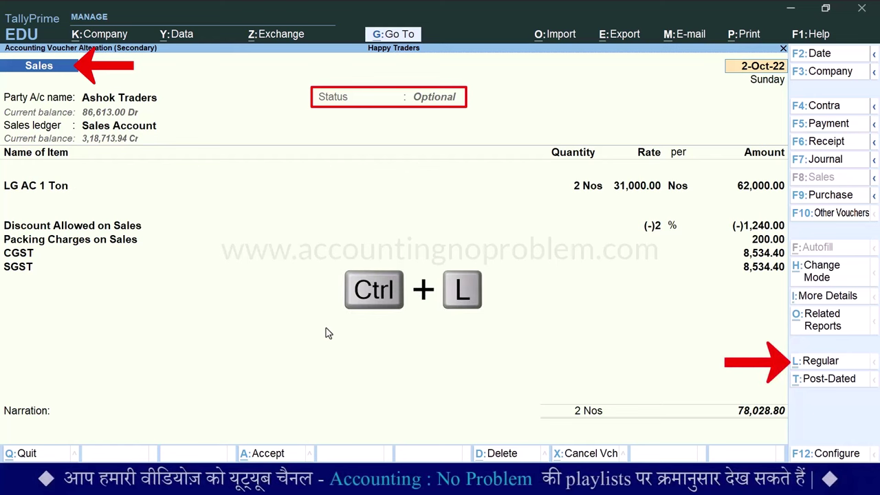
key(ctrl+l)
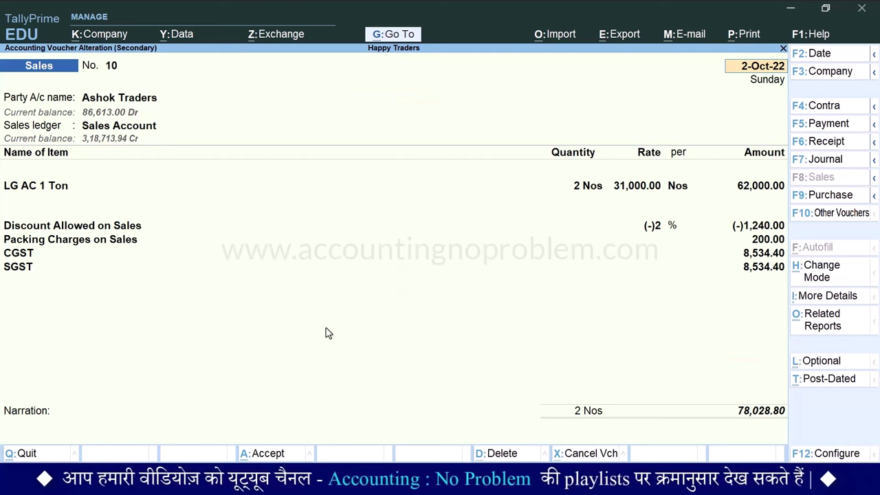
key(F2)
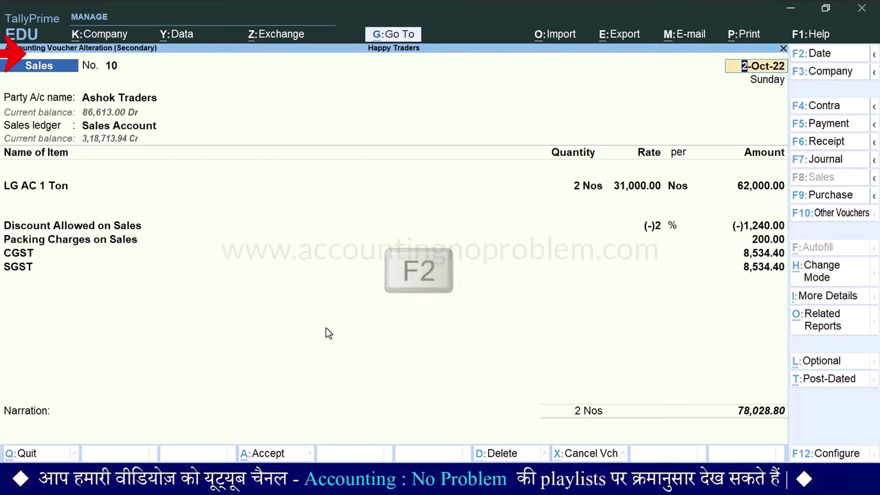
text(2.10)
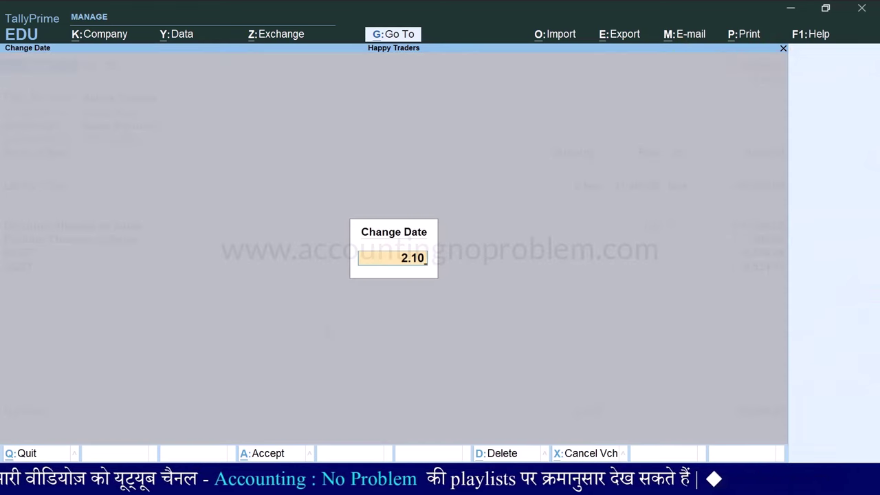
key(Return)
key(Return)
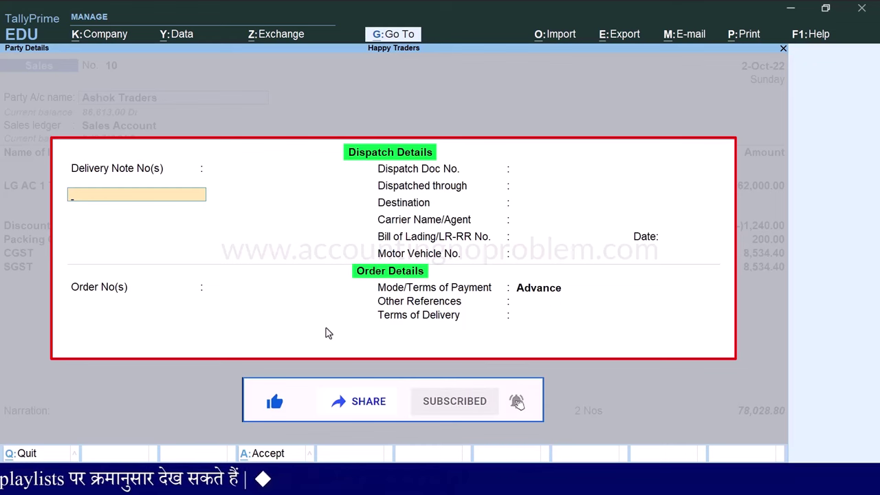
Enter destination Ujjain, vehicle MP-09-WW-XX99, no order number, and Against Advance Received payment terms
key(Return)
key(Return)
key(Return)
text(Ujjain)
key(Return)
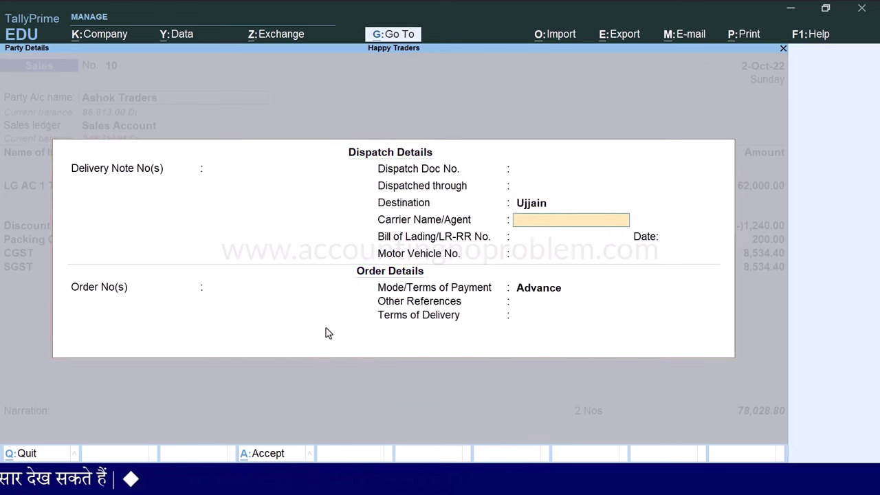
key(Return)
key(Return)
key(Return)
text(MP-09-)
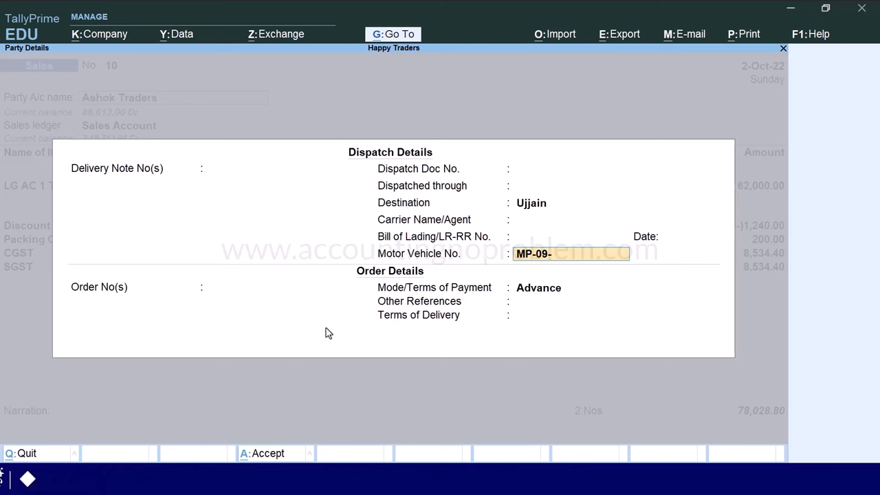
text(WW-XX99)
key(Return)
key(Return)
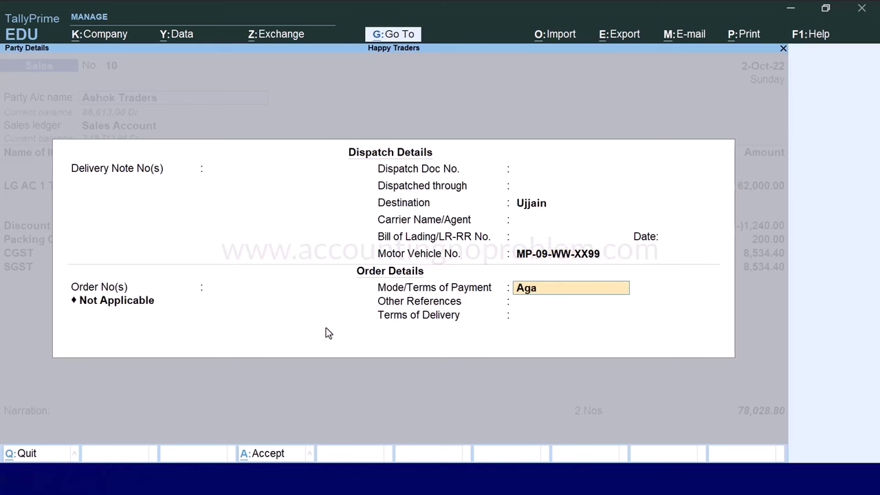
key(Return)
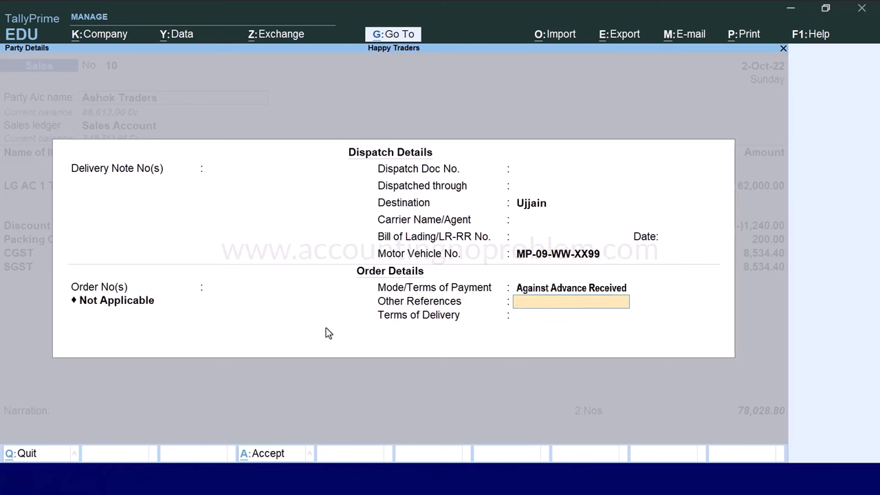
key(Return)
key(Return)
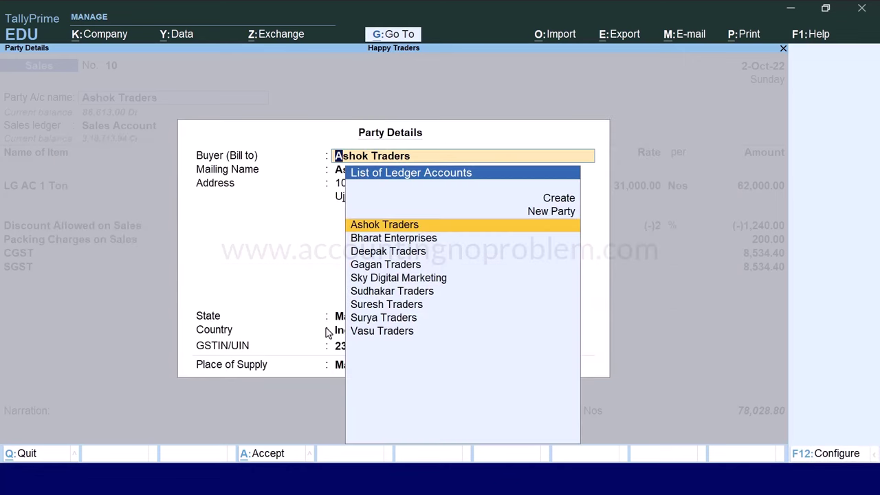
key(ctrl+a)
key(Return)
key(Return)
key(Return)
key(Return)
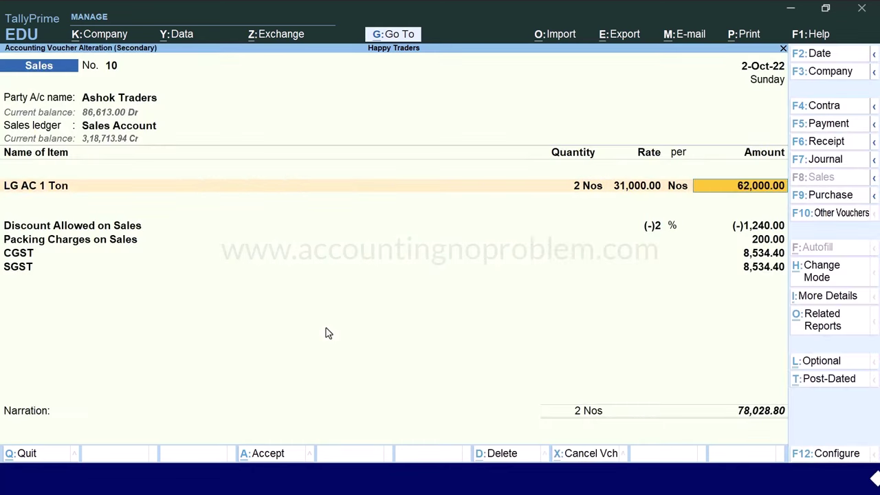
key(Return)
key(Return)
key(Return)
key(Return)
key(Return)
key(Return)
key(Return)
key(Return)
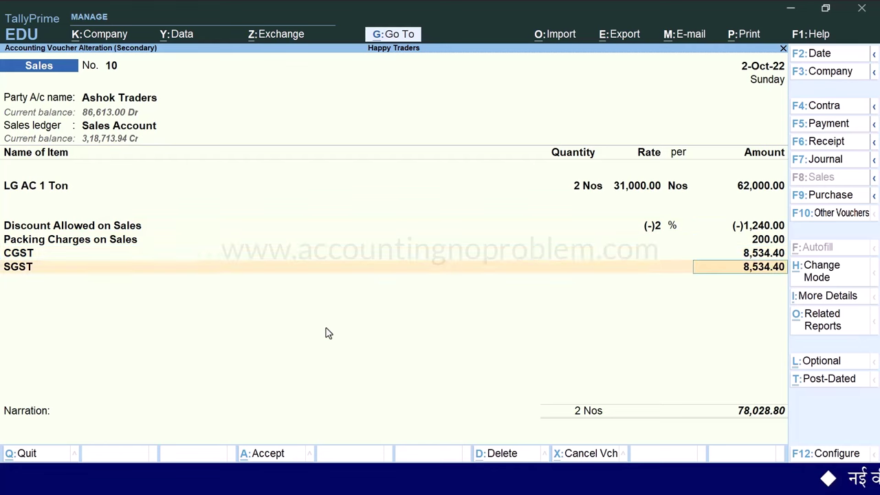
key(Return)
key(Return)
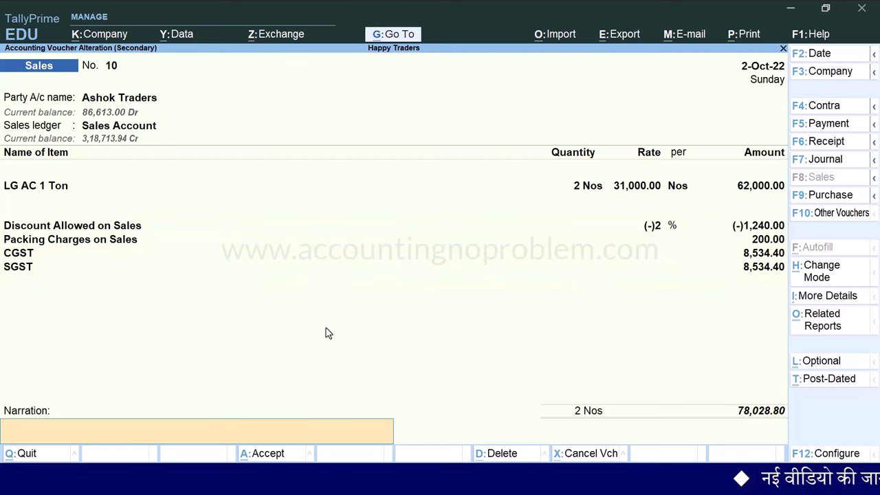
Save the now-regular voucher and go to the Day Book showing the Ashok Traders sale
key(Return)
key(Return)
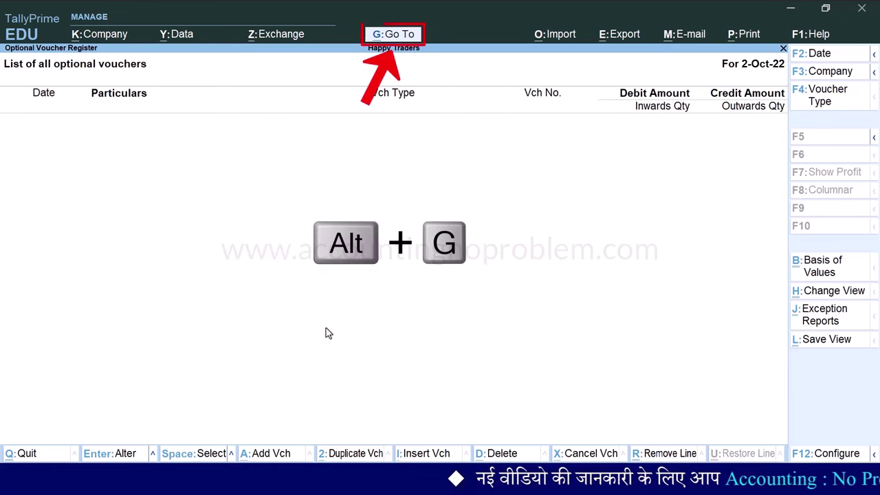
key(alt+g)
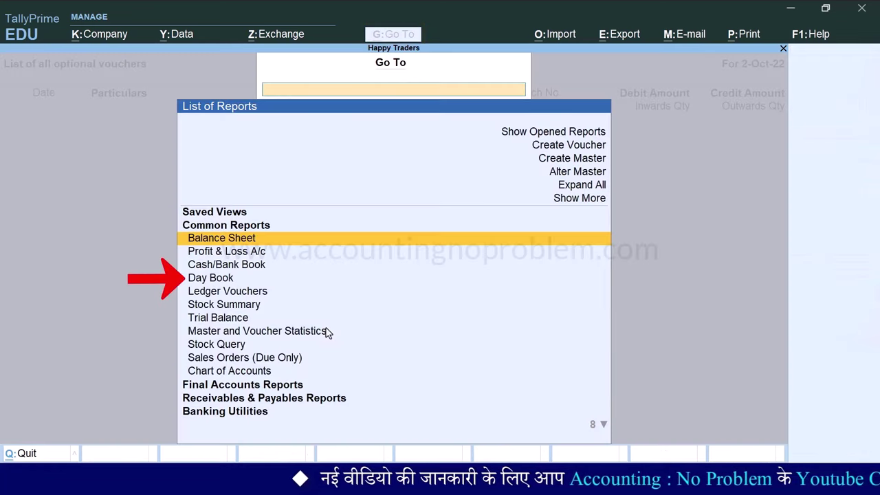
key(Down)
key(Down)
key(Down)
key(Return)
key(Return)
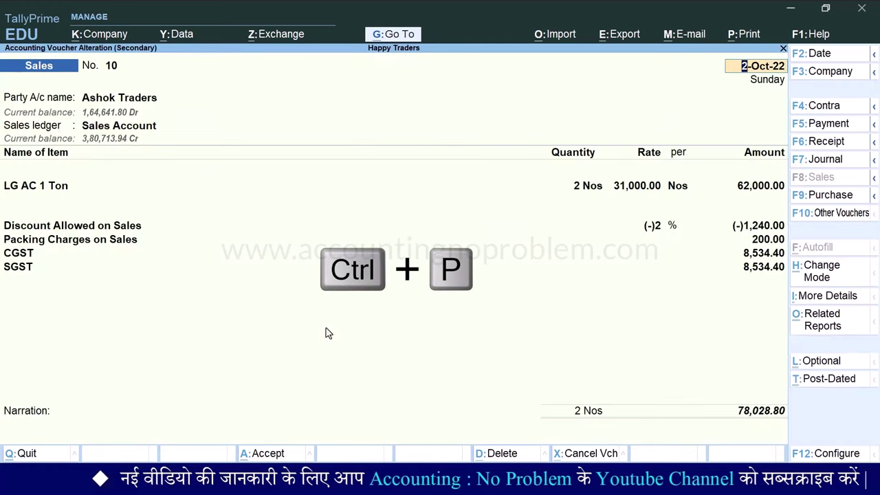
Preview voucher 10 full-screen as a Tax Invoice showing destination Ujjain and the vehicle number
key(ctrl+p)
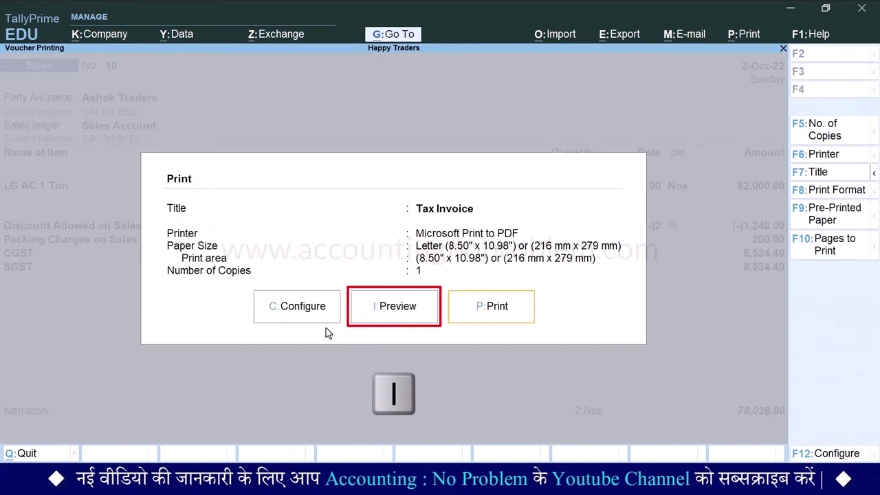
key(i)
key(alt+z)
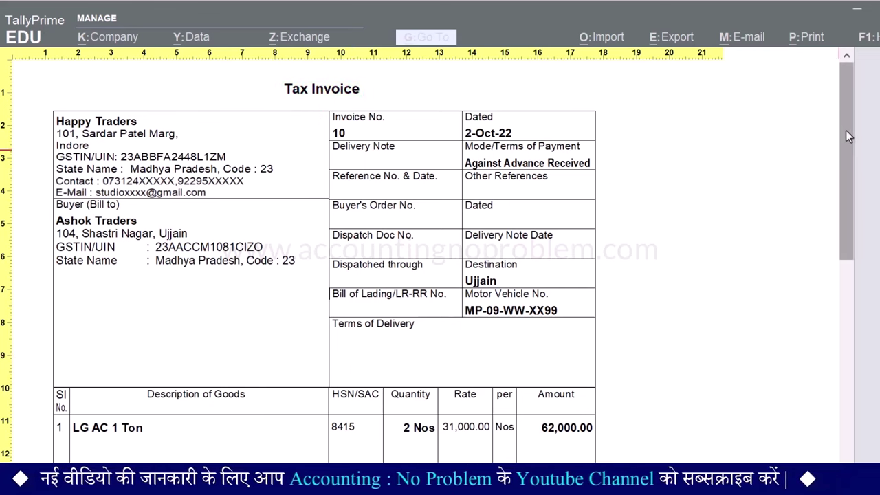
scroll(846, 130, down, 4)
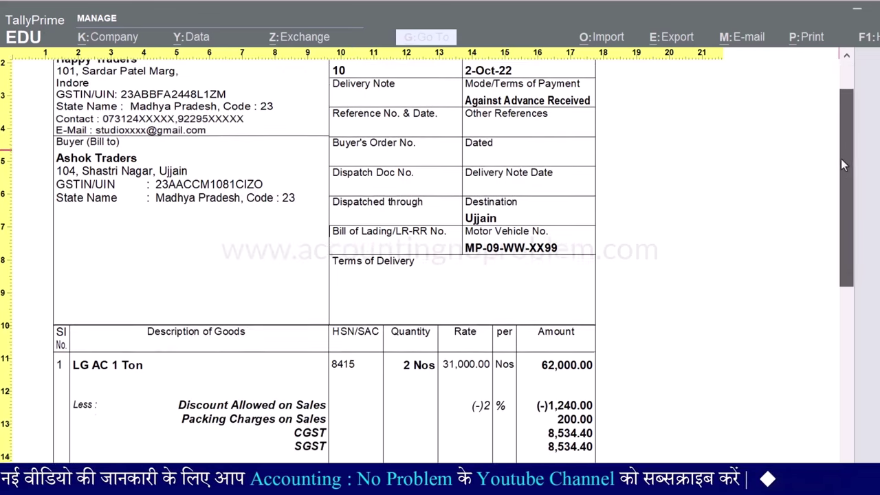
drag(841, 159, 855, 119)
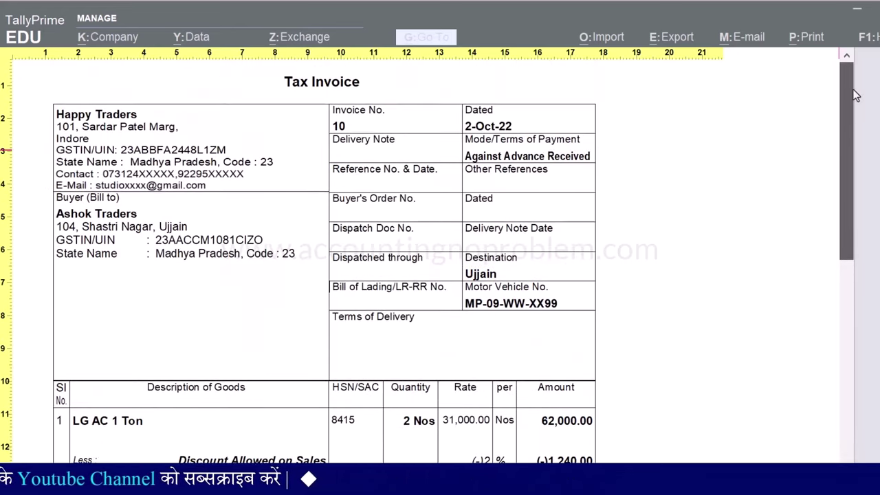
drag(853, 89, 845, 88)
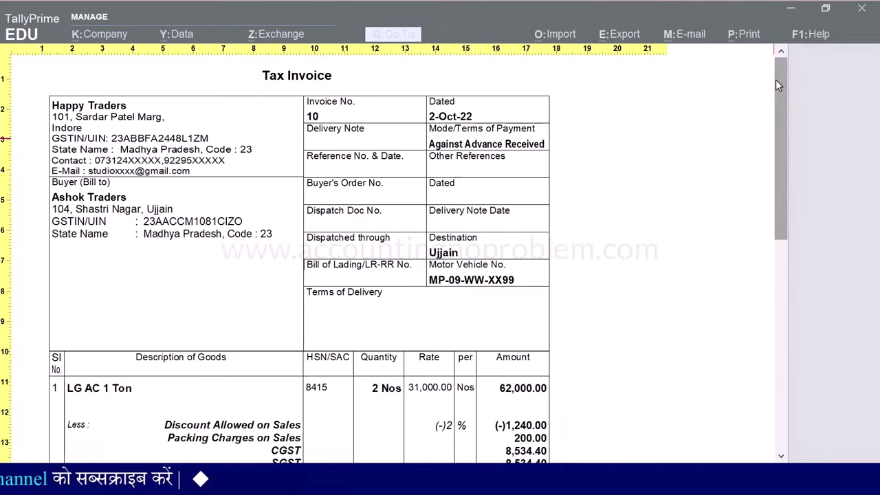
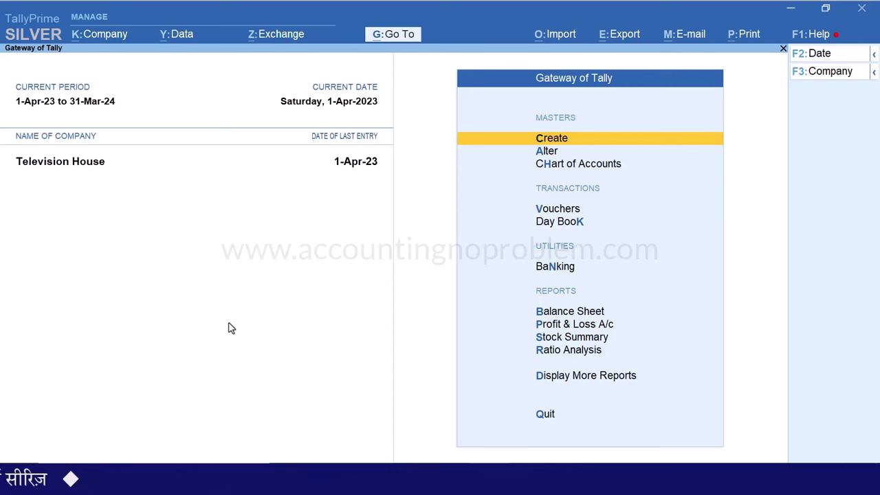
In company features, set Show more features and Show all features to Yes
key(F11)
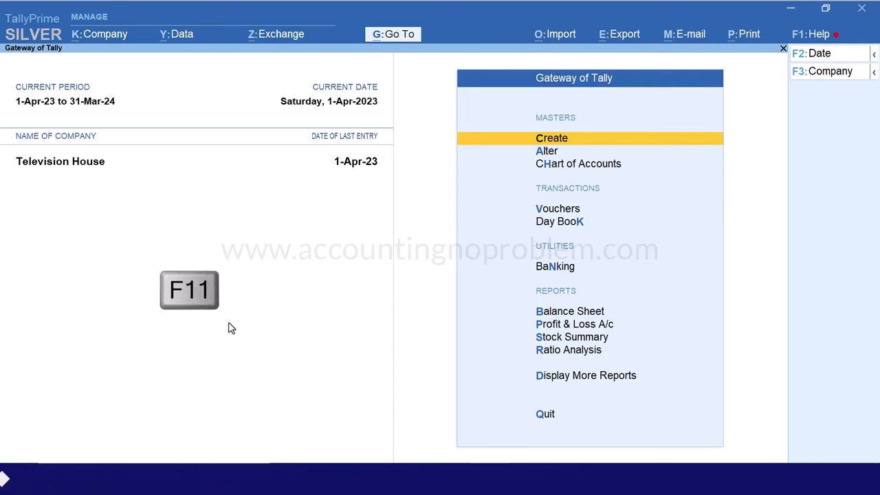
key(BackSpace)
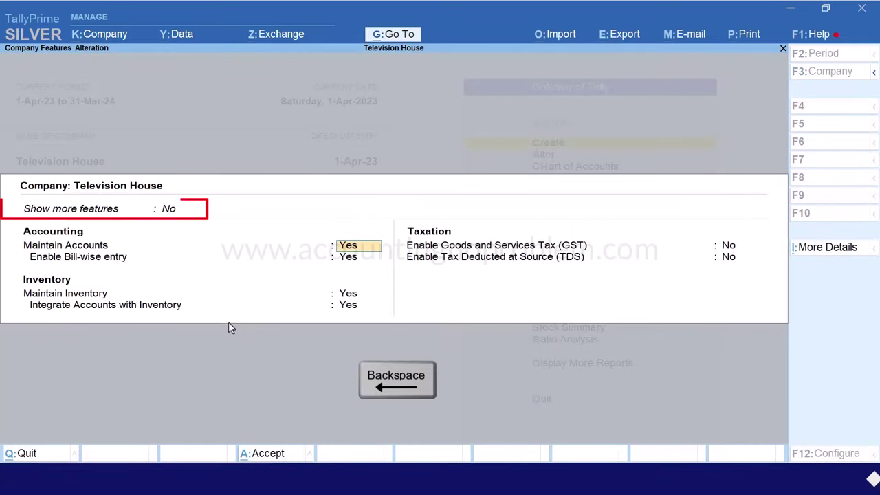
key(Down)
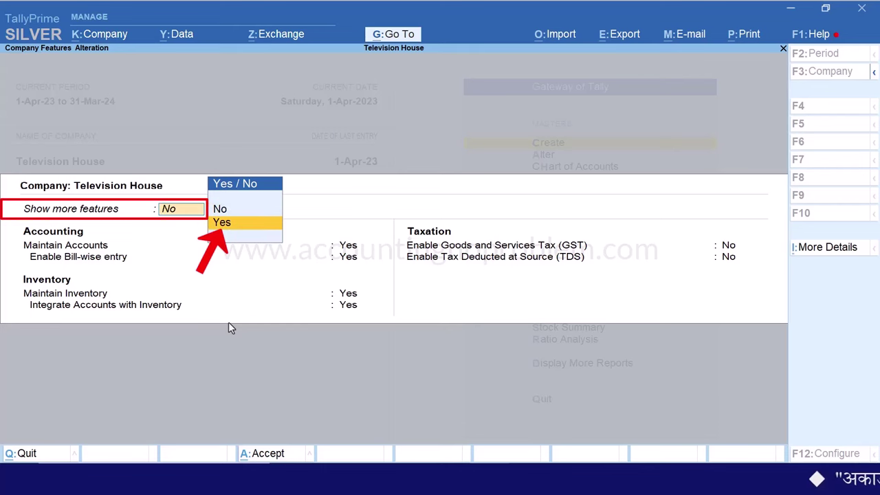
key(Return)
key(BackSpace)
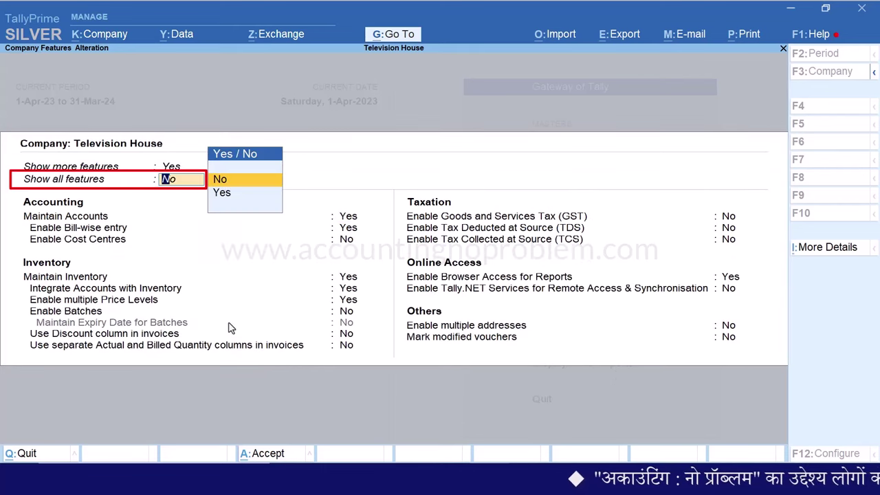
key(Down)
key(Return)
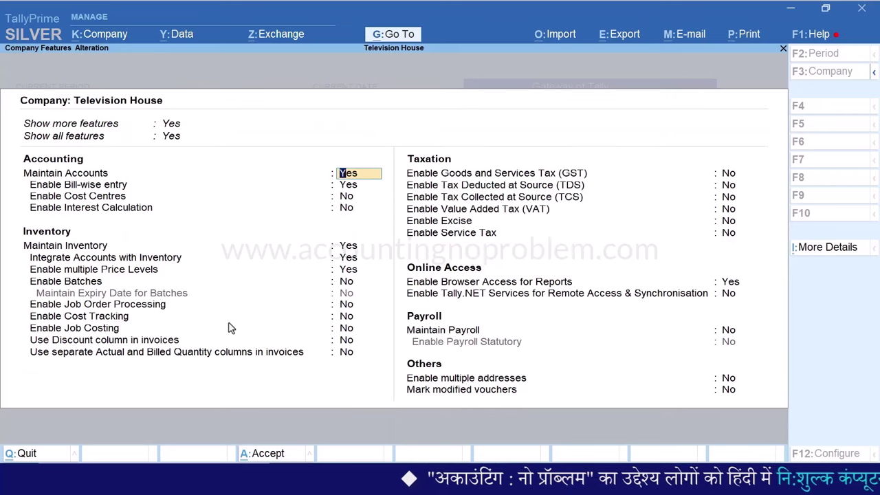
Set Enable Interest Calculation to Yes and save the company features
key(Return)
key(Return)
key(Return)
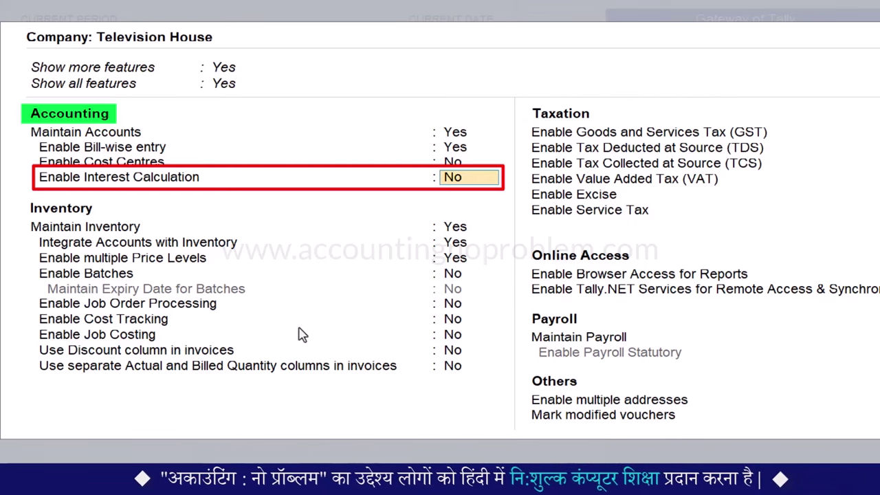
text(yes)
key(Return)
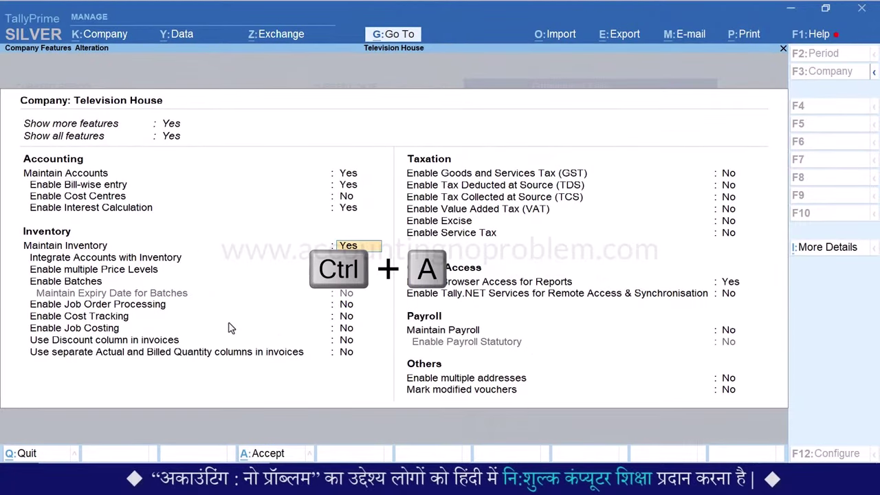
key(ctrl+a)
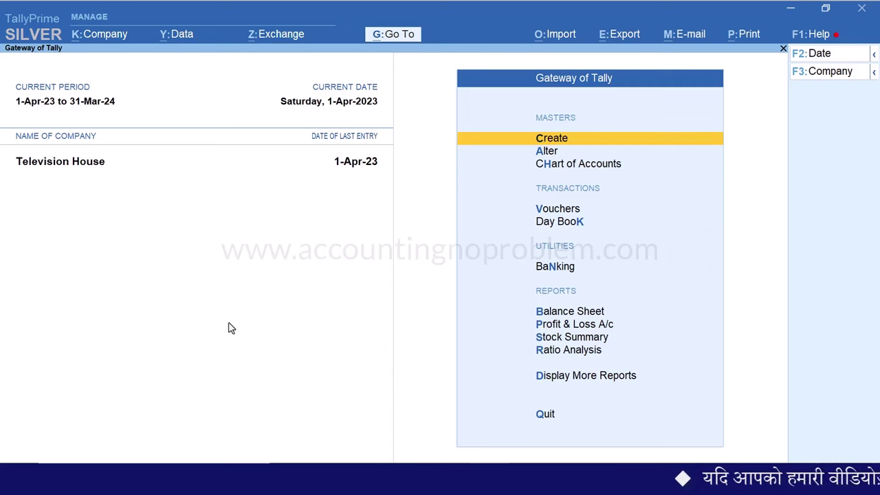
Start a Payment voucher on the default date and open a blank new ledger form
key(v)
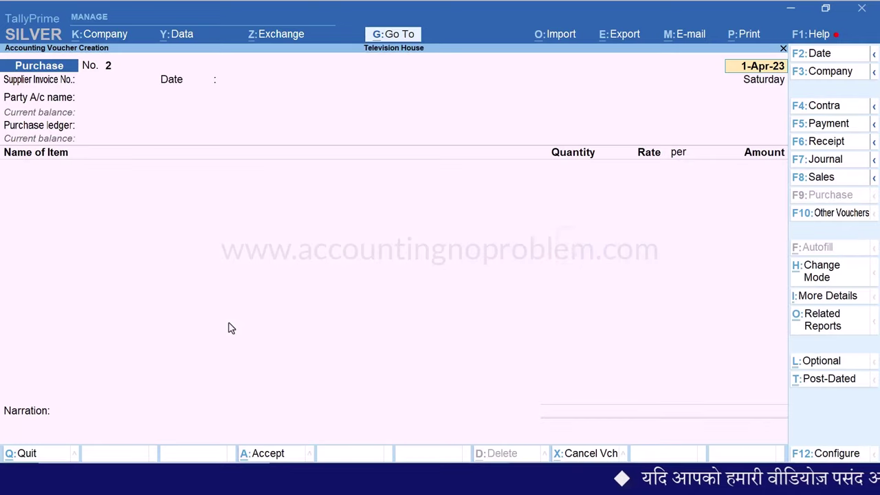
key(F5)
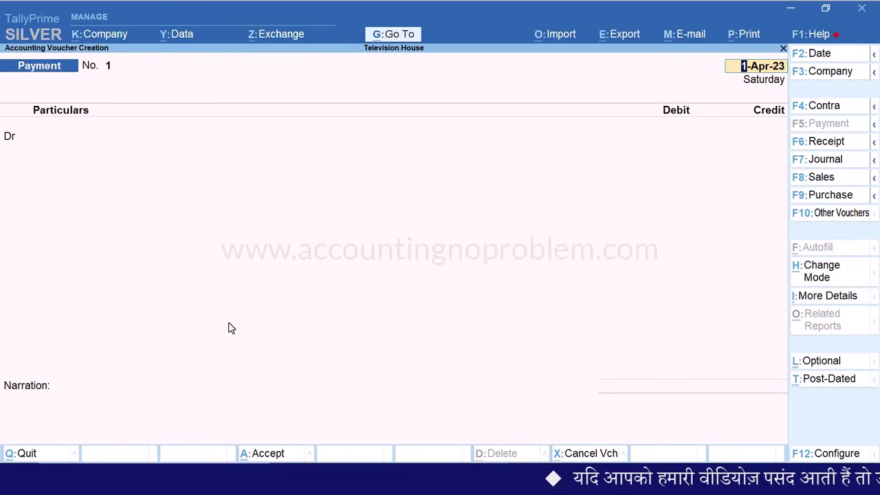
key(Return)
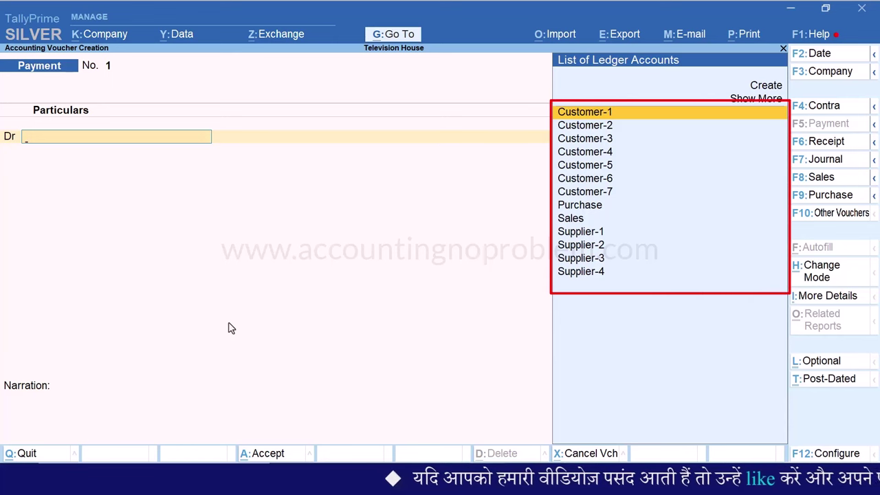
key(Up)
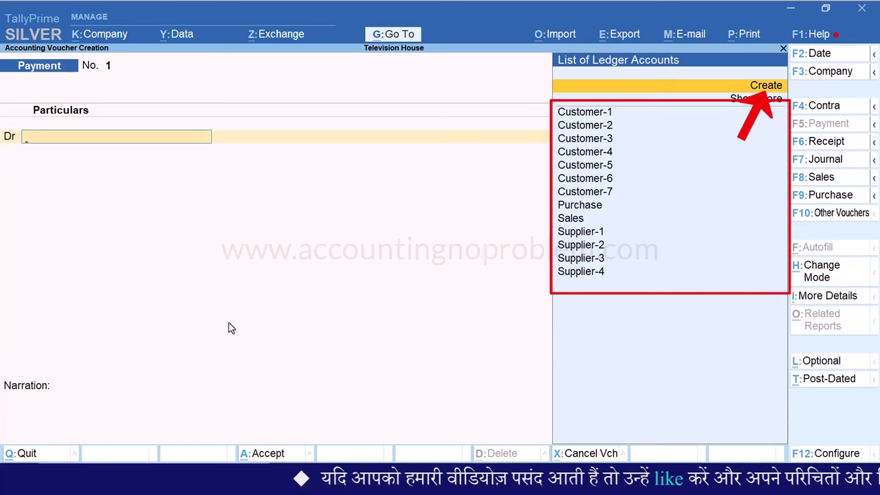
key(Return)
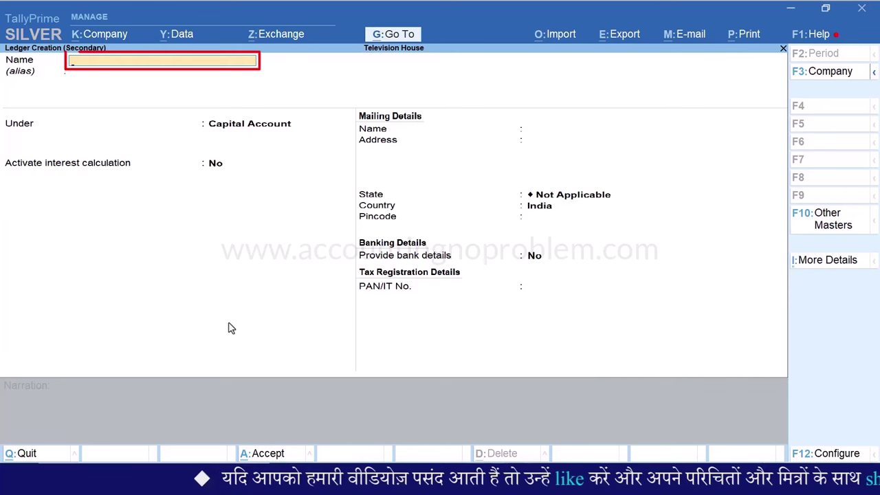
Enter the loan ledger's name, group it under Loans & Advances (Asset), and activate interest calculation
text(Loan to Mukesh)
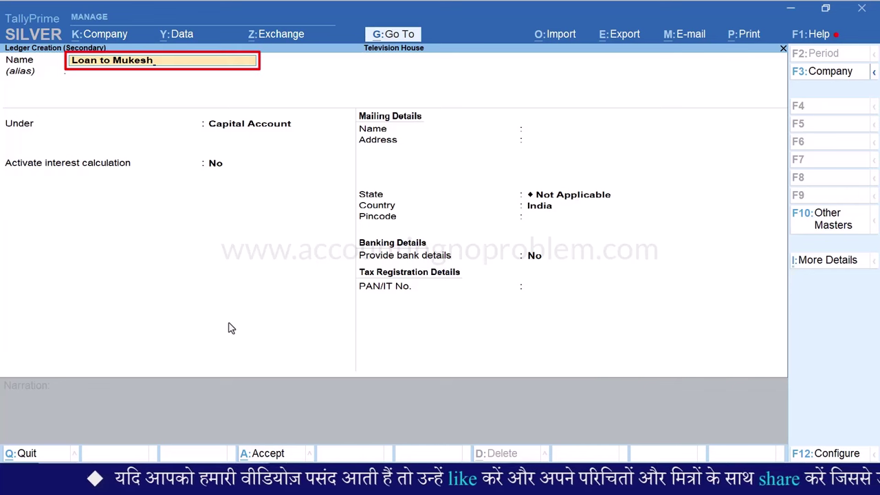
key(Return)
key(Return)
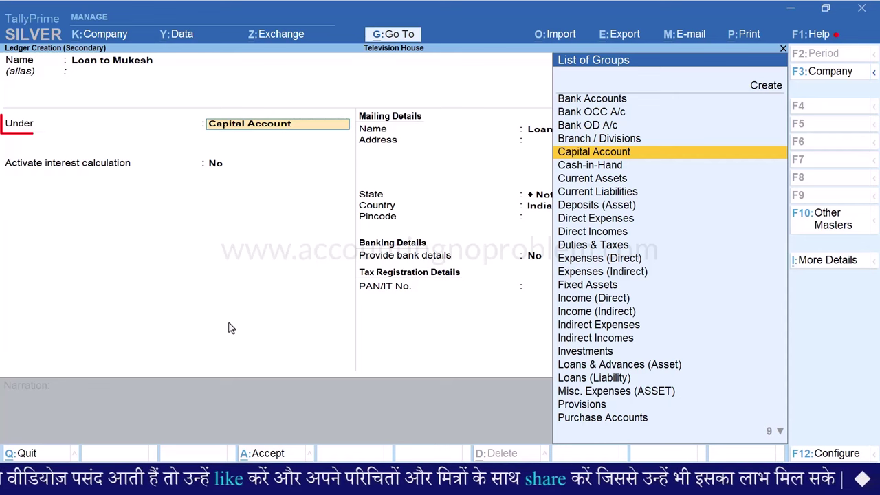
text(Lo)
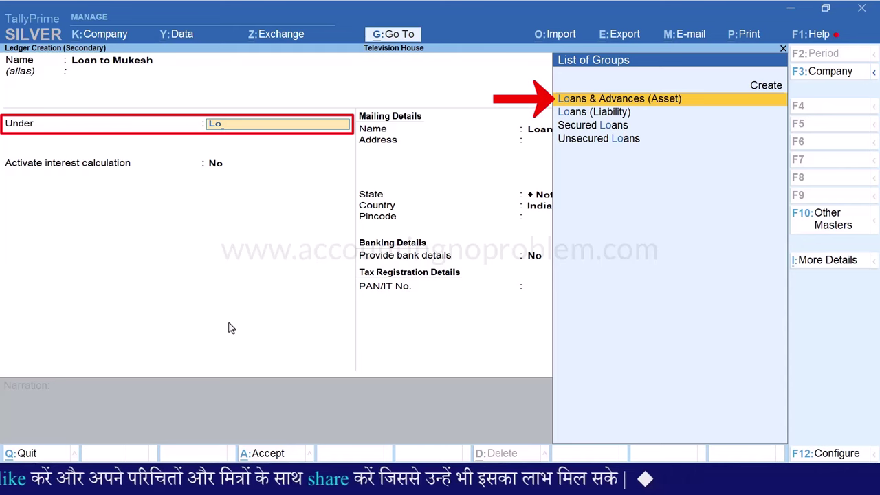
key(Return)
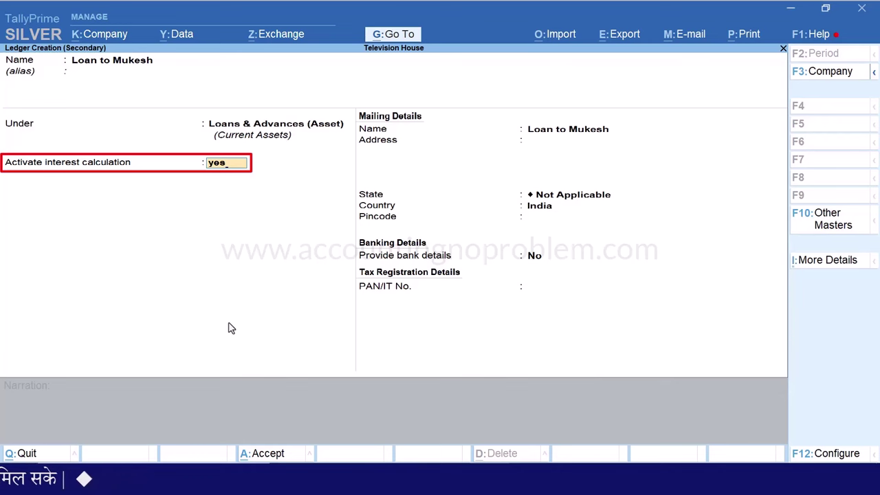
key(Return)
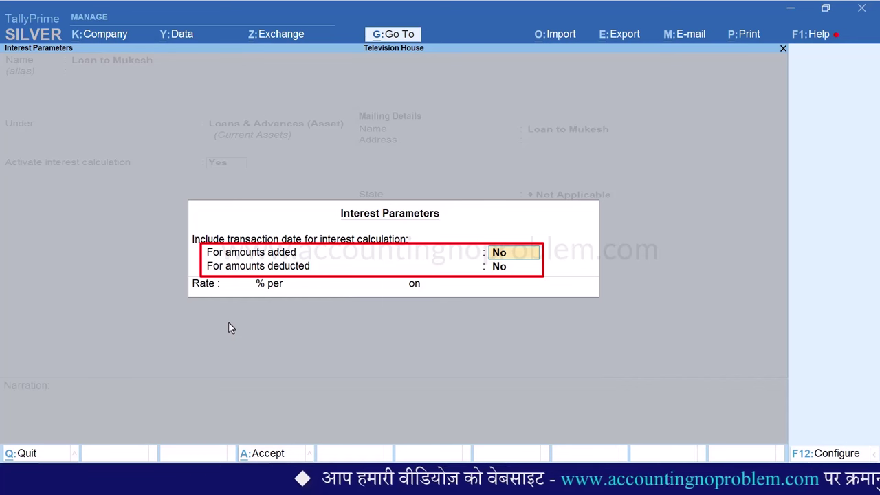
Answer Yes for transaction dates on amounts added and deducted, and enter a 2% rate
text(yes)
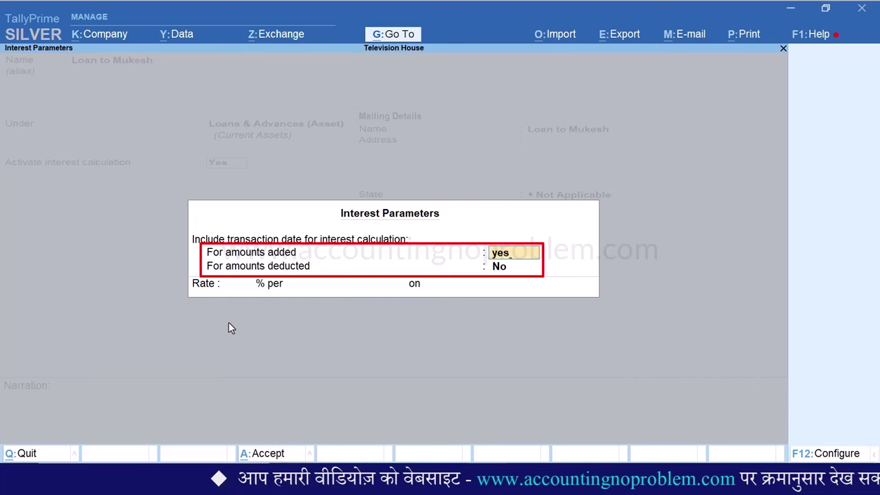
key(Return)
text(yes)
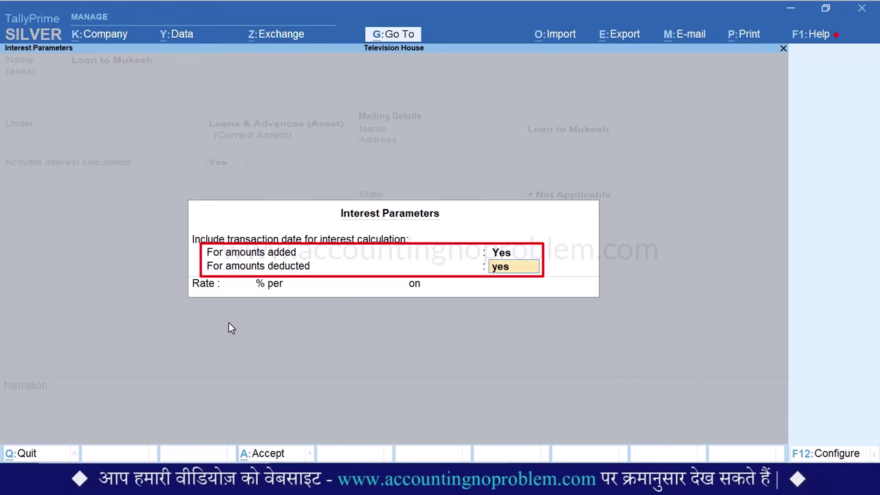
key(Return)
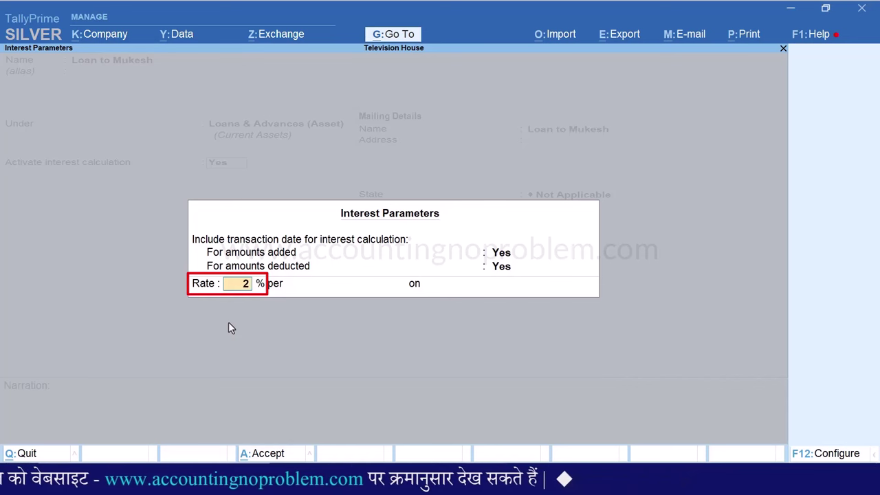
key(Return)
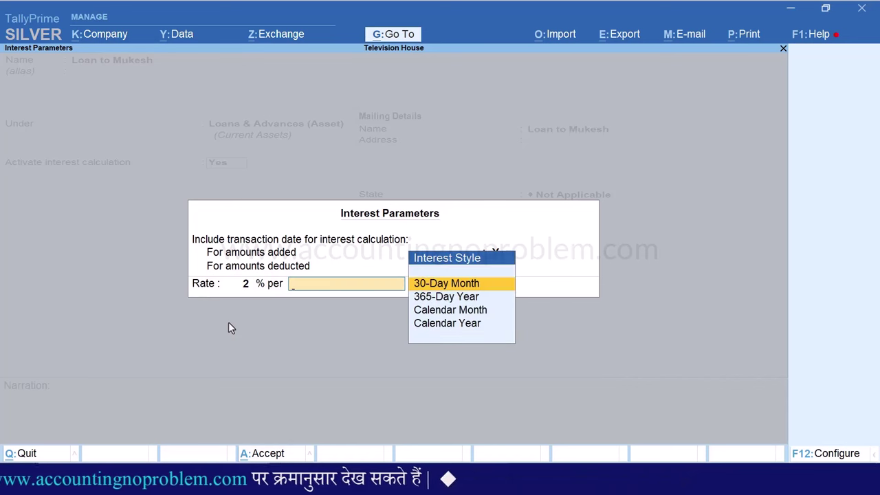
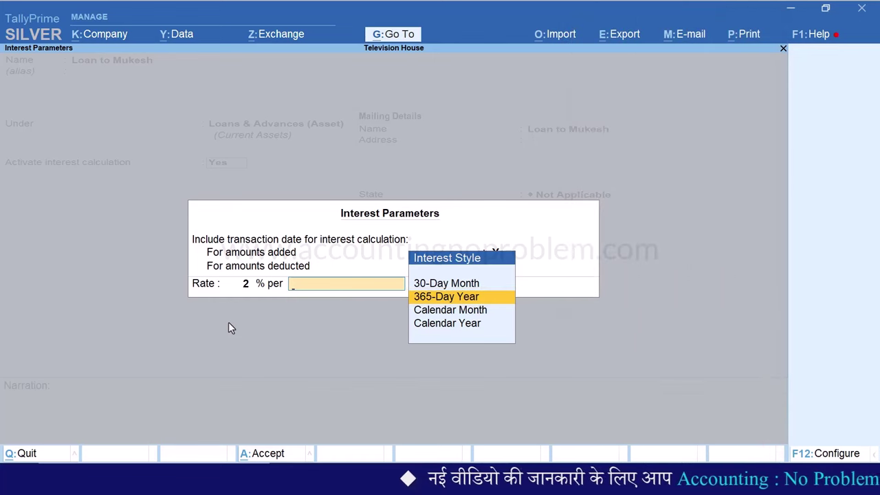
Set the 2% interest period to Calendar Month, keep Debit Balances Only, and accept the parameters
key(Down)
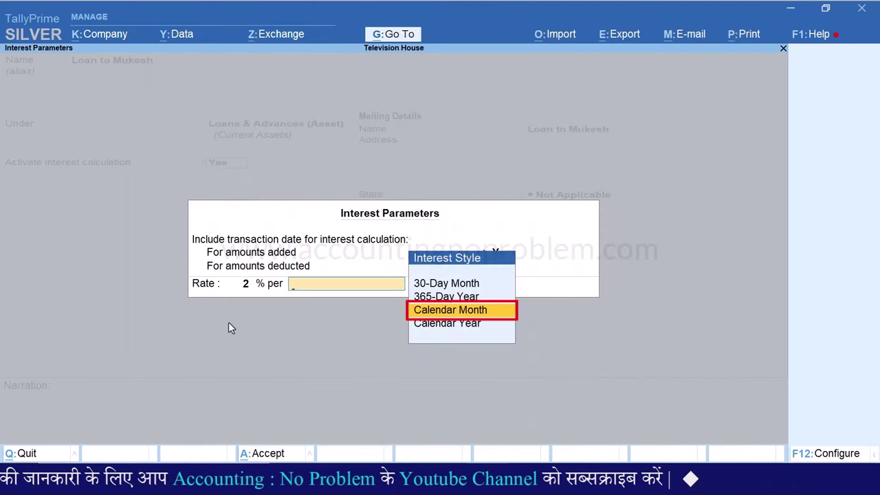
key(Down)
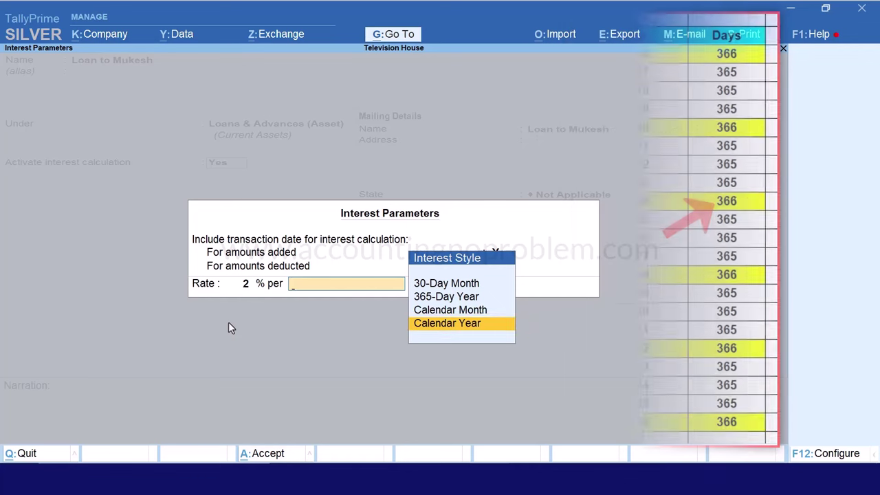
key(Up)
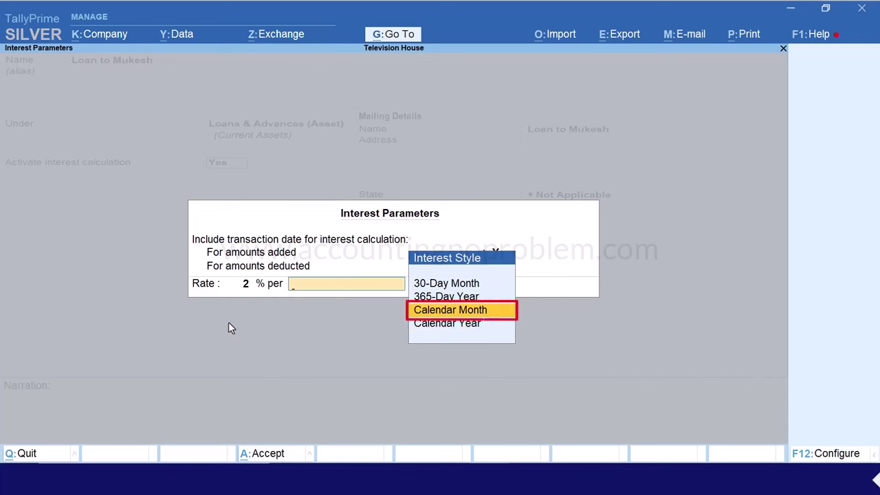
key(Return)
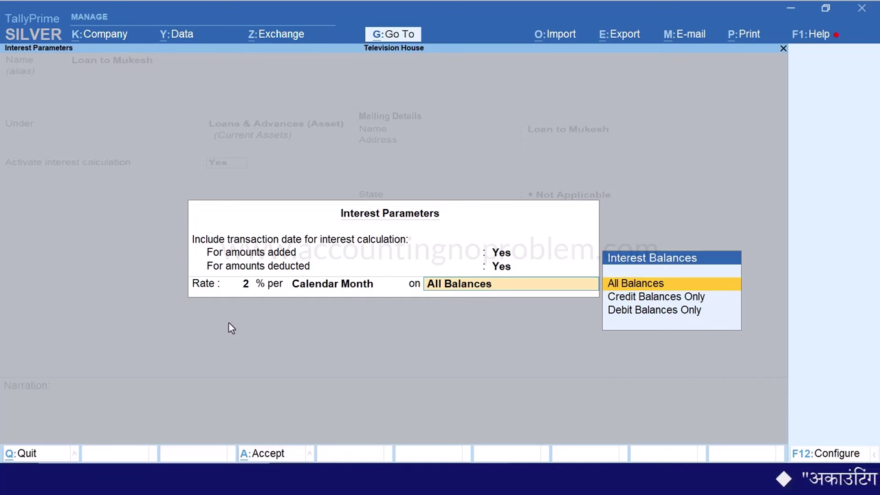
key(Down)
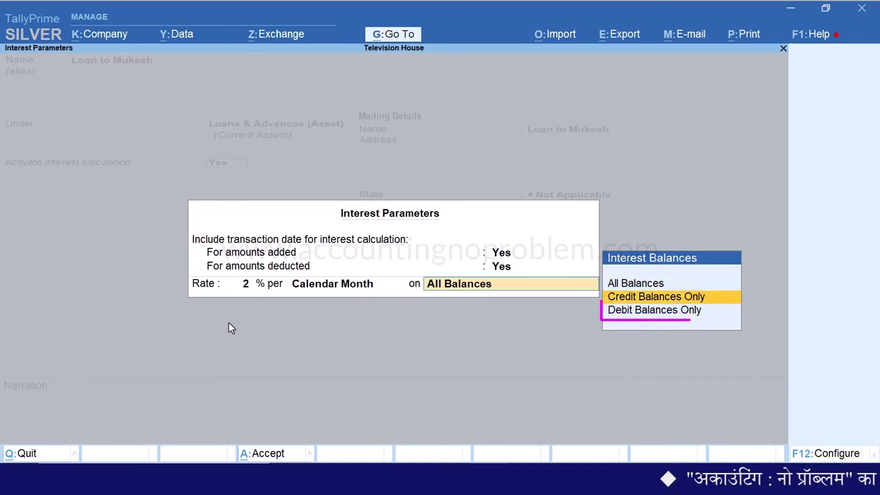
key(Down)
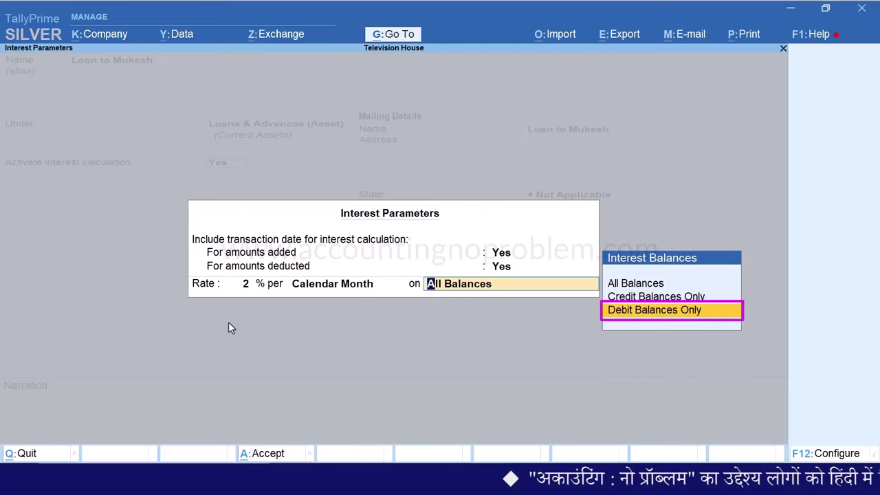
key(Return)
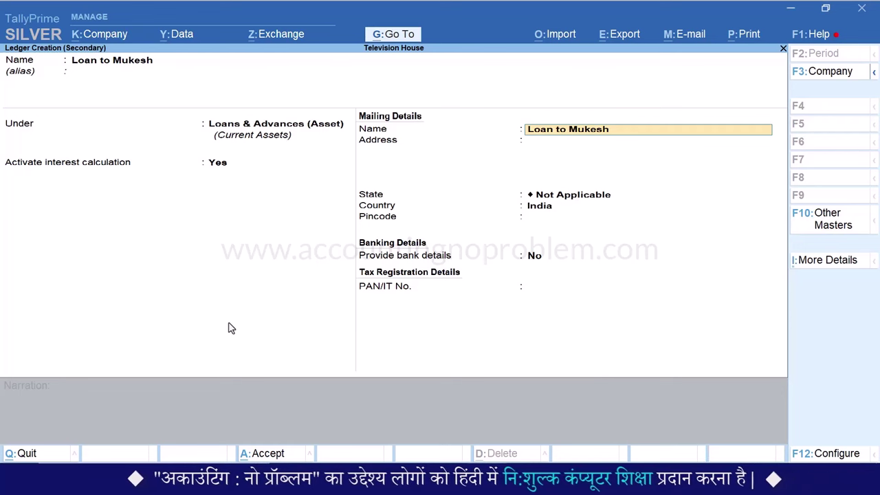
Save the ledger and pay 10,000 to Loan to Mukesh from Cash, narrated 'Loan given to Mukesh on interest.'
key(ctrl+a)
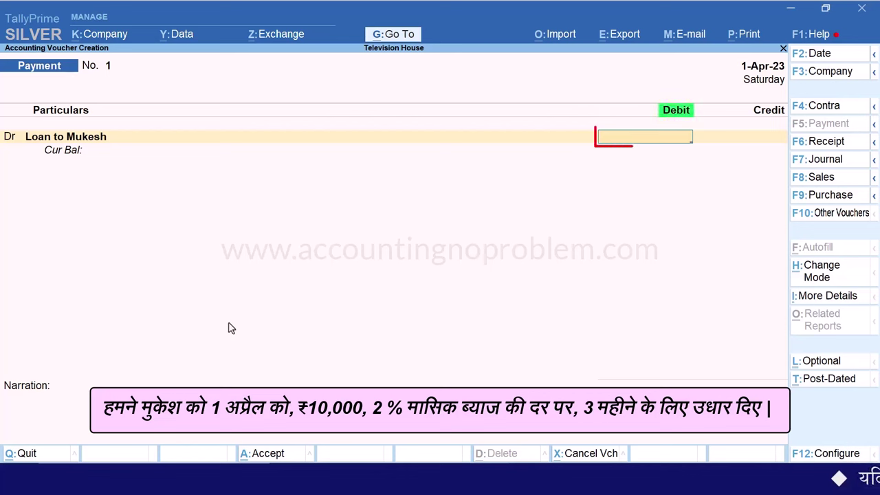
text(10000)
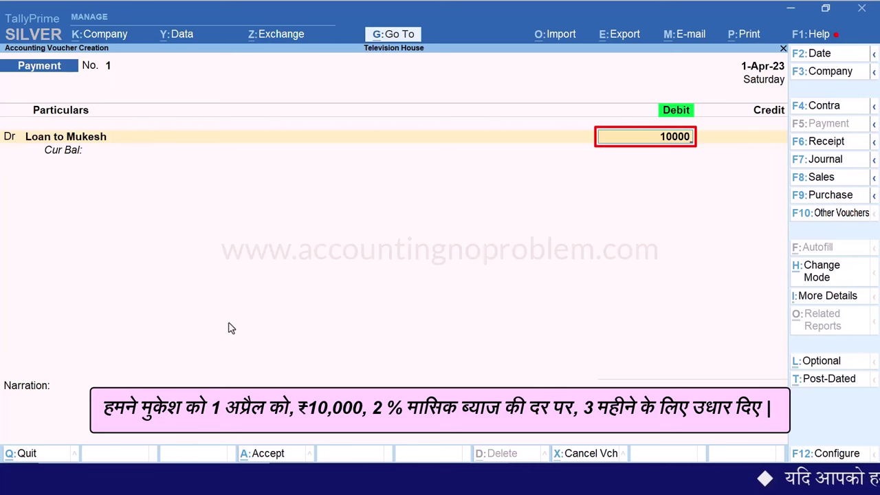
key(Return)
key(Return)
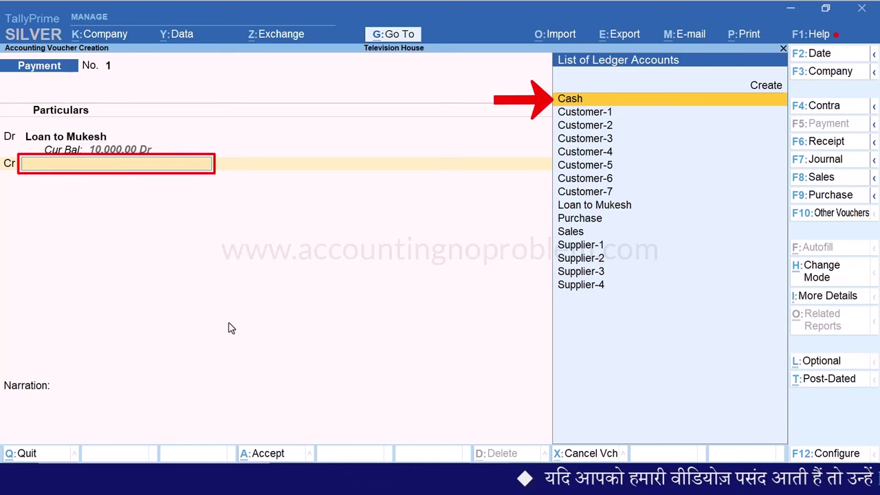
key(Return)
key(Return)
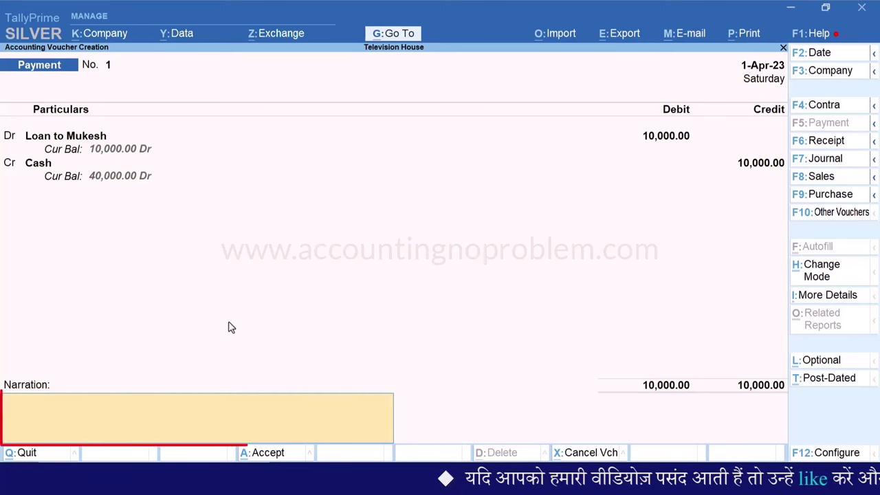
text(Loan given to Mukesh on interest.)
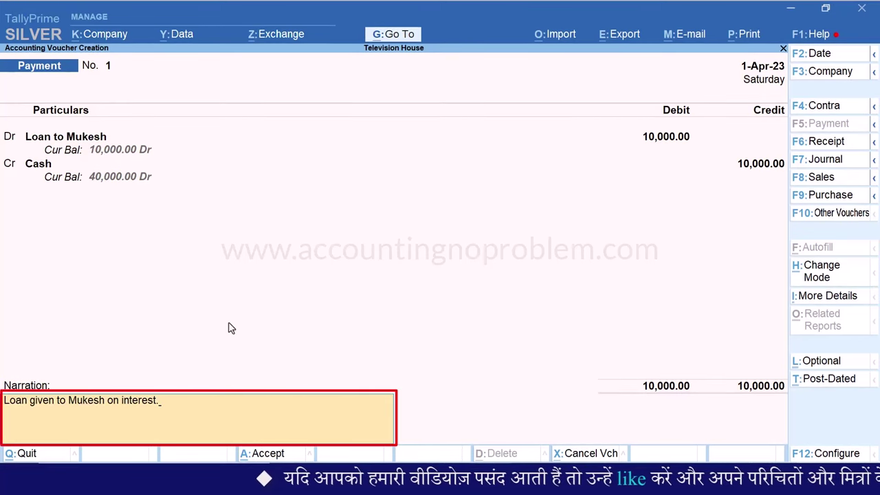
key(Return)
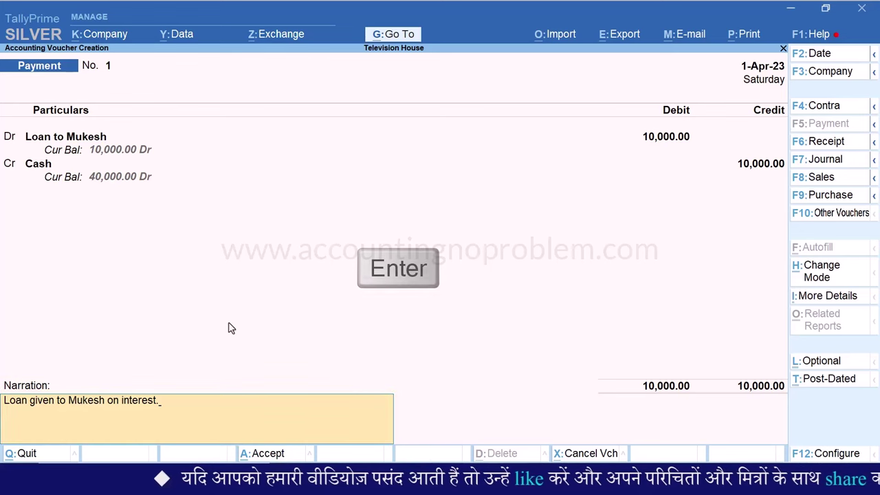
key(Return)
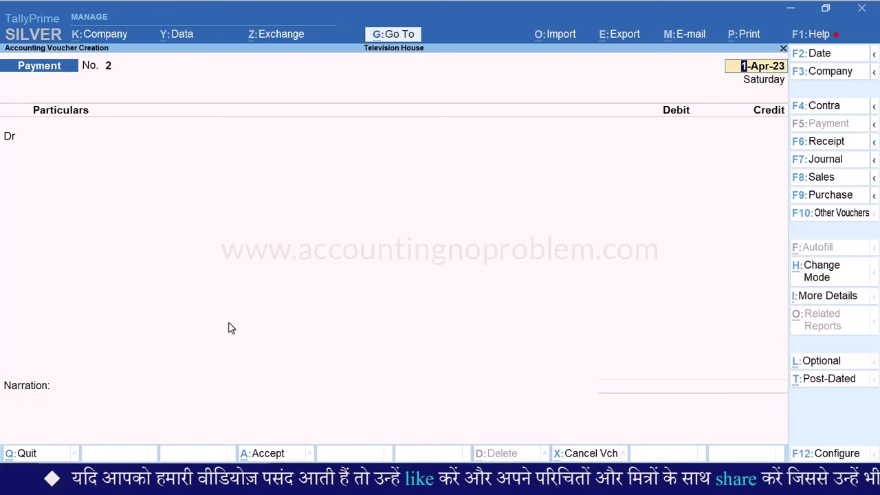
key(Escape)
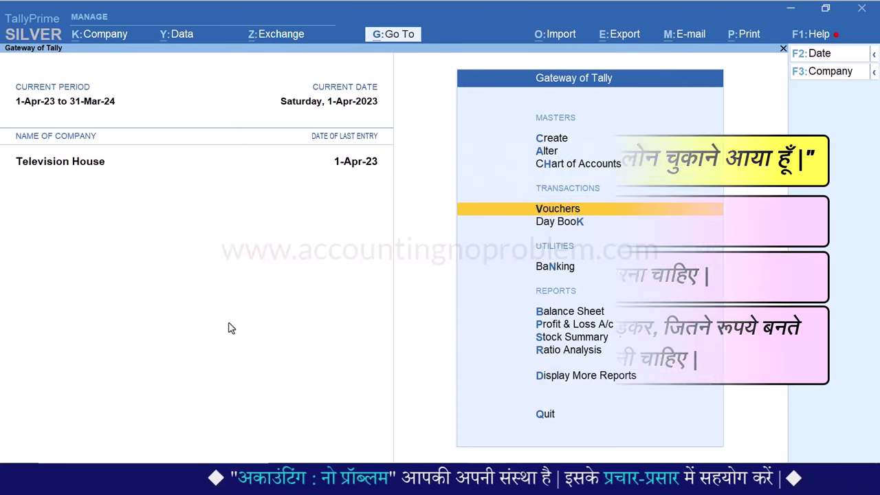
Start a Receipt voucher dated 1-Jul-23
key(v)
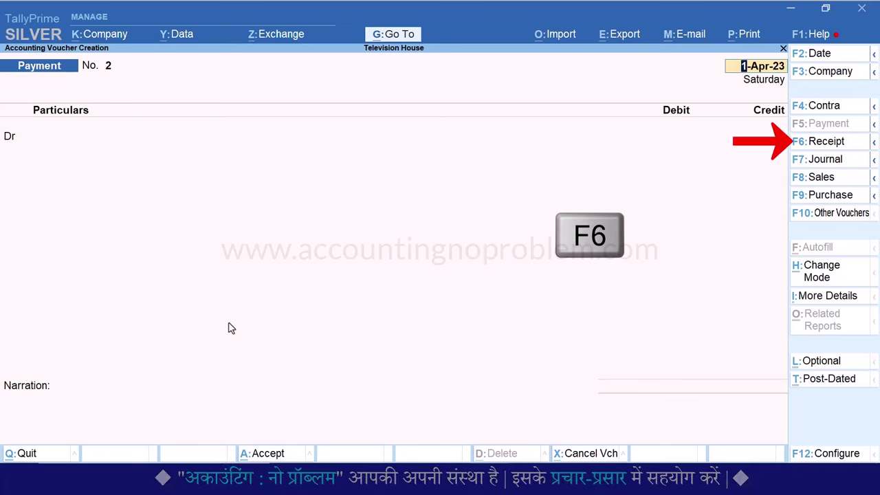
key(F6)
key(F2)
text(1.7)
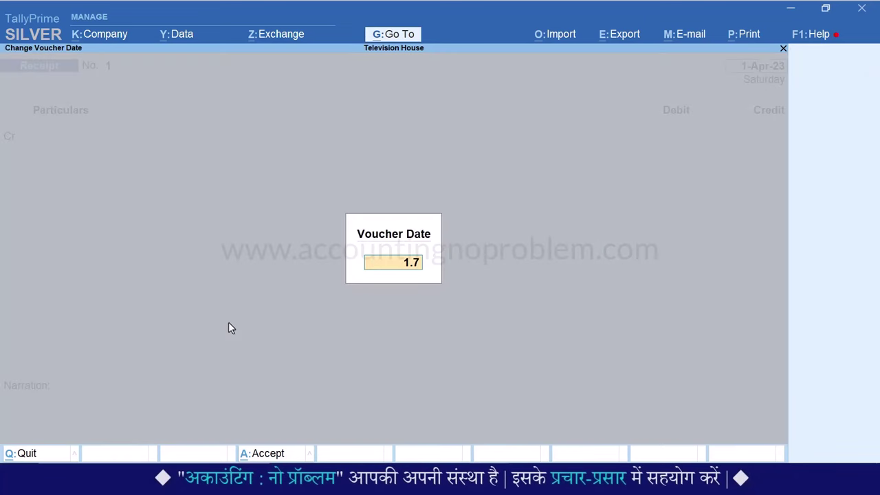
key(Return)
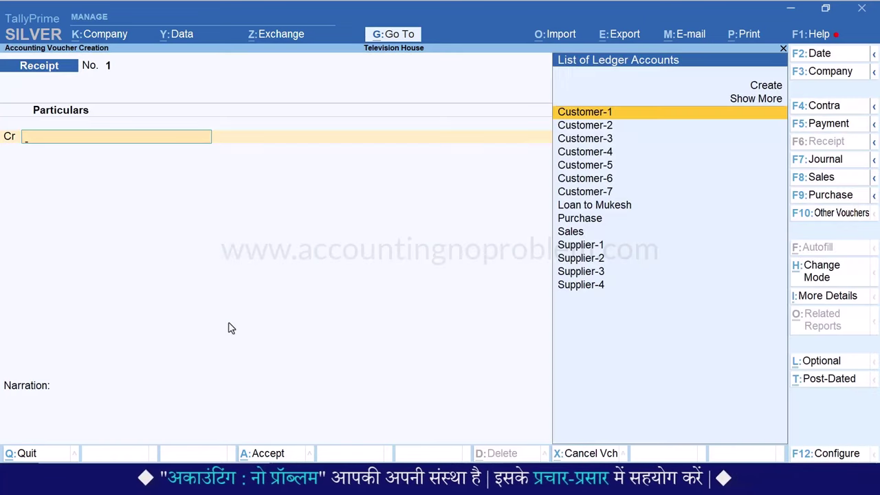
Credit Loan to Mukesh 10,000, debit Cash, and save the receipt
key(Down)
key(Down)
key(Down)
key(Down)
key(Down)
key(Down)
key(Down)
key(Return)
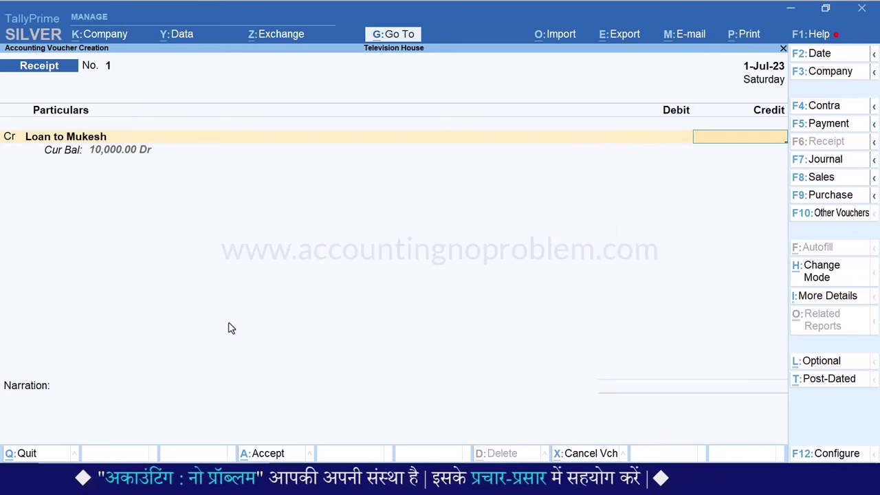
text(10000)
key(Return)
text(c)
key(Return)
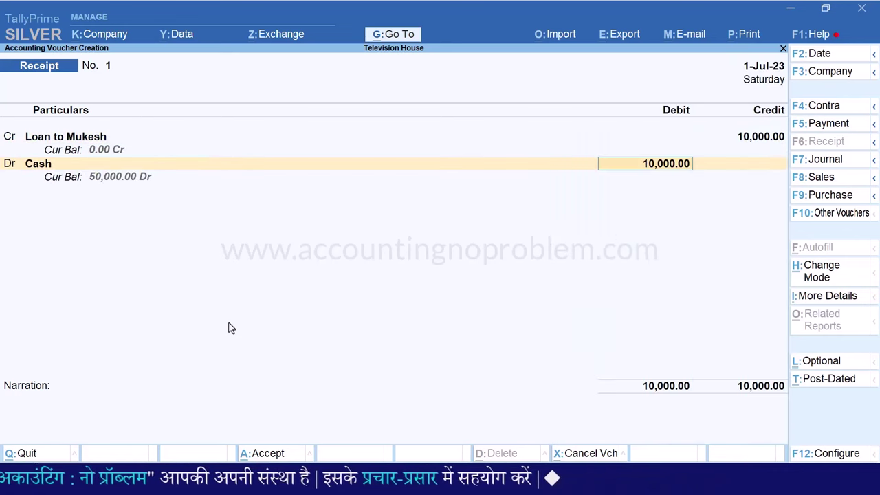
key(Return)
key(Return)
key(Return)
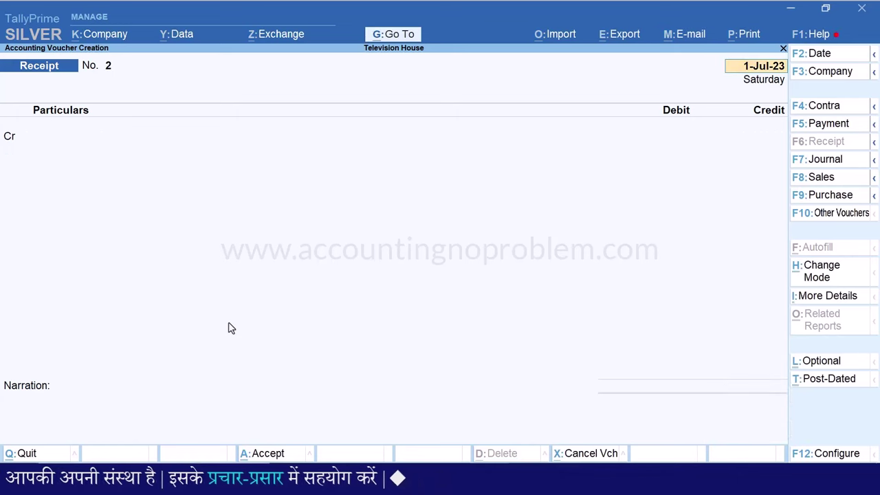
key(Escape)
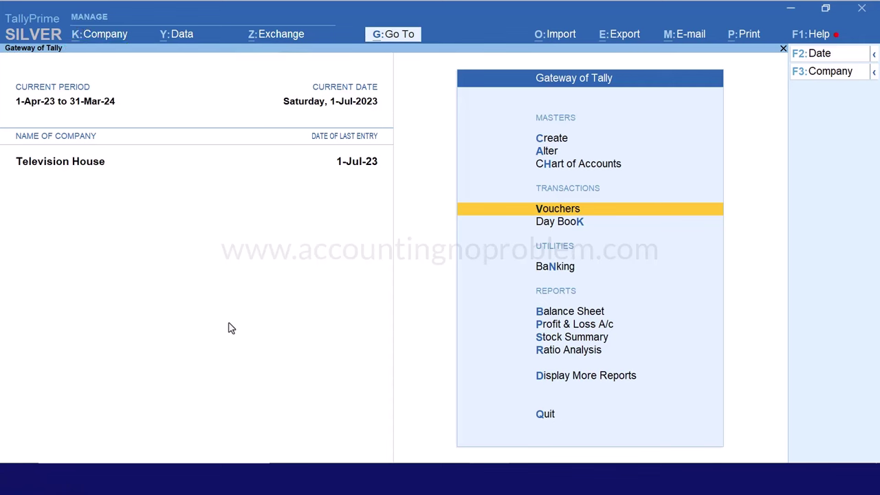
Open the ledger-wise Interest Calculations report under Statements of Accounts for Loan to Mukesh
key(d)
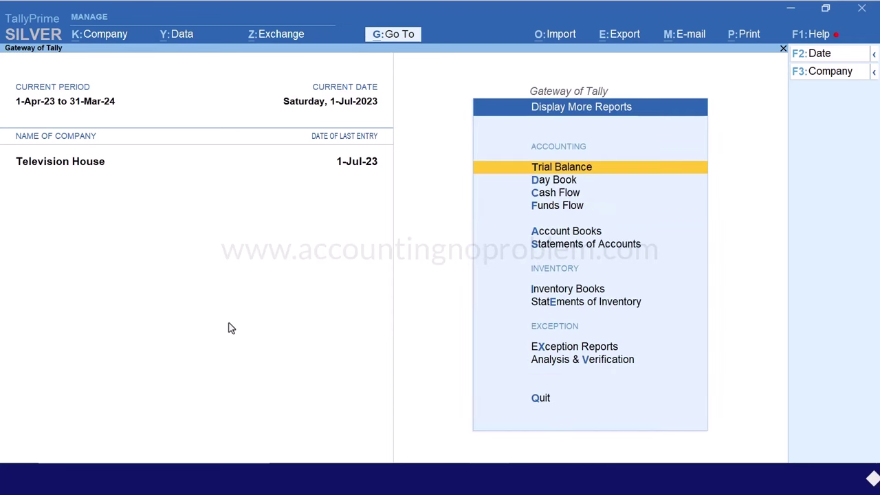
key(s)
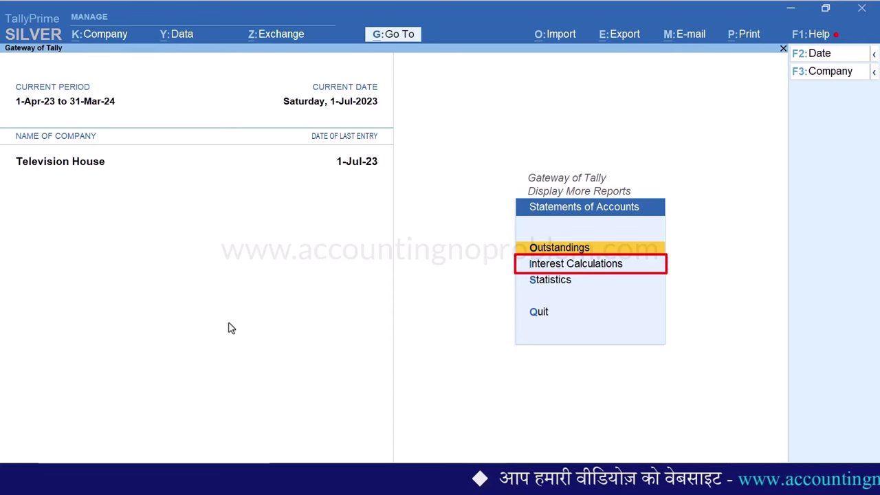
key(Down)
key(Return)
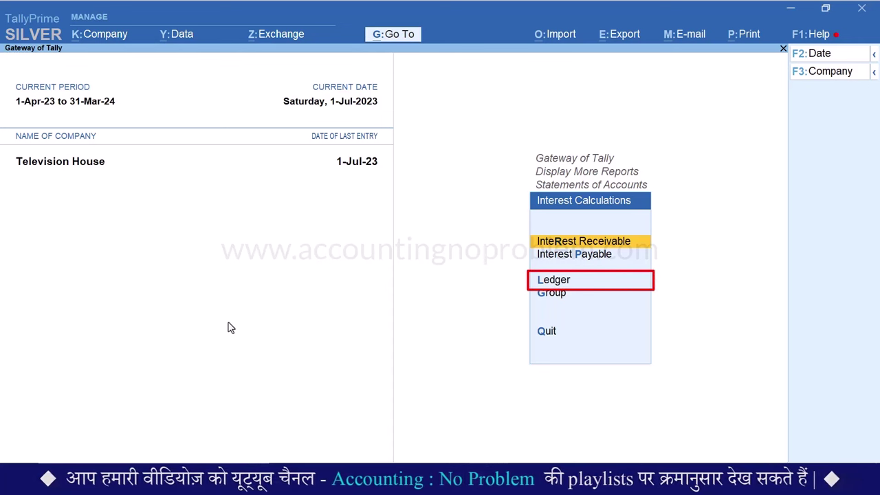
key(l)
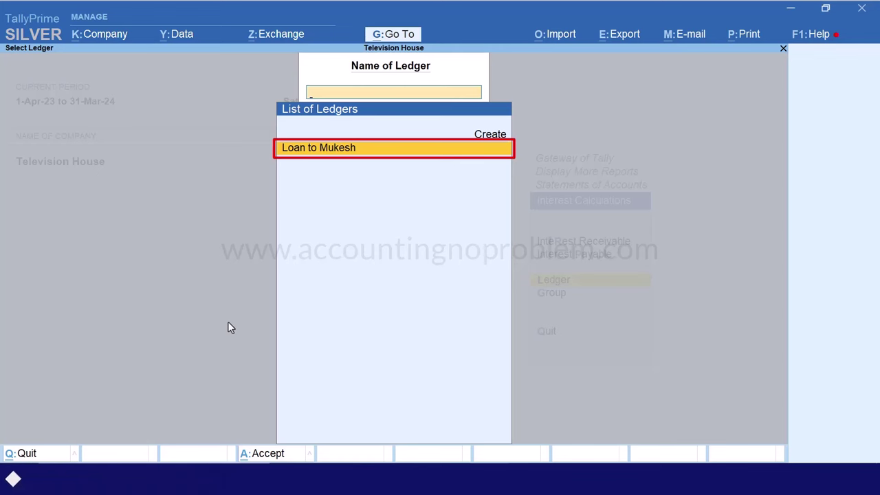
key(Return)
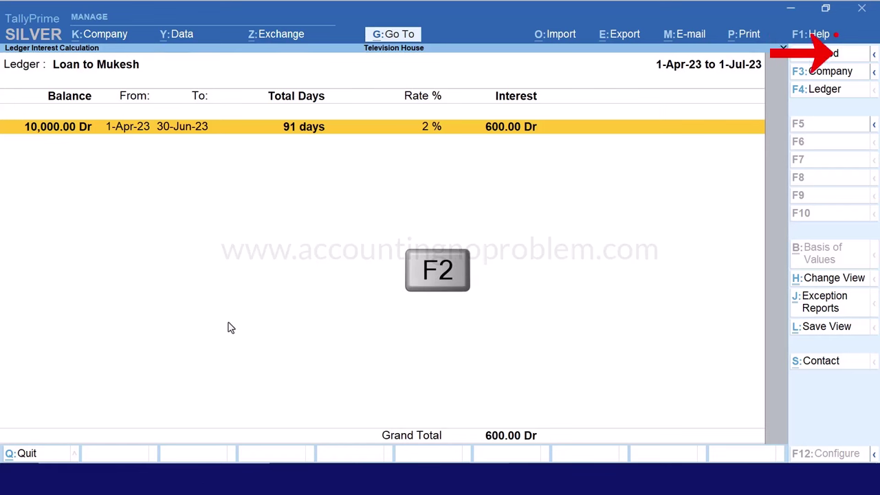
Change the report period to 1-Apr-2023 through 1-Jul-2023
key(F2)
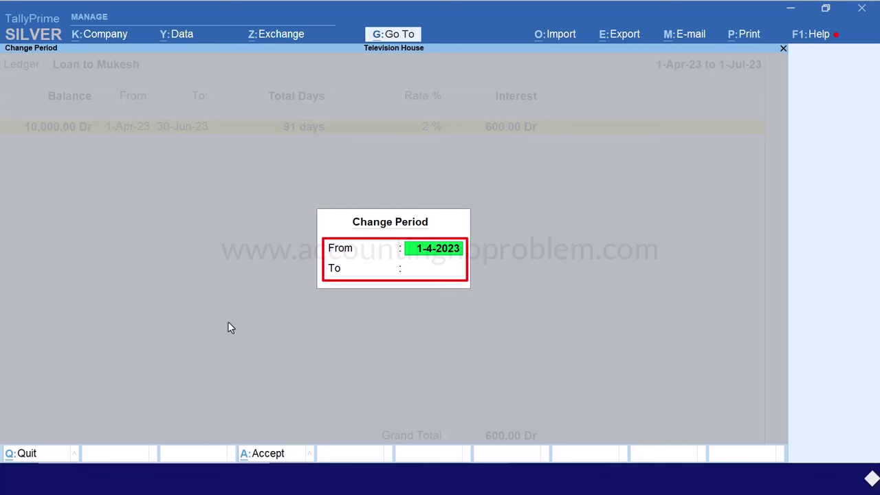
key(Return)
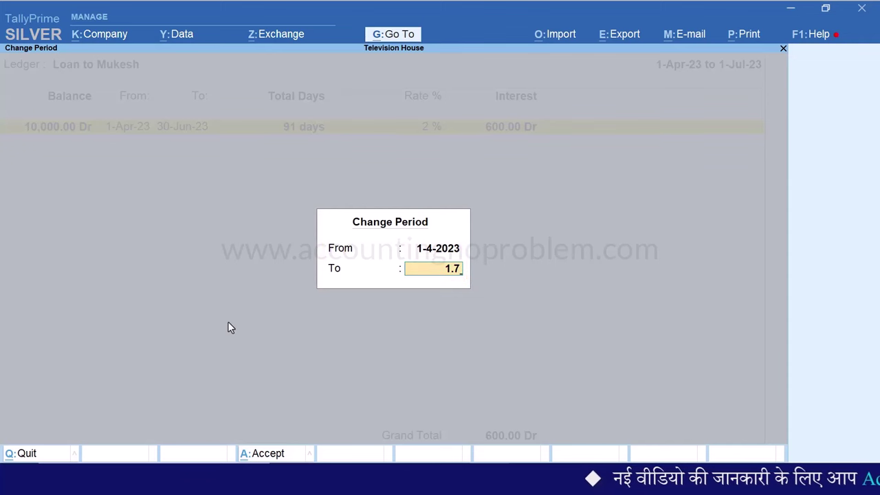
key(Return)
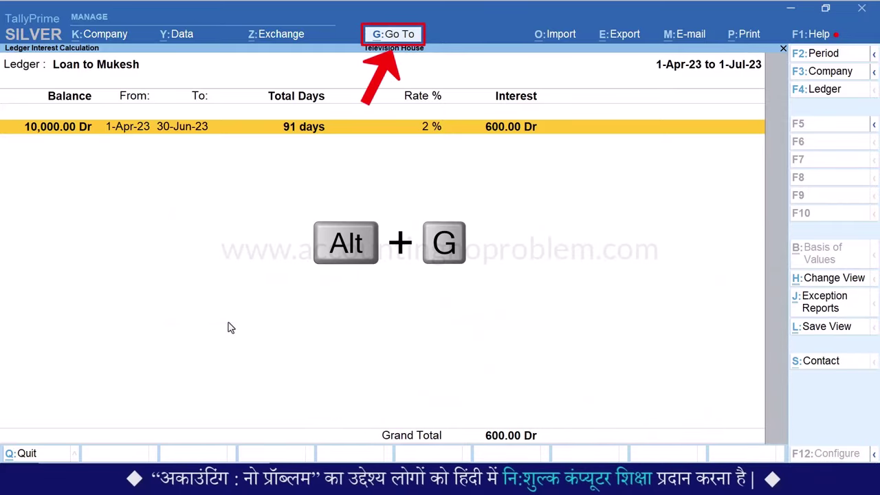
Open the Loan to Mukesh ledger for alteration at its interest calculation setting
key(alt+g)
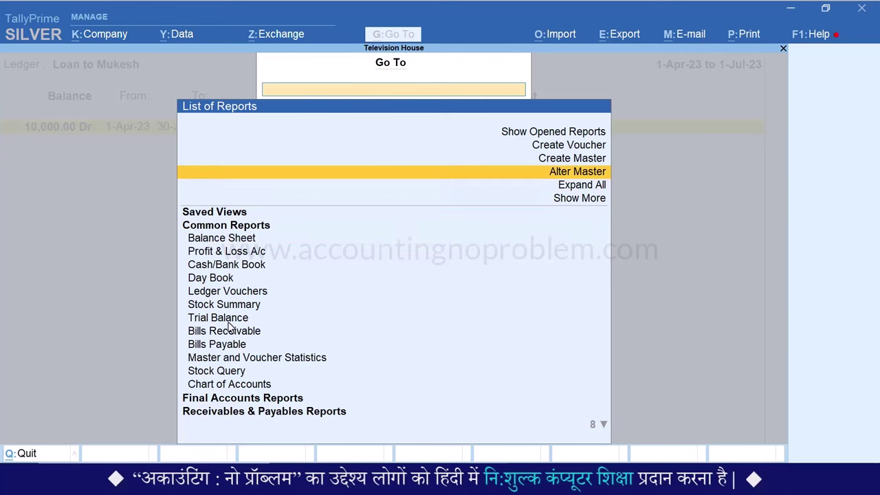
key(Return)
key(Down)
key(Return)
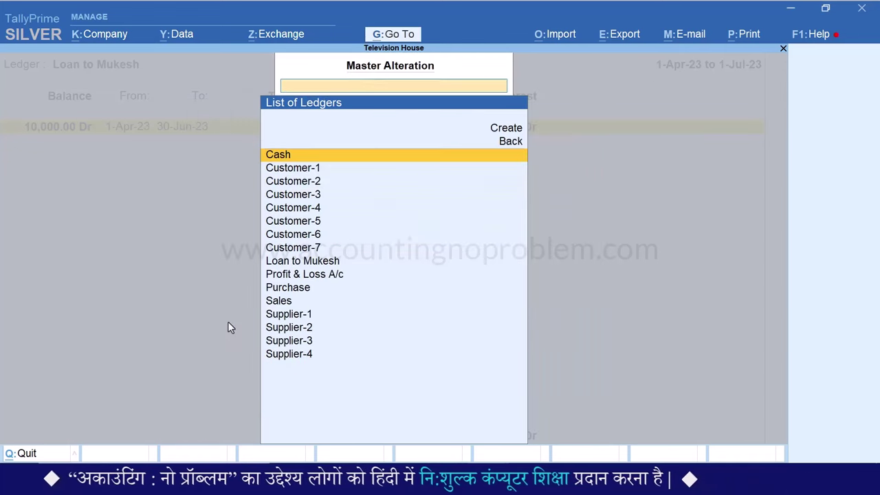
text(Loa)
key(Return)
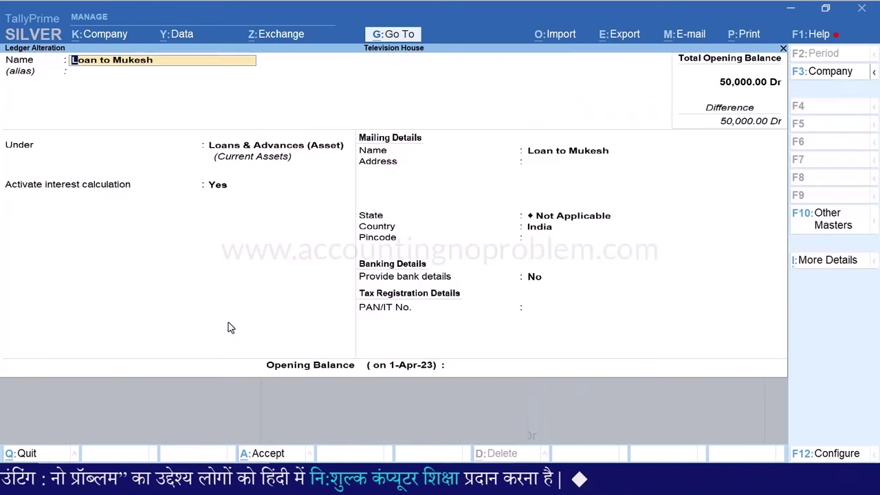
key(Return)
key(Return)
key(Return)
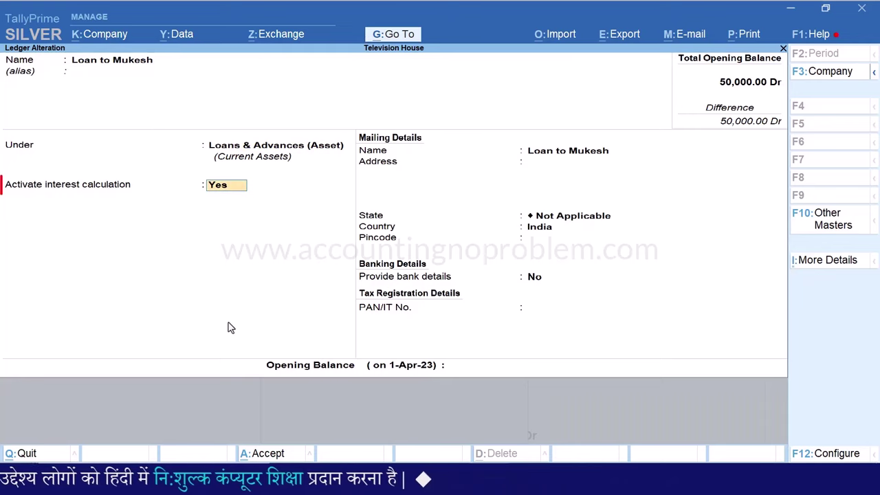
key(Return)
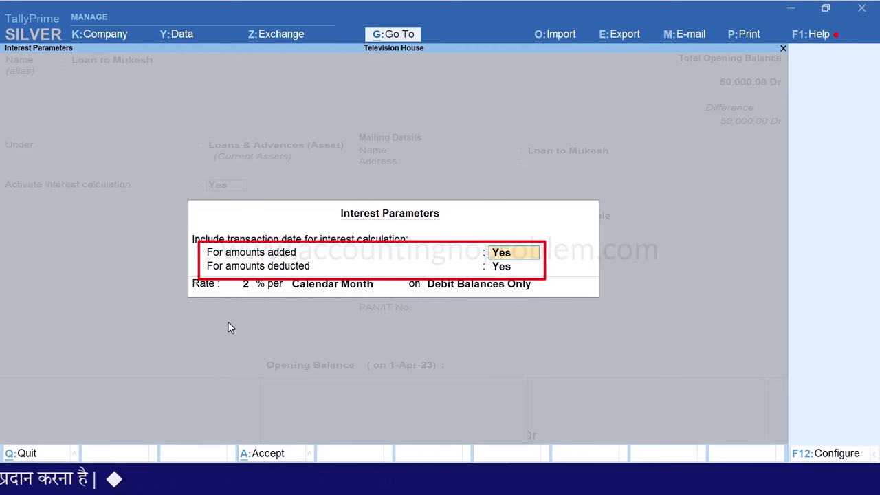
Set the transaction-date options to No for amounts added and deducted, and save the ledger
text(n)
key(Return)
text(n)
key(Return)
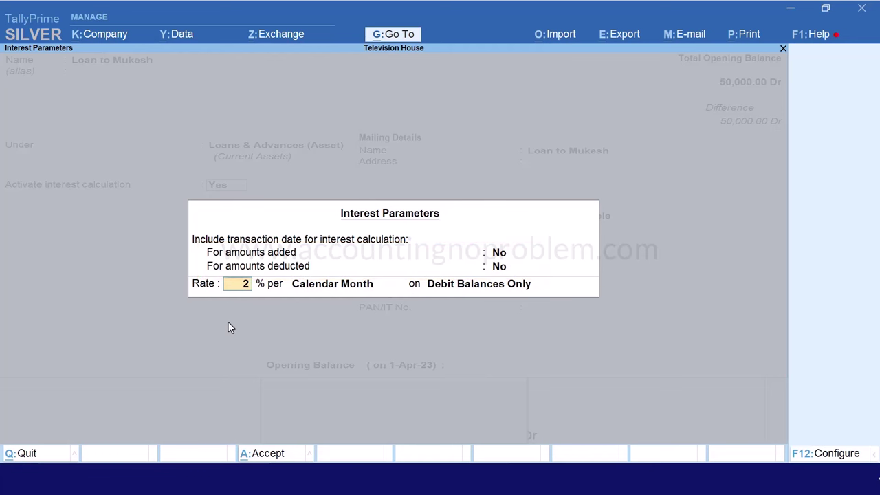
key(ctrl+a)
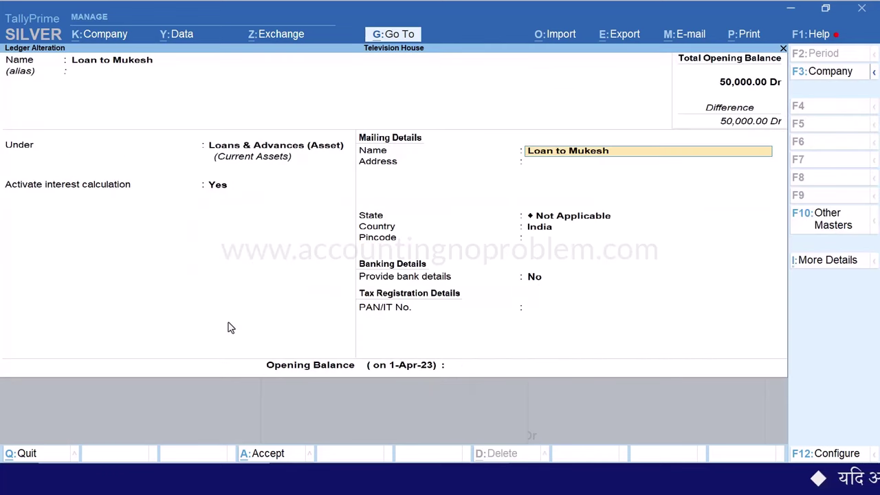
key(ctrl+a)
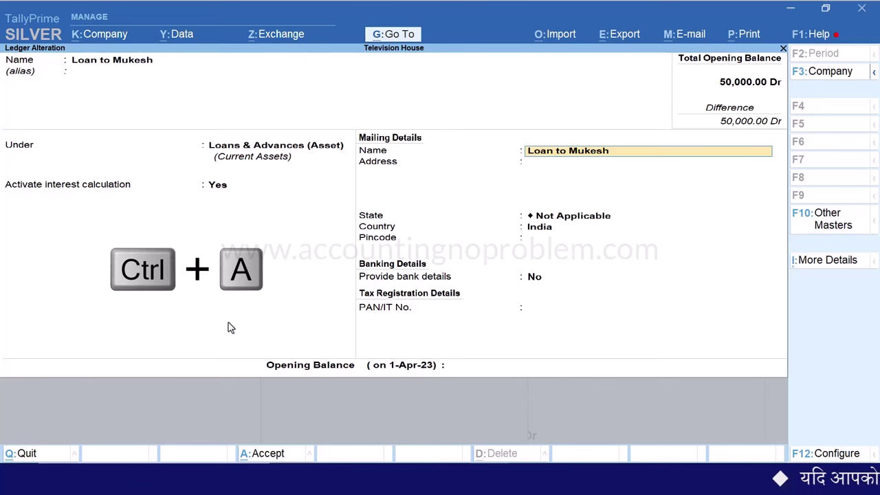
key(Escape)
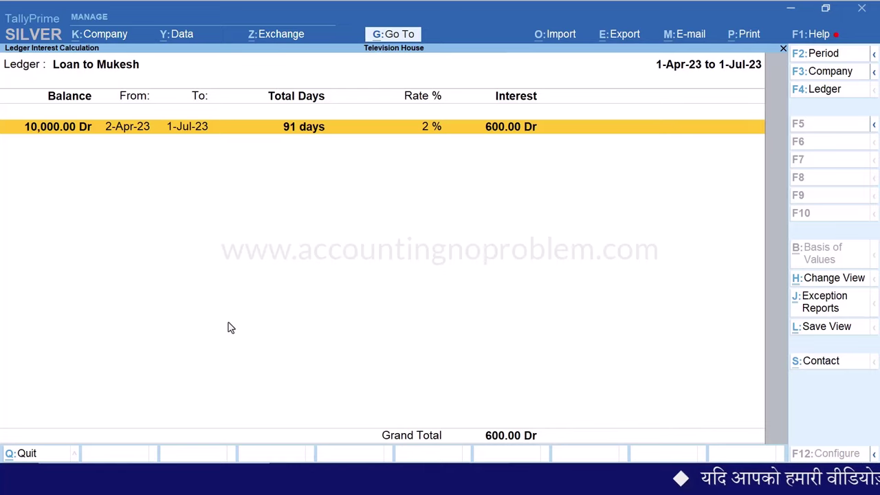
key(ctrl+f9)
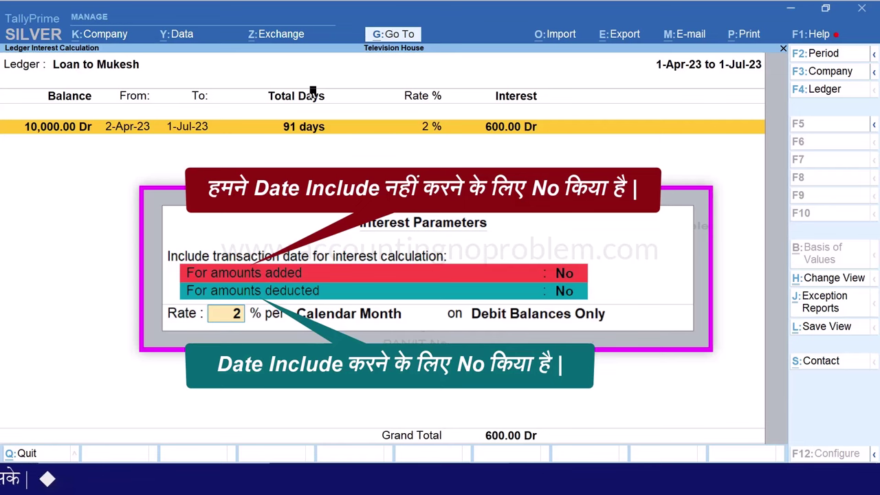
Open Loan to Mukesh's Ledger Vouchers and delete the 1-Jul-23 10,000 cash receipt
key(Escape)
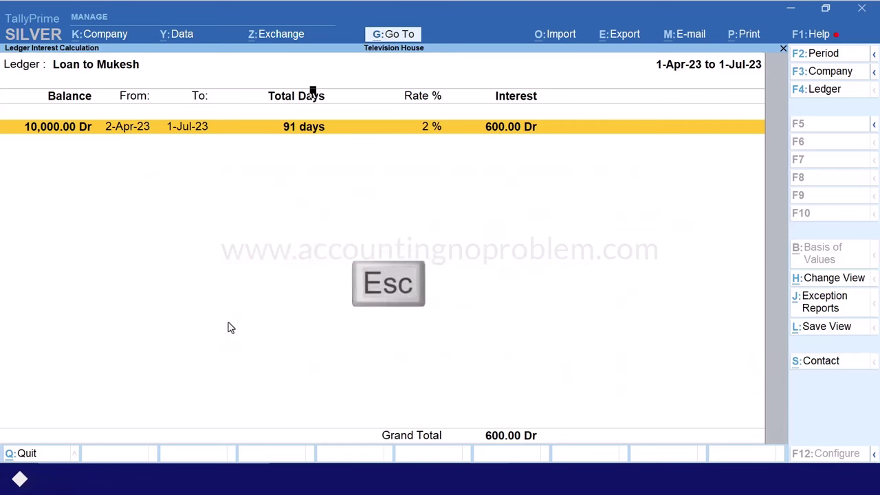
key(Escape)
key(Escape)
key(Escape)
key(Escape)
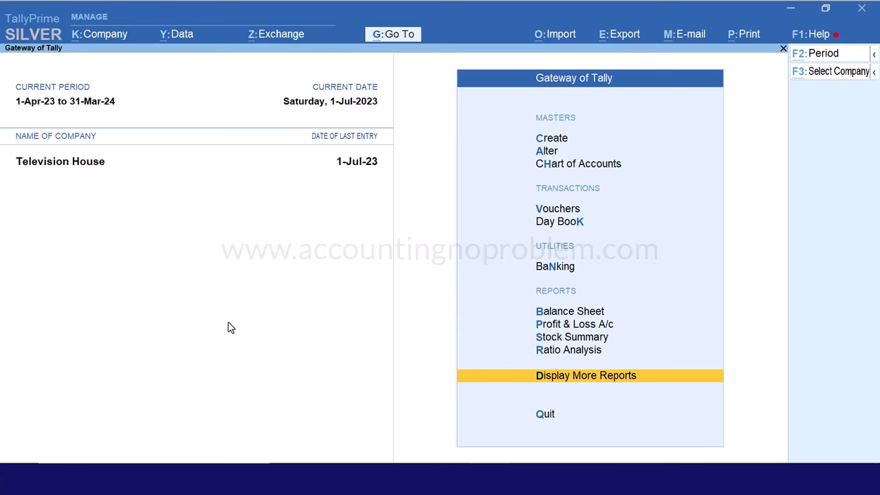
key(alt+g)
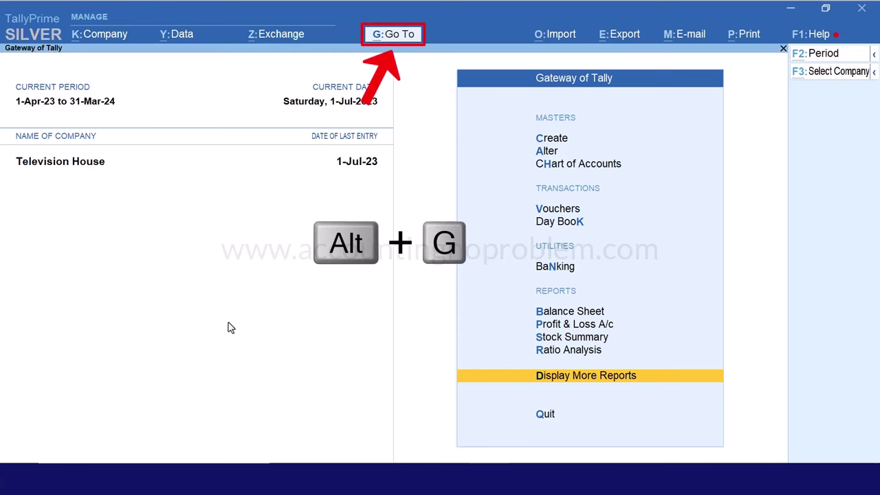
text(Ledger)
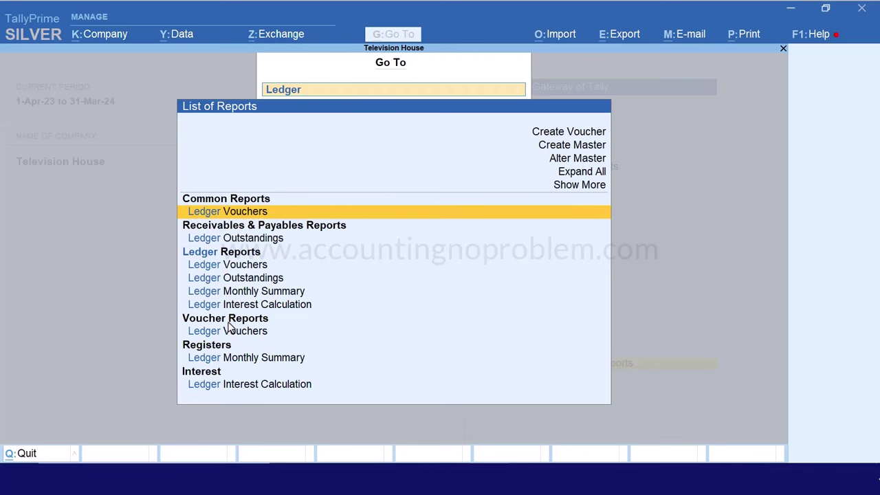
key(Return)
text(Loa)
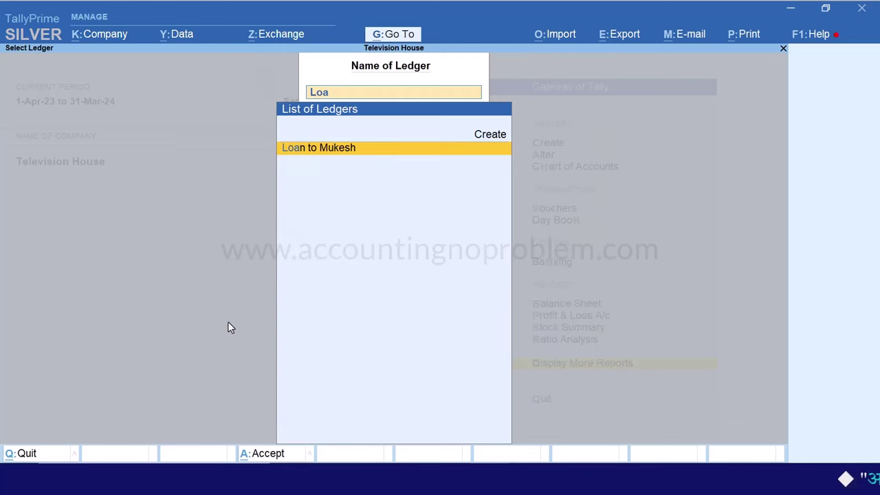
key(Return)
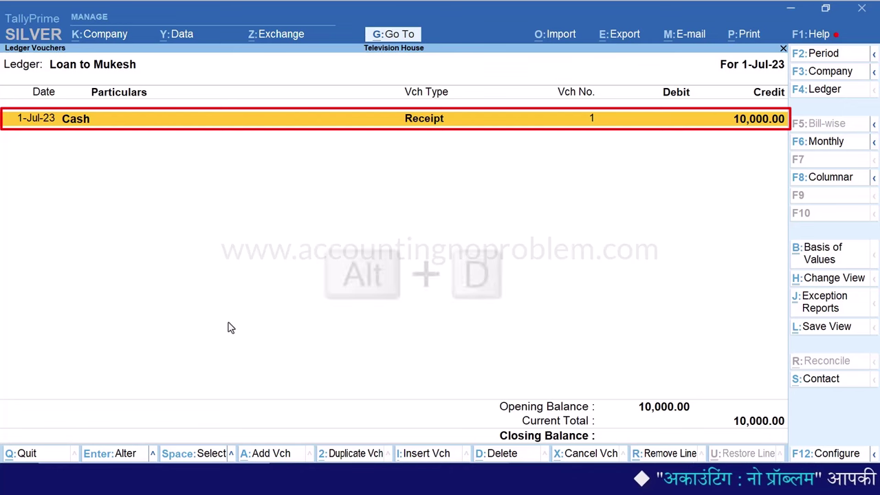
key(alt+d)
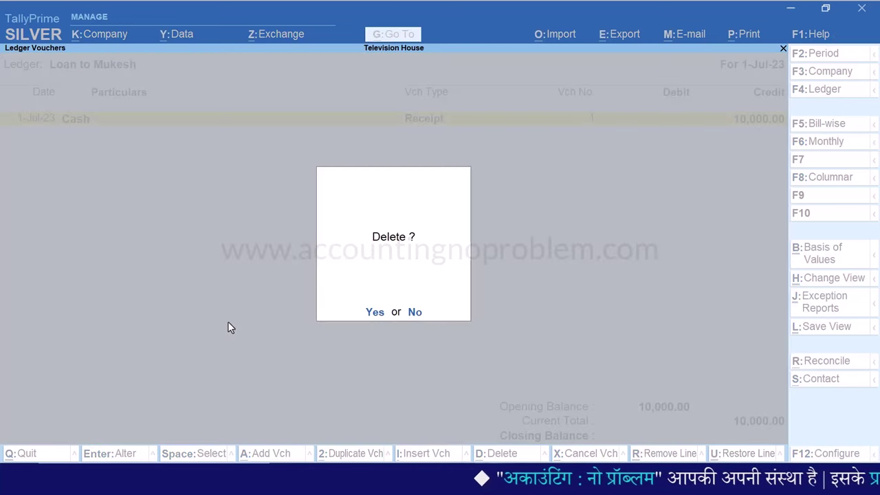
key(y)
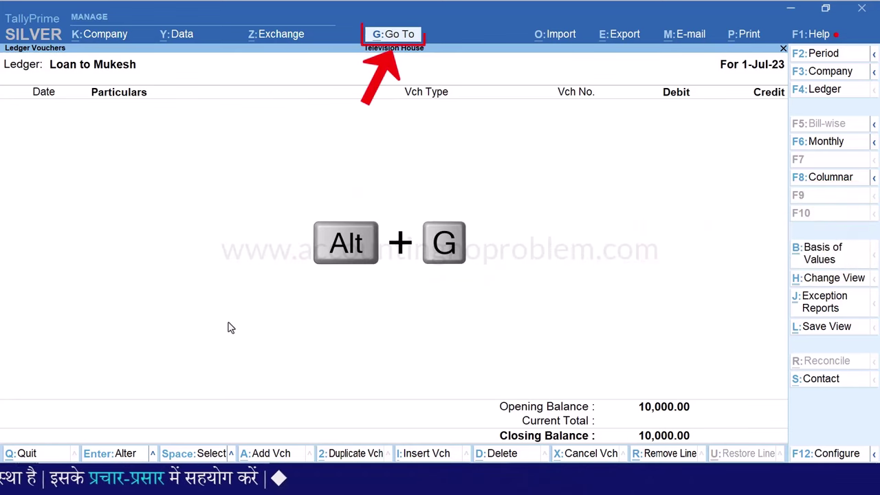
Open Ledger Interest Calculation for Loan to Mukesh with the period 1-4-2023 to 1-Jul-23
key(alt+g)
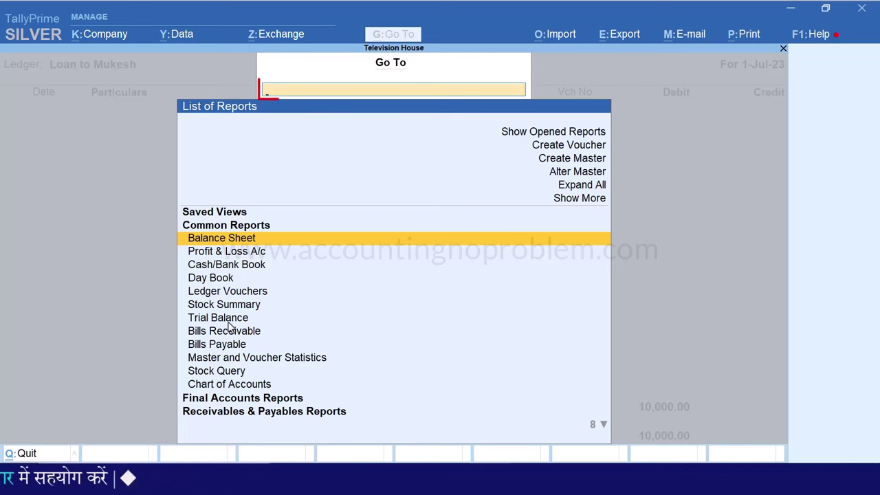
text(Interest)
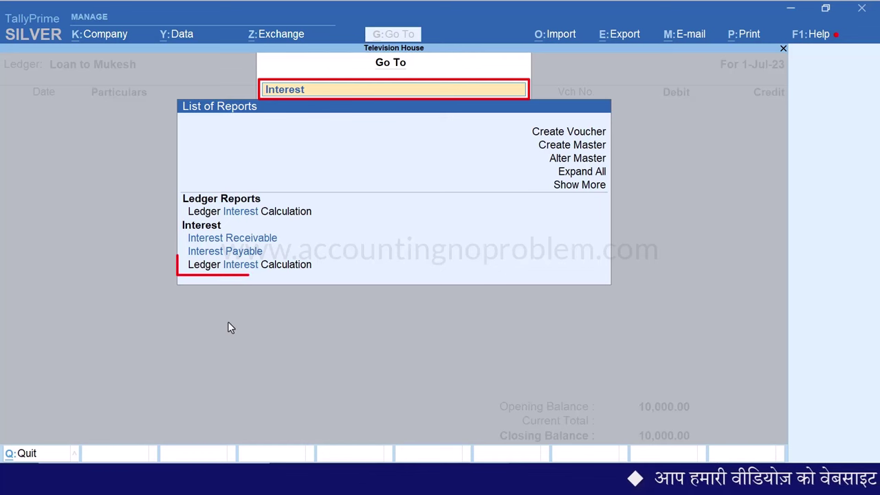
key(Down)
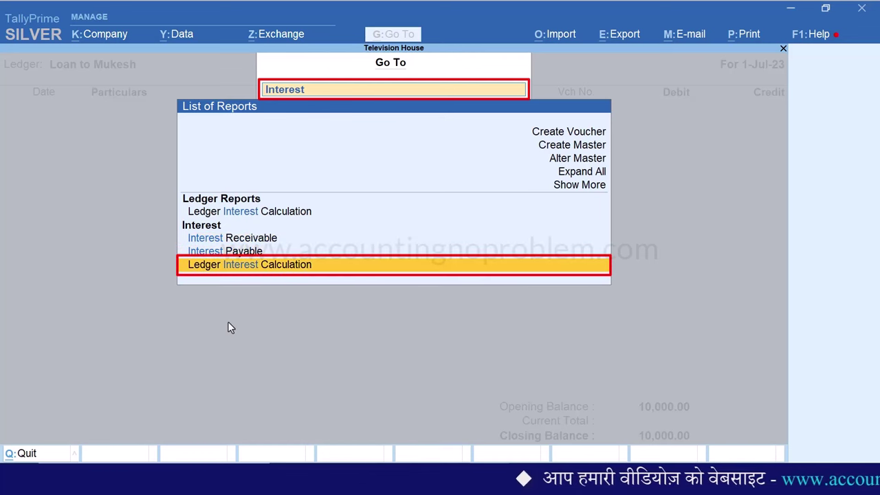
key(Return)
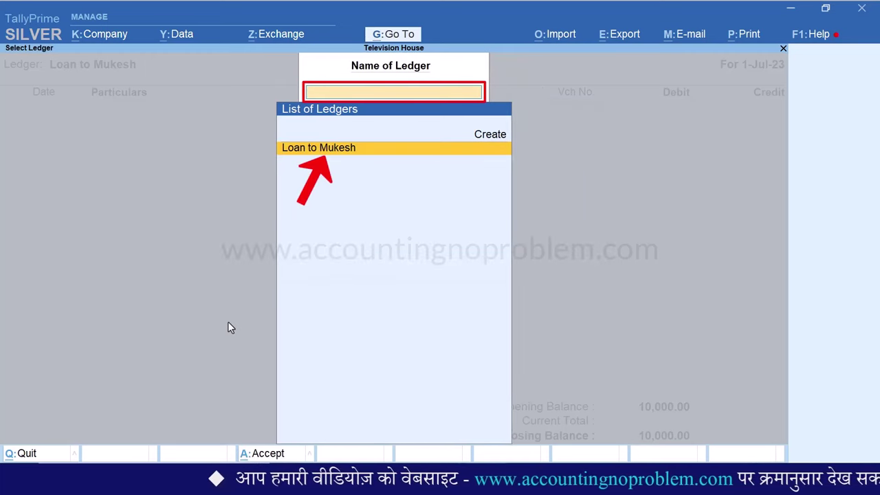
key(Return)
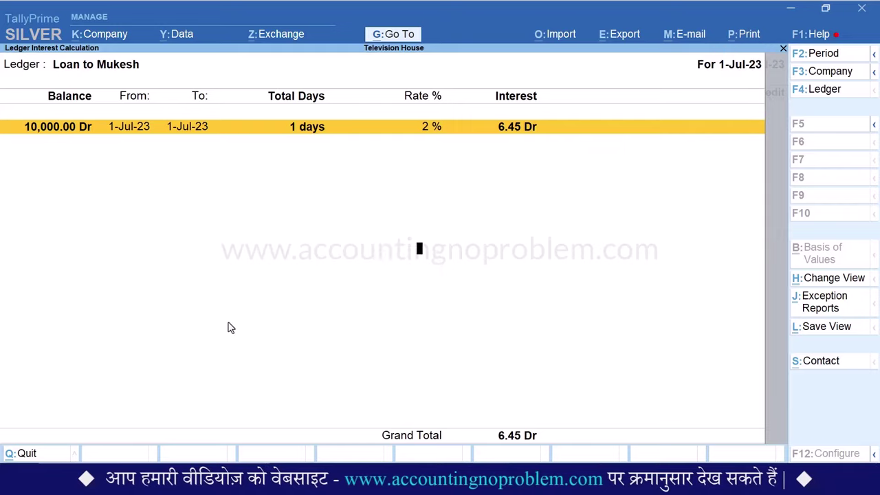
key(F2)
key(Return)
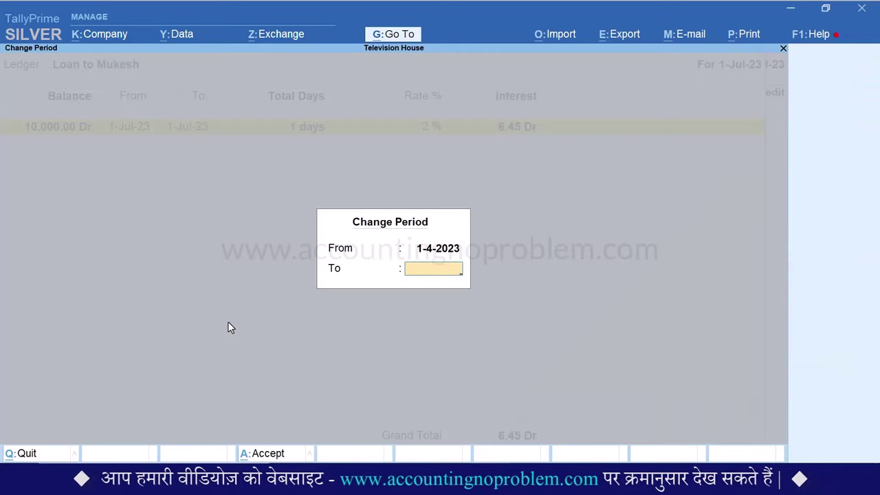
text(1.7)
key(Return)
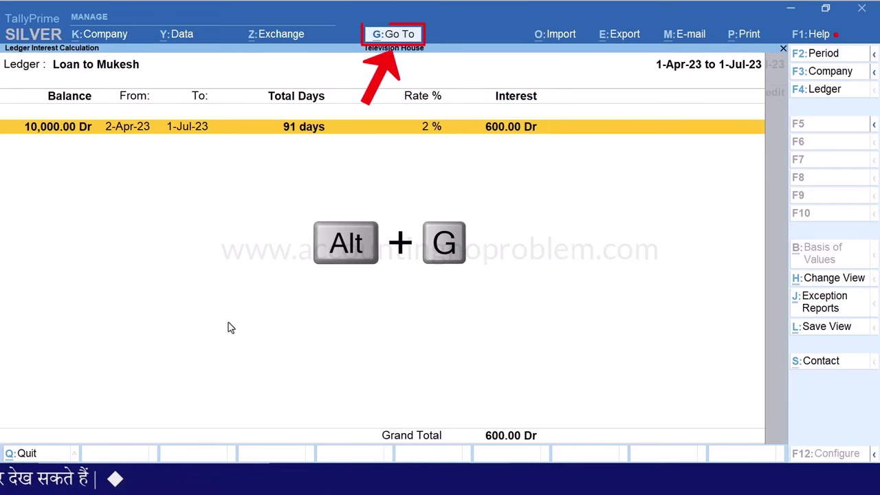
Start a new Journal voucher dated 1-Jul-23
key(alt+g)
key(Up)
key(Up)
key(Up)
key(Up)
key(Up)
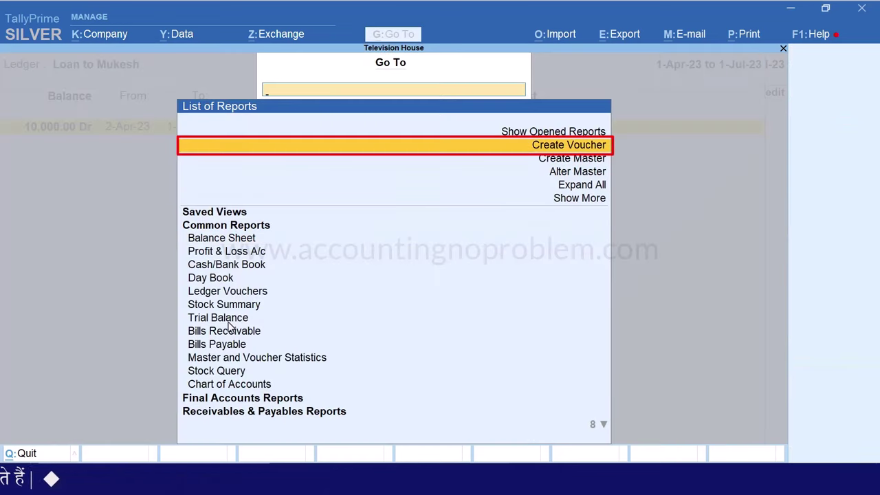
key(Return)
key(F7)
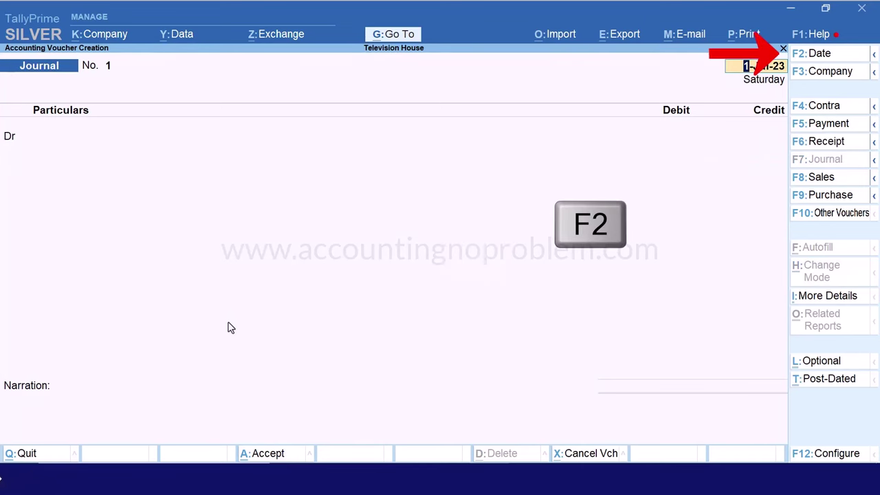
key(F2)
text(1.)
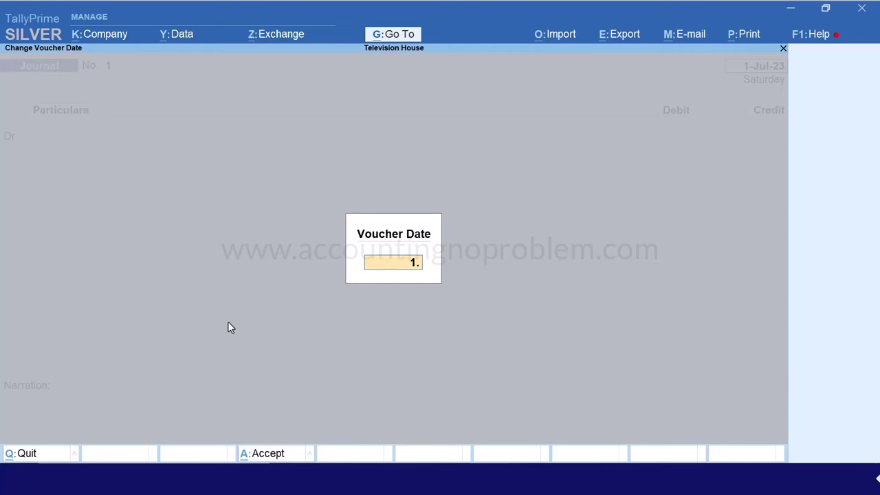
text(7)
key(Return)
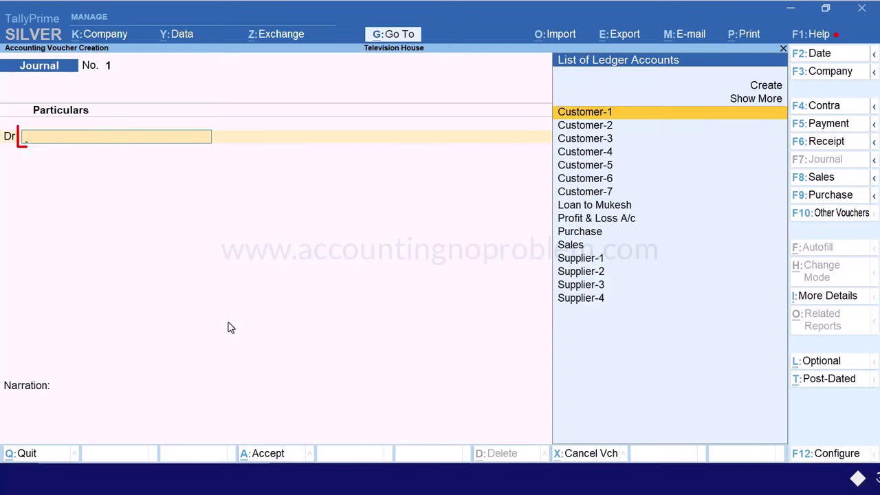
Debit Loan to Mukesh with 600 on the journal's first line
text(Lo)
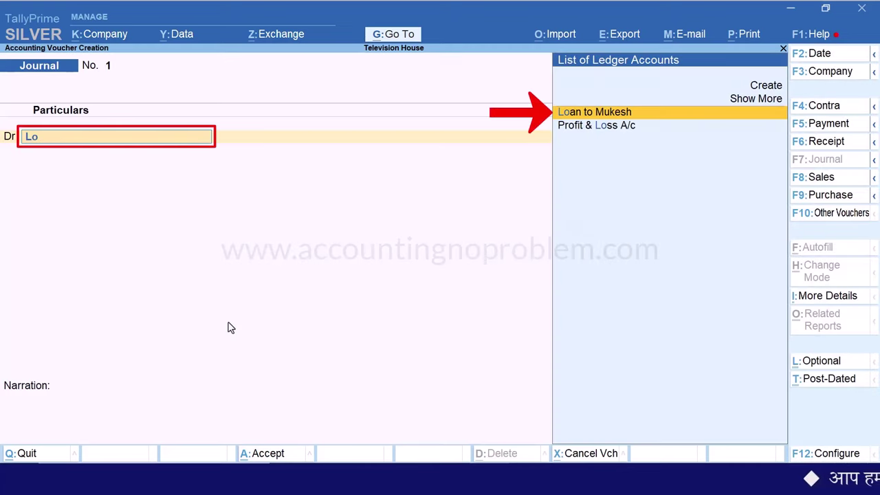
key(Return)
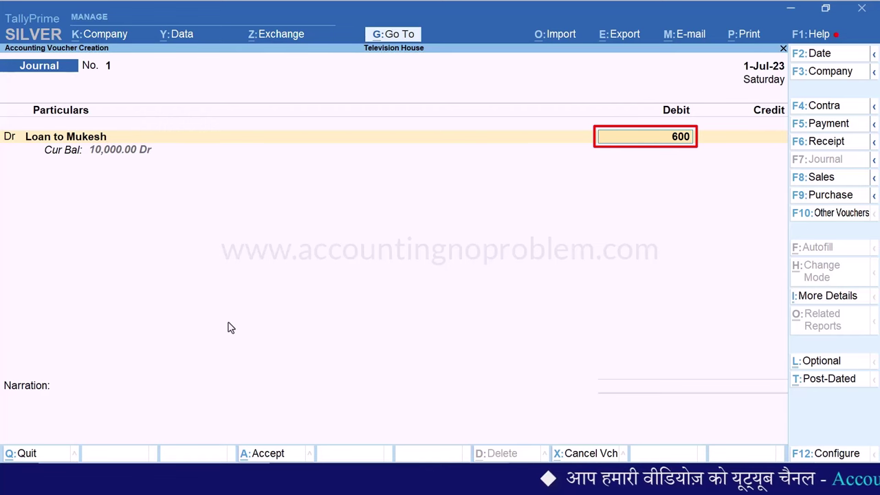
text(600)
key(Return)
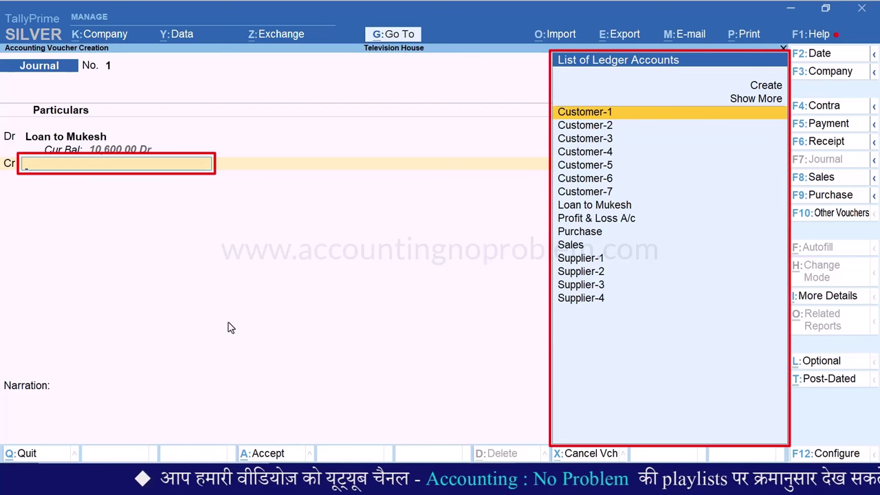
Create an Interest Receivable ledger under Indirect Incomes for the credit line
key(Up)
key(Up)
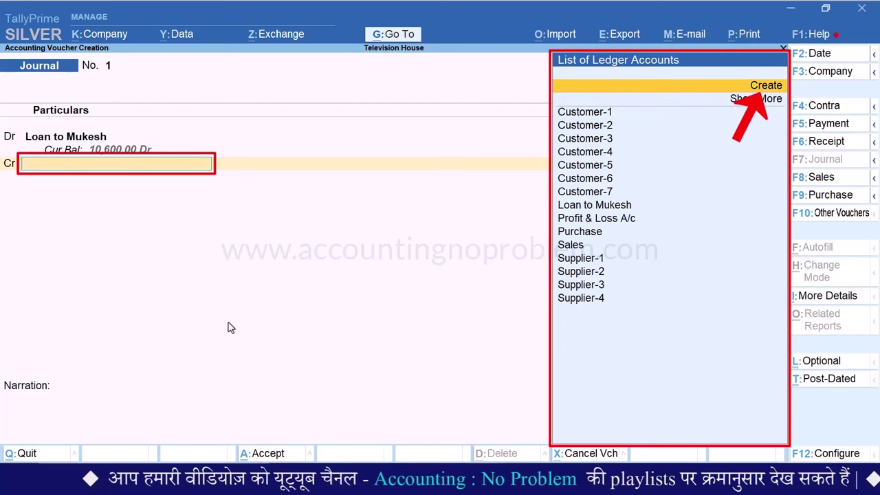
key(Return)
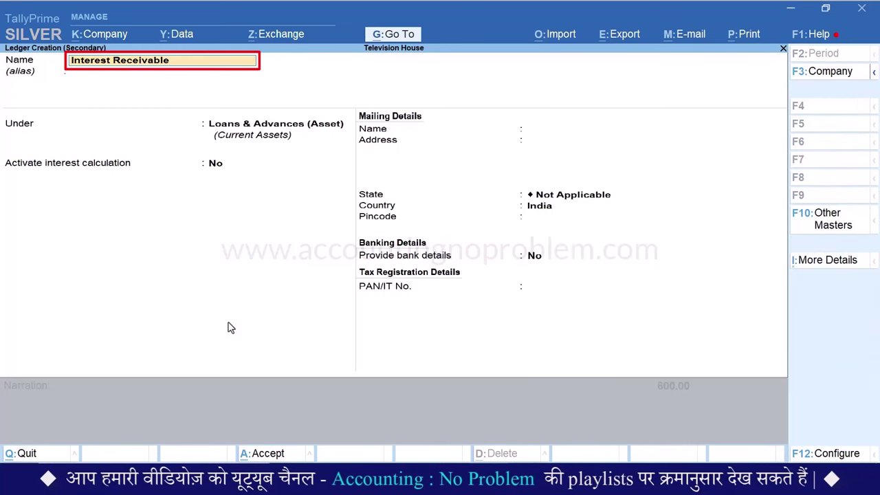
key(Return)
key(Return)
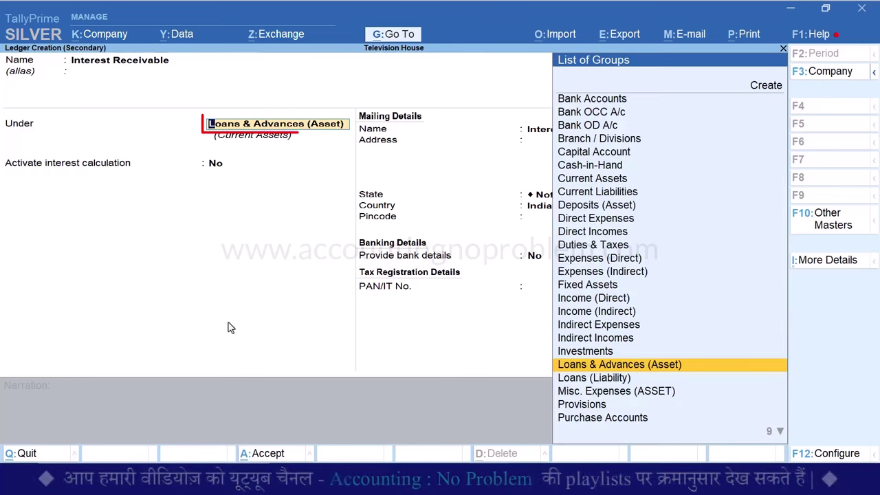
text(Ind)
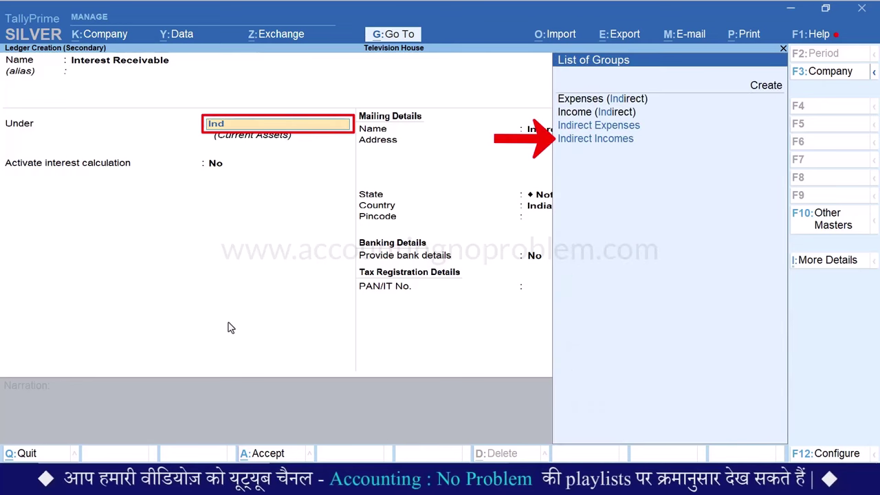
key(Down)
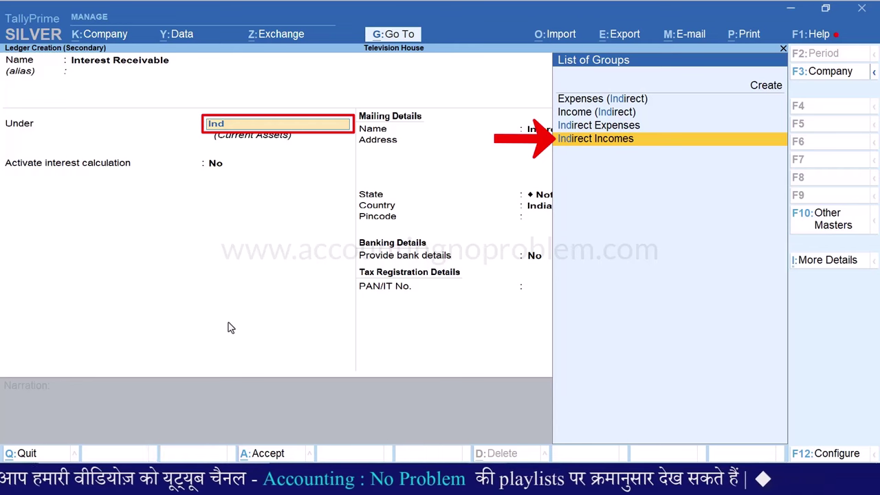
key(Return)
key(Return)
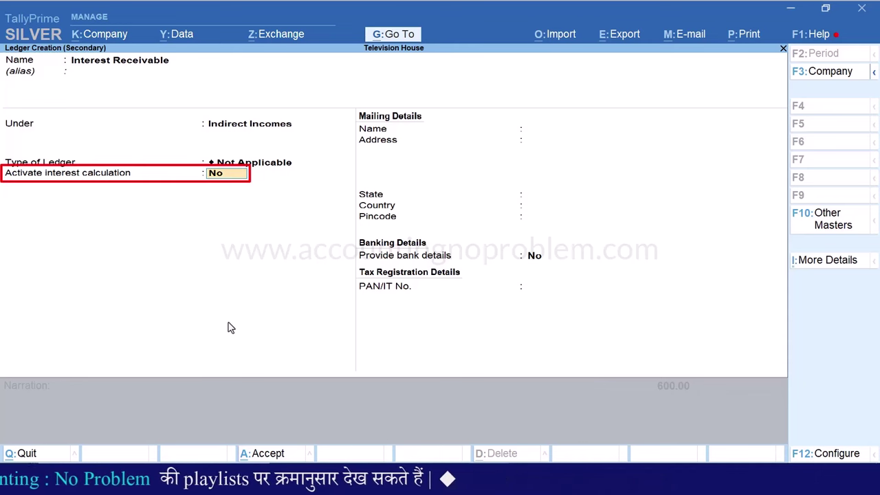
key(Return)
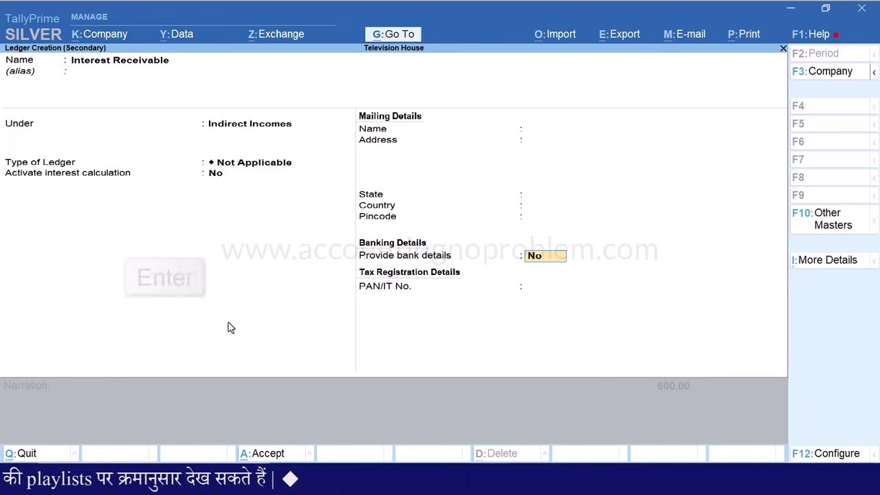
key(Return)
key(Return)
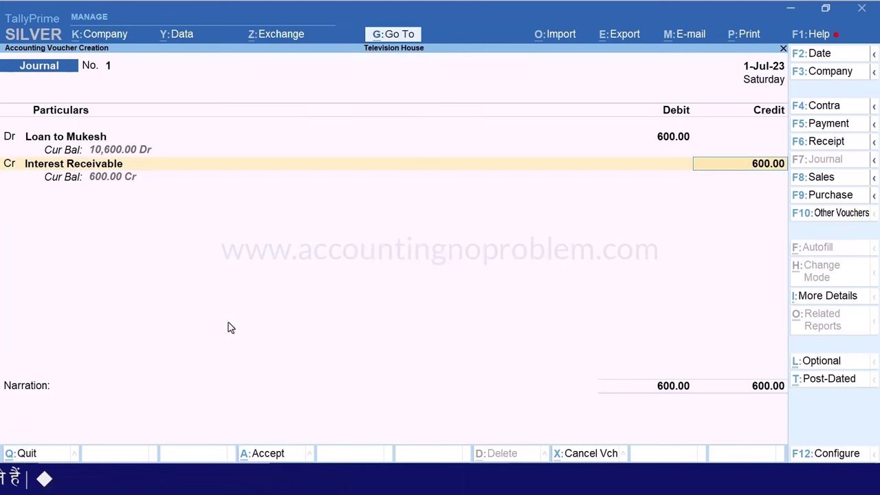
Credit it 600, narrate 'Being interest receivable amount booked of Mukesh', and save the journal
key(Return)
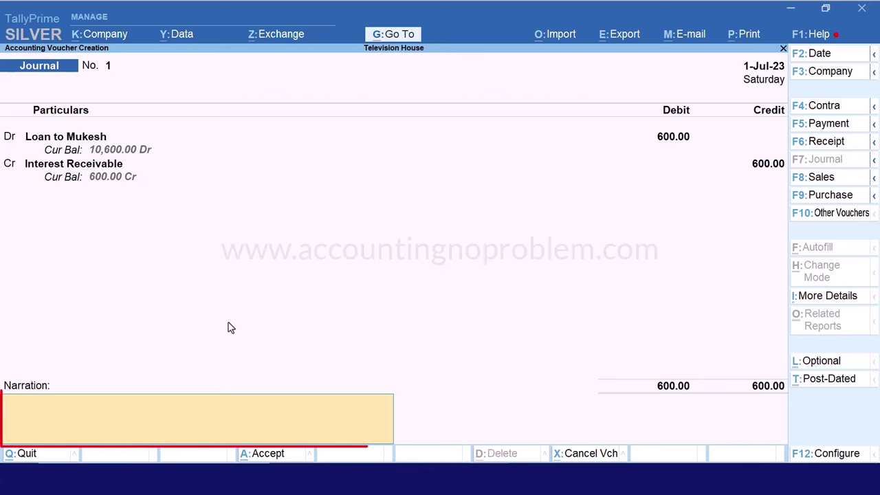
text(Being interest receivable amount booked of Mukesh)
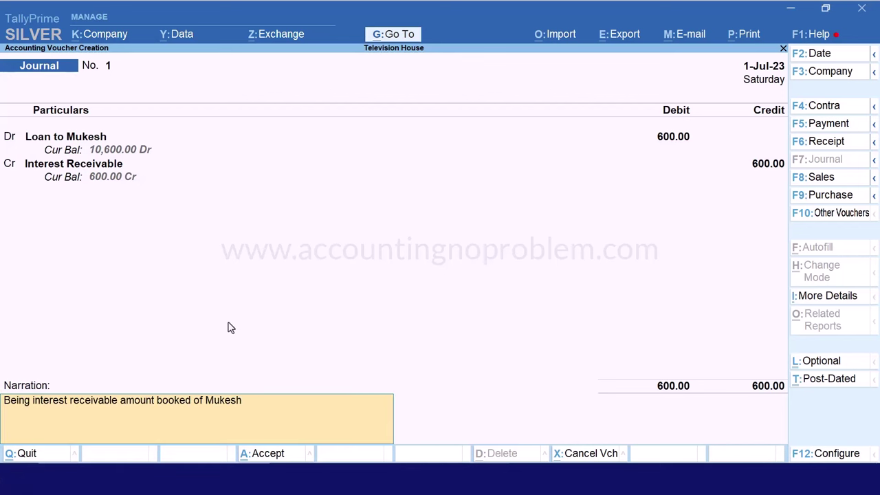
key(Return)
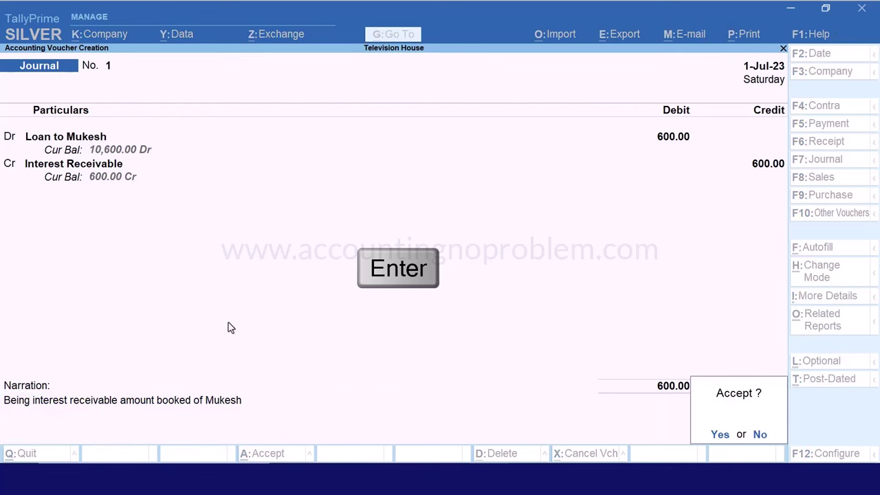
key(Return)
key(F2)
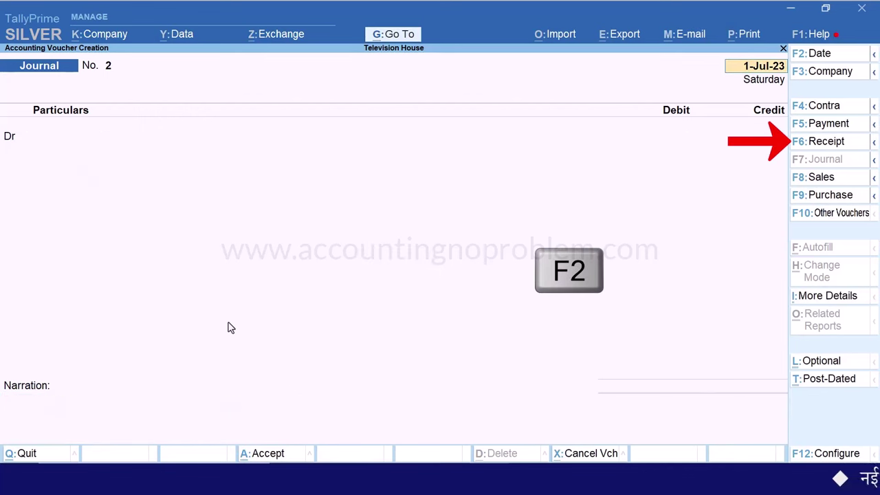
Enter a receipt with Loan Cr 10,600 and Cash Dr 10,600, add a narration, and save
key(F6)
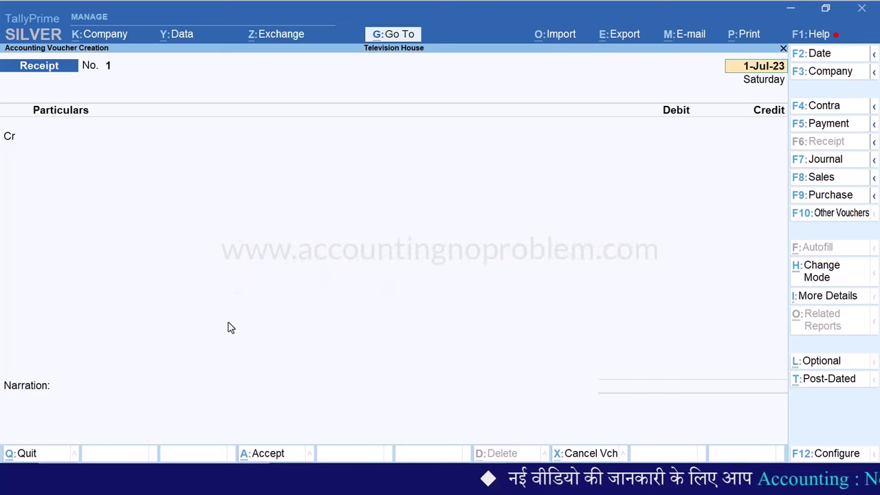
text(Lo)
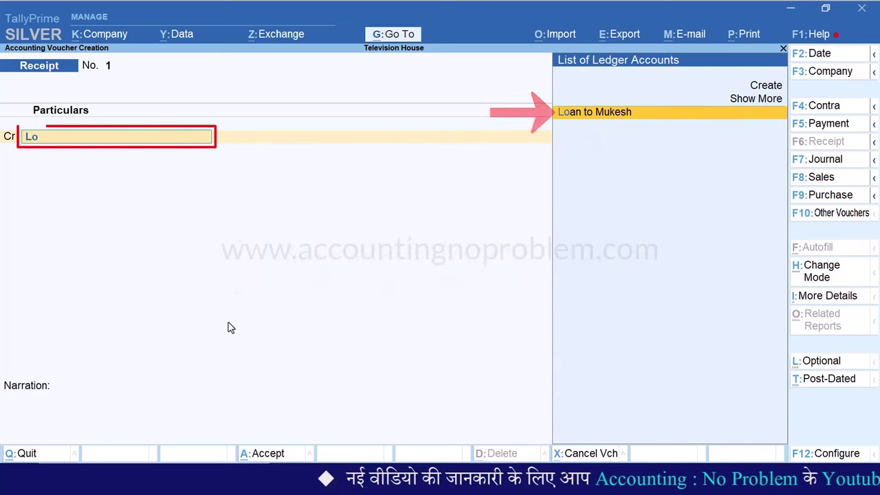
key(Return)
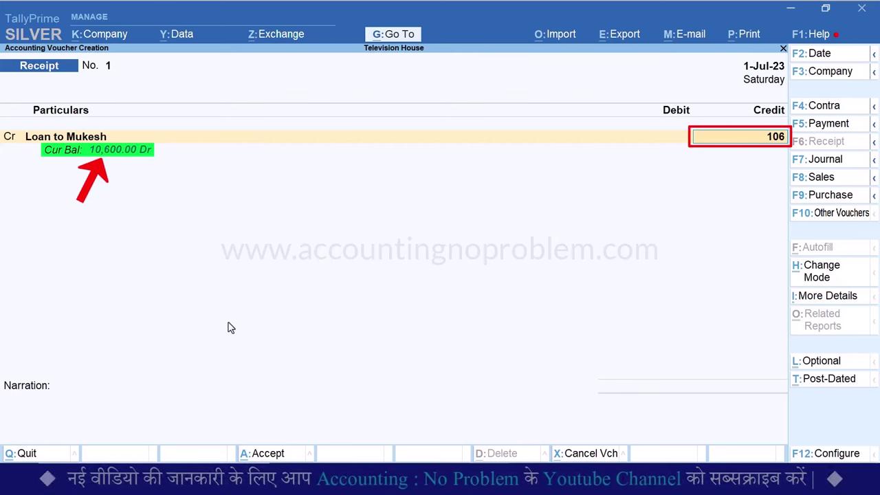
key(Return)
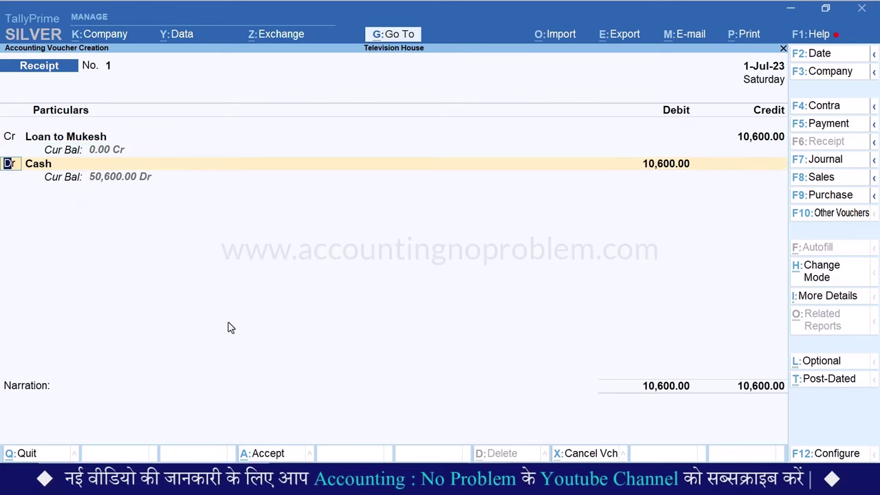
key(Return)
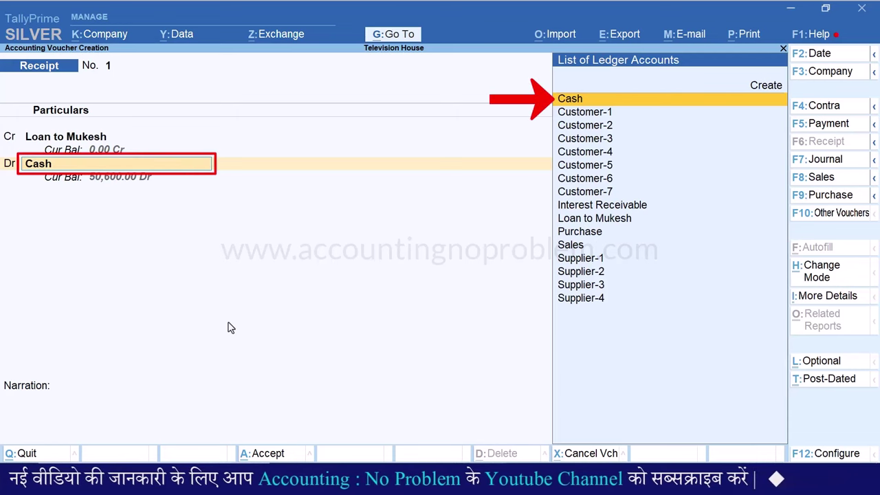
key(Return)
key(Return)
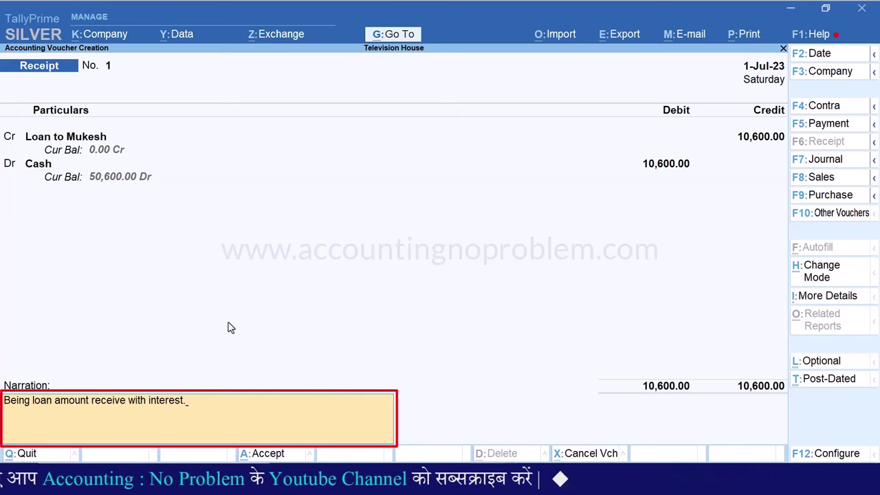
key(Return)
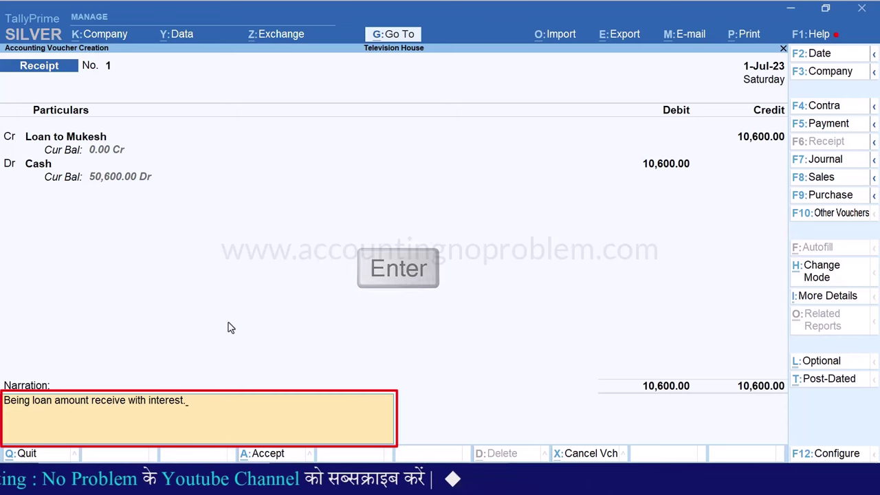
key(Return)
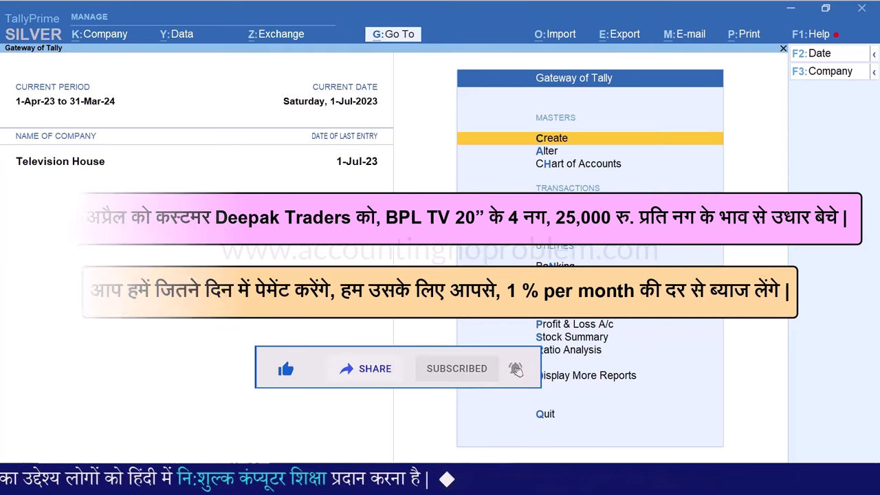
Review the bill-wise entry setting in Company Features (F11), then close it
key(F11)
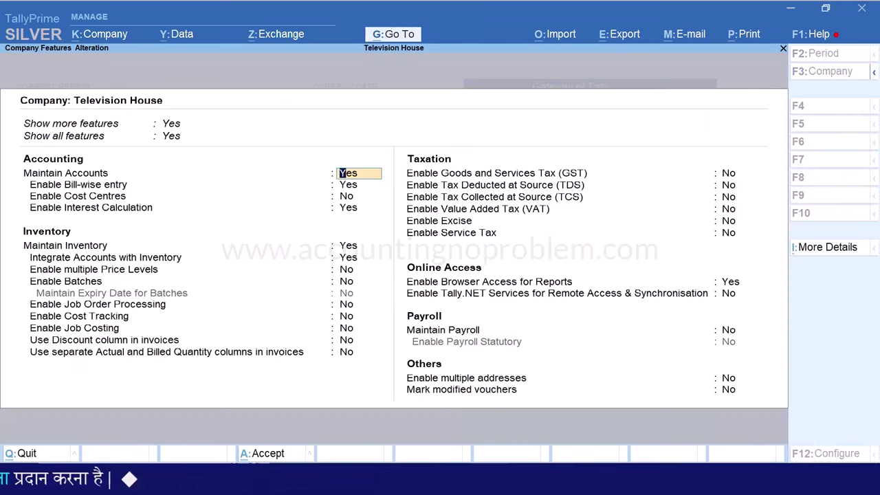
key(Return)
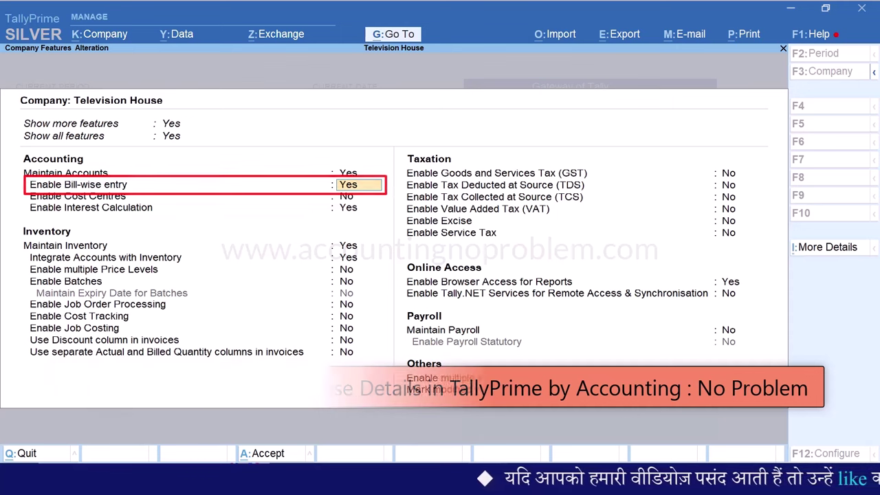
key(Escape)
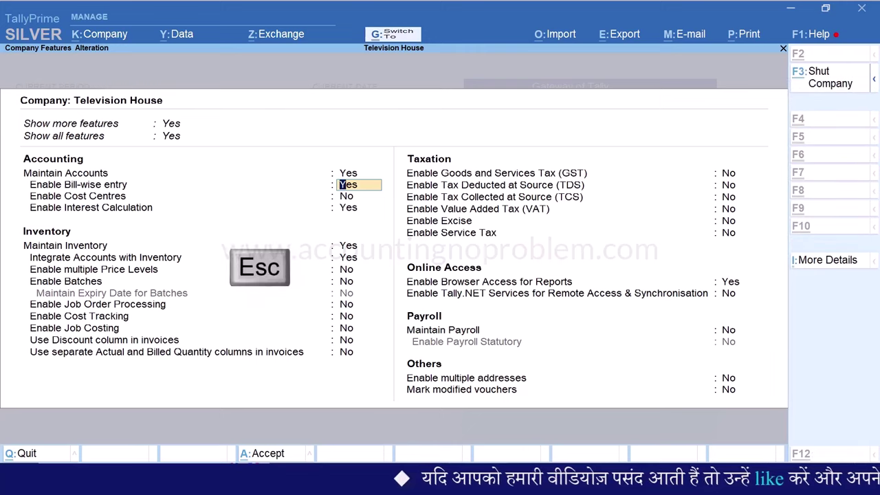
Go from the Gateway of Tally to voucher creation and switch to a Sales voucher
key(Escape)
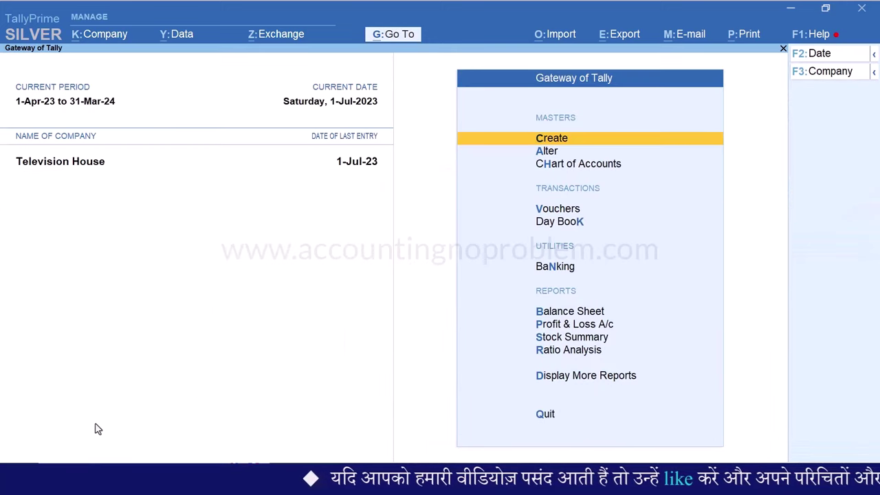
key(v)
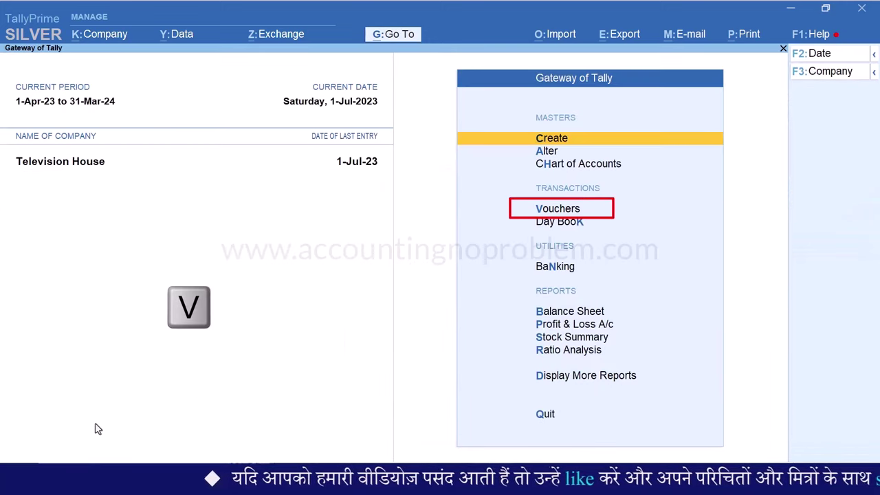
key(F8)
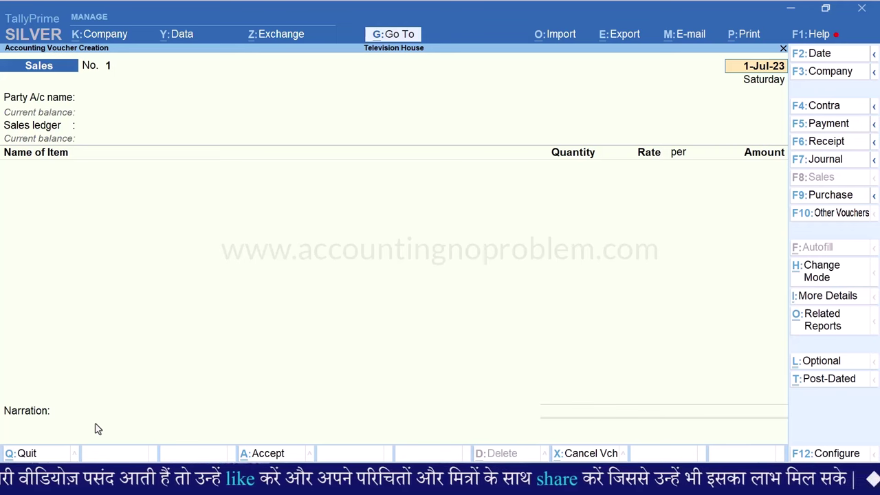
In Sales voucher configuration, set 'Use default Bill-wise details for Bill Allocation' to No and accept
key(F12)
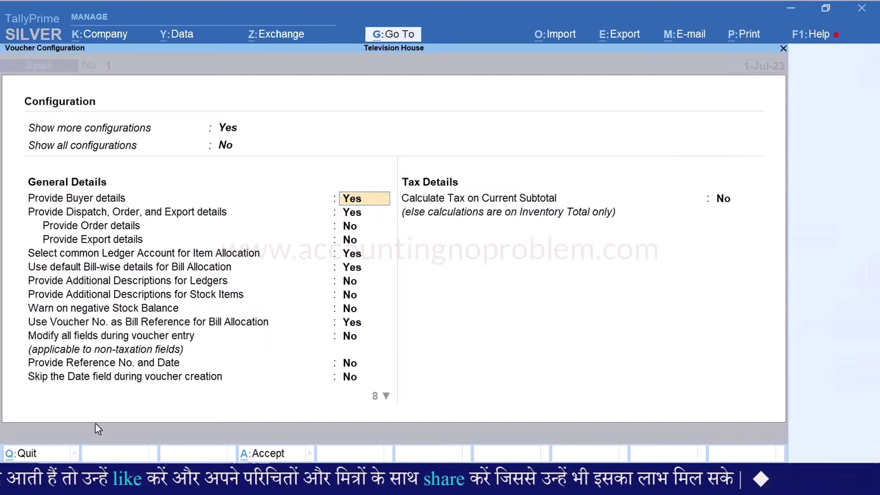
key(Down)
key(Down)
key(Down)
key(Down)
key(Down)
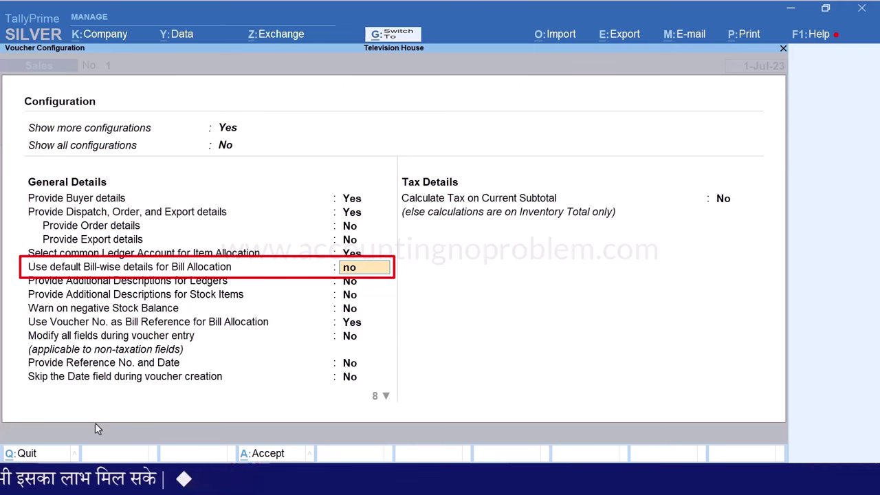
key(ctrl+a)
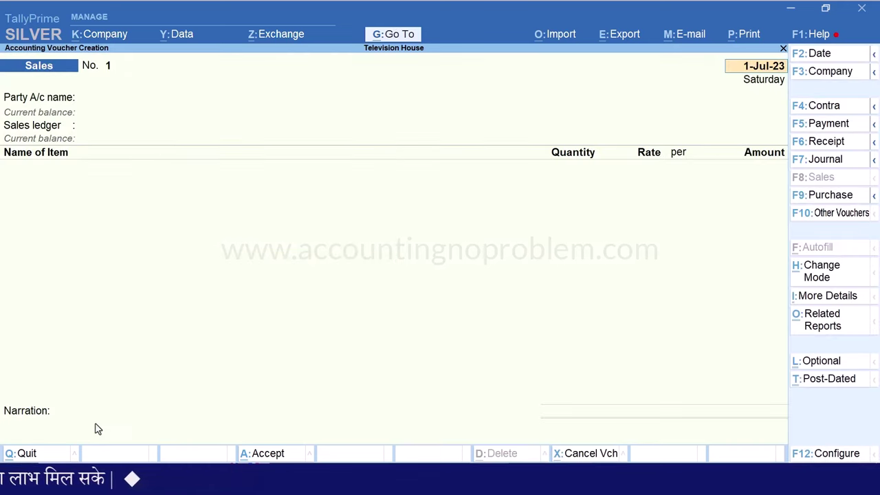
Change the Sales voucher date to 1-Apr-23 and move on to the Party A/c name
key(F2)
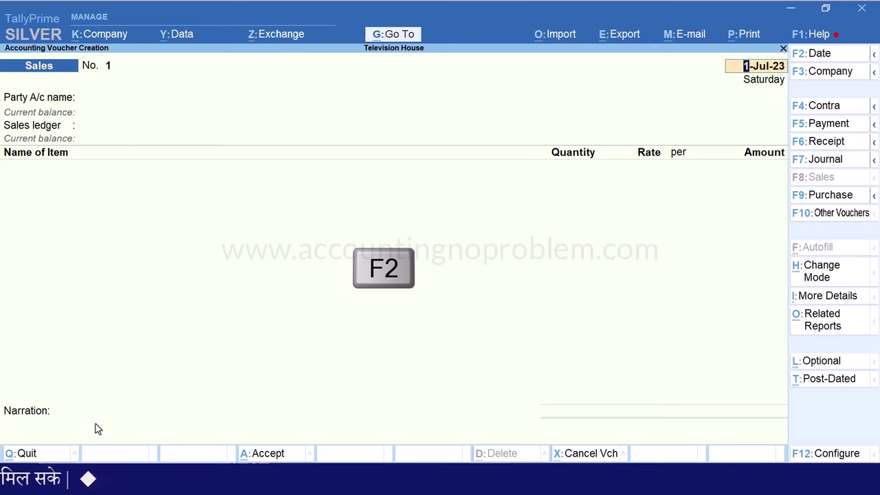
text(1.4)
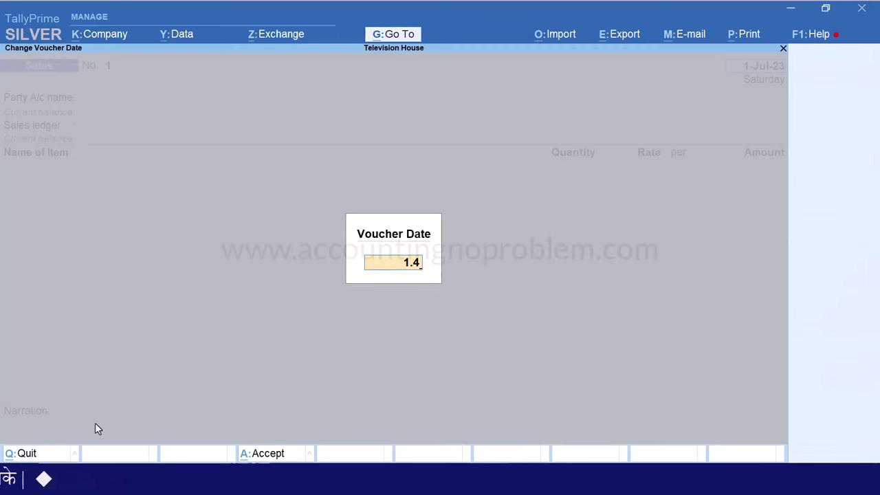
key(Return)
key(Return)
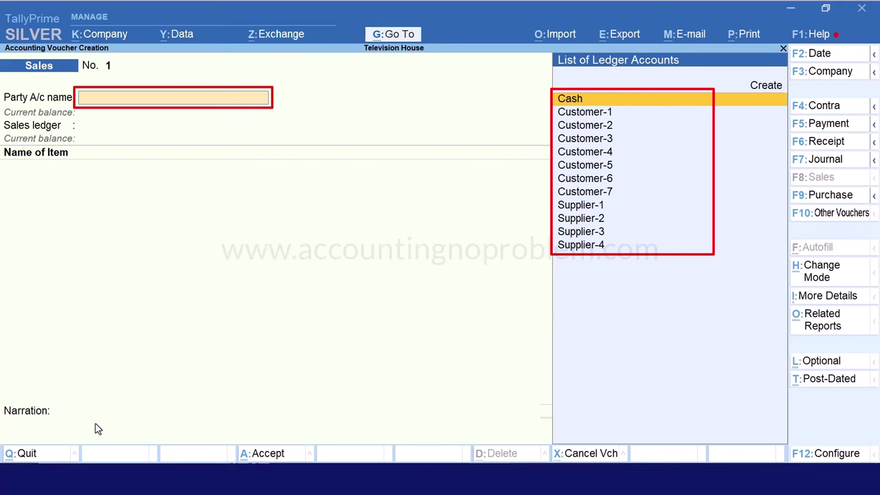
Create a new party ledger named 'Deepak Traders' from the party list
key(Up)
key(Return)
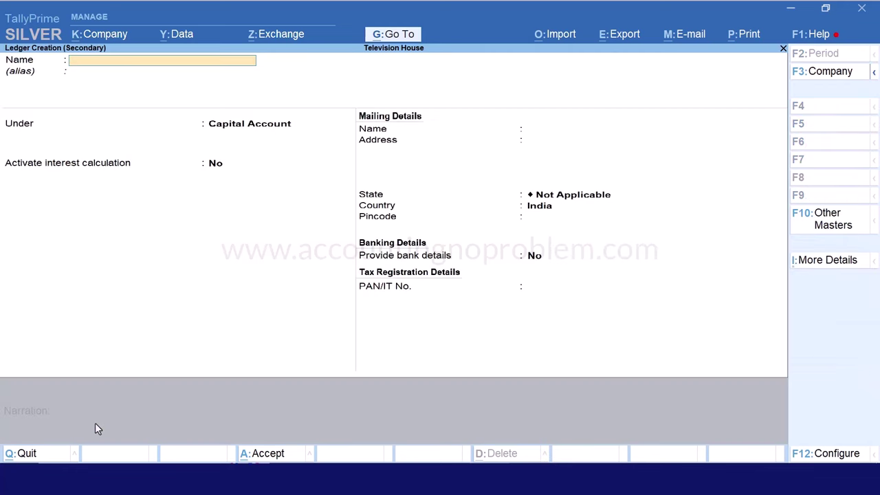
text(Deepak Traders)
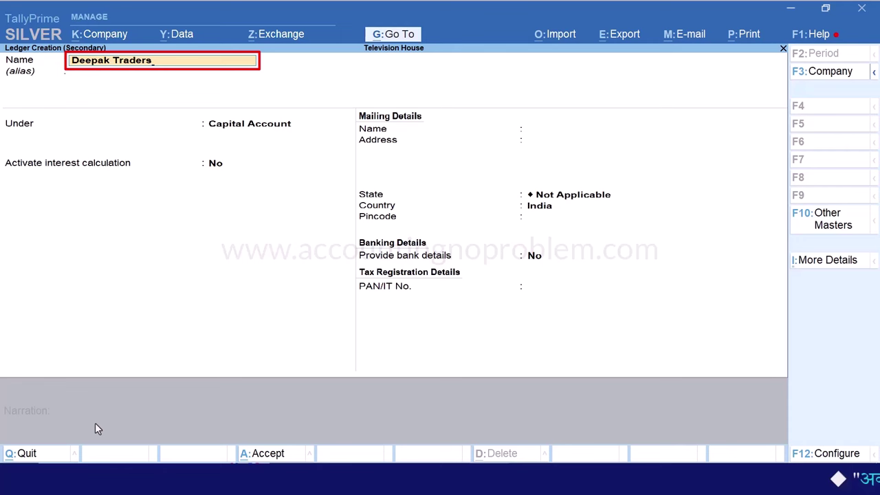
key(Return)
key(Return)
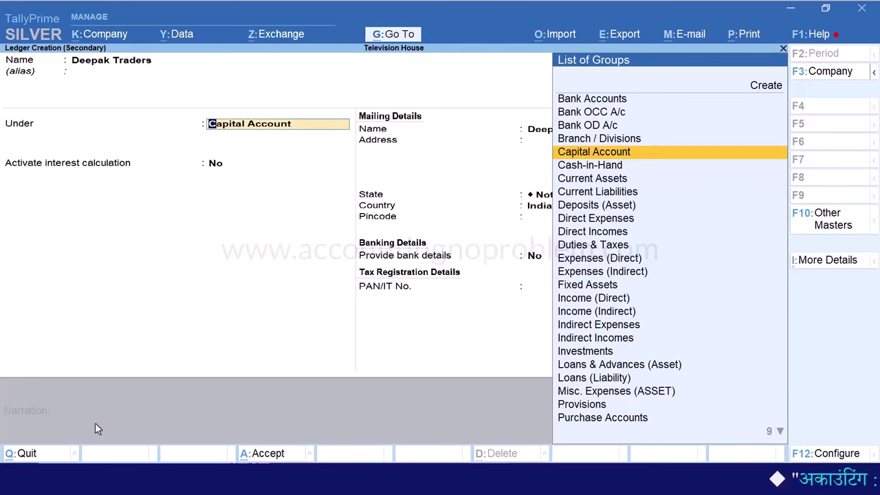
Put the ledger under Sundry Debtors, keep bill-by-bill Yes, and activate interest calculation
text(s)
key(Down)
key(Down)
key(Down)
key(Down)
key(Down)
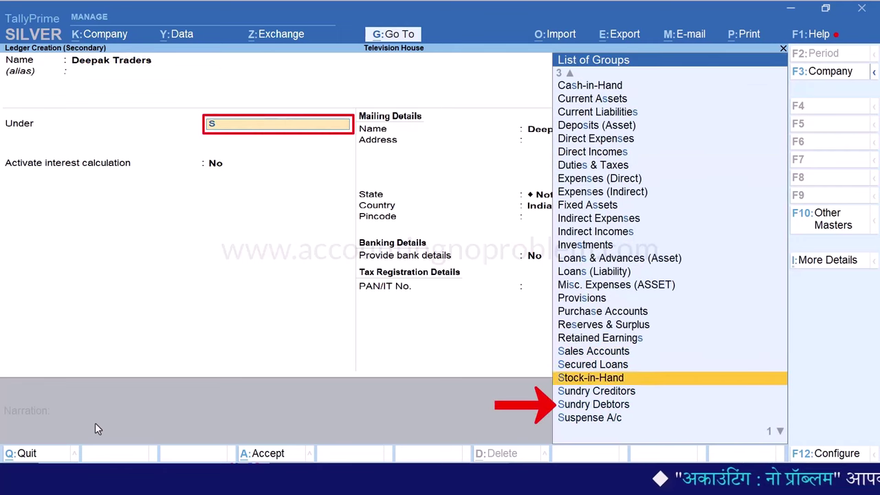
key(Return)
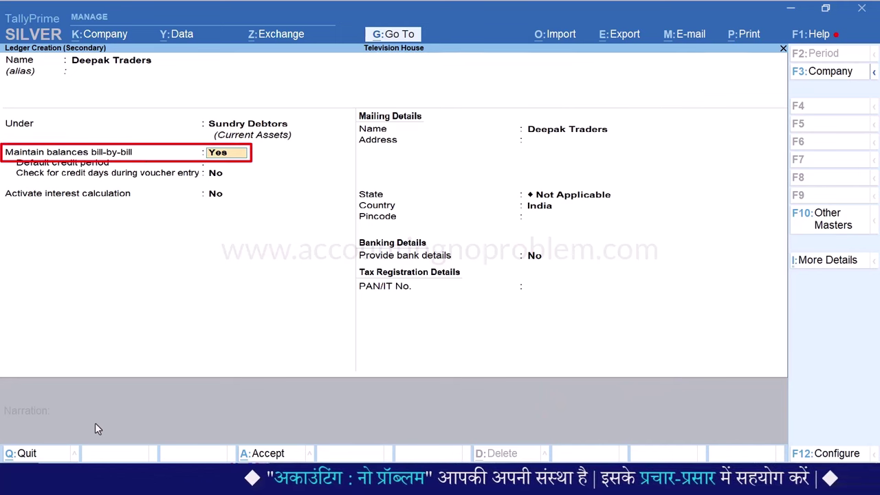
key(Return)
key(Return)
key(Return)
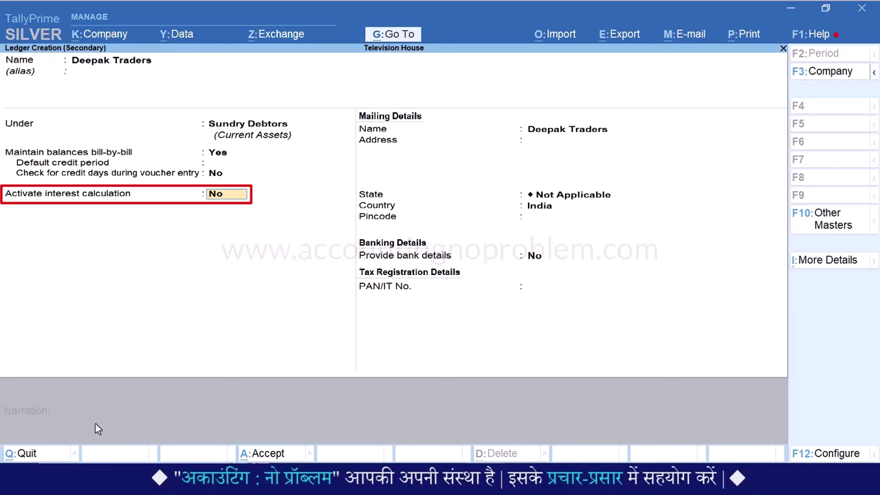
text(yes)
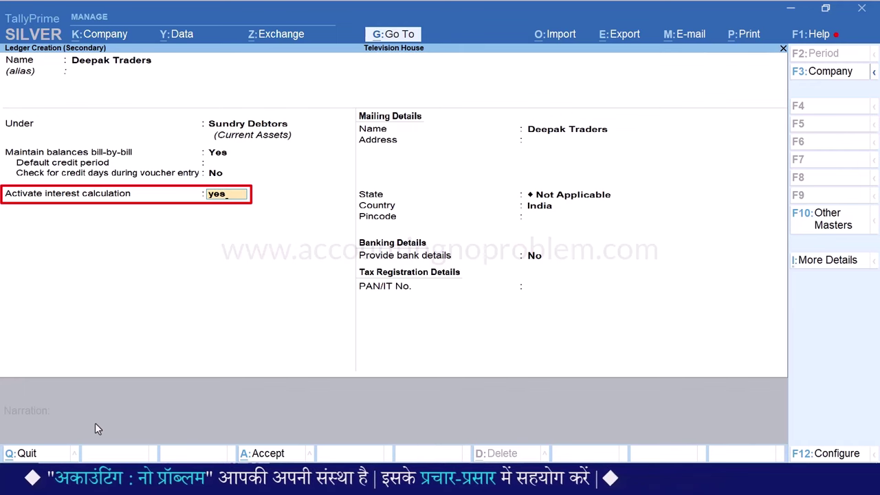
key(Return)
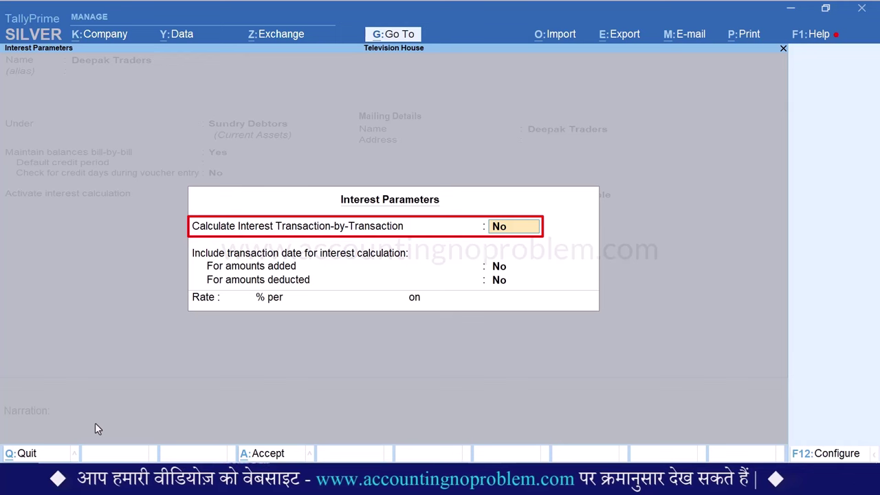
Set transaction-by-transaction interest, no overrides or date options, 1% per Calendar Month on Debit Balances Only
text(yes)
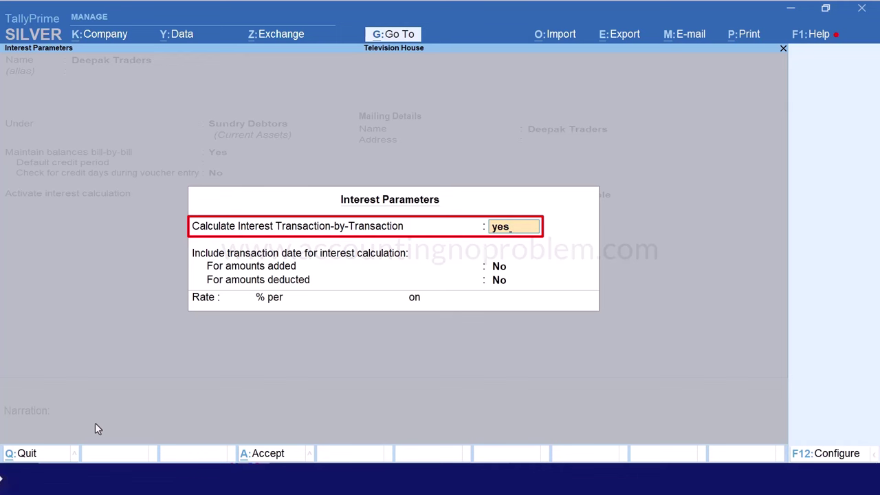
key(Return)
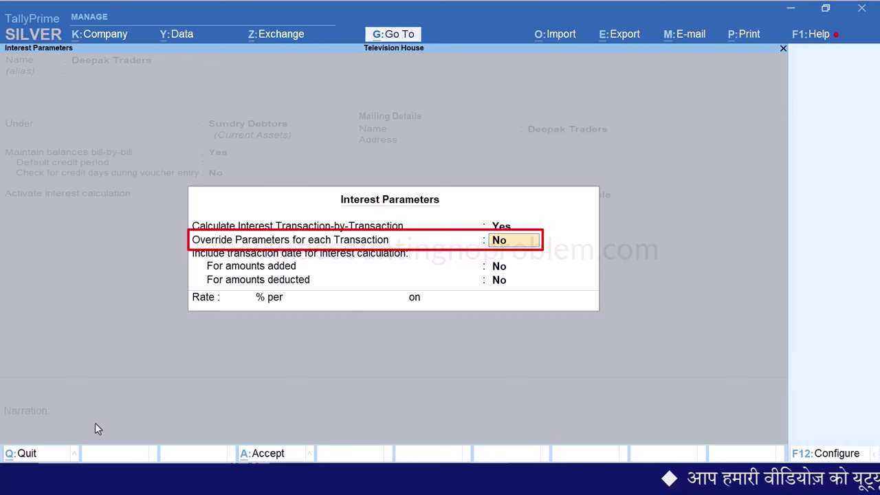
key(Return)
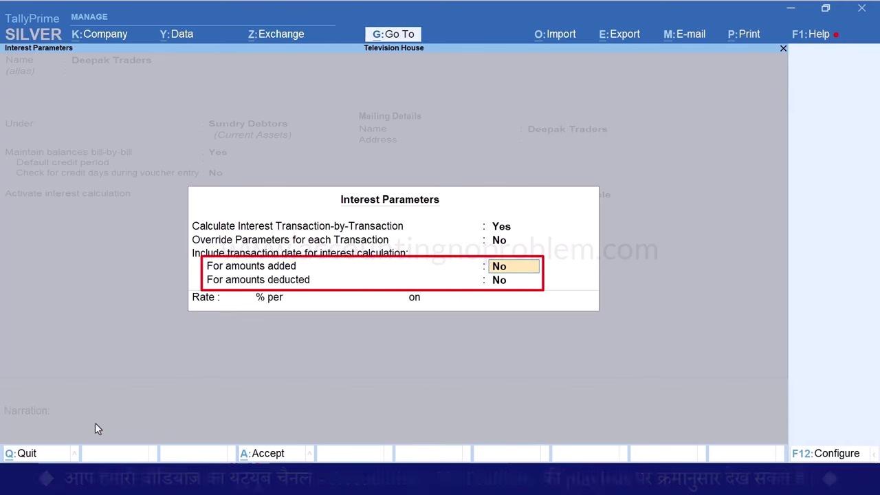
key(Return)
key(Return)
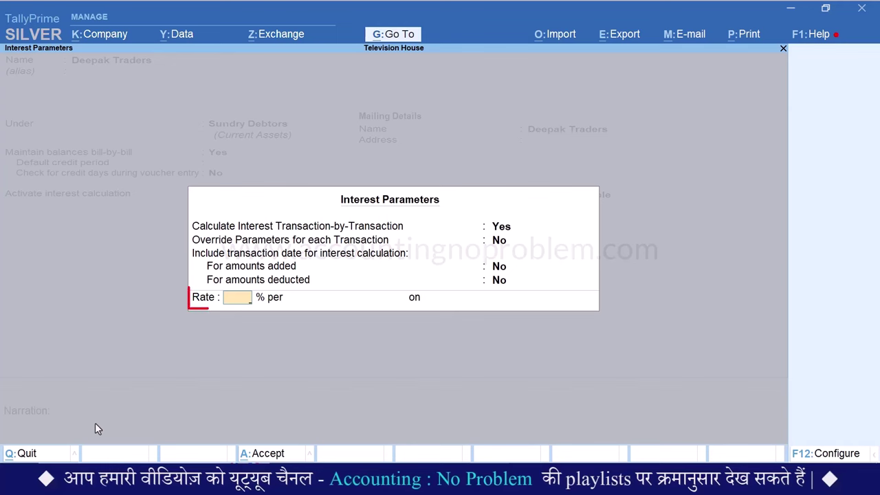
text(1)
key(Return)
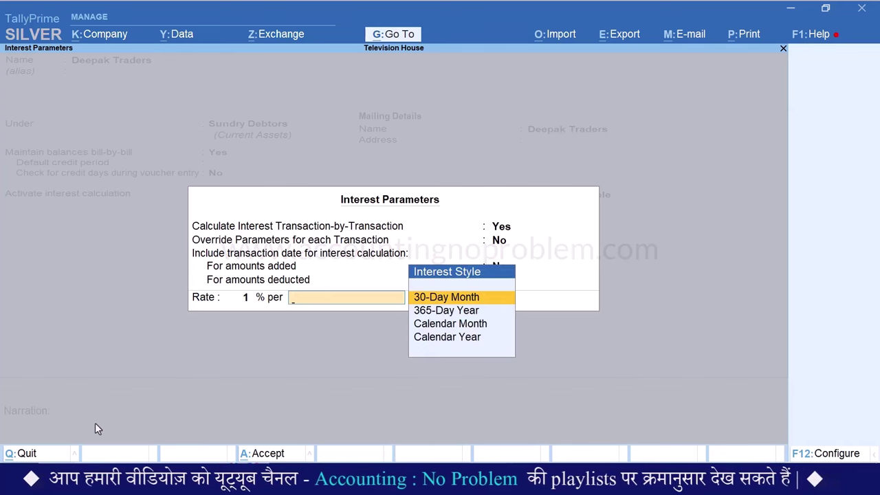
key(Down)
key(Down)
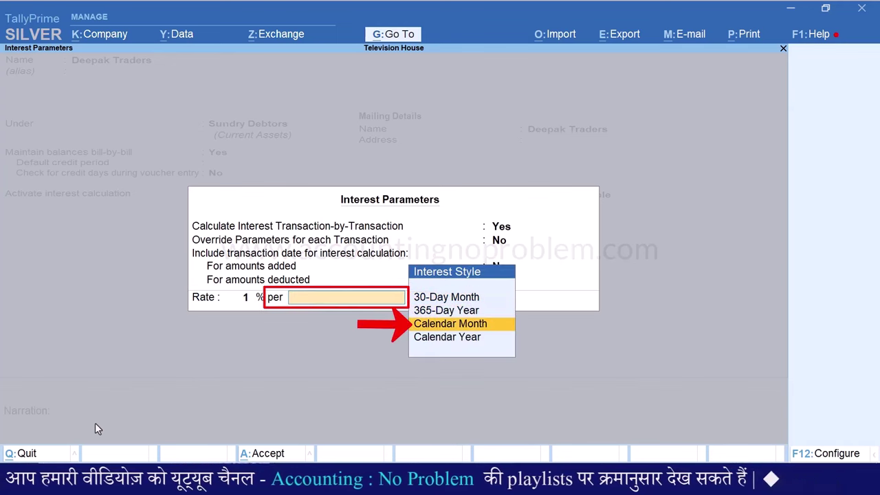
key(Return)
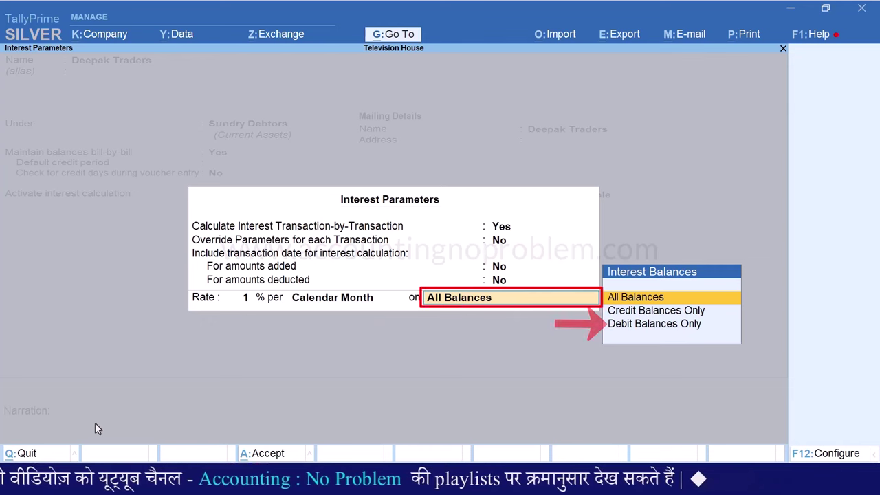
key(Down)
key(Down)
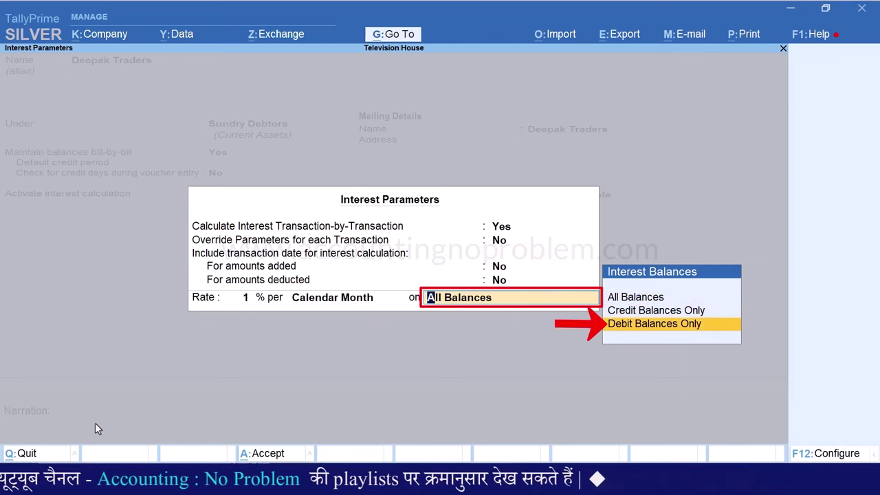
key(Return)
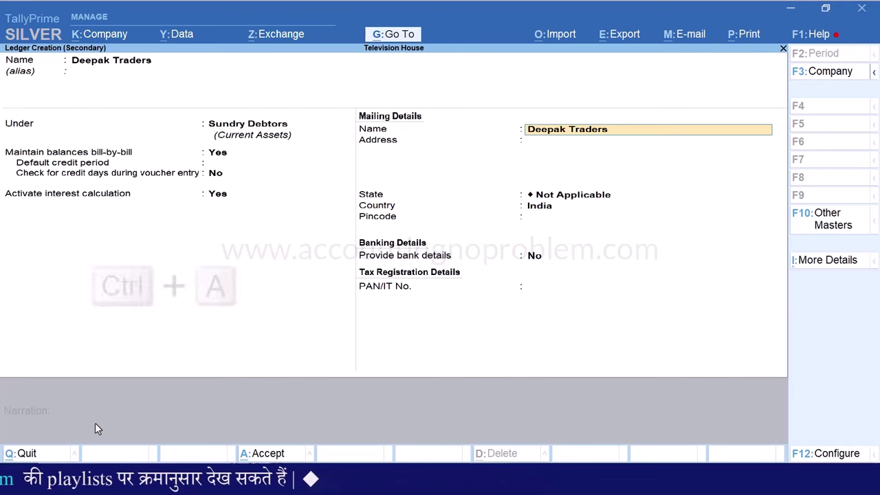
Save the ledger, use the Sales ledger, and sell 4 Nos of BPL TV 20"
key(ctrl+a)
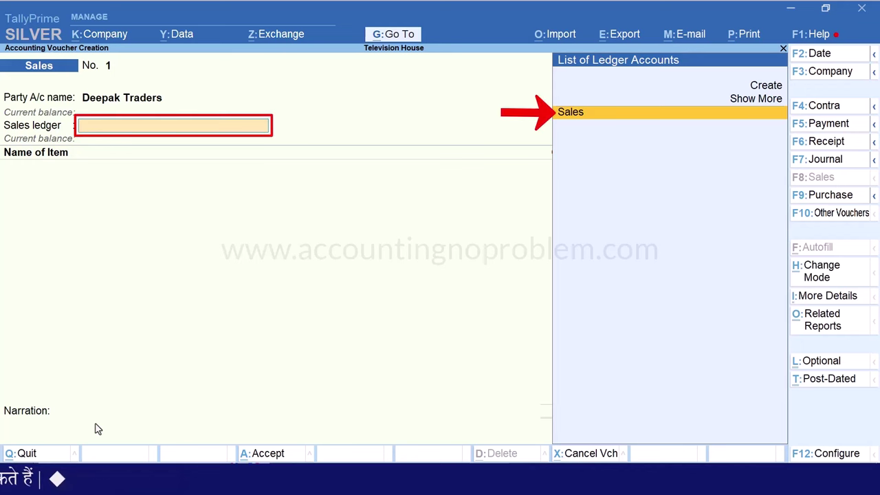
key(Return)
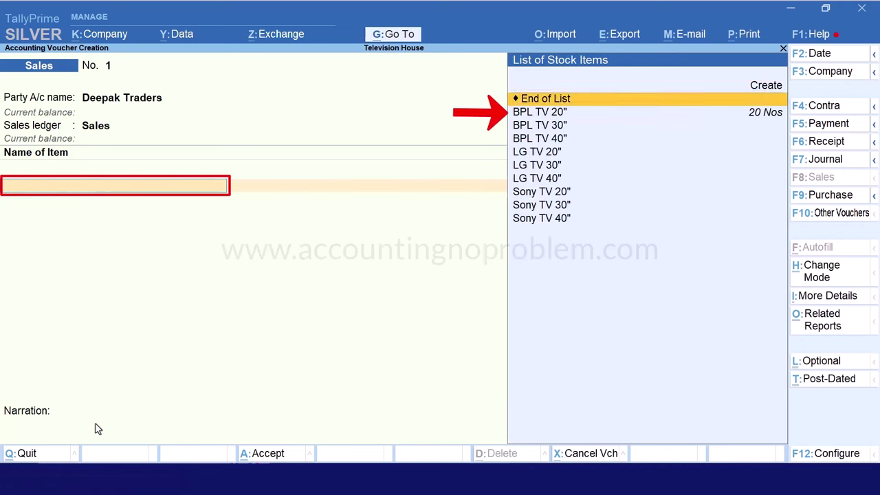
key(Down)
key(Return)
text(4)
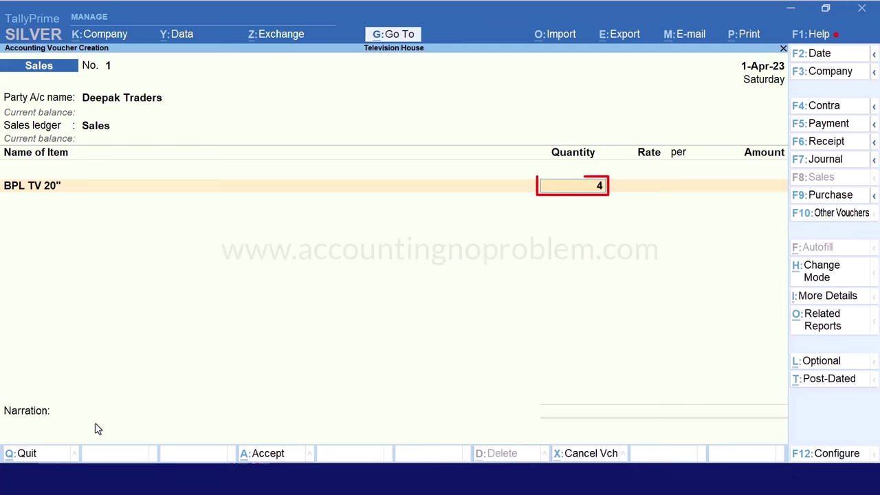
key(Return)
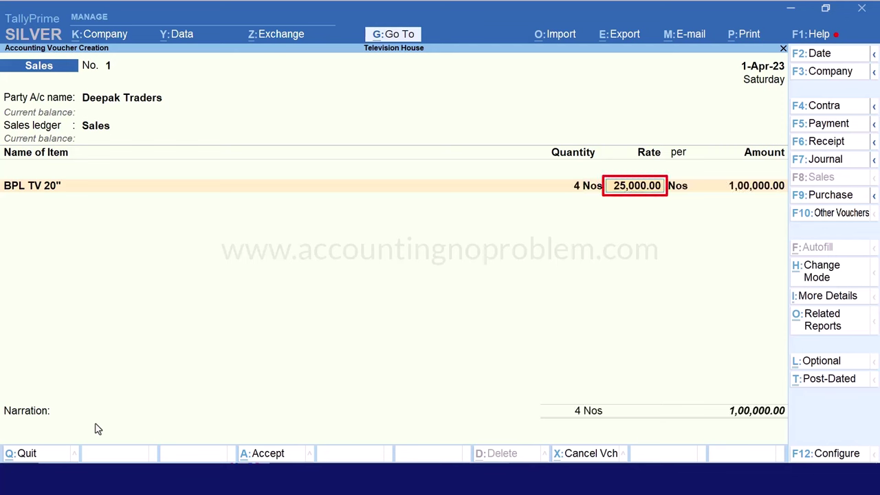
key(Return)
key(Return)
key(Return)
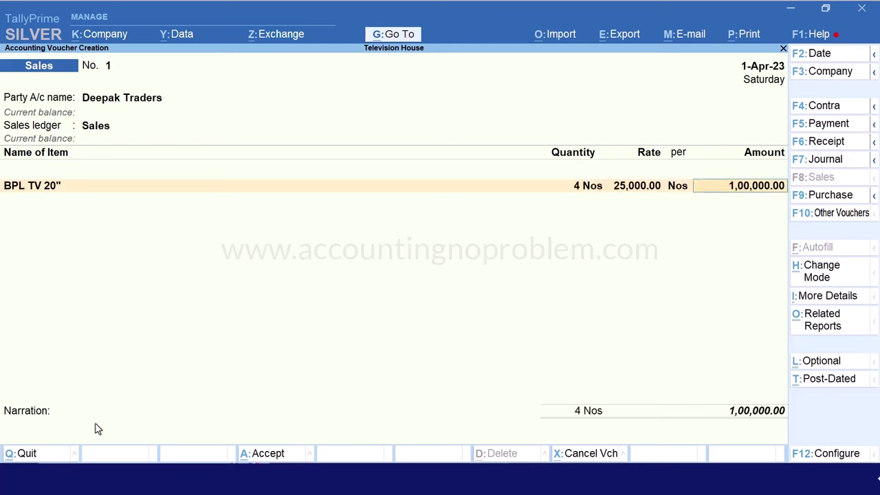
Allocate the bill as New Ref 1 for 1,00,000 Dr, skipping narration
key(Return)
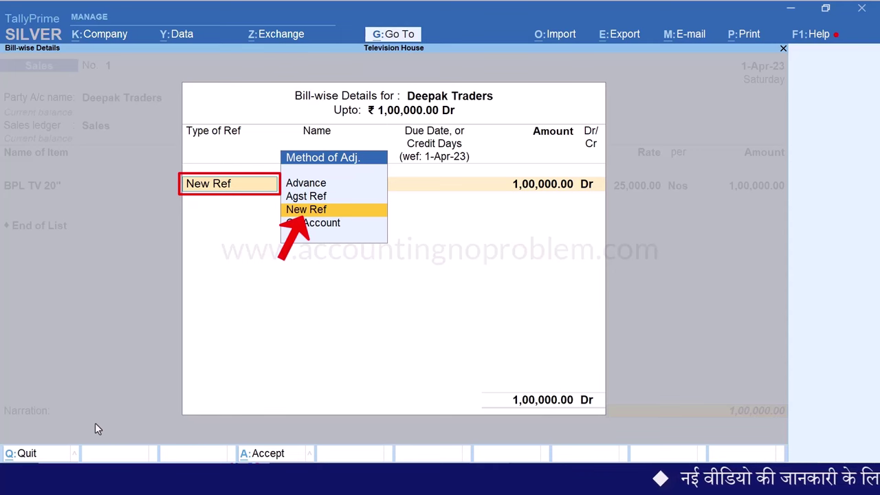
key(Return)
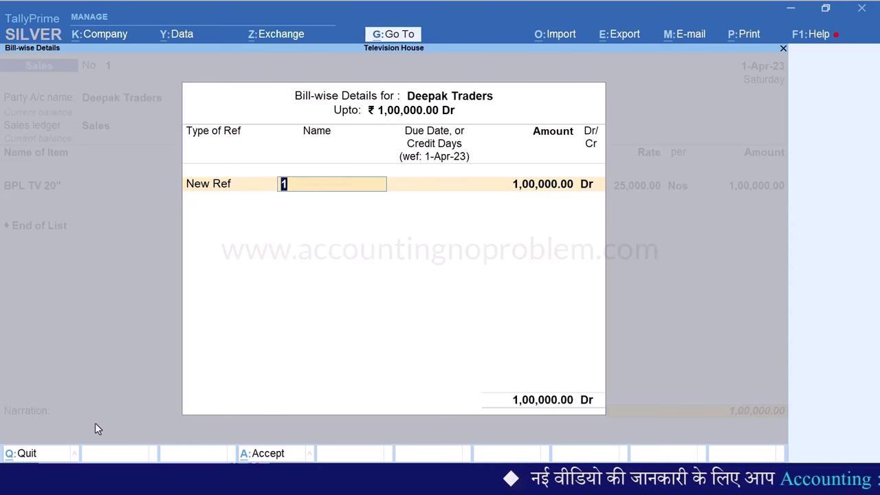
key(Return)
key(Return)
key(Return)
key(Return)
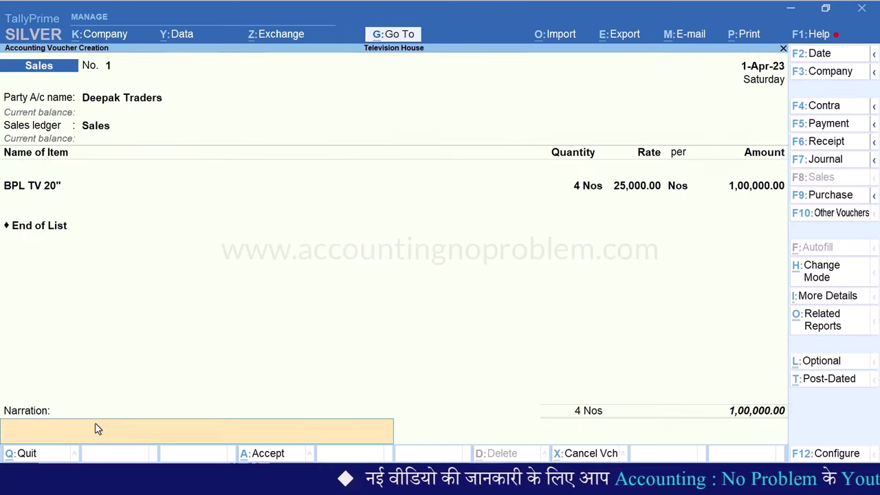
key(Return)
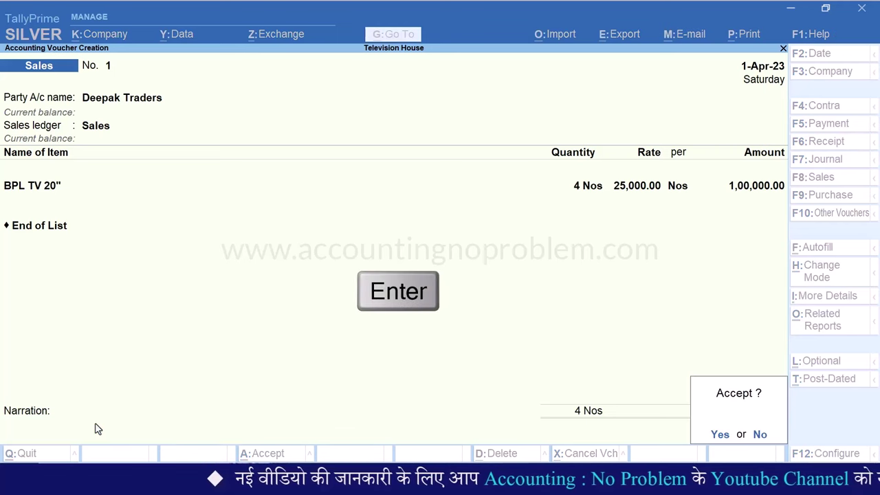
key(Return)
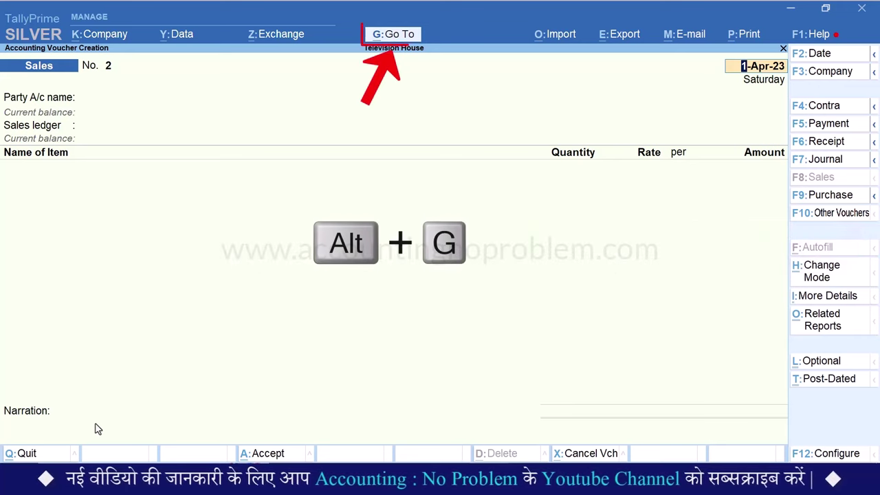
Open the Ledger Interest Calculation report for Deepak Traders via Alt+G search
key(alt+g)
text(Inte)
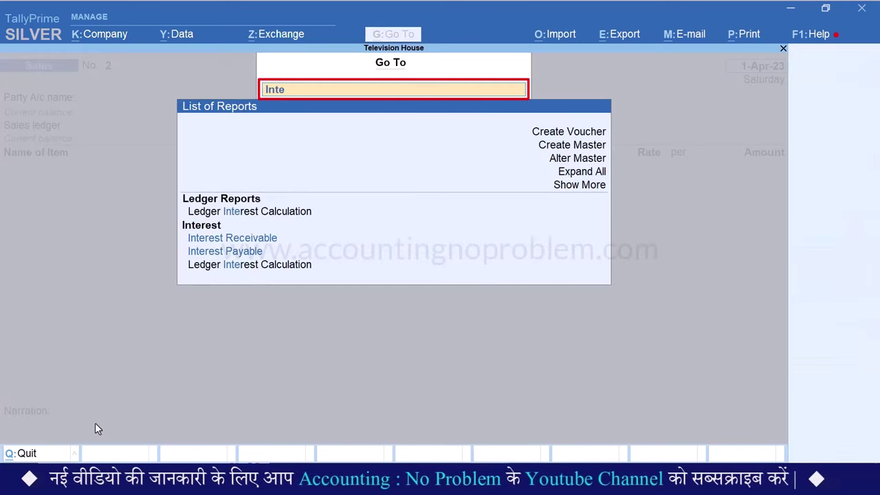
text(rest)
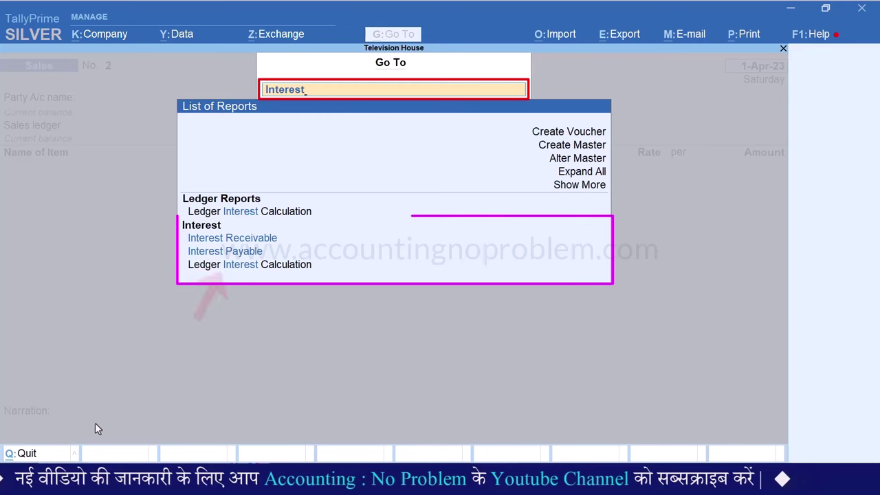
key(Down)
key(Down)
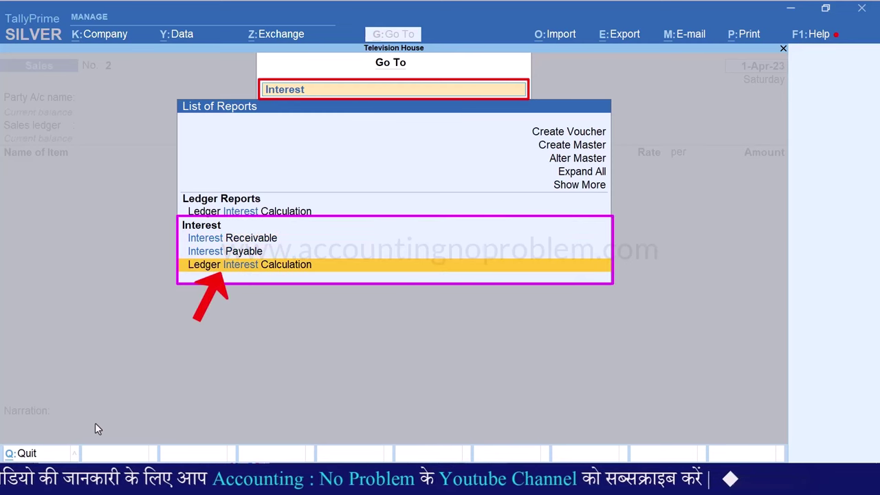
key(Return)
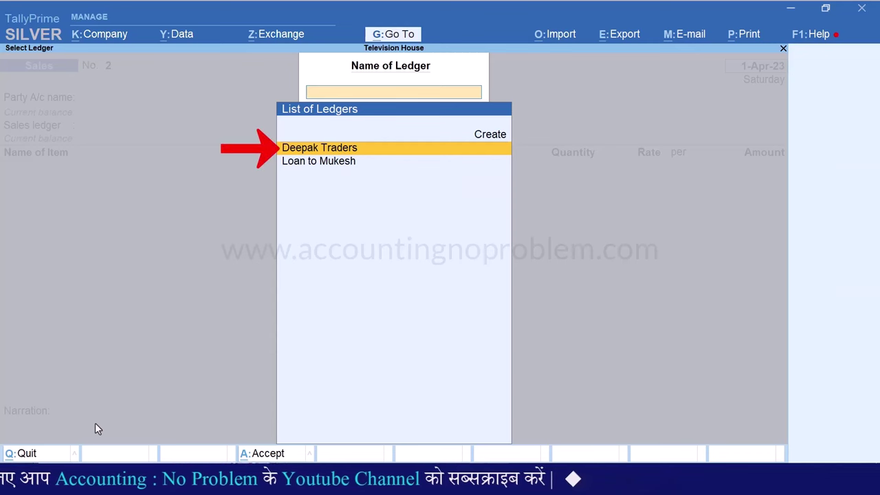
key(Return)
Set the report period 1-Apr-23 to 1-May-23 and show detailed interest breakup
key(F2)
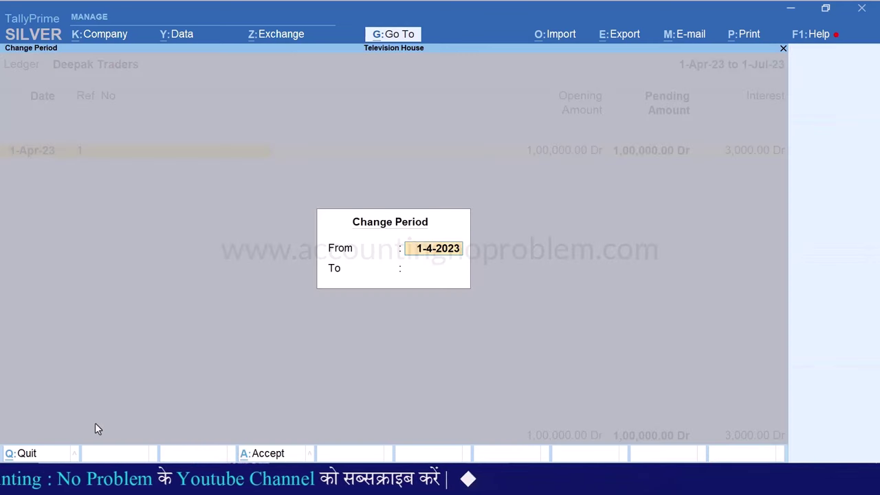
key(Return)
text(1.5)
key(Return)
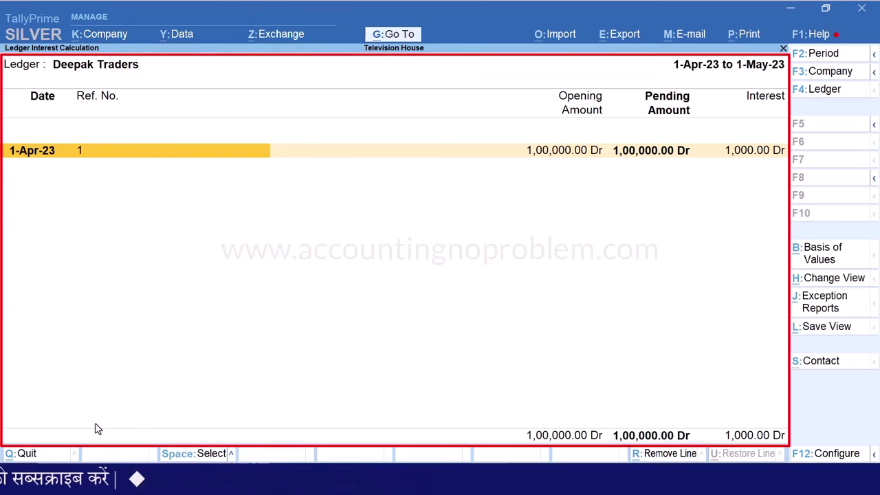
key(alt+F5)
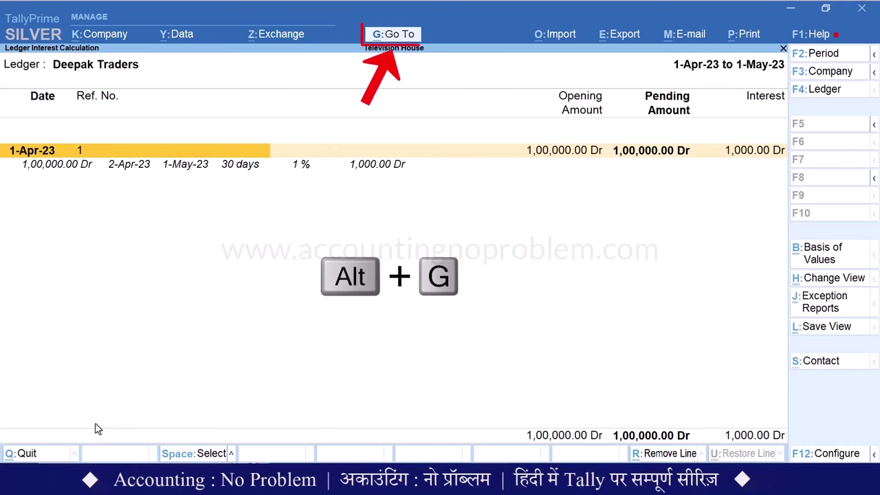
Create a new Journal voucher dated 1-May-23
key(alt+g)
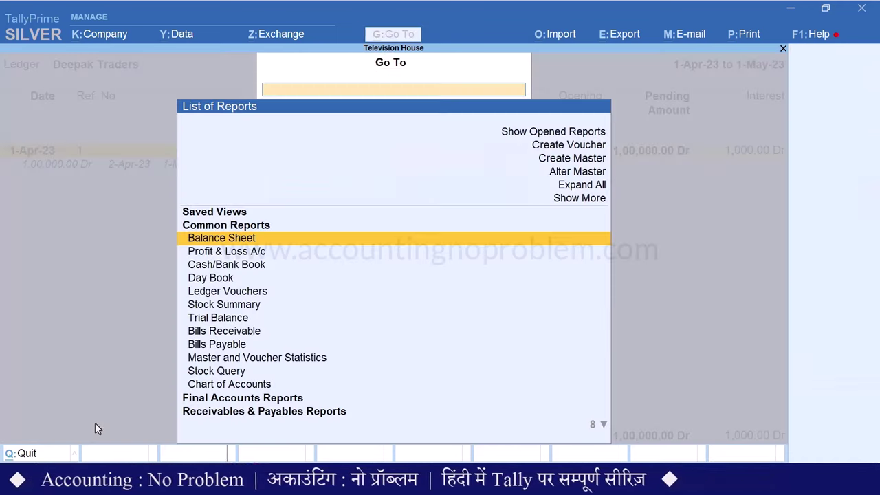
key(Up)
key(Up)
key(Up)
key(Up)
key(Up)
key(Up)
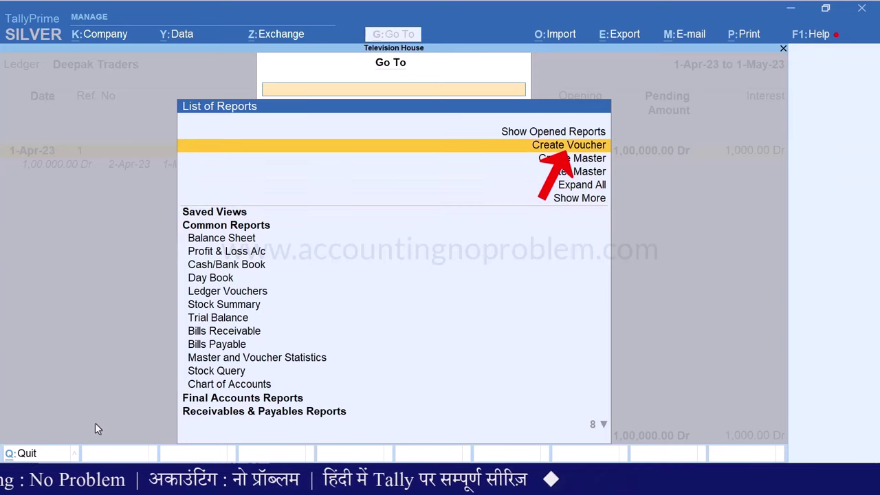
key(Return)
key(F7)
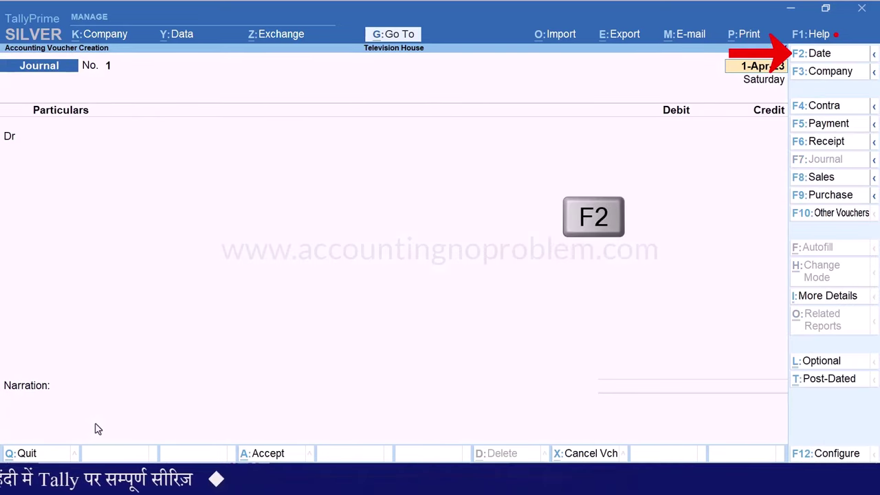
key(F2)
text(1.5)
key(Return)
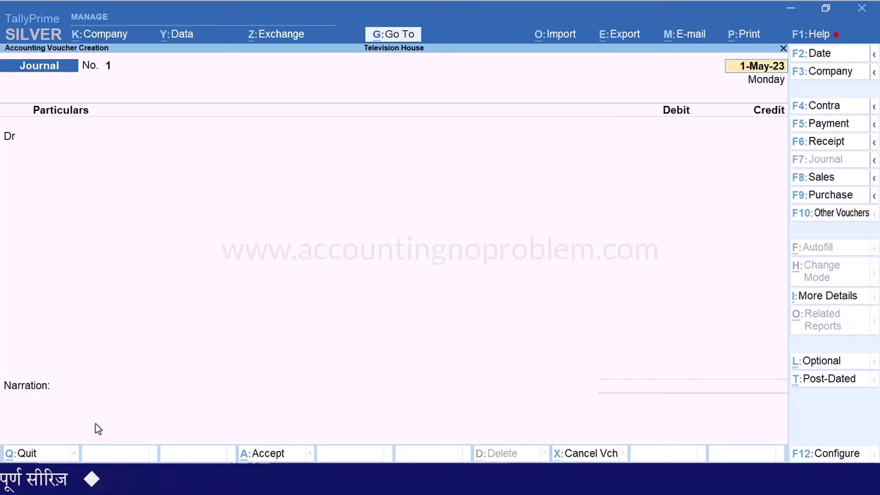
Debit Deepak Traders 1,000 in the journal
key(Return)
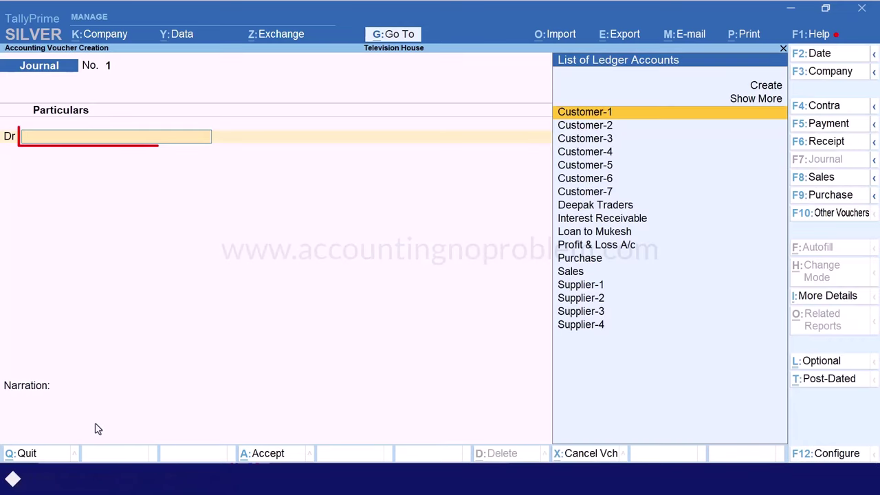
text(Dee)
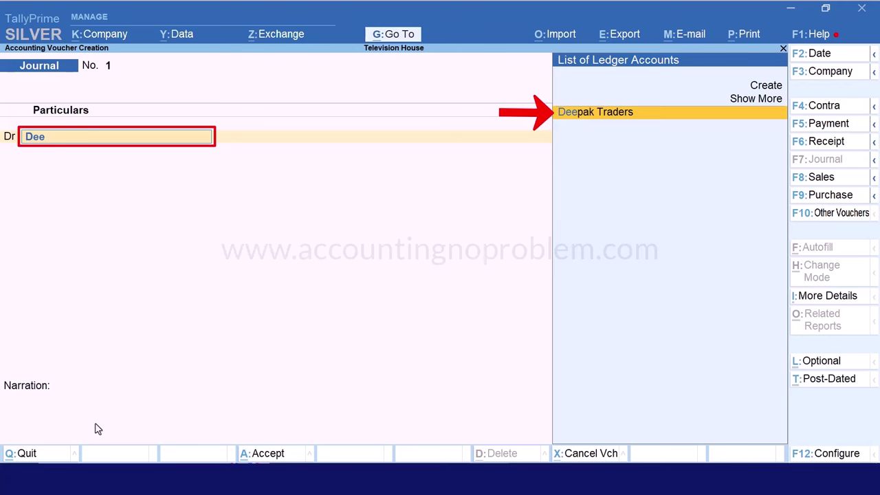
key(Return)
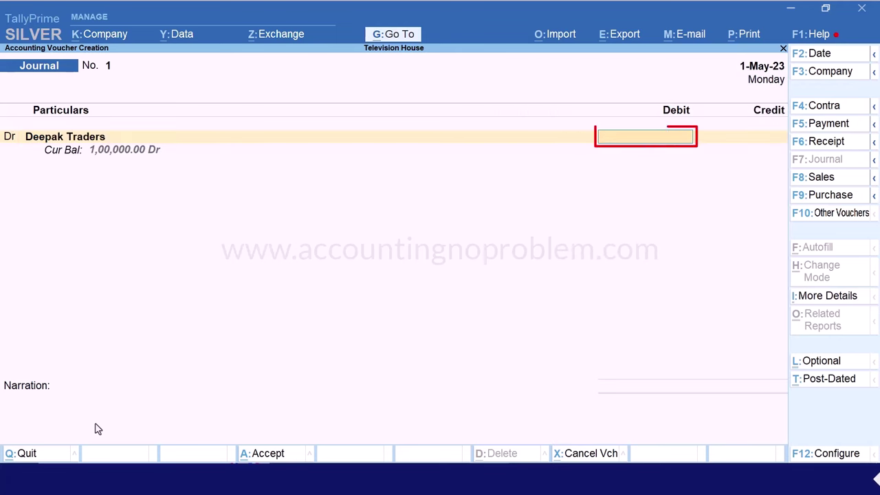
text(1000)
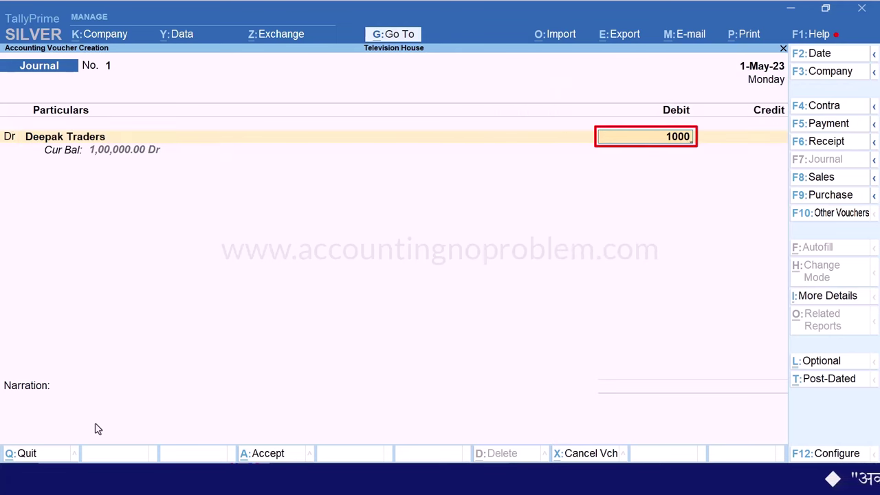
key(Return)
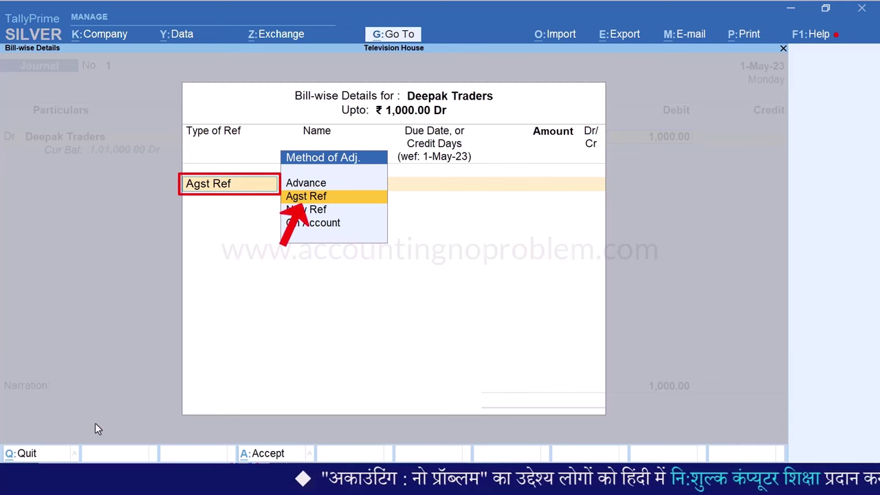
Allocate 1,000 Dr against pending bill 1 dated 1-Apr-23
key(Return)
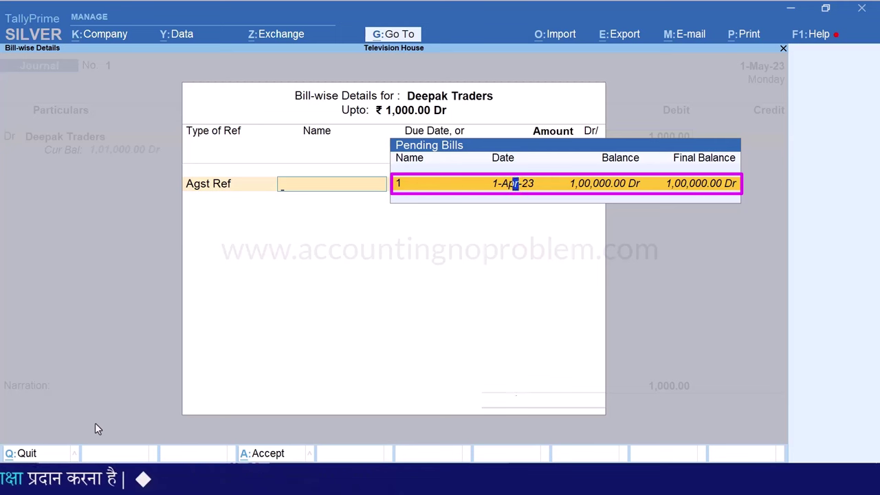
key(Return)
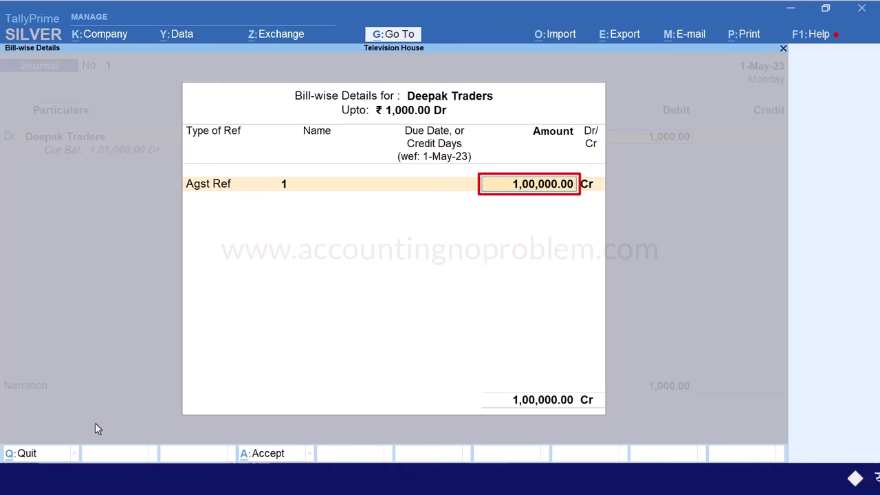
key(Delete)
key(Delete)
key(Delete)
key(Delete)
key(Delete)
key(Delete)
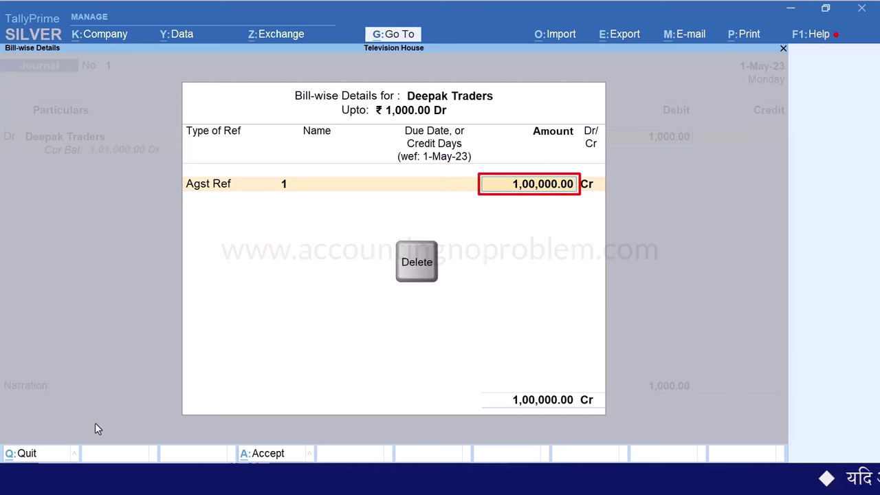
key(Delete)
key(Delete)
key(Delete)
key(Delete)
key(Delete)
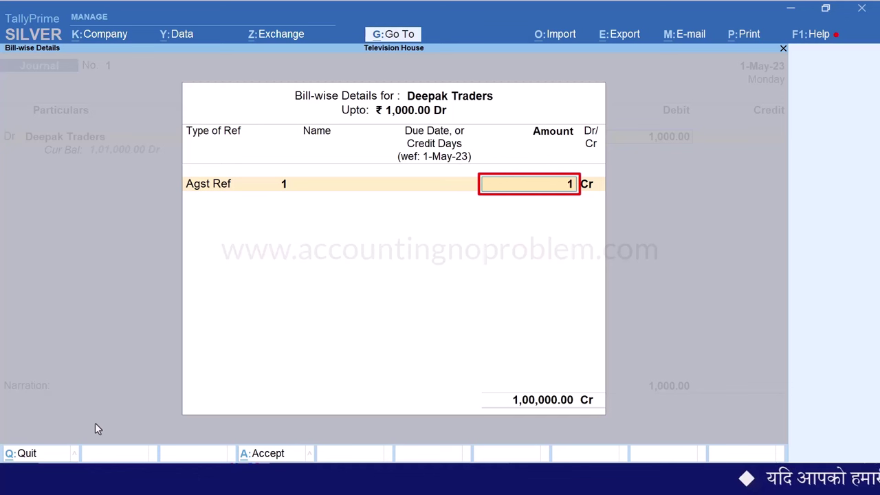
key(Return)
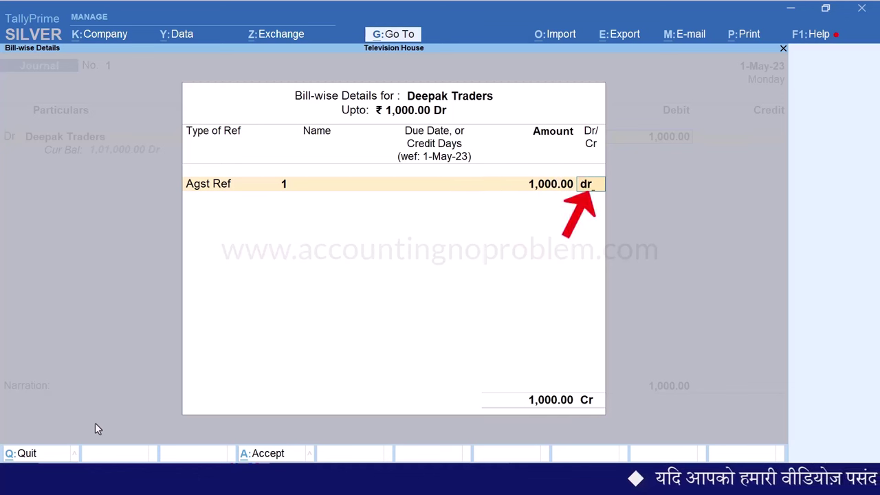
key(Return)
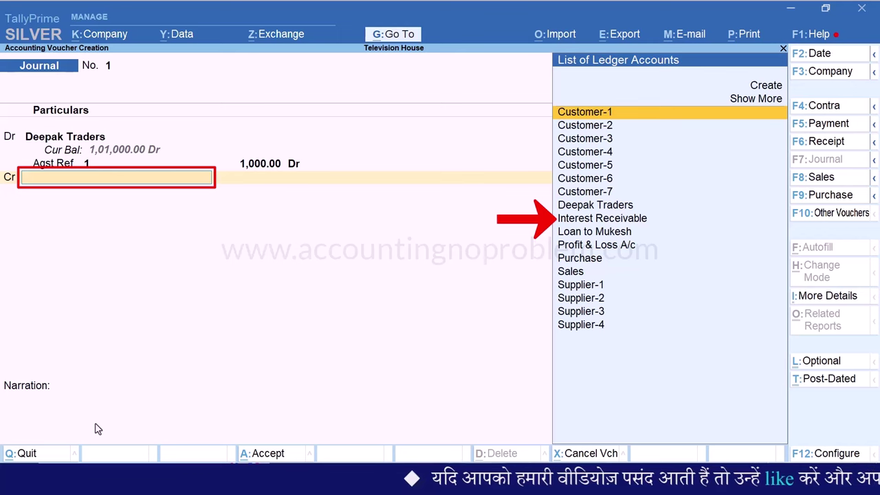
Credit Interest Receivable, add narration 'Being interest amount Book of Deepak Traders.', and save
key(Down)
key(Down)
key(Down)
key(Down)
key(Down)
key(Down)
key(Down)
key(Down)
key(Return)
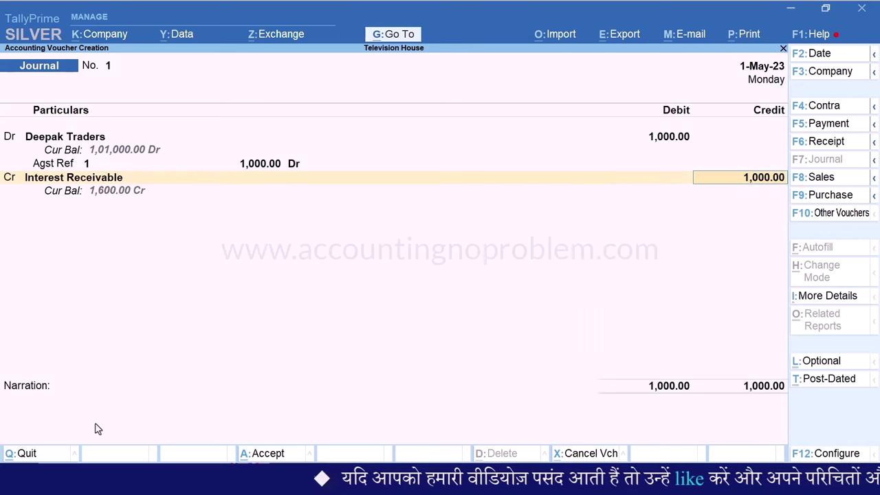
key(Return)
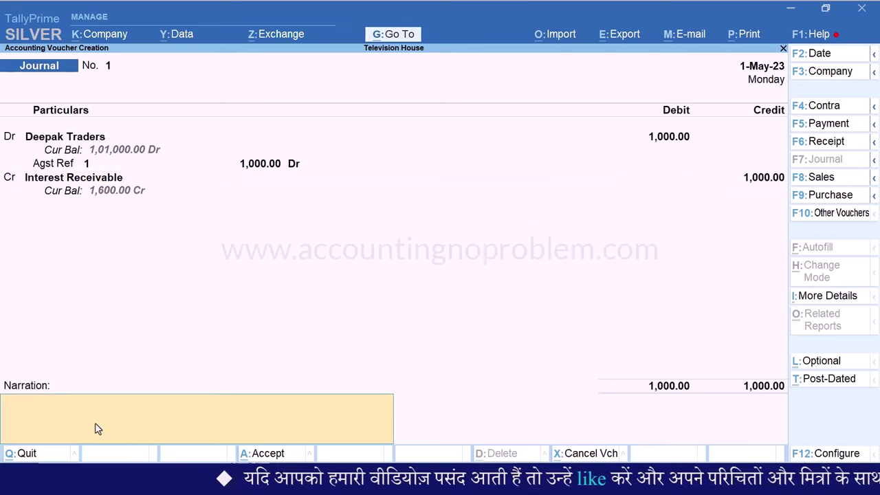
text(Being interest amount Book of Deepak Traders.)
key(Return)
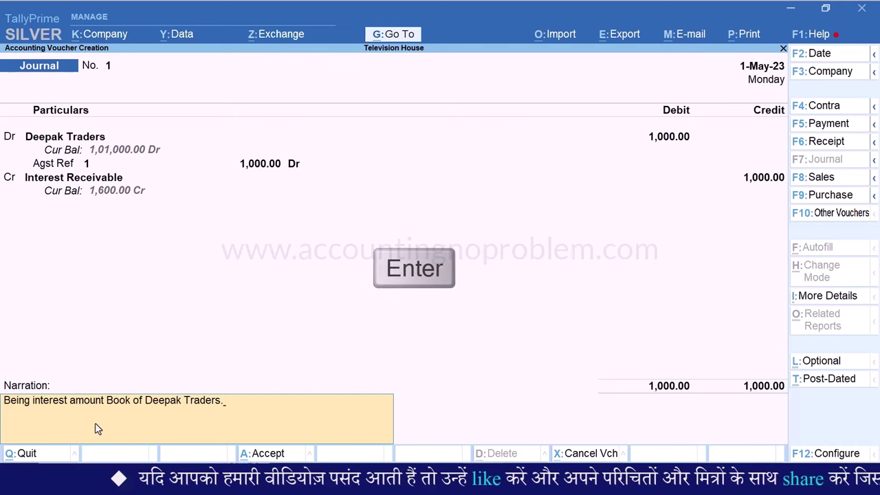
key(Return)
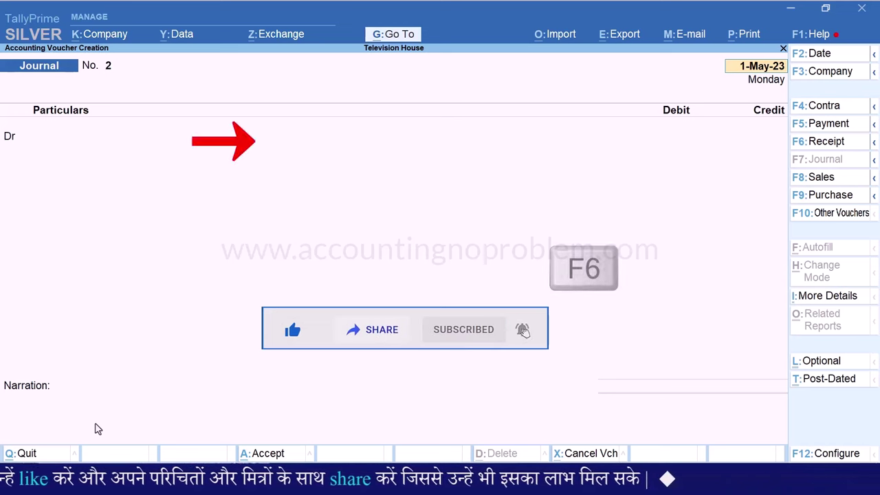
Start a receipt crediting Deepak Traders 1,01,000.00 against pending bill 1
key(F6)
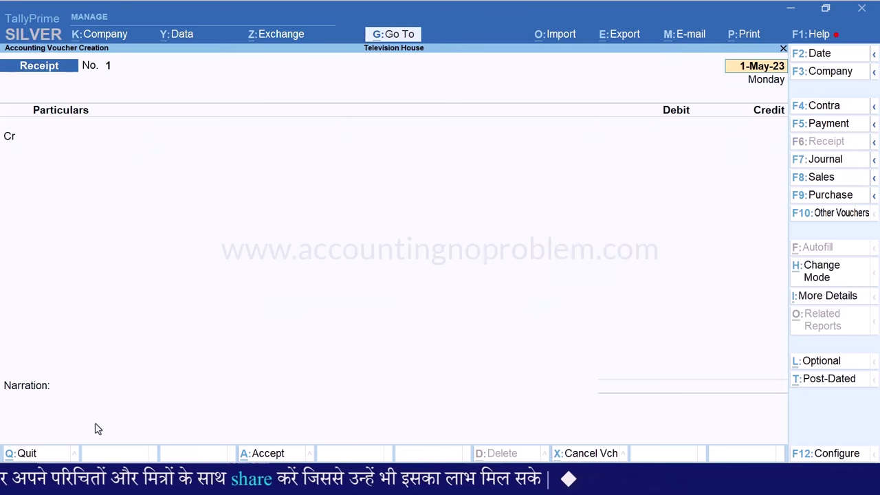
key(Return)
text(Dee)
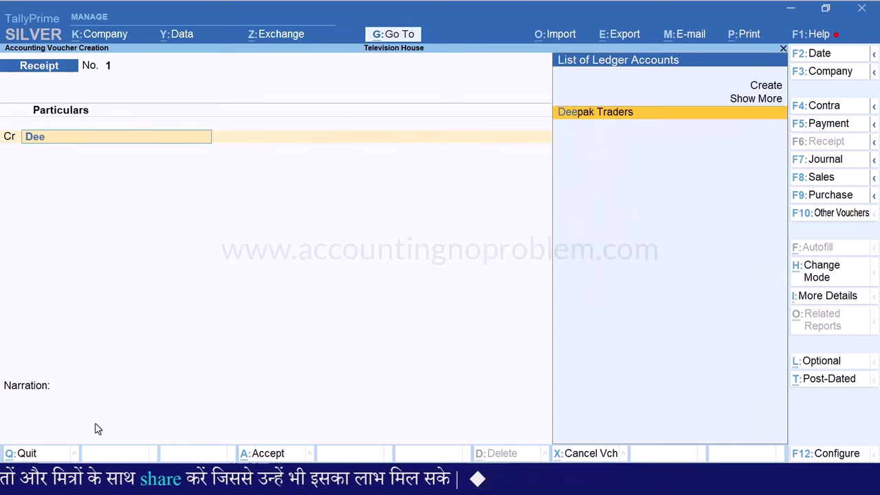
key(Return)
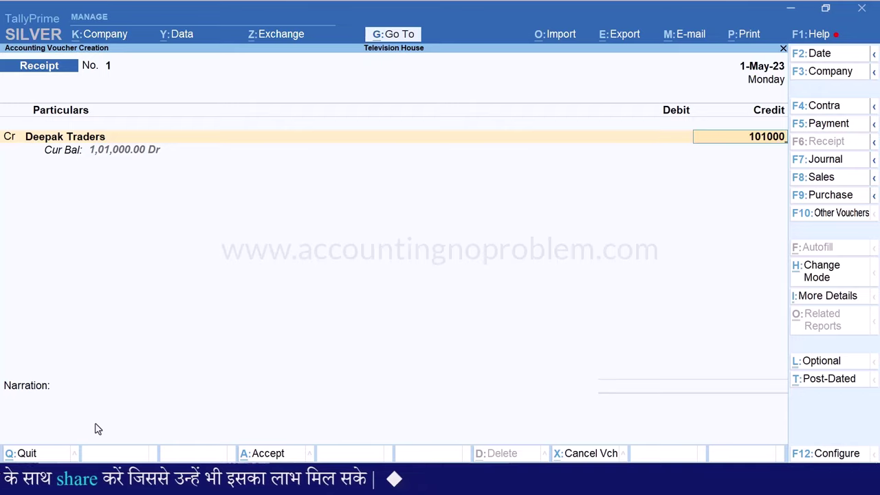
key(Return)
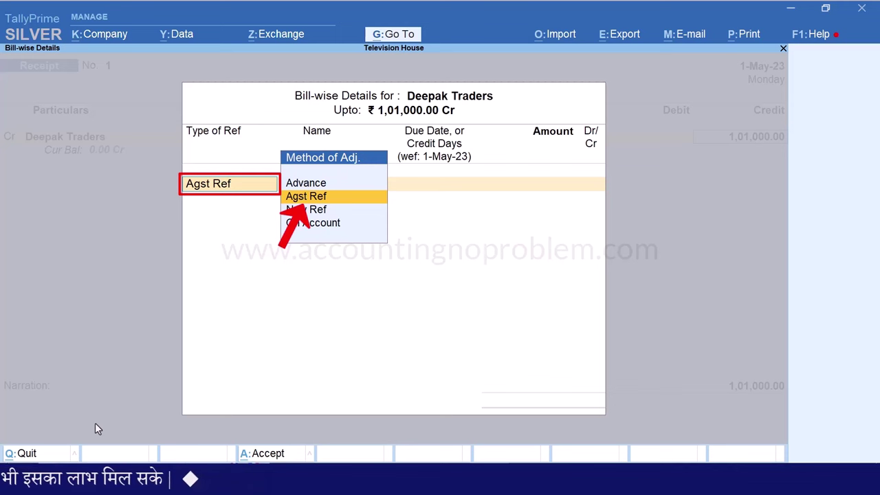
key(Return)
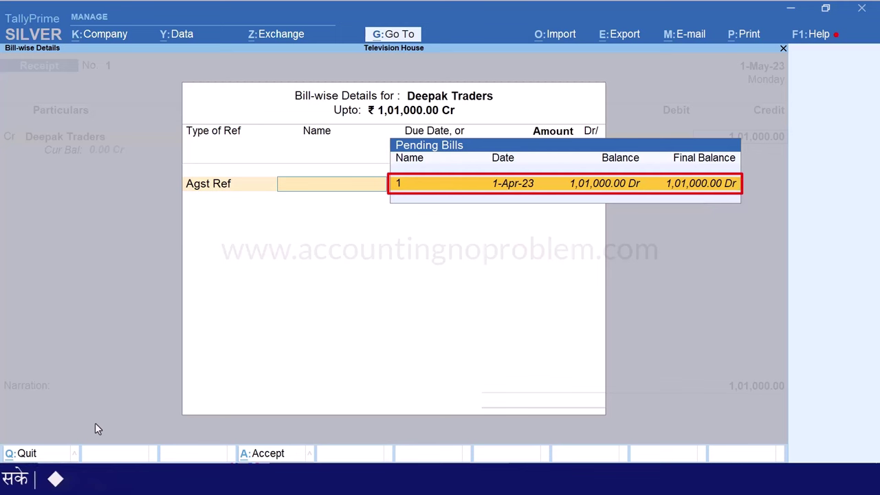
key(Return)
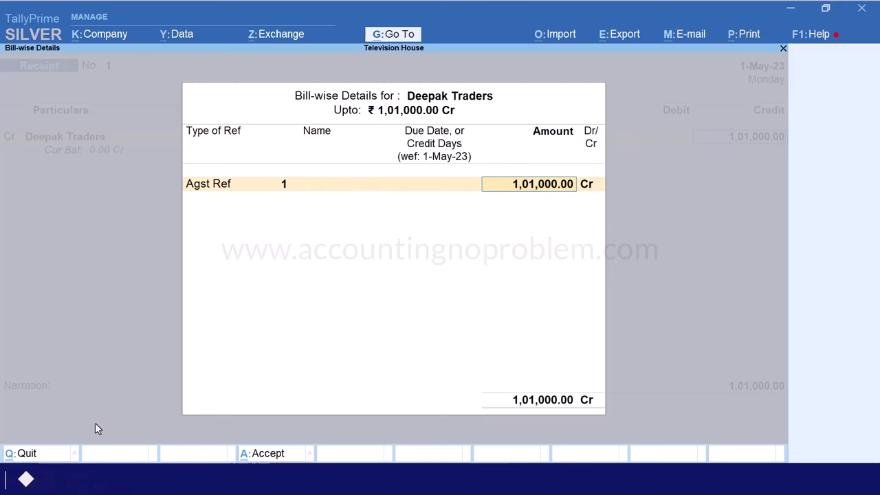
key(Return)
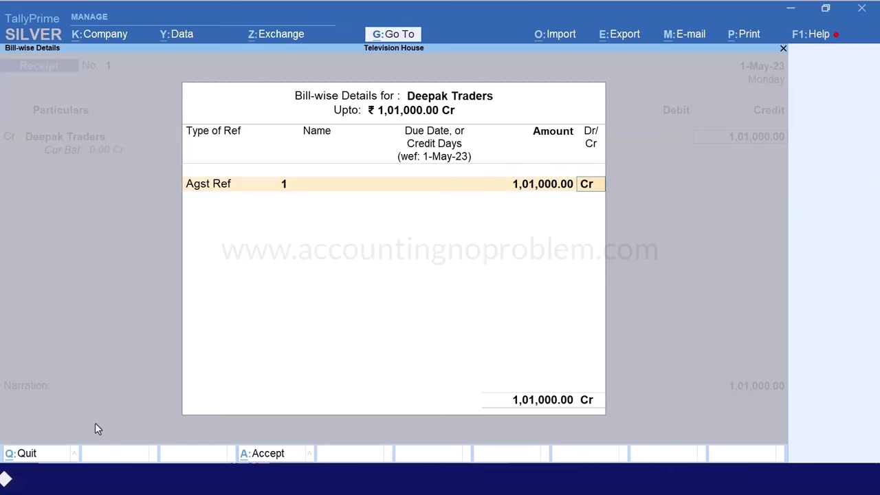
key(Return)
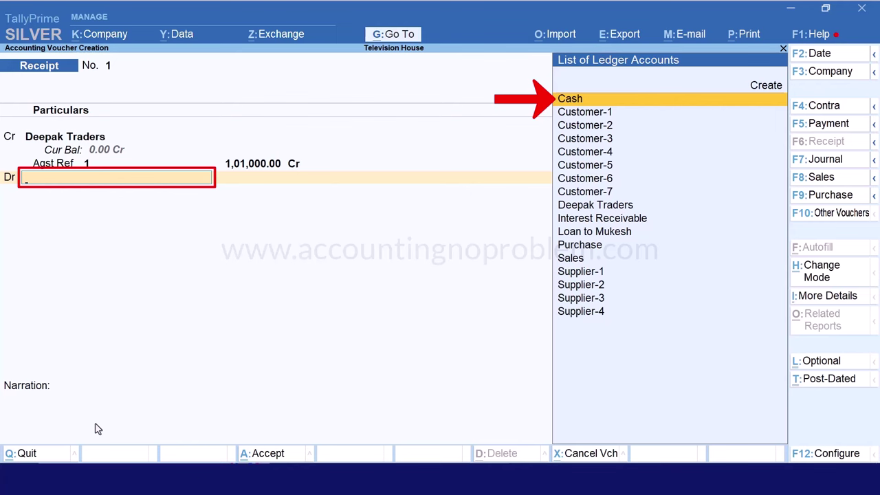
Debit Cash 1,01,000.00, add narration 'Being amount received with interest.' and save the receipt
key(Return)
key(Return)
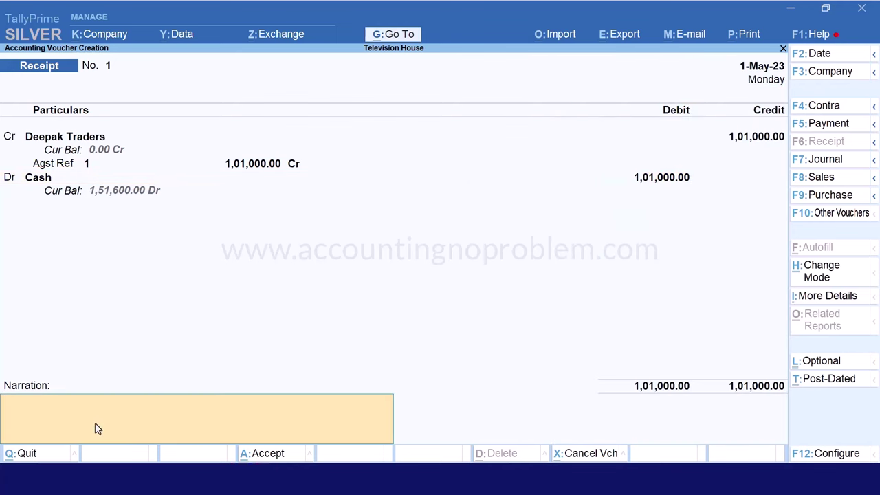
text(Being amount received with interest.)
key(Return)
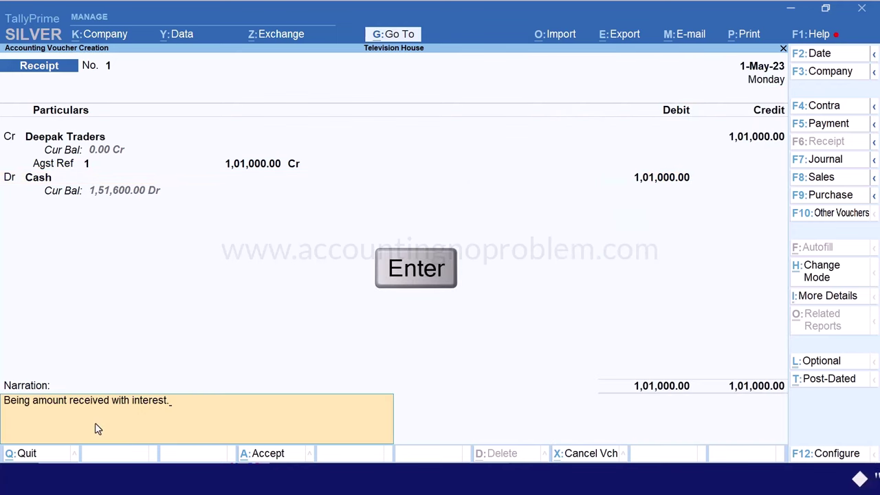
key(Return)
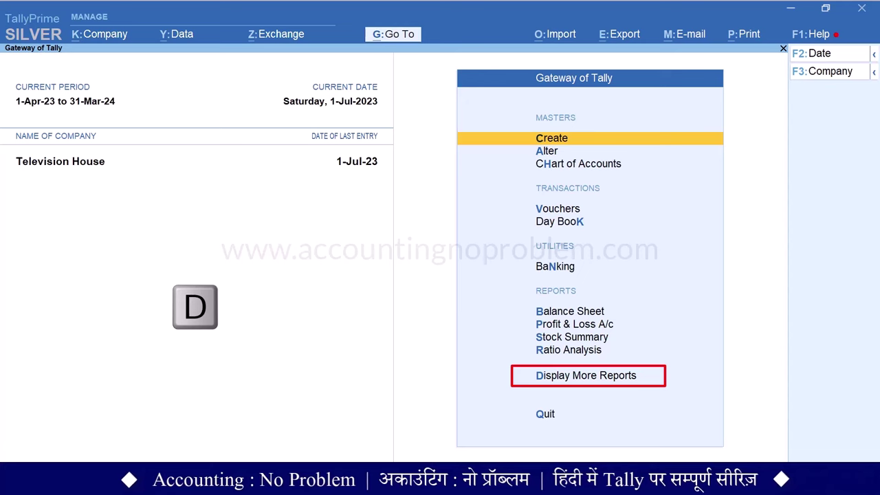
Open the Ledger Interest Calculation report for Deepak Traders
key(d)
key(s)
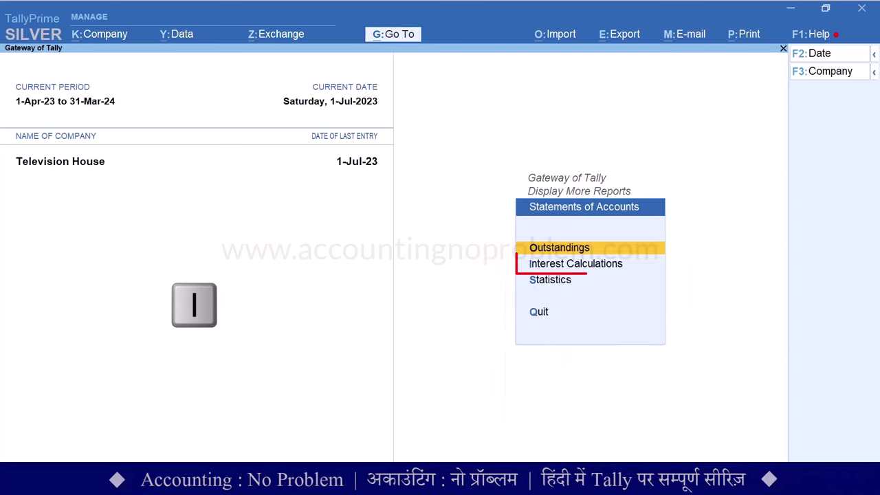
key(i)
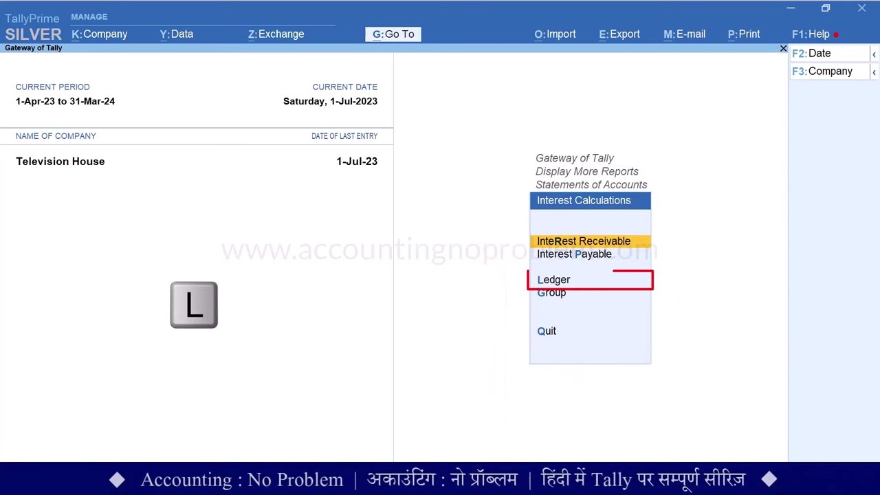
key(l)
key(Return)
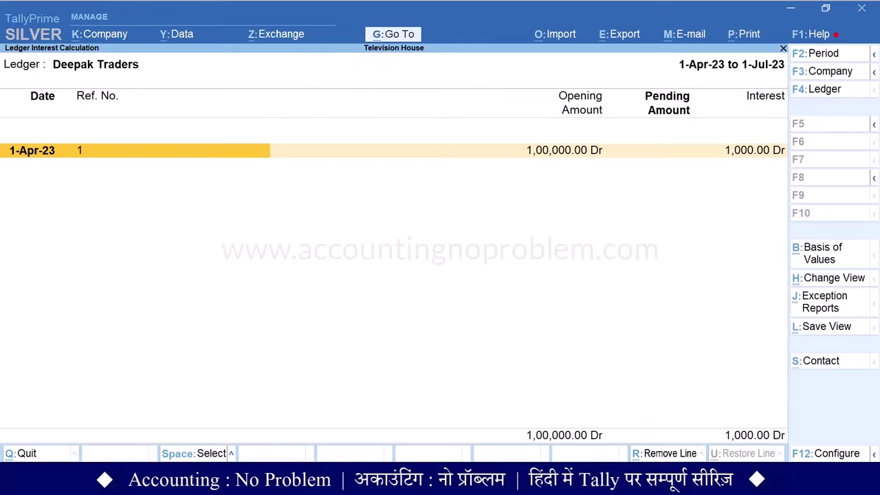
Set the period to 1-Apr-23 through 1-May-23 and show the detailed interest view
key(F2)
key(Return)
text(1)
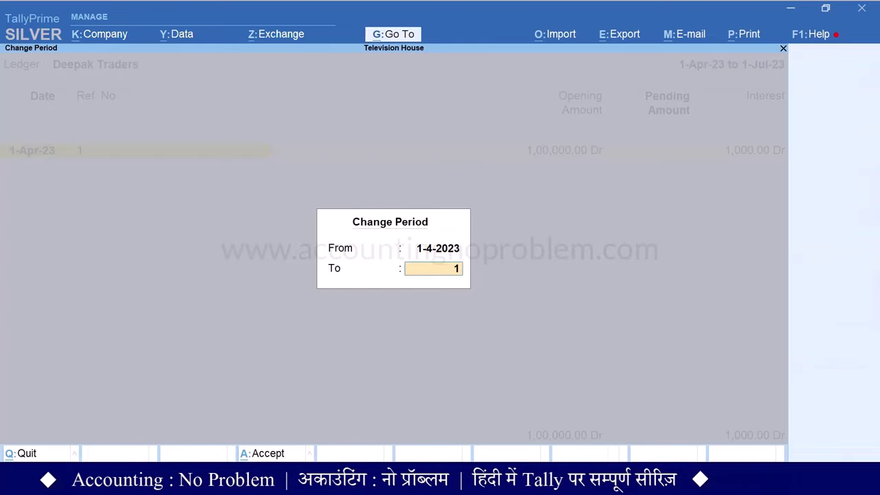
text(.5)
key(Return)
key(alt+F5)
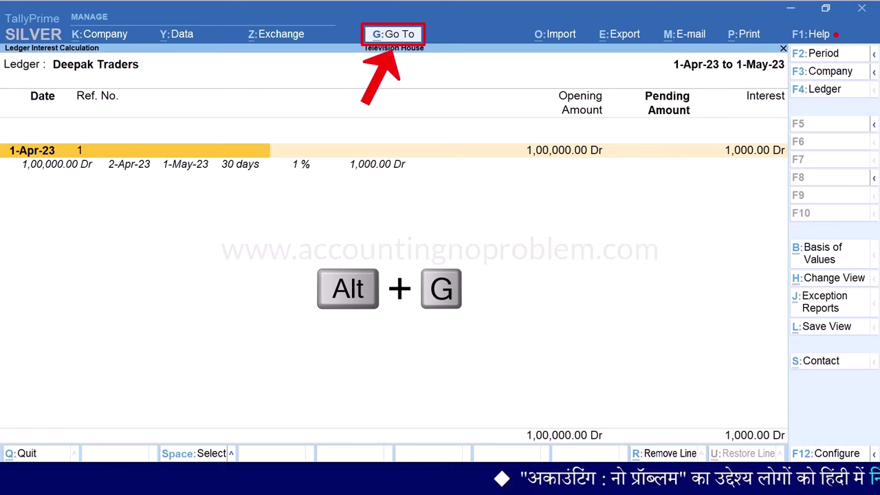
Open Deepak Traders' ledger for alteration via Alter Master > Ledger
key(alt+g)
key(Up)
key(Up)
key(Up)
key(Up)
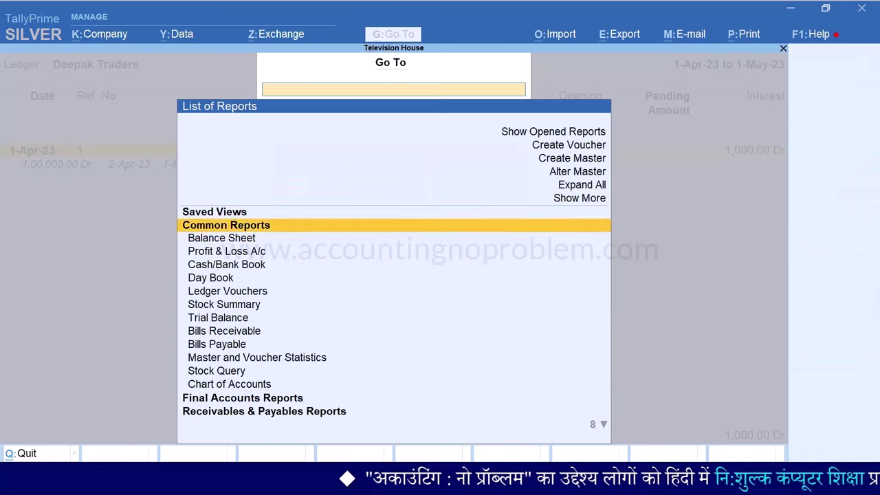
key(Return)
key(Down)
key(Return)
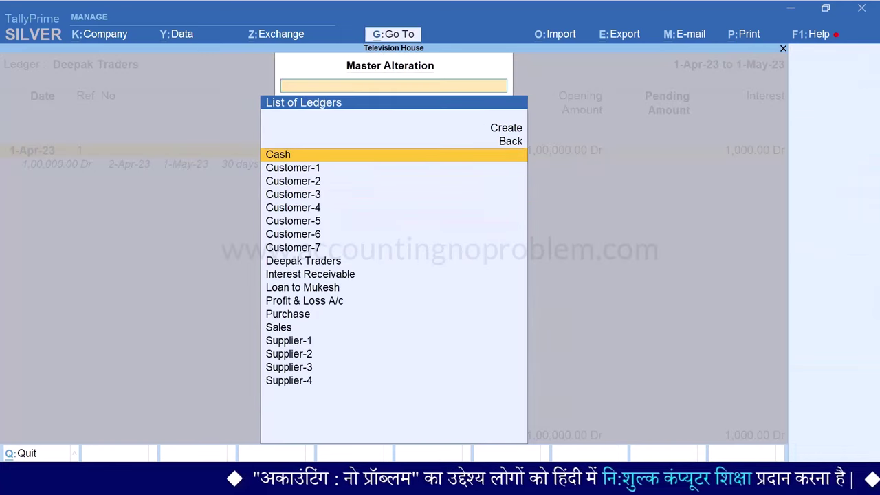
text(Dee)
key(Return)
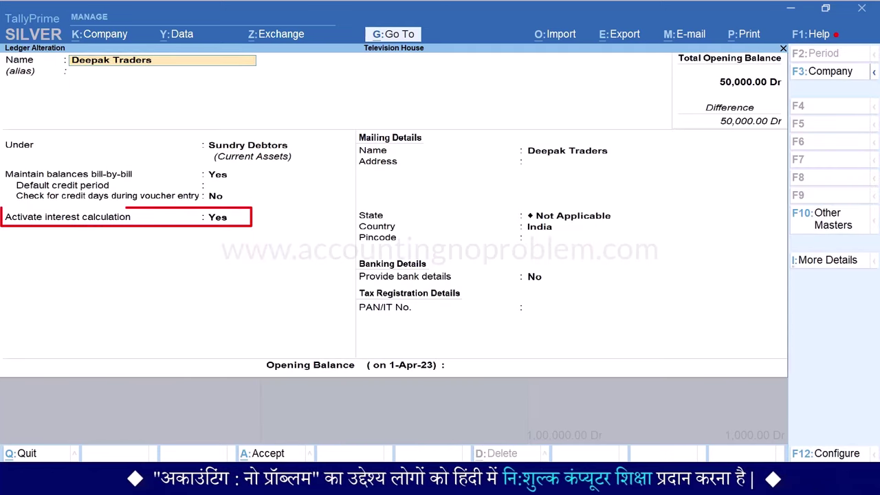
Set Override Parameters to Yes in its interest parameters, accept, and back out
key(Return)
key(Return)
key(Return)
key(Return)
key(Return)
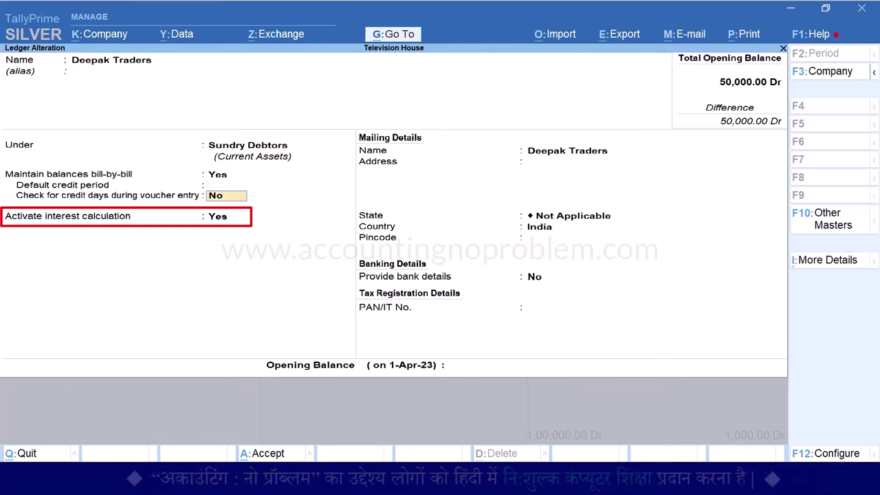
key(Return)
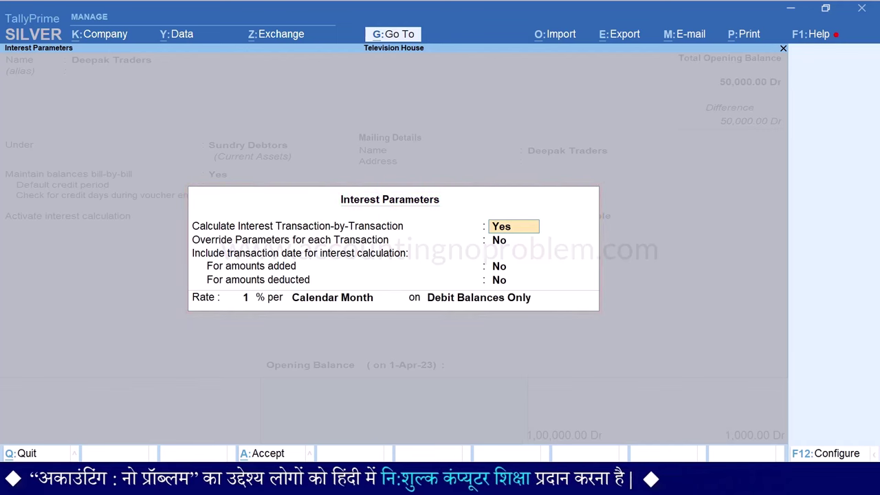
key(Return)
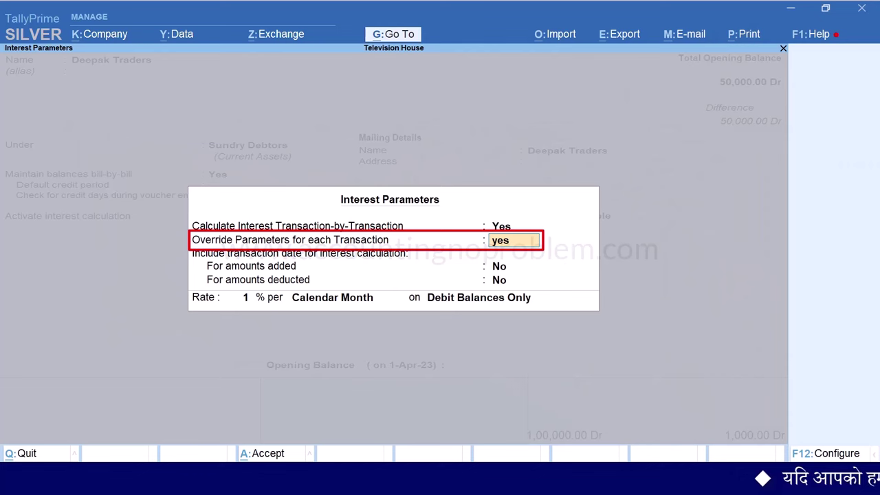
key(ctrl+a)
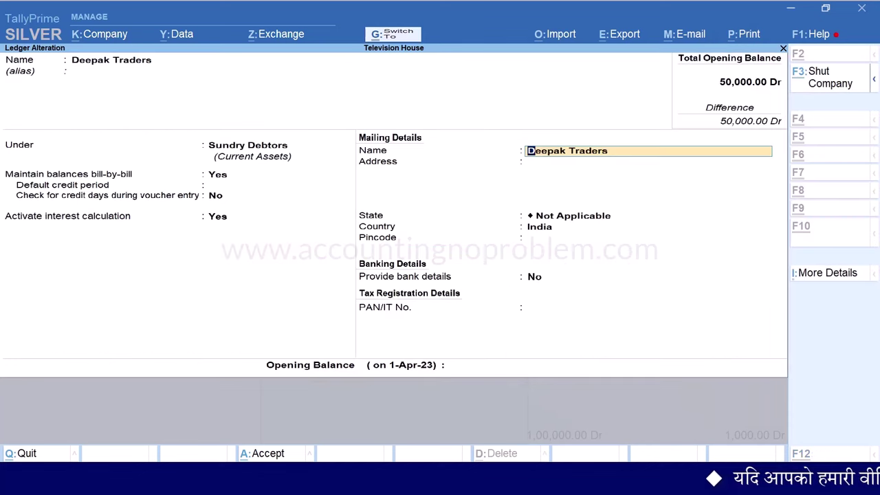
key(Escape)
key(Escape)
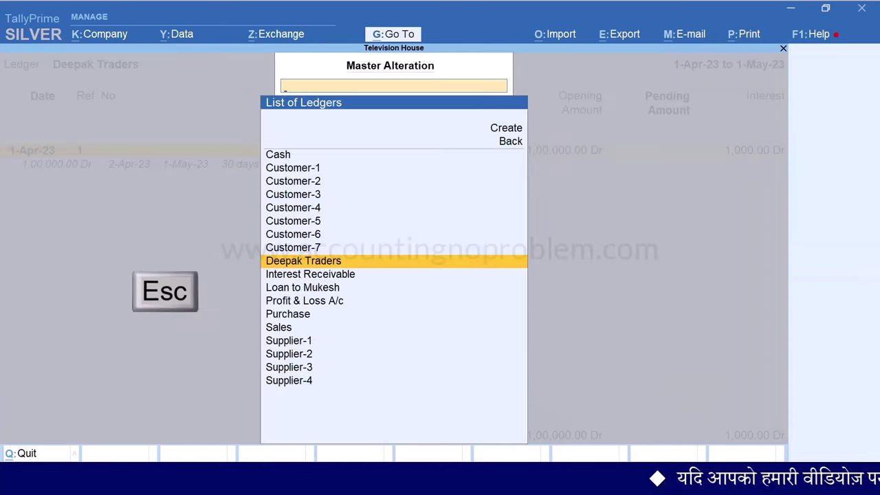
key(Escape)
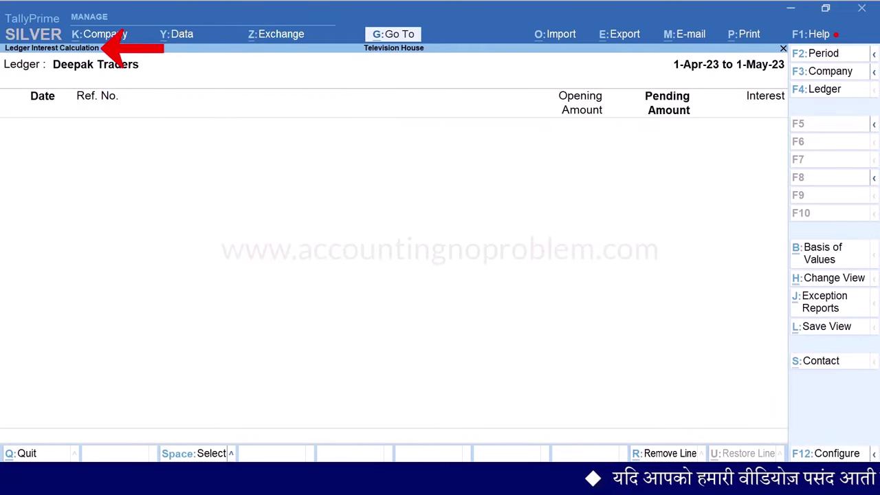
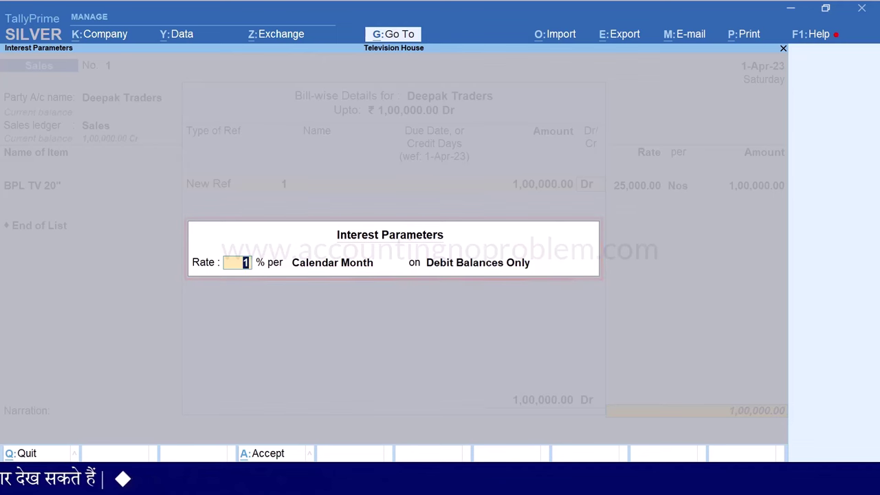
Accept the 1% calendar-month interest terms and close the sales voucher's bill-wise details
key(Return)
key(Return)
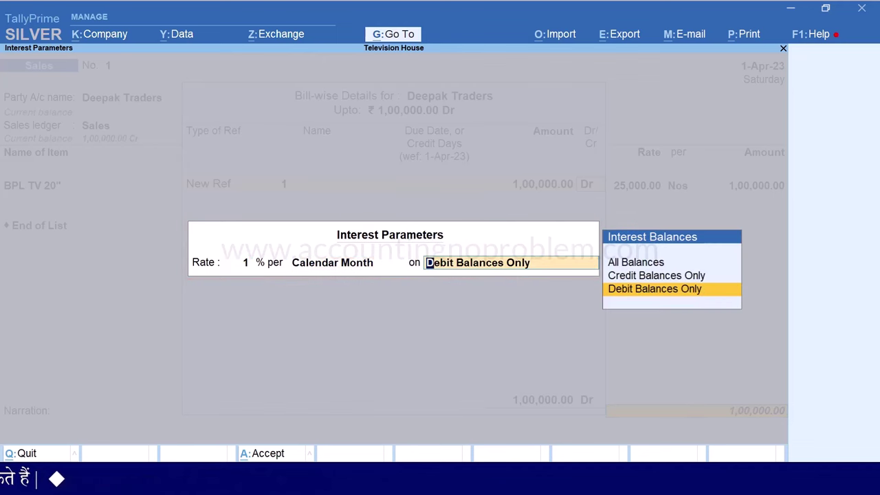
key(Return)
key(Return)
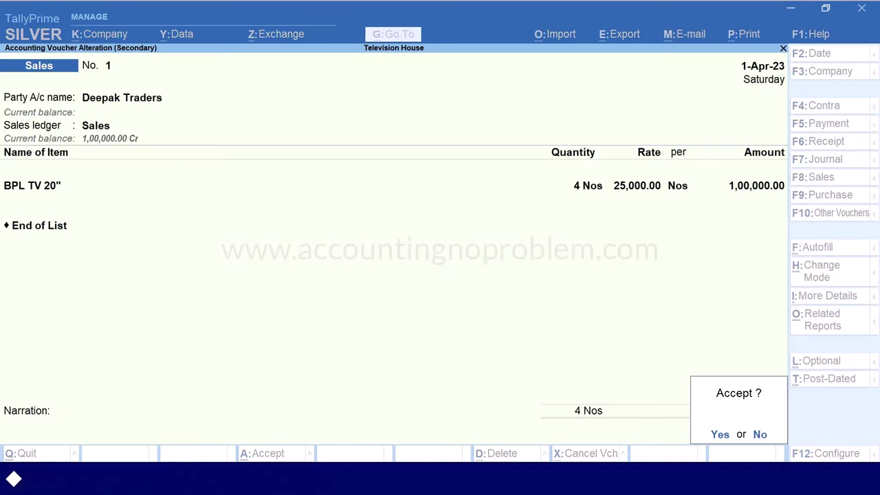
key(Return)
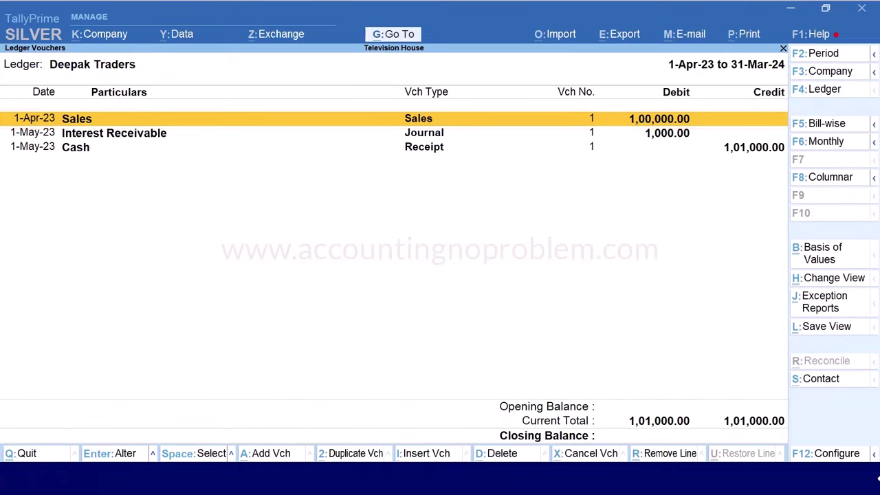
Leave Ledger Vouchers to show Deepak Traders' interest: 1,000.00 on bill 1 for 30 days
key(Escape)
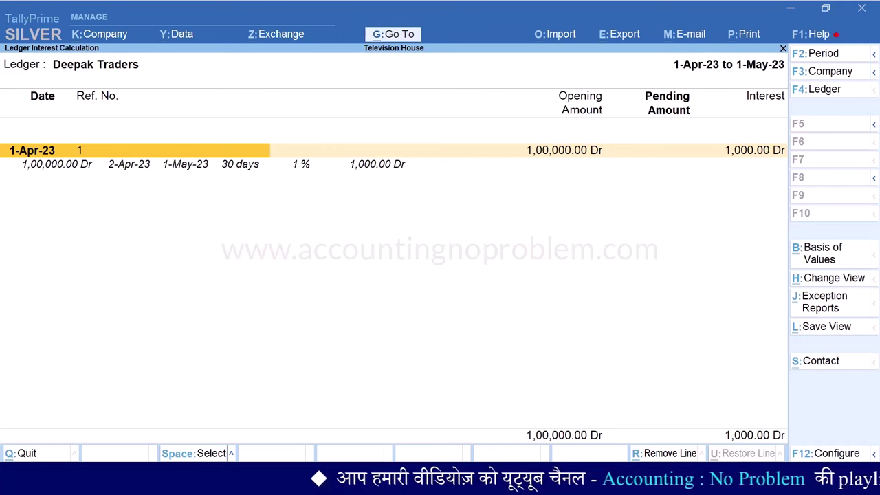
Open the Deepak Traders ledger for alteration via Go To > Alter Master > Ledger
key(alt+g)
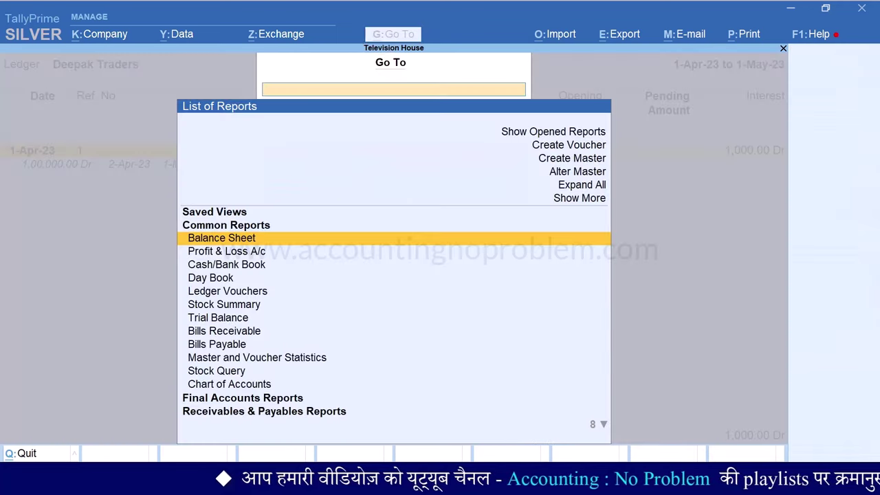
key(Up)
key(Up)
key(Up)
key(Return)
key(Down)
key(Return)
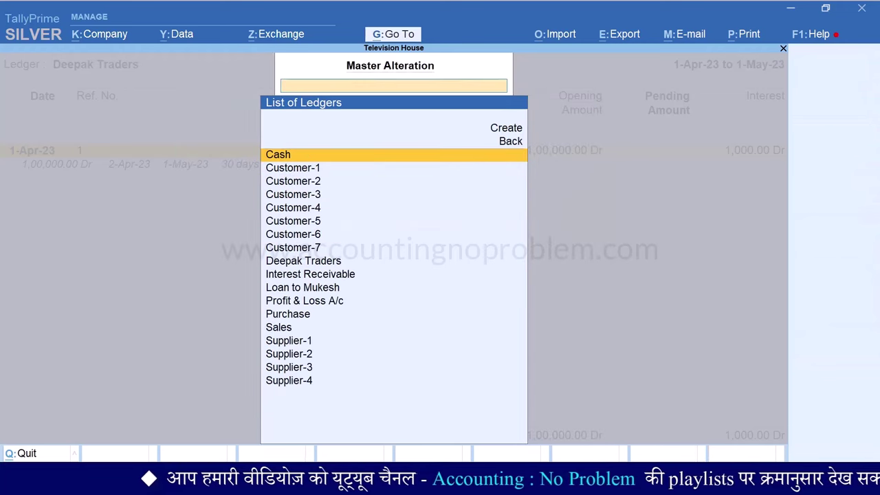
text(Dee)
key(Return)
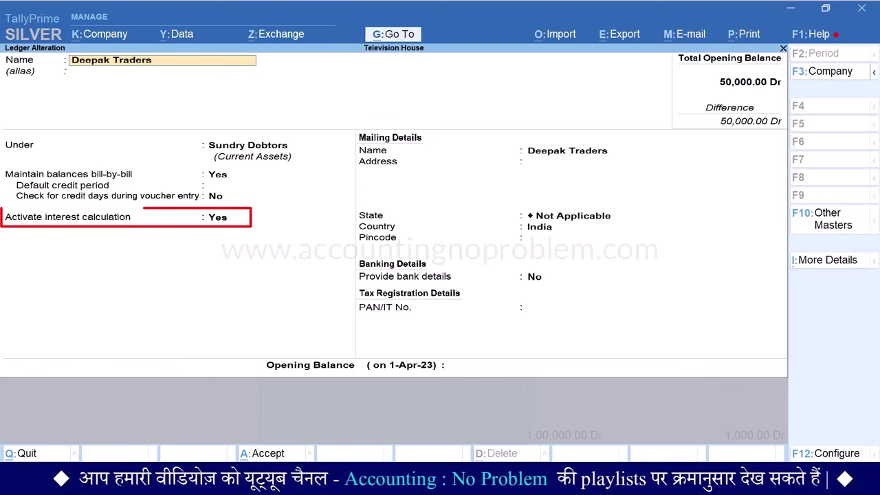
In the ledger's interest calculation settings, set Use advance interest parameters to Yes
key(Return)
key(Return)
key(Return)
key(Return)
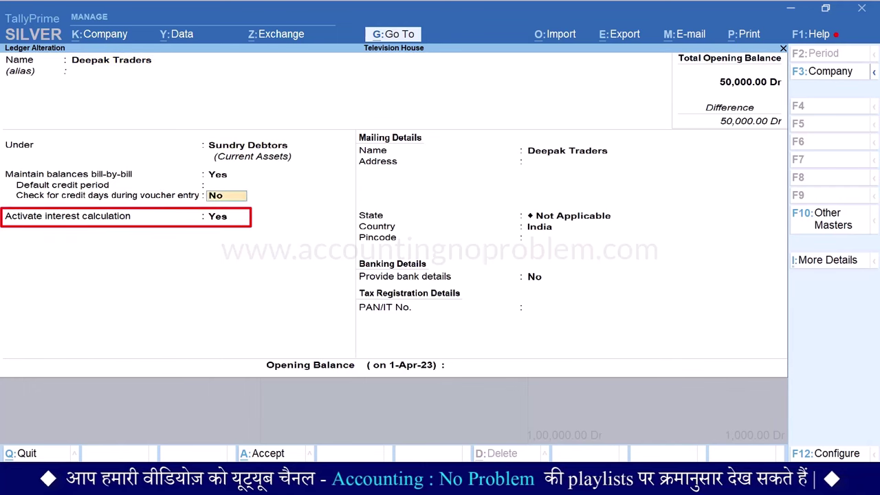
key(Return)
key(Return)
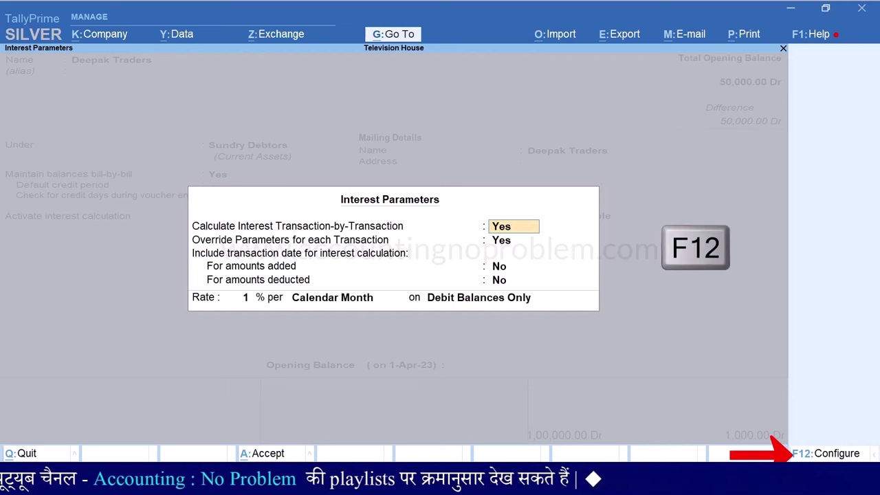
key(F12)
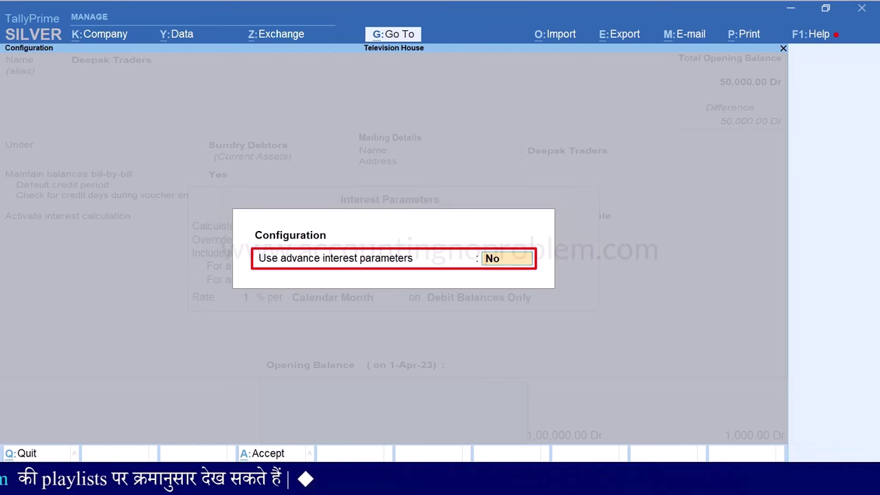
text(yes)
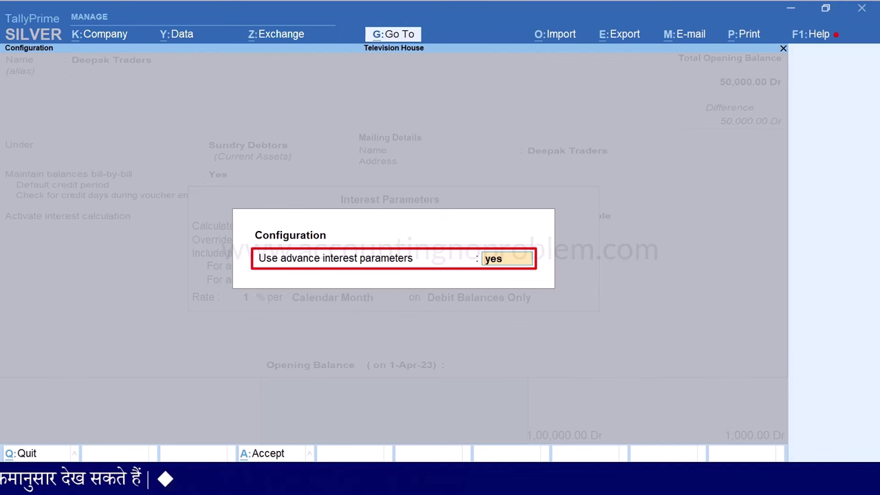
key(Return)
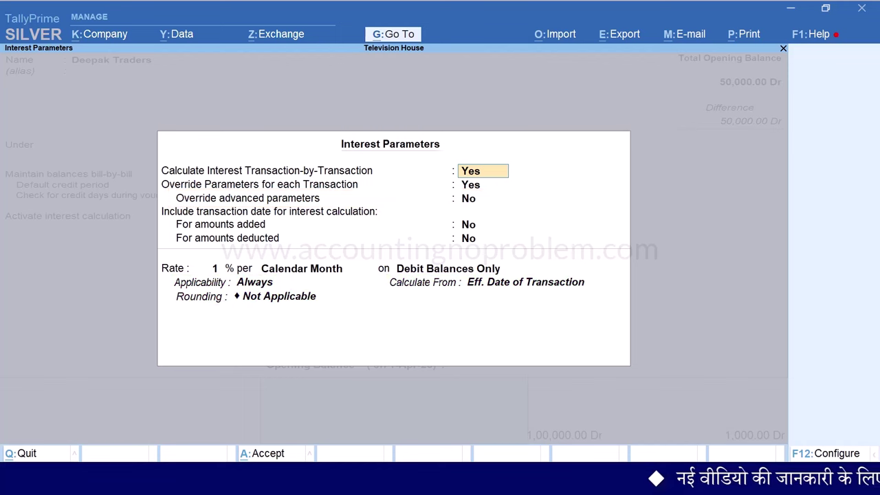
Keep transaction-by-transaction, always-applicable 1% monthly interest, set Override advanced parameters to Yes, and accept
key(Return)
key(Return)
key(Return)
key(Return)
key(Return)
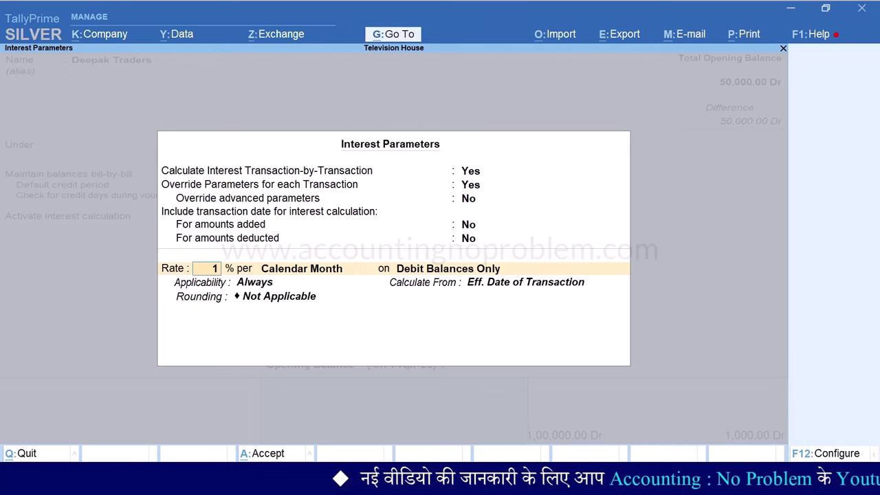
key(Return)
key(Return)
key(Return)
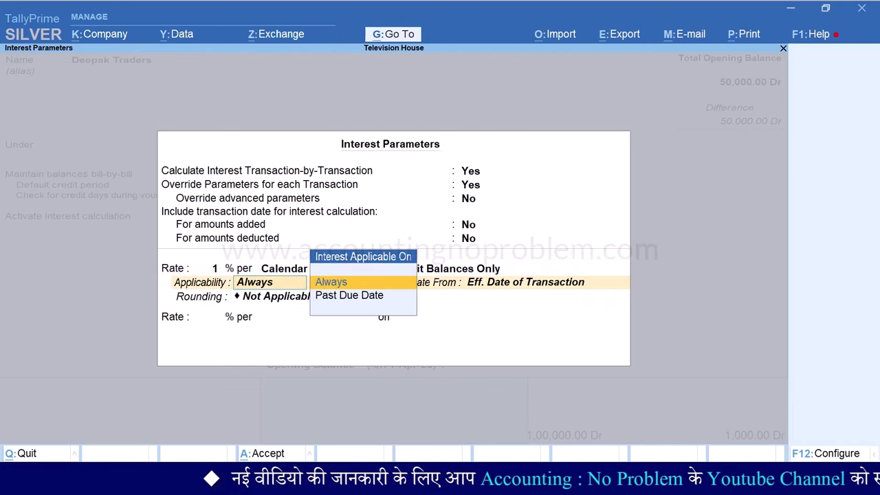
key(Return)
key(Return)
key(Return)
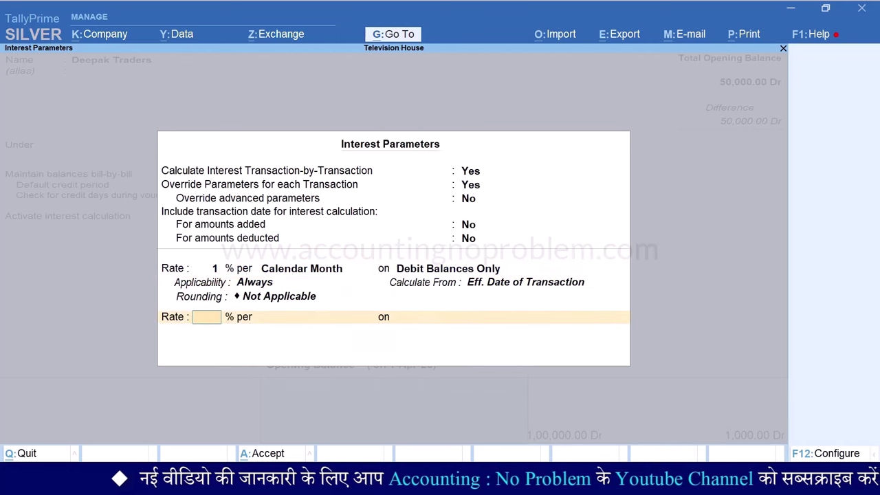
key(BackSpace)
key(BackSpace)
key(BackSpace)
key(BackSpace)
key(BackSpace)
key(BackSpace)
key(BackSpace)
key(BackSpace)
key(BackSpace)
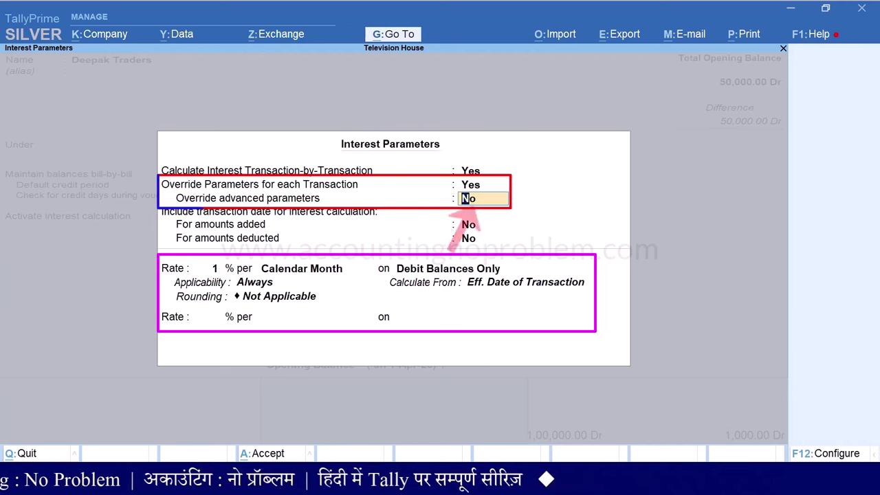
text(yes)
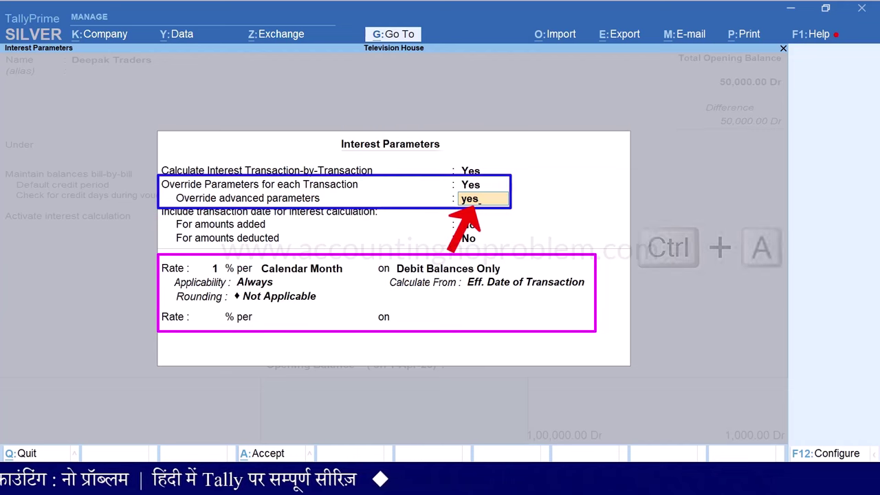
key(ctrl+a)
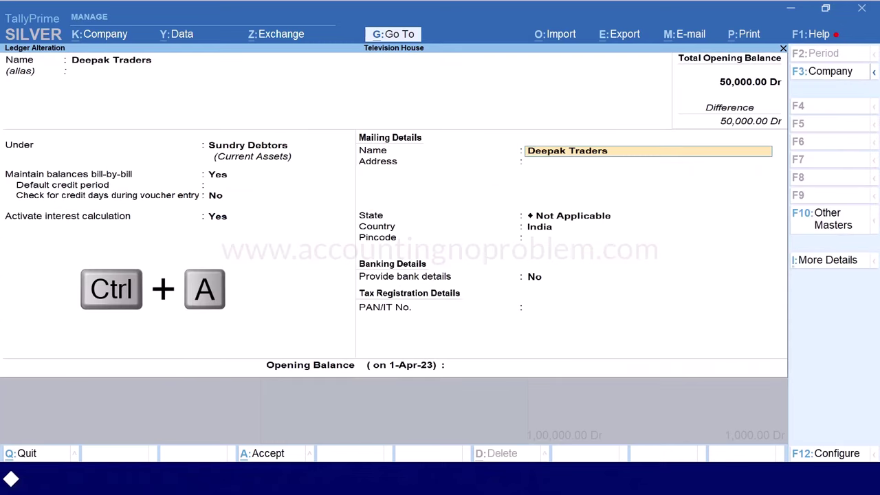
Save the Deepak Traders ledger, return to the interest report, and begin a new voucher
key(ctrl+a)
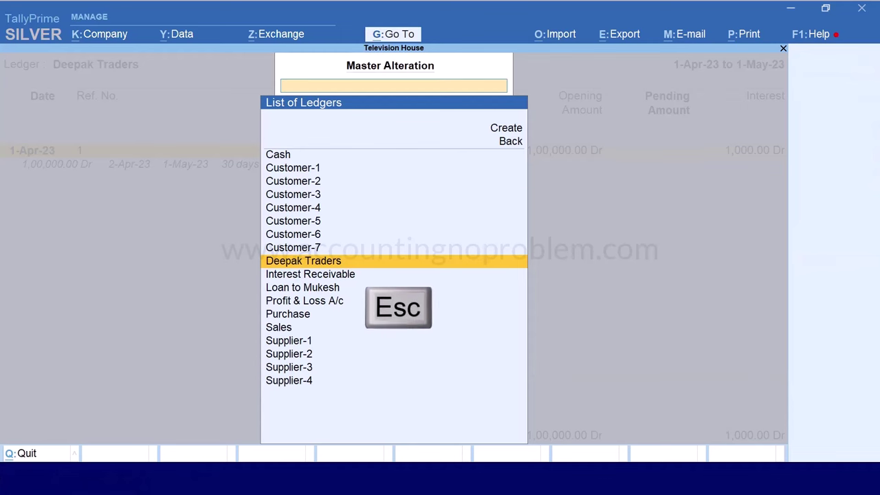
key(Escape)
key(Escape)
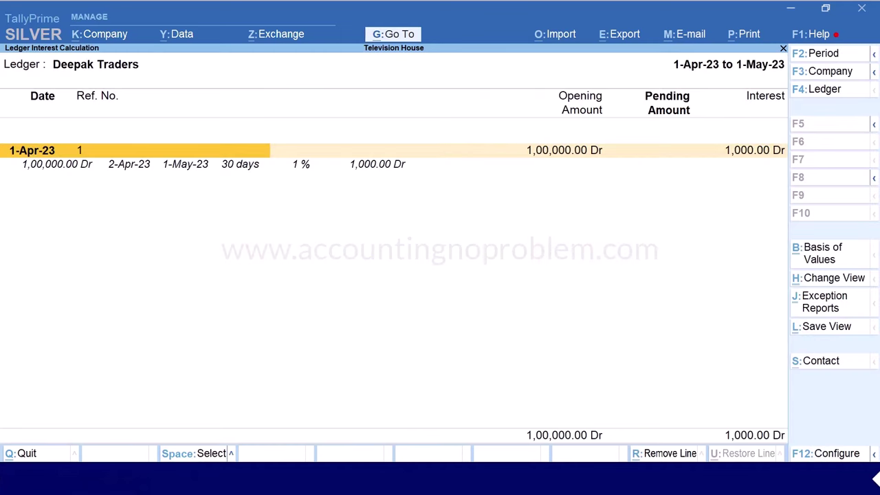
key(alt+g)
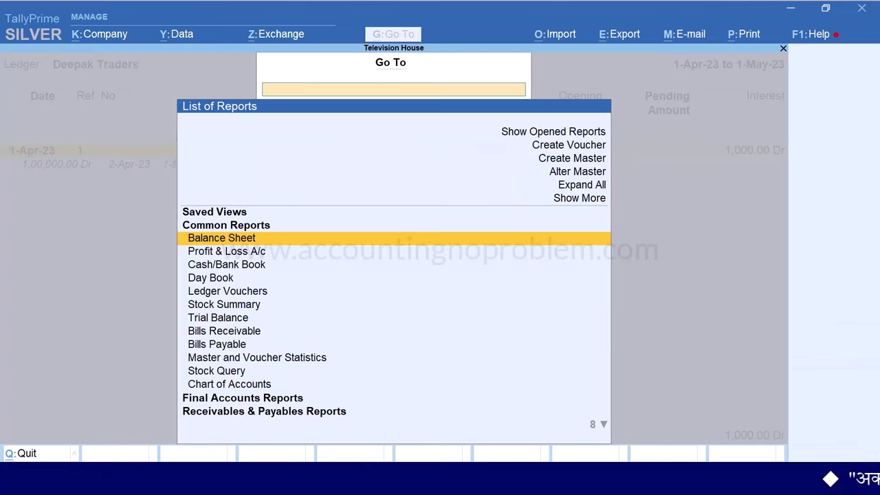
key(Up)
key(Up)
key(Up)
key(Up)
key(Up)
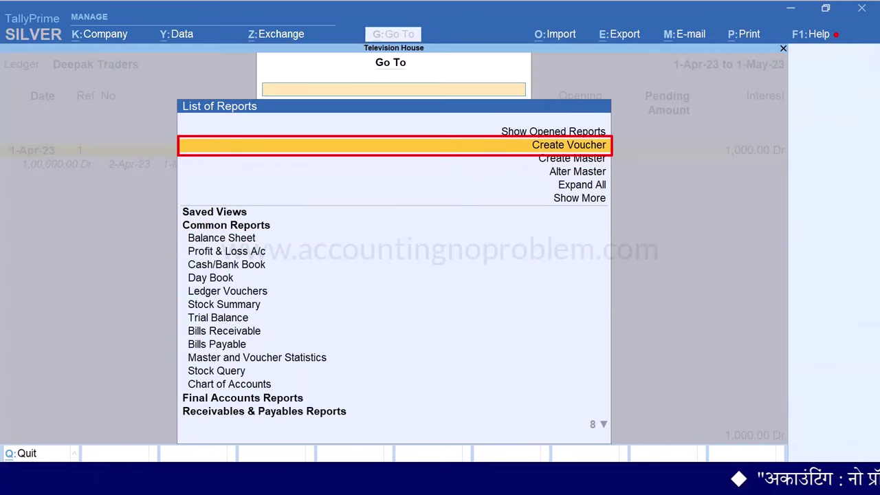
key(Return)
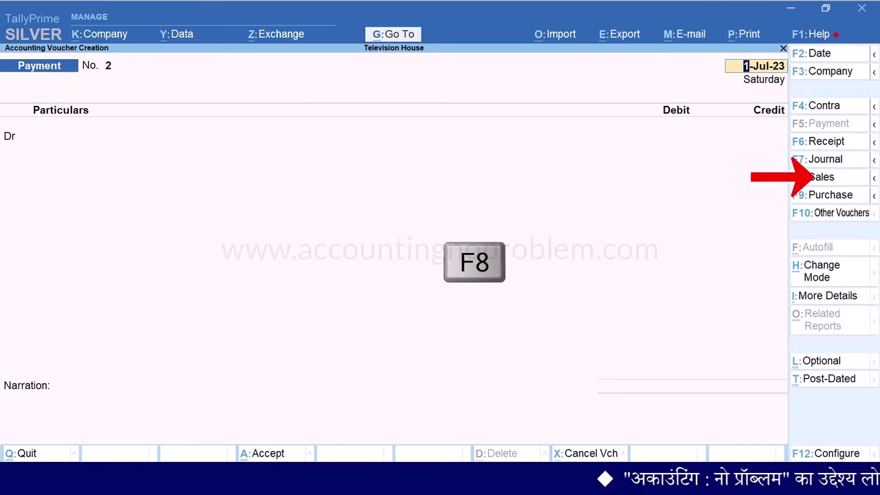
Switch to a Sales voucher dated 1-Apr-23
key(F8)
key(F2)
text(1-4)
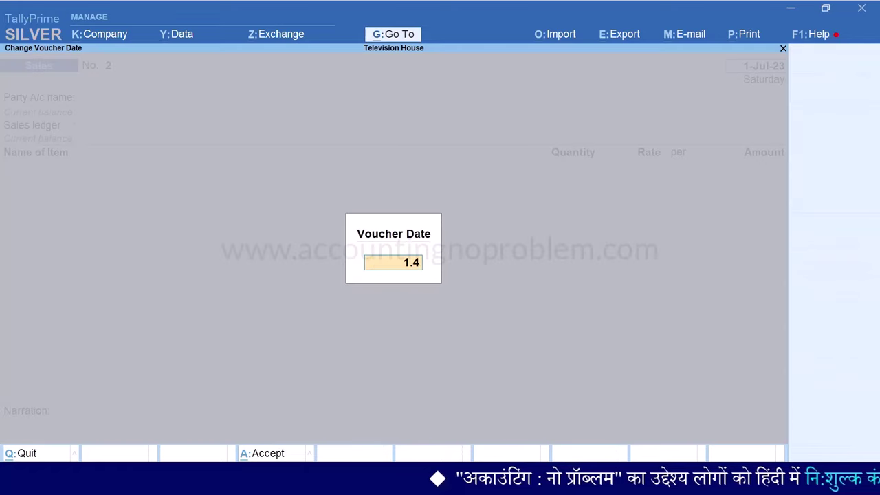
key(Return)
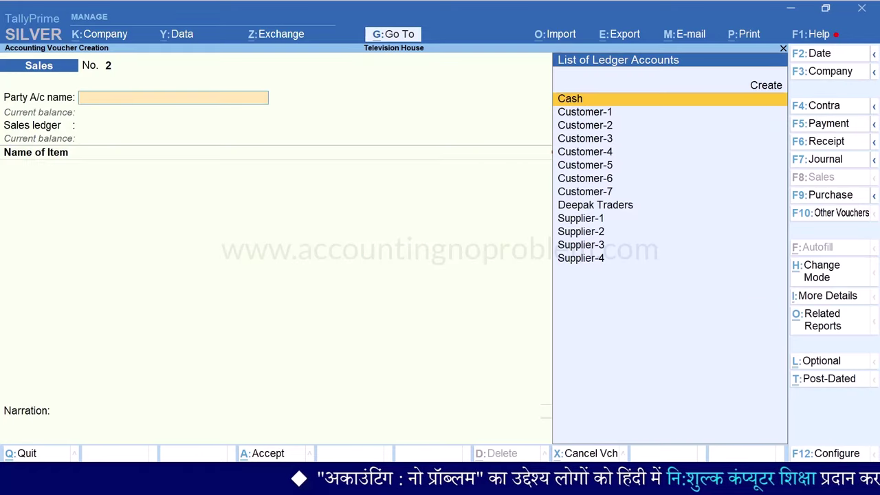
Bill Deepak Traders through the Sales ledger for 4 BPL TV 20" at 25,000 each
text(d)
key(Return)
key(Return)
key(Down)
key(Return)
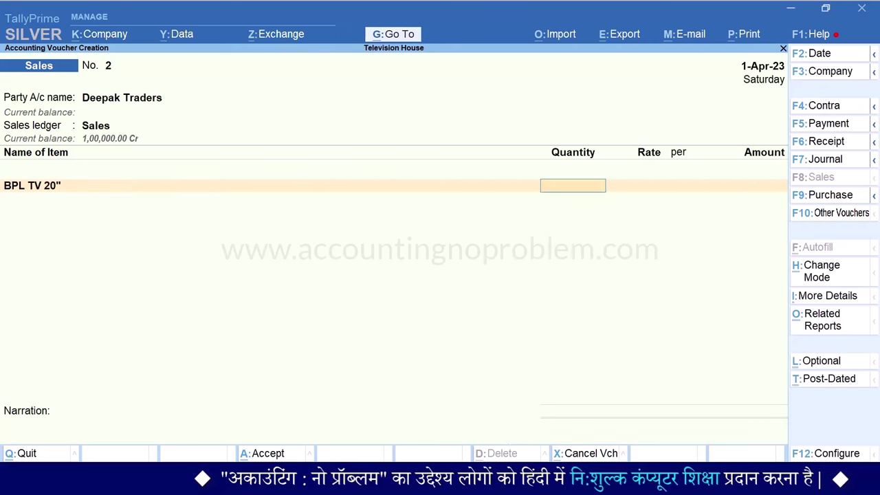
text(4)
key(Return)
key(Return)
key(Return)
key(Return)
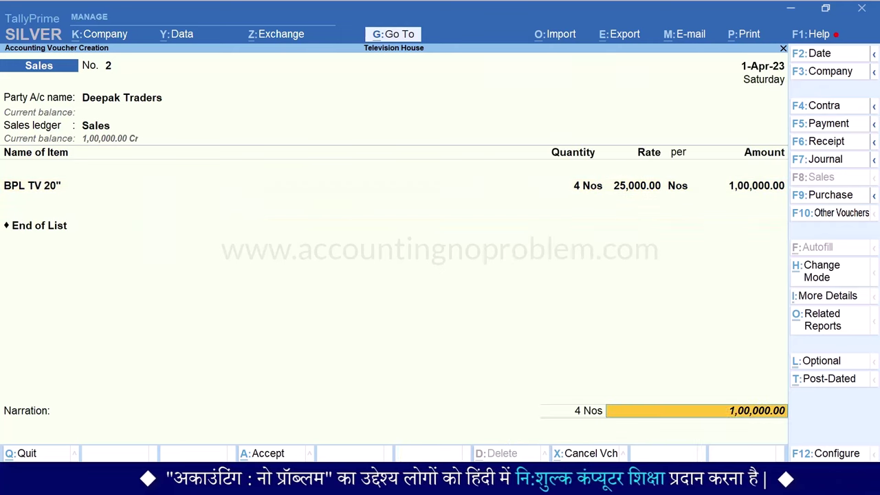
key(Return)
key(Return)
key(Return)
key(Return)
key(Return)
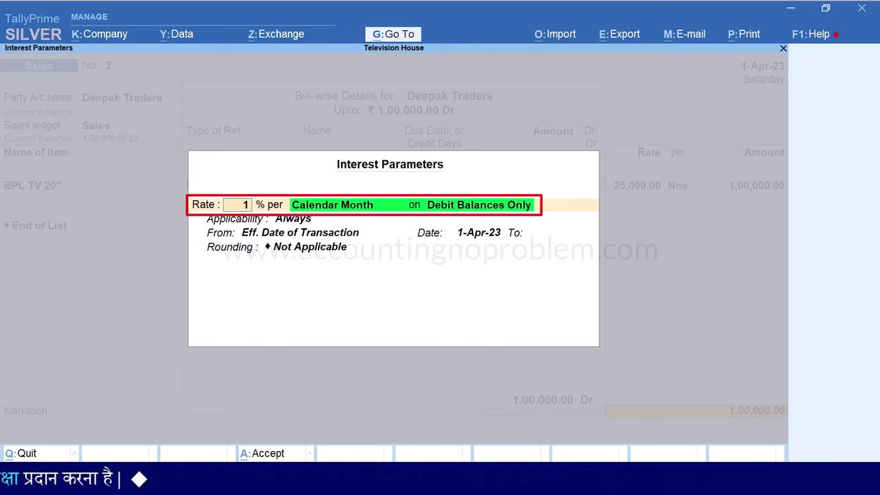
Set bill 2's 1% monthly interest from Date of Applicability to 25-Apr-23, Normal Rounding, limit 1
key(Return)
key(Return)
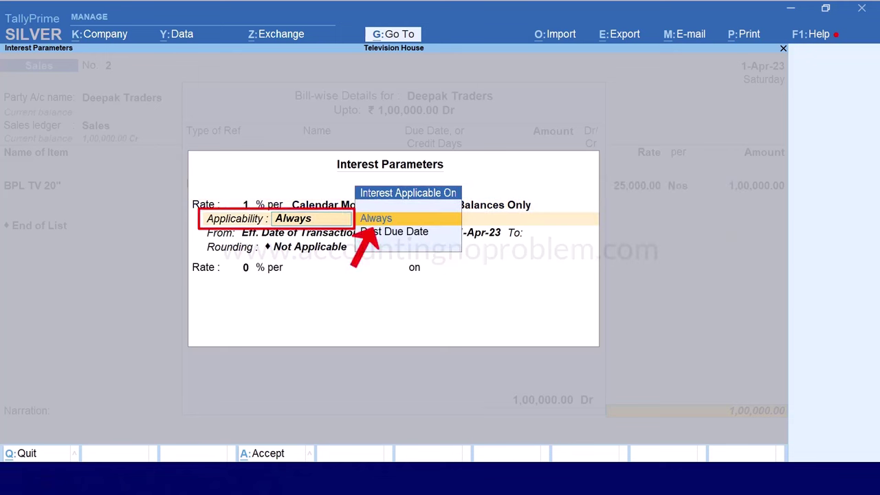
key(Return)
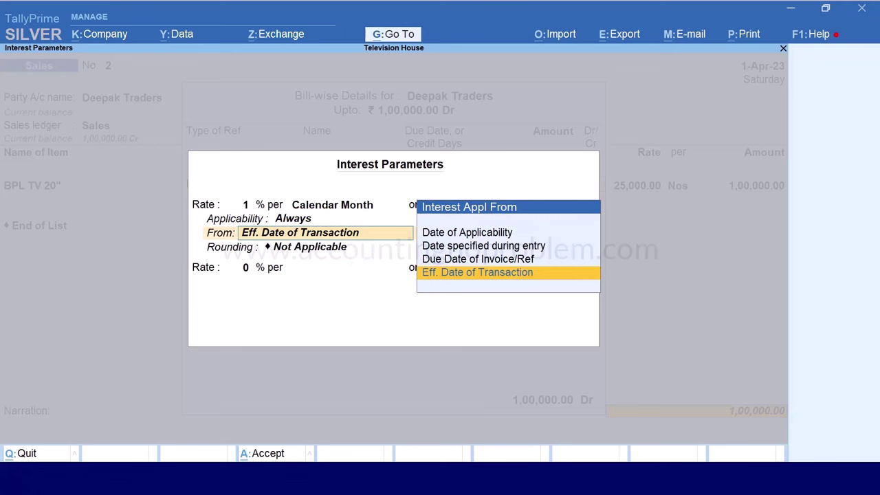
key(Up)
key(Up)
key(Up)
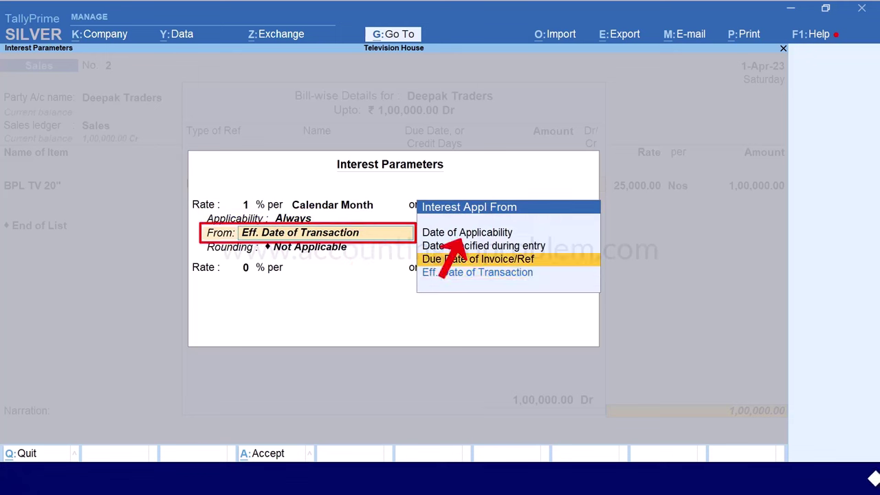
key(Return)
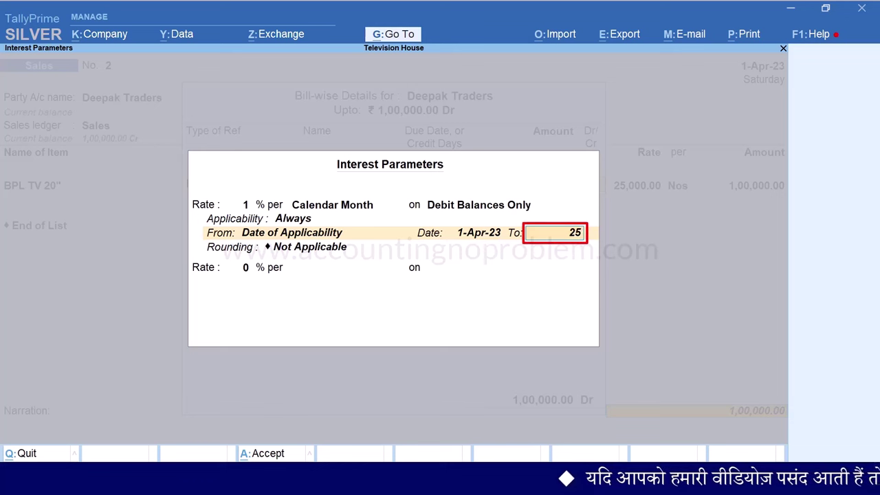
text(.4)
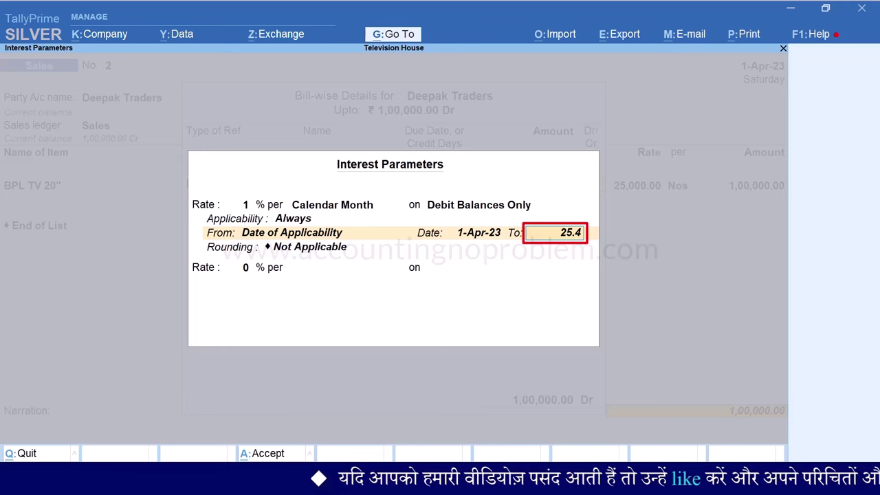
key(Return)
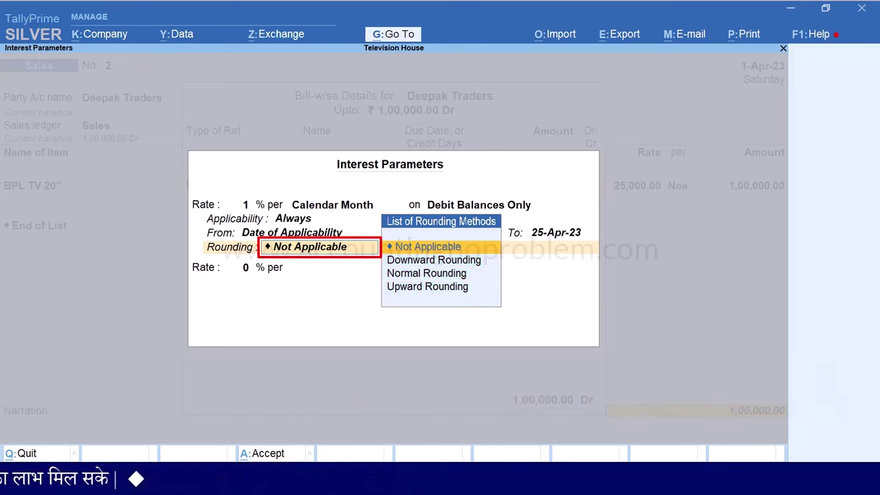
key(Down)
key(Down)
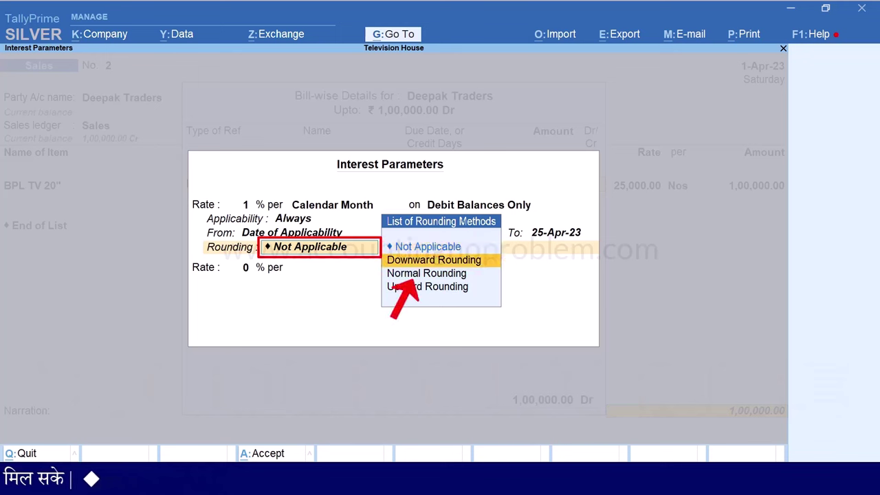
key(Return)
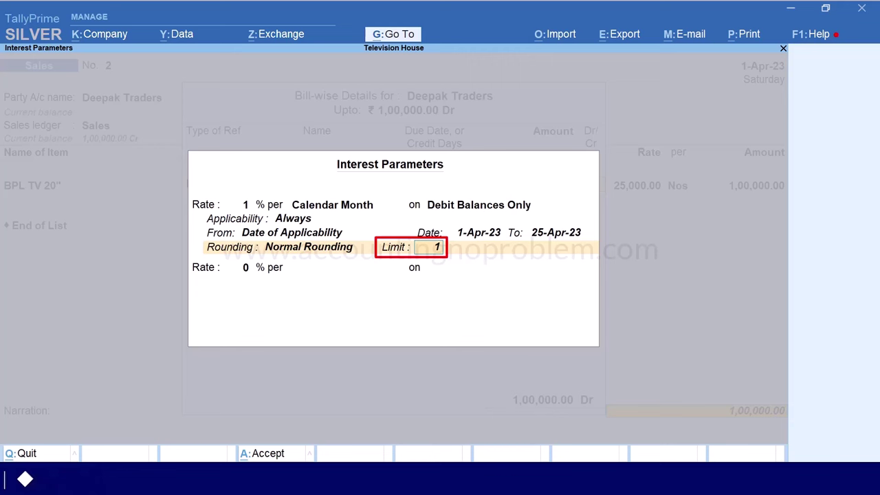
text(1)
key(Return)
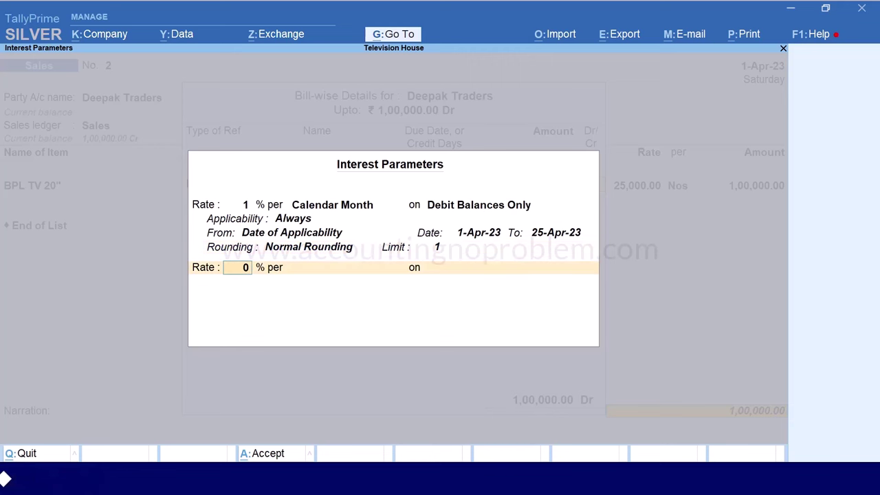
key(ctrl+a)
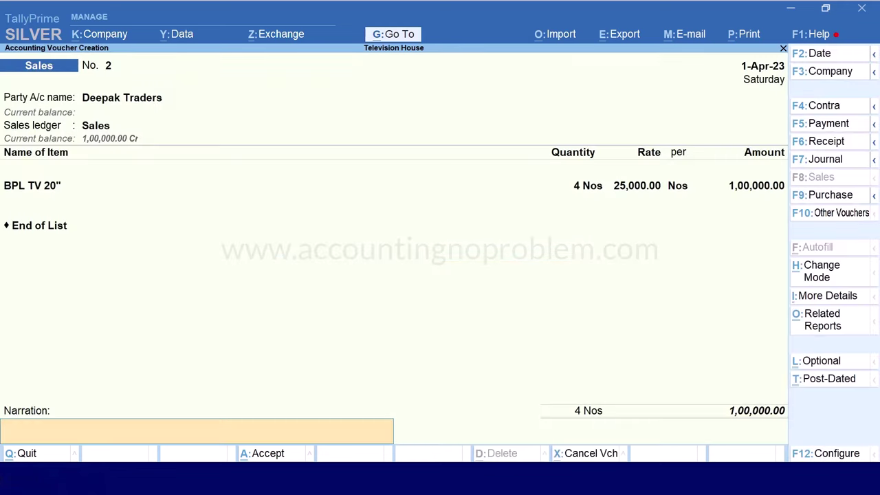
Save sales bill 2 and return to the Deepak Traders interest calculation report
key(Return)
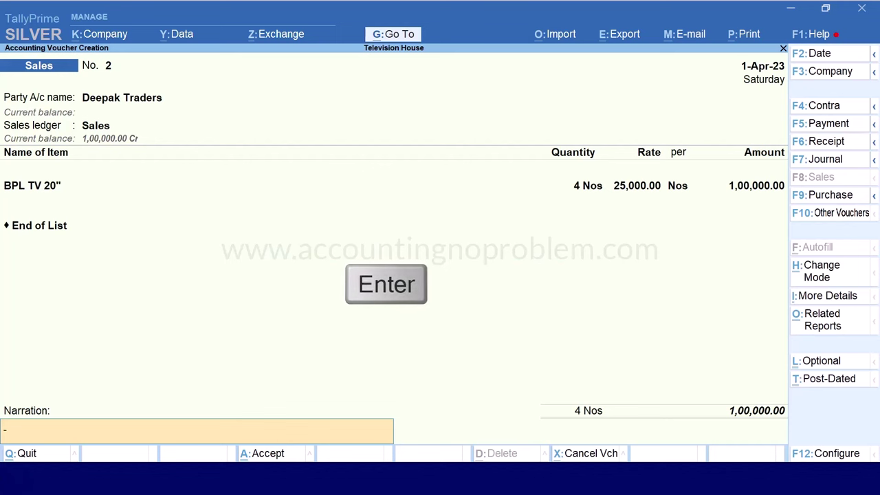
key(Return)
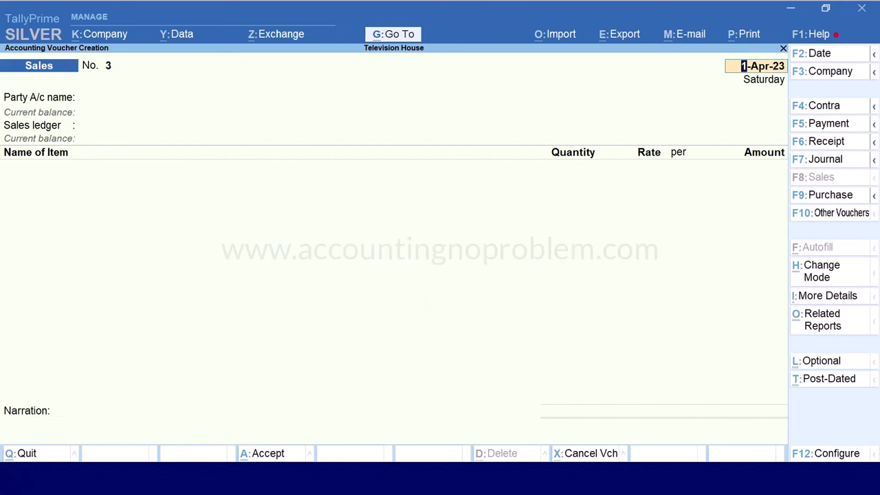
key(Escape)
key(Escape)
key(Return)
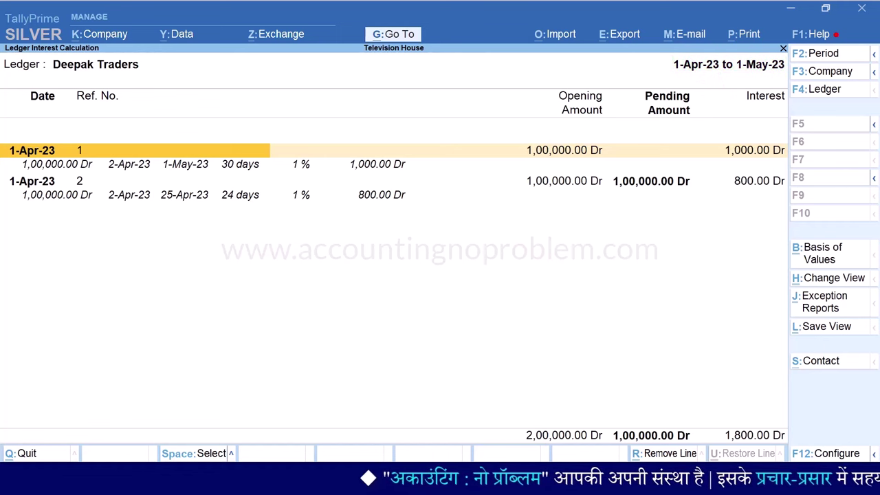
Review bill 1 and bill 2 interest lines, bill 2 earning 800.00 over 24 days
click(57, 163)
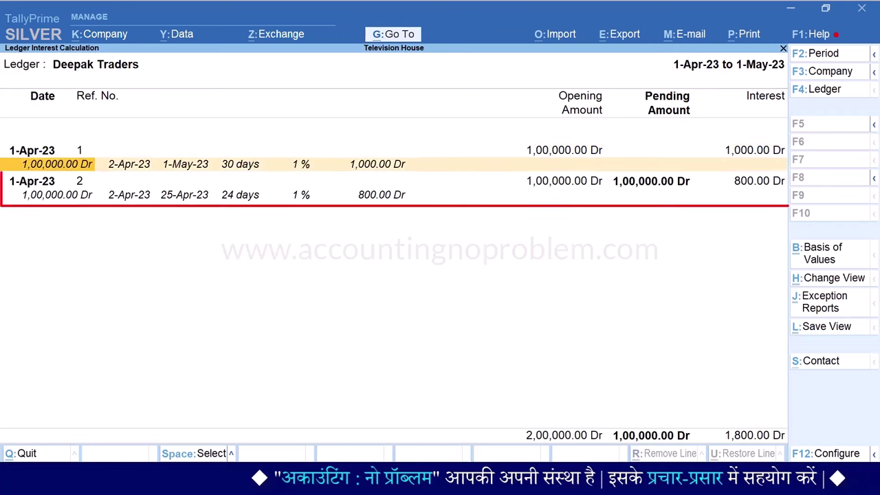
click(32, 181)
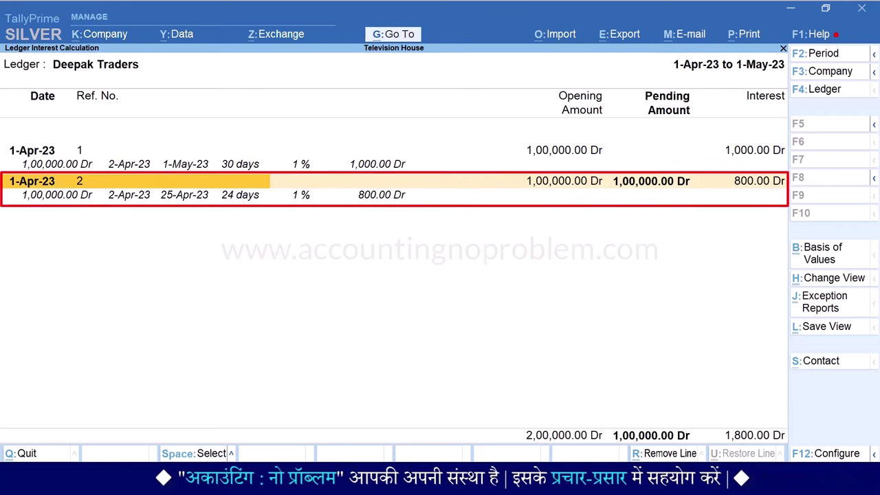
click(57, 195)
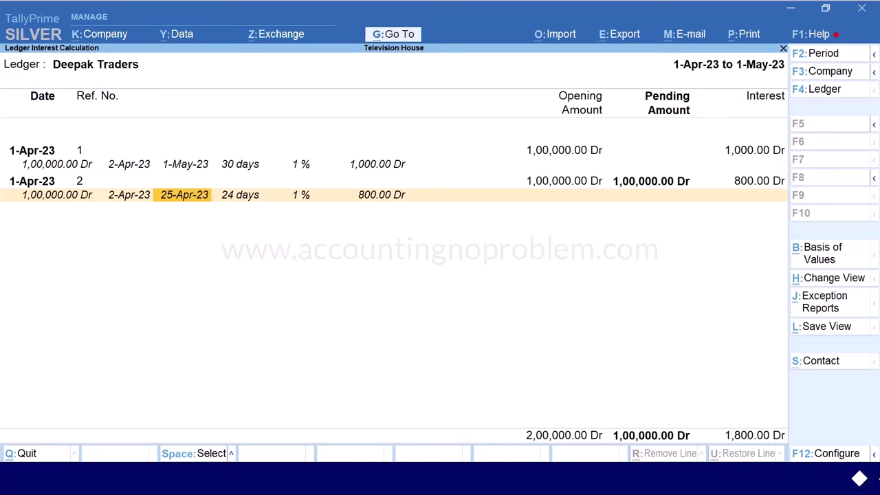
key(F2)
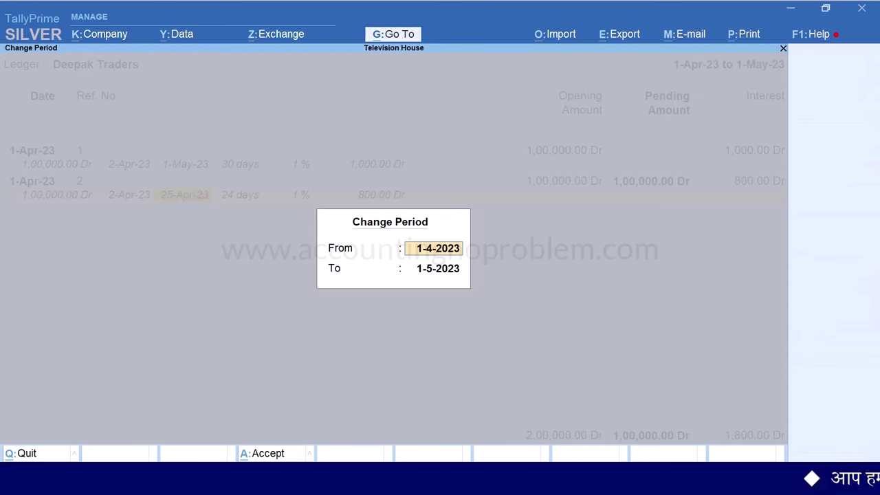
Limit the interest report period to end on 10-Apr-23
key(Return)
text(10.4)
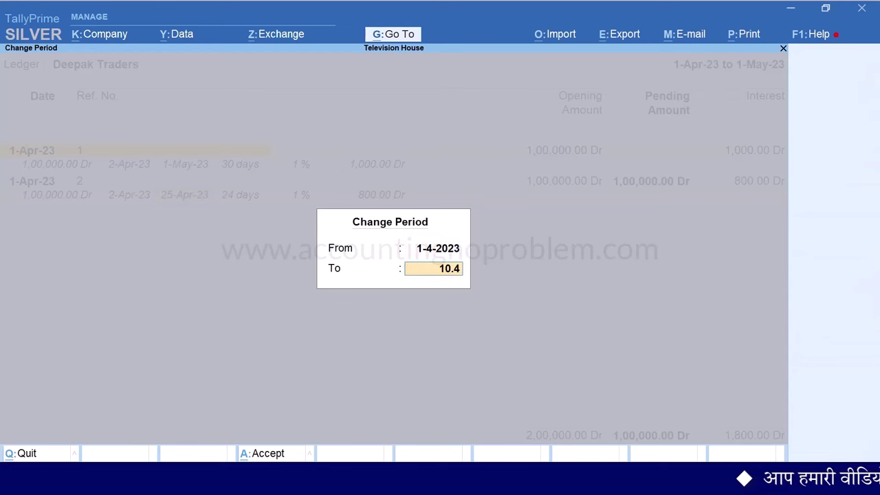
key(Return)
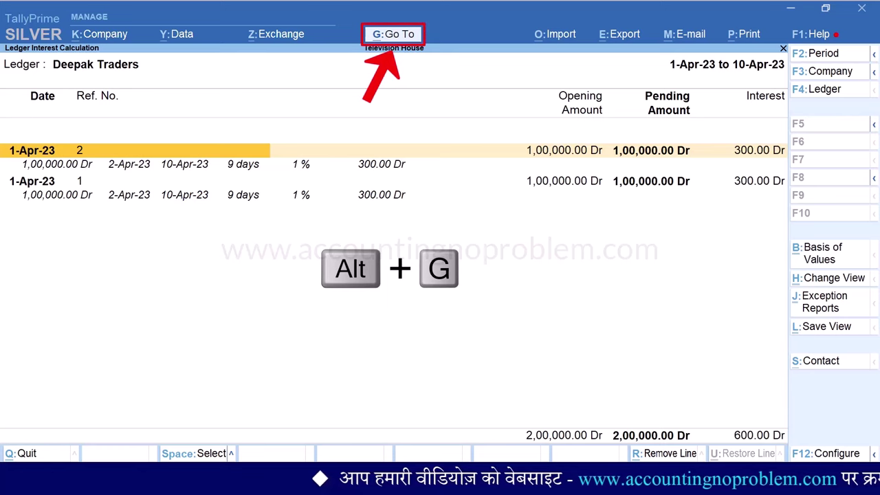
Show Deepak Traders' Ledger Vouchers for 1-Apr-23 to 31-Mar-24
key(alt+g)
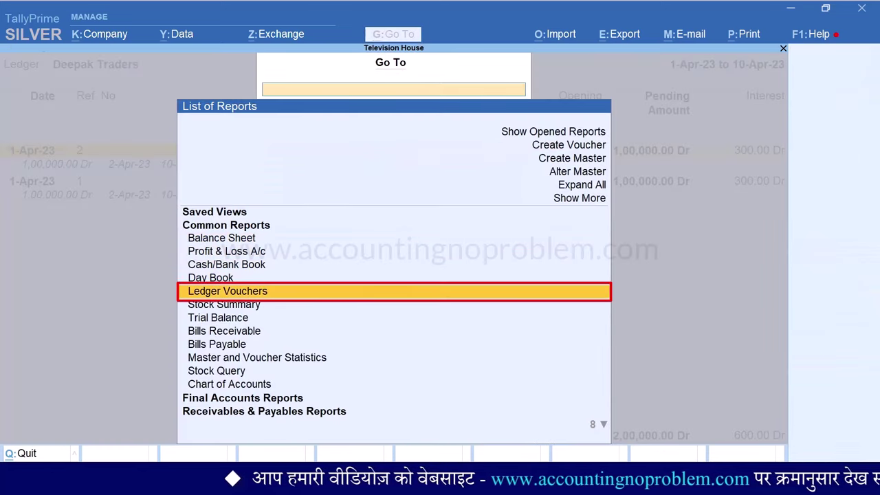
click(227, 291)
text(De)
key(Return)
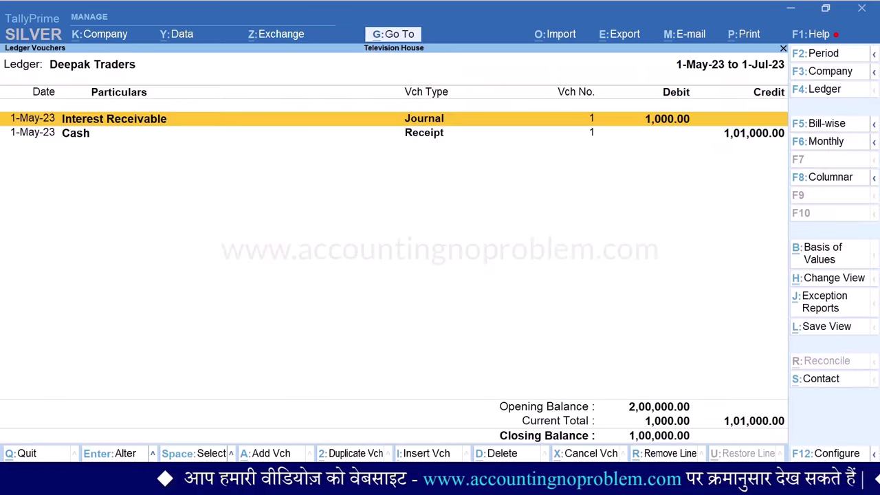
key(F2)
text(1.4)
key(Return)
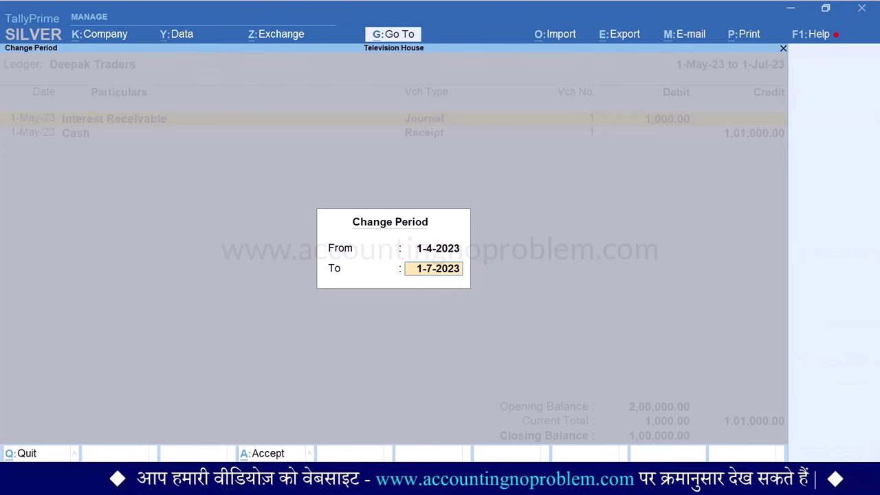
text(31.3)
key(Return)
In sales bill 2, delete the 25-Apr-23 interest end date and save
click(76, 133)
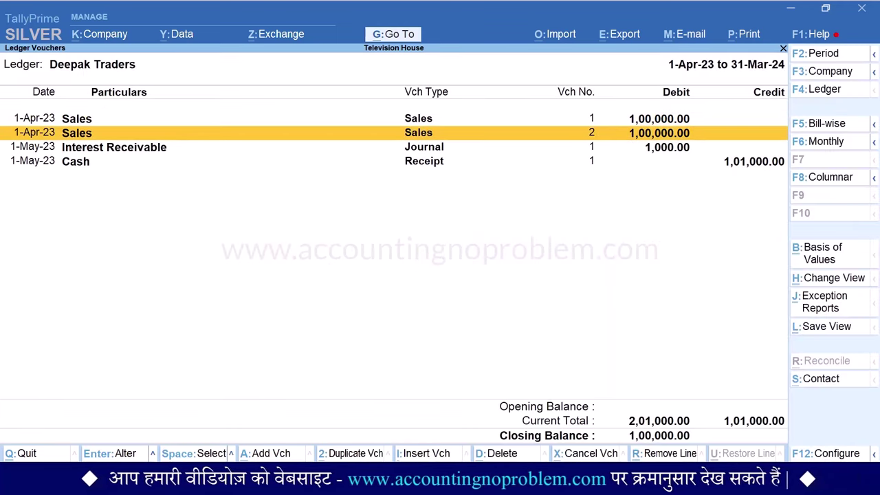
key(Return)
key(Return)
key(Return)
key(Return)
key(Return)
key(Return)
key(Return)
key(Return)
key(Return)
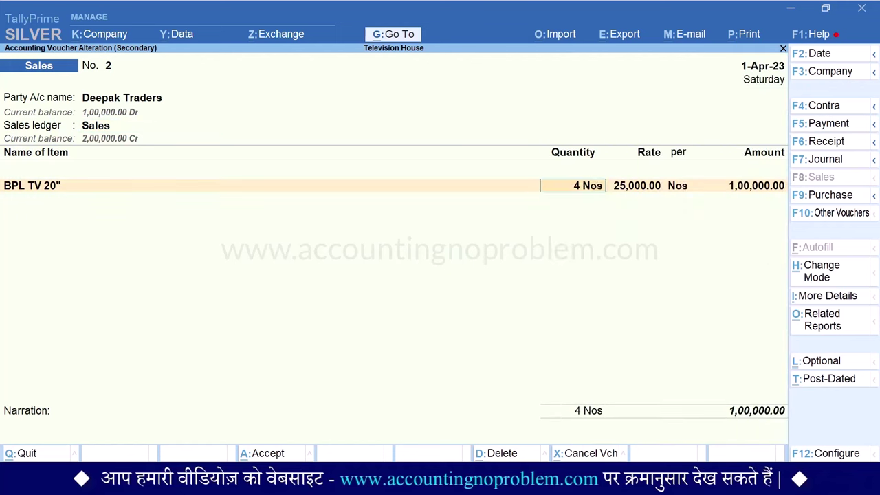
key(Return)
key(Return)
key(Return)
key(Return)
key(Return)
key(Return)
key(Return)
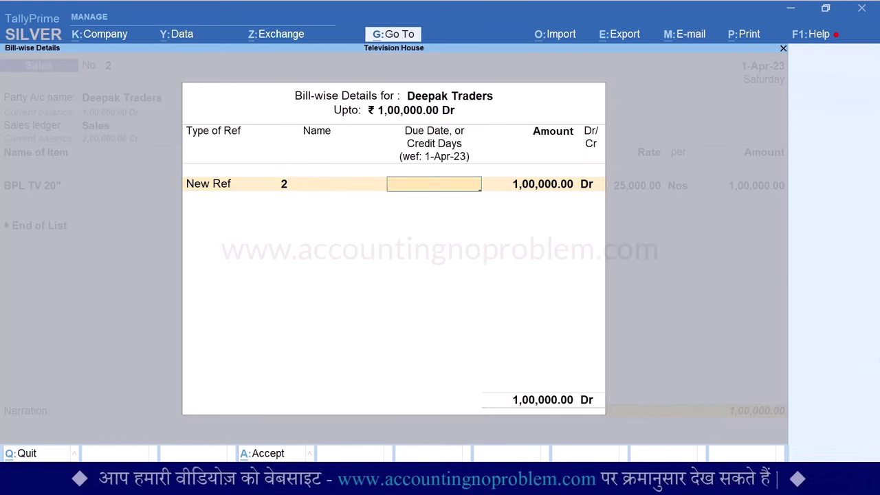
key(Return)
key(Return)
key(Return)
key(Return)
key(Return)
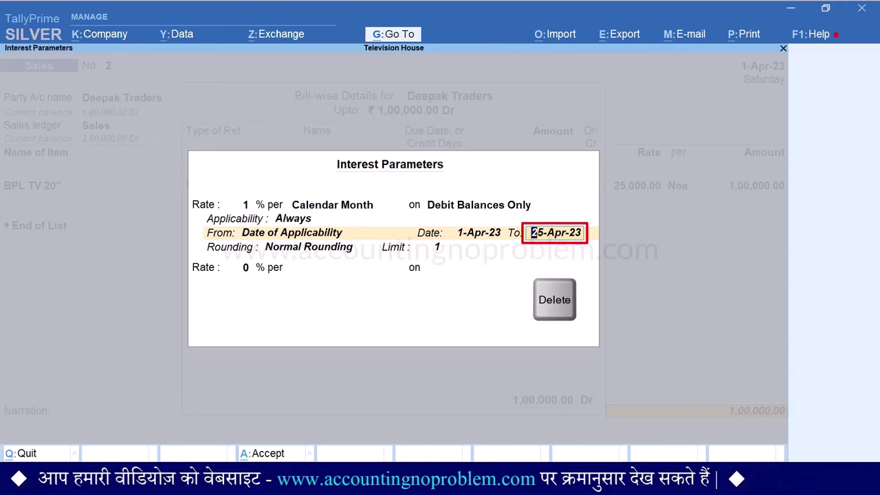
key(Delete)
key(Return)
key(Return)
key(Return)
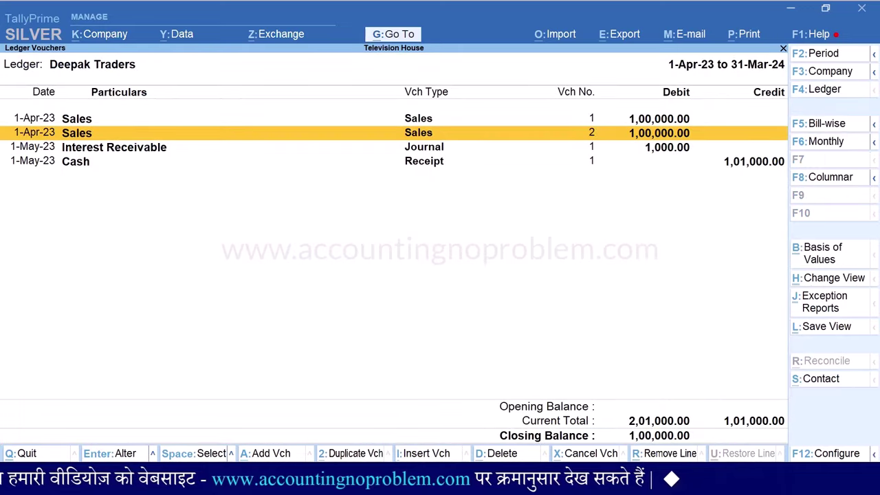
Return to the interest report and set its period to end 1-Jun-23, totalling 3,000.00
key(Escape)
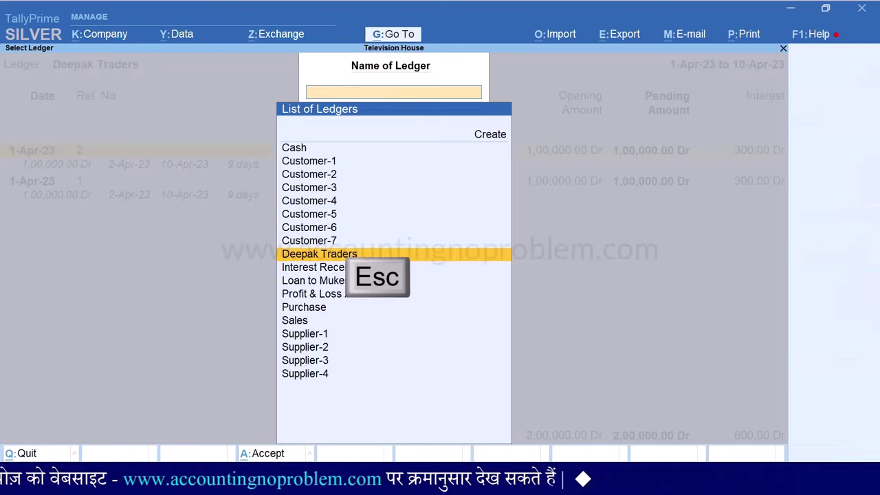
key(Return)
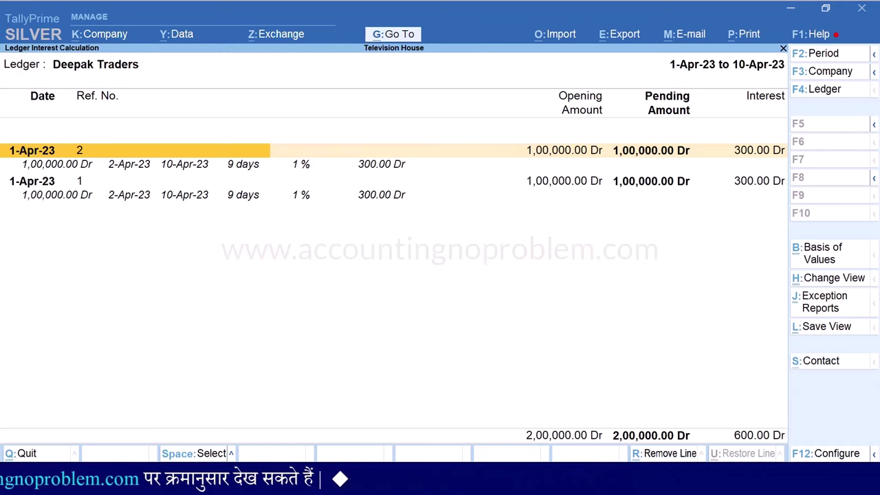
key(F2)
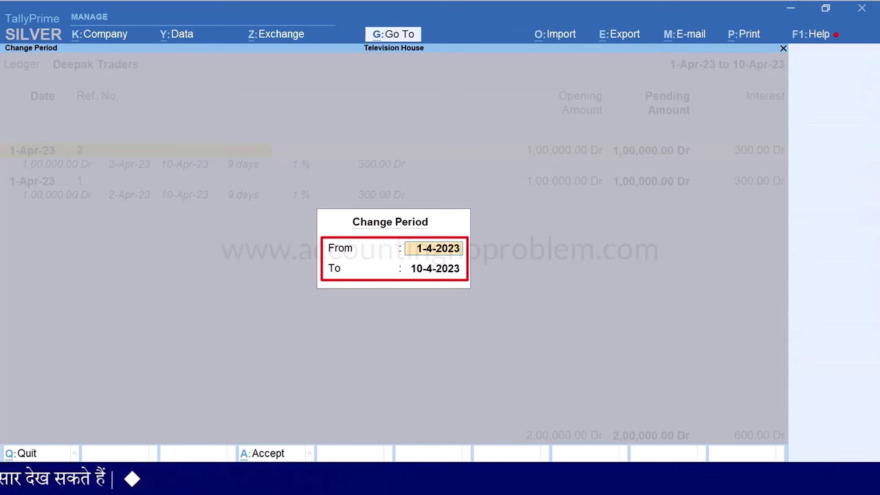
key(Return)
text(1.6)
key(Return)
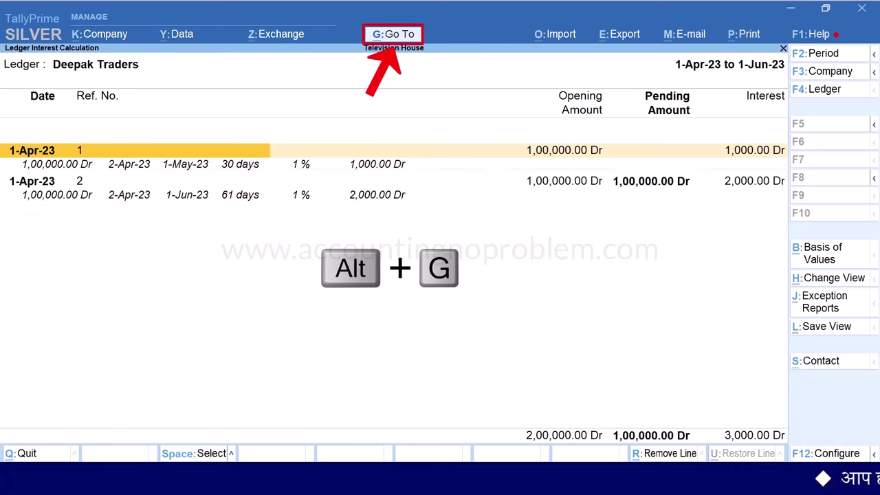
Enter sales voucher 3 to Deepak Traders for 4 BPL TV 20" on the Sales ledger
key(alt+g)
key(Up)
key(Up)
key(Up)
key(Up)
key(Up)
key(Up)
key(Return)
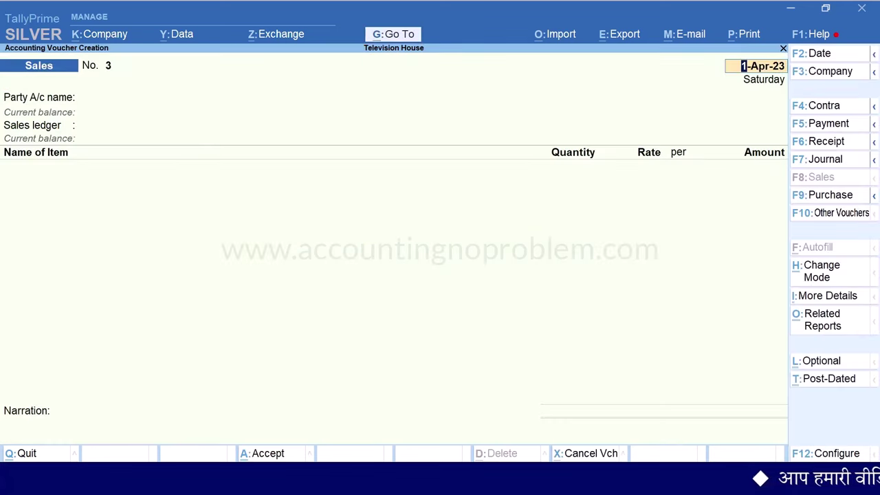
text(D)
key(Return)
key(Return)
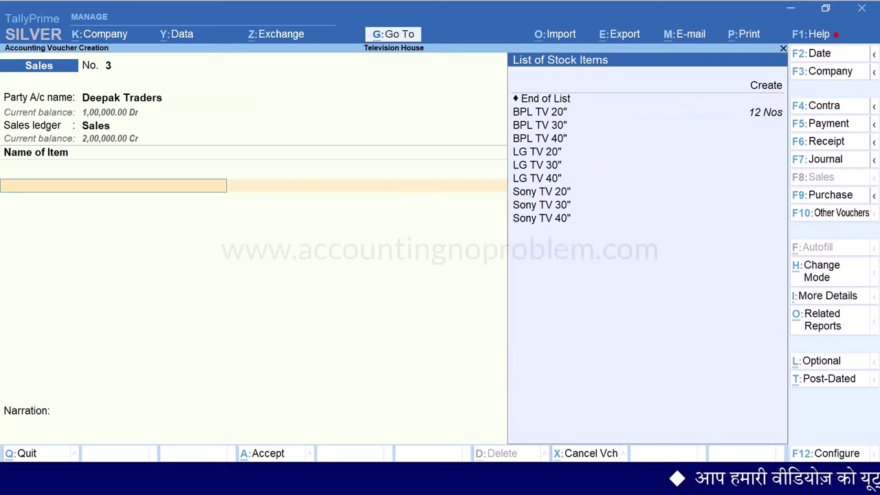
key(Down)
key(Return)
text(4)
key(Return)
key(Return)
key(Return)
key(Return)
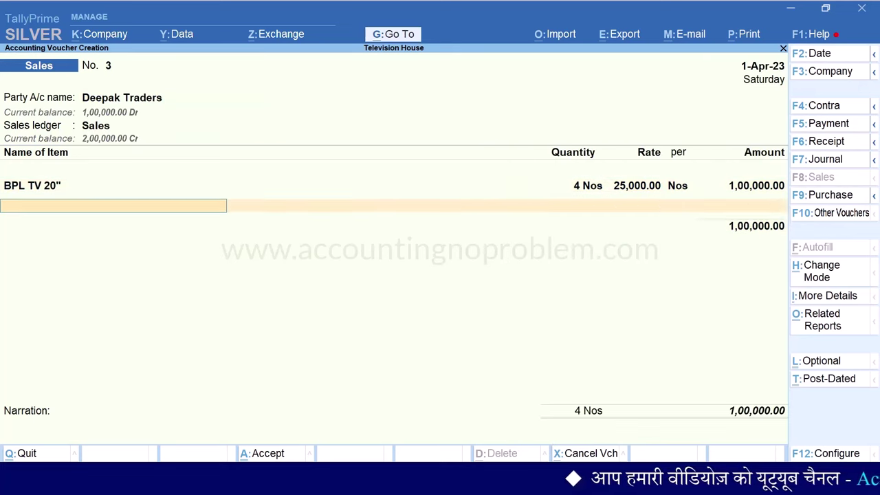
key(Return)
key(Return)
key(Return)
key(Return)
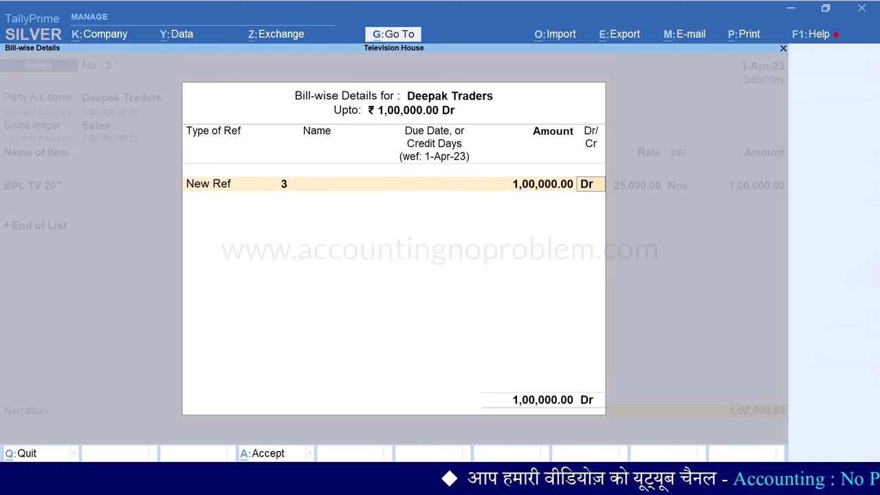
key(Return)
key(Return)
key(Return)
key(Return)
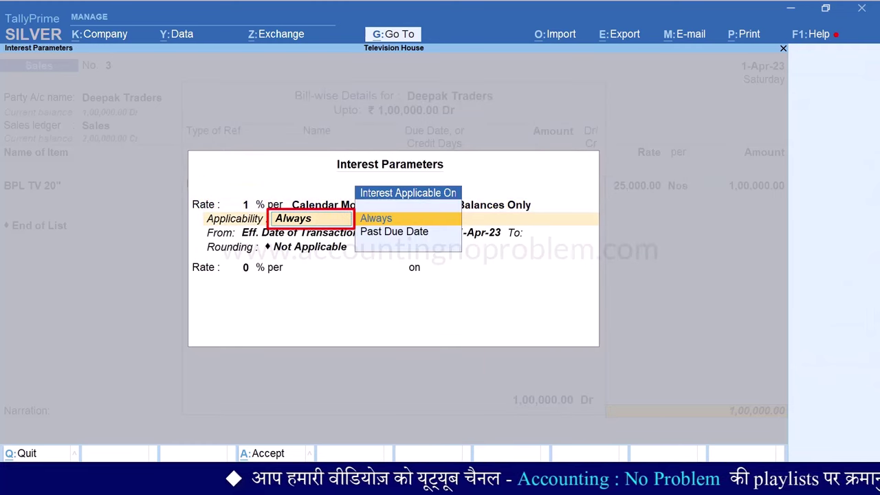
Apply interest 10 days past due date, from date of applicability, with Normal Rounding limit 1
key(Down)
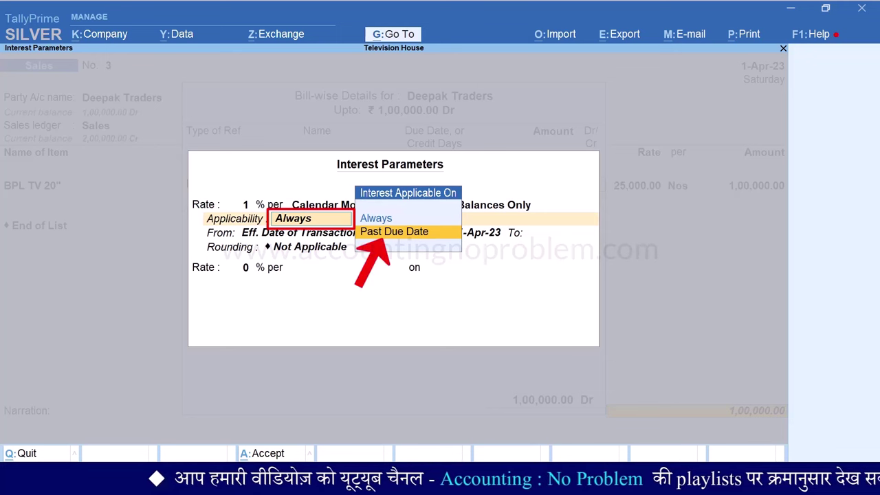
key(Return)
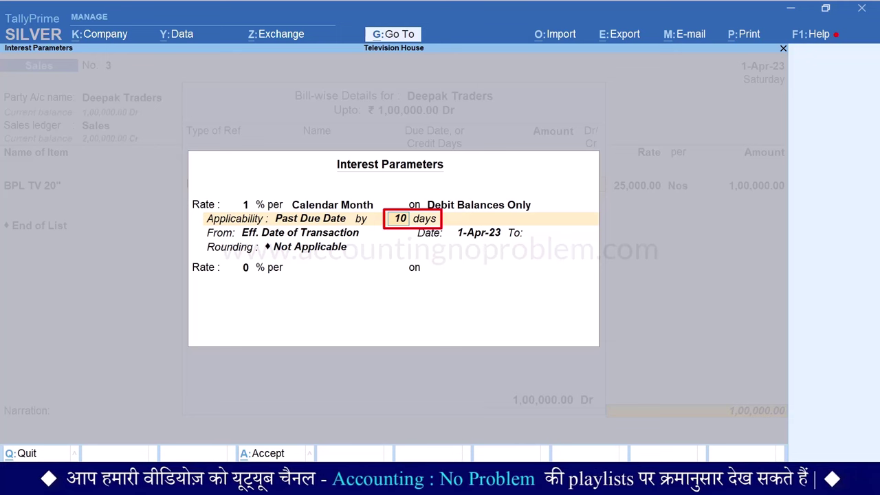
text(10)
key(Return)
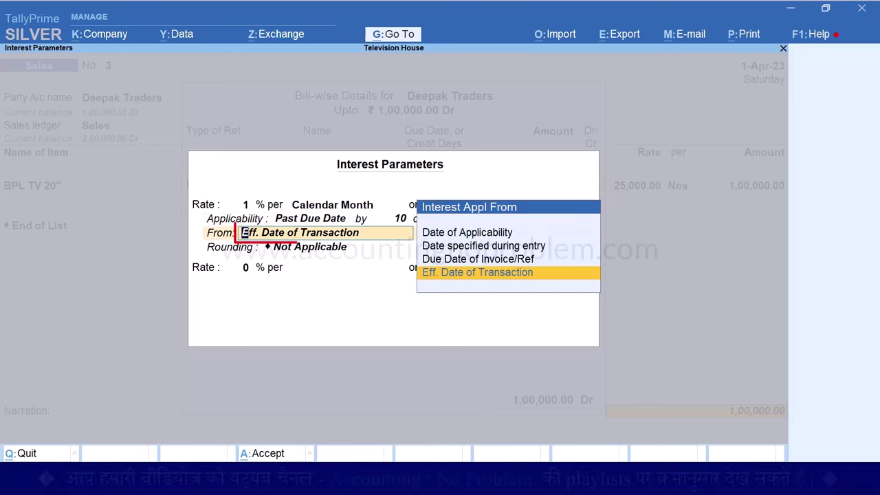
key(Up)
key(Up)
key(Up)
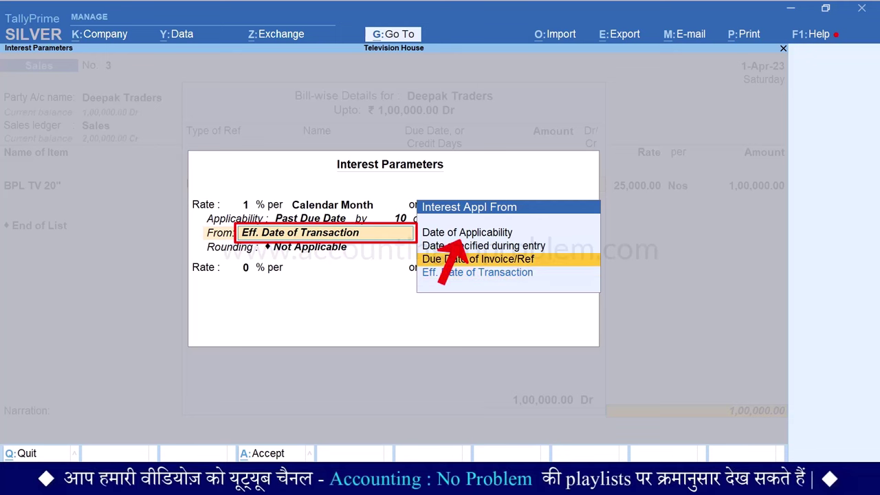
key(Return)
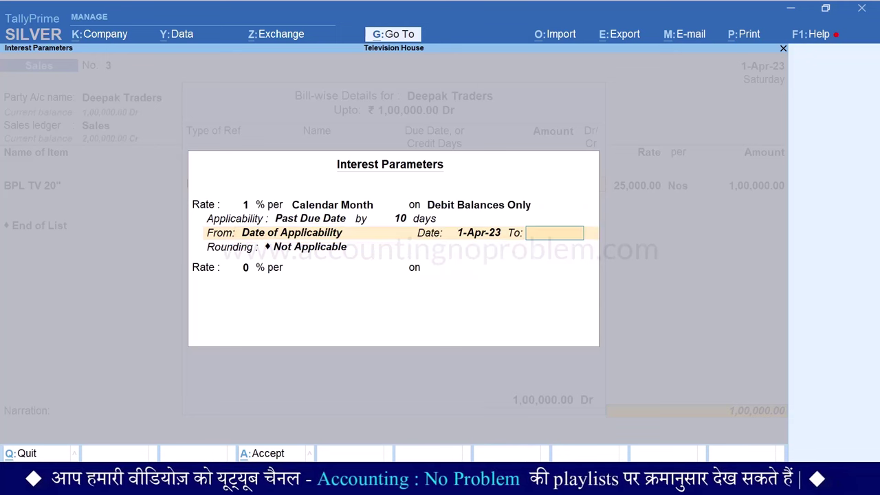
key(Return)
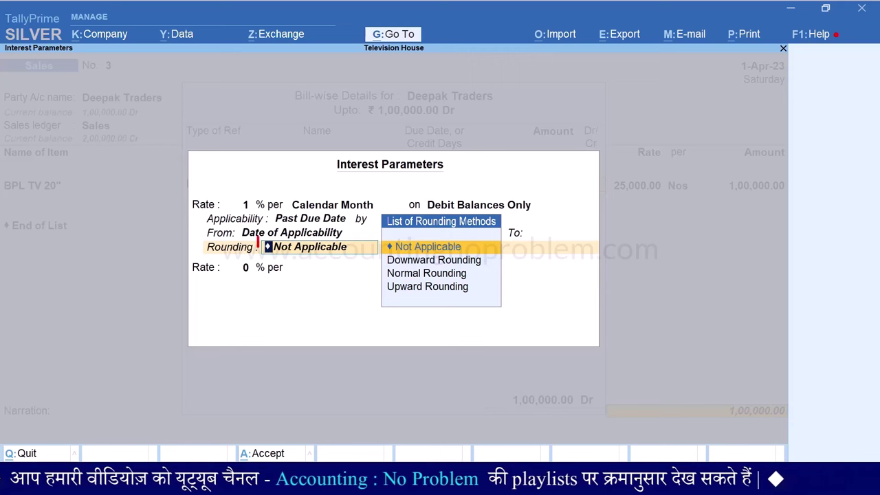
key(Down)
key(Down)
key(Return)
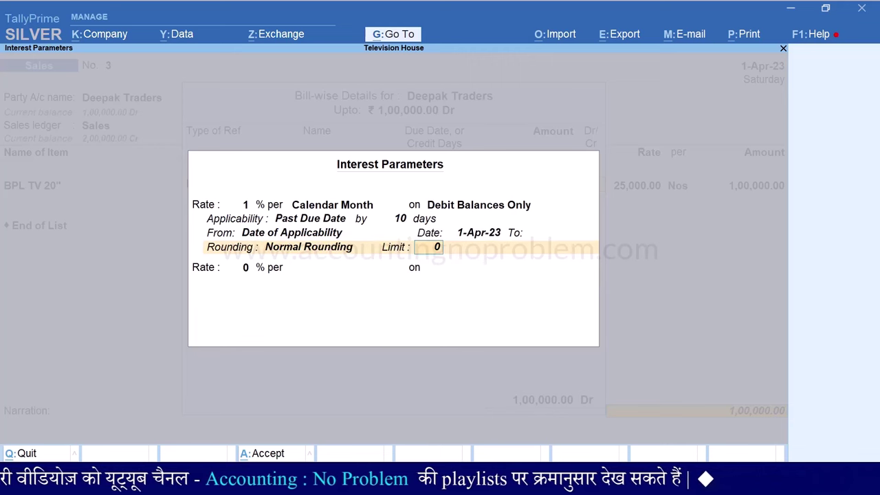
text(1)
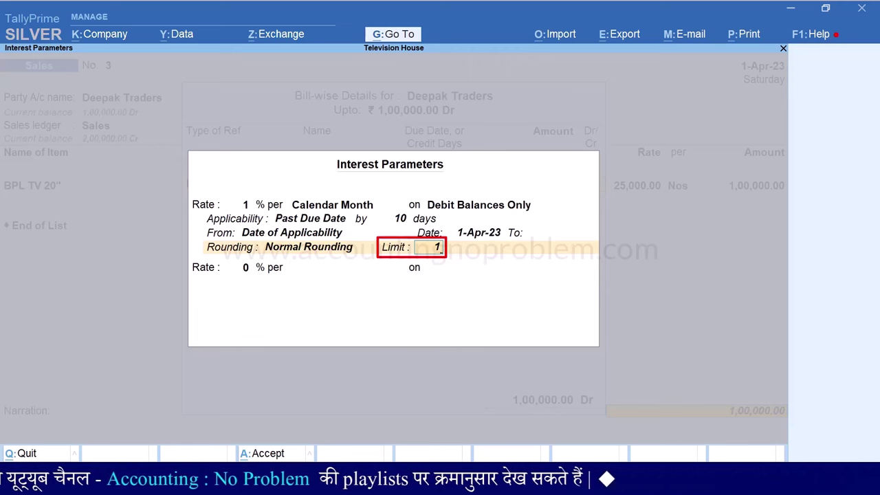
key(Return)
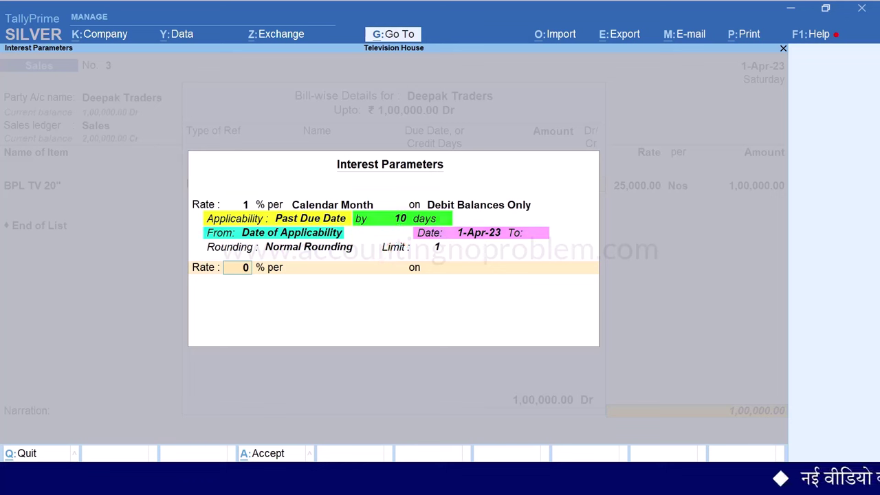
key(ctrl+a)
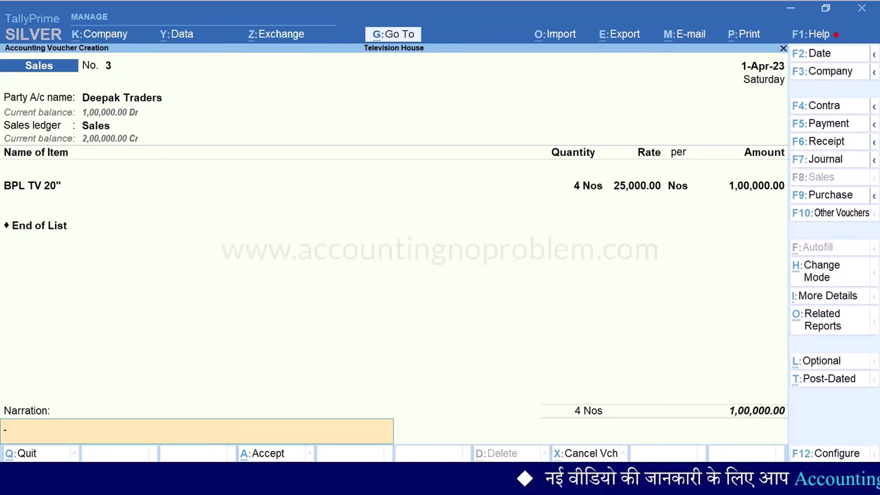
Save bill 3 and select it in the interest report, showing 1,677.00 interest from 12-Apr-23
key(Return)
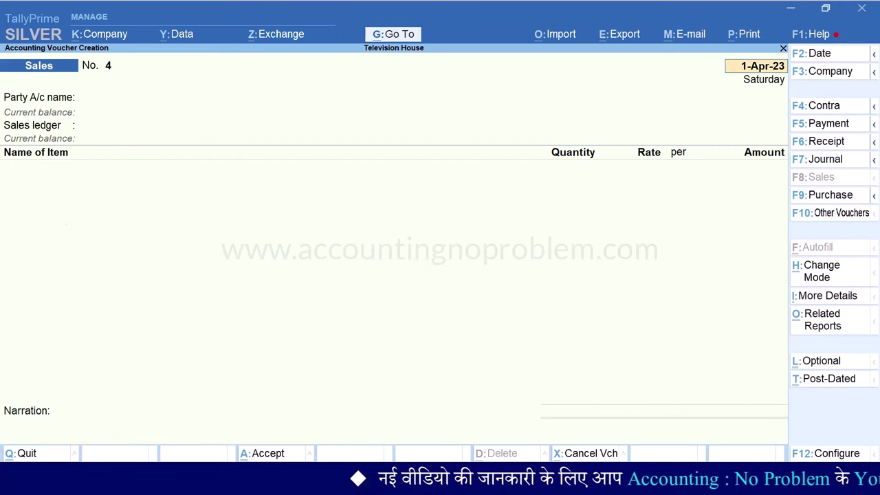
key(Escape)
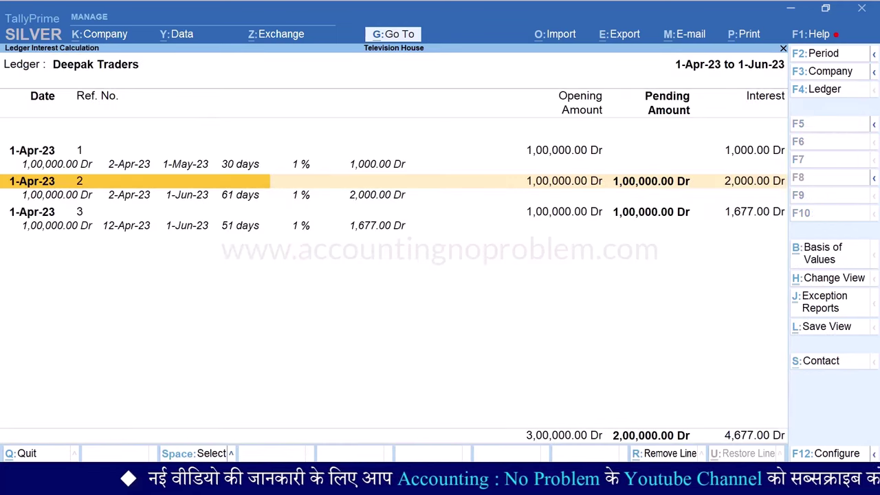
key(Down)
key(Down)
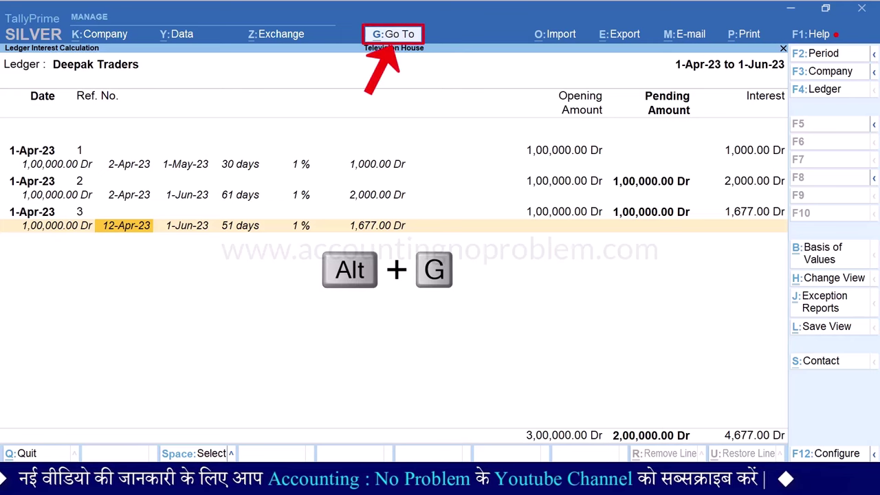
Enter sales bill 4 to Deepak Traders for 4 BPL TV 20" at a rate of 25,000
key(alt+g)
key(Up)
key(Up)
key(Up)
key(Up)
key(Up)
key(Up)
key(Return)
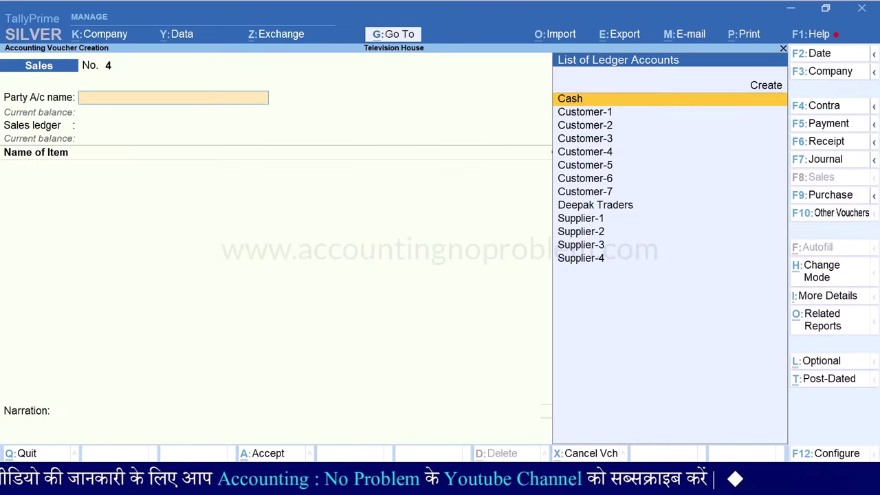
text(D)
key(Return)
key(Return)
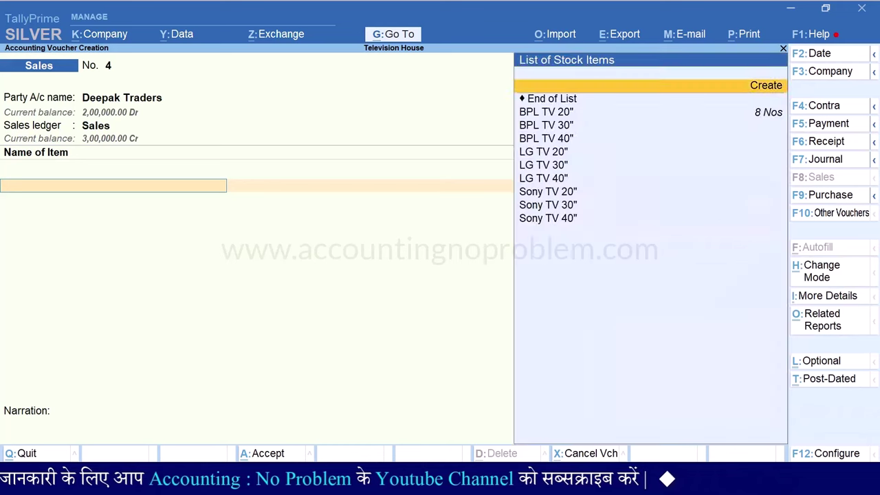
key(Down)
key(Return)
text(4)
key(Return)
key(Return)
key(Return)
key(Return)
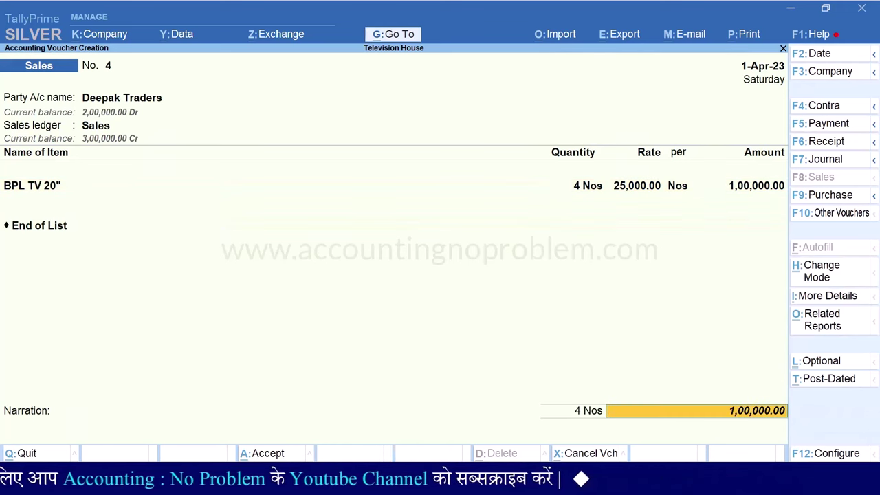
key(Return)
key(Return)
key(Return)
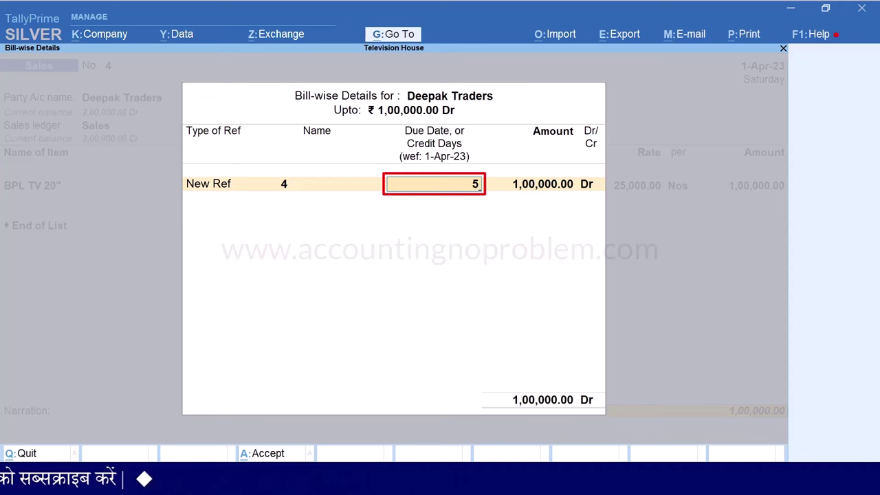
Give bill 4 a 5-day credit period and 1% monthly interest
text(5)
key(Return)
key(Return)
text(1)
key(Return)
key(Return)
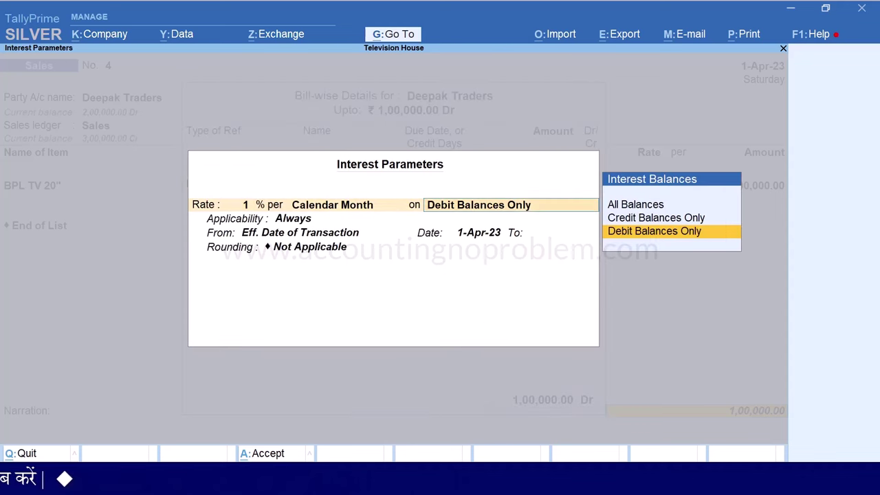
key(Return)
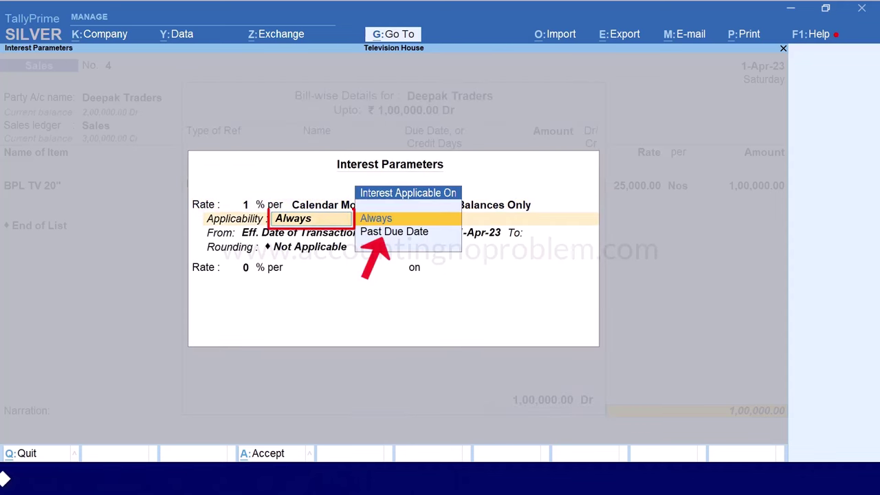
Apply bill 4's interest 10 days past due, from date of applicability, Normal Rounding limit 1
key(Down)
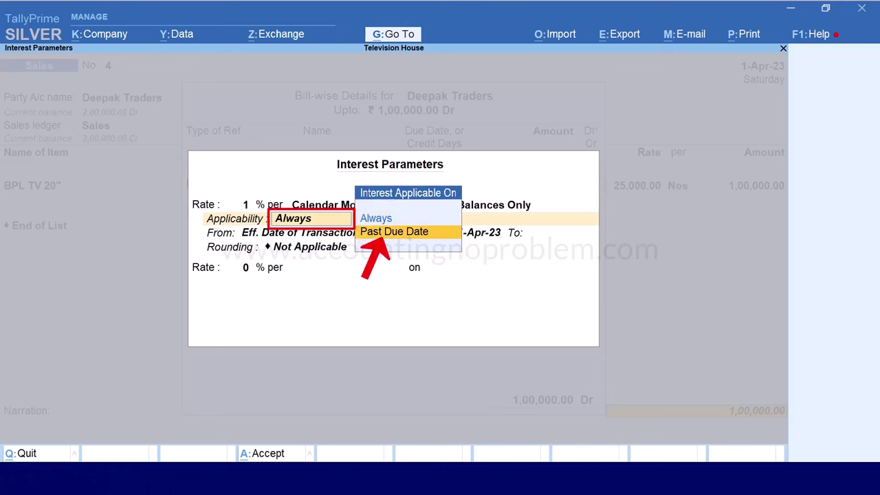
key(Return)
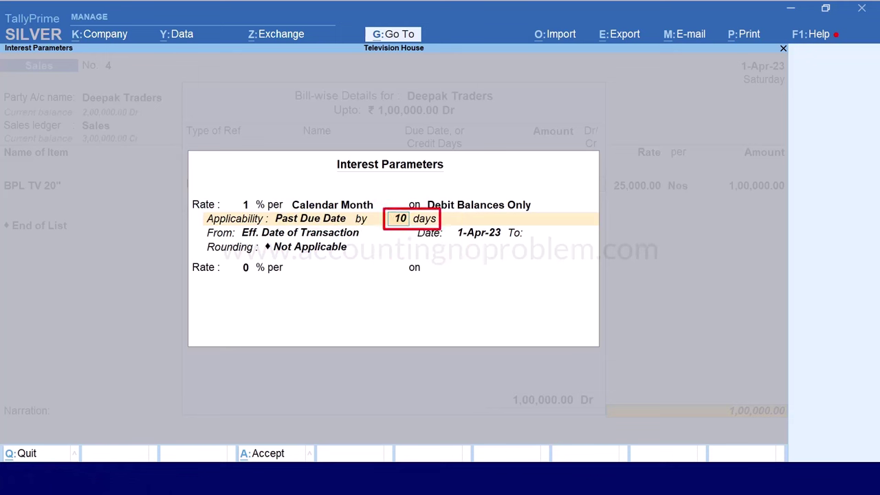
key(Return)
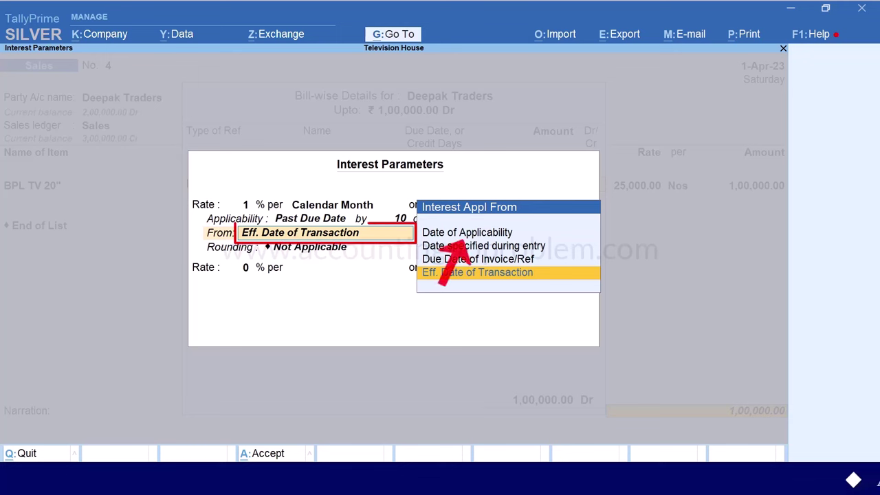
key(Up)
key(Up)
key(Up)
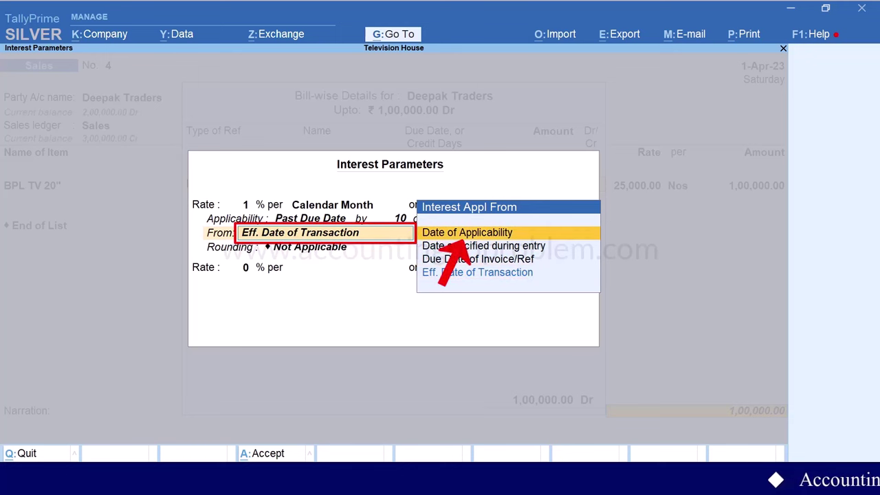
key(Return)
key(Return)
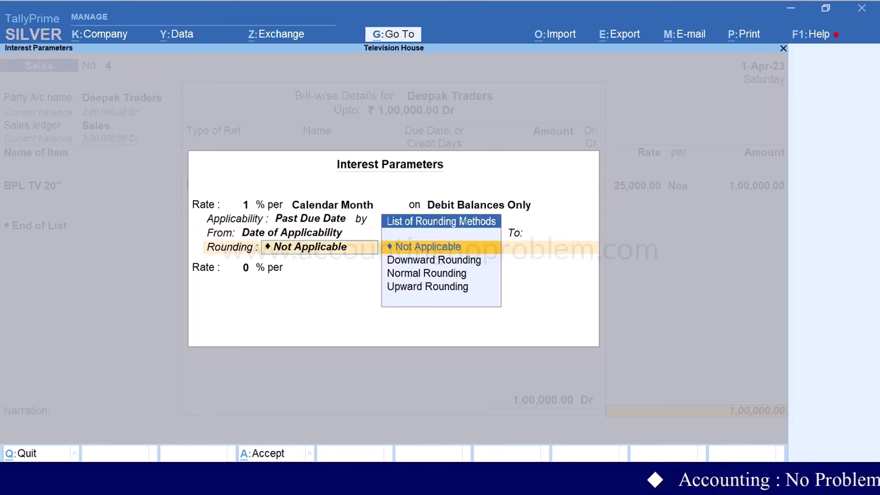
key(Down)
key(Down)
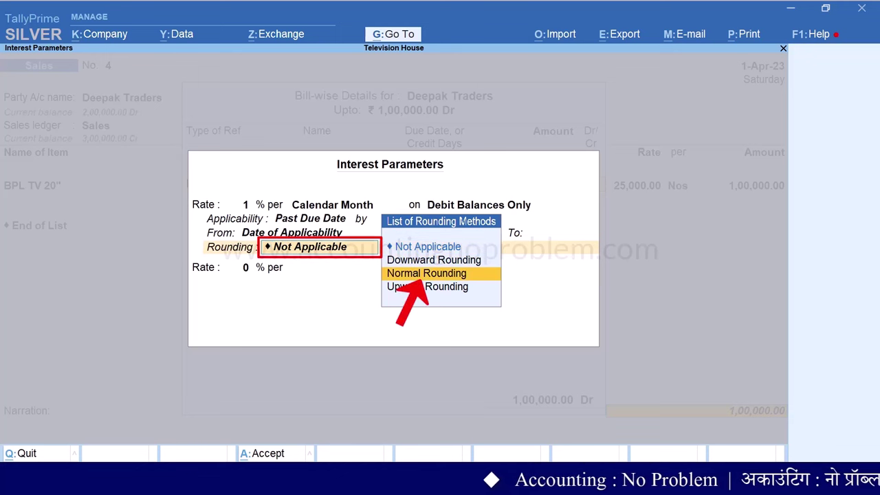
key(Return)
text(1)
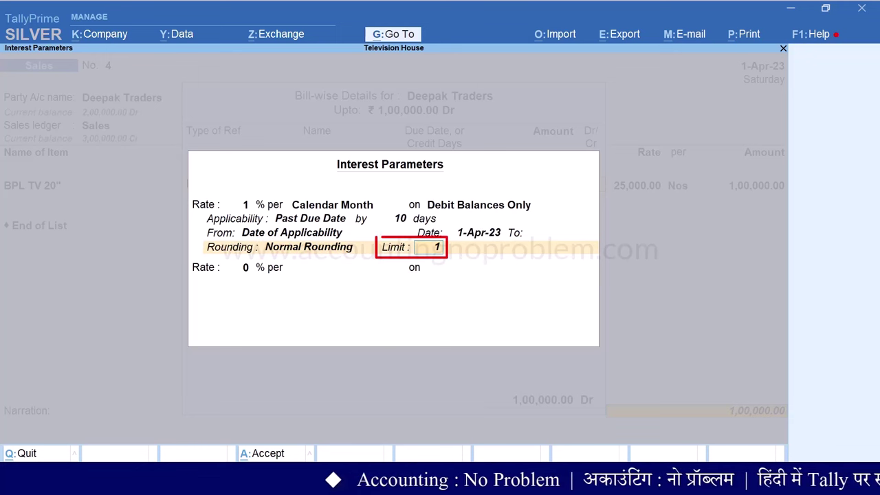
key(Return)
key(ctrl+a)
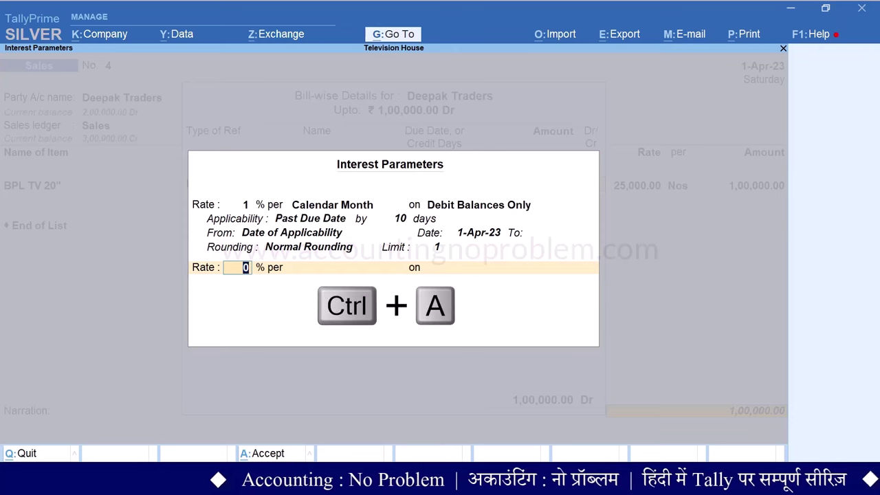
Save sales bill 4, leaving a blank Sales No. 5 voucher
key(Return)
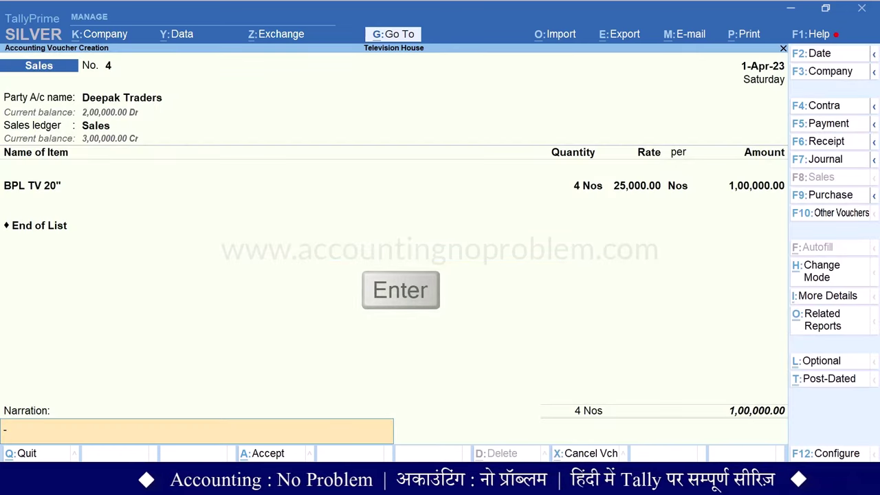
key(Return)
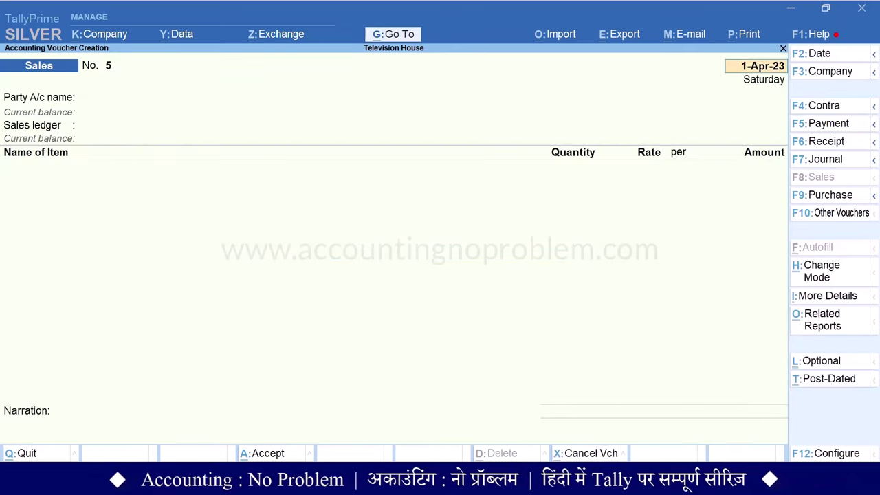
key(Escape)
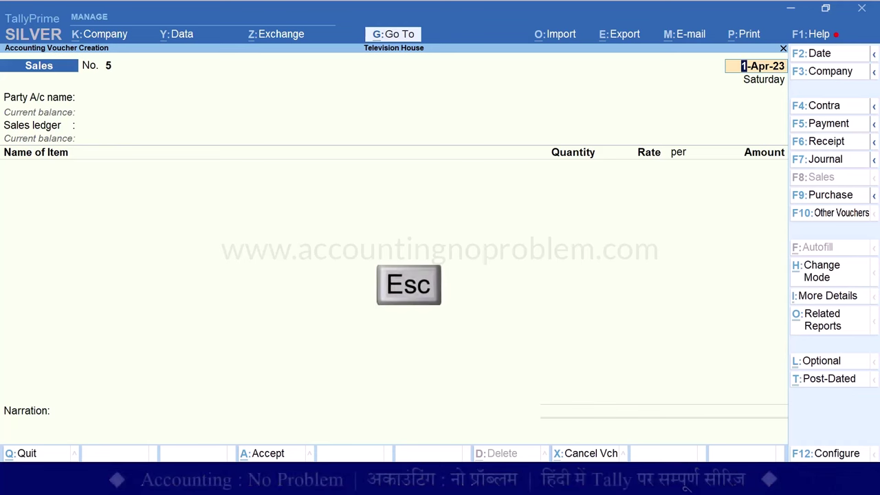
Return to the interest report and select bill 4, earning 1,516.00 over 46 days
key(Escape)
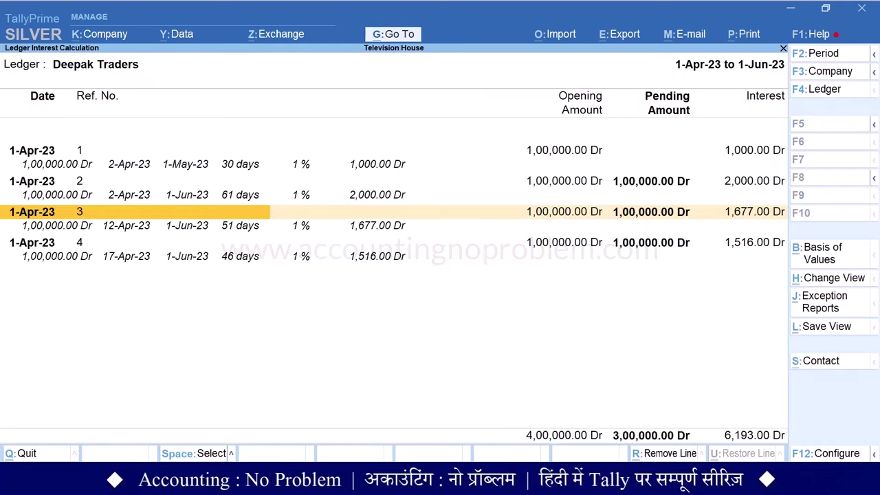
key(Down)
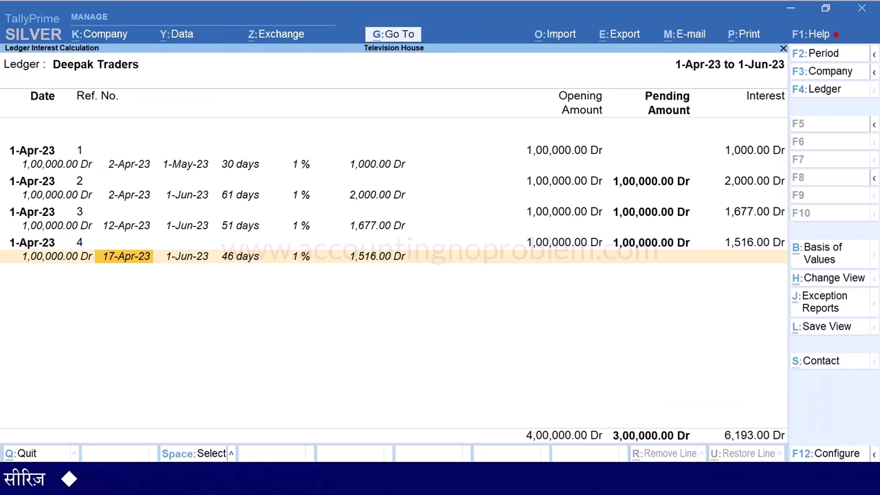
Enter sales bill 5 to Deepak Traders for 4 BPL TV 20" with New Ref 5
key(alt+g)
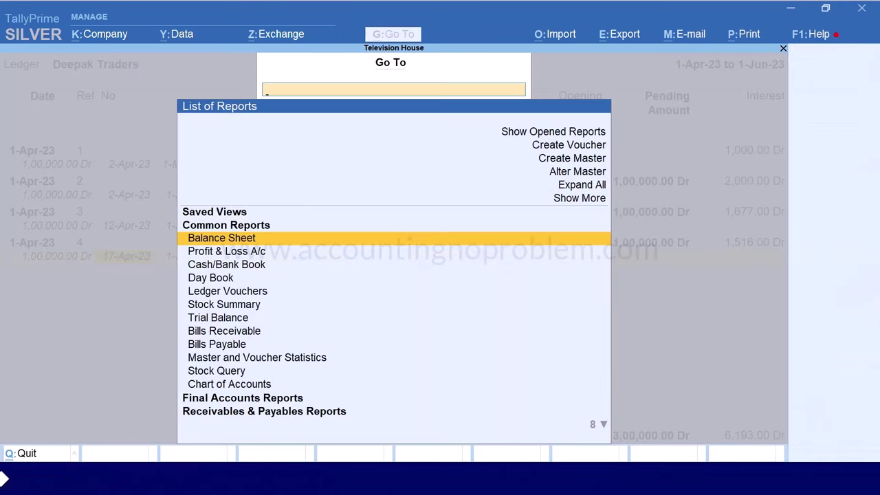
key(Up)
key(Up)
key(Up)
key(Up)
key(Up)
key(Return)
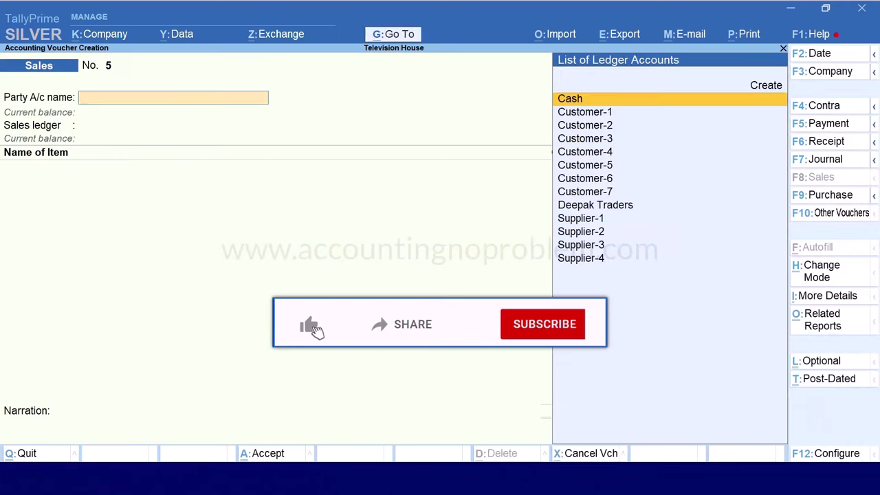
text(DEE)
key(Return)
key(Return)
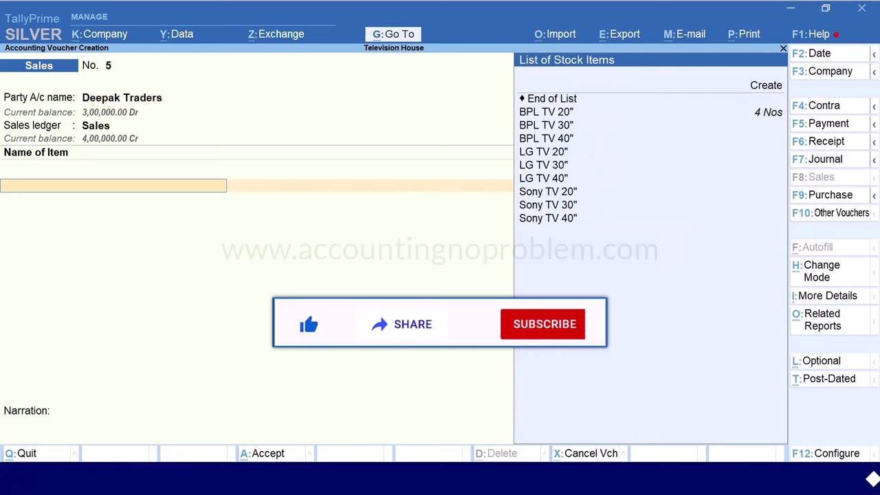
key(Down)
key(Return)
text(4)
key(Return)
key(Return)
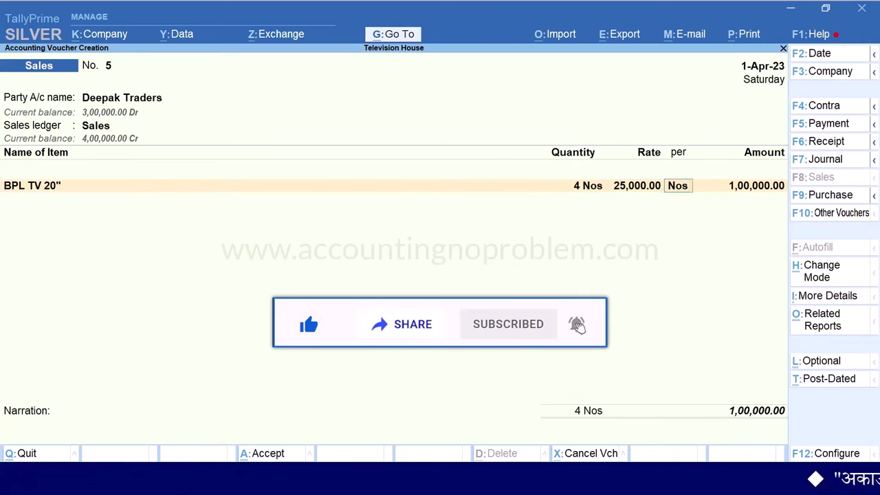
key(Return)
key(Return)
key(Return)
key(Return)
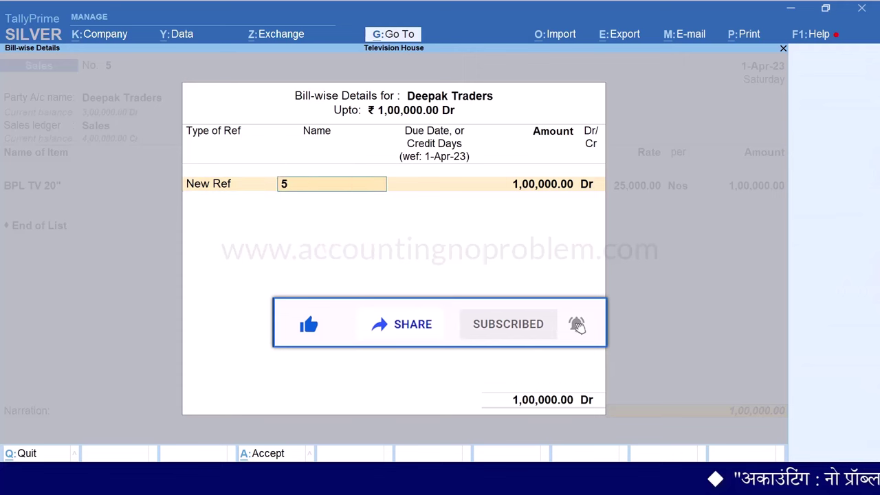
key(Return)
key(Return)
key(Return)
key(Return)
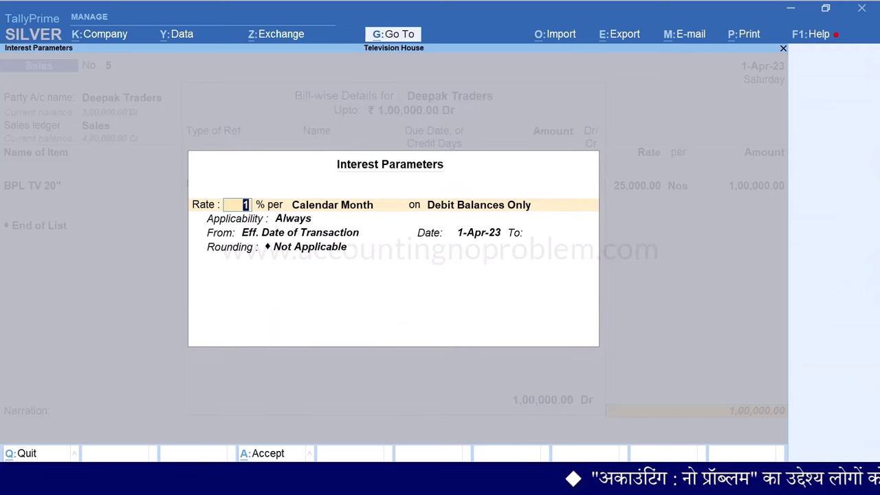
key(Return)
key(Return)
key(Return)
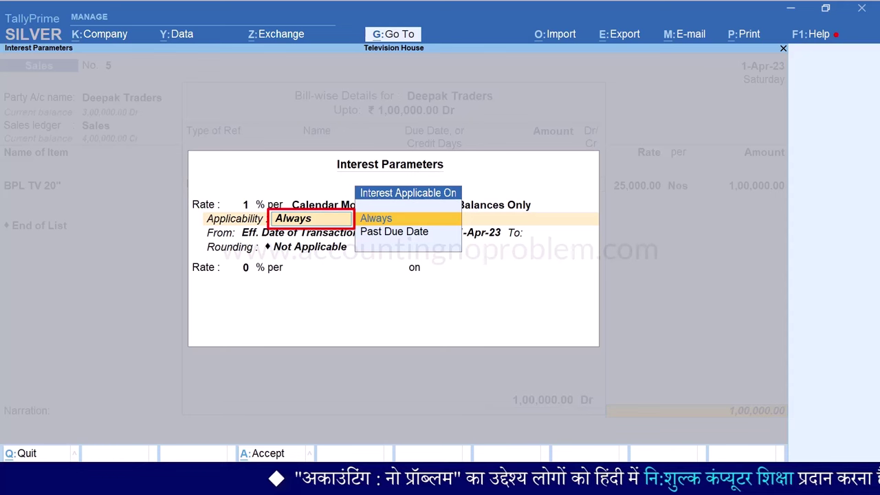
Set the first interest slab to run from 5-Apr-23 to 15-Apr-23 with Normal Rounding
key(Return)
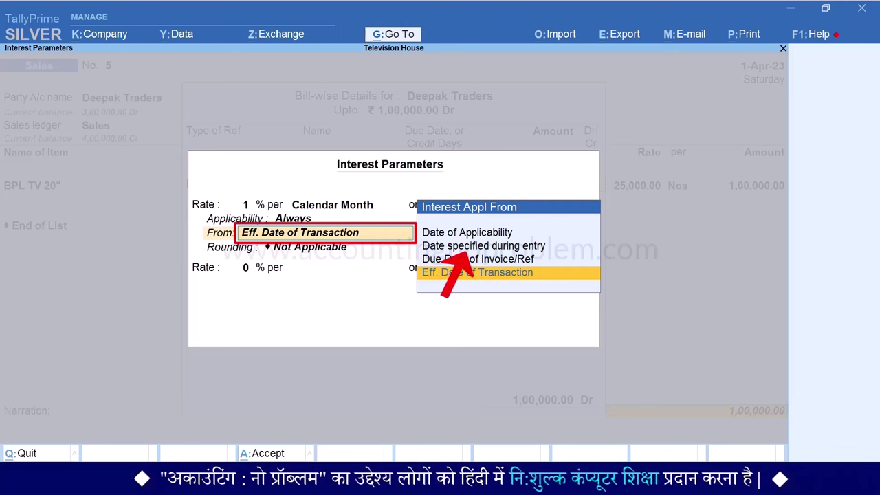
key(Up)
key(Up)
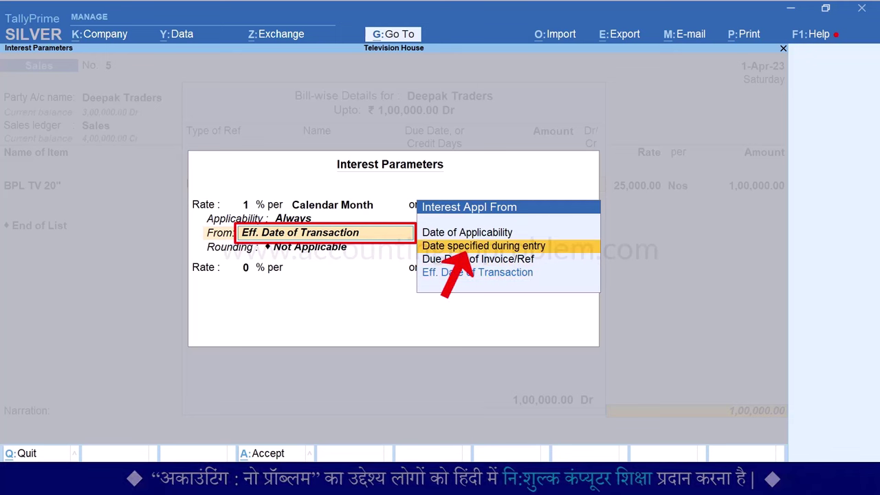
key(Return)
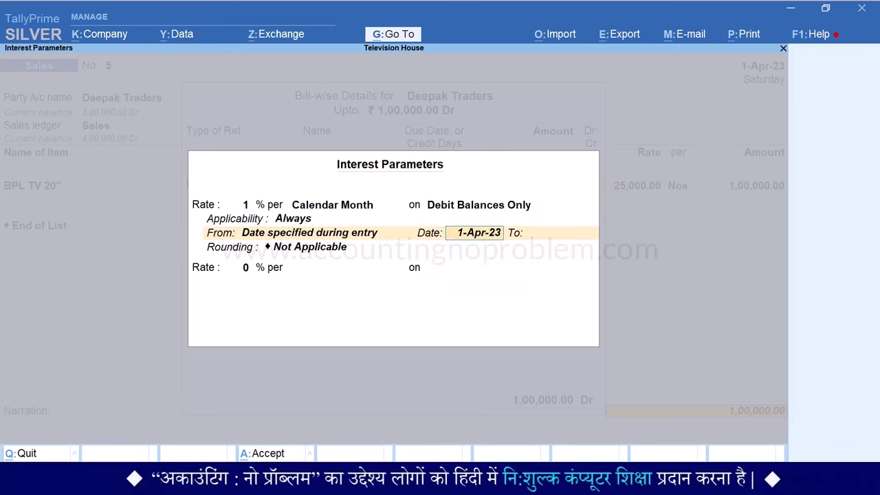
text(5.)
key(Return)
text(15)
key(Return)
key(Down)
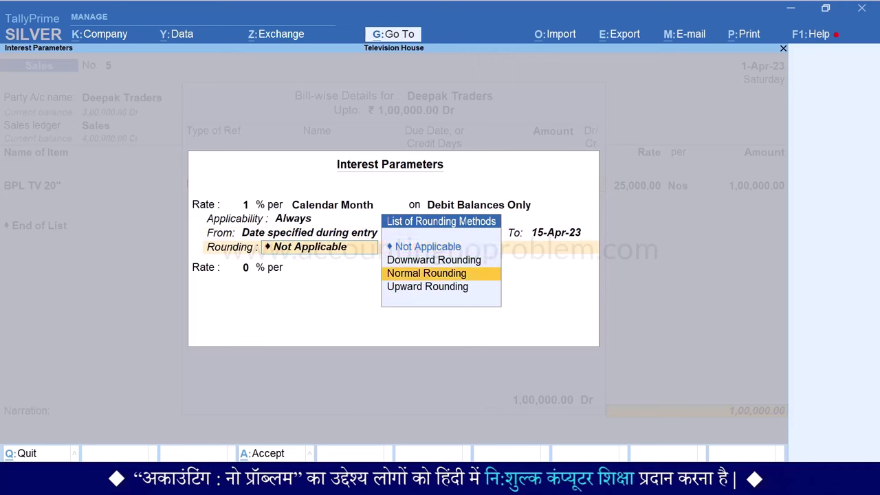
key(Return)
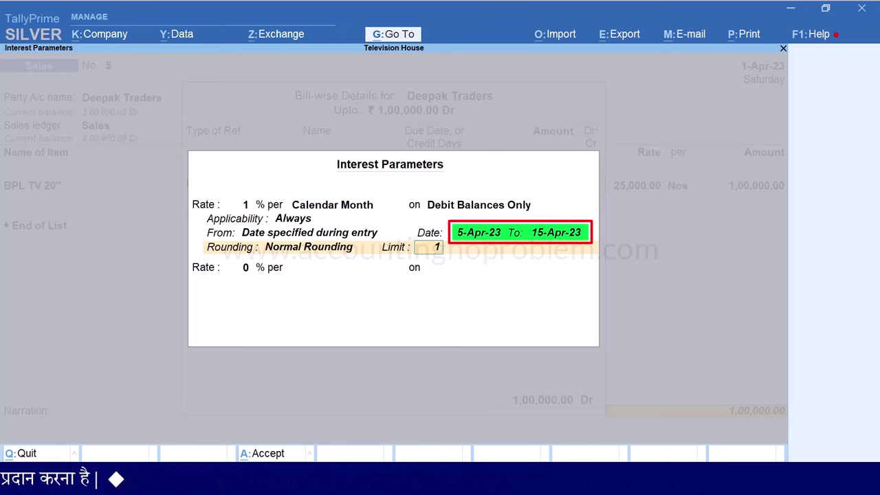
Add a 2% slab from 15-Apr-23 to 30-Apr-23 with Normal Rounding
key(Return)
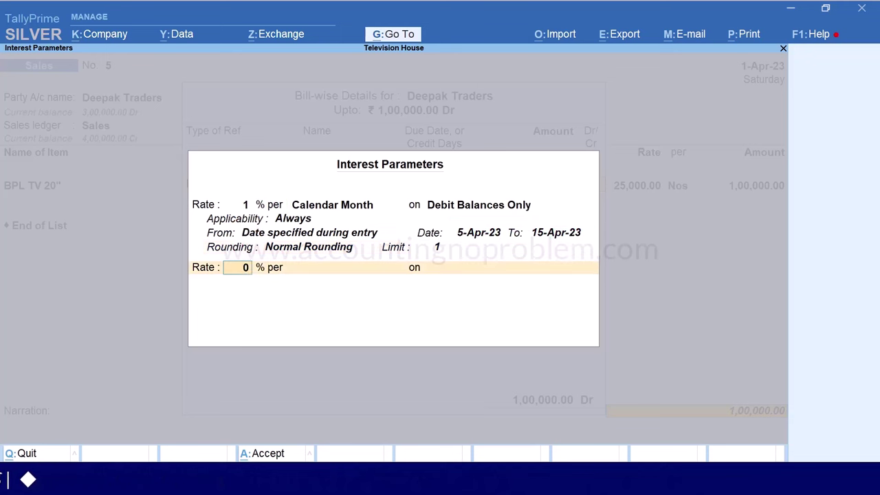
text(2)
key(Return)
key(Down)
key(Down)
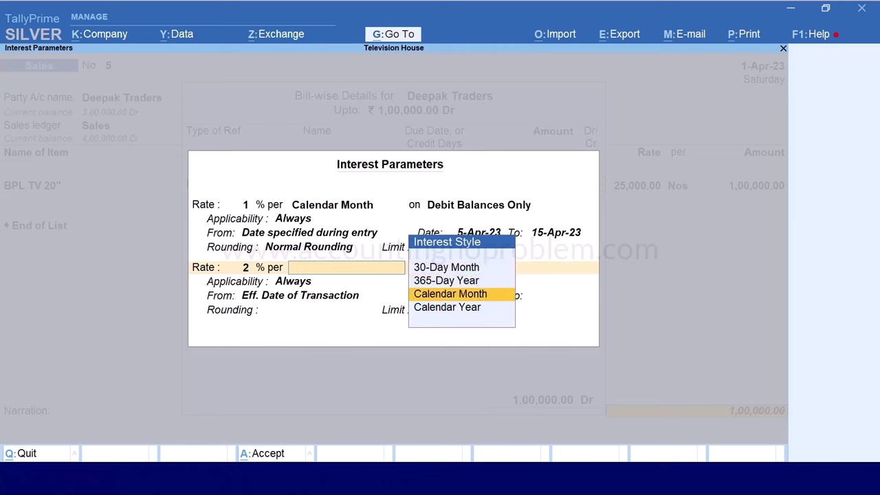
key(Return)
key(Down)
key(Down)
key(Return)
key(Return)
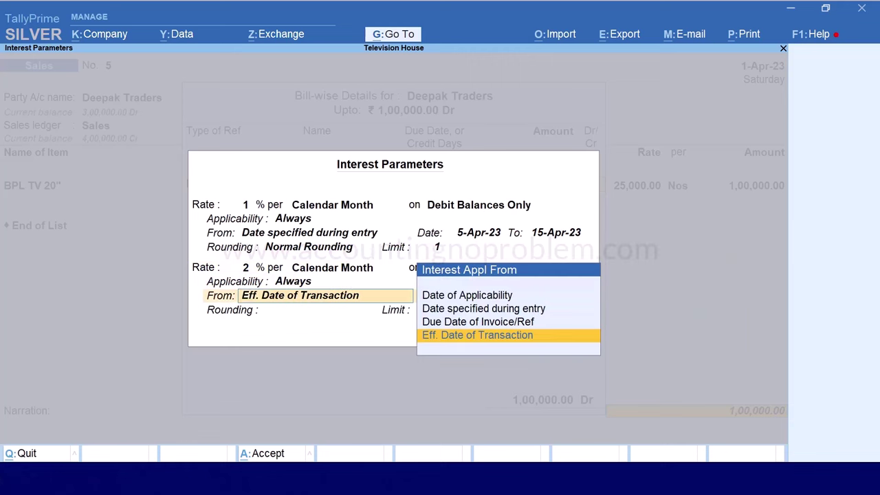
key(Up)
key(Up)
key(Return)
key(Return)
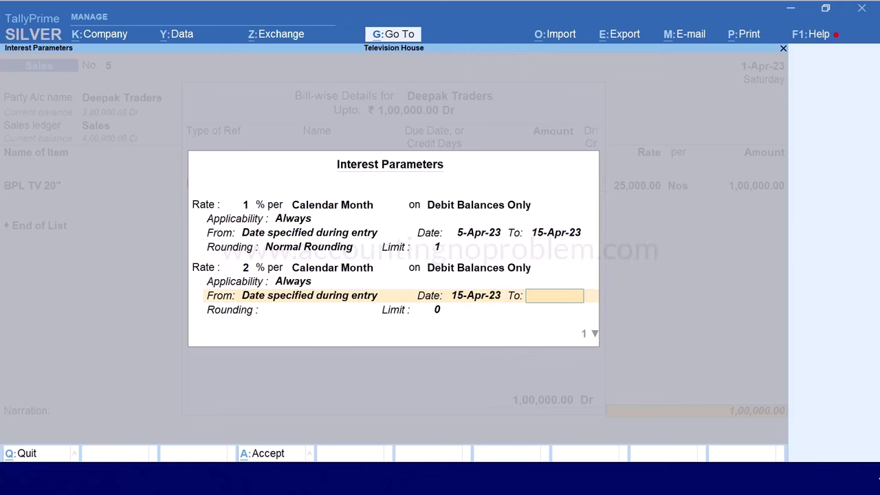
key(Return)
key(Down)
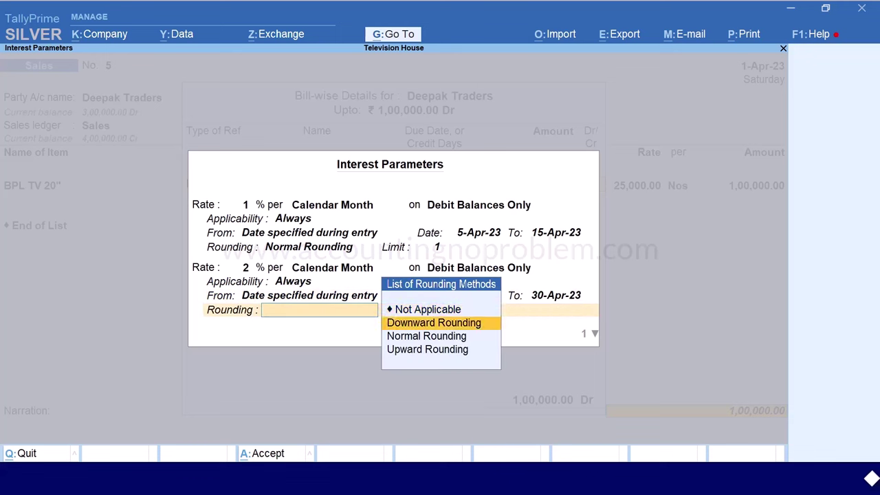
key(Down)
key(Return)
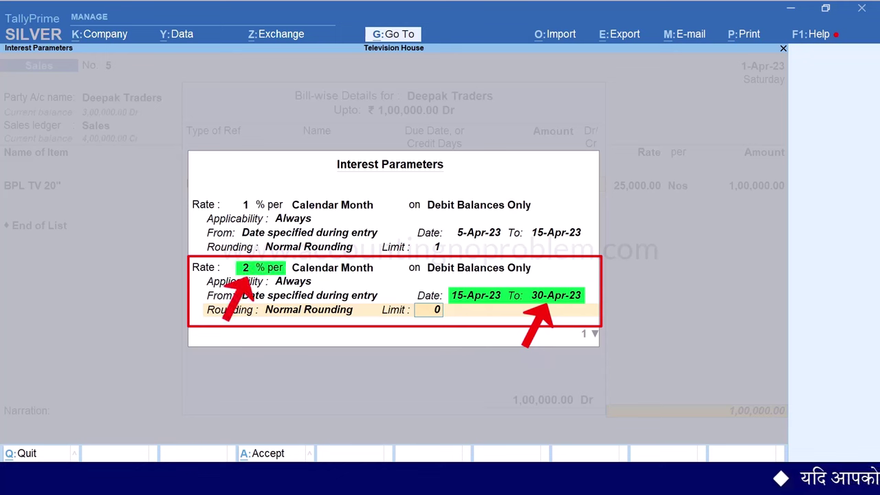
Add a 3% slab from 30-Apr-23 with no end date, Normal Rounding limit 1, and accept
key(Return)
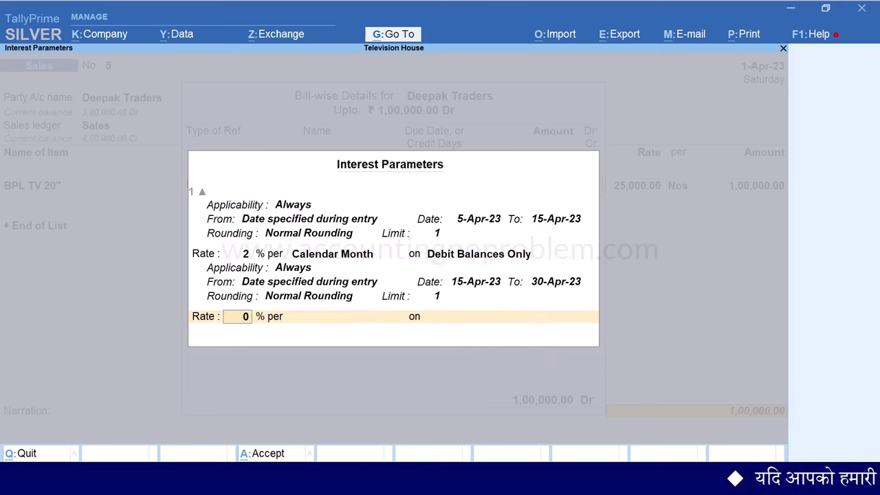
text(3)
key(Return)
key(Down)
key(Down)
key(Return)
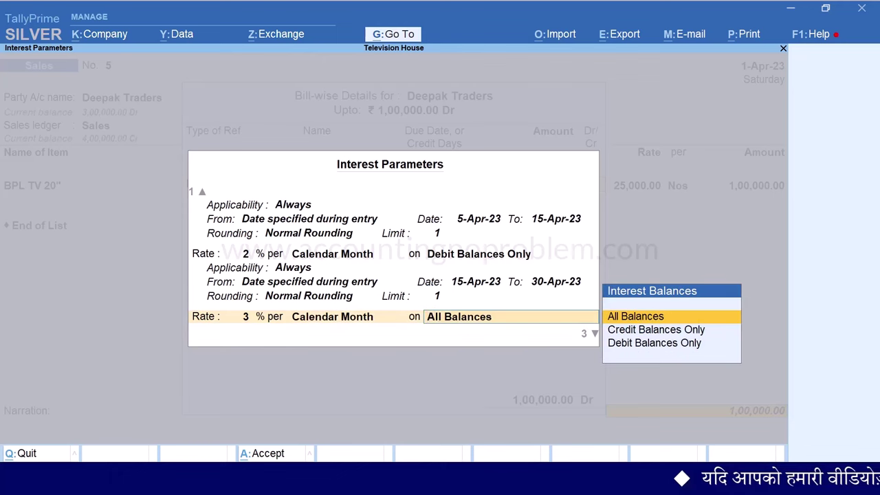
key(Return)
key(Return)
key(Up)
key(Up)
key(Return)
key(Return)
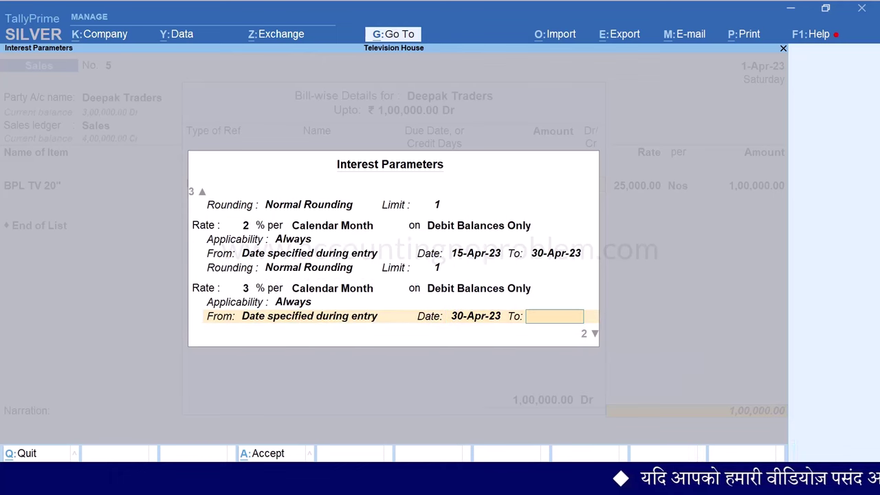
key(Return)
key(Down)
key(Down)
key(Return)
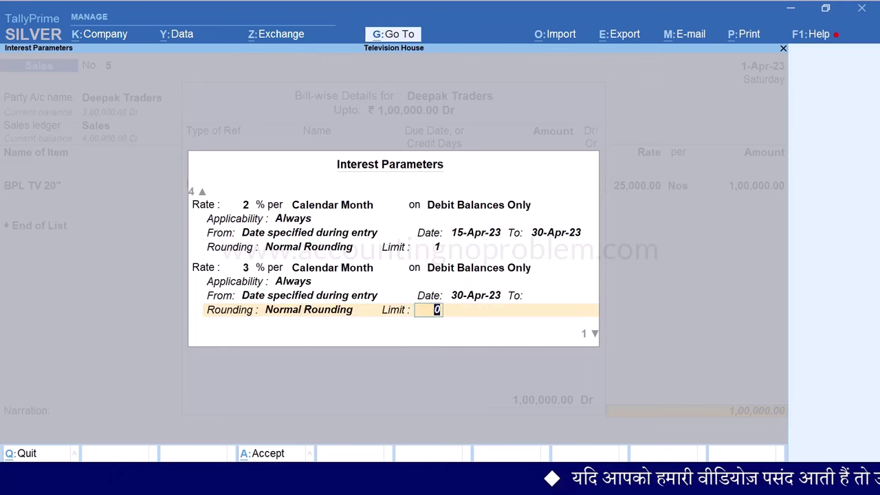
key(Return)
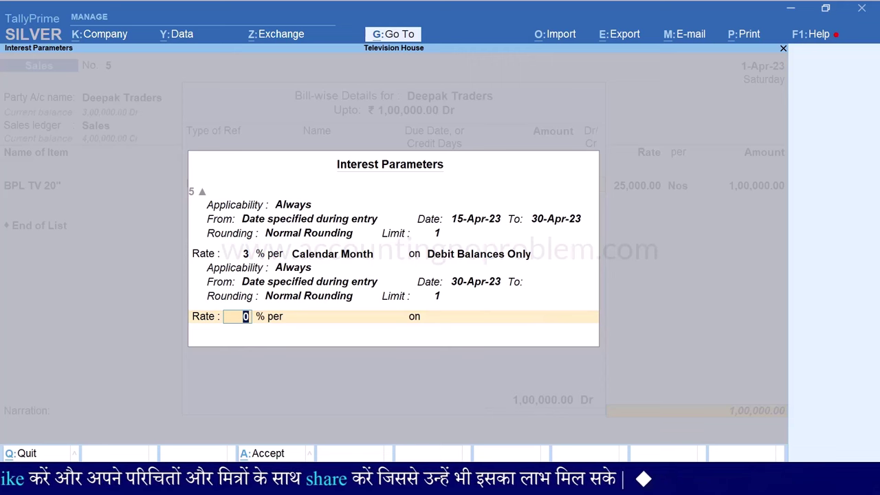
key(ctrl+a)
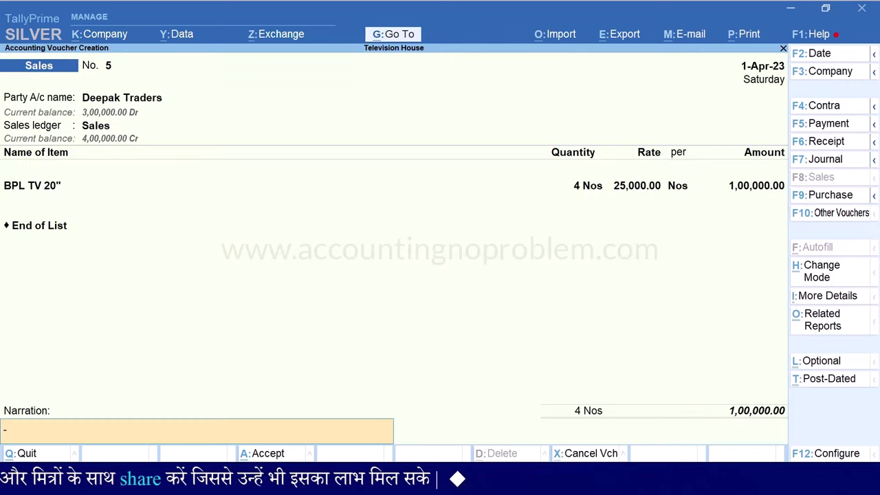
Save bill 5 and view its interest breakdown in the report, totalling 10,626.00
key(Return)
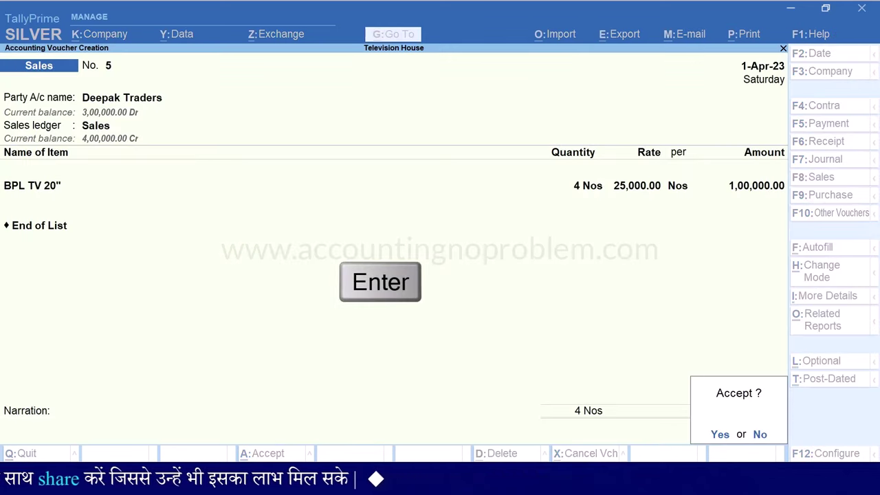
key(Return)
key(Escape)
key(Escape)
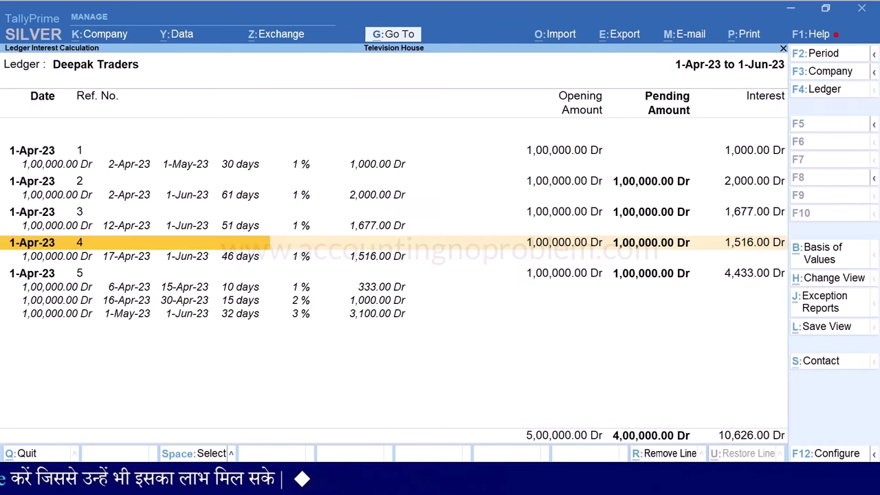
key(Down)
key(Return)
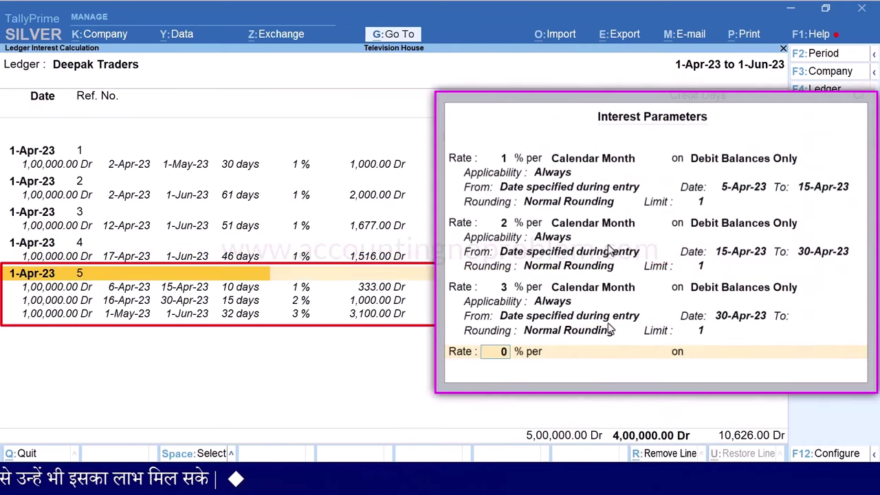
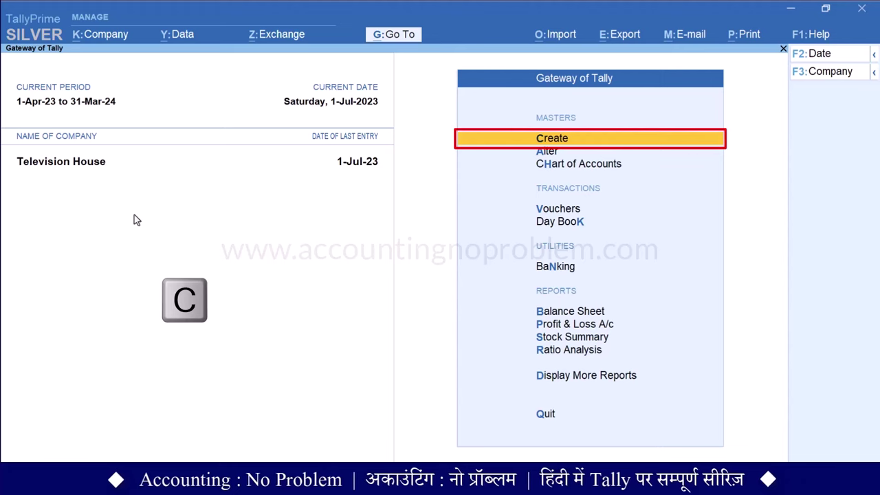
Create a new ledger named 'SBI CC Account'
key(Down)
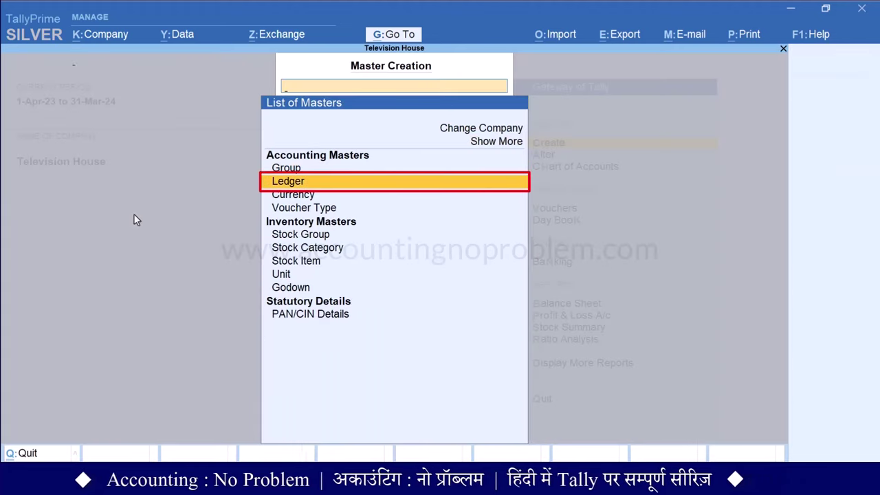
key(Return)
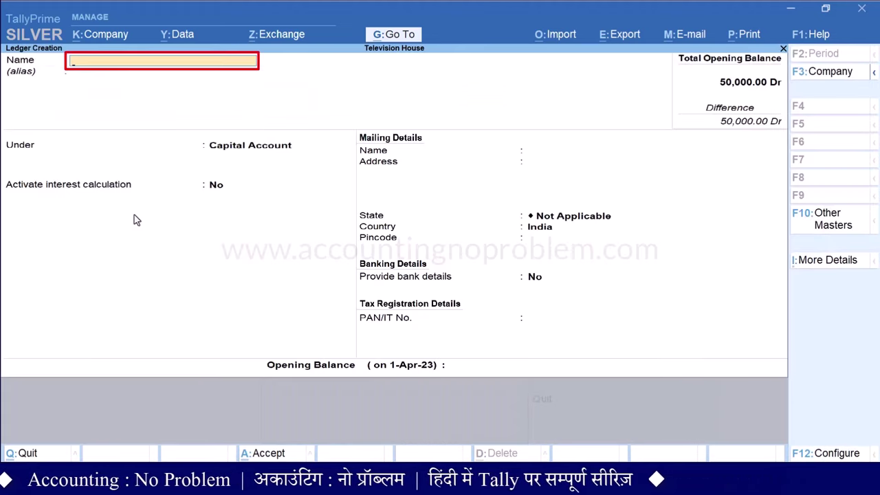
text(SBI CC Account)
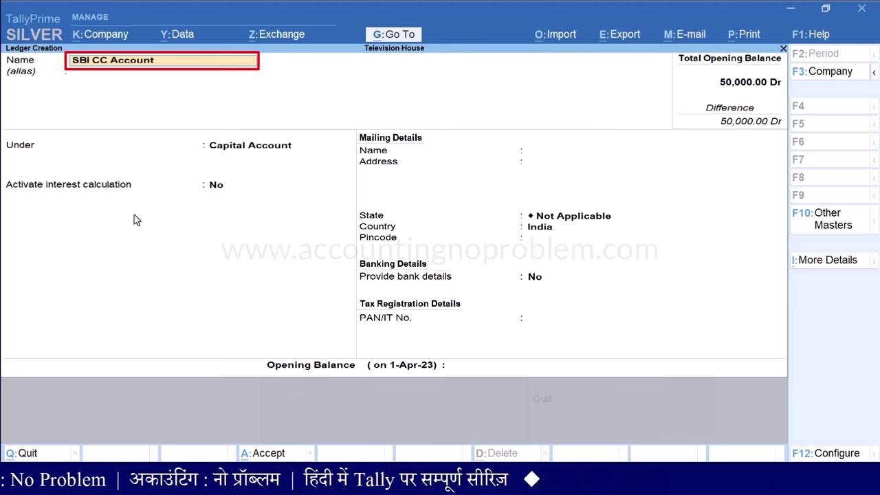
key(Return)
key(Return)
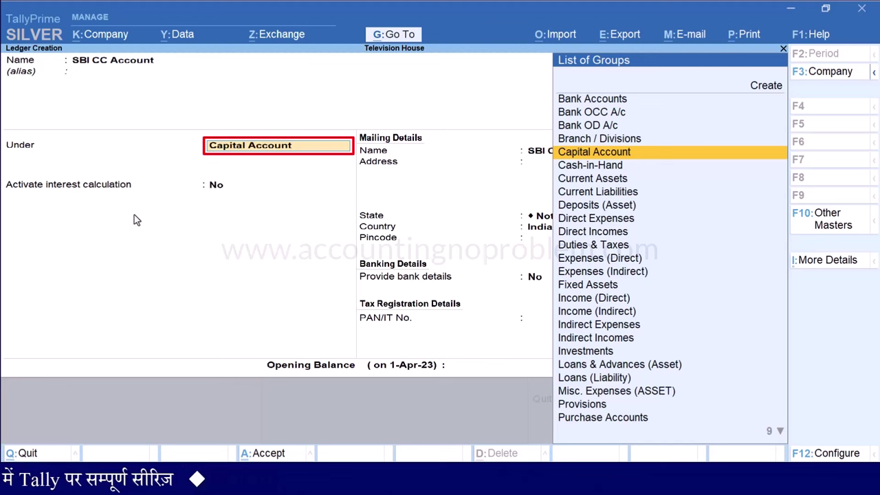
Browse the List of Groups between Bank OCC A/c and Bank OD A/c
key(Up)
key(Up)
key(Up)
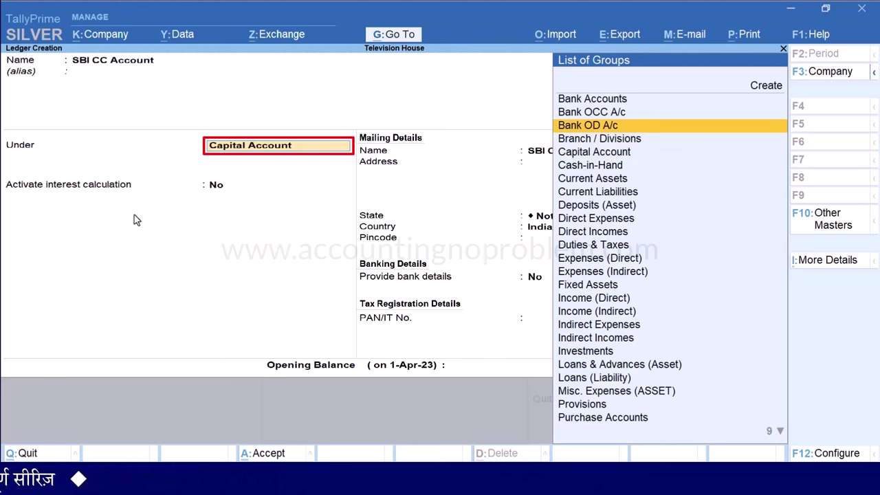
key(Down)
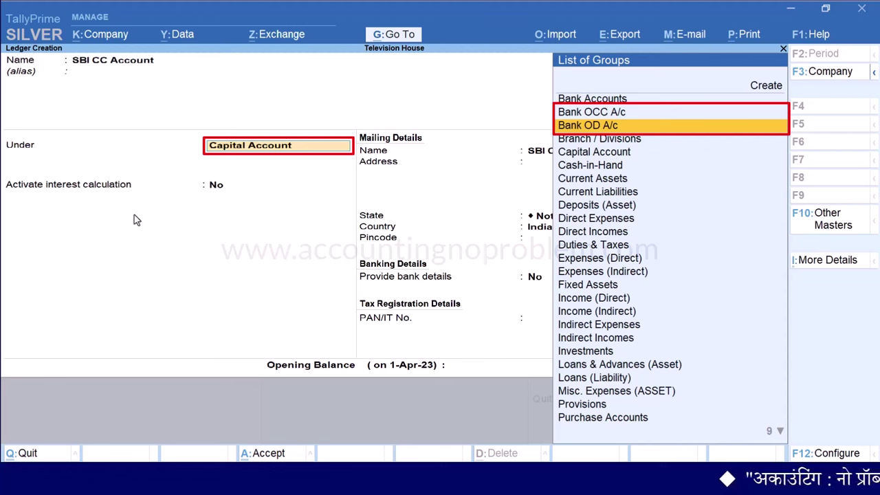
key(Up)
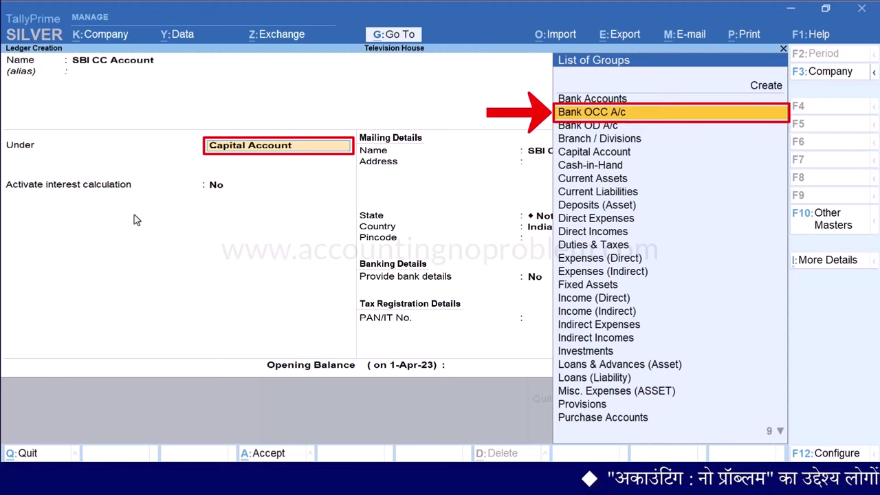
Place the ledger under Bank OD A/c and turn on interest calculation
key(Return)
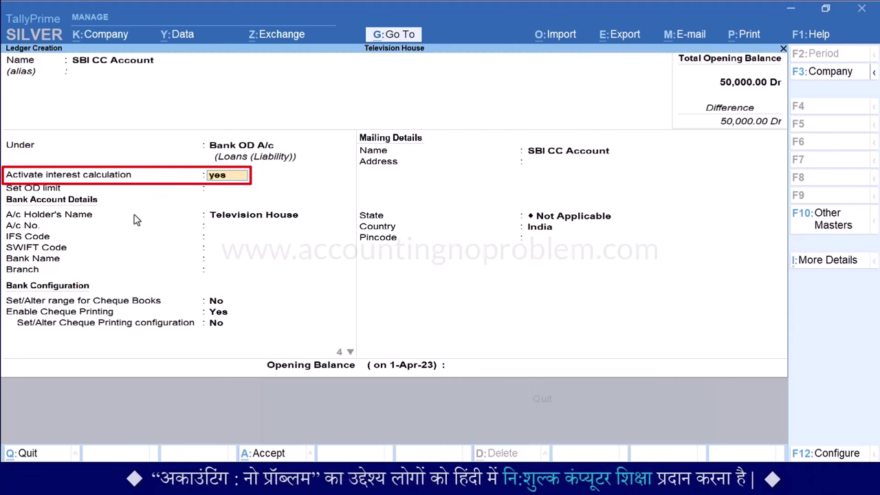
key(Return)
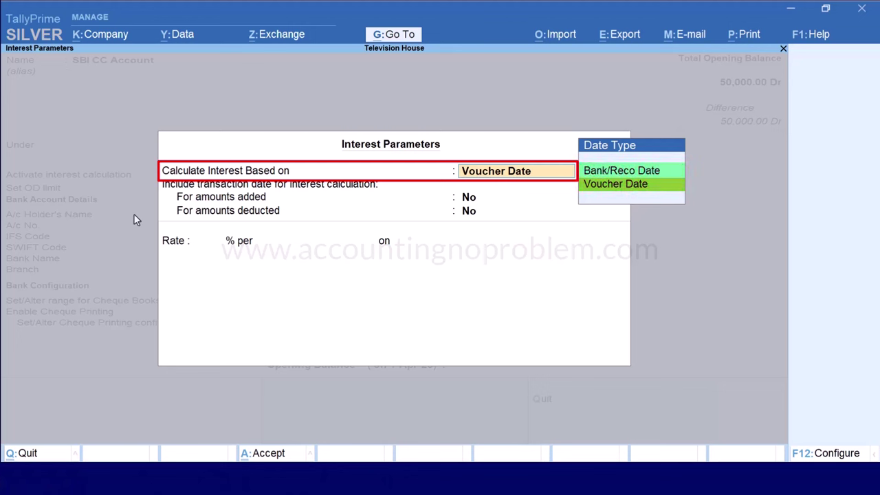
Base interest on Voucher Date, exclude transaction dates for additions and deductions, at 12% rate
key(Up)
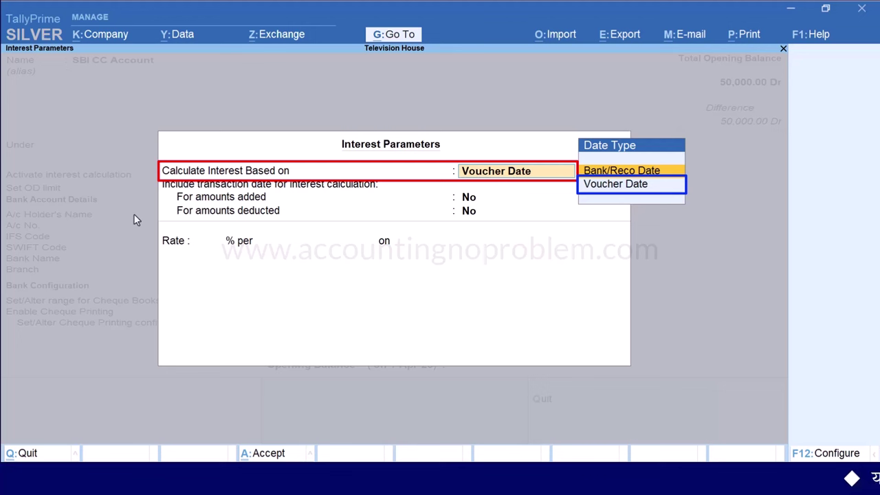
key(Down)
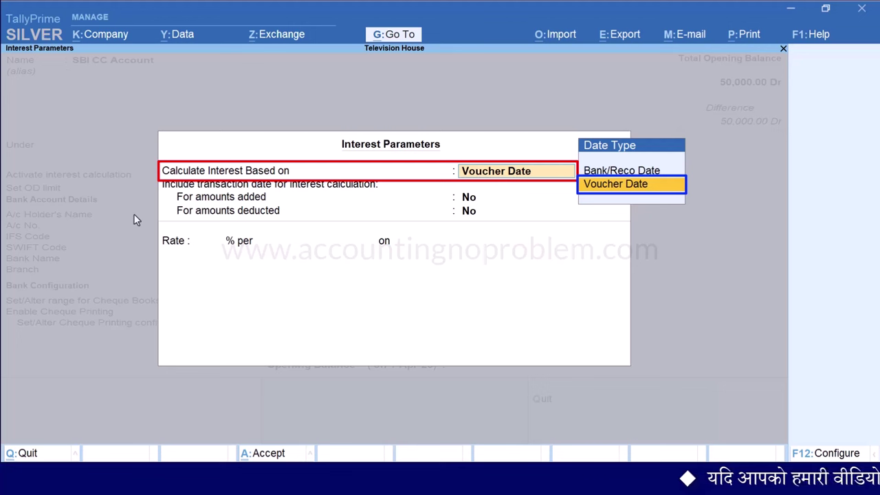
key(Return)
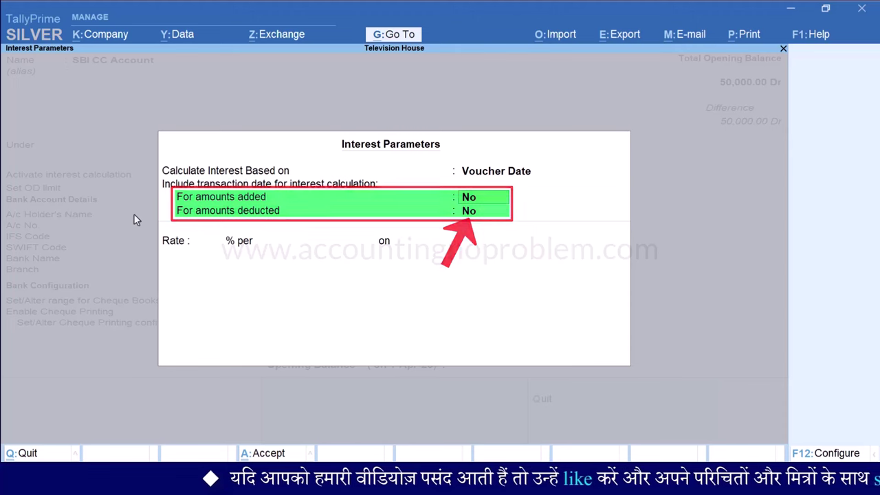
key(Return)
key(Return)
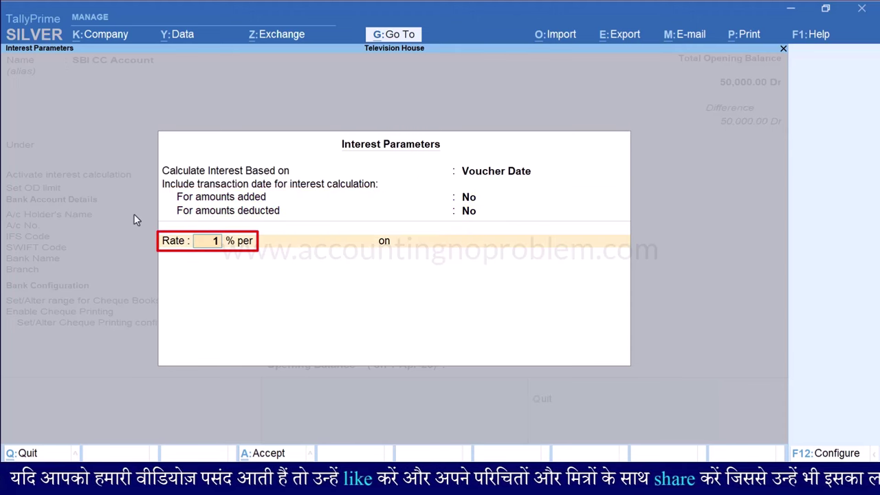
key(Return)
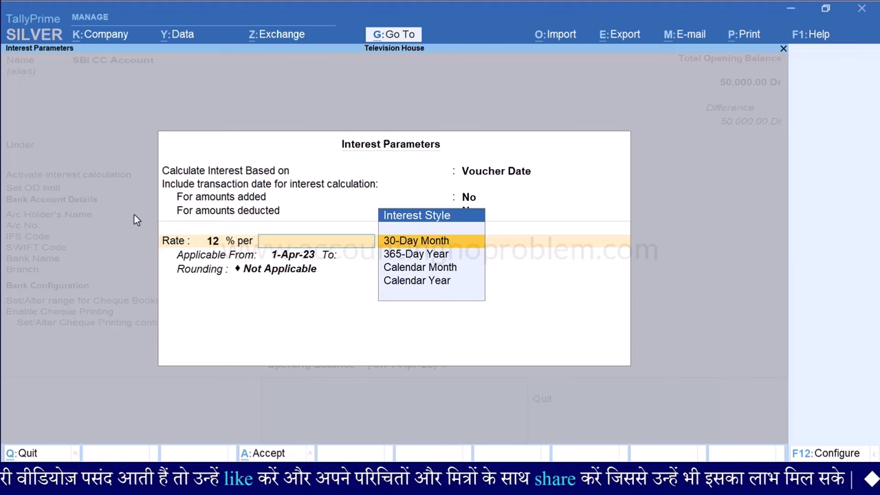
key(Down)
key(Down)
key(Down)
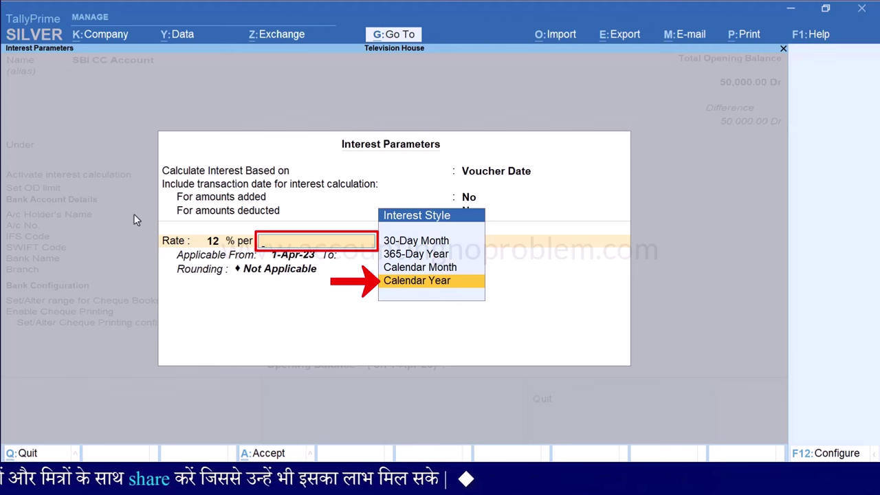
Apply the interest per Calendar Year on credit balances only, from 1-Apr-23
key(Return)
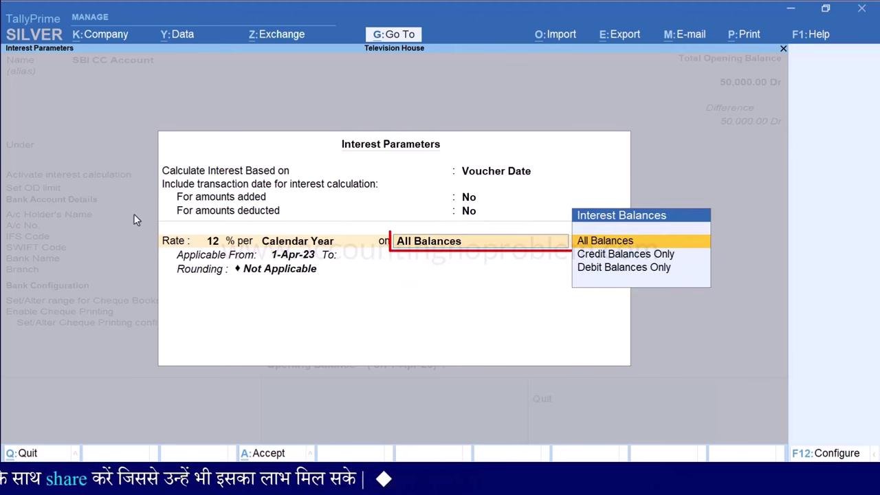
key(Down)
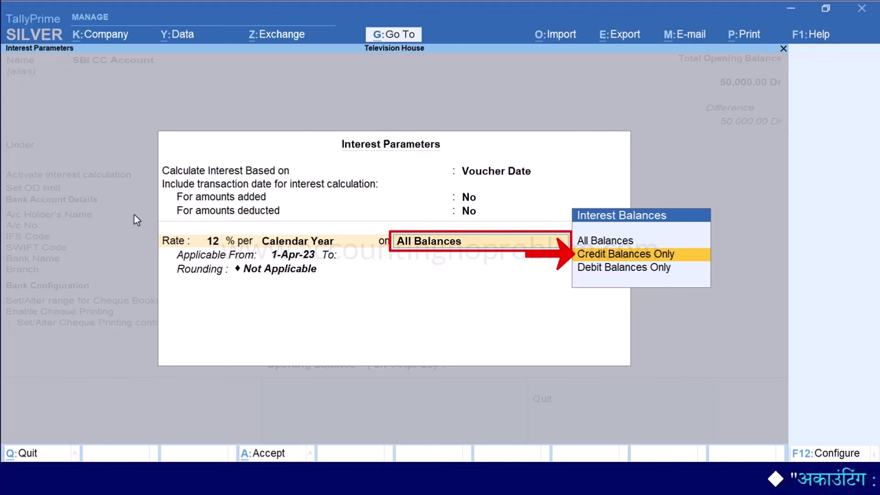
key(Return)
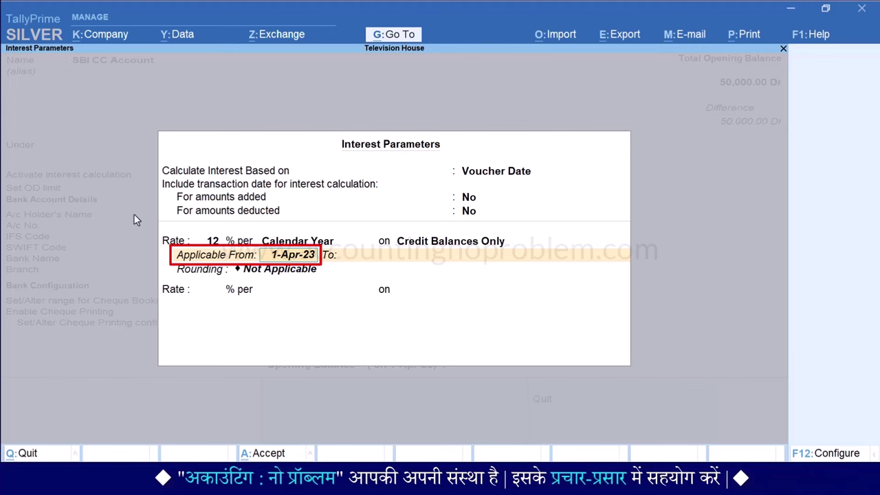
key(Return)
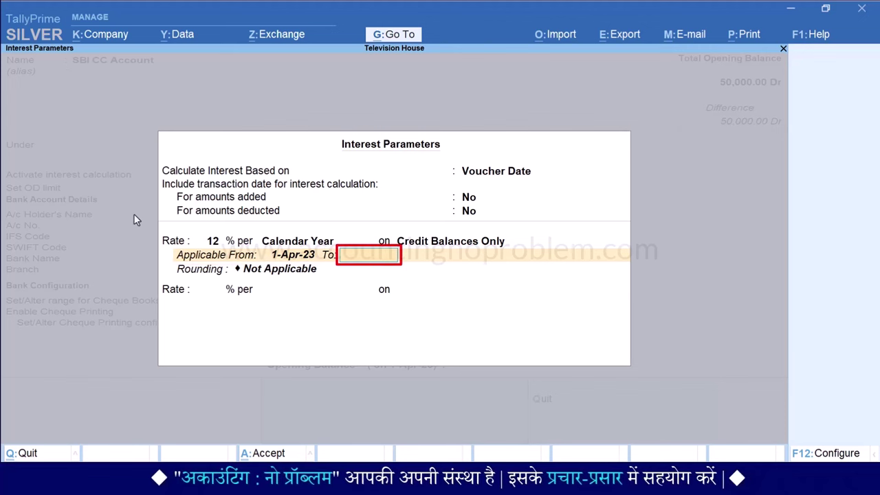
Set Normal Rounding with limit 1 and accept the interest parameters
key(Return)
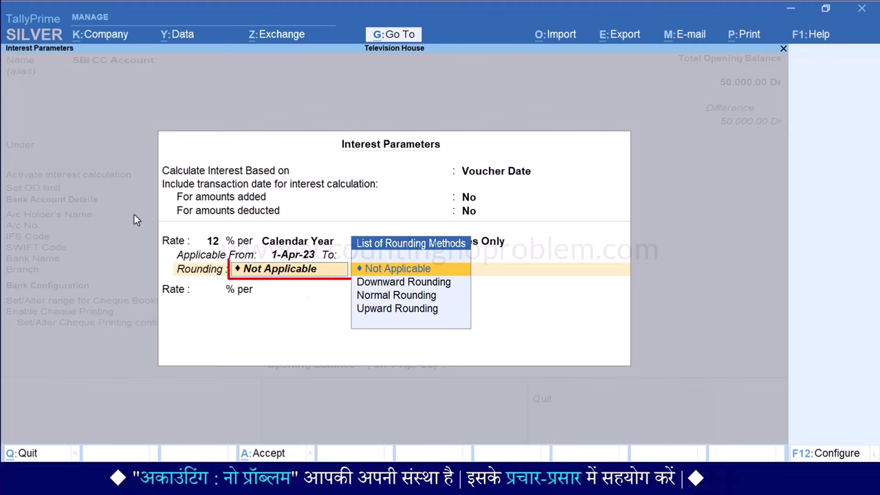
key(Down)
key(Down)
key(Return)
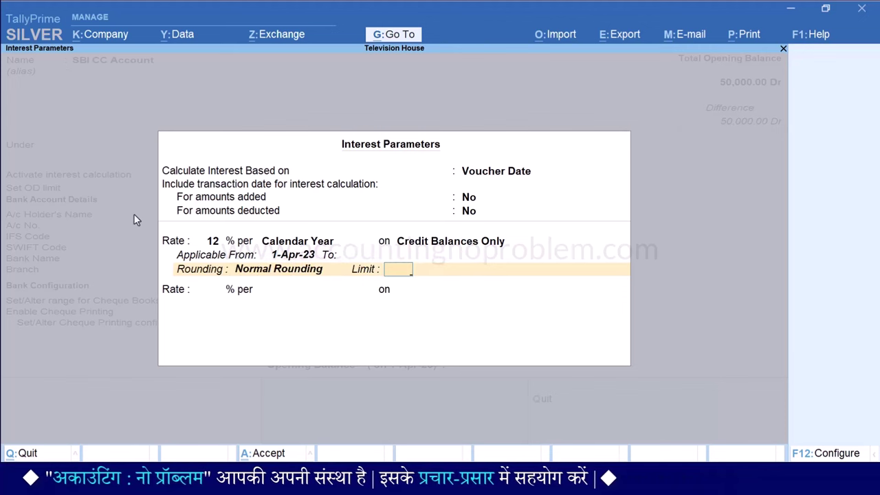
text(1)
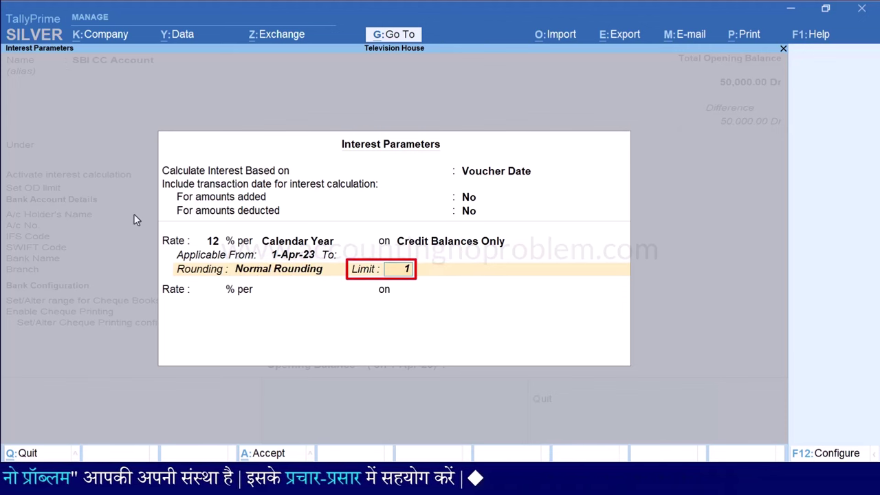
key(Return)
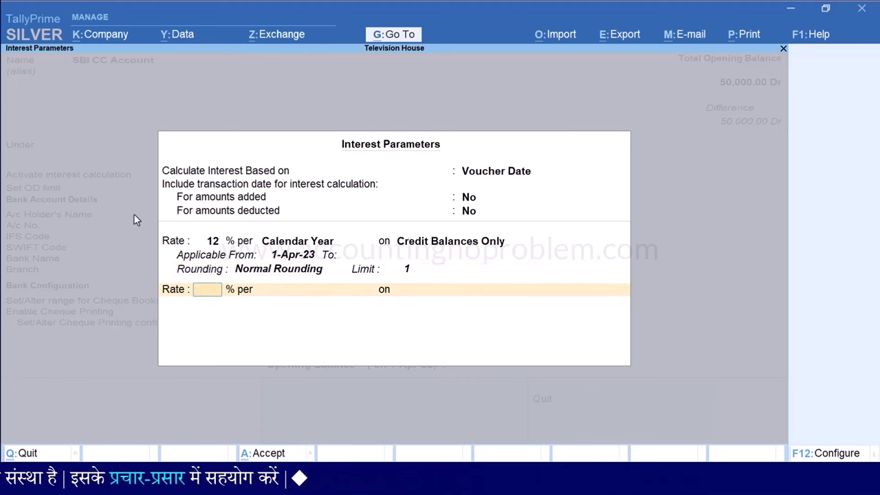
key(ctrl+a)
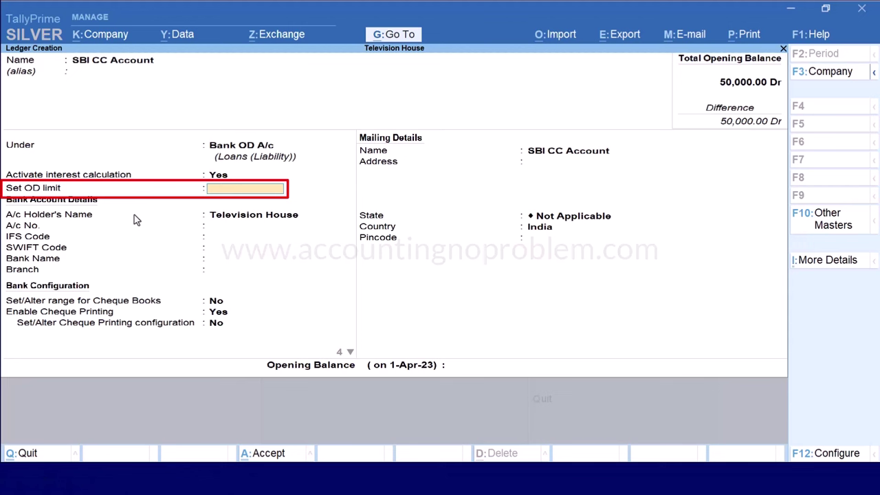
Set a 5,00,000 Cr OD limit, bank State Bank of India, branch Indore
text(0000)
key(Return)
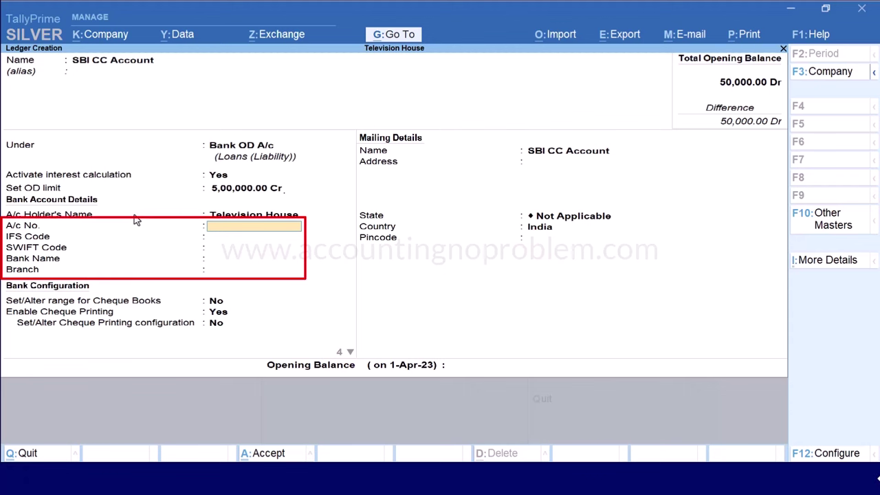
key(Return)
key(Return)
key(Return)
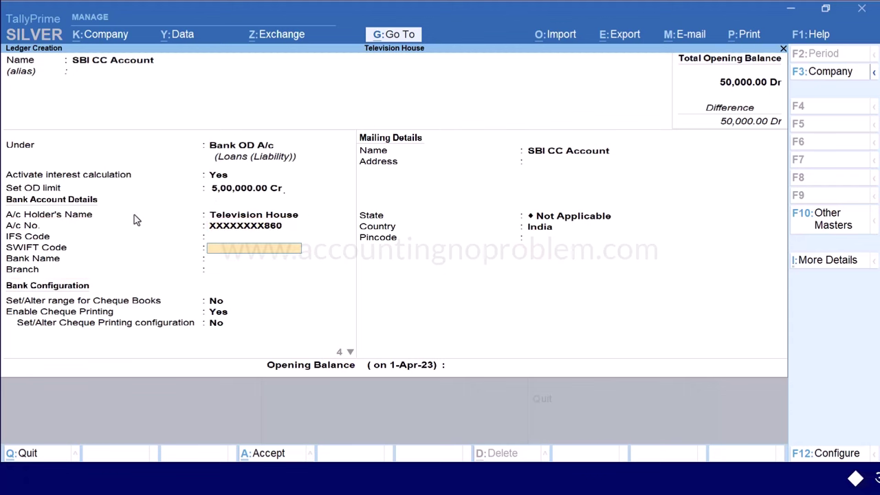
text(State Bank of)
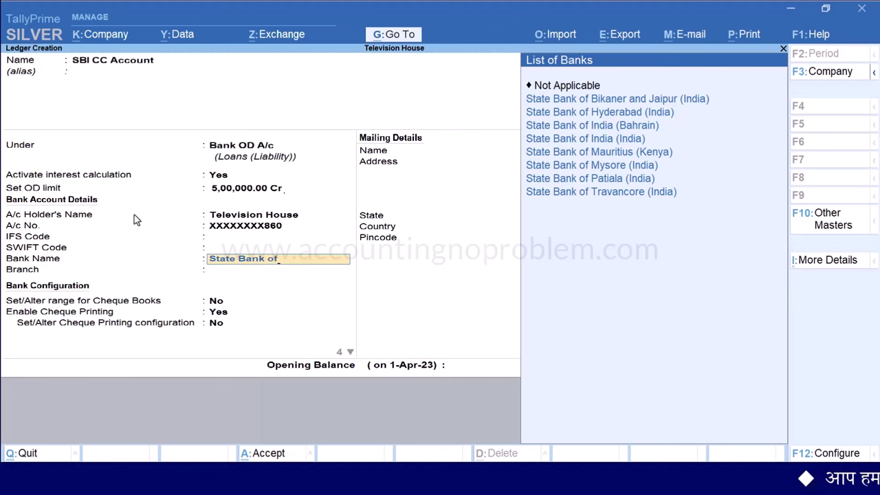
key(Down)
key(Down)
key(Down)
key(Down)
key(Return)
text(Indo)
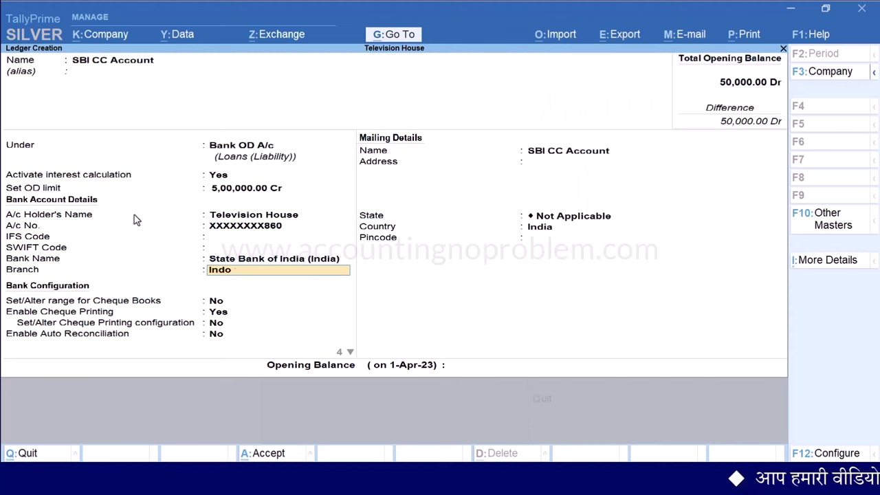
text(re)
key(Return)
key(Return)
key(Return)
key(Return)
key(Return)
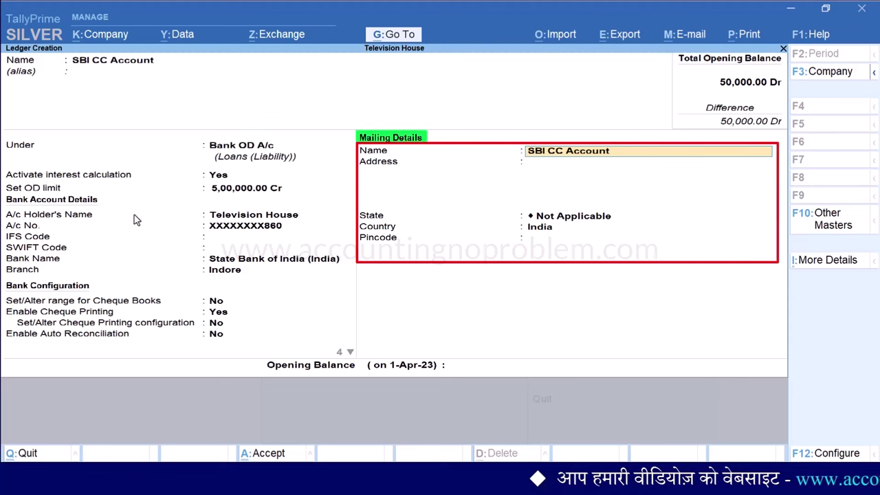
Fill mailing name State Bank of India, address Indore, state Madhya Pradesh, and the pincode
text(State Ba)
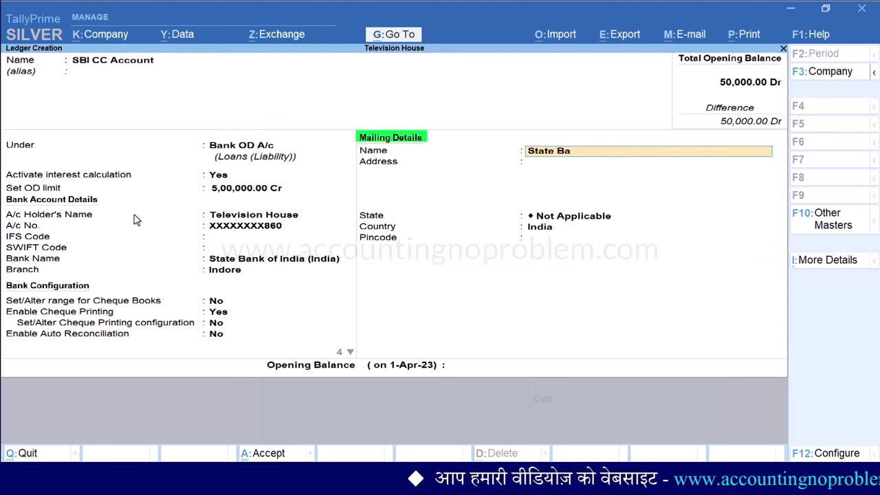
text(nk of India)
key(Return)
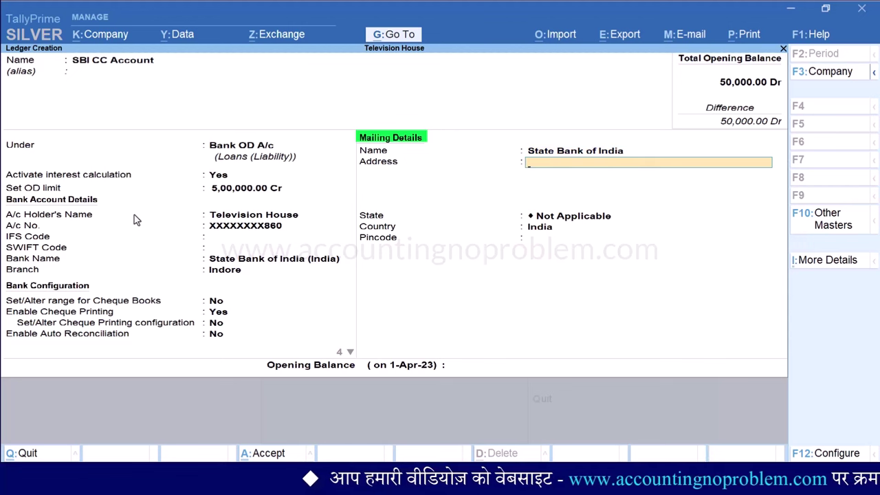
text(Indore)
key(Return)
key(Return)
text(Madh)
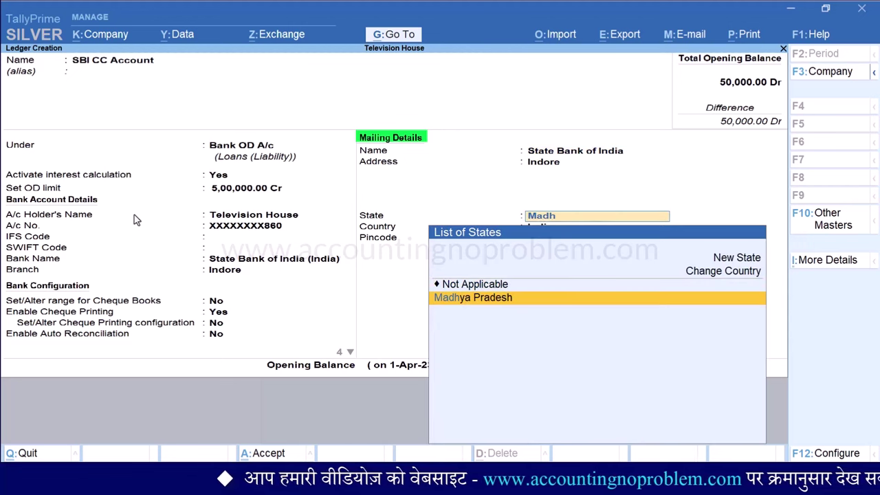
key(Return)
text(452001)
key(Return)
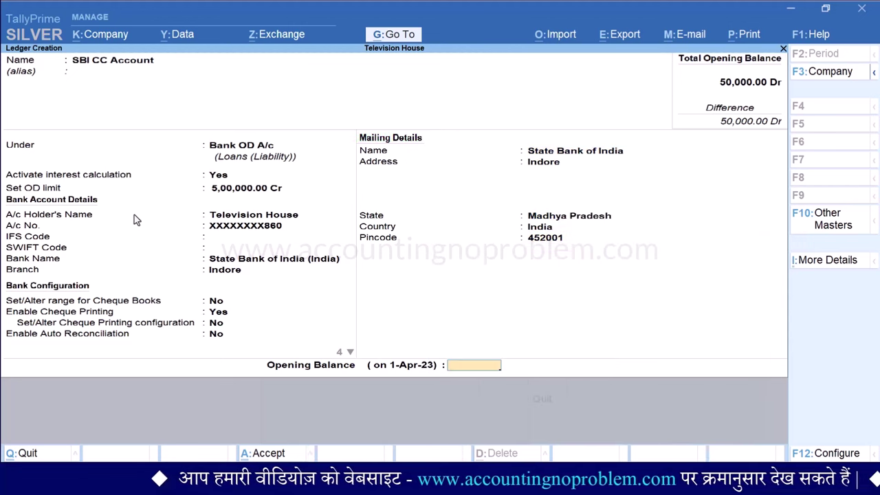
Save the SBI CC Account ledger without an opening balance and return to Gateway of Tally
key(Return)
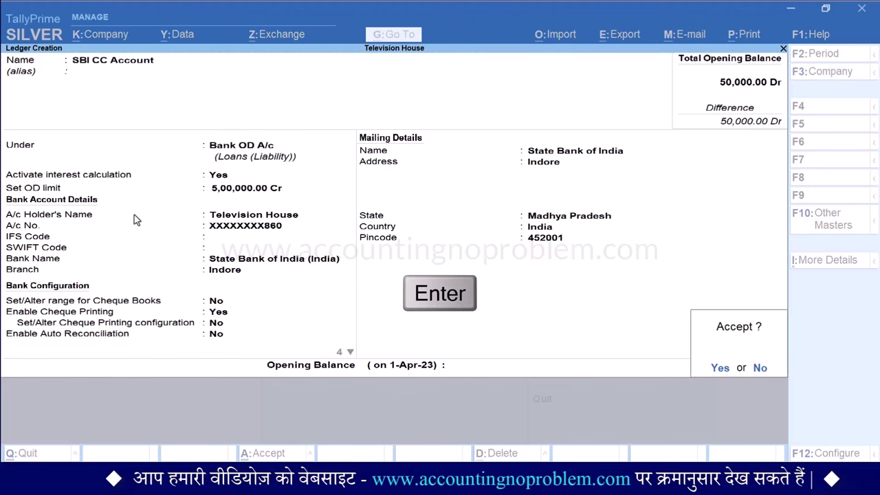
key(Return)
key(Escape)
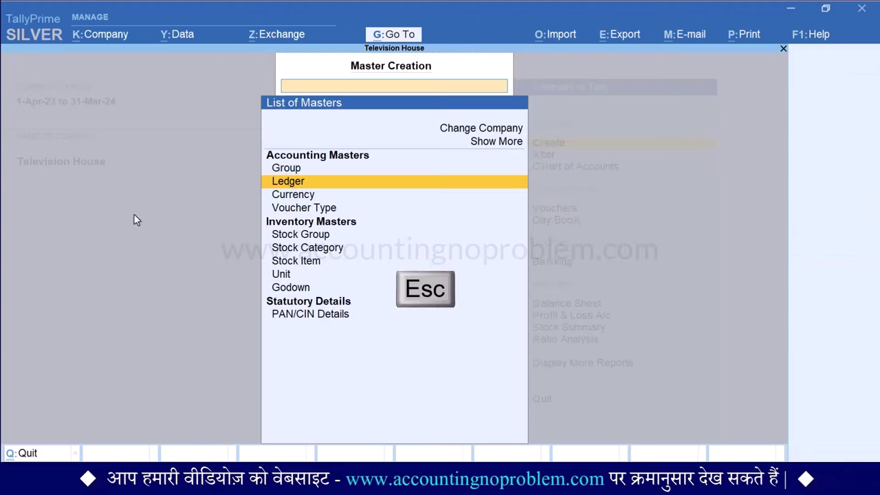
key(Escape)
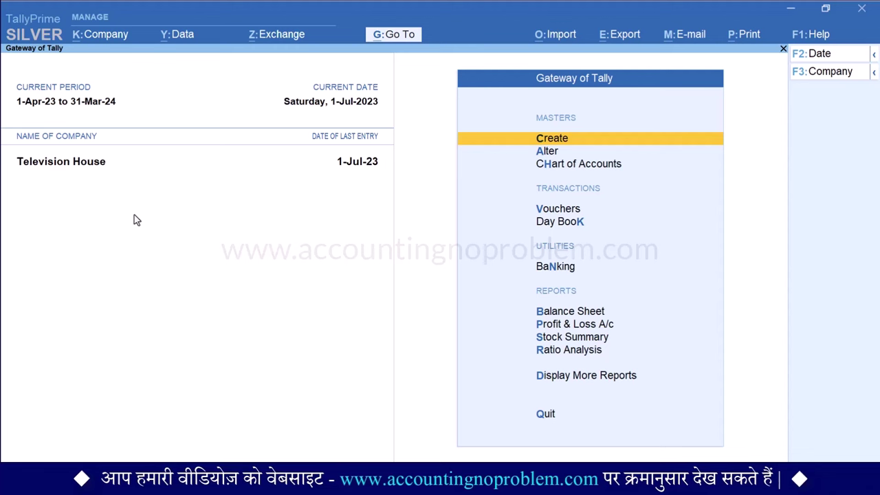
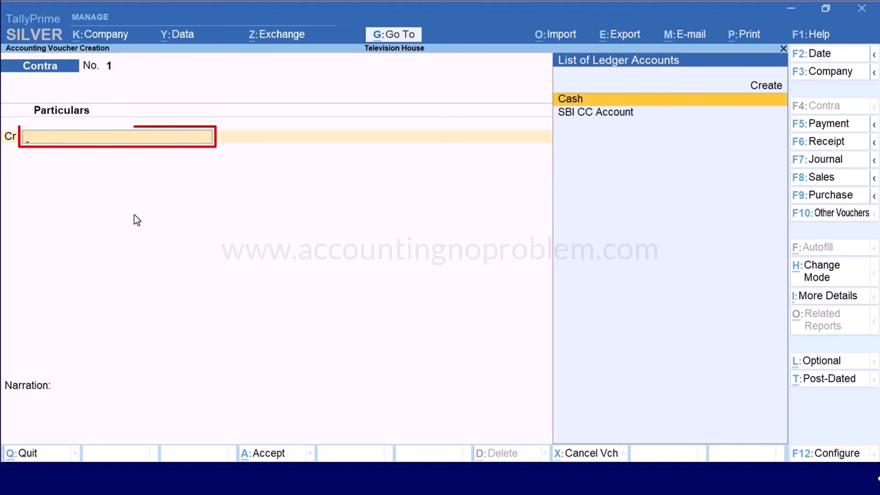
Credit SBI CC Account 25,000 with a Cheque bank allocation, instrument number 12
key(Down)
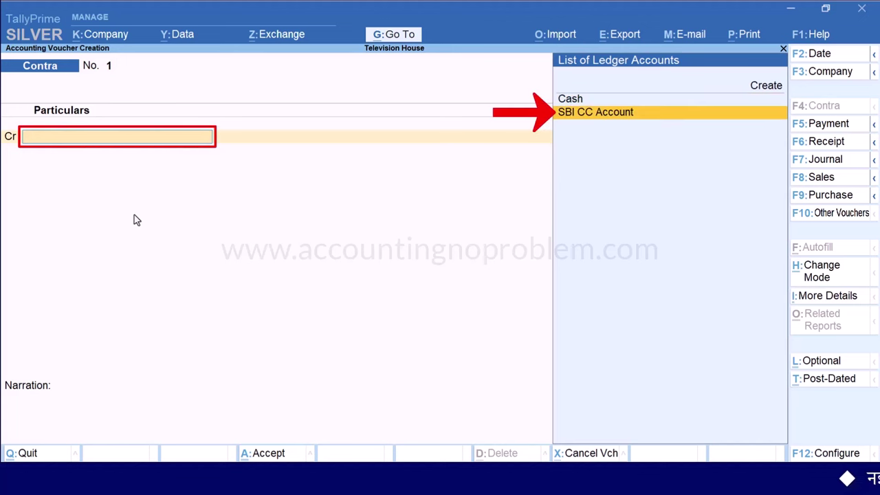
key(Return)
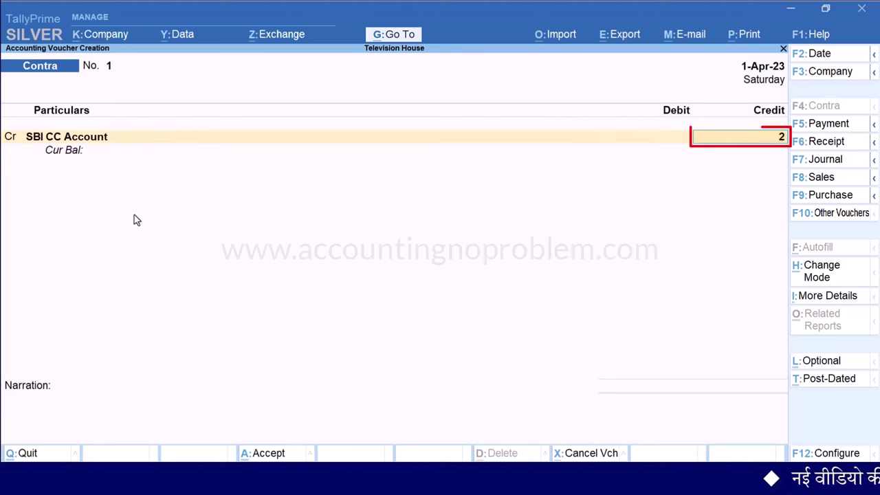
key(Return)
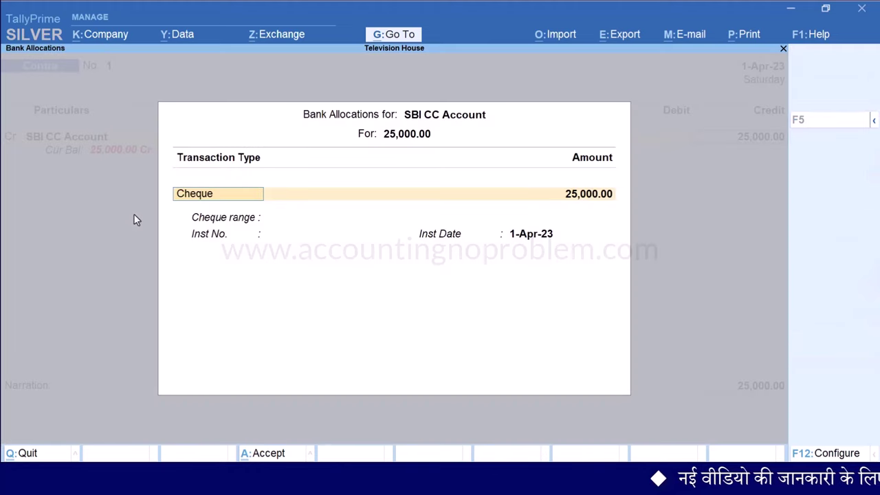
key(Return)
key(Return)
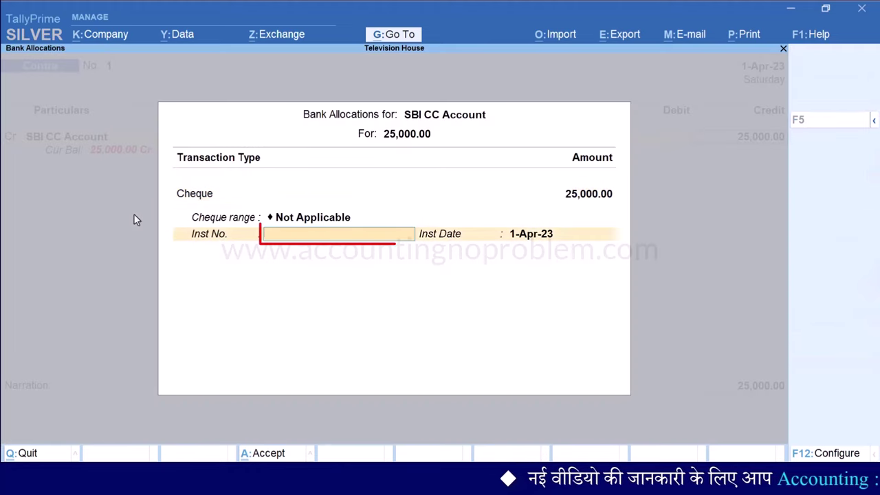
text(12)
key(Return)
key(Return)
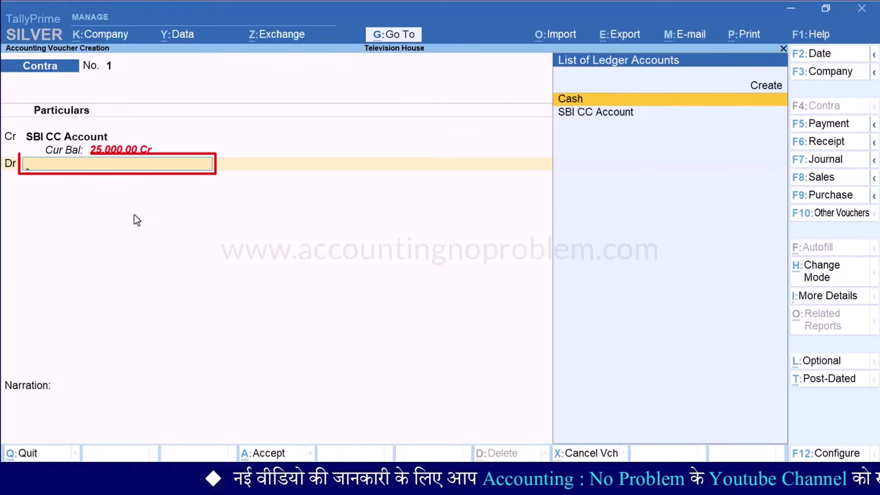
Debit Cash 25,000, narrate 'Being cash withdrawn from Bank CC A/c.' and save
key(Return)
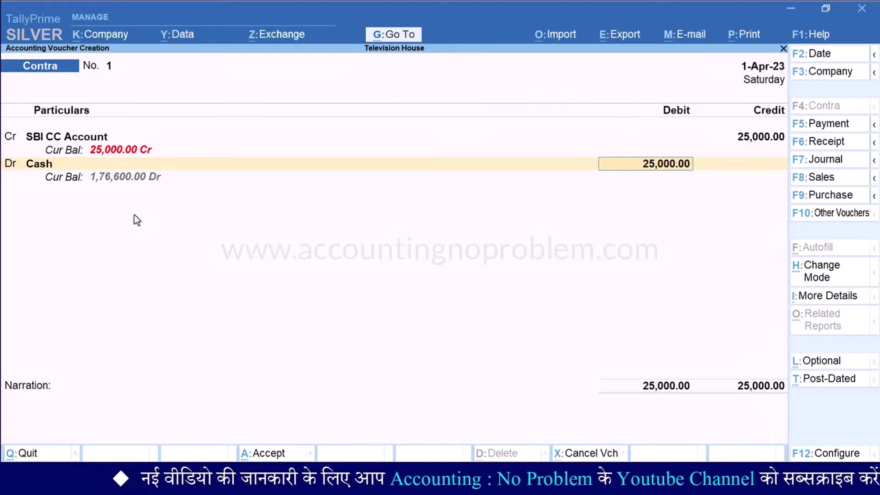
key(Return)
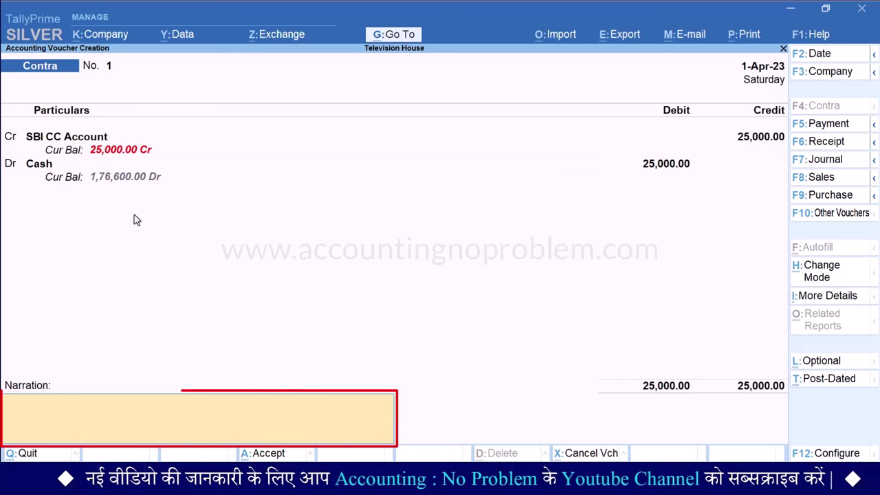
text(Being cash withdrawn from Bank CC A/c.)
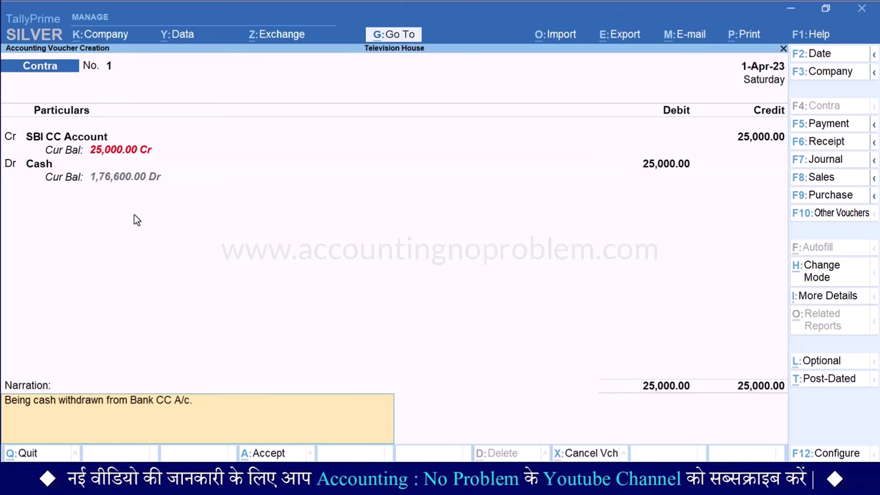
key(Return)
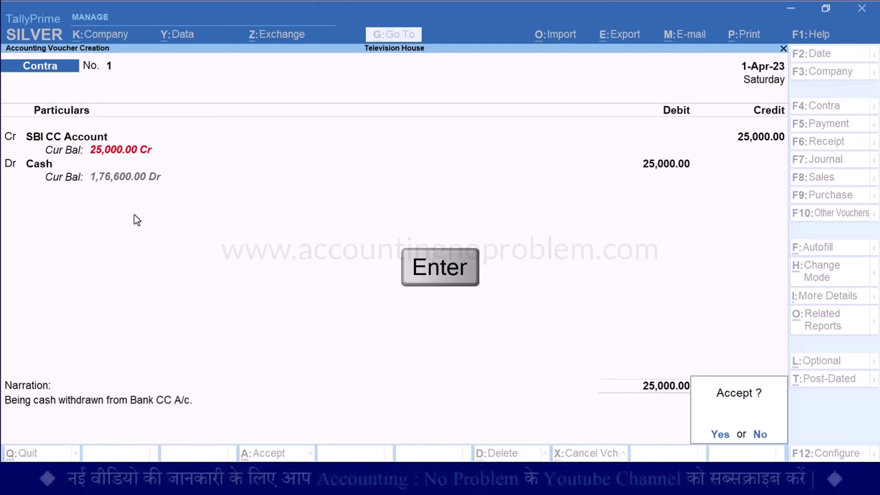
key(Return)
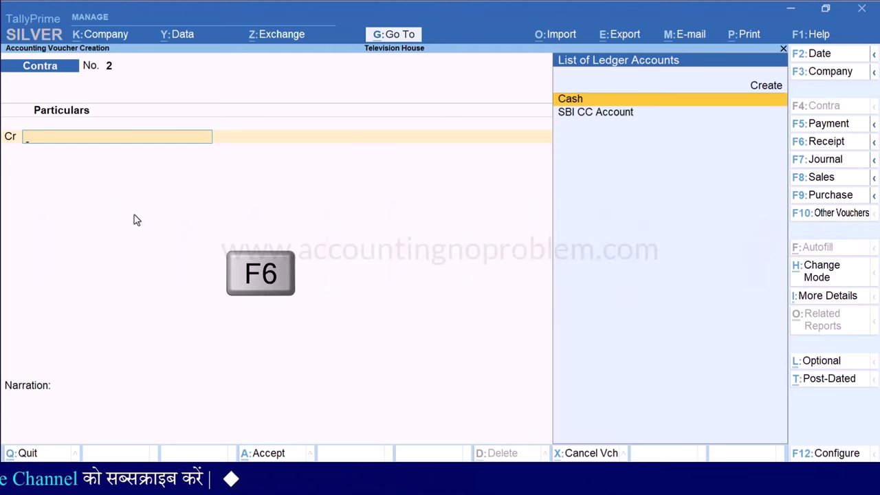
Start a Receipt crediting Customer-2 20,000 as an Advance against reference 3
key(F6)
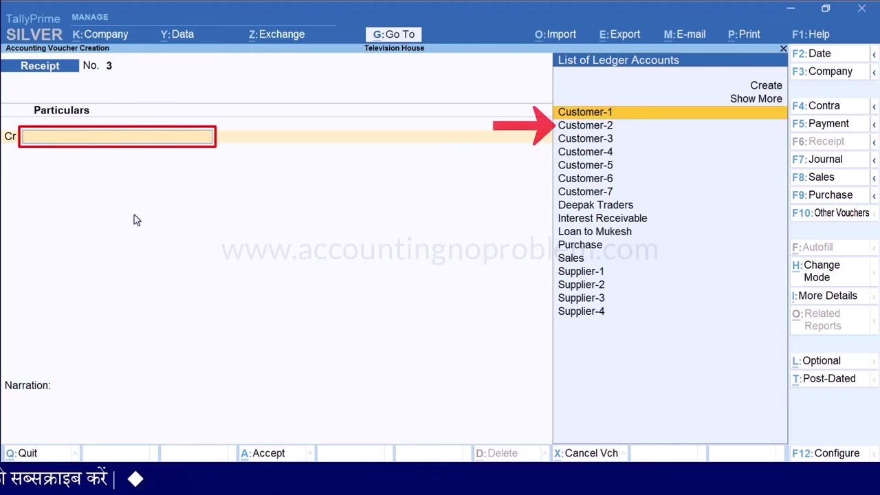
key(Down)
key(Return)
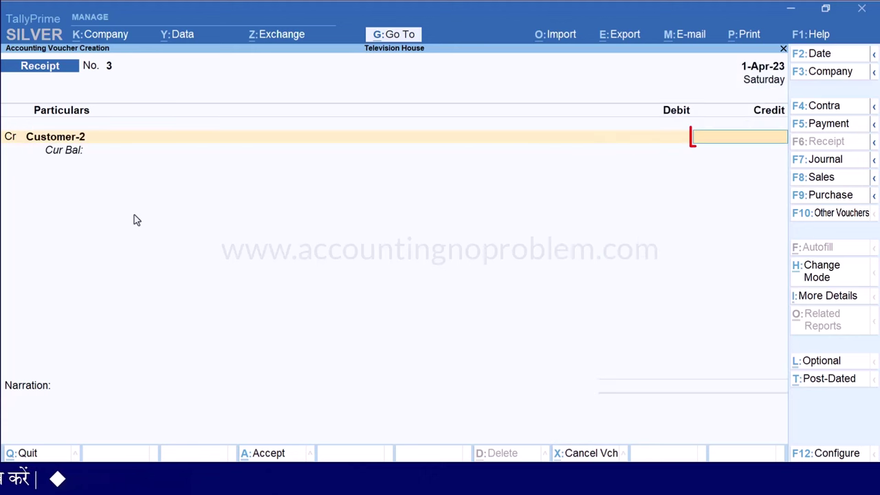
text(20,000)
key(Return)
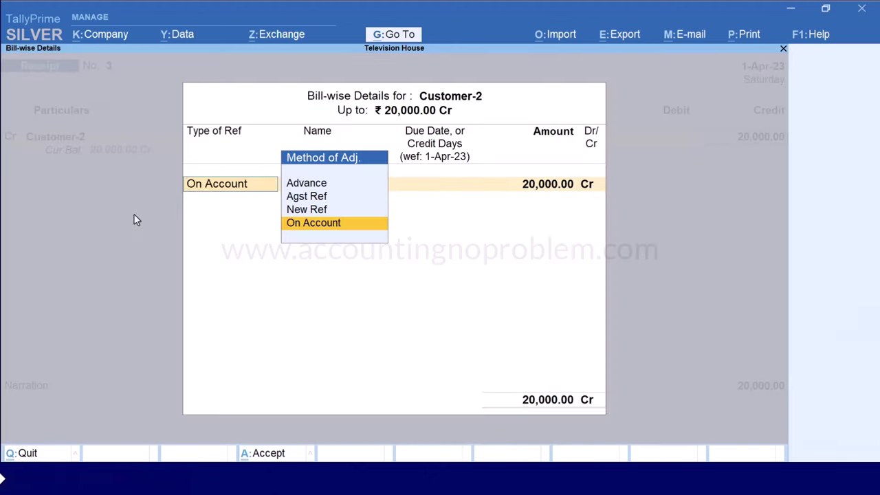
key(Up)
key(Up)
key(Up)
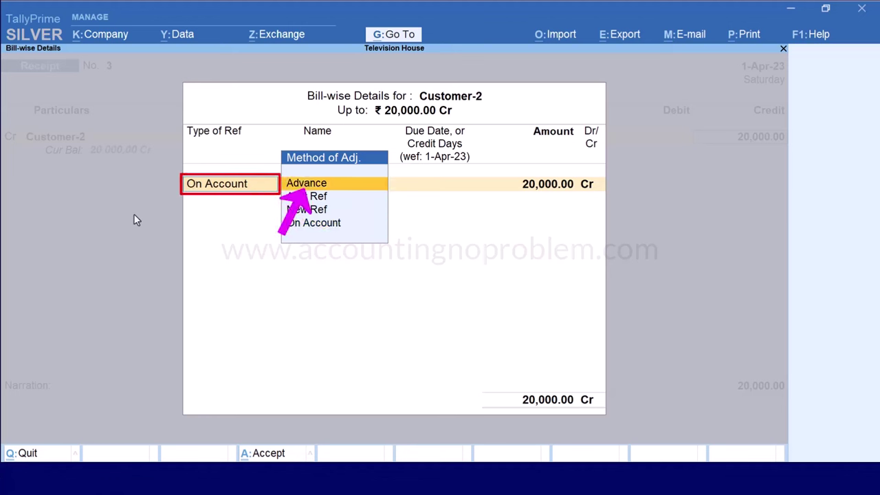
key(Return)
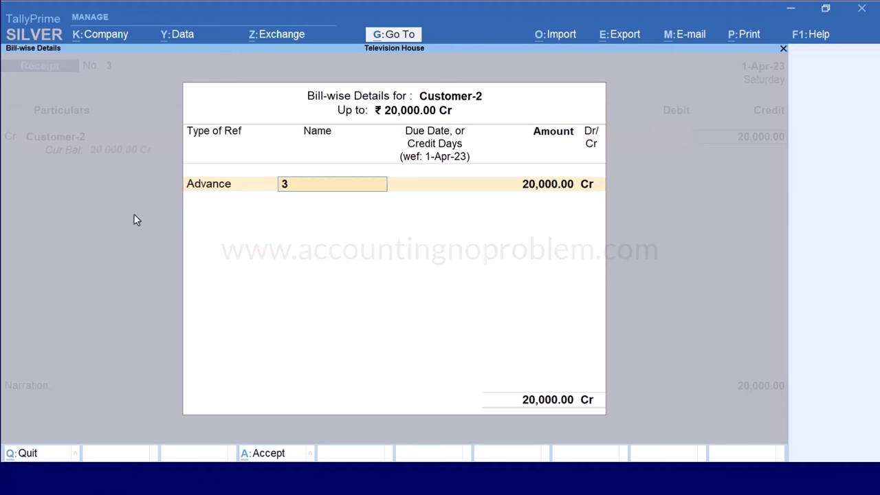
key(Return)
key(Return)
key(Return)
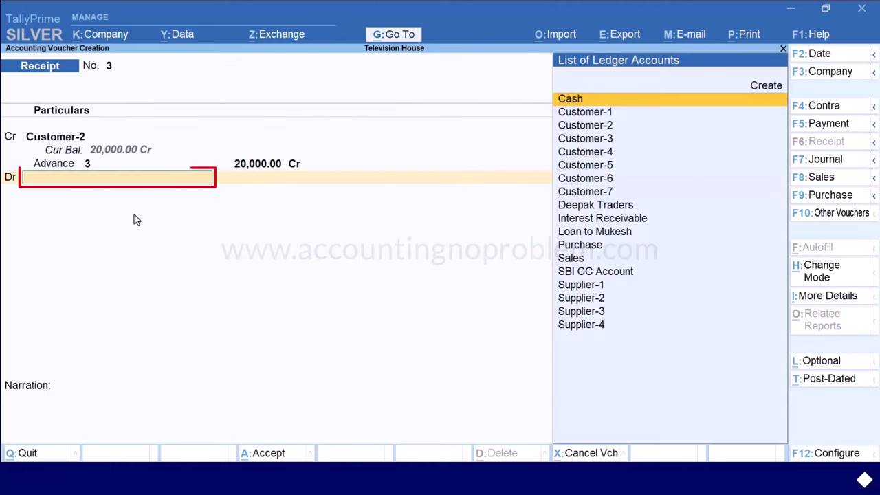
Debit SBI CC Account 20,000 by e-Fund Transfer from HDFC Bank and save the receipt
text(Sbi)
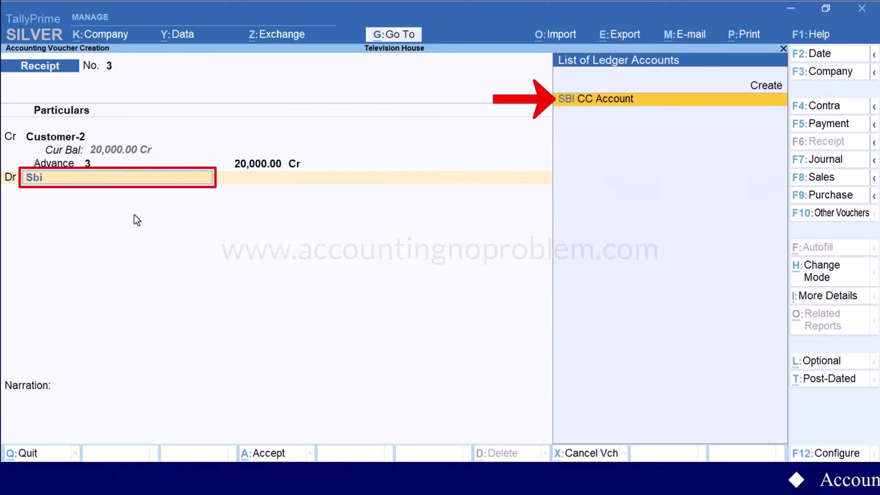
key(Return)
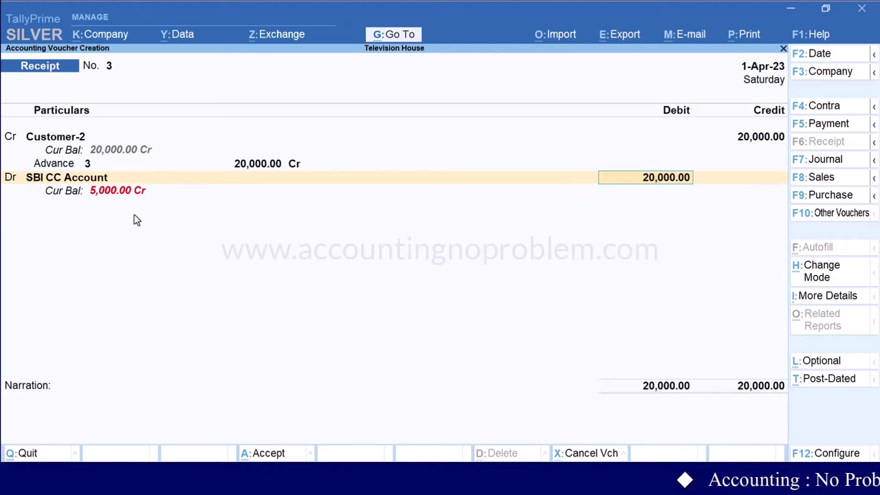
key(Return)
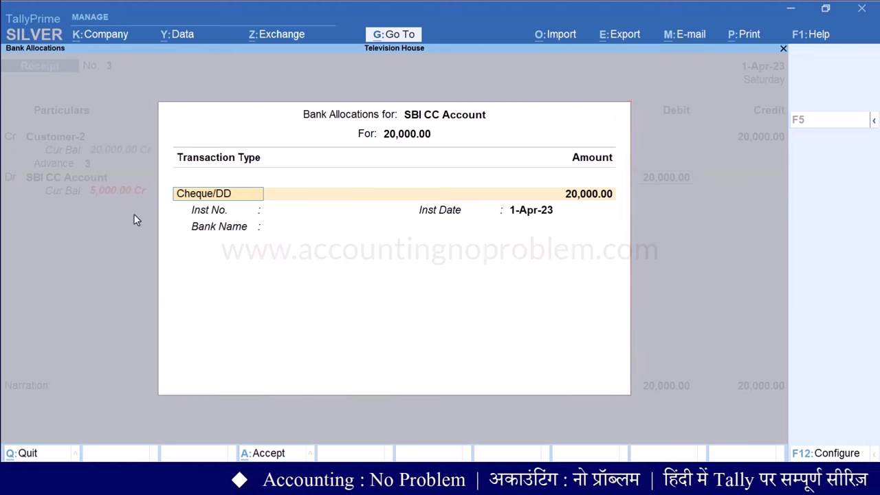
key(BackSpace)
key(Down)
key(Return)
key(Return)
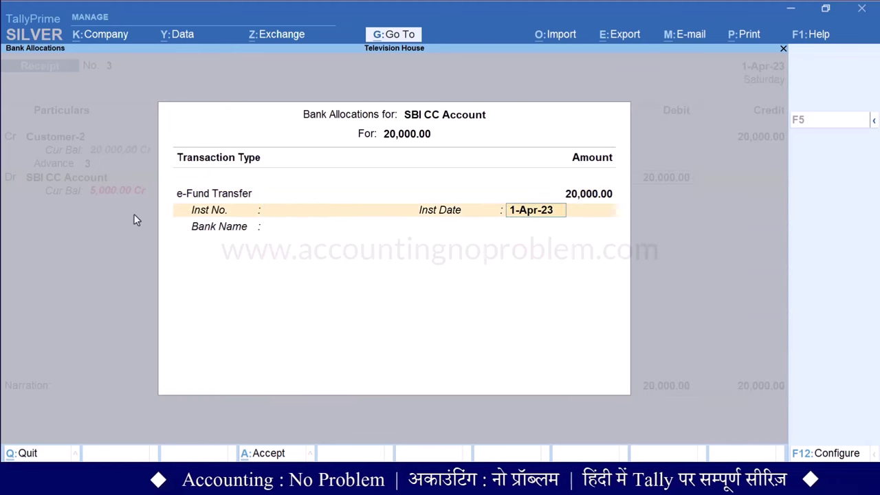
key(Return)
text(Hdfc)
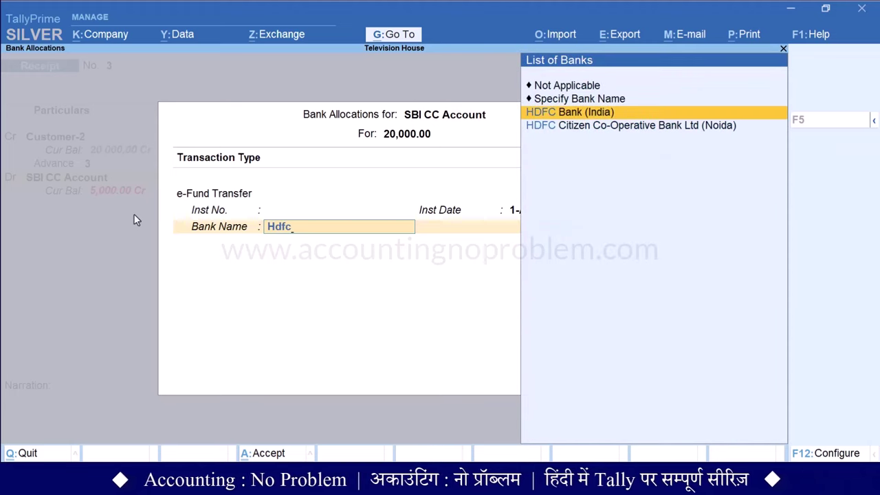
key(Return)
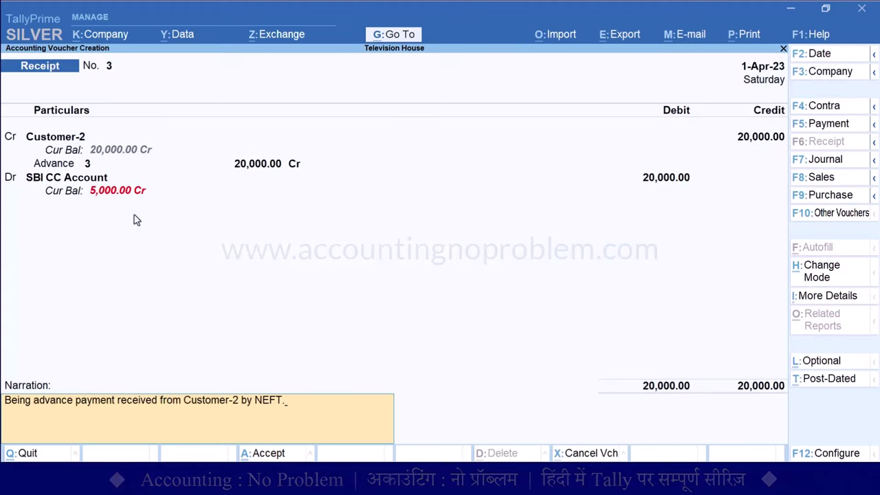
key(Return)
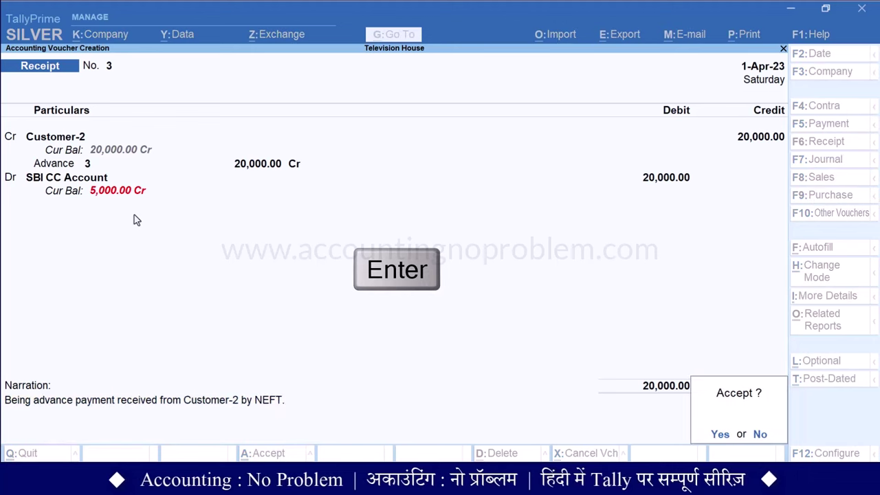
key(Return)
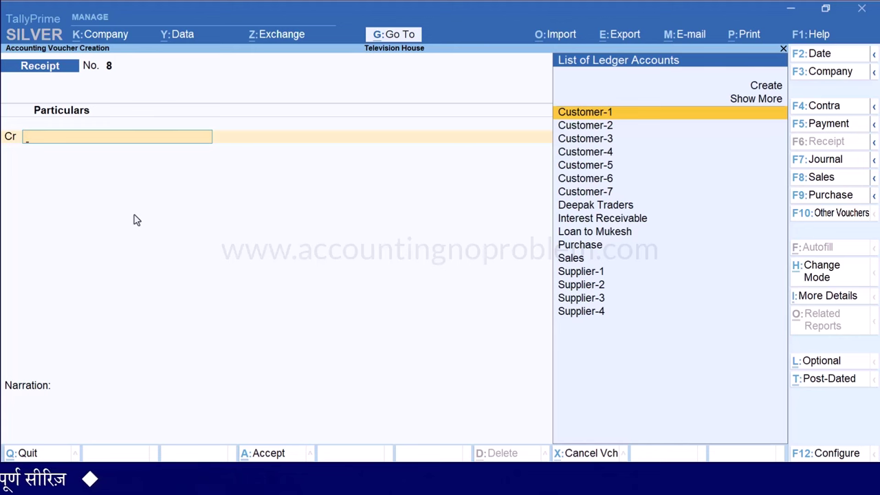
Use Go To (Alt+G) to reach the Ledger Vouchers report
key(alt+g)
key(alt+g)
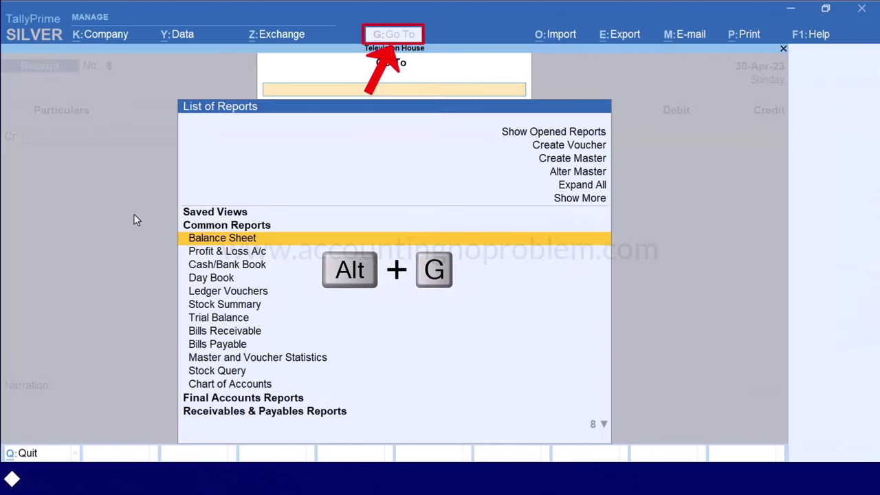
key(Down)
key(Down)
key(Down)
key(Down)
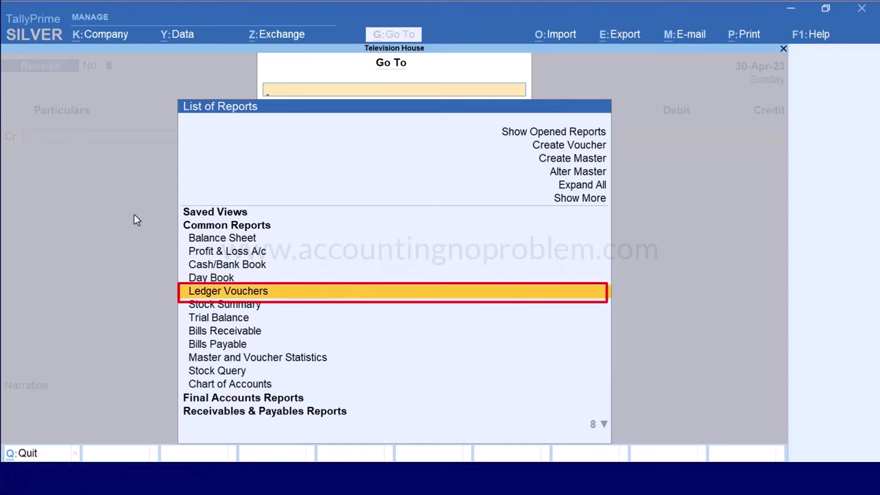
key(Return)
Show SBI CC Account's ledger vouchers for 1-Apr-23 to 30-Apr-23
text(Sbi Cc)
key(Return)
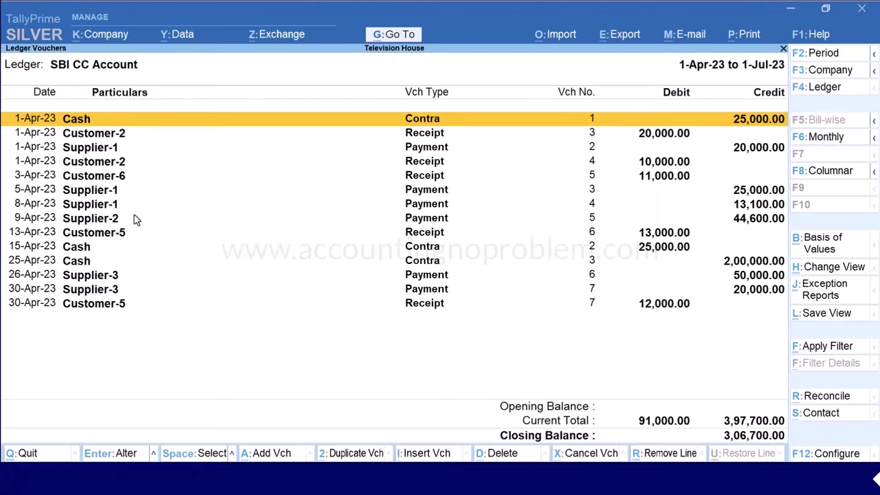
key(F2)
key(Return)
text(30.4)
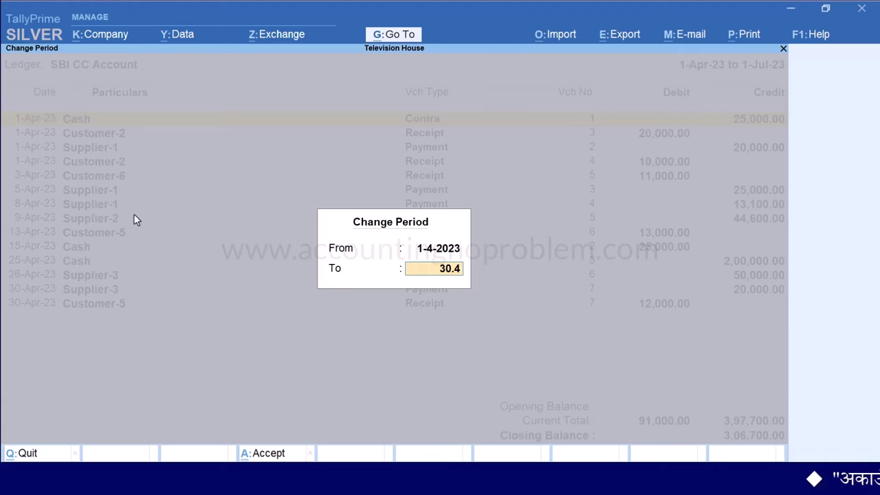
key(Return)
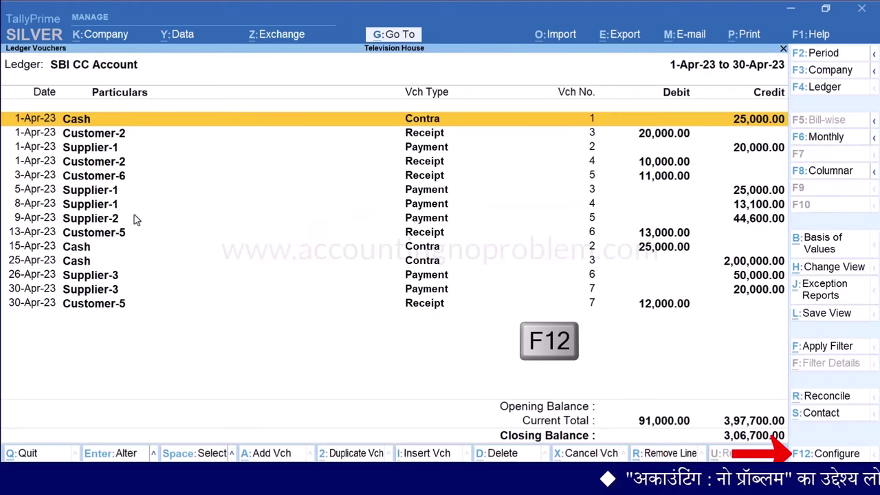
Turn on Show Mode of Payment and Show additional Bank details in the report configuration
key(F12)
key(Return)
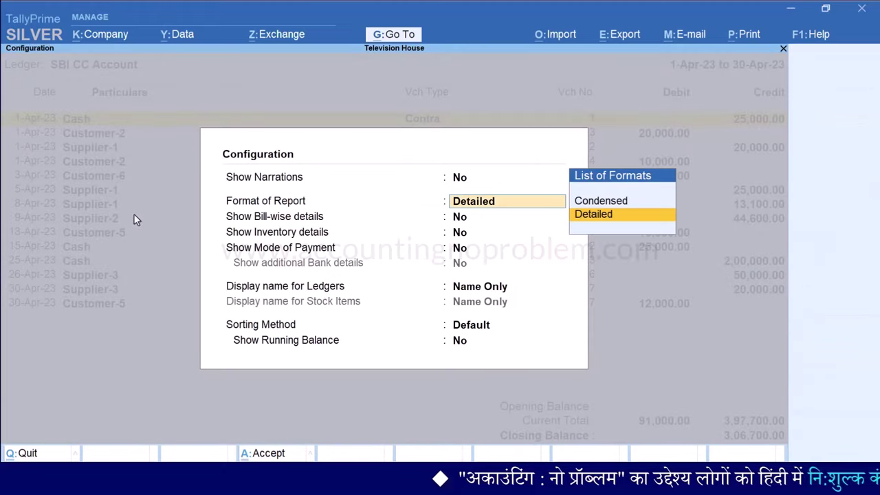
key(Return)
key(Return)
key(Return)
key(y)
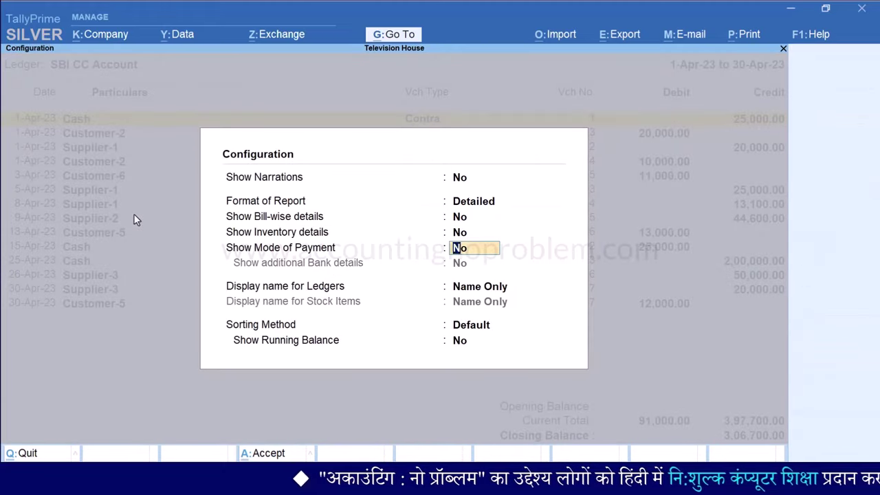
key(Return)
key(y)
key(Return)
key(Return)
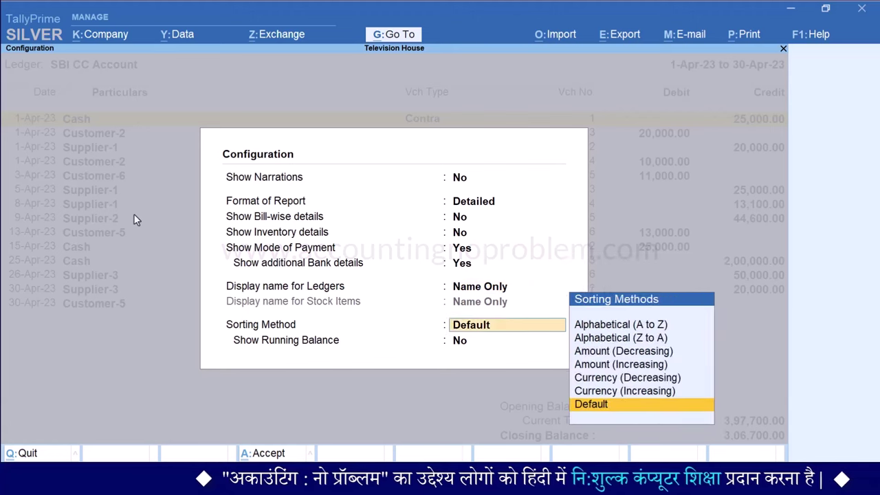
key(Return)
key(Return)
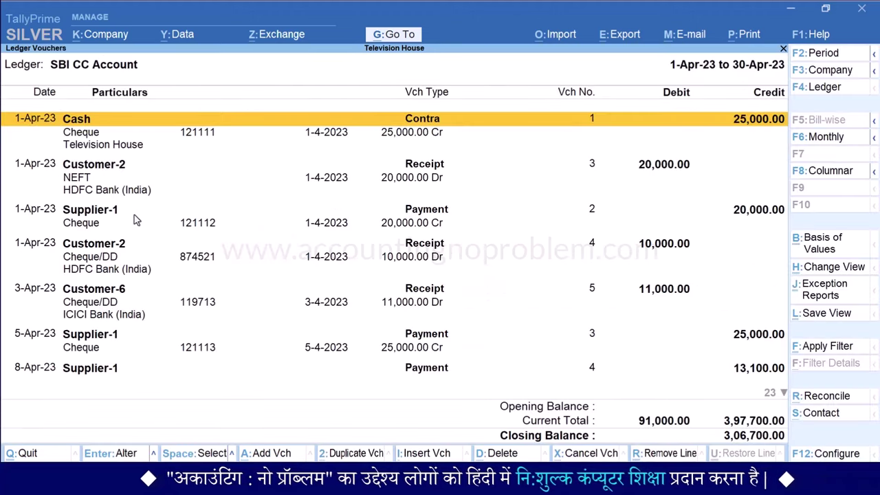
Review the April vouchers and their bank details, ending back at the first entry
key(Down)
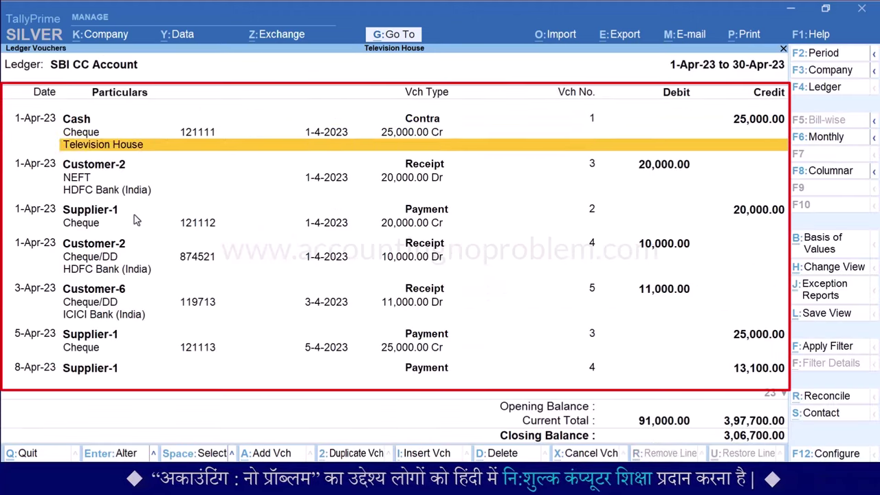
key(Down)
key(Down)
key(Down)
key(Down)
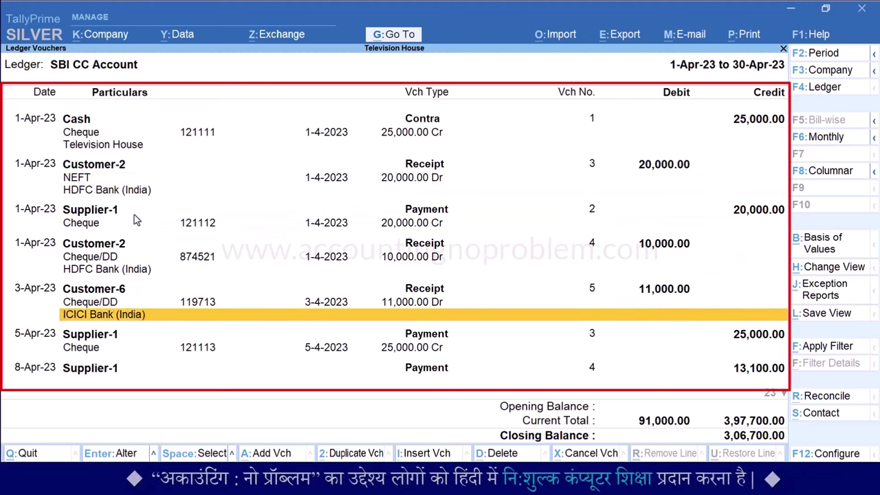
key(Down)
key(Down)
key(Down)
key(Down)
key(Down)
key(Down)
key(Down)
key(Down)
key(Down)
key(Down)
key(Down)
key(Down)
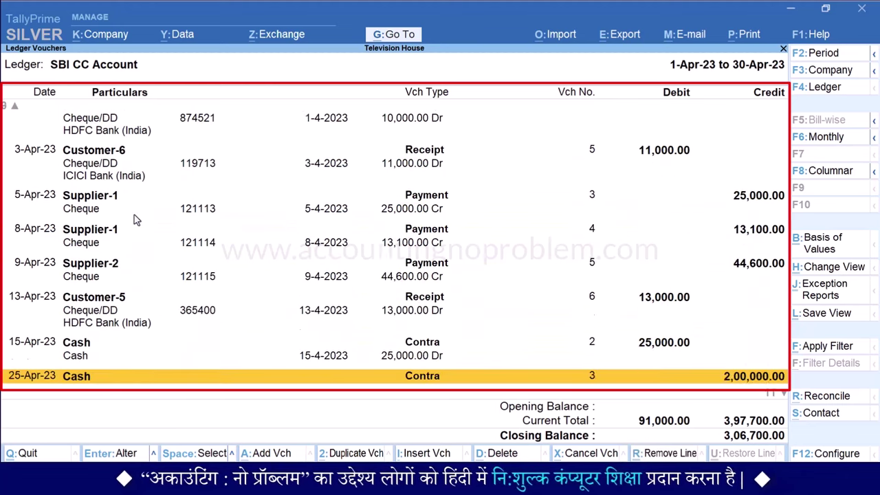
key(Down)
key(Down)
key(Down)
key(Down)
key(Down)
key(Down)
key(Down)
key(Down)
key(Down)
key(Down)
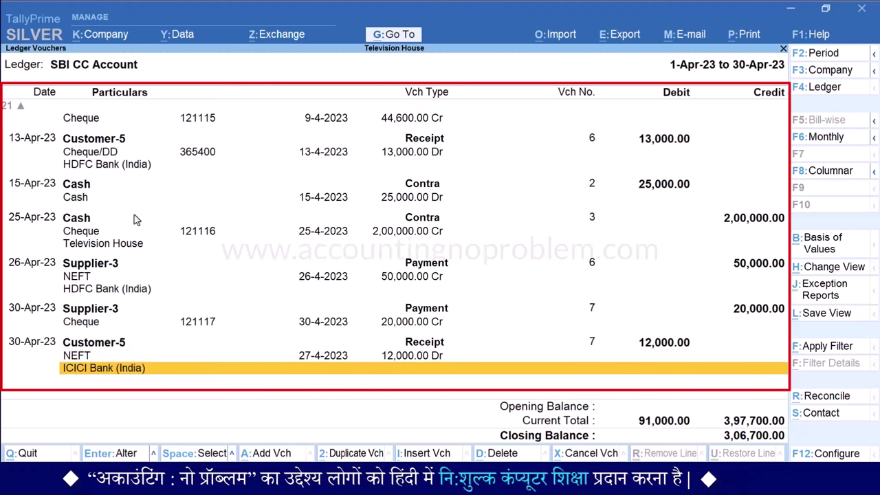
key(Up)
key(Up)
key(Up)
key(Up)
key(Up)
key(Up)
key(Up)
key(Up)
key(Up)
key(Up)
key(Up)
key(Up)
key(Up)
key(Up)
key(Up)
key(Up)
key(Up)
key(Up)
key(Up)
key(Up)
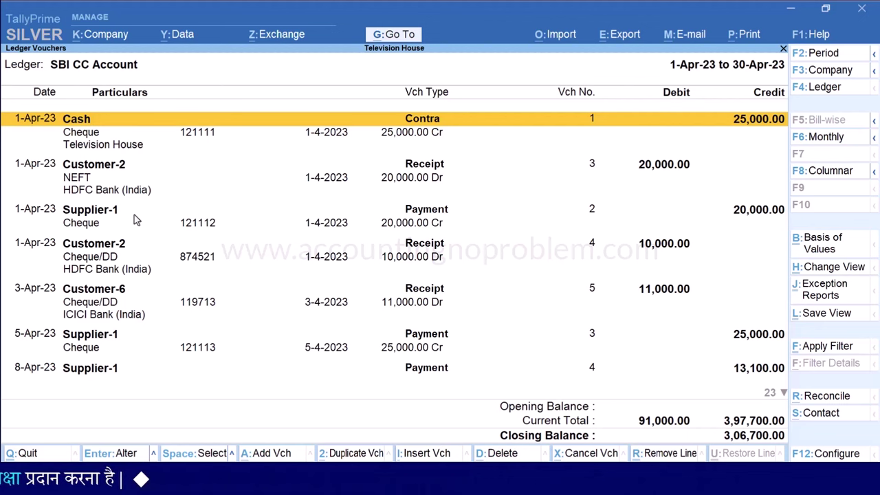
Open Ledger Interest Calculation for SBI CC Account, showing 7,087.00 Cr at 12%
key(alt+g)
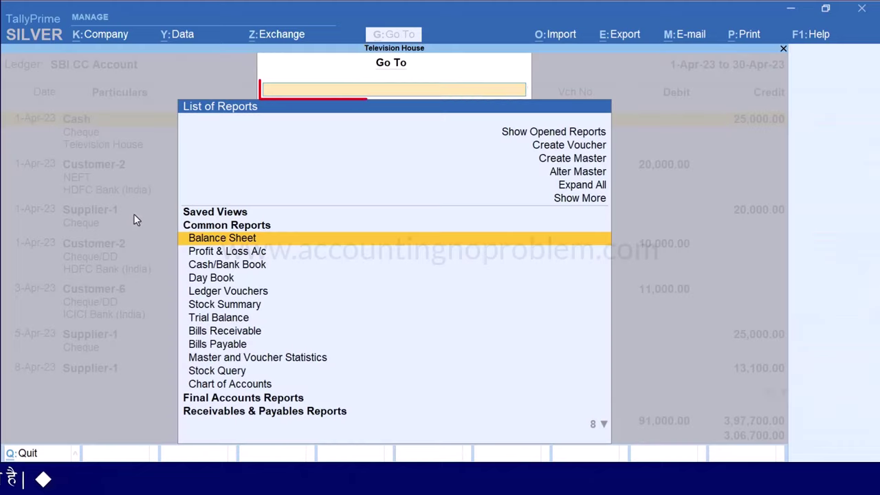
text(Interest)
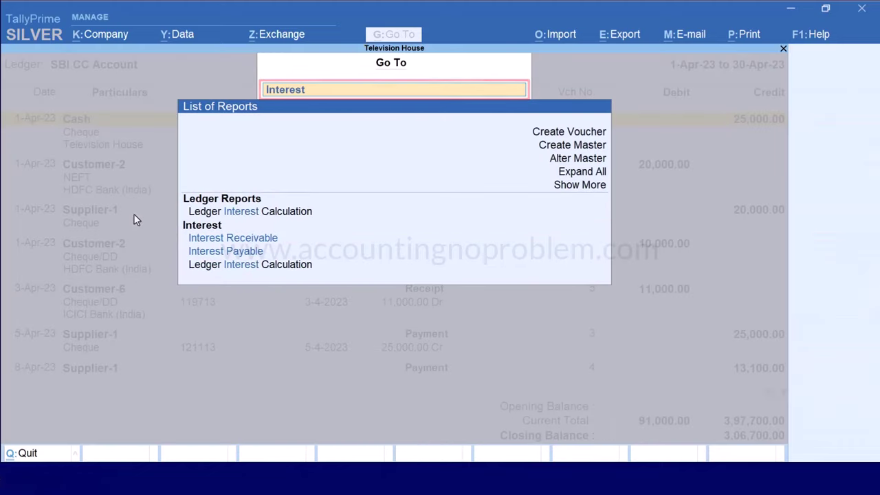
key(Down)
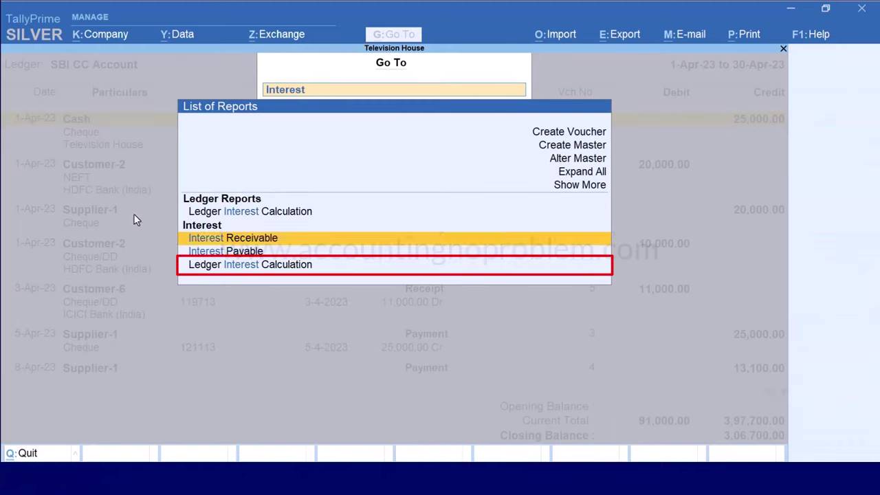
key(Down)
key(Down)
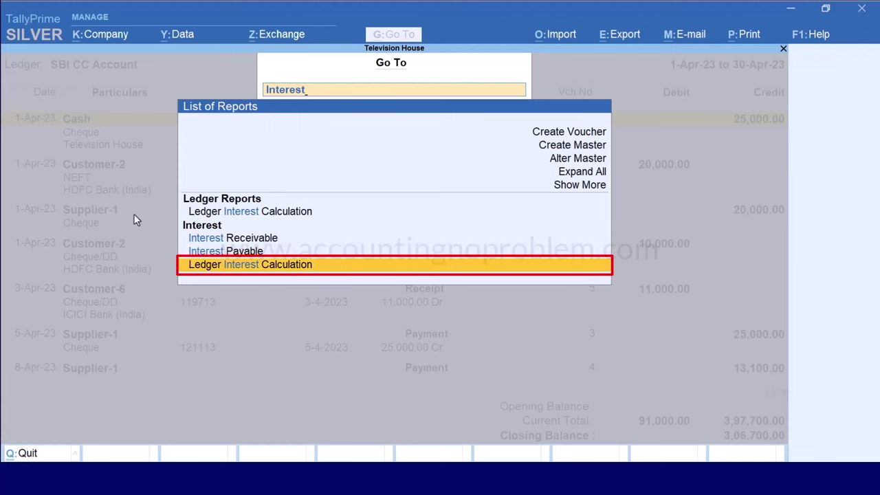
key(Return)
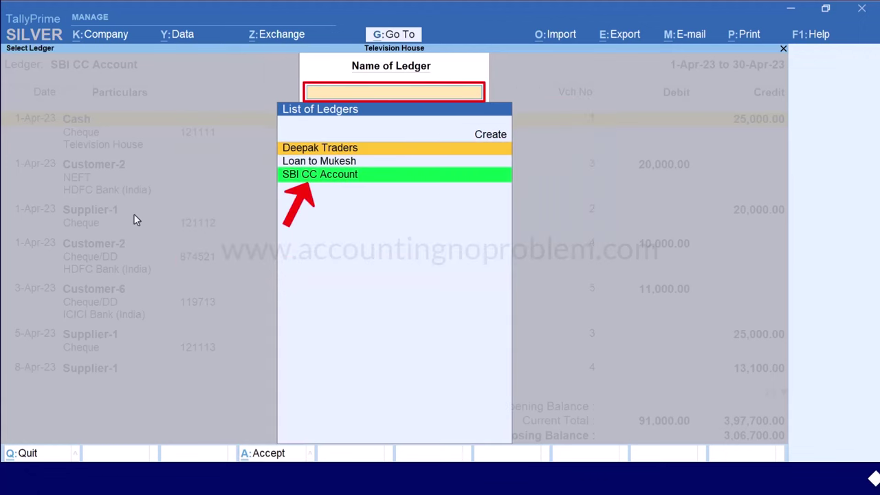
key(Down)
key(Down)
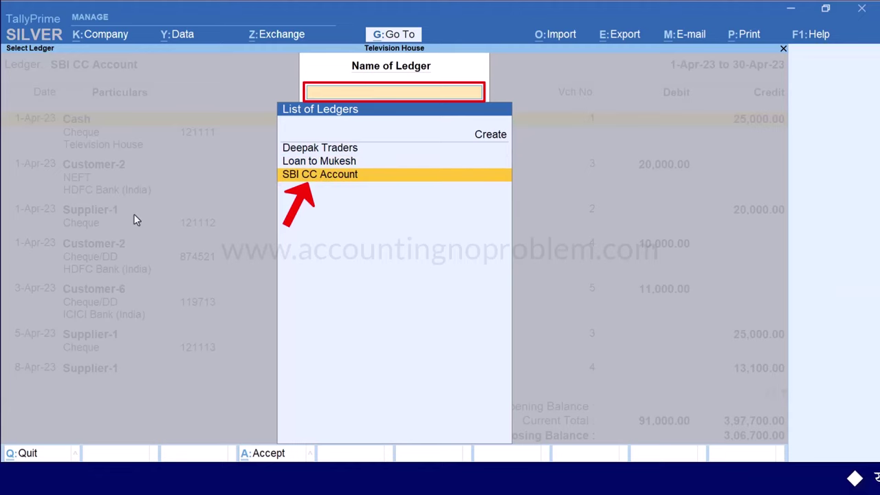
key(Return)
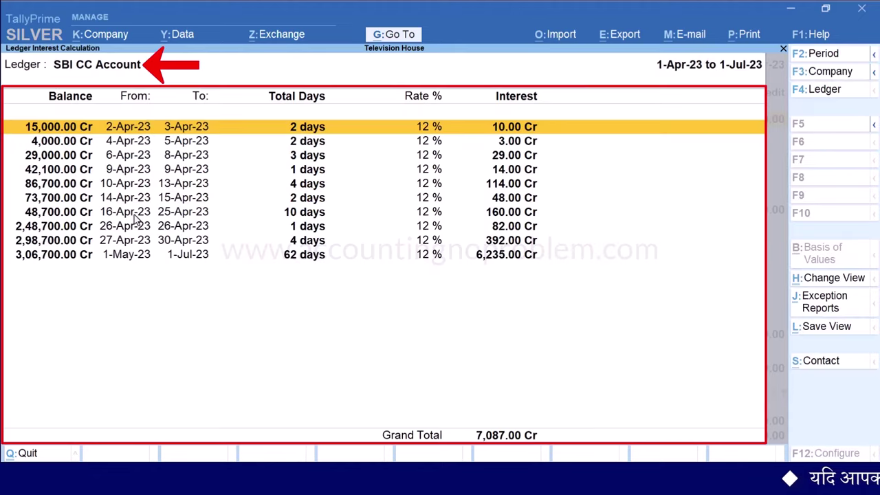
key(F2)
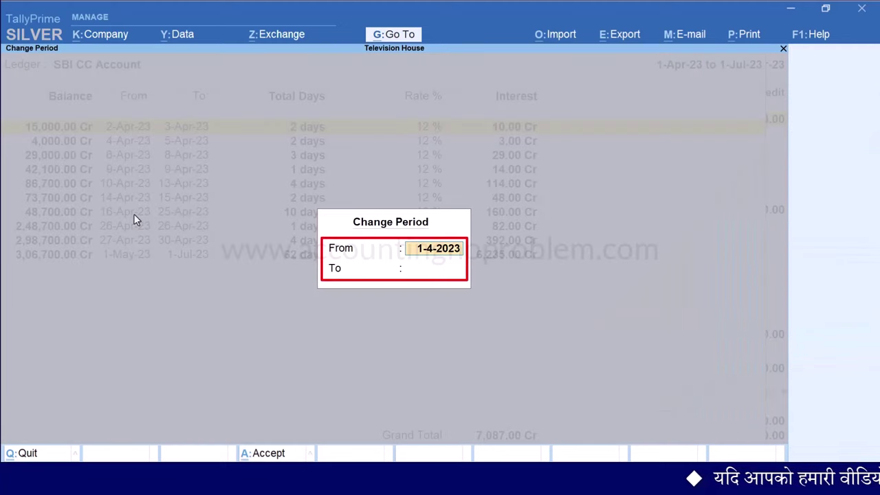
Set the interest report's end date to 30-Apr-23, keeping 1-Apr-23 as start
key(Return)
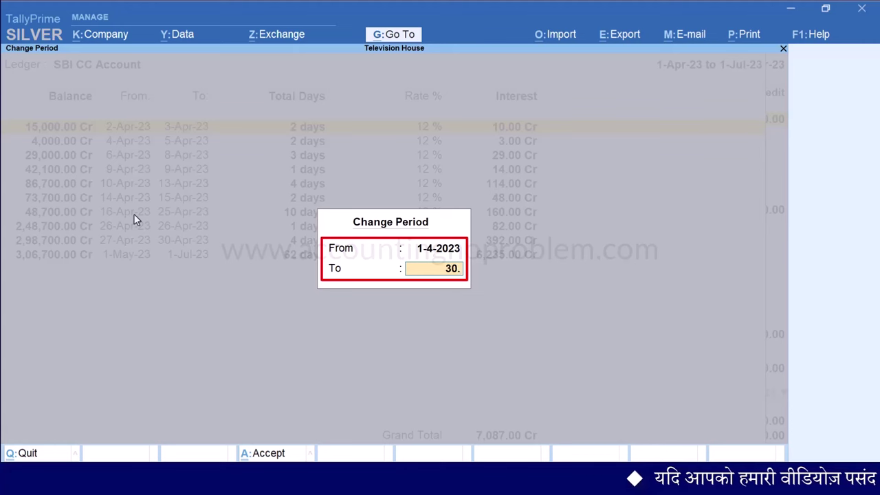
text(30.4)
key(Return)
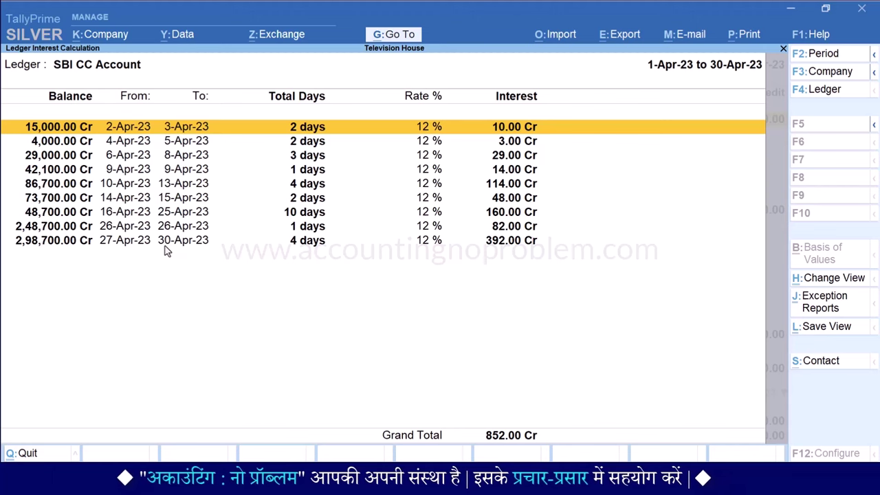
Close the interest report to return to SBI CC Account's April ledger vouchers
key(Escape)
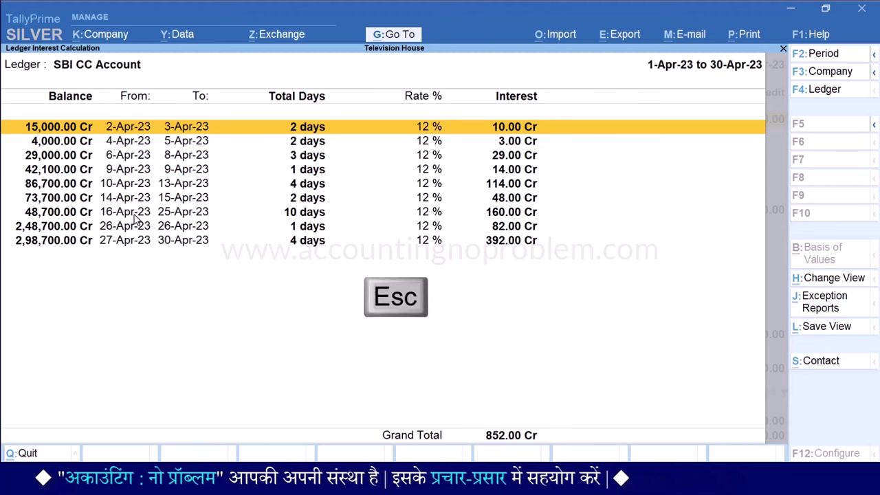
key(Escape)
key(Escape)
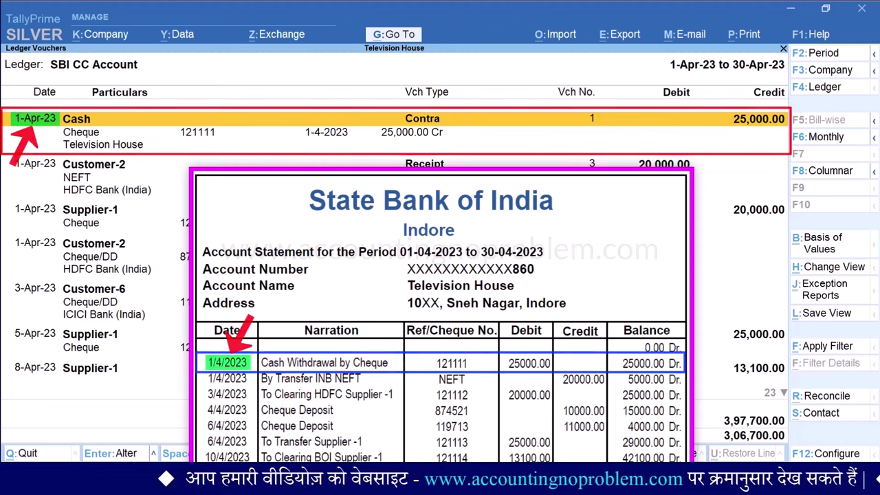
key(Down)
key(Down)
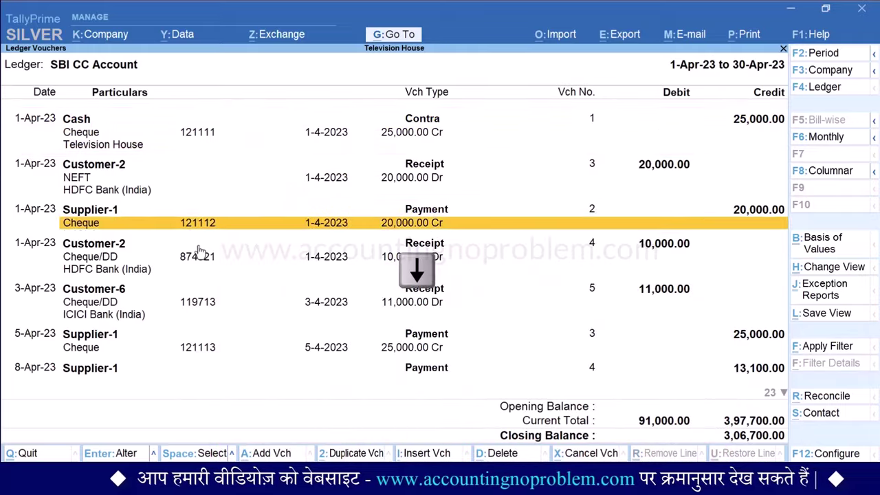
key(Down)
key(Down)
key(Down)
key(Down)
key(Down)
key(Down)
key(Down)
key(Down)
key(Down)
key(Down)
key(Down)
key(Down)
key(Down)
key(Down)
key(Down)
key(Down)
key(Down)
key(Down)
key(Down)
key(Down)
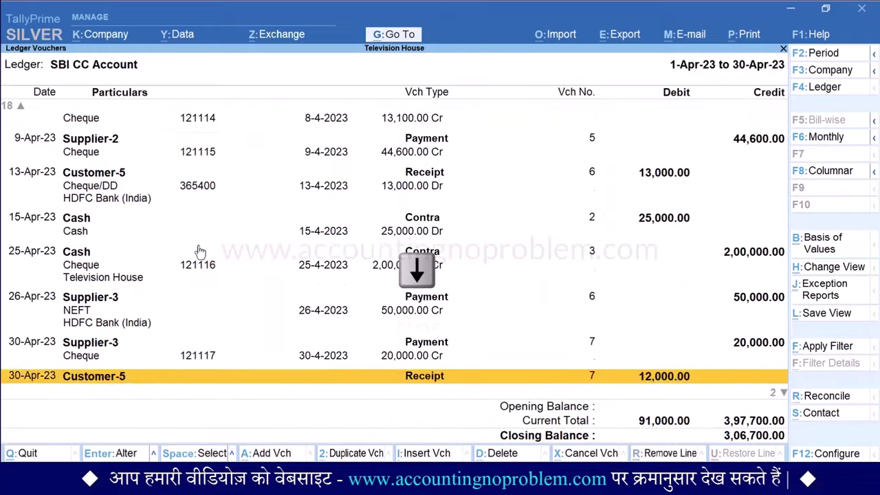
key(Down)
key(Down)
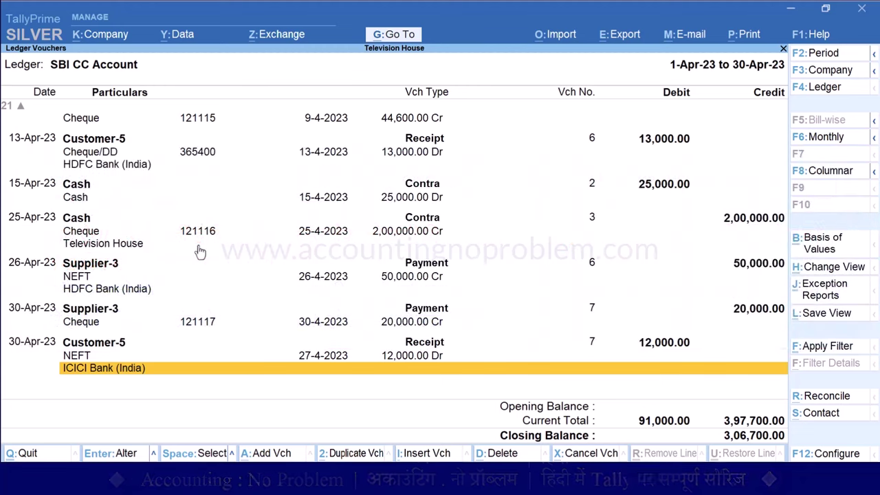
key(Up)
key(Up)
key(Up)
key(Up)
key(Up)
key(Up)
key(Up)
key(Up)
key(Up)
key(Up)
key(Up)
key(Up)
key(Up)
key(Up)
key(Up)
key(Up)
key(Up)
key(Up)
key(Up)
key(Up)
key(Up)
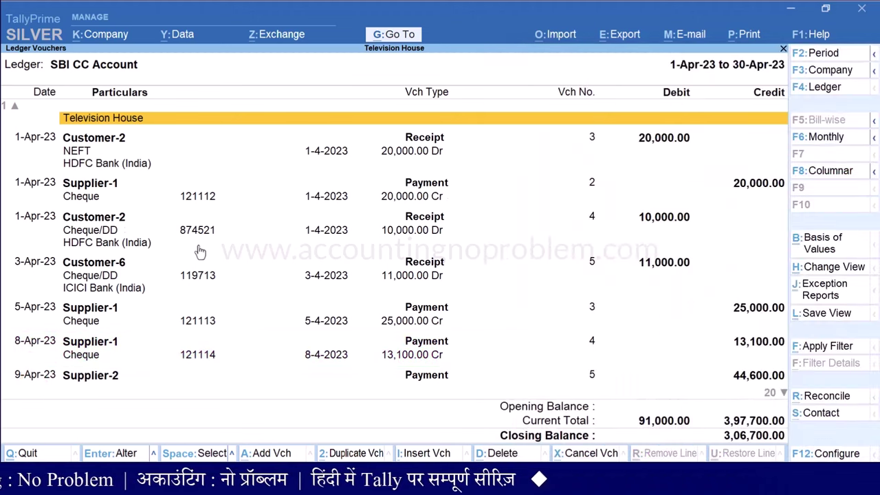
key(Up)
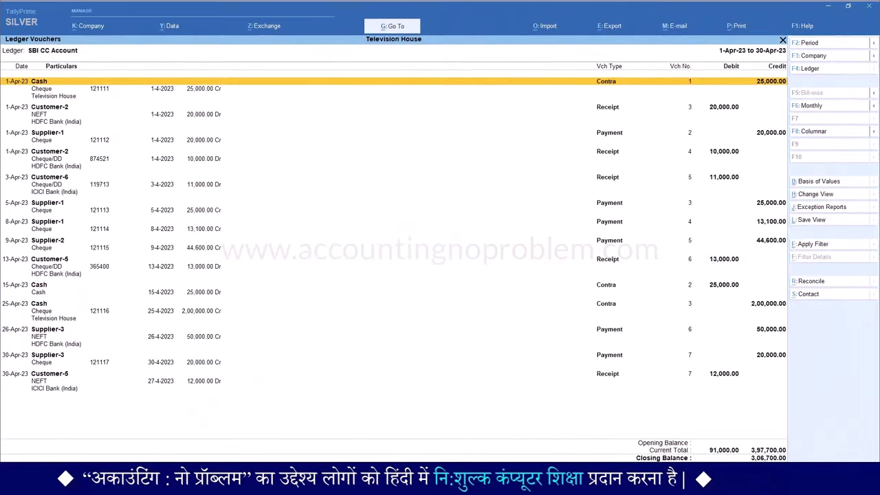
From the first 1-Apr Cash voucher, select all April vouchers with Ctrl+Space
key(Down)
key(Down)
key(Down)
key(Down)
key(Down)
key(Down)
key(Down)
key(Down)
key(Down)
key(Down)
key(Down)
key(Down)
key(Down)
key(Up)
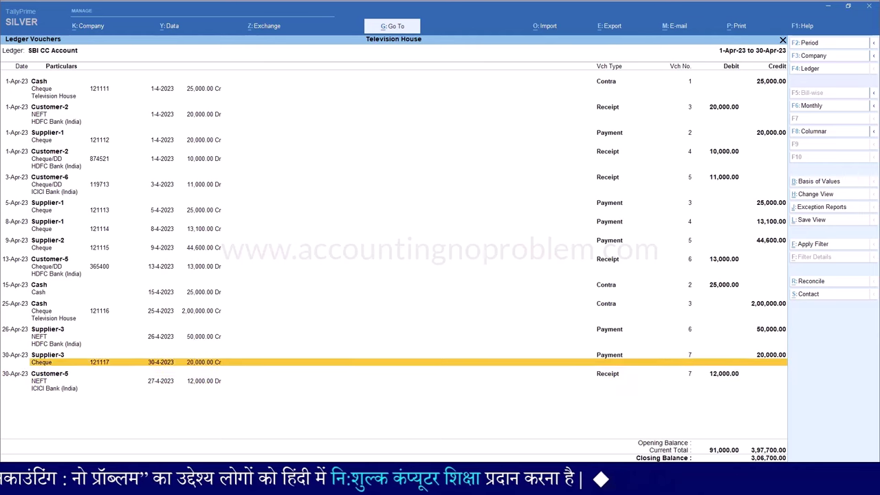
key(Up)
key(Up)
key(Up)
key(Up)
key(Up)
key(Up)
key(Up)
key(Up)
key(Up)
key(Up)
key(Up)
key(Up)
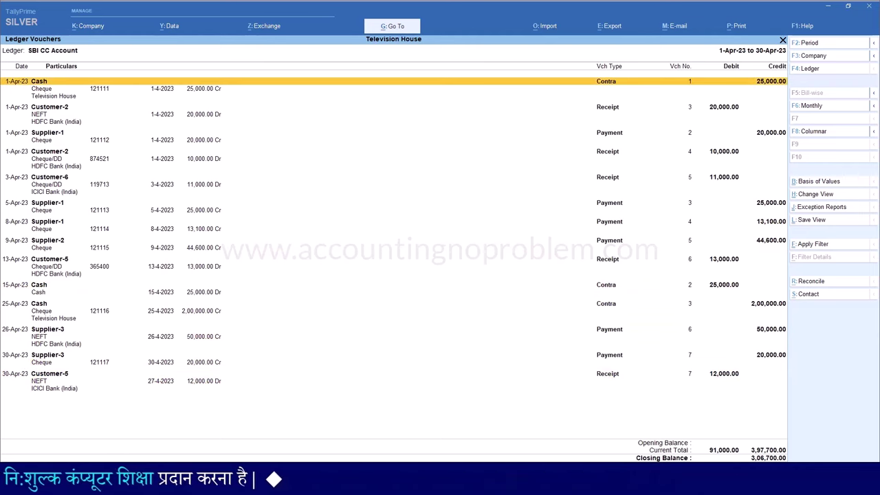
key(ctrl+space)
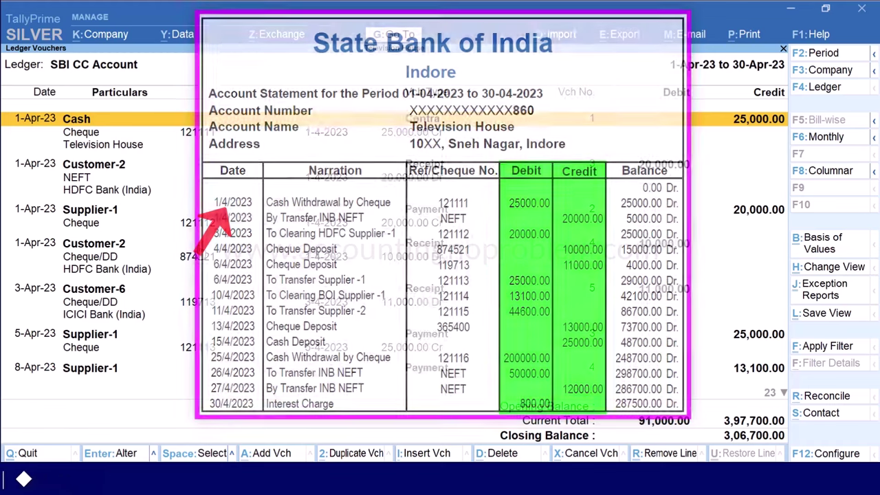
Open the SBI CC Account ledger in Alter Master > Ledger
key(alt+g)
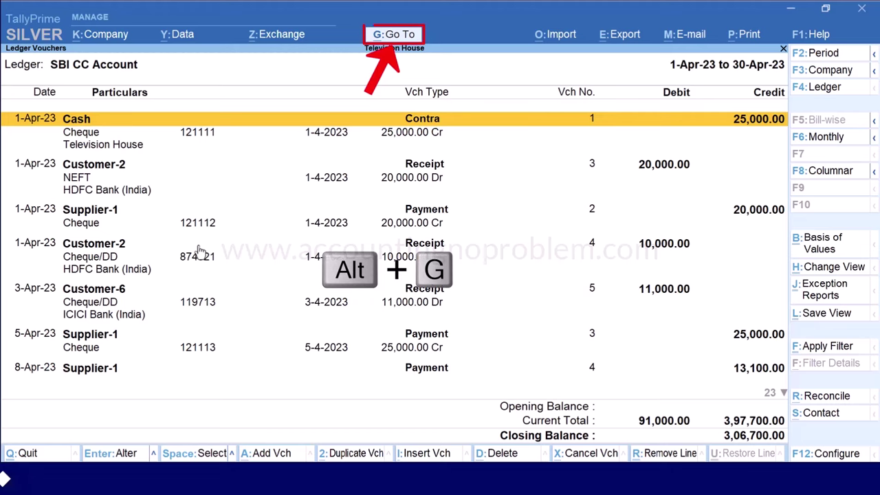
key(Up)
key(Up)
key(Up)
key(Return)
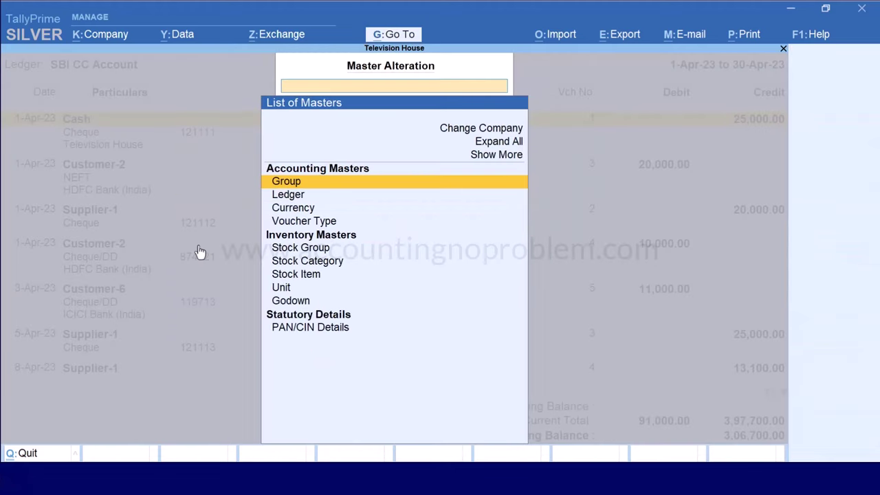
key(Down)
key(Return)
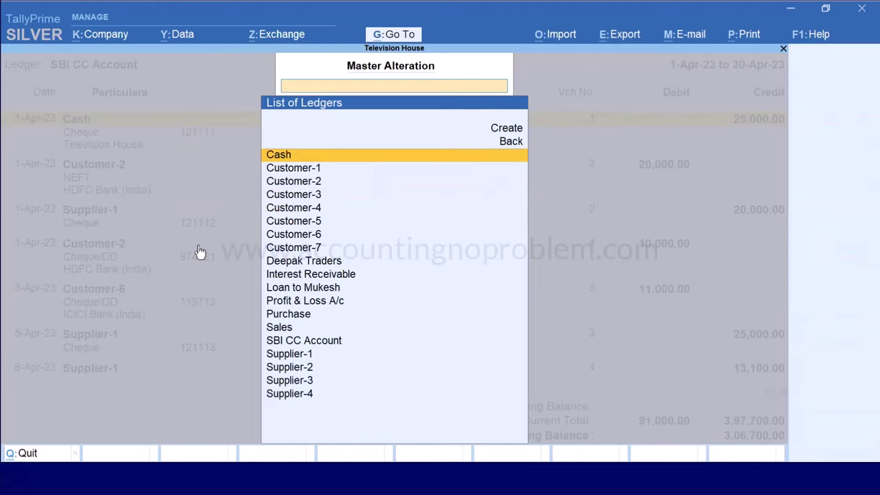
text(sb)
key(Return)
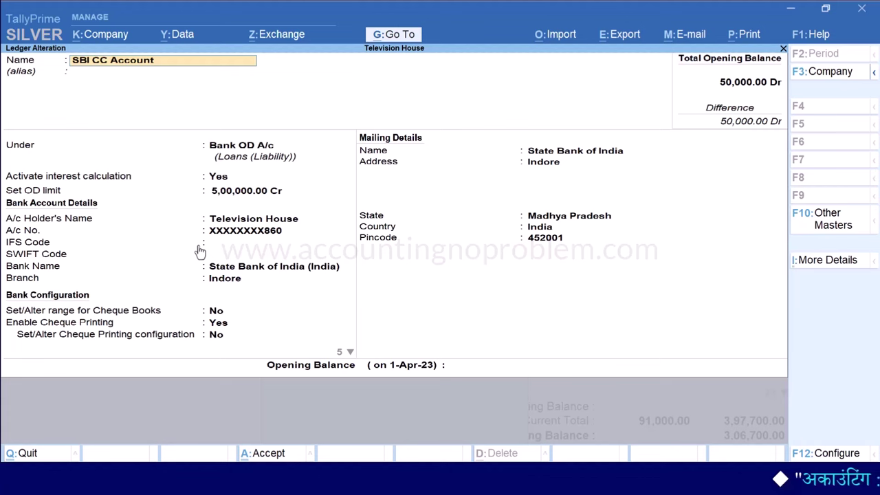
Set 'Calculate Interest Based on' to Bank/Reco Date and save the ledger alteration
key(Return)
key(Return)
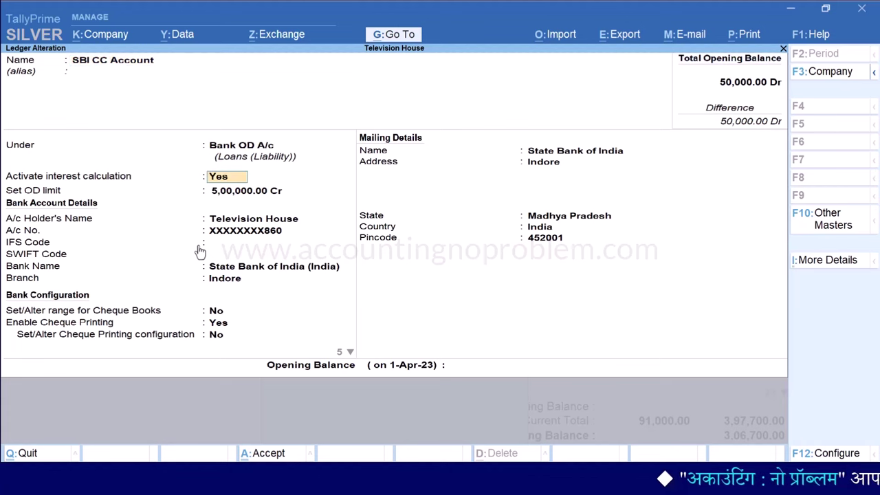
key(Return)
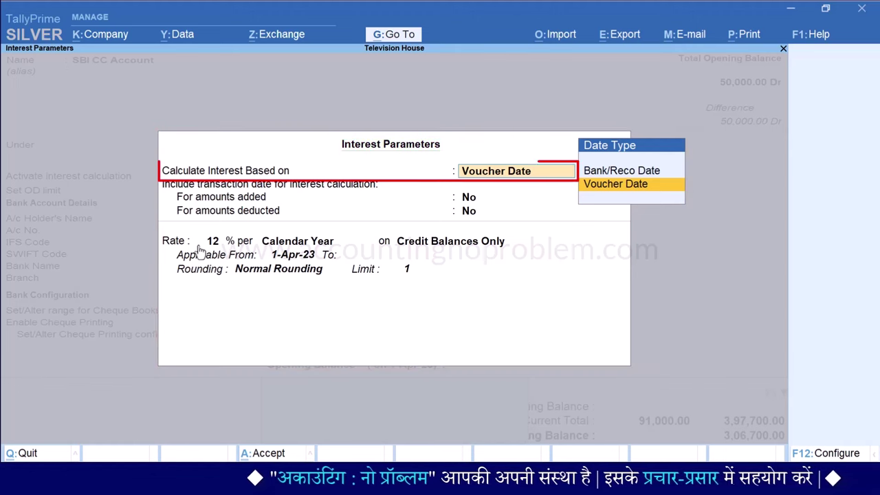
key(Up)
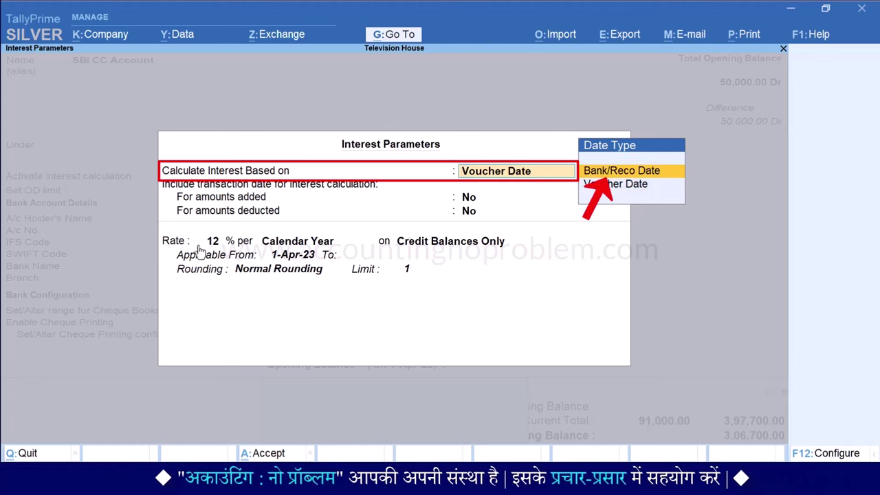
key(Return)
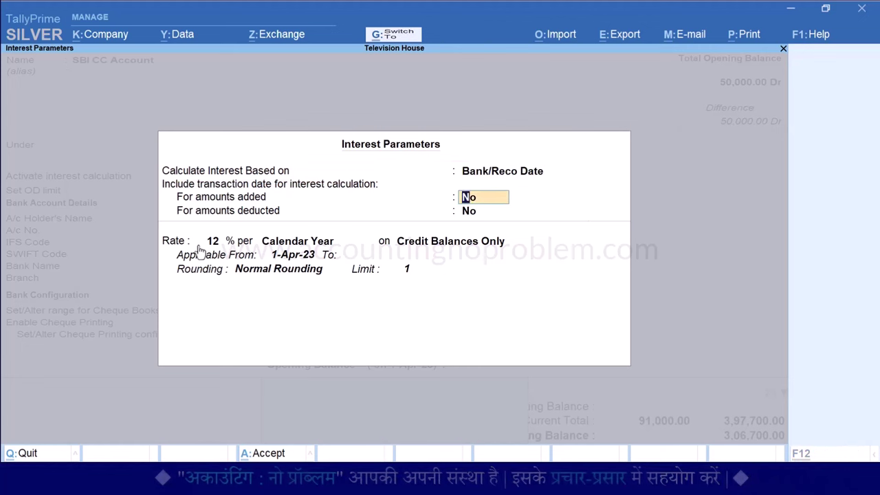
key(ctrl+a)
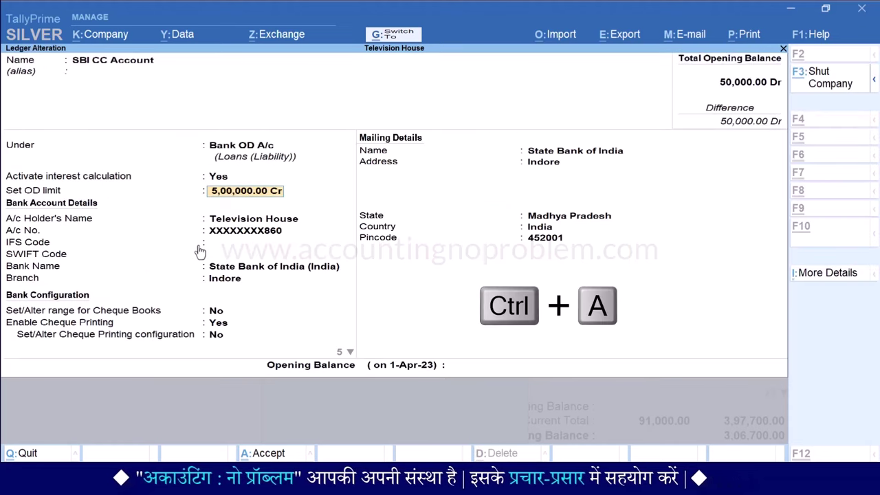
key(ctrl+a)
key(Escape)
key(Escape)
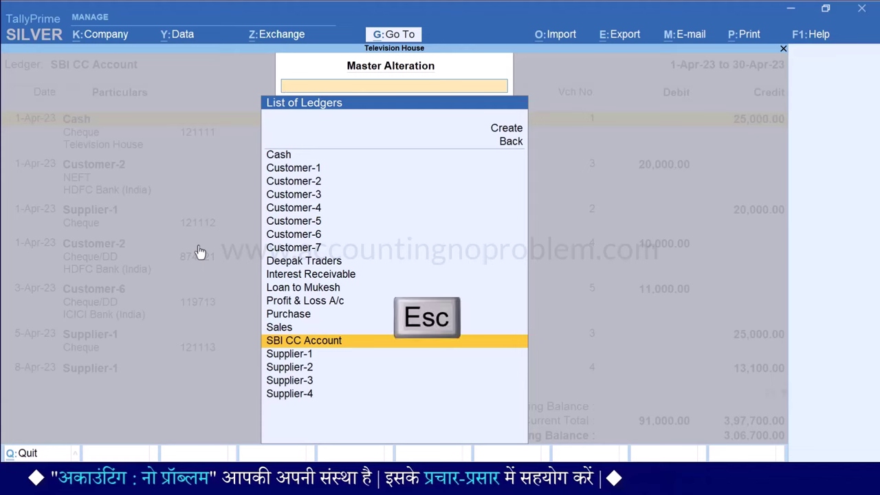